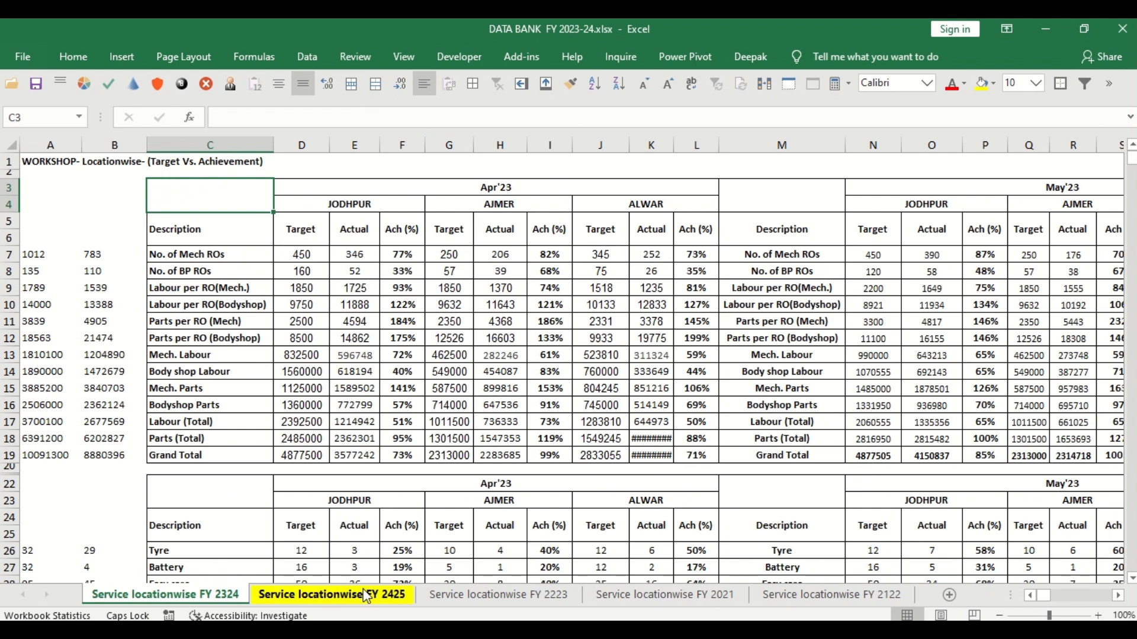
Step: Look through the Service locationwise sheets for FY 2324, 2425, 2223, 2021 and 2122 and compare their target-versus-achievement layouts
click(314, 597)
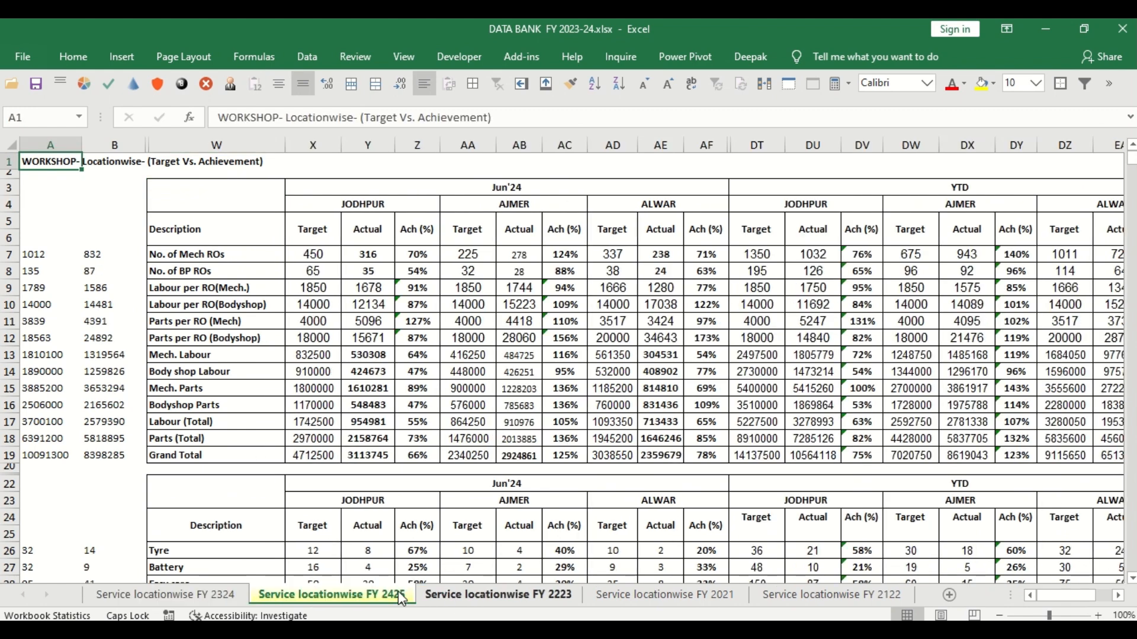
click(227, 595)
click(332, 594)
click(537, 595)
click(683, 590)
click(895, 597)
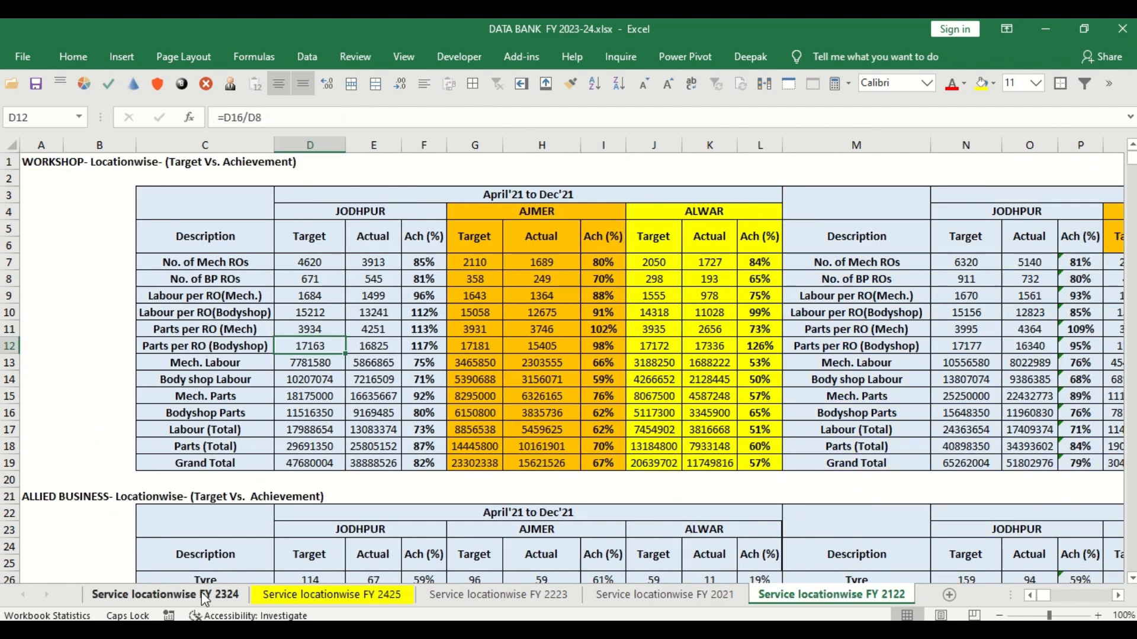
click(173, 592)
click(332, 594)
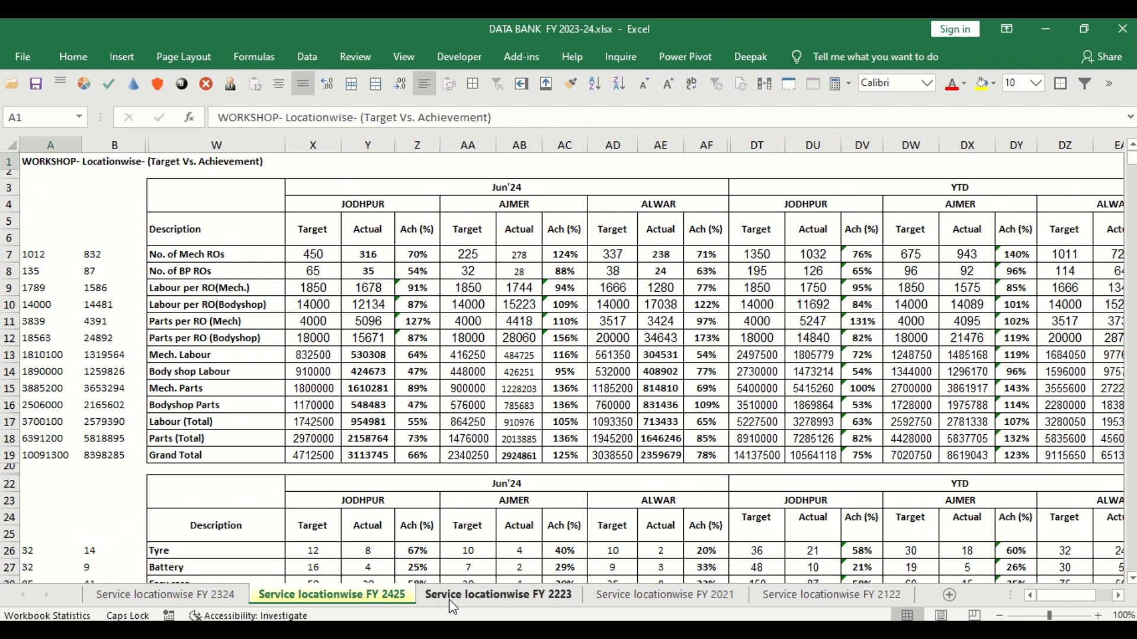
click(448, 597)
click(635, 598)
click(790, 592)
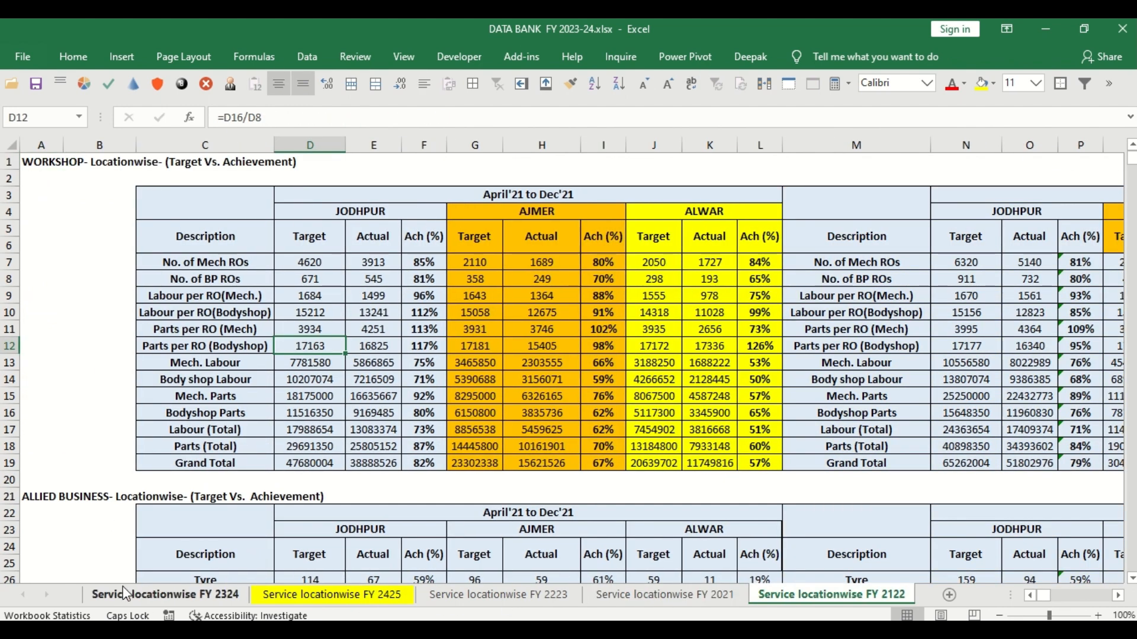
click(125, 588)
click(331, 594)
click(467, 595)
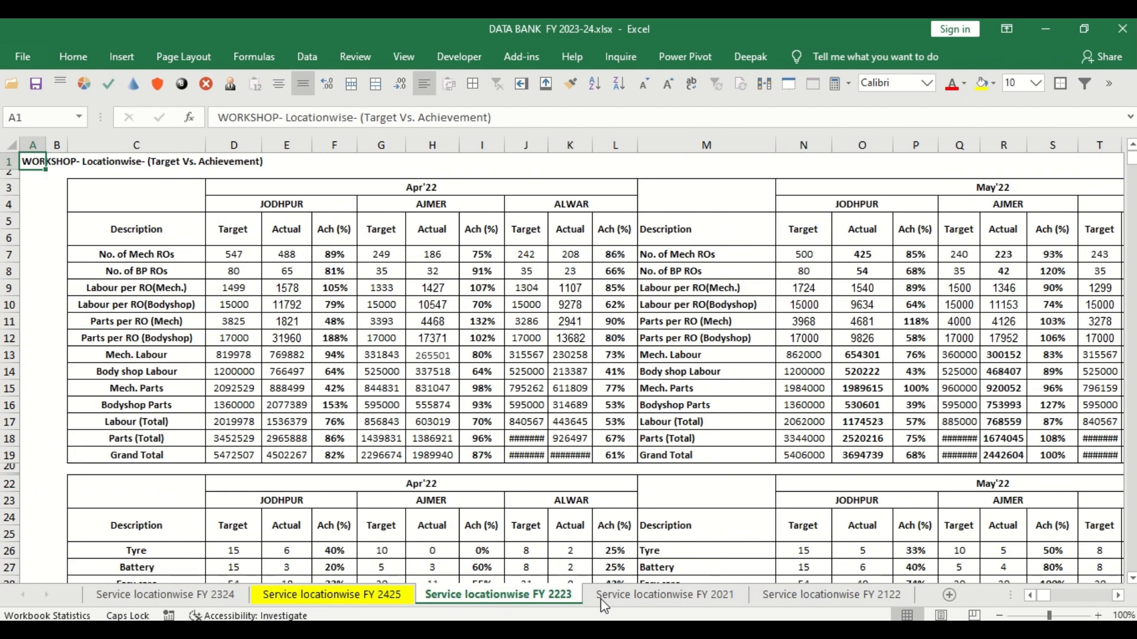
click(601, 599)
click(829, 594)
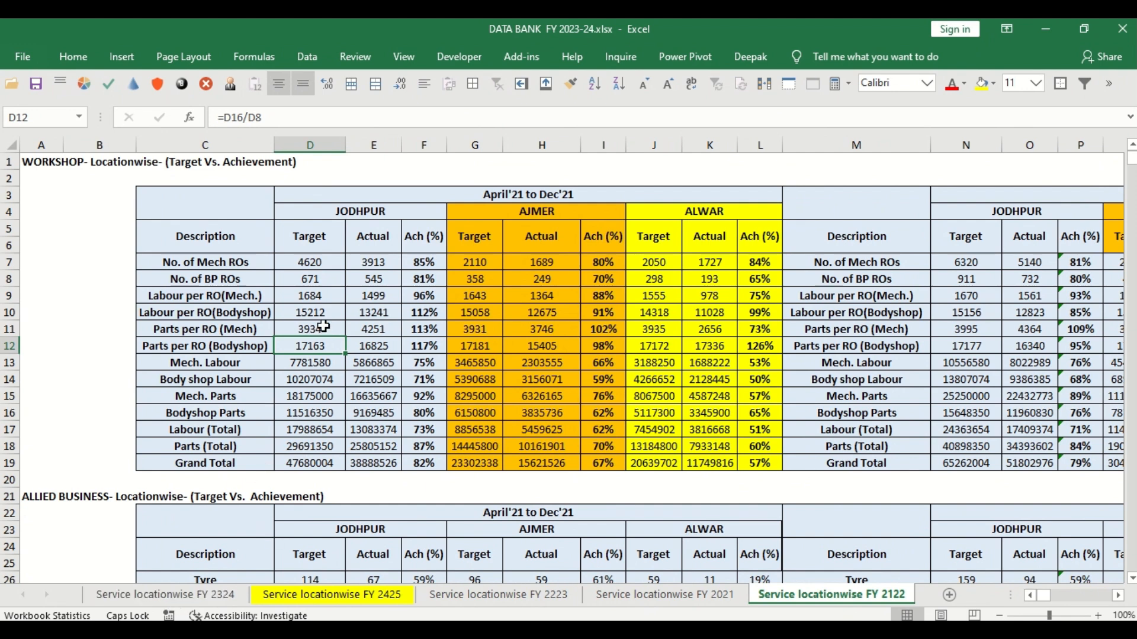
click(212, 594)
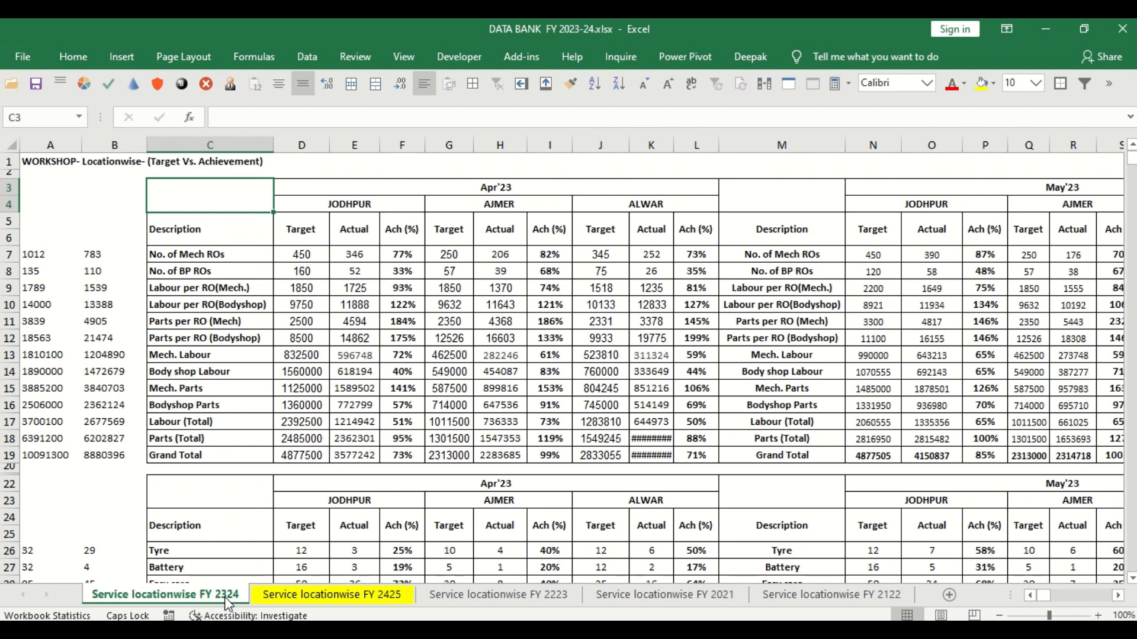
click(315, 598)
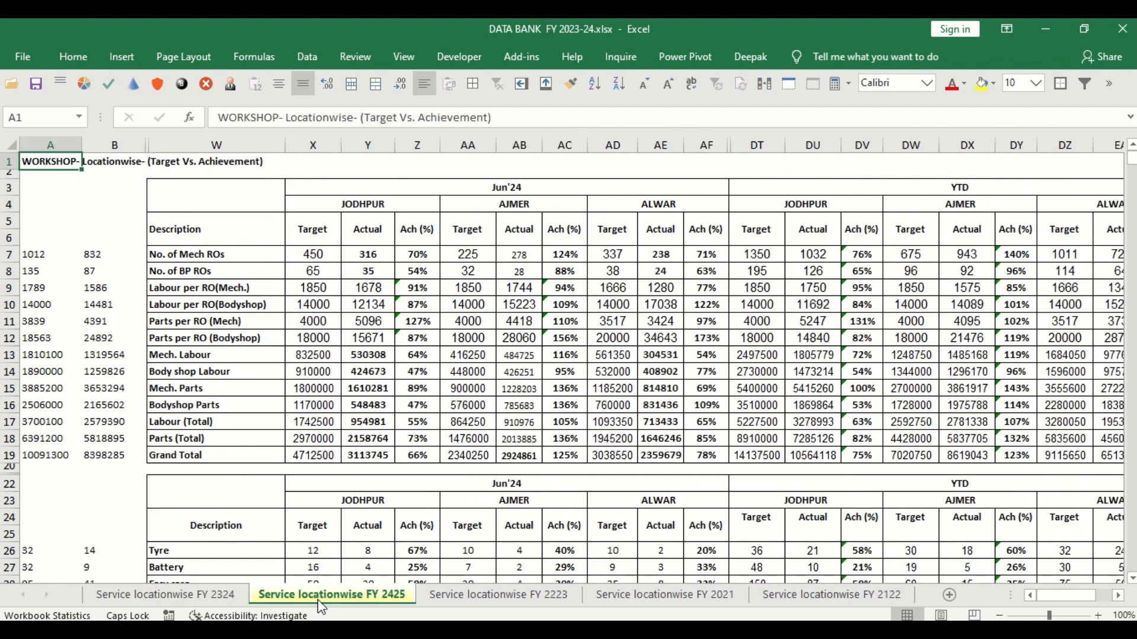
click(452, 598)
click(664, 596)
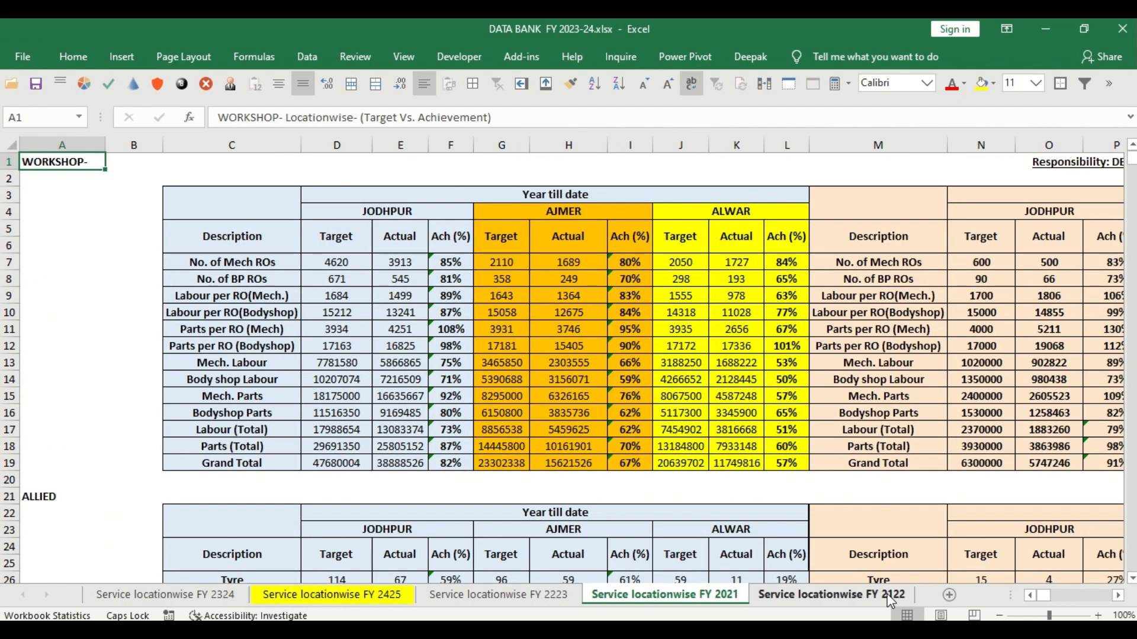
click(831, 595)
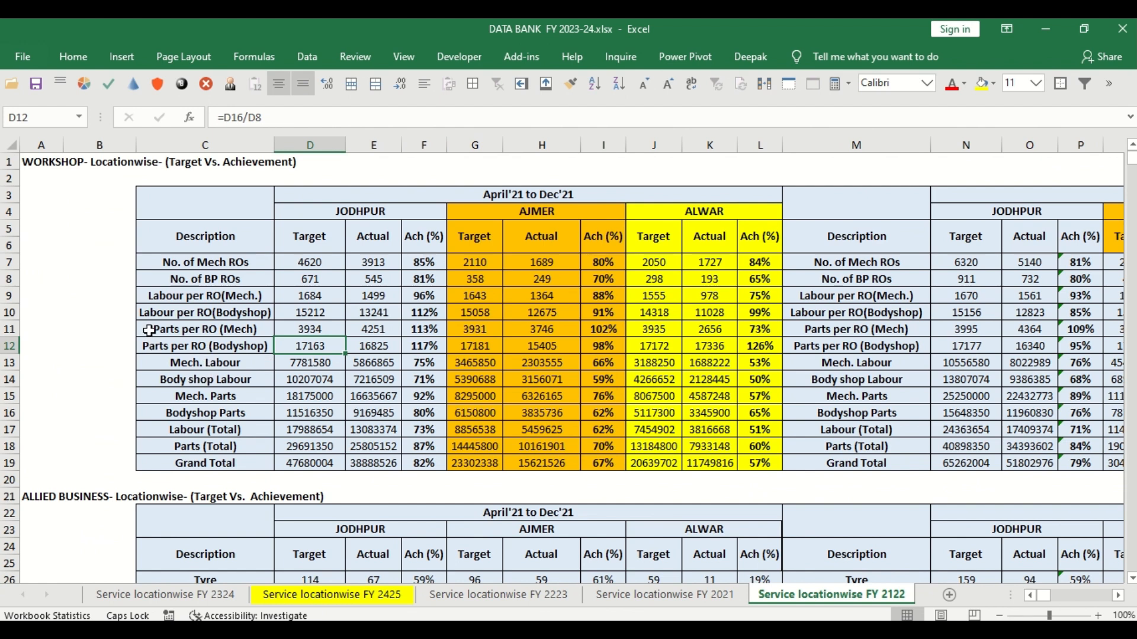
Step: Start a new query from an Excel workbook file, choosing DATA BANK FY 2023-24.xlsx in the Downloads folder
click(317, 54)
click(86, 124)
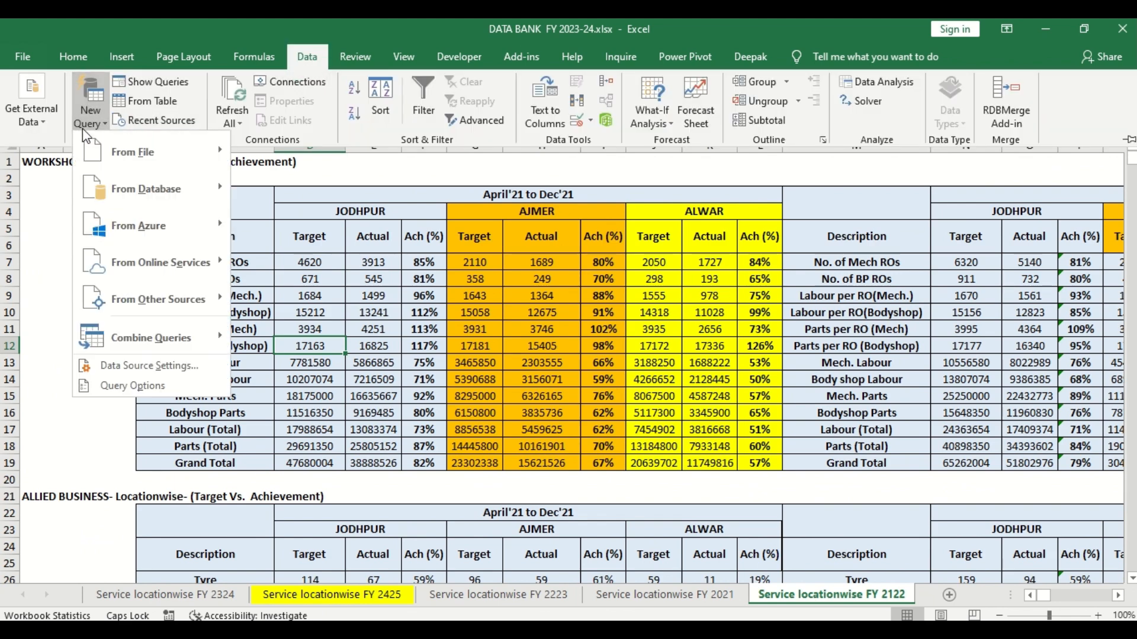
mouse_move(131, 151)
click(289, 152)
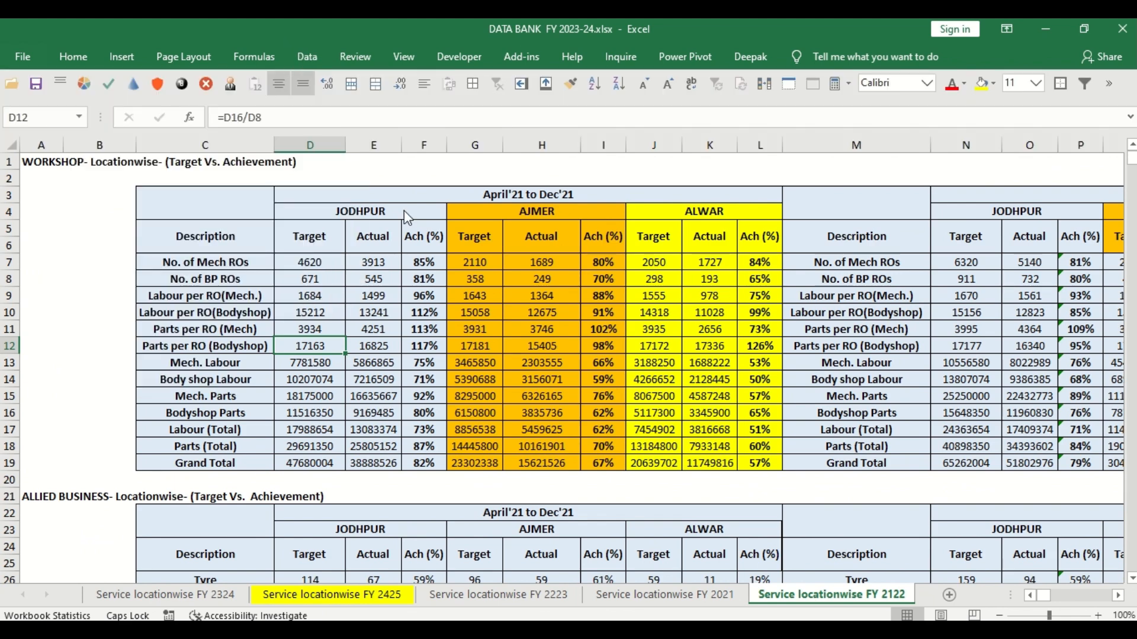
click(66, 154)
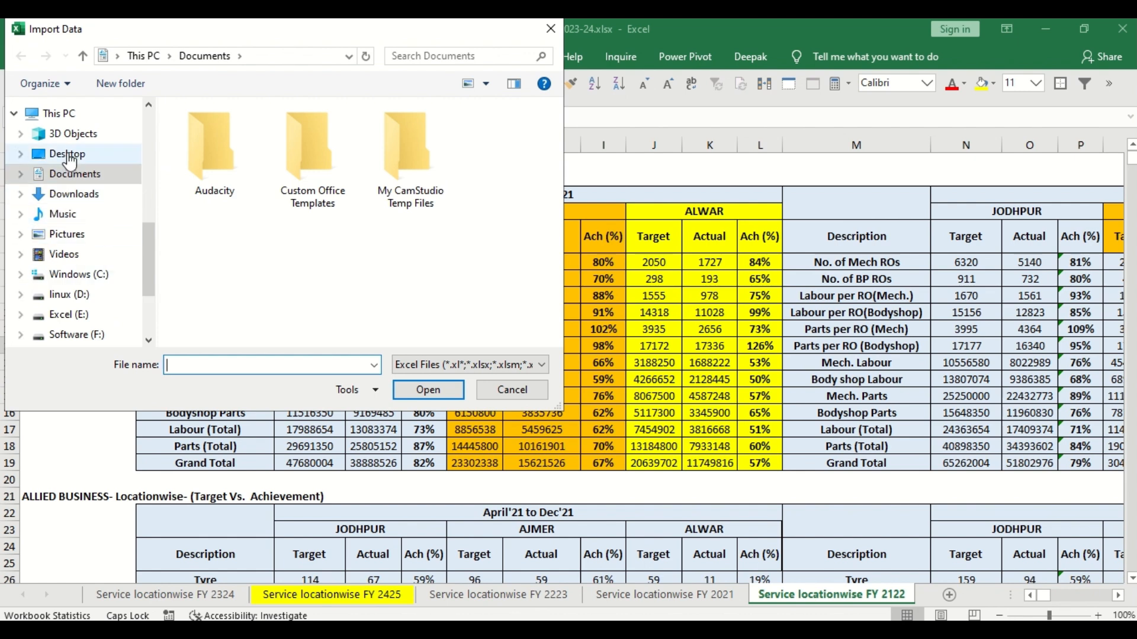
click(102, 212)
click(89, 194)
double_click(241, 201)
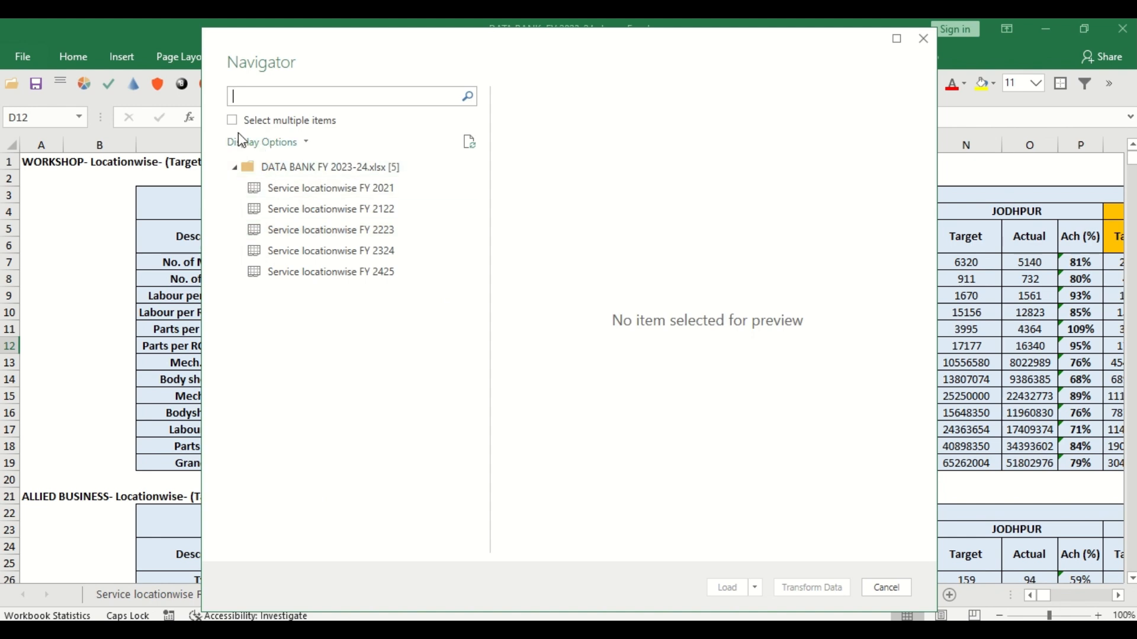
Step: Select all five Service locationwise sheets, FY 2021 to FY 2425, for import and open them for transformation in the Power Query Editor
click(238, 123)
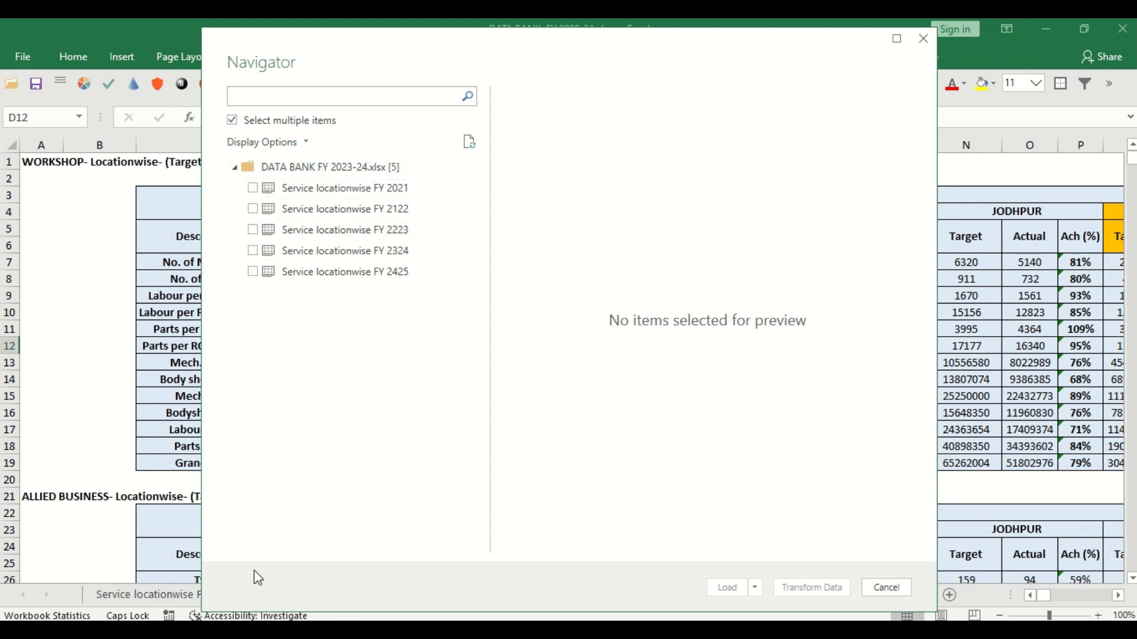
click(253, 189)
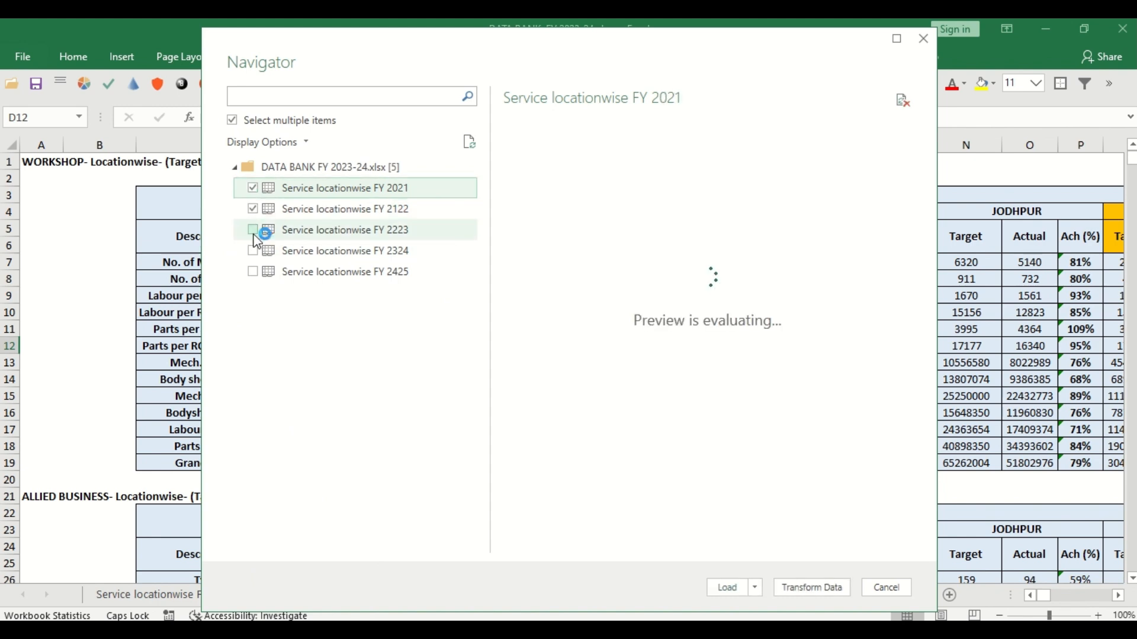
click(252, 230)
click(253, 251)
click(252, 274)
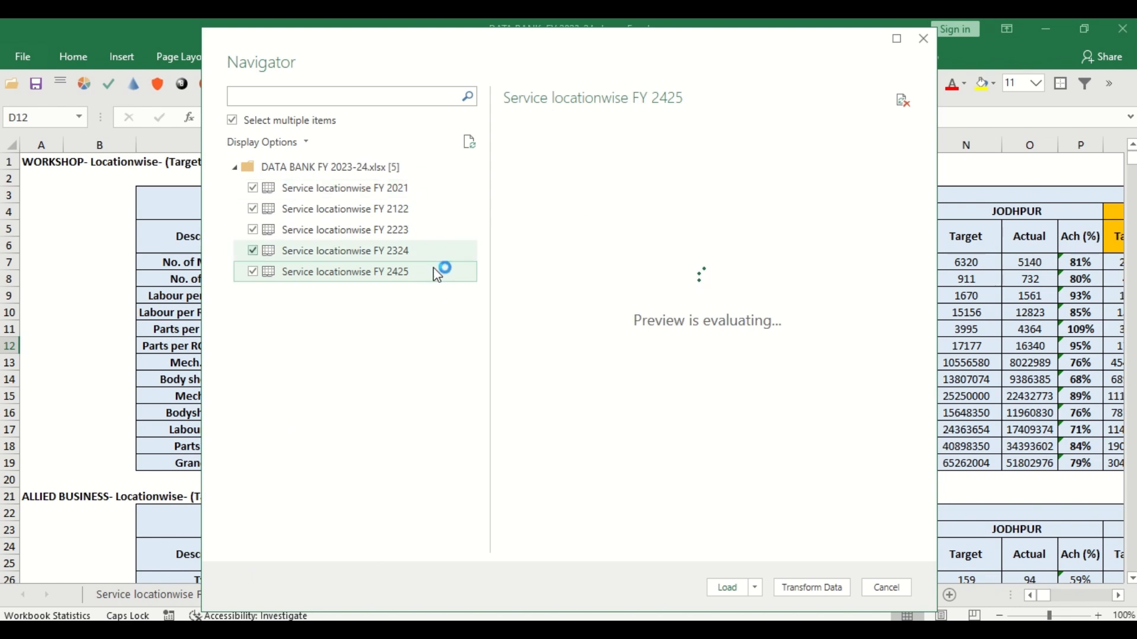
click(806, 588)
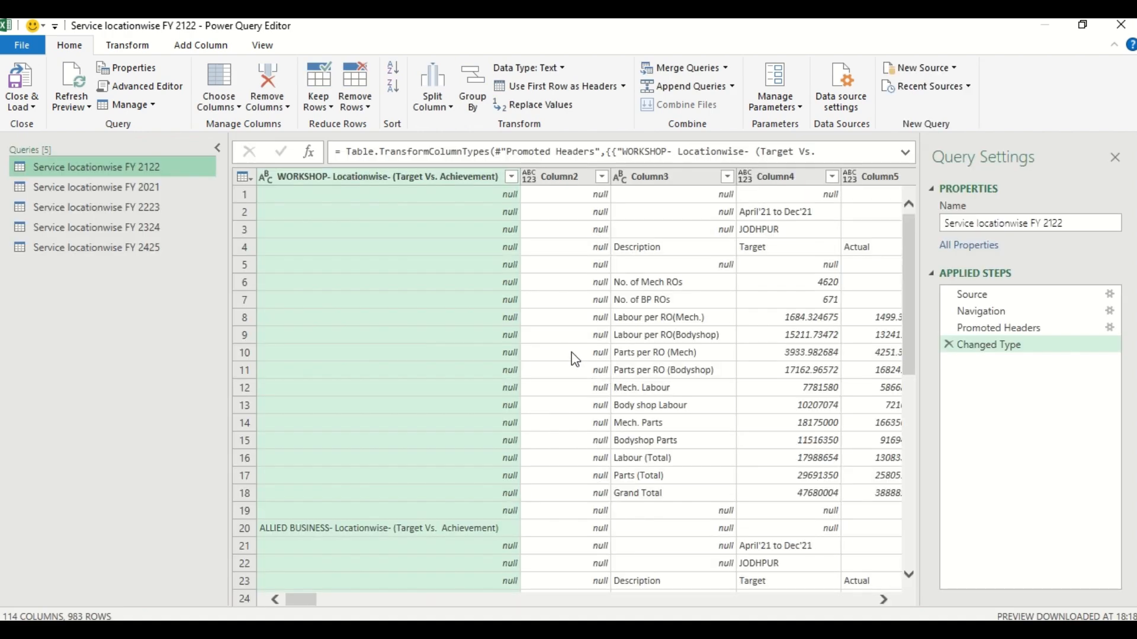
Step: Close the Power Query Editor and create a new blank workbook
click(1121, 24)
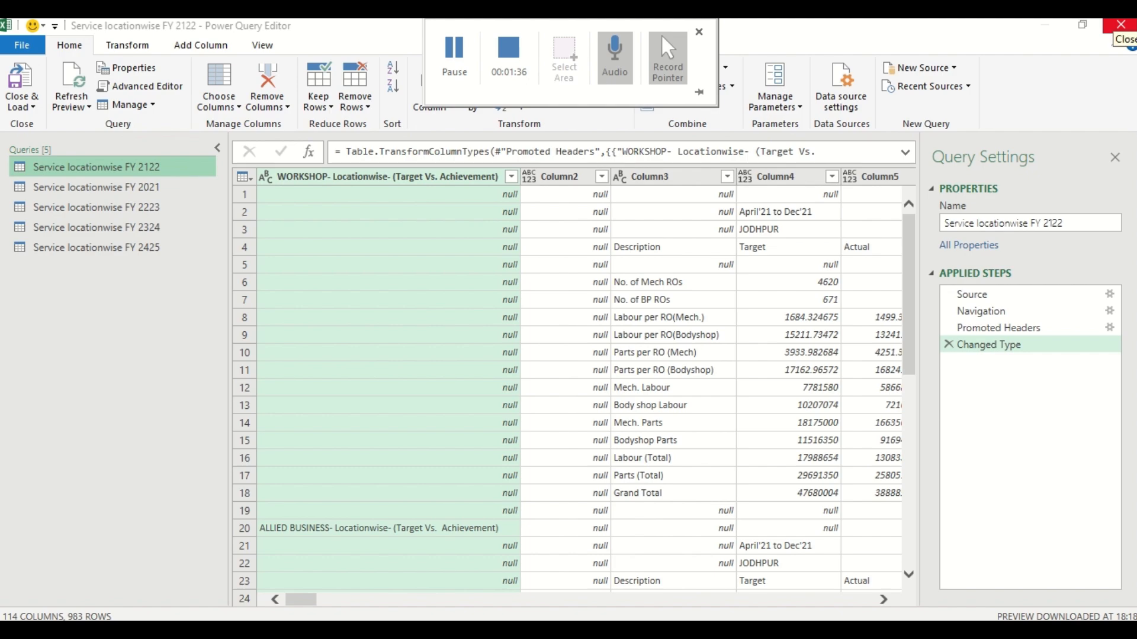
click(642, 353)
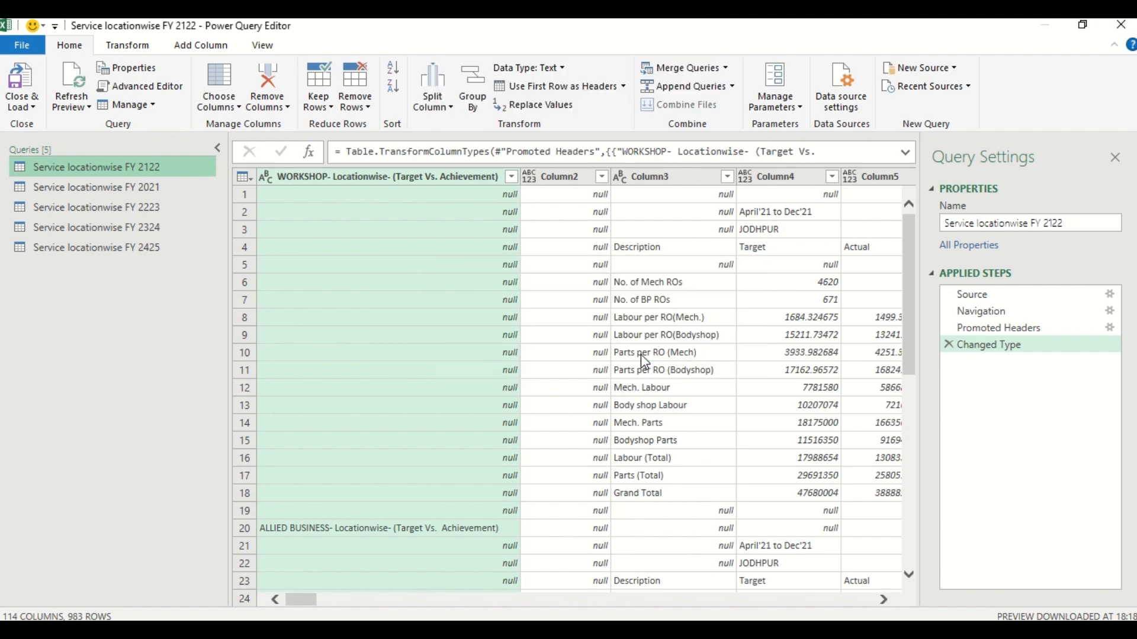
click(437, 295)
key(ctrl+n)
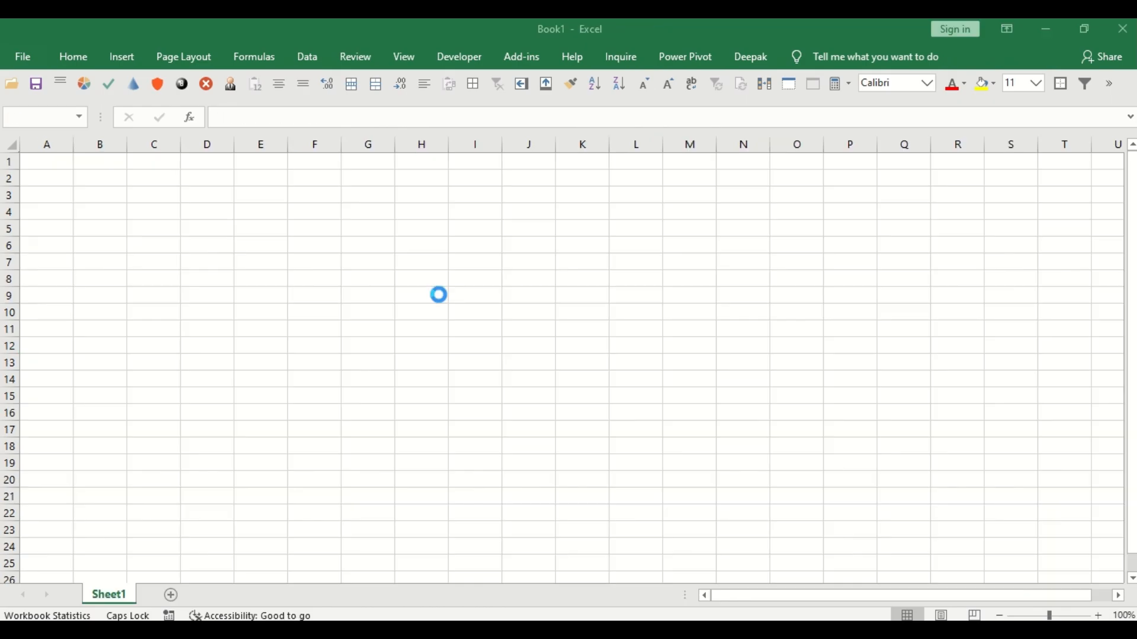
click(438, 306)
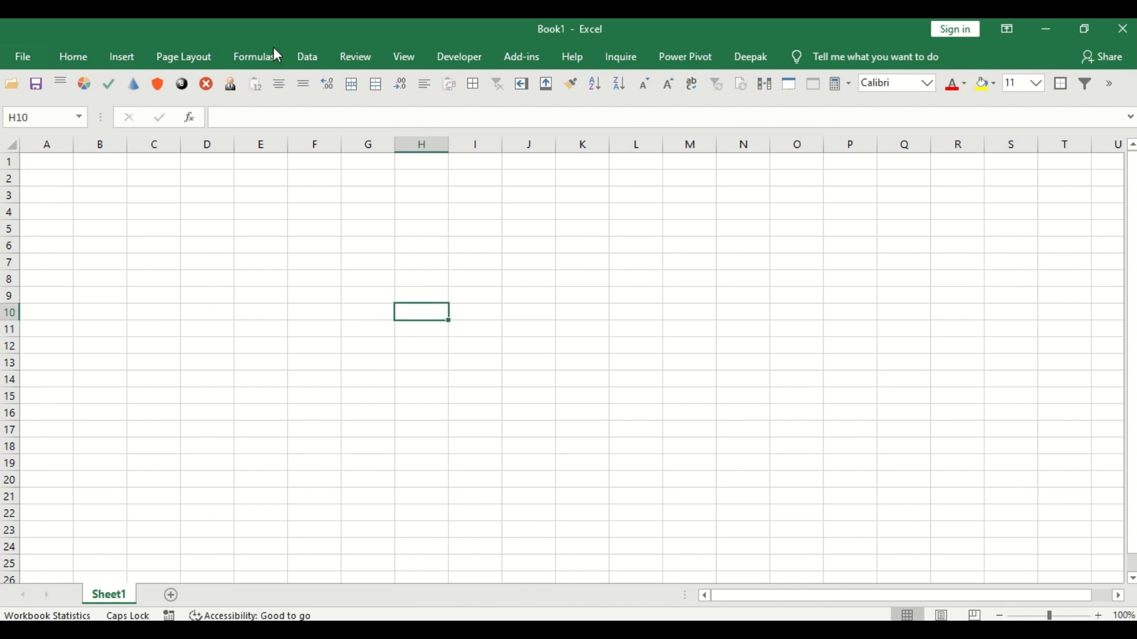
Step: In the blank workbook, start a query from the workbook file DATA BANK FY 2023-24.xlsx
click(306, 56)
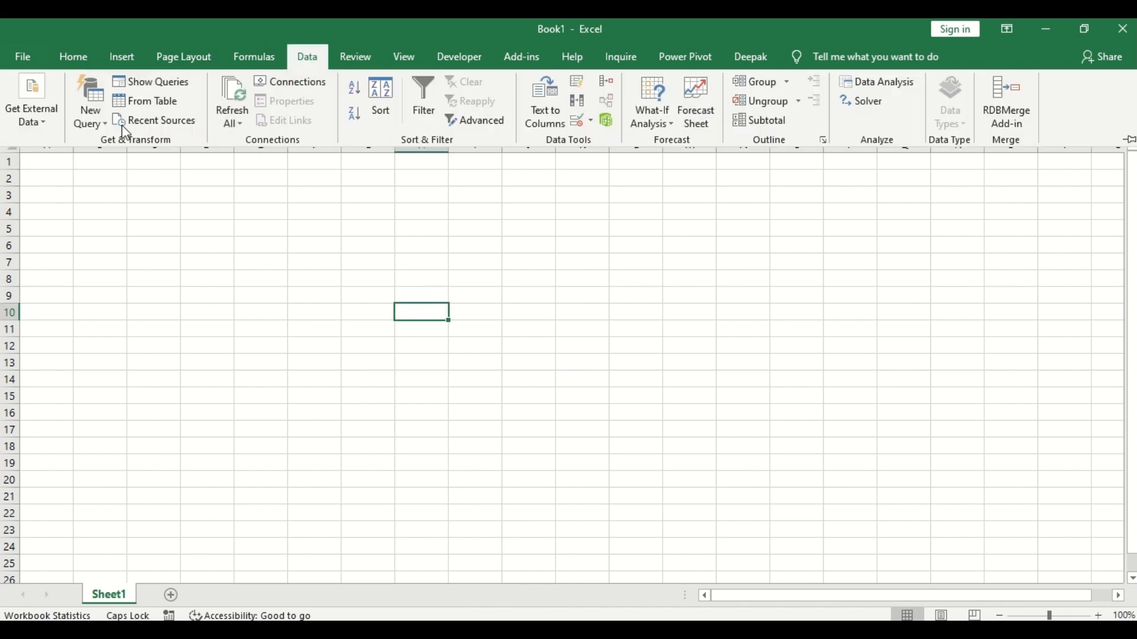
click(93, 112)
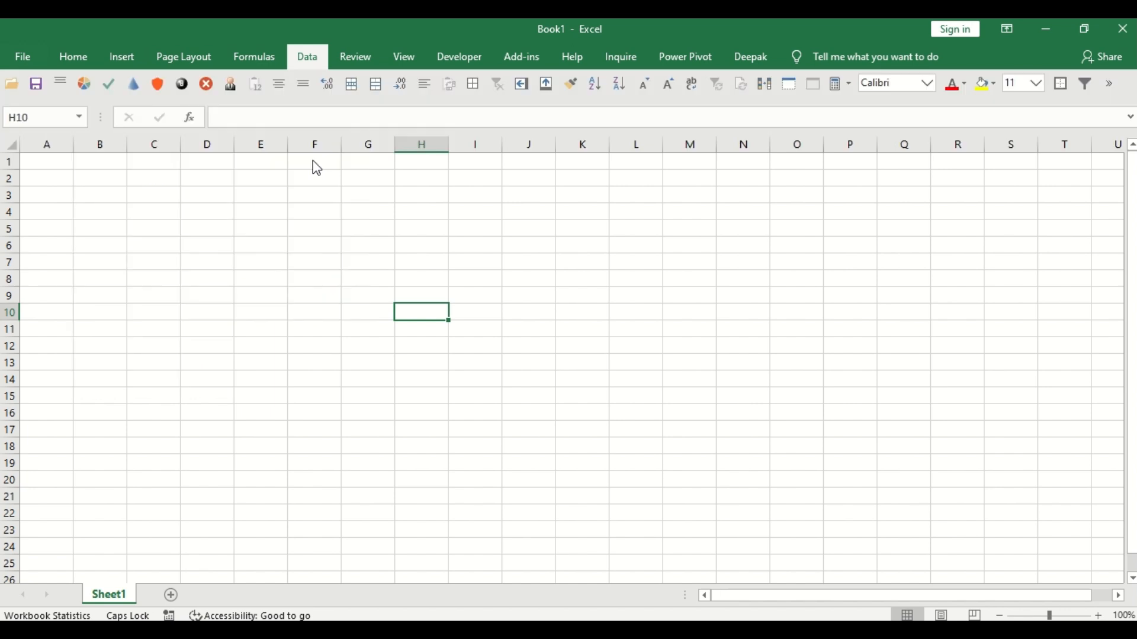
double_click(277, 256)
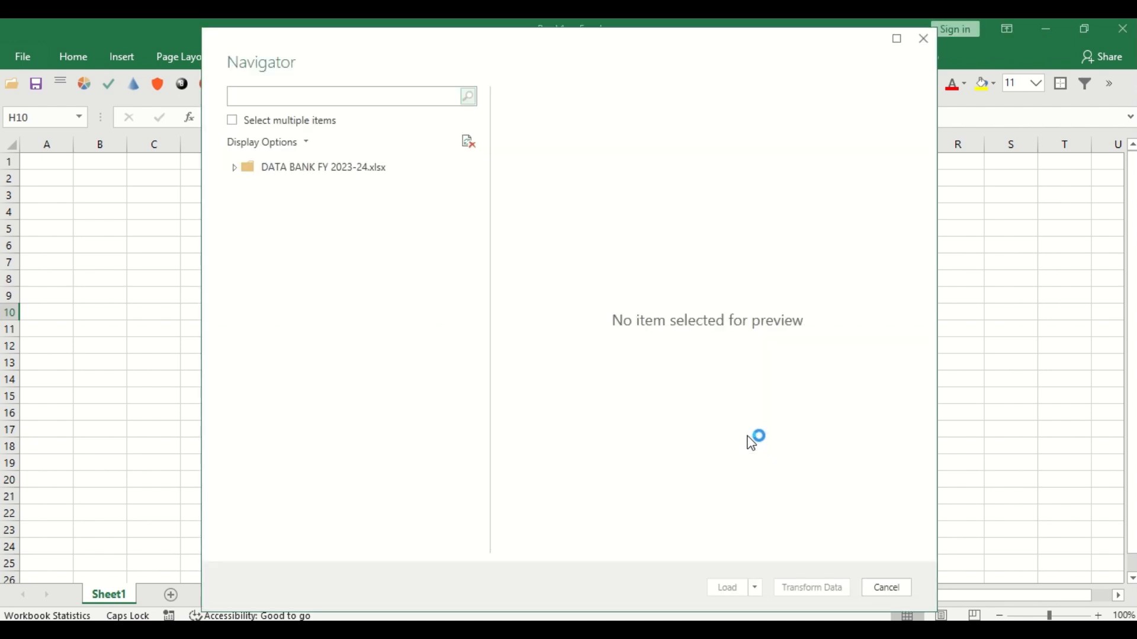
Step: Enable multiple selection, include the Service locationwise sheets FY 2021, 2122, 2223, 2324 and 2425, and load them into the Power Query Editor
click(232, 120)
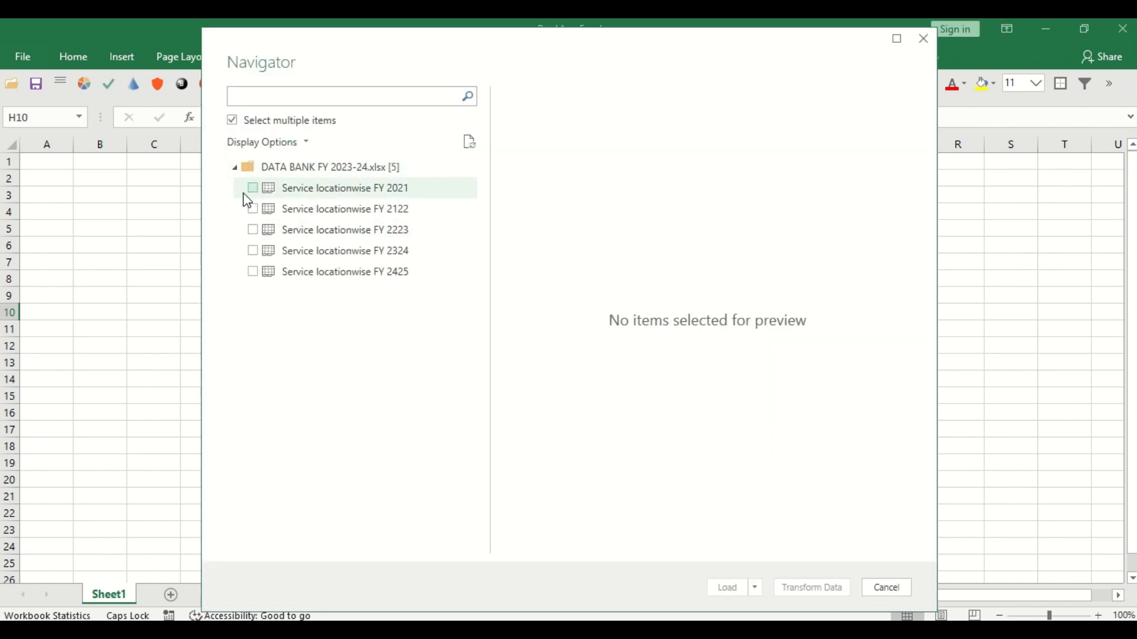
click(251, 188)
click(252, 208)
click(254, 230)
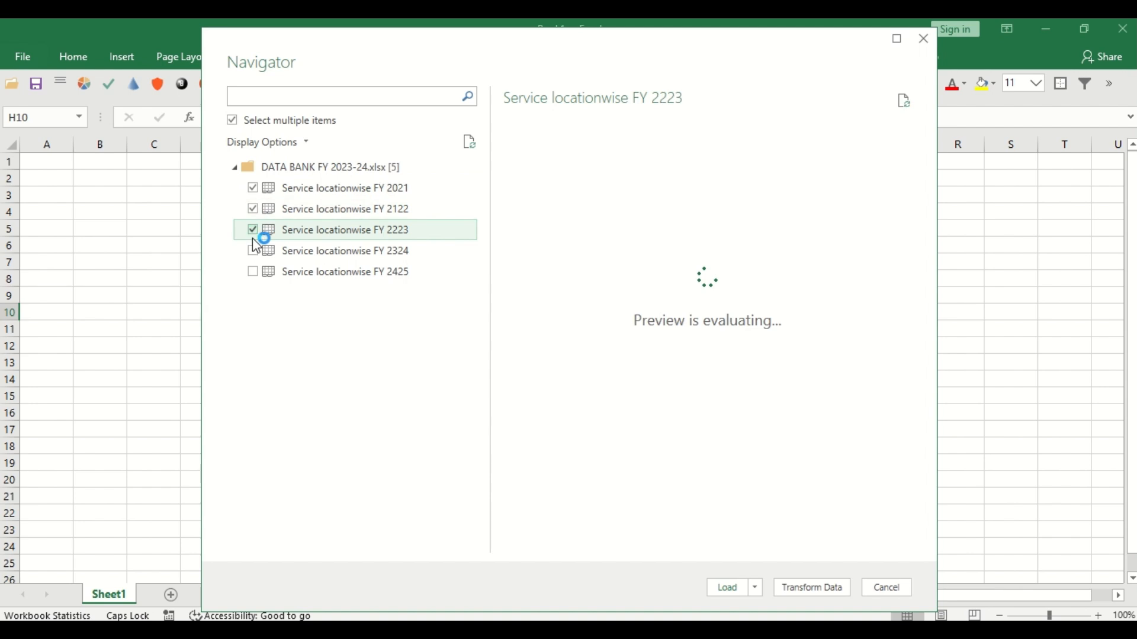
click(254, 250)
click(254, 272)
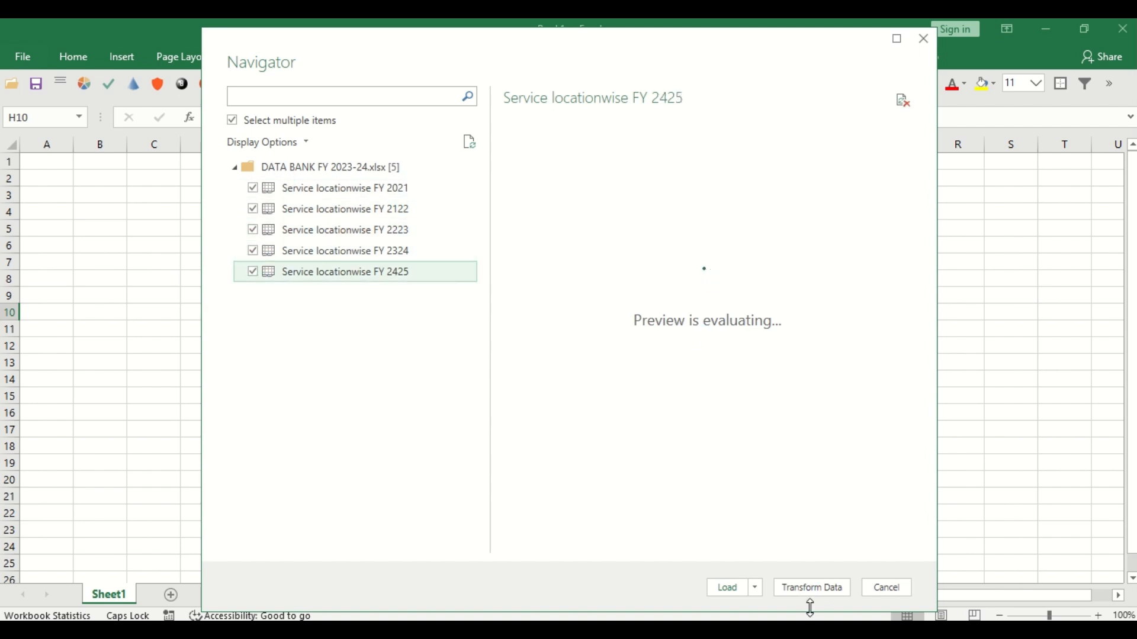
click(815, 589)
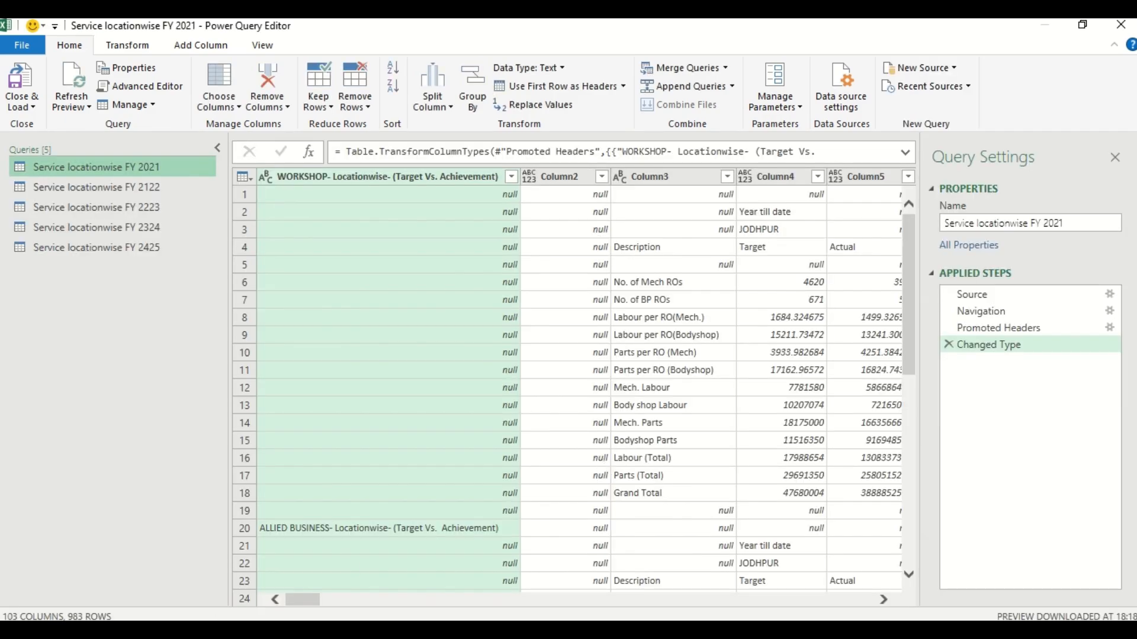
Step: Launch a separate new instance of Excel and open the recent workbook DATA BANK FY 2023-24.xlsx in it
key(super)
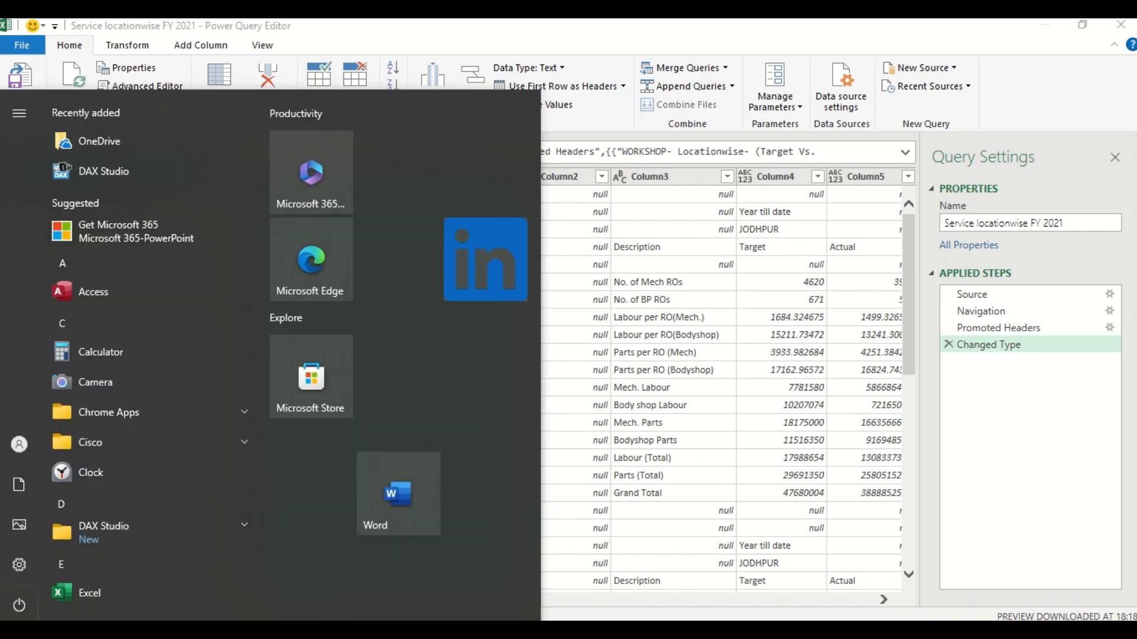
text(E)
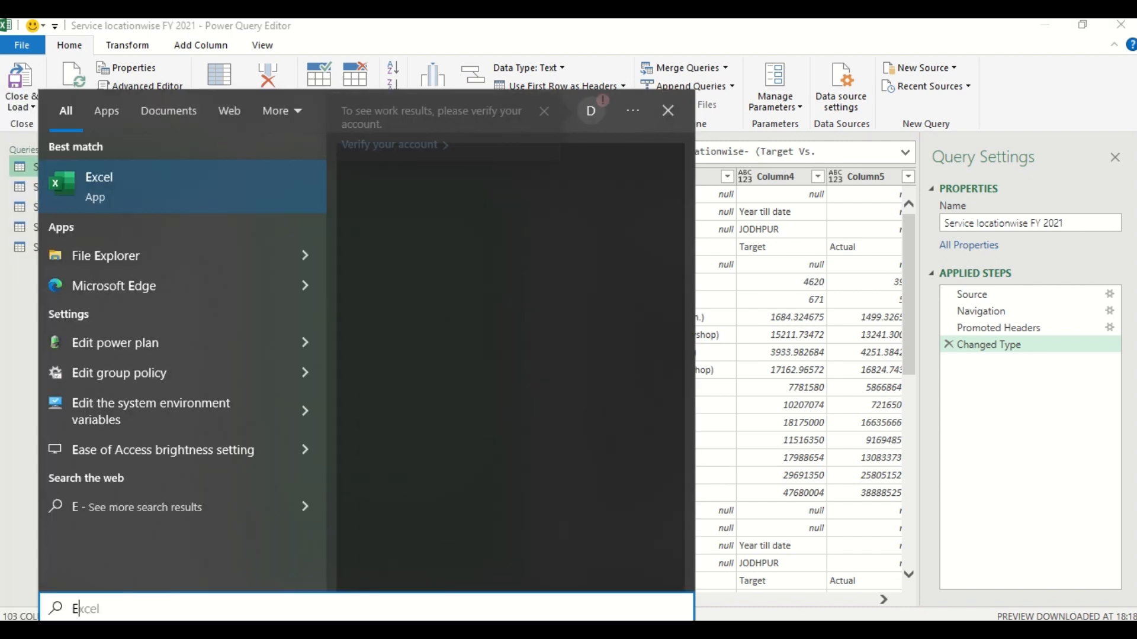
text(XC)
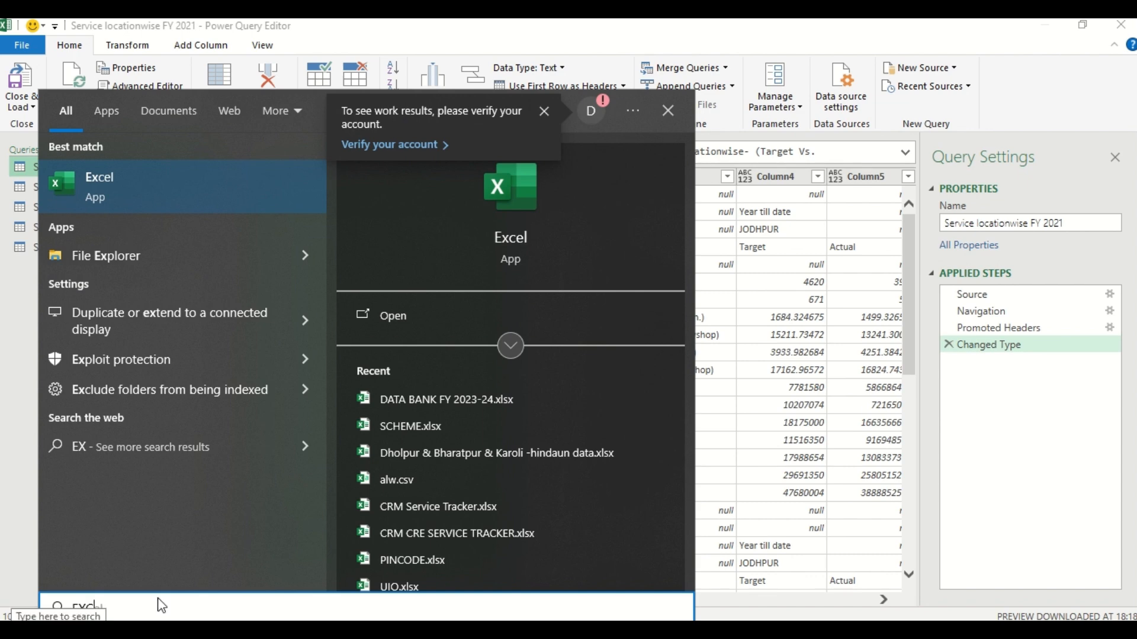
click(174, 194)
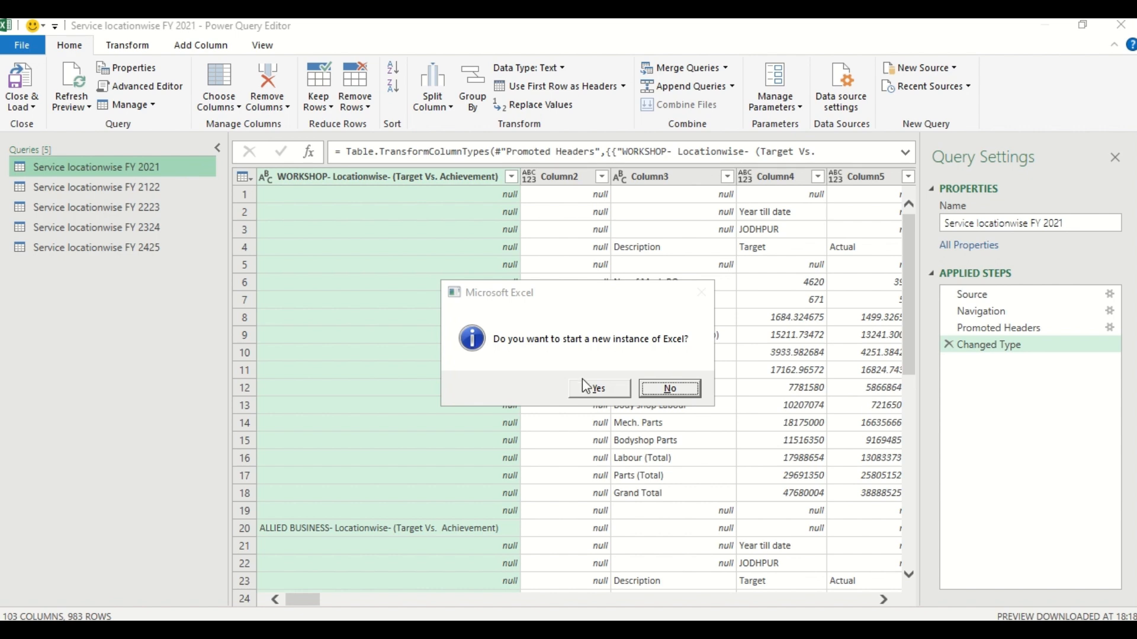
click(612, 390)
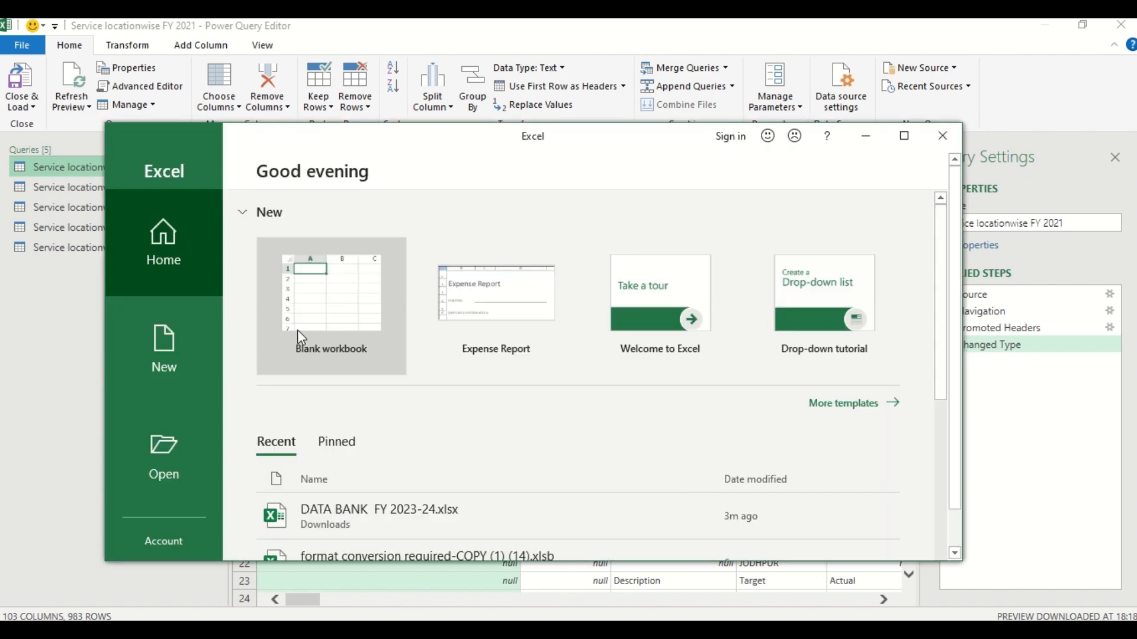
click(362, 527)
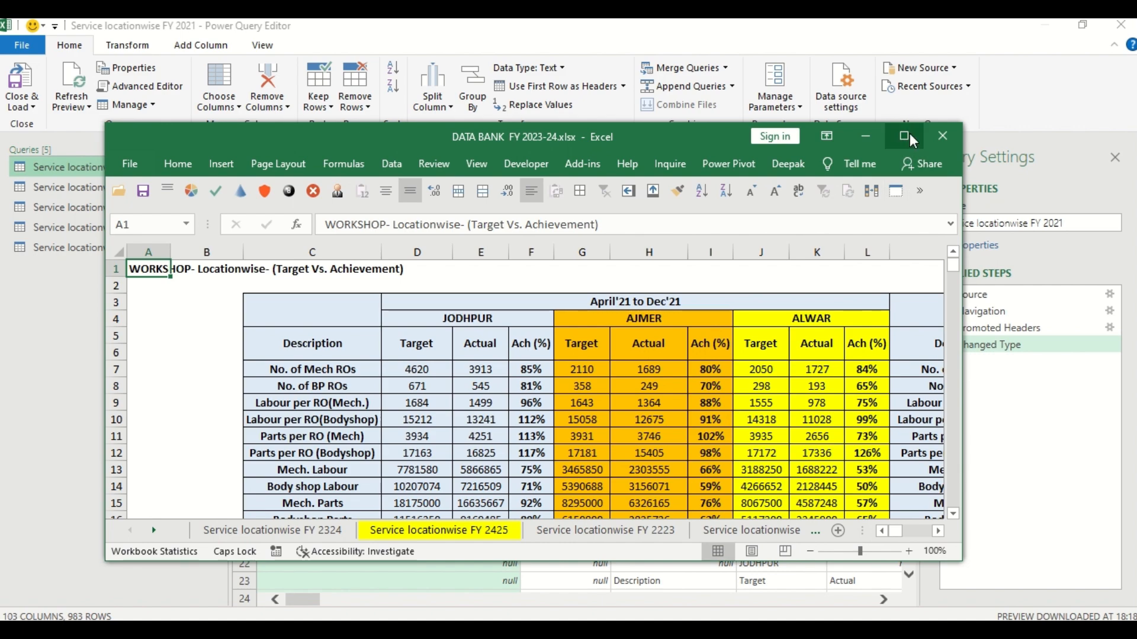
Step: Maximize the DATA BANK workbook and select columns A and B on the Service locationwise FY 2324 sheet
click(913, 140)
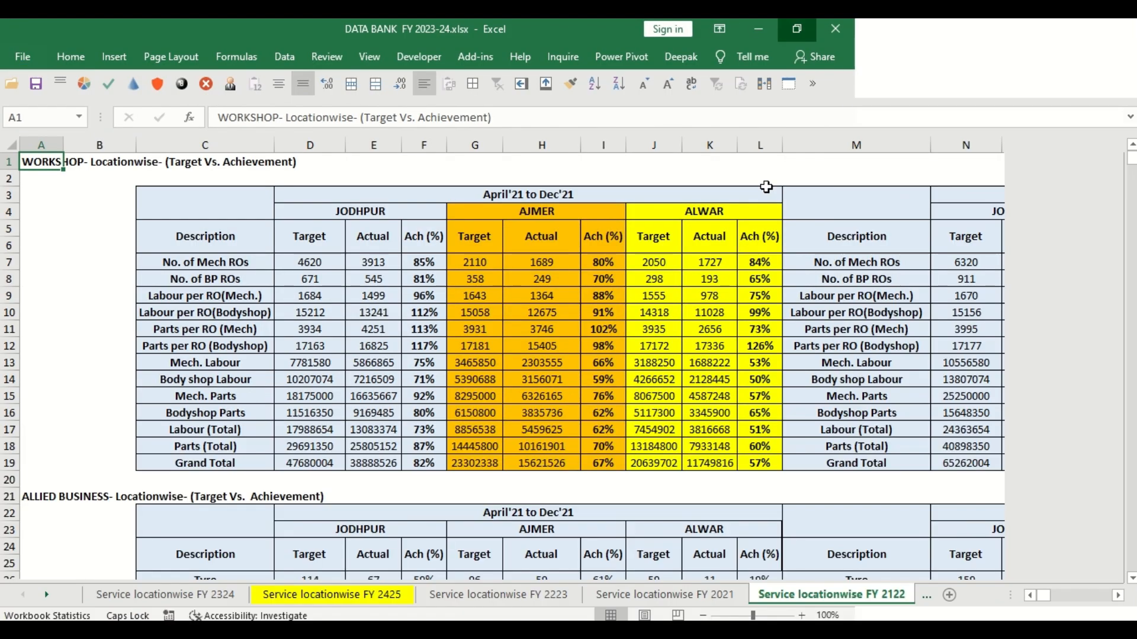
click(212, 594)
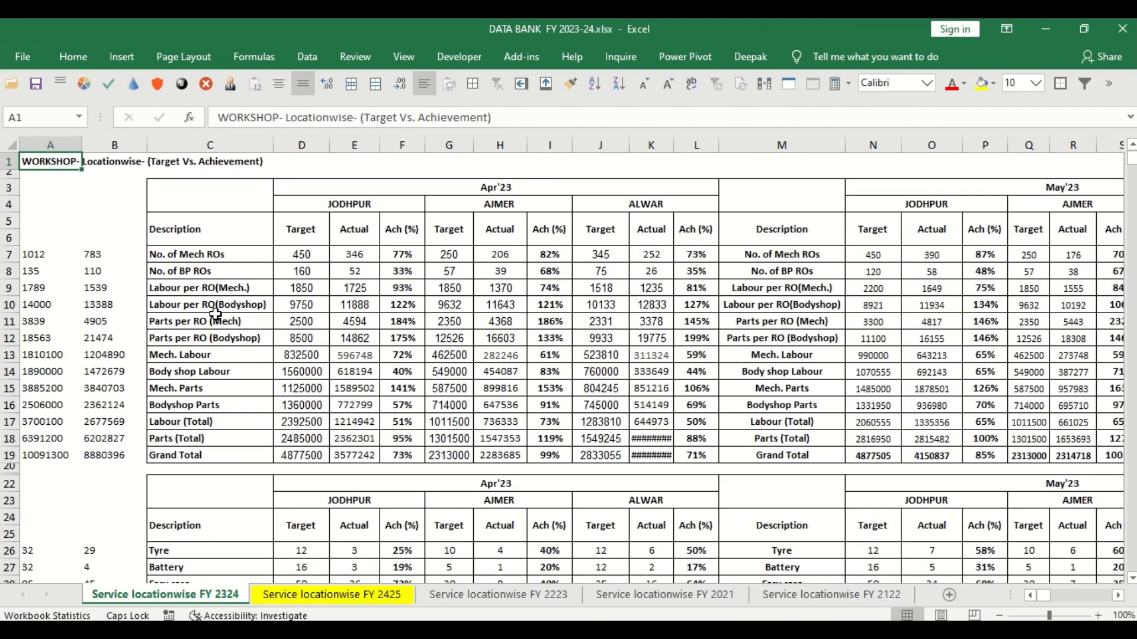
drag(32, 148, 106, 137)
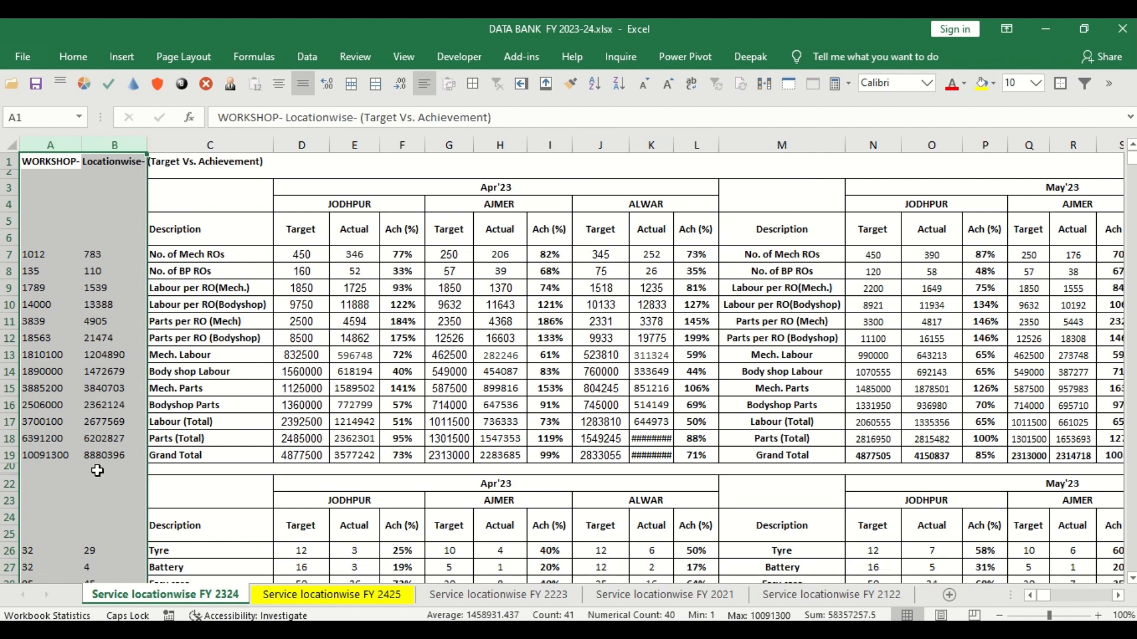
drag(9, 468, 8, 468)
Step: Group all sheets of the workbook and autofit the column widths and row heights of every cell
right_click(180, 601)
click(193, 584)
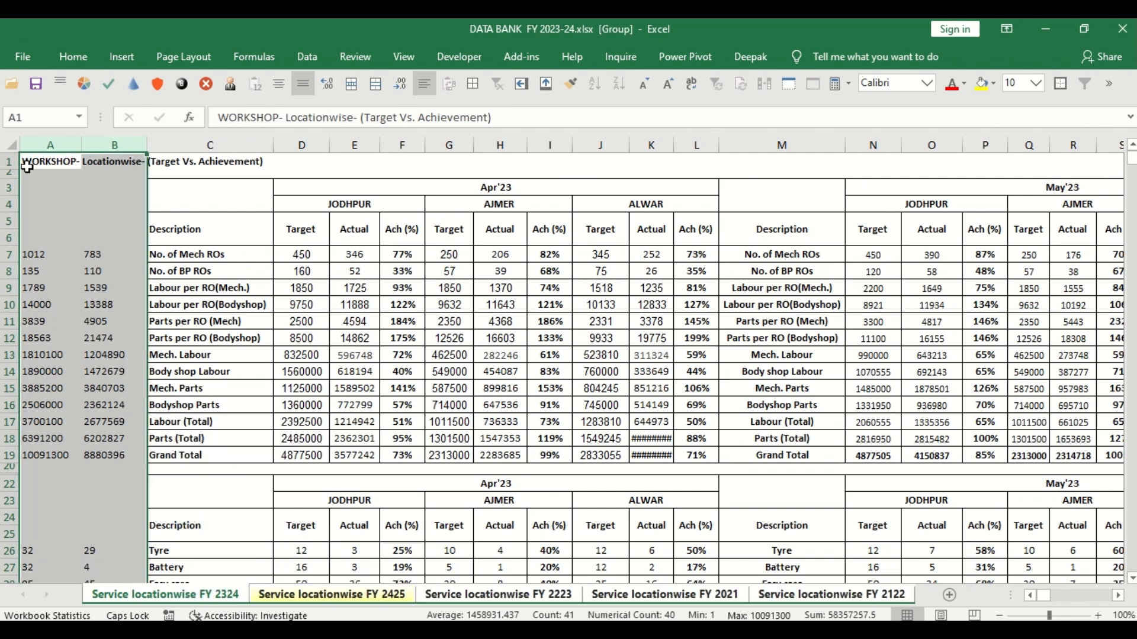
click(11, 145)
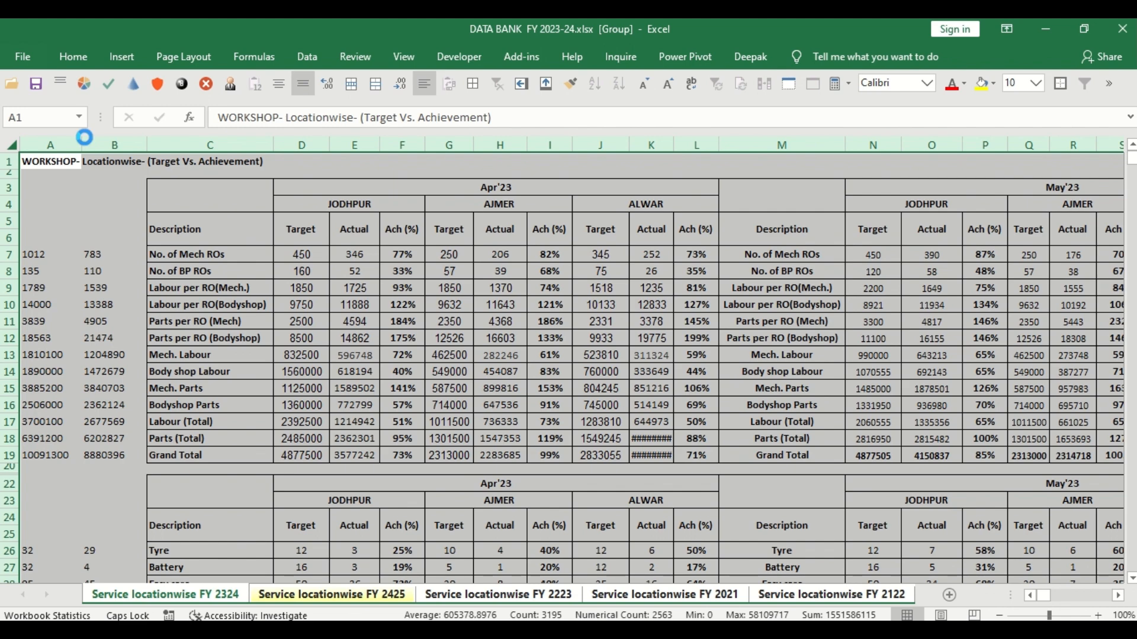
double_click(83, 144)
double_click(9, 230)
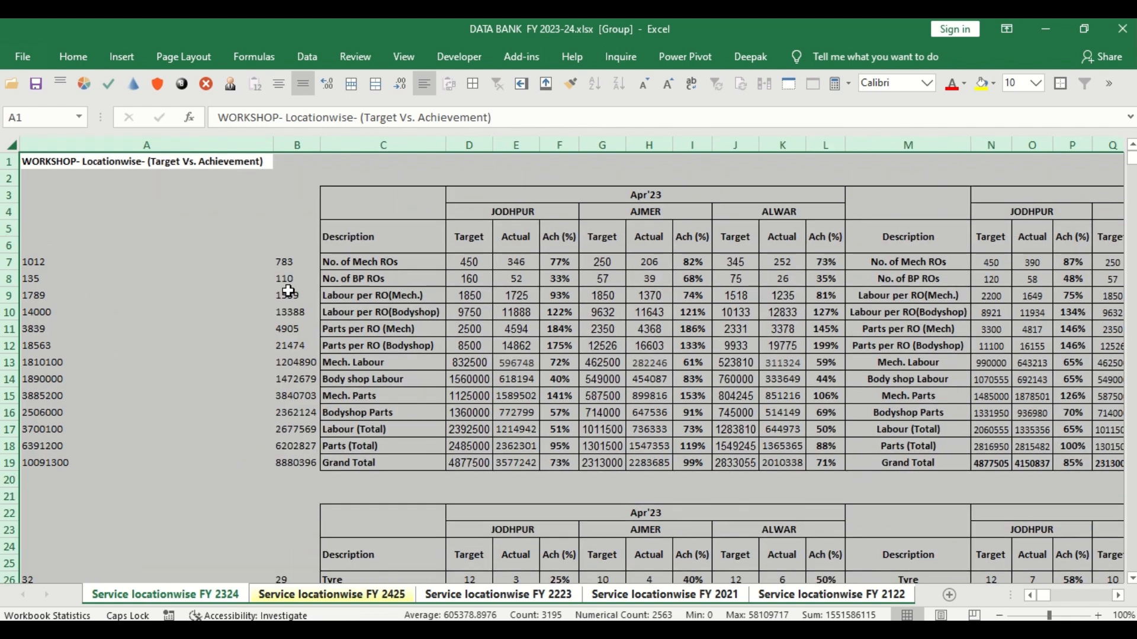
Step: Ungroup the sheets, clear the whole-sheet selection and save the workbook
right_click(193, 595)
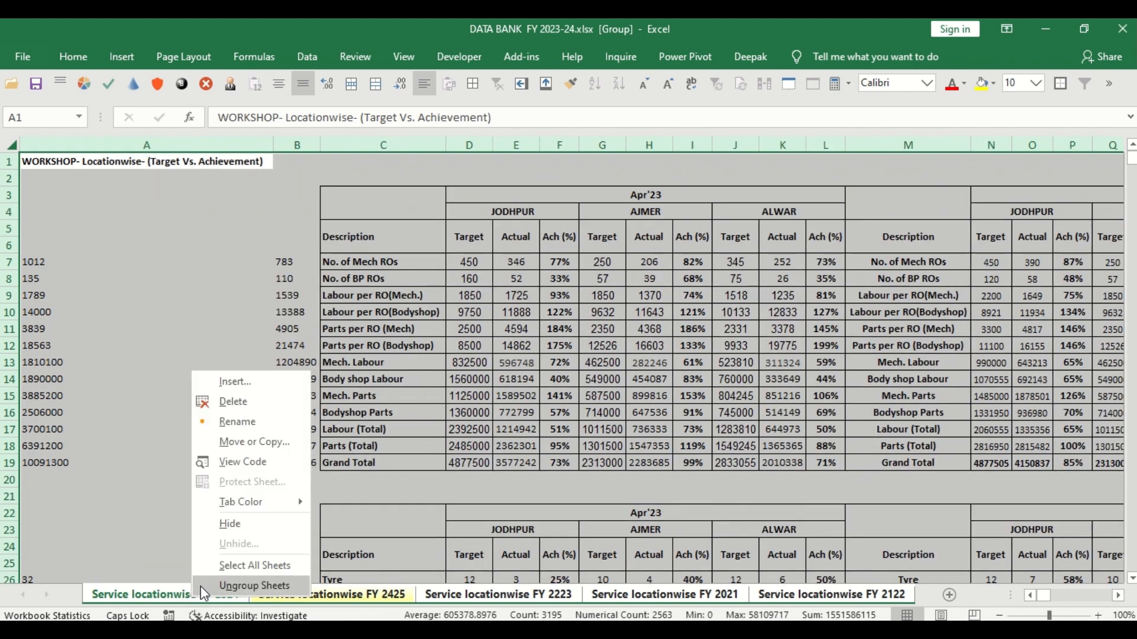
click(254, 585)
click(306, 444)
key(ctrl+s)
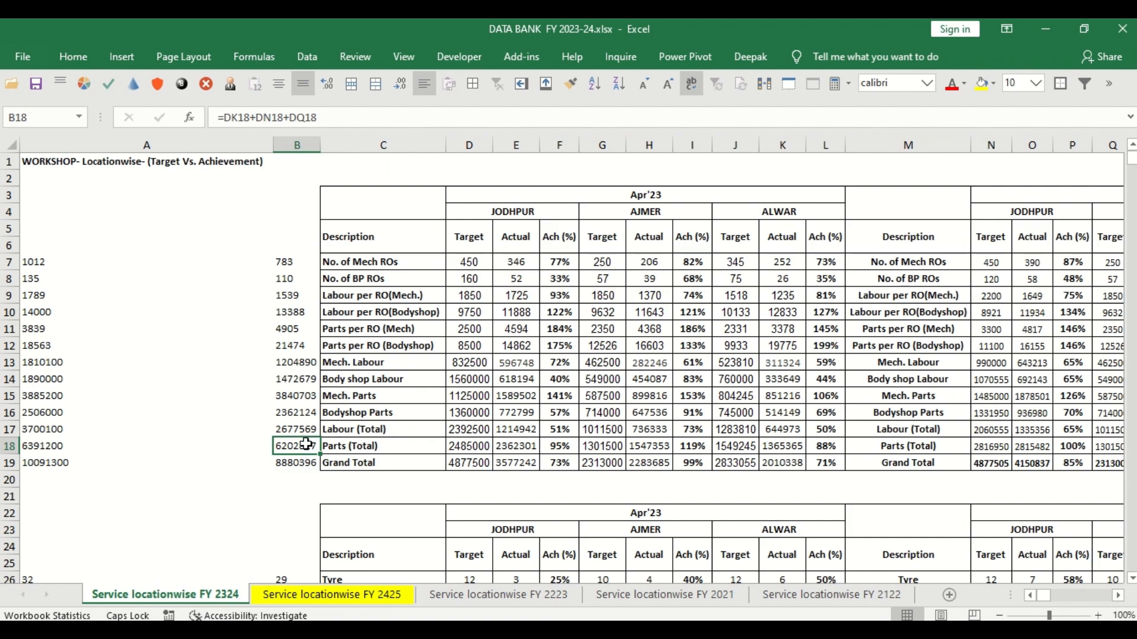
Step: Return to the Power Query Editor, refresh the FY 2021 preview, and close the editor discarding the changes
key(alt+Tab)
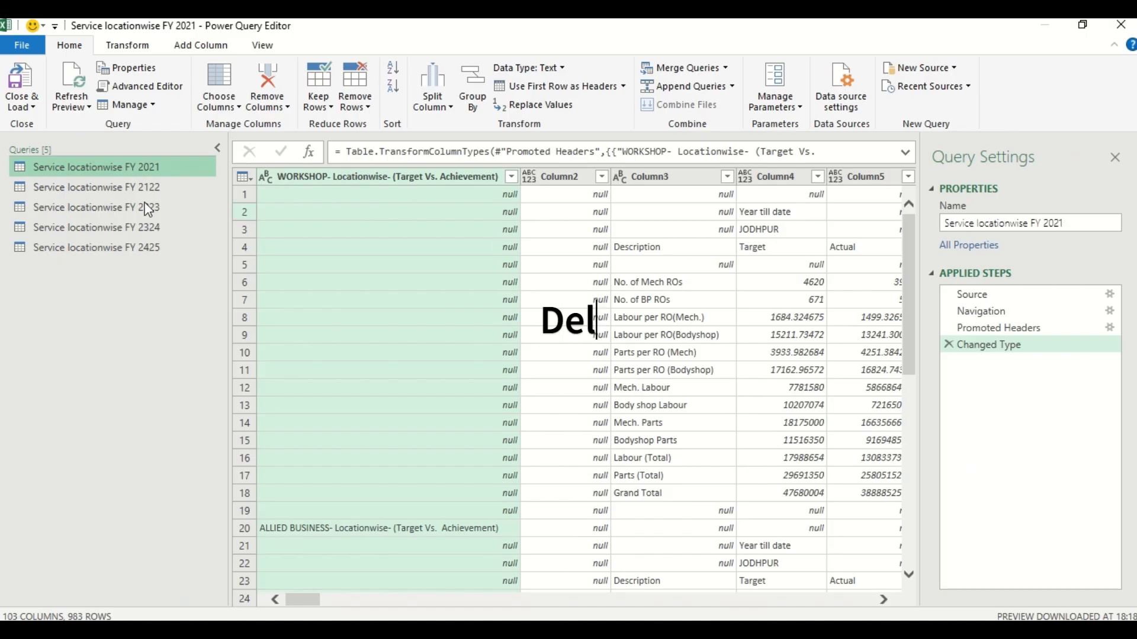
click(72, 95)
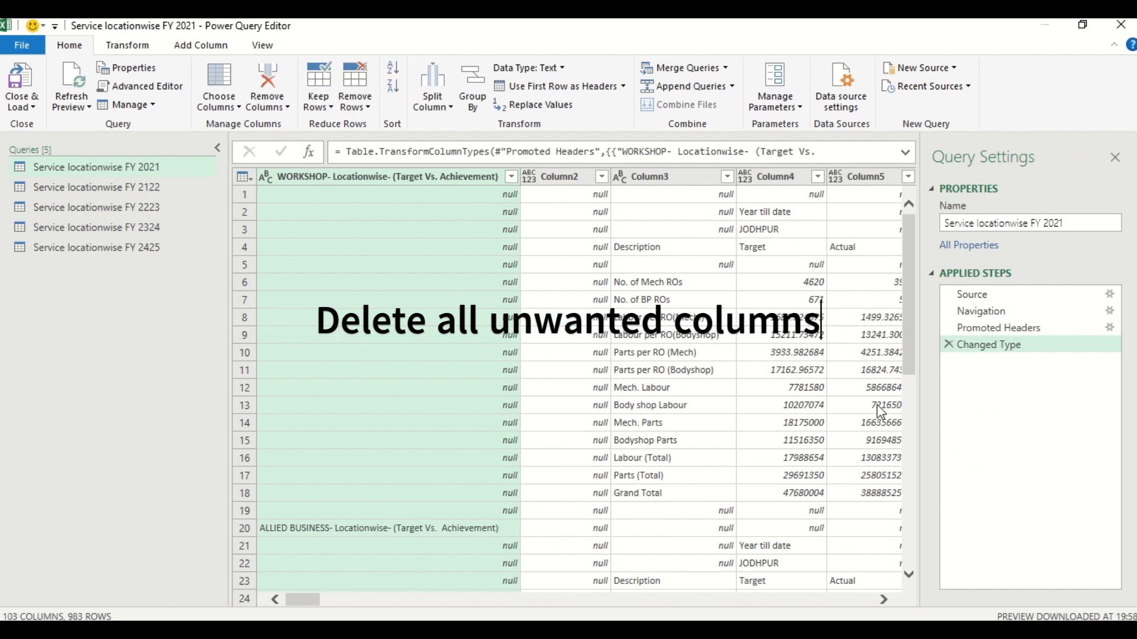
click(91, 187)
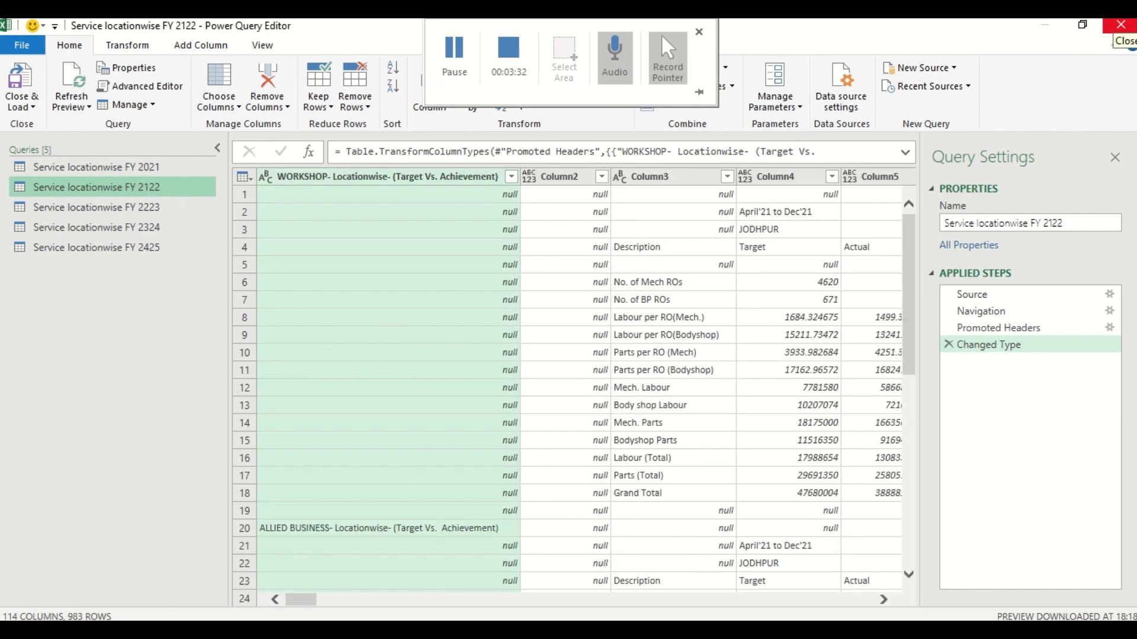
click(1121, 25)
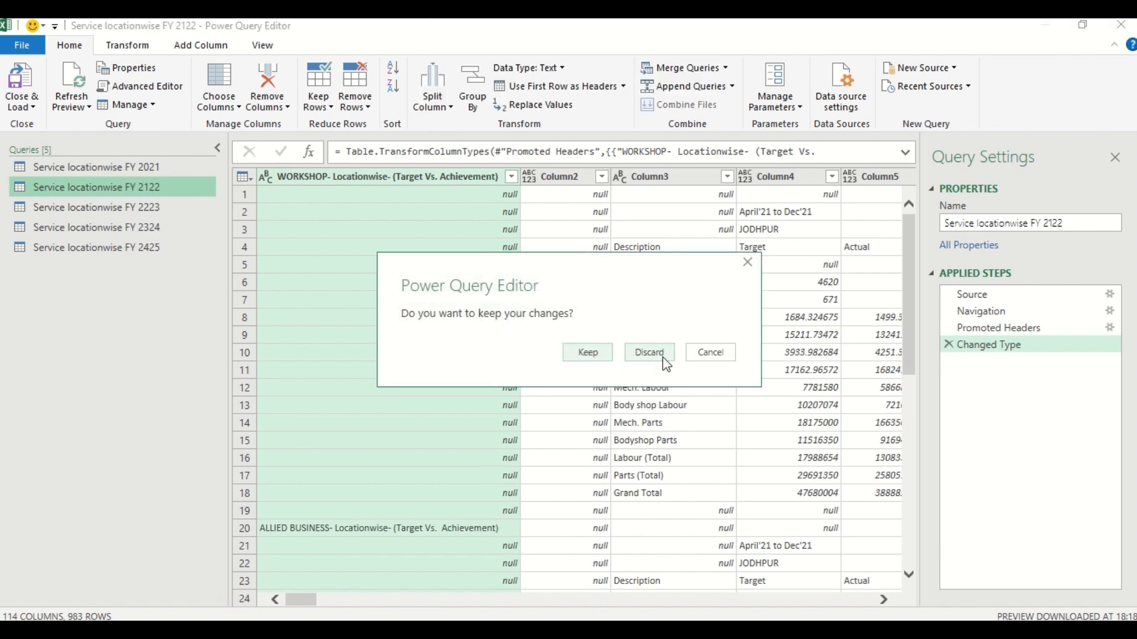
click(663, 357)
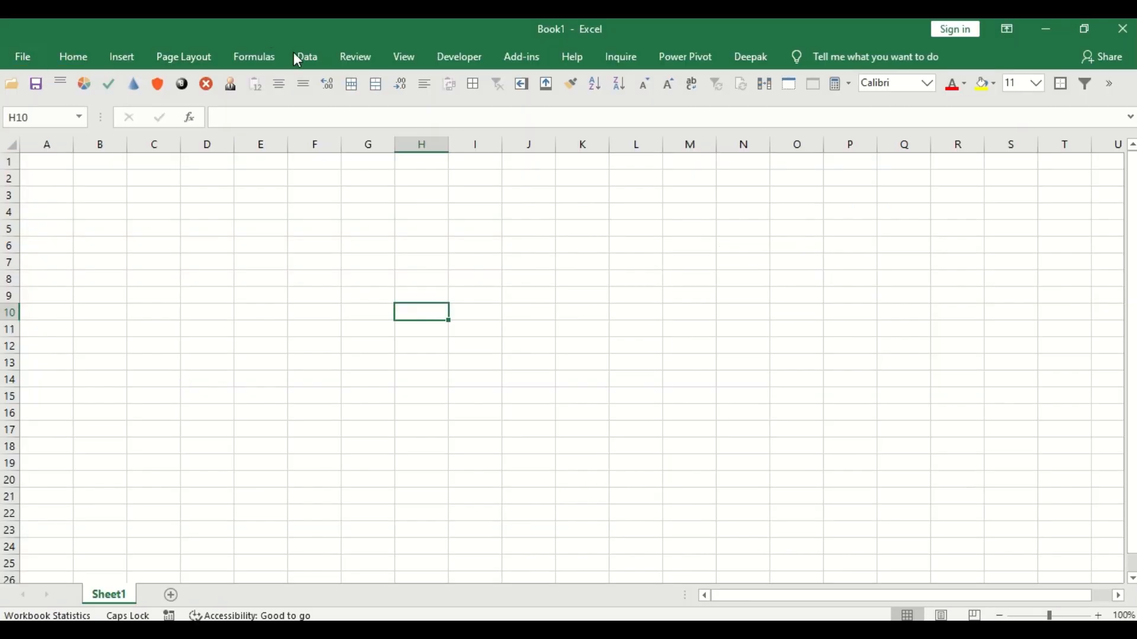
Step: In Book1, start a new query from the workbook file DATA BANK FY 2023-24.xlsx in Downloads
click(299, 59)
click(86, 105)
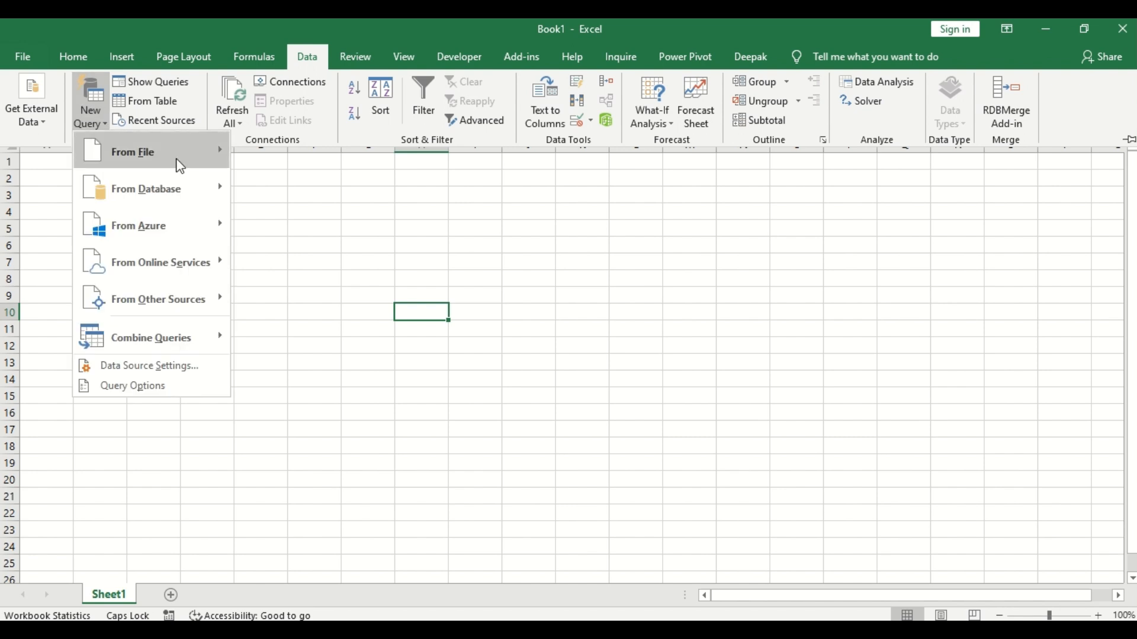
mouse_move(181, 167)
click(314, 151)
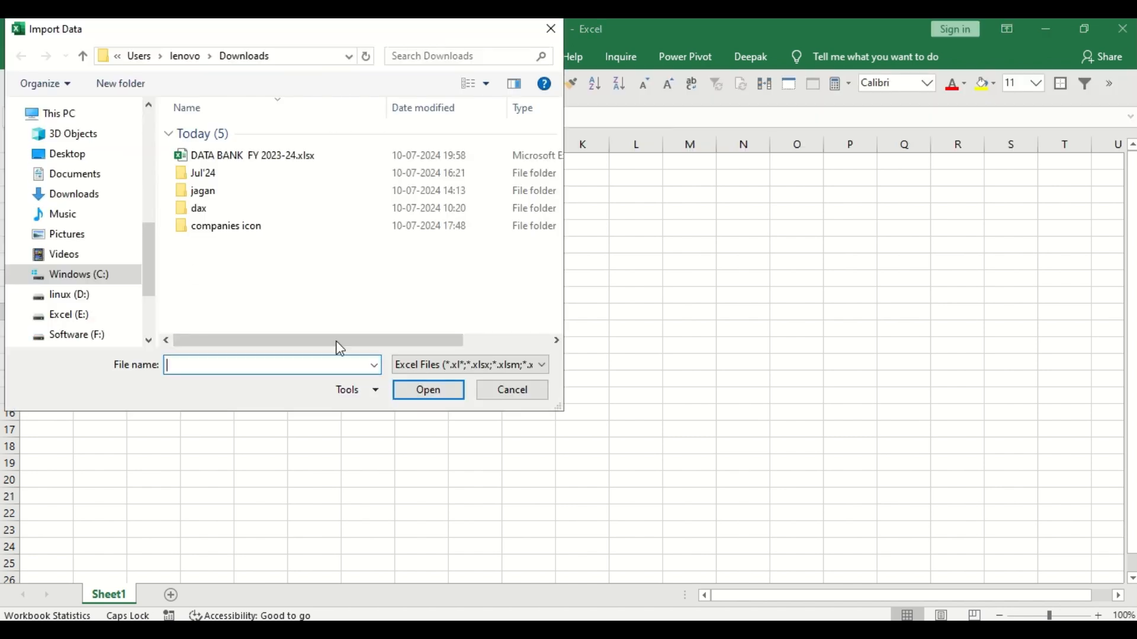
double_click(238, 156)
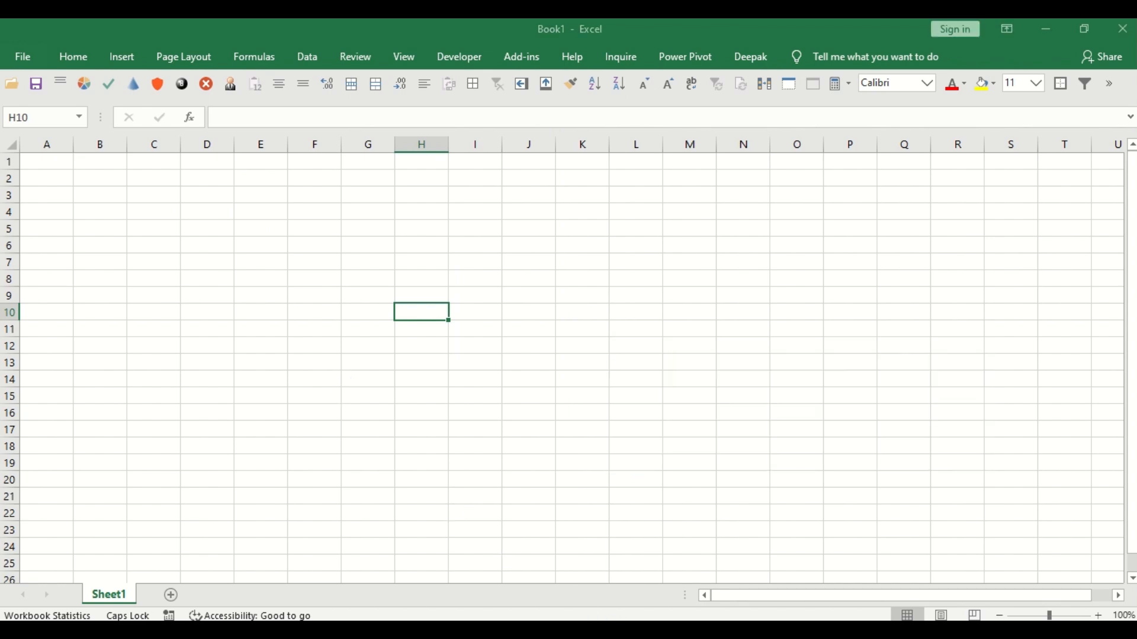
Step: Examine the monthly Target, Actual and Ach (%) blocks along the header row of the Service locationwise FY 2324 source sheet
mouse_move(593, 630)
click(643, 608)
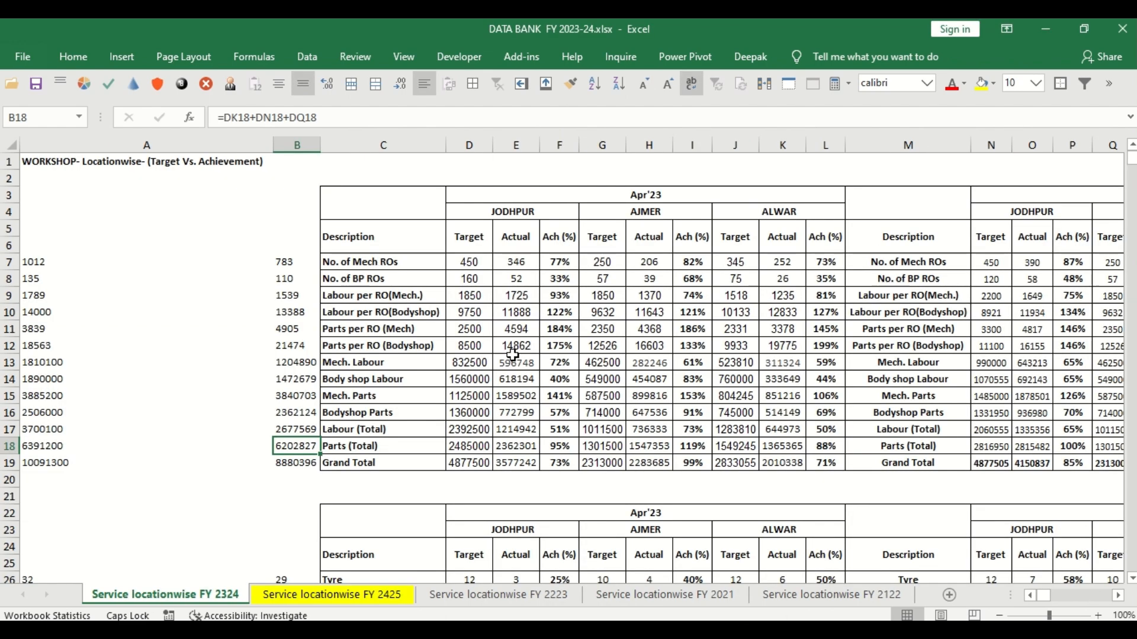
click(383, 239)
key(Right)
key(Right)
key(Right)
key(Right)
key(Right)
key(Right)
key(Right)
key(Right)
key(Right)
key(Right)
key(Right)
key(Right)
key(Right)
key(Right)
key(Right)
key(Right)
key(Right)
key(Right)
key(Right)
key(Right)
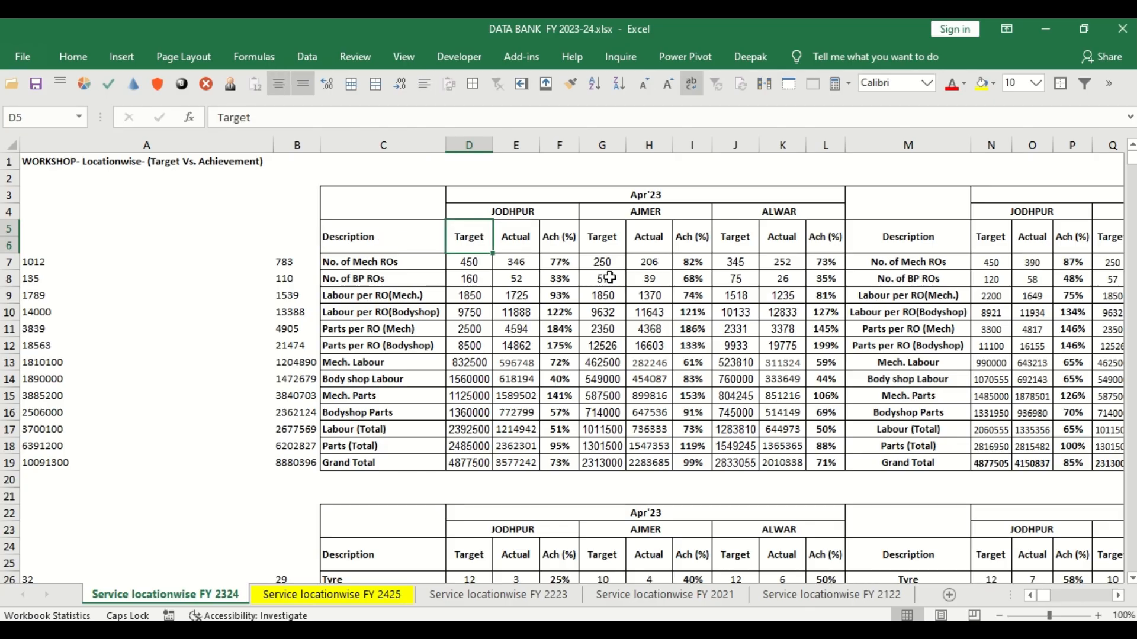
key(Right)
key(Right)
key(Right)
key(Right)
key(Right)
key(Right)
key(Right)
key(Right)
key(Right)
key(Right)
key(Right)
key(Right)
key(Right)
key(Right)
key(Right)
key(Right)
key(Right)
key(Right)
key(Right)
key(Right)
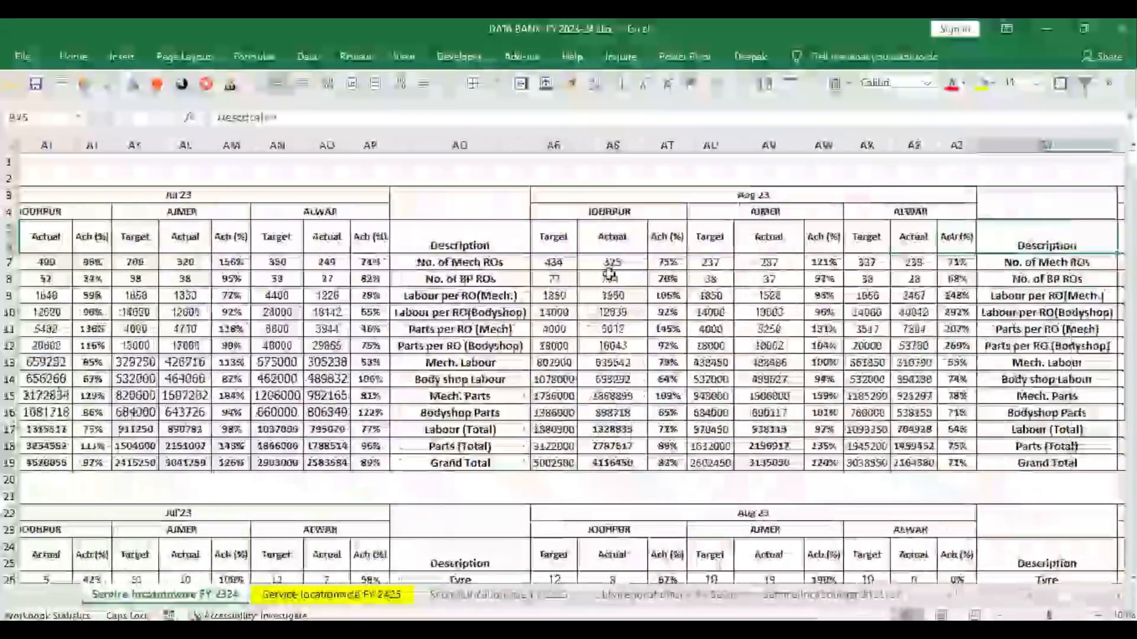
key(Right)
key(Right)
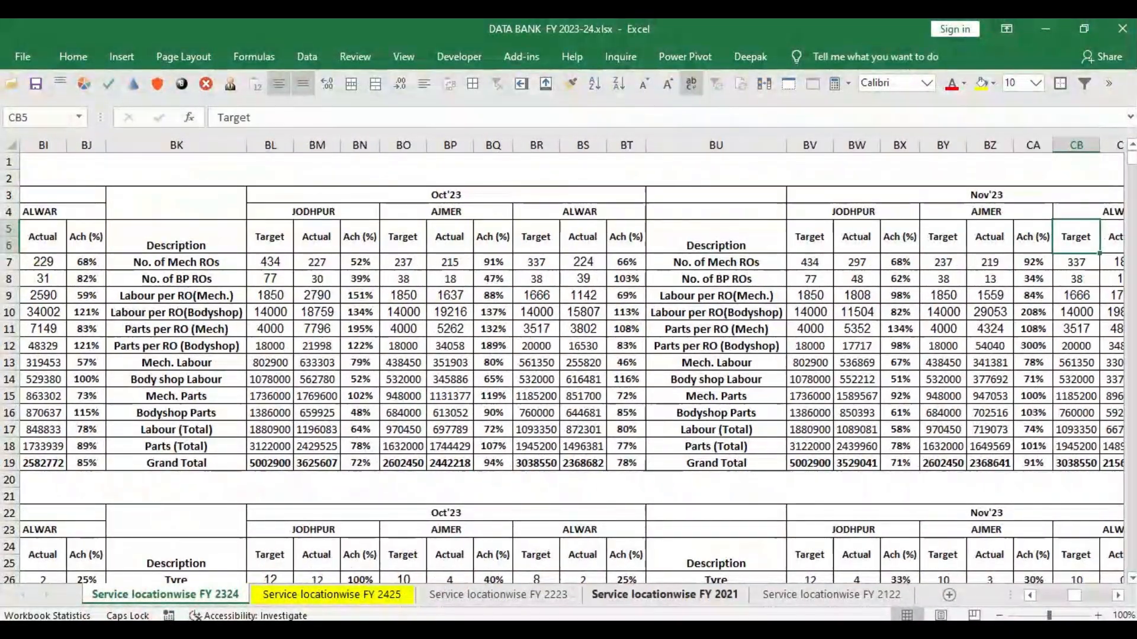
Step: Return to Book1, enable multiple selection, include Service locationwise FY 2021, 2122, 2223, 2324 and 2425, and load them into the Power Query Editor
mouse_move(592, 630)
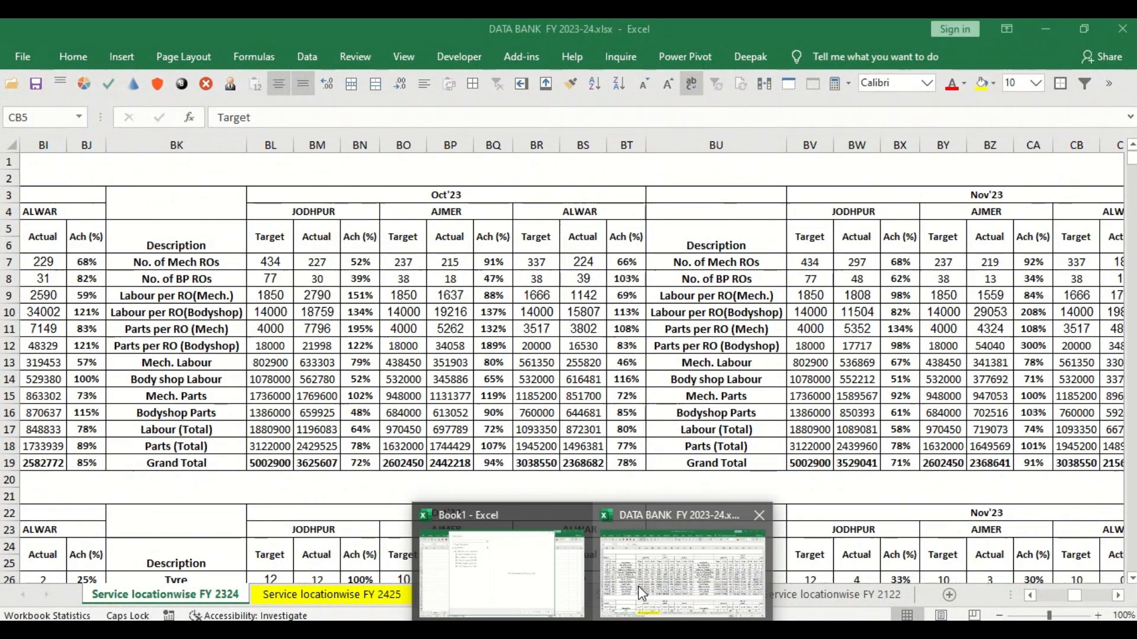
click(525, 586)
click(231, 120)
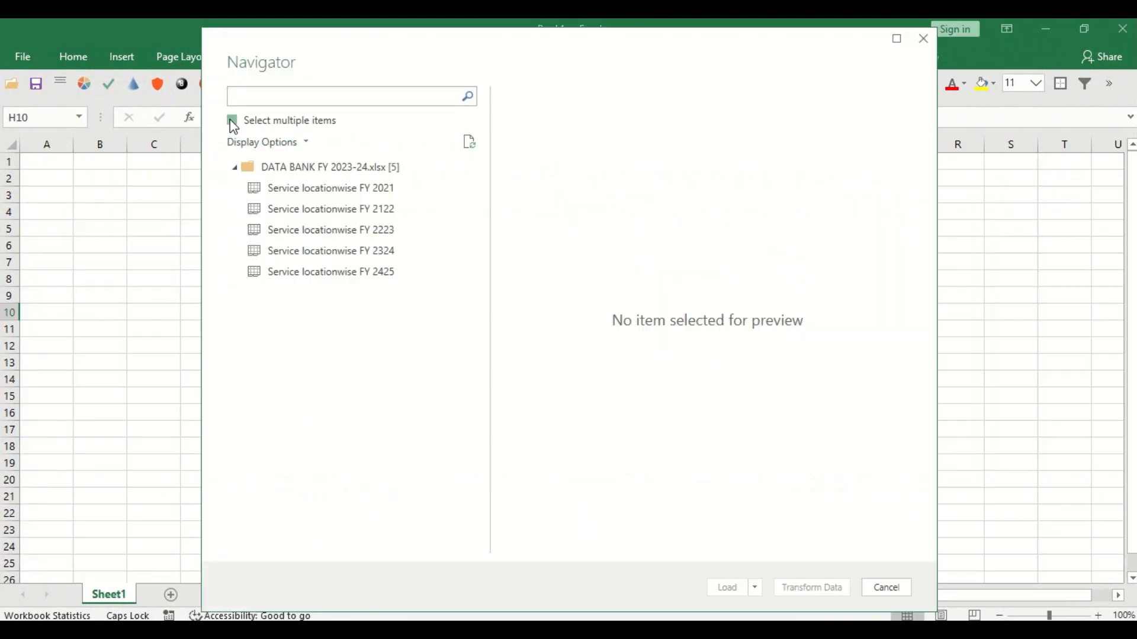
click(252, 188)
click(252, 209)
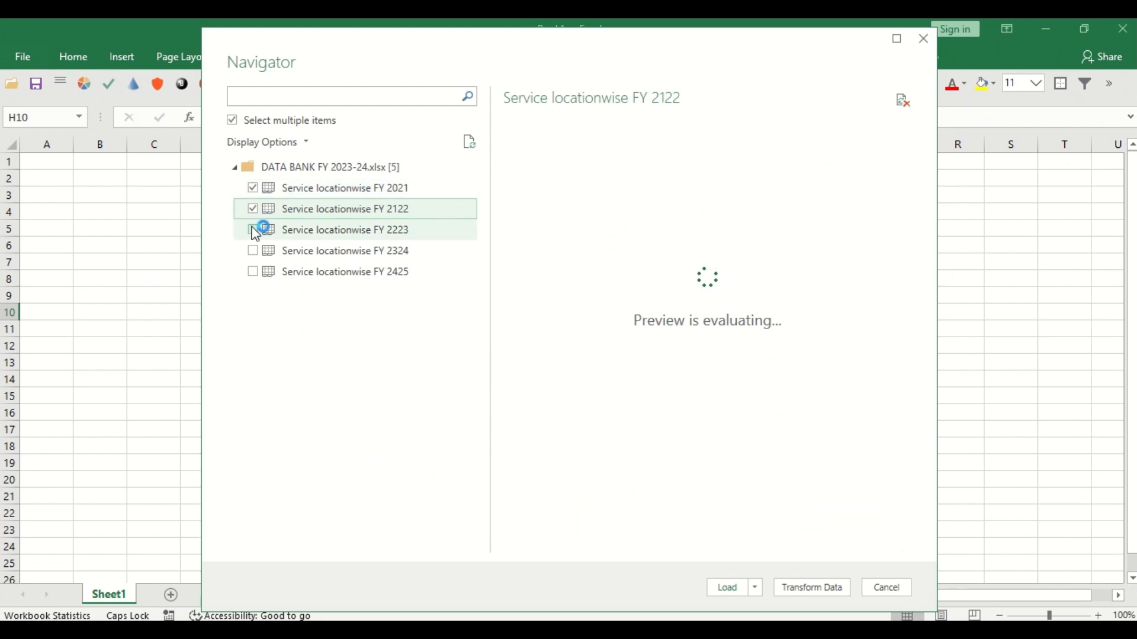
click(252, 230)
click(252, 251)
click(252, 272)
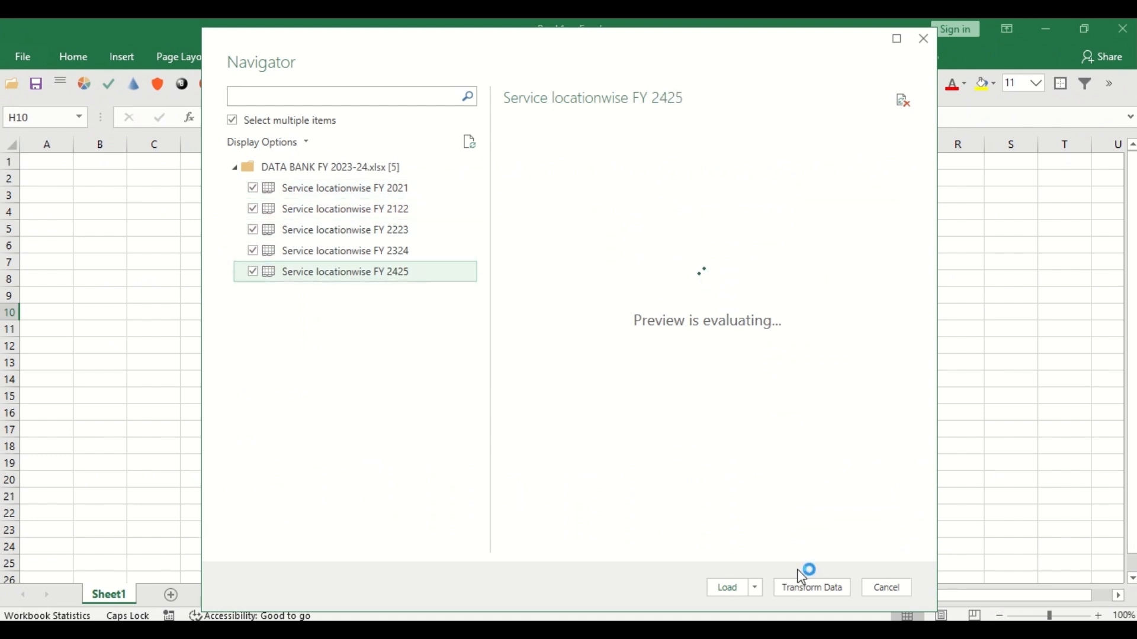
click(830, 593)
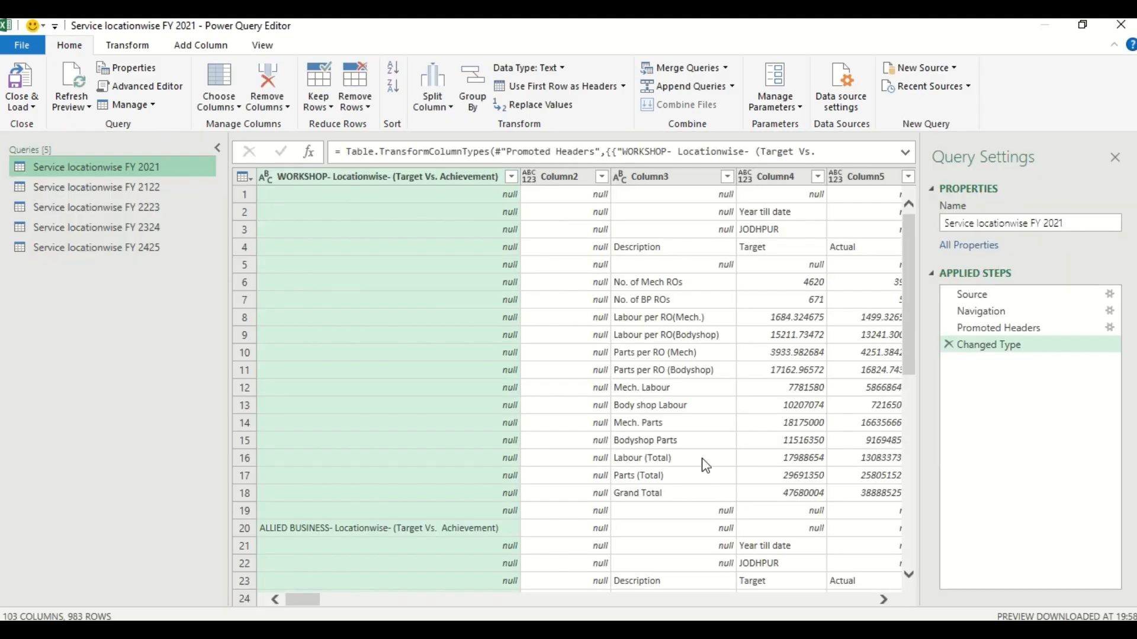
Step: Narrow the first column of the FY 2021 query and open the Service locationwise FY 2324 query
drag(522, 176, 367, 196)
click(155, 232)
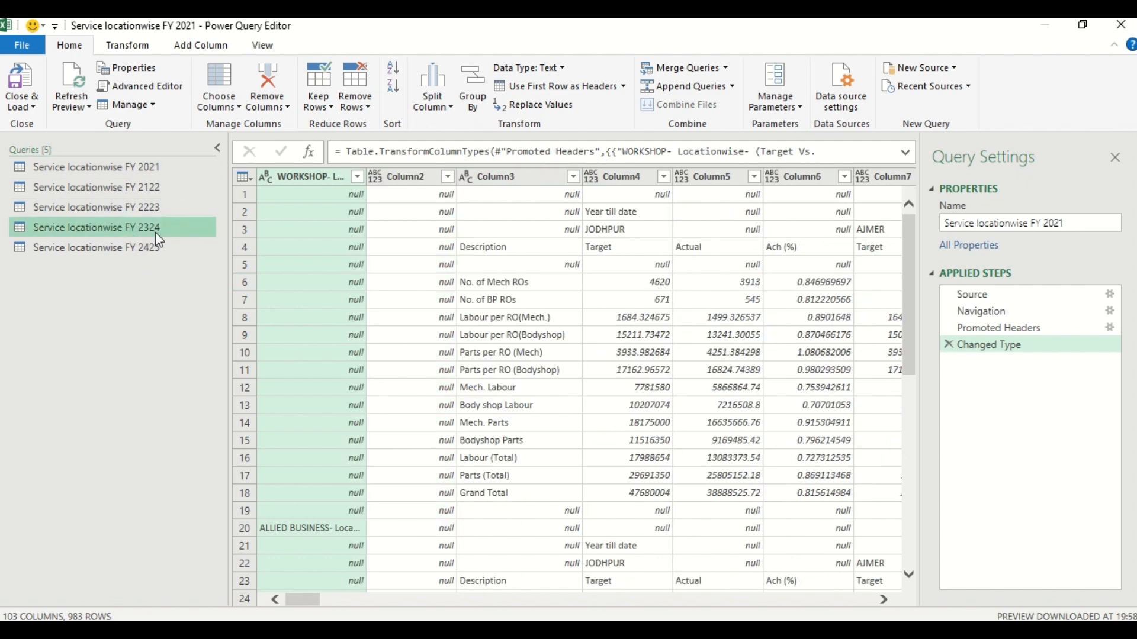
Step: Switch to the DATA BANK workbook and examine the extra figures in A7:B19 of the Service locationwise FY 2324 sheet
key(alt+Tab)
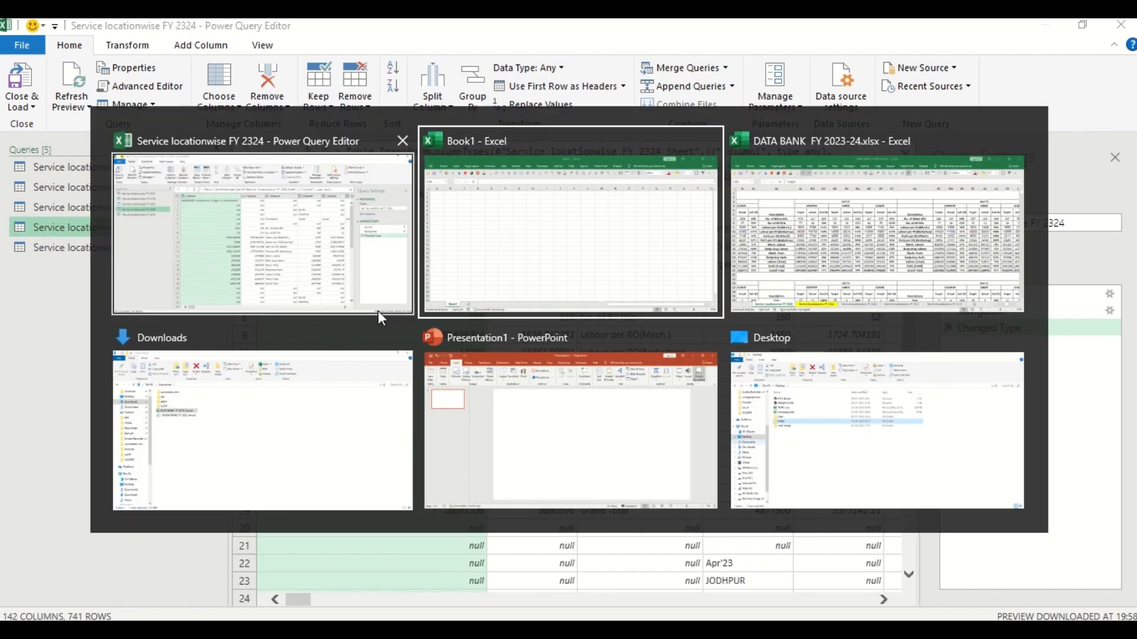
key(alt+Tab)
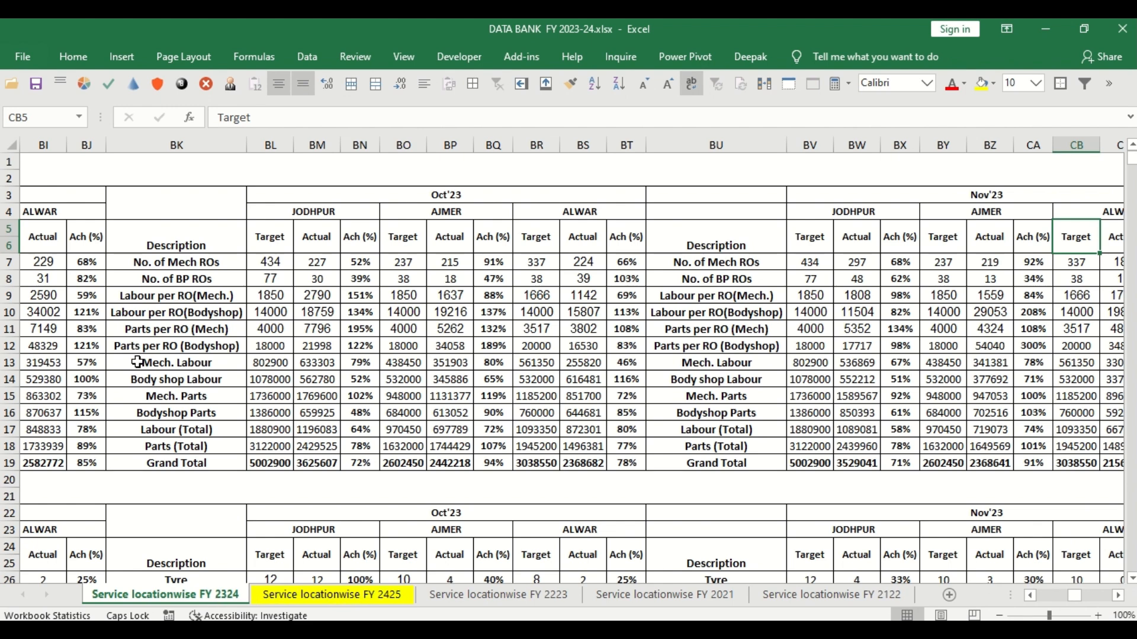
click(297, 377)
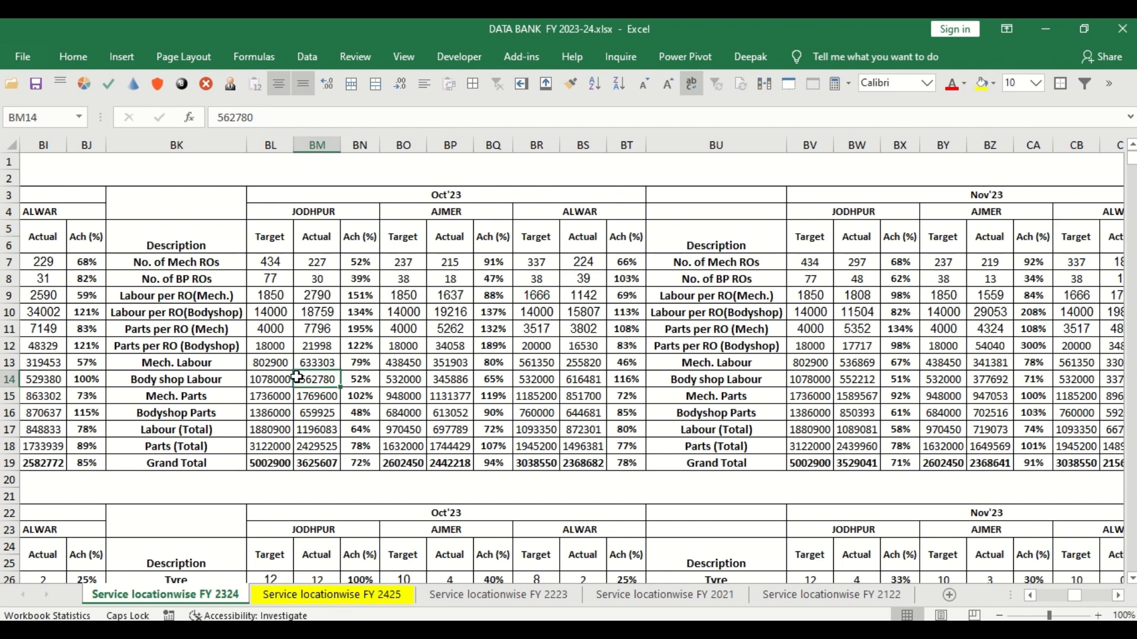
click(155, 300)
key(ctrl+Left)
click(201, 267)
mouse_move(201, 267)
mouse_down()
mouse_move(260, 468)
mouse_move(287, 471)
mouse_up()
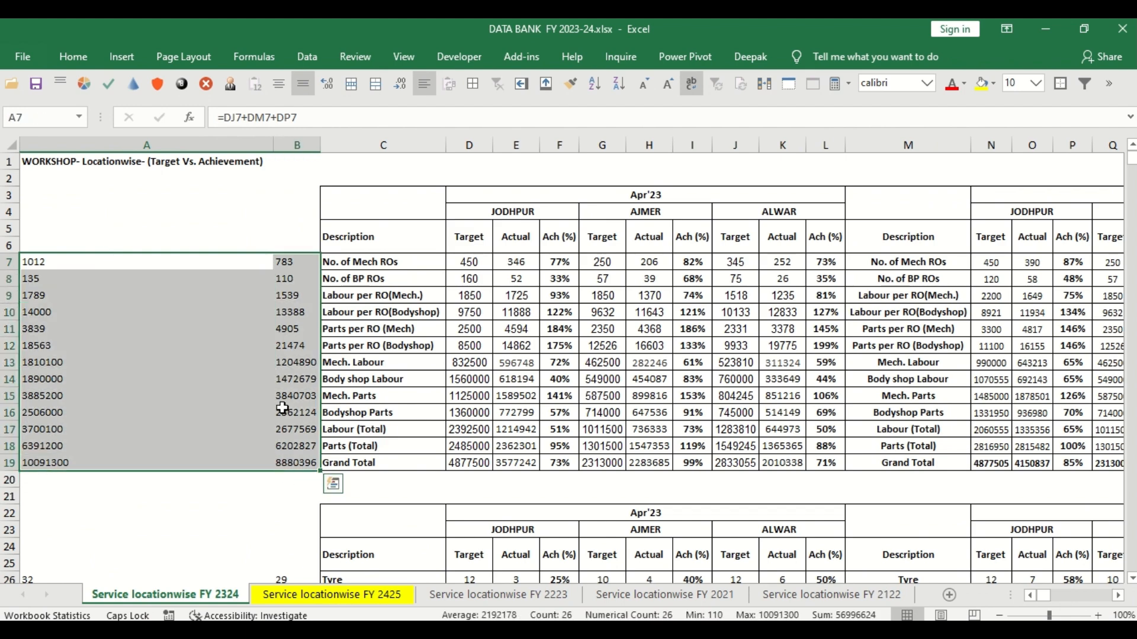
scroll(283, 409, down, 4)
scroll(282, 408, up, 4)
Step: Compare the extra columns with the Service locationwise FY 2425 sheet and remove Column1 and Column2 from the Service locationwise FY 2324 query
key(alt+Tab)
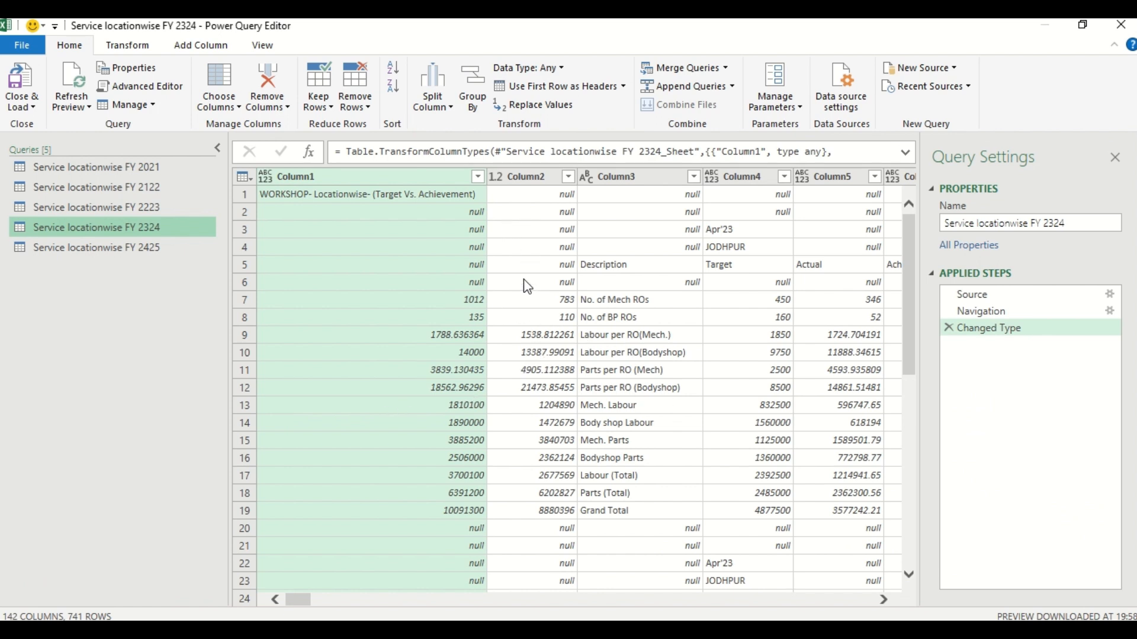
ctrl+click(523, 187)
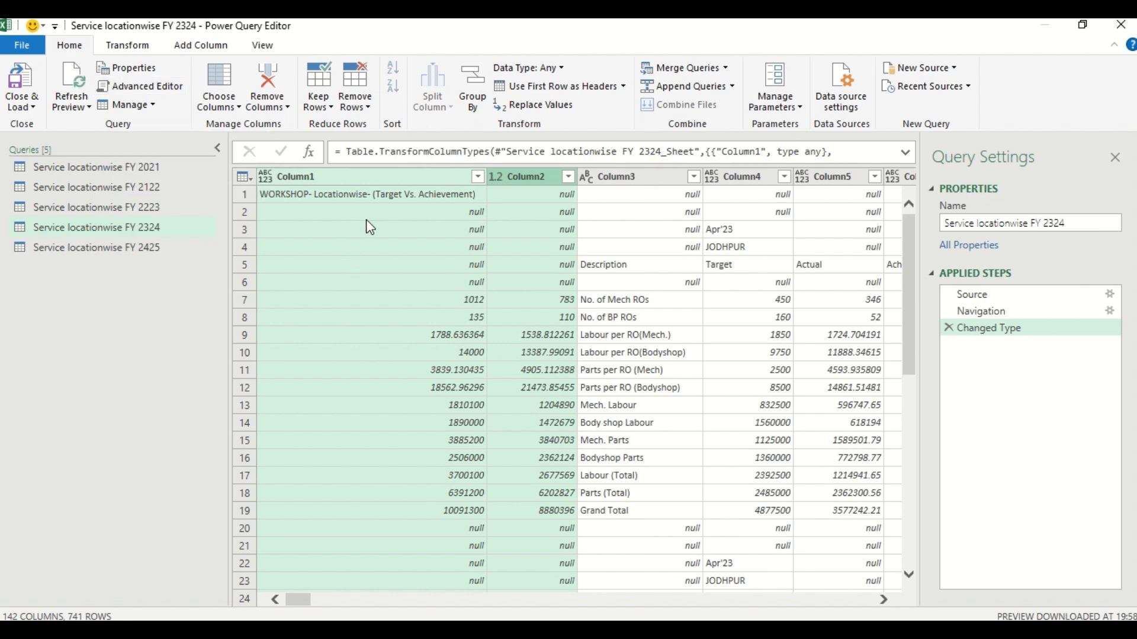
key(alt+Tab)
key(alt+Tab)
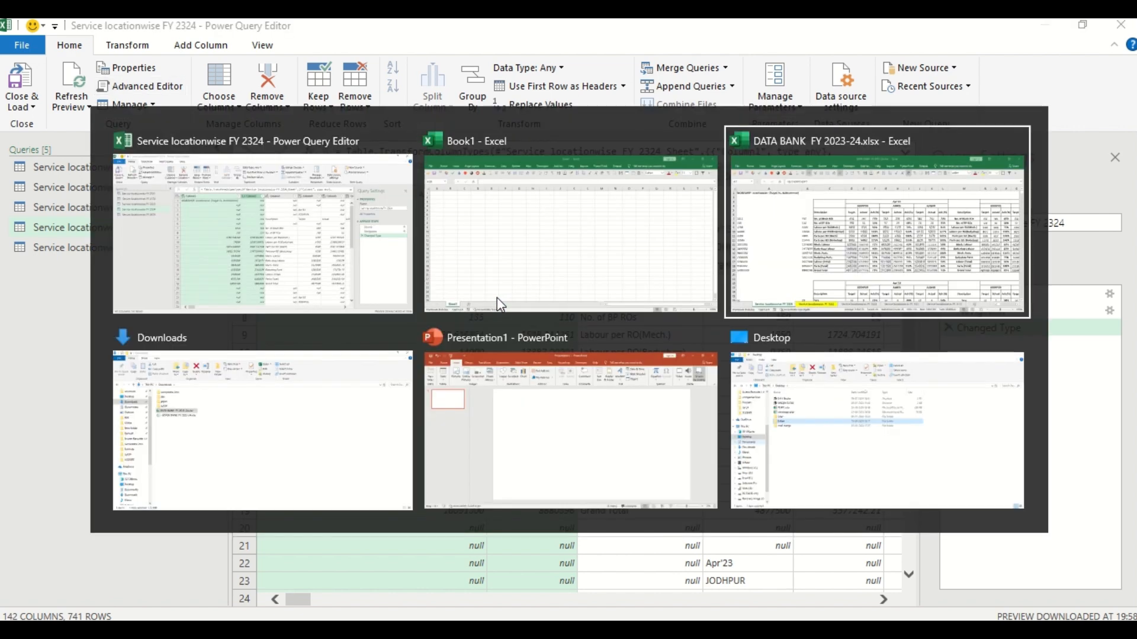
key(alt+Tab)
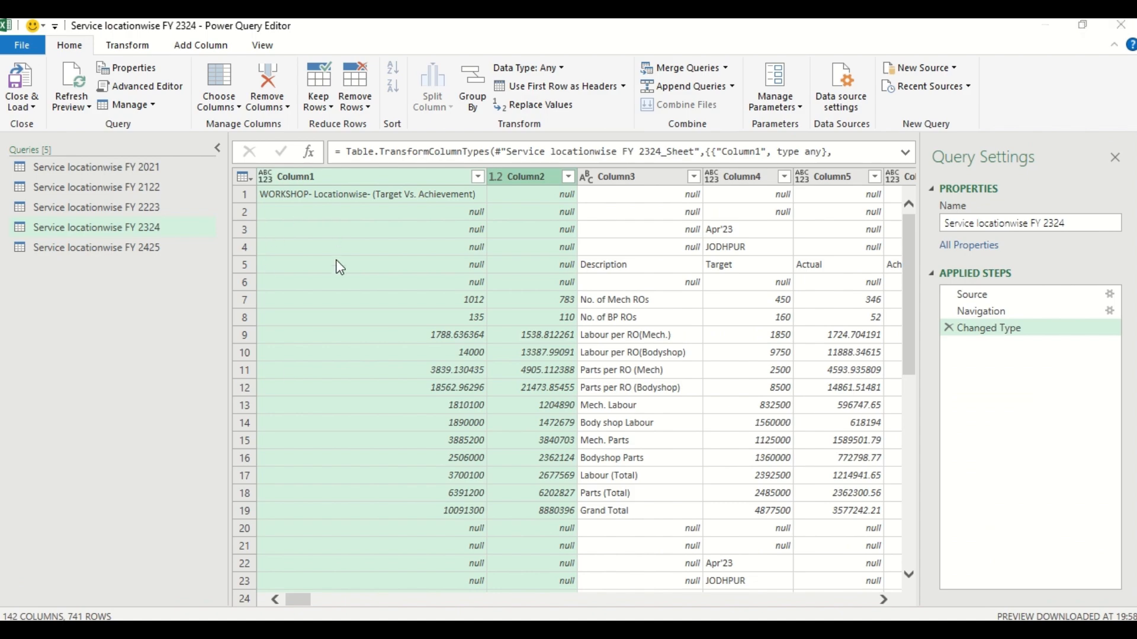
key(alt+Tab)
key(alt+Tab)
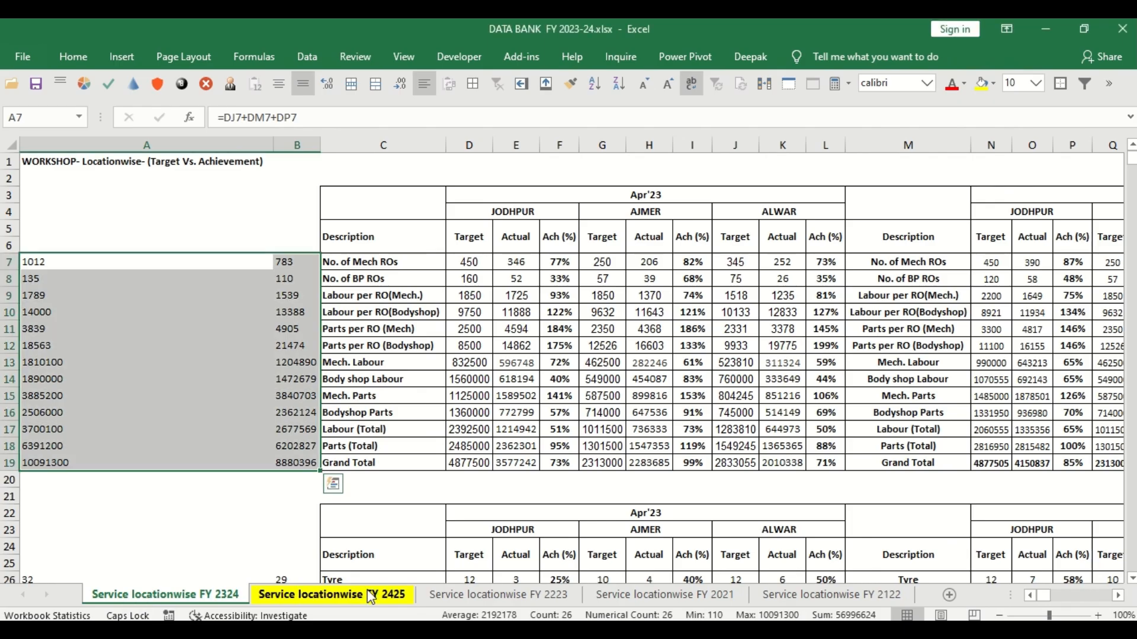
click(371, 598)
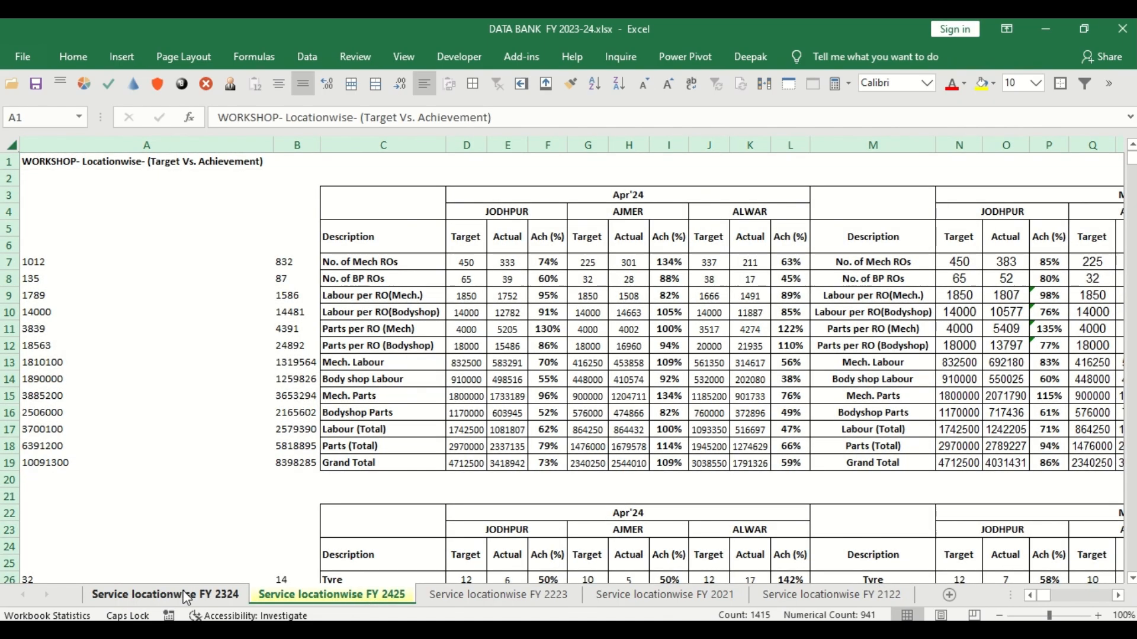
click(186, 597)
key(alt+Tab)
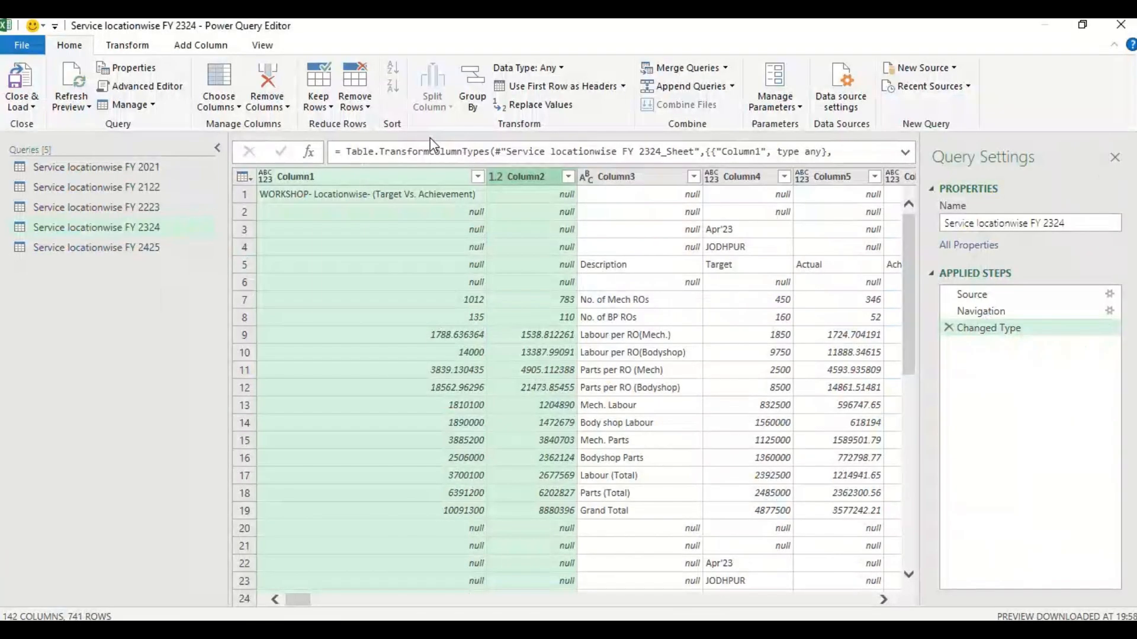
right_click(422, 177)
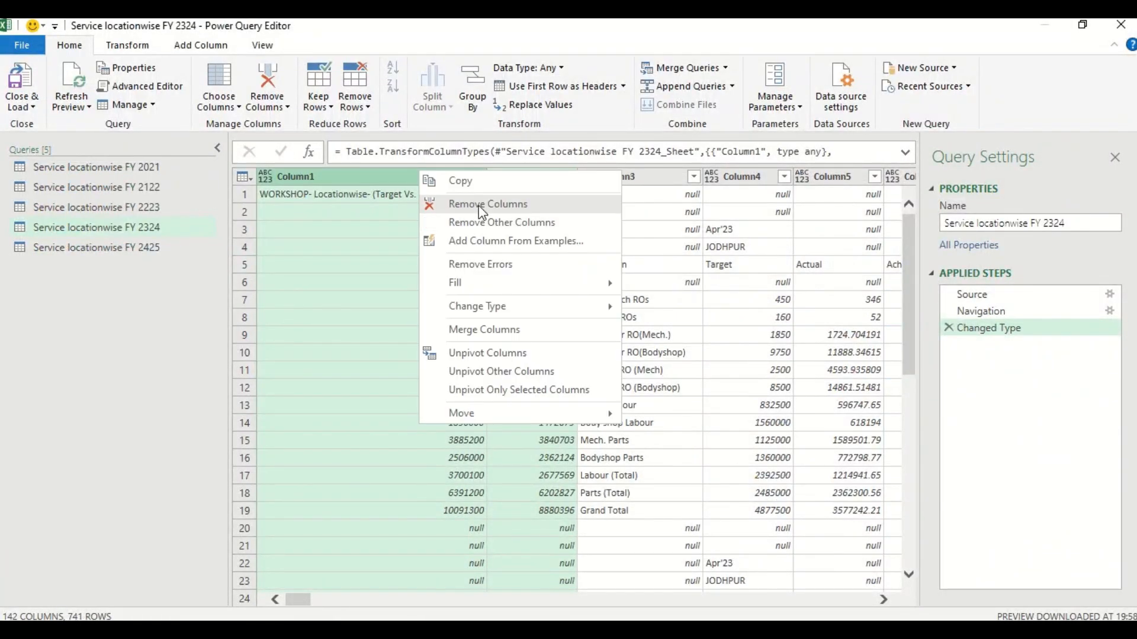
click(479, 205)
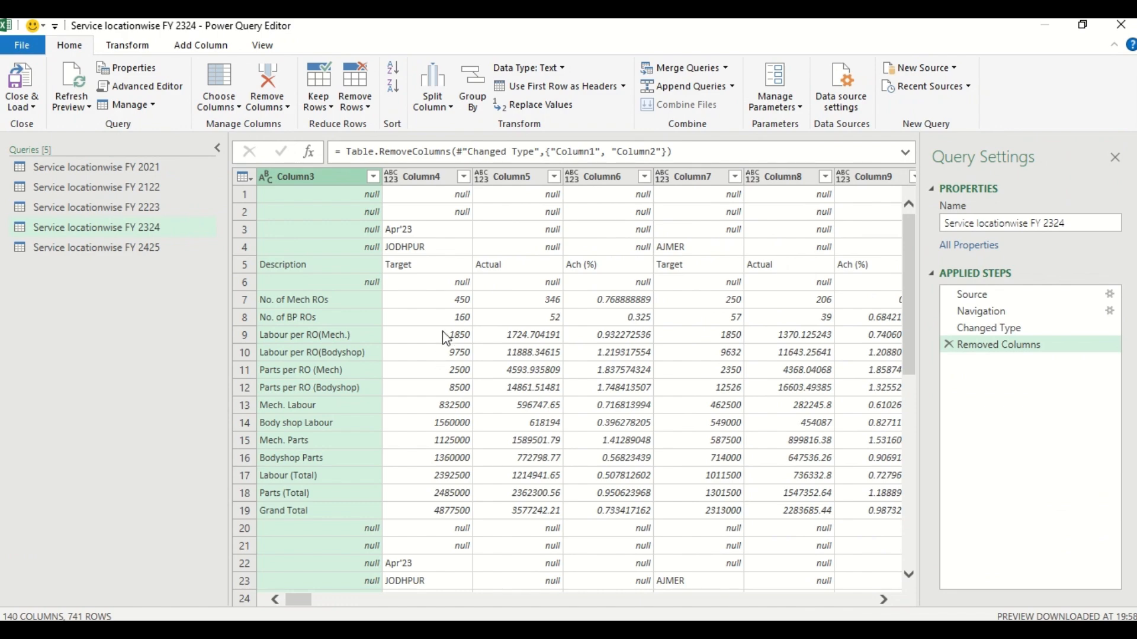
Step: Examine columns A:B, the Apr'23 location and Target/Actual headers and the Description list in the Service locationwise FY 2324 source sheet
click(448, 270)
key(alt+Tab)
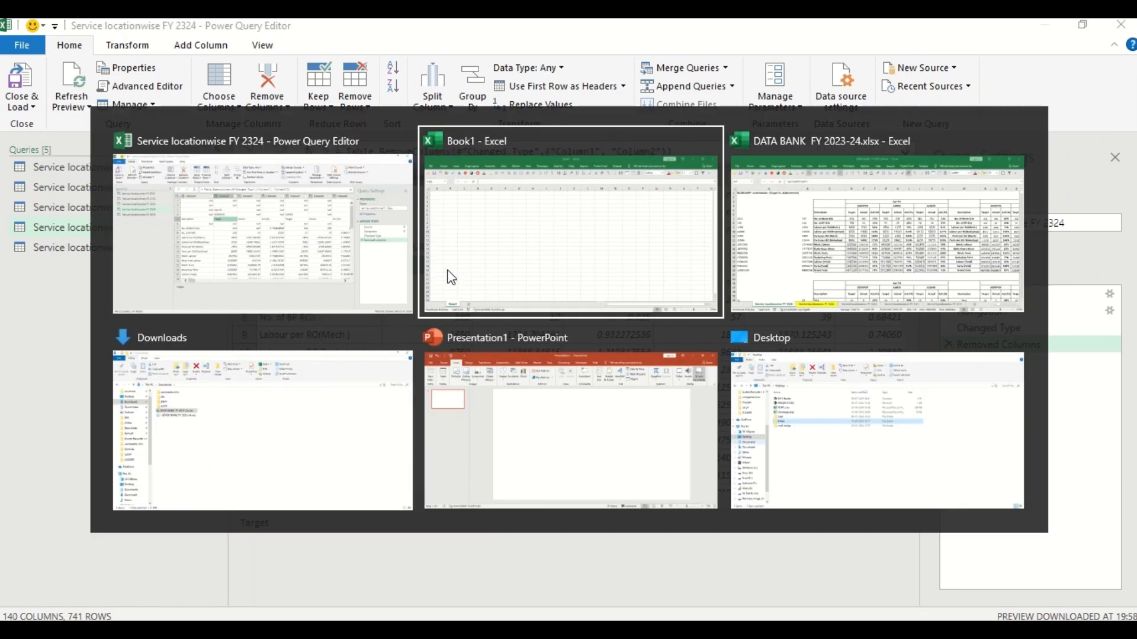
key(alt+Tab)
click(590, 333)
key(alt+Tab)
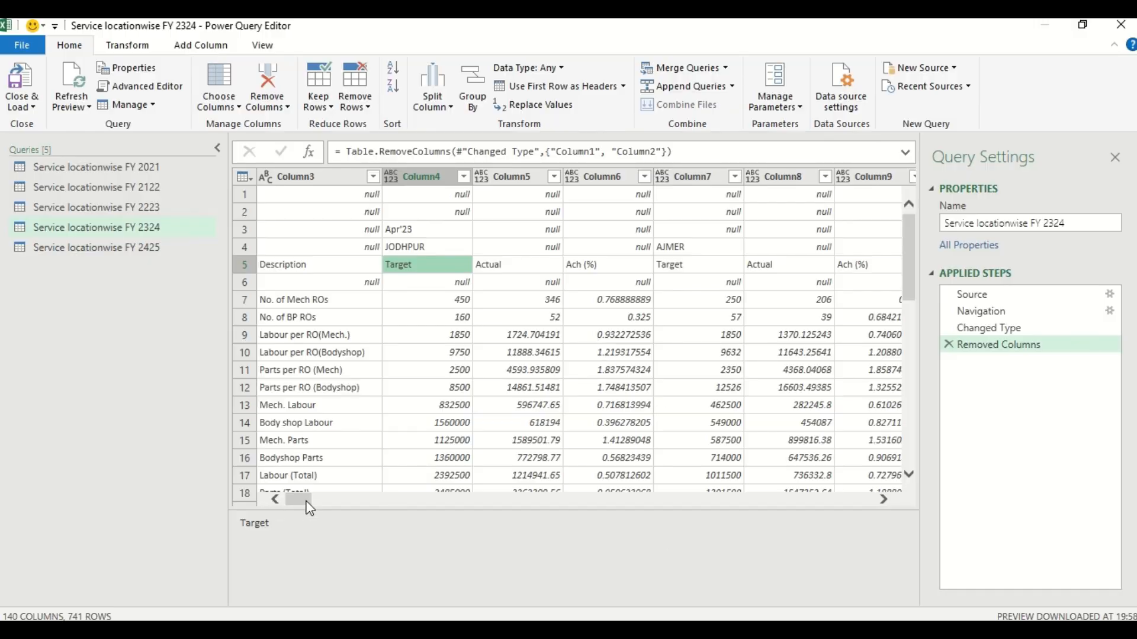
mouse_move(307, 502)
mouse_down()
mouse_move(563, 500)
mouse_move(284, 510)
mouse_up()
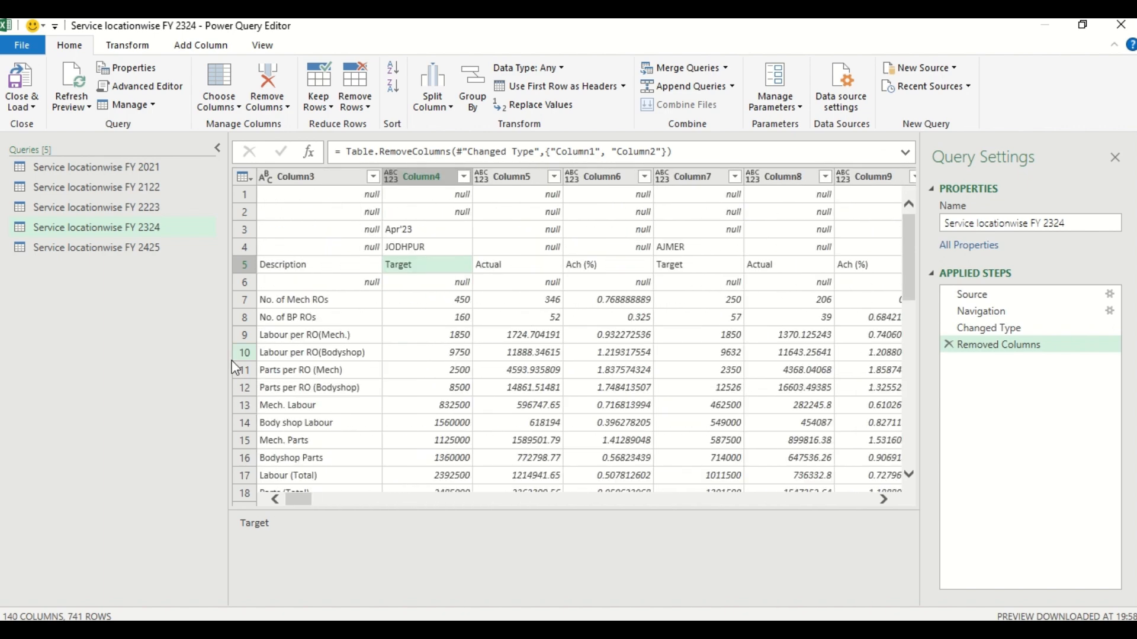
key(alt+Tab)
key(Tab)
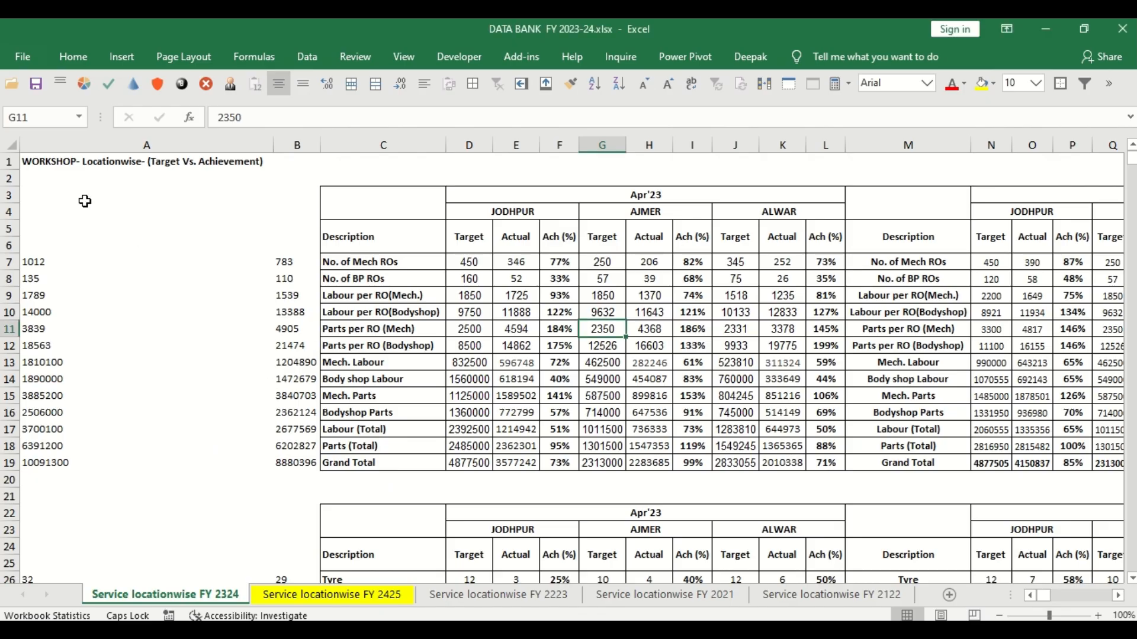
drag(83, 145, 298, 145)
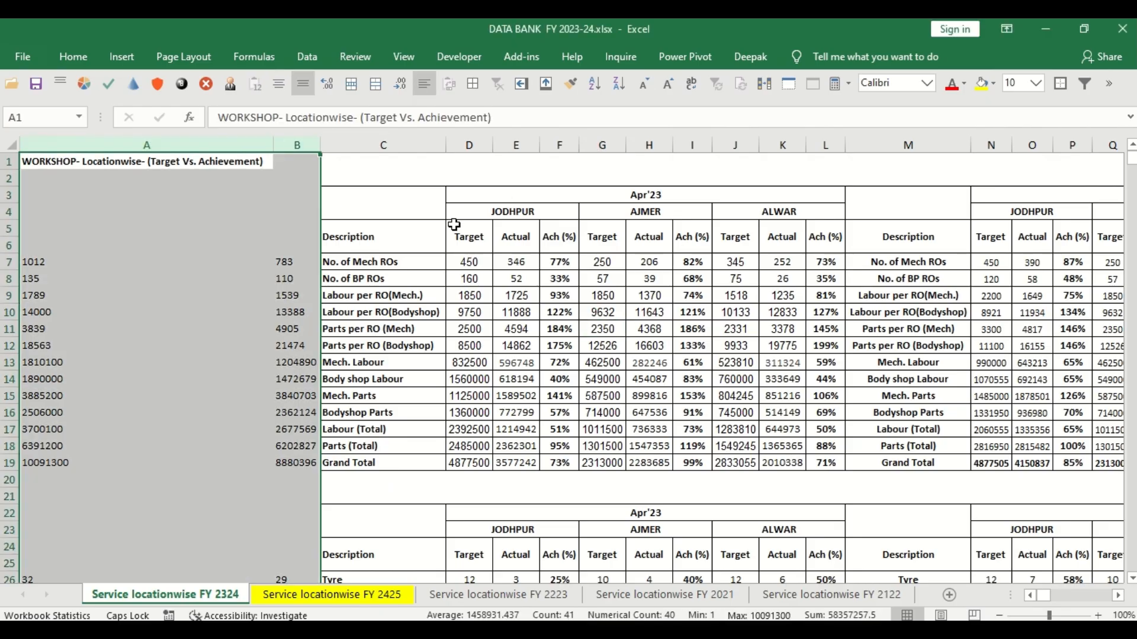
click(412, 207)
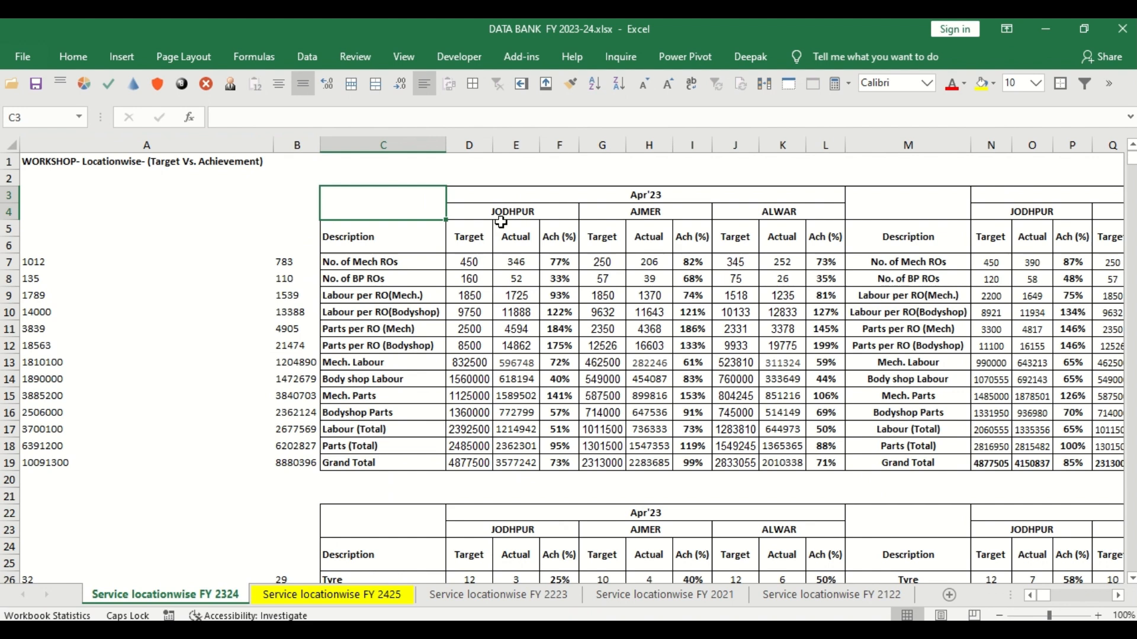
drag(651, 195, 636, 236)
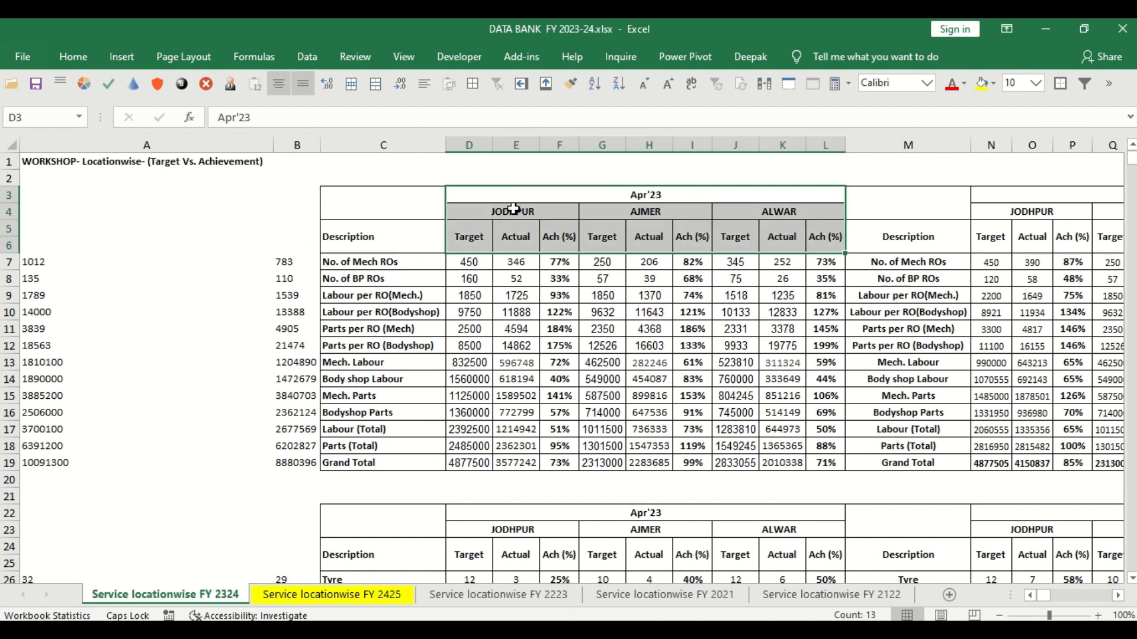
drag(375, 240, 401, 464)
drag(531, 219, 543, 241)
drag(380, 240, 395, 462)
Step: Return to the Power Query Editor and transpose the Service locationwise FY 2324 table
key(alt+Tab)
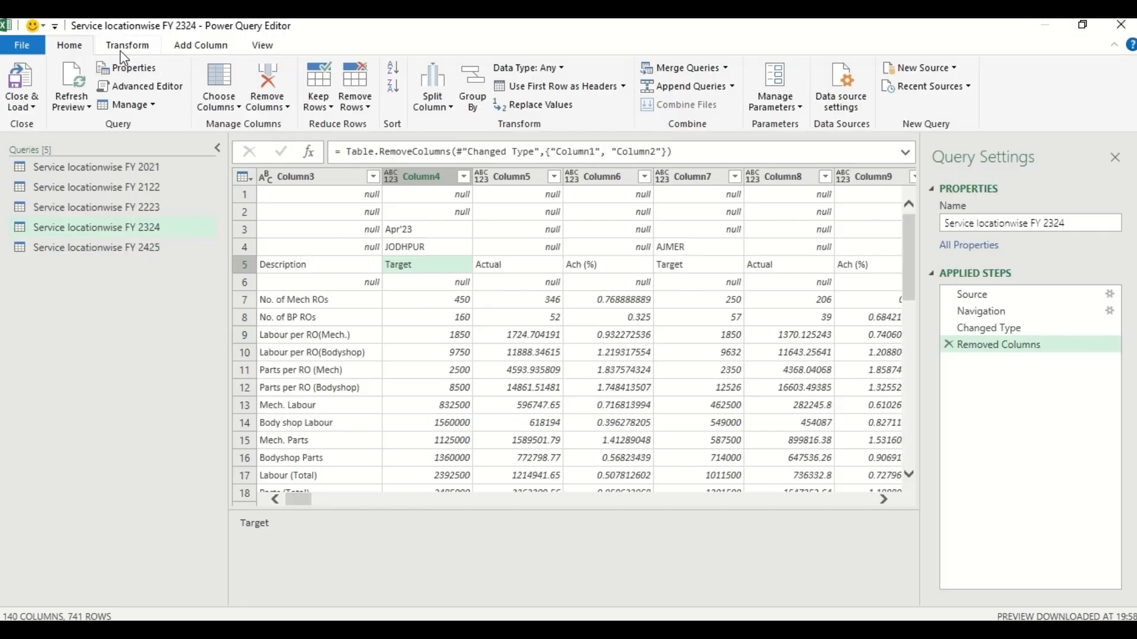
click(127, 46)
click(130, 70)
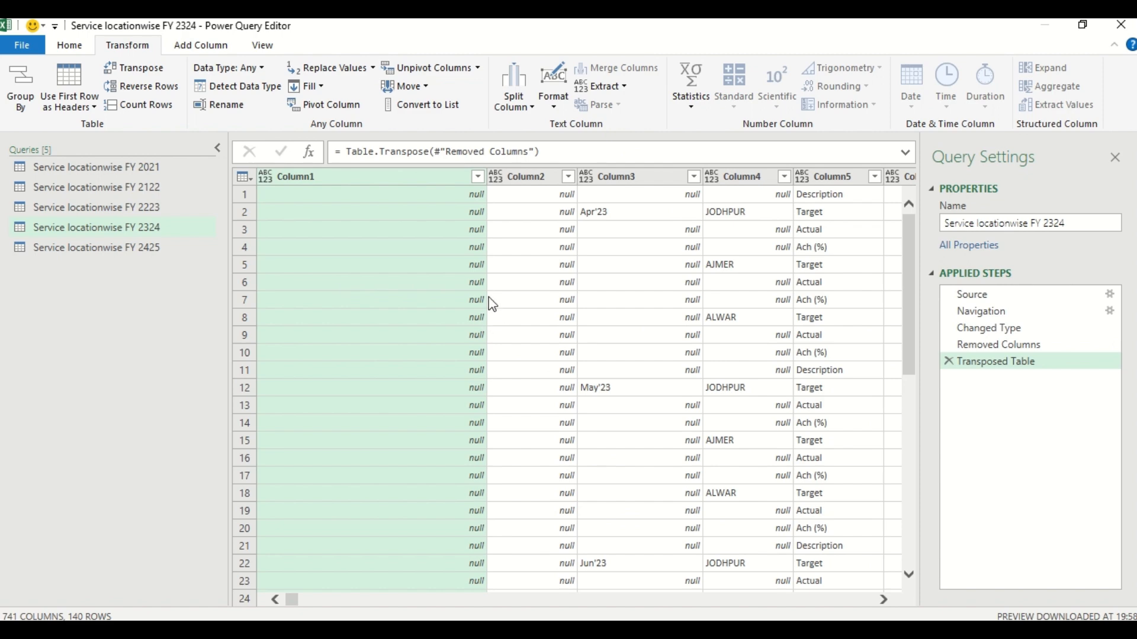
Step: Switch to the DATA BANK workbook and unmerge the cells in rows 1 to 25 of the Service locationwise FY 2324 sheet
key(alt+Tab)
key(alt+Tab)
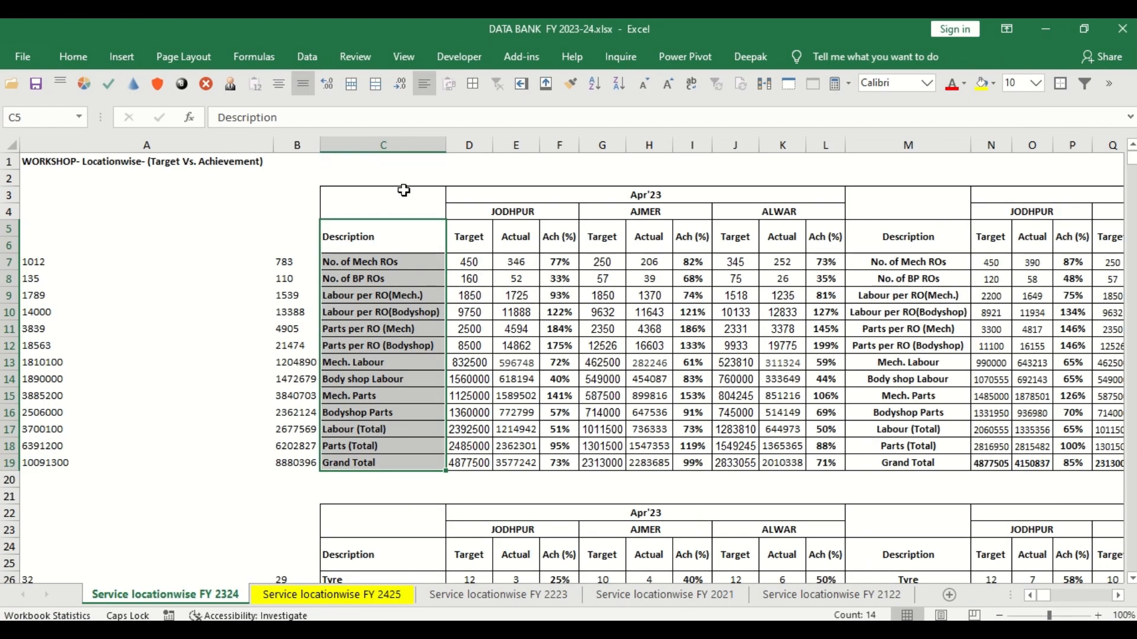
click(411, 201)
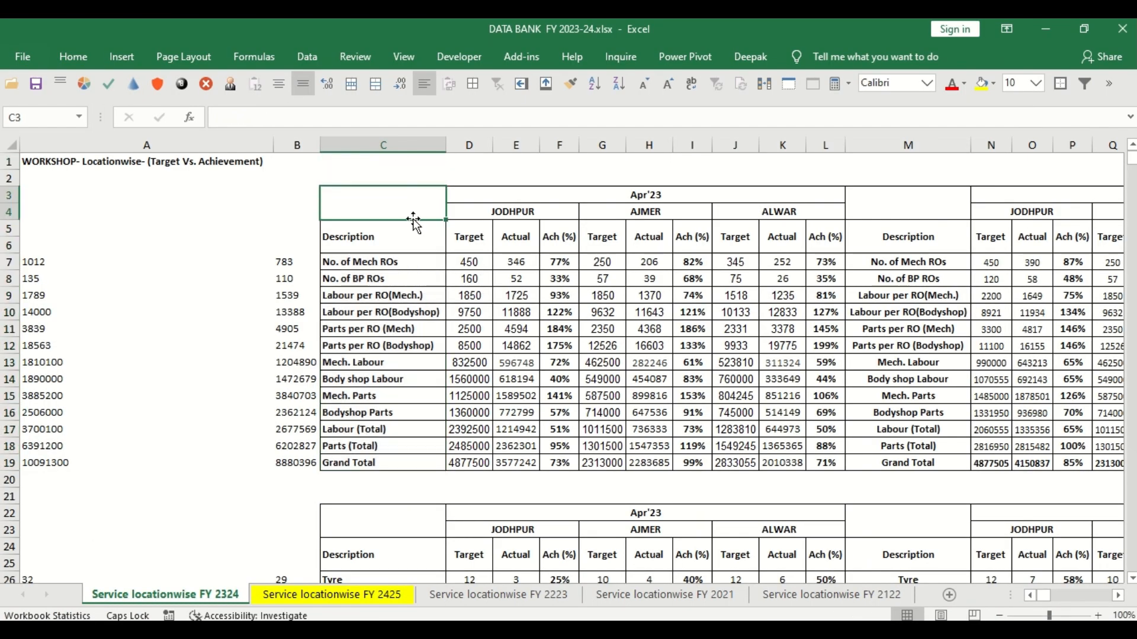
drag(3, 158, 125, 559)
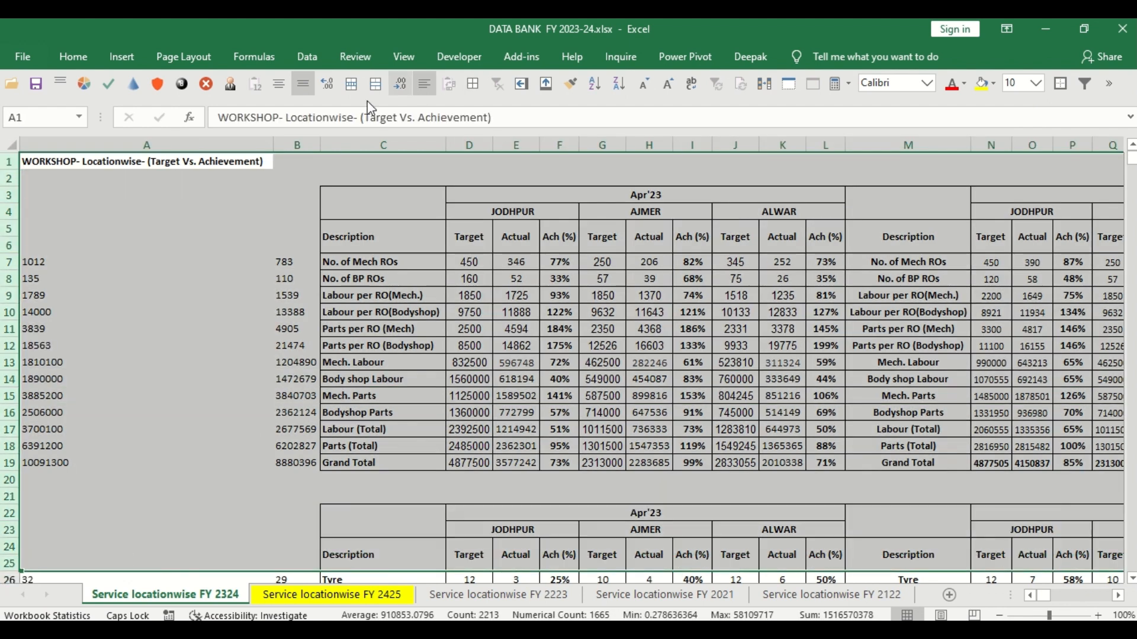
click(351, 84)
click(384, 260)
click(410, 230)
Step: Back in the Power Query Editor, check the filter values of Column1 and Column2 and remove both columns from the transposed table
key(alt+Tab)
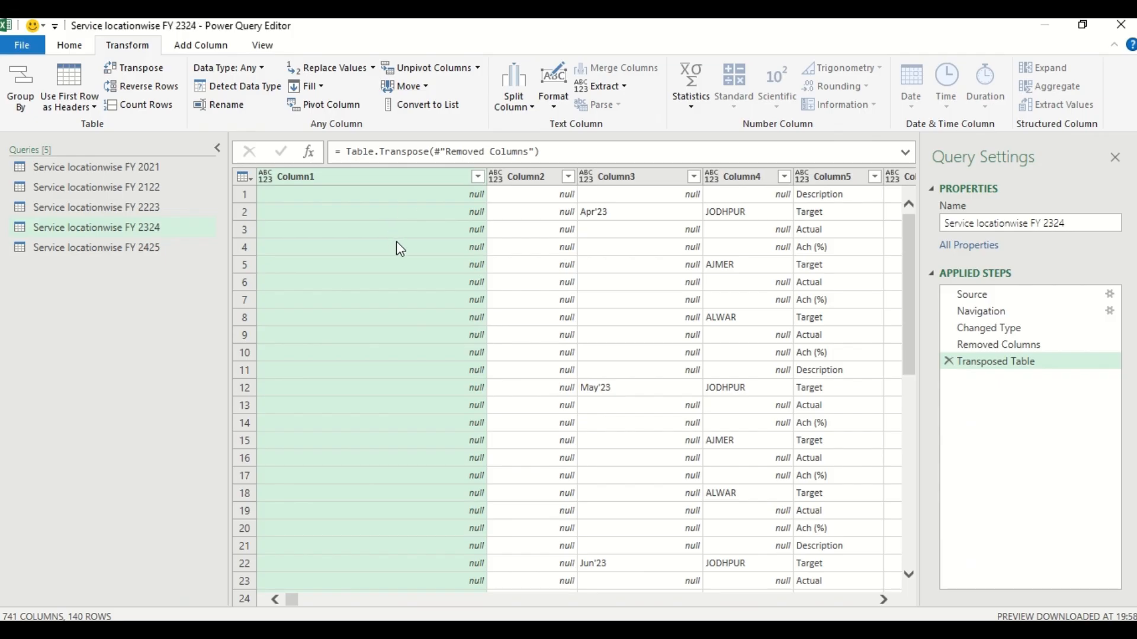
click(478, 177)
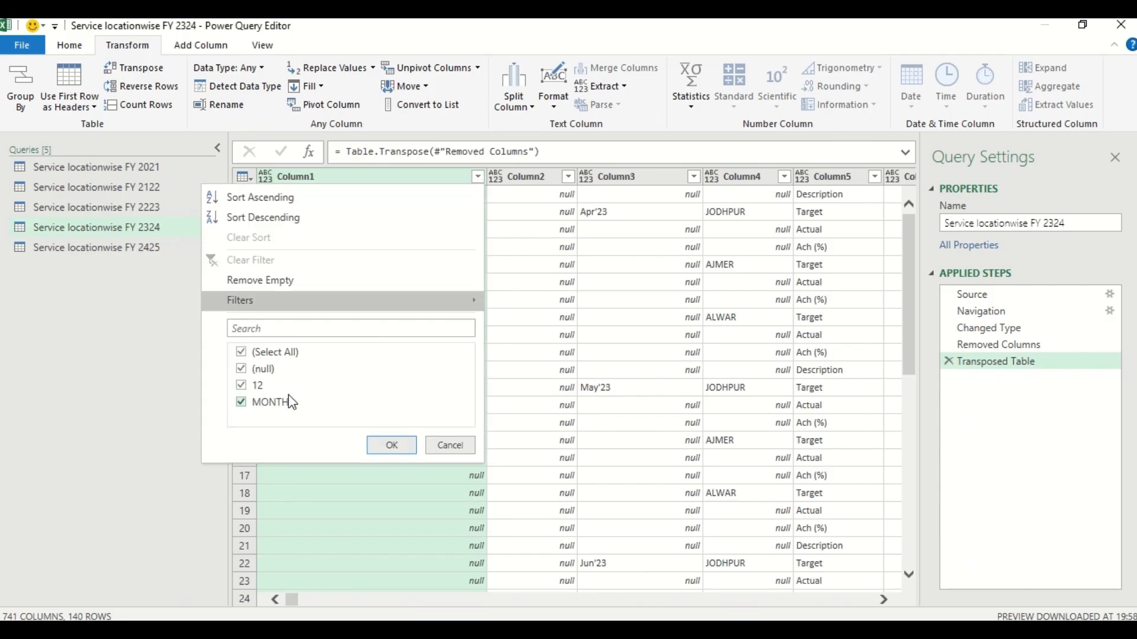
click(450, 445)
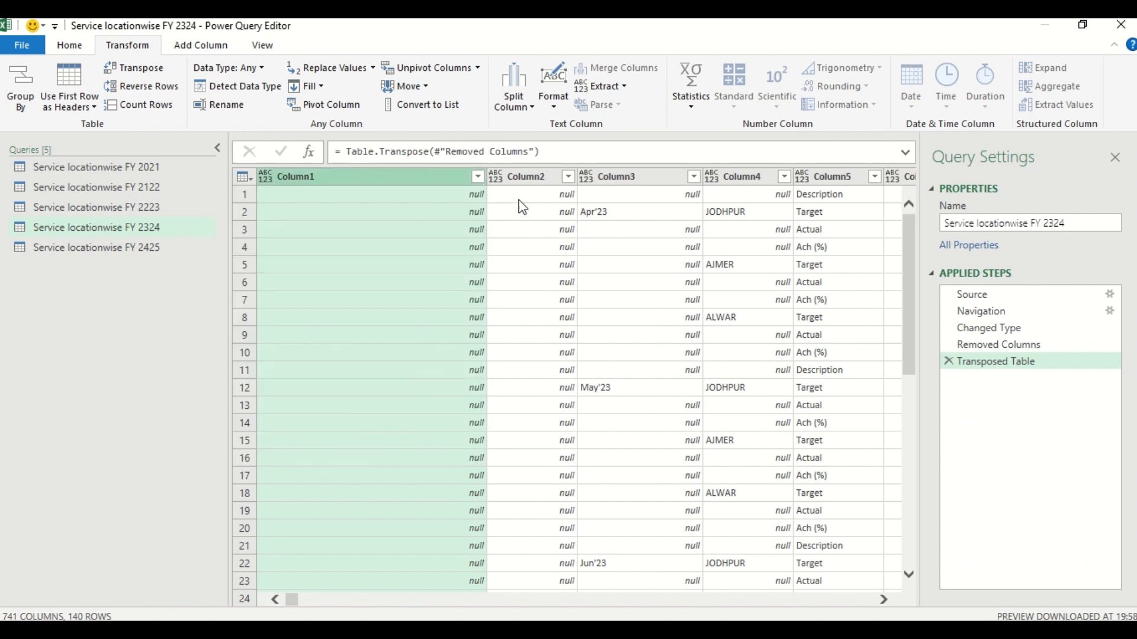
click(568, 177)
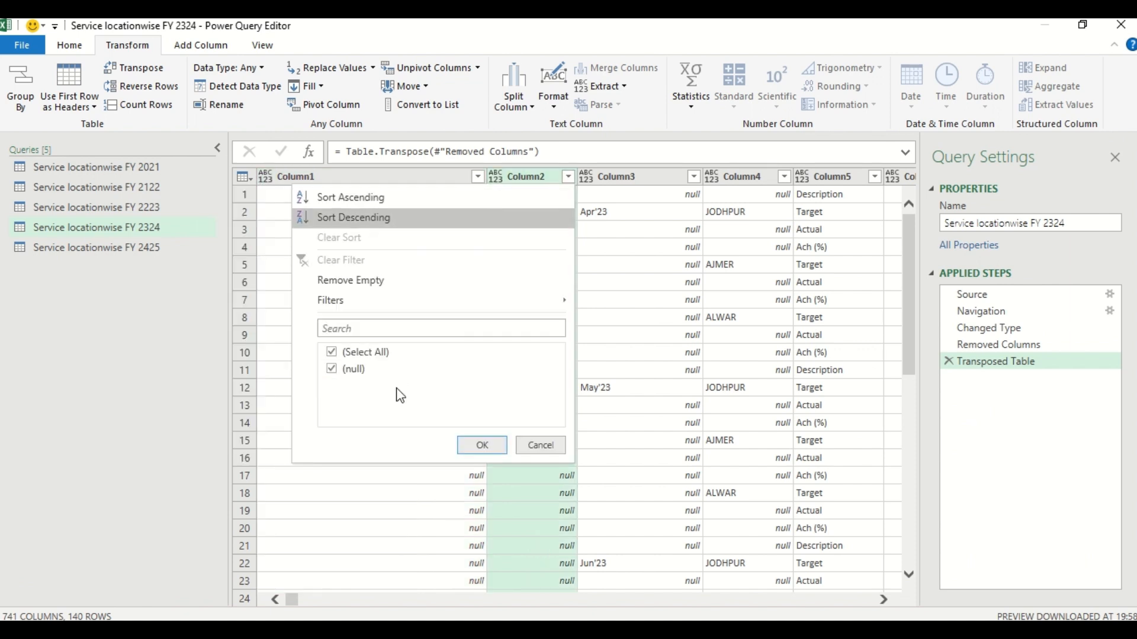
key(Escape)
ctrl+click(375, 176)
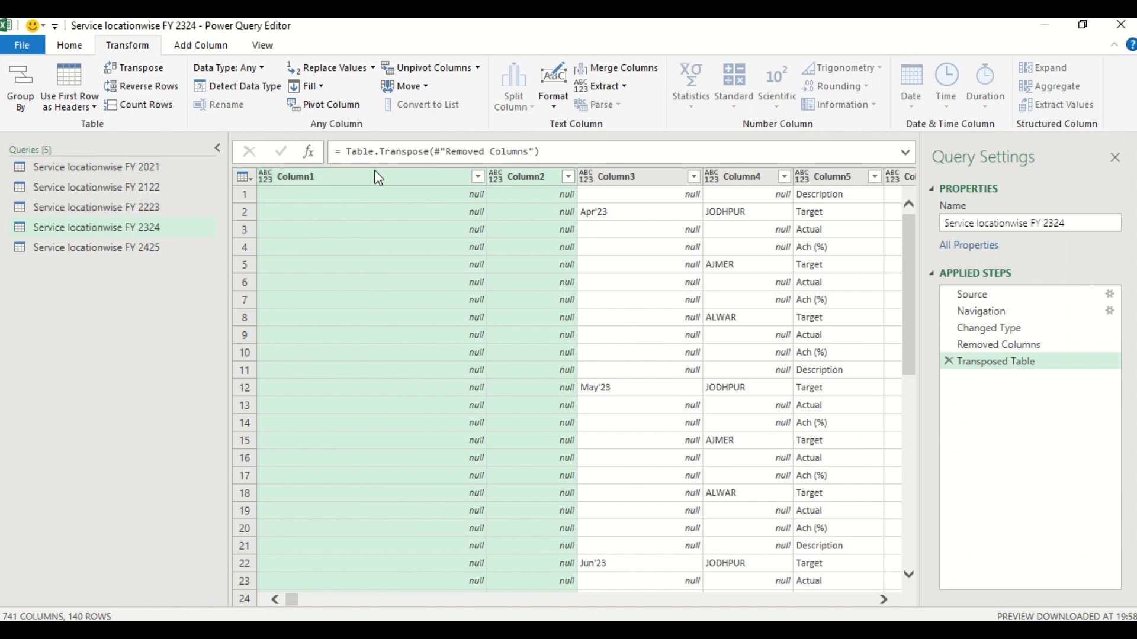
right_click(374, 172)
click(427, 203)
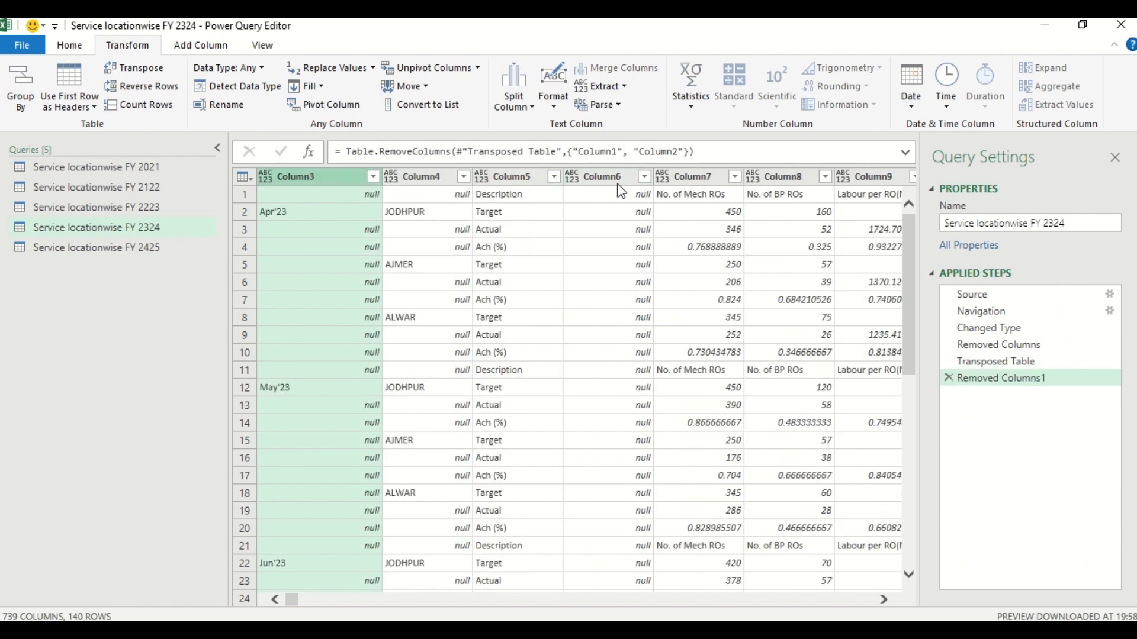
Step: Compare with blank row 6 of the source sheet and remove Column6 from the Service locationwise FY 2324 query
key(alt+Tab)
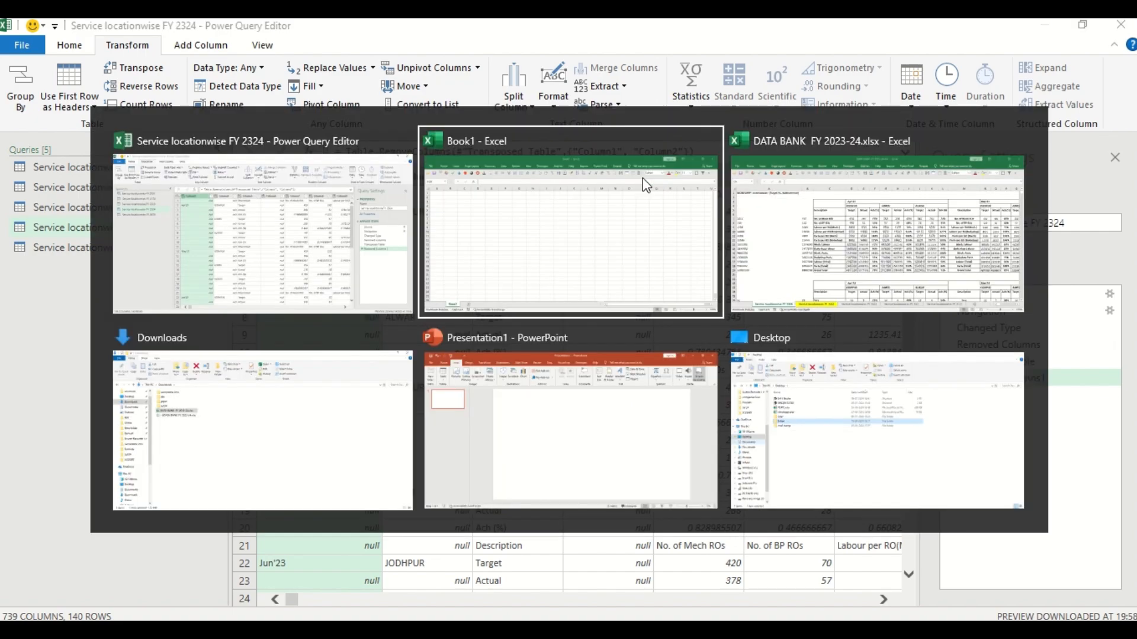
key(Tab)
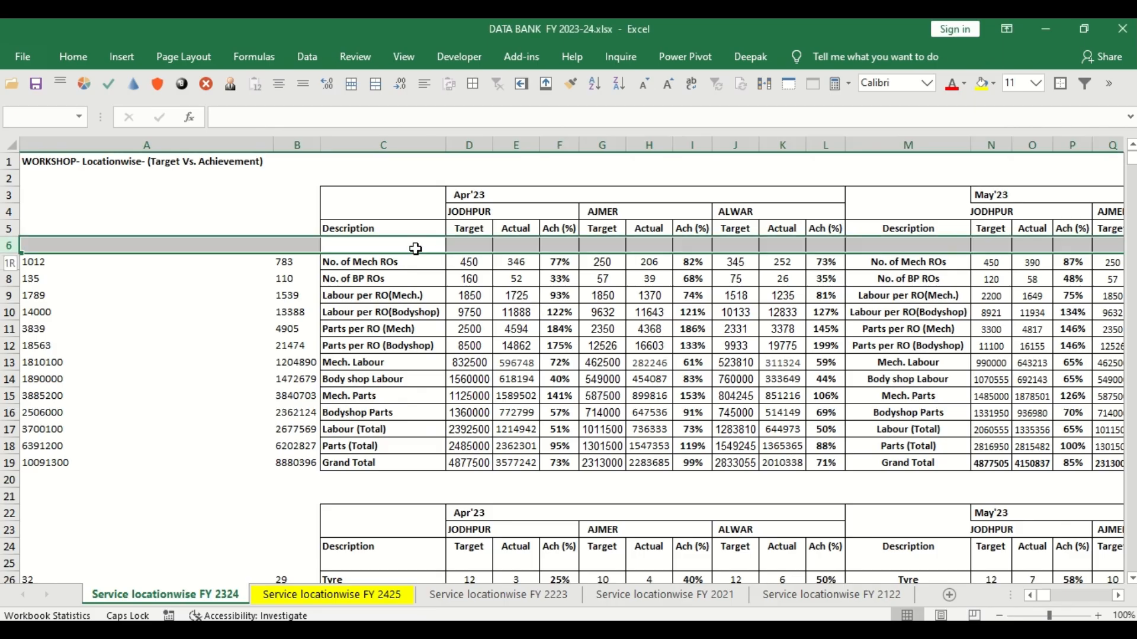
key(alt+Tab)
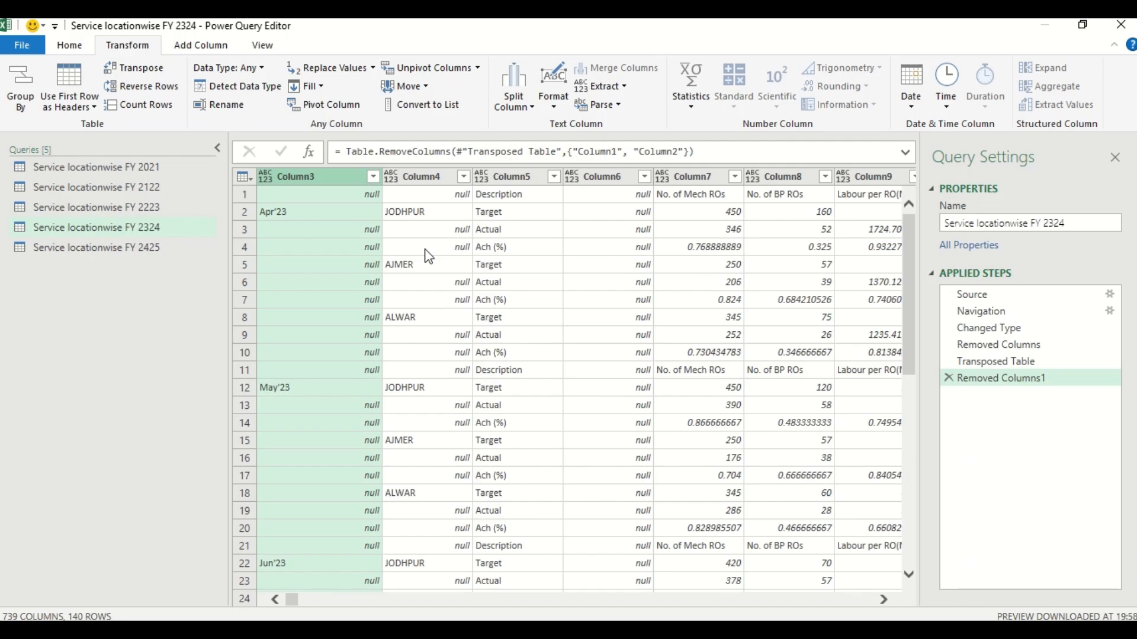
click(645, 177)
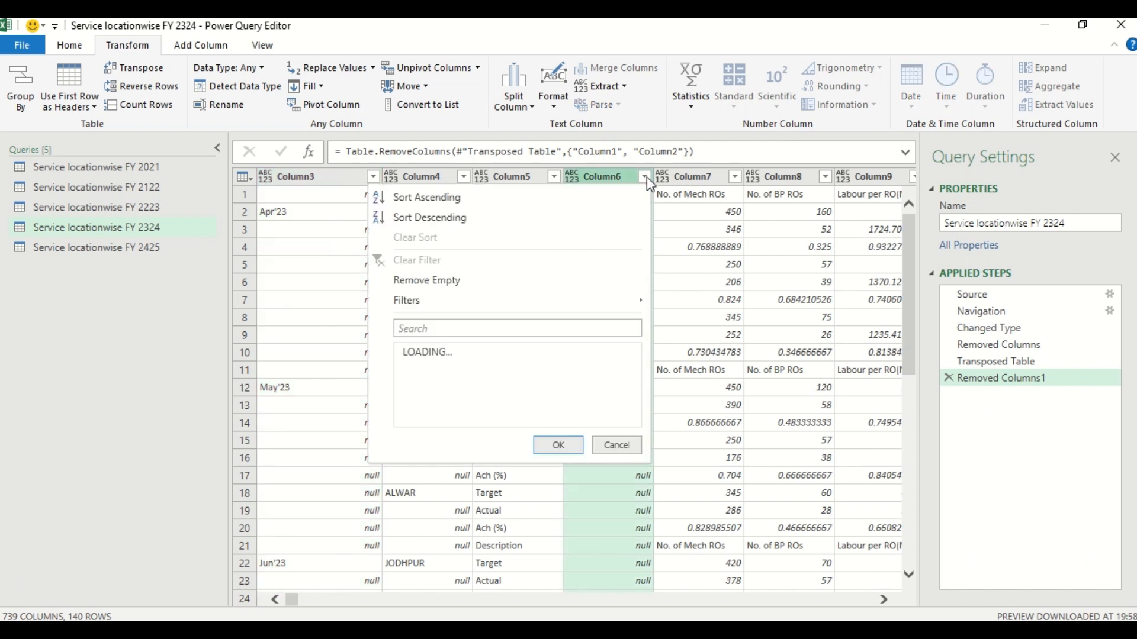
click(609, 440)
right_click(604, 173)
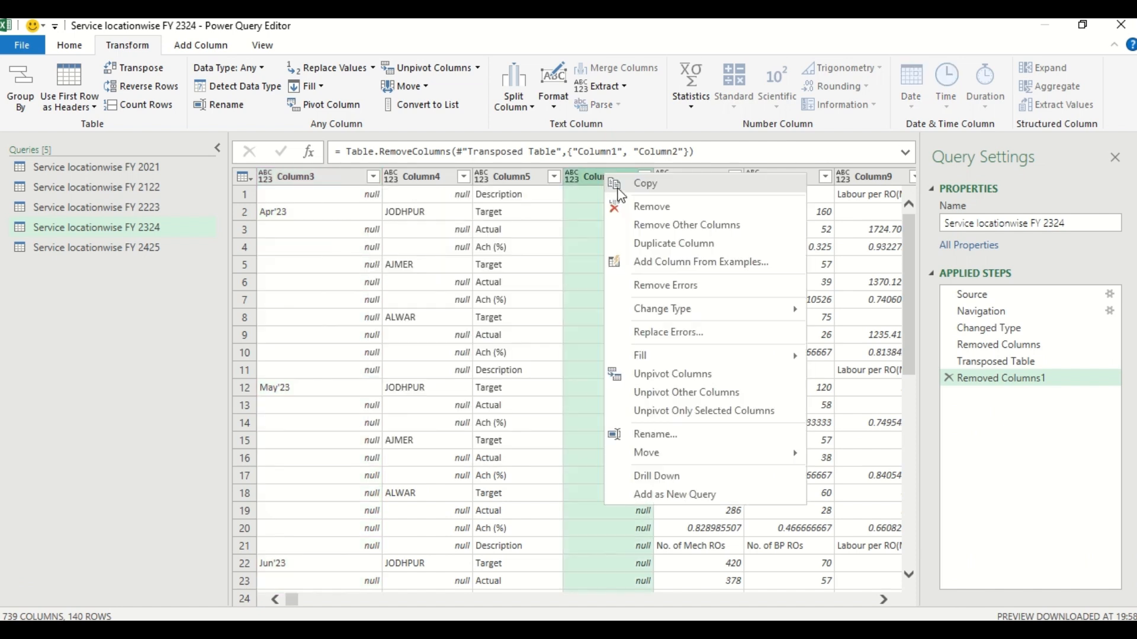
click(646, 207)
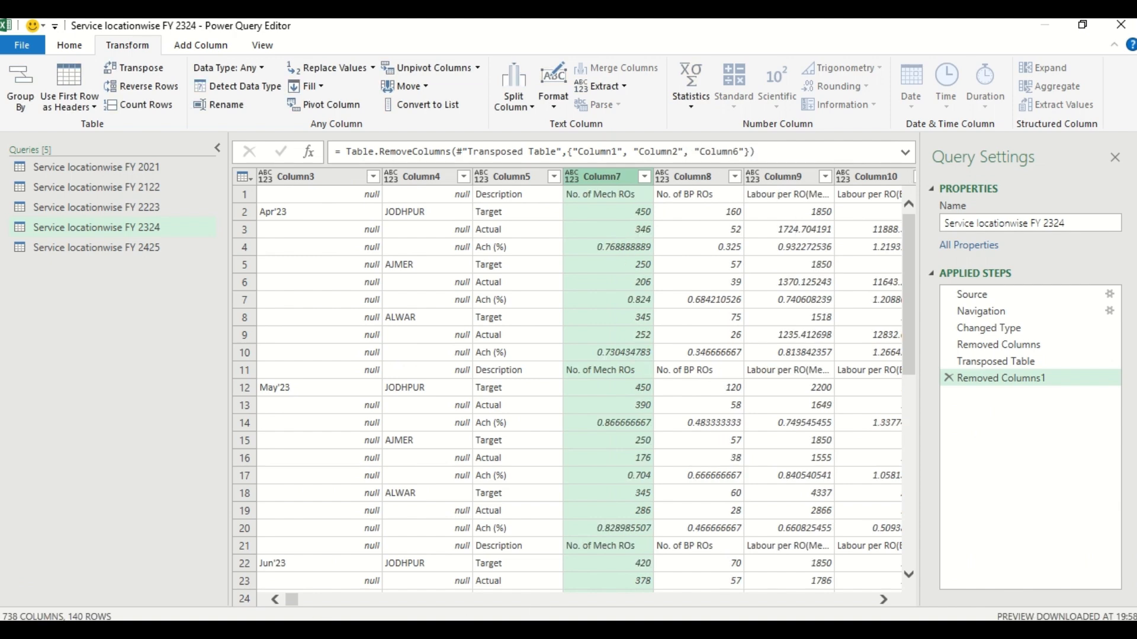
Step: Select Column20 through Column24 in the transposed Service locationwise FY 2324 table
drag(883, 600, 888, 601)
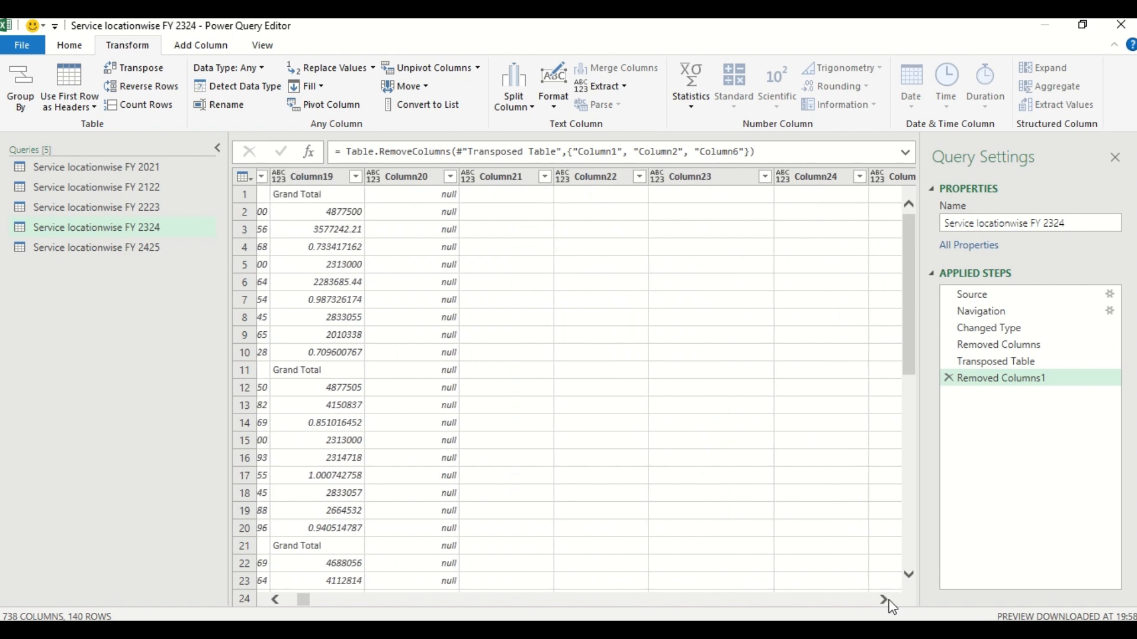
click(424, 177)
ctrl+click(521, 178)
ctrl+click(610, 178)
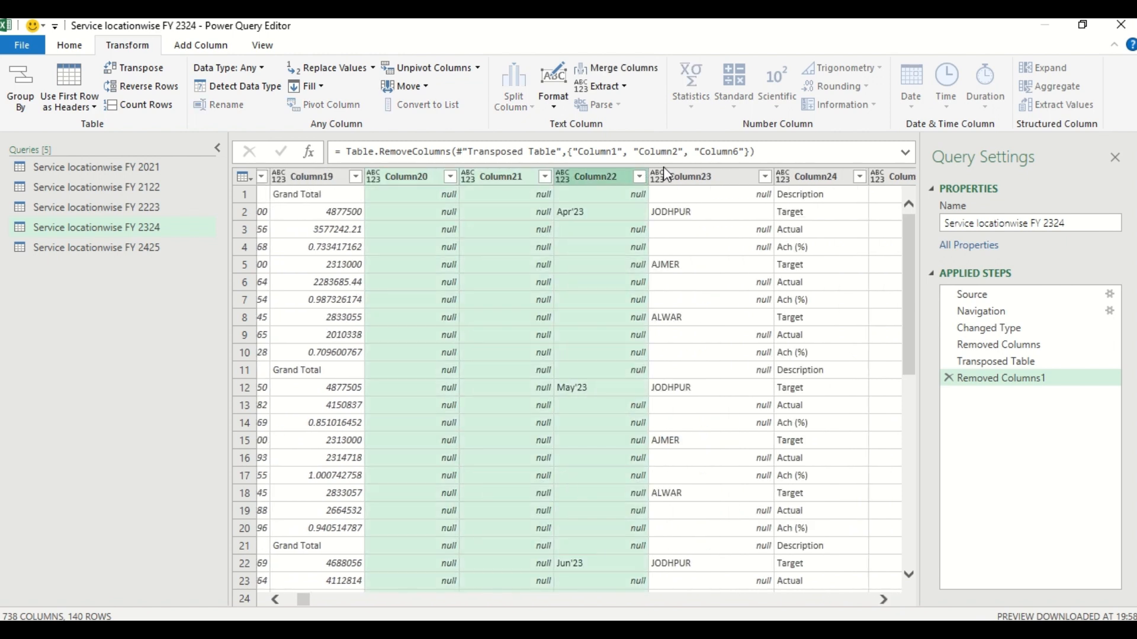
shift+click(805, 178)
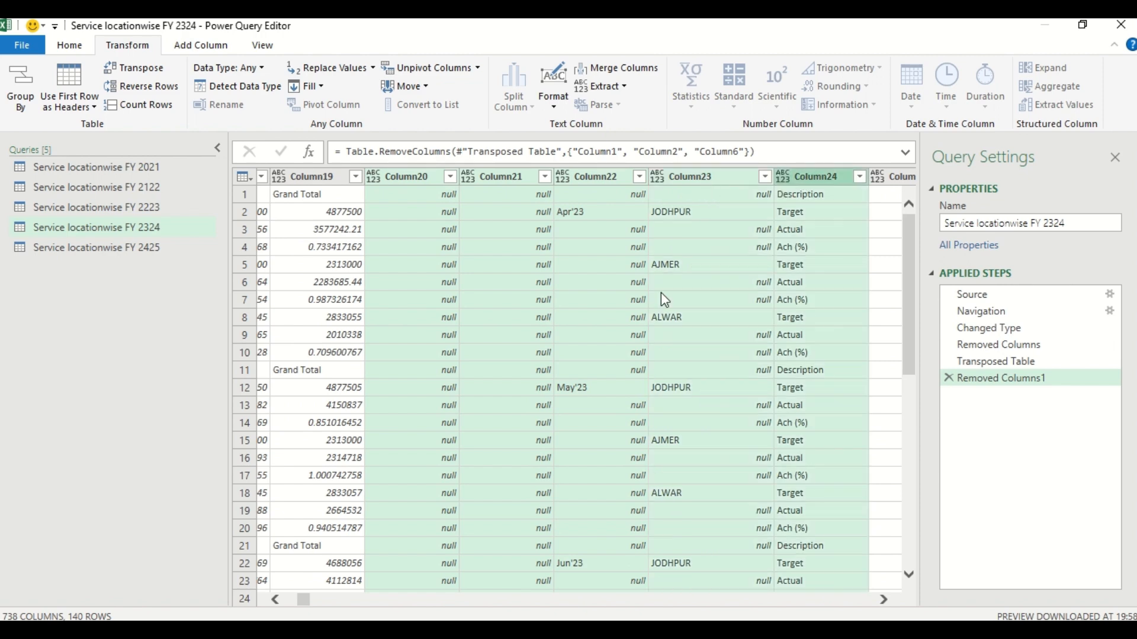
Step: Switch to the DATA BANK workbook and compare header rows 3 to 6 with rows 20 to 25 of the Service locationwise FY 2324 sheet
key(alt+Tab)
key(alt+Tab)
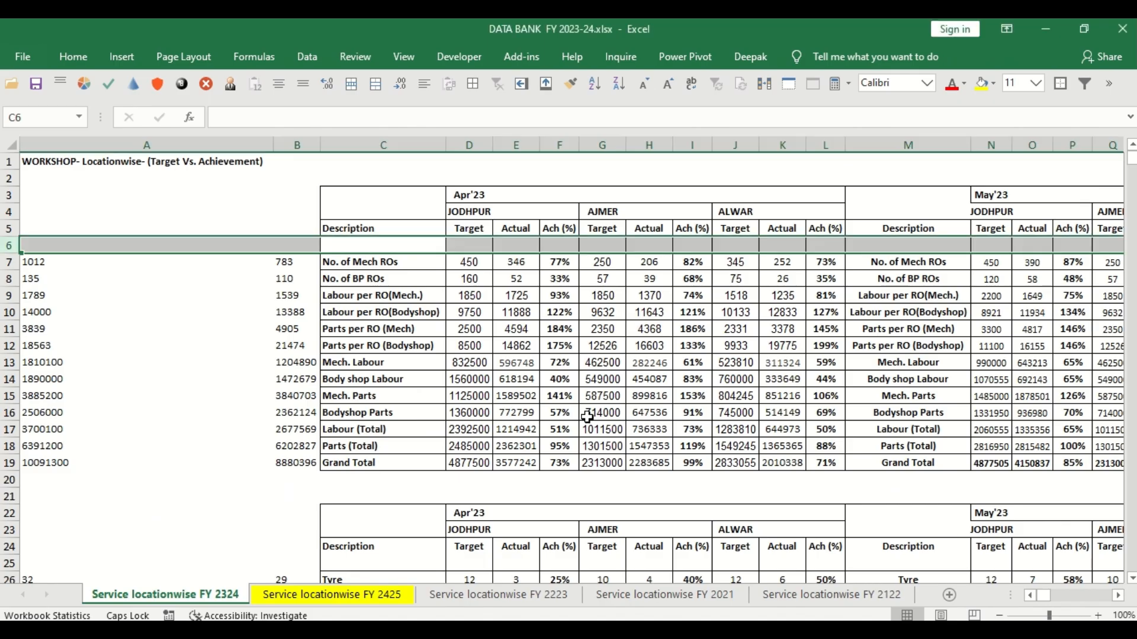
scroll(588, 417, down, 2)
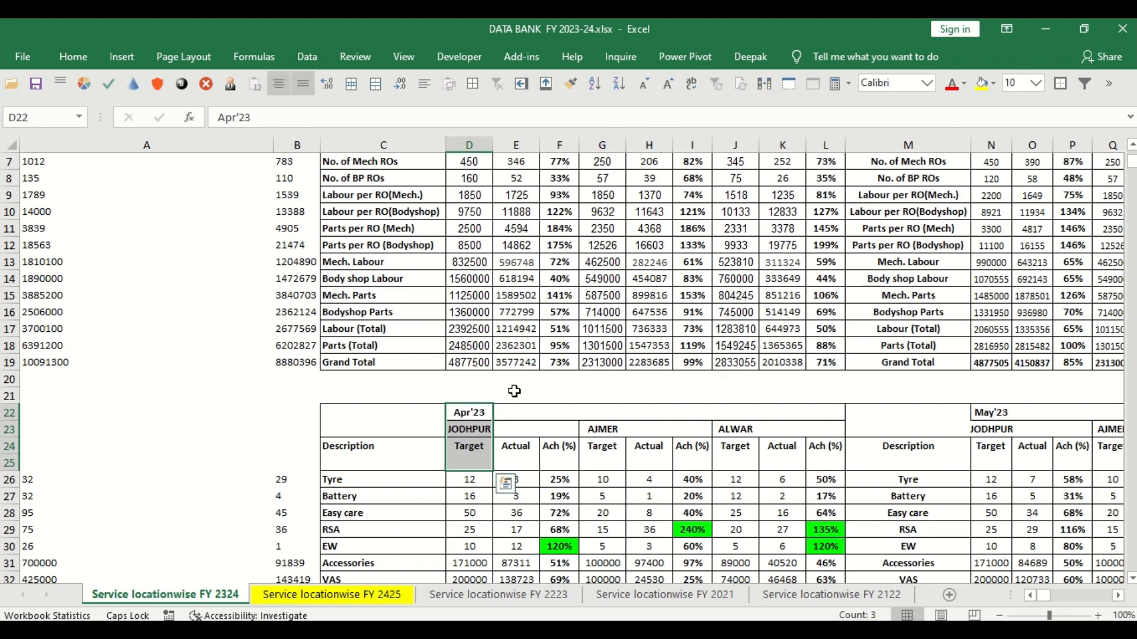
scroll(517, 388, up, 2)
scroll(515, 390, down, 2)
scroll(515, 390, up, 1)
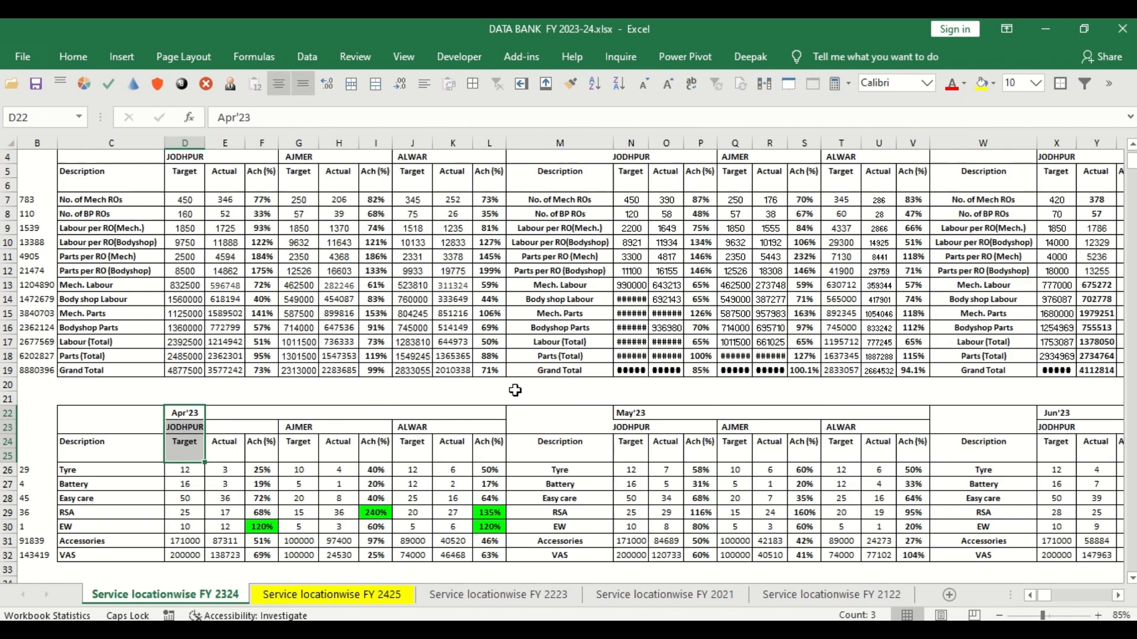
scroll(211, 266, up, 1)
drag(172, 185, 185, 232)
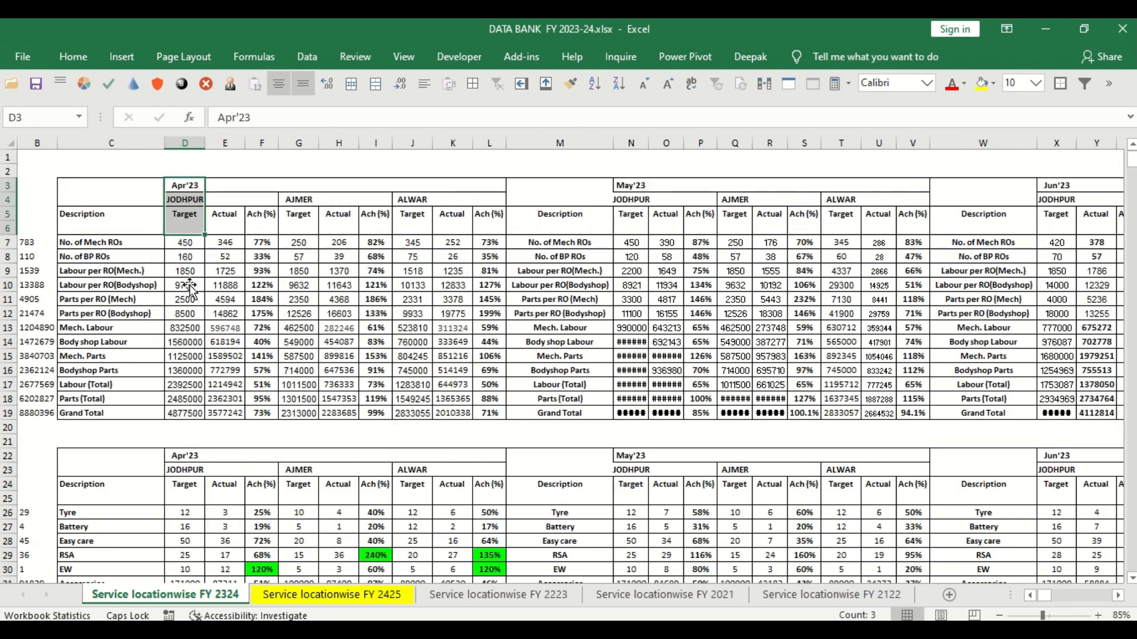
drag(199, 453, 200, 492)
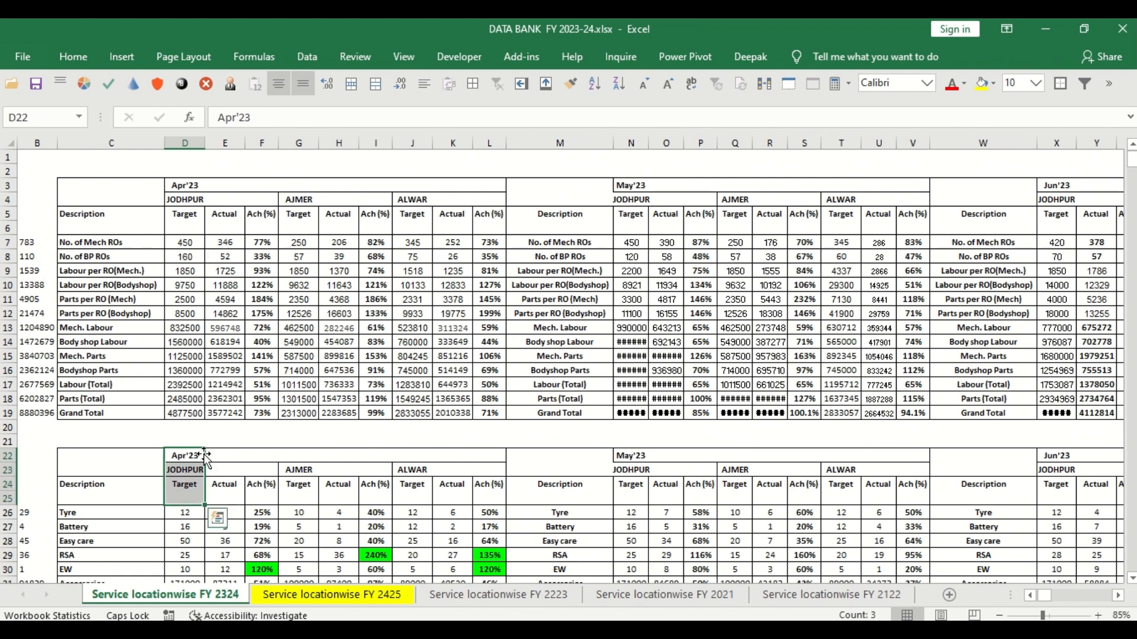
drag(184, 427, 192, 497)
key(shift+space)
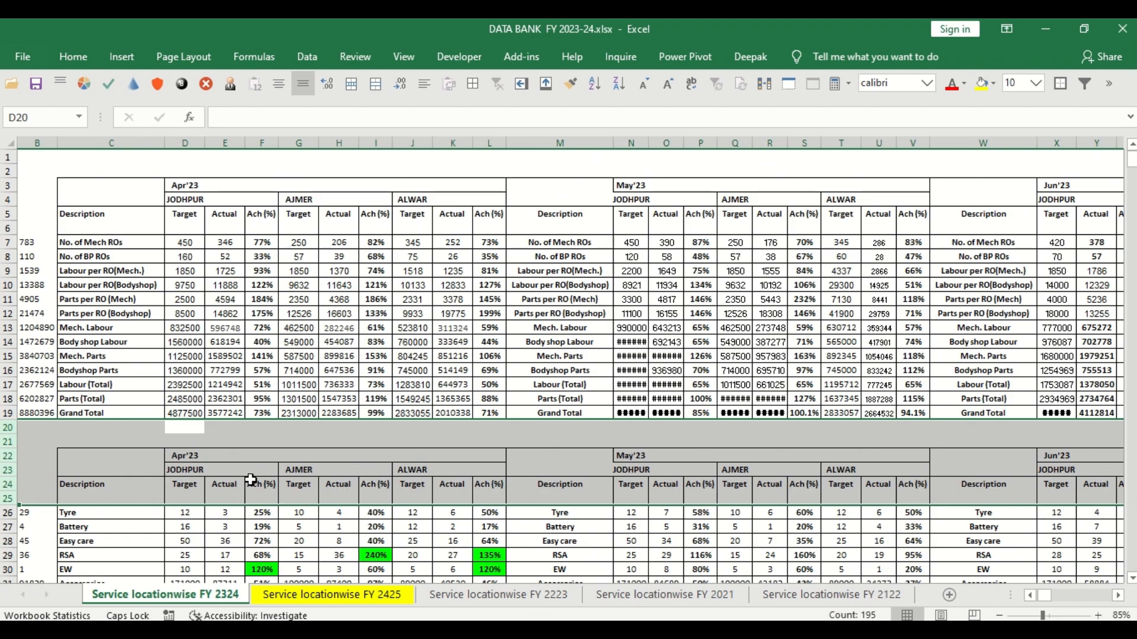
key(alt+Tab)
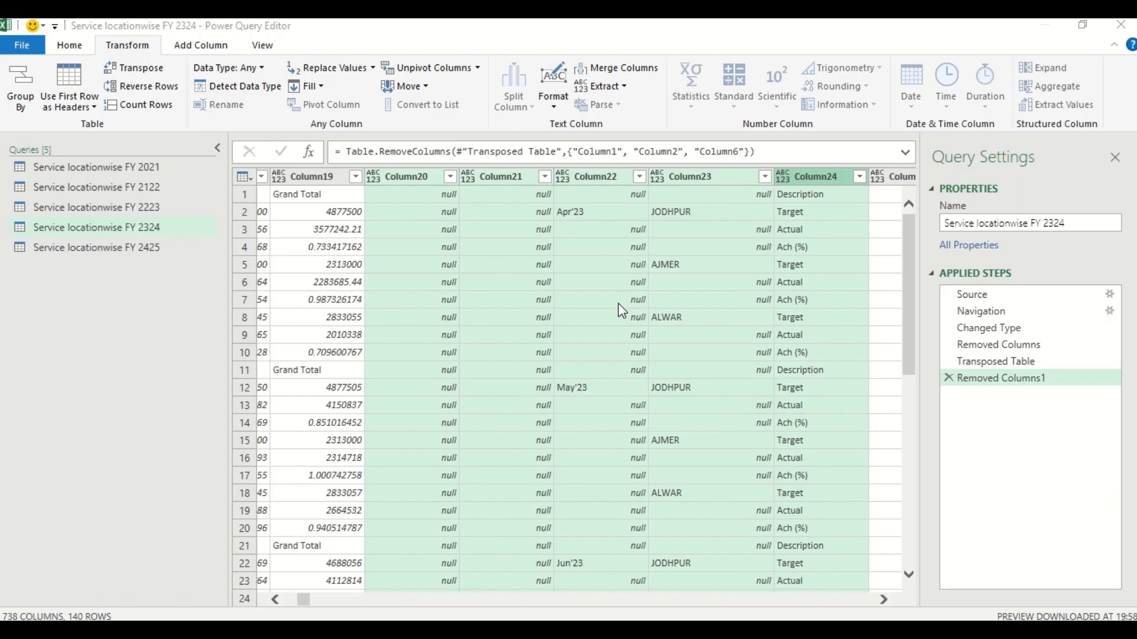
Step: In the Power Query Editor, remove the selected Column20 to Column24 and also the empty Column25
right_click(404, 172)
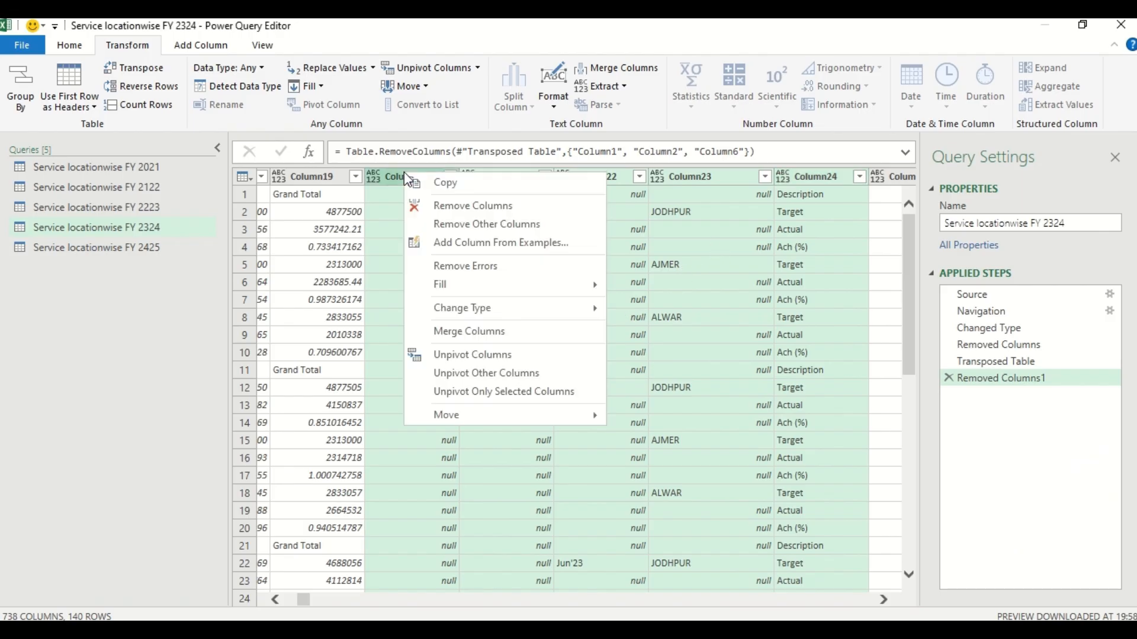
click(446, 206)
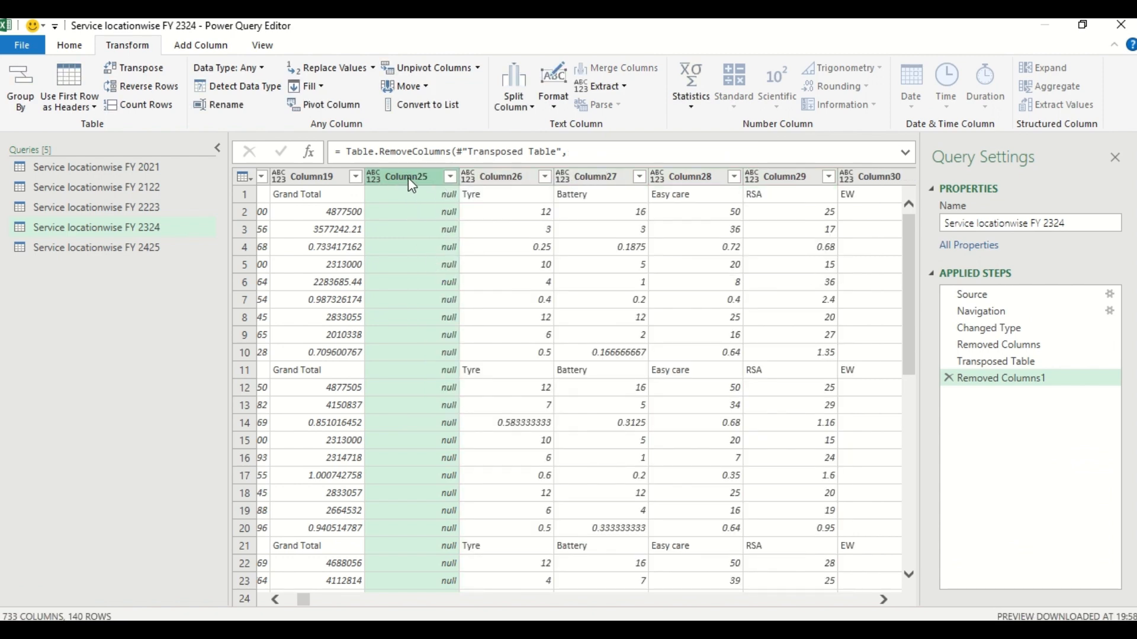
right_click(407, 177)
click(459, 208)
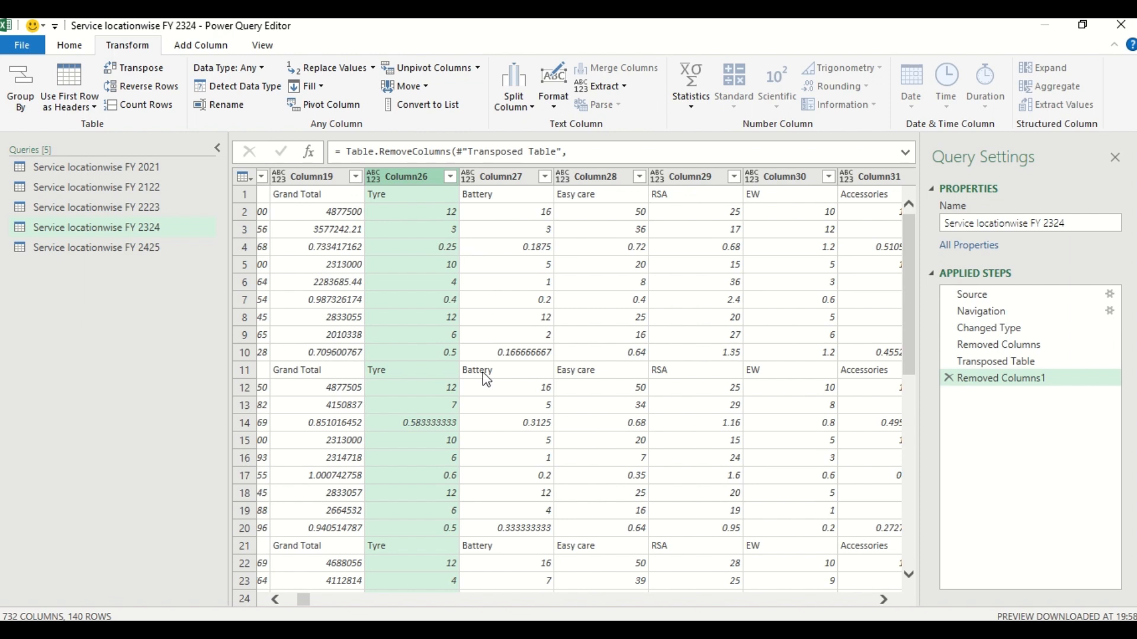
Step: Locate the VAS column in the query and check the source sheet for any data below the VAS row
click(884, 600)
click(884, 599)
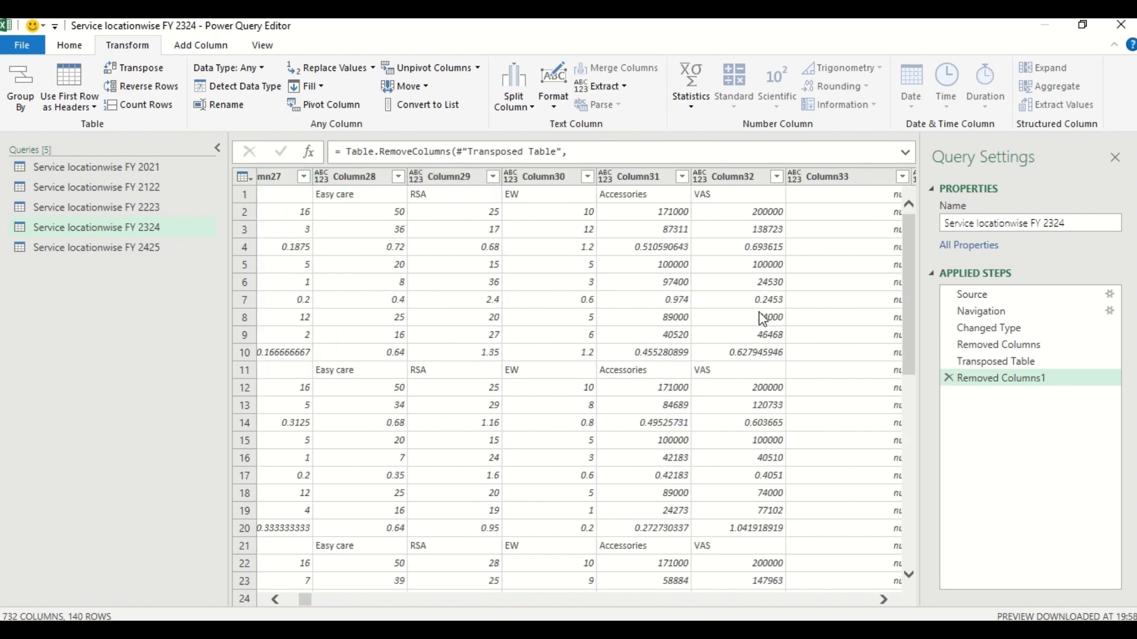
click(720, 198)
key(alt+Tab)
key(alt+Tab)
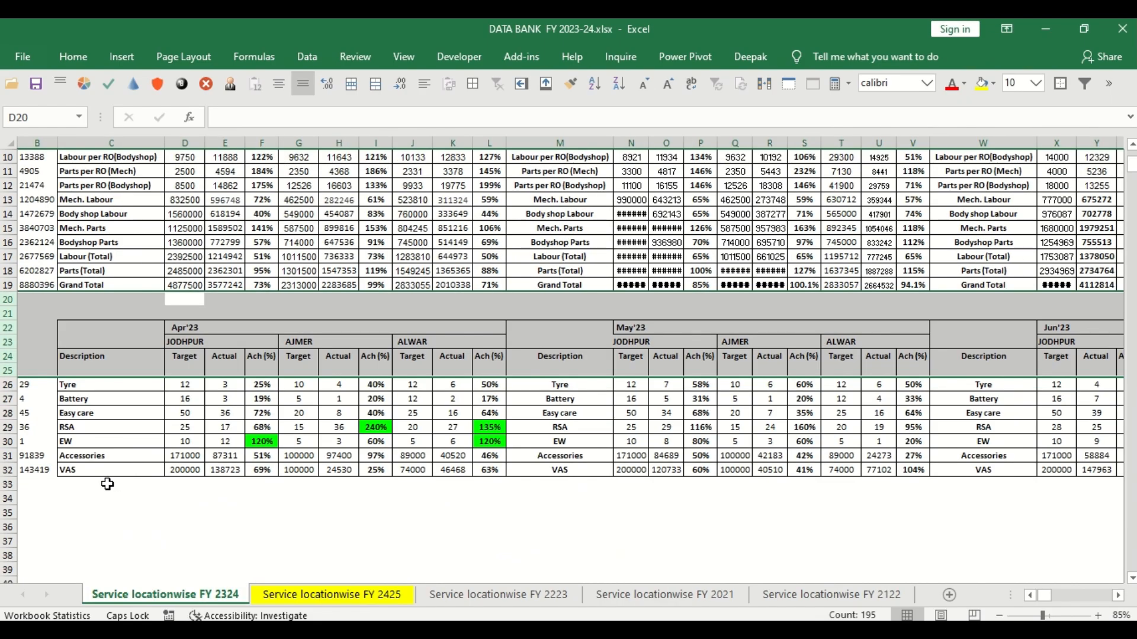
click(95, 471)
drag(96, 487, 106, 570)
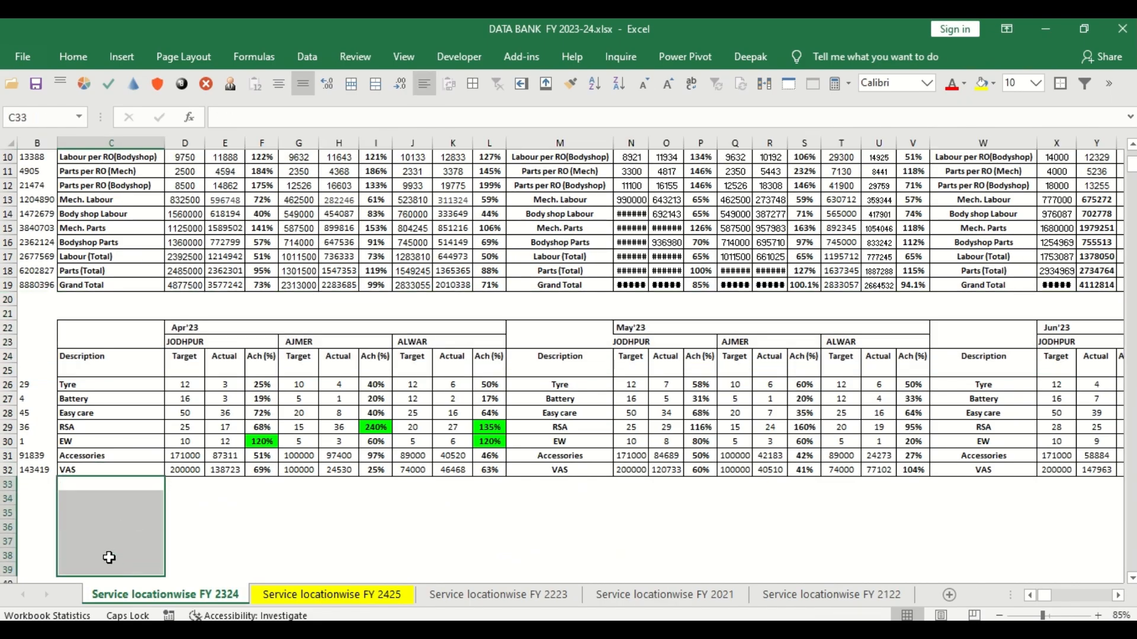
scroll(171, 494, down, 3)
scroll(288, 413, up, 6)
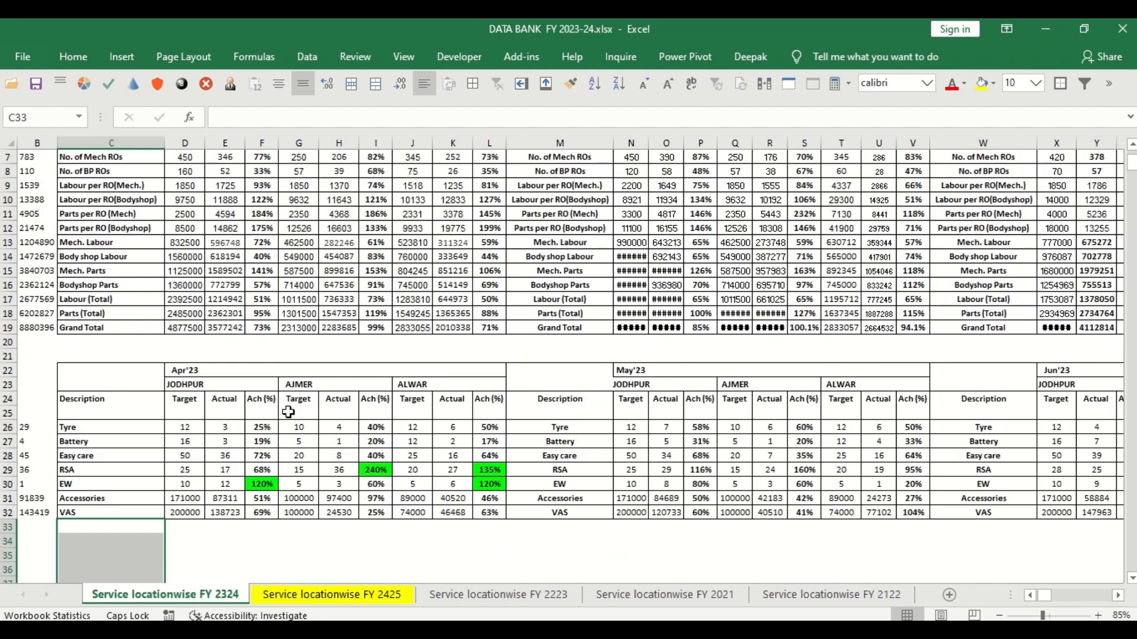
key(alt+Tab)
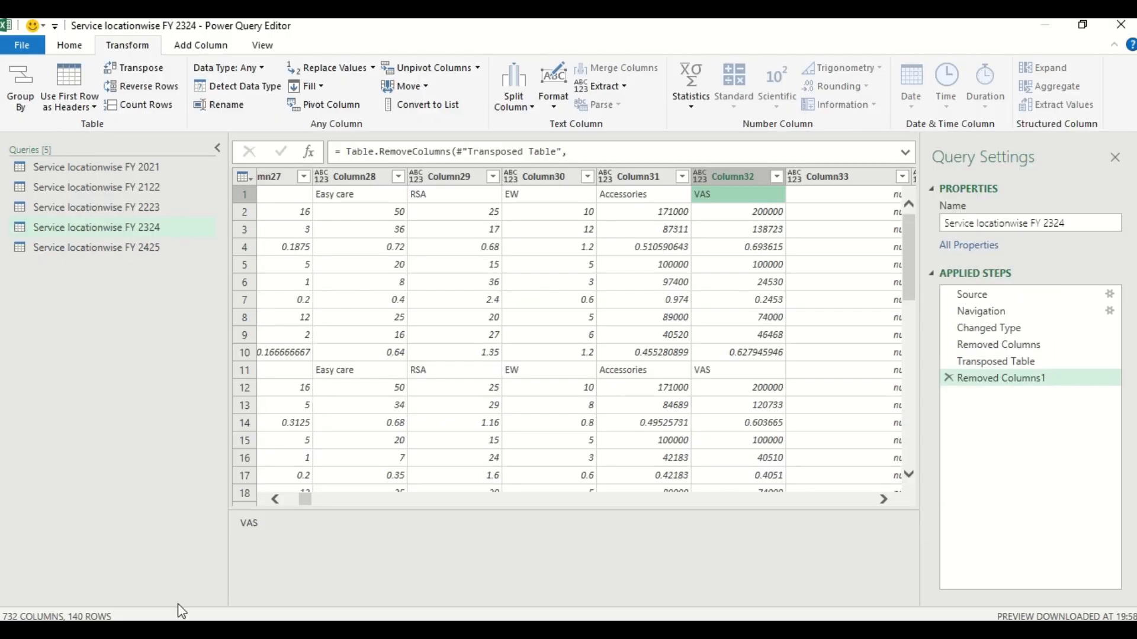
Step: Check where the data ends on the Service locationwise FY 2425 sheet, then return through the FY 2324 sheet to the Power Query Editor
key(alt+Tab)
key(alt+Tab)
key(ctrl+Page_Down)
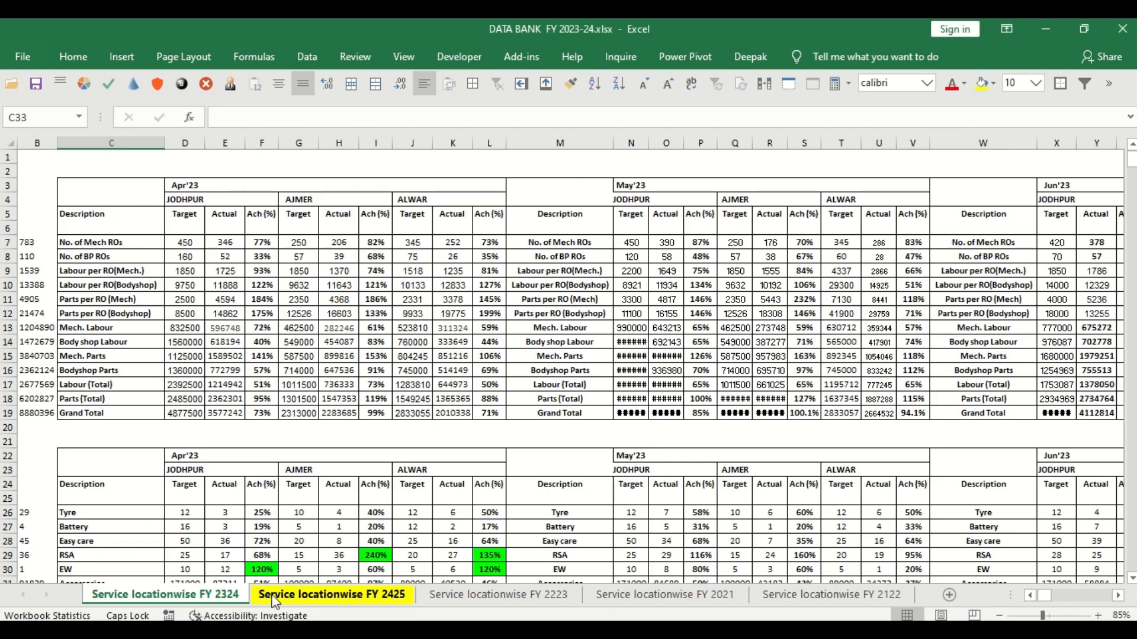
scroll(255, 489, down, 4)
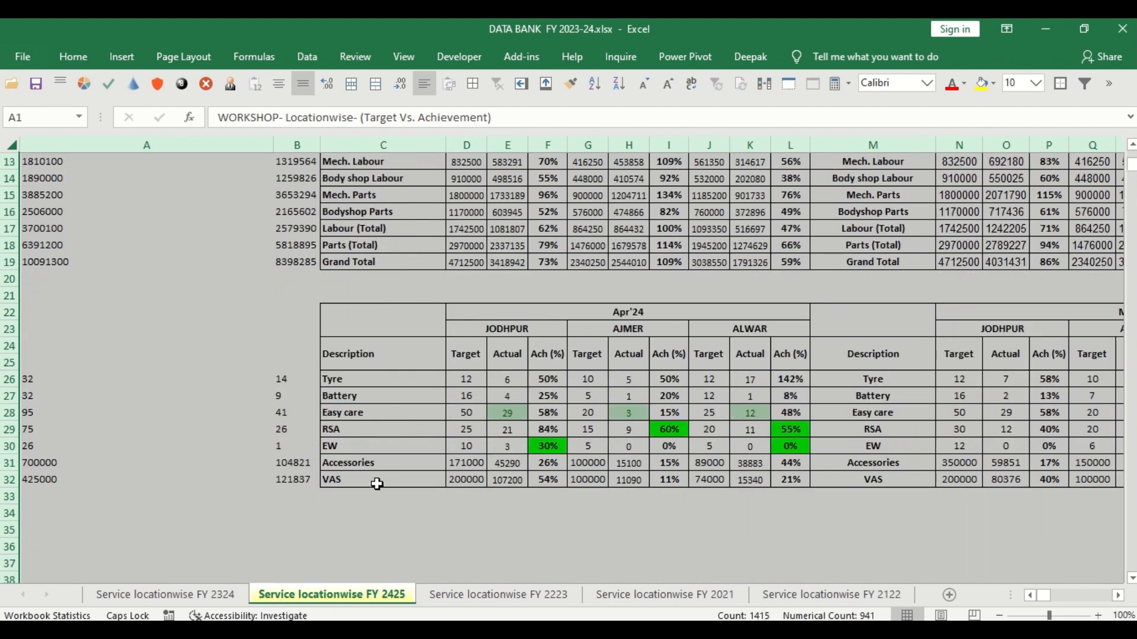
click(361, 509)
key(alt+Tab)
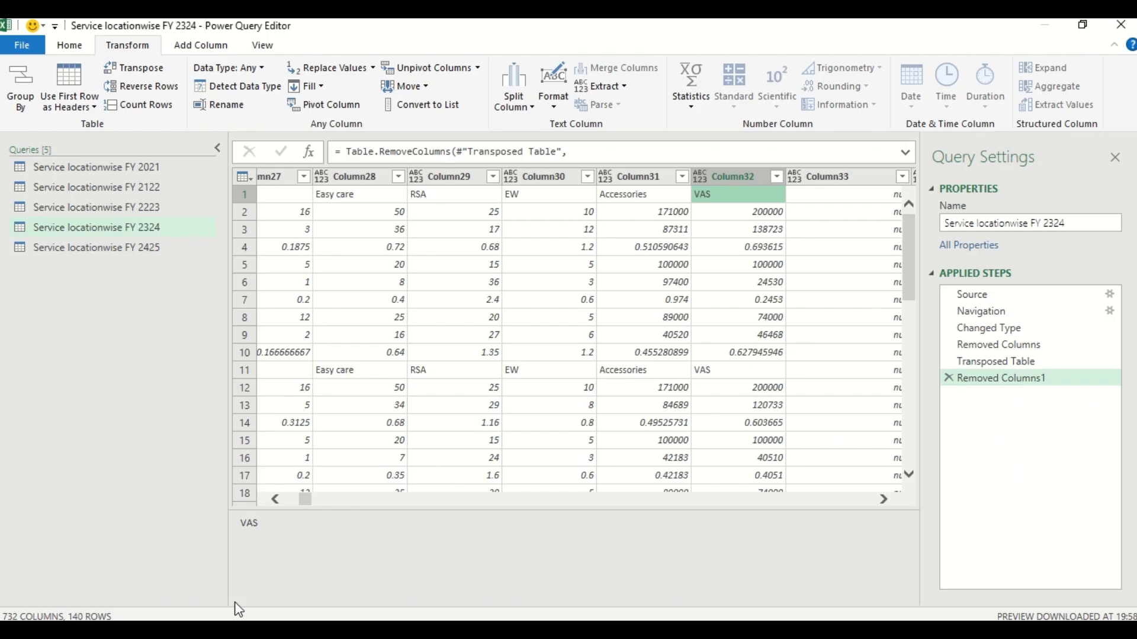
key(alt+Tab)
click(187, 594)
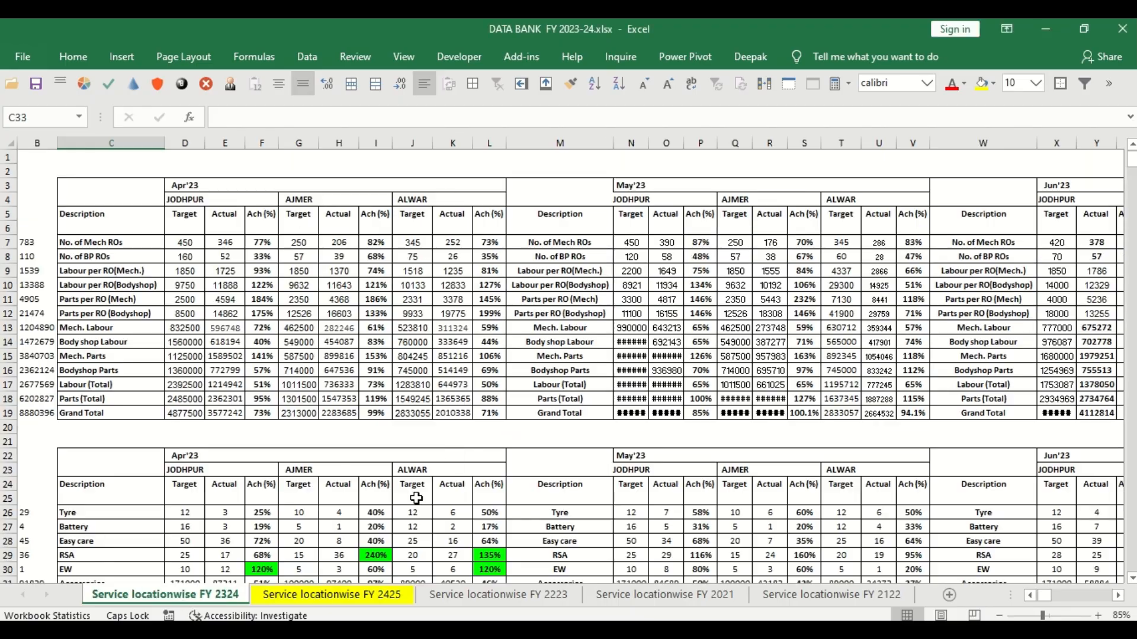
key(alt+Tab)
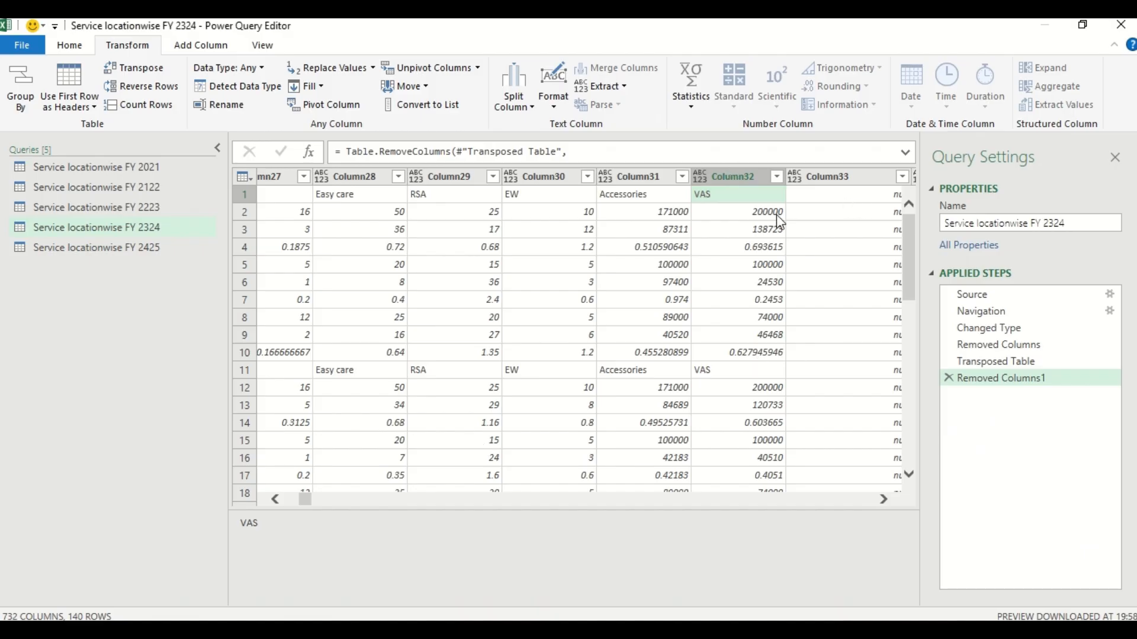
Step: Select the columns backwards from Column32 to Column3 and remove all other columns
click(749, 181)
key(shift+Left)
key(shift+Left)
key(shift+Left)
key(shift+Left)
key(shift+Left)
key(shift+Left)
key(shift+Left)
key(shift+Left)
key(shift+Left)
key(shift+Left)
key(shift+Left)
key(shift+Left)
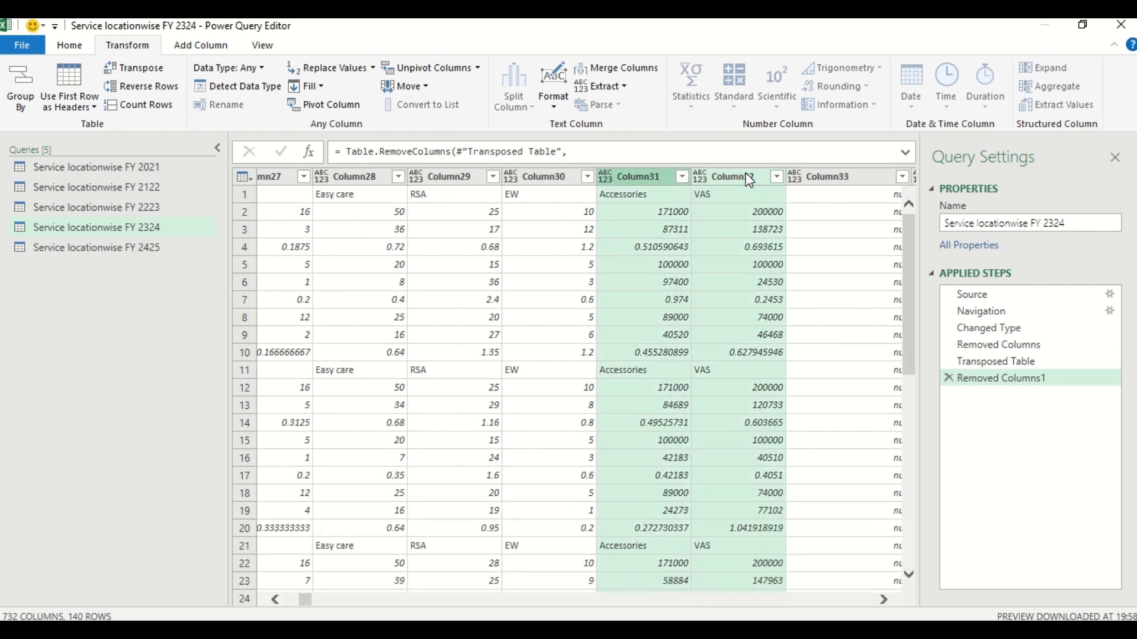
key(shift+Left)
key(shift+Left)
key(shift+Left)
key(shift+Left)
key(shift+Left)
key(shift+Left)
key(shift+Left)
key(shift+Left)
key(shift+Left)
key(shift+Left)
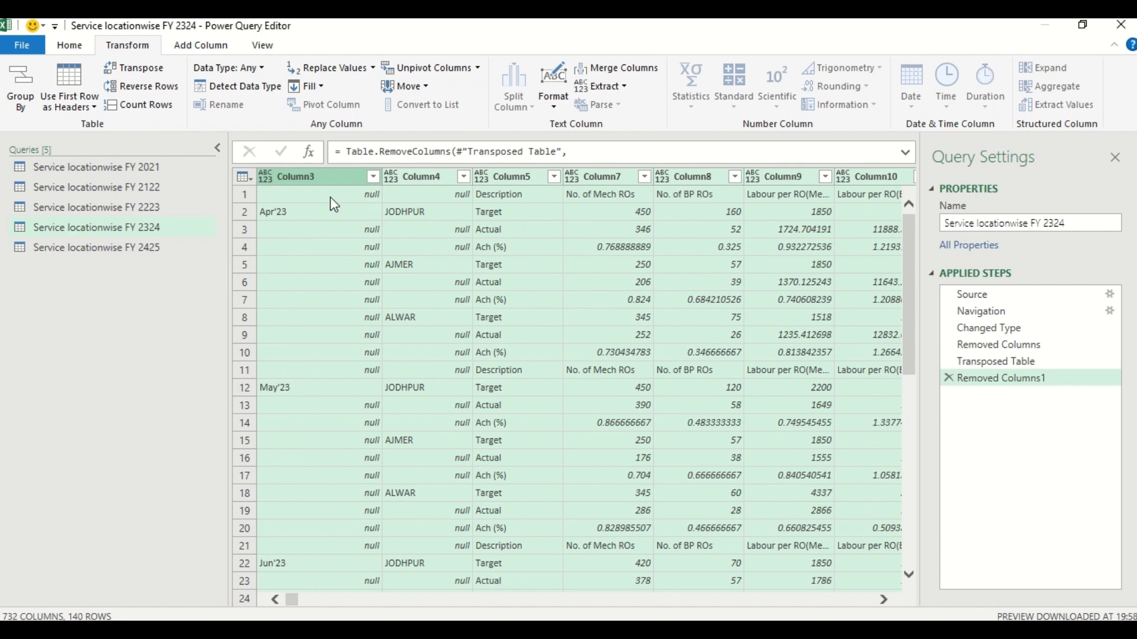
right_click(318, 181)
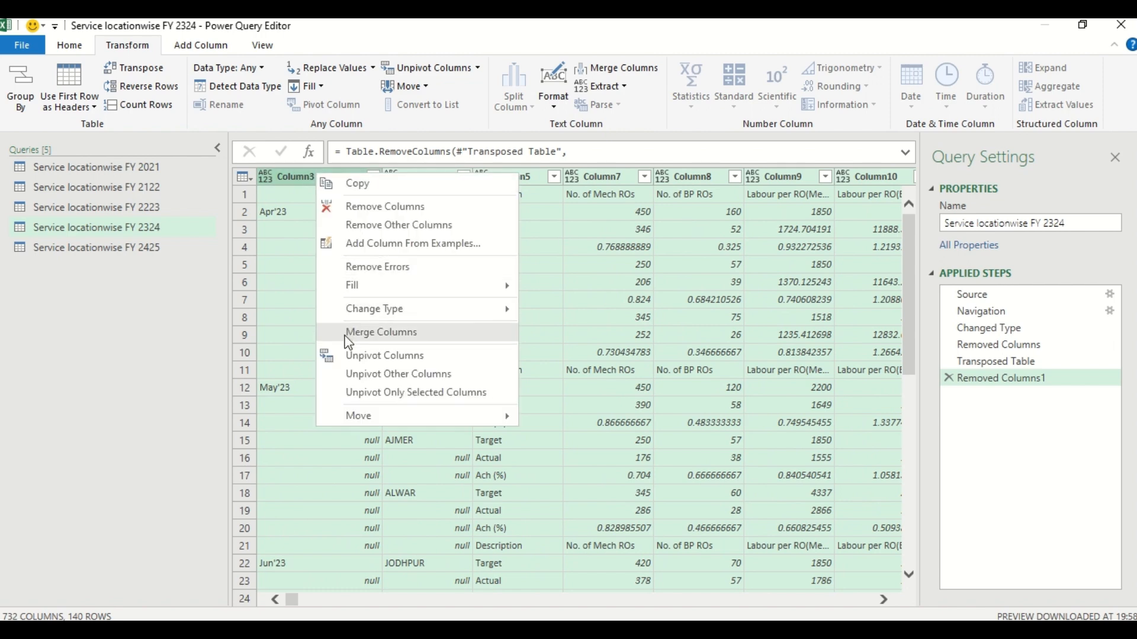
click(386, 226)
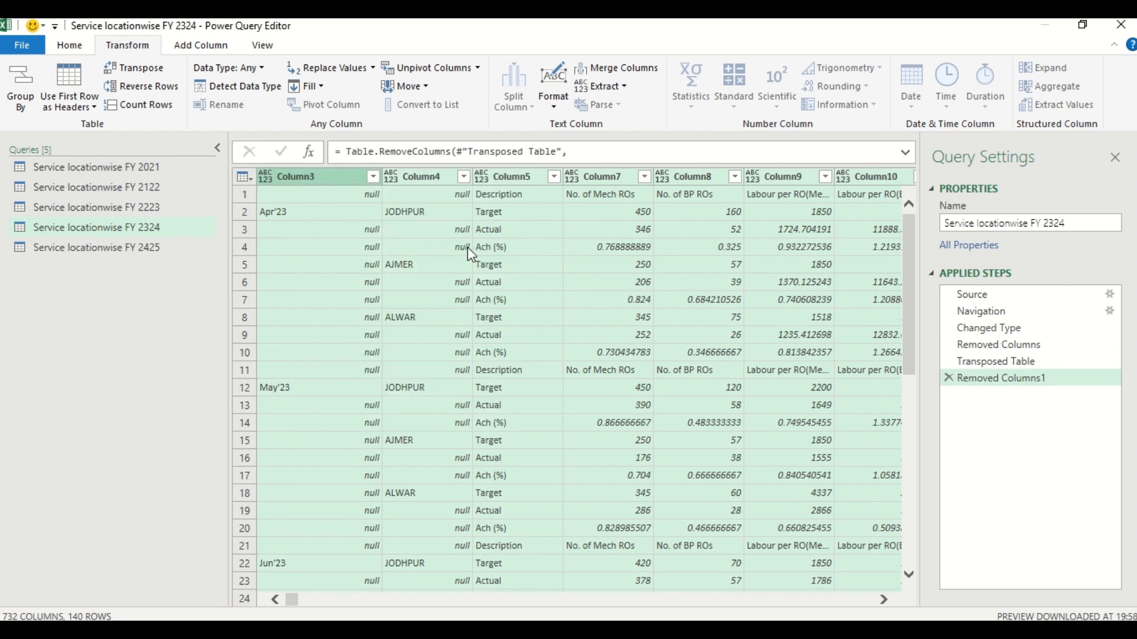
Step: Review the resulting column order and delete the Removed Other Columns step from the query
drag(424, 600, 883, 602)
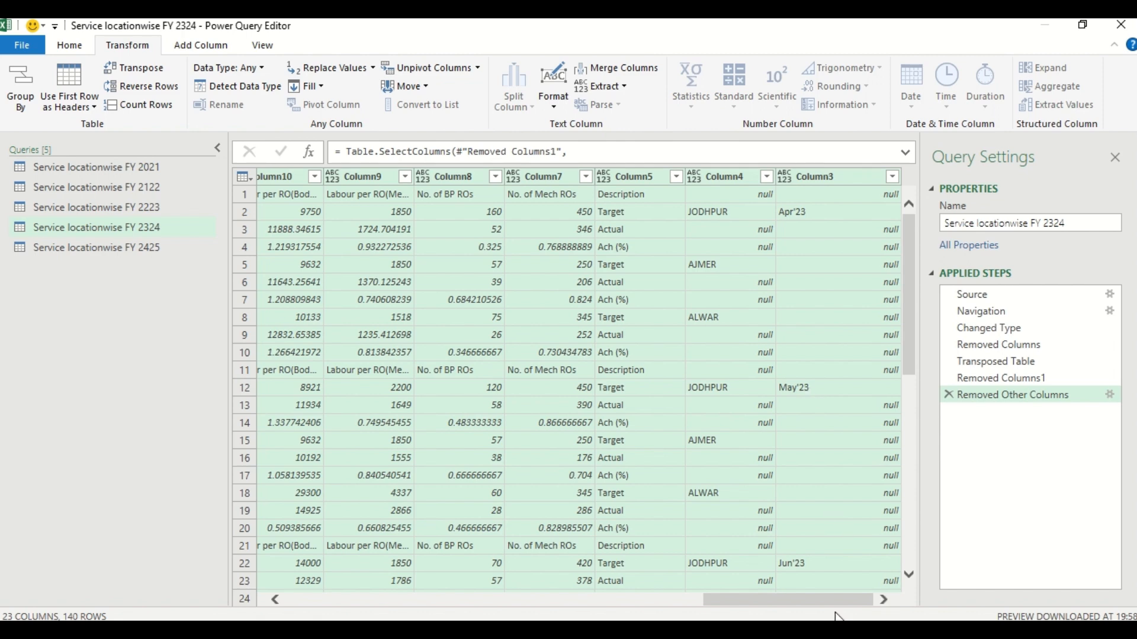
drag(856, 609, 284, 586)
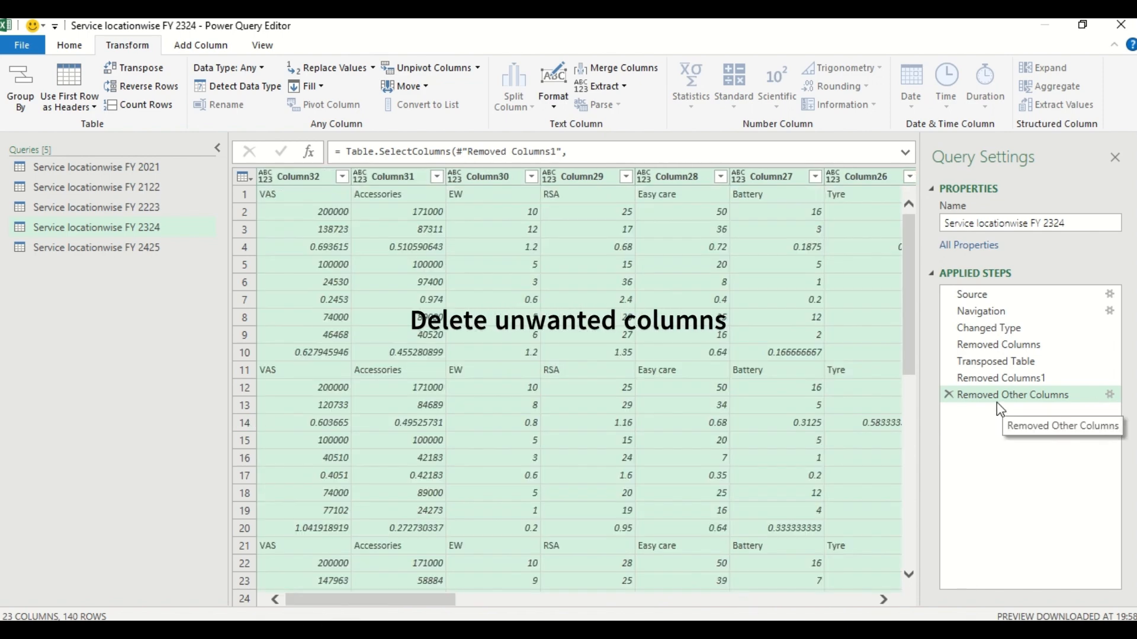
drag(379, 602, 825, 605)
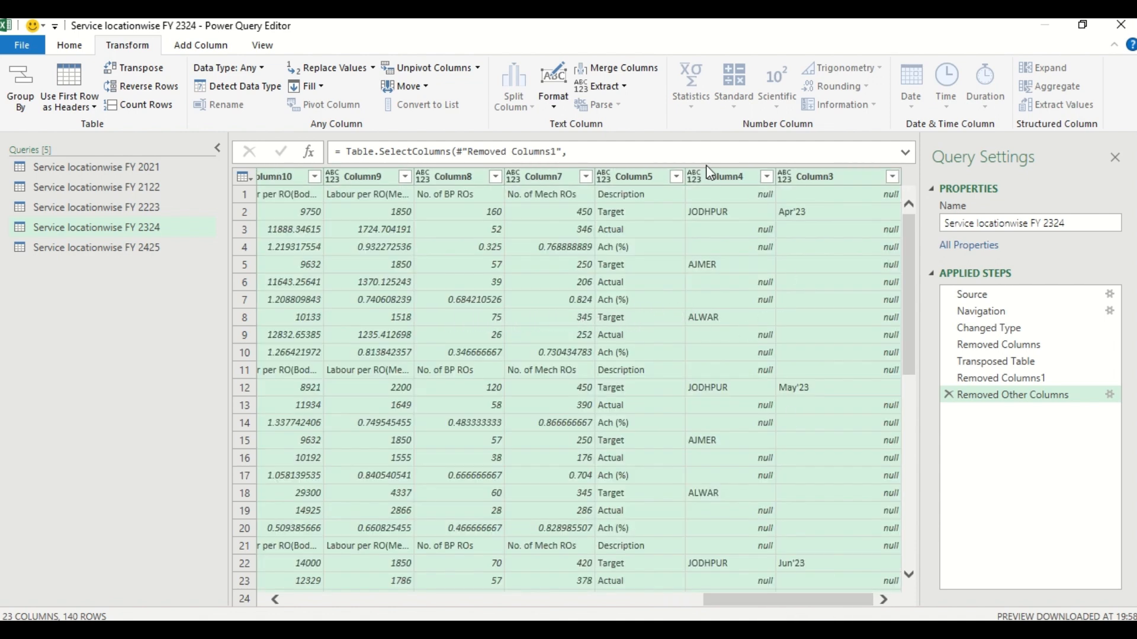
click(637, 176)
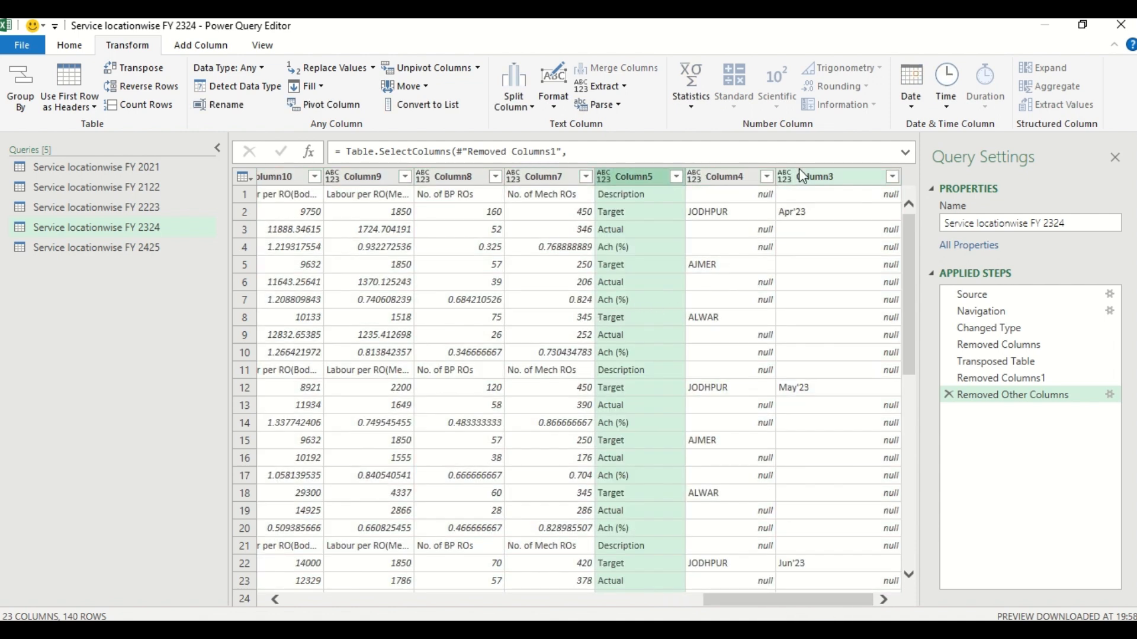
click(996, 377)
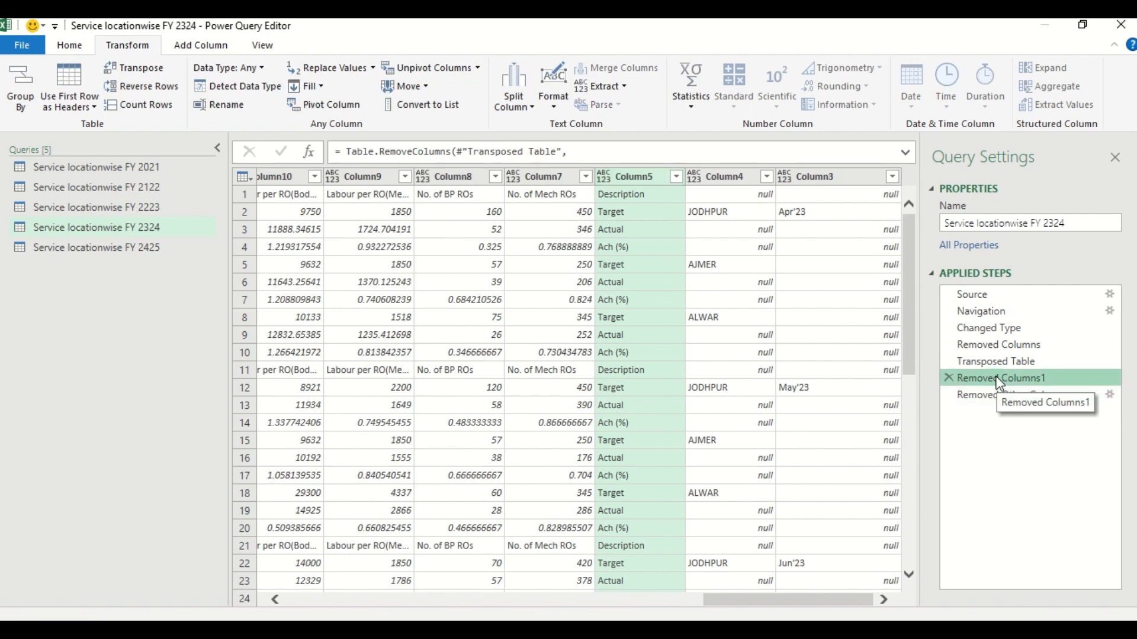
click(949, 395)
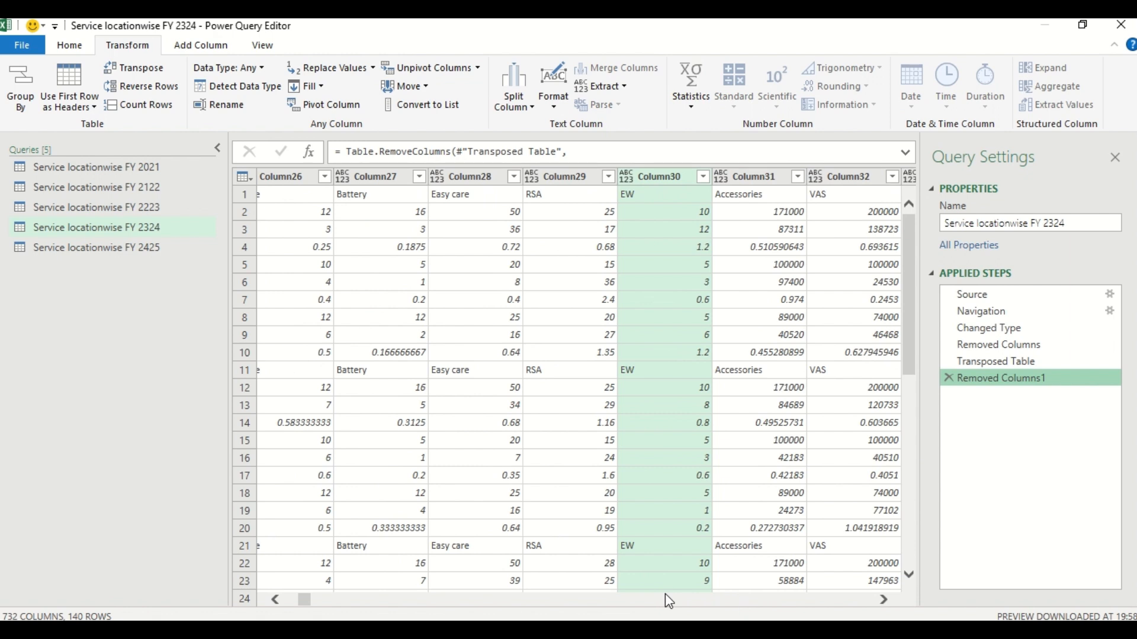
drag(299, 602, 288, 602)
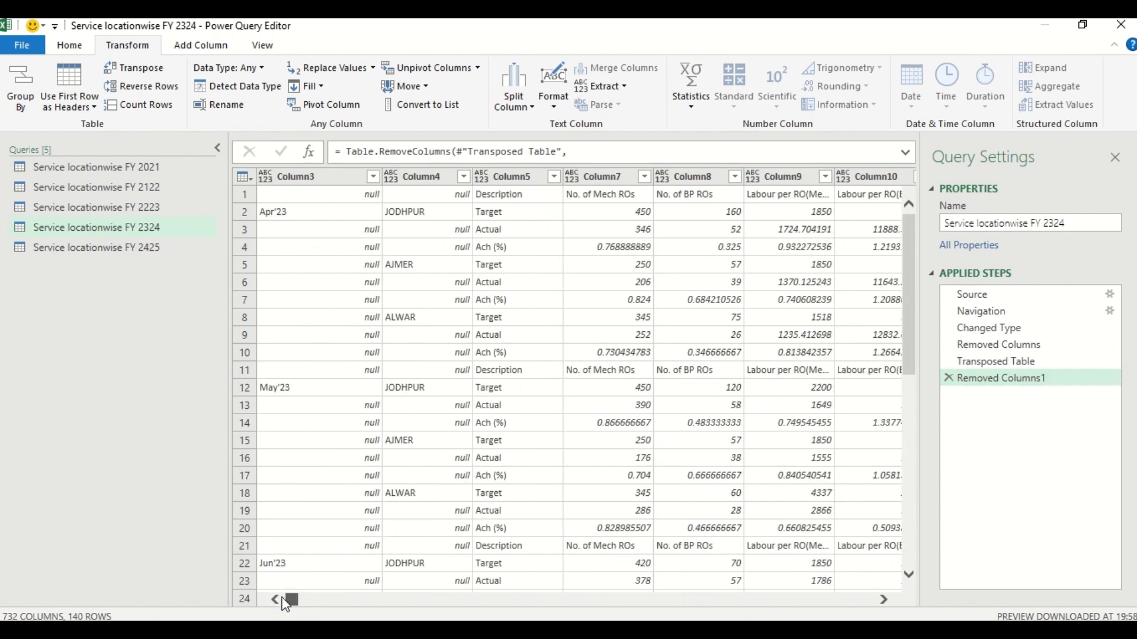
click(325, 175)
shift+click(519, 177)
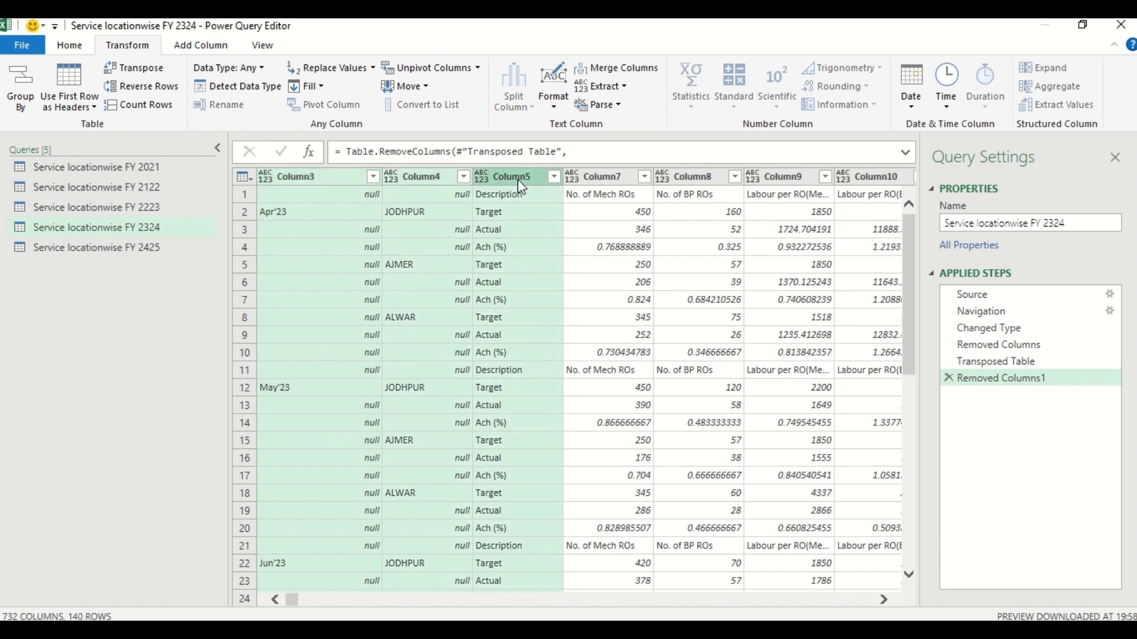
right_click(519, 180)
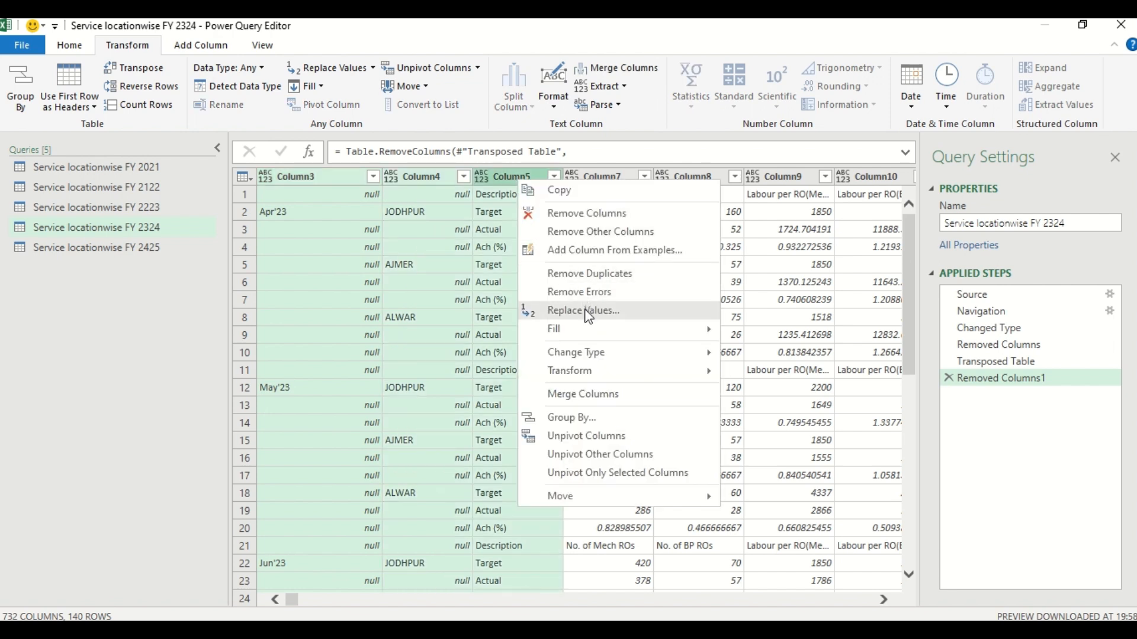
click(579, 395)
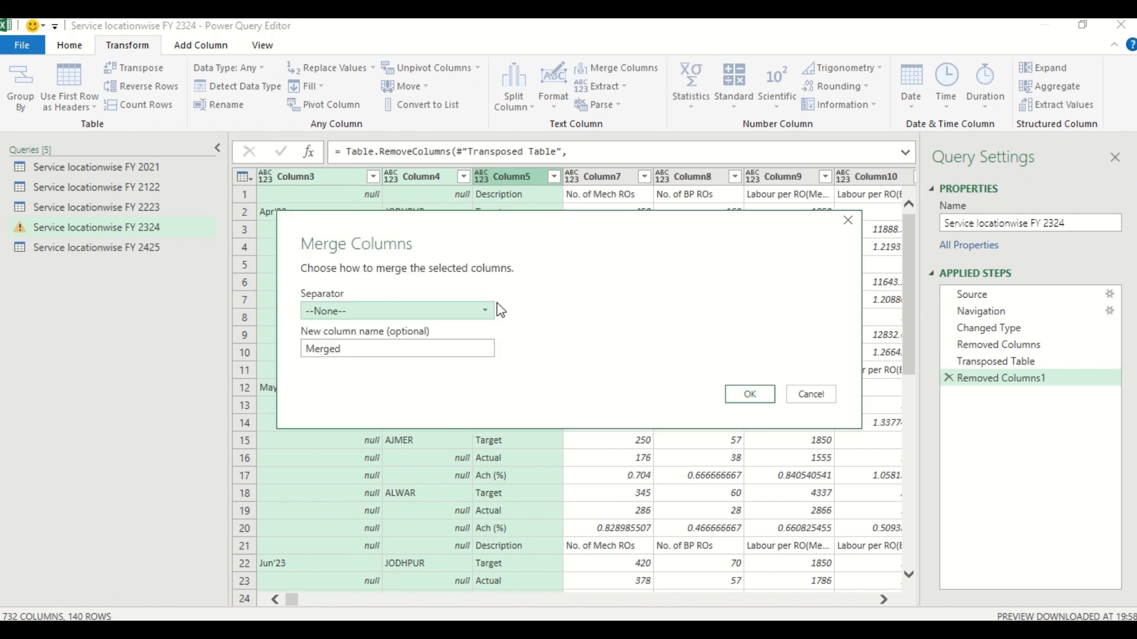
click(823, 394)
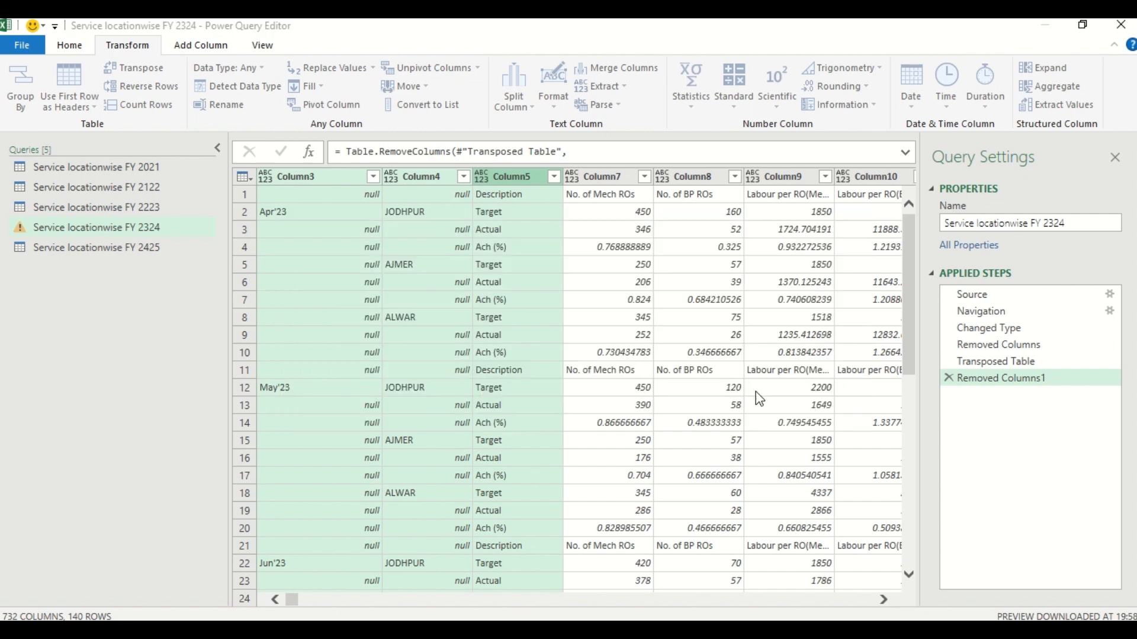
Step: Check the null cells in Column3 and Column4, and fill down the month and location values in both columns
click(363, 196)
click(305, 218)
click(347, 233)
click(361, 334)
click(368, 370)
click(320, 214)
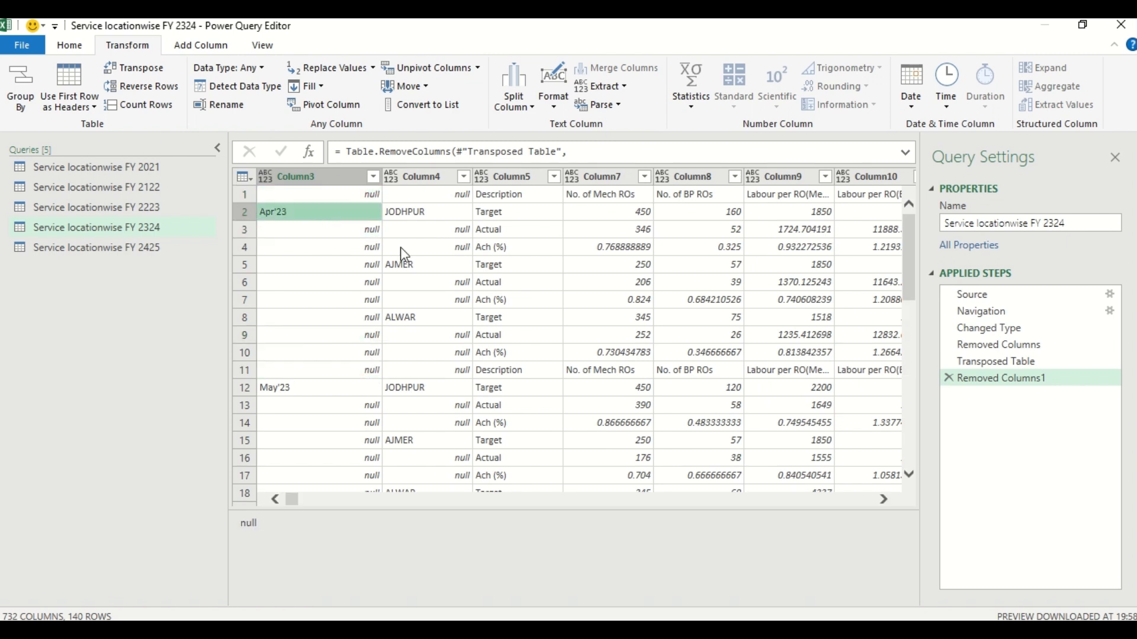
click(427, 231)
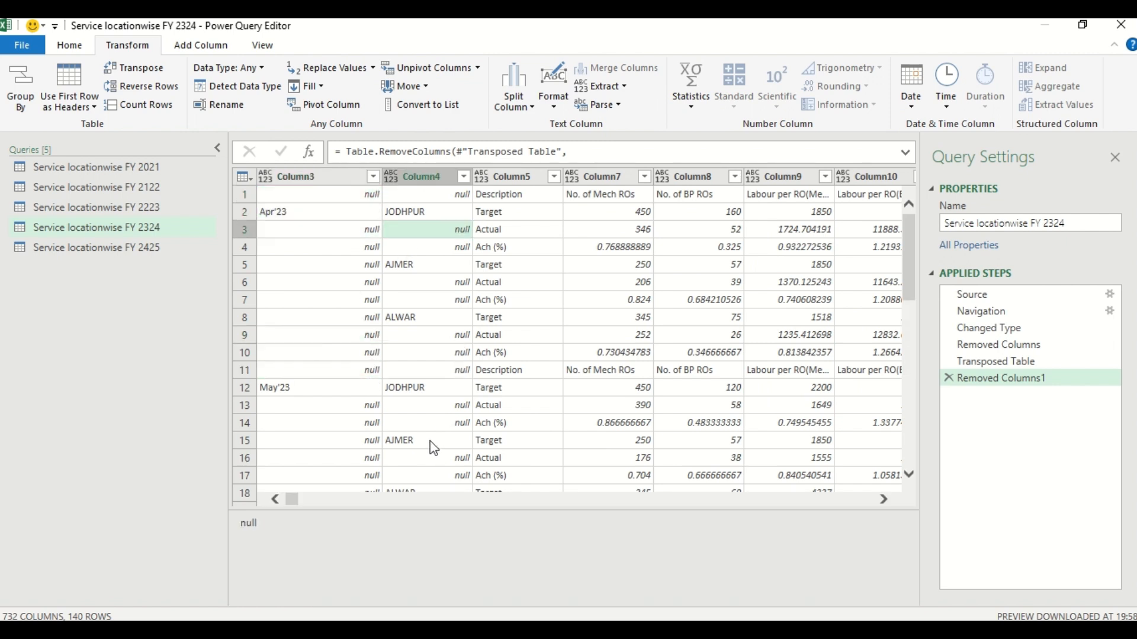
click(355, 178)
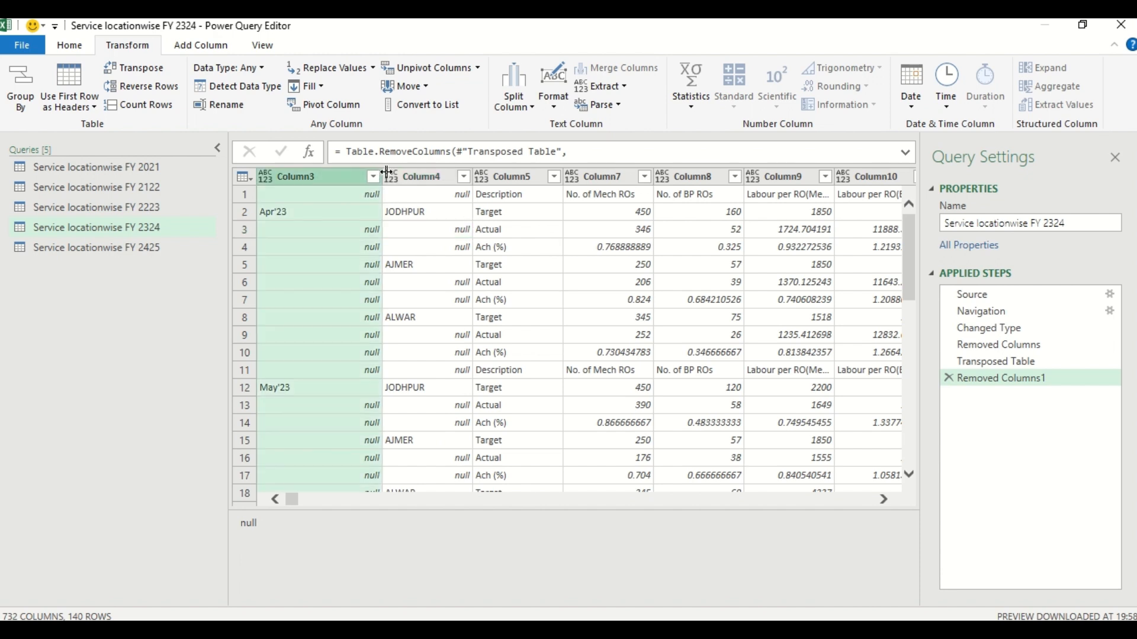
shift+click(424, 182)
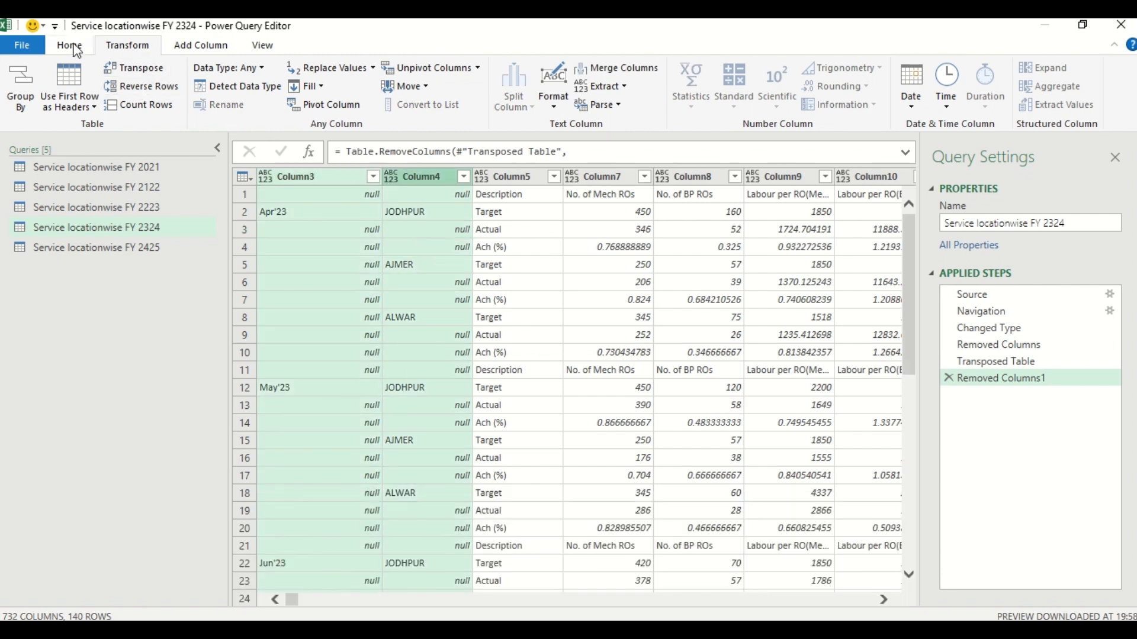
click(318, 86)
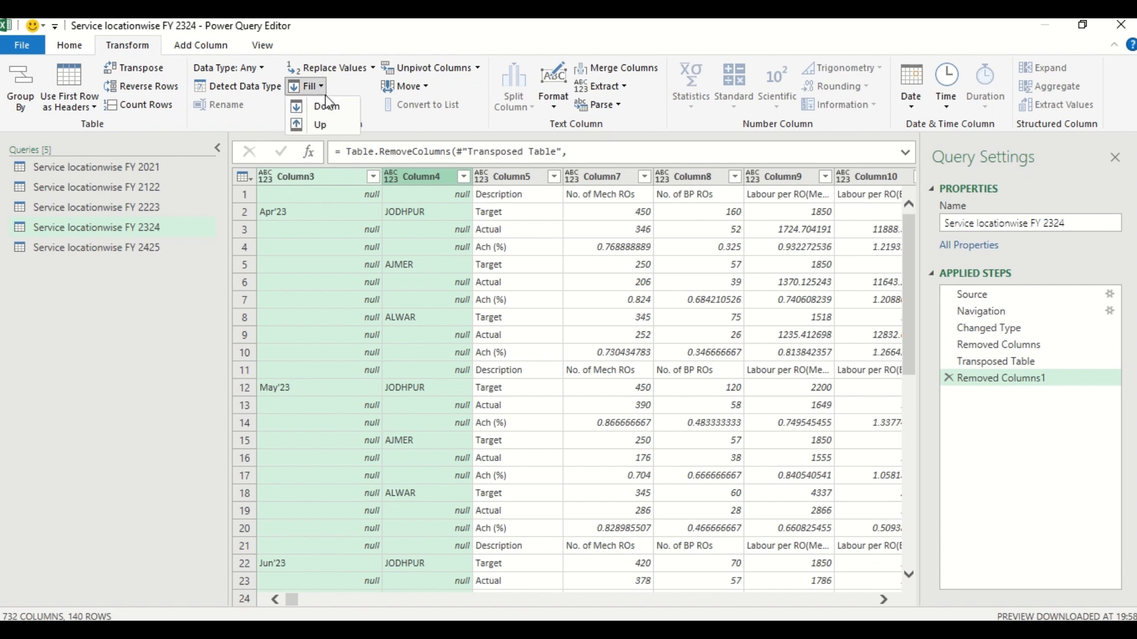
click(330, 109)
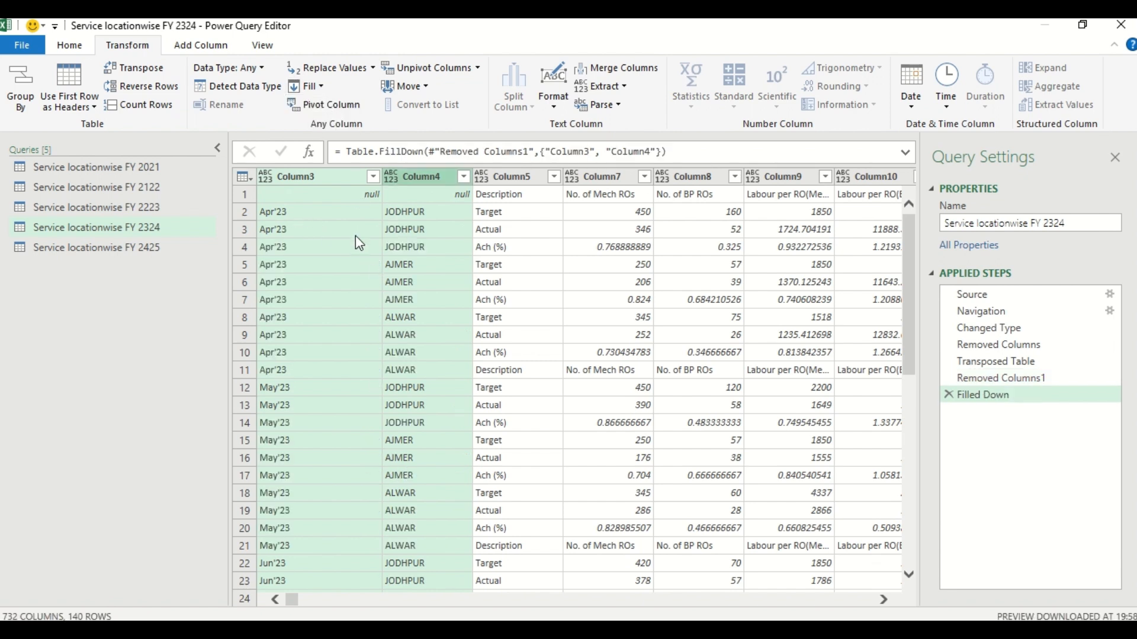
Step: Merge Column5, Column4 and Column3, in that order, into a single column named Merged with a colon separator
click(509, 175)
shift+click(321, 181)
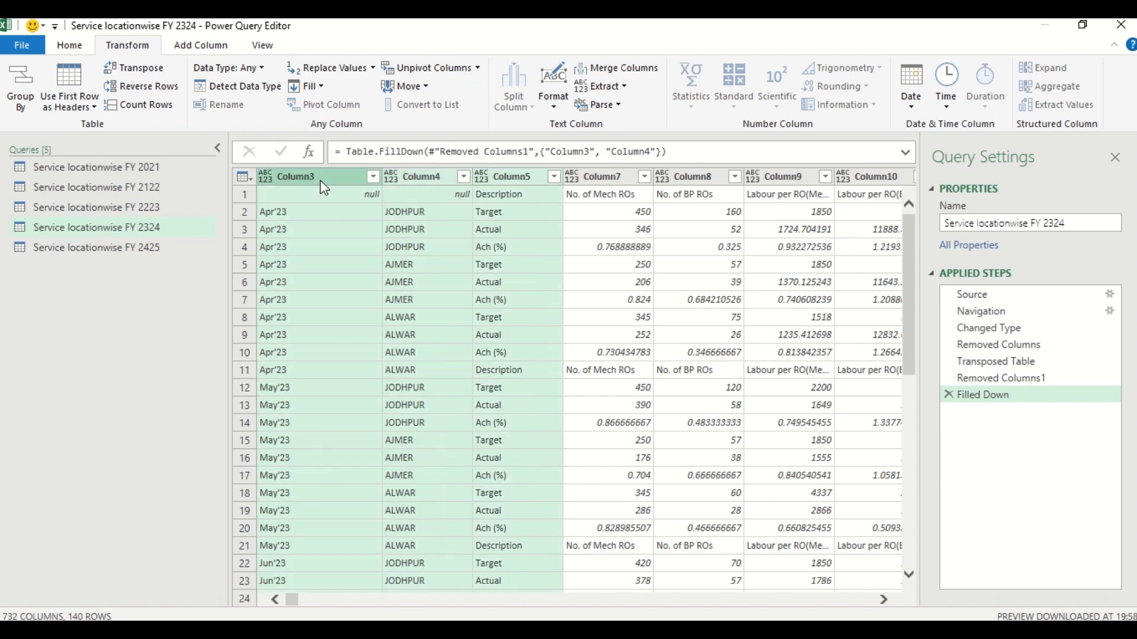
right_click(320, 181)
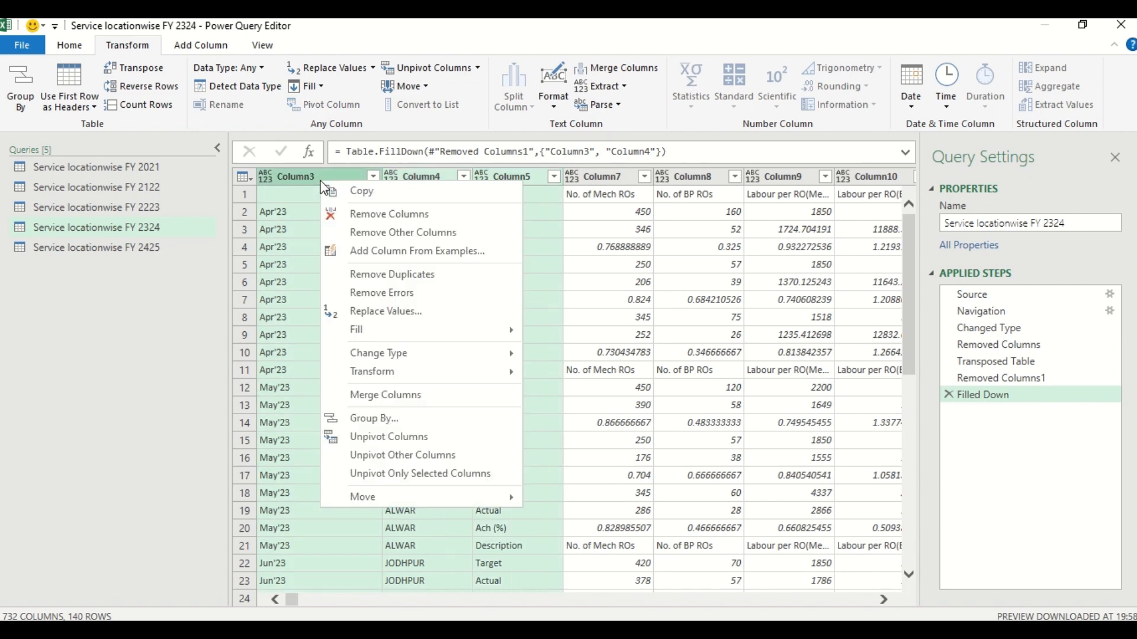
click(389, 395)
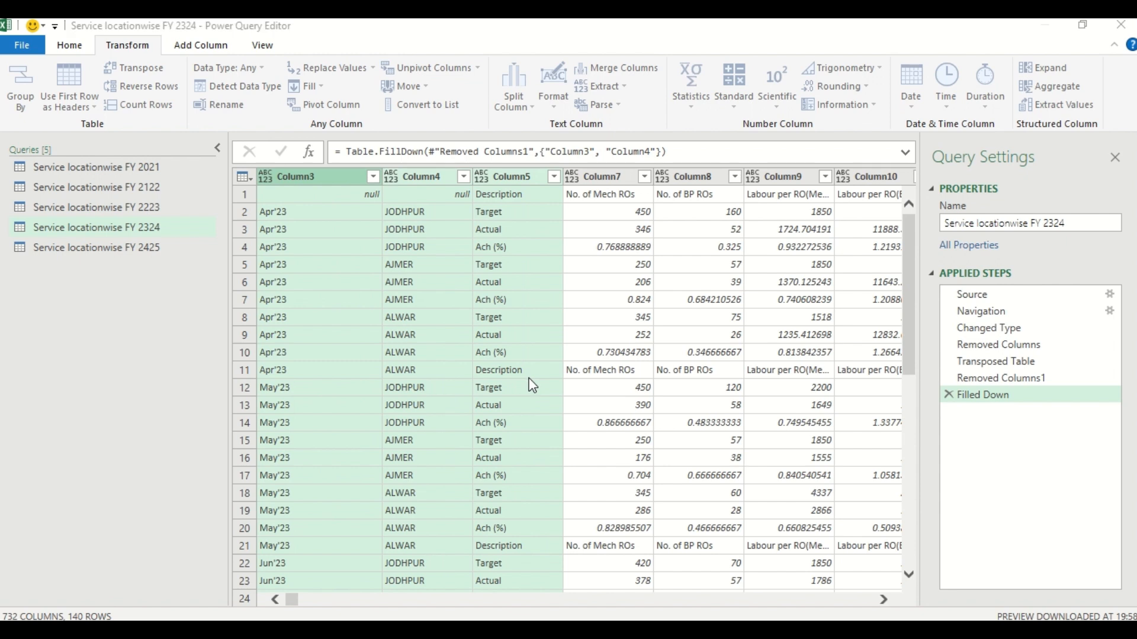
click(372, 316)
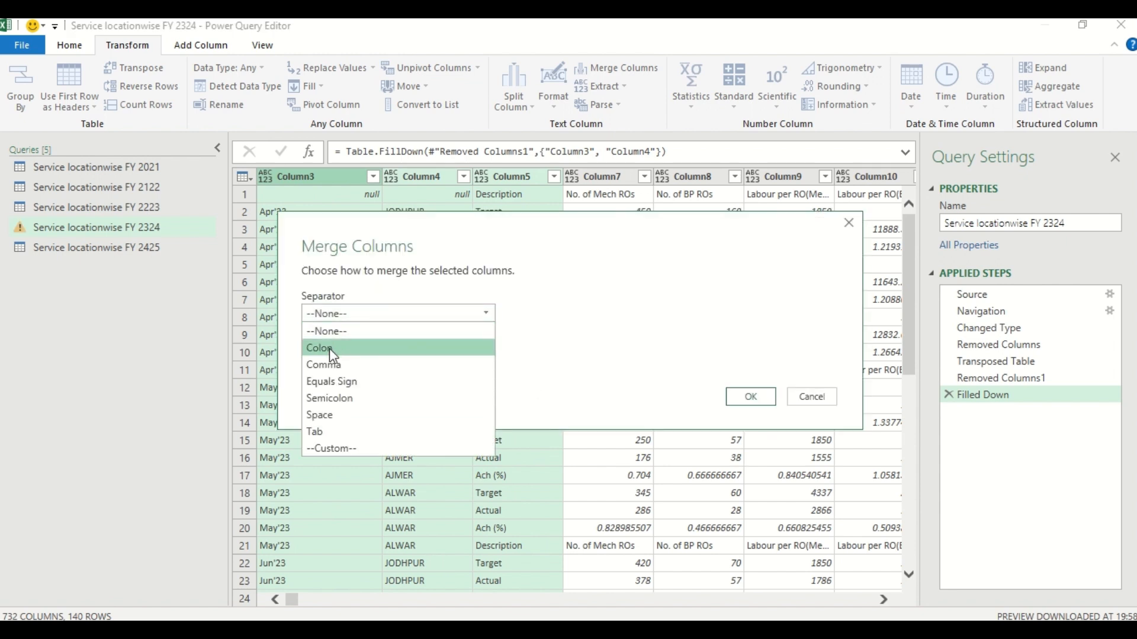
click(366, 347)
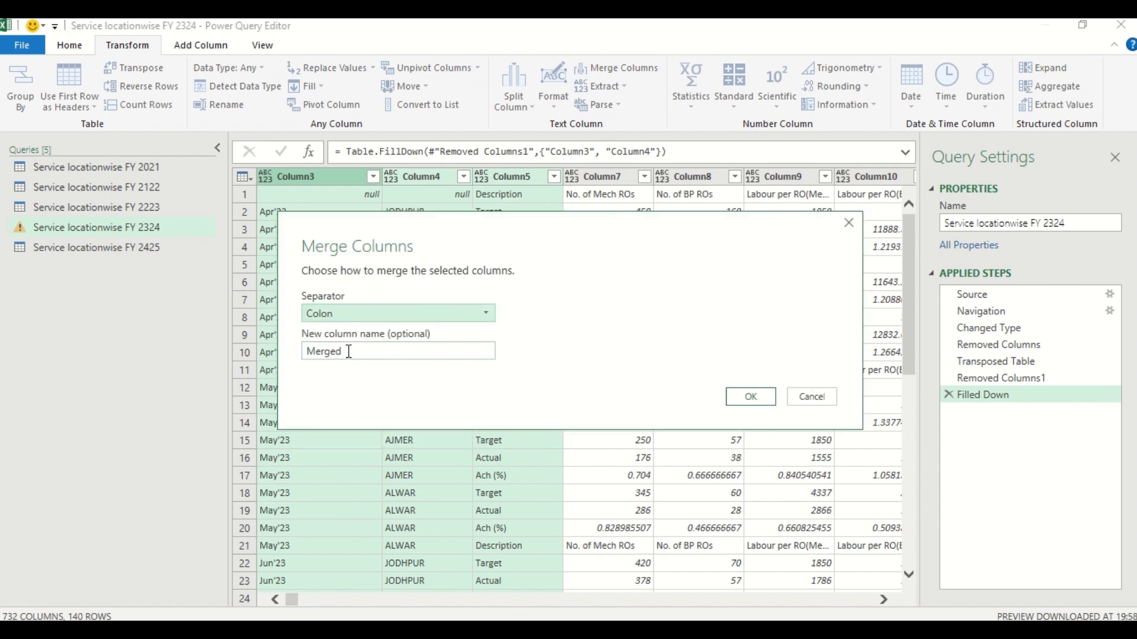
click(379, 352)
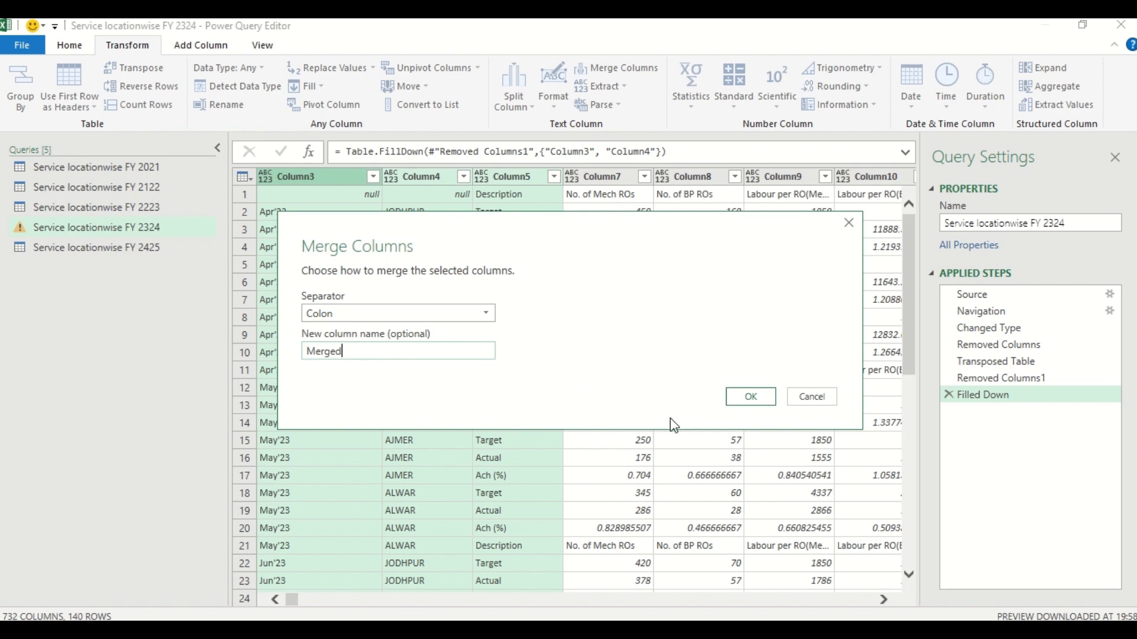
click(750, 396)
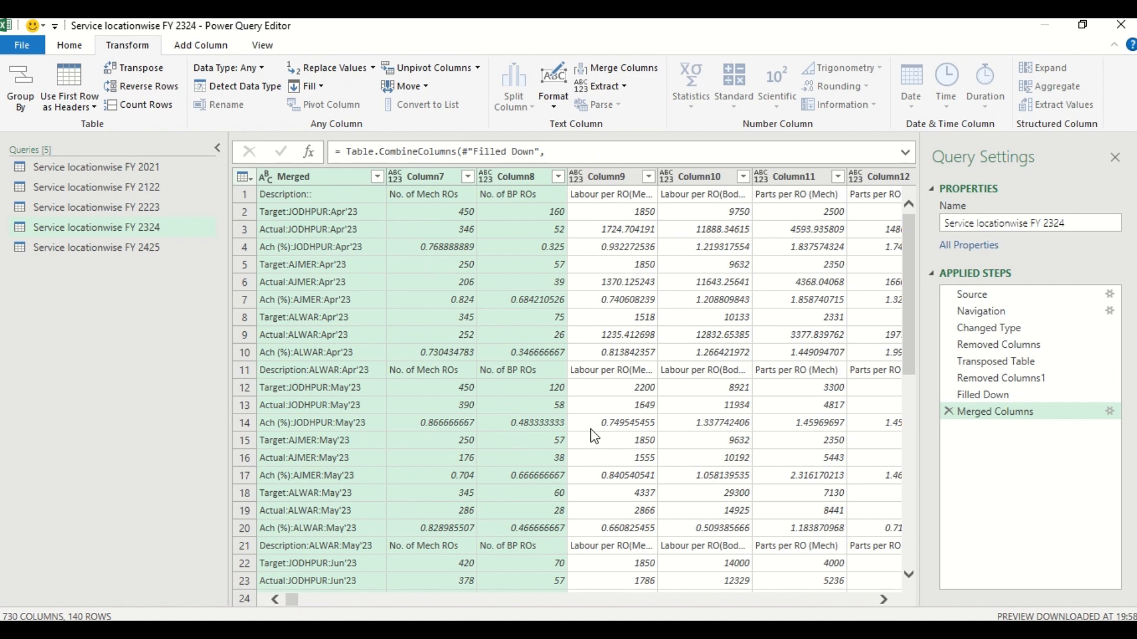
Step: Select the columns backwards from Column32 to Merged and remove all other columns
click(883, 599)
click(887, 598)
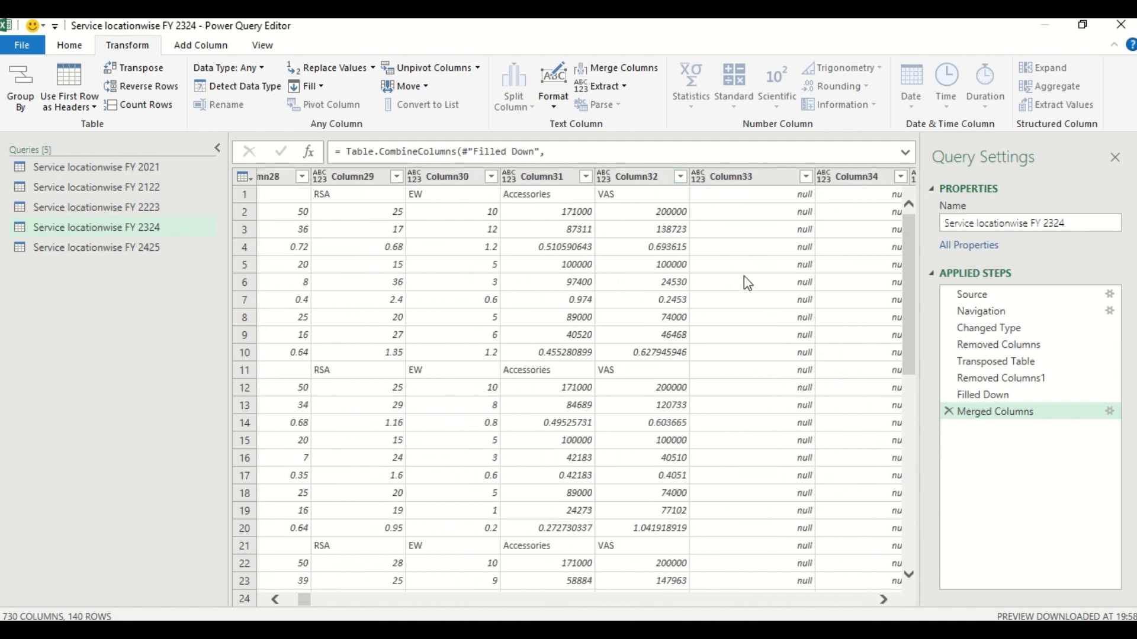
click(656, 178)
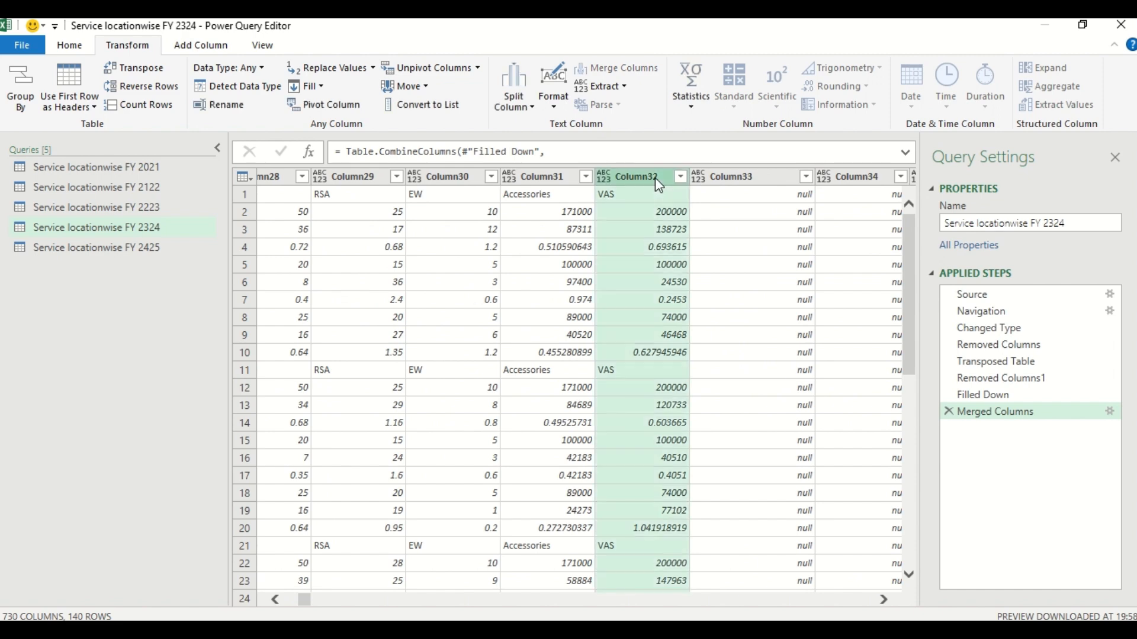
key(shift+Left)
key(shift+Left)
key(shift+Left)
key(shift+Left)
key(shift+Left)
key(shift+Left)
key(shift+Left)
key(shift+Left)
key(shift+Left)
key(shift+Left)
key(shift+Left)
key(shift+Left)
key(shift+Left)
key(shift+Left)
key(shift+Left)
key(shift+Left)
key(shift+Left)
key(shift+Left)
key(shift+Left)
key(shift+Left)
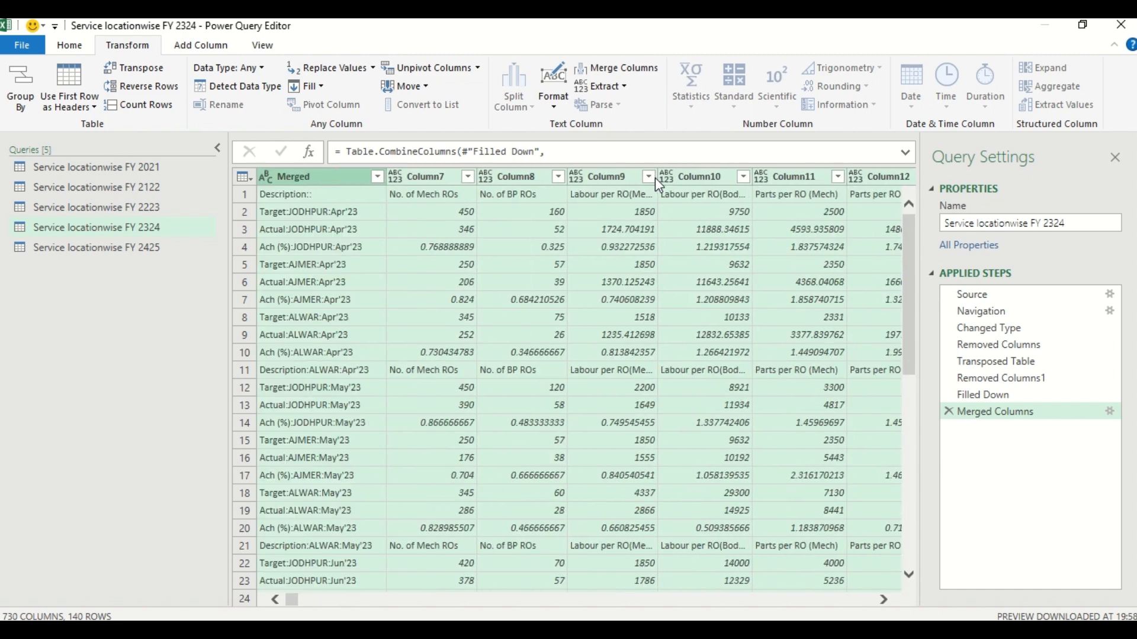
right_click(292, 178)
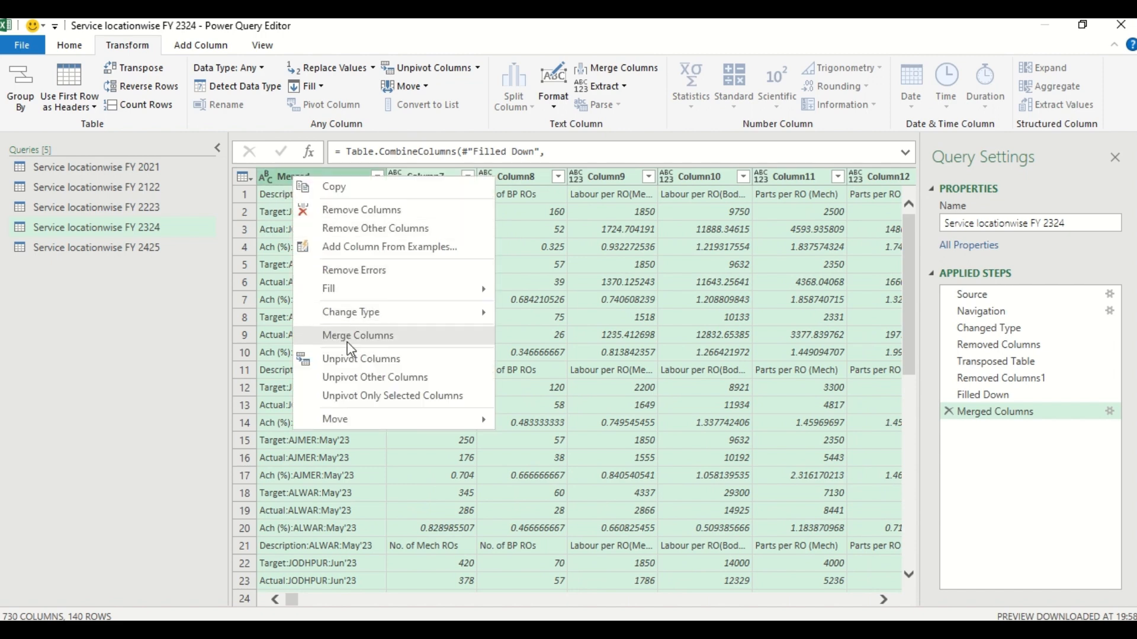
click(356, 230)
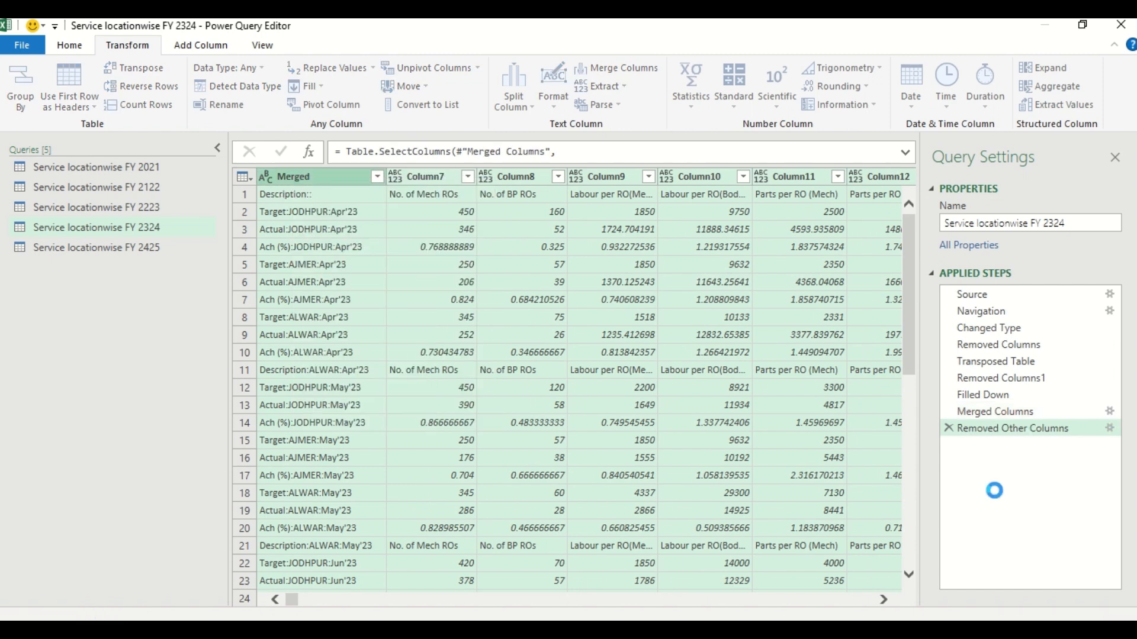
drag(319, 601, 803, 588)
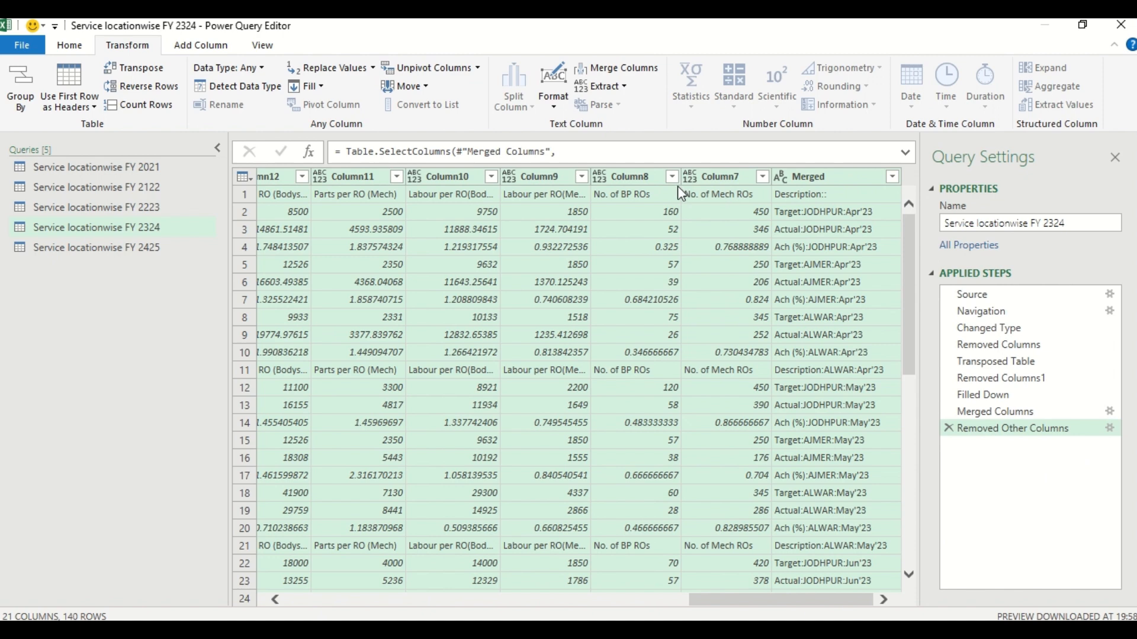
click(822, 211)
click(818, 179)
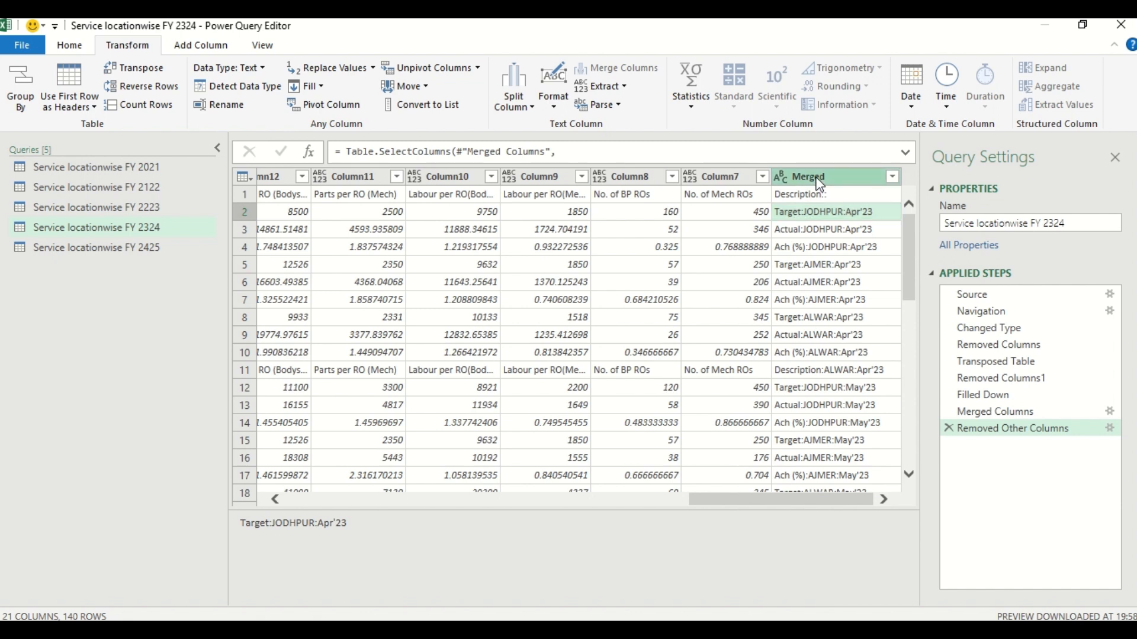
right_click(819, 179)
mouse_move(843, 559)
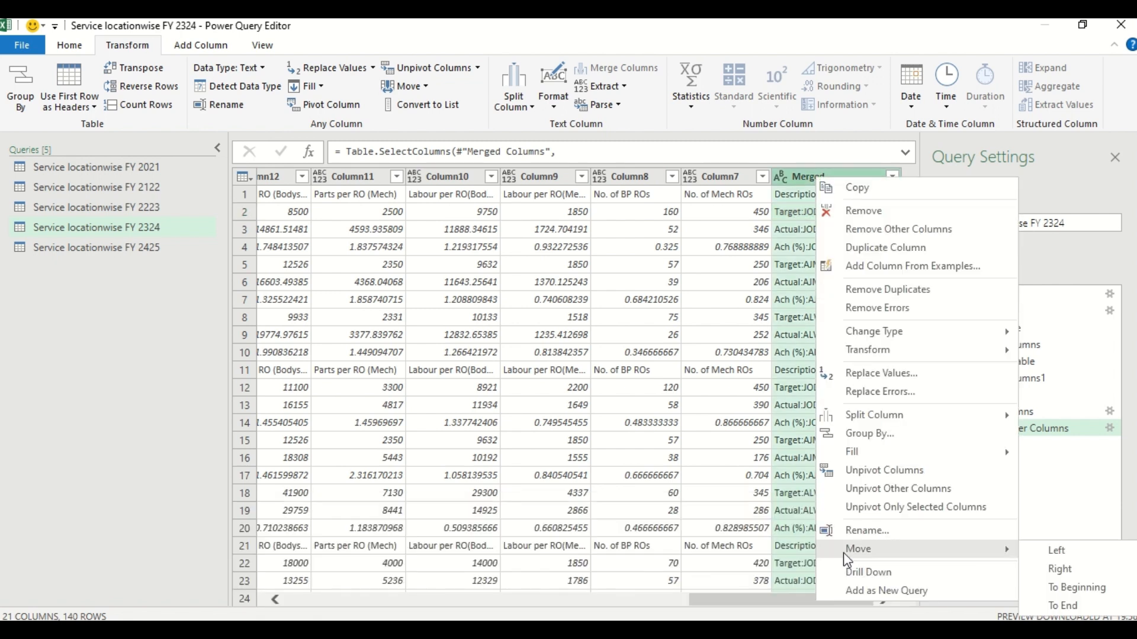
key(Escape)
Step: Examine the repeated Description columns on the Service locationwise FY 2324 sheet in Excel, then return to the Power Query Editor
key(alt+Tab)
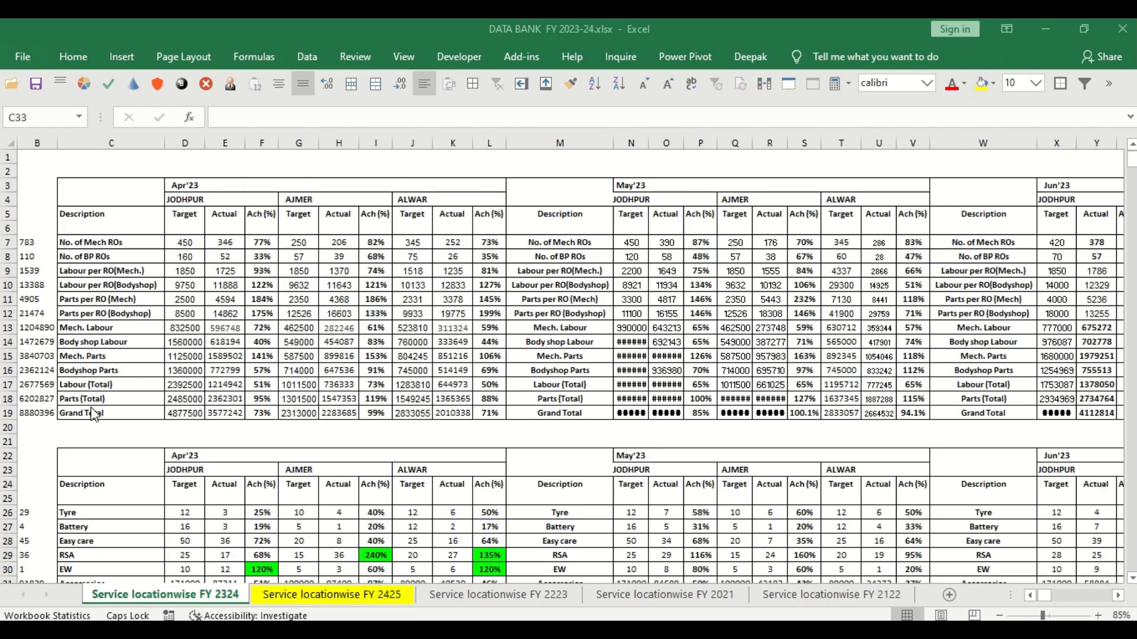
click(97, 143)
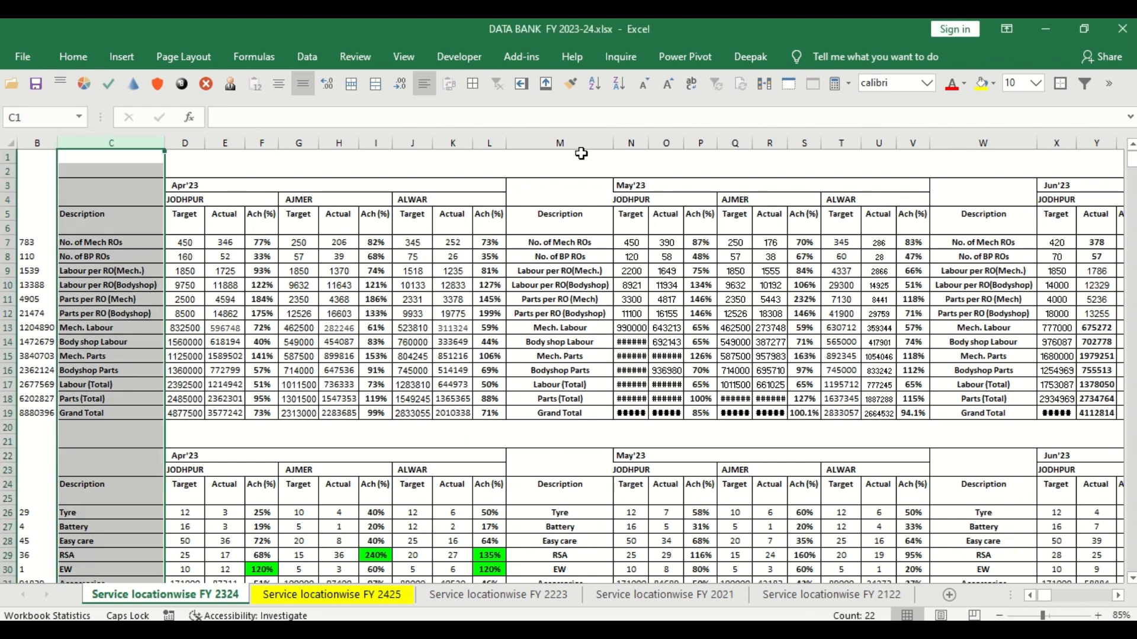
click(560, 144)
click(1006, 143)
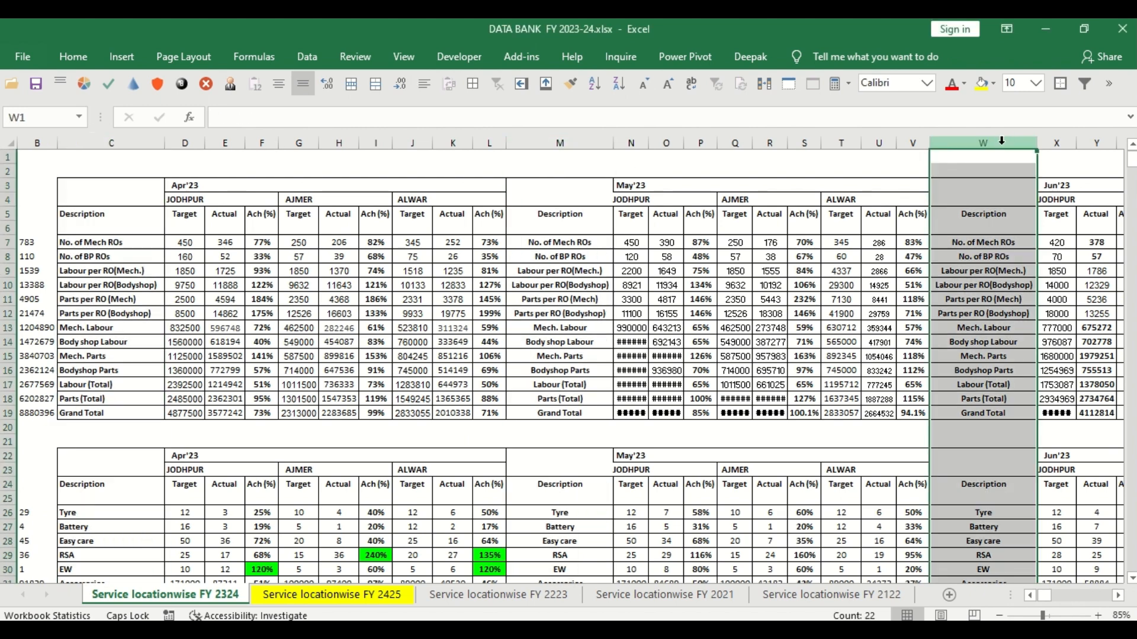
drag(1118, 595, 1118, 596)
click(1043, 143)
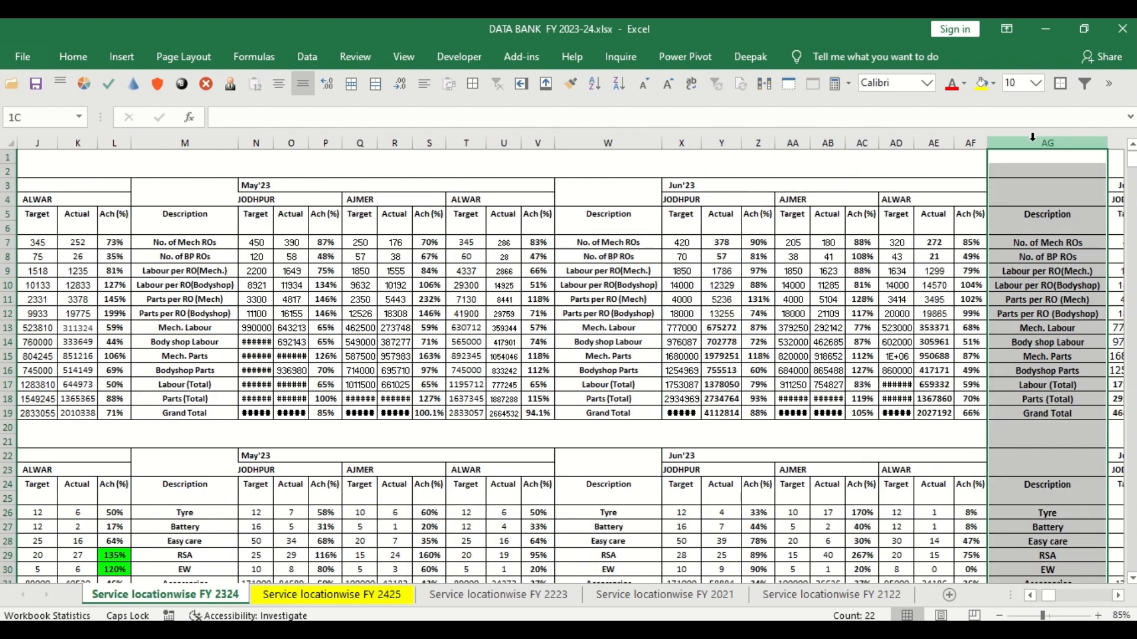
key(ctrl+Home)
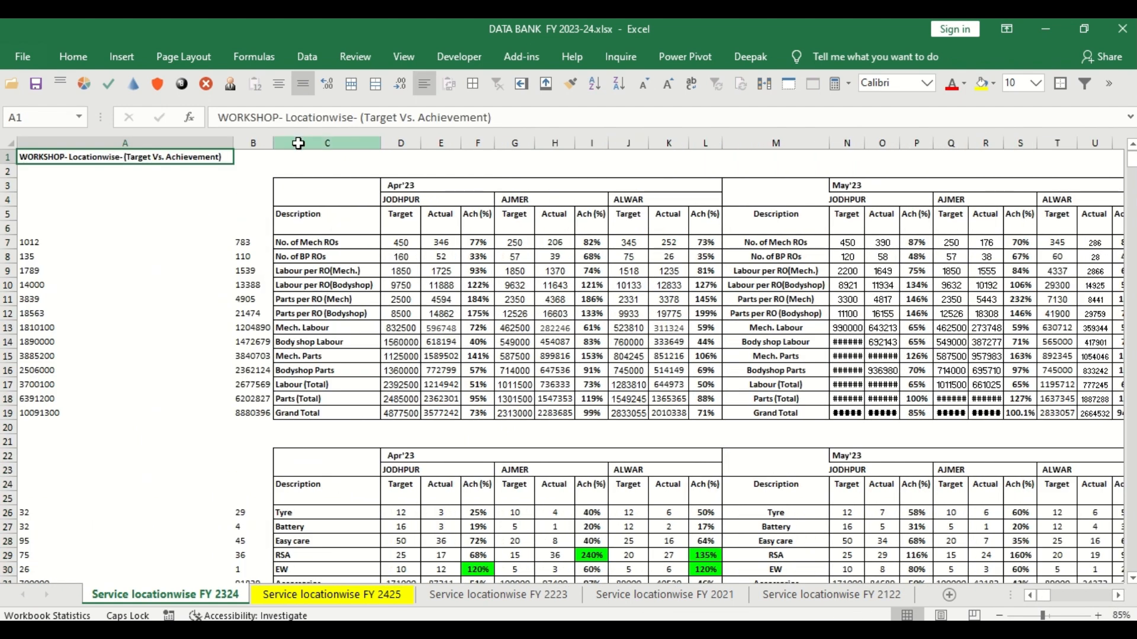
click(297, 144)
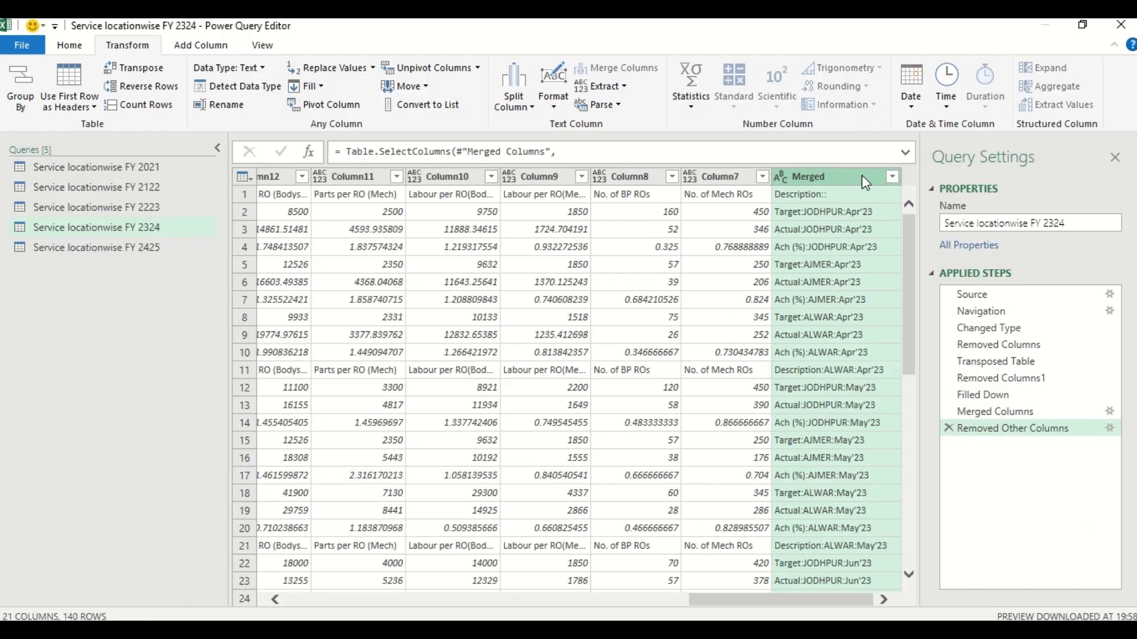
Step: Move the Merged column to the beginning of the table and select its Description:ALWAR:Apr'23 cell
right_click(858, 177)
mouse_move(922, 553)
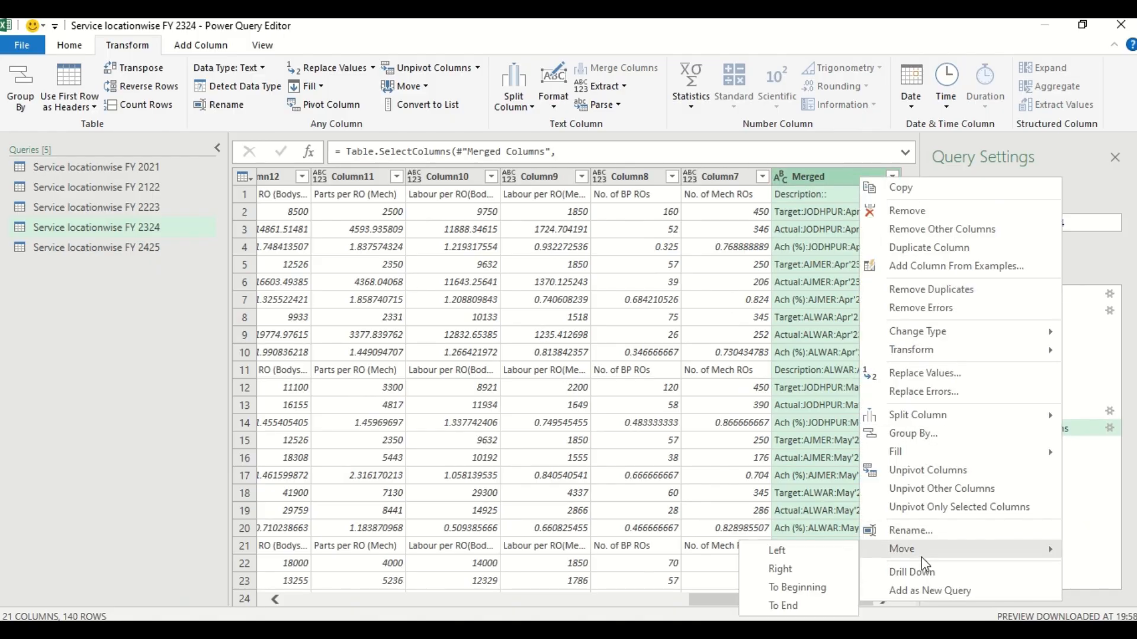
click(787, 587)
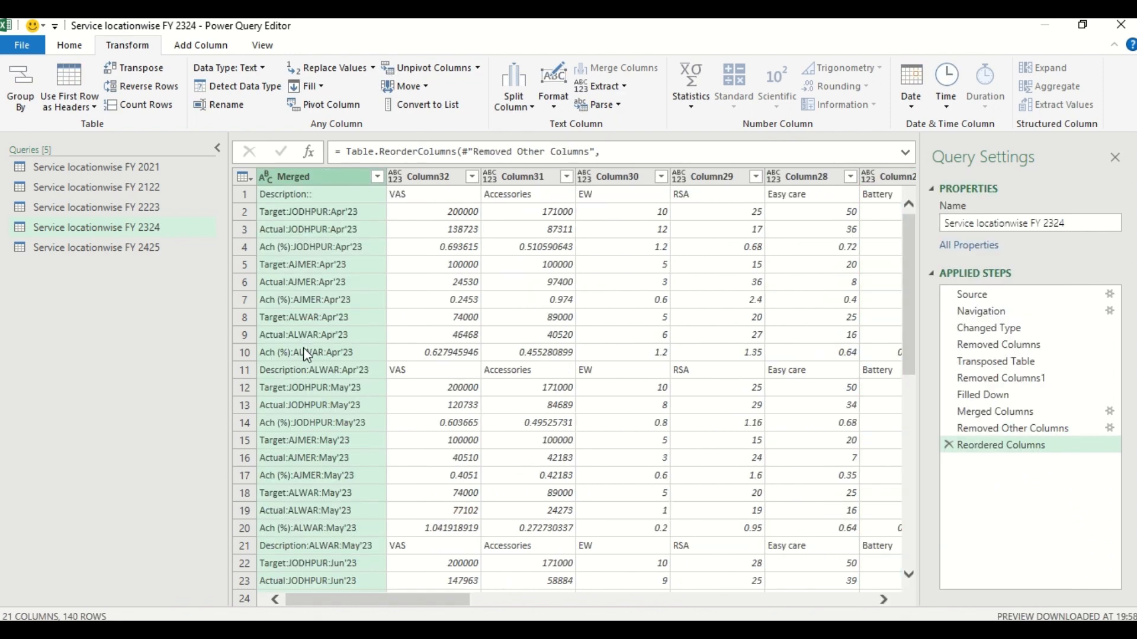
click(311, 371)
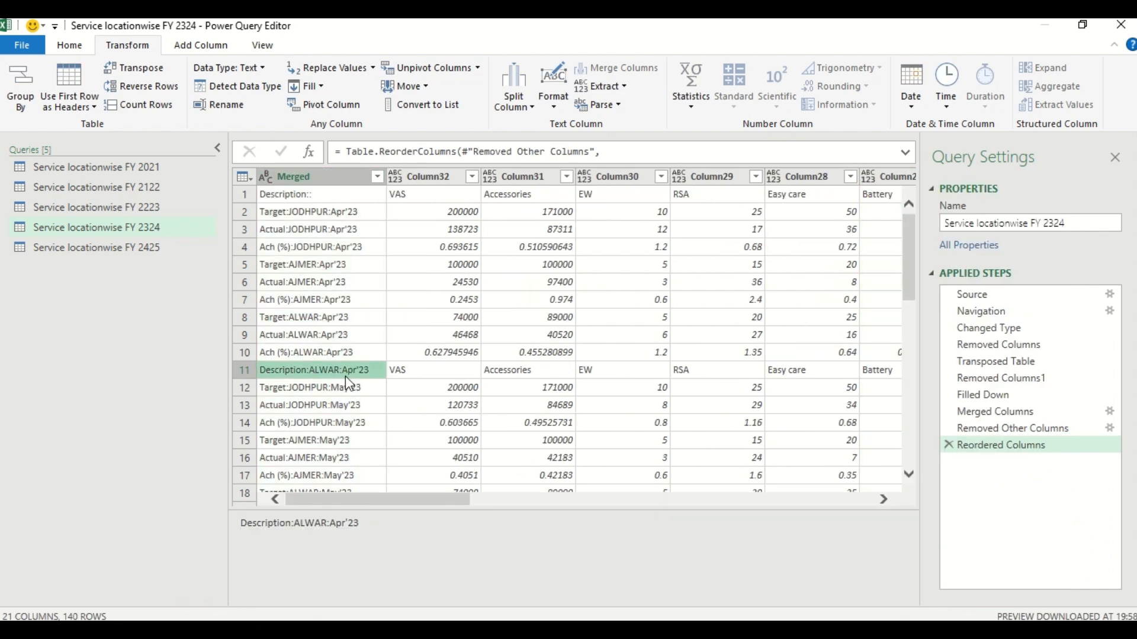
Step: Check the repeated Description rows for ALWAR May'23 and Jun'23 in the Merged column
scroll(346, 376, down, 1)
scroll(346, 464, down, 2)
click(304, 412)
scroll(305, 414, down, 3)
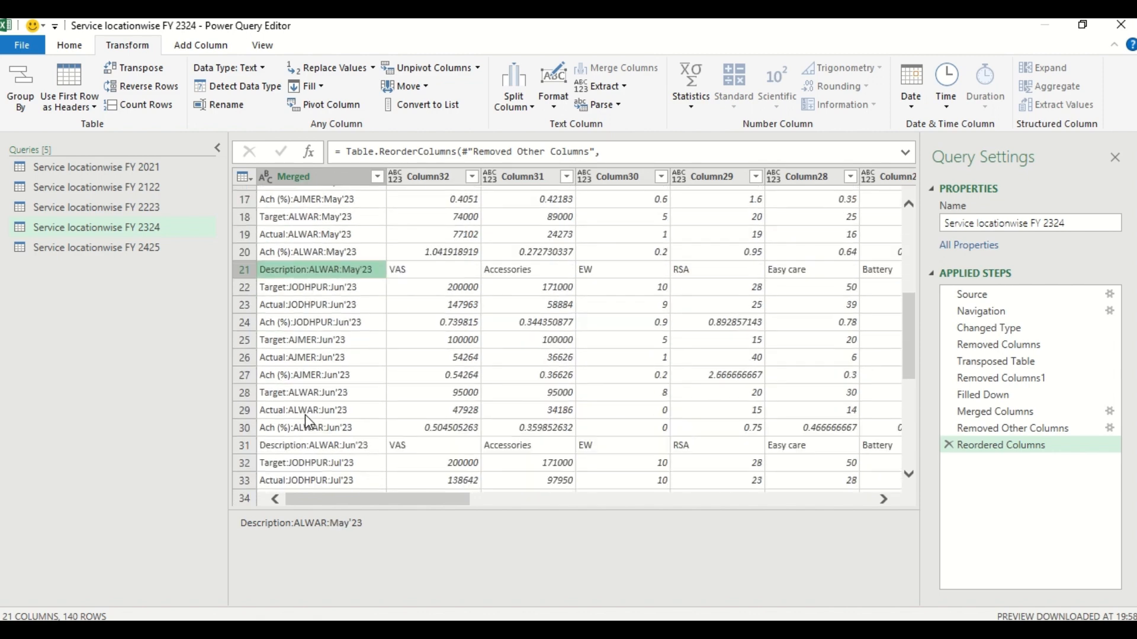
click(319, 447)
Step: Switch to the DATA BANK FY 2023-24 workbook in Excel, examine the May'23 and Jun'23 header columns, then return to the Power Query Editor
key(alt+Tab)
key(alt+Tab)
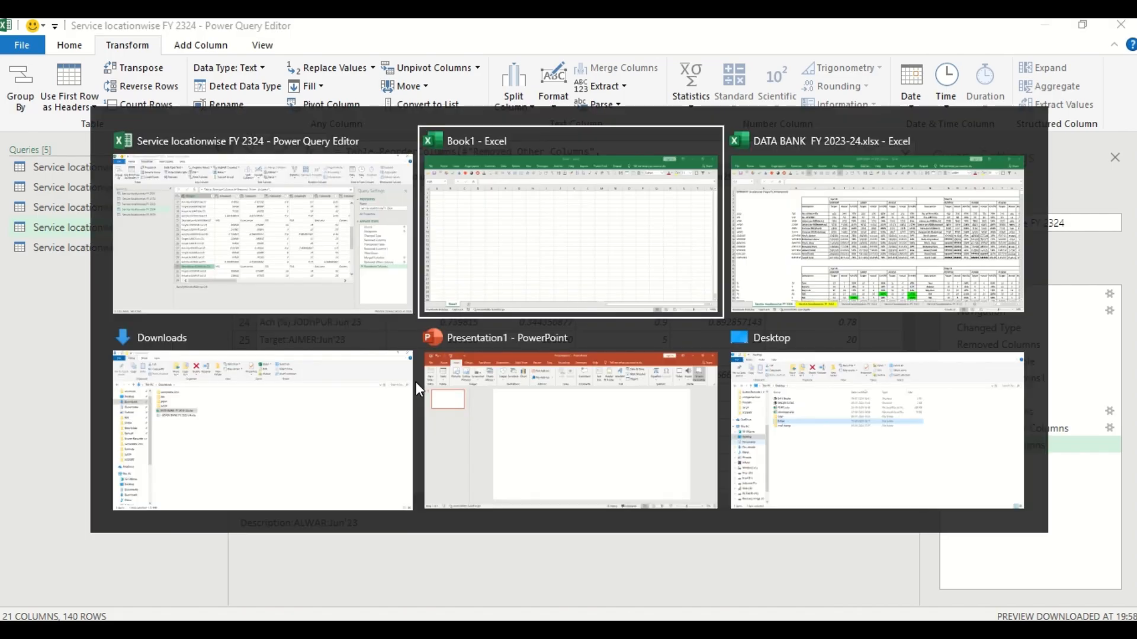
click(821, 219)
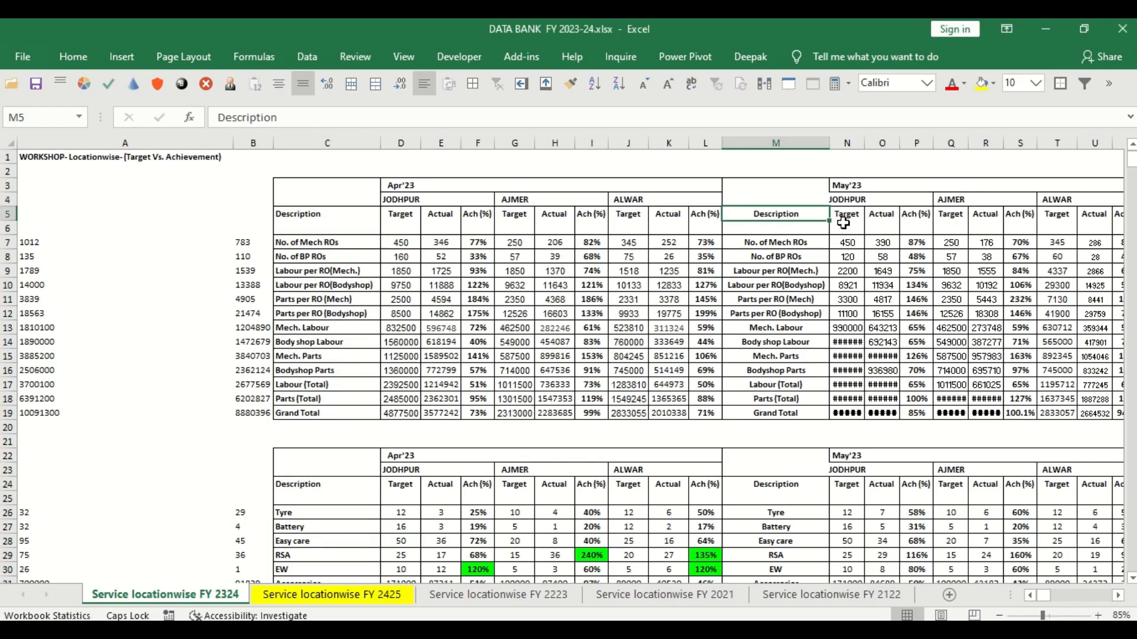
key(Right)
key(Right)
key(Right)
key(Right)
key(Right)
key(Right)
key(Right)
key(Right)
key(Right)
key(Right)
key(Right)
key(Right)
key(Right)
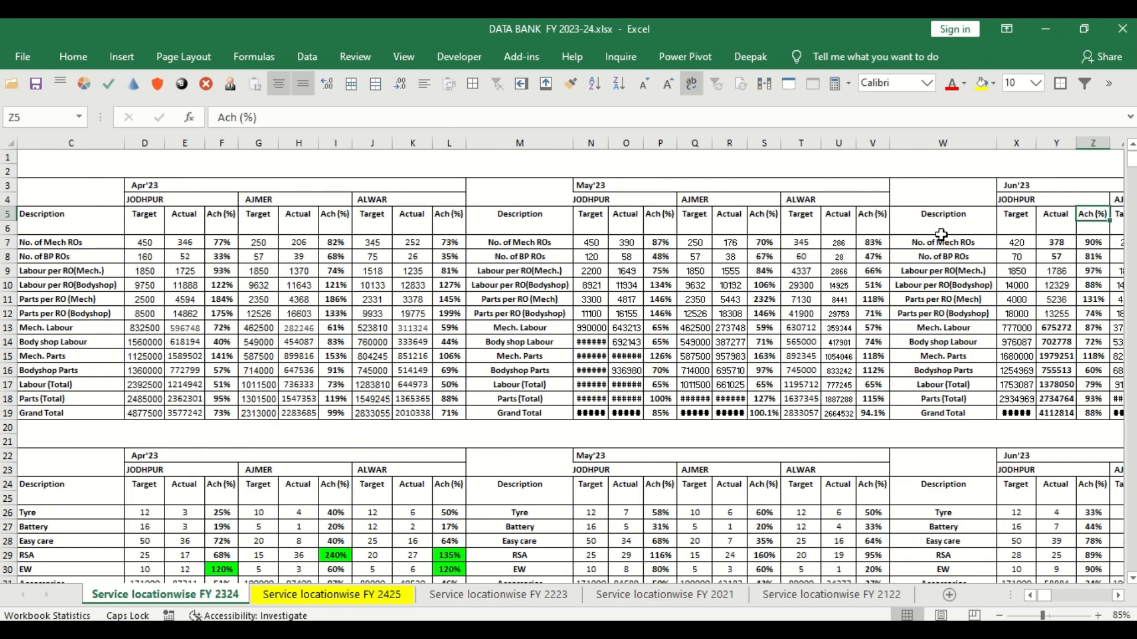
click(941, 224)
key(Home)
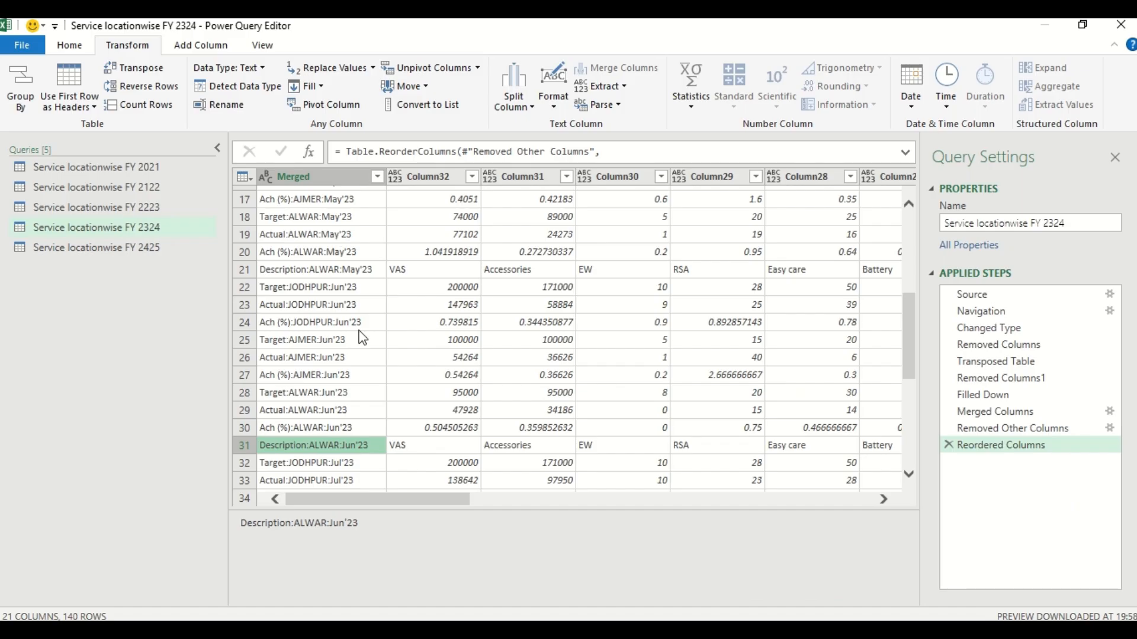
Step: Promote the table's first row, starting with Description::, to column headers
scroll(360, 331, up, 6)
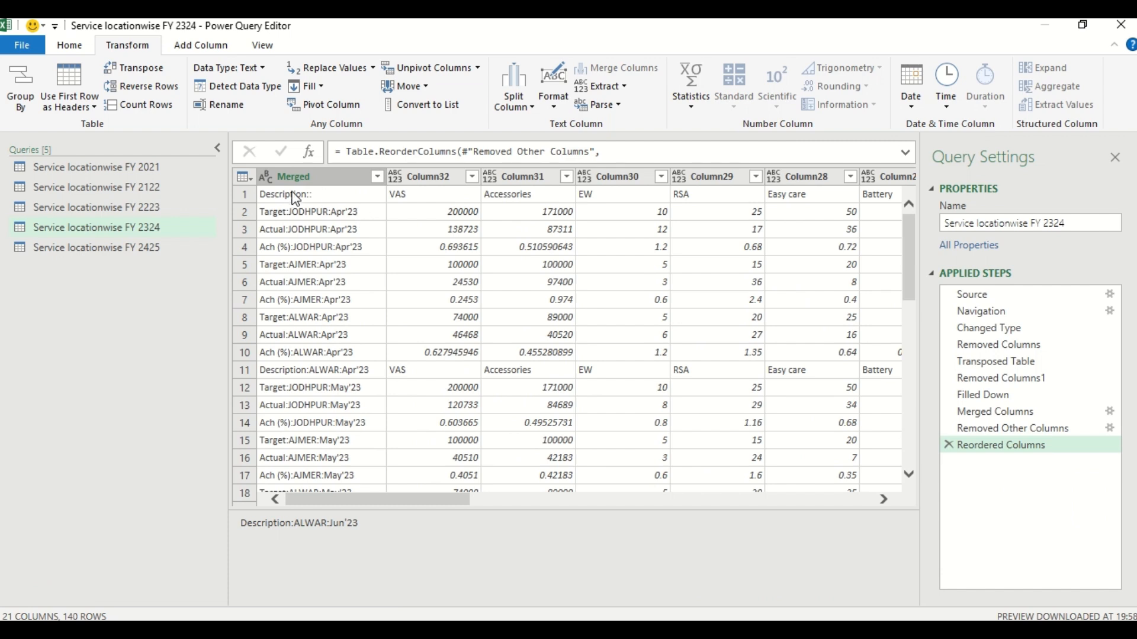
click(245, 196)
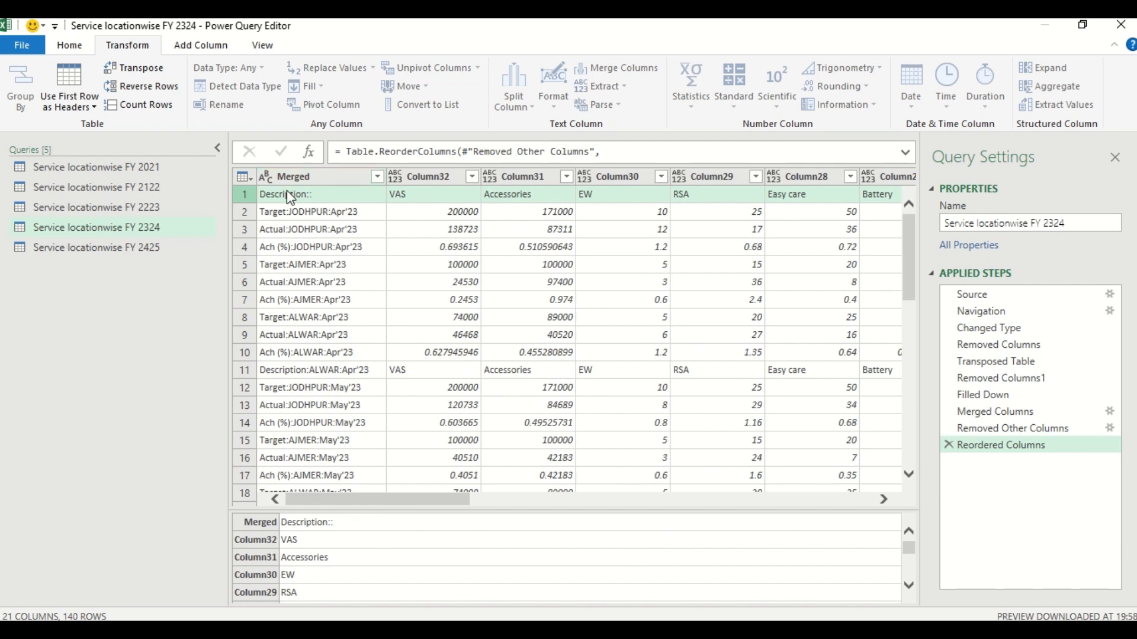
click(244, 178)
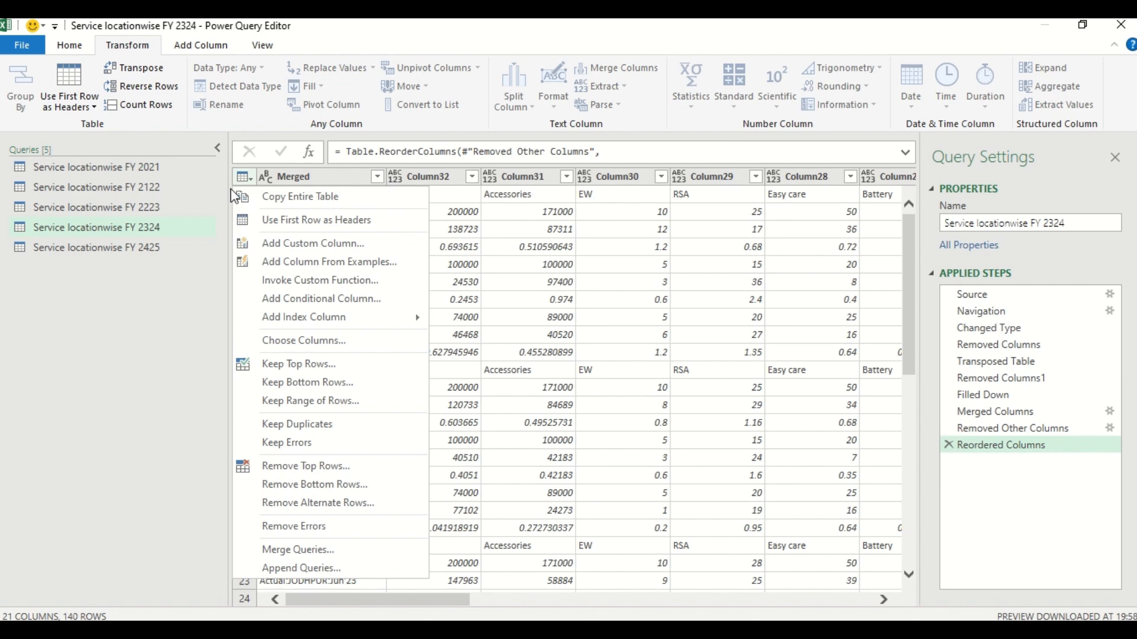
click(301, 221)
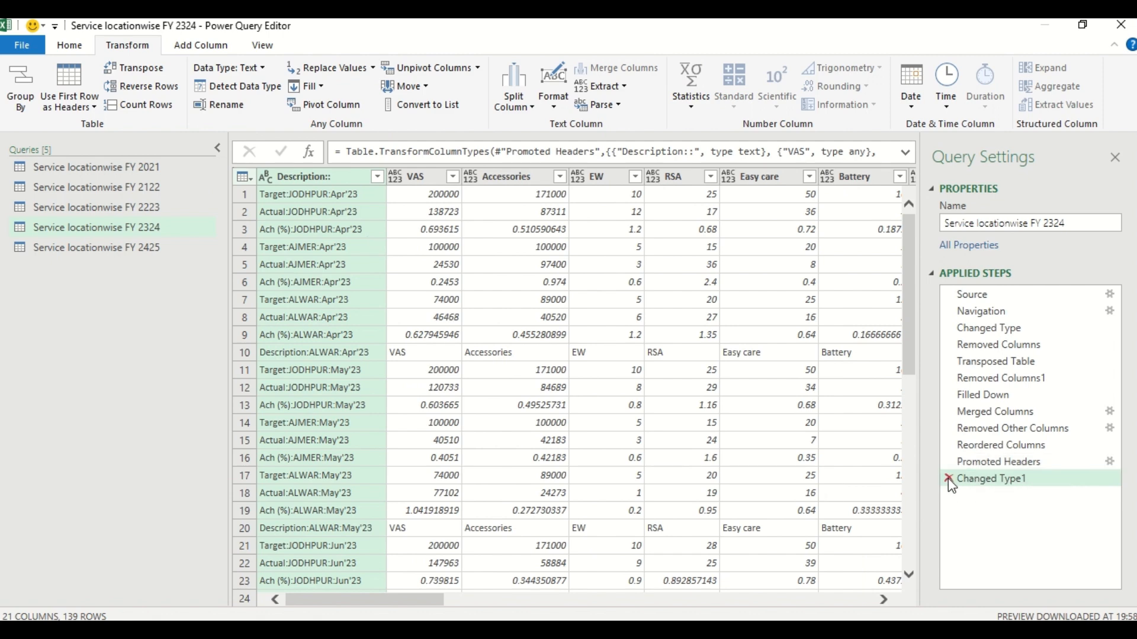
Step: Delete the Changed Type1 and Changed Type steps from the query's applied steps
click(947, 477)
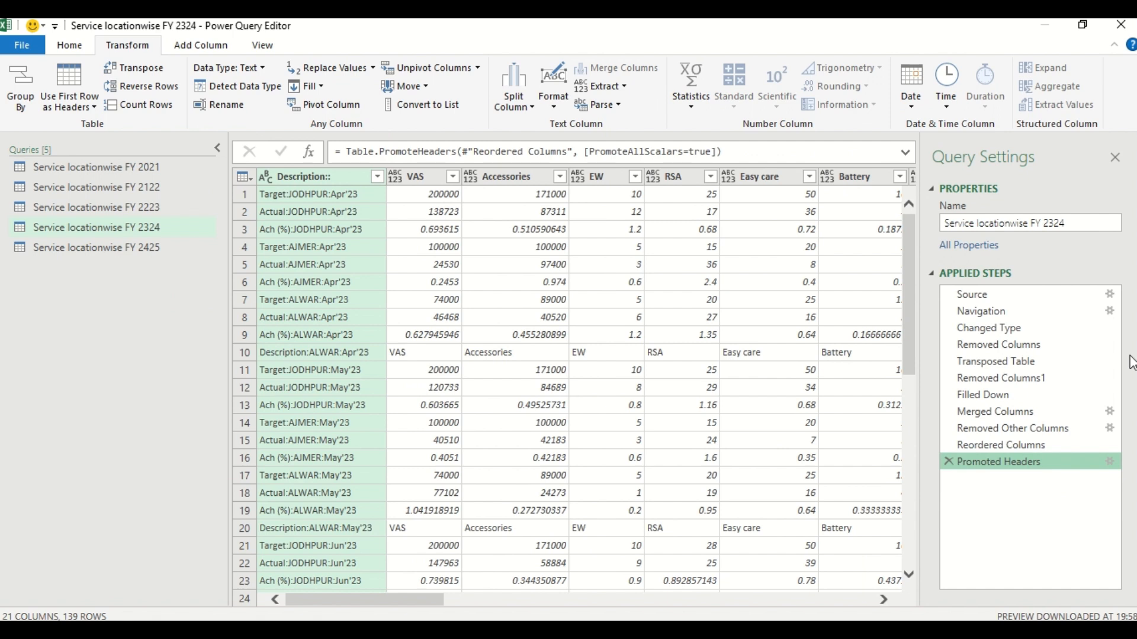
click(948, 327)
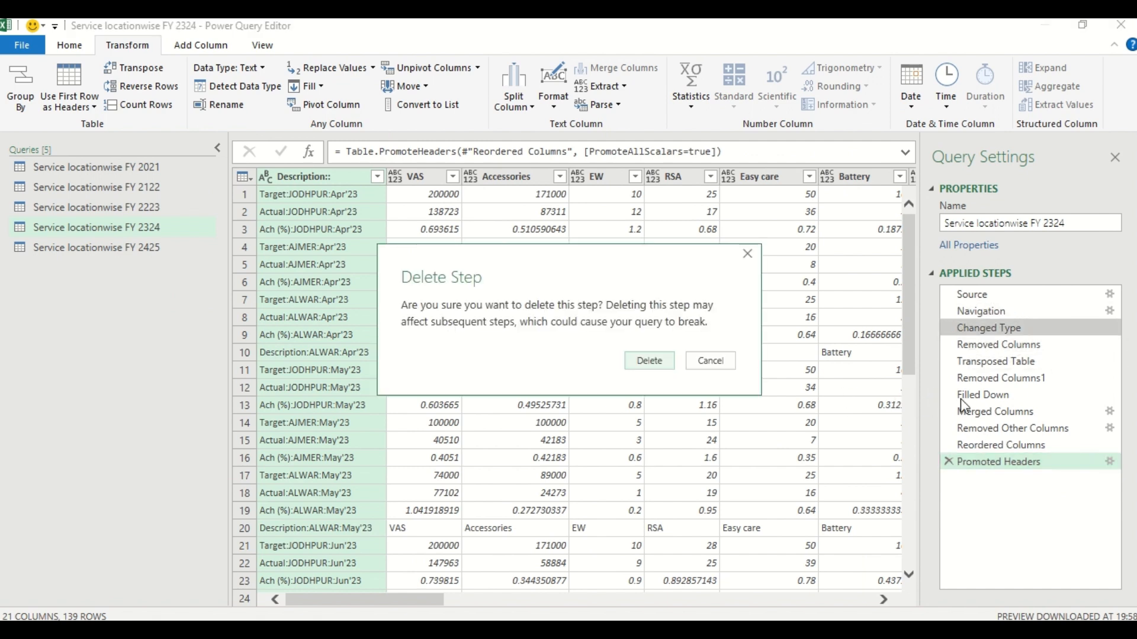
click(634, 363)
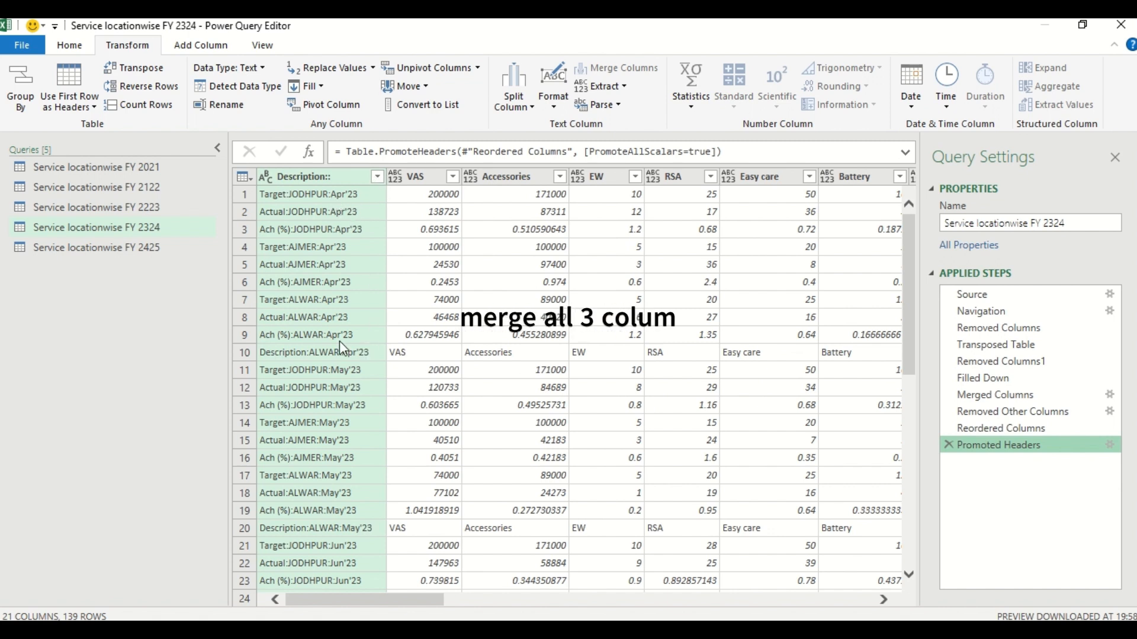
Step: Set up a text filter on the Description:: column that keeps rows whose text does not contain Description
click(325, 353)
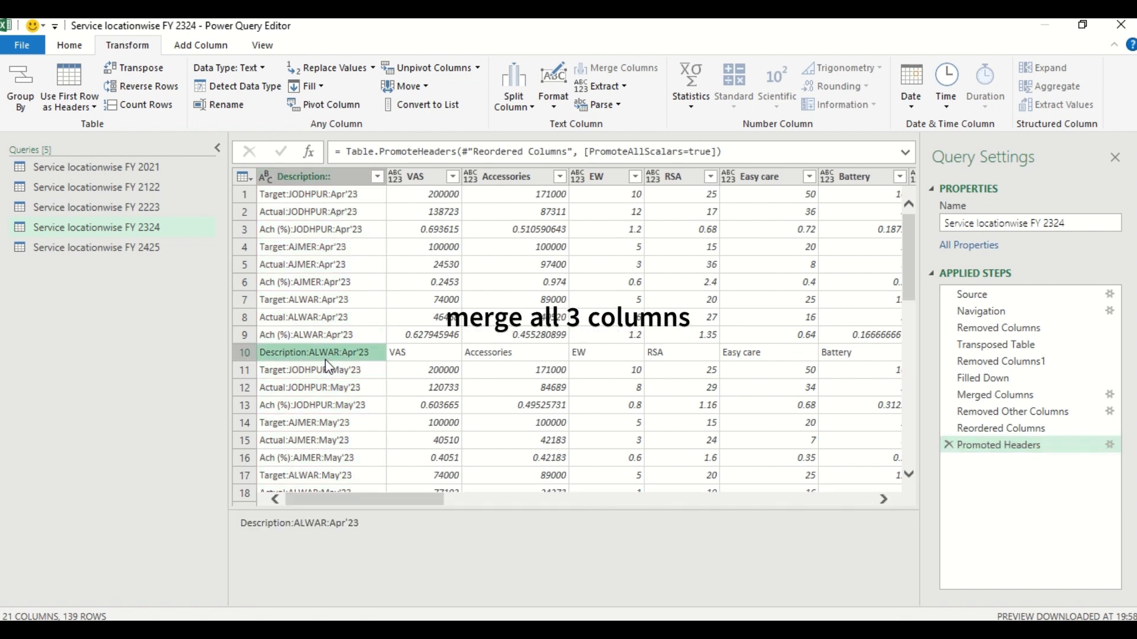
click(264, 335)
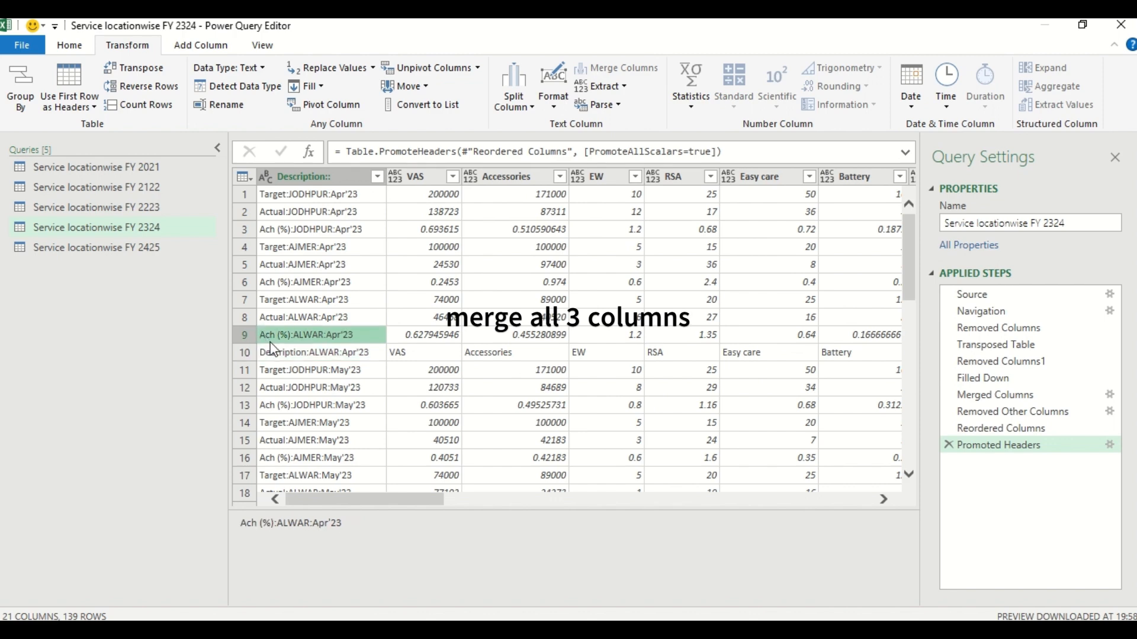
click(377, 177)
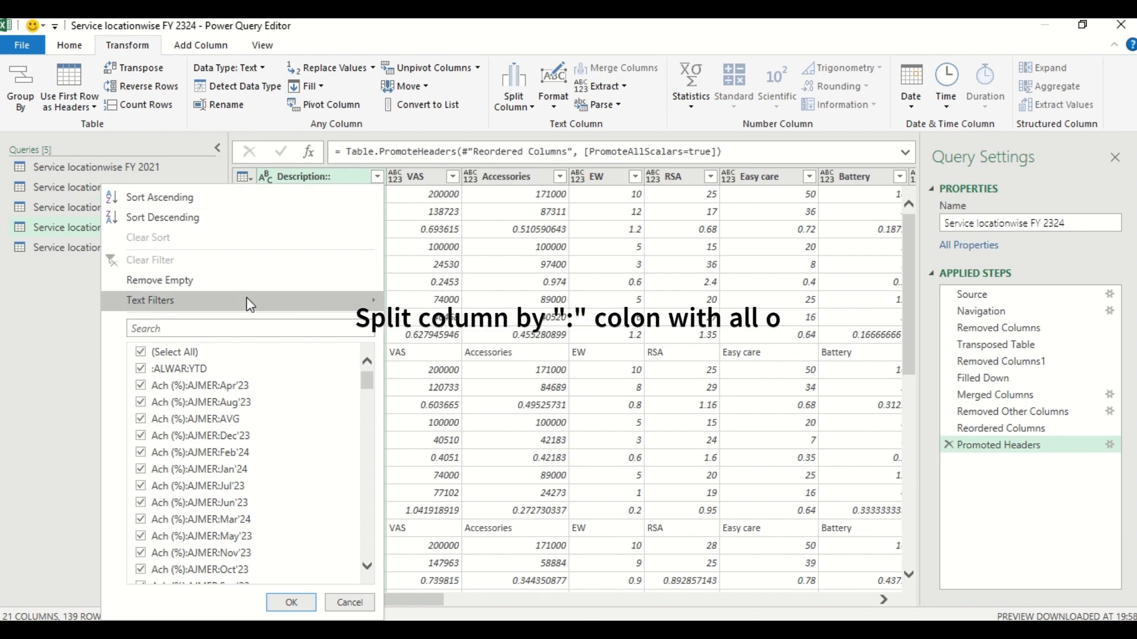
mouse_move(247, 300)
click(491, 452)
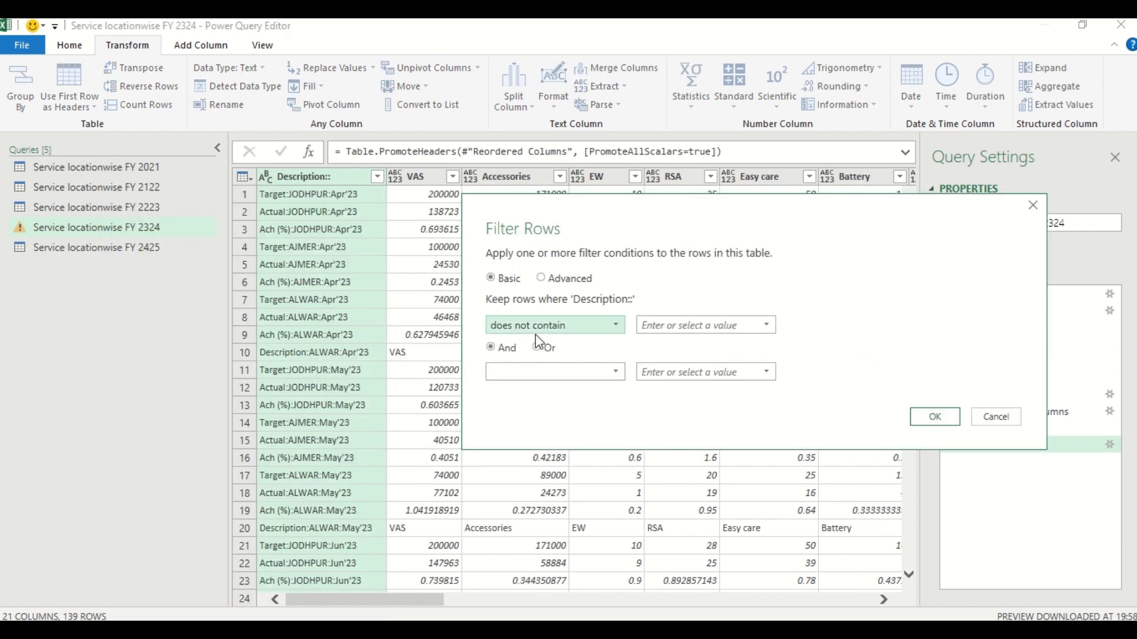
click(766, 325)
scroll(704, 529, down, 3)
scroll(704, 527, up, 2)
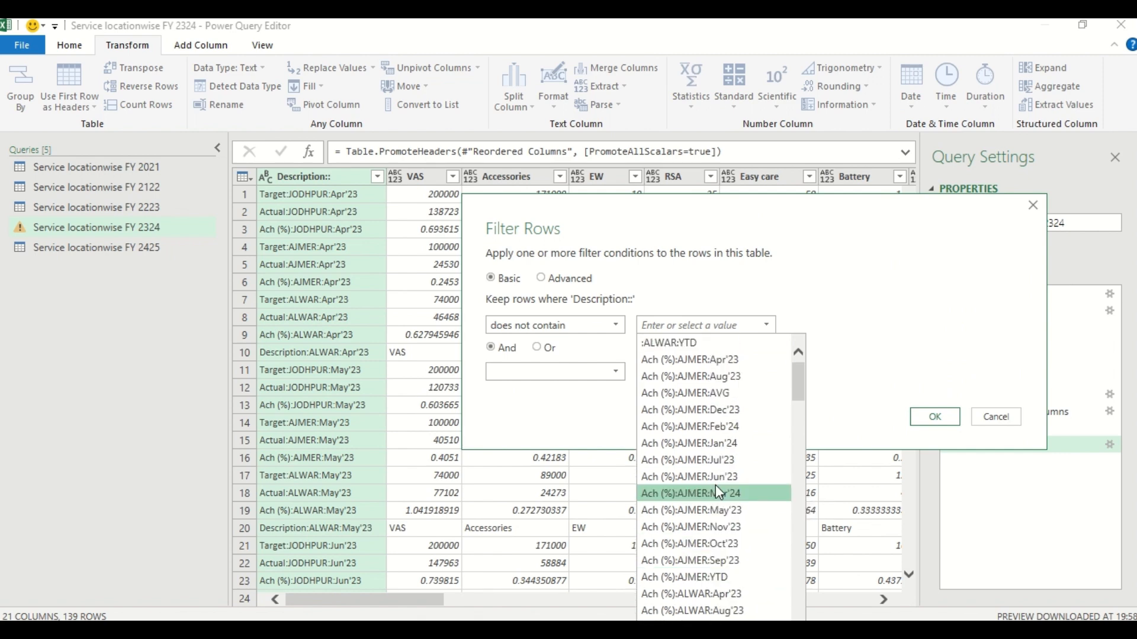
scroll(717, 488, down, 15)
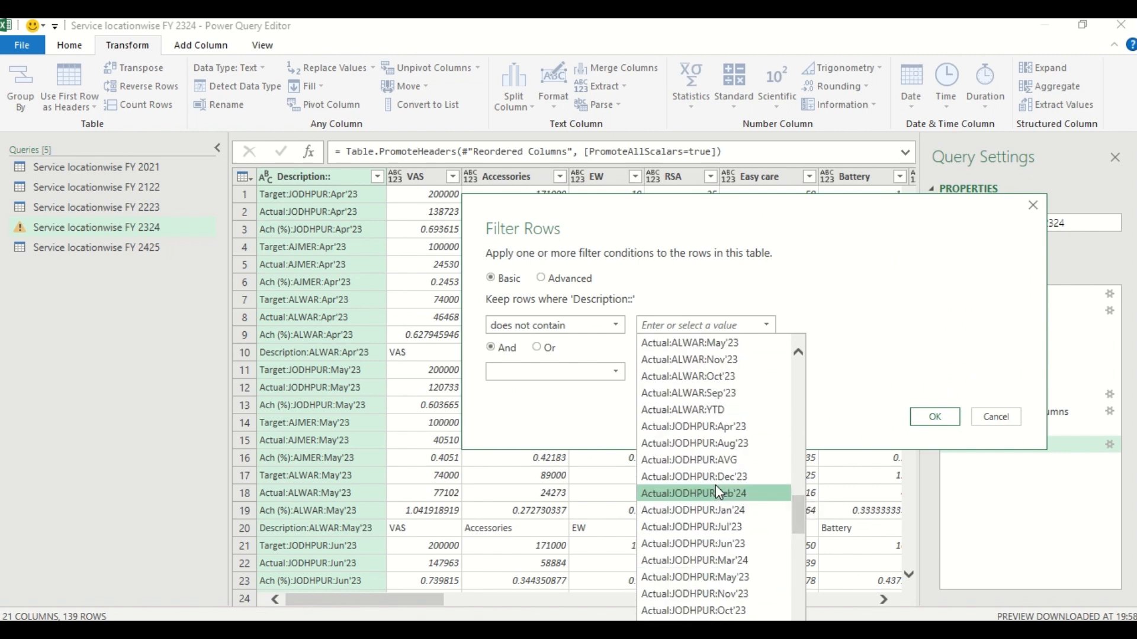
scroll(715, 493, down, 3)
click(703, 512)
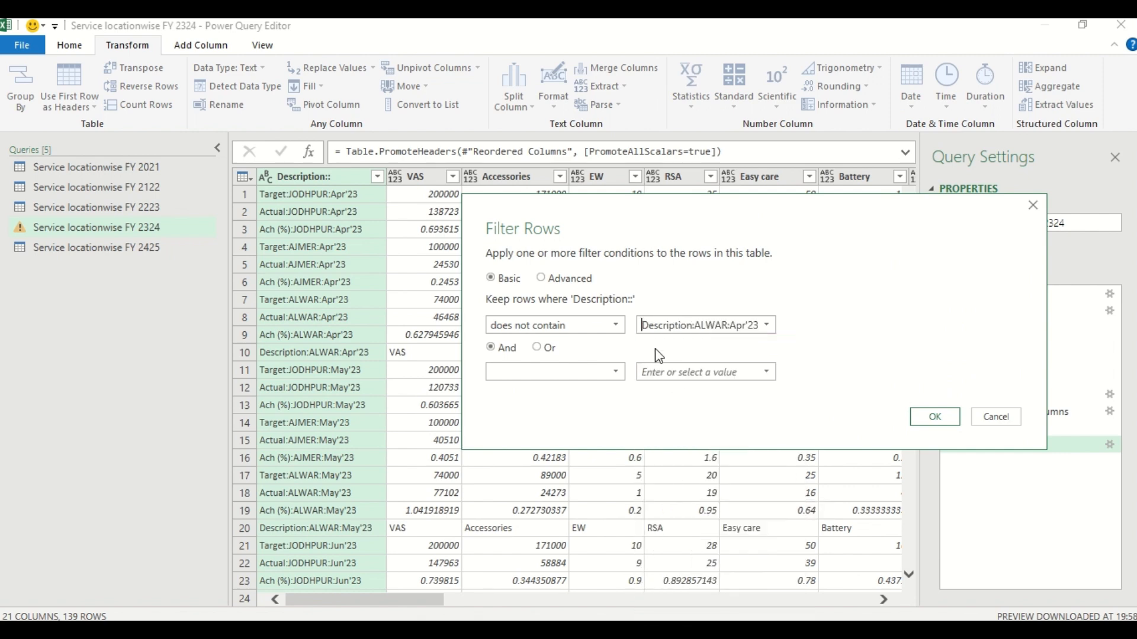
drag(694, 326, 777, 329)
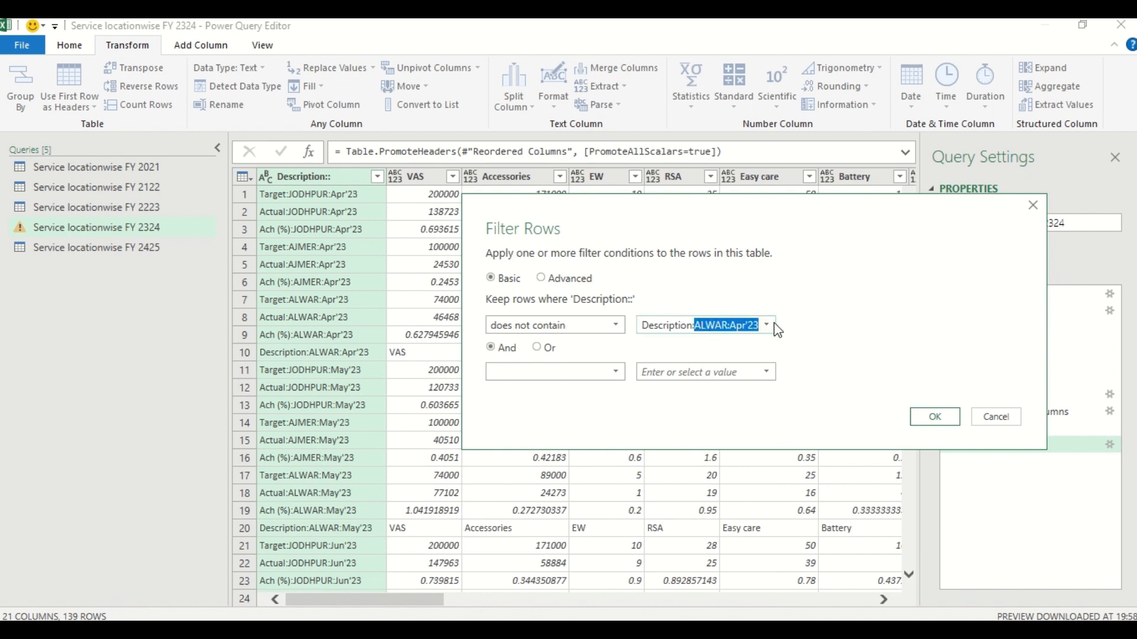
key(BackSpace)
key(BackSpace)
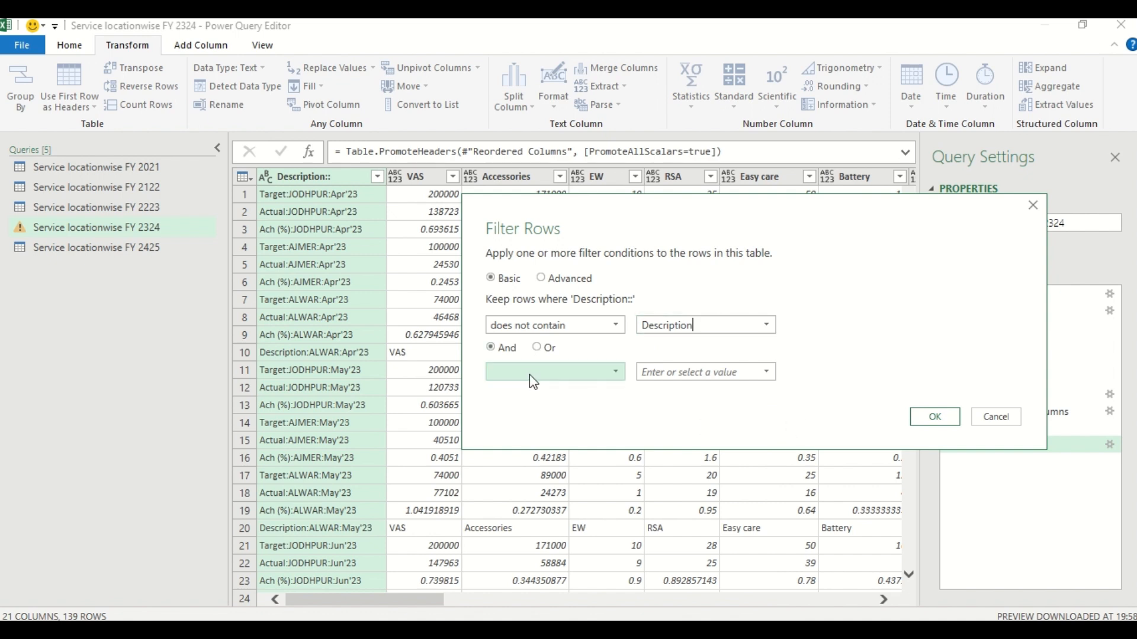
Step: Add an And condition that excludes rows containing Ach (%) and apply the row filter
click(530, 374)
click(542, 524)
click(658, 372)
text(ACH)
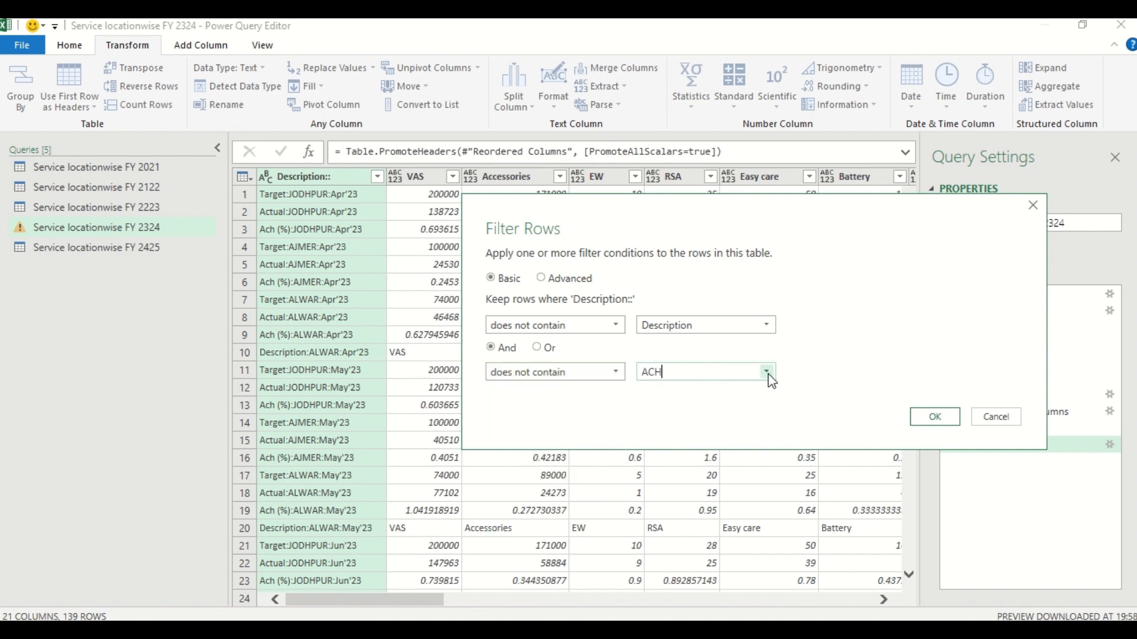
click(766, 371)
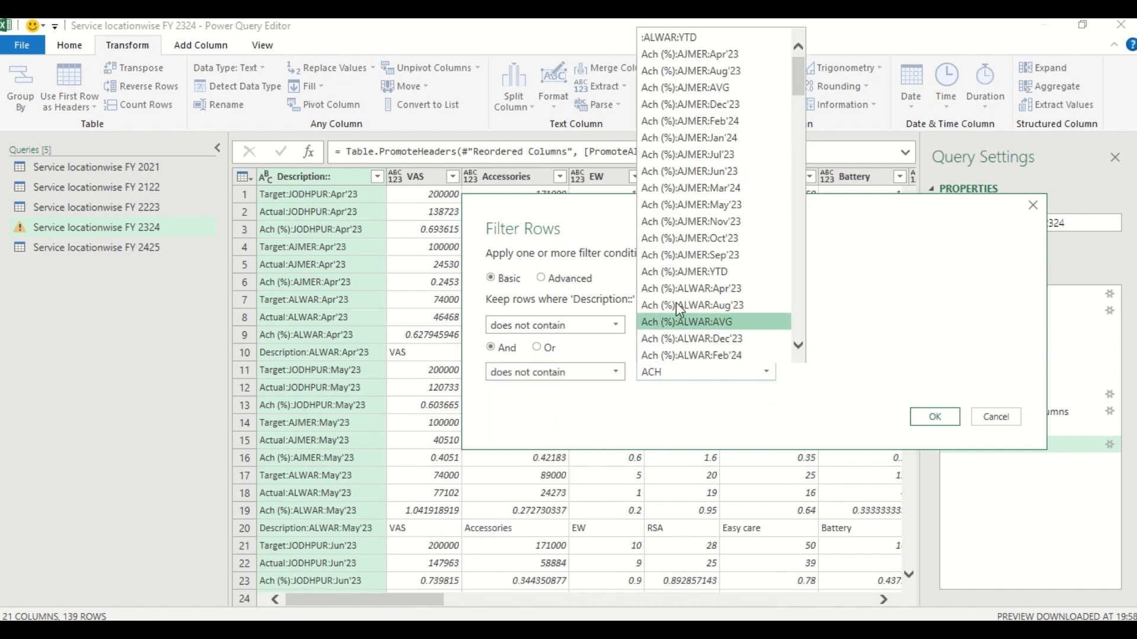
click(675, 104)
drag(676, 374, 759, 386)
key(BackSpace)
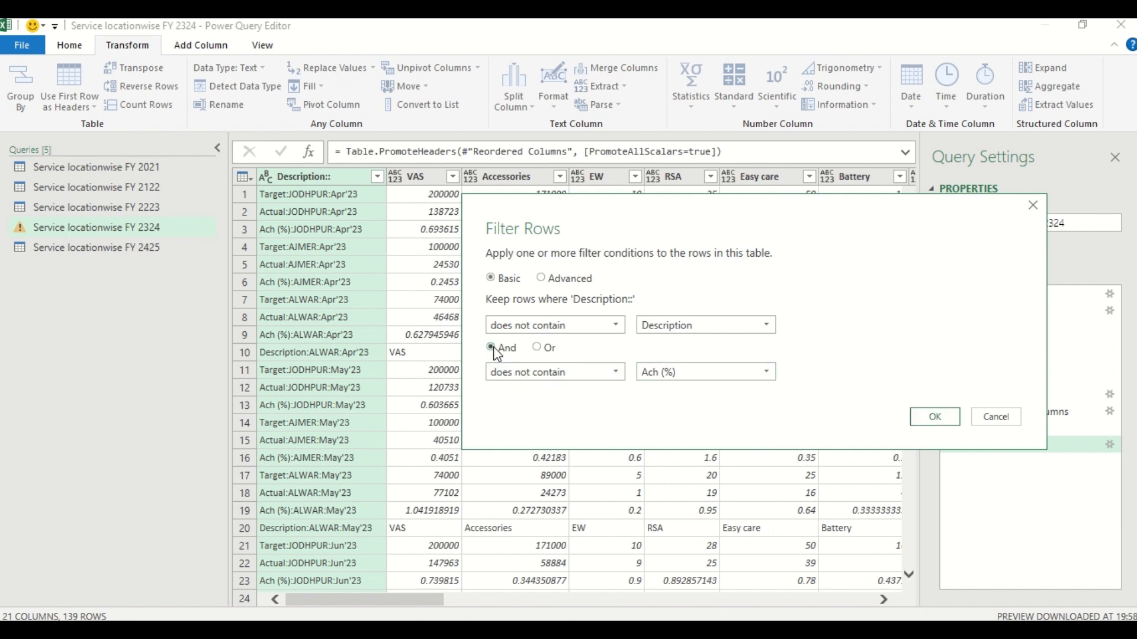
click(933, 417)
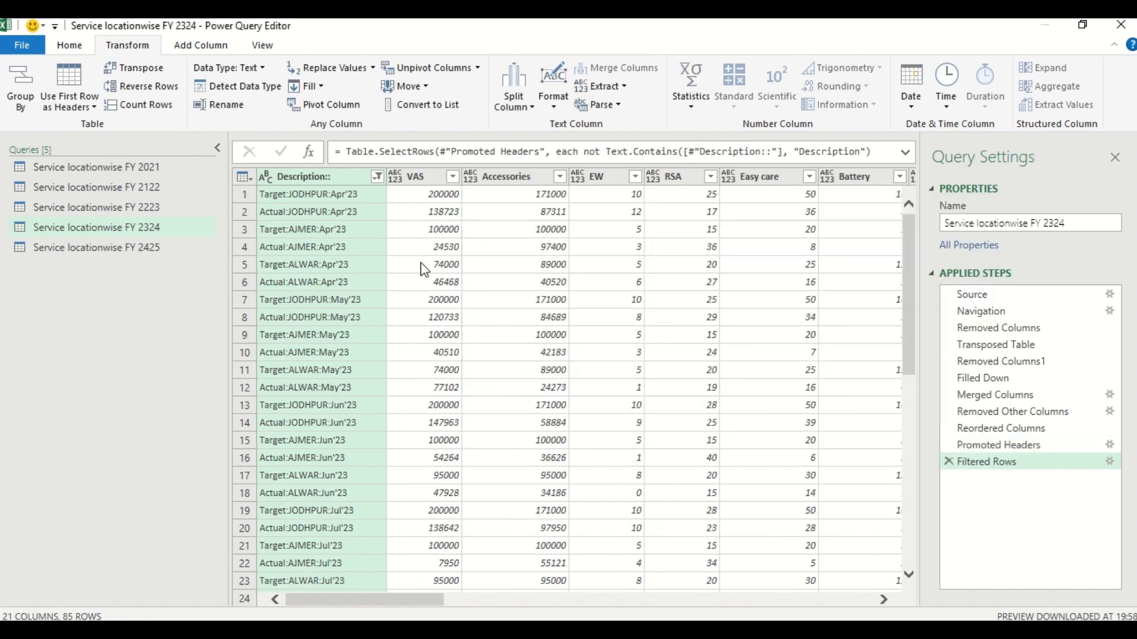
Step: Review the filtered rows, examine the Description and Ach (%) header cells on the Excel source sheet, then return to the Power Query Editor
scroll(348, 371, down, 10)
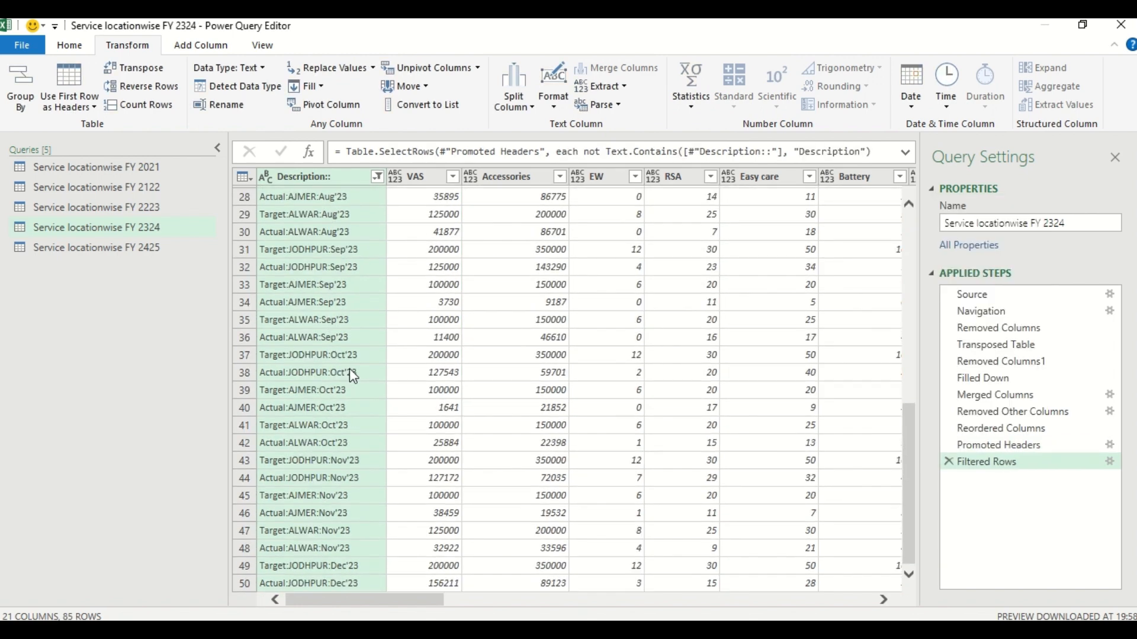
scroll(350, 371, up, 10)
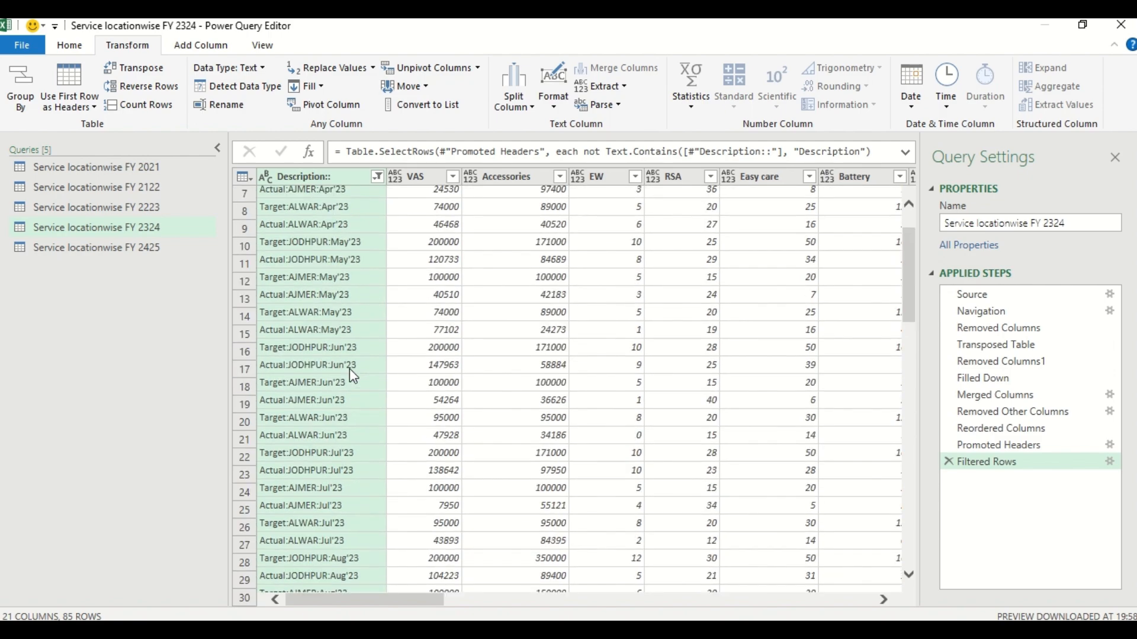
key(alt+Tab)
key(Tab)
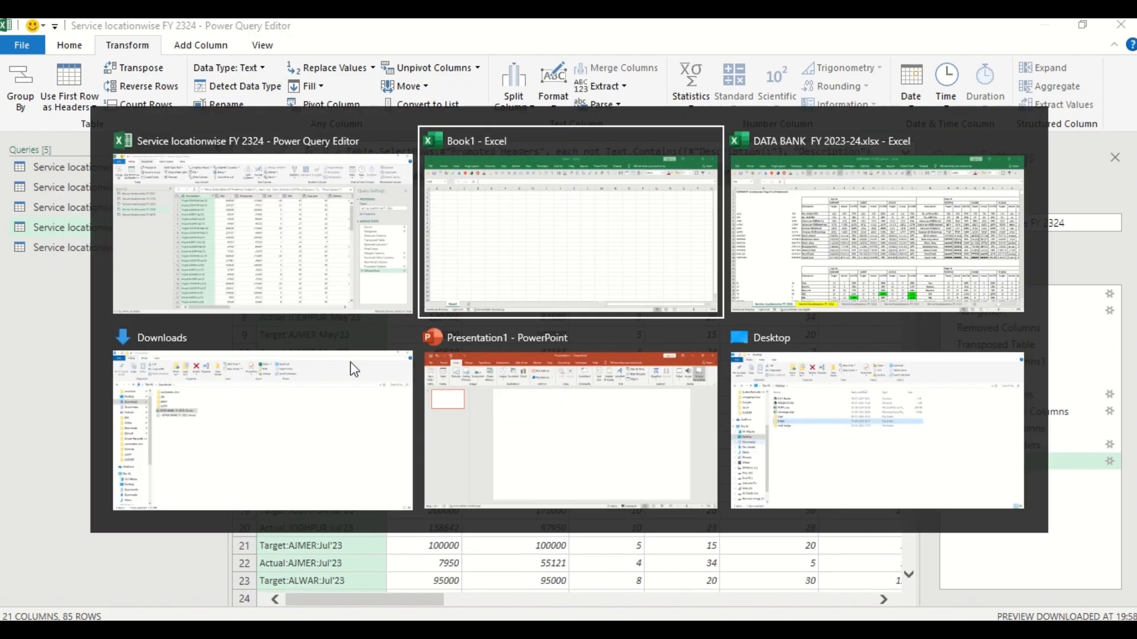
click(334, 216)
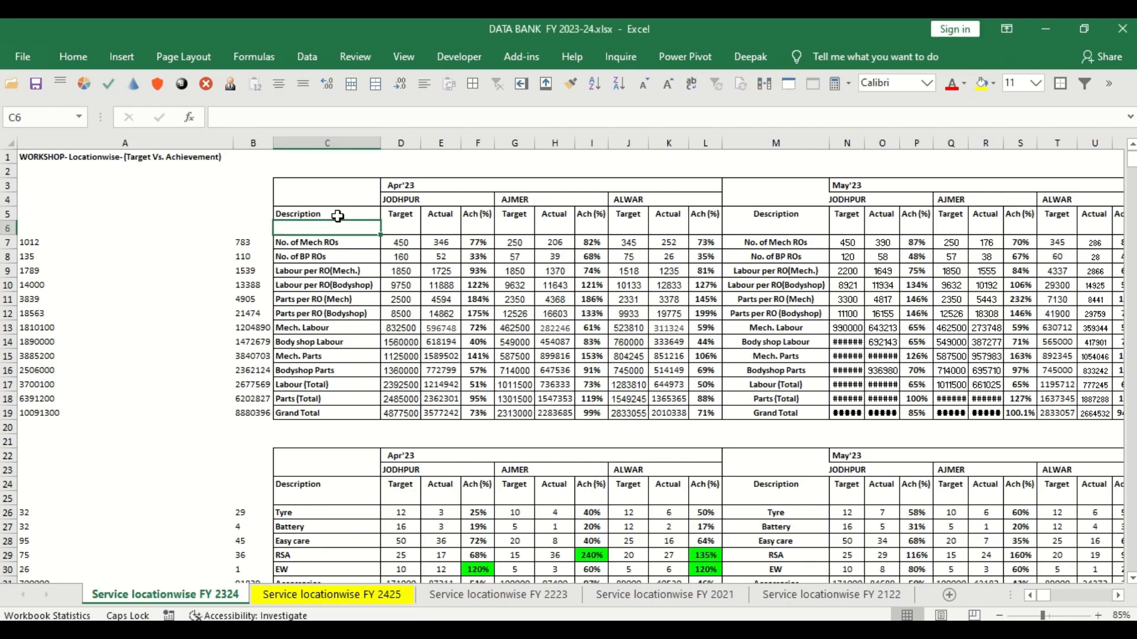
ctrl+click(476, 215)
ctrl+click(601, 214)
ctrl+click(704, 214)
ctrl+click(906, 214)
ctrl+click(1012, 214)
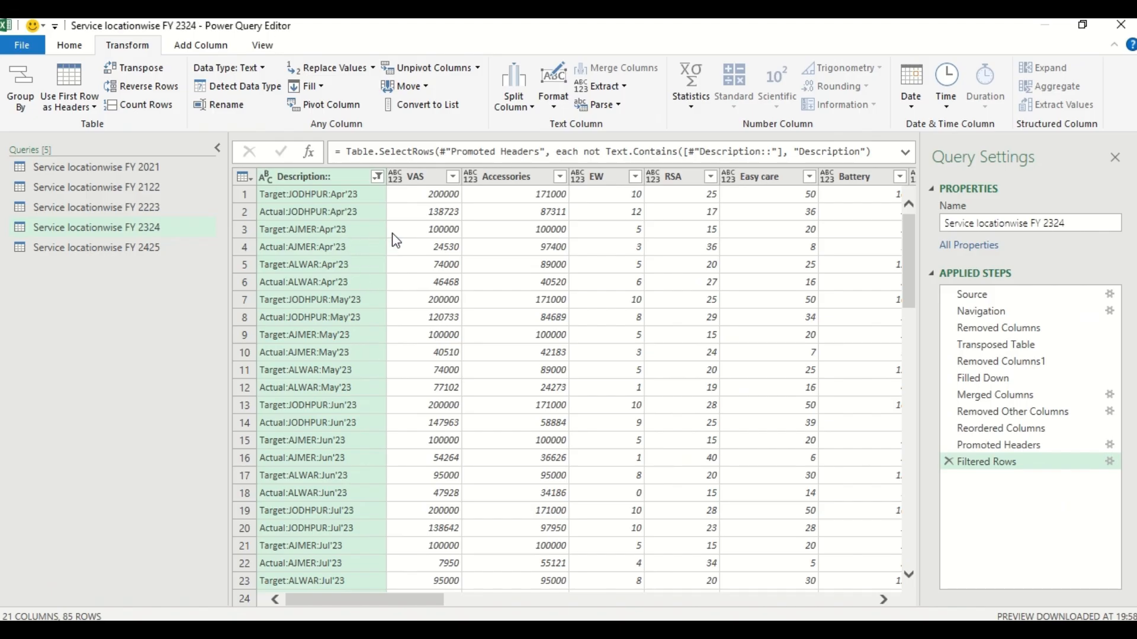
key(alt+Tab)
key(Tab)
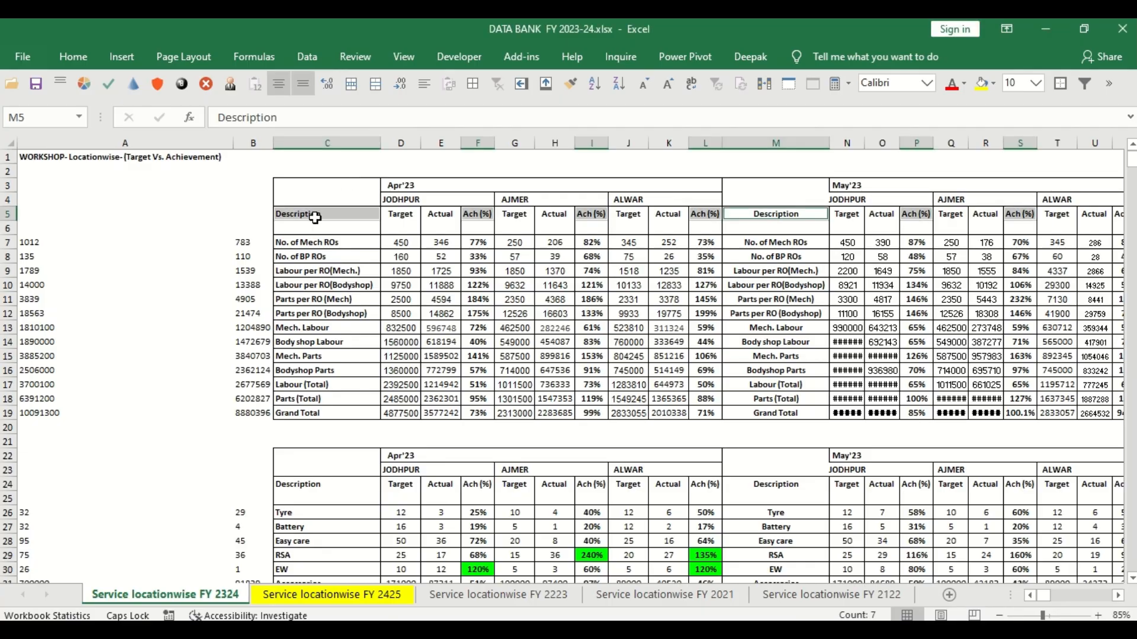
key(alt+Tab)
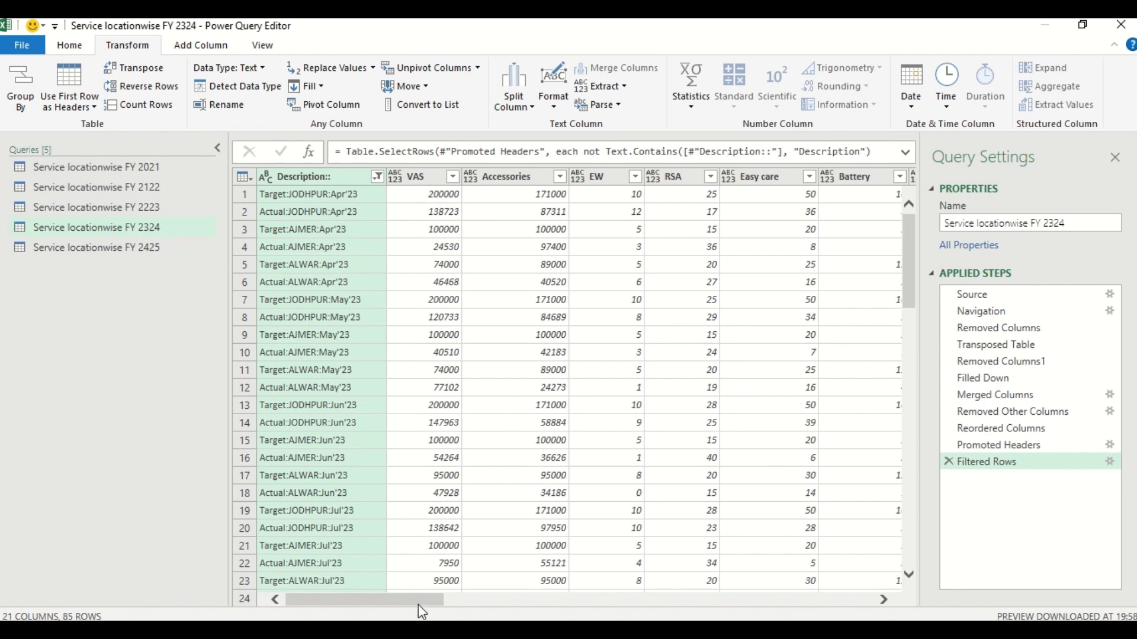
Step: Unpivot all columns other than Description:: into attribute and value columns
drag(414, 602, 463, 601)
right_click(342, 182)
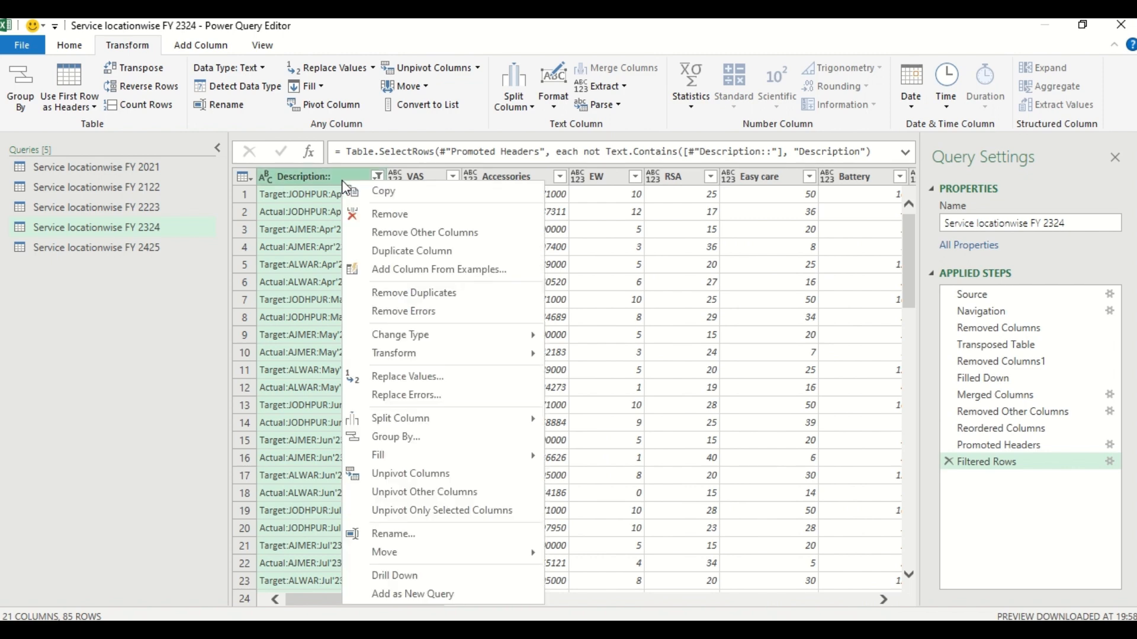
click(438, 494)
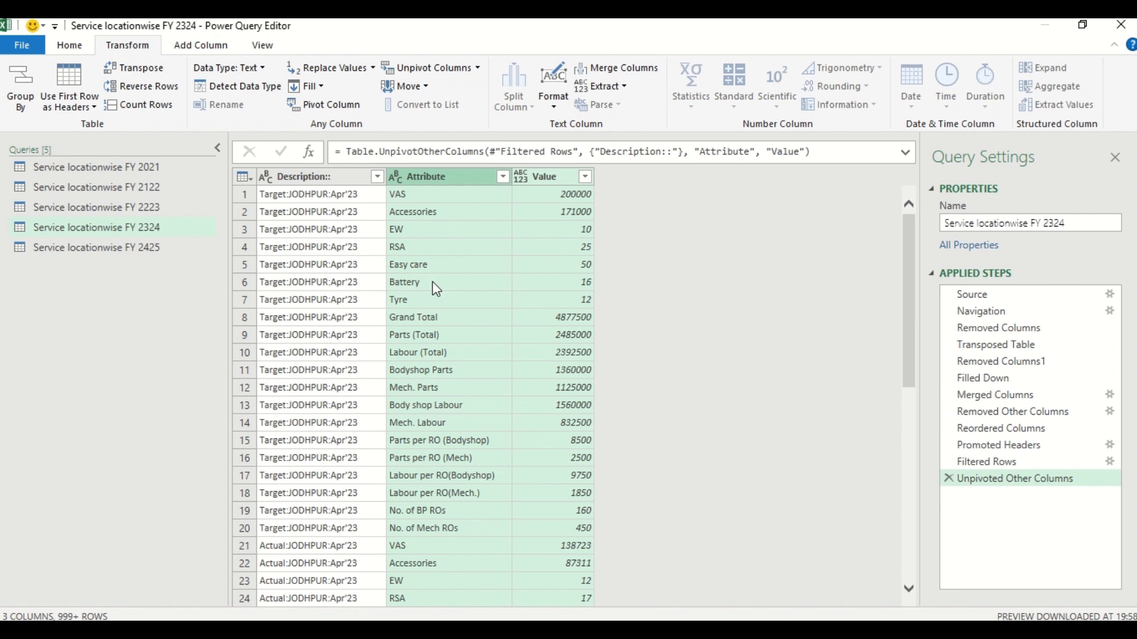
Step: Split the Description:: column by the colon delimiter at each occurrence and check the resulting columns
right_click(341, 180)
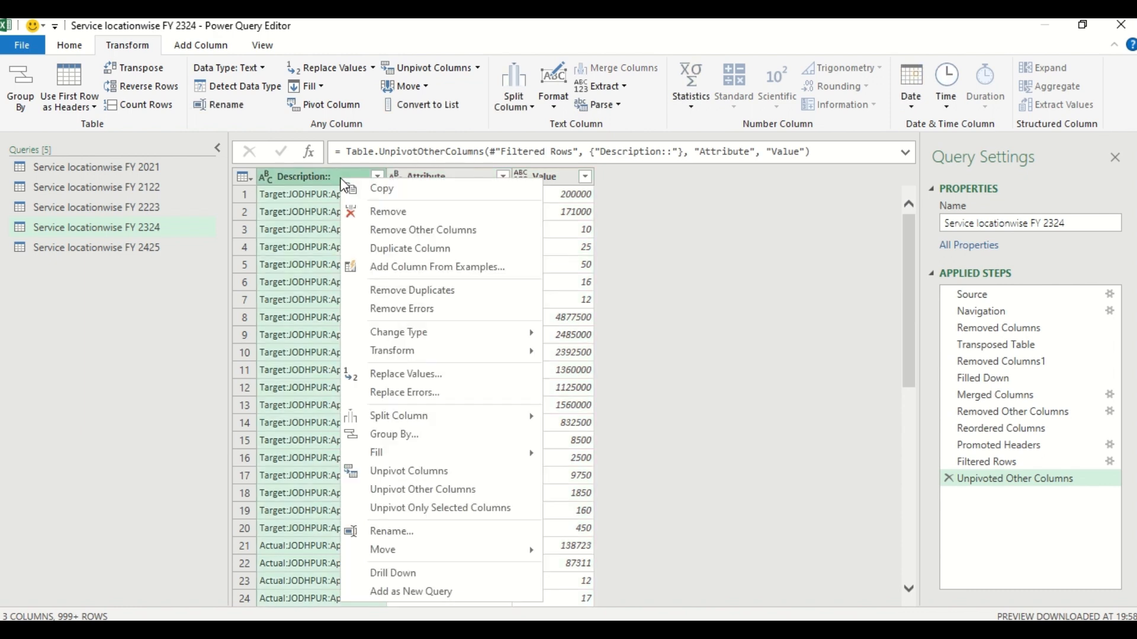
mouse_move(418, 422)
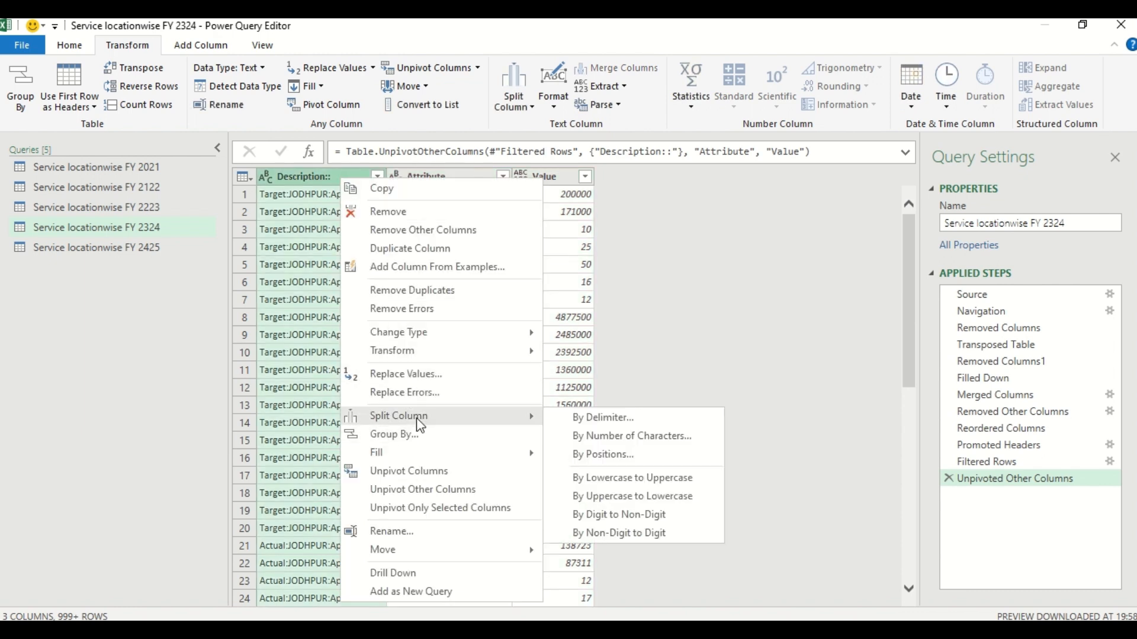
click(613, 423)
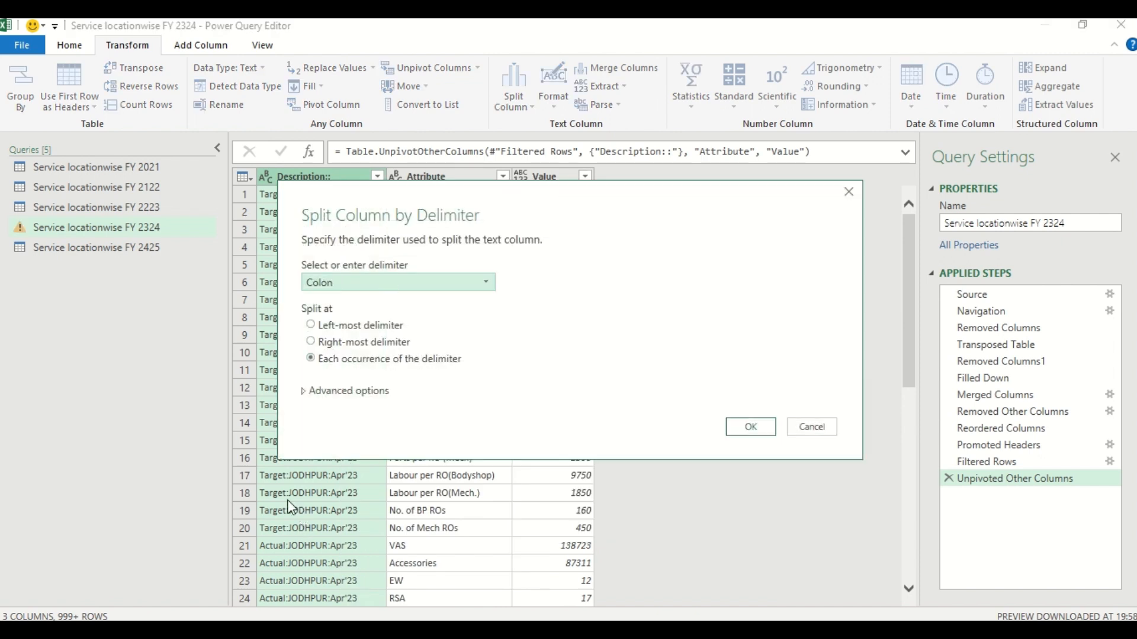
click(765, 427)
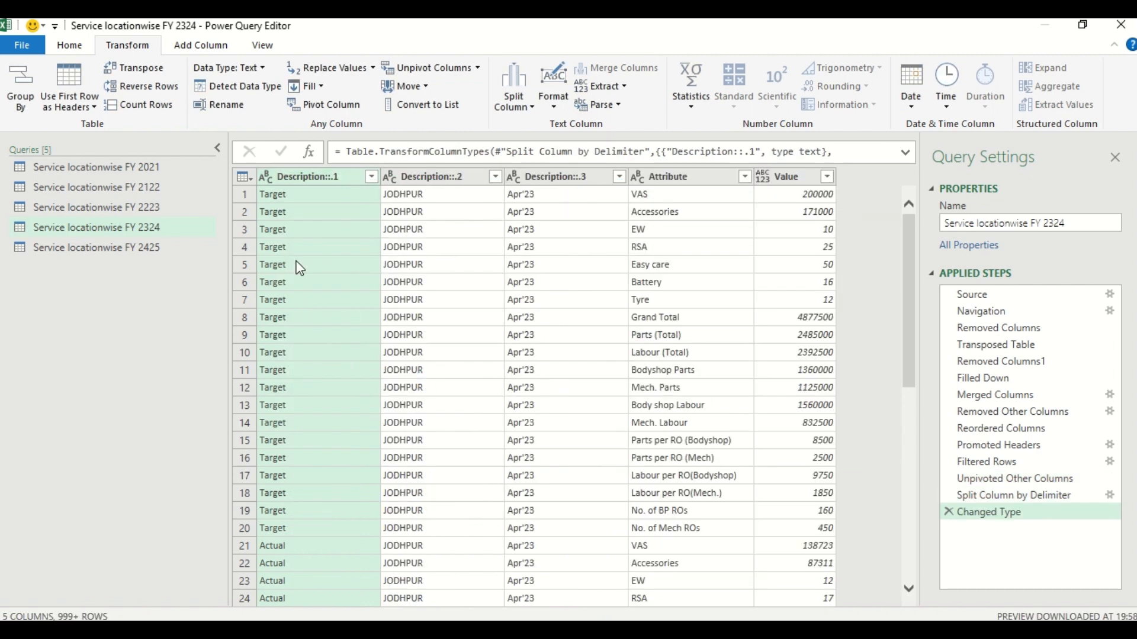
scroll(371, 414, down, 9)
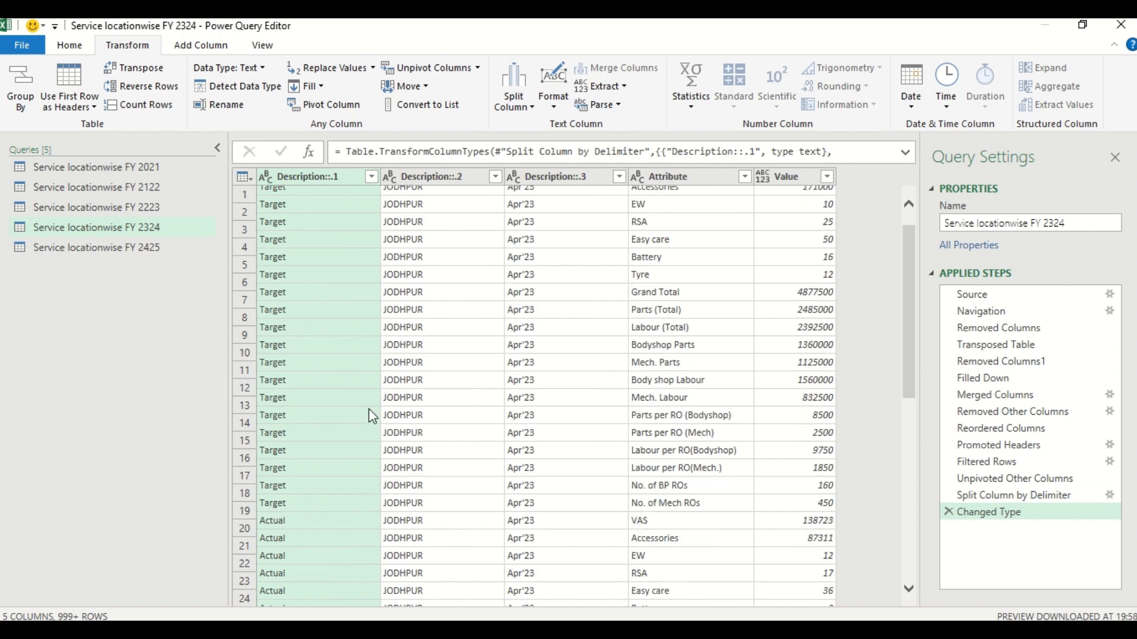
scroll(371, 408, up, 9)
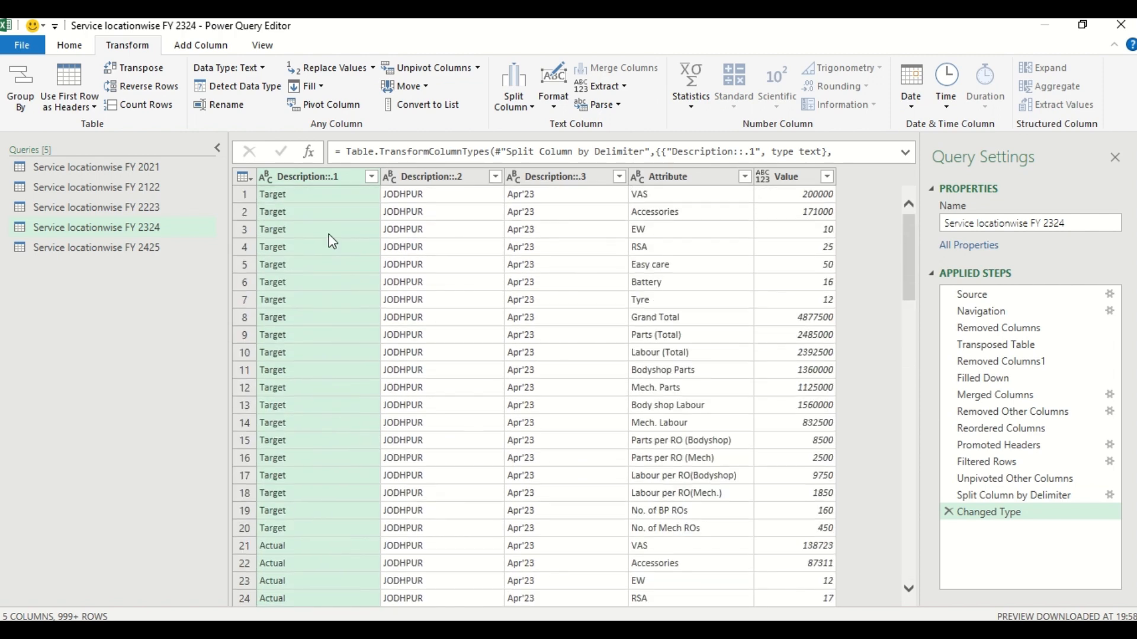
Step: Rename the Description::.1 column as Data point
double_click(324, 179)
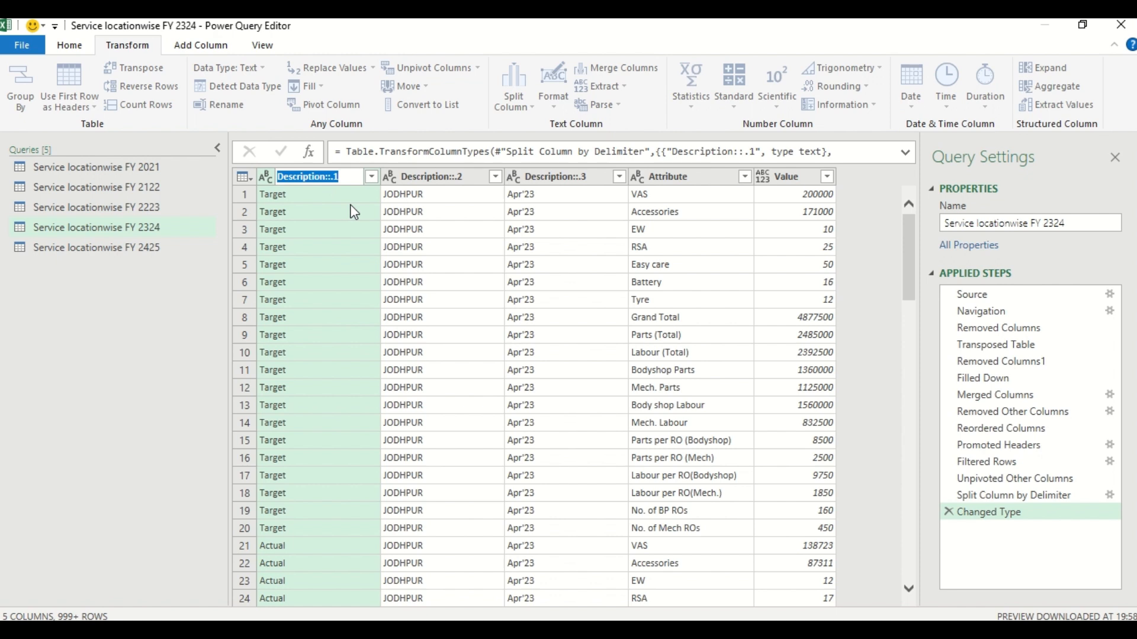
text(Dat)
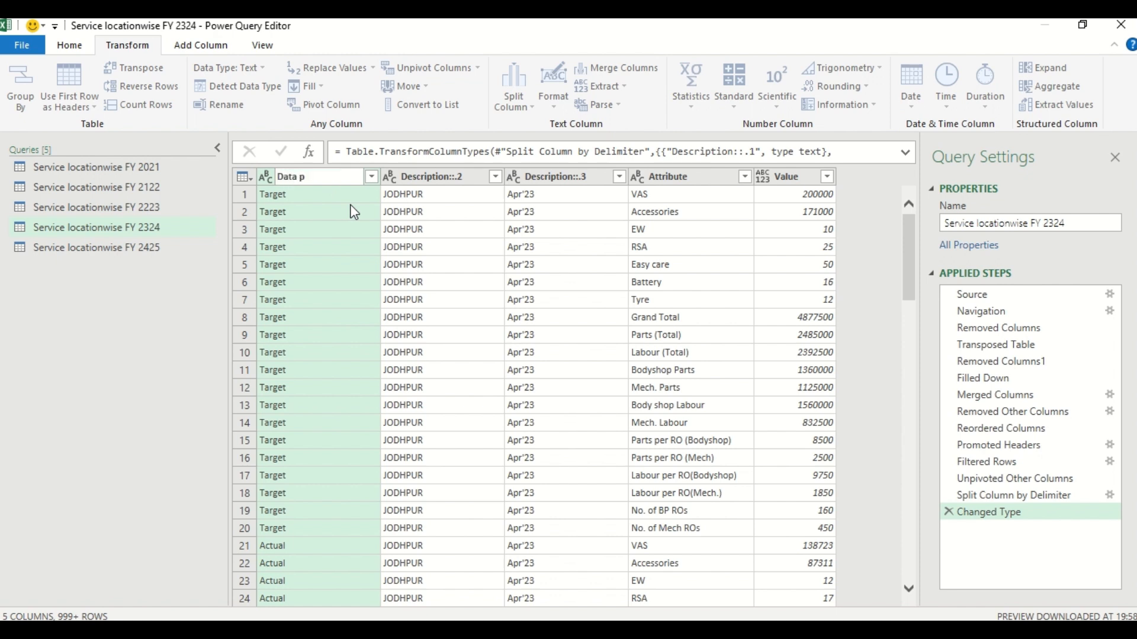
text(a point)
key(Return)
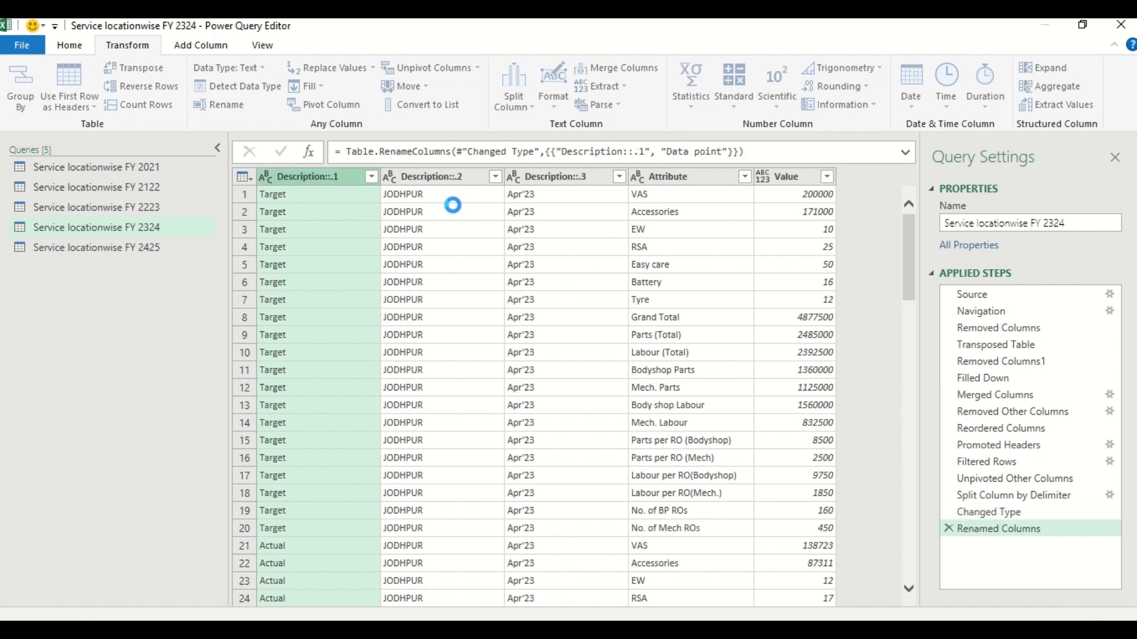
Step: Rename the Description::.2 column as Location and the Description::.3 column as Month
click(425, 190)
double_click(424, 184)
text(Location)
key(Return)
double_click(497, 178)
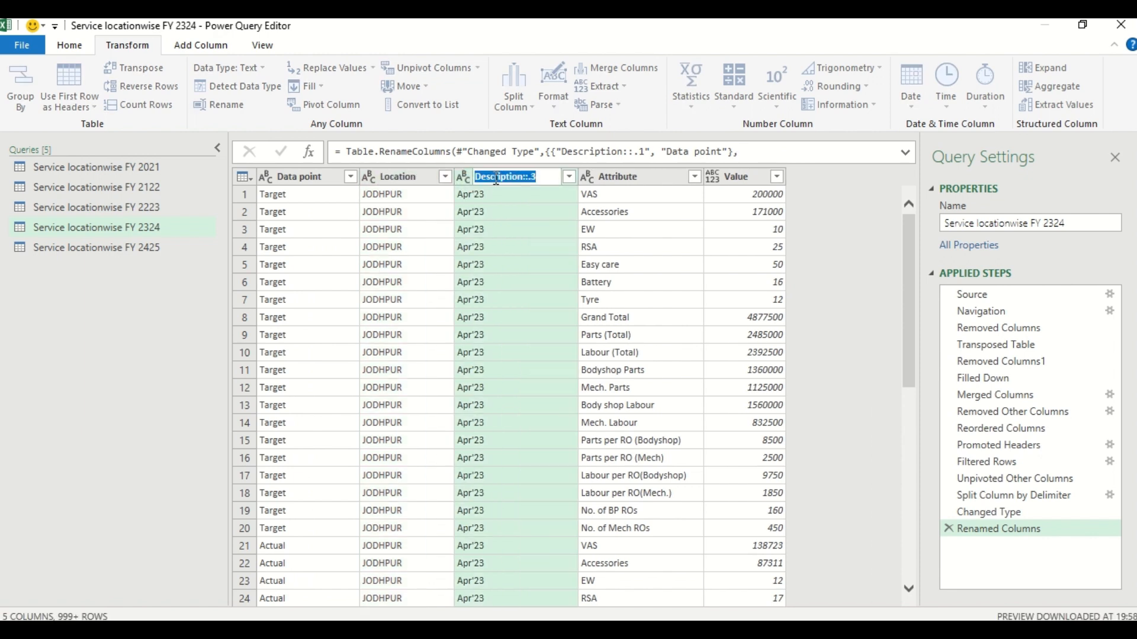
text(Month)
key(Return)
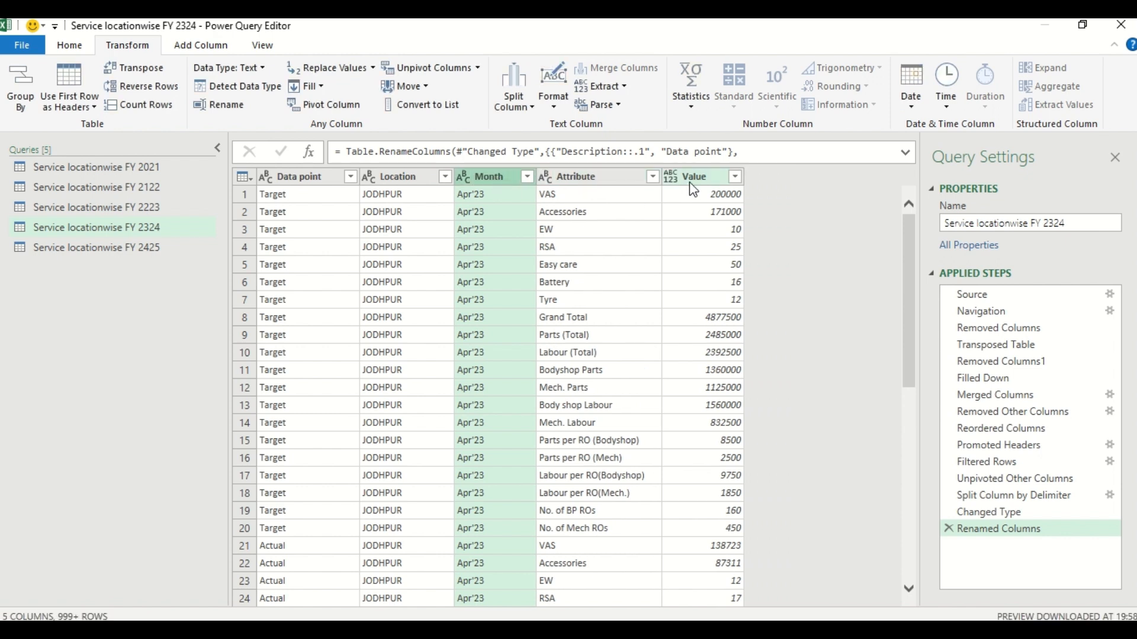
Step: Review the reshaped rows and inspect the distinct values in the Data point, Location, Month, Attribute and Value columns without filtering
scroll(474, 457, down, 15)
scroll(464, 463, down, 10)
scroll(464, 464, up, 20)
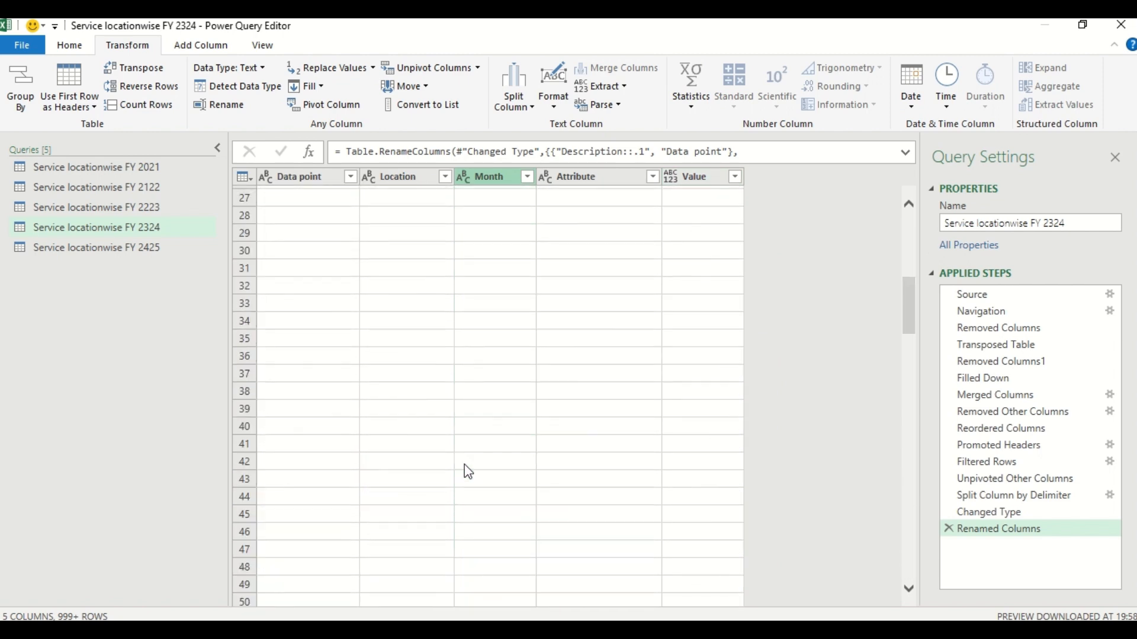
scroll(467, 472, up, 9)
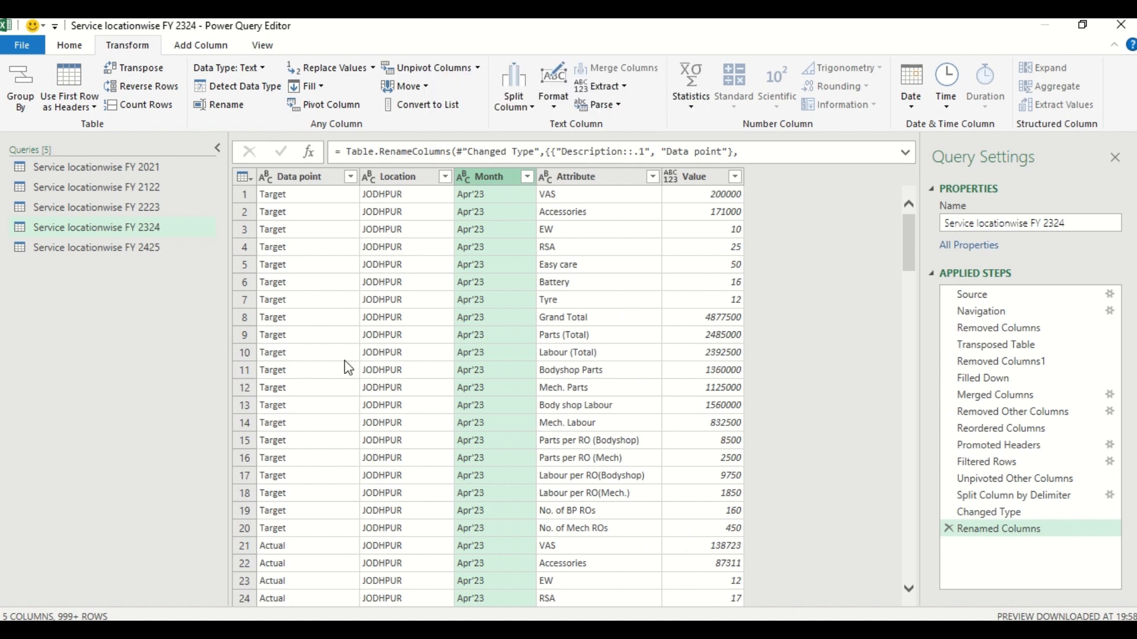
click(351, 177)
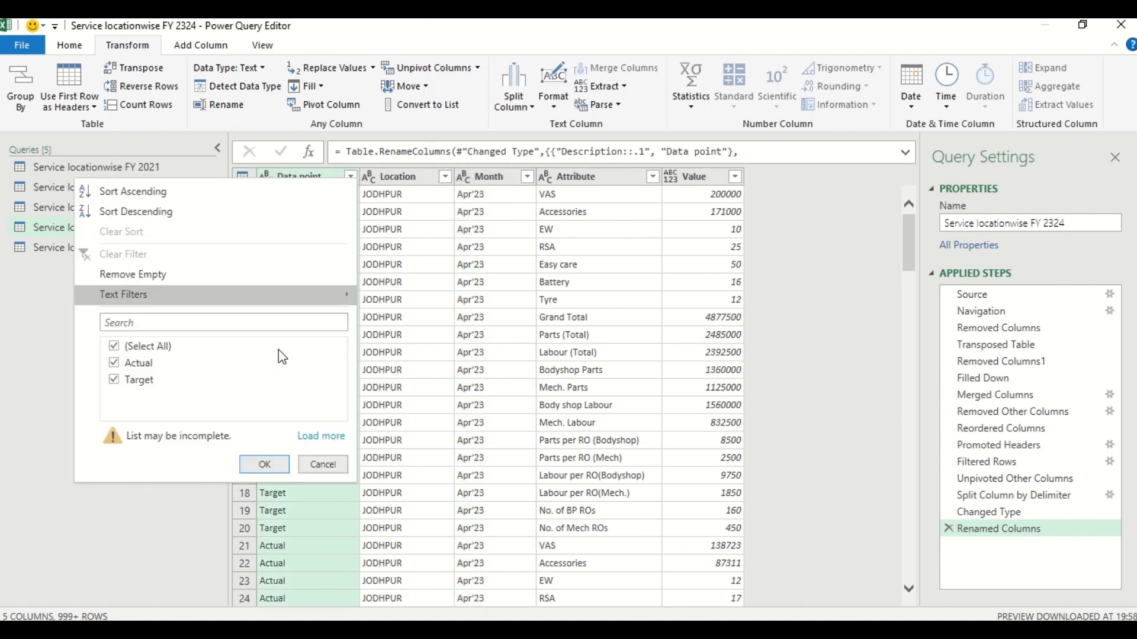
click(324, 465)
click(444, 178)
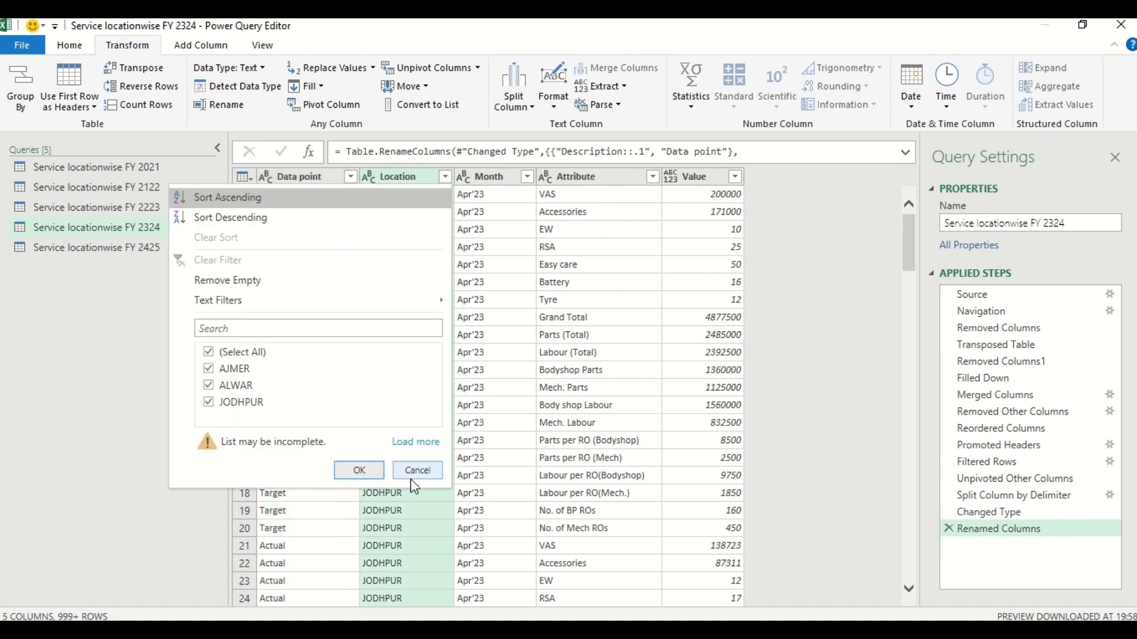
click(417, 470)
click(526, 177)
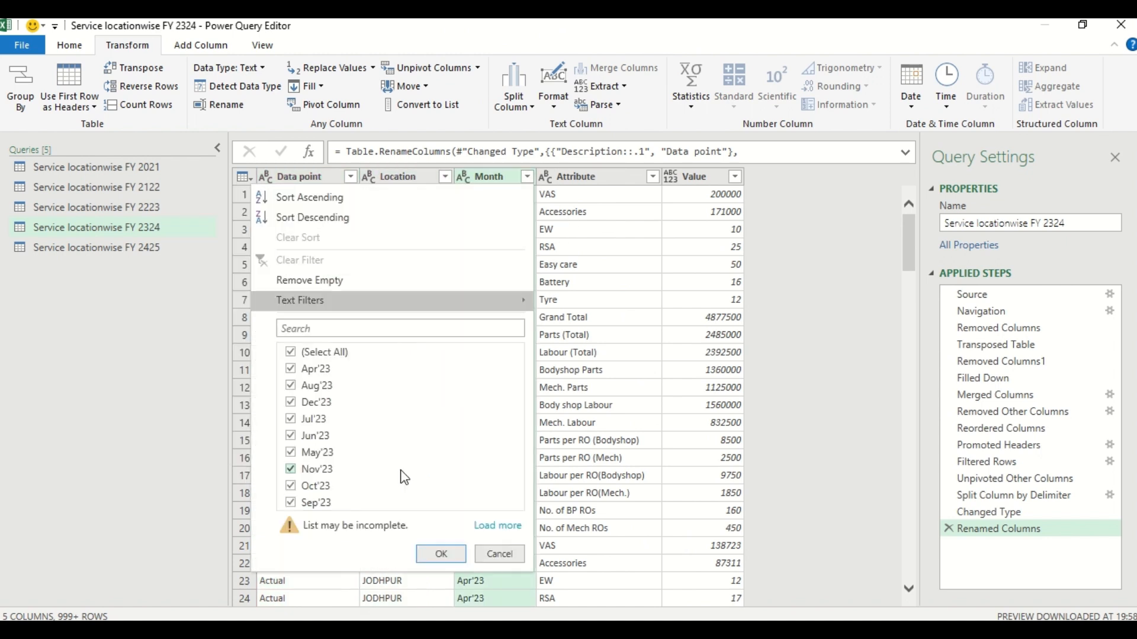
click(510, 554)
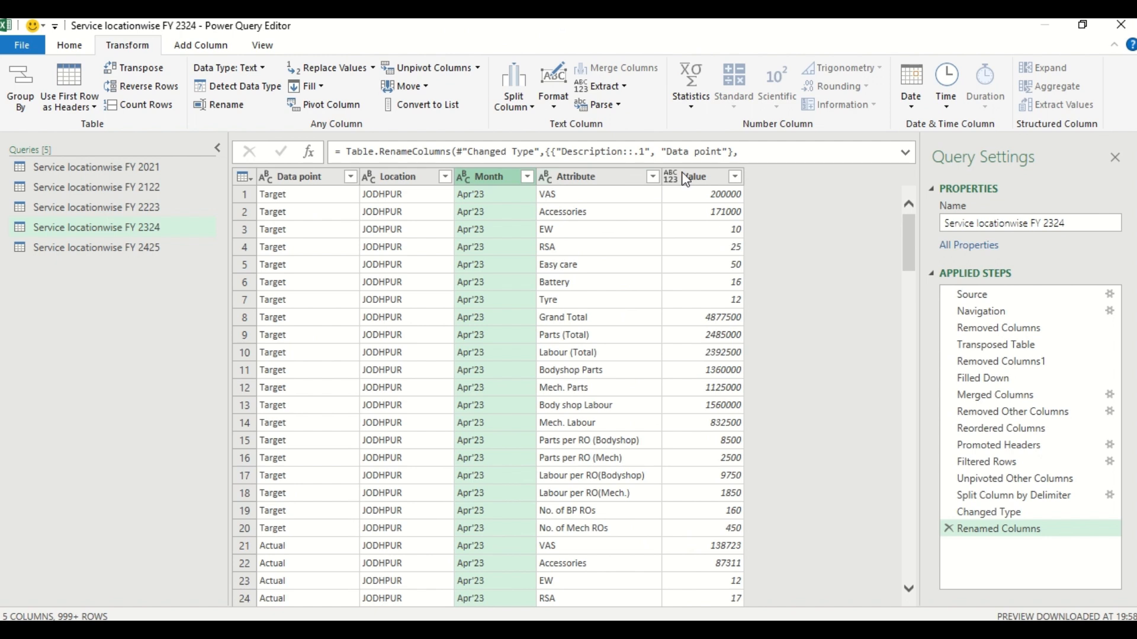
click(652, 176)
scroll(502, 420, down, 3)
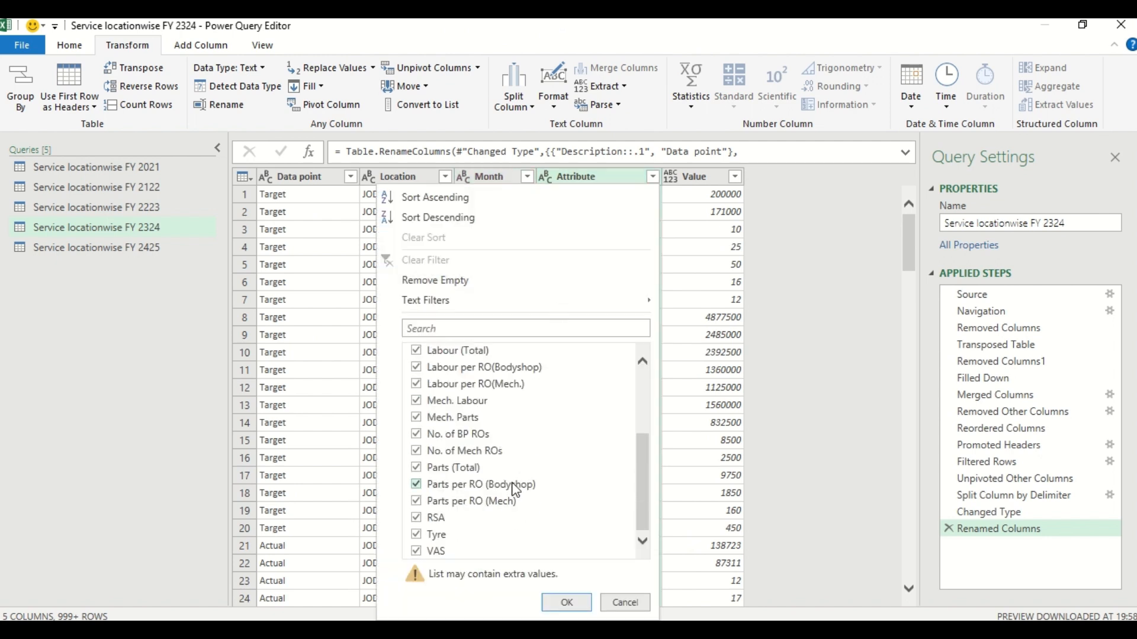
click(661, 517)
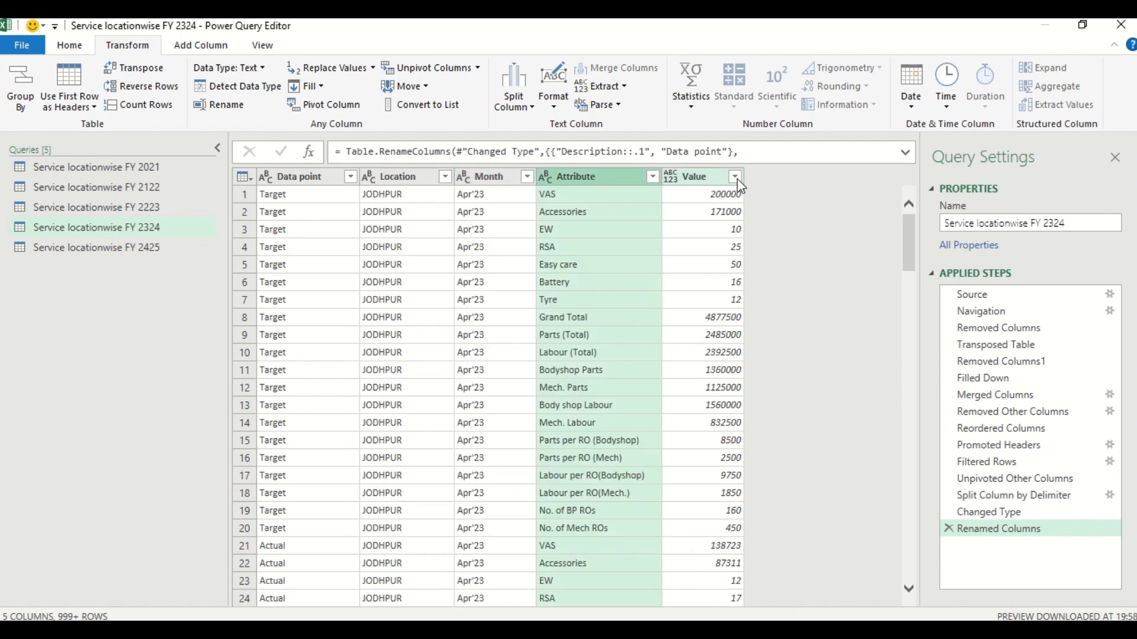
click(735, 177)
click(705, 603)
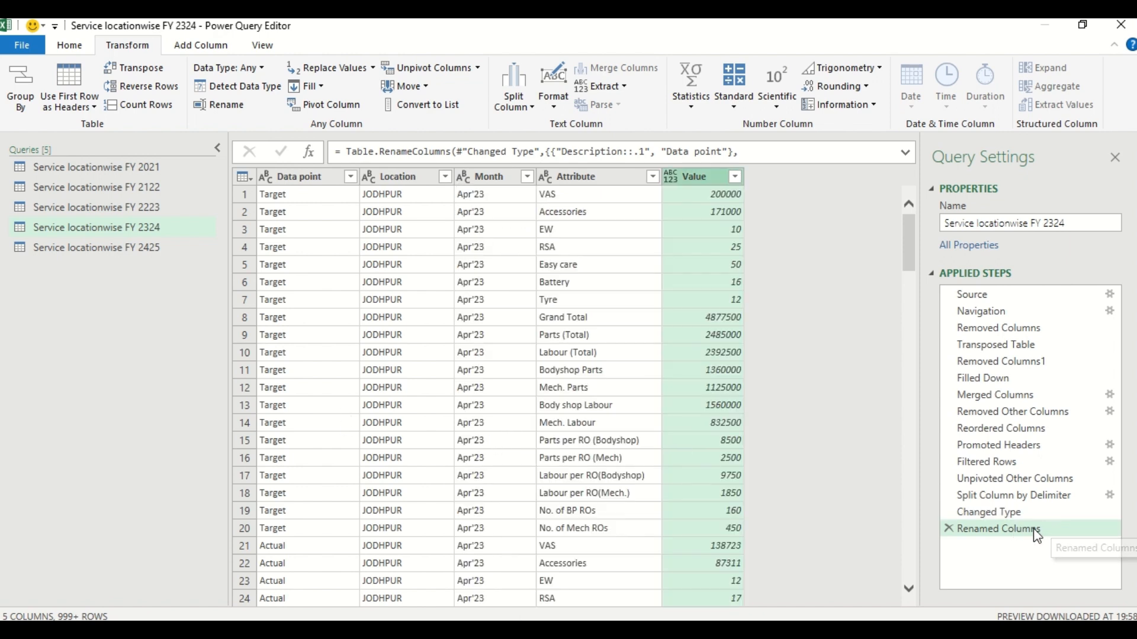
Step: Delete the Changed Type step from the Service locationwise FY 2324 query and confirm the deletion
click(947, 512)
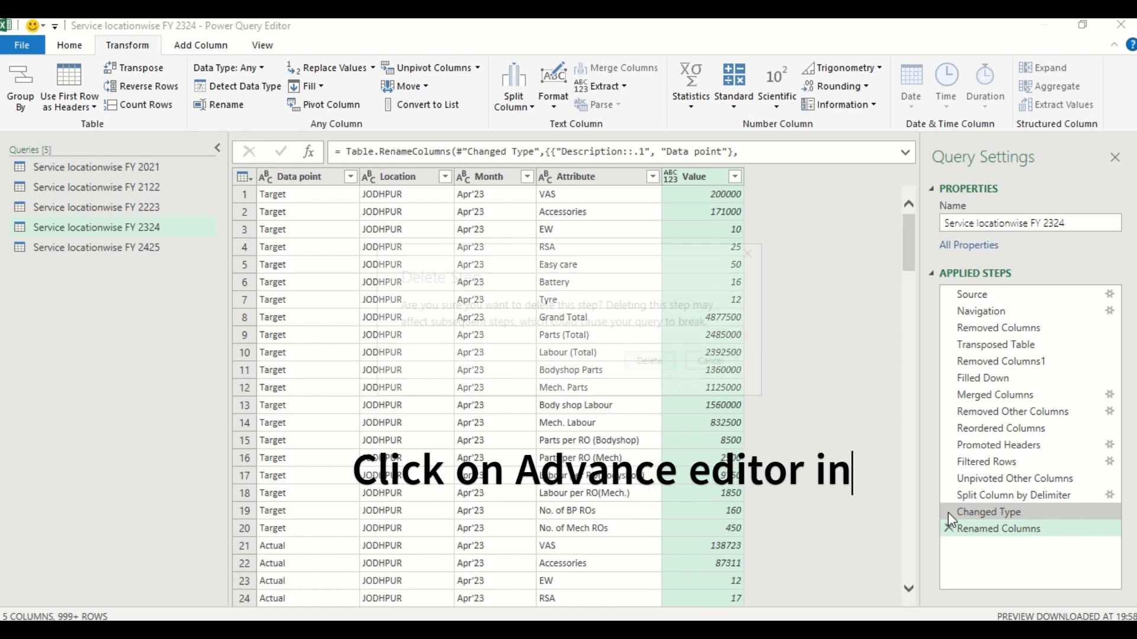
click(649, 362)
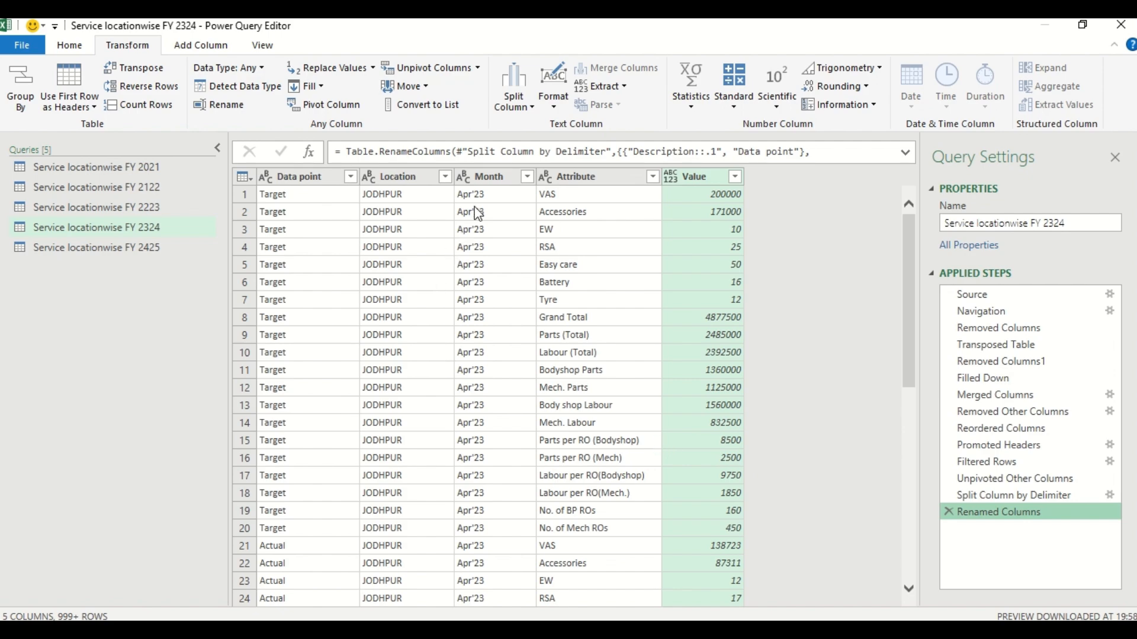
Step: Compare the FY 2324 and FY 2425 source sheets in Excel, then return to the Power Query Editor and look over the other yearly queries
key(alt+Tab)
key(alt+Tab)
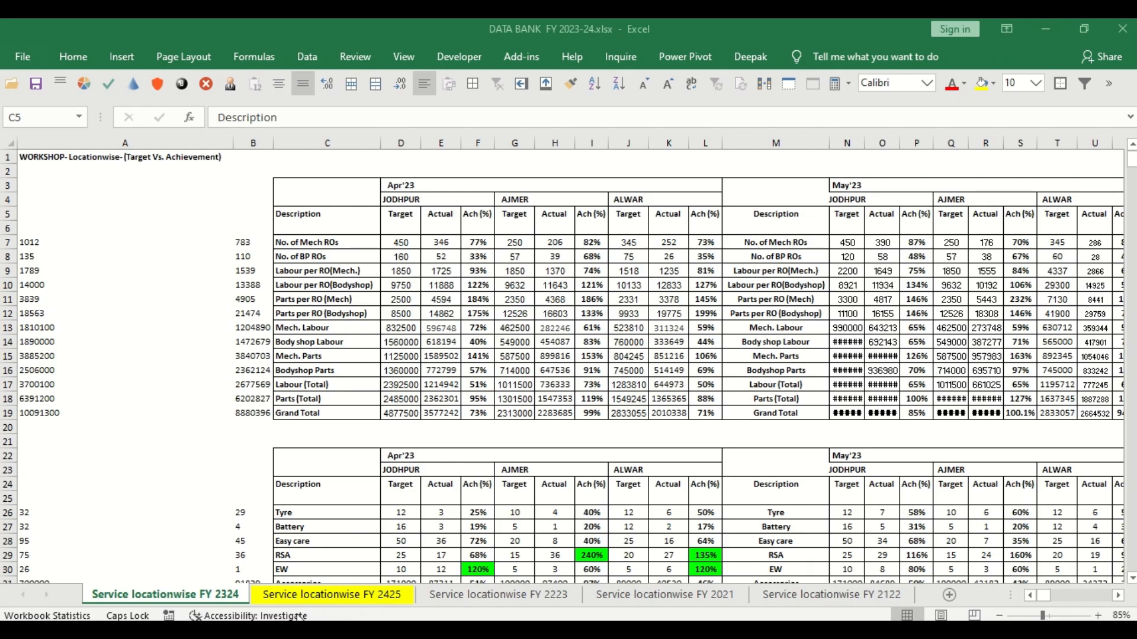
click(424, 217)
click(341, 595)
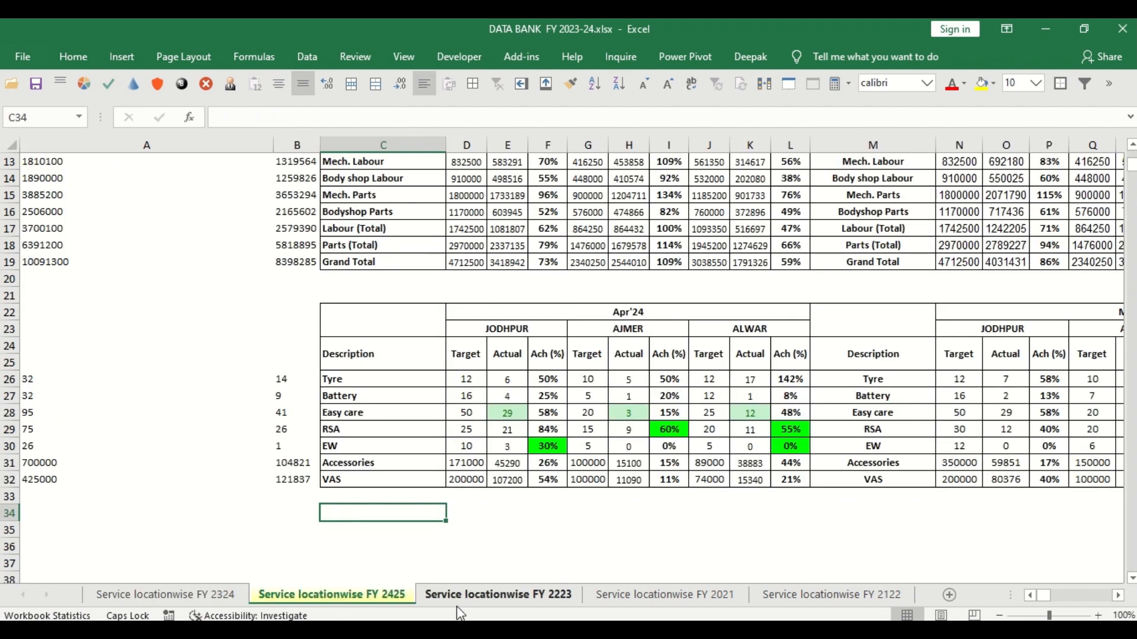
click(165, 594)
key(alt+Tab)
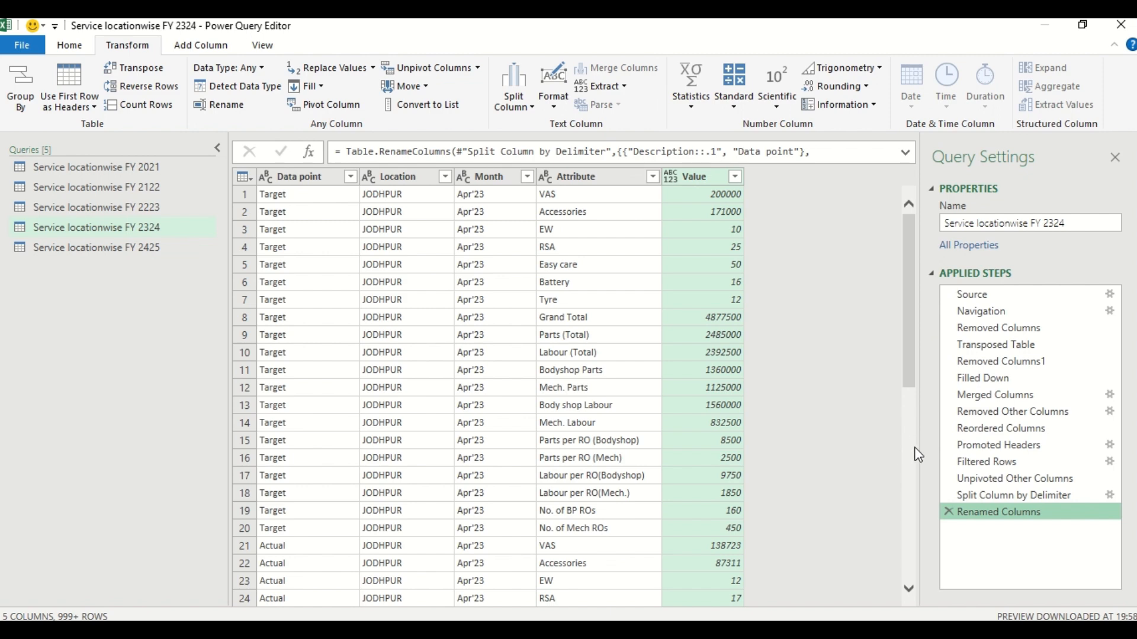
click(126, 168)
click(126, 187)
click(126, 206)
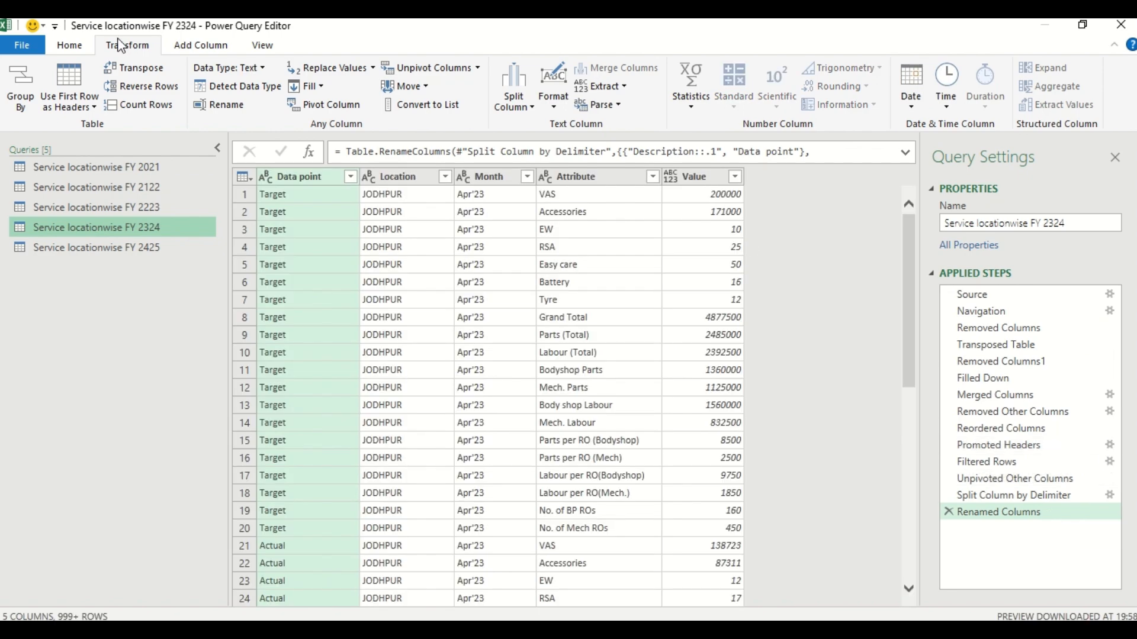
Step: Open the FY 2324 query's code in the Advanced Editor and insert a line break before the Removed Columns line
click(72, 46)
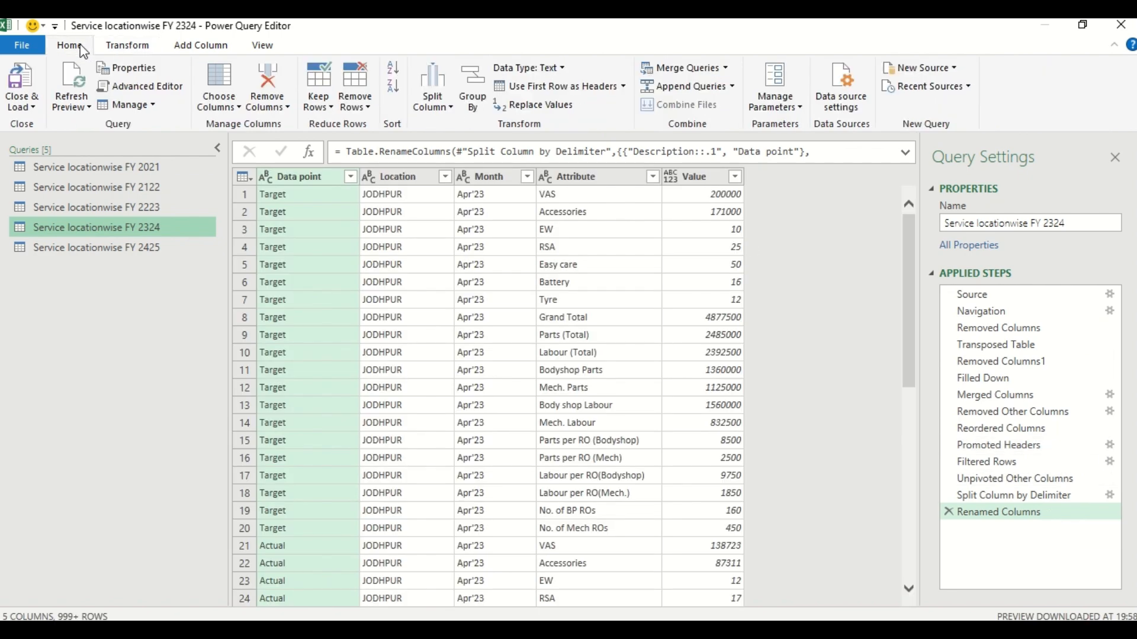
click(142, 86)
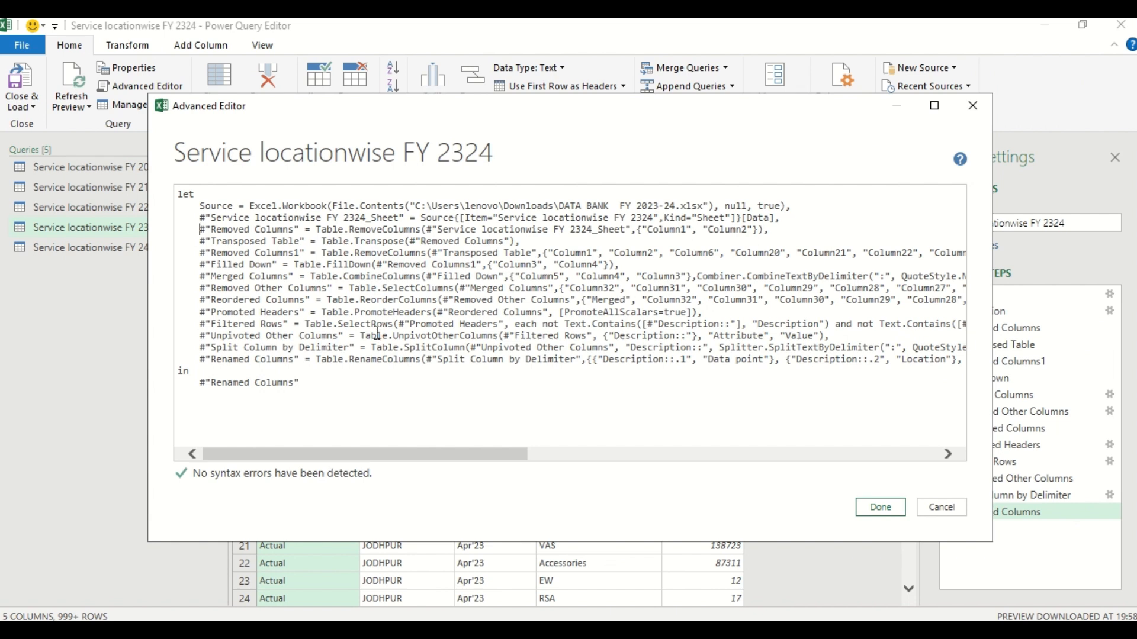
key(Return)
Step: Highlight the Source line in the query code, check the workbook's file name in Excel, and return to the Advanced Editor
key(Up)
key(Up)
key(Up)
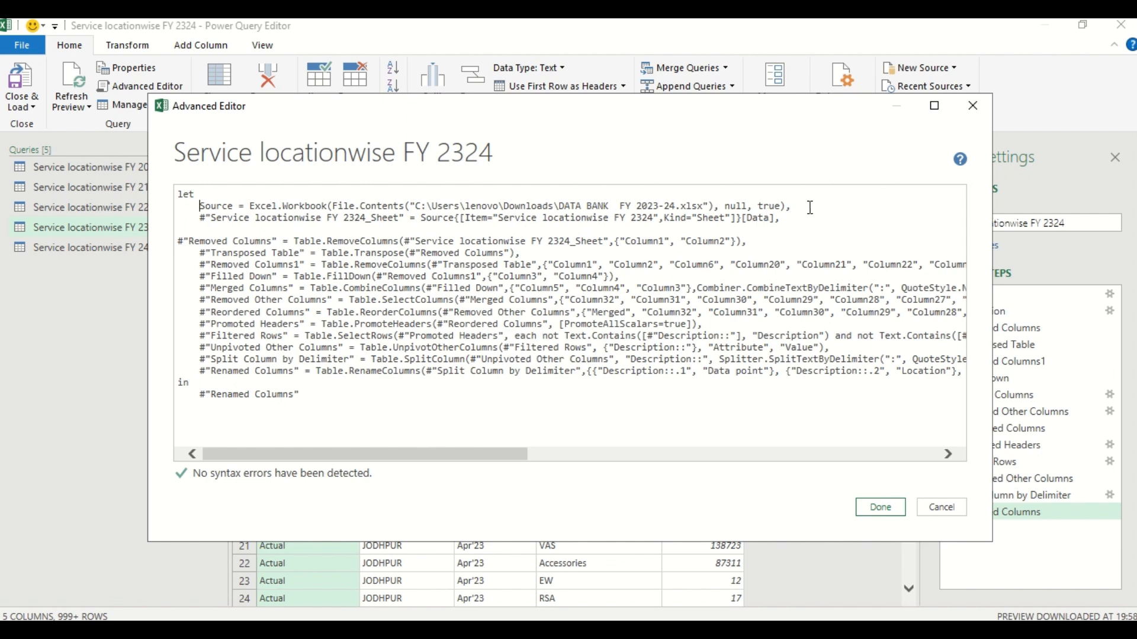
key(shift+Down)
key(alt+Tab)
key(alt+Tab)
key(Tab)
key(Tab)
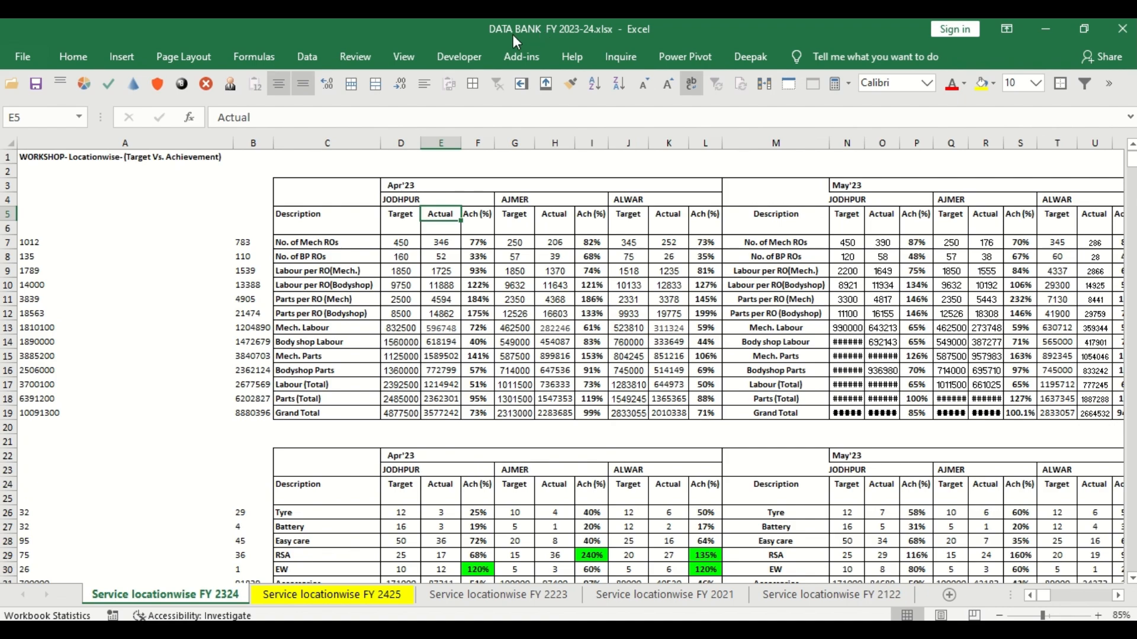
key(alt+Tab)
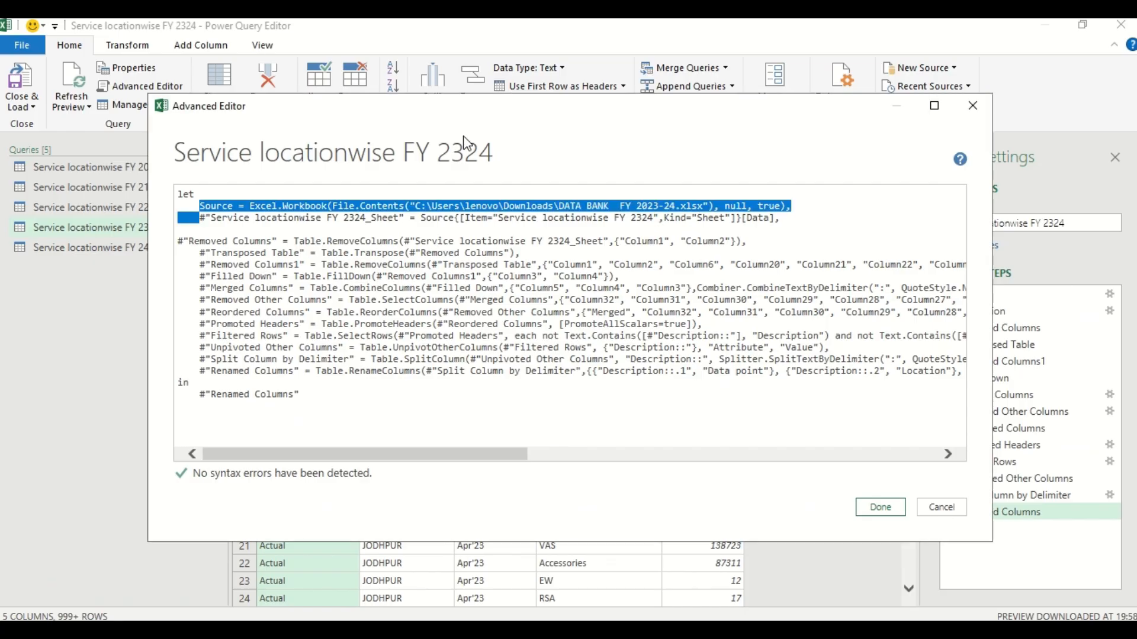
Step: Switch to the DATA BANK FY 2023-24 workbook and go through its yearly sheets in tab order, ending on Service locationwise FY 2324
click(796, 212)
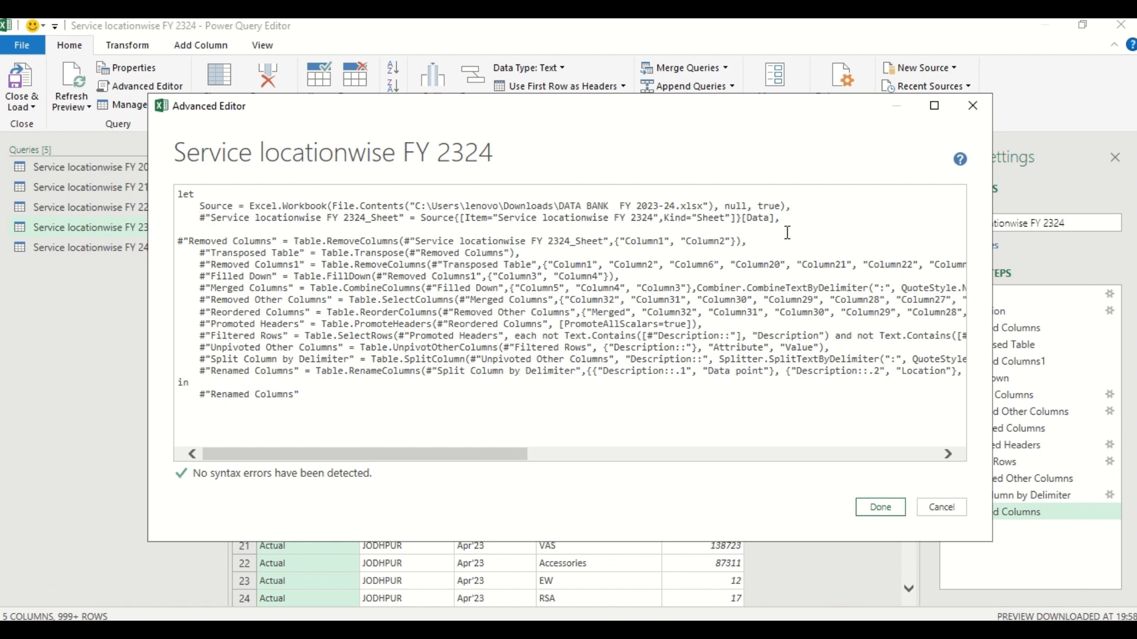
key(shift+Down)
key(alt+Tab)
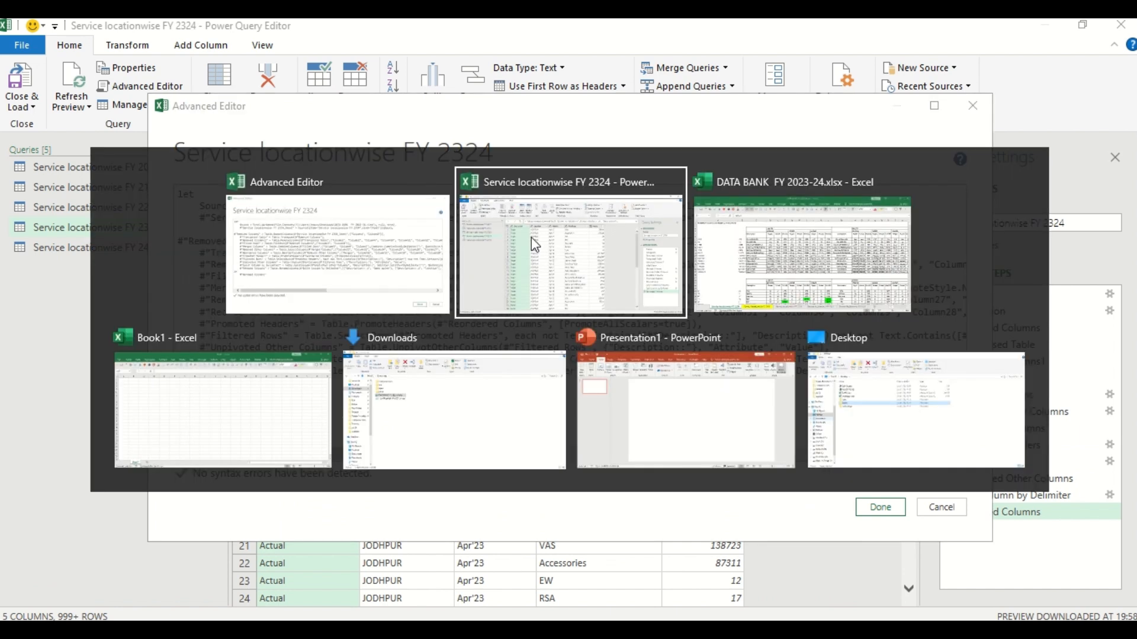
key(alt+Tab)
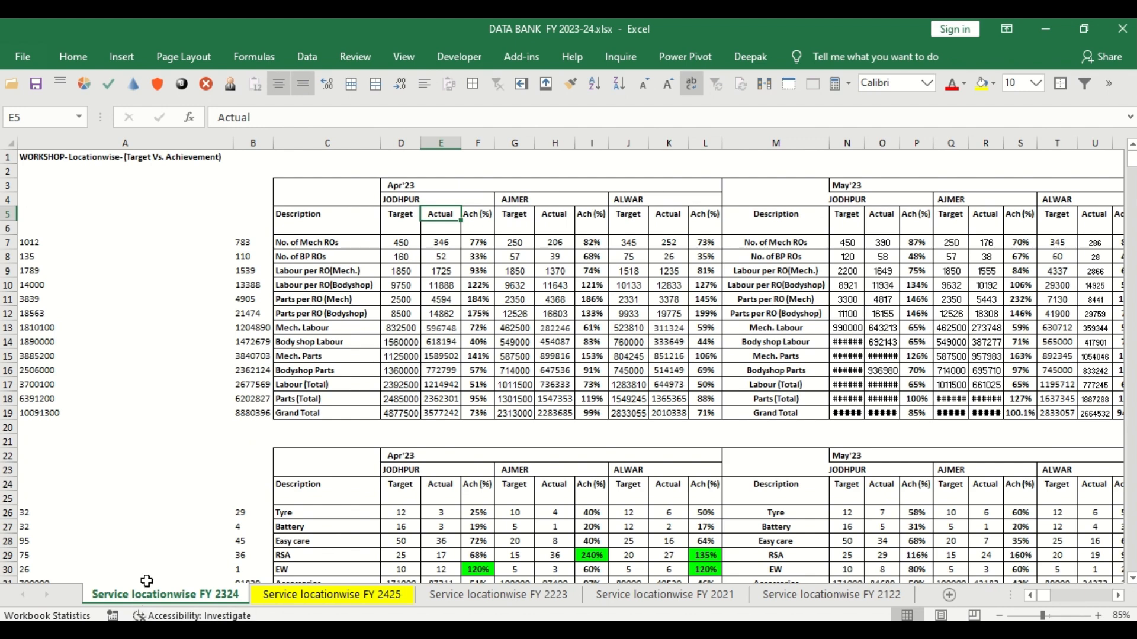
click(320, 596)
click(495, 595)
click(664, 594)
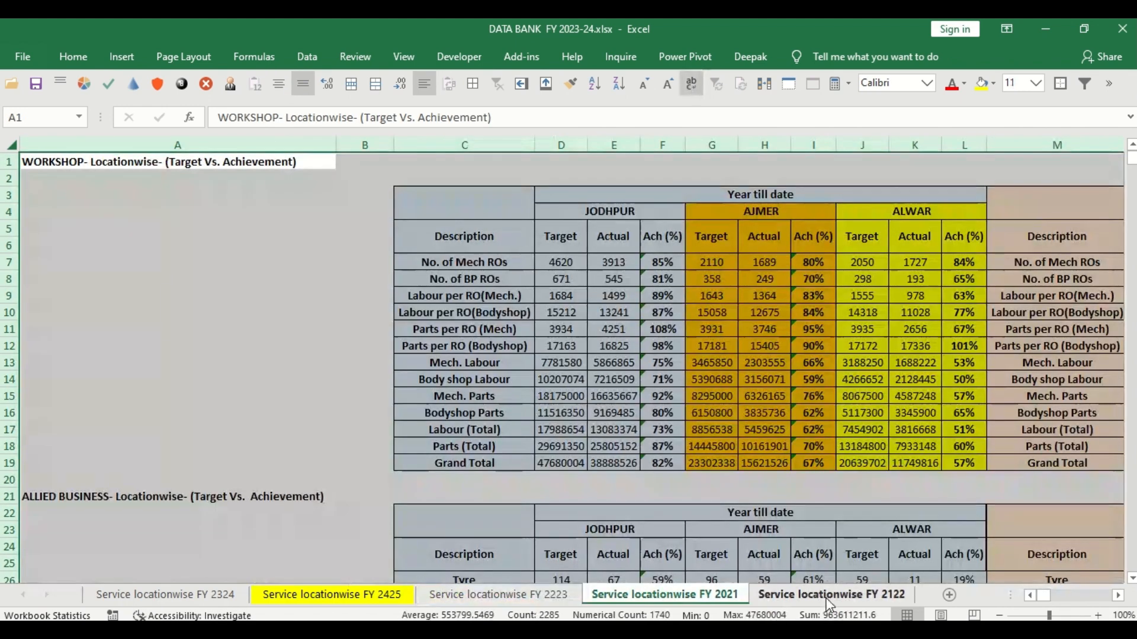
click(165, 595)
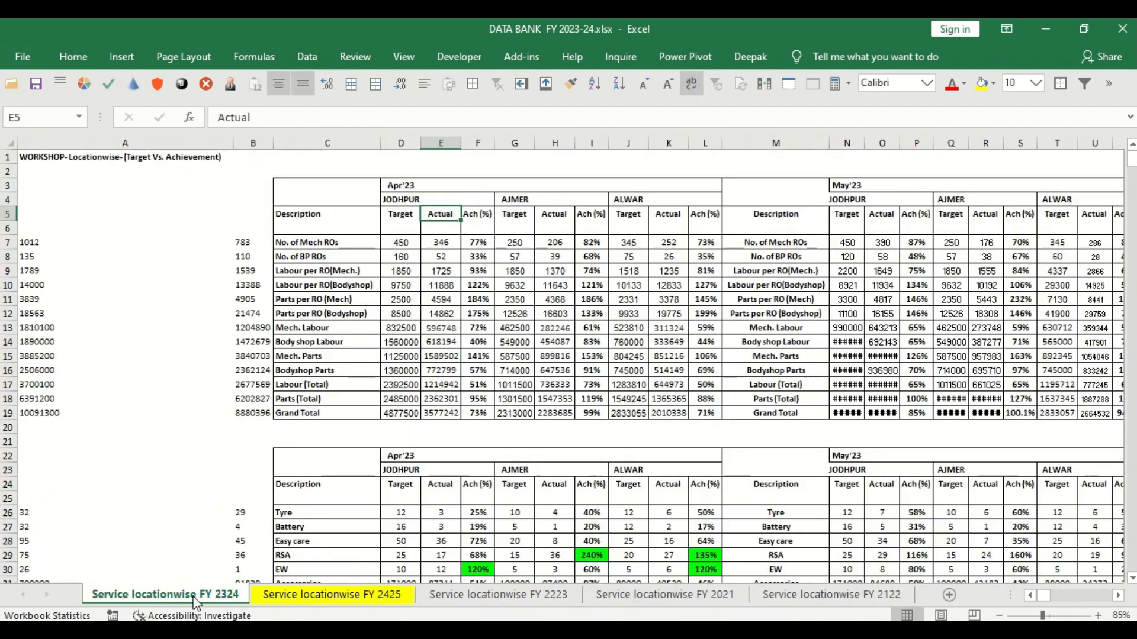
click(309, 601)
click(485, 603)
click(664, 598)
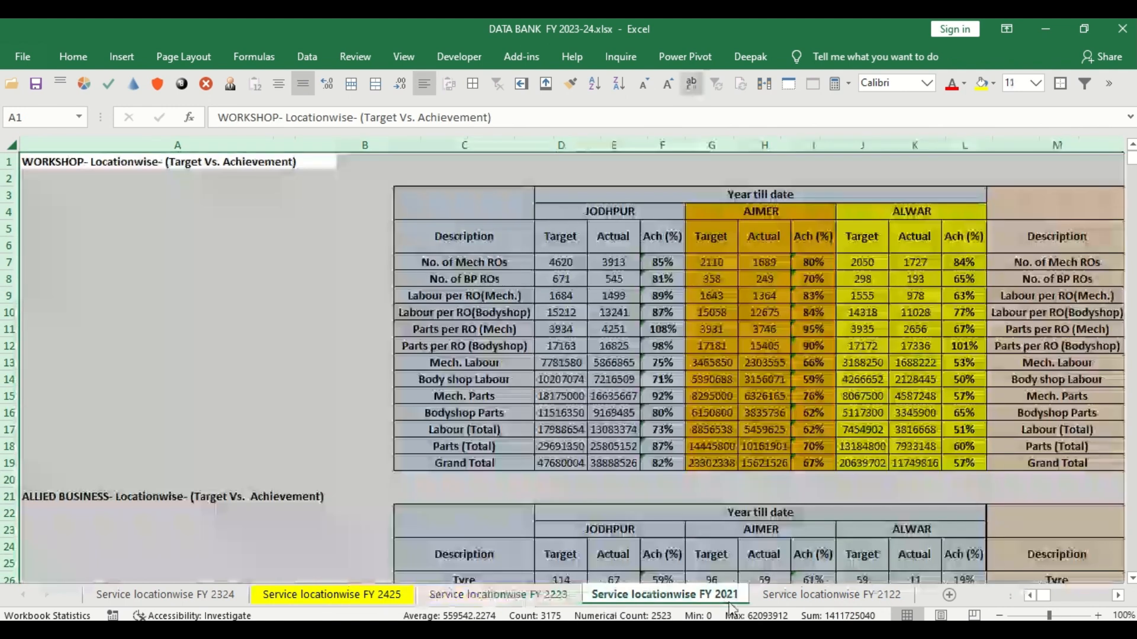
click(832, 597)
click(178, 595)
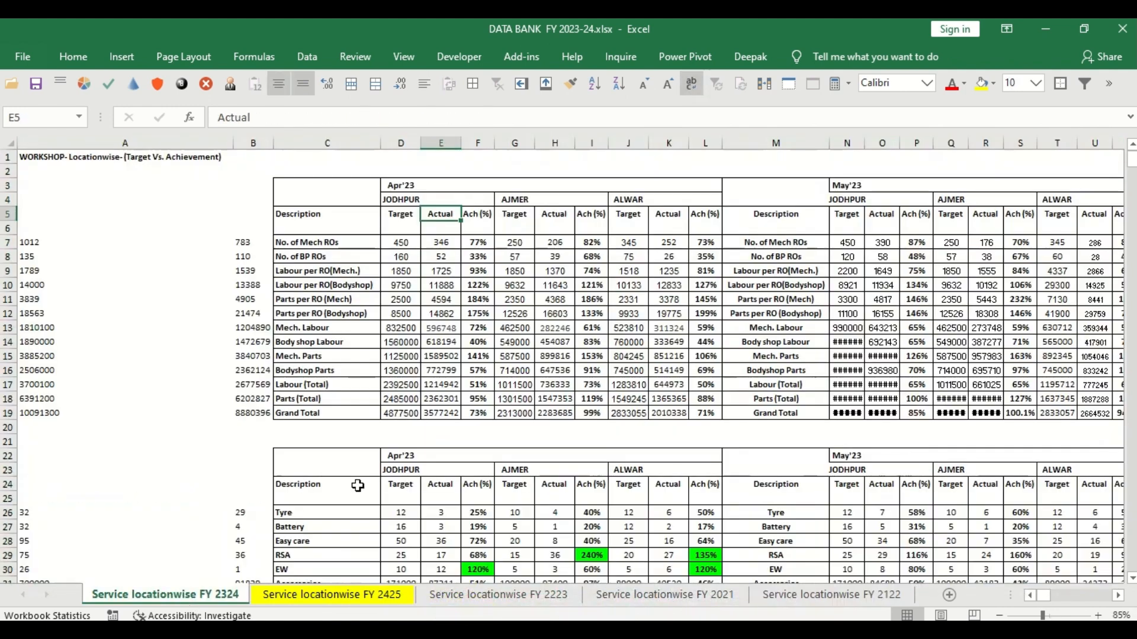
Step: Return to the FY 2324 query's Advanced Editor and close it without applying the code changes
key(alt+Tab)
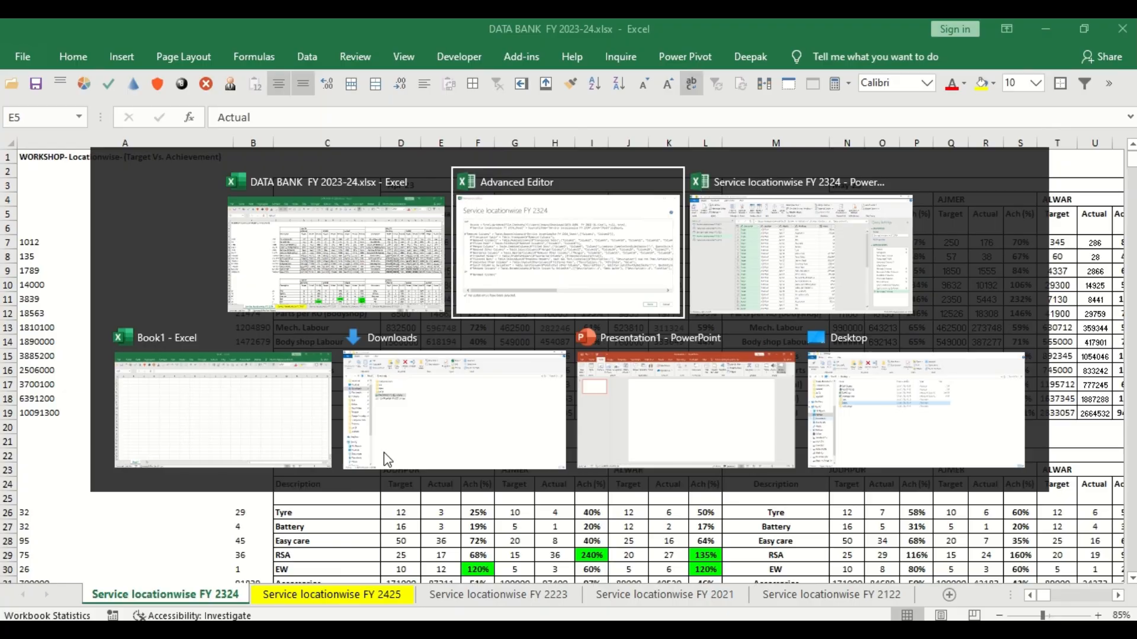
key(alt+Tab)
key(alt+Tab)
key(alt+Tab)
key(alt+Tab)
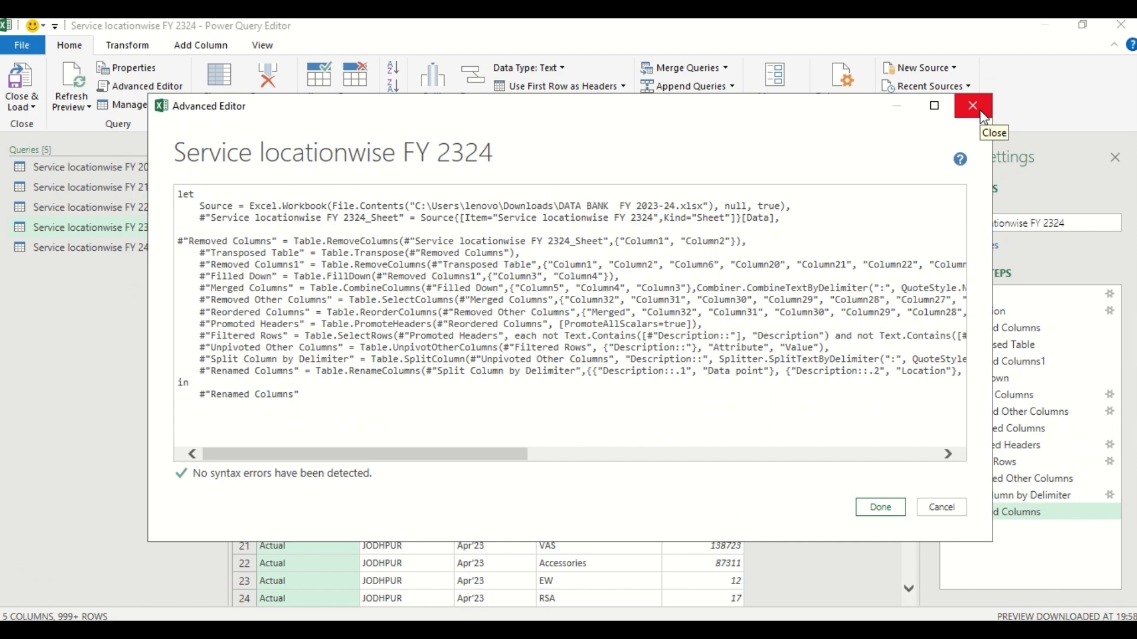
click(981, 114)
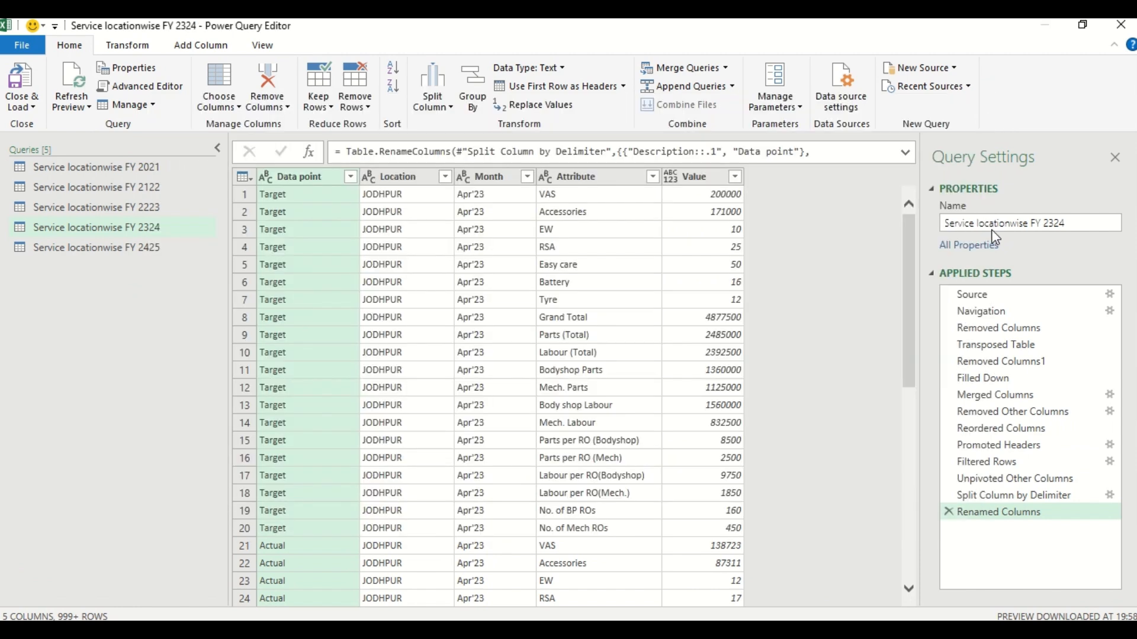
Step: Show the Source step of the FY 2324 query and go through the listed sheet names row by row
click(980, 294)
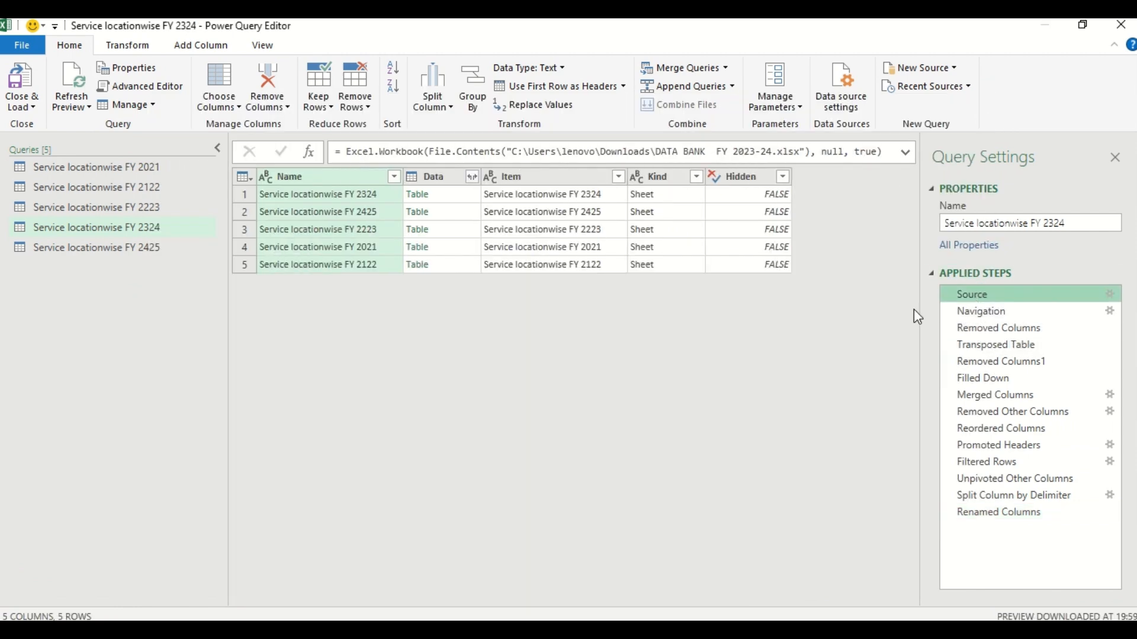
click(379, 196)
click(382, 212)
click(385, 236)
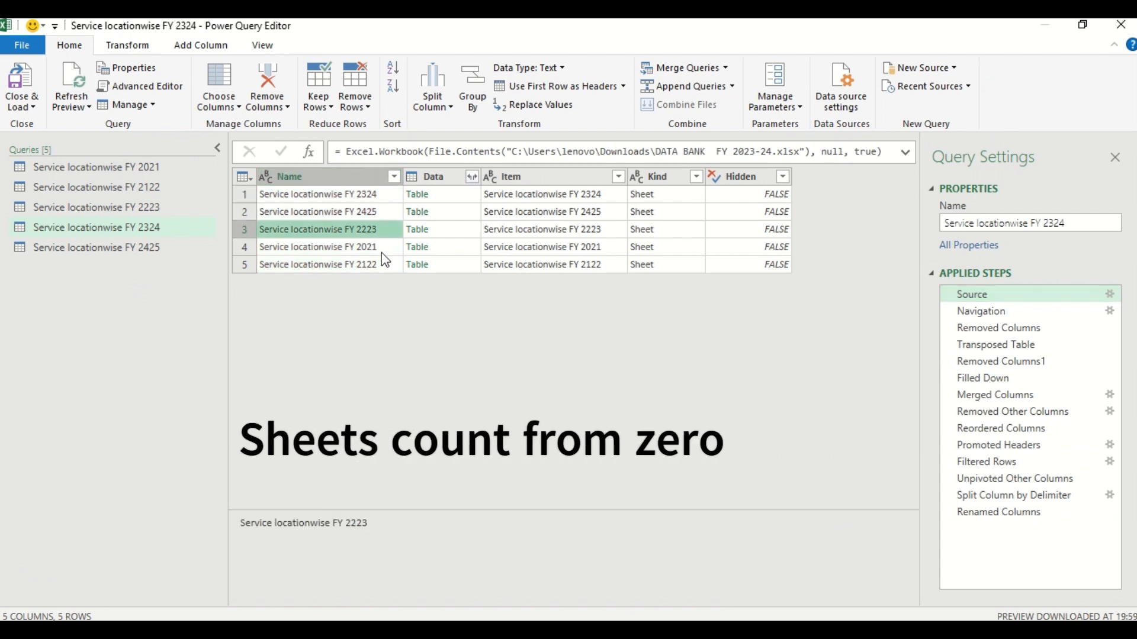
click(381, 247)
click(380, 266)
Step: Check the sheet tab order in the Excel workbook and compare it with the Source step's rows in the Power Query Editor
key(alt+Tab)
key(alt+Tab)
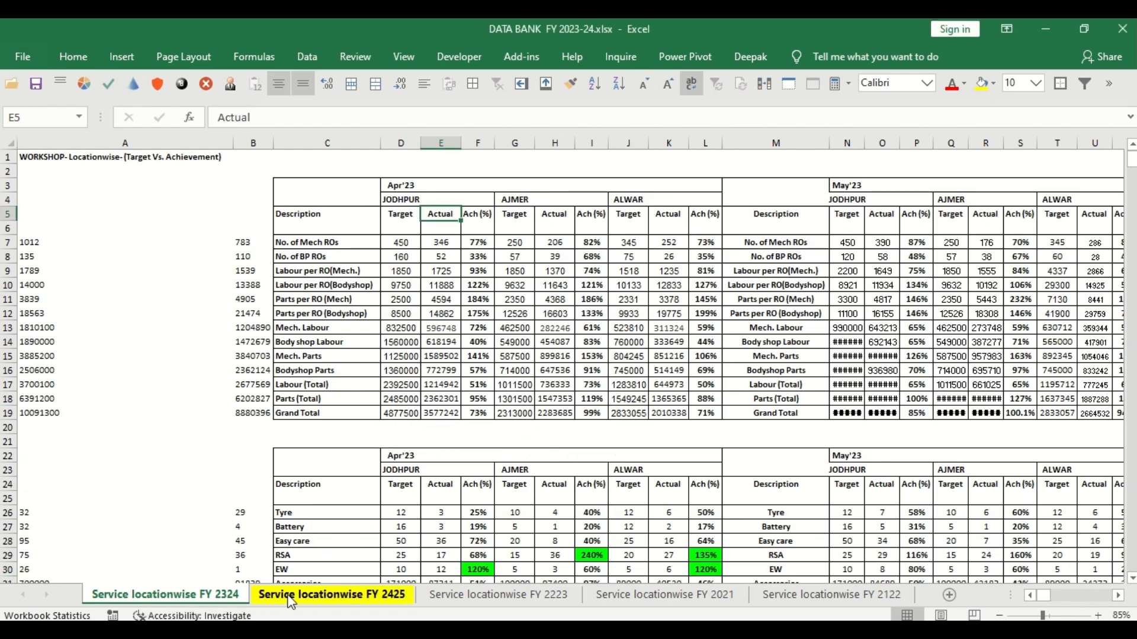
key(alt+Tab)
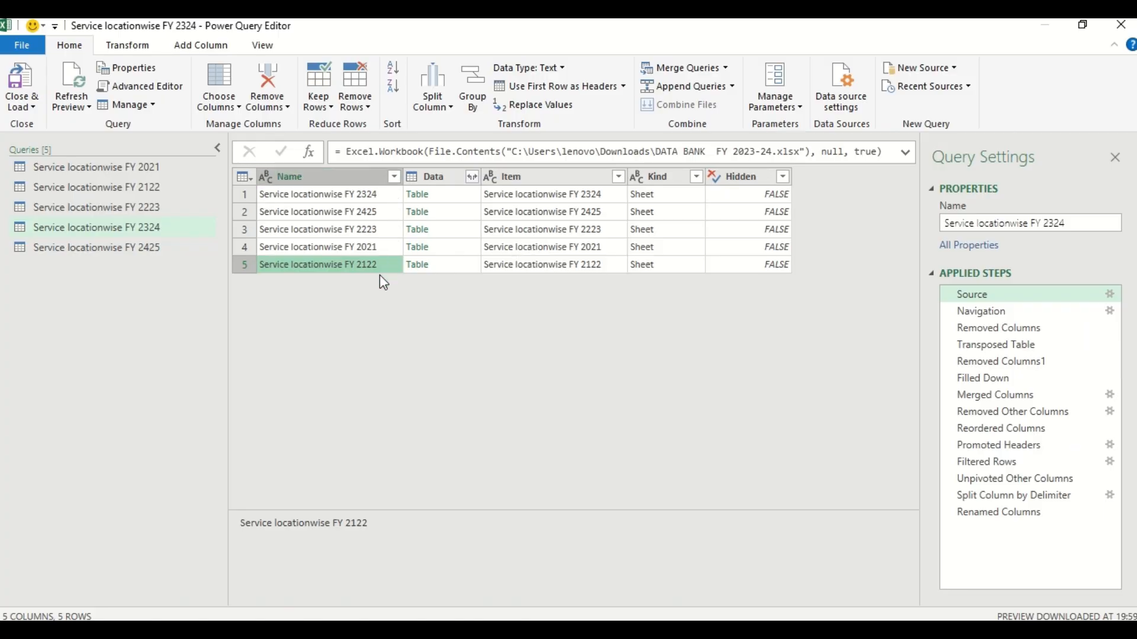
click(382, 196)
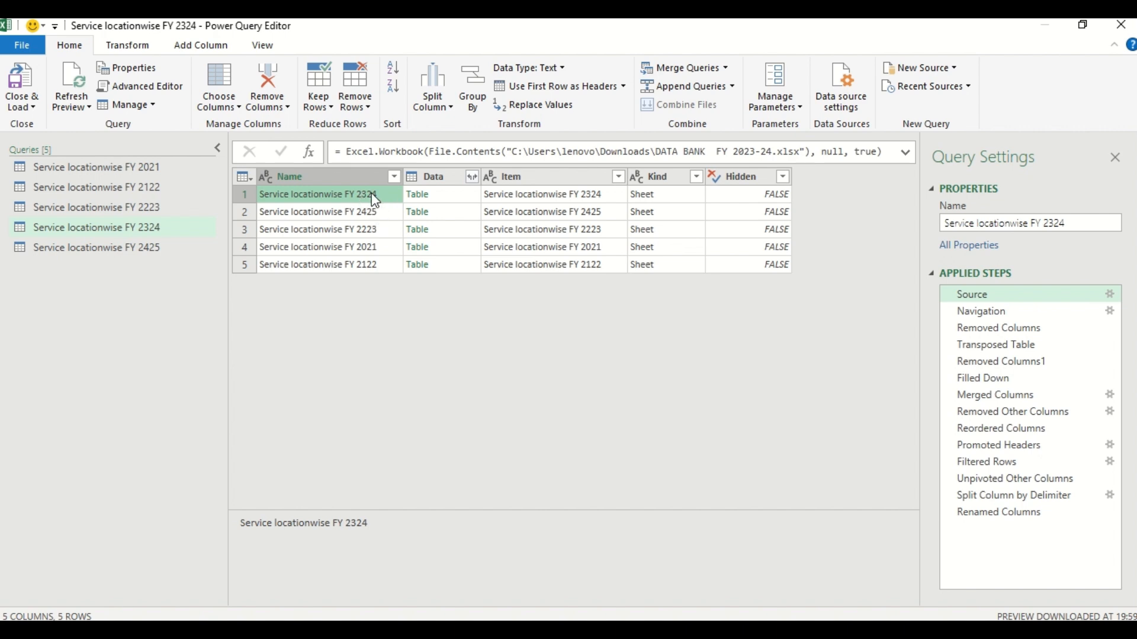
click(380, 216)
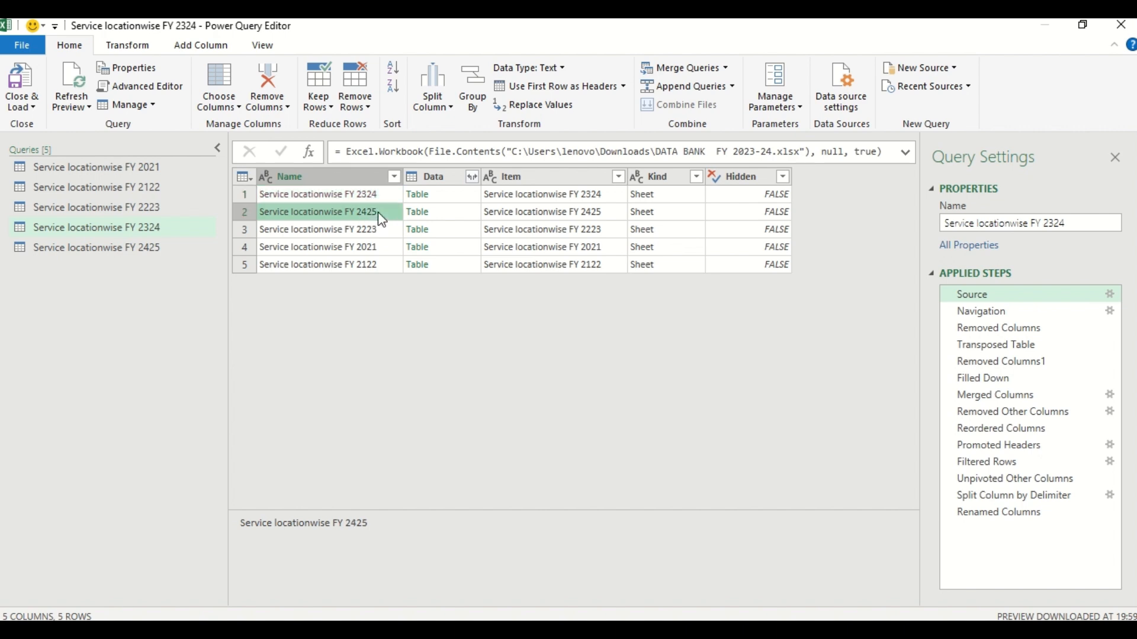
click(382, 232)
click(384, 249)
click(382, 264)
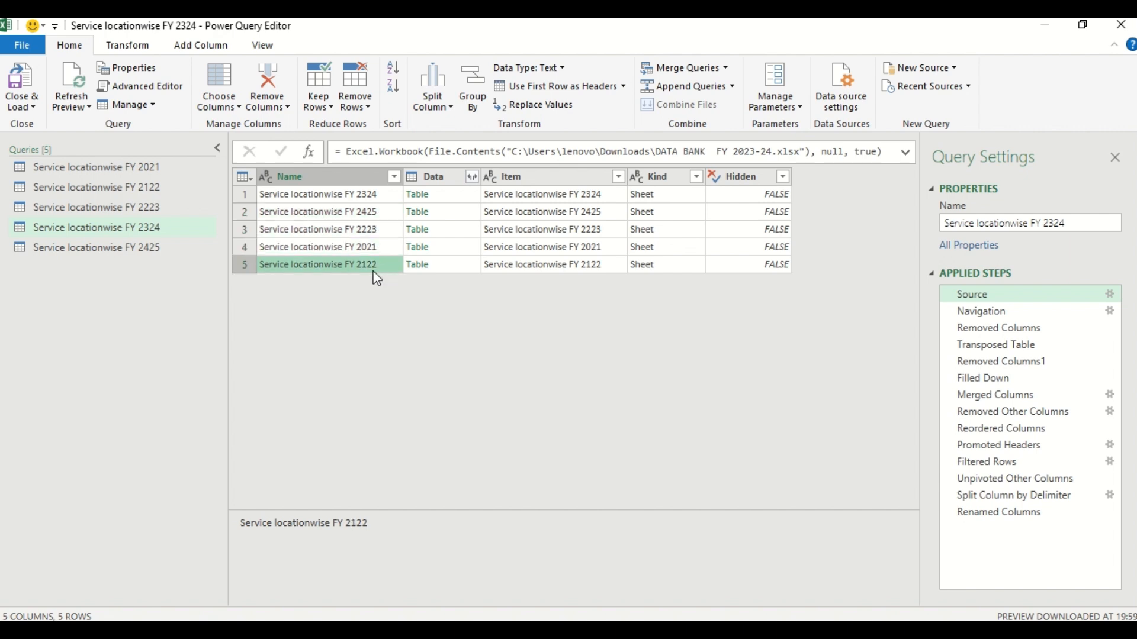
Step: Open the FY 2324 query's code in the Advanced Editor and highlight the Source line and the sheet navigation line
click(141, 225)
click(132, 90)
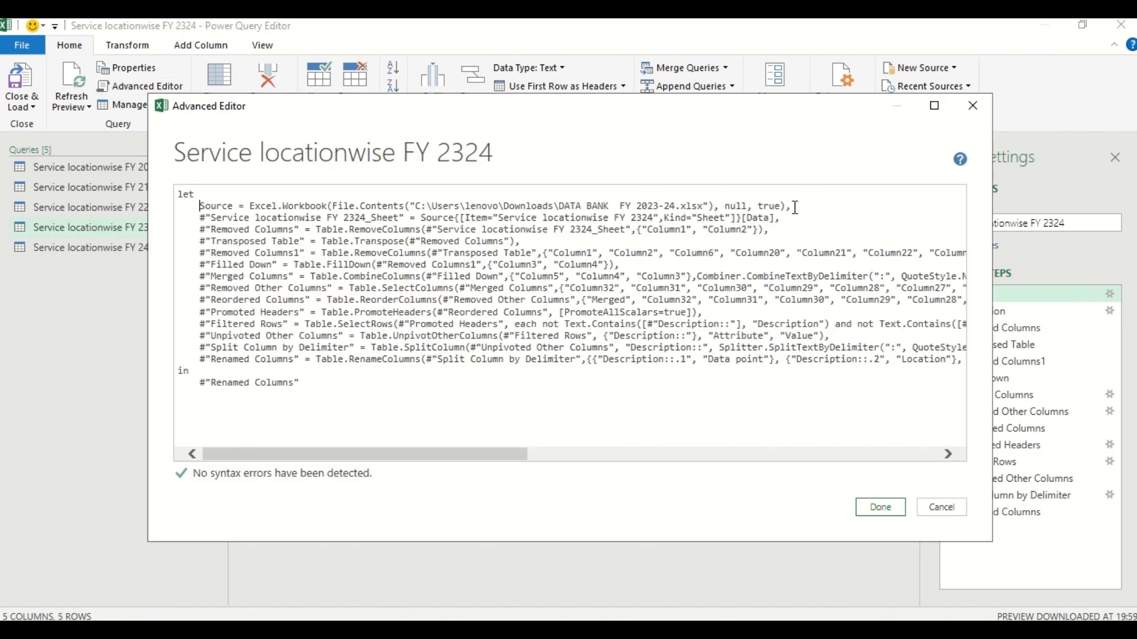
triple_click(795, 207)
click(785, 217)
shift+click(200, 217)
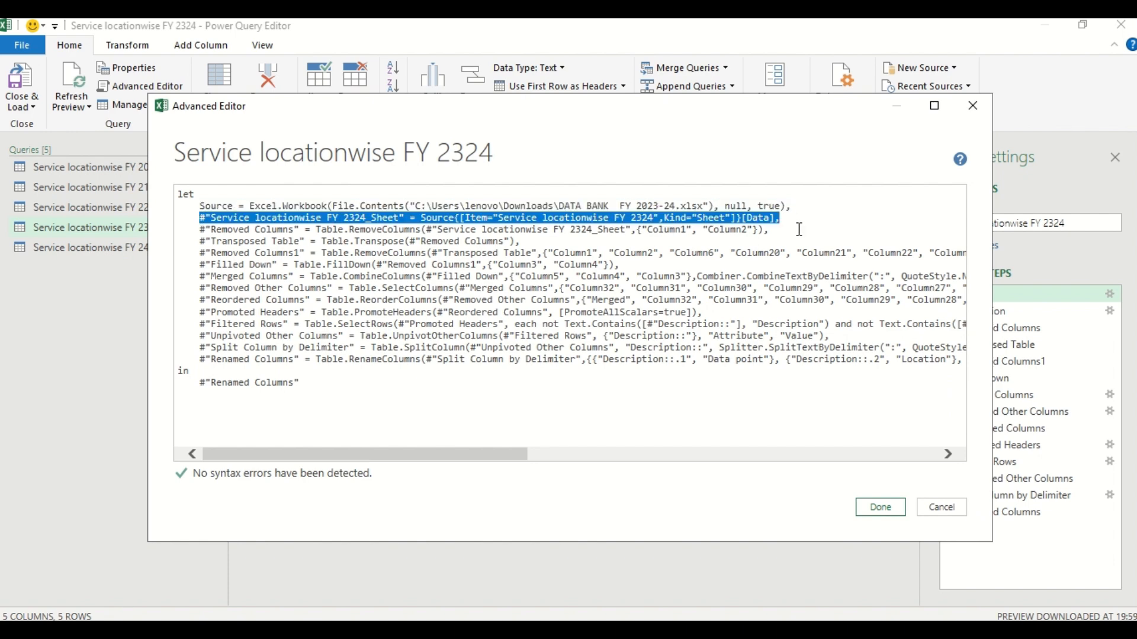
click(780, 229)
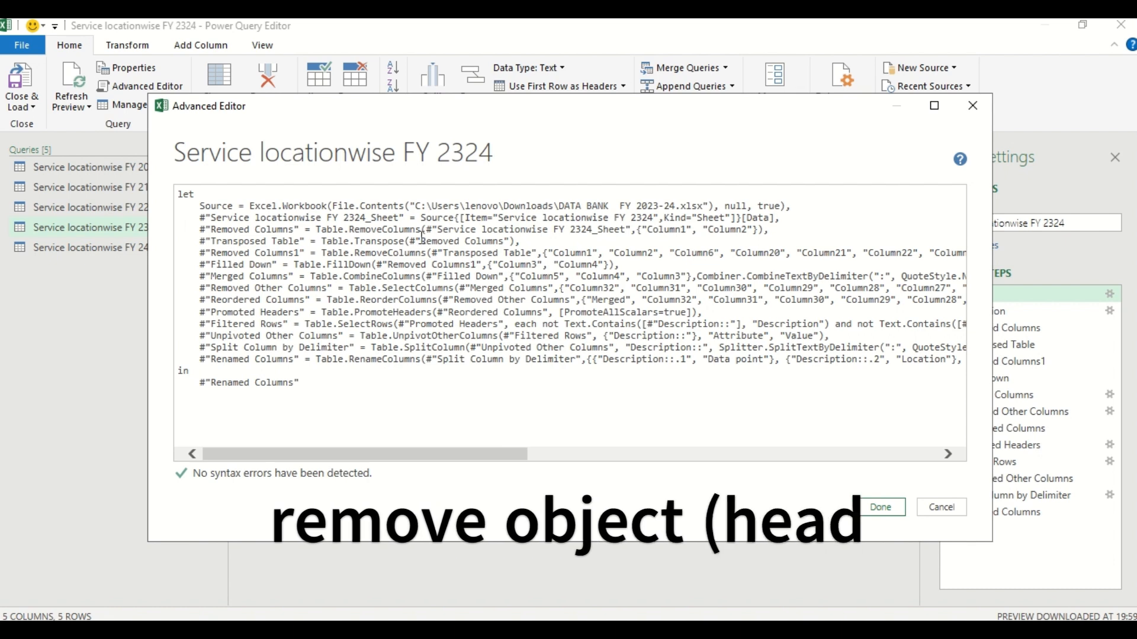
Step: Highlight the [Item="Service locationwise FY 2324",Kind="Sheet"] record inside the braces of the sheet navigation line
drag(420, 218, 440, 219)
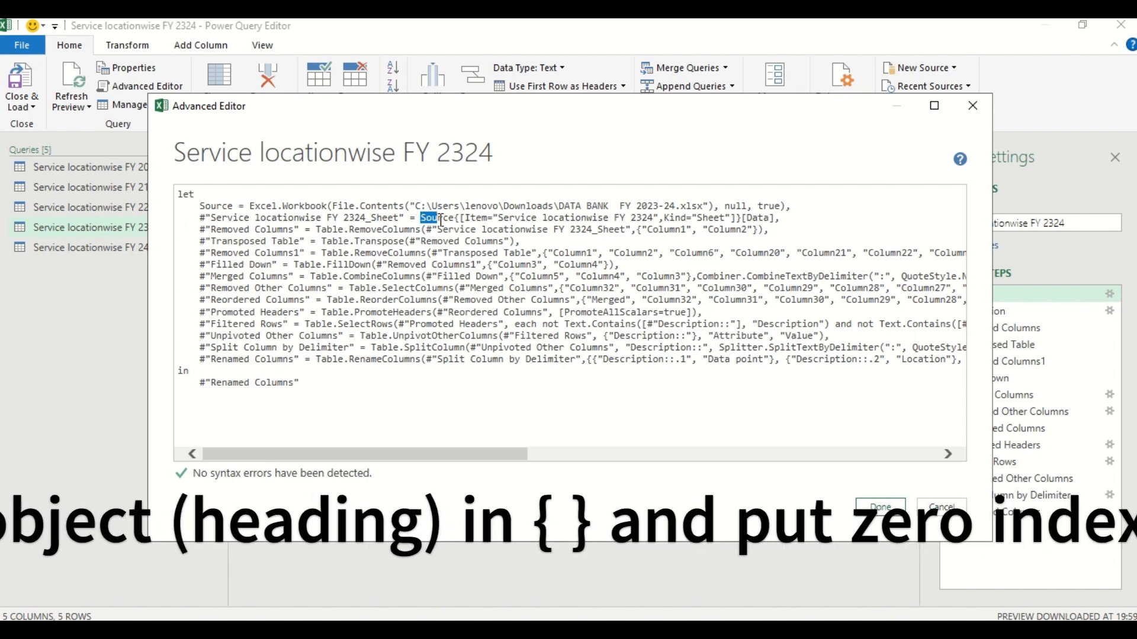
click(461, 218)
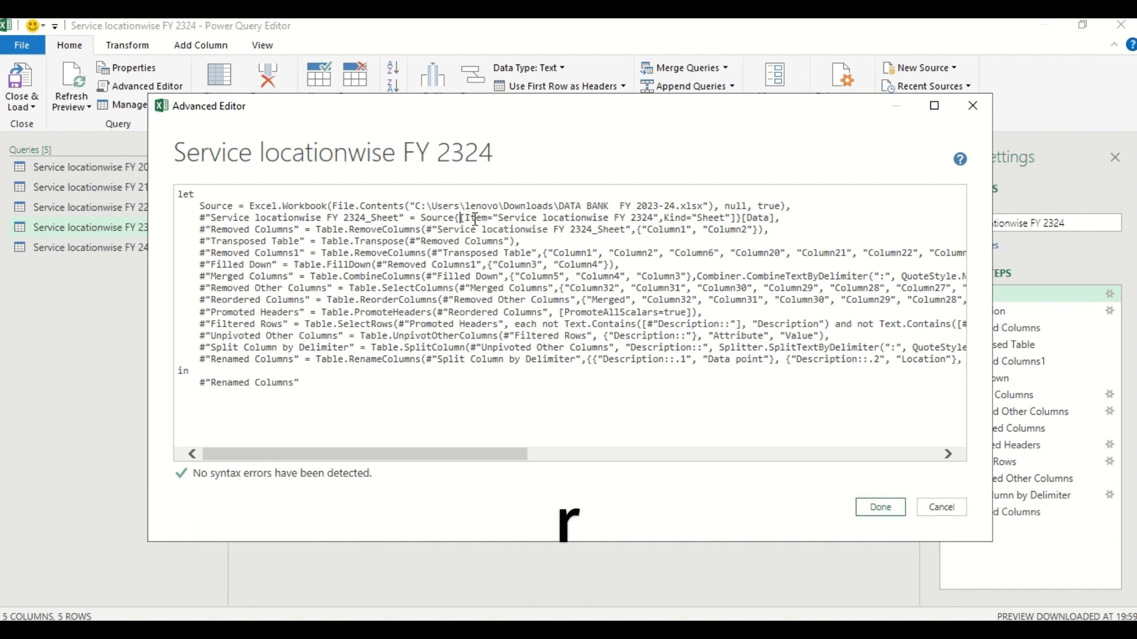
shift+click(742, 227)
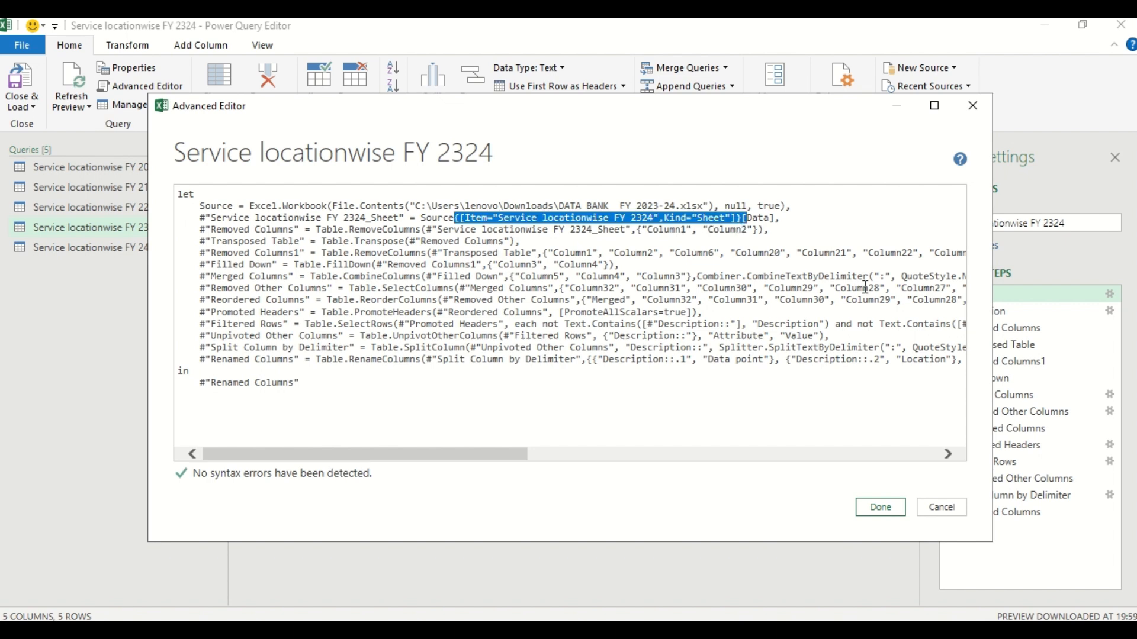
key(Right)
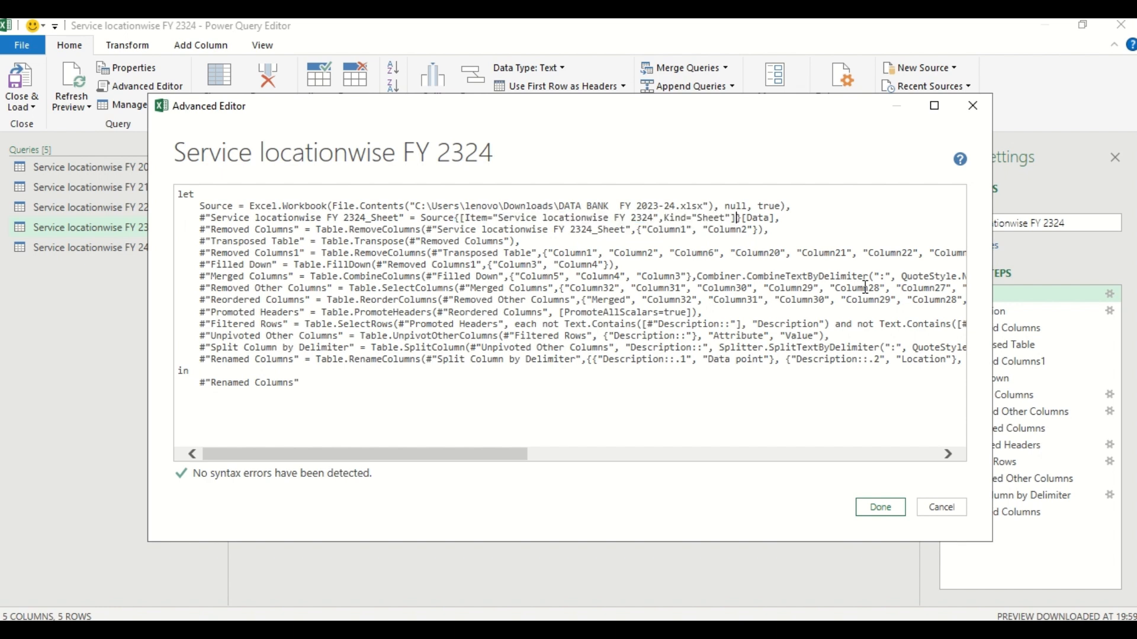
key(shift+Left)
key(shift+Left)
key(shift+Left)
key(shift+Left)
key(shift+Left)
key(shift+Left)
key(shift+Left)
key(shift+Left)
key(shift+Left)
key(shift+Left)
key(shift+Left)
key(shift+Left)
key(shift+Left)
key(shift+Left)
key(shift+Left)
key(shift+Left)
key(shift+Left)
key(shift+Left)
key(shift+Left)
key(shift+Left)
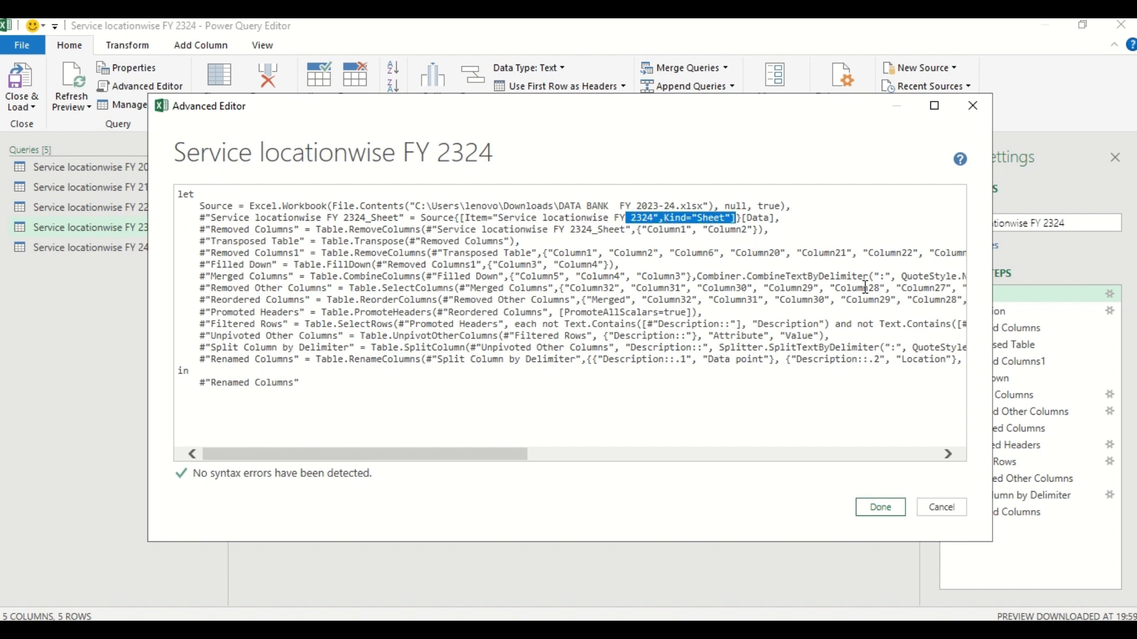
key(shift+Left)
key(shift+Left)
key(shift+Left)
key(shift+Left)
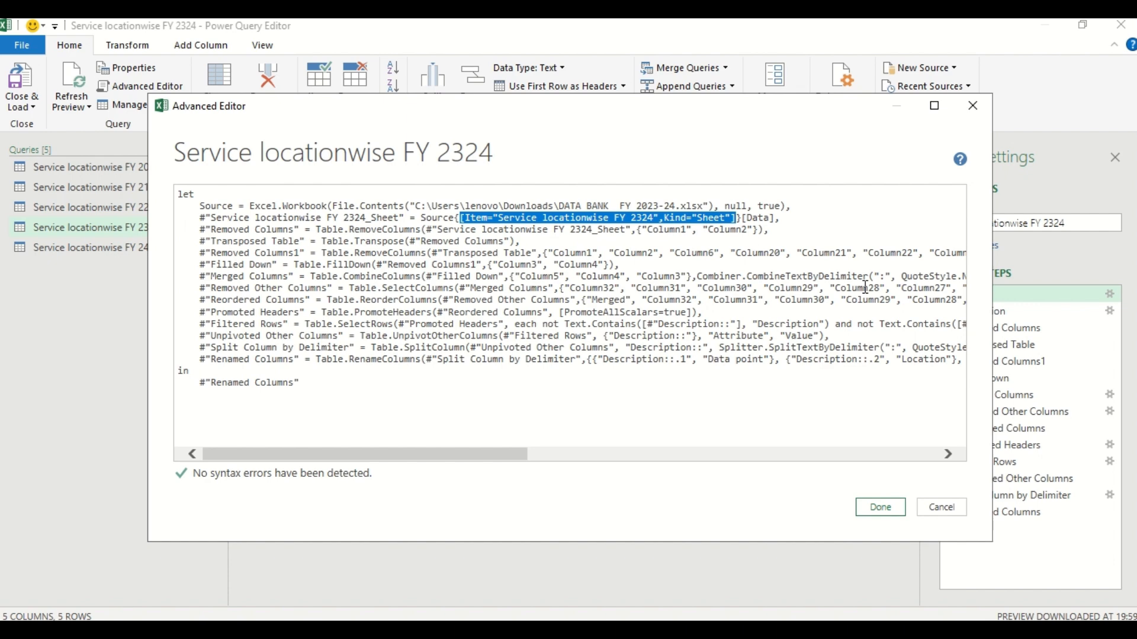
Step: Switch to the Excel workbook and enter [0,1,2,3,4,5] in cell D1 of the Service locationwise FY 2324 sheet
key(alt+Tab)
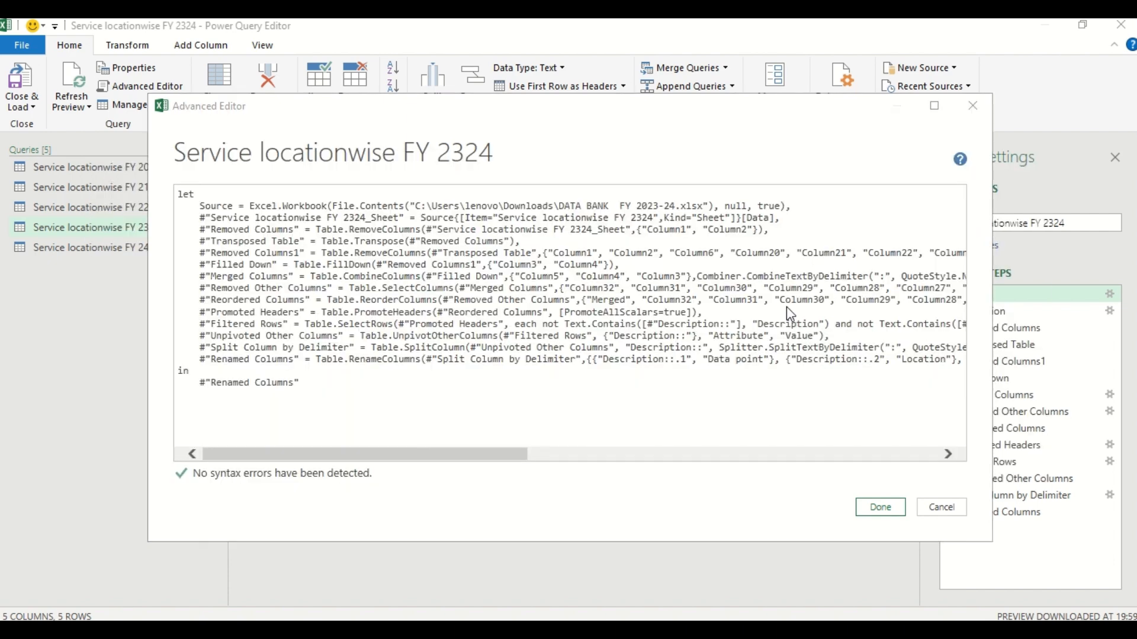
key(alt+Tab)
key(alt+Tab)
key(alt+Tab)
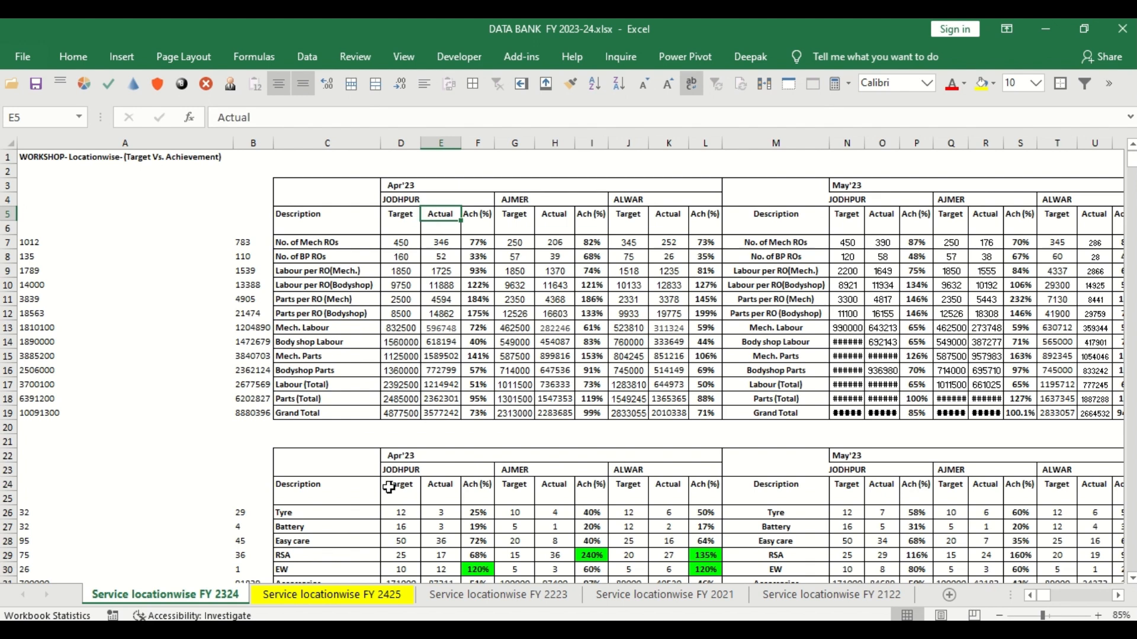
click(405, 159)
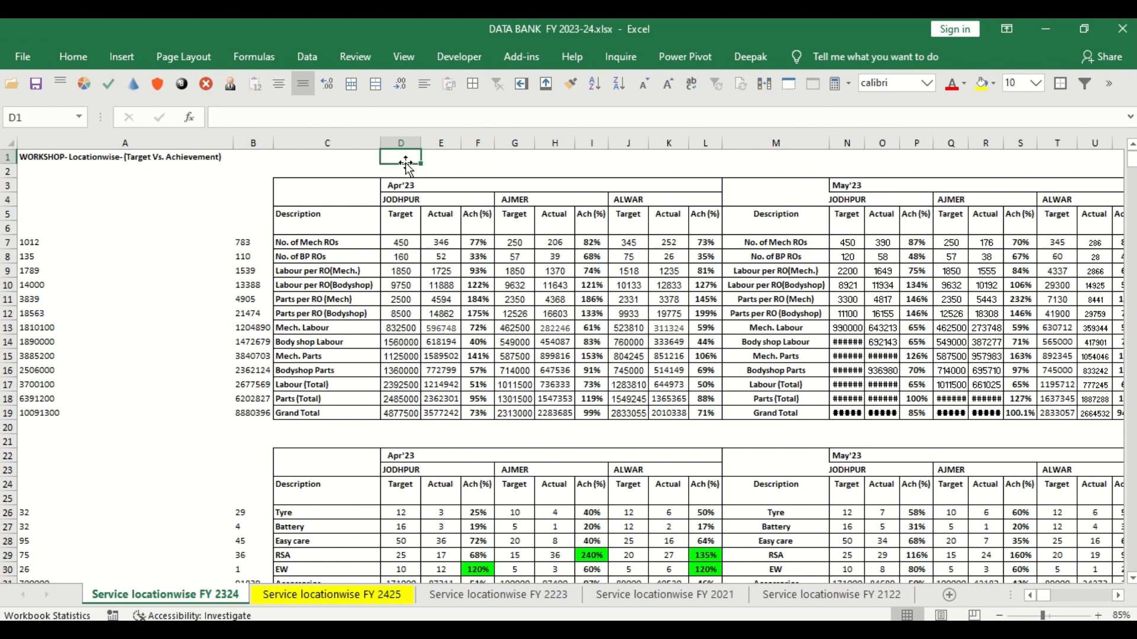
text([)
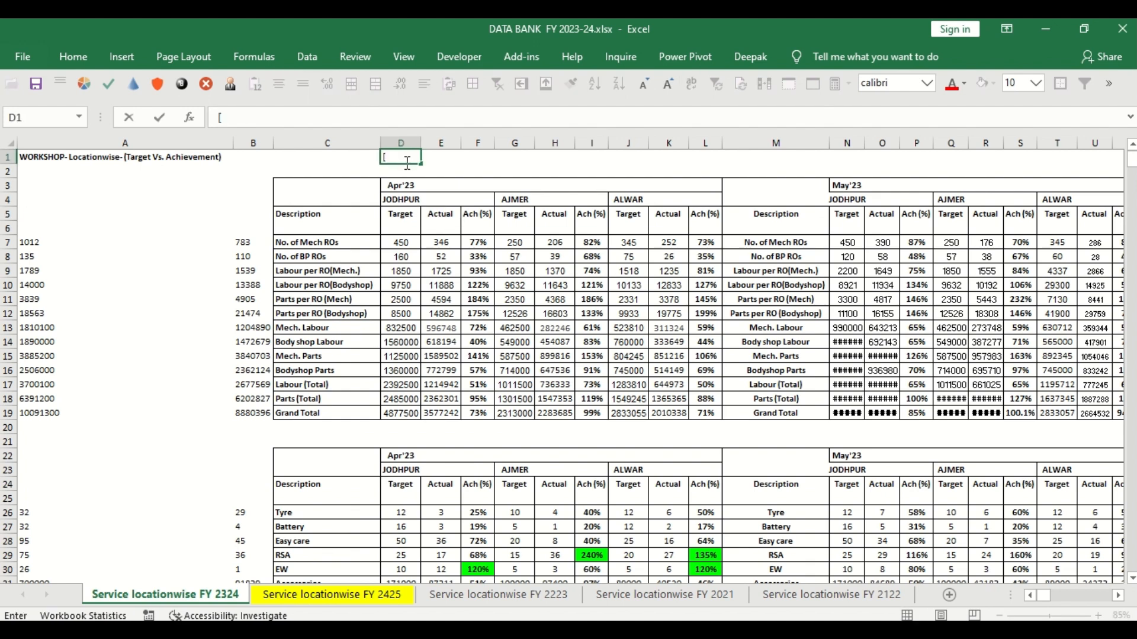
text(0,1,2,3,4,5])
key(ctrl+Return)
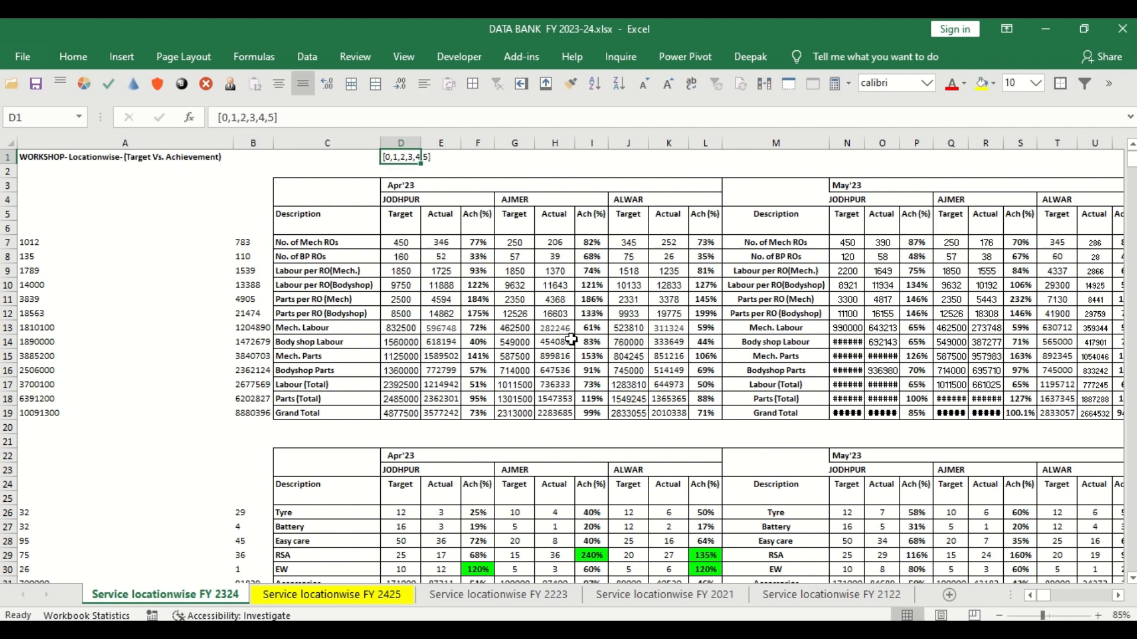
Step: Replace the 0 in cell D1's index list with the quoted sheet name "Service locationwise FY 2324"
key(F2)
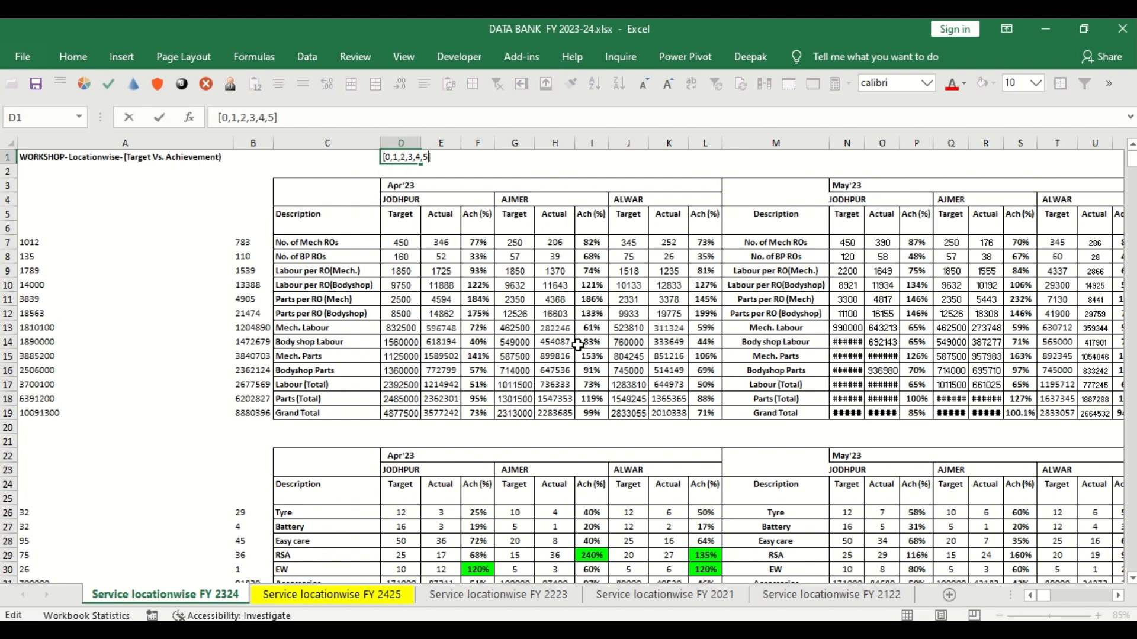
key(BackSpace)
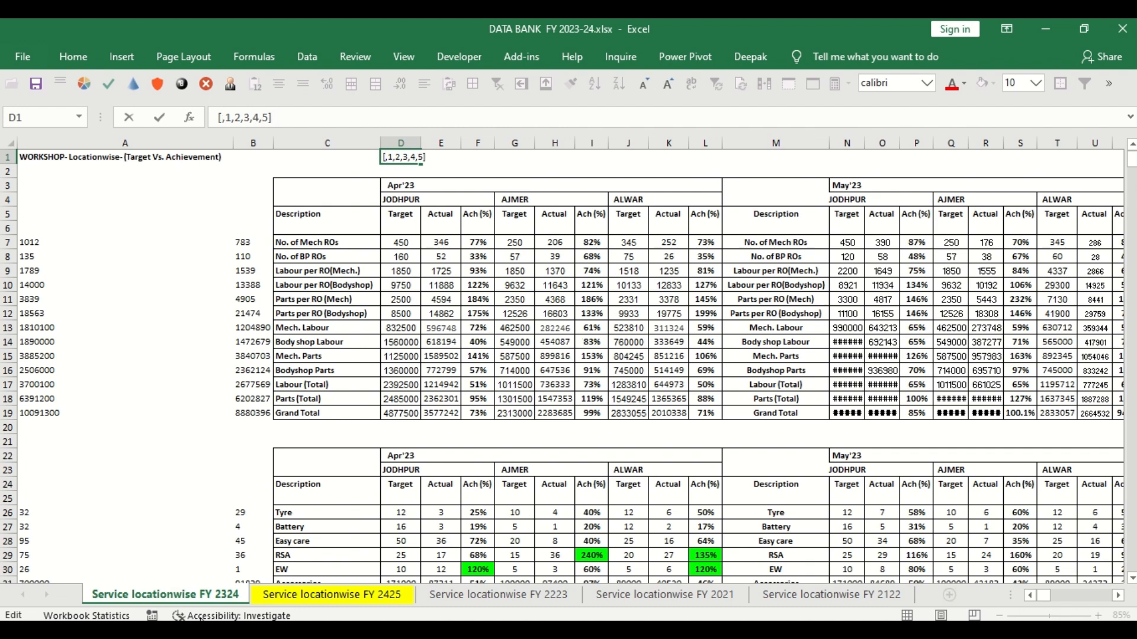
click(193, 605)
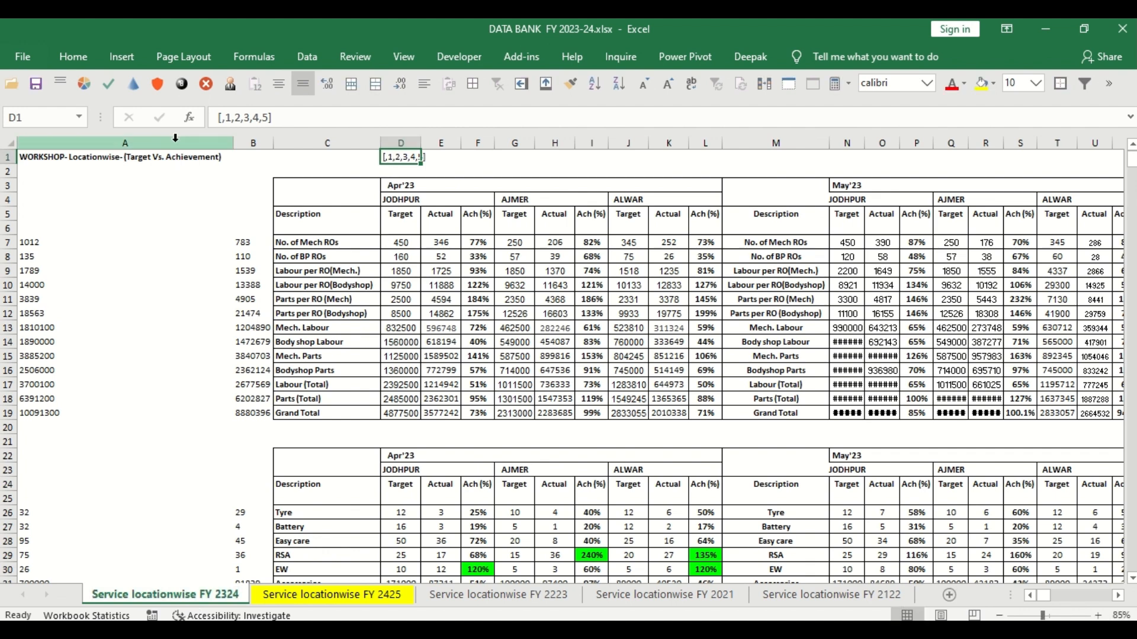
click(228, 118)
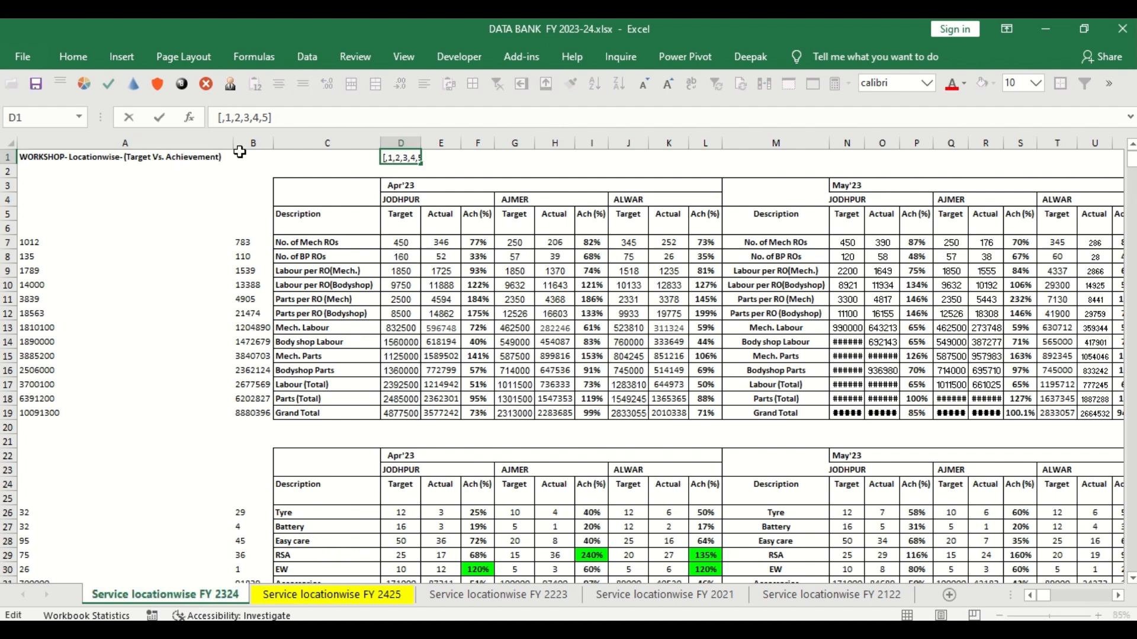
text(")
text(Service locationwise FY 2324)
text(")
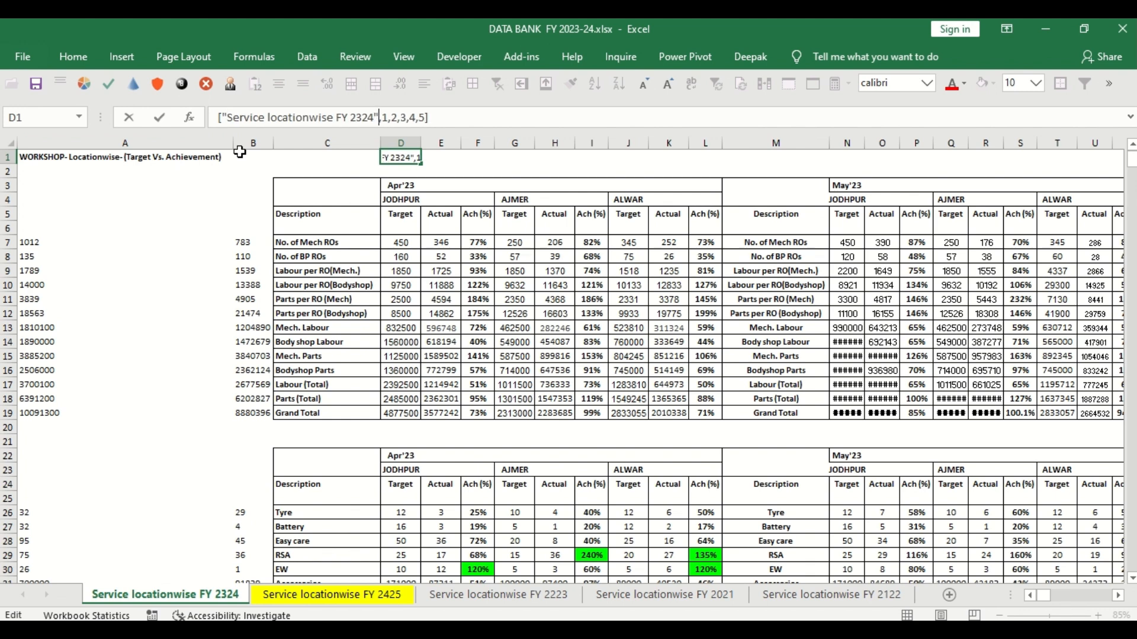
Step: Replace the 1 in cell D1's list with "Service locationwise FY 2324" as well, and discard the list to leave D1 empty
key(Delete)
text(")
text(Service locationwise FY 2324)
text(")
key(shift+Right)
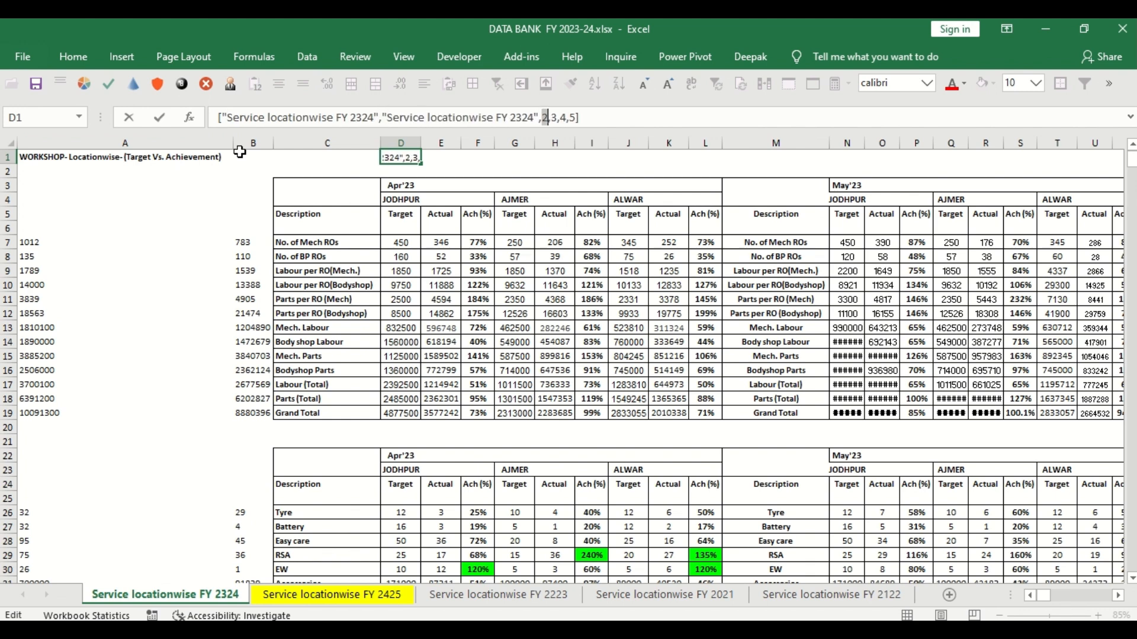
key(Escape)
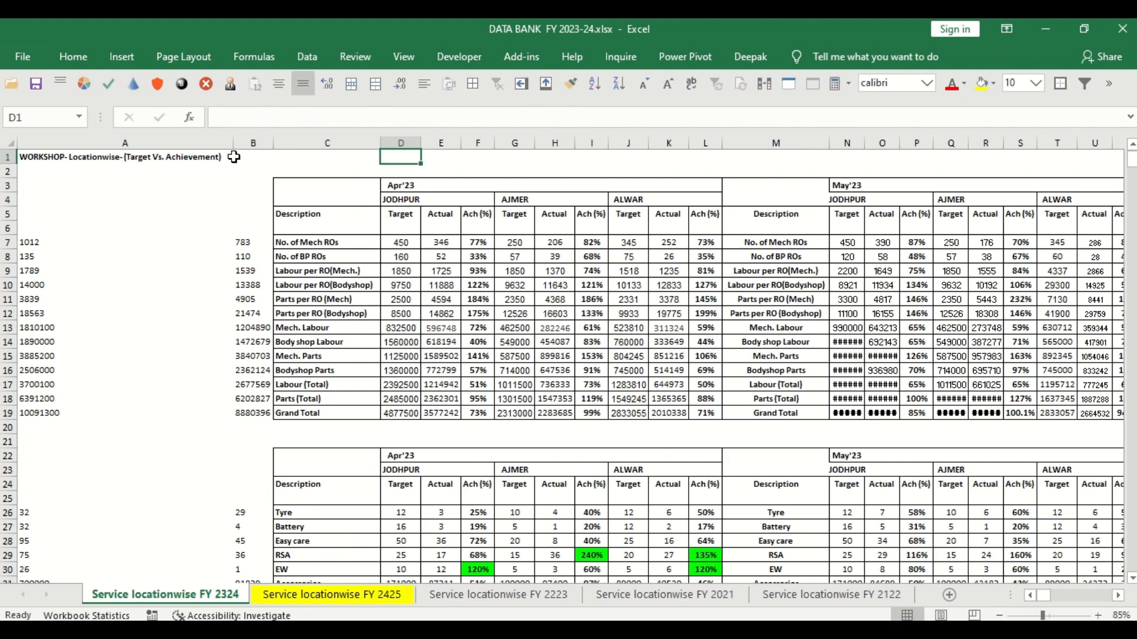
Step: Switch to the Power Query Editor, replace the FY 2324 sheet record inside the navigation line's braces with 0, apply the code and check the Month column
key(alt+Tab)
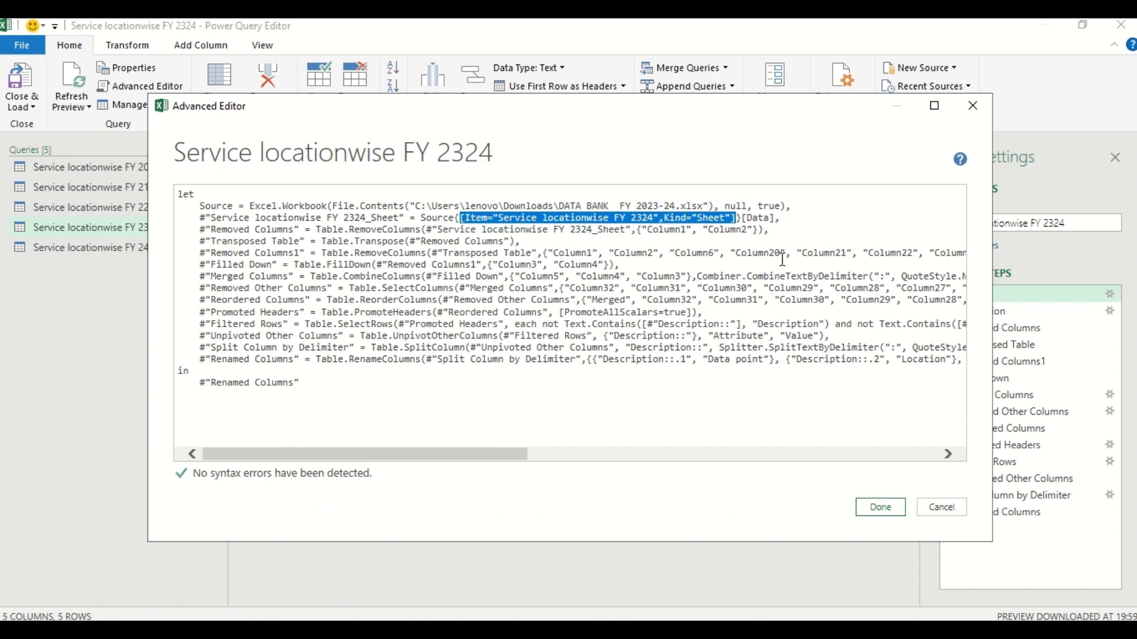
key(Delete)
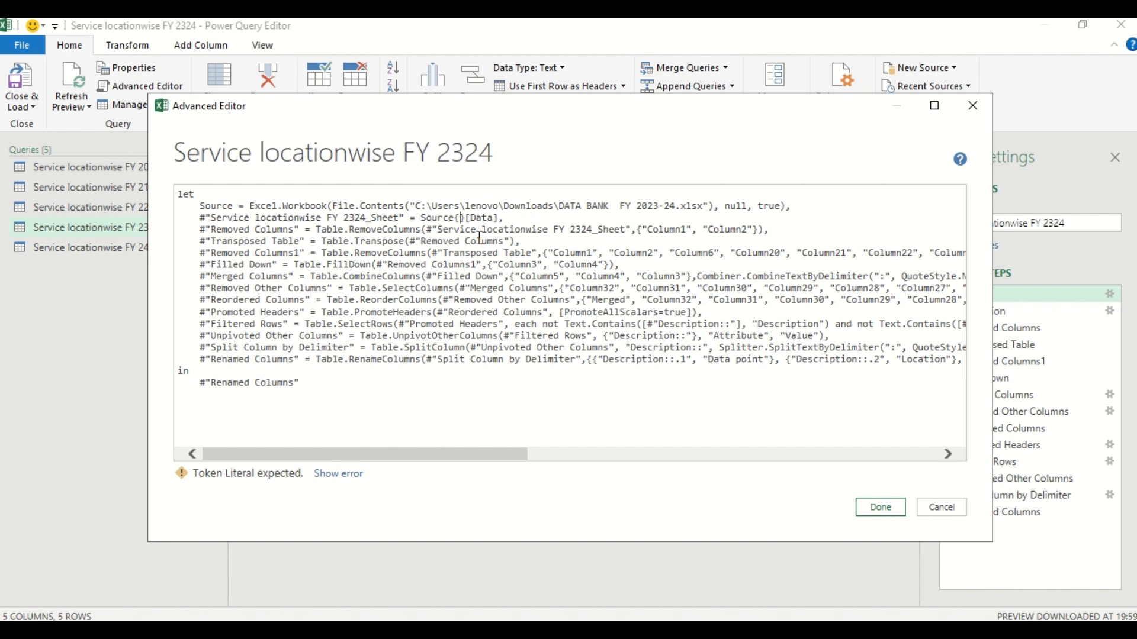
key(alt+Tab)
key(alt+Tab)
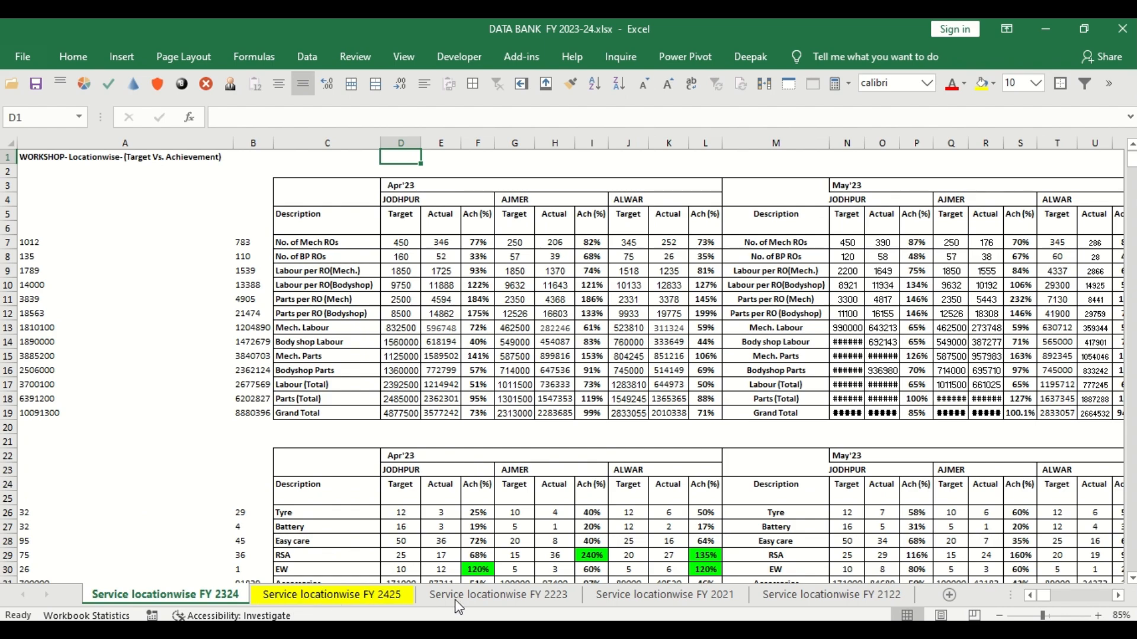
key(alt+Tab)
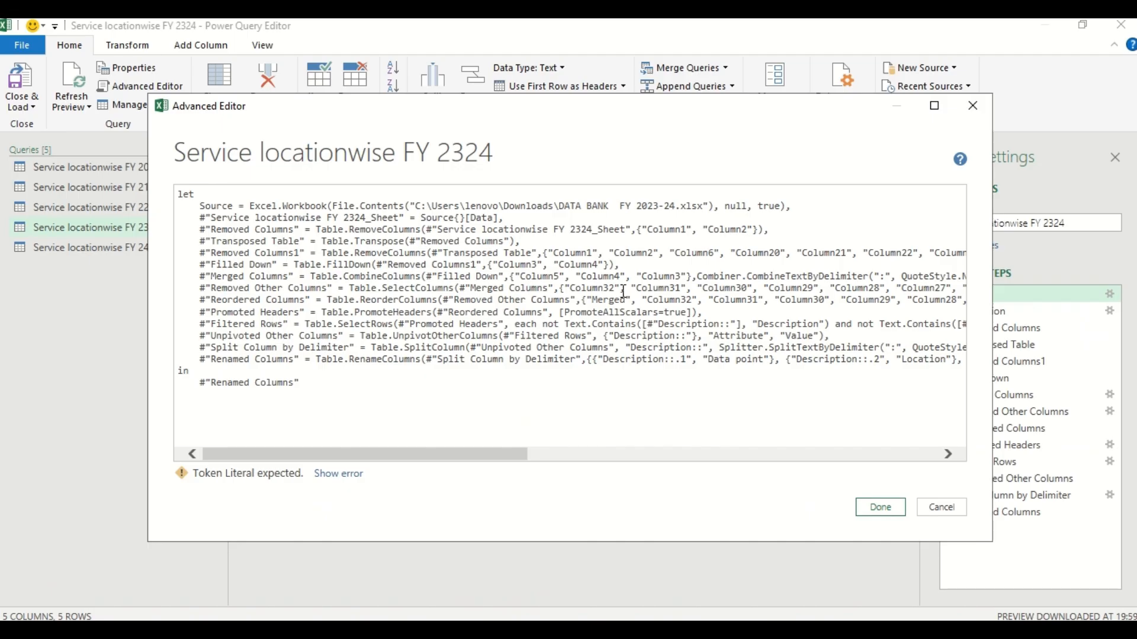
text(0)
click(880, 507)
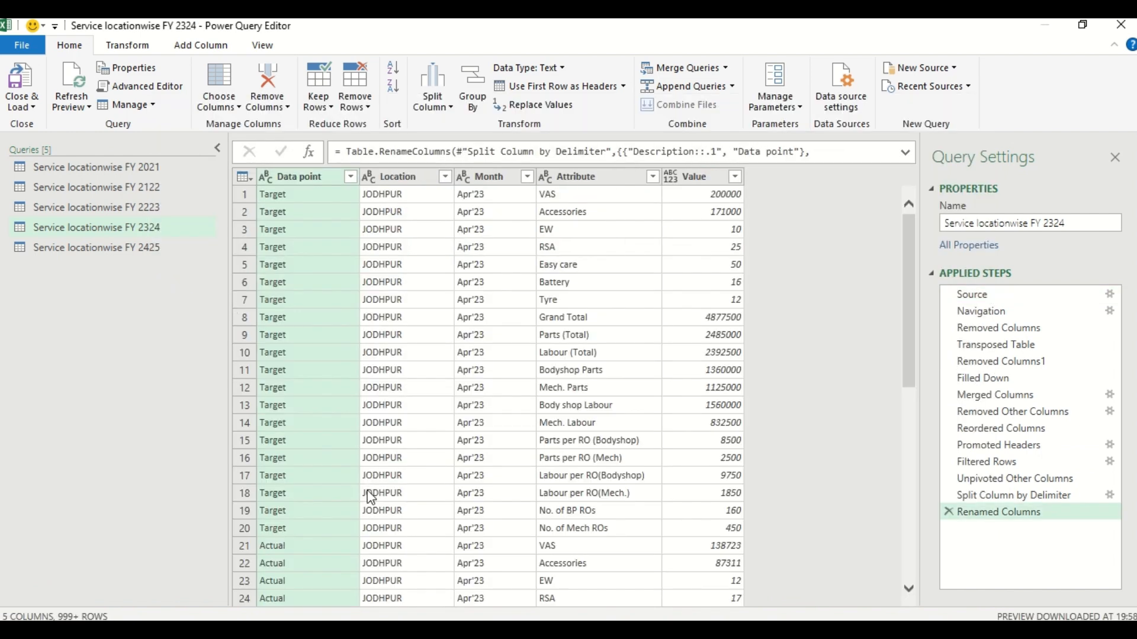
click(525, 177)
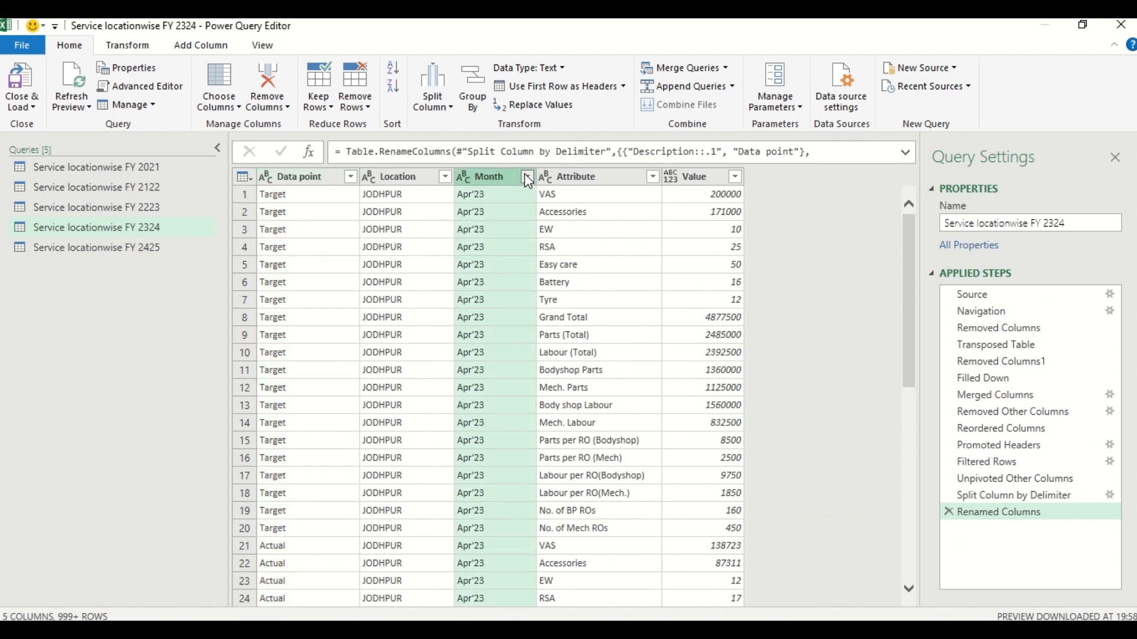
click(499, 554)
Step: Copy the FY 2324 query's code from the sheet navigation line through the end and close the Advanced Editor without changes
click(137, 88)
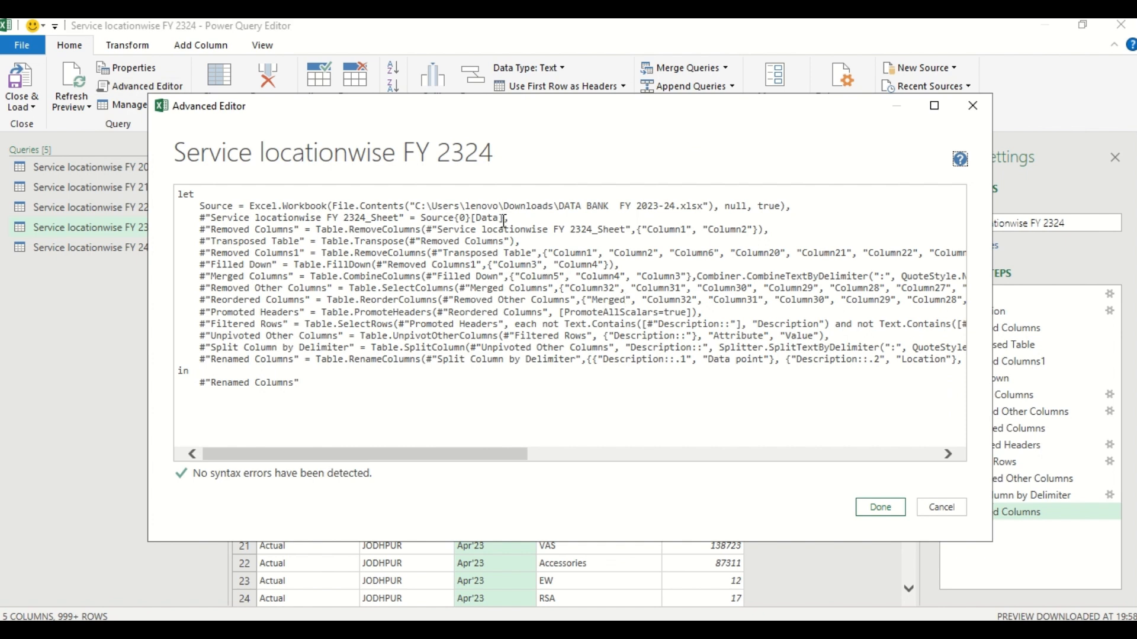
click(514, 218)
shift+click(305, 383)
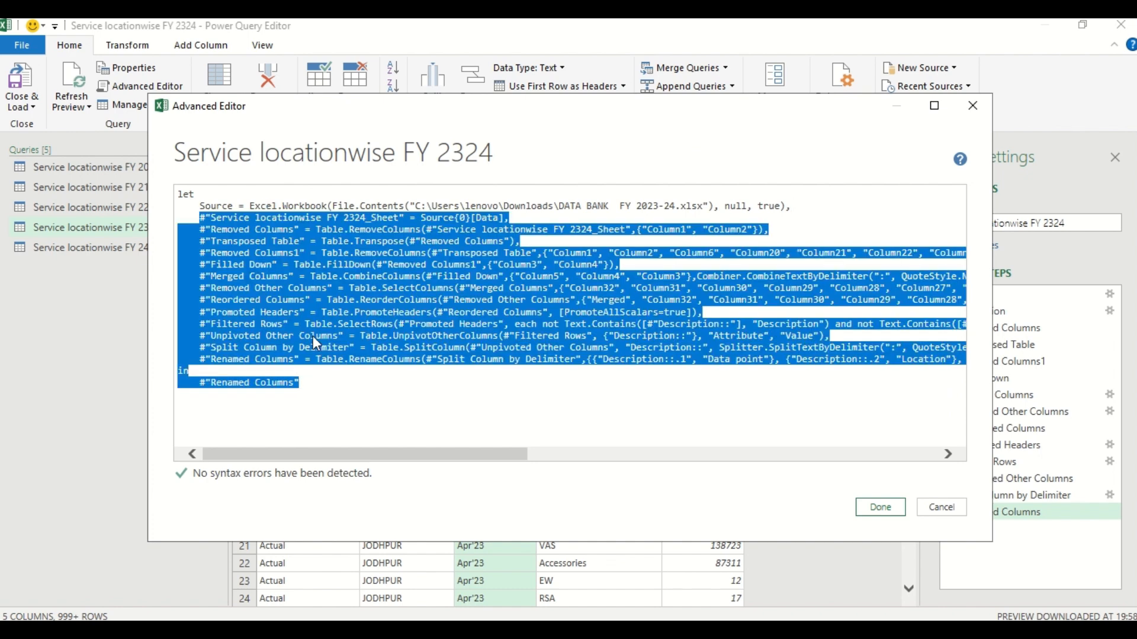
right_click(330, 277)
click(385, 334)
click(941, 508)
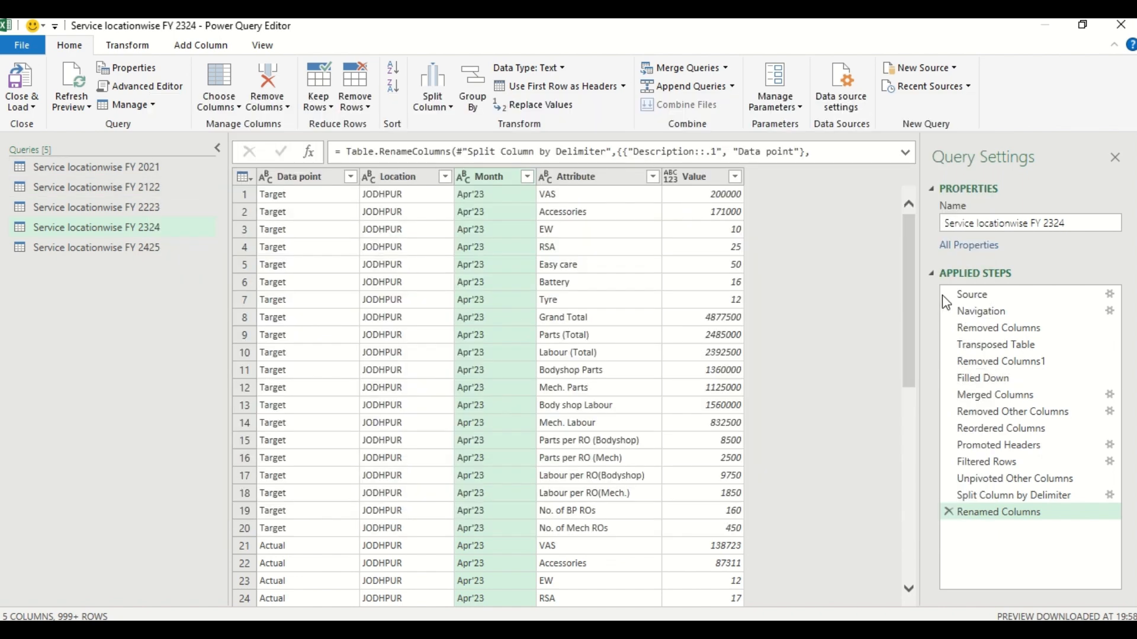
Step: Examine the sheet order in the Source step of the FY 2324 and FY 2021 queries
click(982, 294)
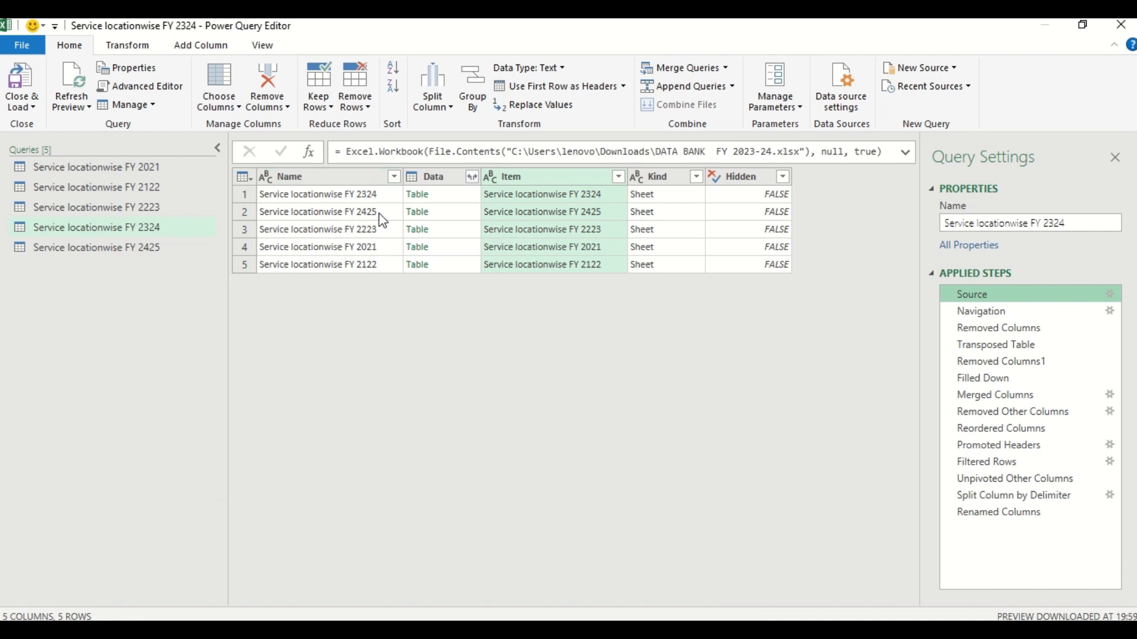
click(158, 247)
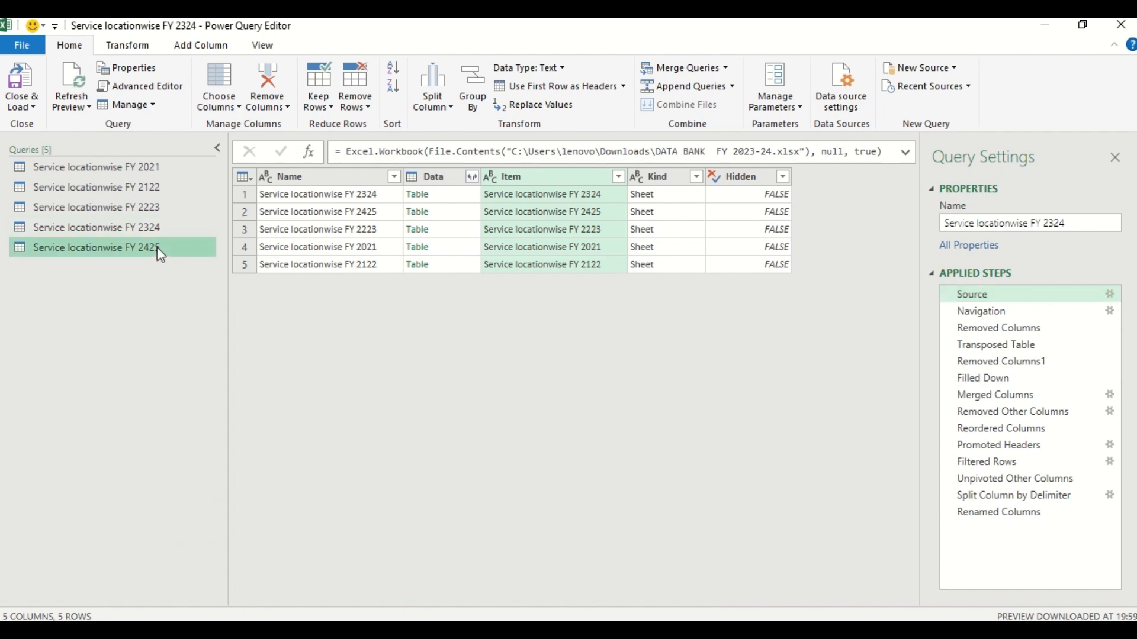
click(136, 167)
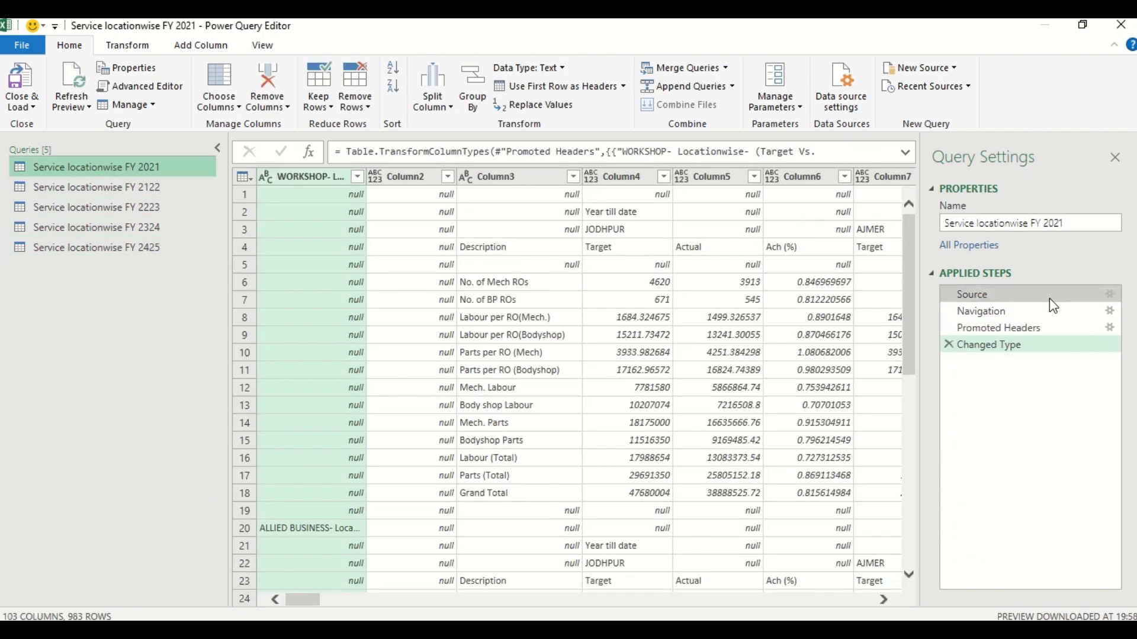
click(984, 295)
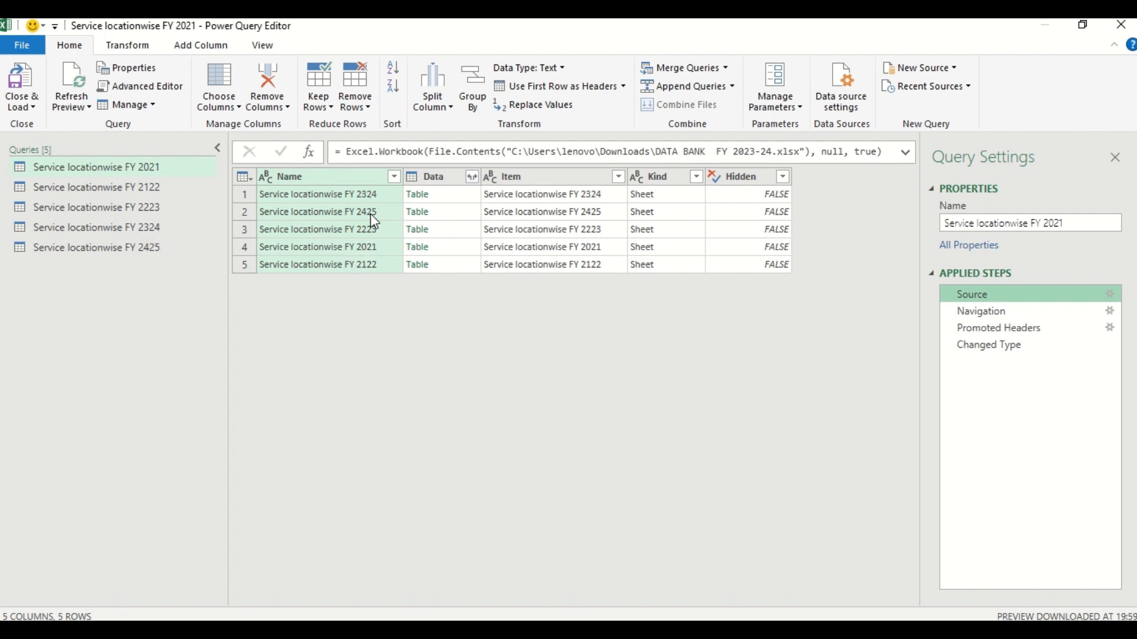
Step: Replace everything below the Source line in the Service locationwise FY 2425 query's code with the copied FY 2324 code
click(129, 243)
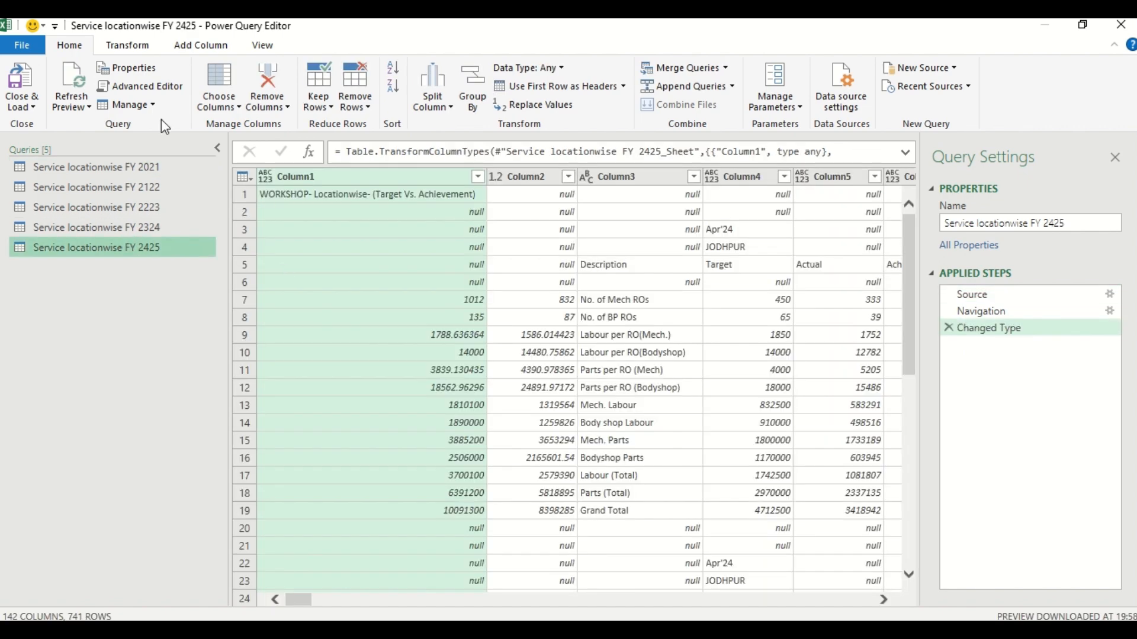
click(145, 88)
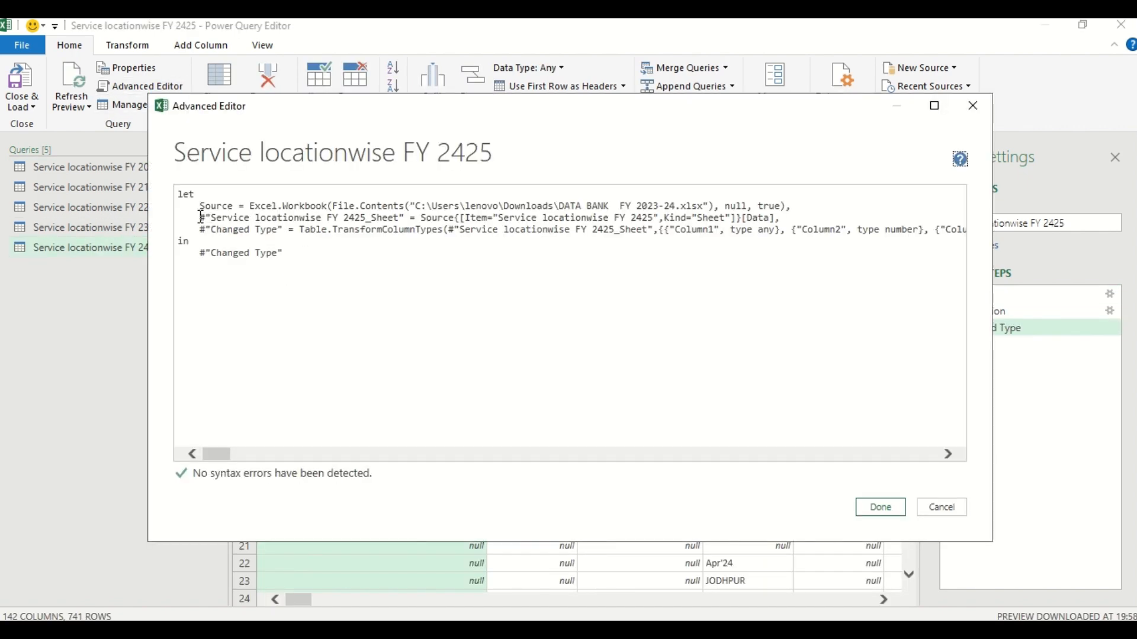
shift+click(304, 253)
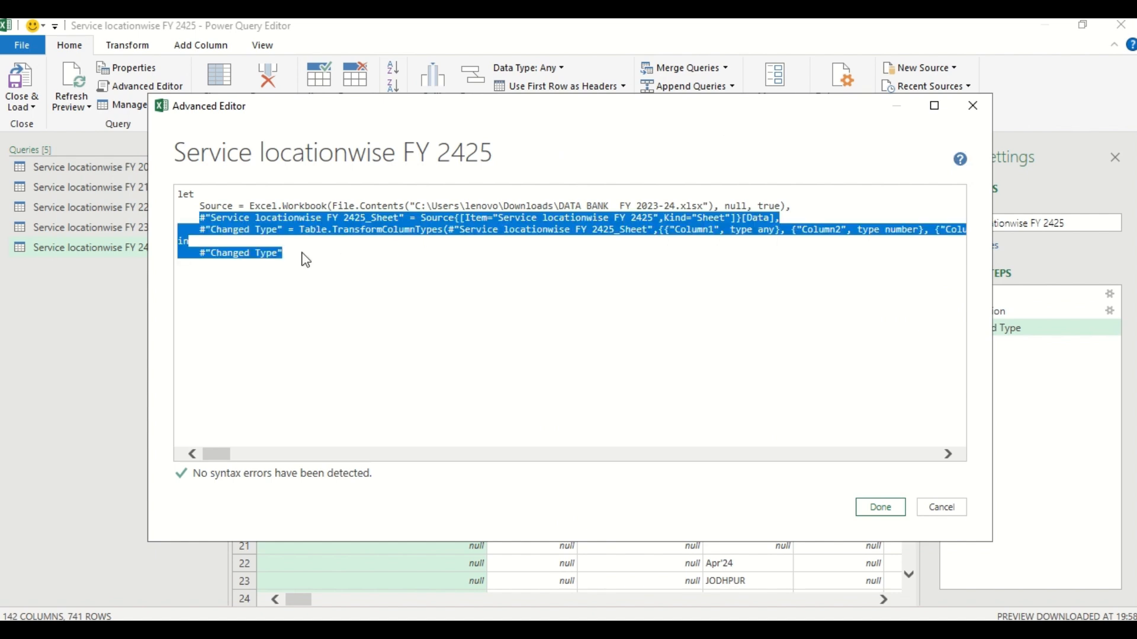
key(Delete)
key(ctrl+v)
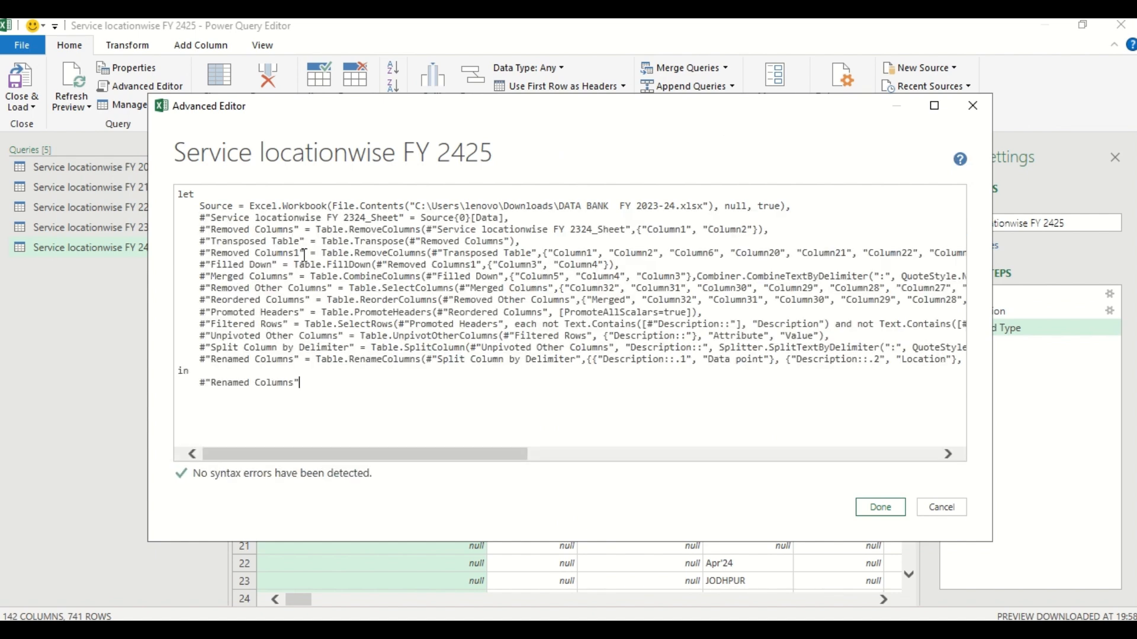
Step: Check the sheet order in the Excel workbook, set the FY 2425 query's sheet index to 1 and apply the code
drag(493, 114, 510, 326)
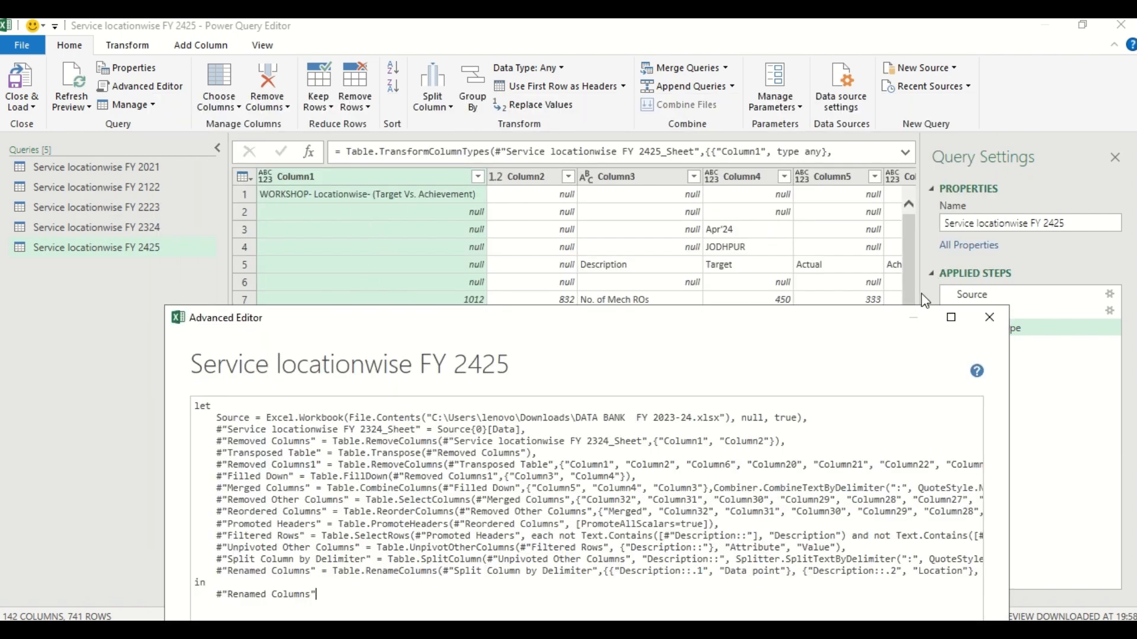
drag(794, 325, 829, 197)
key(alt+Tab)
key(Tab)
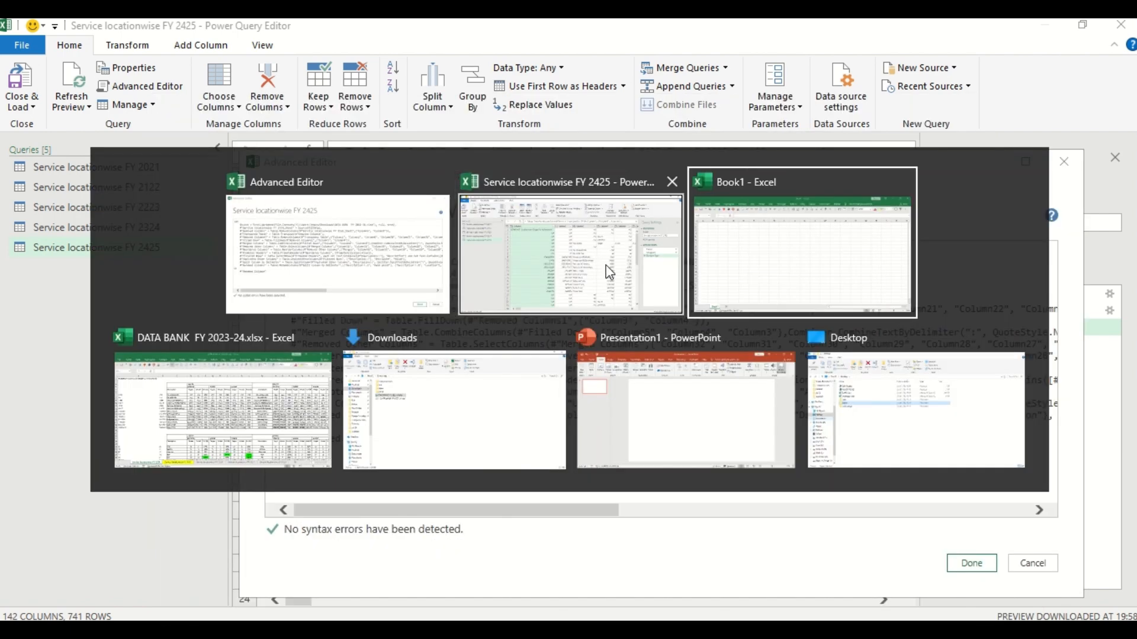
click(286, 452)
key(alt+Tab)
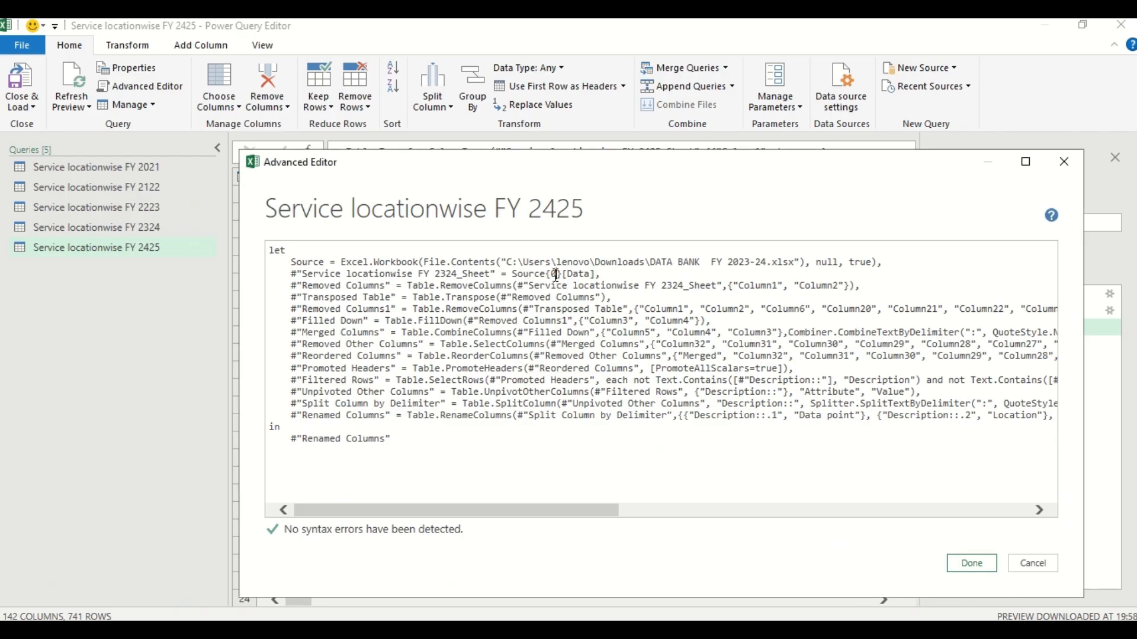
key(BackSpace)
text(1)
click(968, 565)
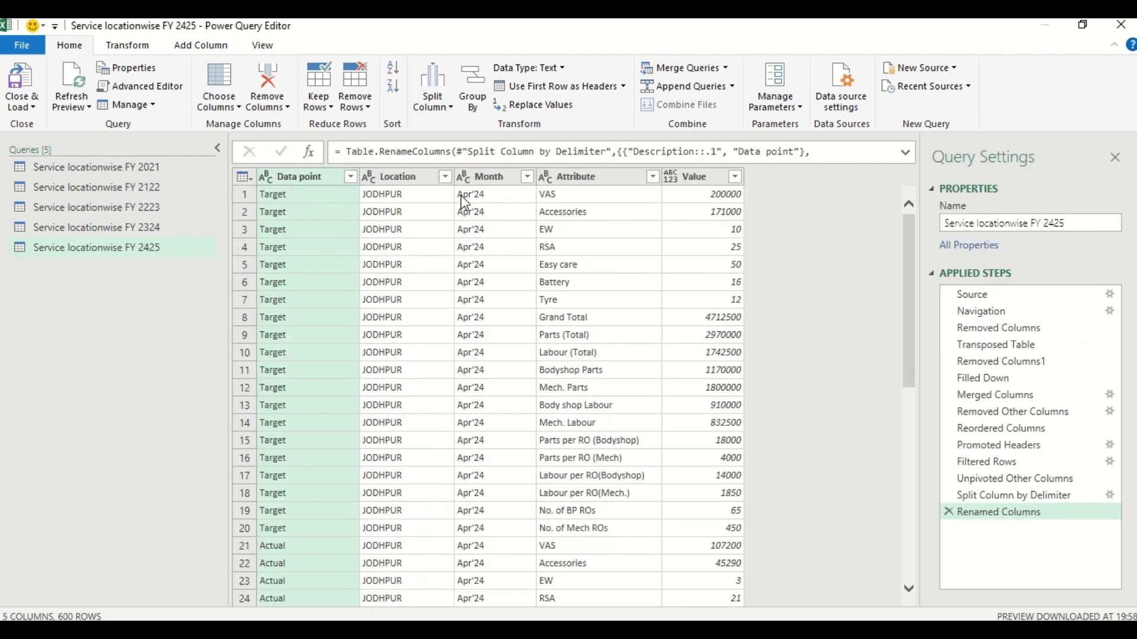
Step: Compare the April figures for JODHPUR on the workbook's Service locationwise FY 2425 sheet with the rows of the FY 2425 query
key(alt+Tab)
key(Tab)
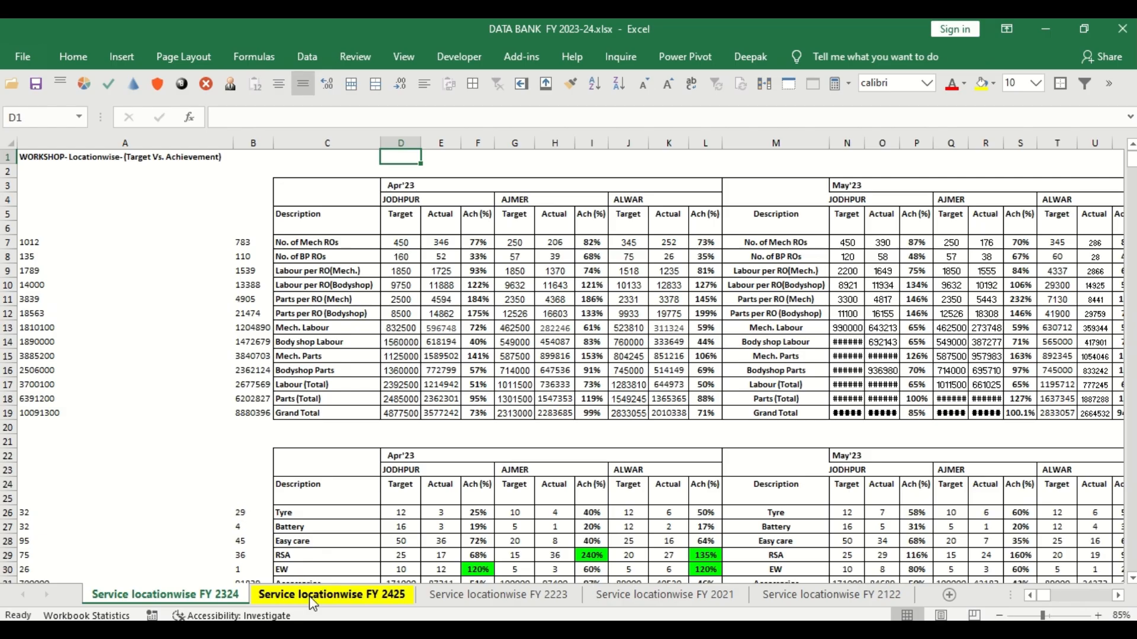
click(314, 594)
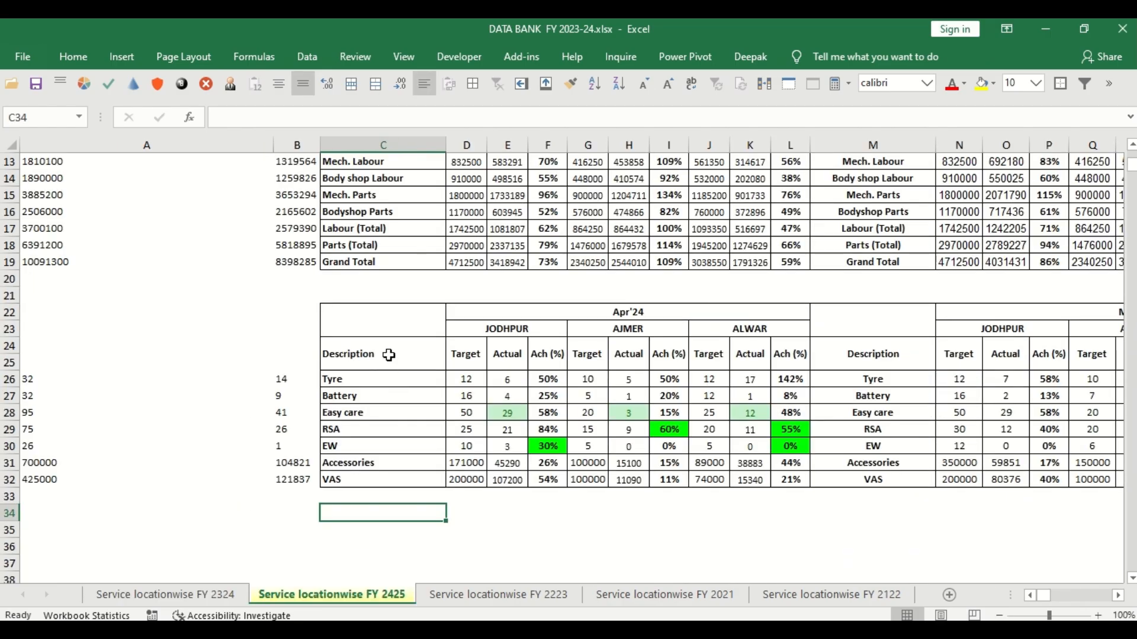
scroll(528, 291, up, 4)
click(474, 264)
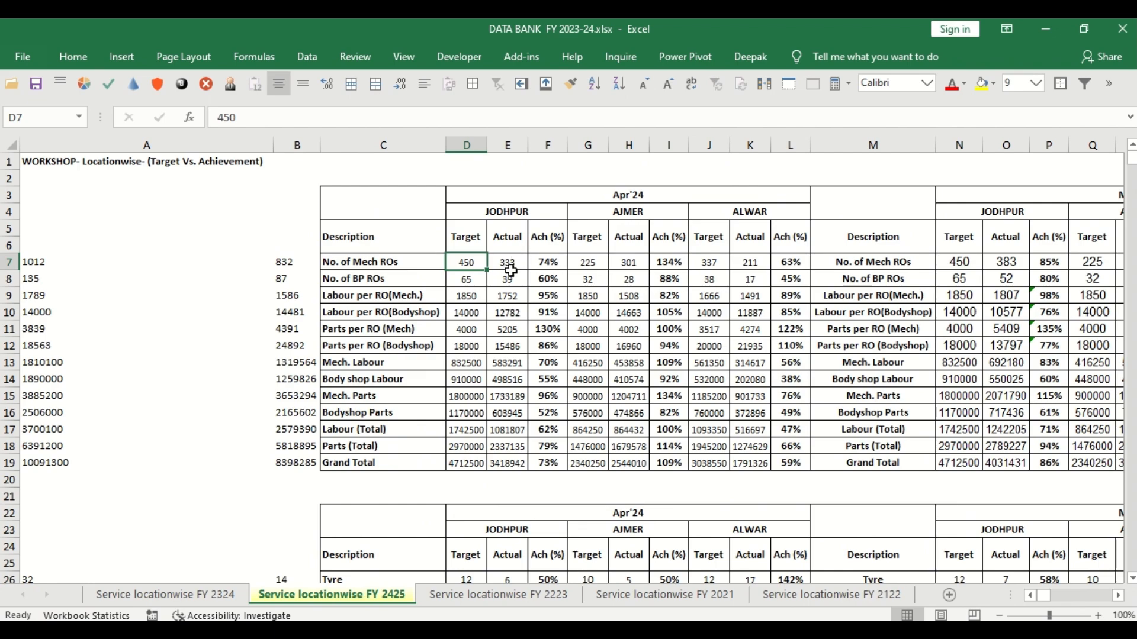
key(alt+Tab)
click(649, 231)
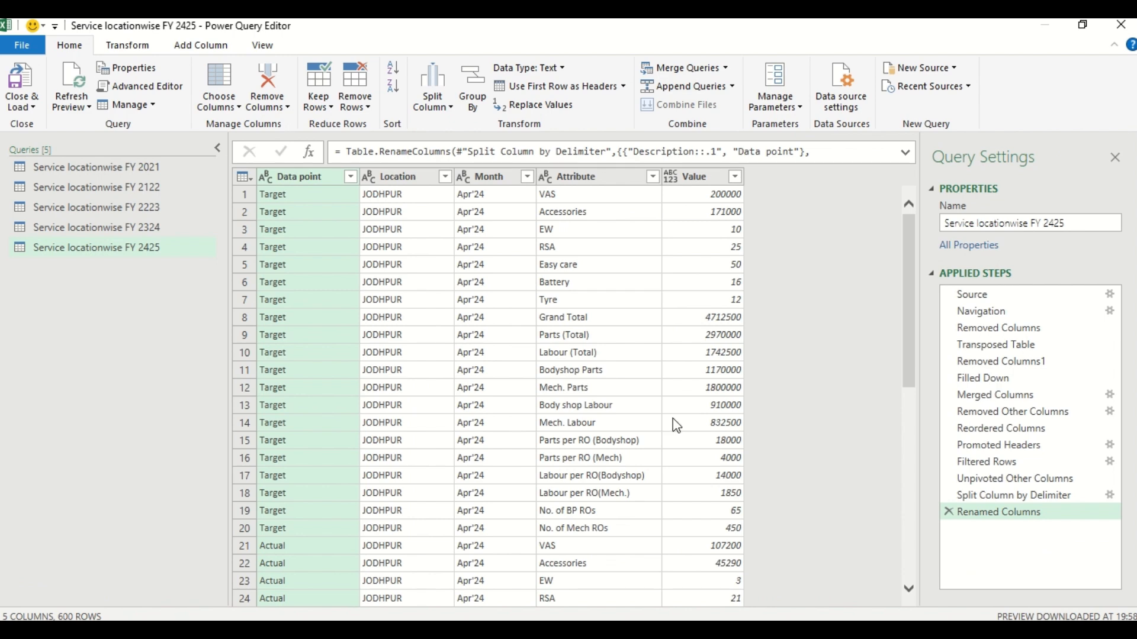
scroll(677, 425, down, 8)
scroll(674, 424, up, 4)
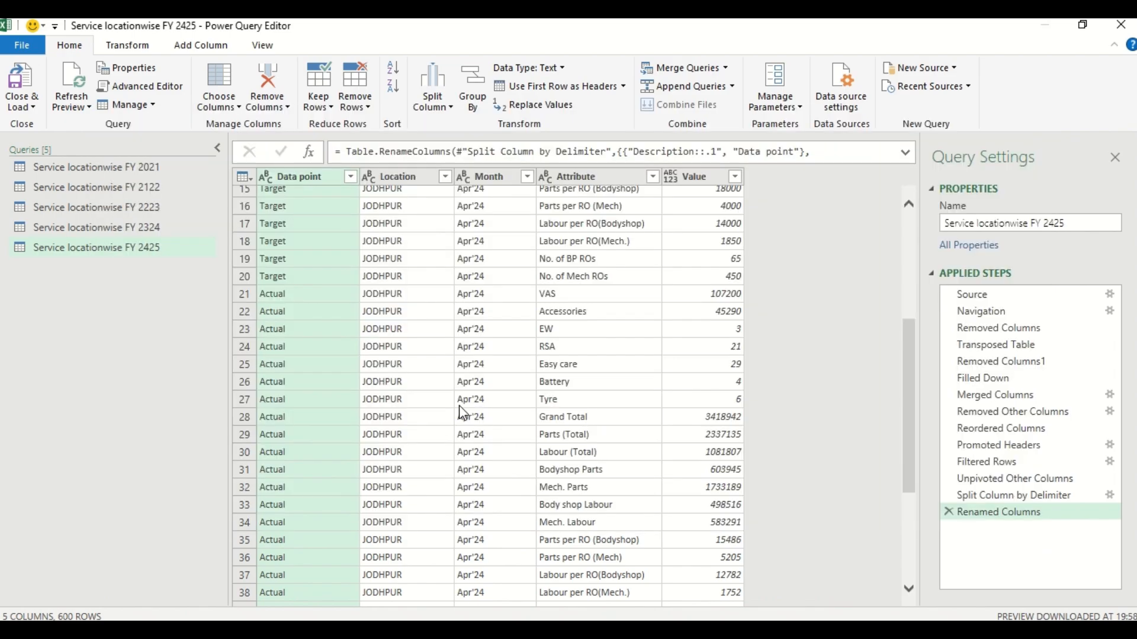
Step: Switch to the Excel workbook and select JODHPUR's Apr'24 actual values for VAS and Accessories to compare with the query
key(alt+Tab)
key(Tab)
scroll(324, 431, down, 4)
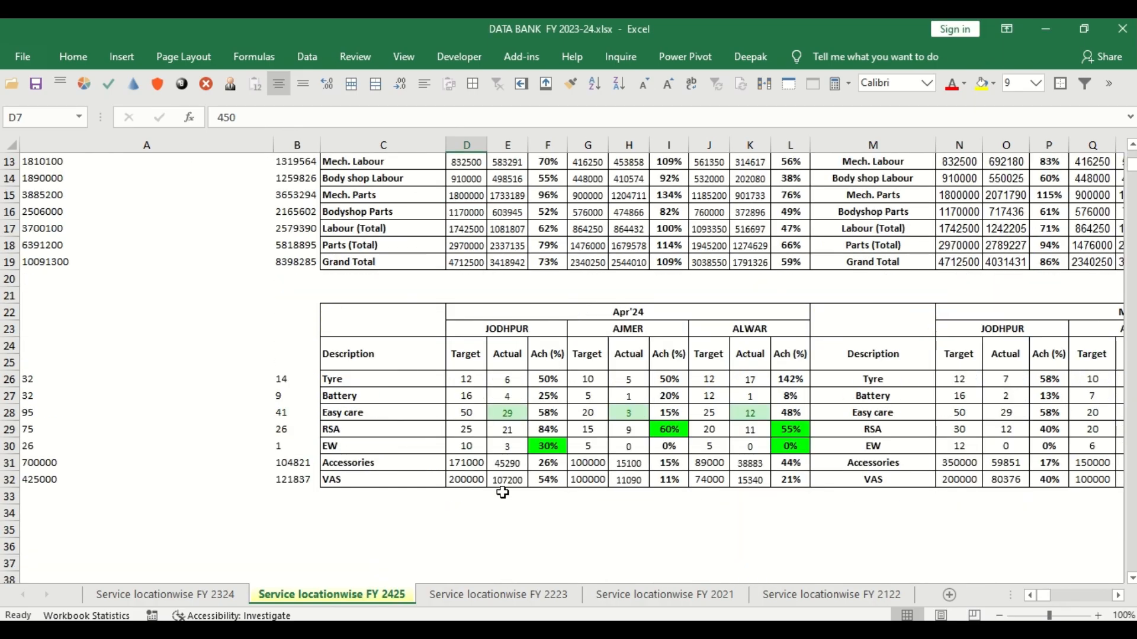
click(508, 479)
ctrl+click(510, 462)
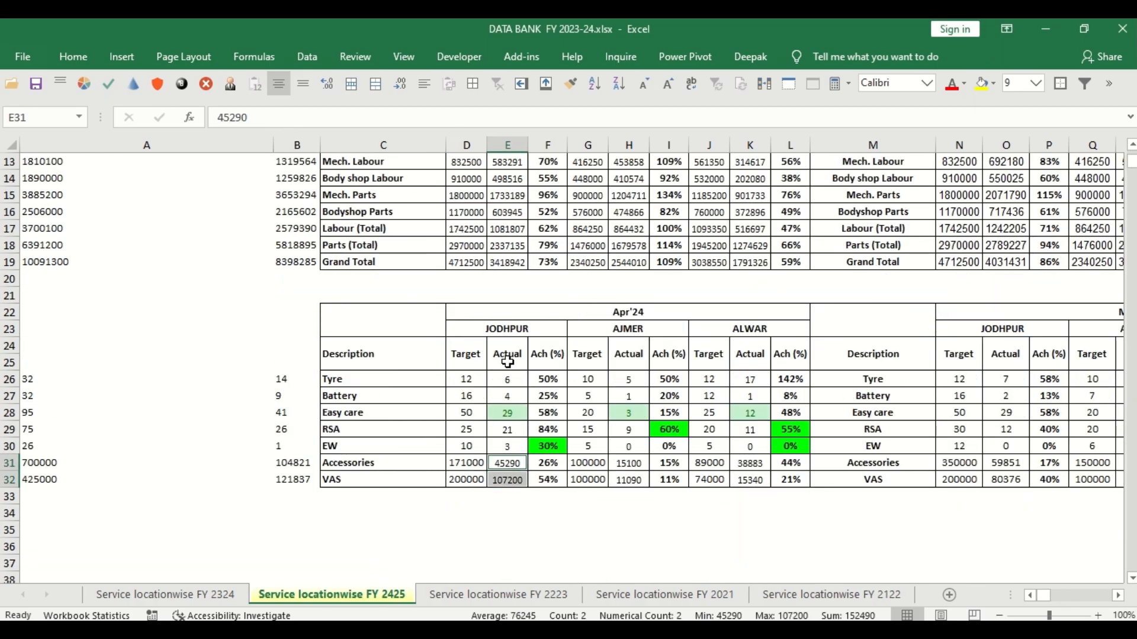
Step: Replace everything below the Source line in the Service locationwise FY 2223 query's code with the copied FY 2324 code
scroll(504, 362, up, 4)
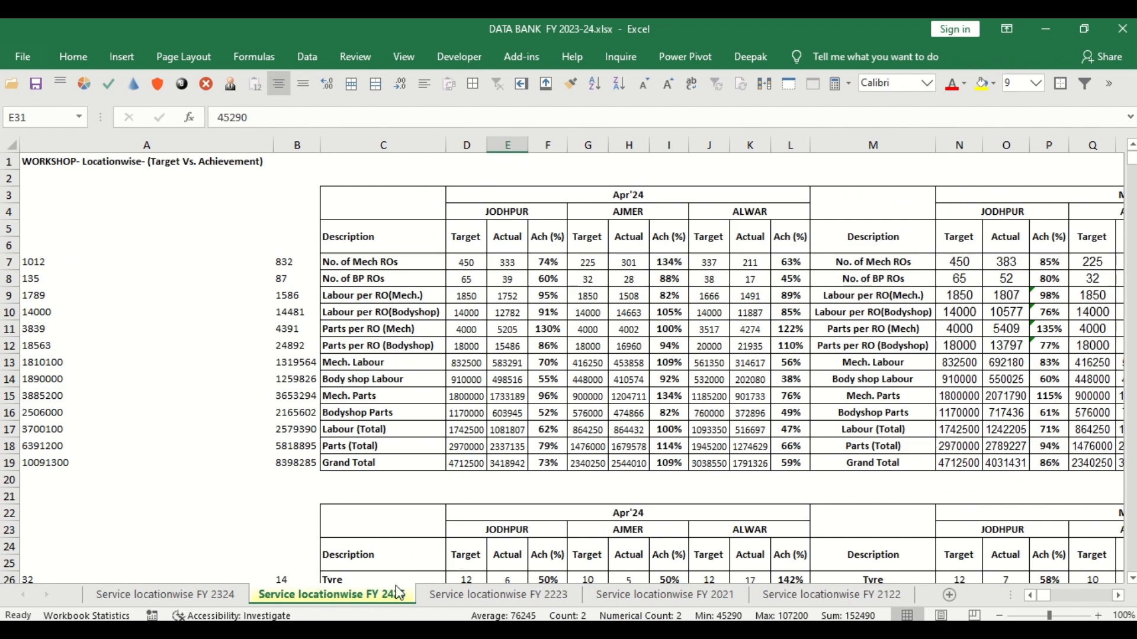
key(alt+Tab)
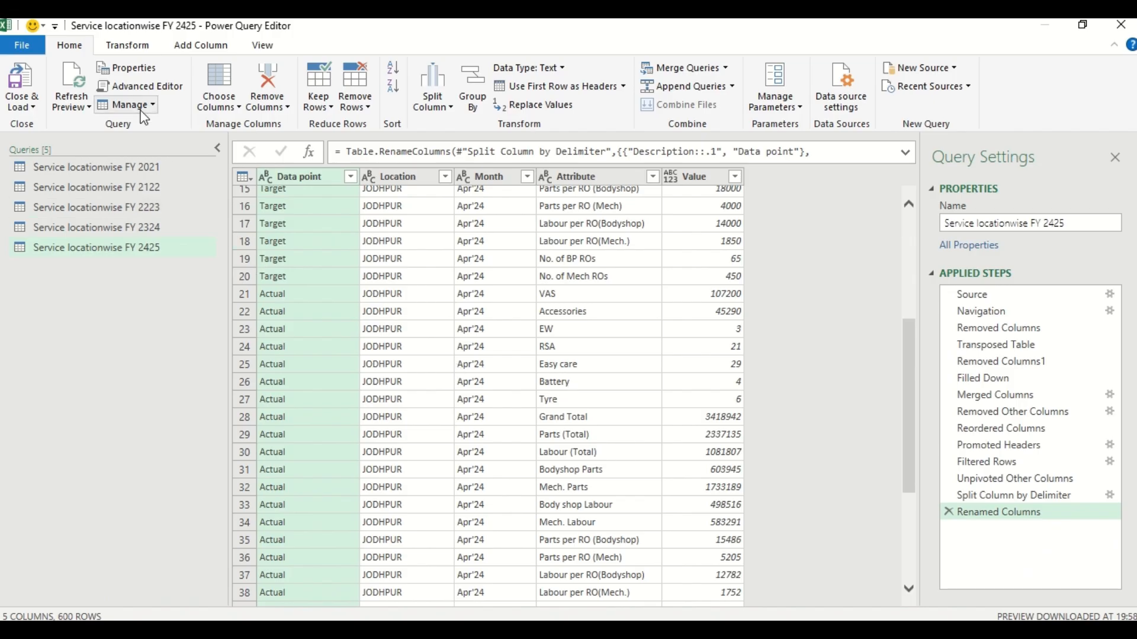
key(alt+Tab)
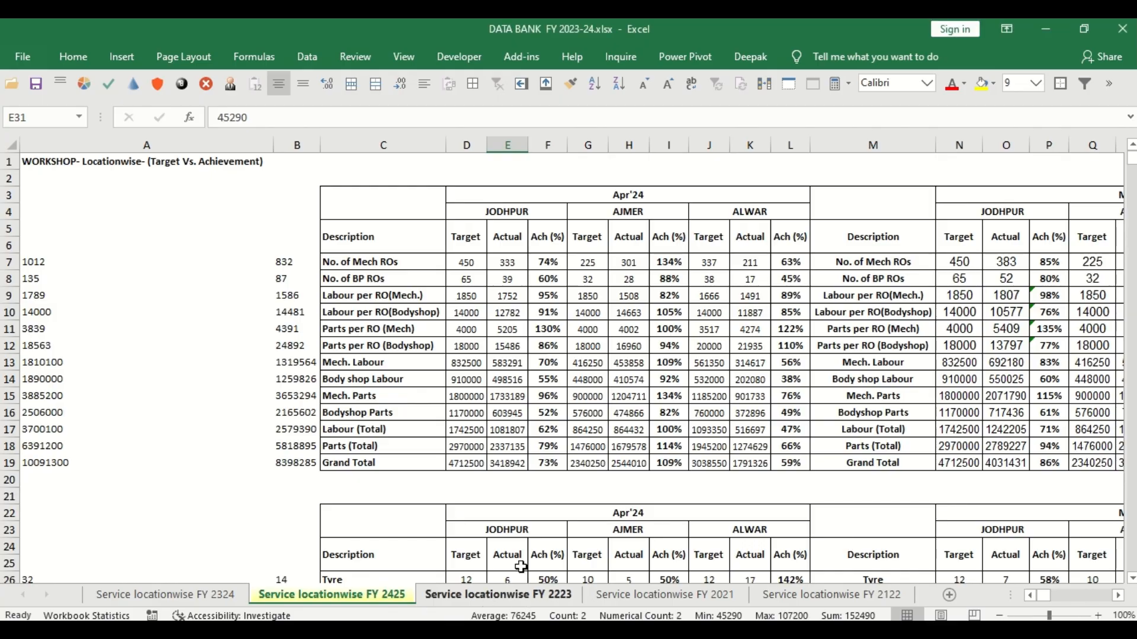
key(alt+Tab)
click(157, 206)
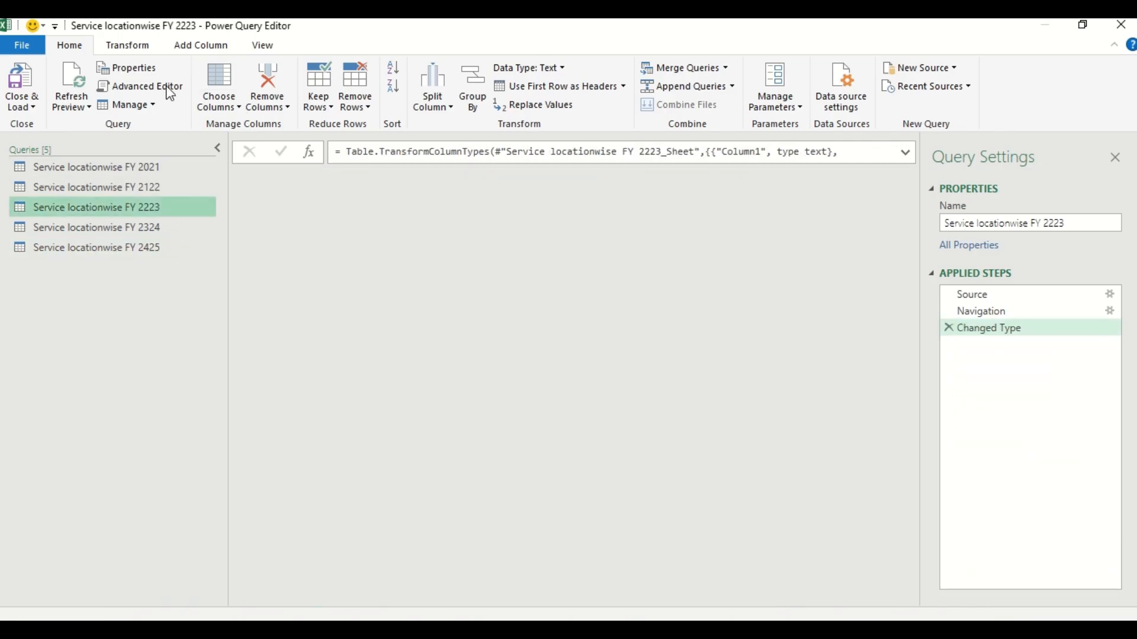
click(162, 87)
drag(190, 219, 288, 267)
key(ctrl+v)
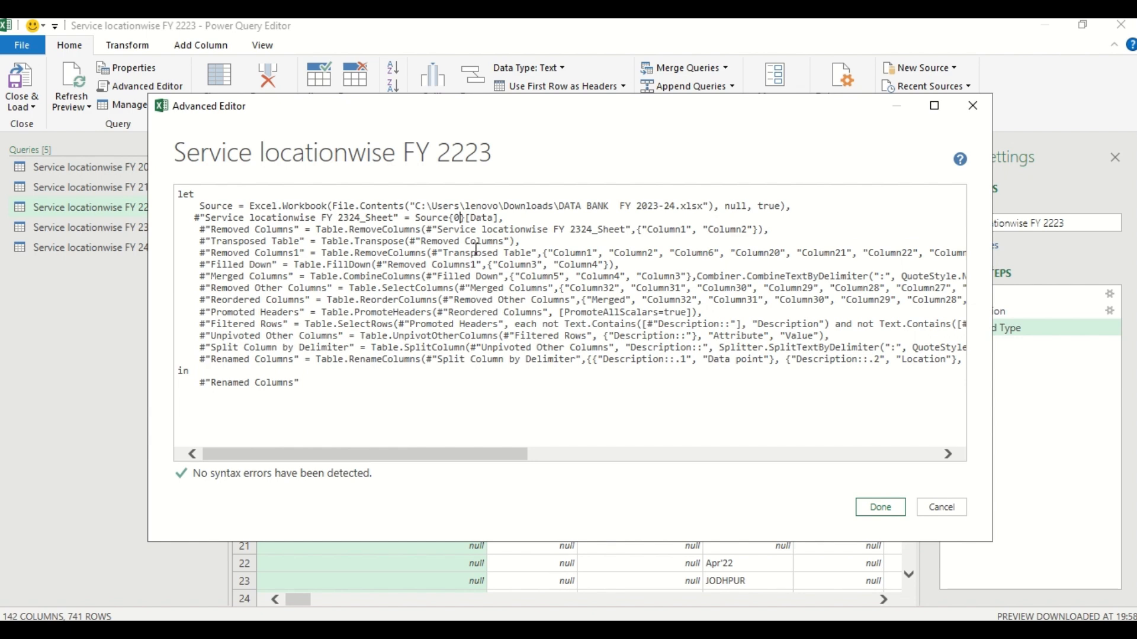
Step: Set the sheet index in the FY 2223 query's code to 2 and apply it
key(BackSpace)
text(2)
click(881, 507)
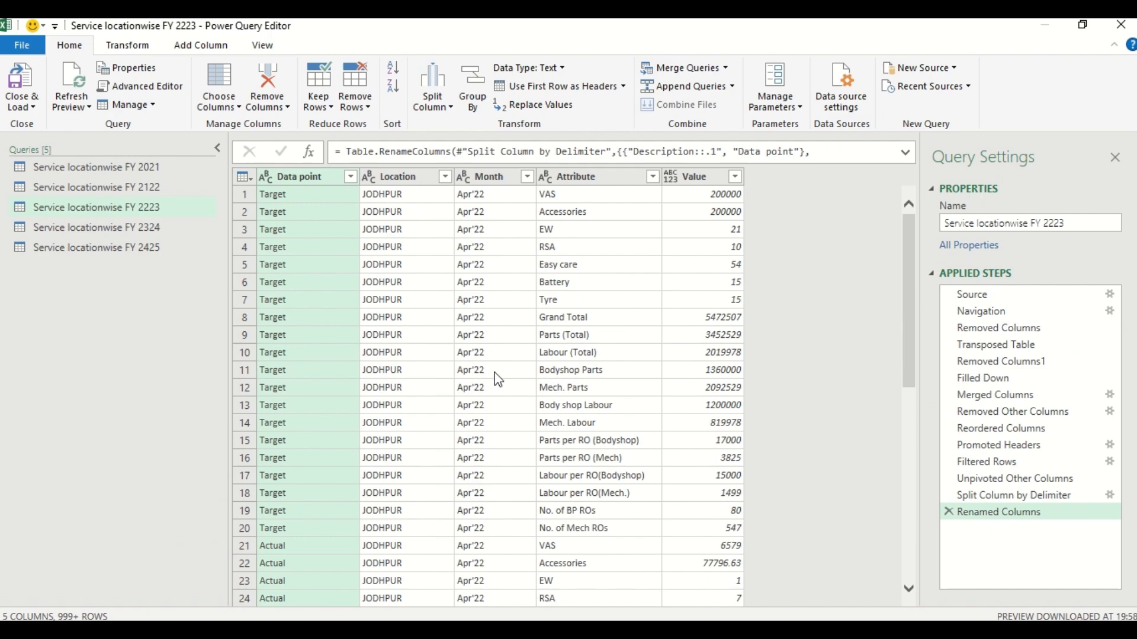
Step: Compare the month headings on the workbook's Service locationwise FY 2223 sheet with the Month values of the FY 2223 query
key(alt+Tab)
key(alt+Tab)
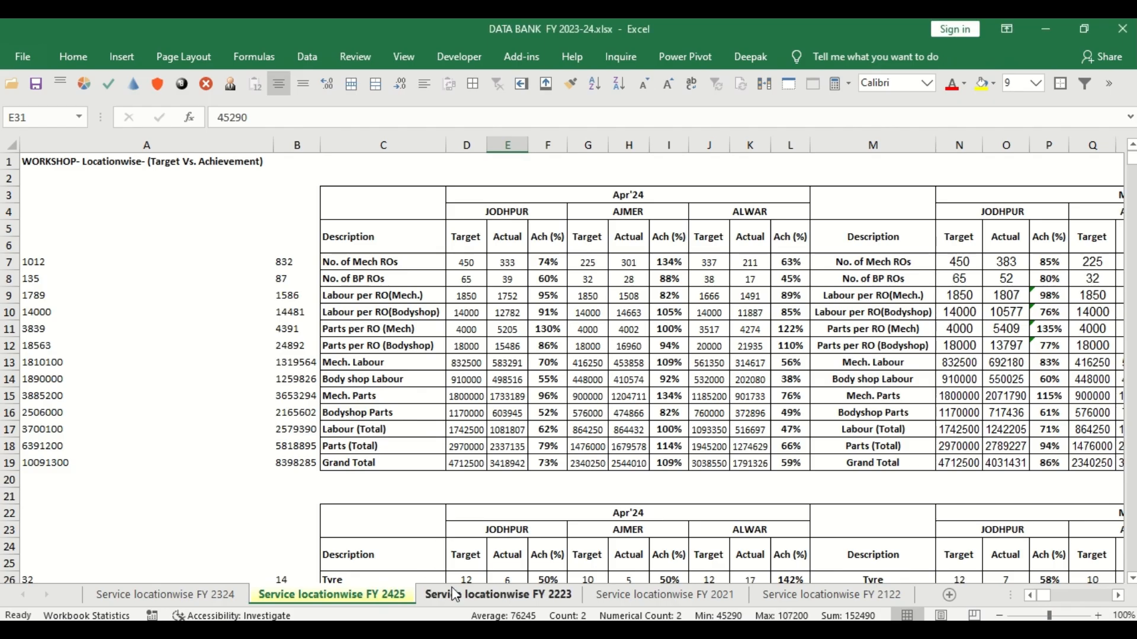
click(457, 595)
click(675, 190)
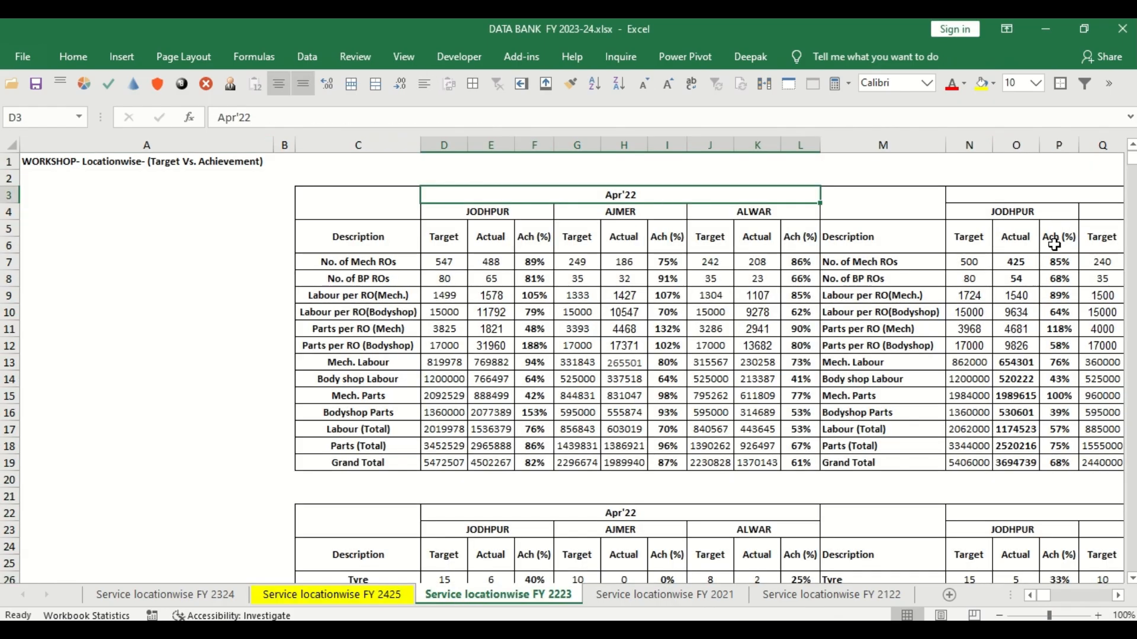
click(1020, 198)
key(alt+Tab)
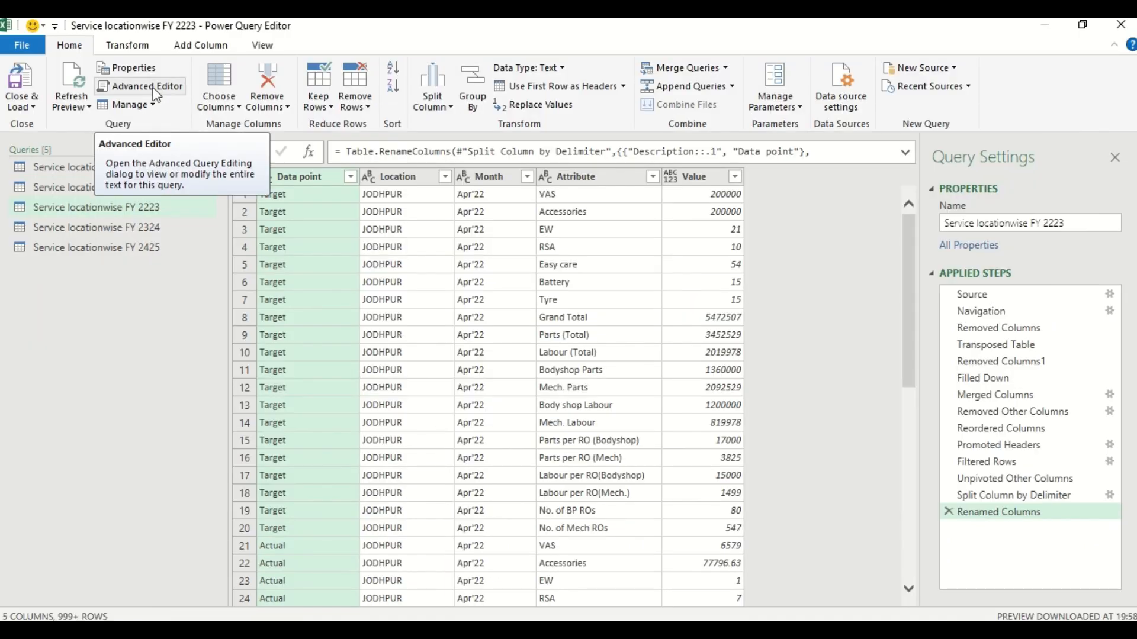
Step: Check the sheet order in the workbook and replace the code below the Source line of the Service locationwise FY 2021 query with the copied code
key(alt+Tab)
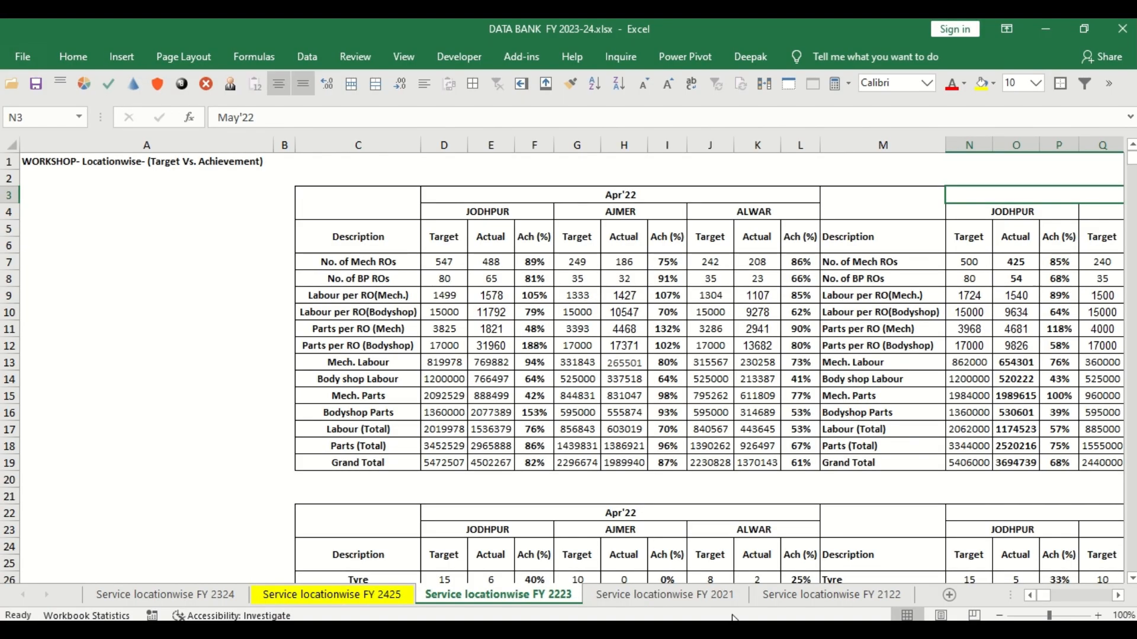
key(alt+Tab)
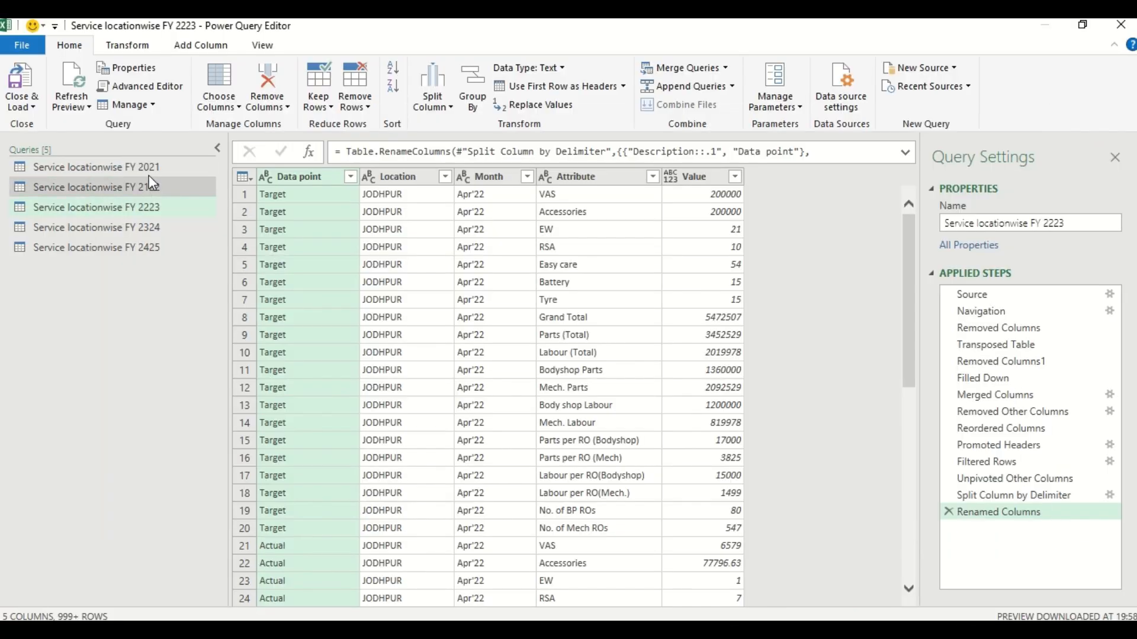
click(147, 169)
click(148, 90)
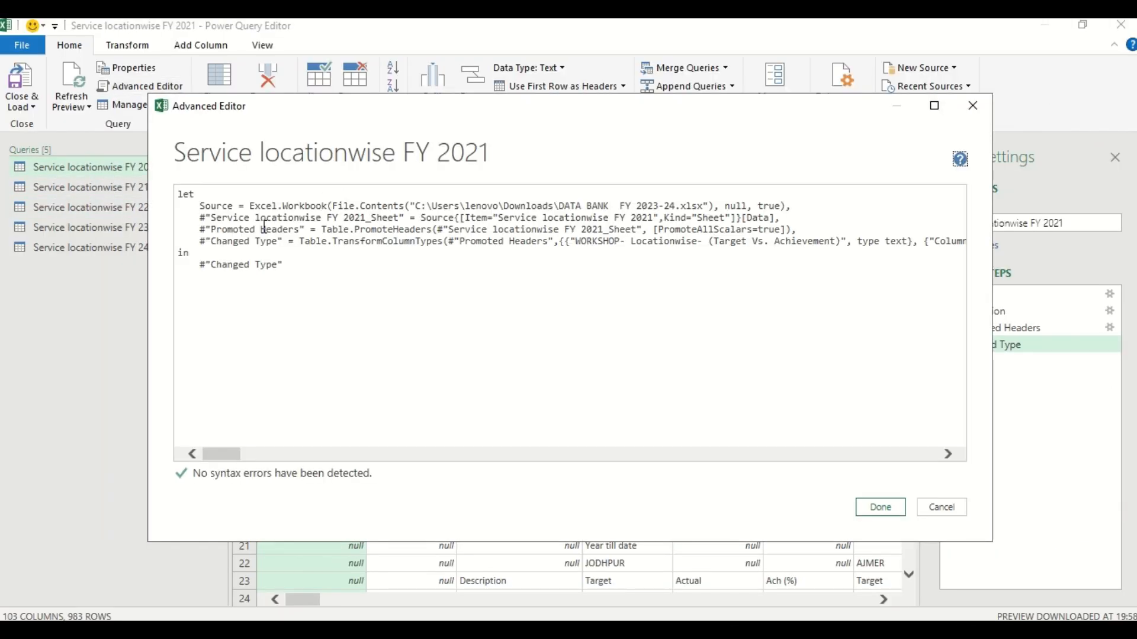
shift+click(325, 292)
key(ctrl+v)
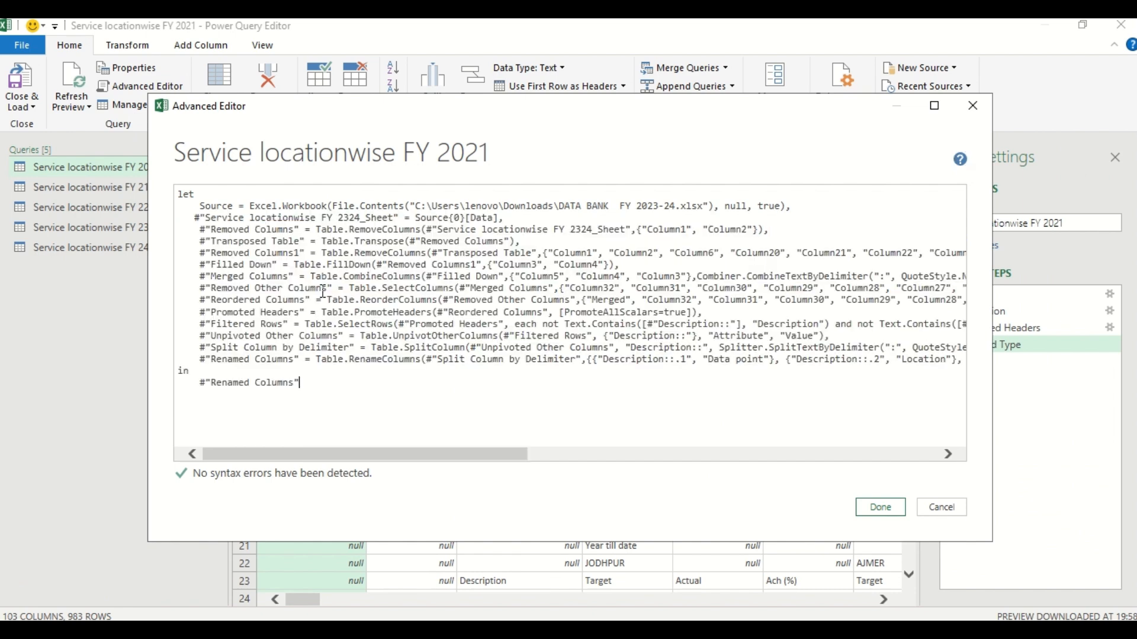
Step: Set the sheet index in the FY 2021 query's code to 3 and apply it
key(BackSpace)
text(3)
click(881, 515)
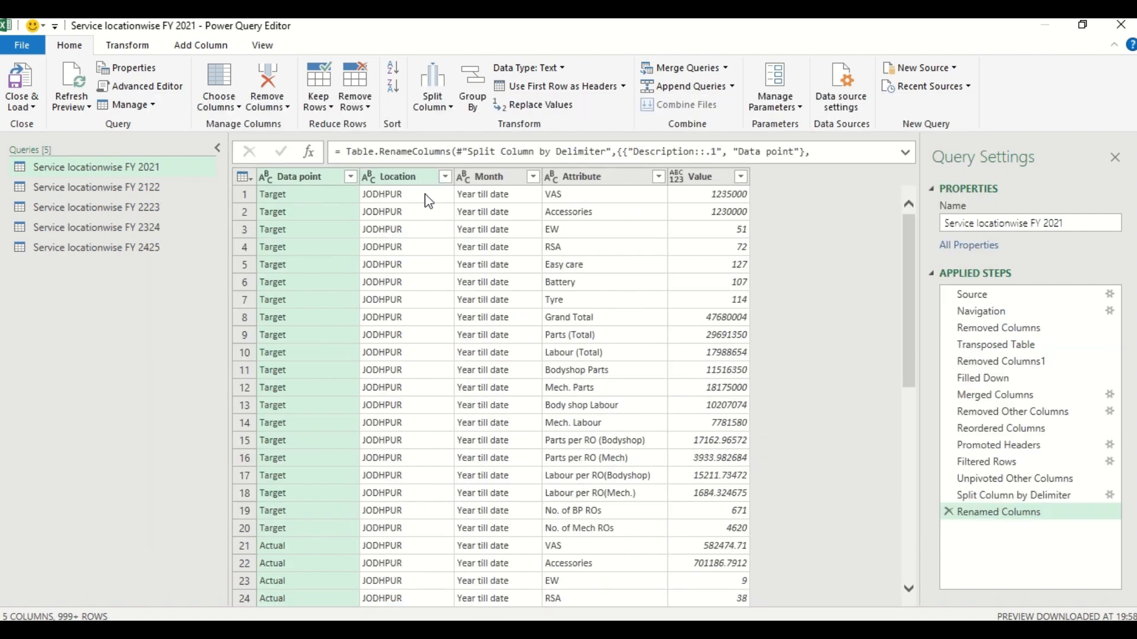
Step: Switch to the Excel workbook and examine the month headings across row 3 of the Service locationwise FY 2021 sheet
key(alt+Tab)
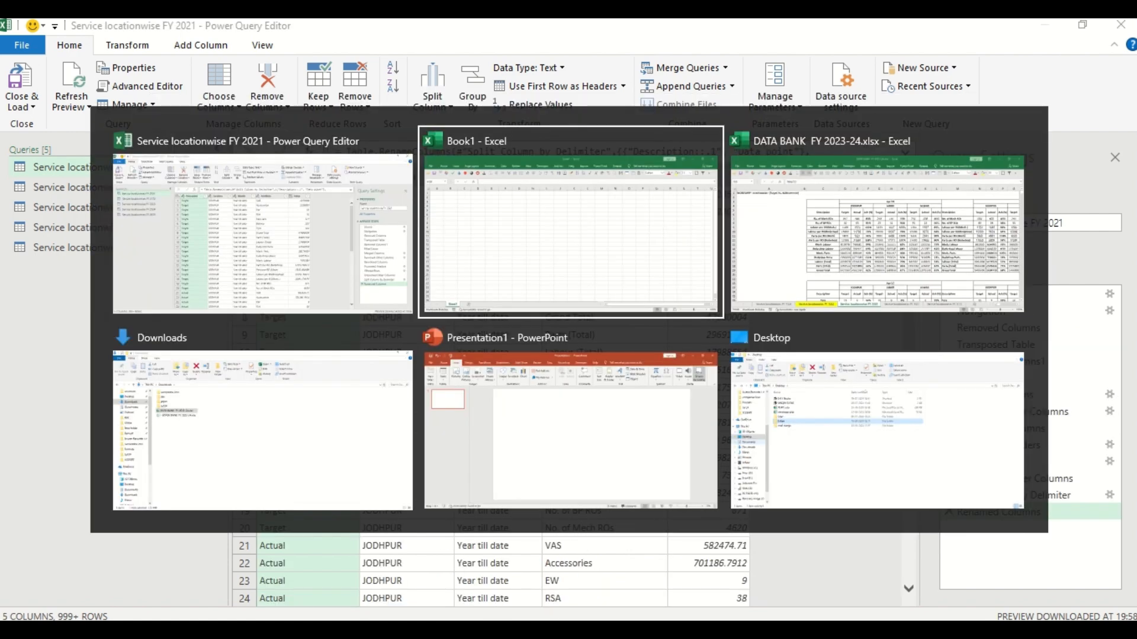
key(Tab)
click(664, 595)
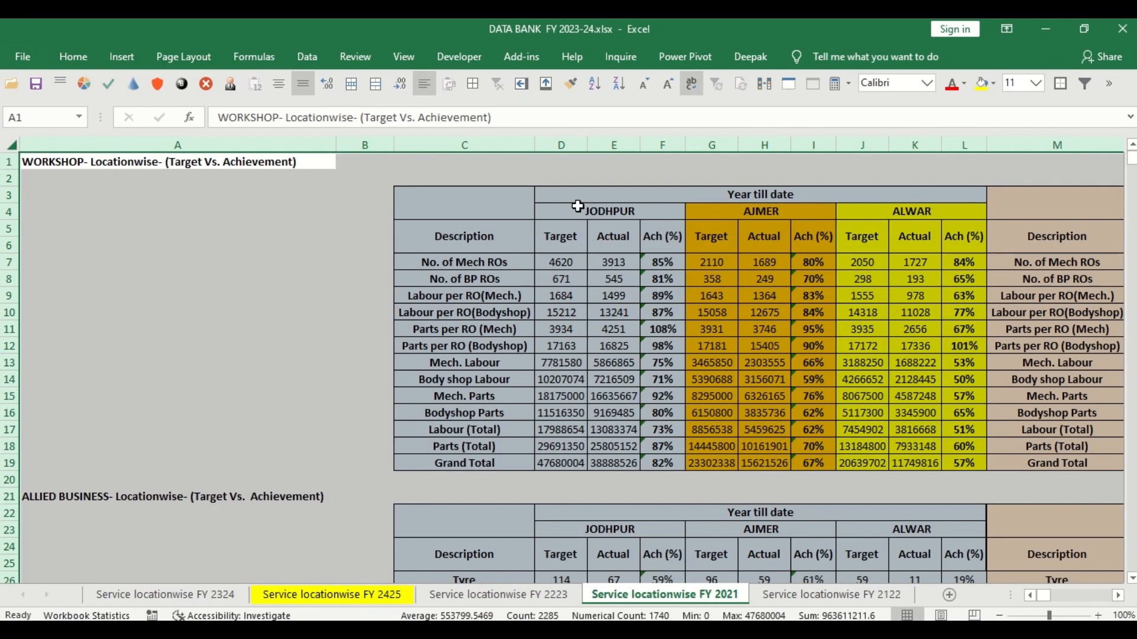
click(713, 181)
key(Down)
key(Right)
key(Right)
key(Right)
key(Right)
key(Right)
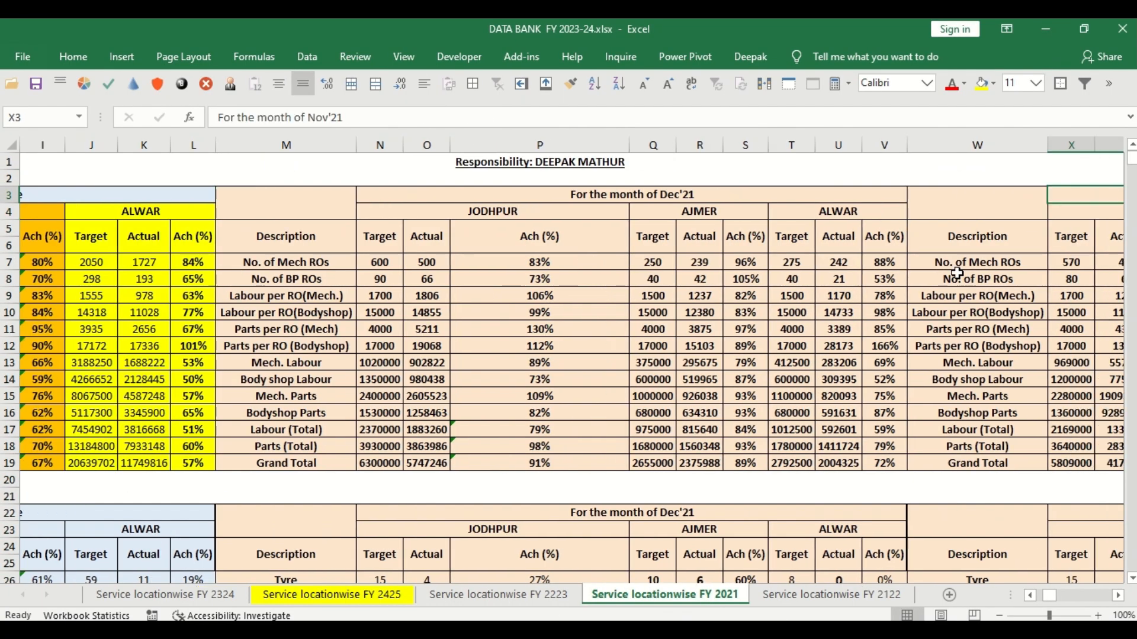
key(Right)
key(Right)
key(Right)
key(Right)
key(Right)
key(Right)
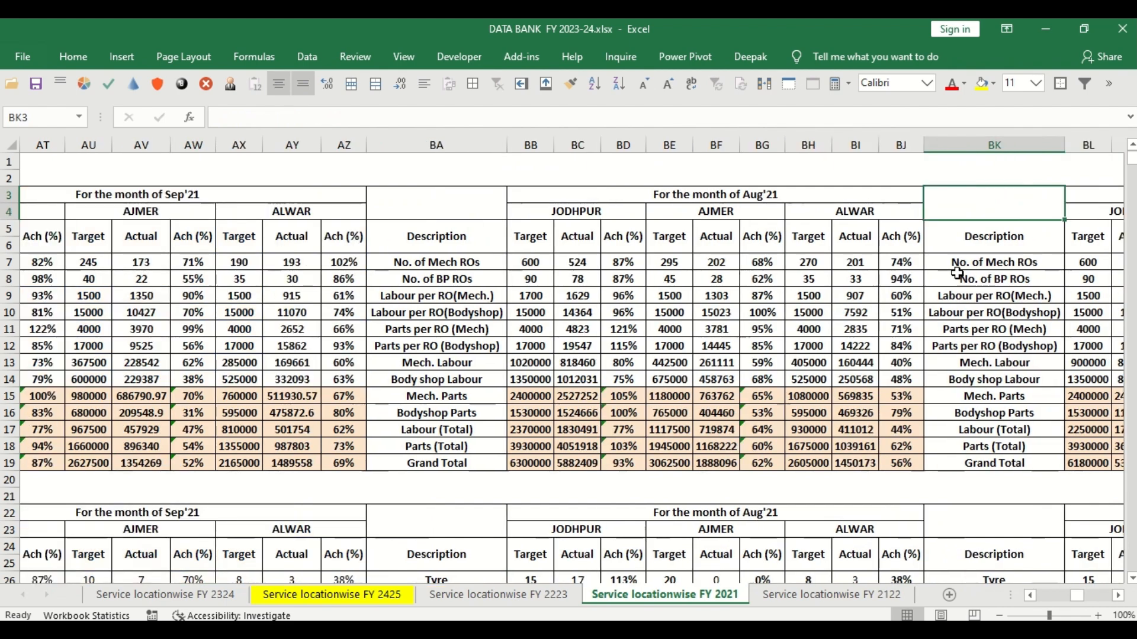
key(Right)
key(Right)
key(Right)
key(Right)
key(Right)
key(Right)
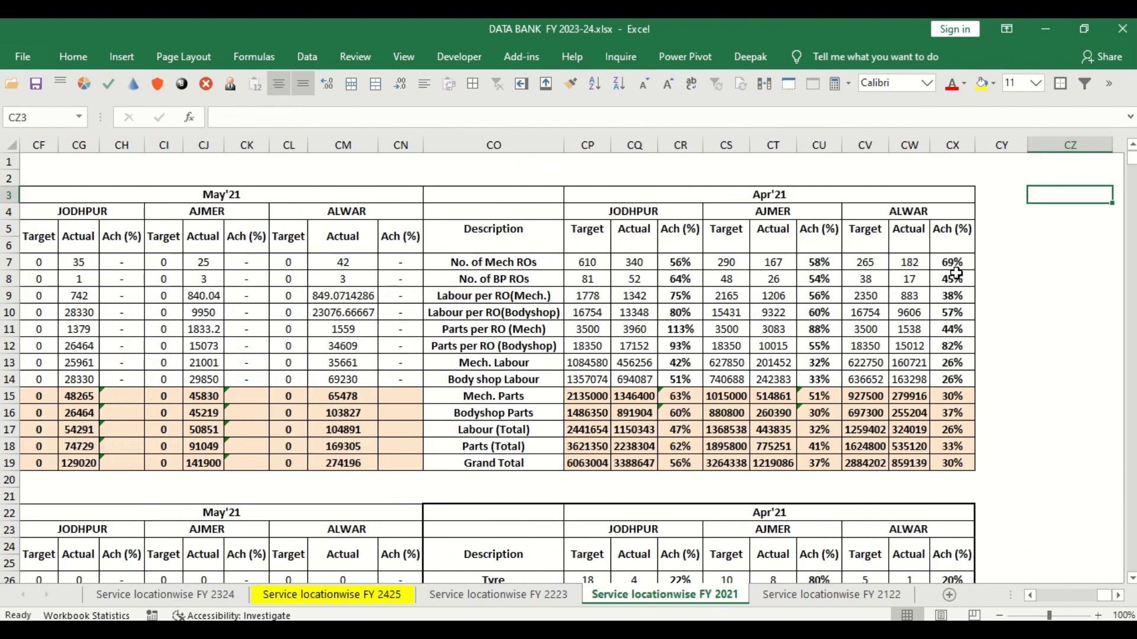
Step: Return to the Power Query Editor and review the FY 2021 query's Month filter values without applying a filter
key(alt+Tab)
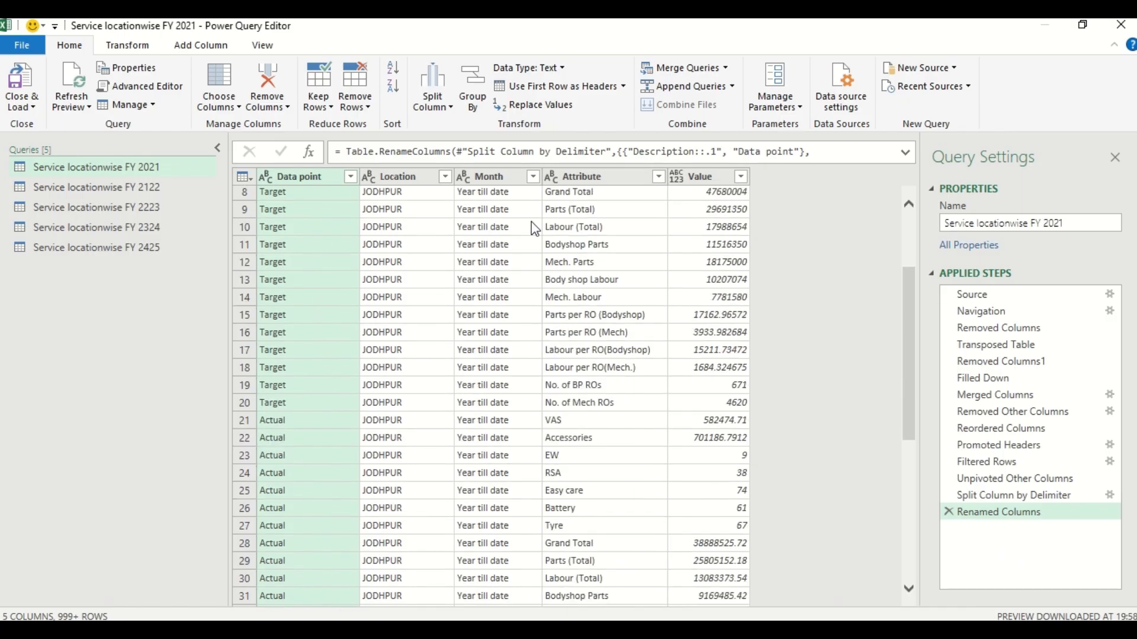
click(533, 176)
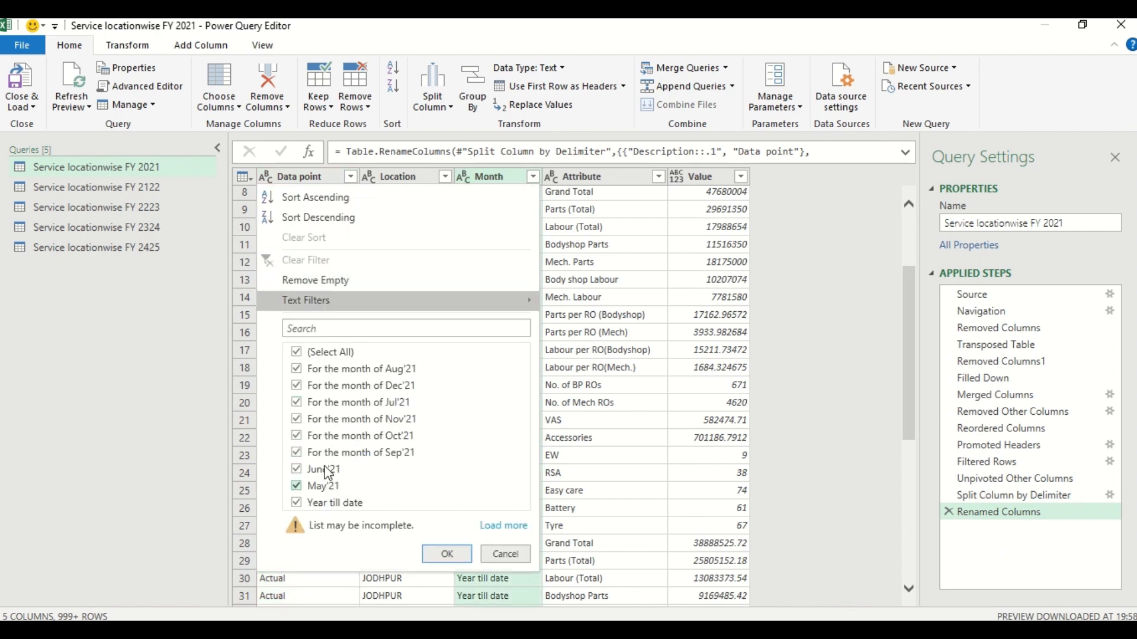
click(506, 557)
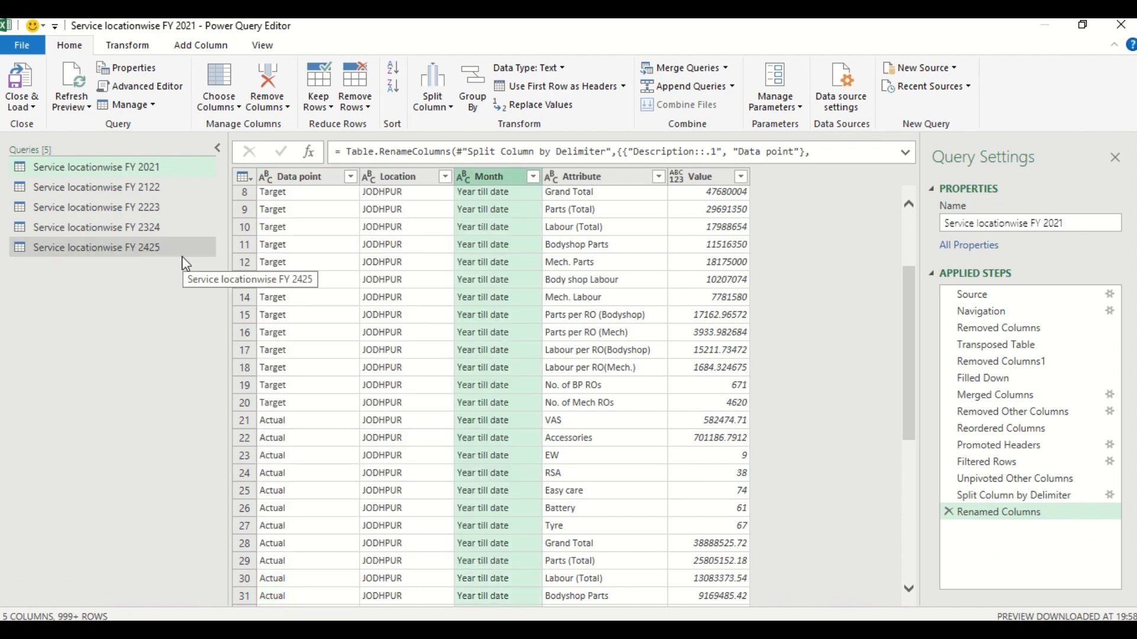
Step: Check the FY 2122 sheet in the workbook and replace the code below the Source line of the Service locationwise FY 2122 query with the copied code
key(alt+Tab)
key(Tab)
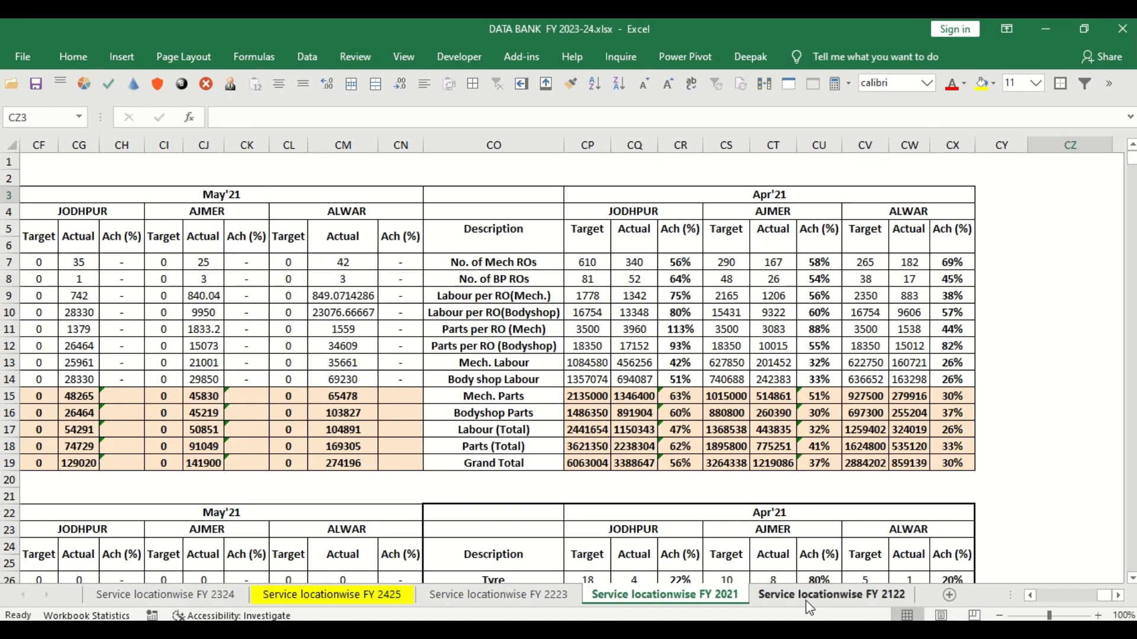
click(806, 599)
key(alt+Tab)
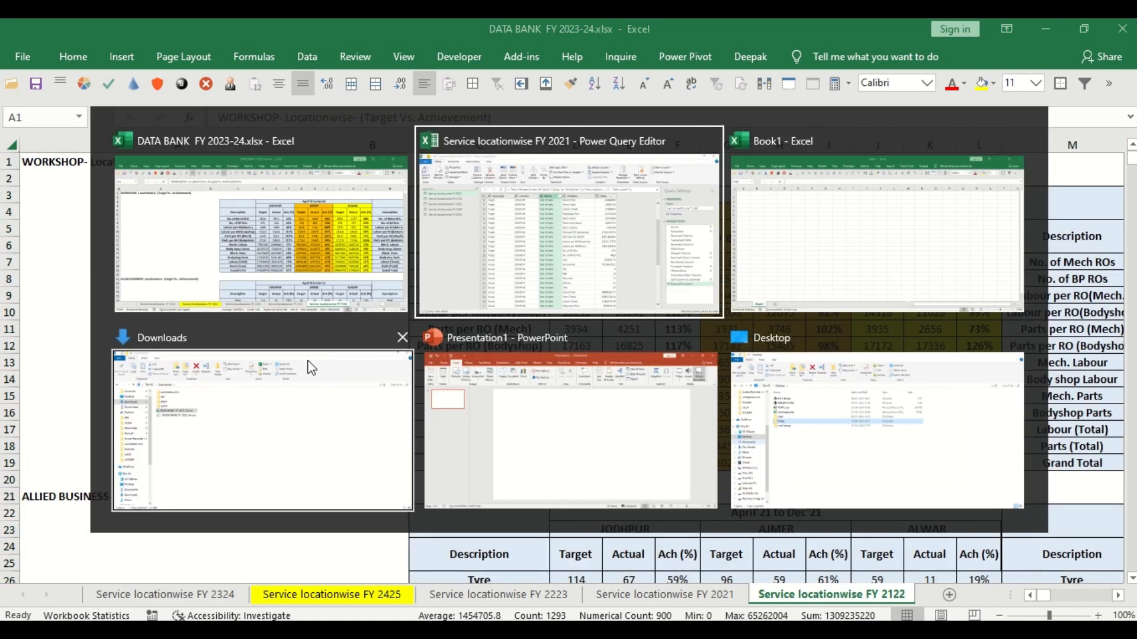
click(129, 187)
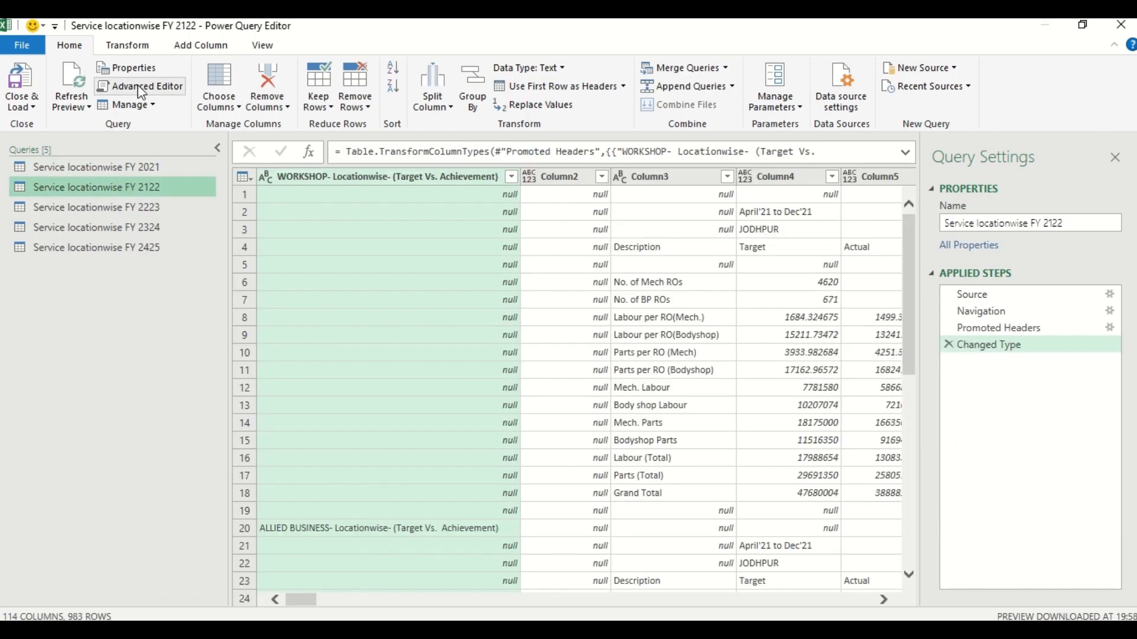
click(140, 86)
drag(200, 217, 312, 269)
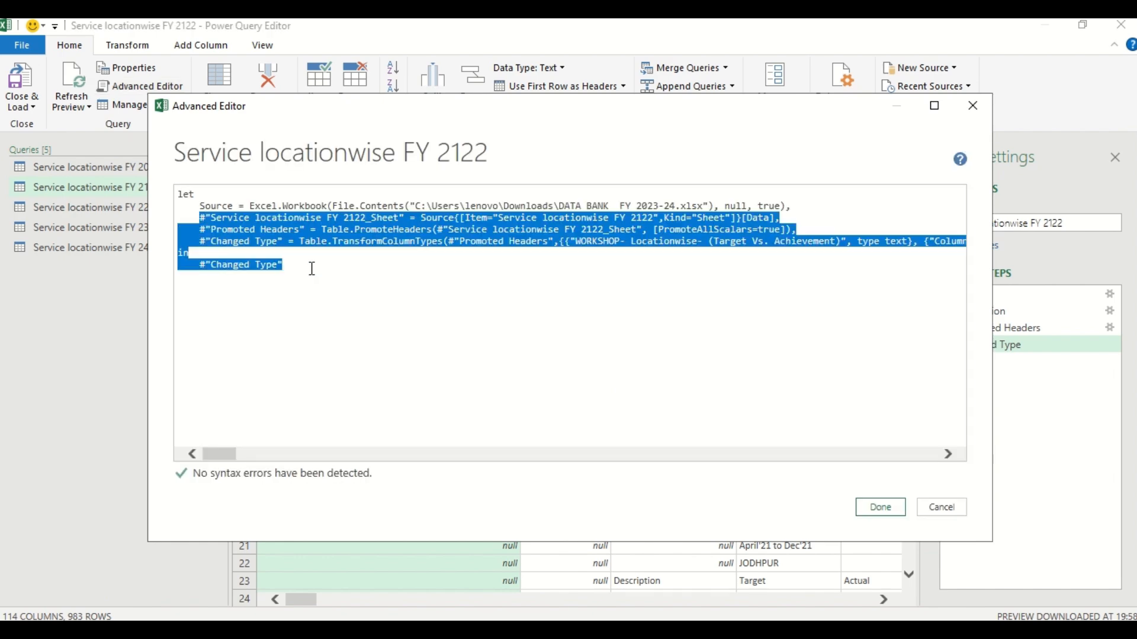
key(ctrl+v)
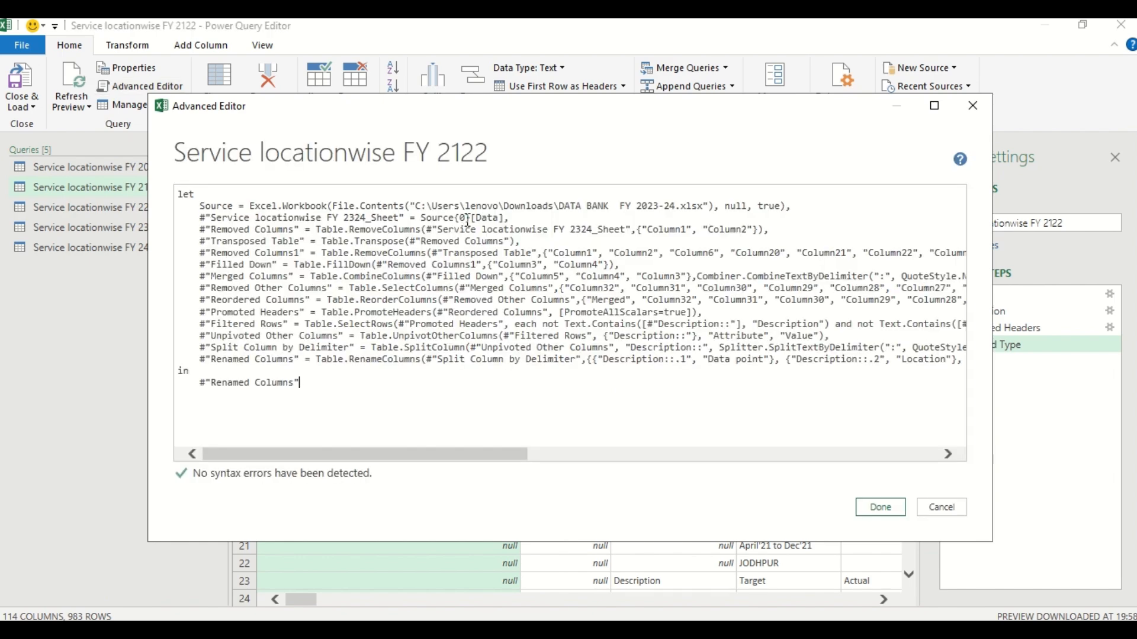
Step: Set the FY 2122 query's sheet index to 4, check it against the workbook's sheet order and apply the code
key(BackSpace)
text(4)
key(alt+Tab)
key(alt+Tab)
key(alt+Tab)
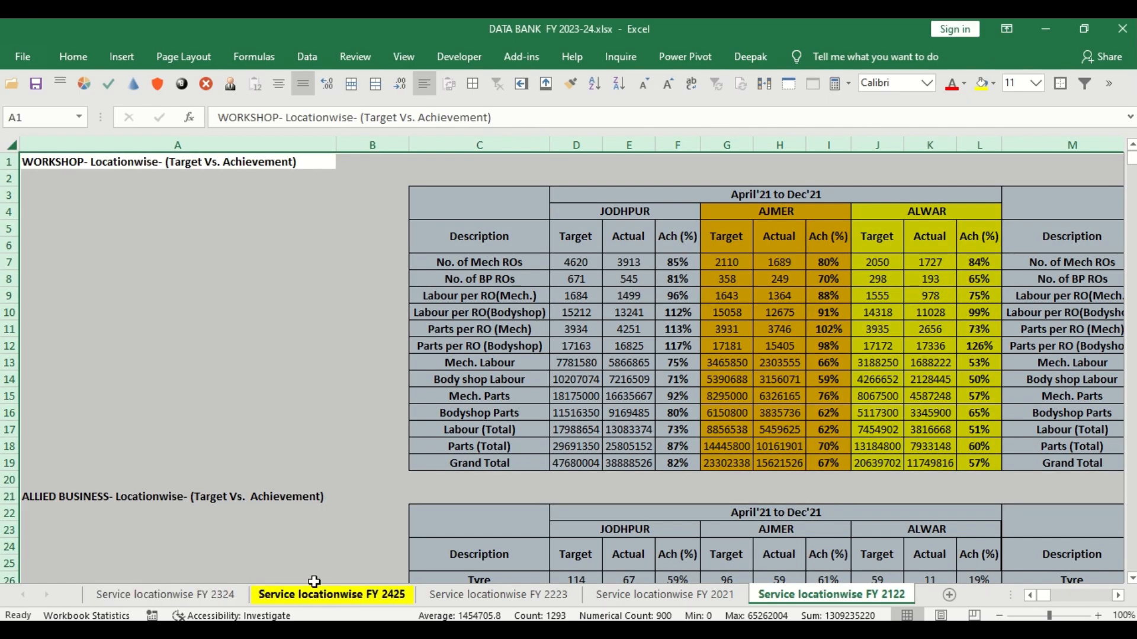
key(alt+Tab)
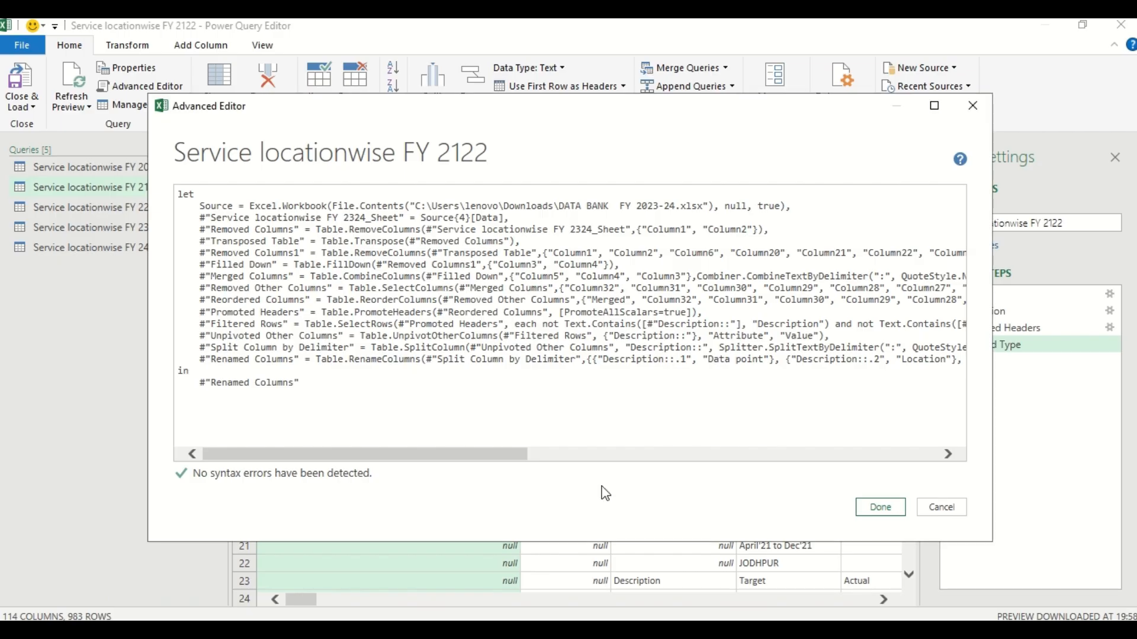
click(880, 508)
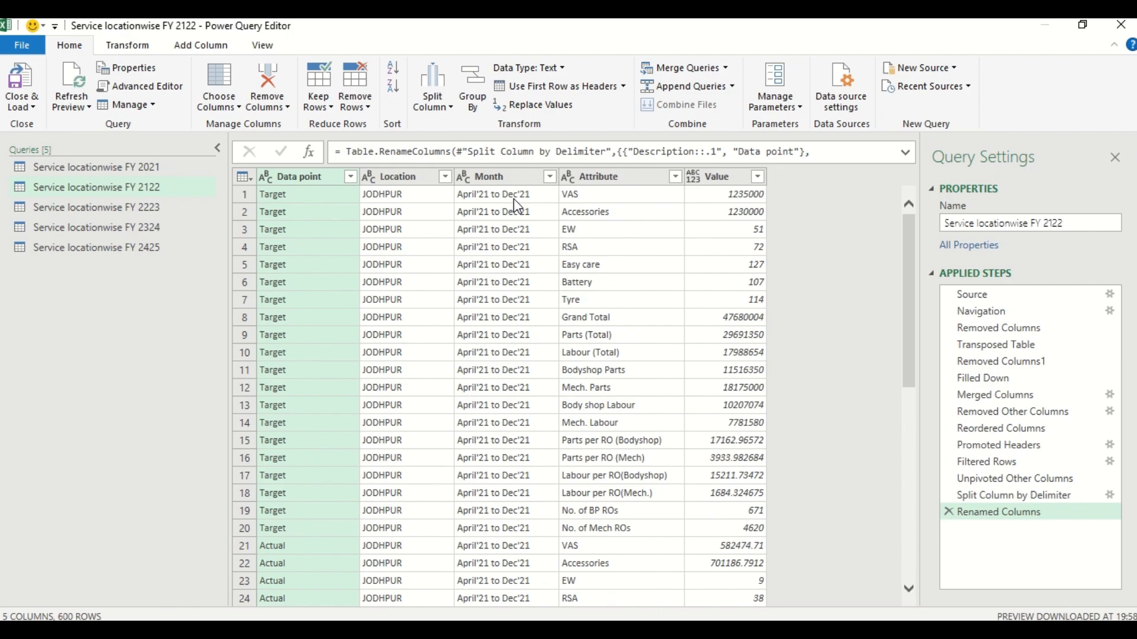
Step: Compare the FY 2122 query's Month values with the month headings across row 3 of the workbook's Service locationwise FY 2122 sheet
click(513, 197)
key(alt+Tab)
key(Tab)
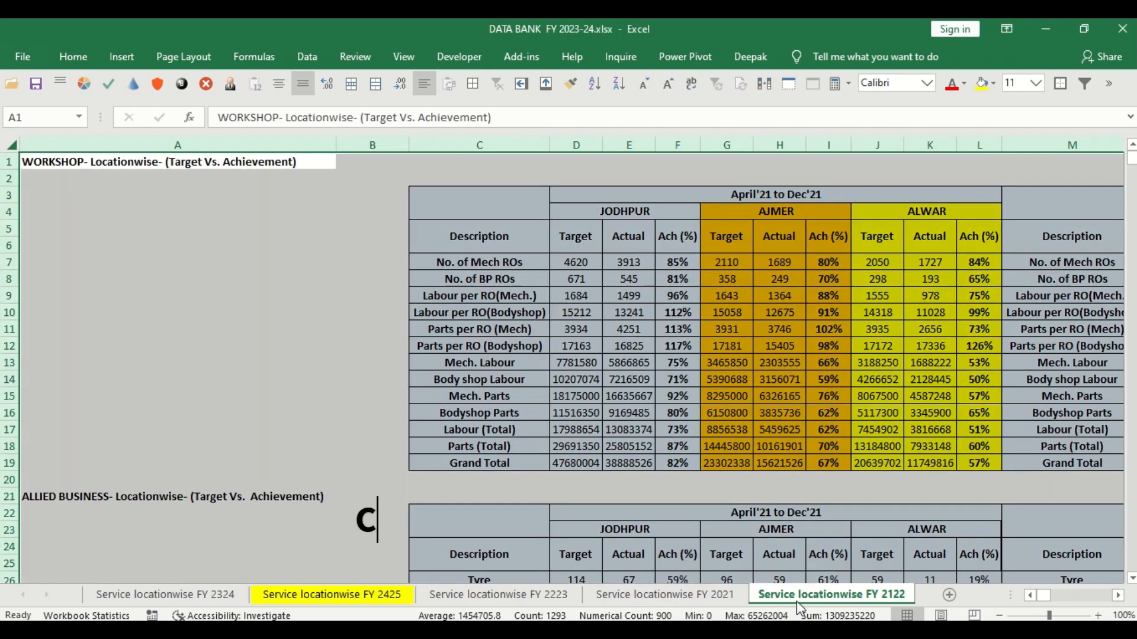
click(774, 196)
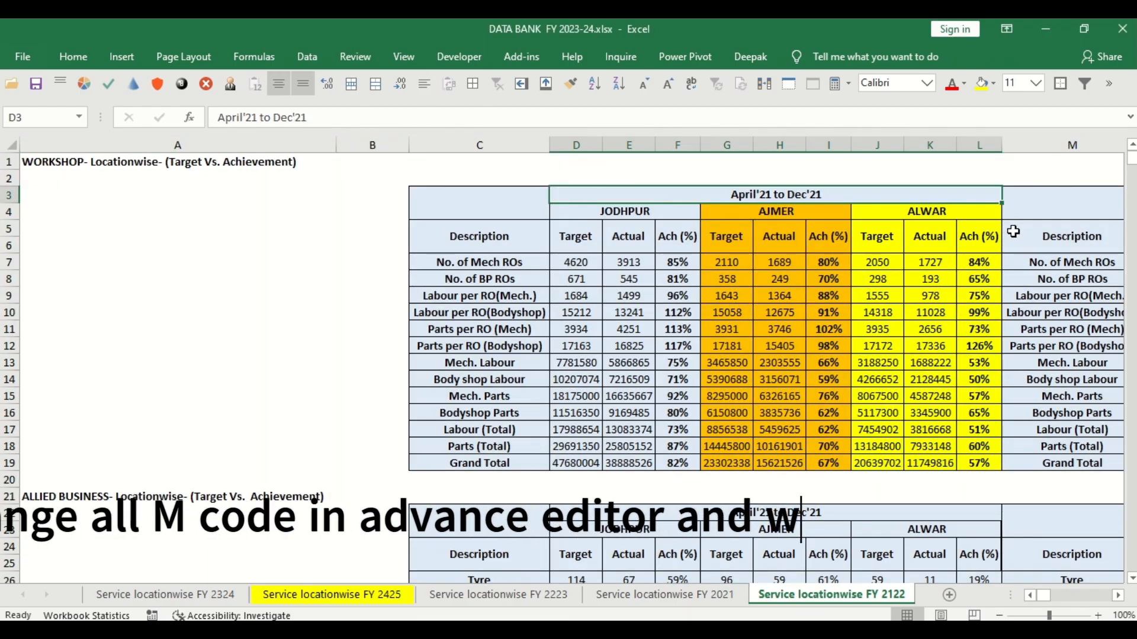
key(Right)
key(Right)
key(Right)
key(Right)
key(Right)
key(Right)
key(Right)
key(Right)
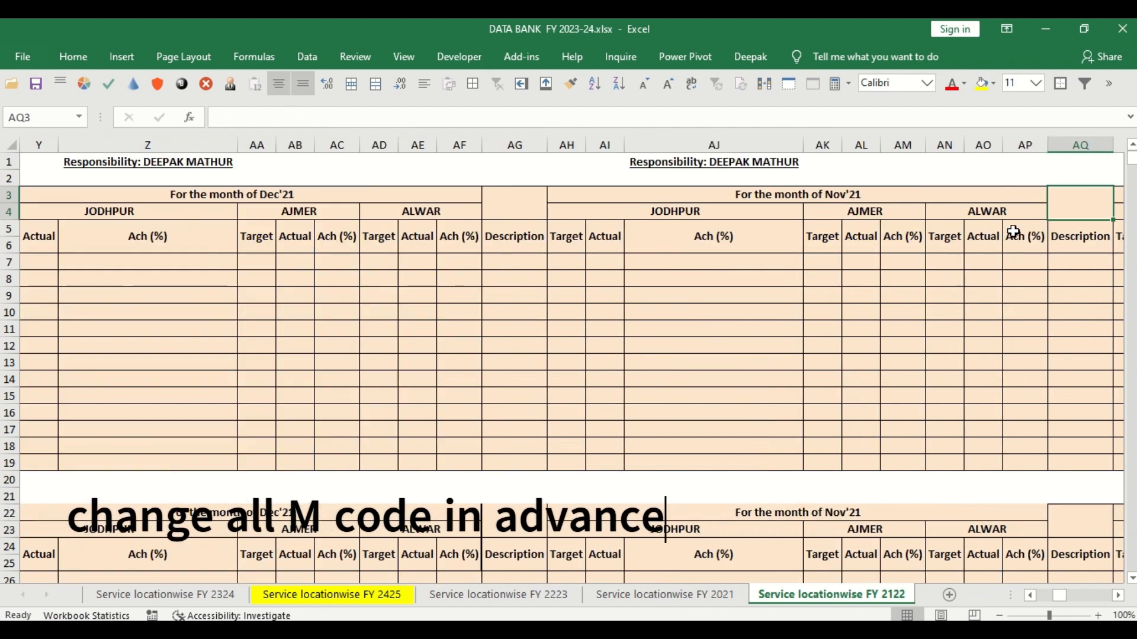
key(Right)
key(Right)
key(Right)
key(Right)
key(Right)
key(Right)
key(Right)
key(Right)
key(Right)
key(Right)
key(Right)
key(Right)
key(Right)
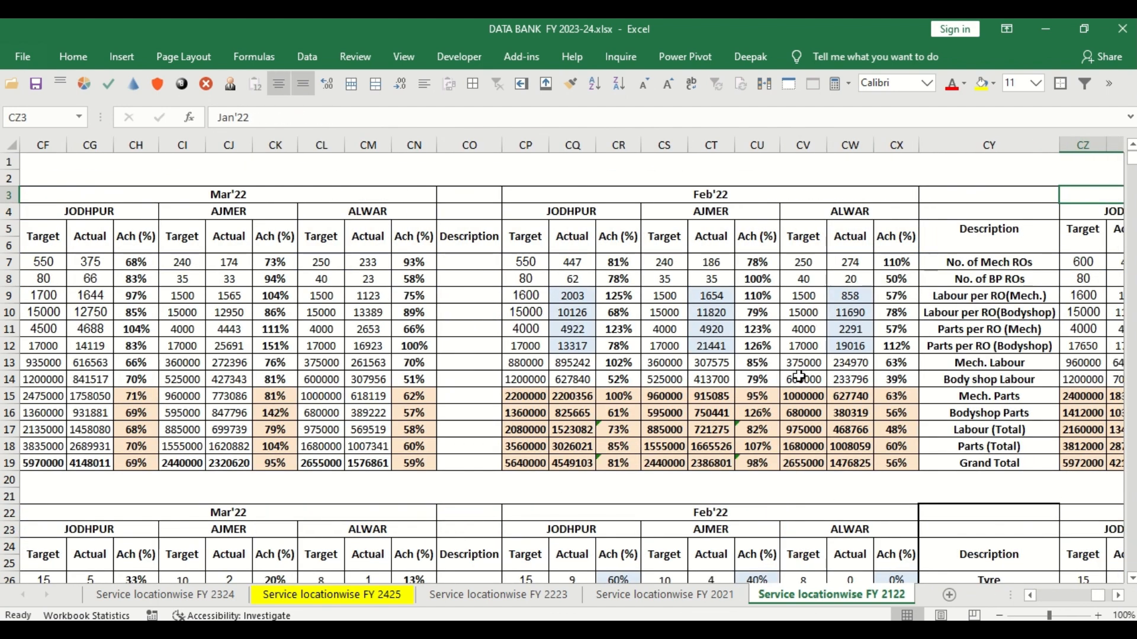
key(alt+Tab)
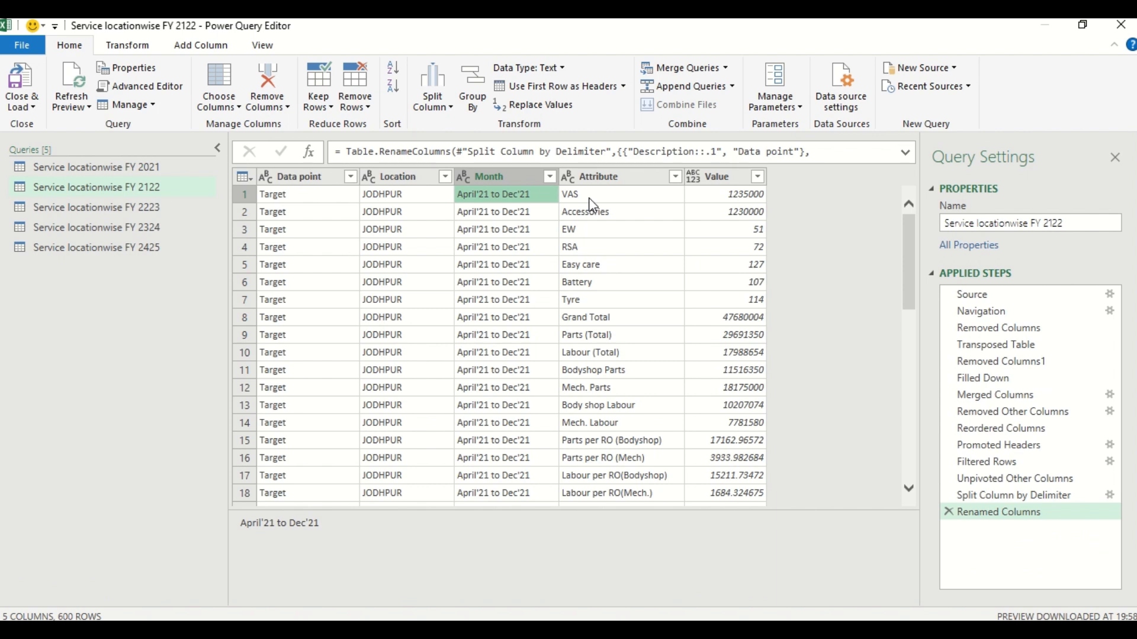
Step: Review the FY 2122 query's Month filter values without applying a filter, and look through the other yearly queries' results
click(550, 177)
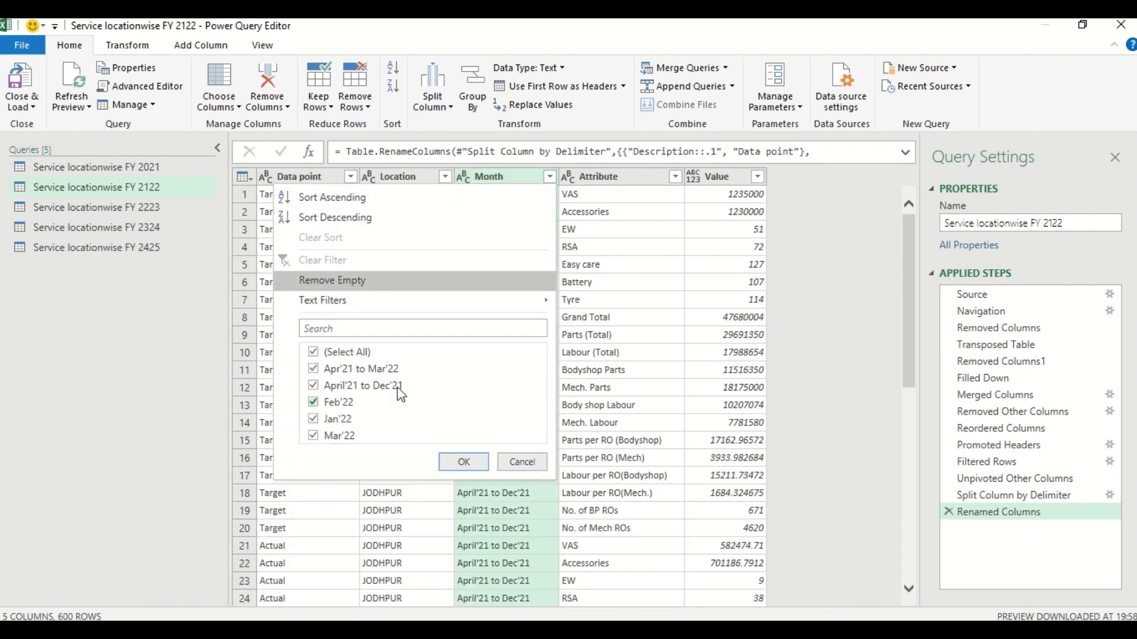
click(521, 462)
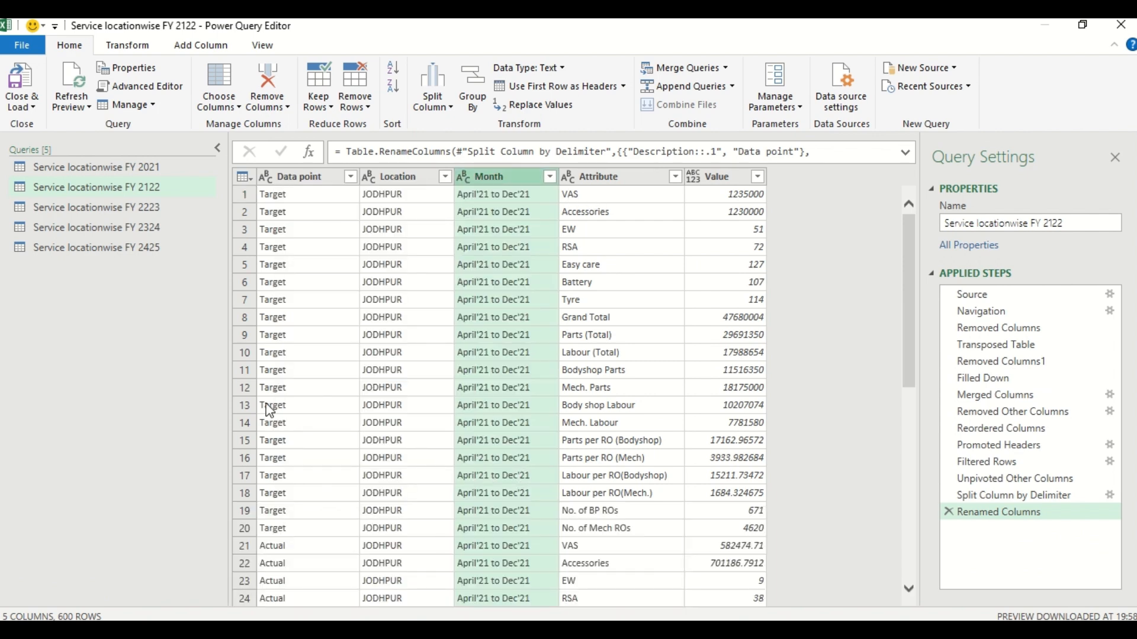
click(126, 242)
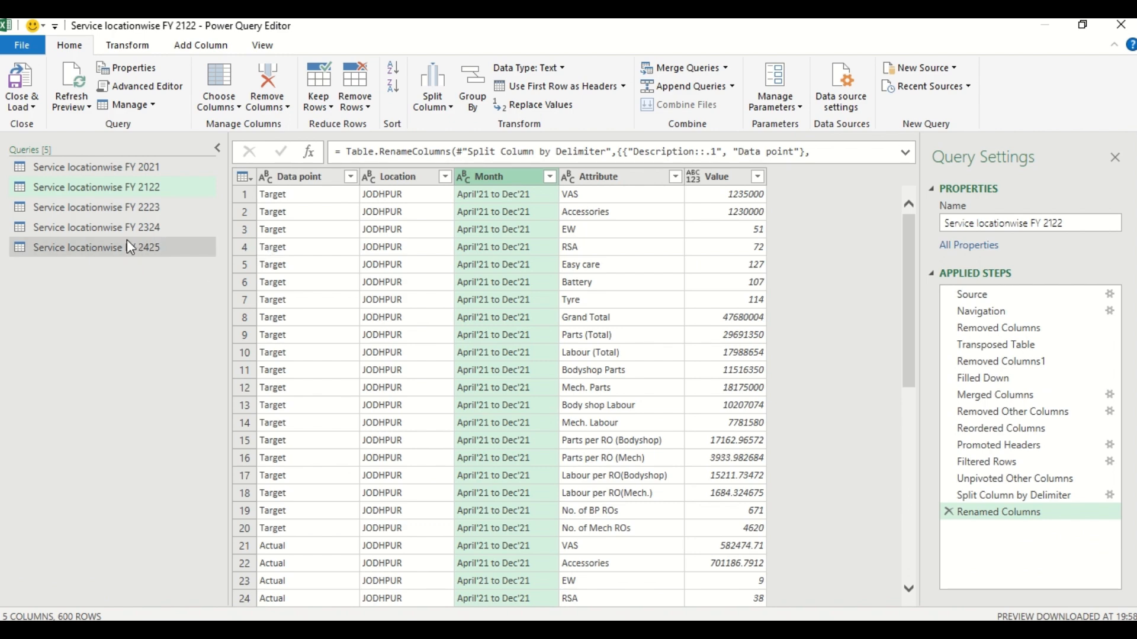
click(124, 225)
click(122, 205)
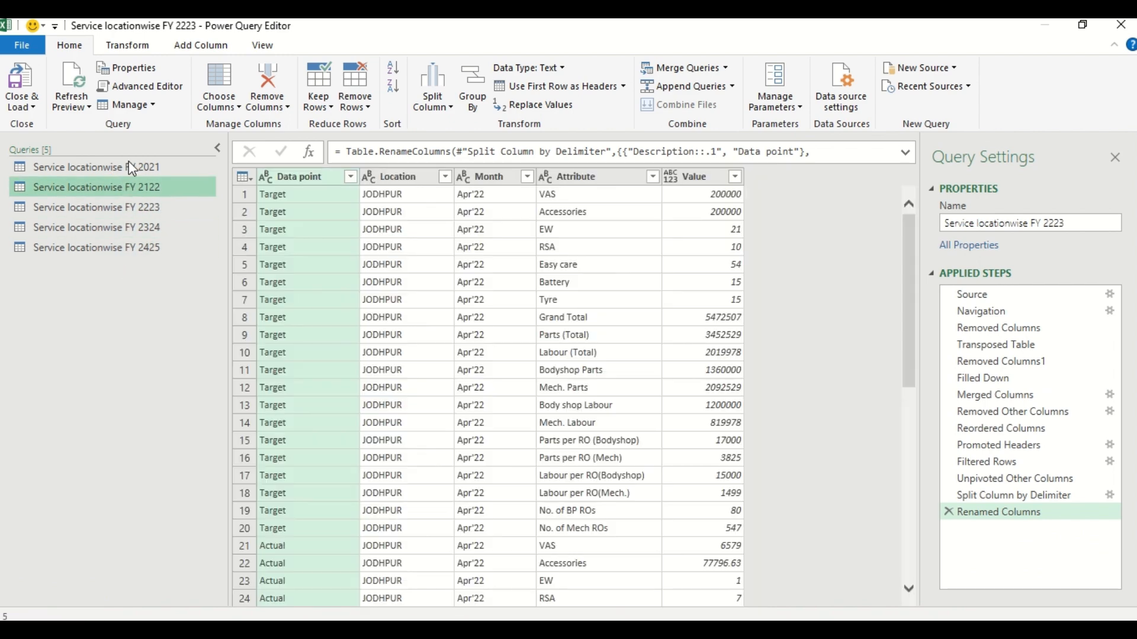
click(130, 167)
Step: View the start of the Service locationwise FY 2122 sheet in the DATA BANK FY 2023-24 workbook and return to the Power Query Editor
key(alt+Tab)
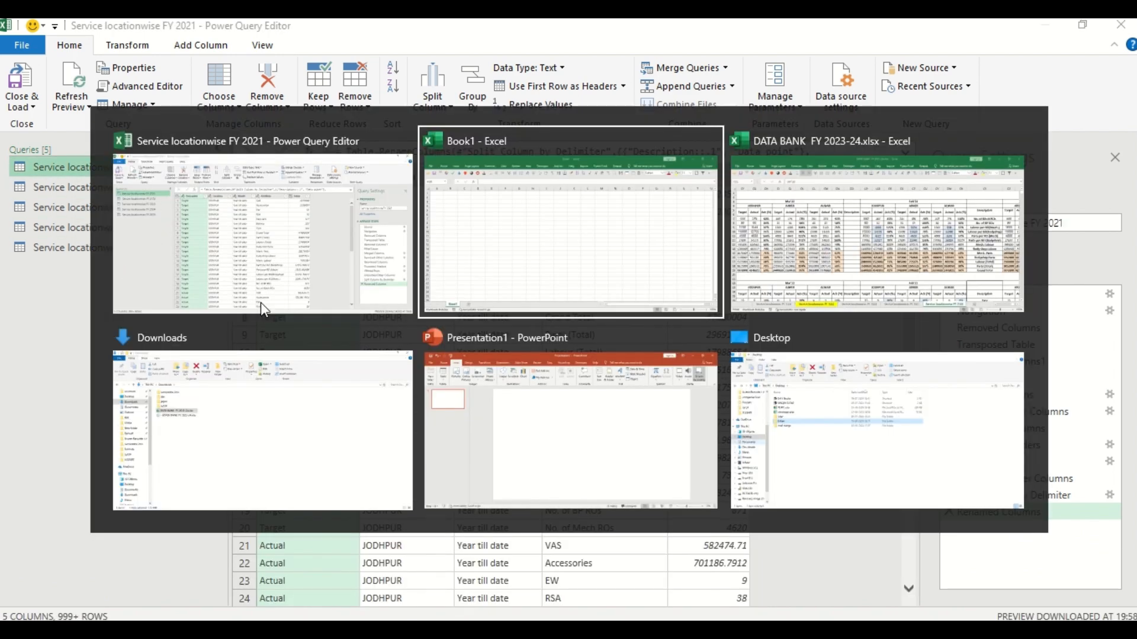
key(alt+Tab)
click(376, 239)
key(Home)
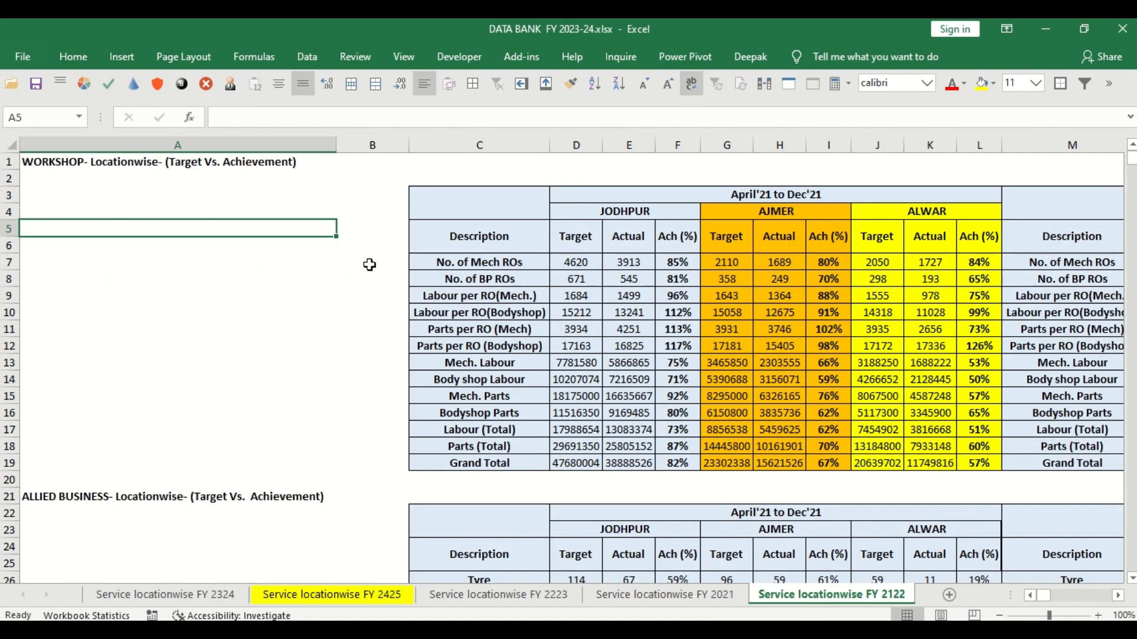
key(alt+Tab)
click(468, 264)
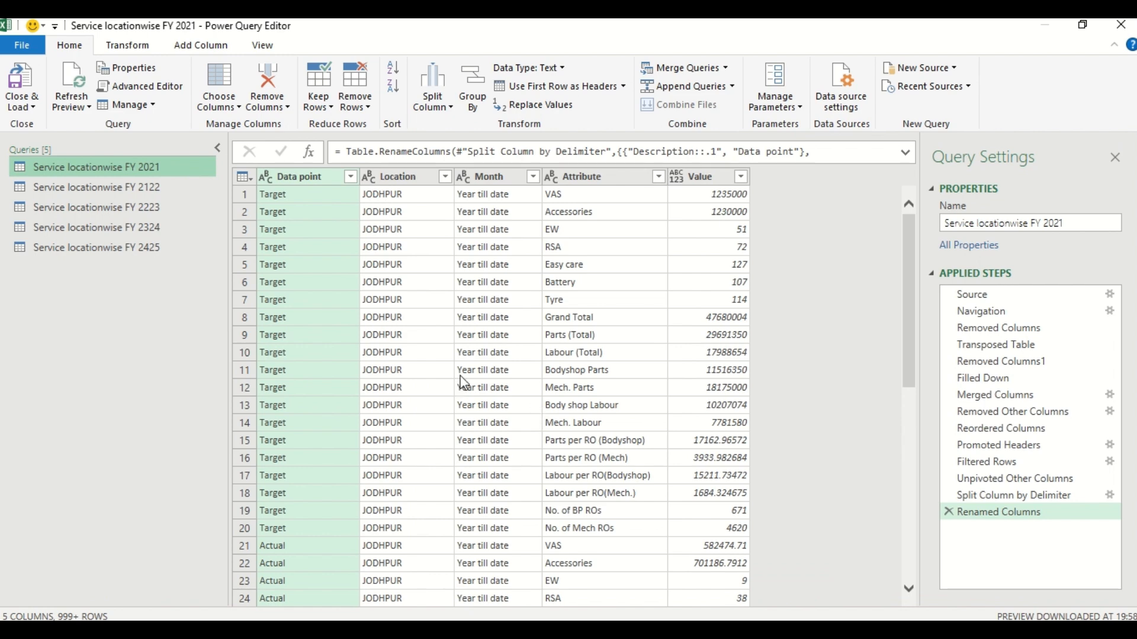
Step: Move the Service locationwise FY 2425 query up to first place in the query list
click(141, 253)
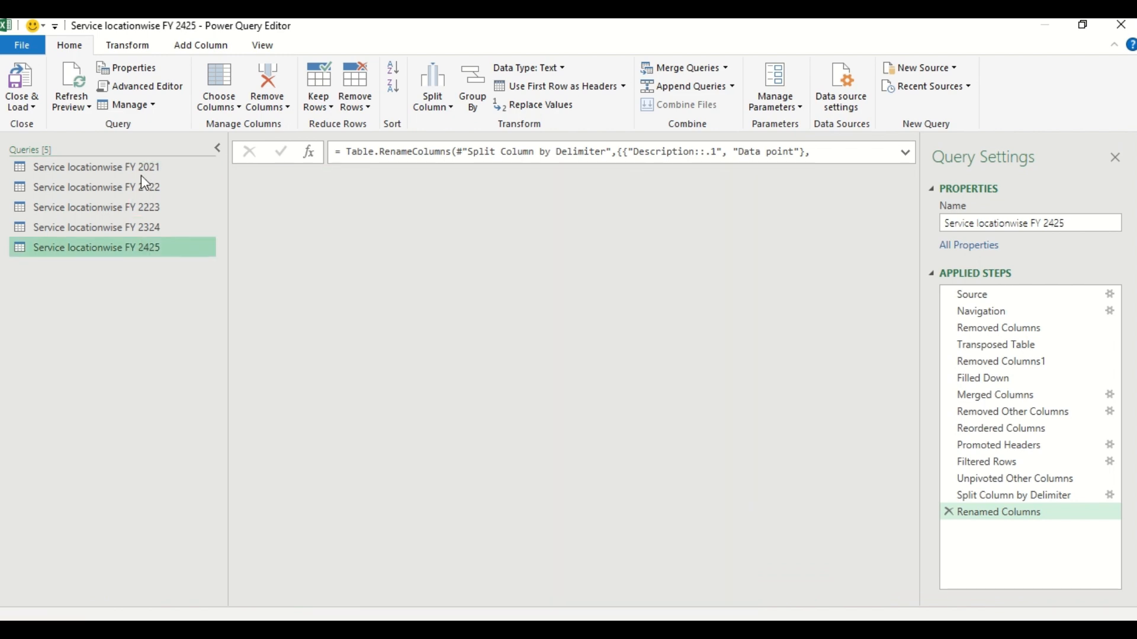
right_click(154, 261)
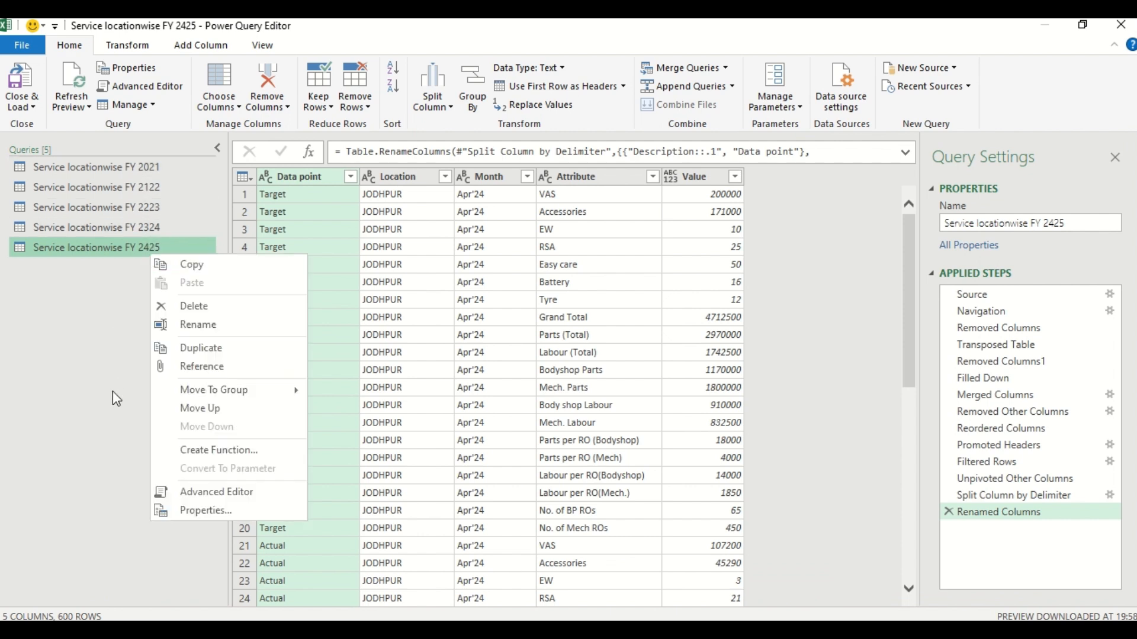
click(199, 412)
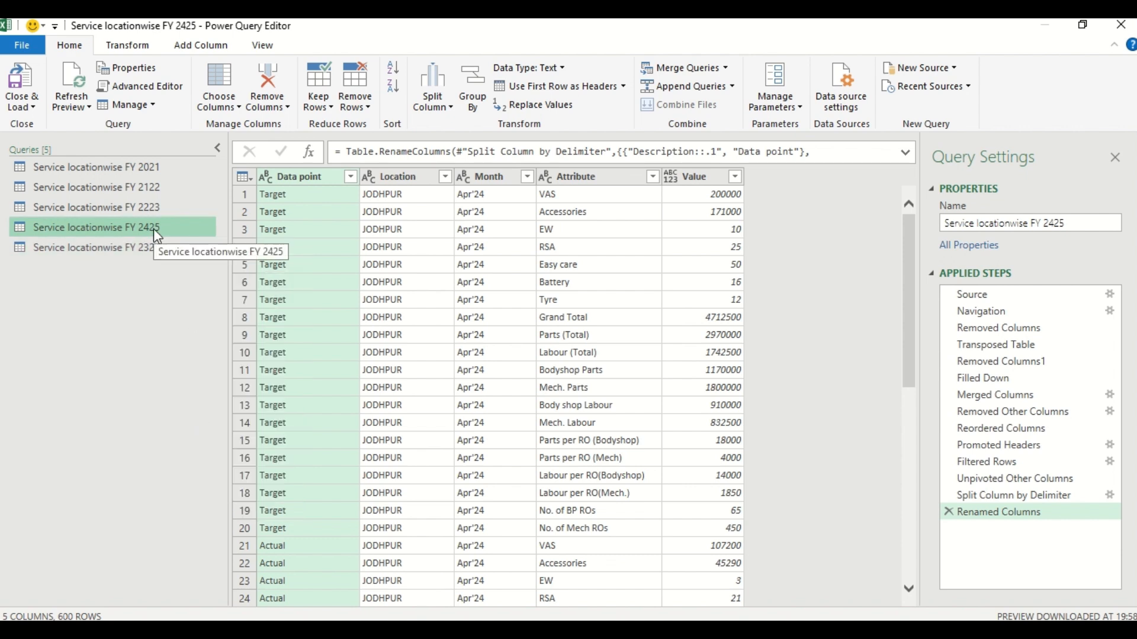
right_click(154, 228)
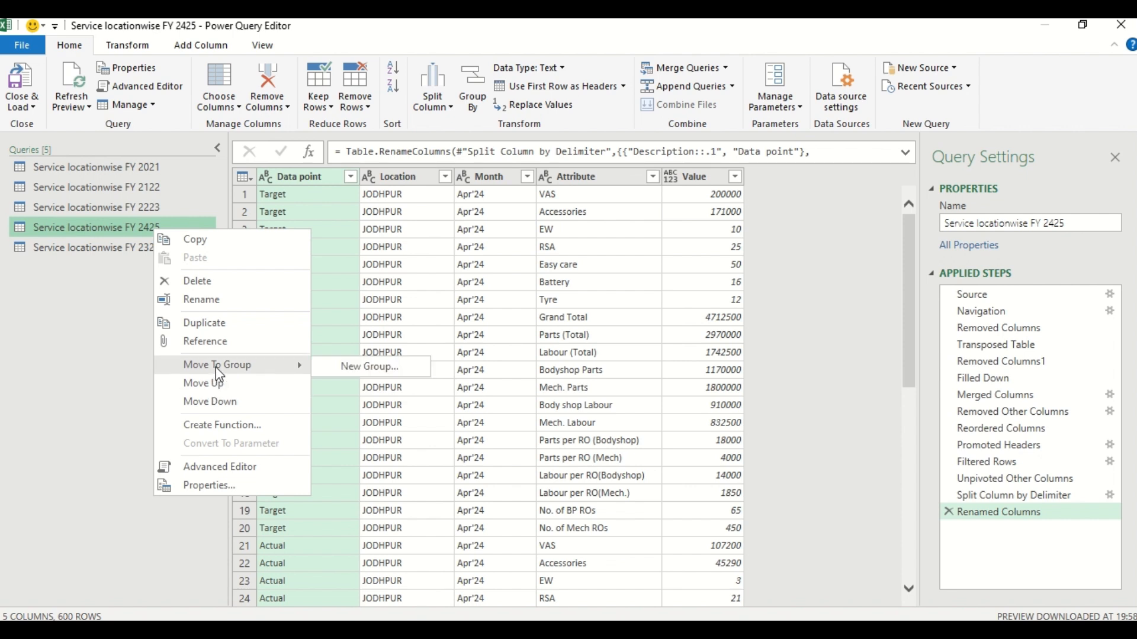
click(223, 383)
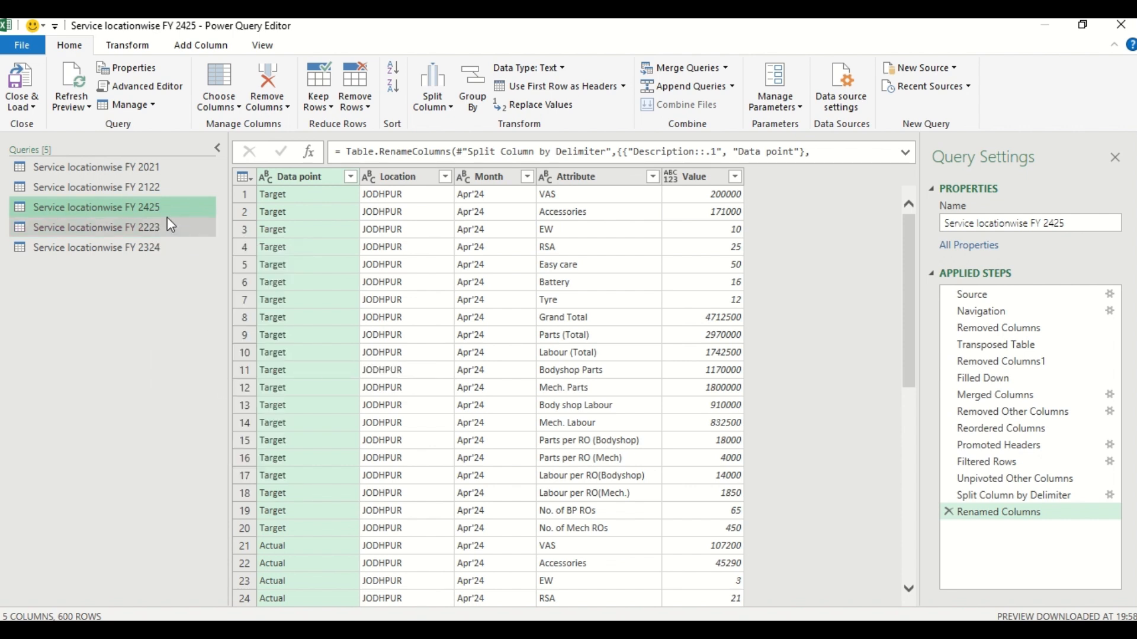
right_click(157, 207)
click(202, 362)
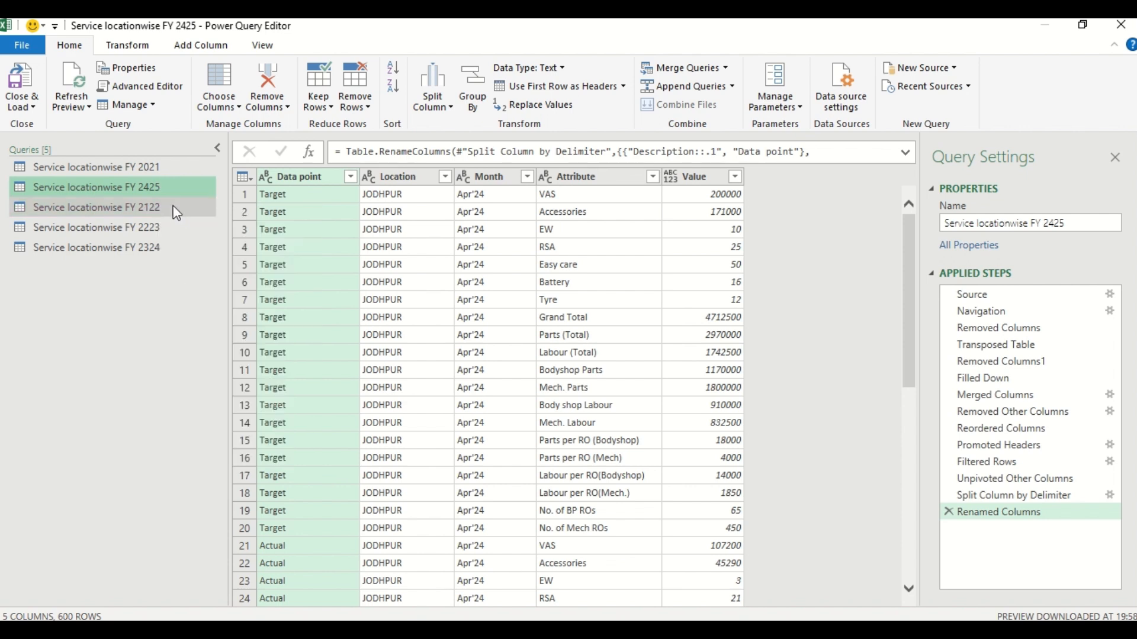
right_click(155, 189)
click(203, 343)
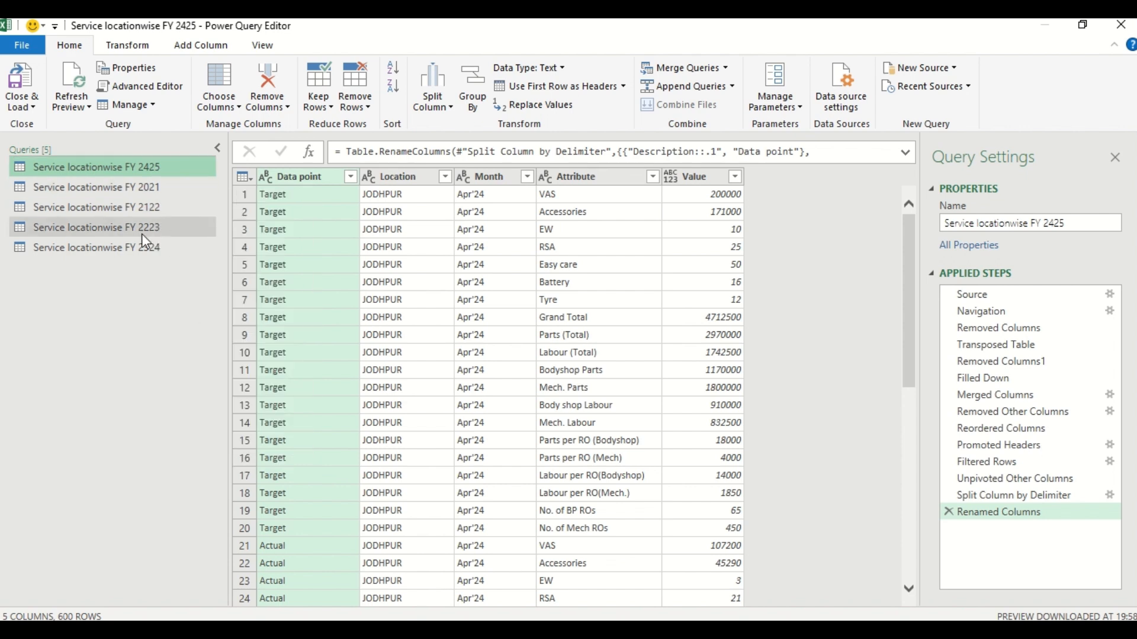
Step: Move the Service locationwise FY 2324 query up to directly below FY 2425 in the query list
right_click(141, 247)
click(192, 399)
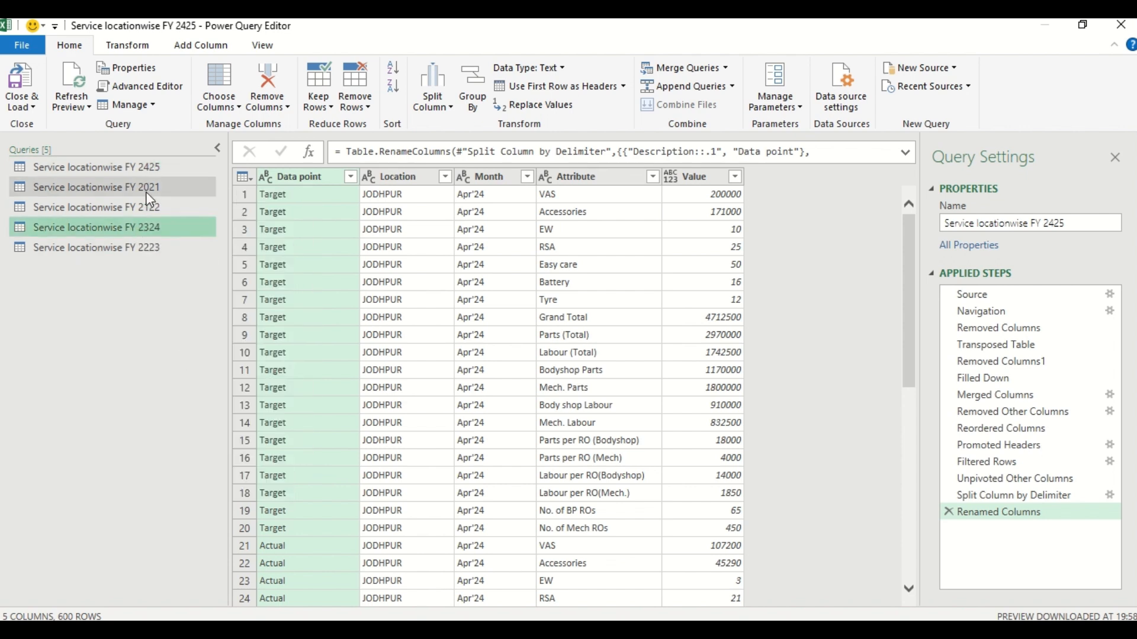
right_click(148, 229)
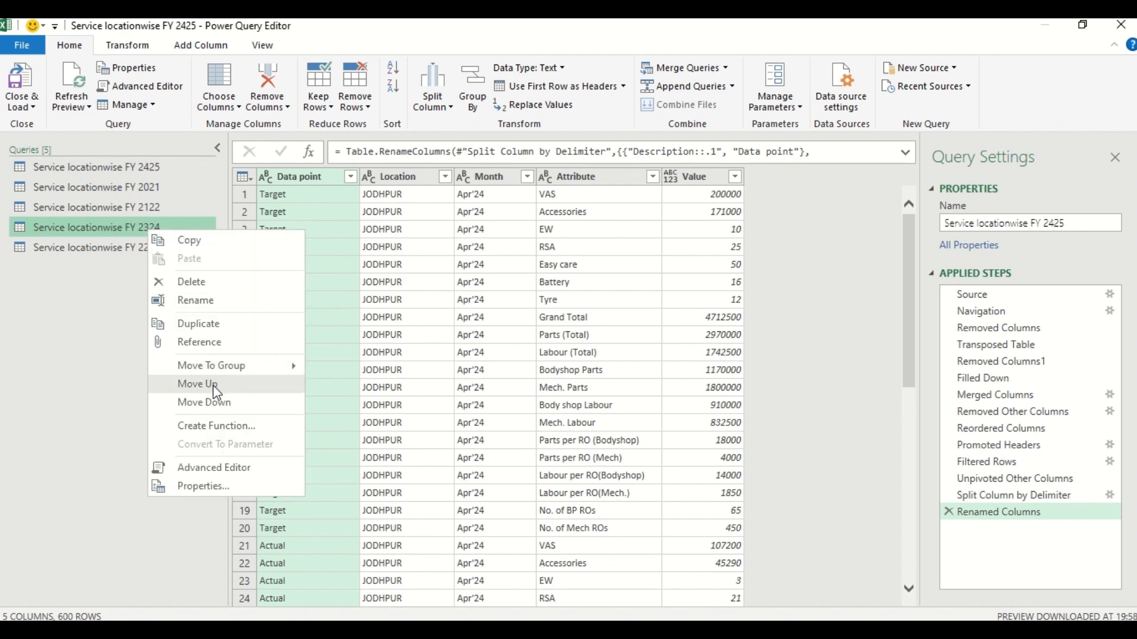
click(198, 384)
key(alt+Tab)
key(alt+Tab)
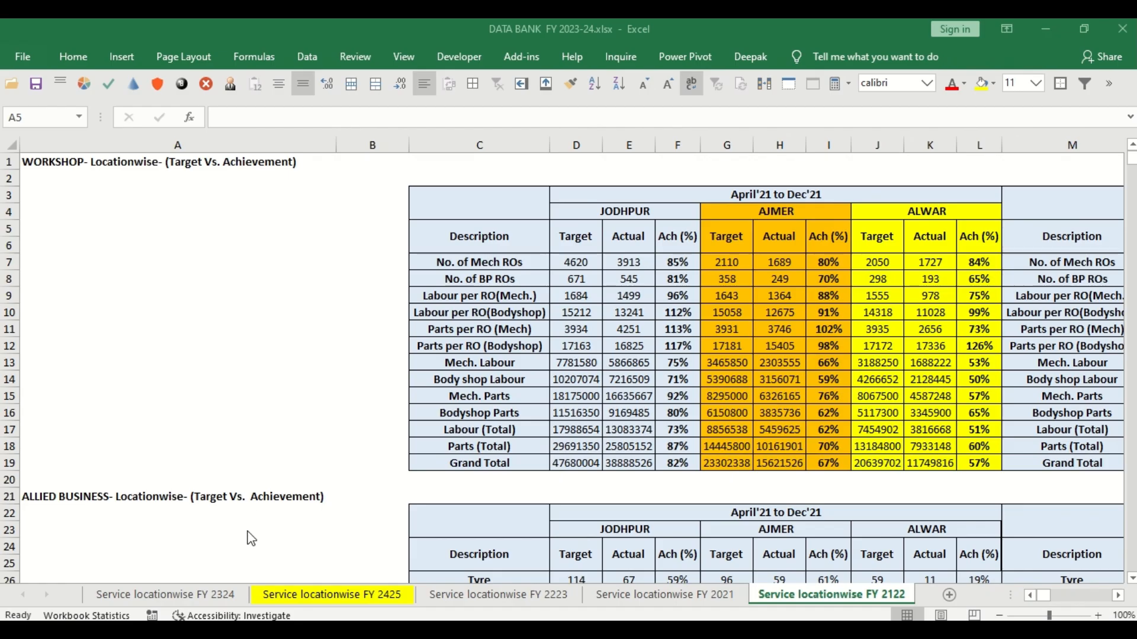
key(alt+Tab)
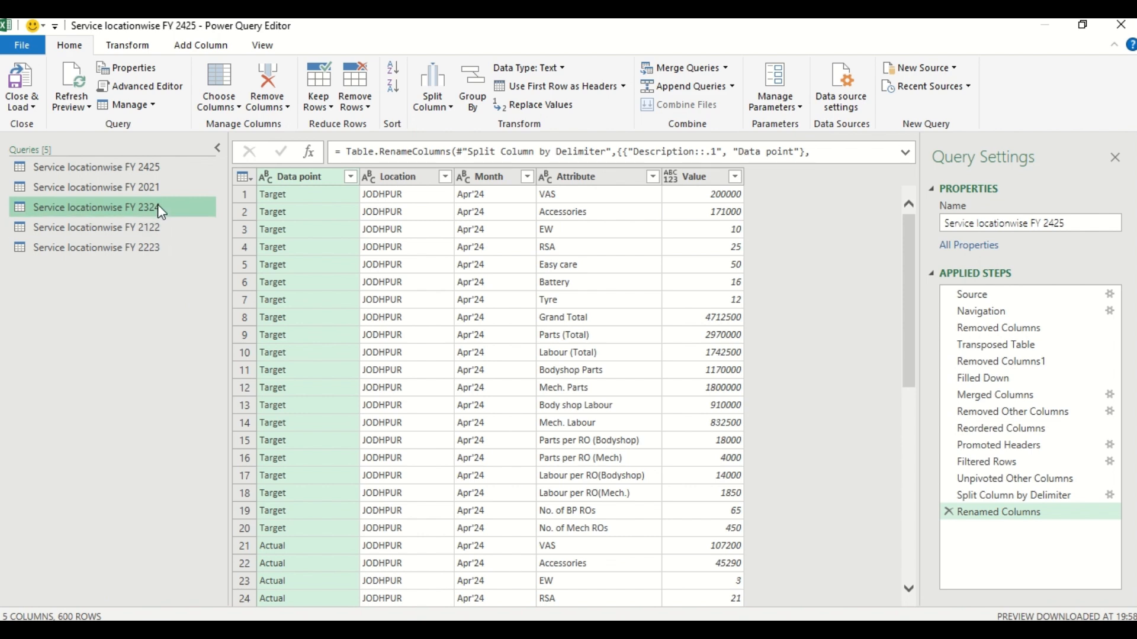
right_click(158, 205)
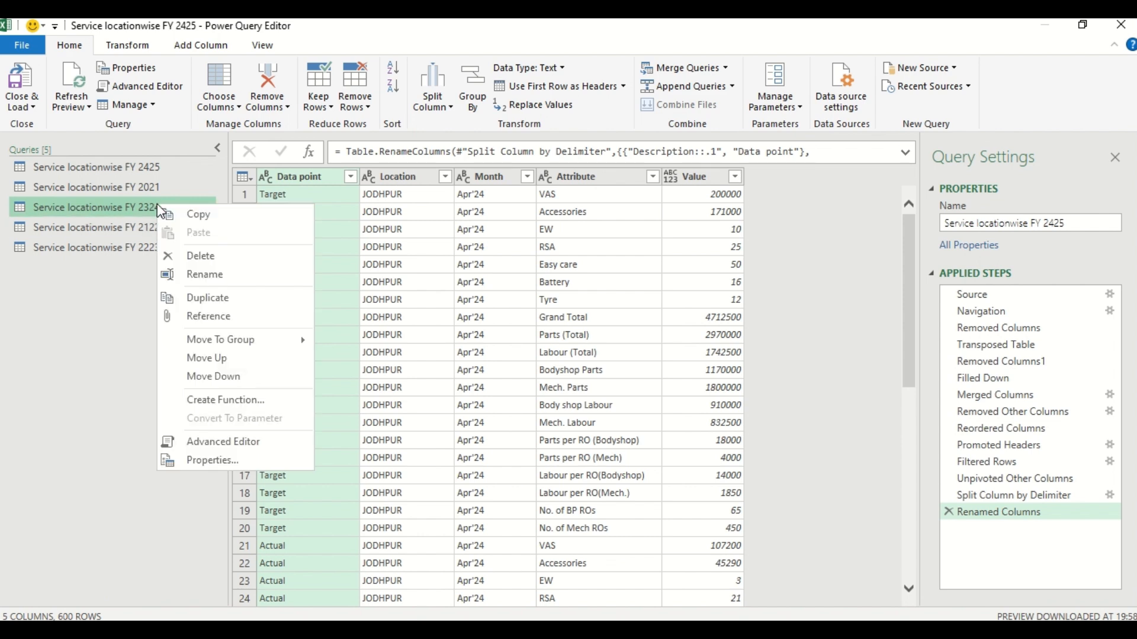
click(218, 360)
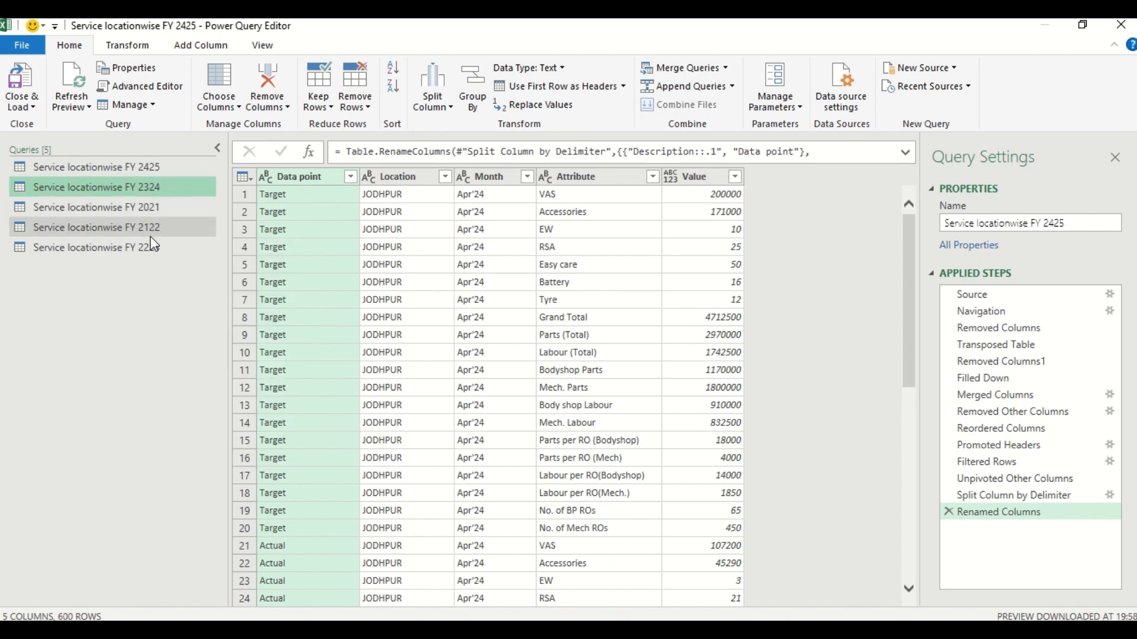
Step: Move the Service locationwise FY 2223 query up the query list, past FY 2122
right_click(154, 249)
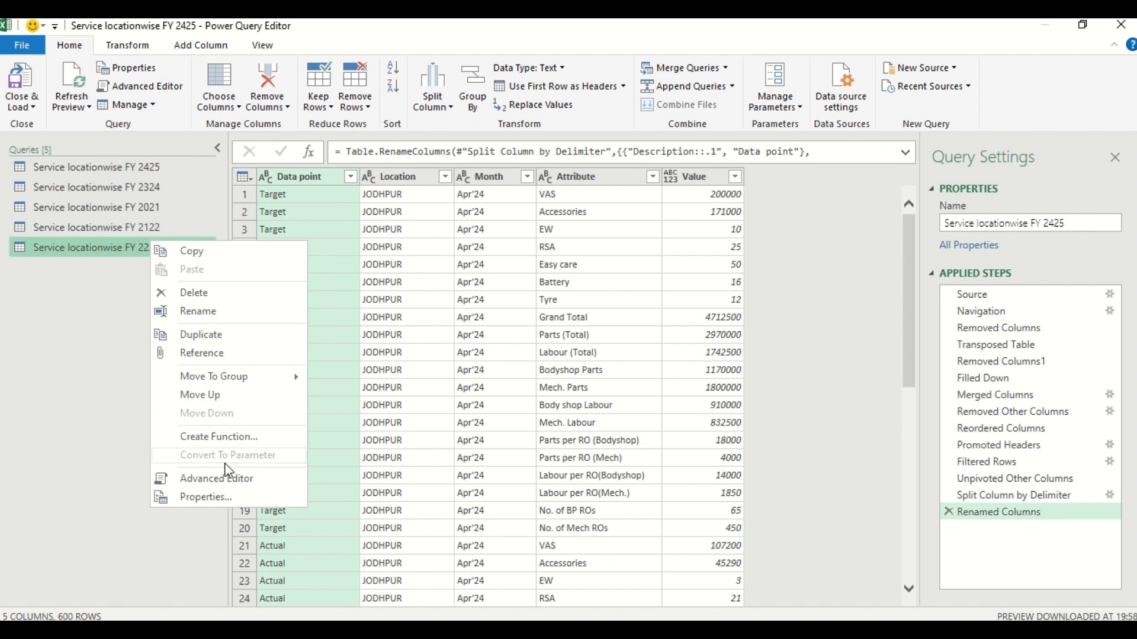
click(217, 397)
right_click(149, 228)
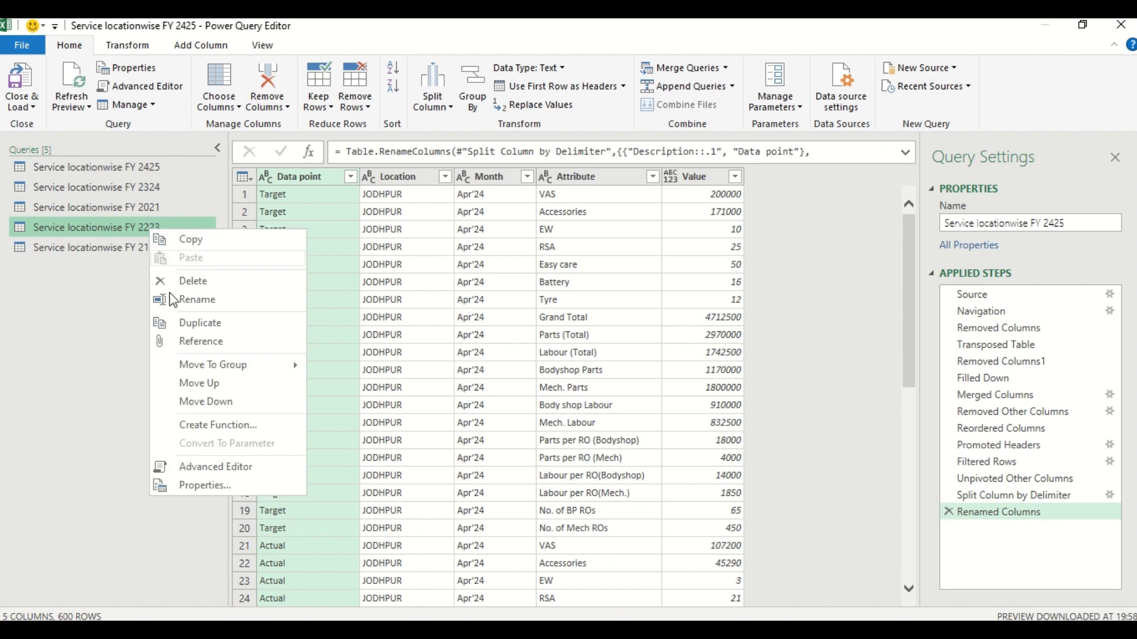
Step: Move the Service locationwise FY 2223 and FY 2122 queries above the FY 2021 query, keeping descending year order
click(196, 383)
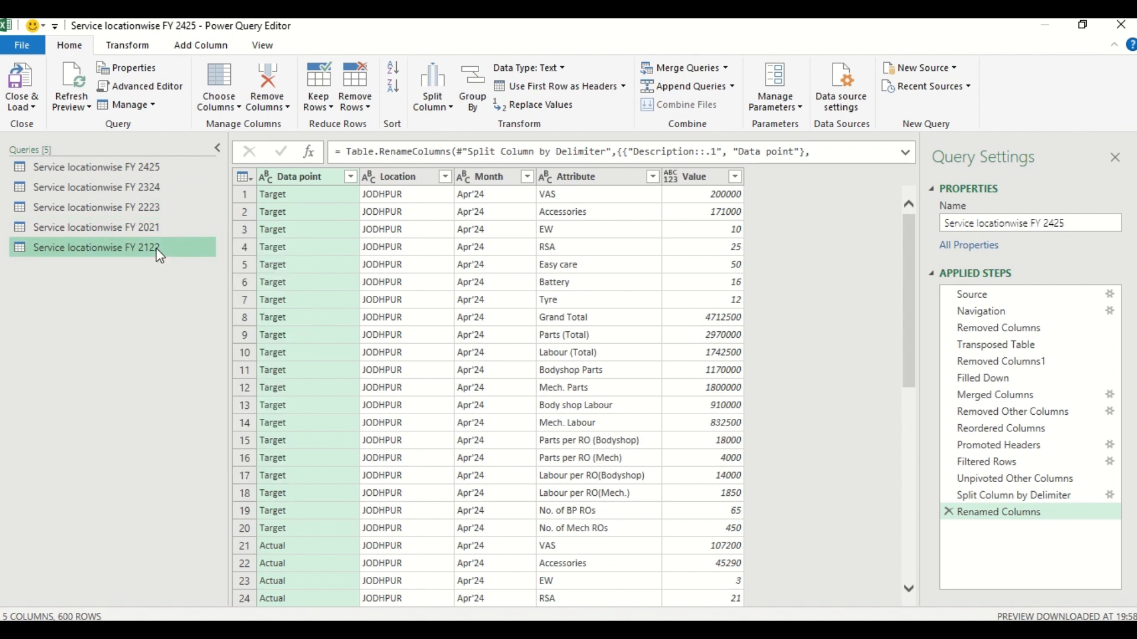
right_click(157, 251)
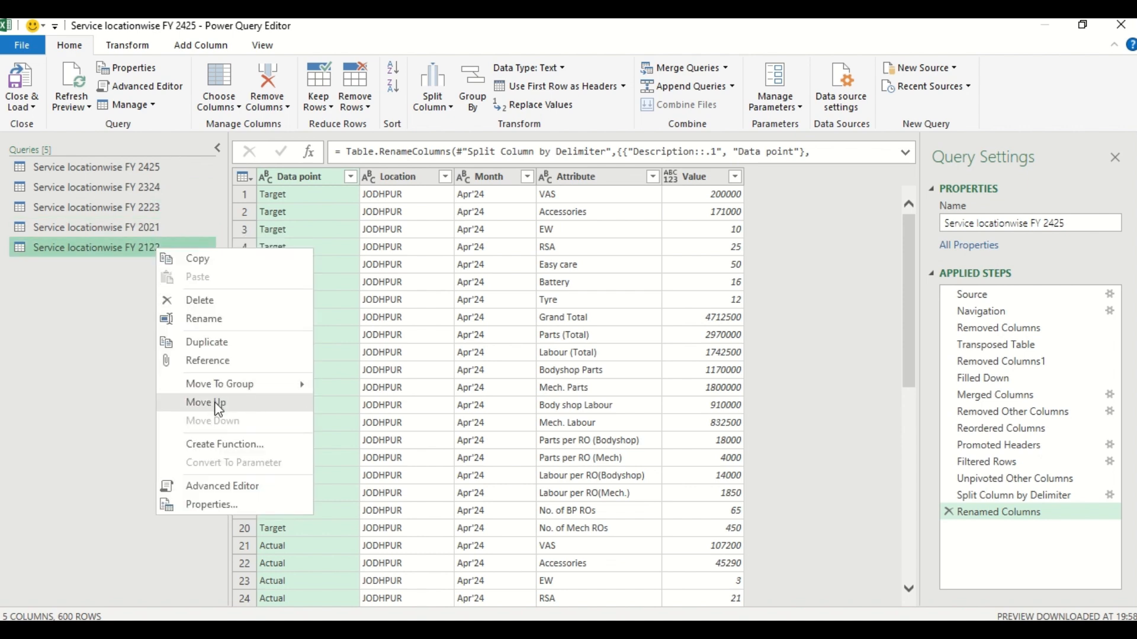
click(216, 405)
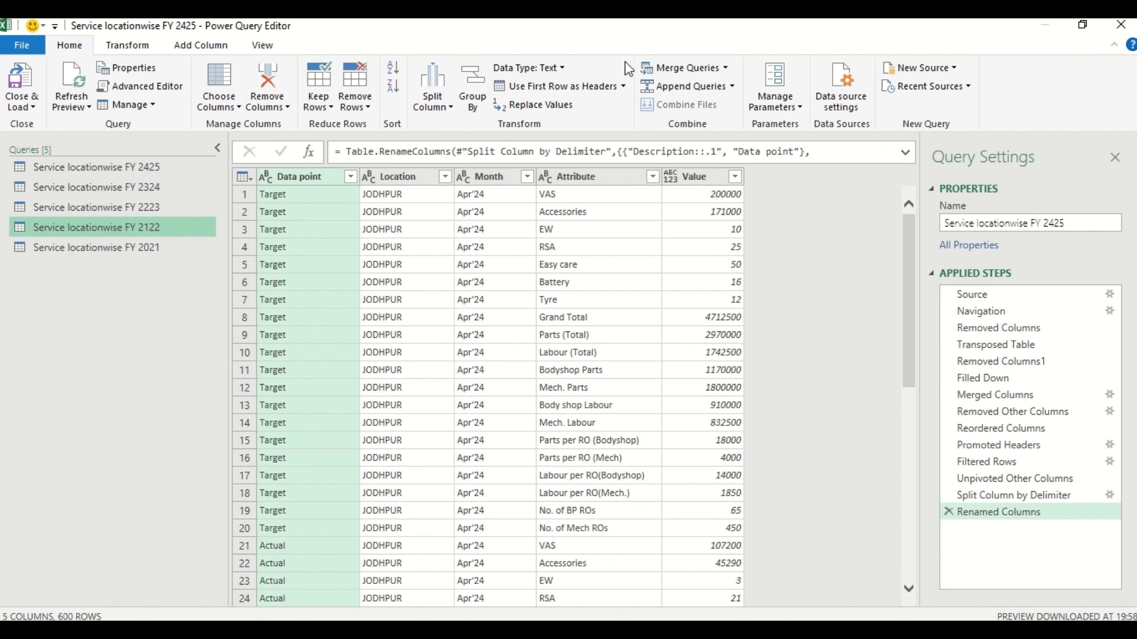
Step: Append the Service locationwise FY 2425, FY 2324, FY 2223, FY 2122 and FY 2021 queries as a new query
click(733, 87)
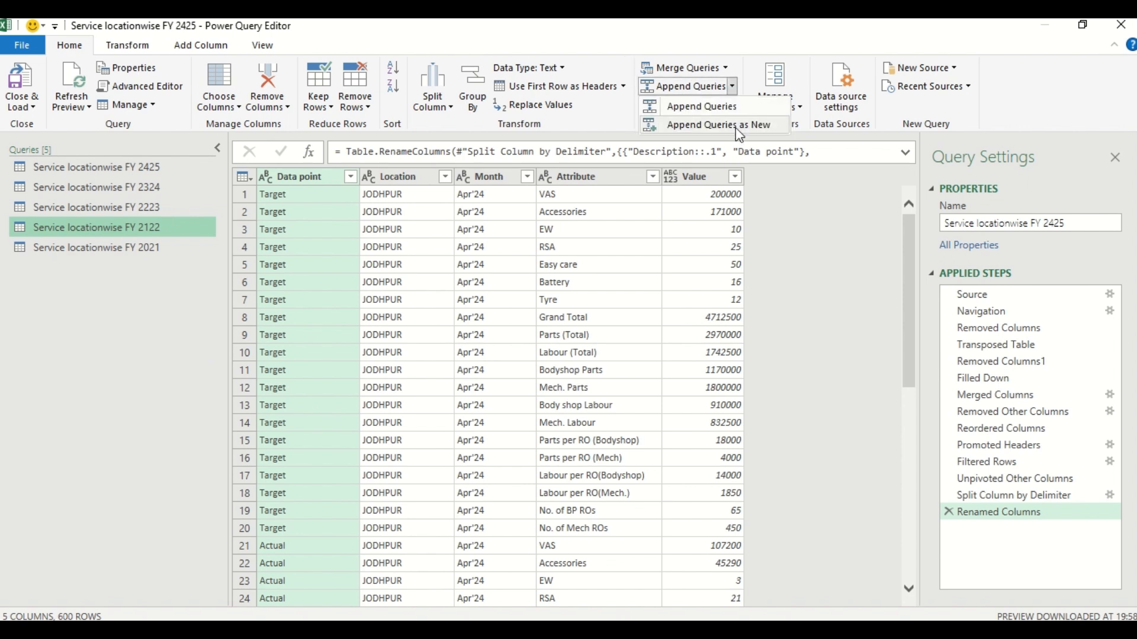
click(736, 122)
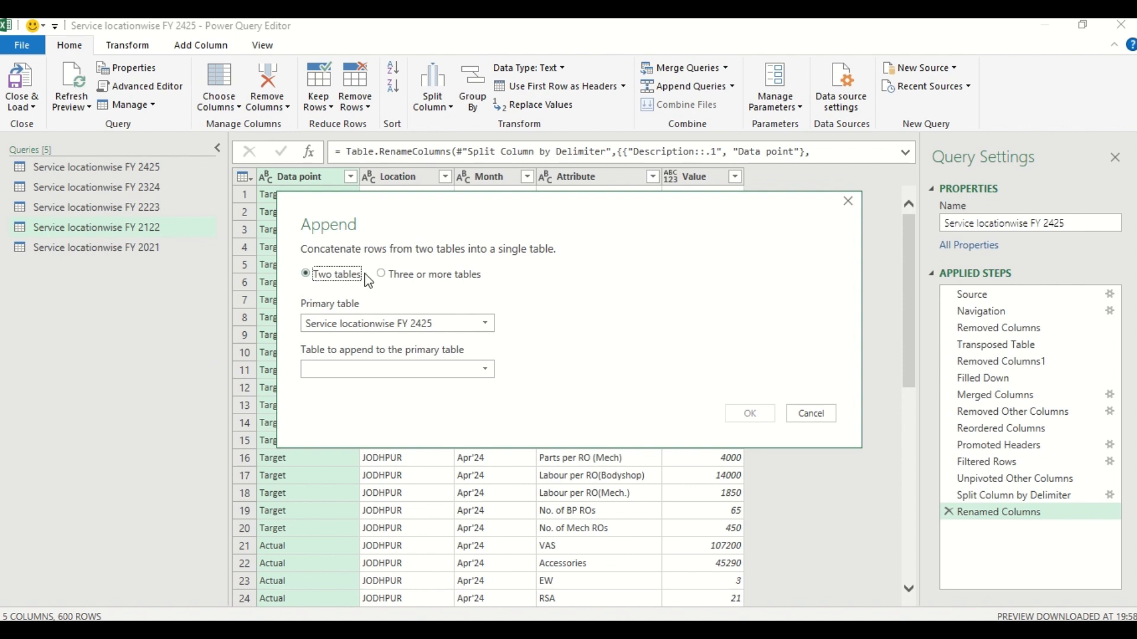
click(382, 274)
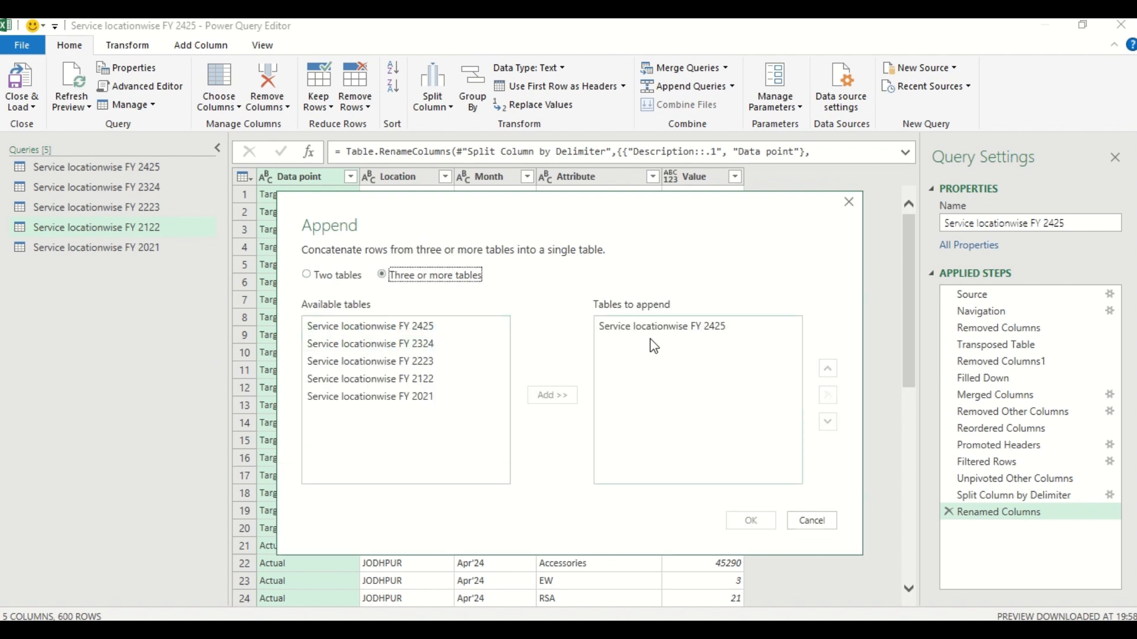
click(398, 344)
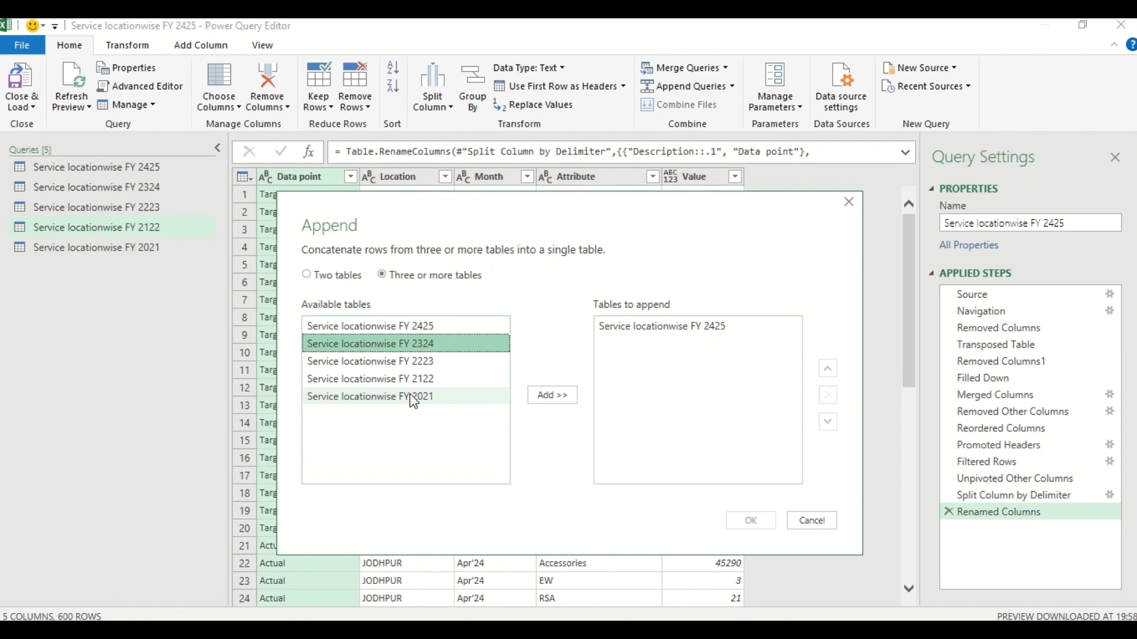
shift+click(409, 396)
click(534, 398)
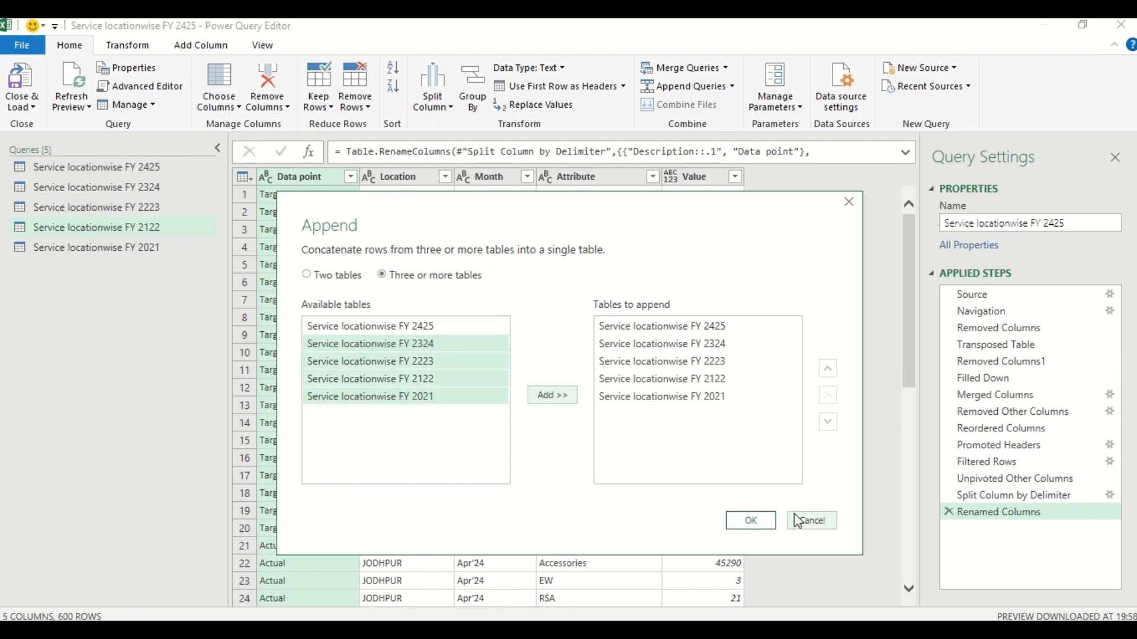
click(750, 522)
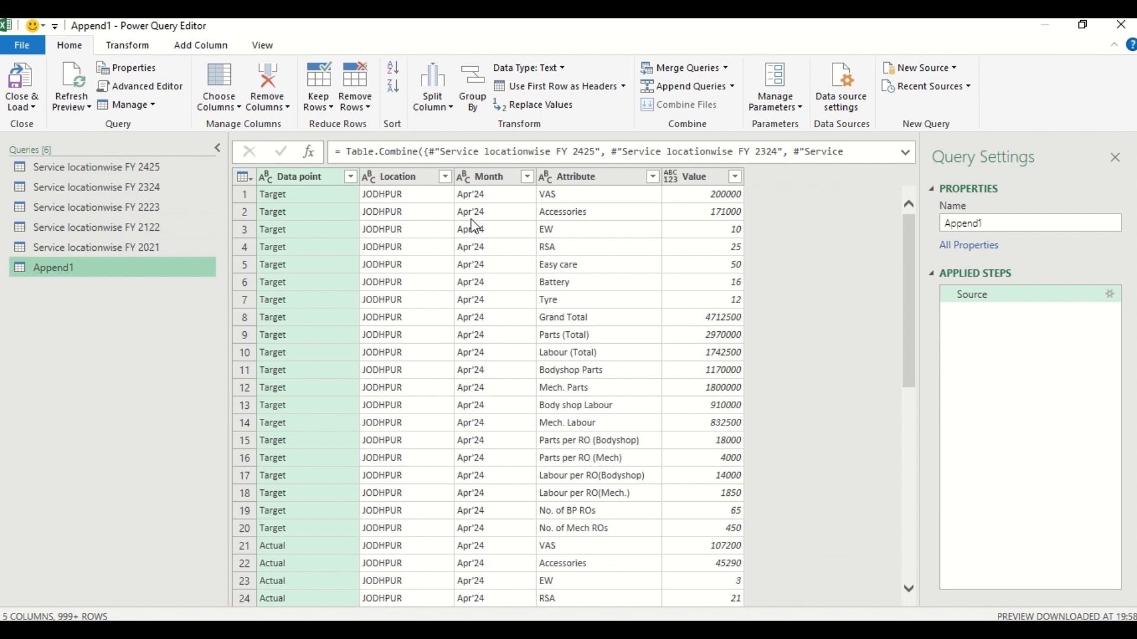
Step: Examine the Month column values in the appended query and in the individual yearly queries
click(525, 176)
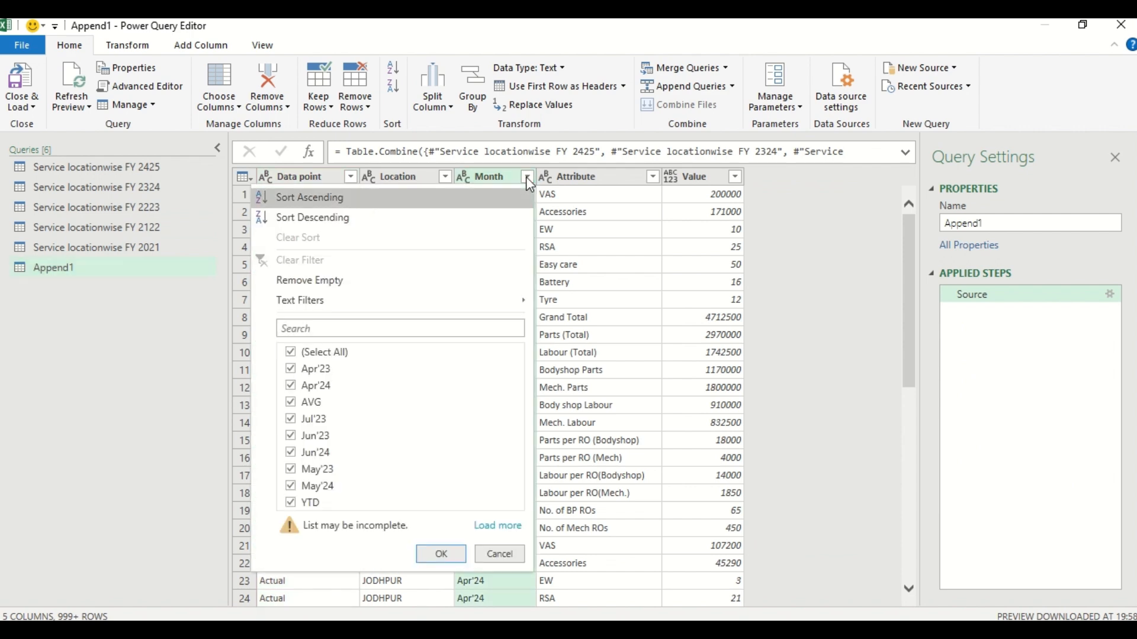
click(497, 553)
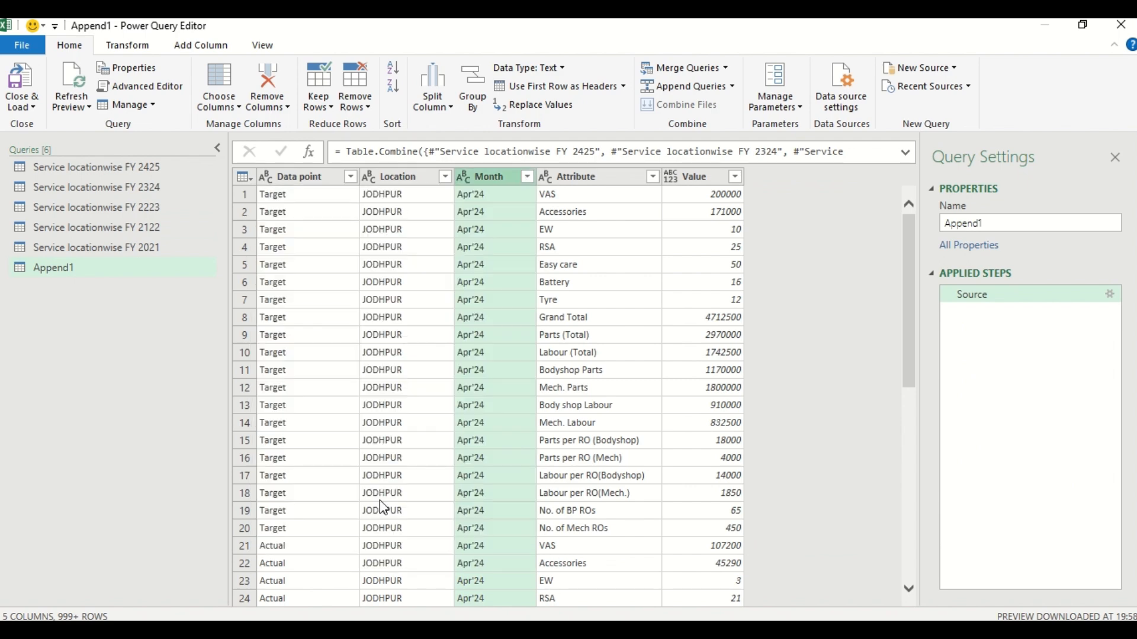
click(131, 247)
click(124, 225)
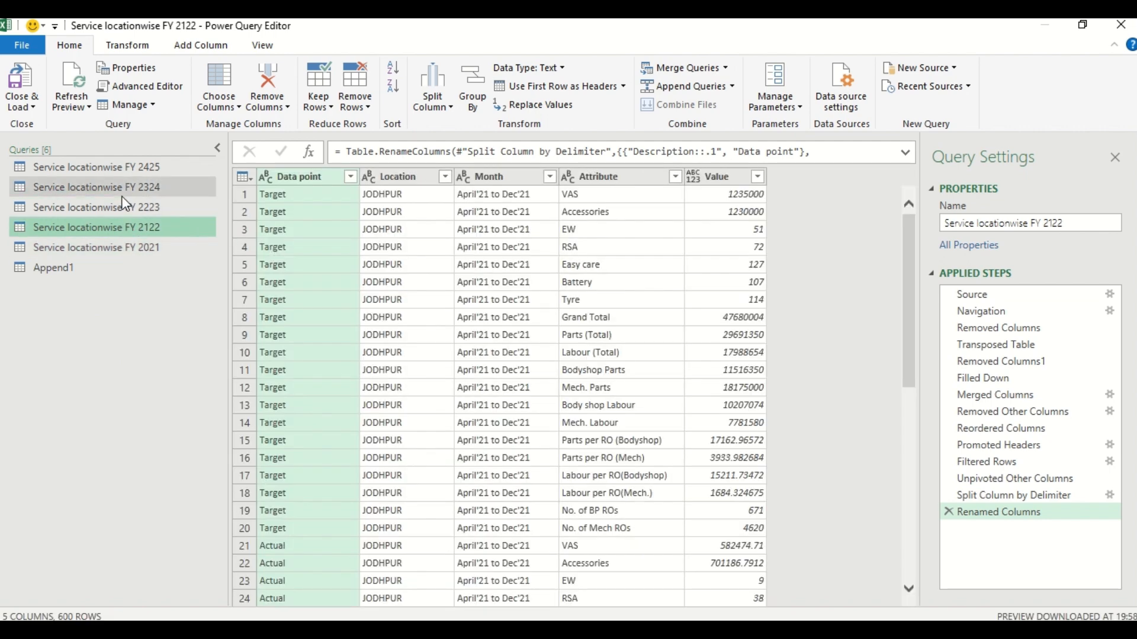
click(127, 208)
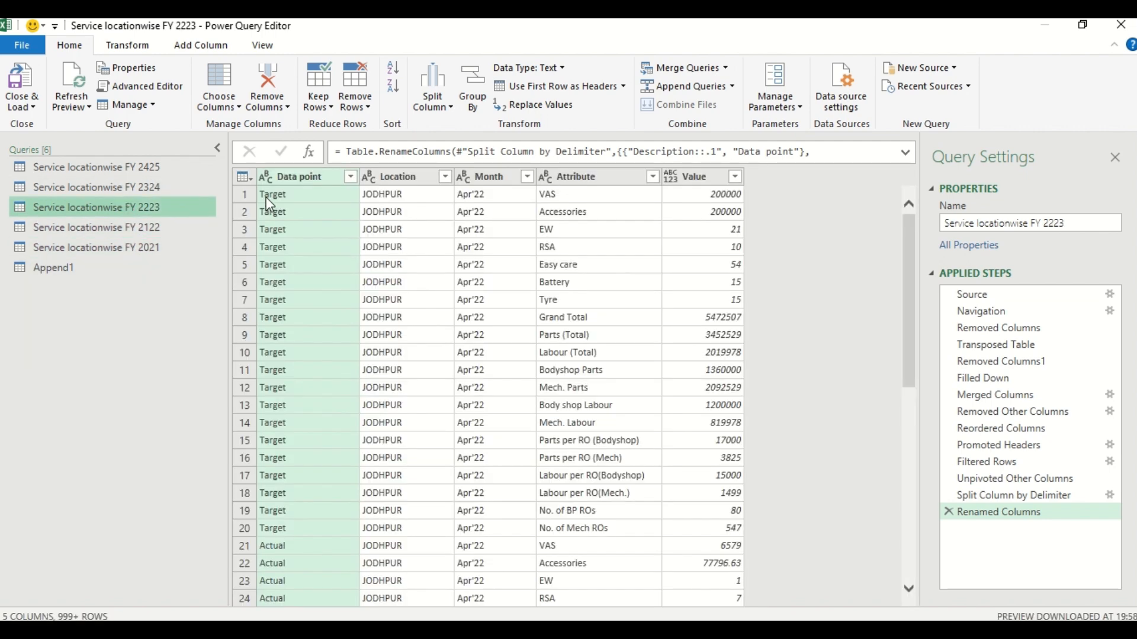
click(131, 227)
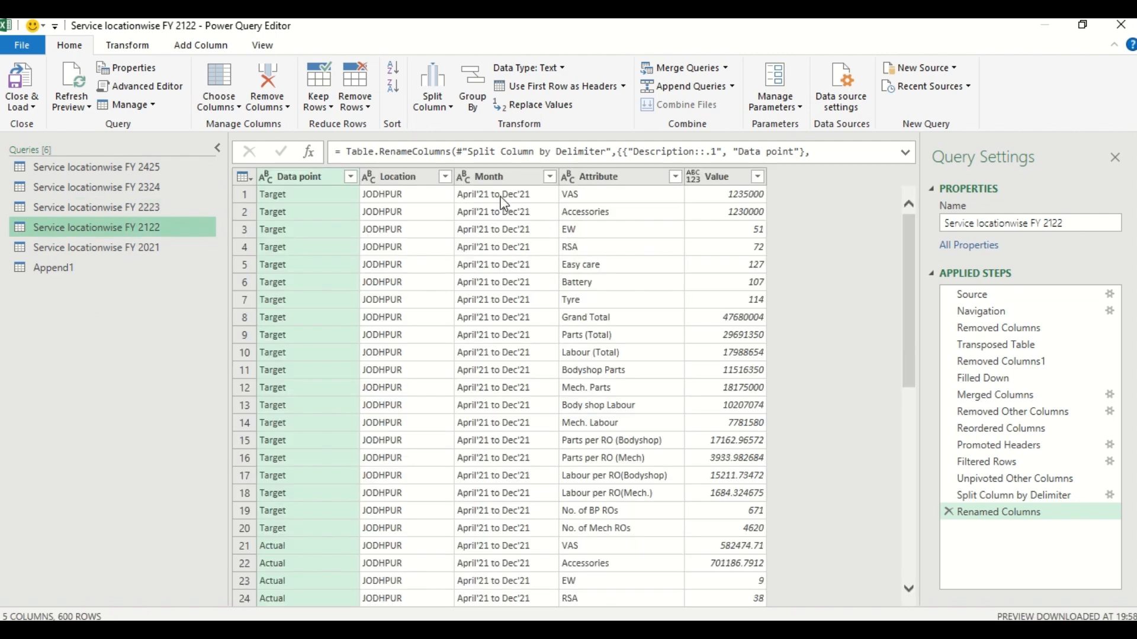
click(549, 176)
click(521, 462)
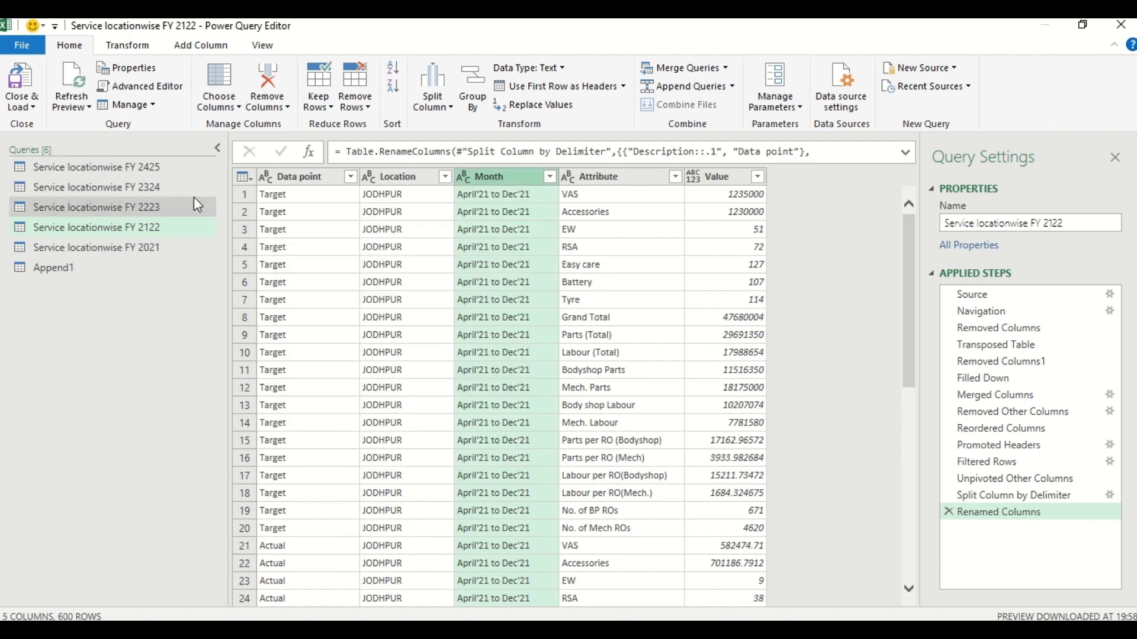
click(147, 209)
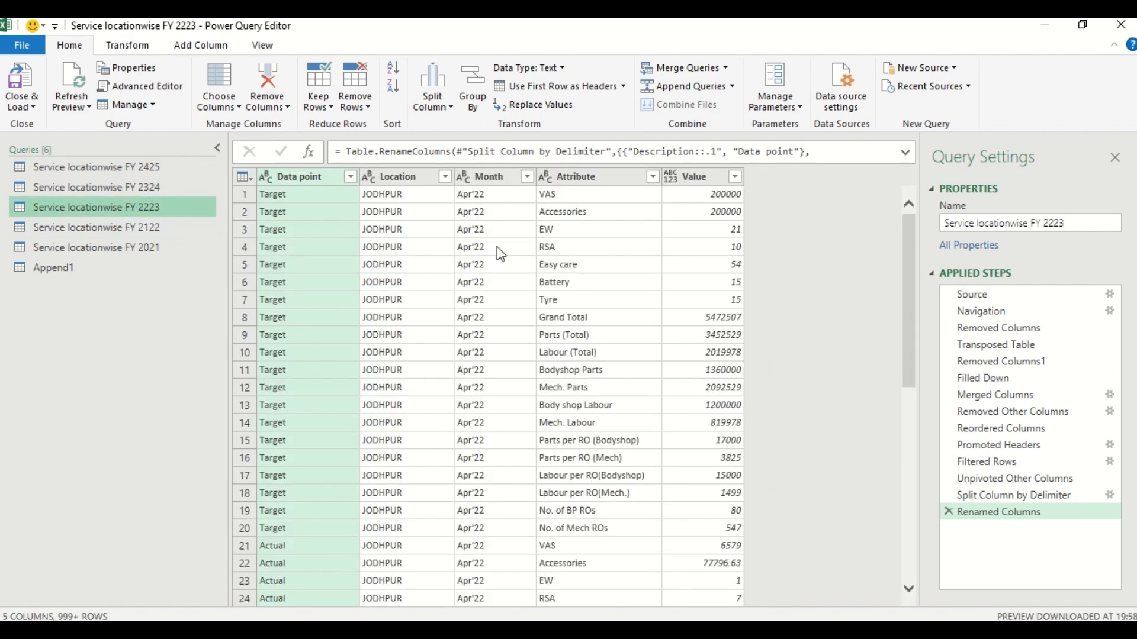
click(131, 186)
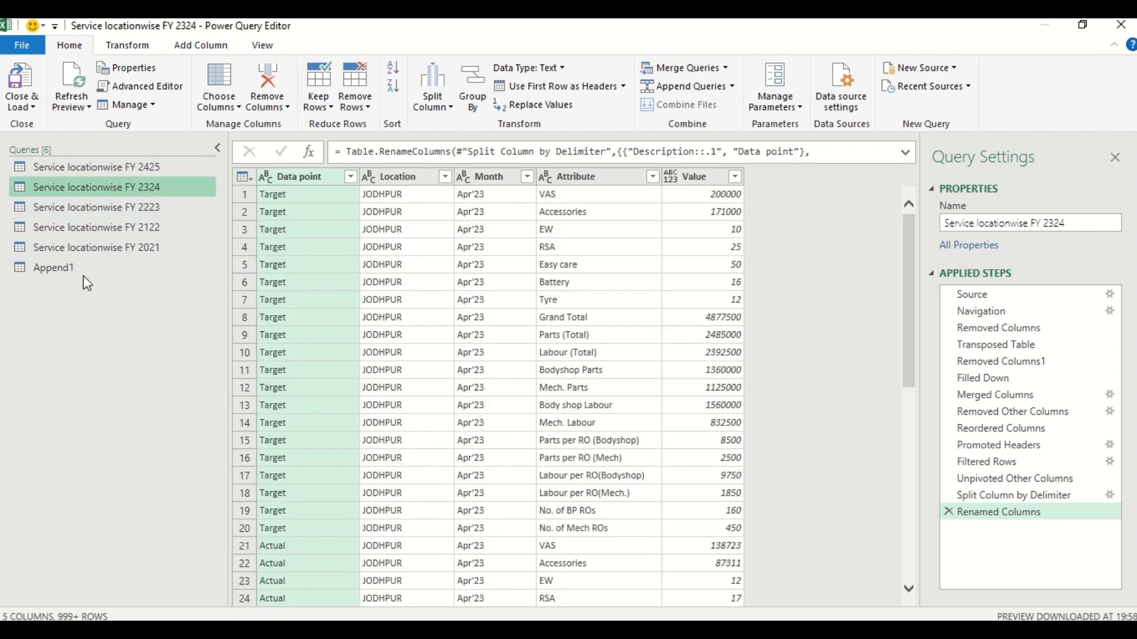
Step: Replace "Year till date" with "YTD 2021" in the FY 2021 query's Month column and apply its filter with all values selected
click(103, 247)
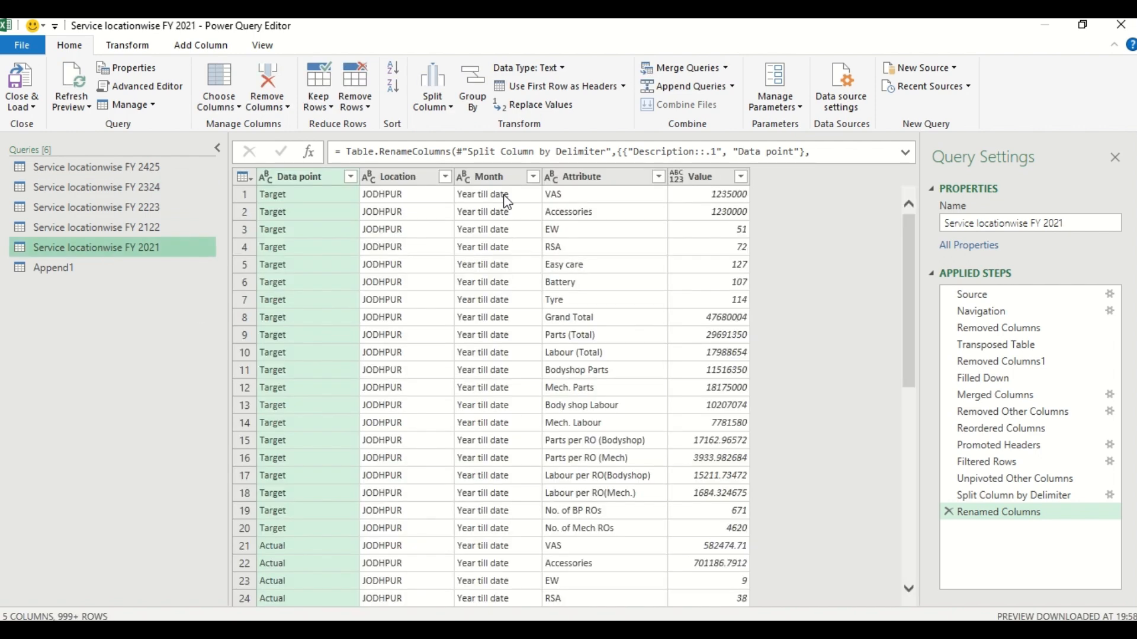
click(497, 194)
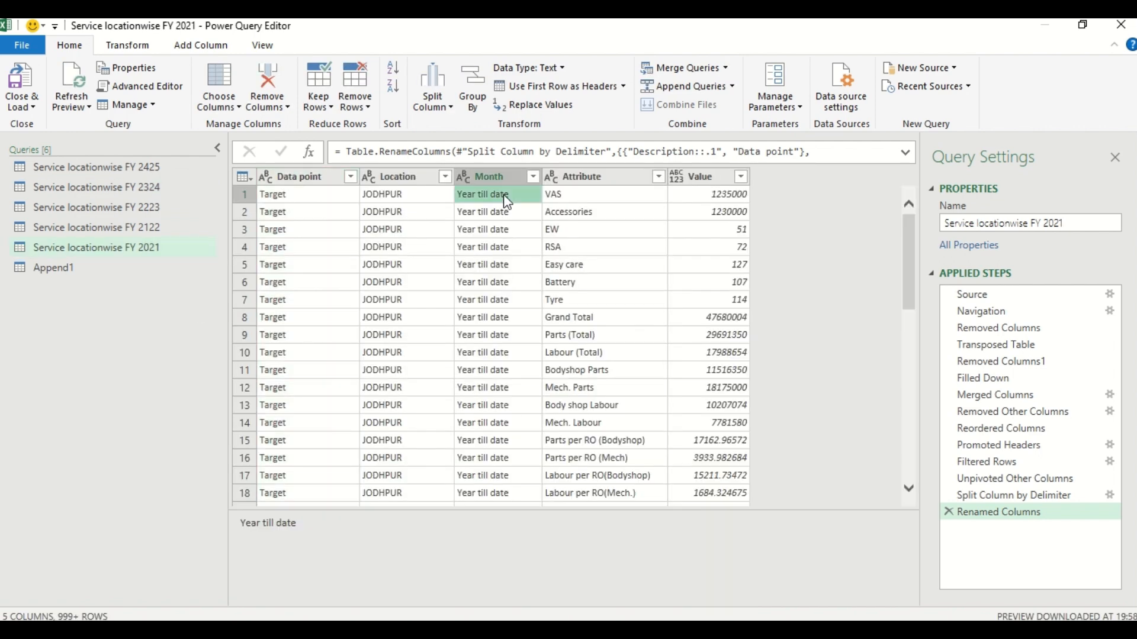
triple_click(251, 524)
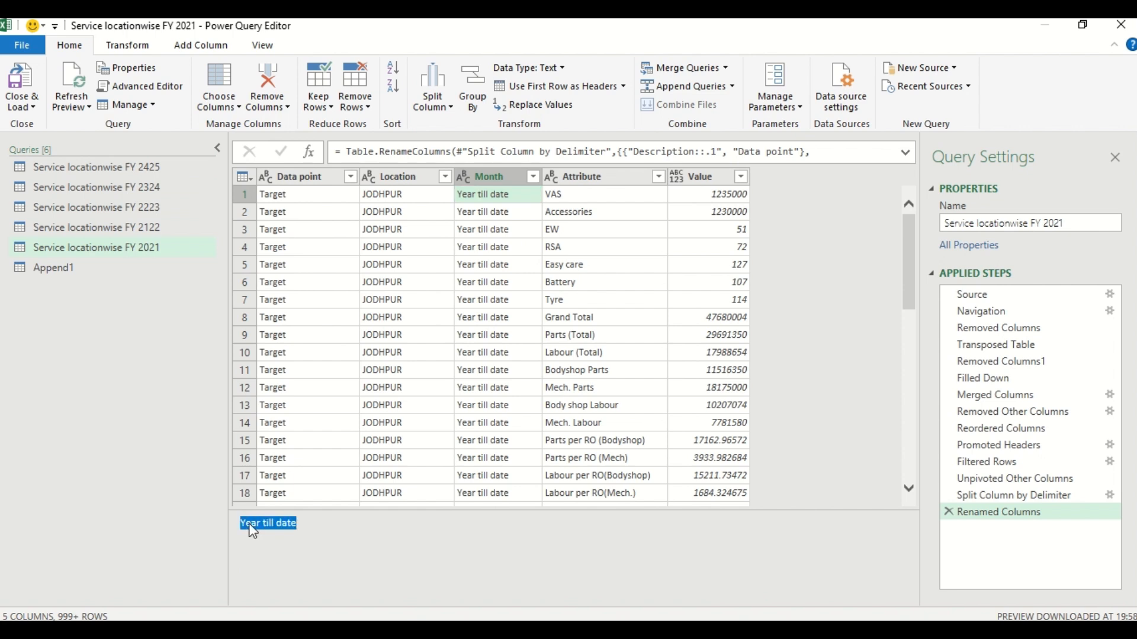
right_click(511, 177)
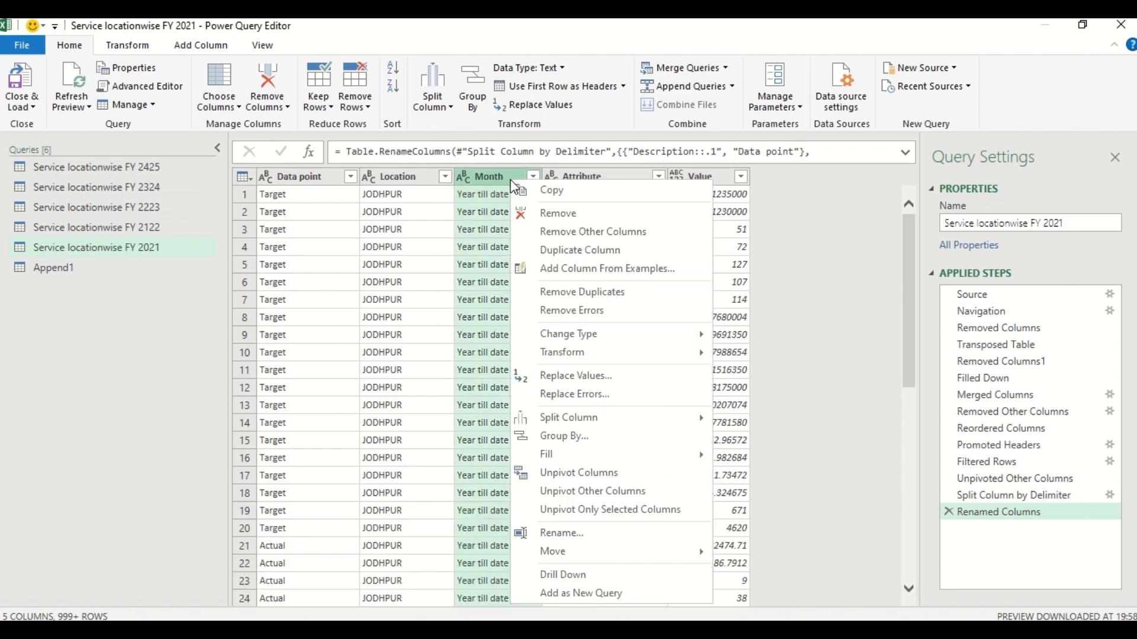
click(545, 376)
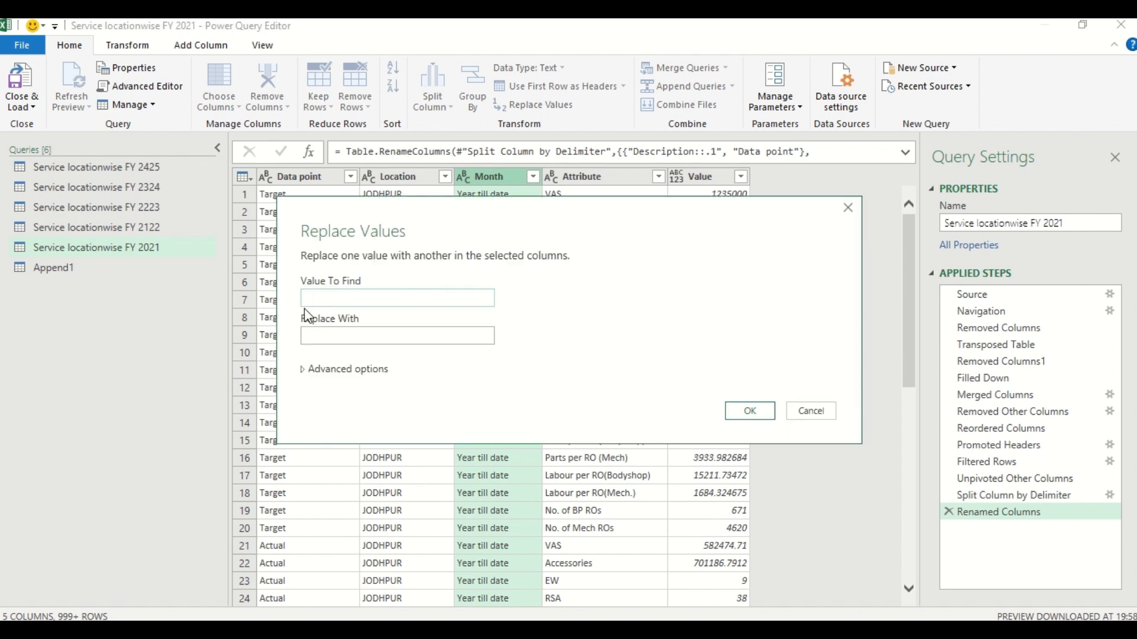
key(Tab)
text(YTD 2)
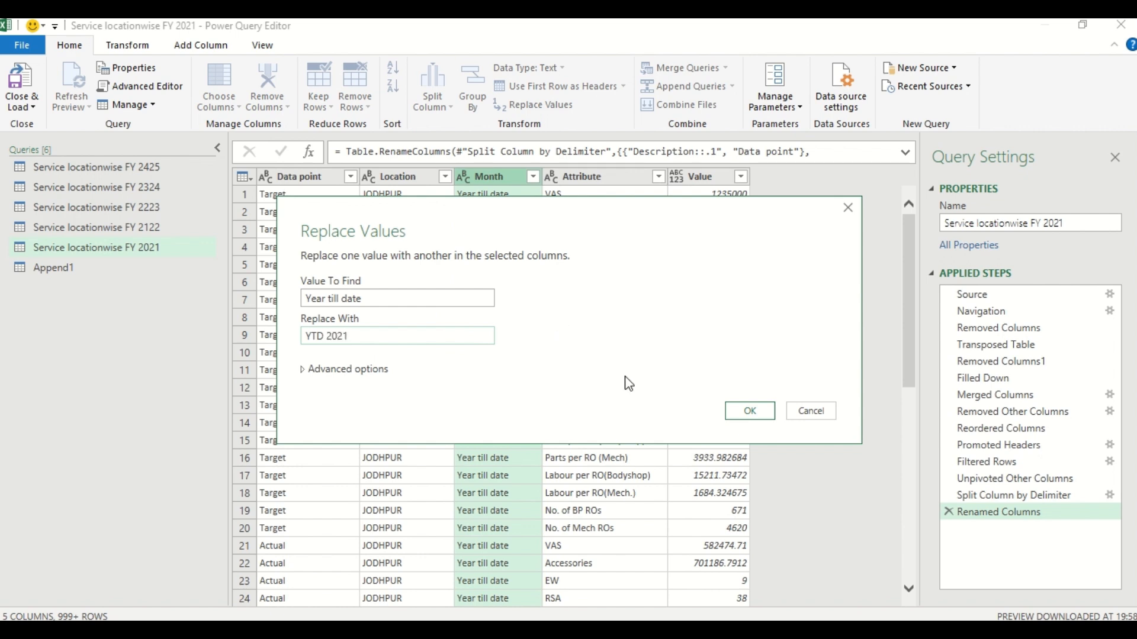
click(751, 413)
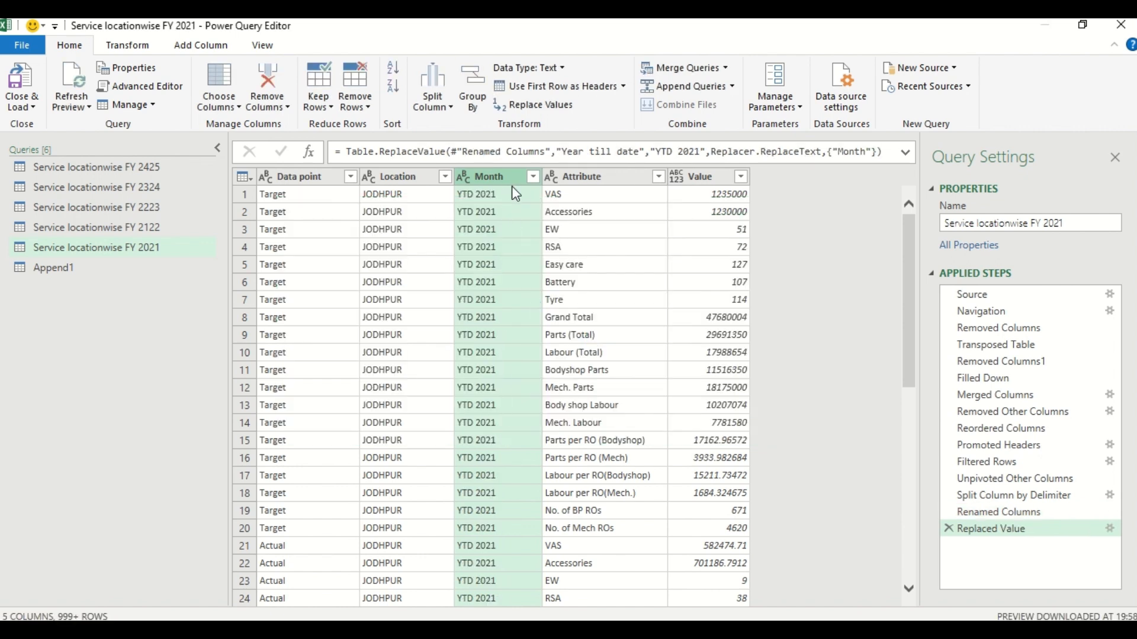
click(534, 177)
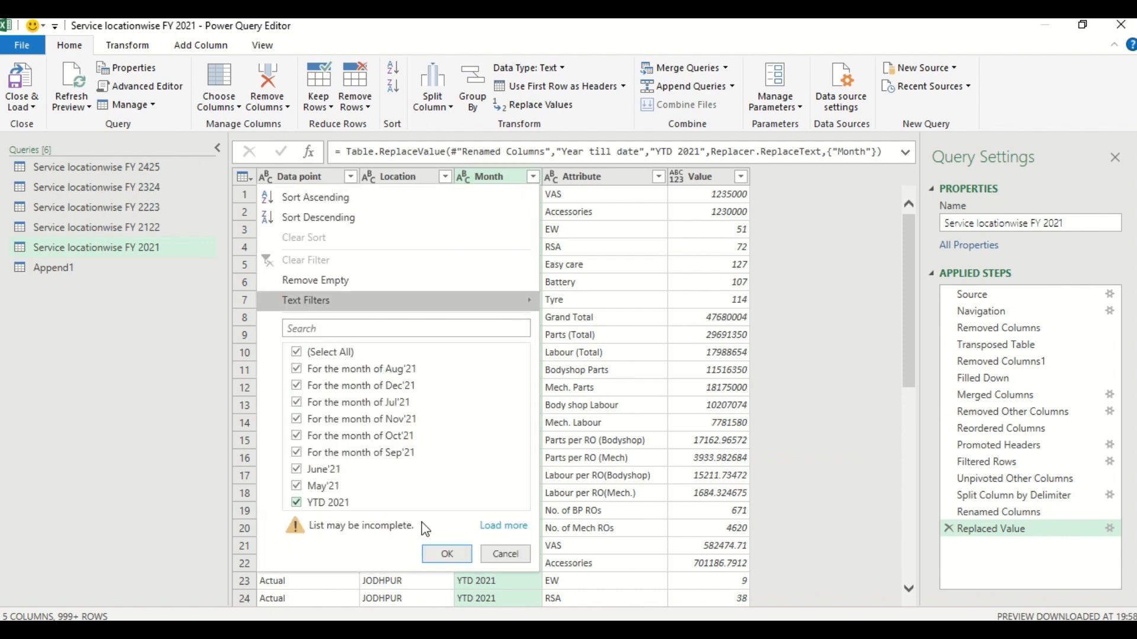
click(461, 556)
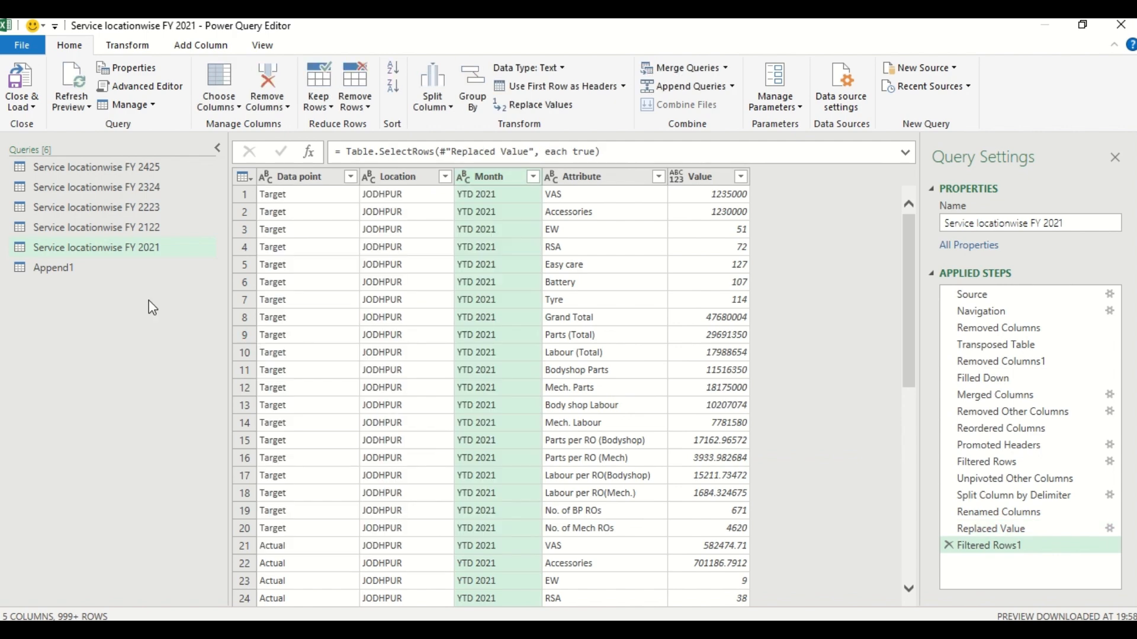
Step: Refresh the preview of the Append1 query and check the values in its Month filter
click(67, 273)
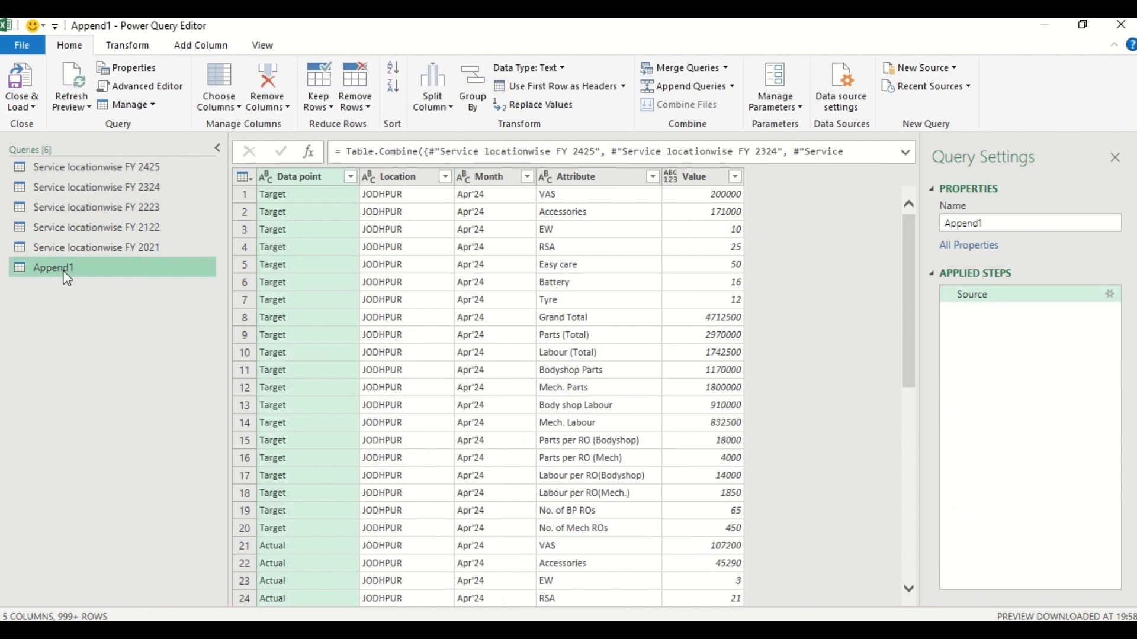
click(74, 83)
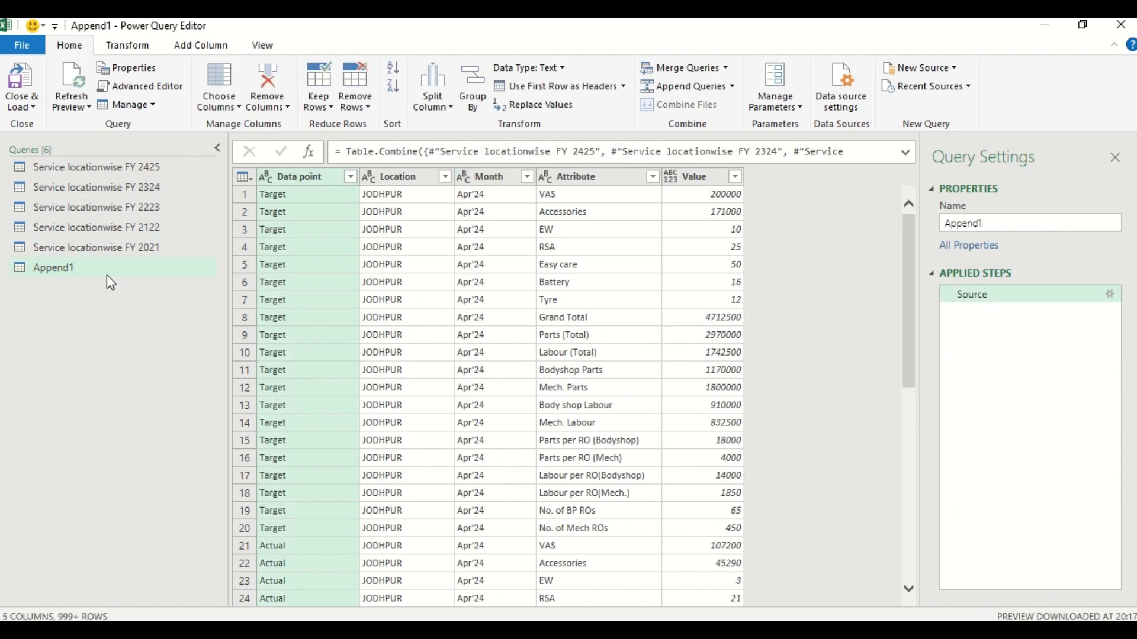
click(528, 178)
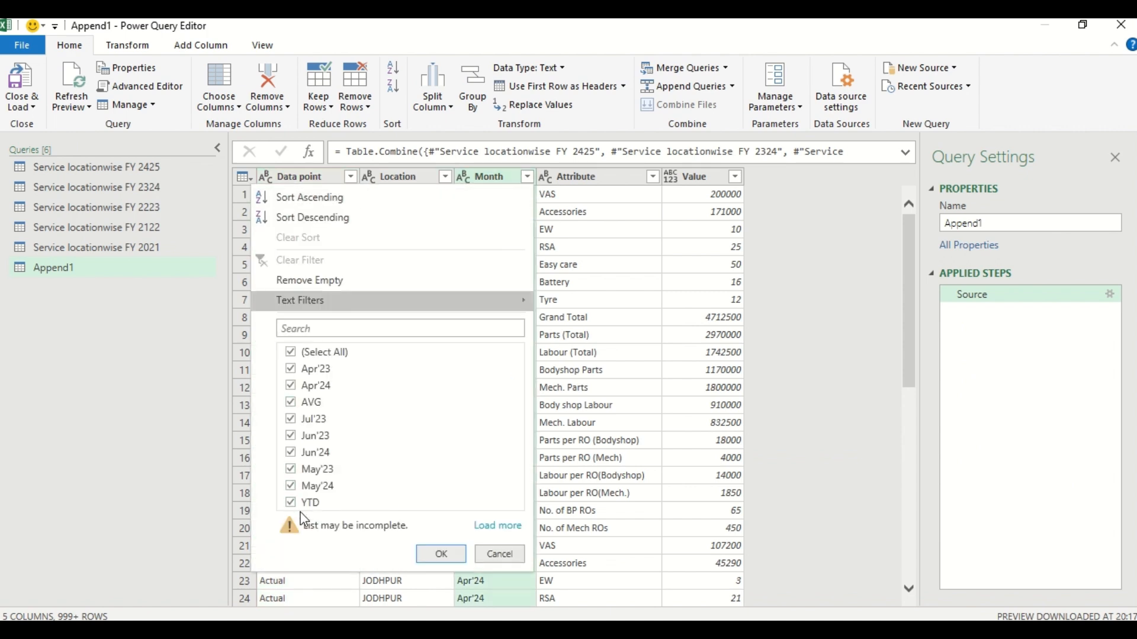
click(486, 557)
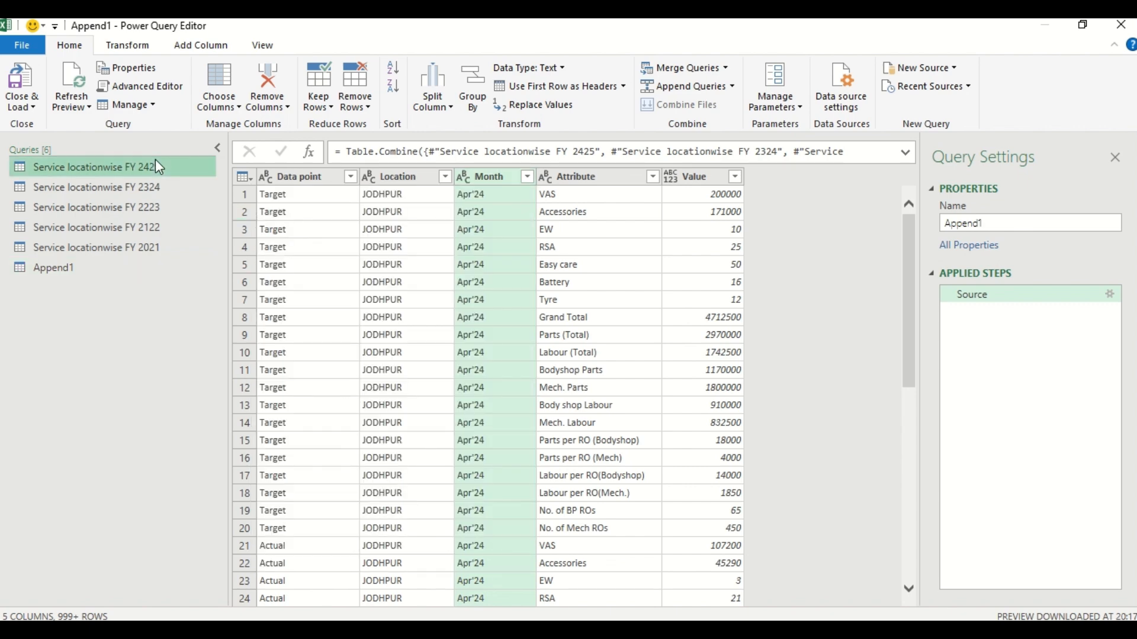
Step: Replace "YTD" with "YTD 2425" in the Month column of the Service locationwise FY 2425 query
click(155, 165)
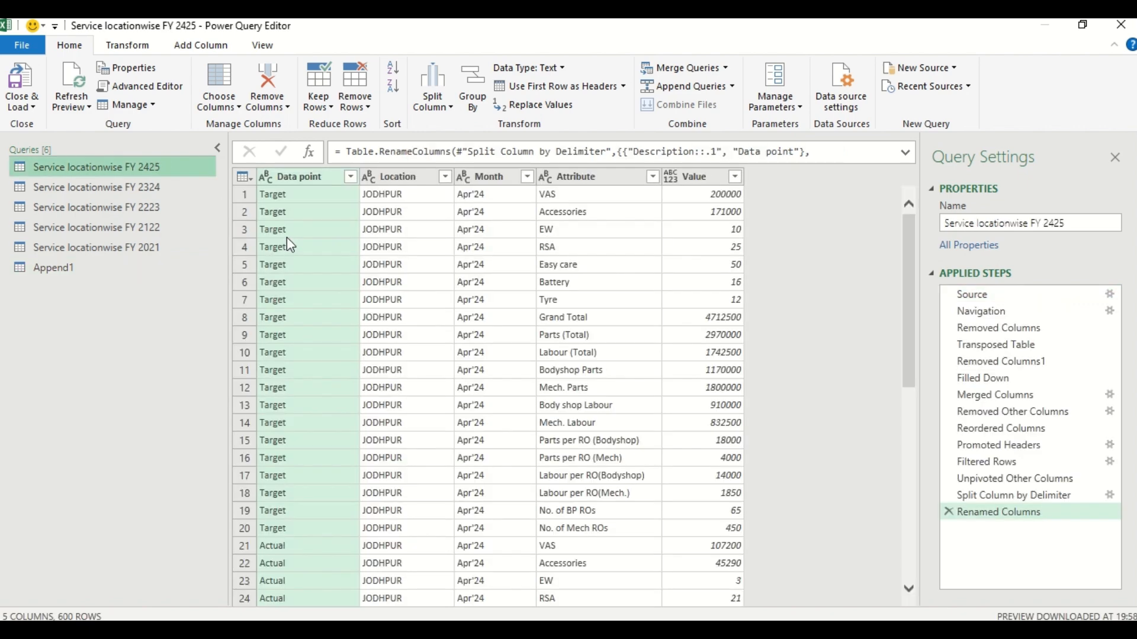
right_click(496, 178)
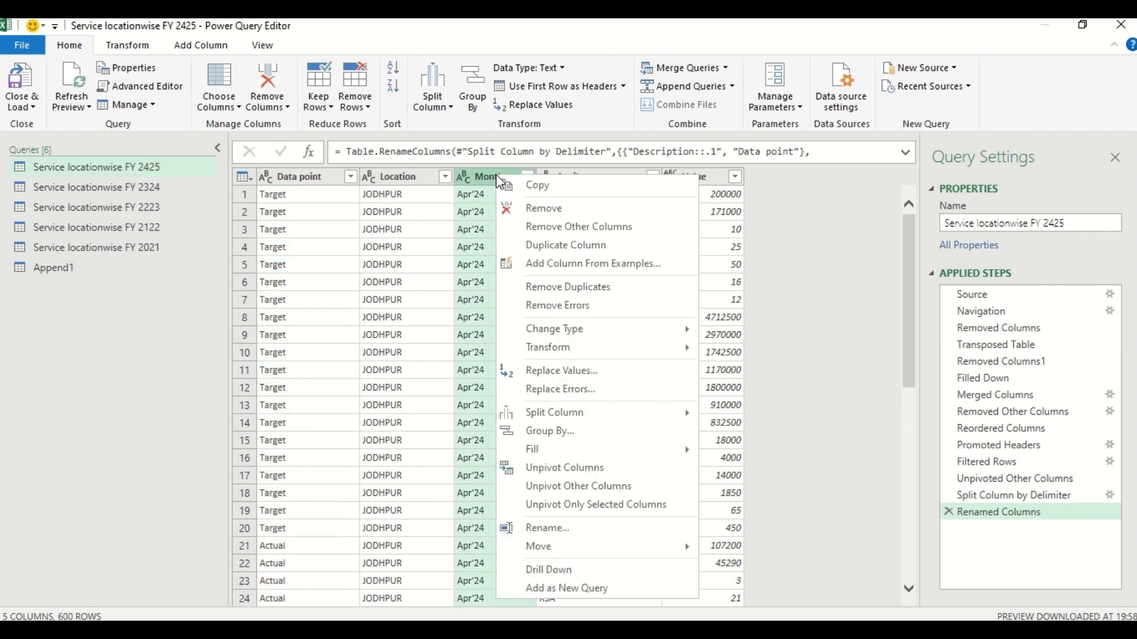
click(567, 372)
text(YT)
key(Tab)
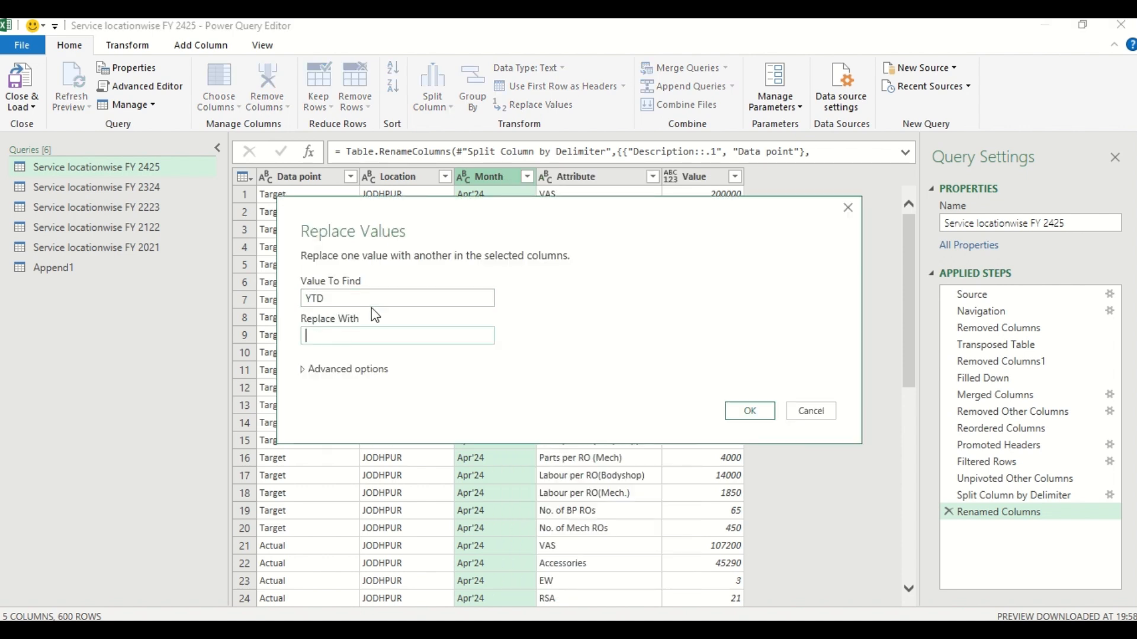
text(YTD 2425)
click(766, 406)
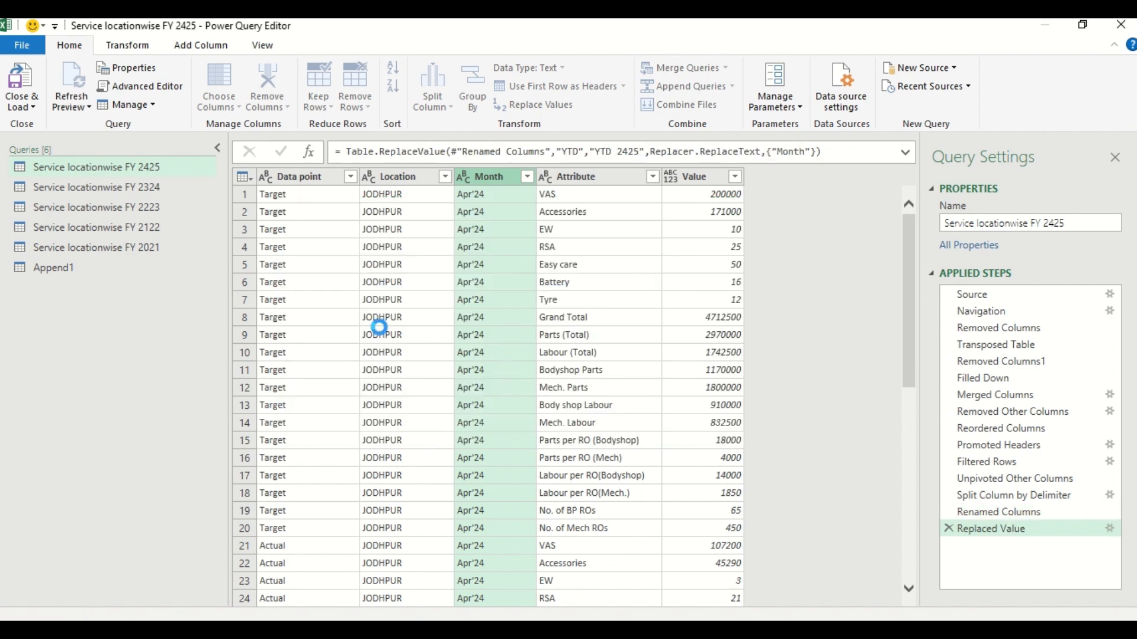
click(126, 187)
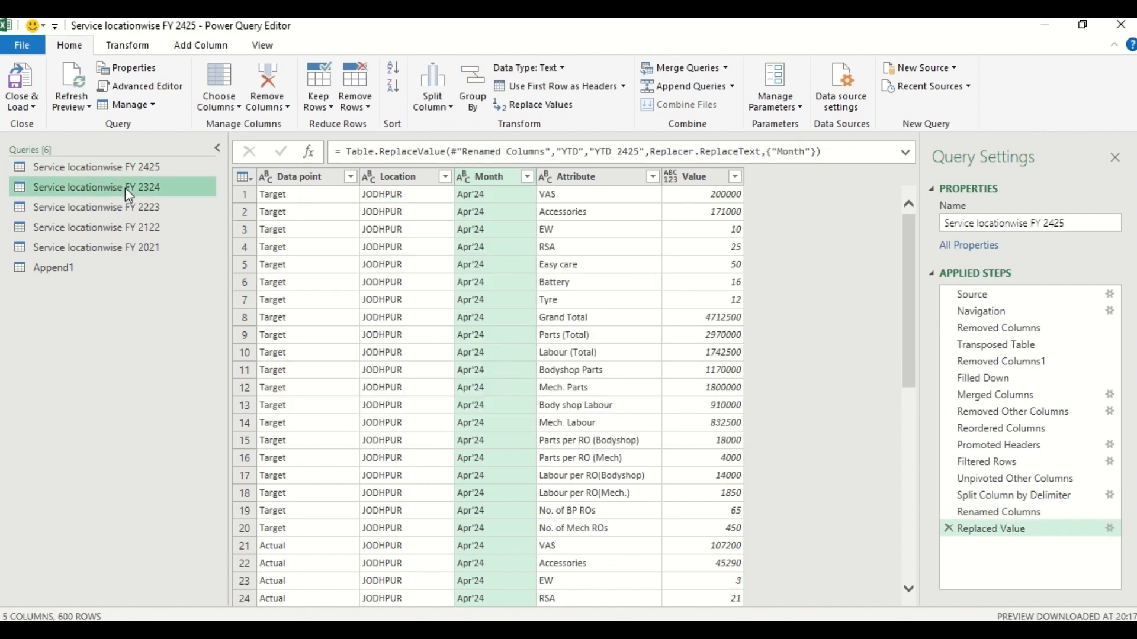
right_click(490, 176)
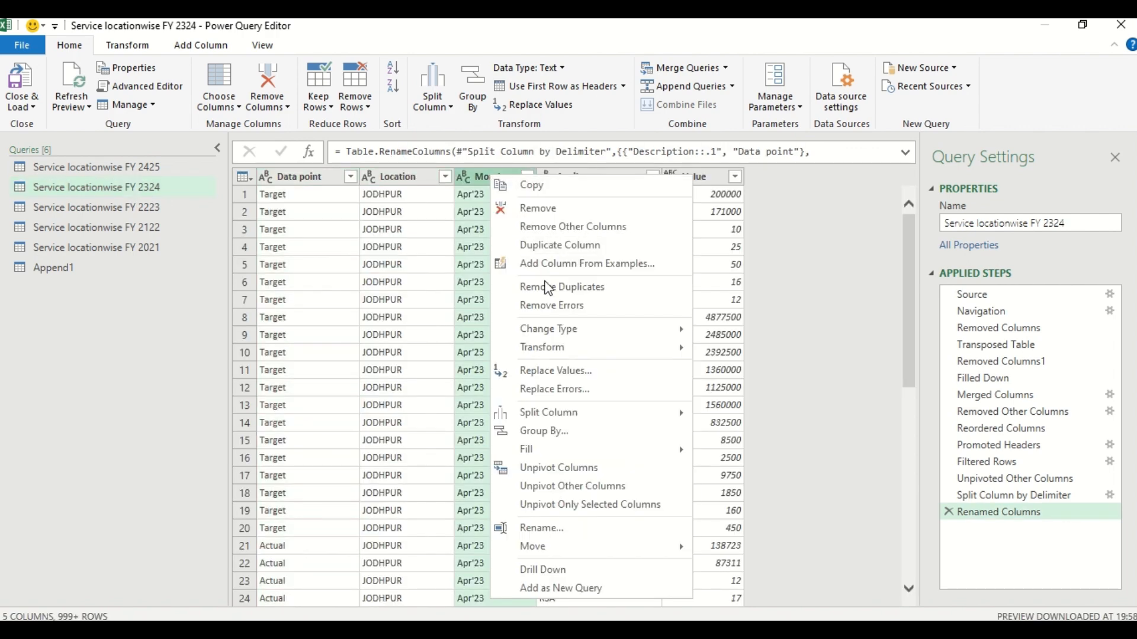
click(992, 549)
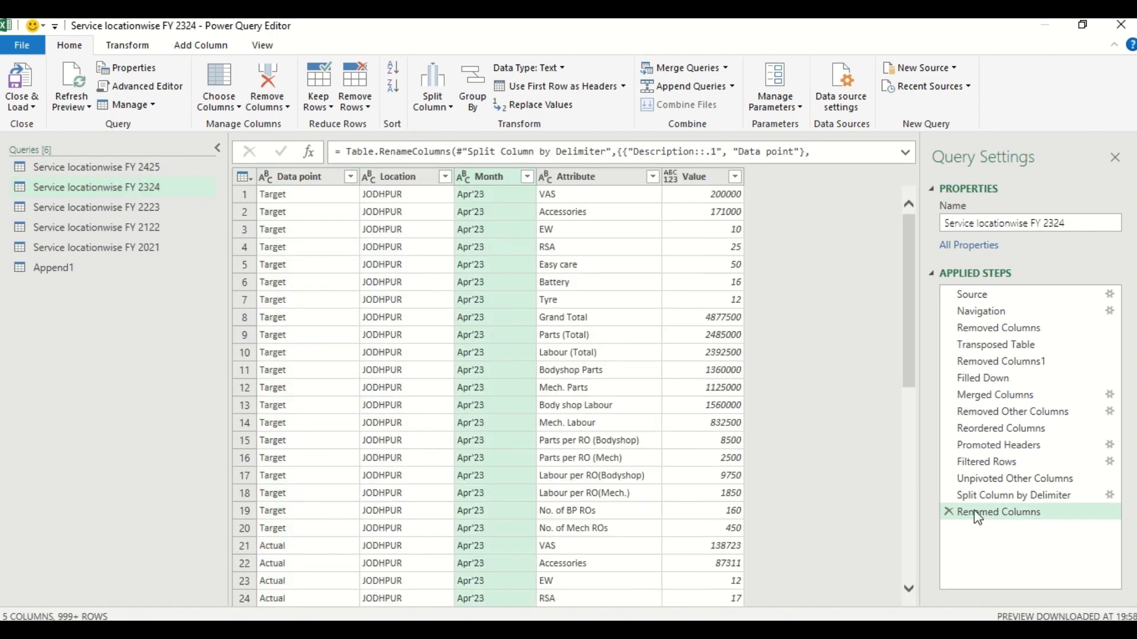
Step: Review the M code of the Service locationwise FY 2425 query in the Advanced Editor without changing it
click(155, 167)
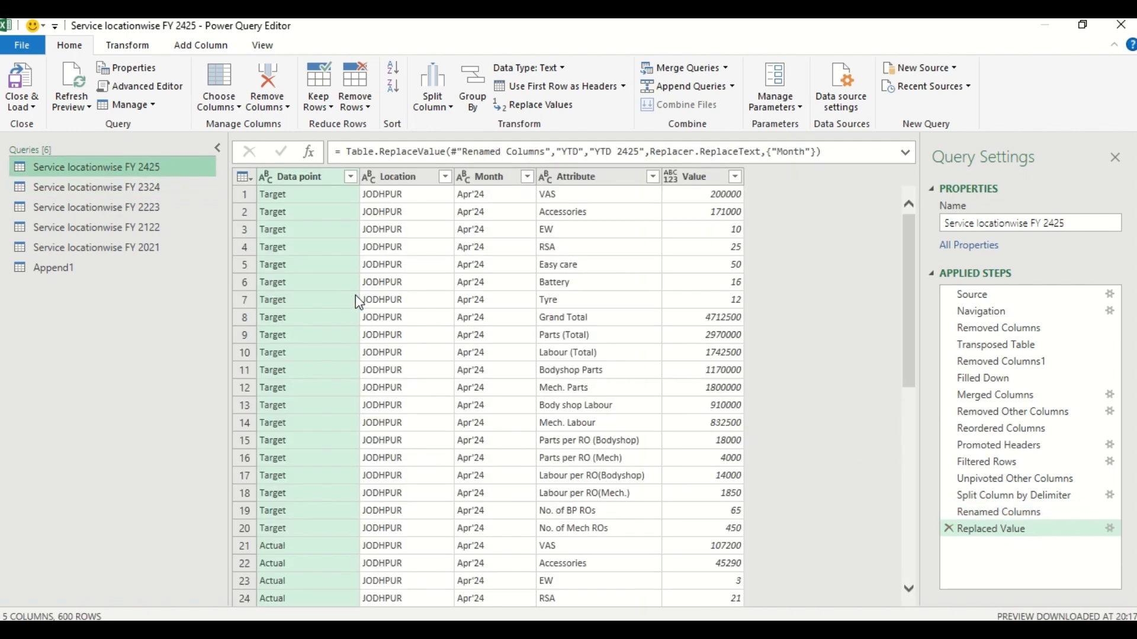
click(134, 87)
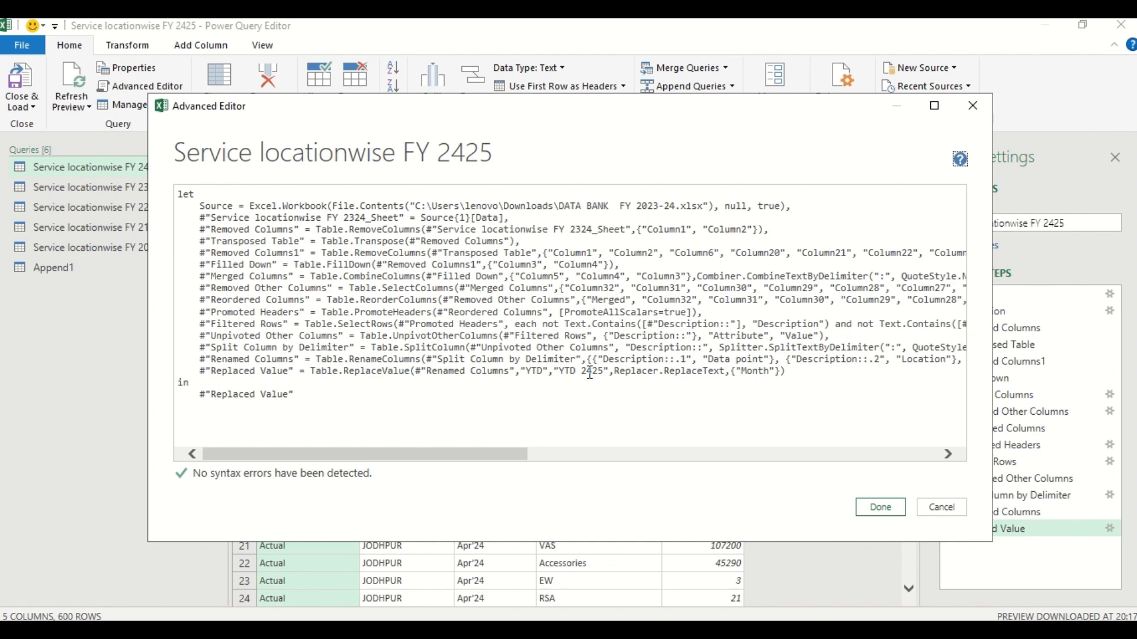
click(941, 507)
Step: Replace "YTD" with "YTD 2324" in the Month column of the Service locationwise FY 2324 query
click(139, 186)
right_click(493, 177)
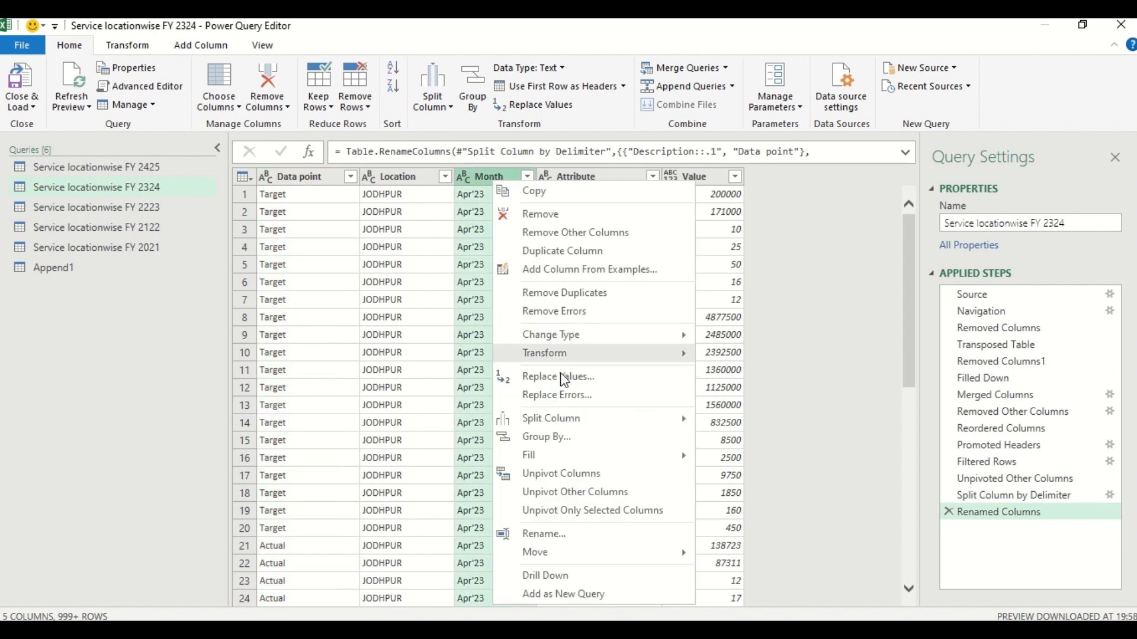
click(563, 380)
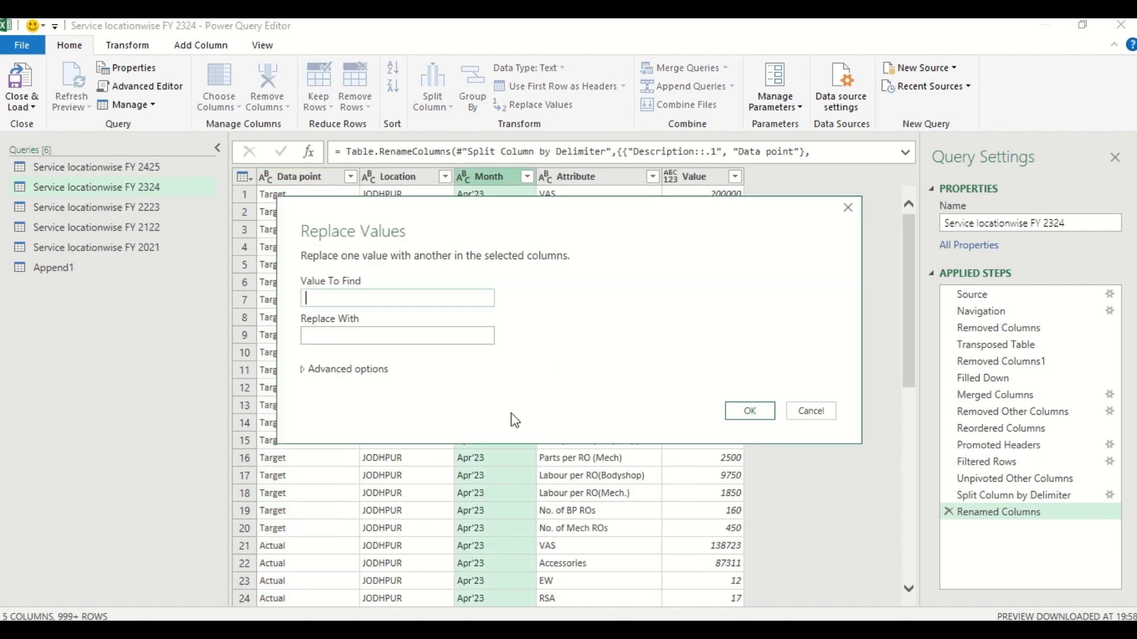
text(YTD)
click(388, 336)
text(YTD 2324)
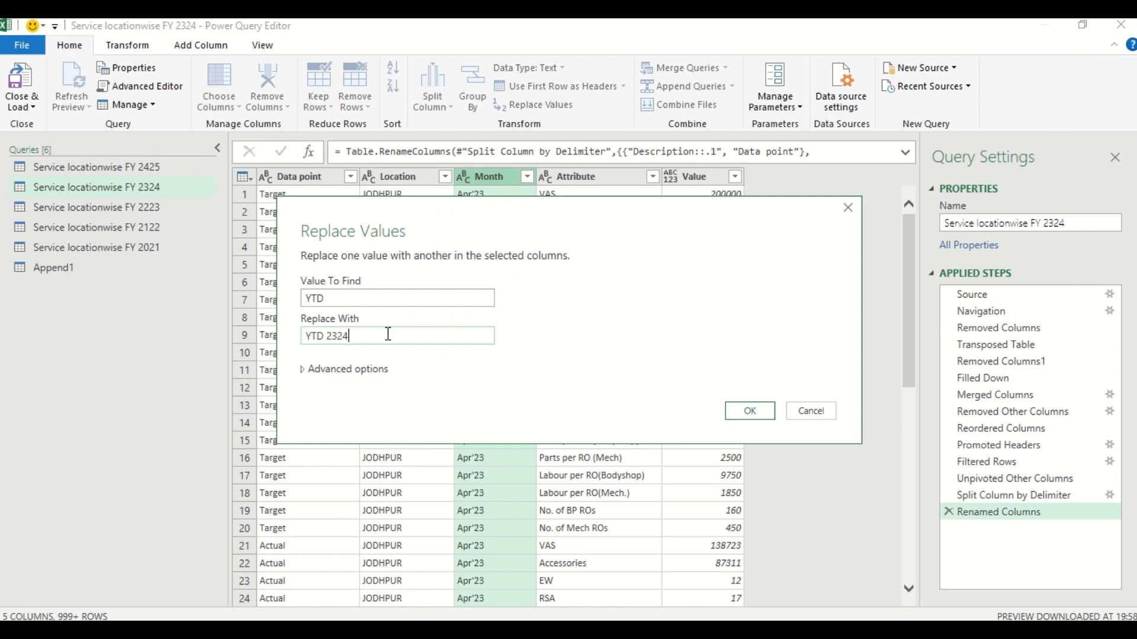
click(750, 413)
Step: Replace "YTD" with "YTD 2223" in the Month column of the Service locationwise FY 2223 query
click(127, 208)
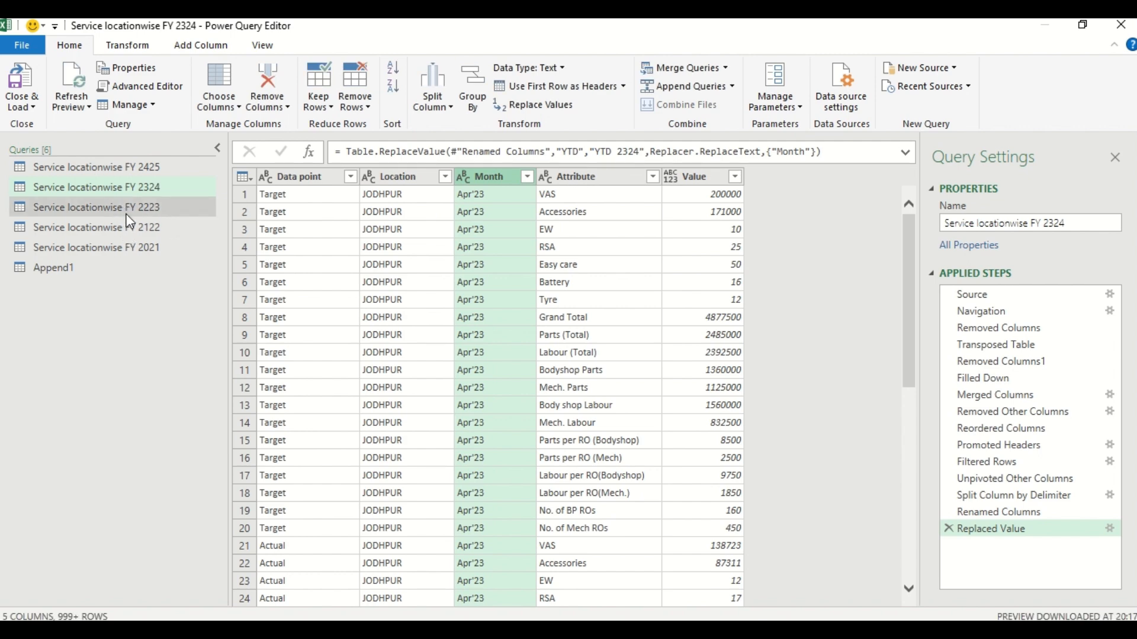
right_click(126, 212)
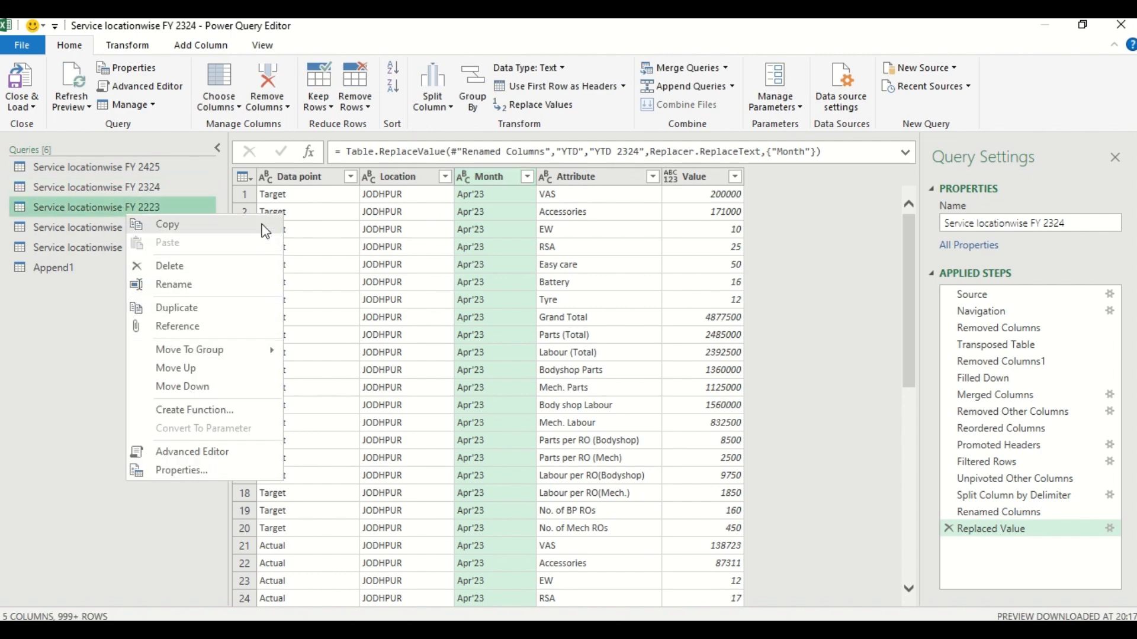
click(143, 209)
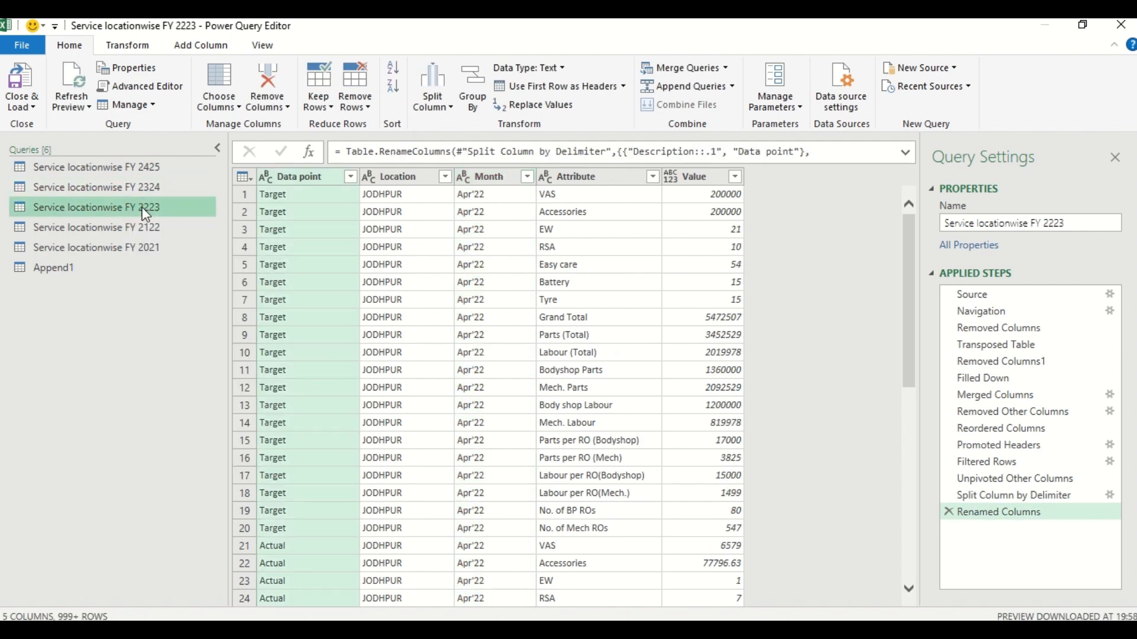
right_click(485, 185)
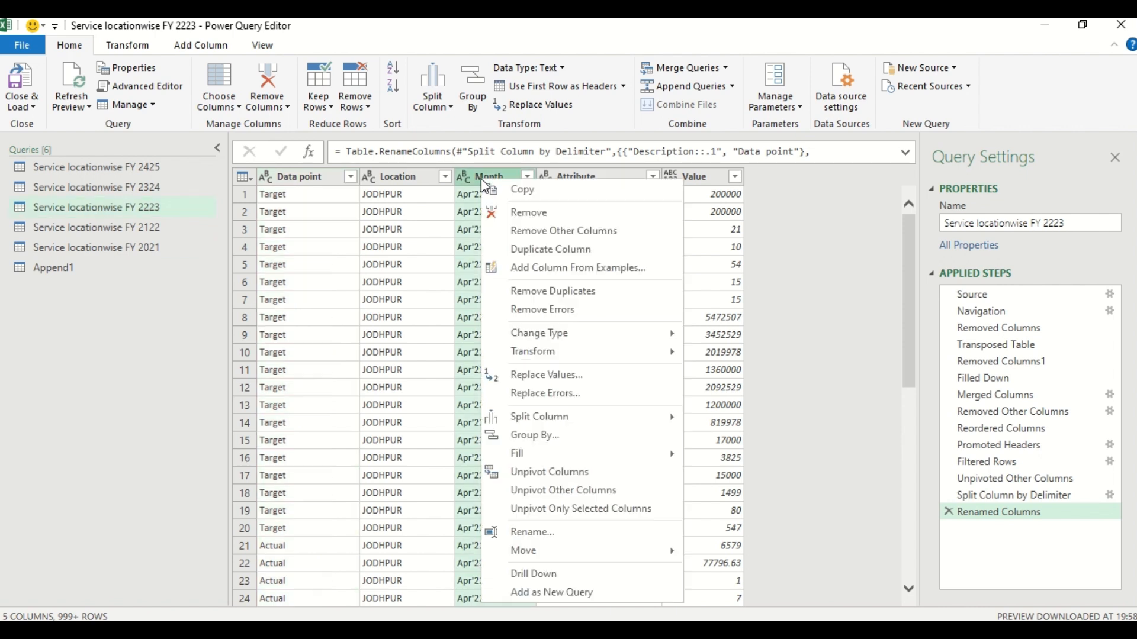
click(542, 374)
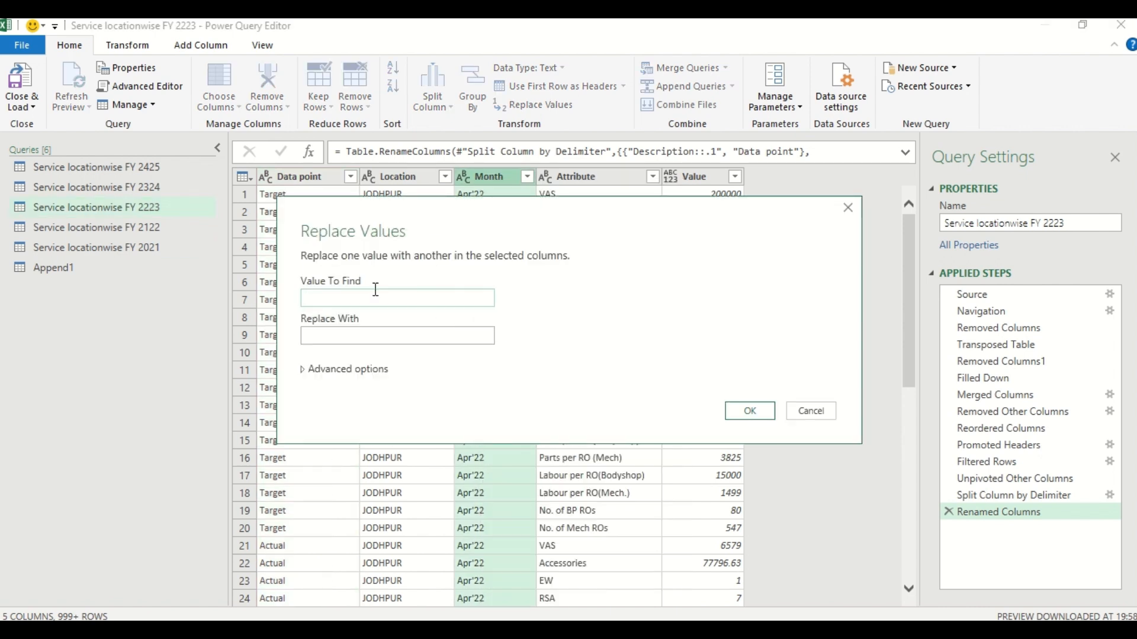
text(T)
key(BackSpace)
text(YTD)
click(376, 337)
text(YTD 2223)
click(751, 410)
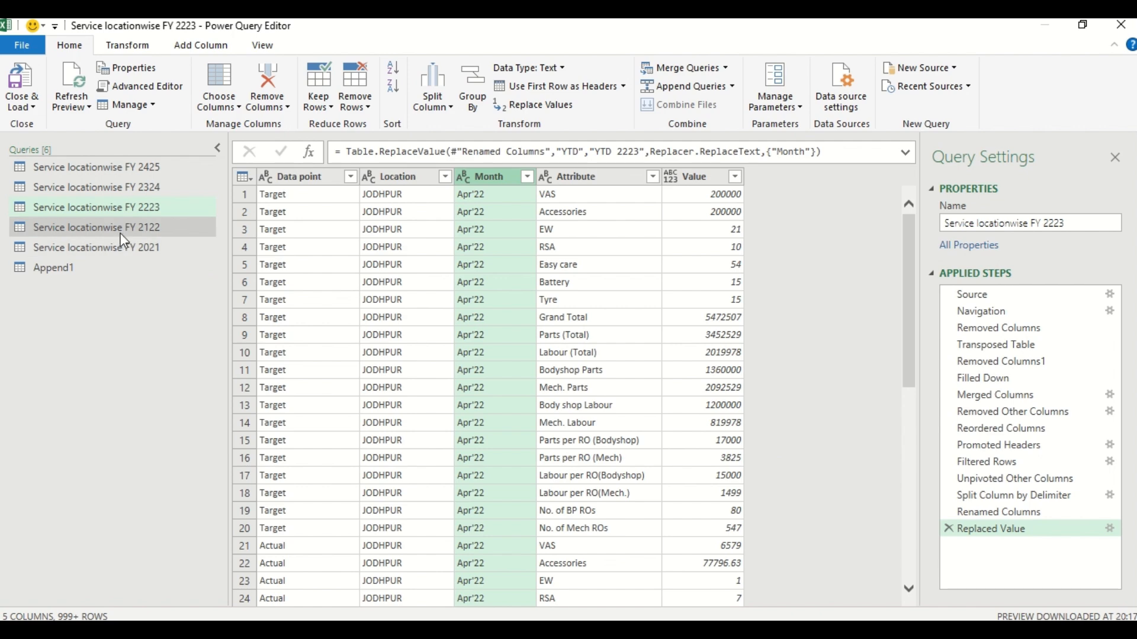
Step: Check the Month filter values in the Service locationwise FY 2122 and FY 2021 queries
click(121, 234)
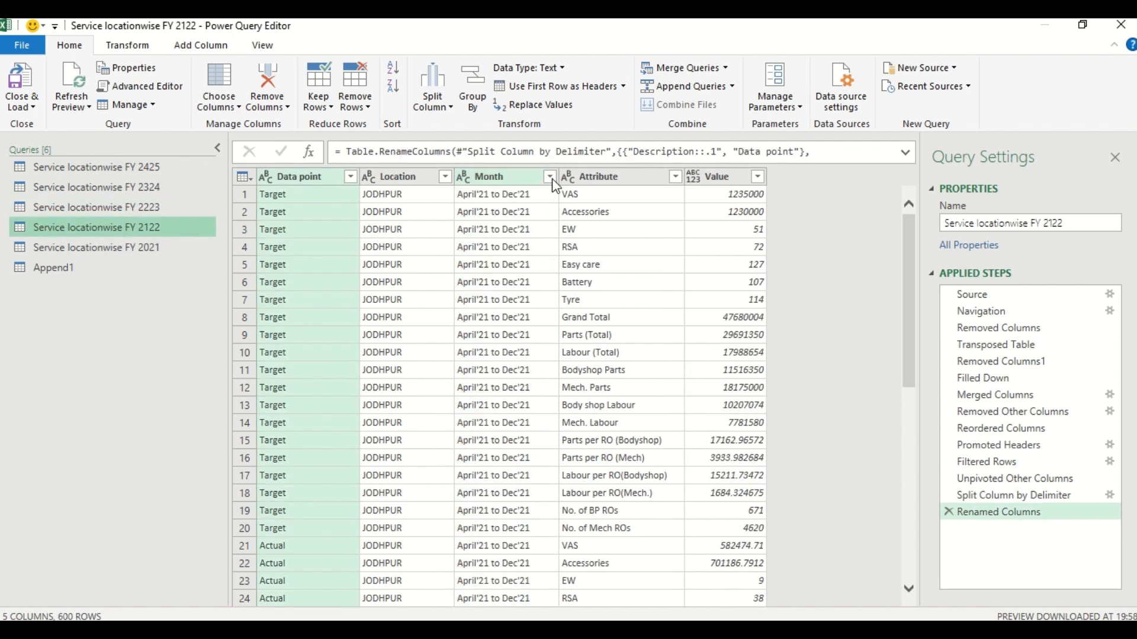
click(550, 176)
click(618, 279)
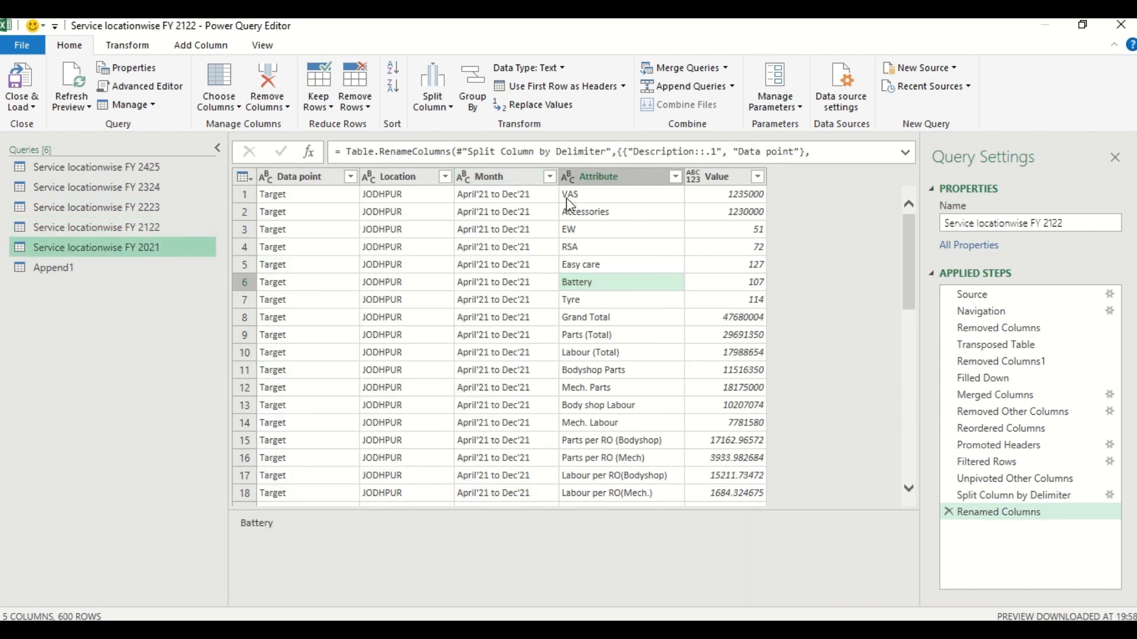
click(535, 176)
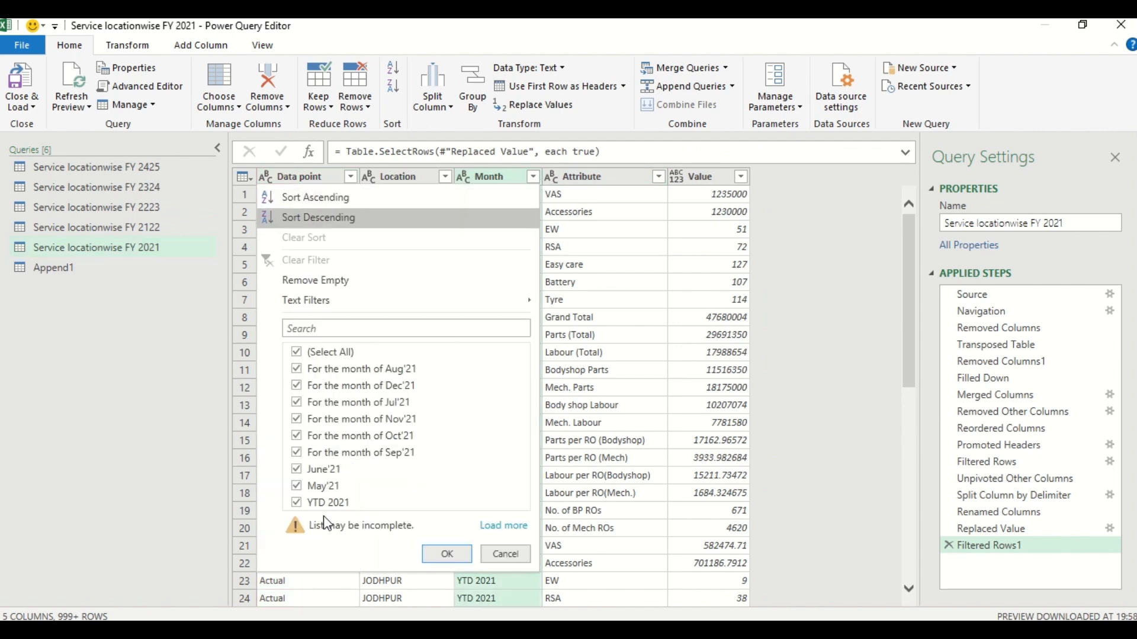
click(494, 556)
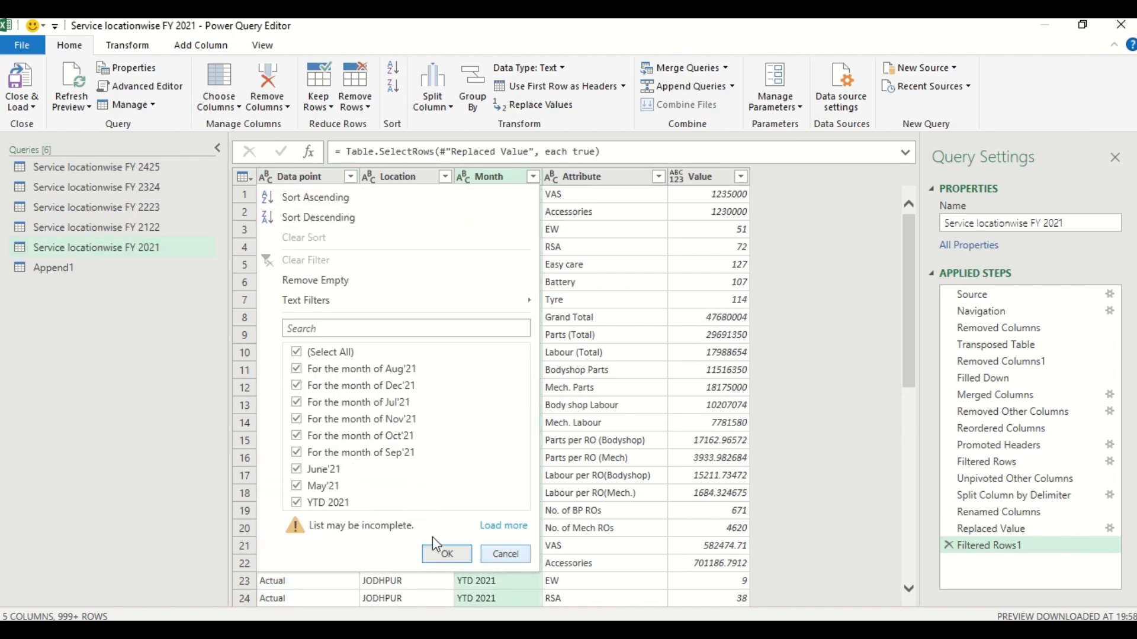
Step: Refresh the preview of the Append1 query and read its full Table.Combine code in the Advanced Editor
click(77, 270)
click(73, 80)
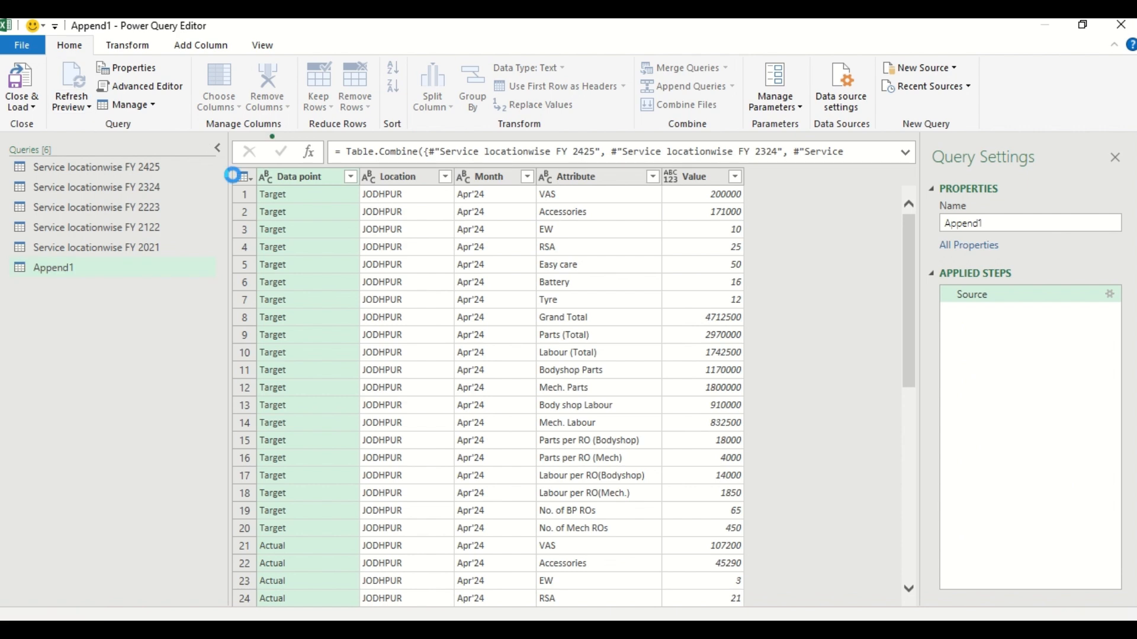
right_click(50, 275)
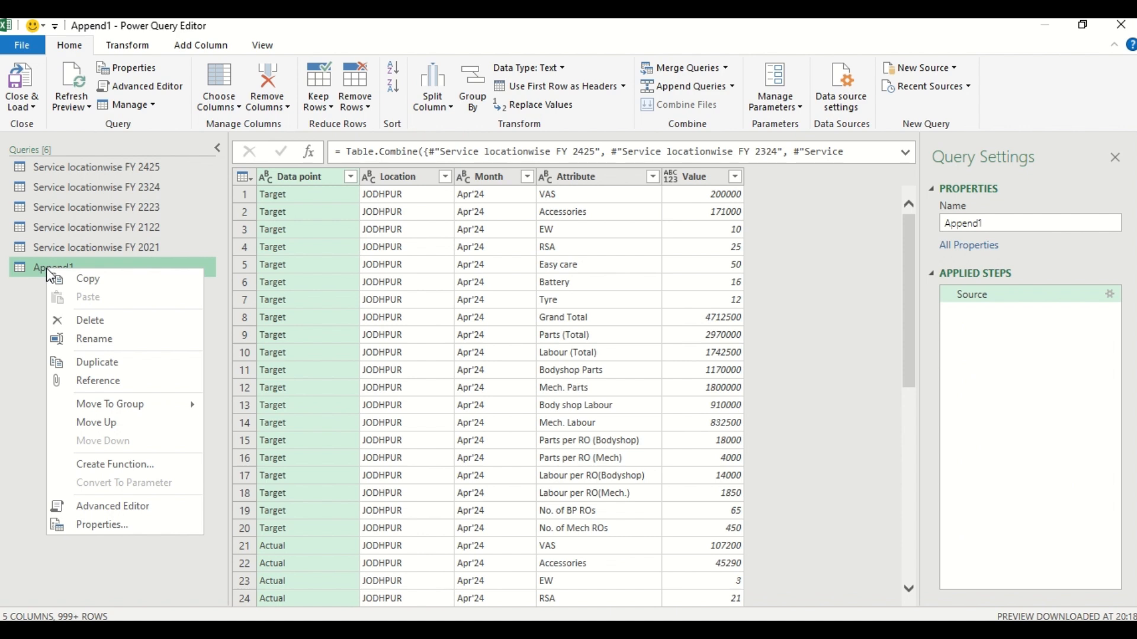
click(164, 512)
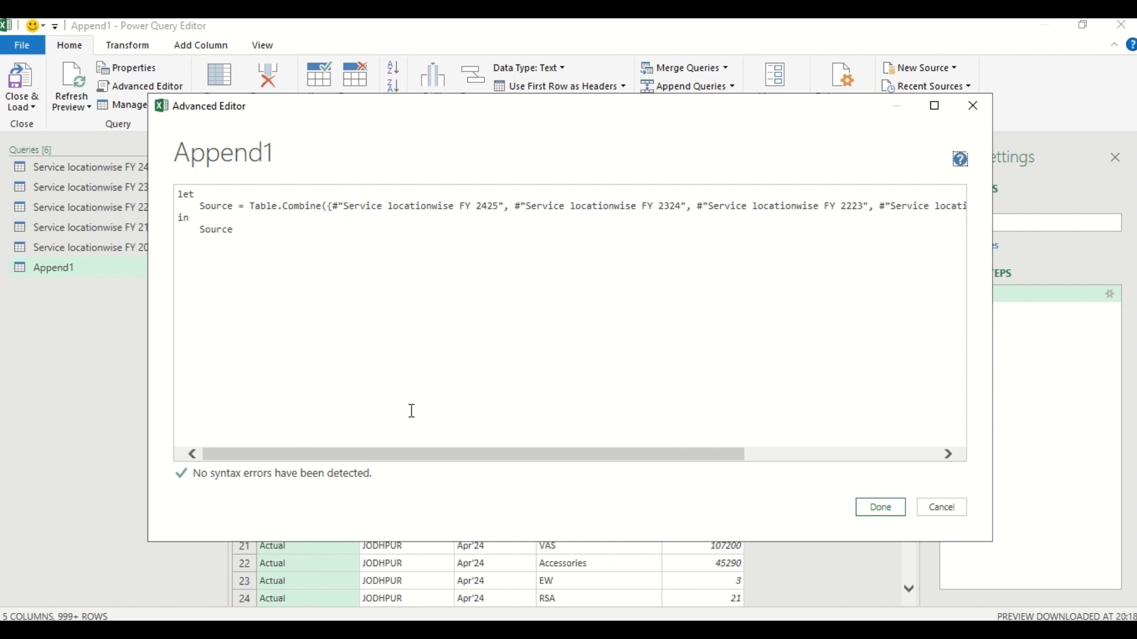
drag(423, 461, 655, 469)
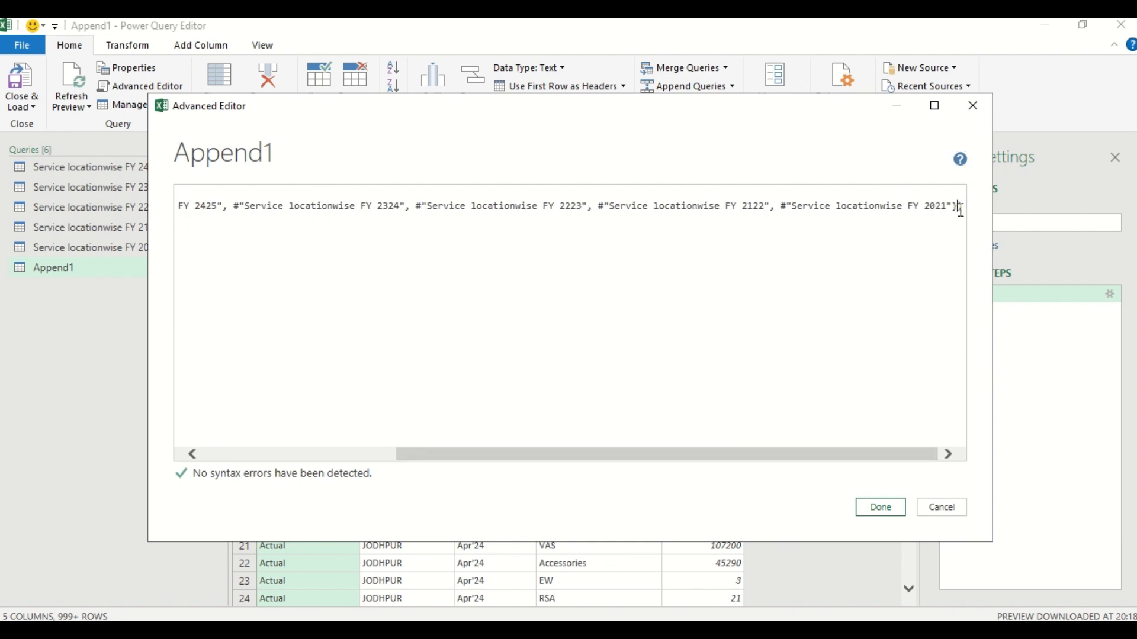
drag(761, 459, 393, 419)
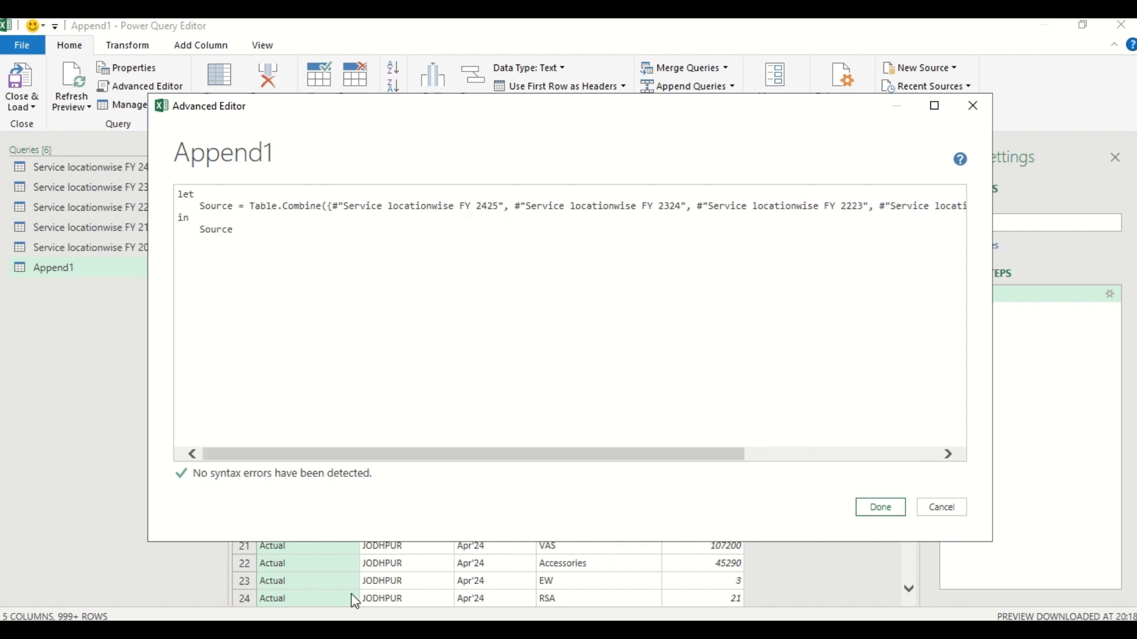
Step: Switch to the DATA BANK FY 2023-24.xlsx workbook and enter the sample list [0,1,2,3,4] in cell A5
mouse_move(700, 592)
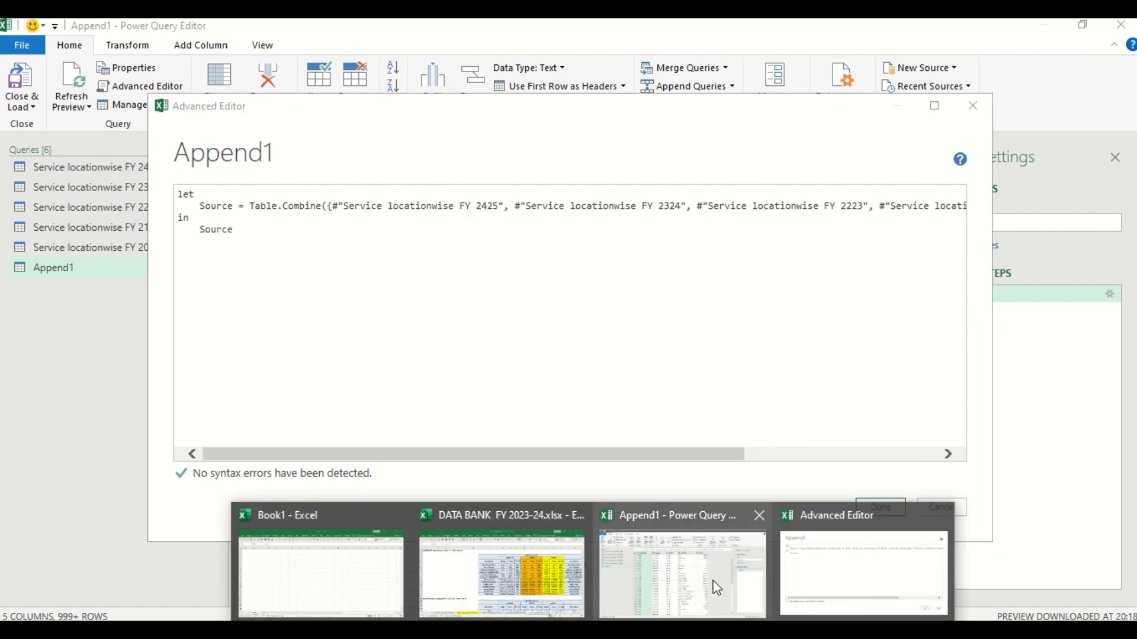
click(506, 577)
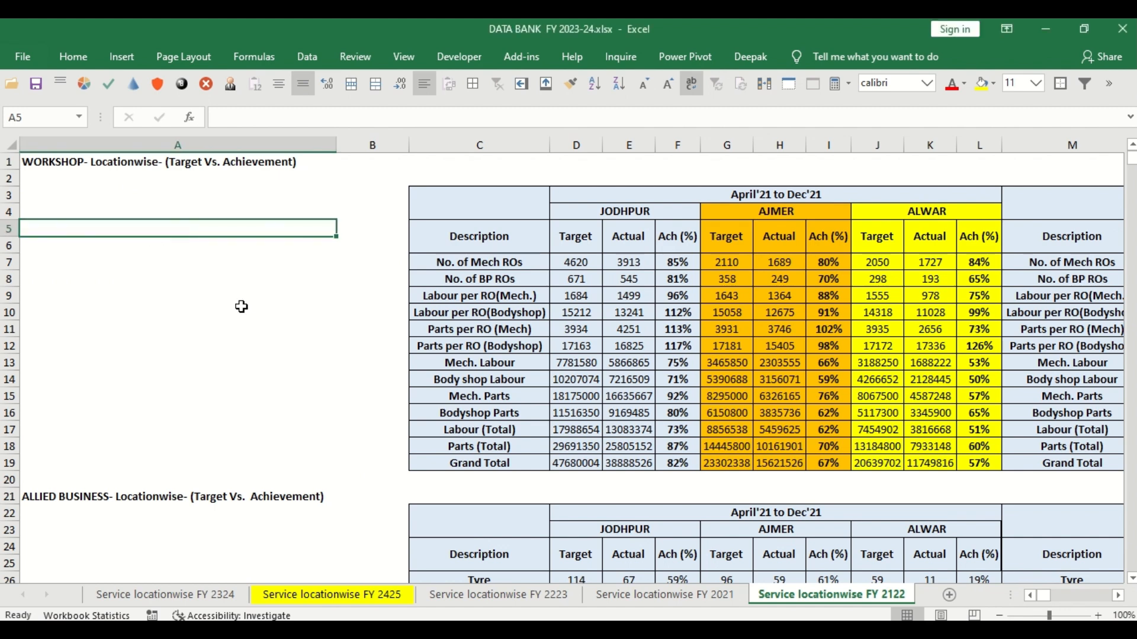
text([])
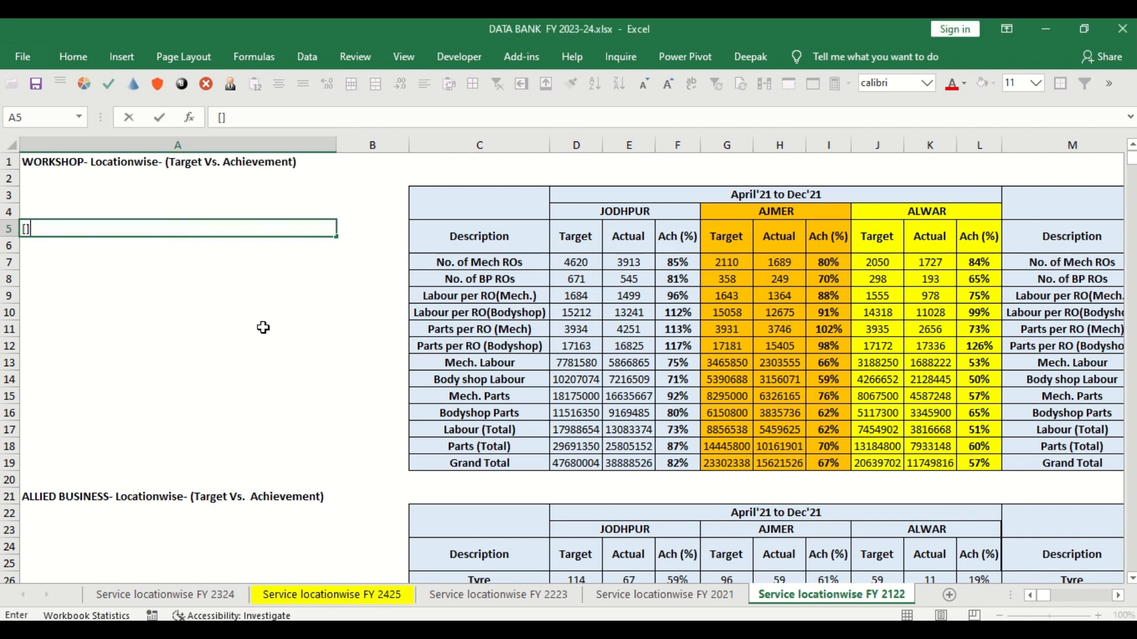
key(BackSpace)
text(0,1,2,3,4])
key(Return)
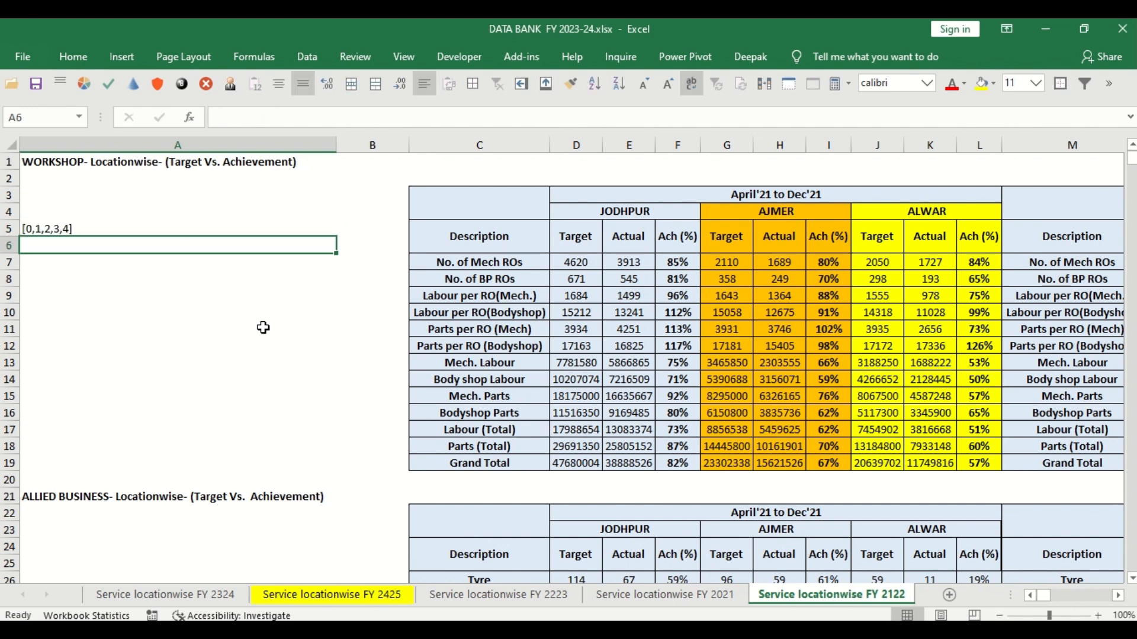
Step: Enter the sample key-value set {A:1,B:2,C:3} in cell A6 of the Service locationwise FY 2122 sheet
text({})
text(A)
text(:1,B)
text(2)
text(2)
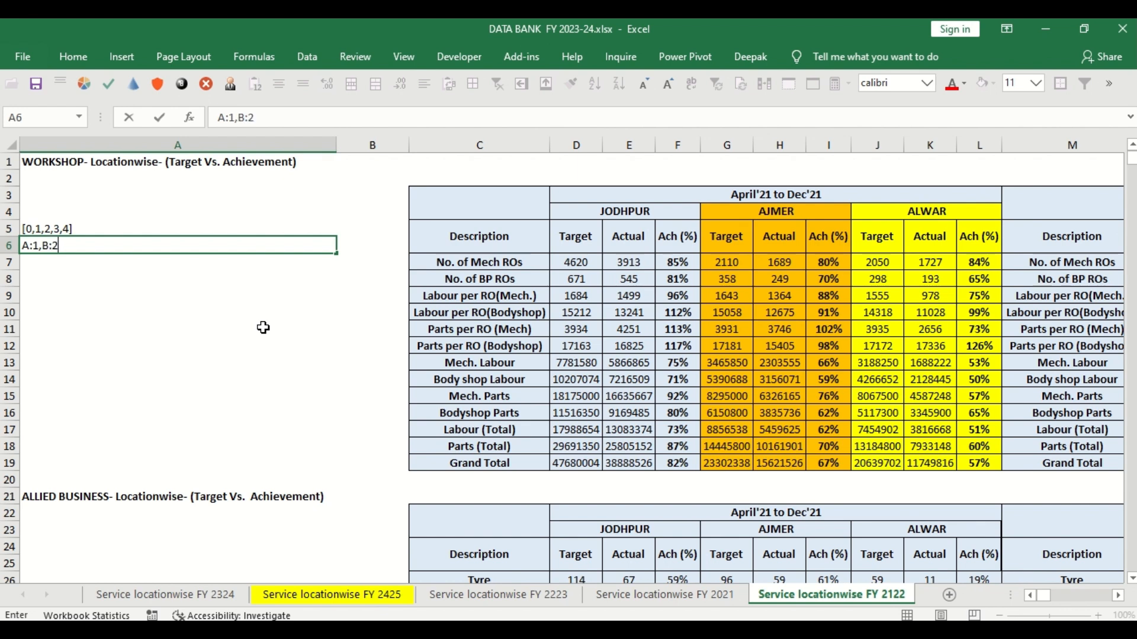
text(,C:3})
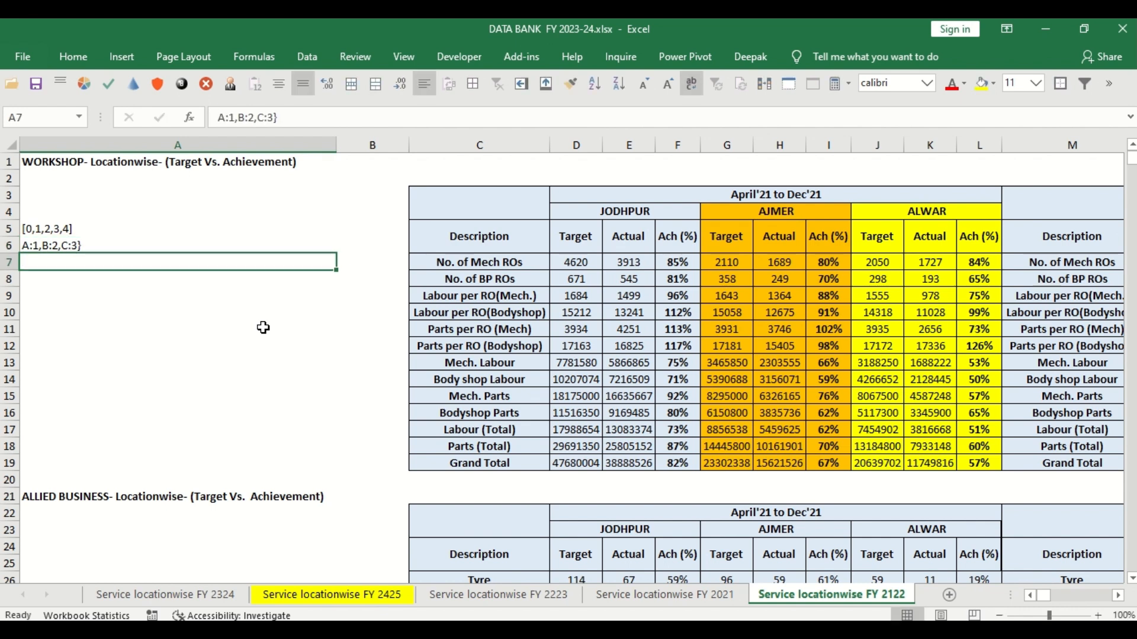
key(Home)
text({)
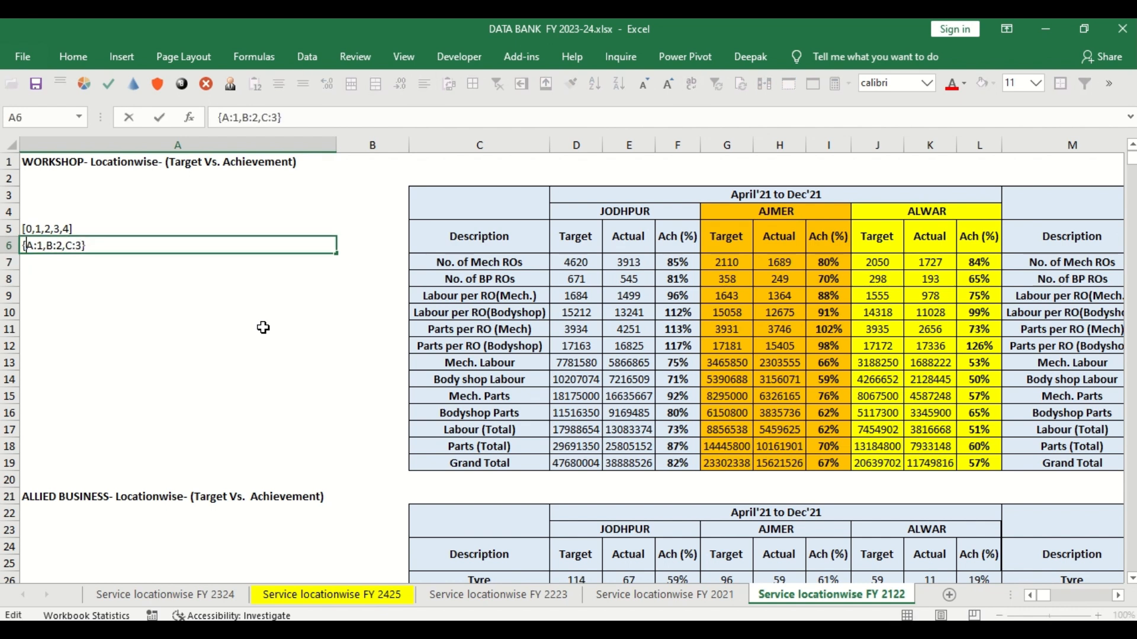
key(ctrl+Return)
Step: Clear the sample notation from cells A5 and A6
key(Up)
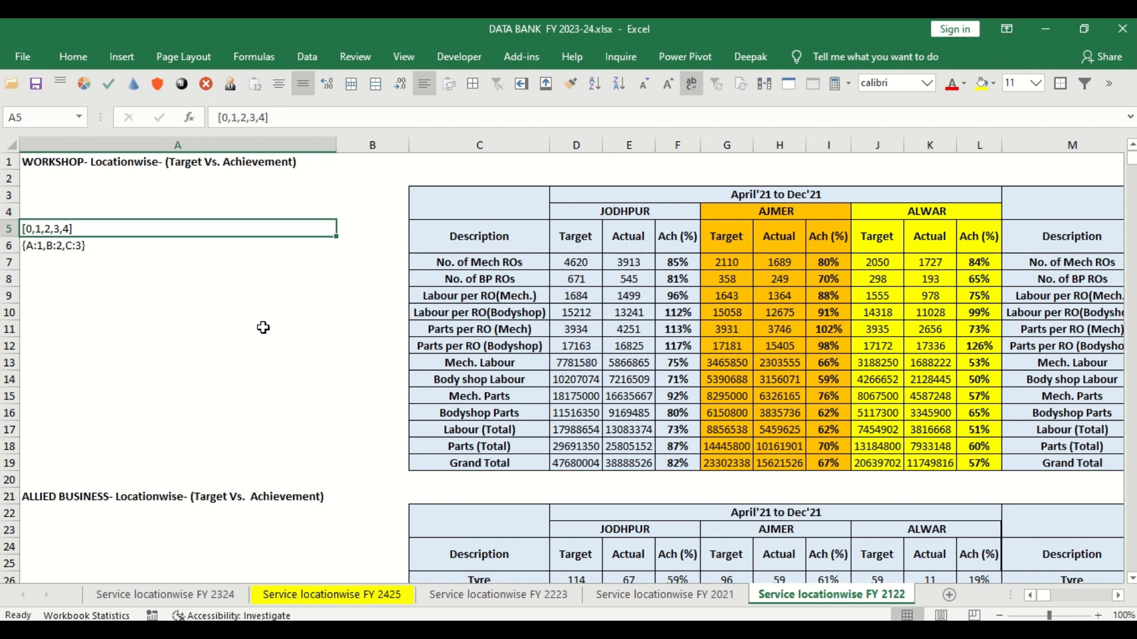
key(shift+Down)
key(Delete)
key(Caps_Lock)
Step: Return to Append1's Advanced Editor, examine the braces around the table list in Table.Combine, and close the editor
key(alt+Tab)
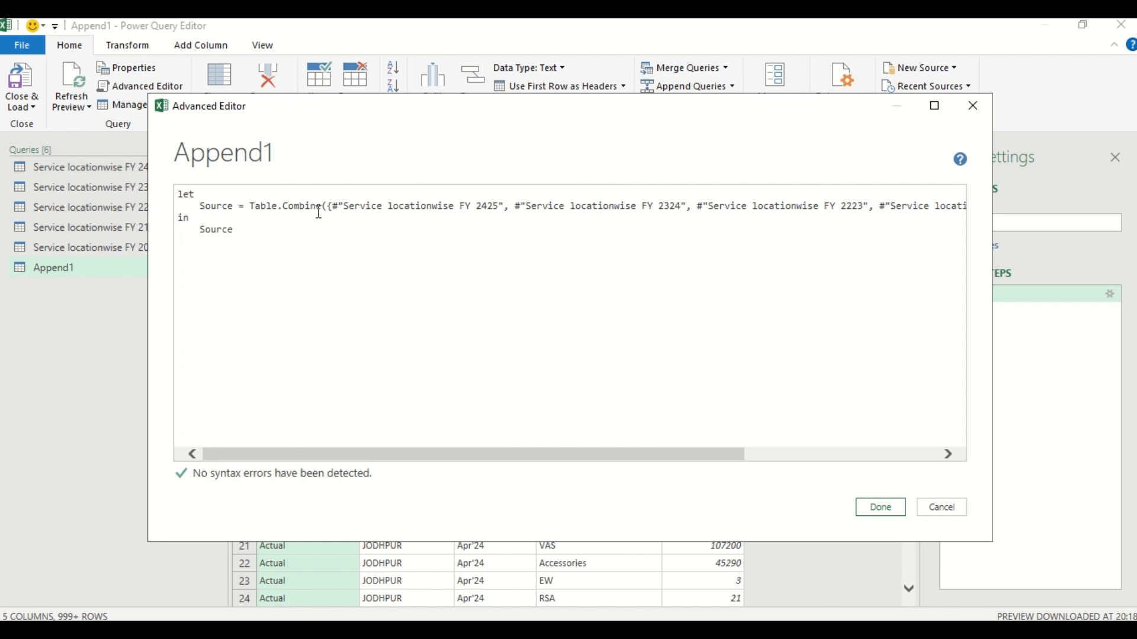
drag(330, 206, 481, 206)
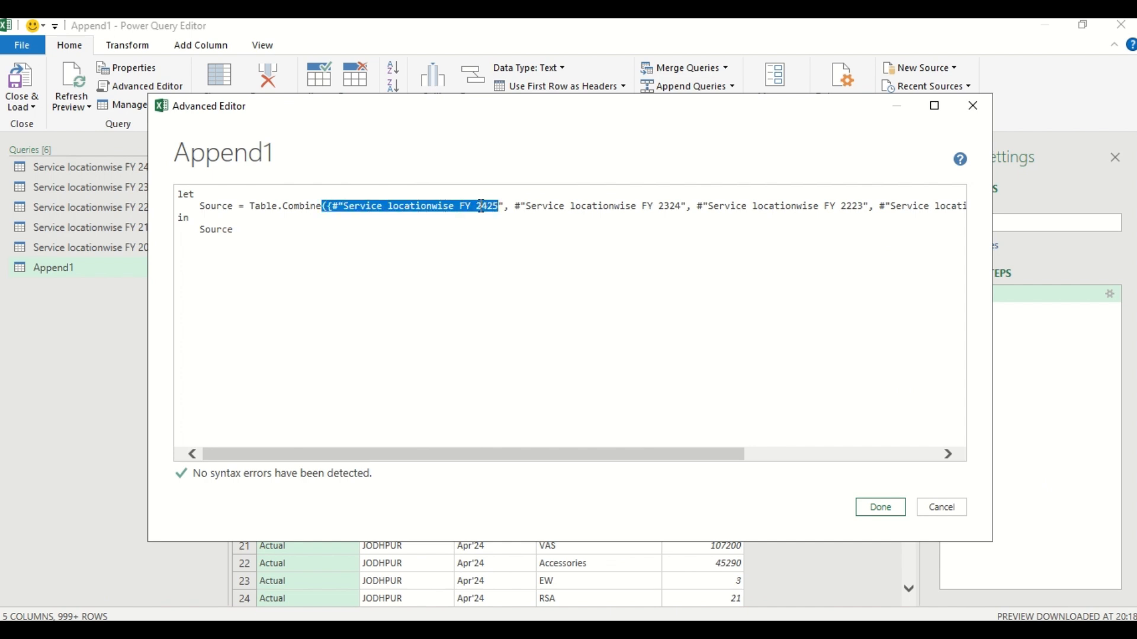
click(329, 208)
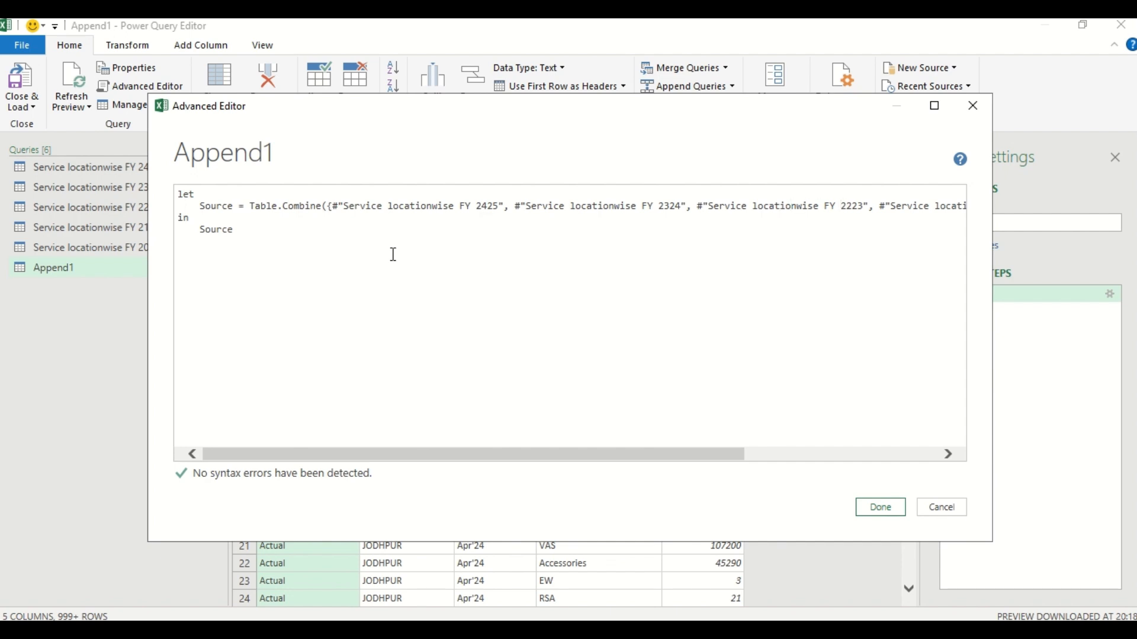
click(881, 512)
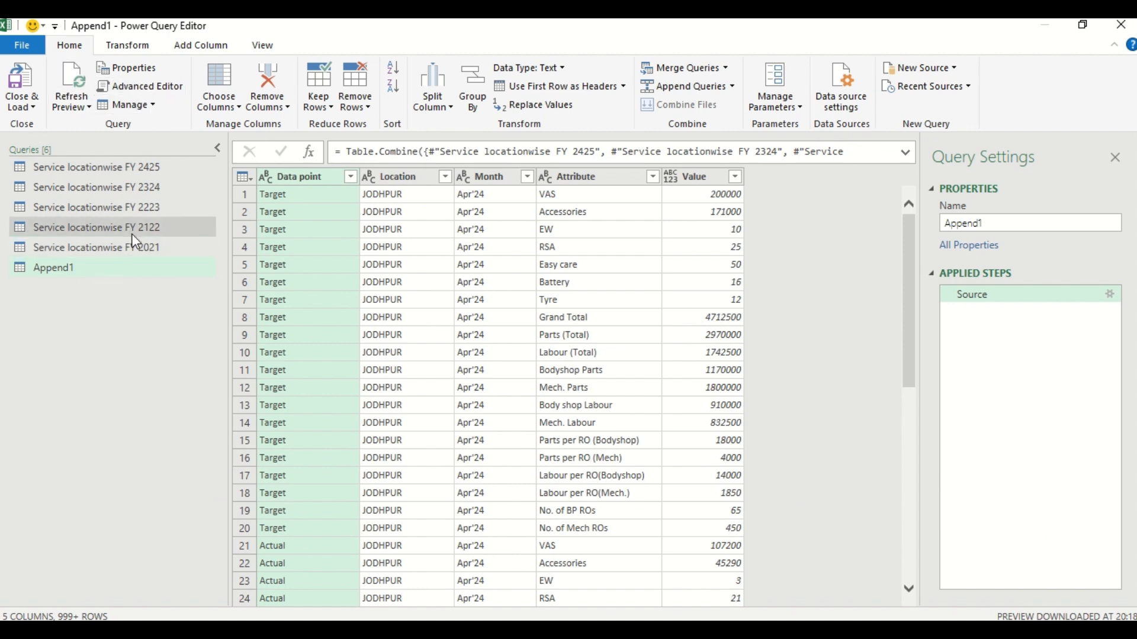
Step: Insert a blank line before the Removed Columns step in the Service locationwise FY 2425 query's code and close the Advanced Editor
click(135, 176)
click(143, 87)
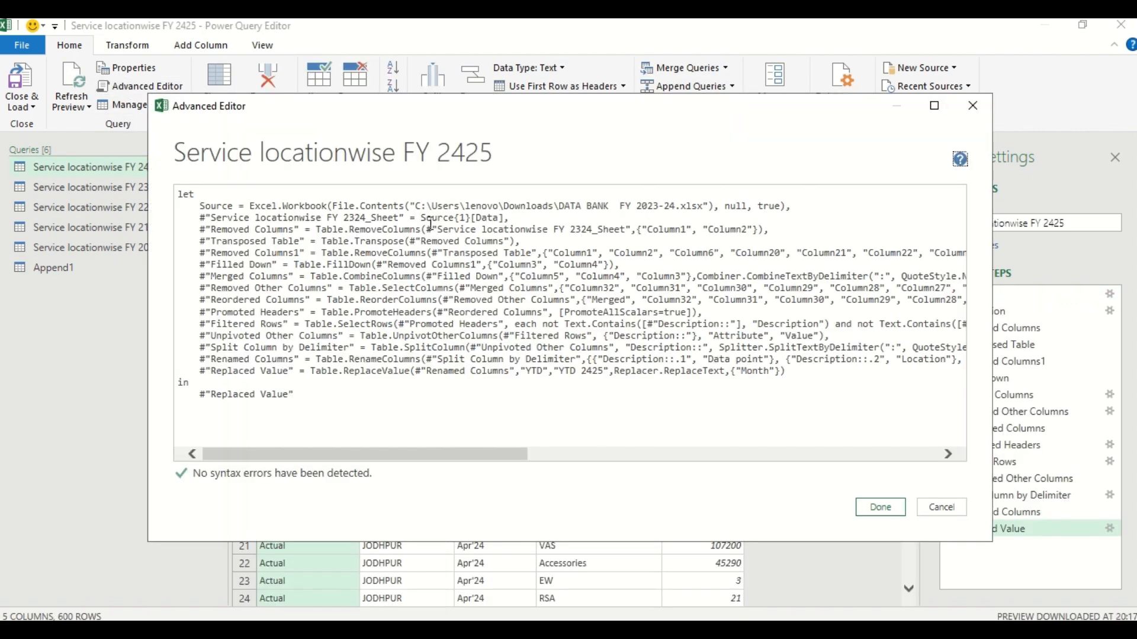
click(200, 230)
key(Return)
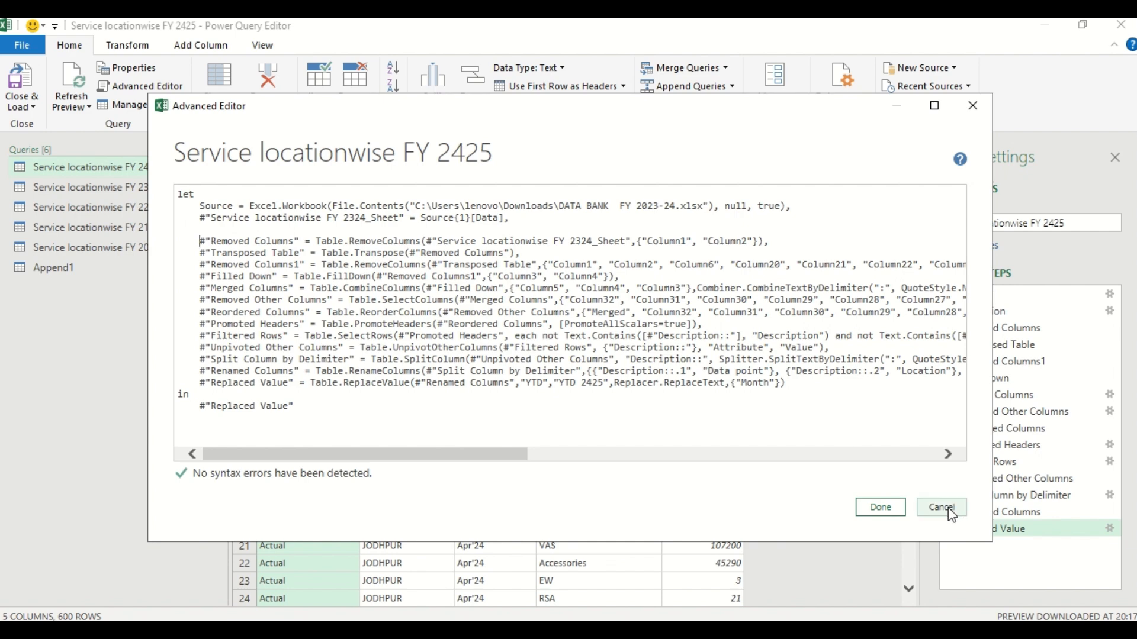
click(898, 513)
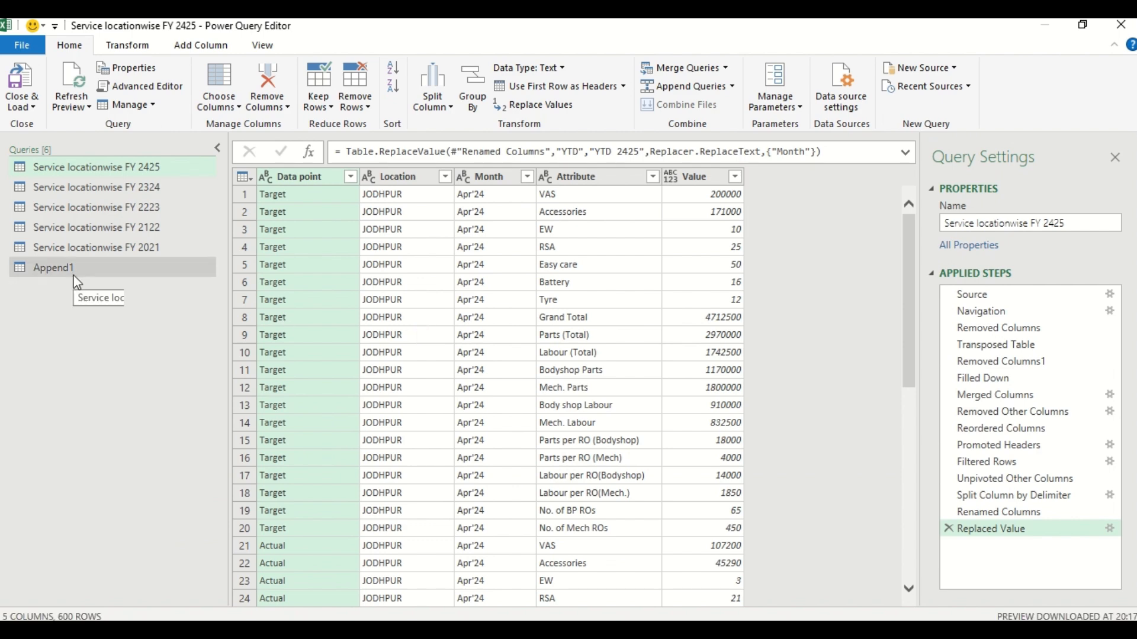
Step: Load the queries into the workbook and delete the individual yearly sheets, Sheet2 to Sheet6
click(23, 74)
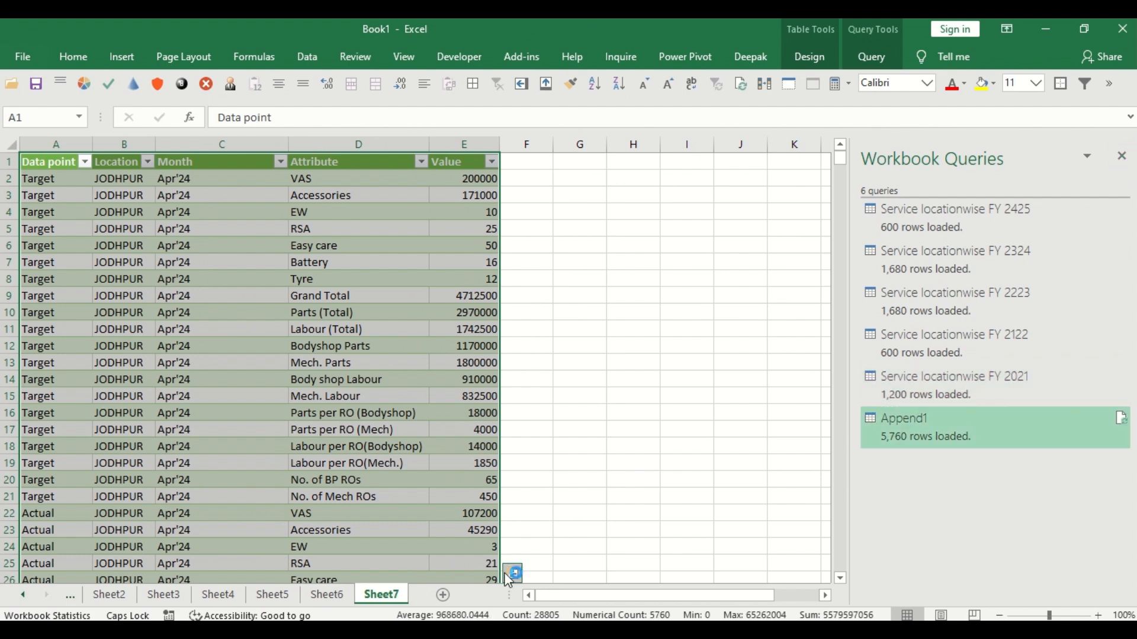
drag(509, 595, 694, 577)
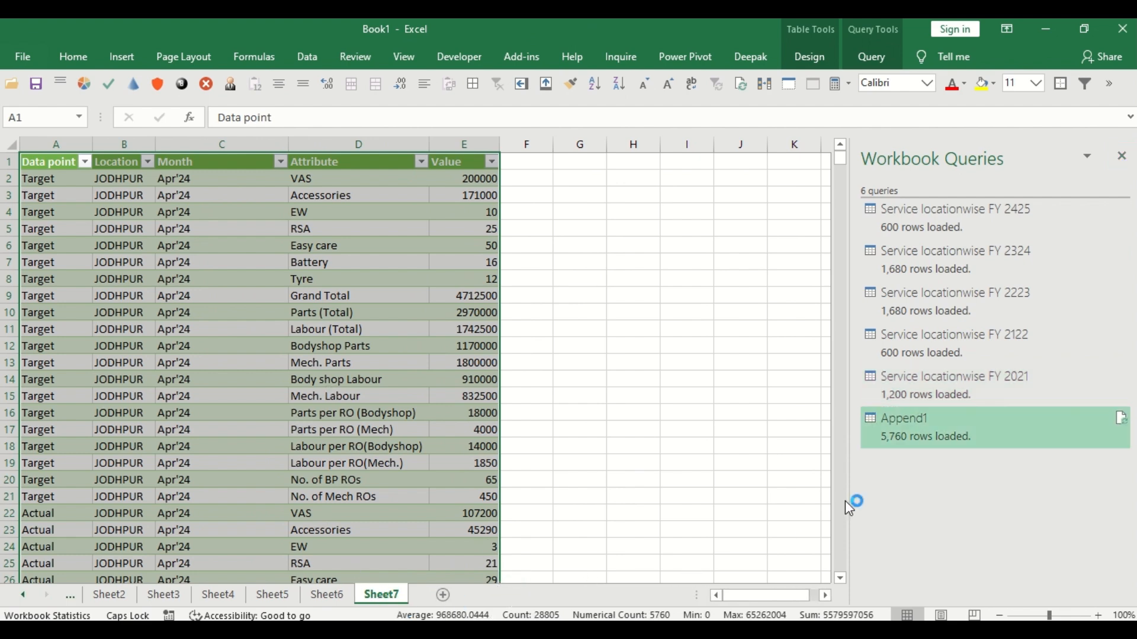
click(322, 595)
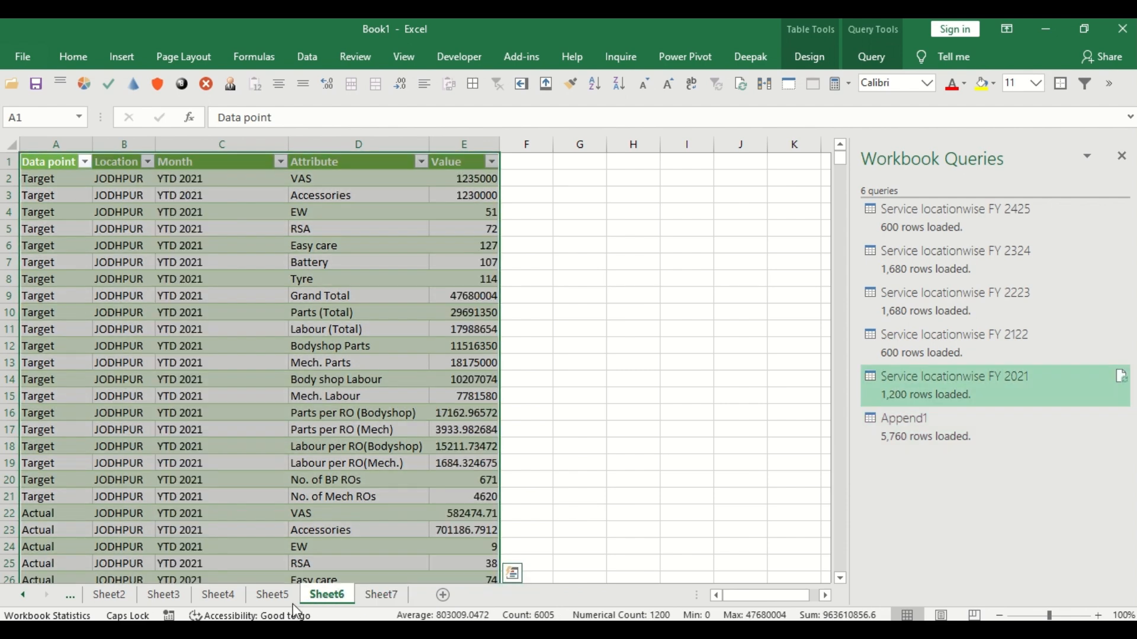
shift+click(126, 596)
right_click(127, 597)
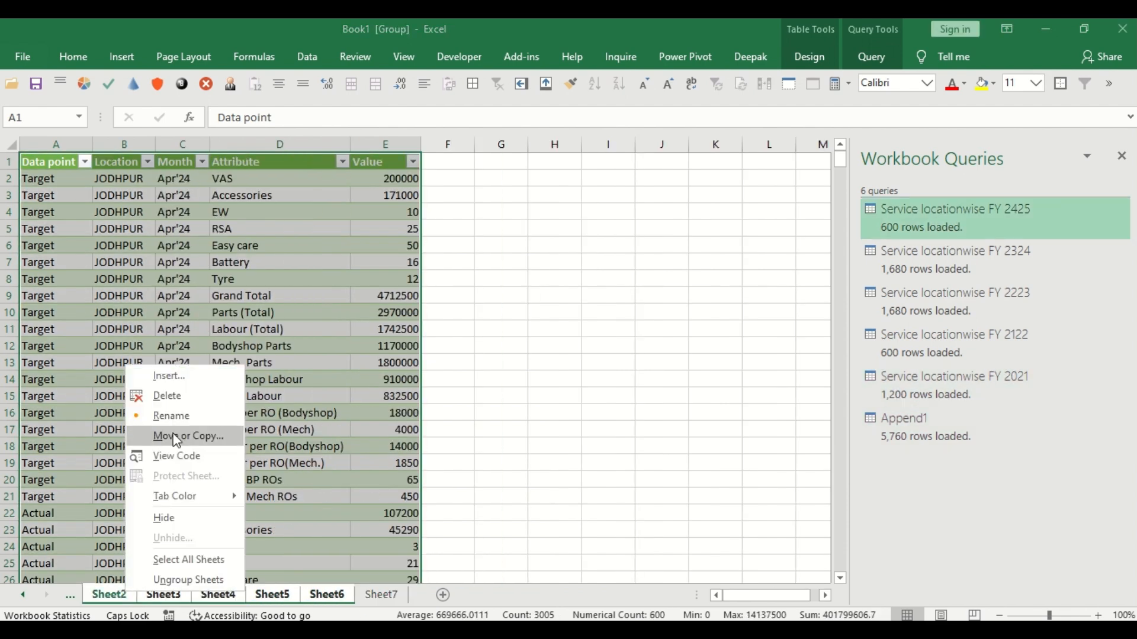
click(157, 396)
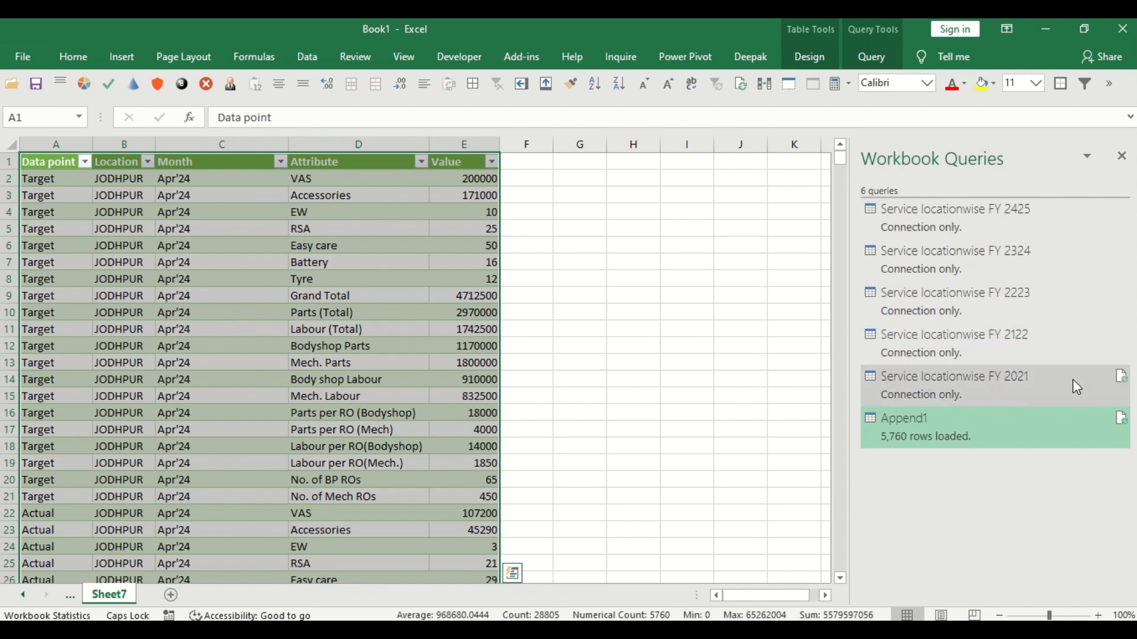
Step: Examine the month and YTD entries in the Month filter of the Append1 table without applying a filter
click(1043, 380)
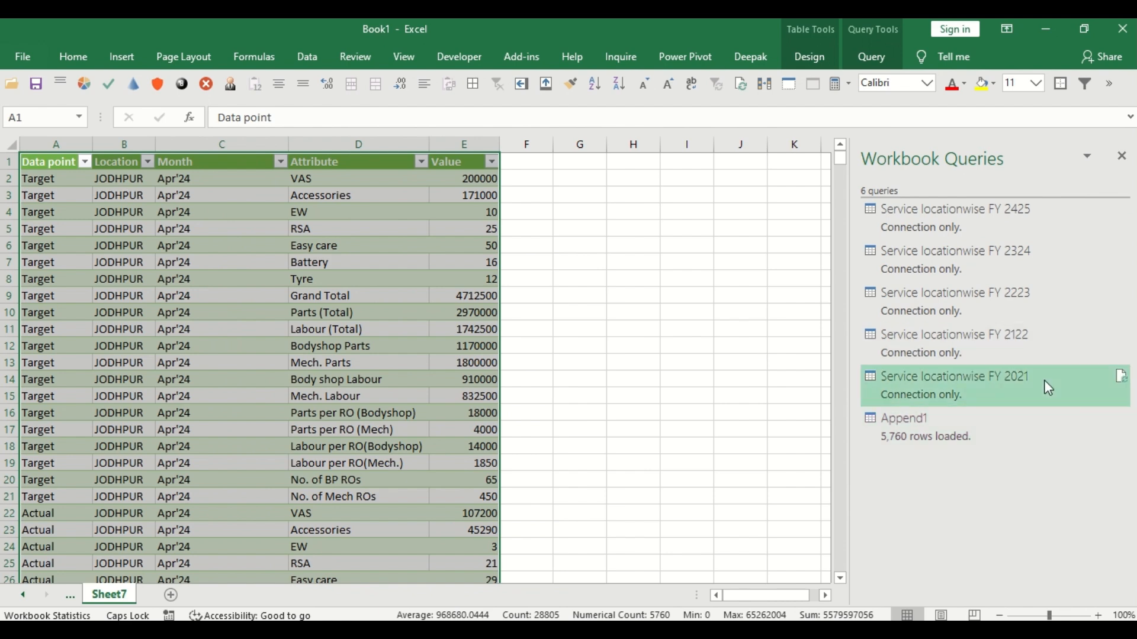
click(954, 431)
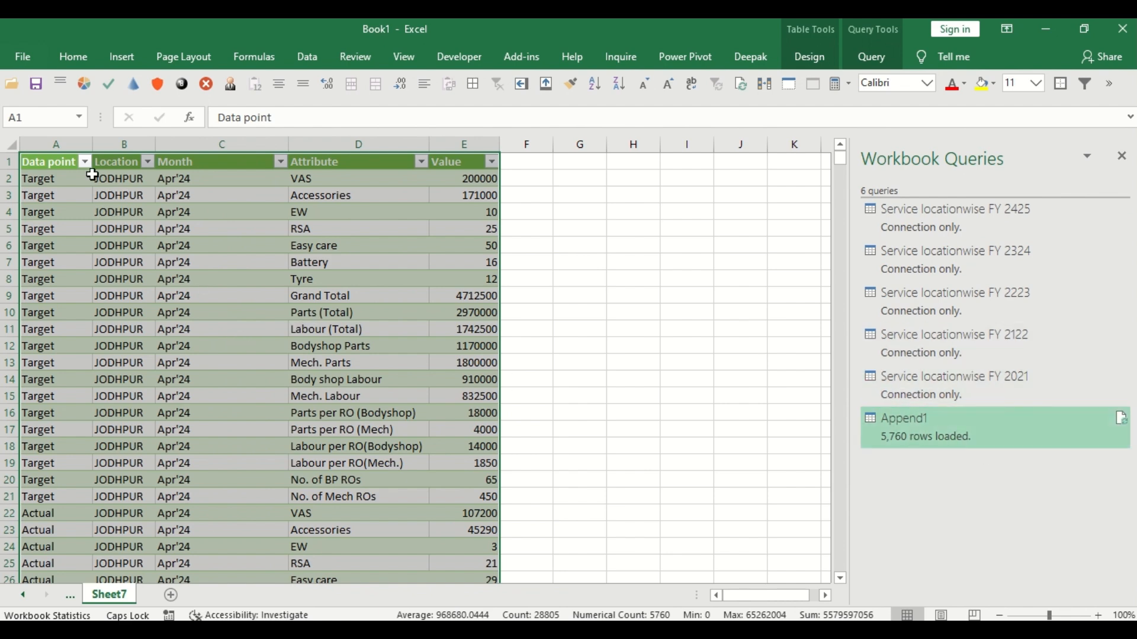
click(52, 166)
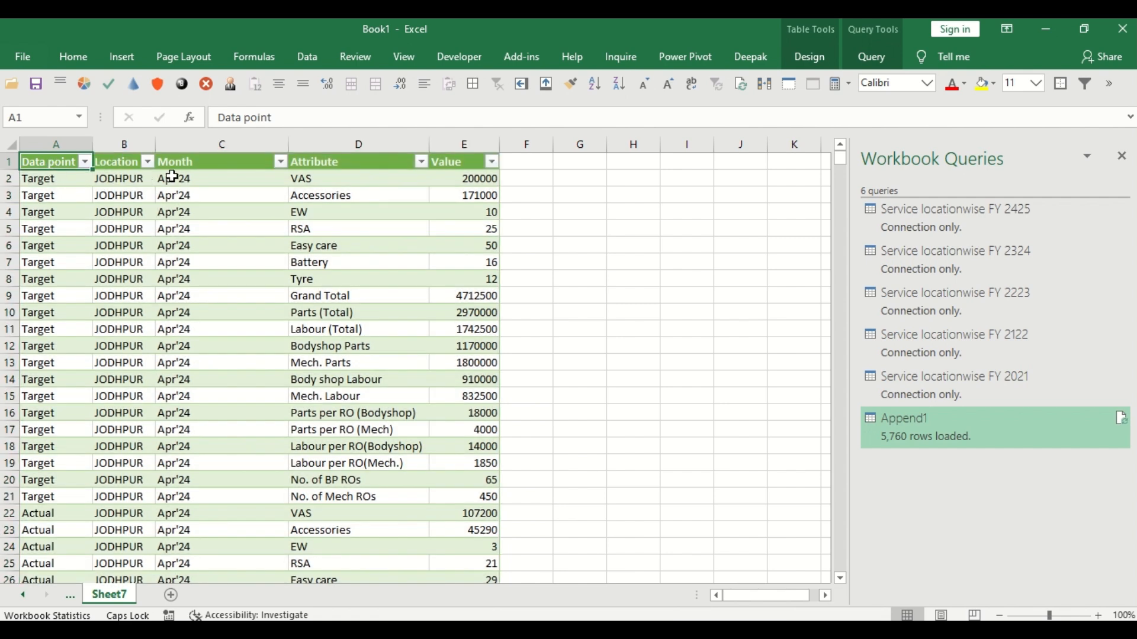
click(231, 165)
click(280, 162)
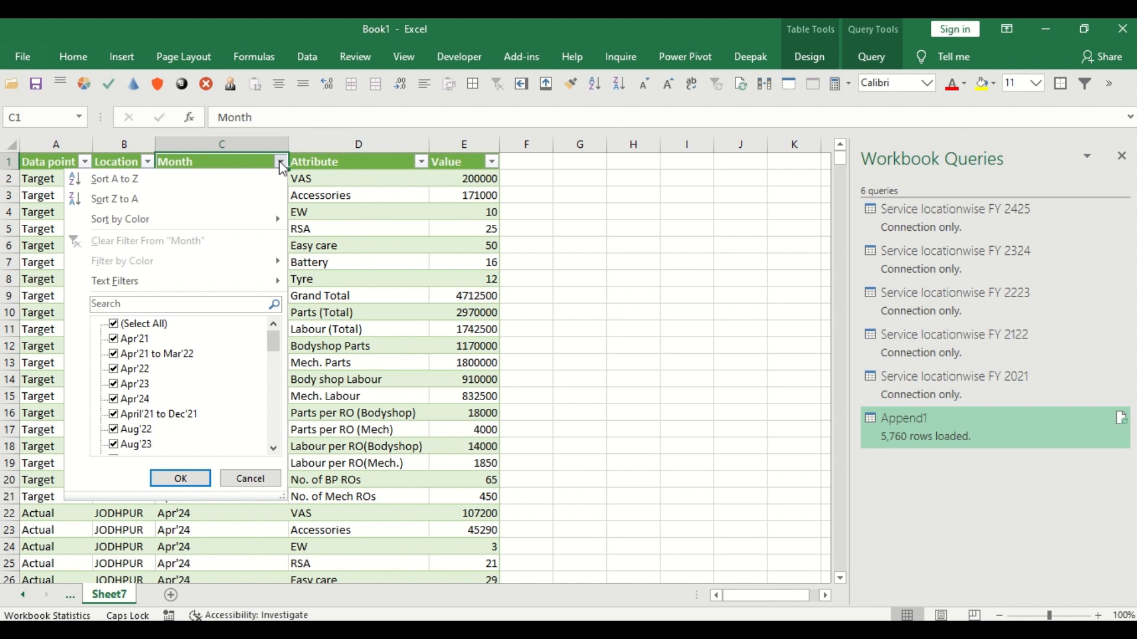
drag(278, 341, 283, 465)
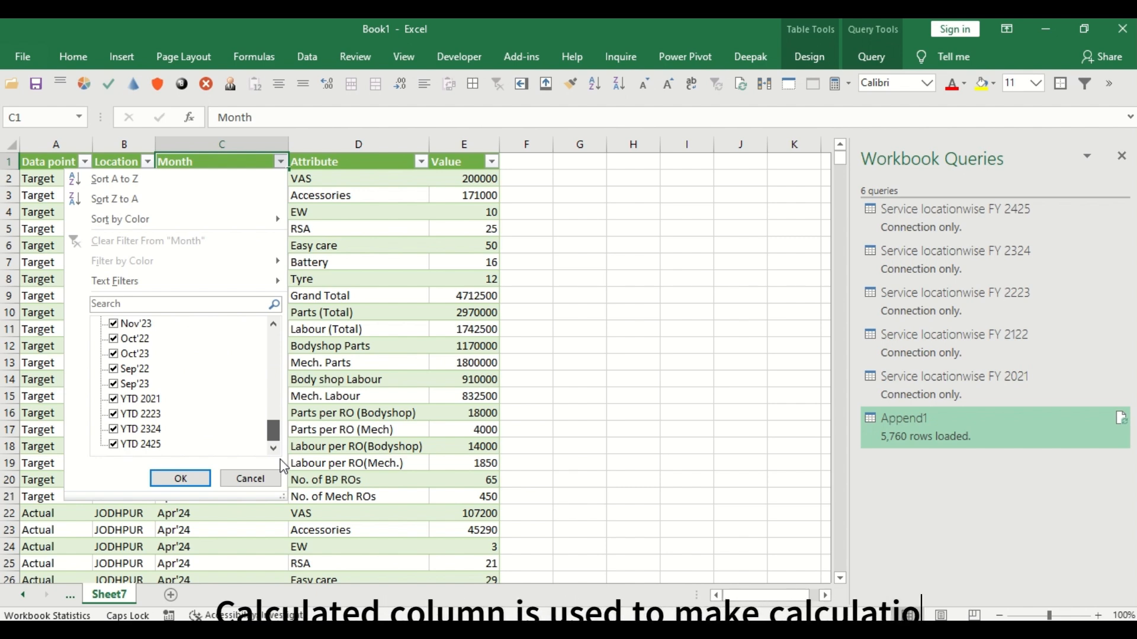
drag(273, 431, 273, 341)
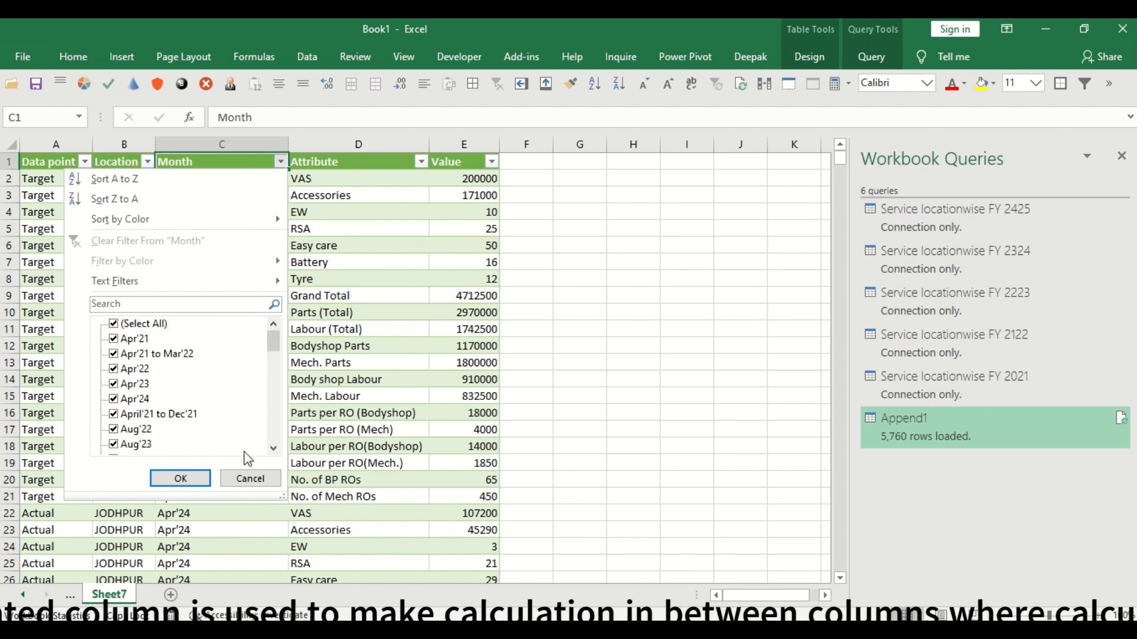
click(249, 478)
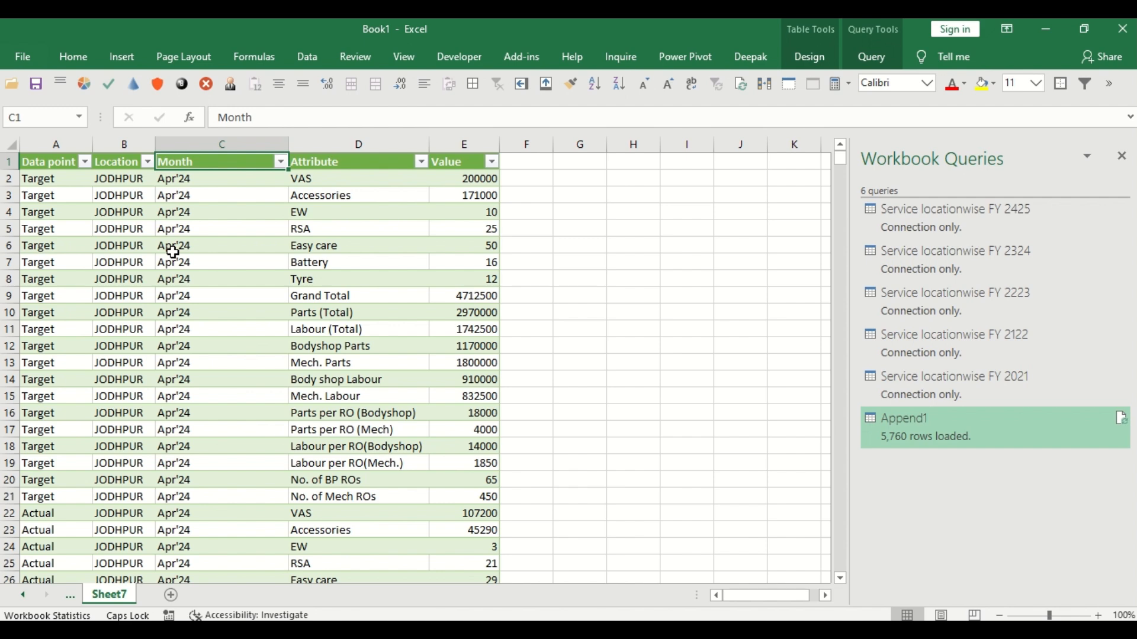
Step: Create a PivotTable from Append1 on a new worksheet, add its data to the Data Model, and close the Workbook Queries pane
click(53, 166)
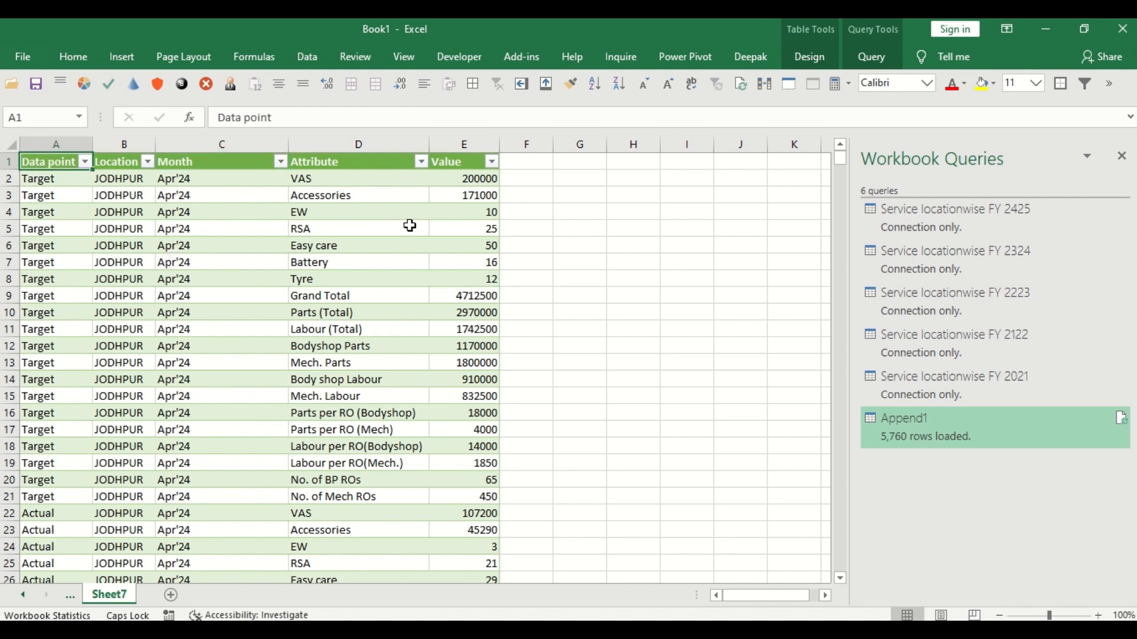
click(123, 57)
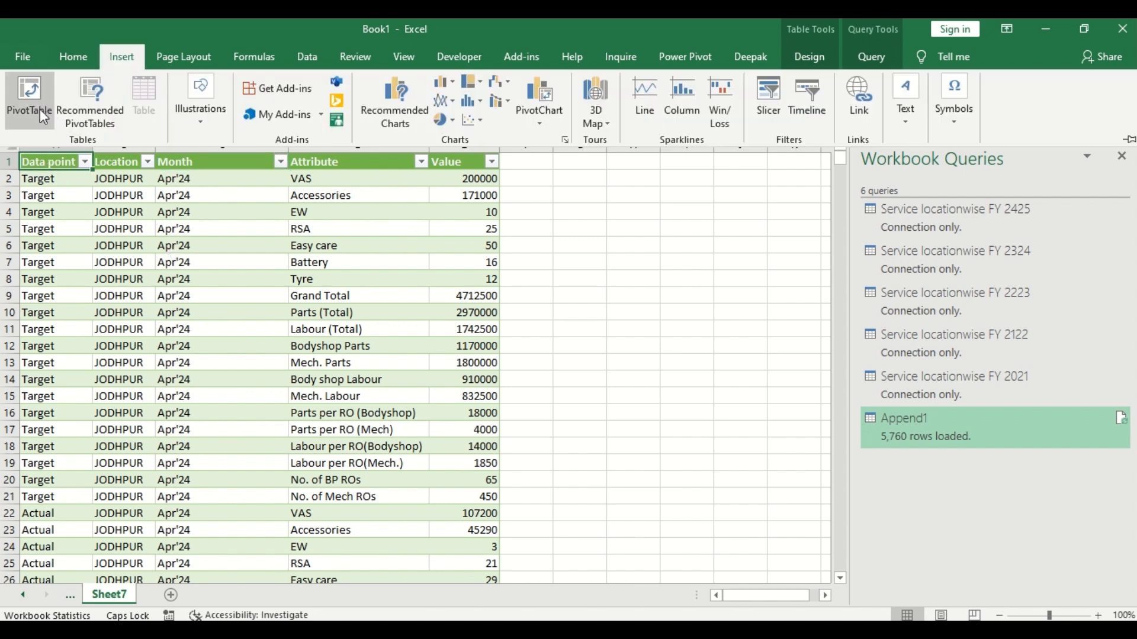
click(31, 90)
click(450, 491)
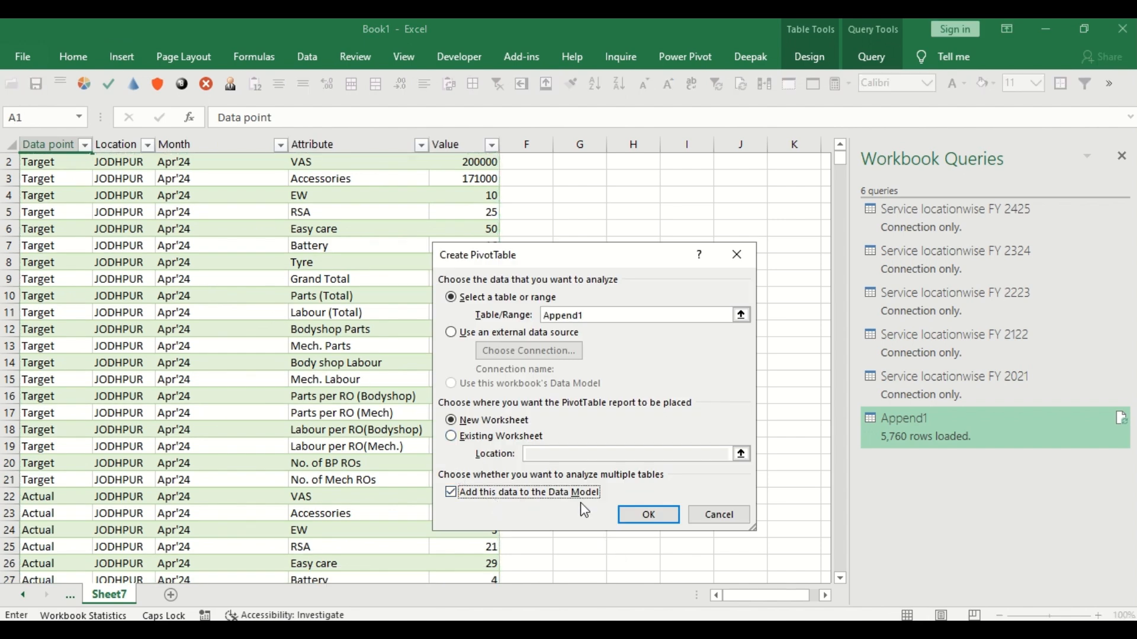
click(649, 515)
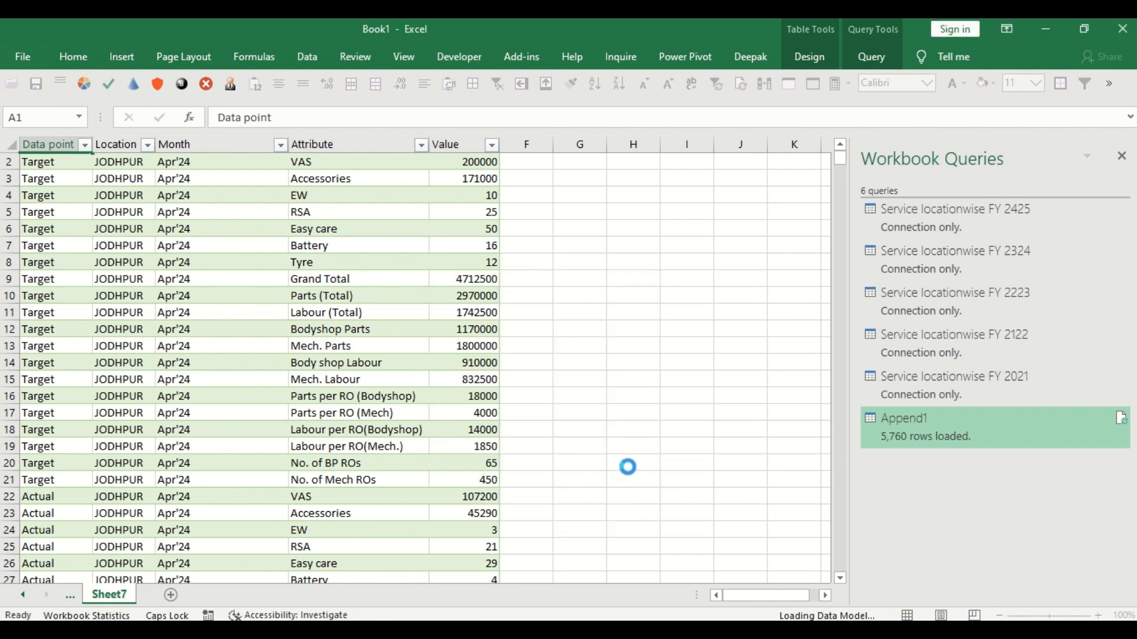
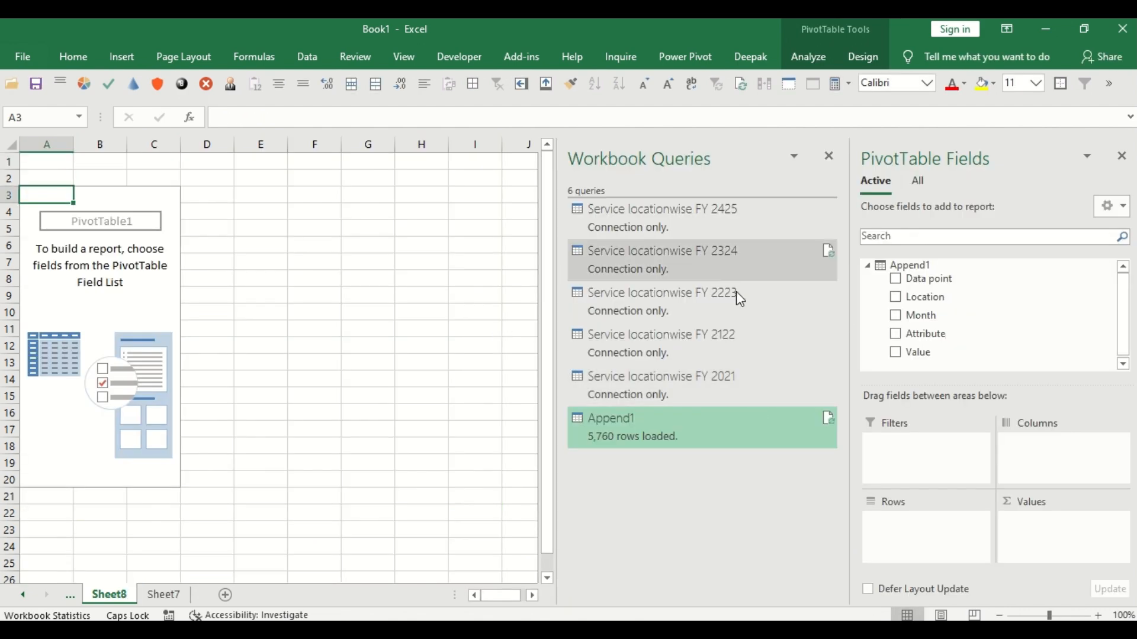
click(829, 157)
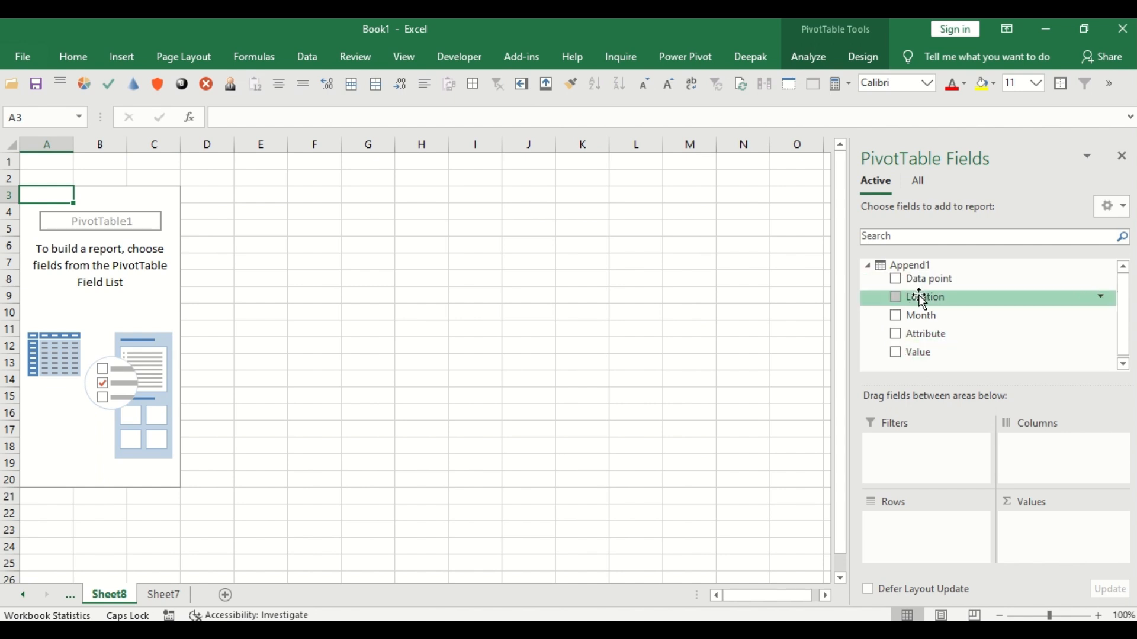
Step: Add Location and Attribute as the PivotTable's row fields and Data point as its column field
drag(922, 300, 934, 536)
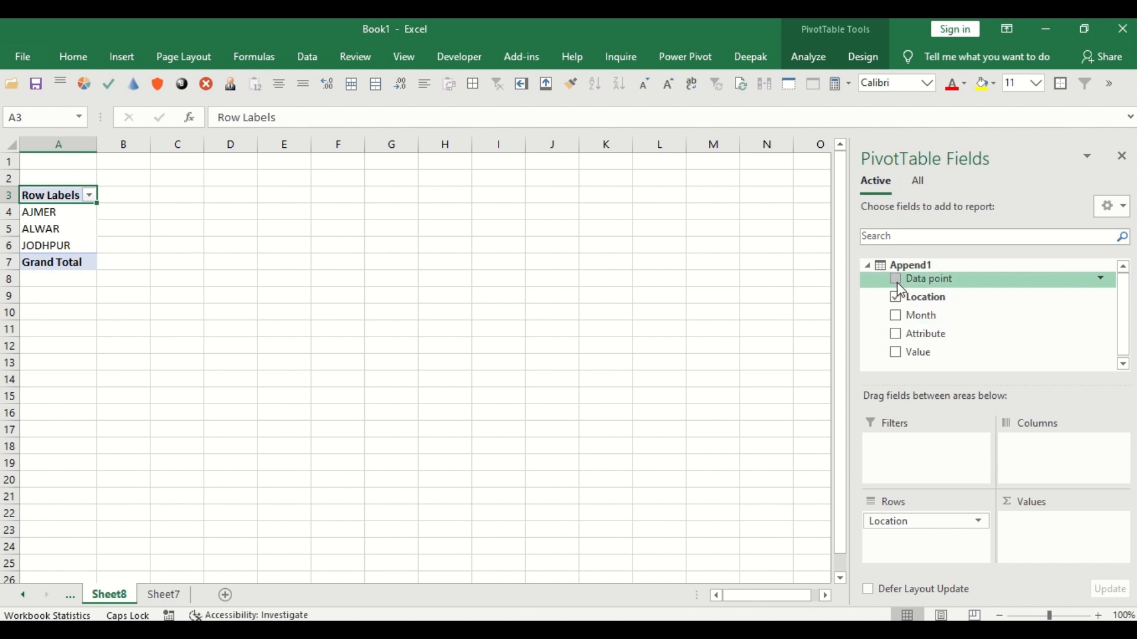
click(898, 333)
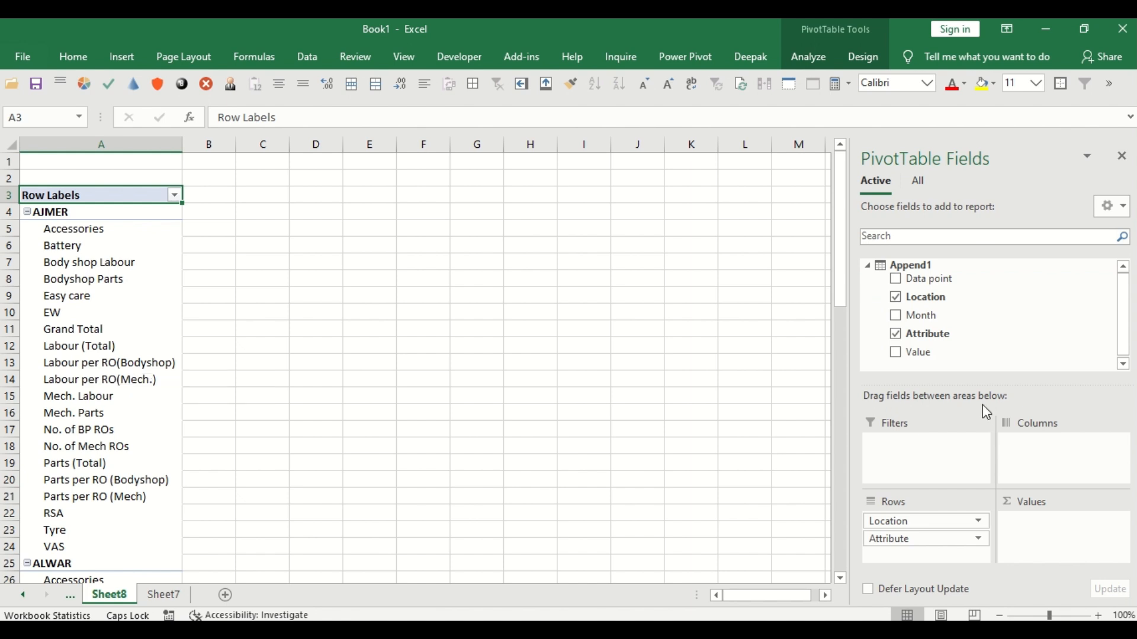
drag(908, 287, 1046, 454)
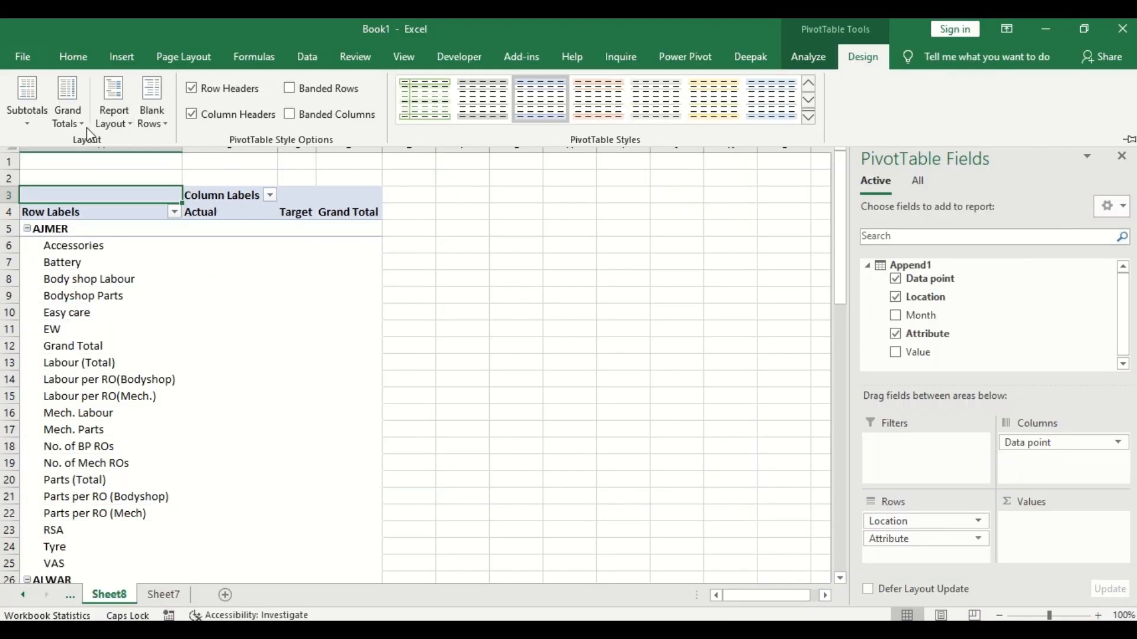
Step: Turn off the PivotTable's grand totals for rows and columns and its subtotals
click(79, 119)
click(98, 155)
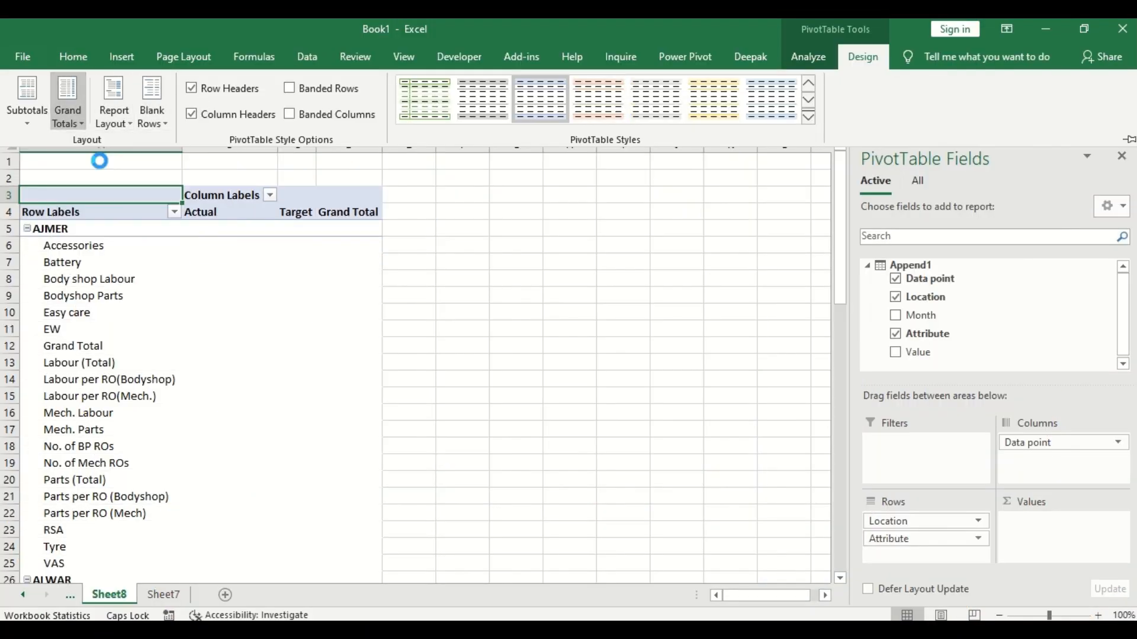
click(17, 124)
click(58, 150)
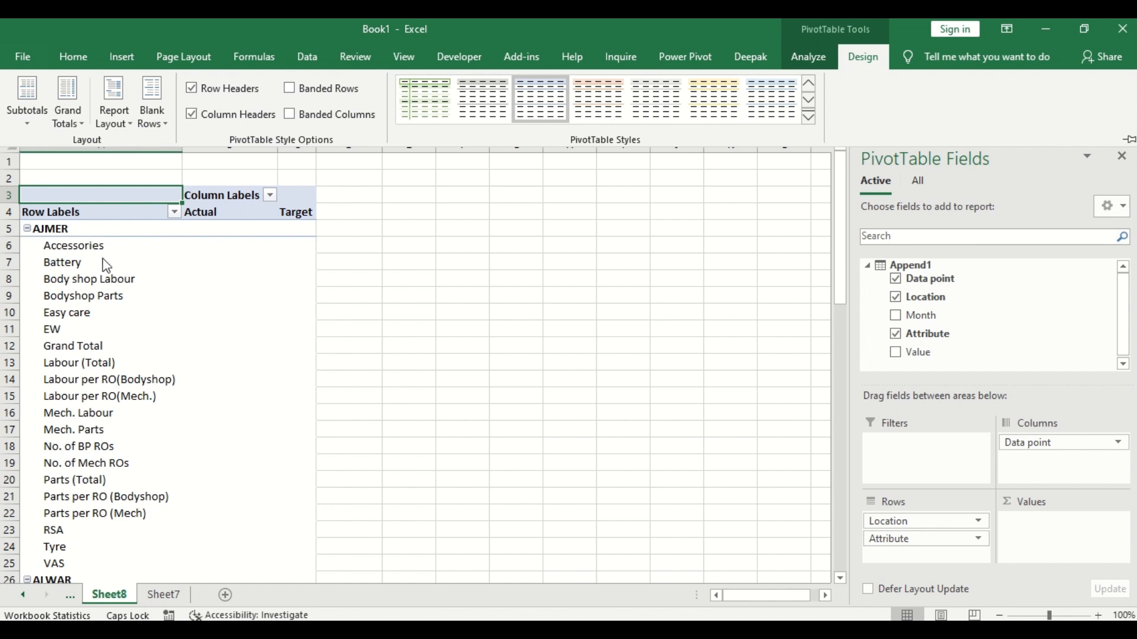
Step: Show the PivotTable in tabular form with all item labels repeated, and hide its expand/collapse buttons
click(113, 122)
click(201, 267)
click(102, 96)
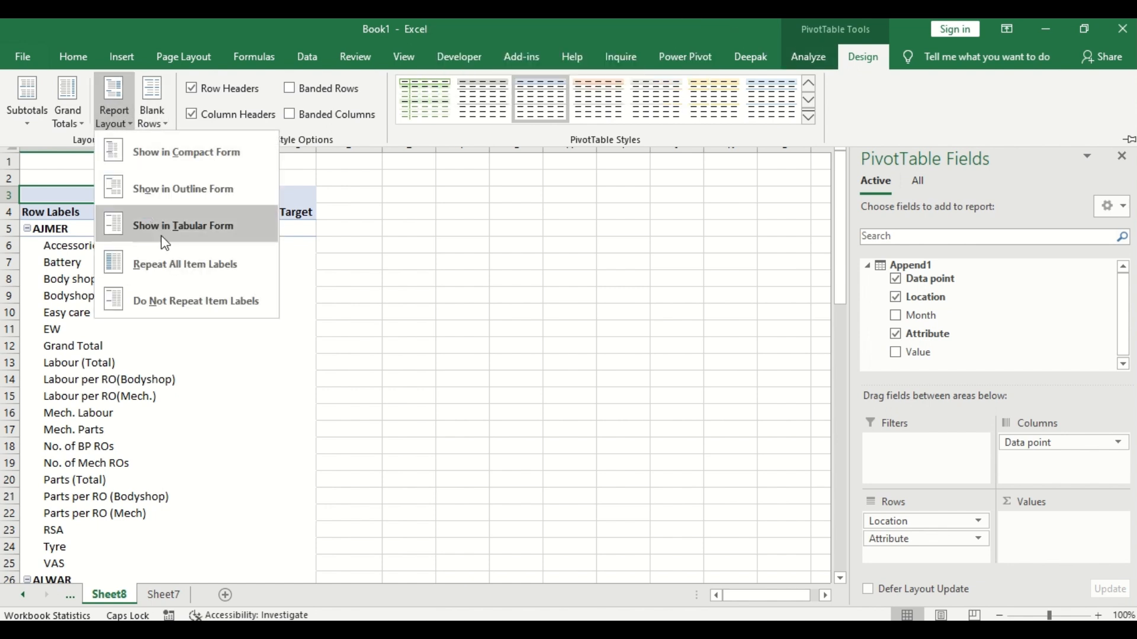
click(161, 228)
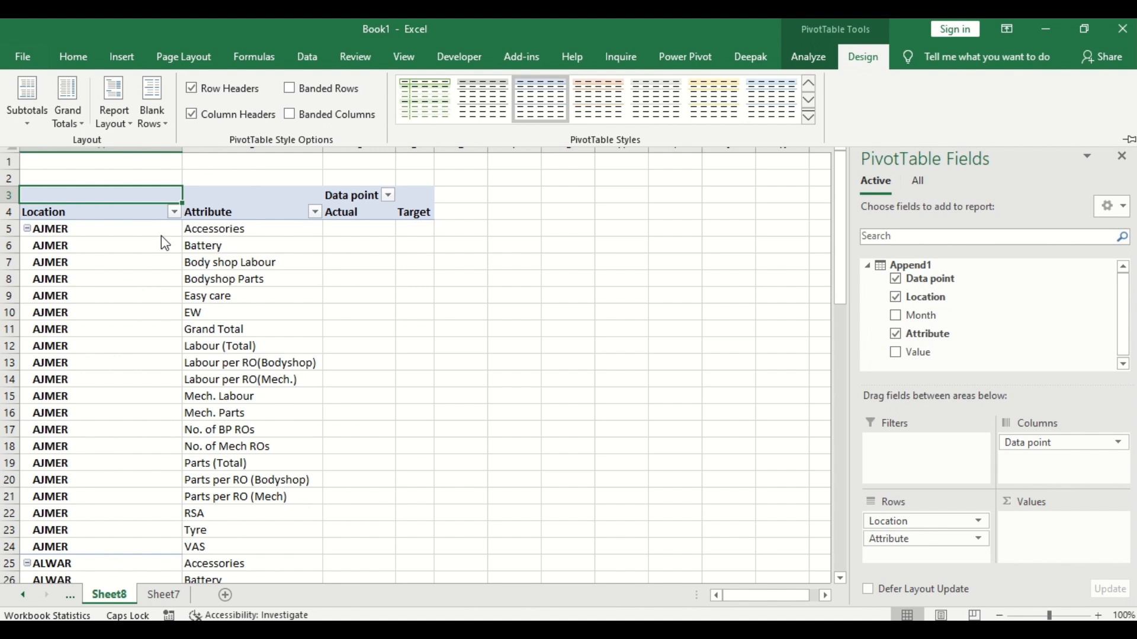
click(809, 55)
click(1022, 101)
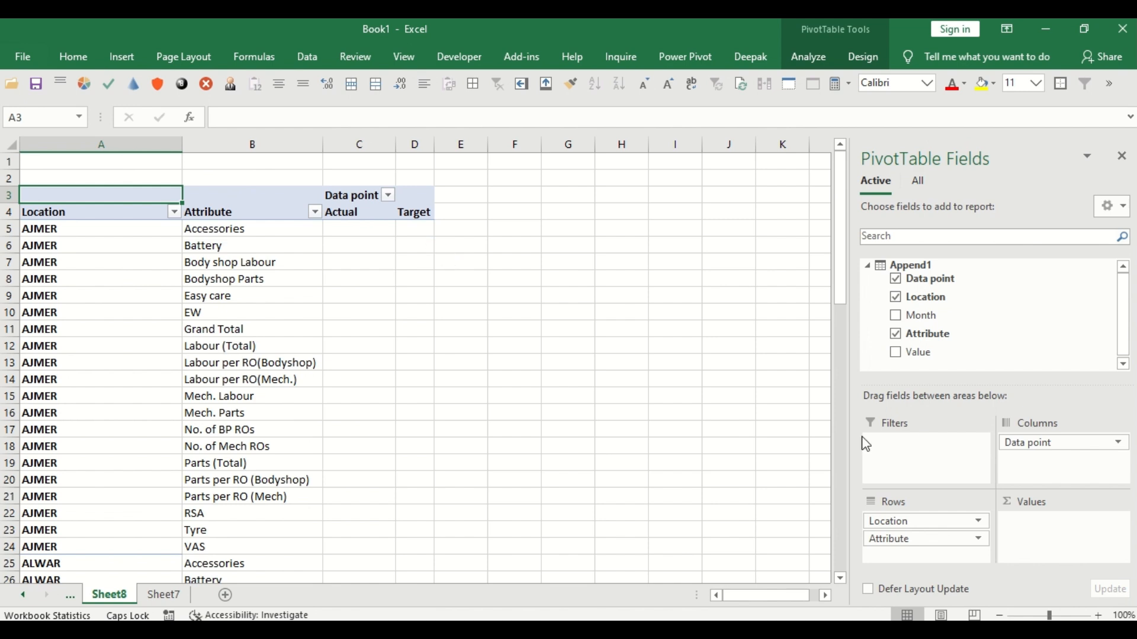
Step: Summarize the Value field as a sum in the PivotTable and display the Actual and Target figures without decimals
drag(927, 354, 1086, 555)
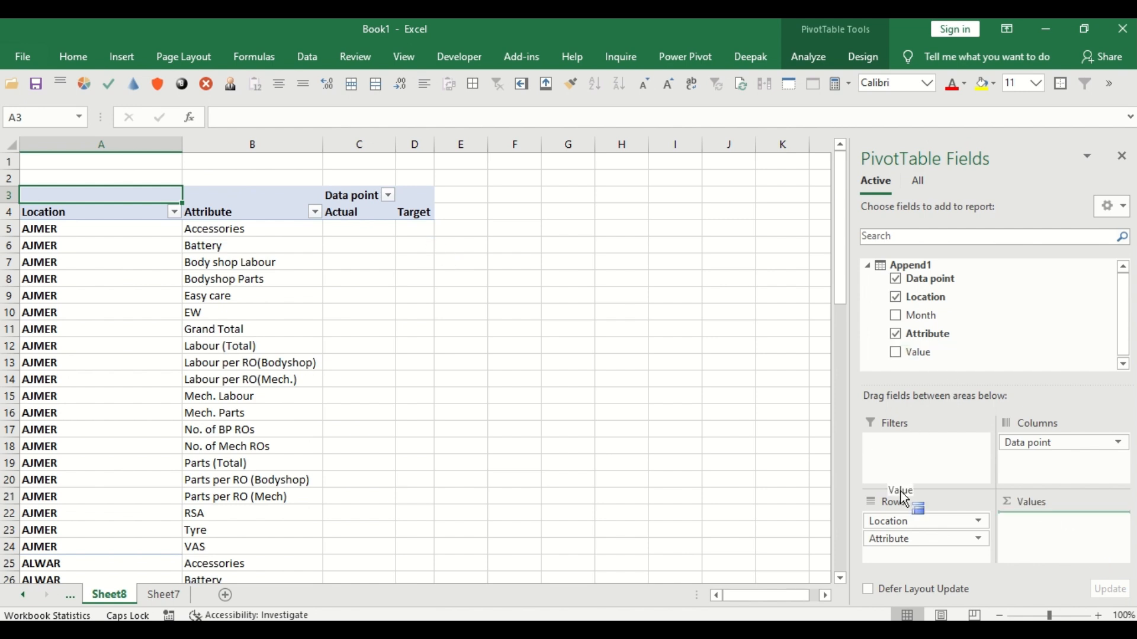
drag(360, 229, 468, 381)
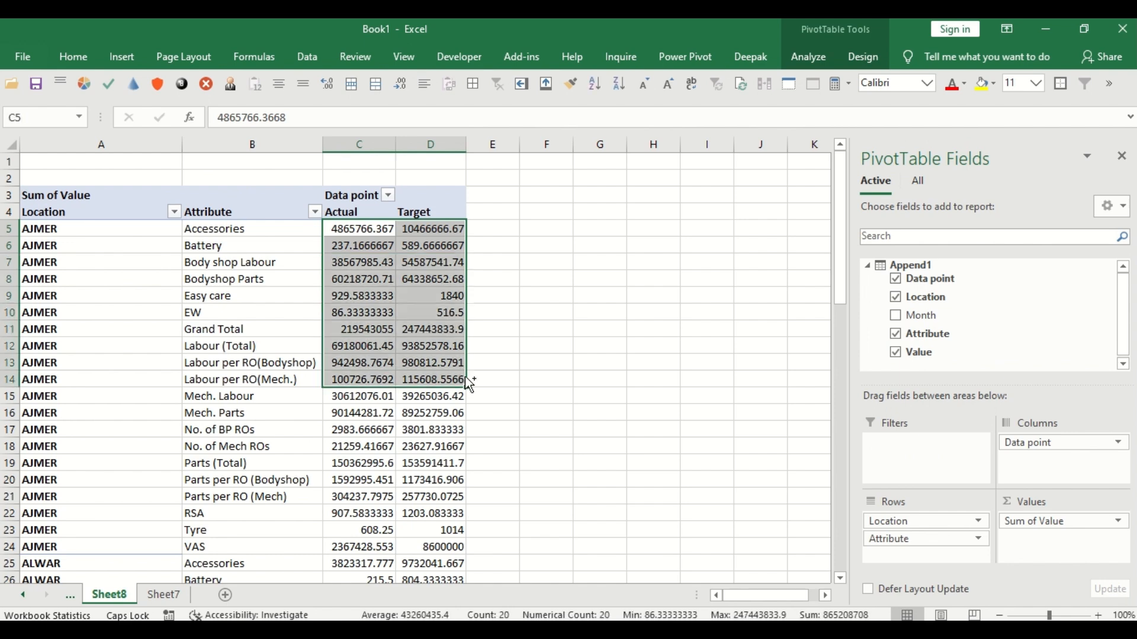
key(ctrl+shift+Down)
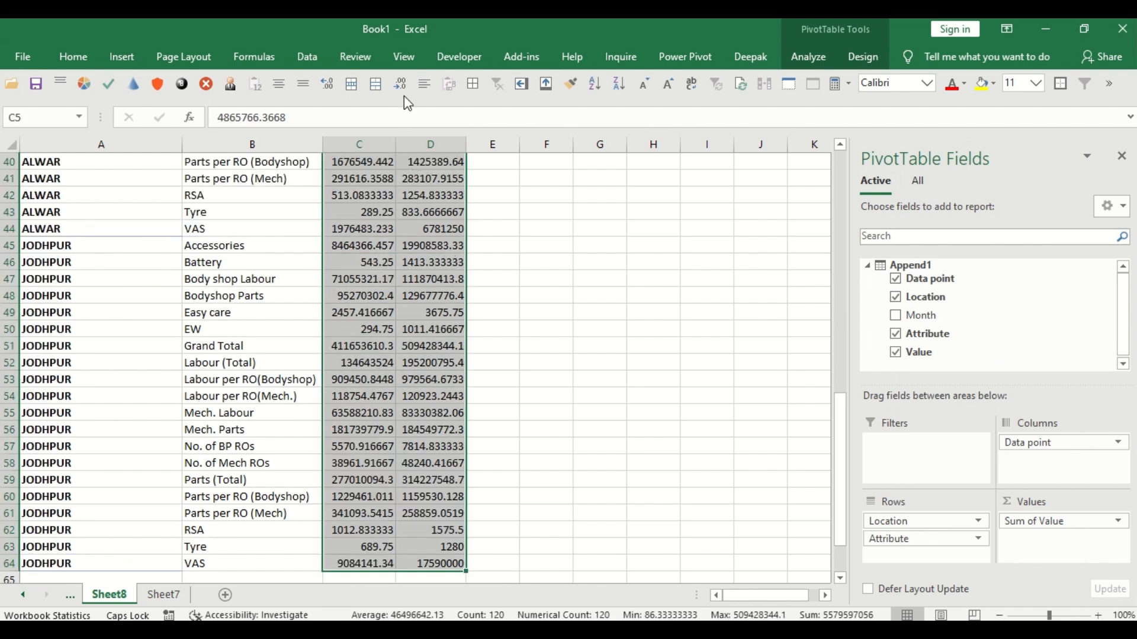
click(400, 83)
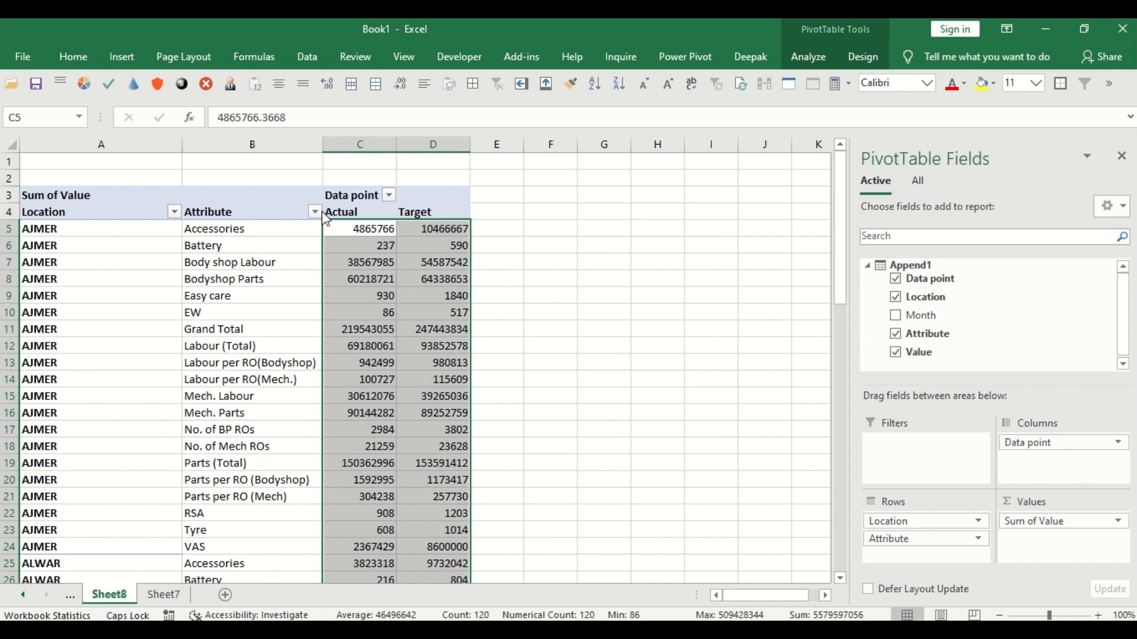
Step: Autofit all column widths on the PivotTable sheet and center the cell contents
key(ctrl+a)
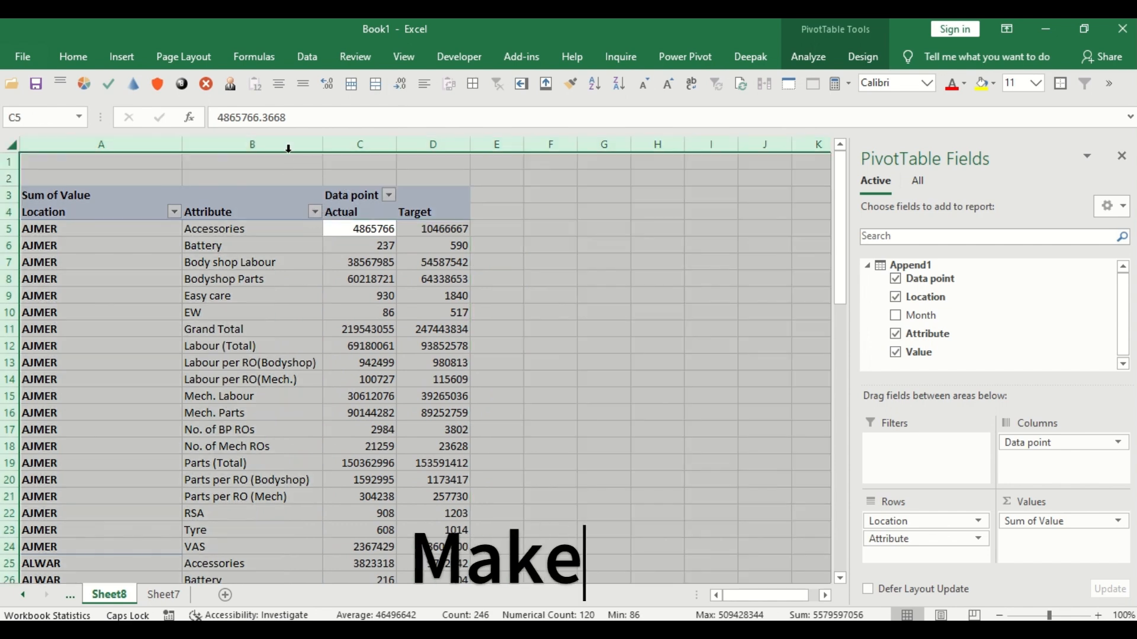
double_click(322, 144)
click(278, 83)
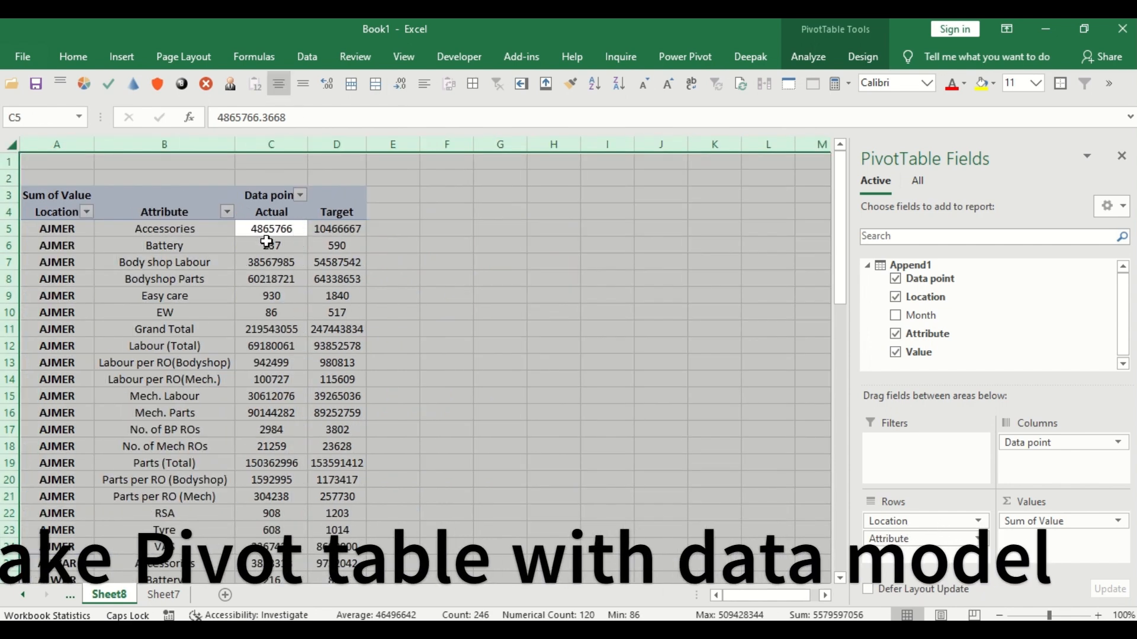
Step: Move the Target column ahead of the Actual column in the PivotTable
click(265, 229)
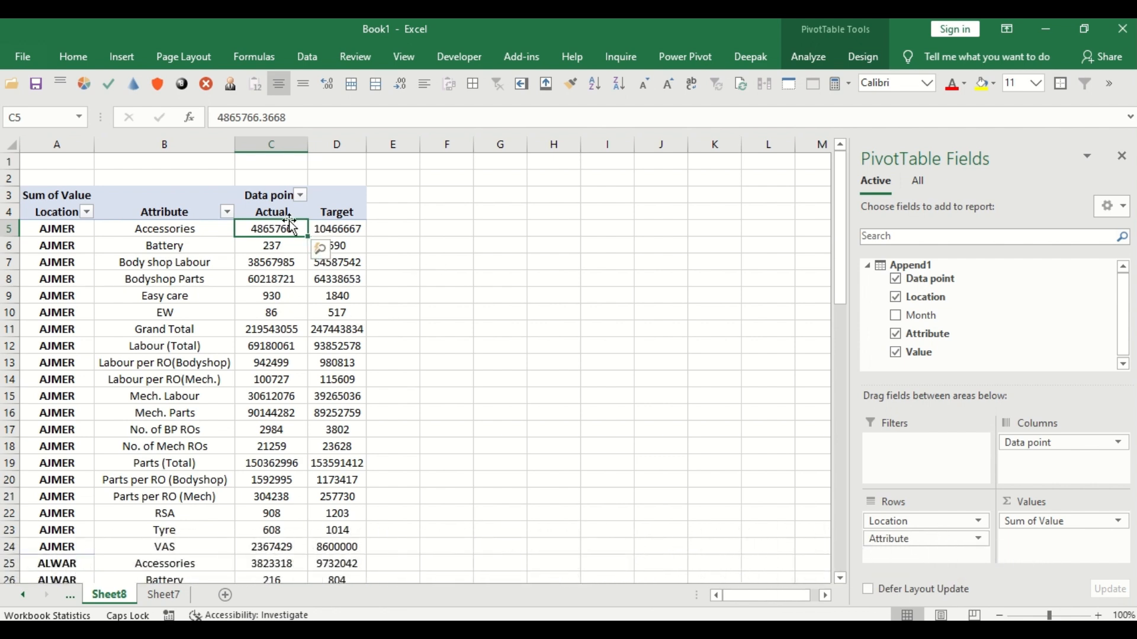
click(335, 215)
drag(341, 225, 238, 227)
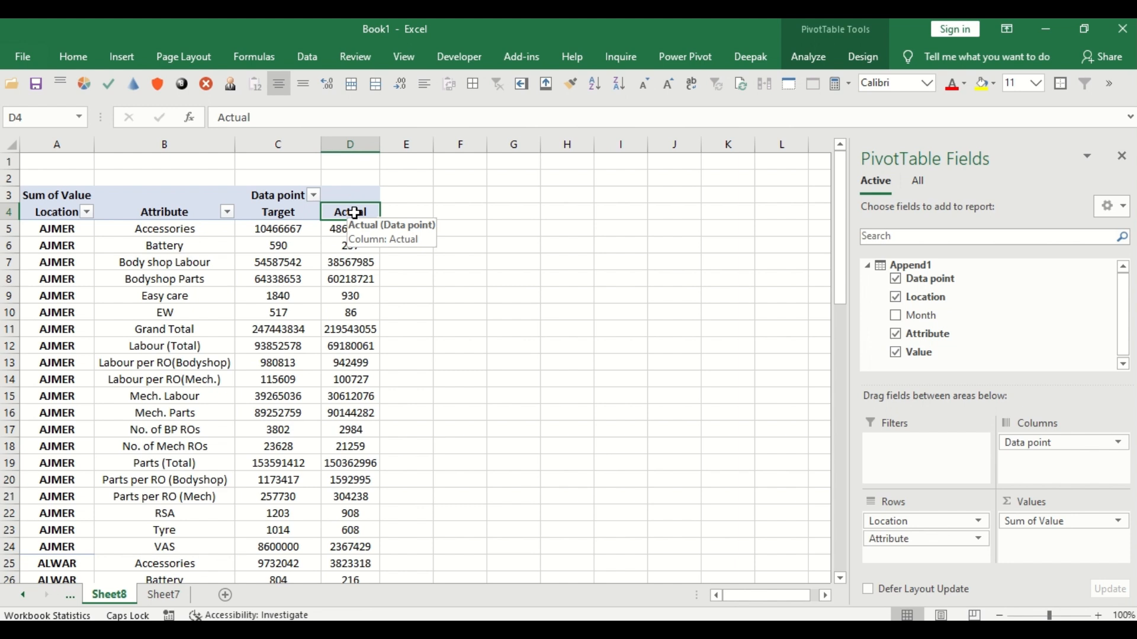
Step: Enter the notes "CALCULATED COLUMN" in cell G2 and "CALCULATED FIELD" in cell G3
click(506, 178)
text(CAL)
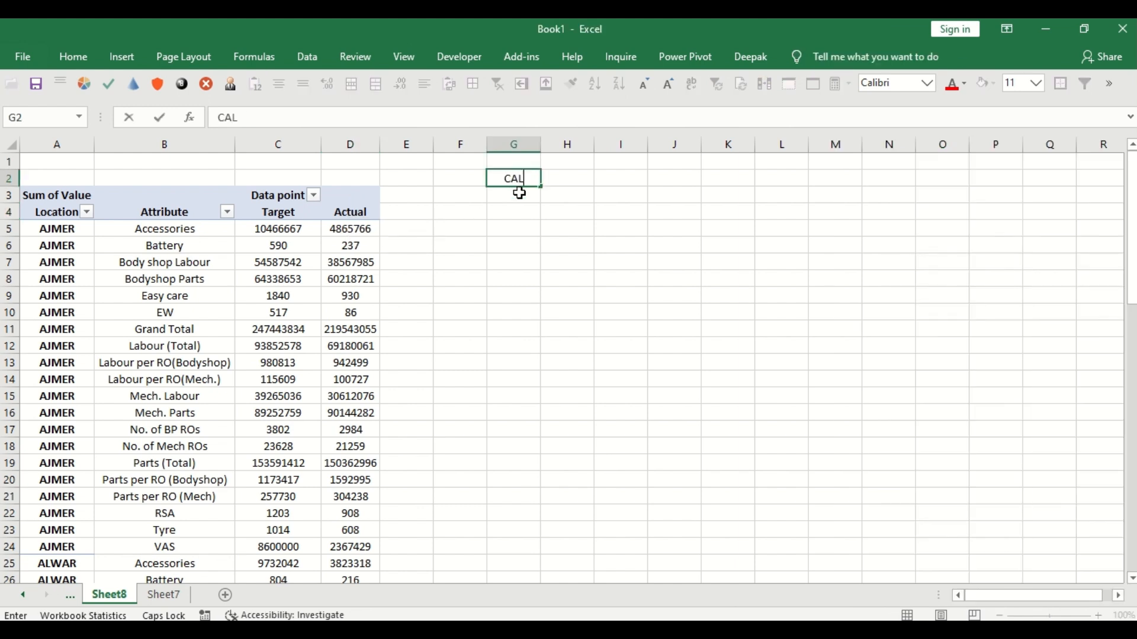
text(CULATED )
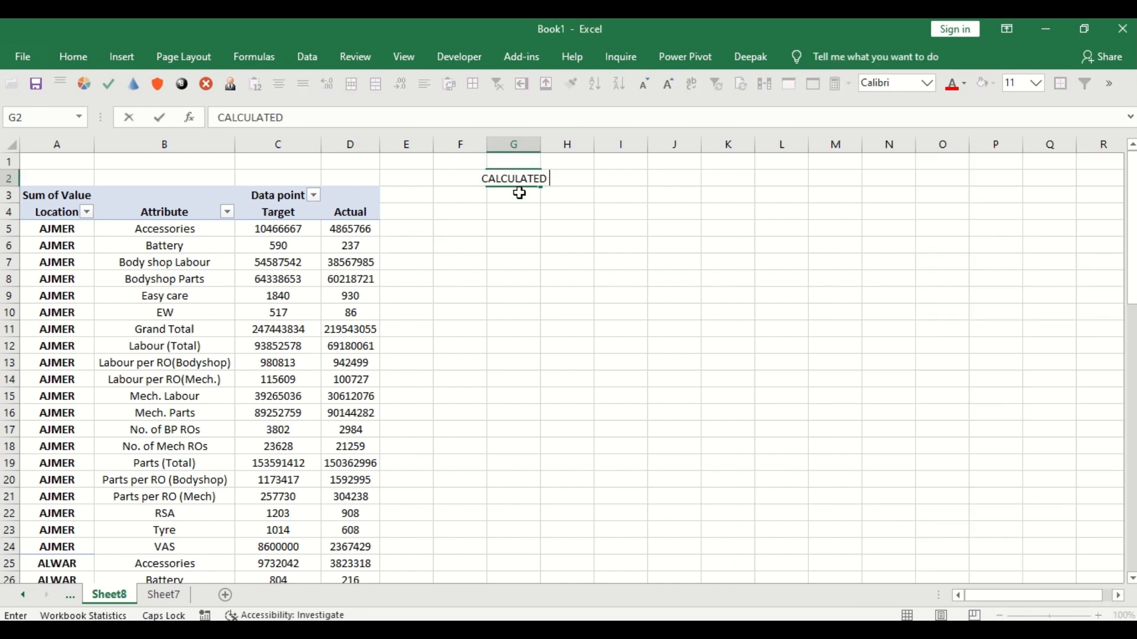
text(COLUMN)
key(Return)
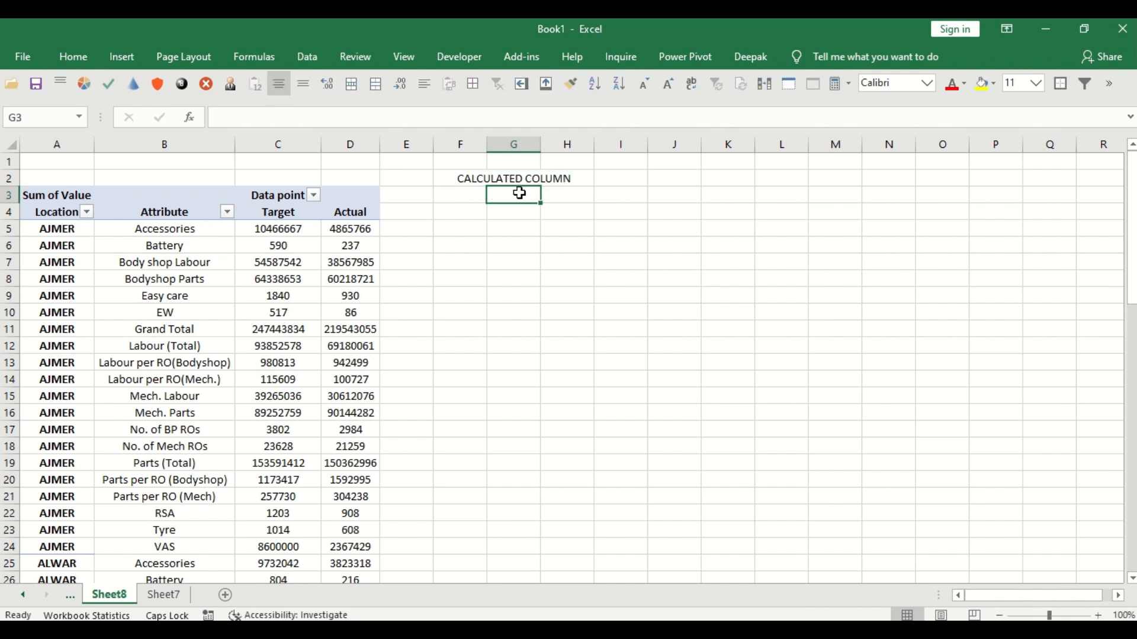
text(CALC)
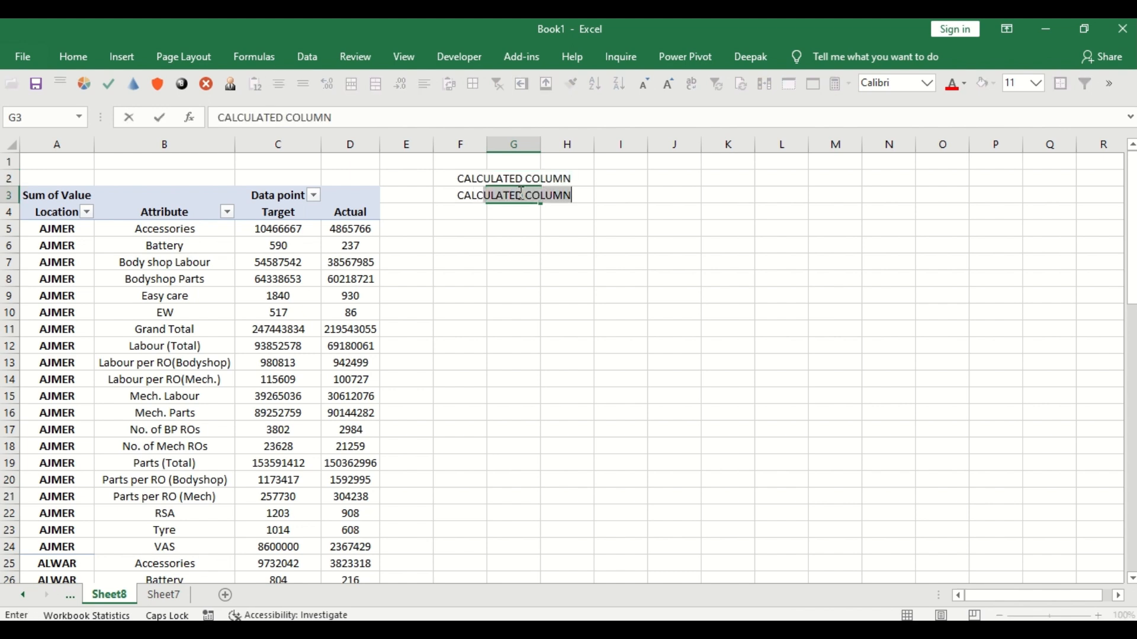
text(ULATED FIELD)
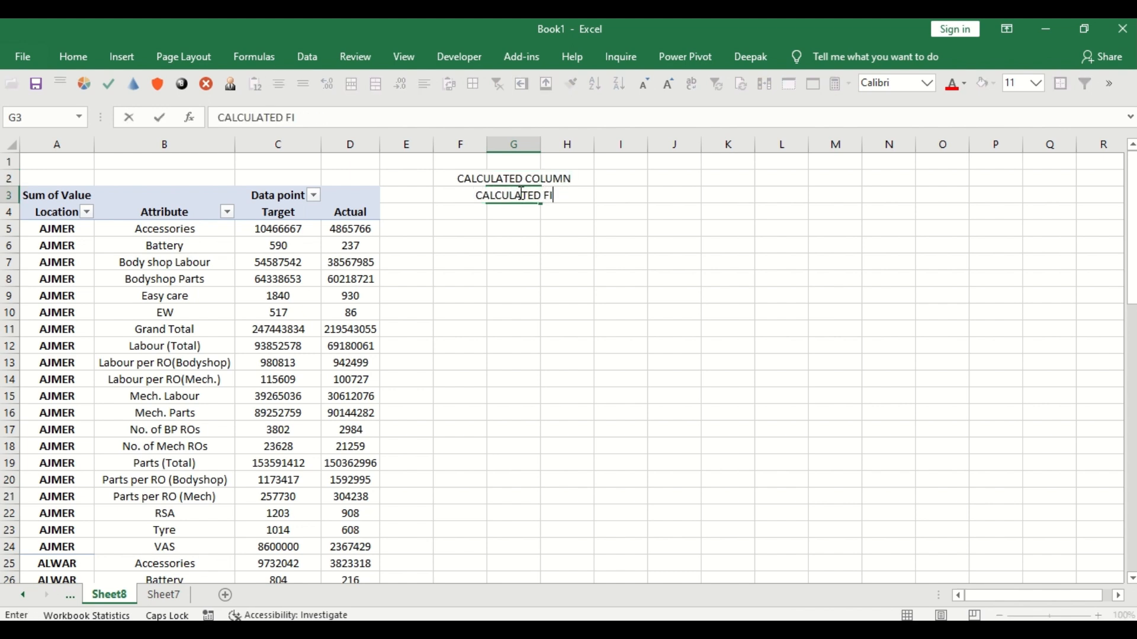
key(Return)
key(Up)
key(Up)
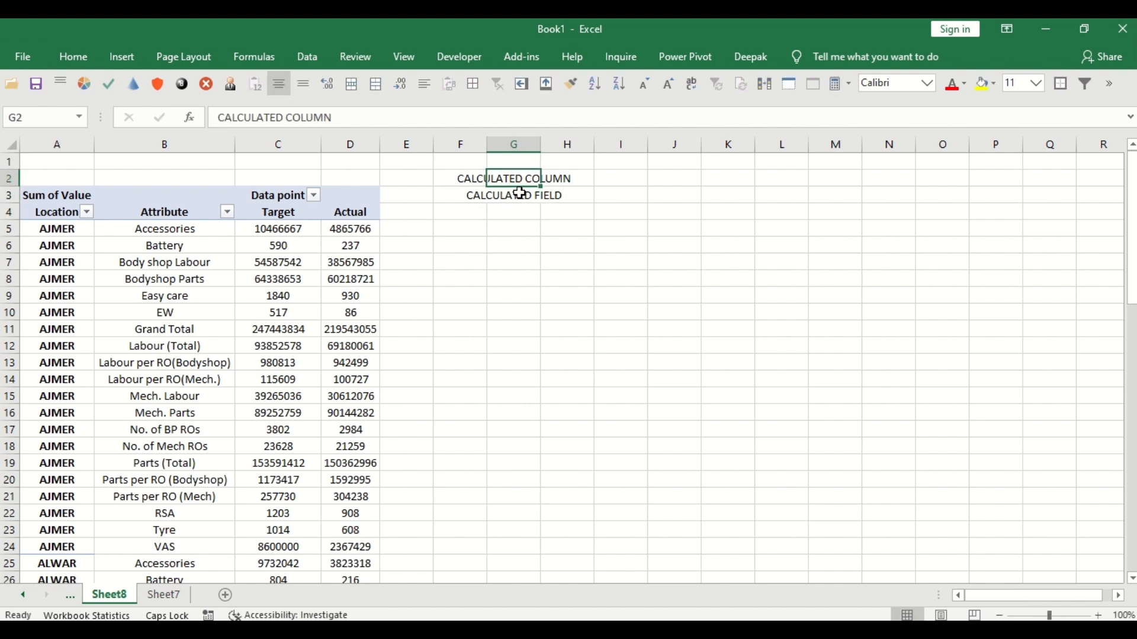
Step: Add the explanations "<==2 COLUMNS" in cell I2 and "<==ROW WISE" in cell I3 beside the notes
key(Right)
key(Right)
text(<)
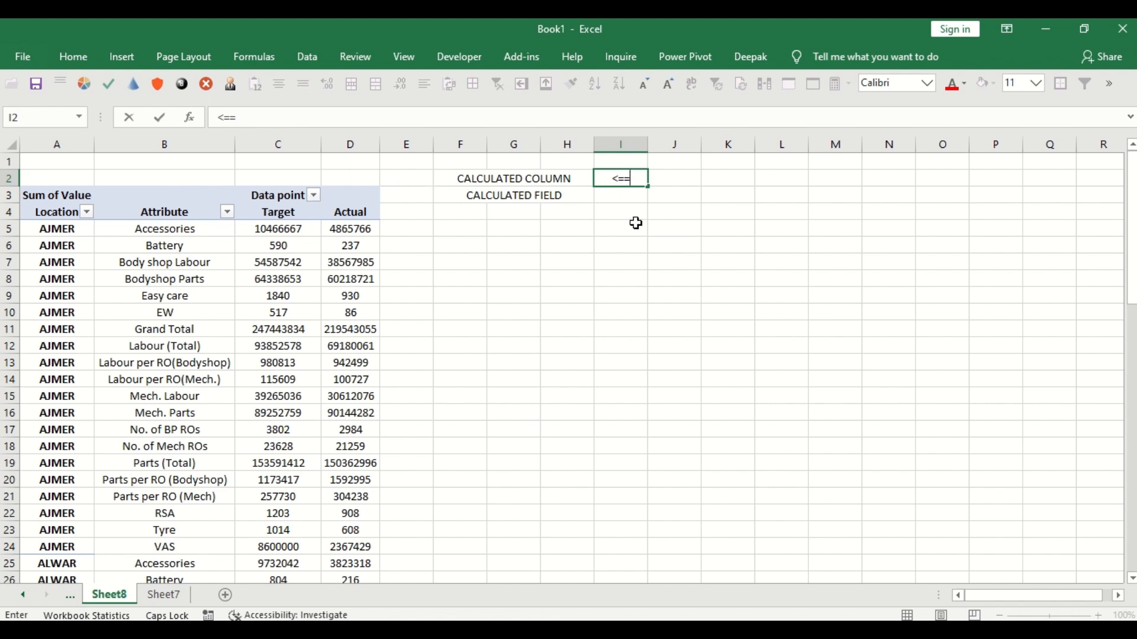
text(==2 COLUMNS)
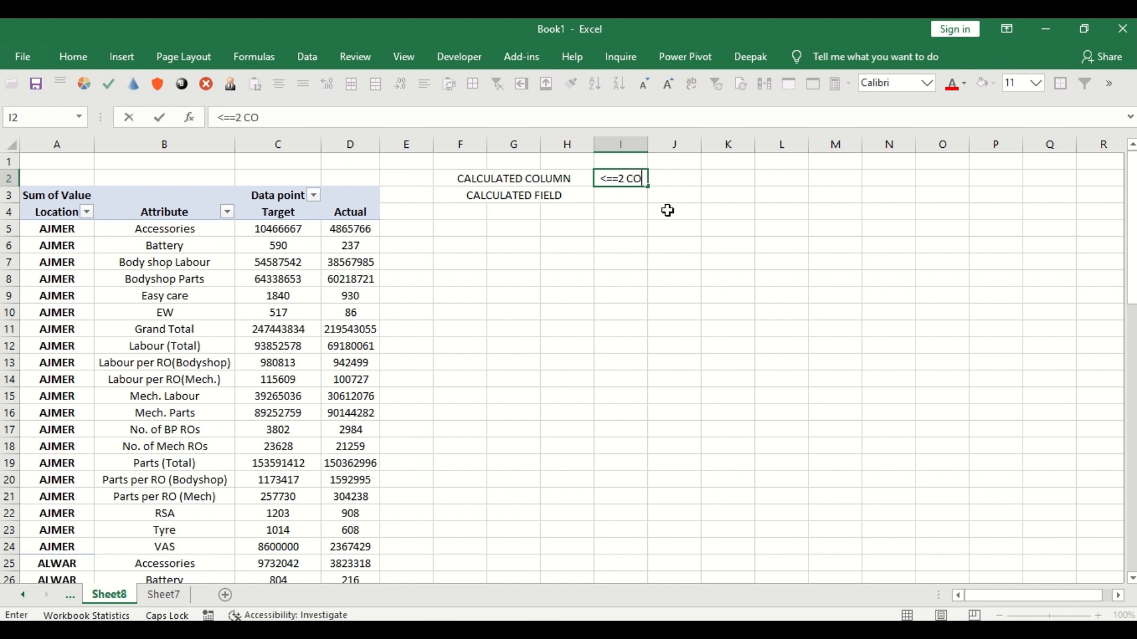
key(Return)
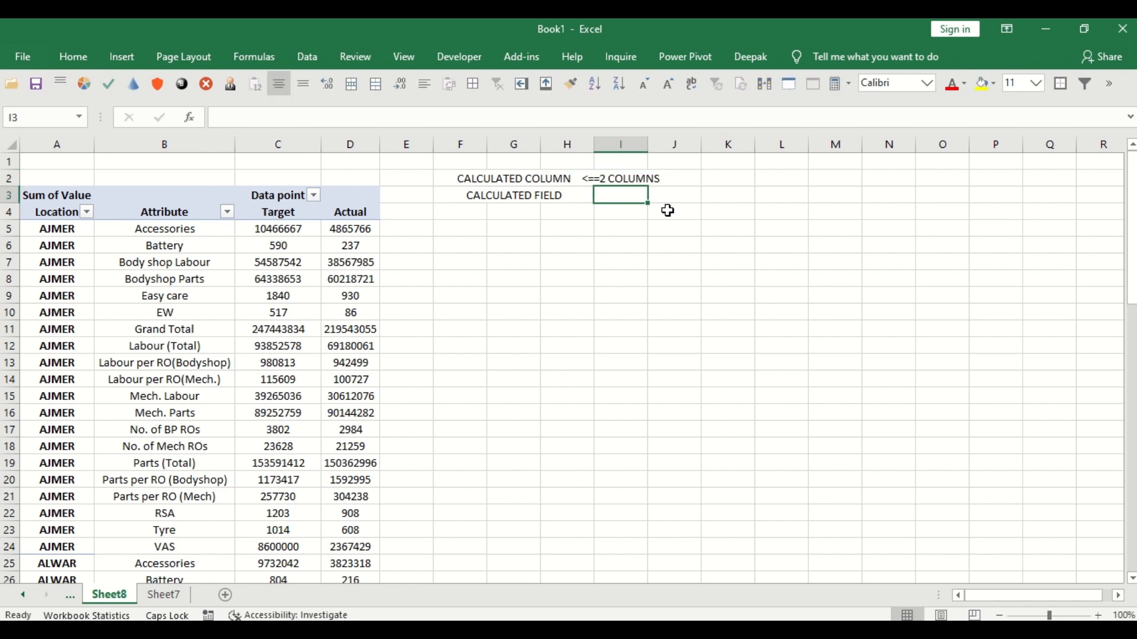
text(<==)
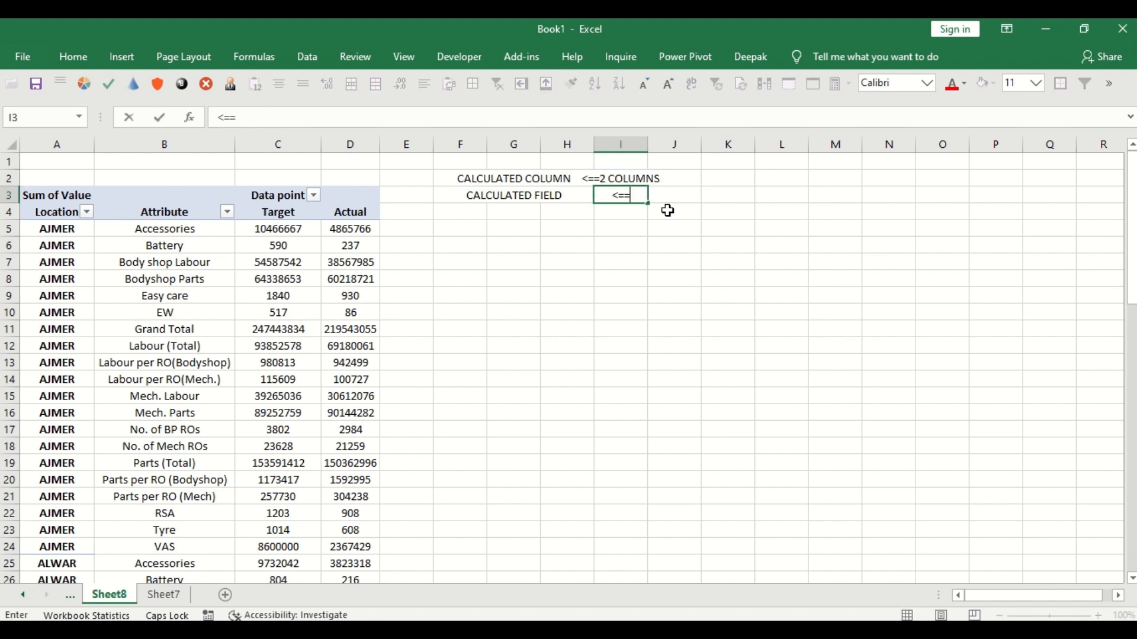
text(ROWS)
key(BackSpace)
text(WISE)
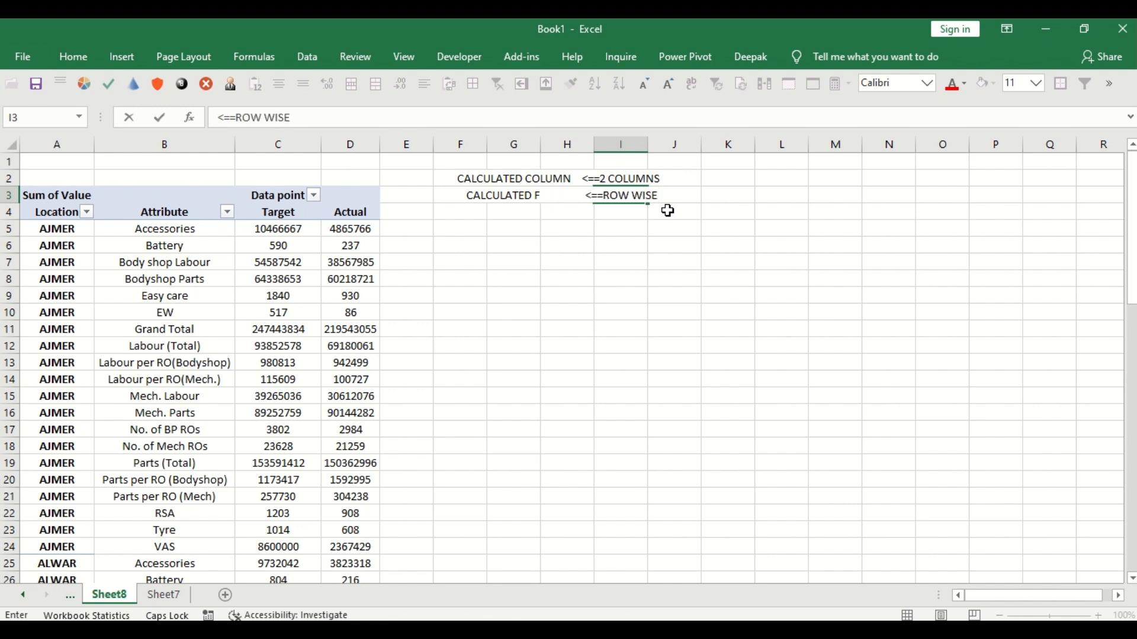
key(Return)
Step: Clear the notes and explanations from cells G1:I3
key(Up)
key(Left)
key(Left)
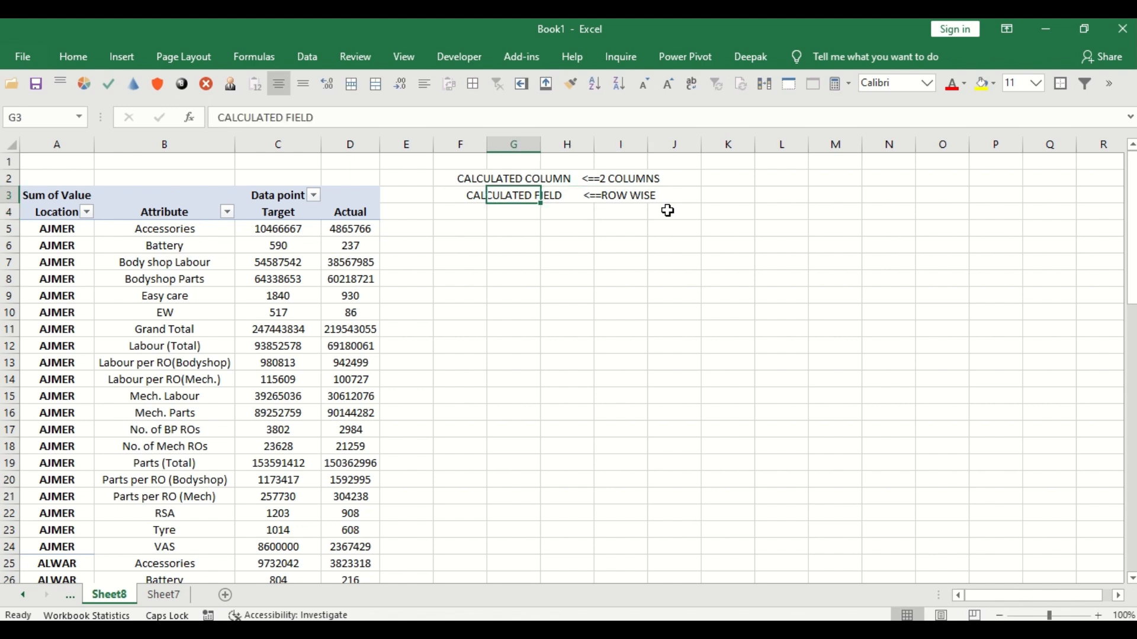
key(shift+Up)
key(shift+Up)
key(shift+Right)
key(shift+Right)
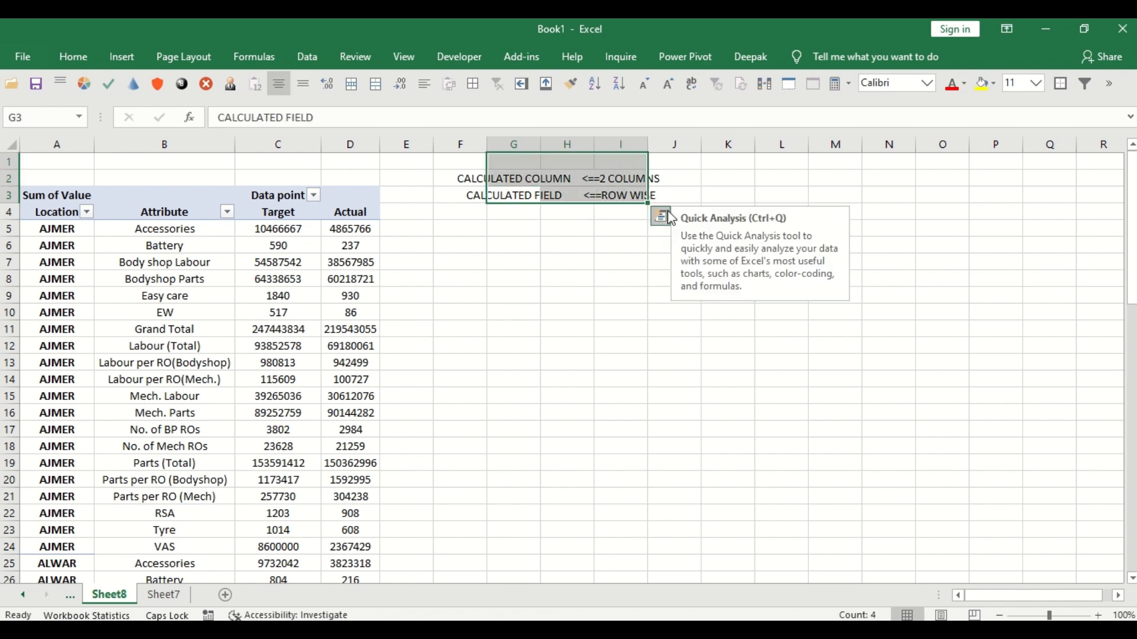
key(Delete)
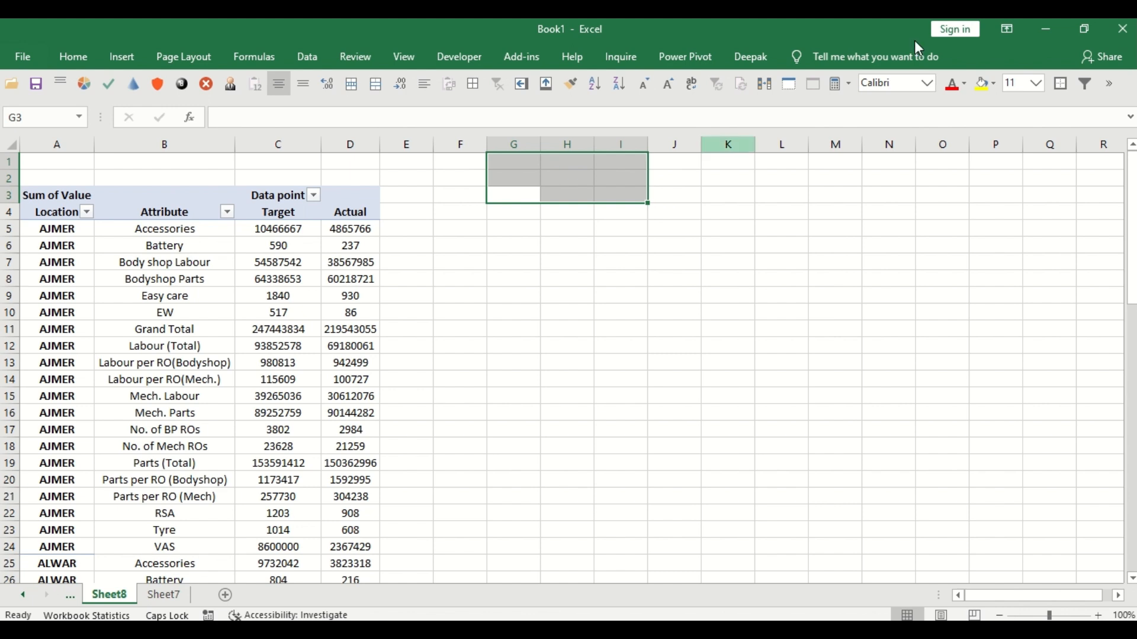
Step: Check the availability of Calculated Field and Calculated Item for the Data Model PivotTable
click(286, 213)
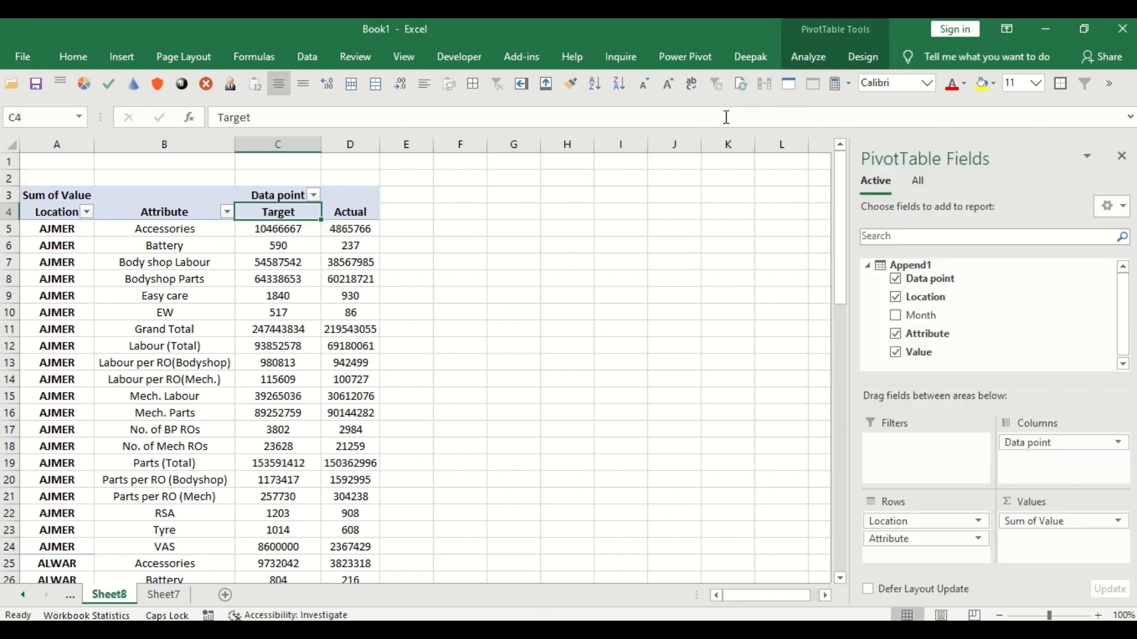
click(790, 57)
click(802, 84)
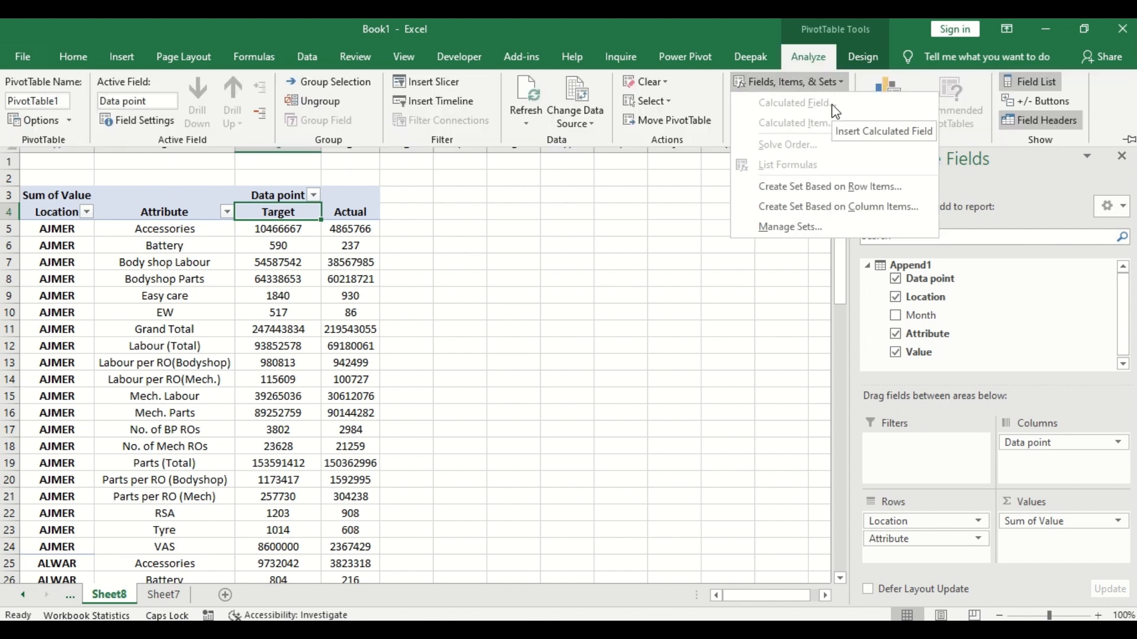
click(333, 232)
click(486, 195)
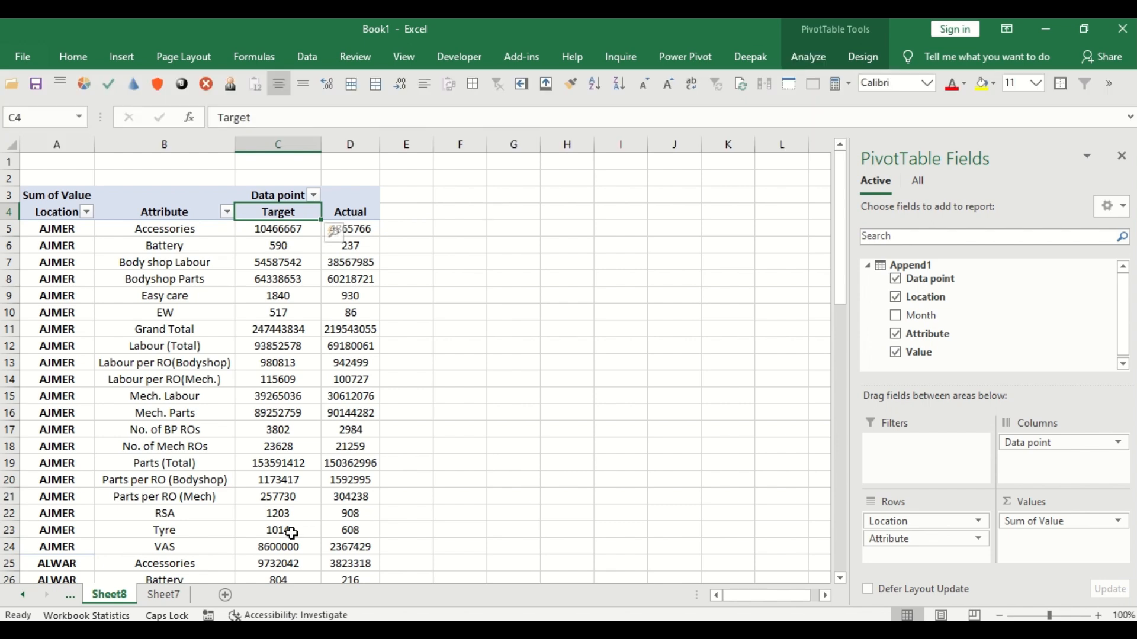
Step: Create a PivotTable from the Append1 table on Sheet7 in a new worksheet, without adding the data to the Data Model
click(163, 595)
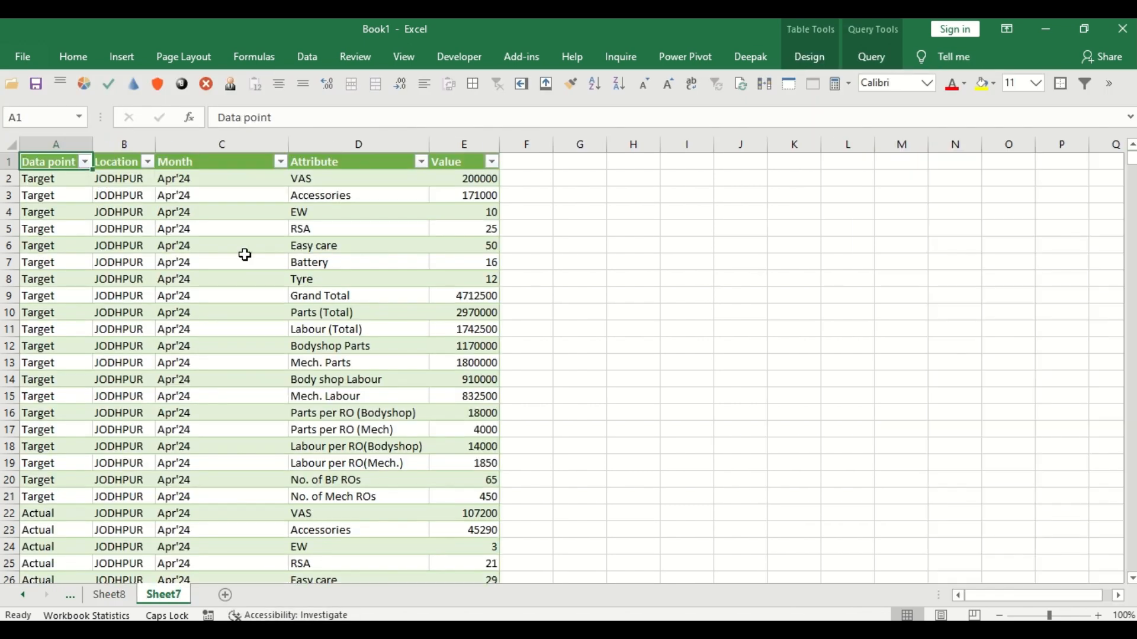
click(121, 57)
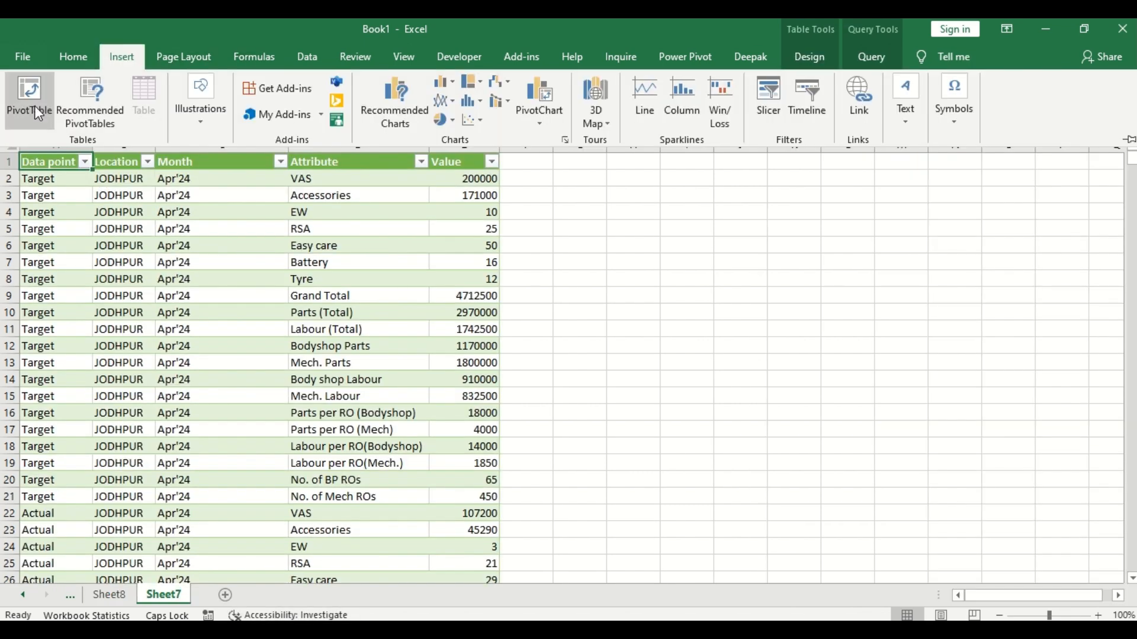
click(34, 106)
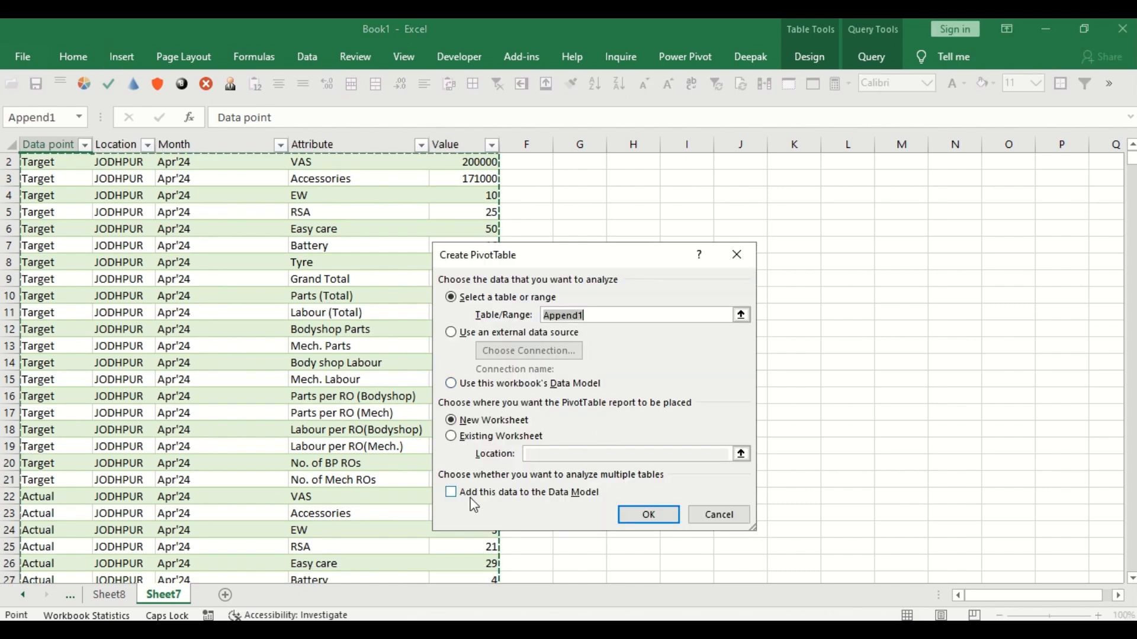
click(639, 521)
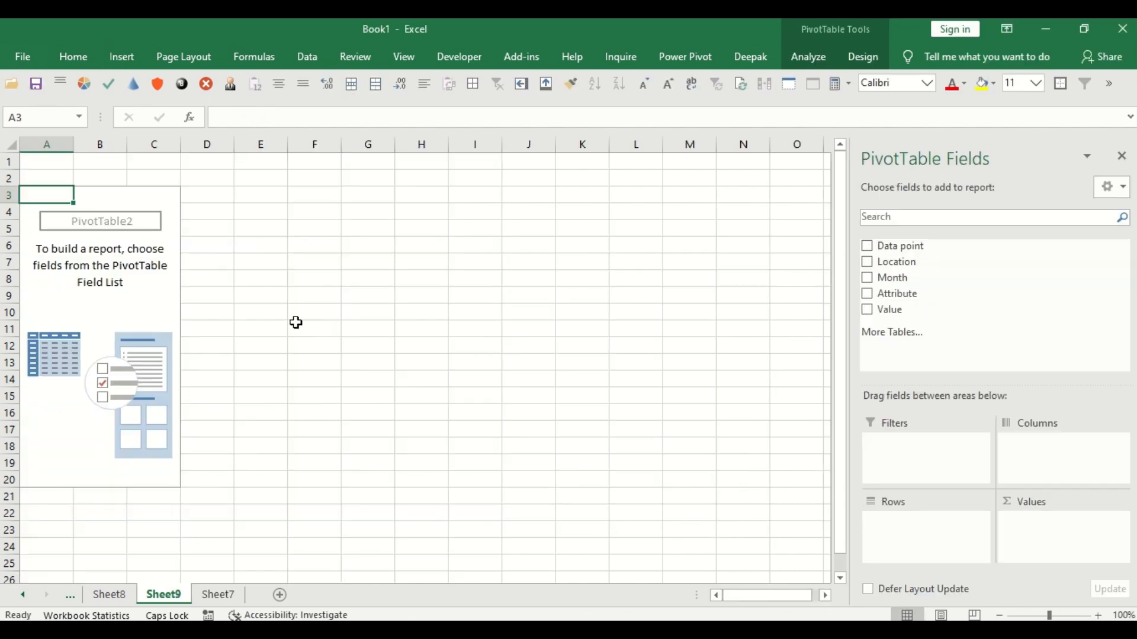
Step: Lay out the new PivotTable with Location and Attribute as rows, Data point as columns and Value as values
drag(888, 246, 966, 558)
drag(888, 264, 947, 519)
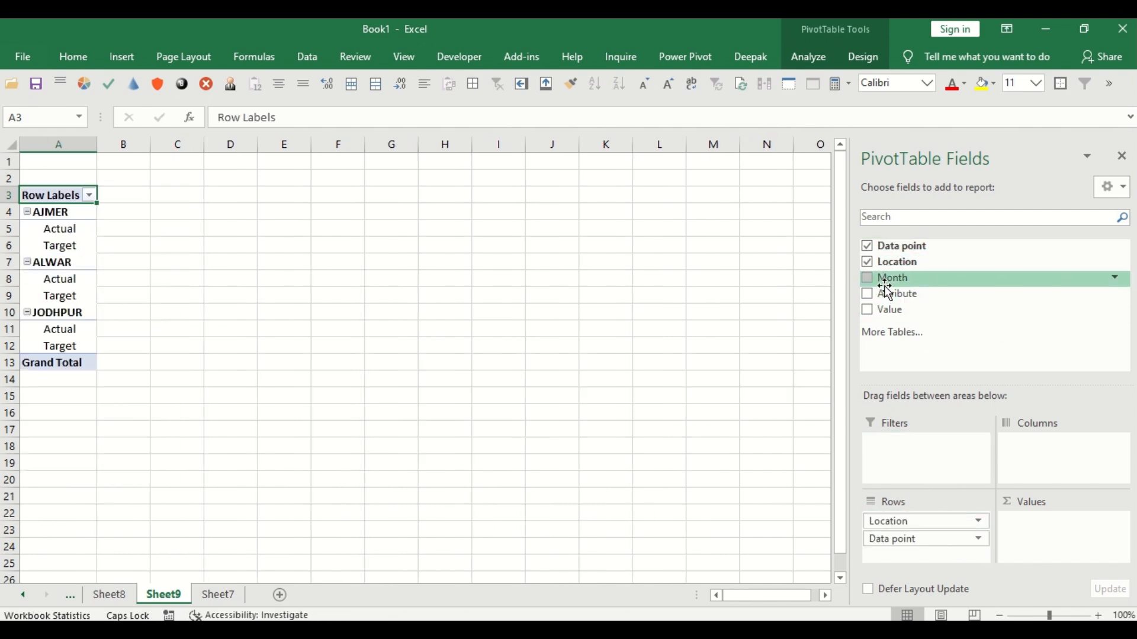
click(108, 601)
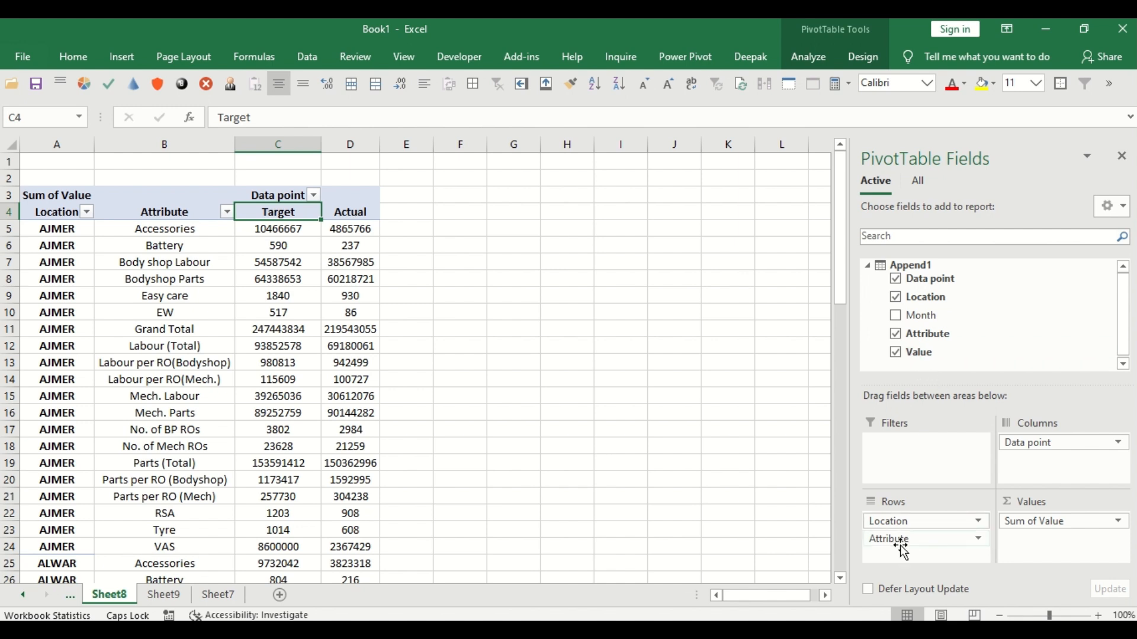
click(164, 595)
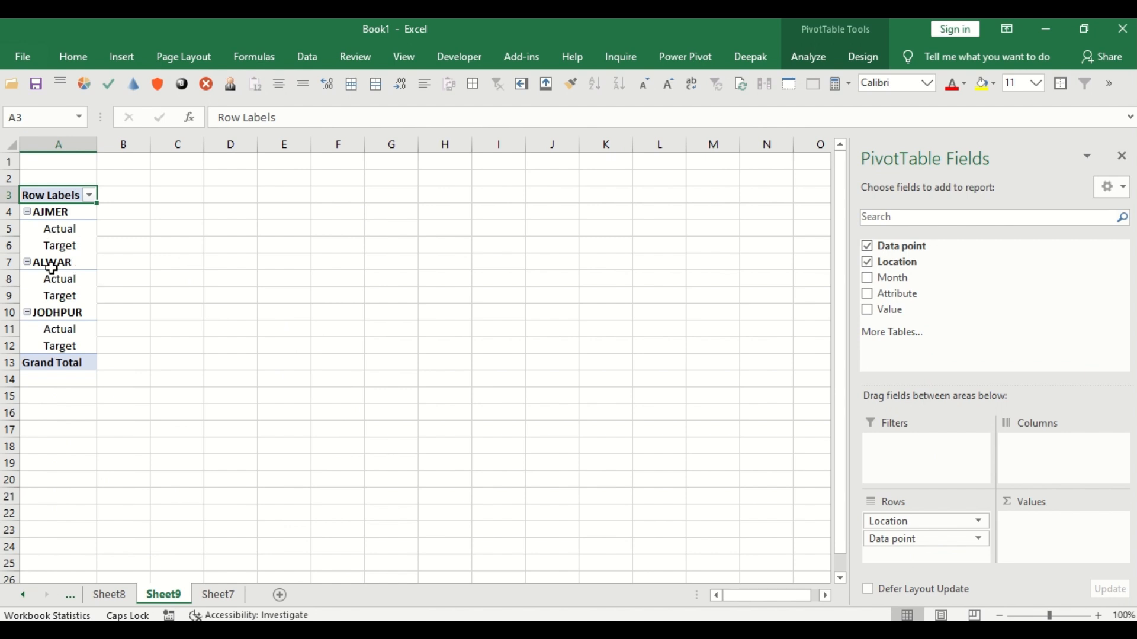
drag(931, 543, 1062, 456)
drag(915, 302, 961, 542)
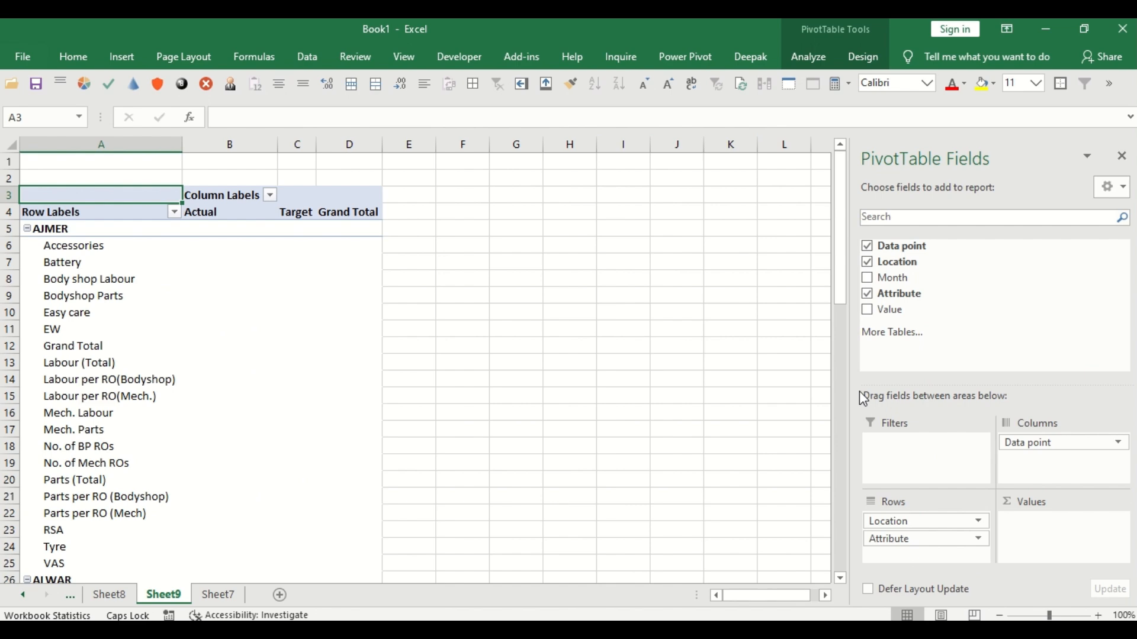
drag(888, 309, 1060, 524)
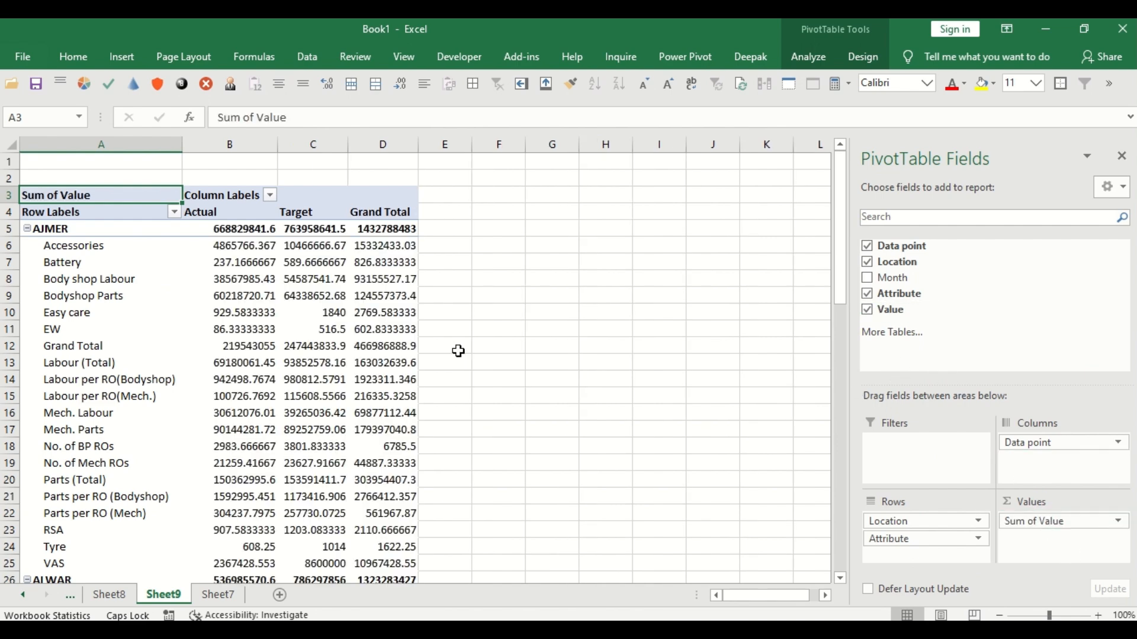
Step: Turn on merging and centering of cells with labels in the new PivotTable's options
click(808, 56)
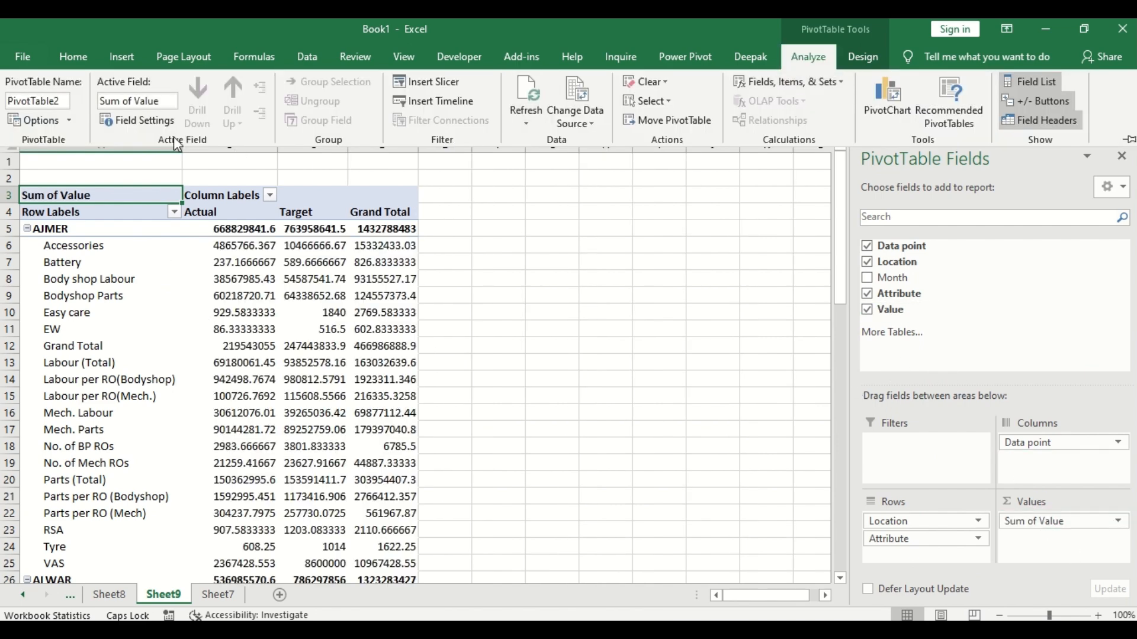
click(37, 121)
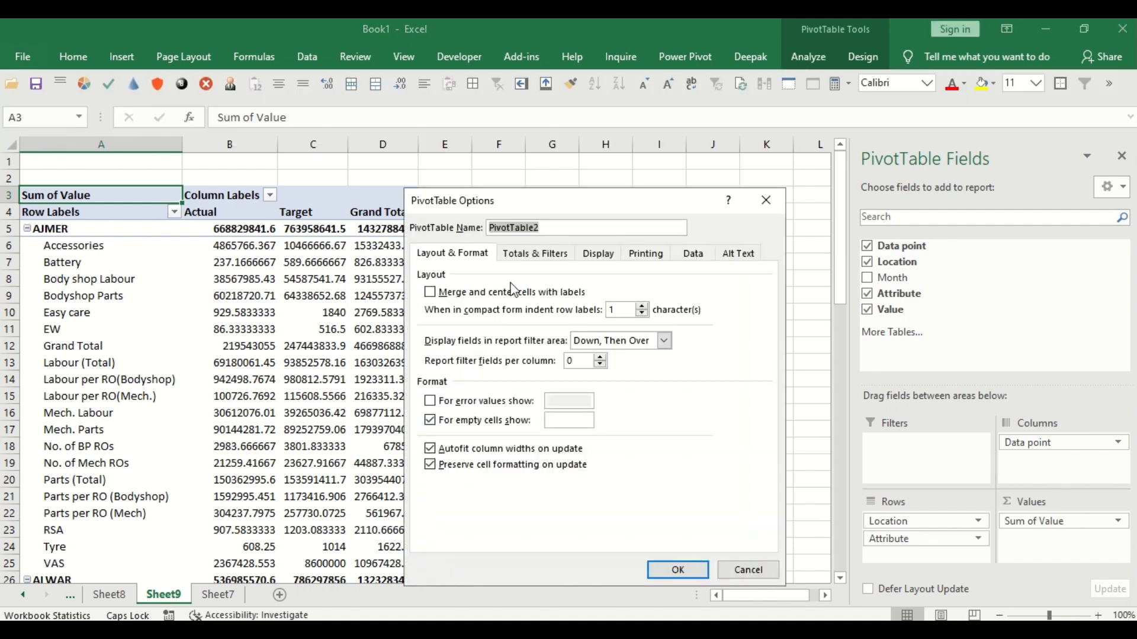
click(513, 292)
click(678, 570)
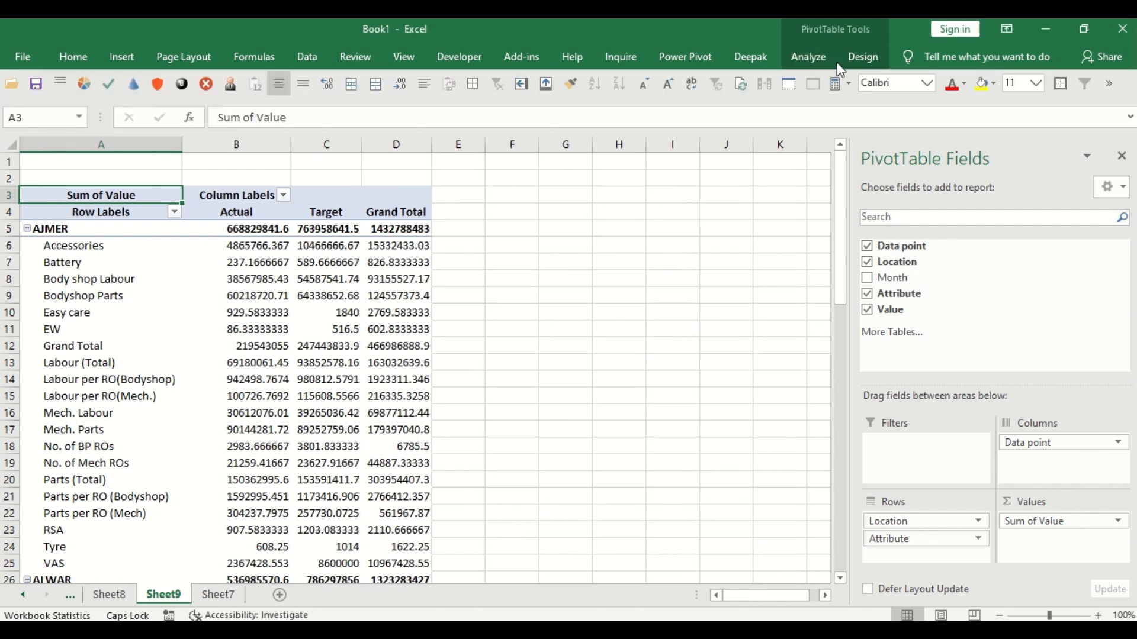
Step: Set the new PivotTable's report layout to tabular form with Repeat All Item Labels
click(862, 56)
click(114, 104)
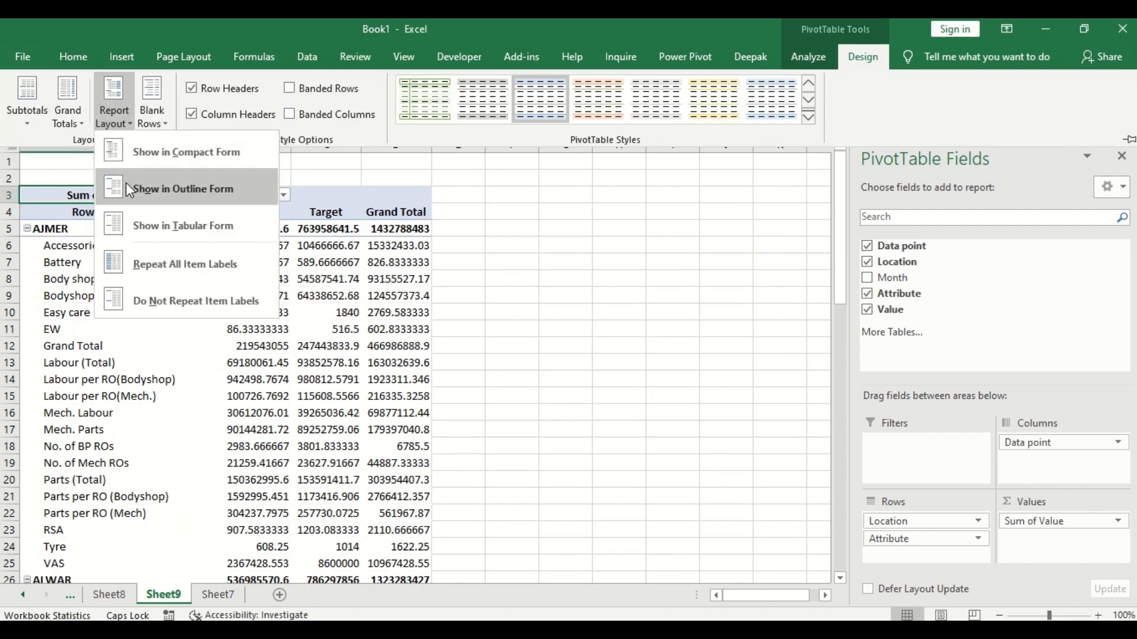
click(162, 261)
click(114, 103)
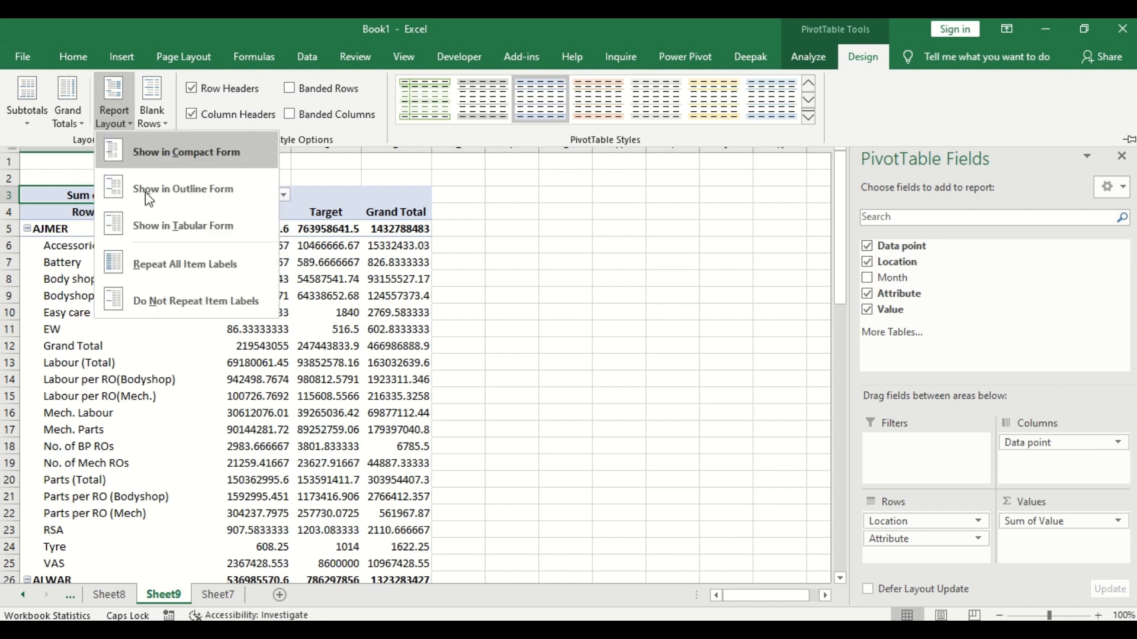
click(179, 223)
Step: Turn off grand totals for rows and columns and hide the subtotals in the new PivotTable on Sheet9
click(68, 110)
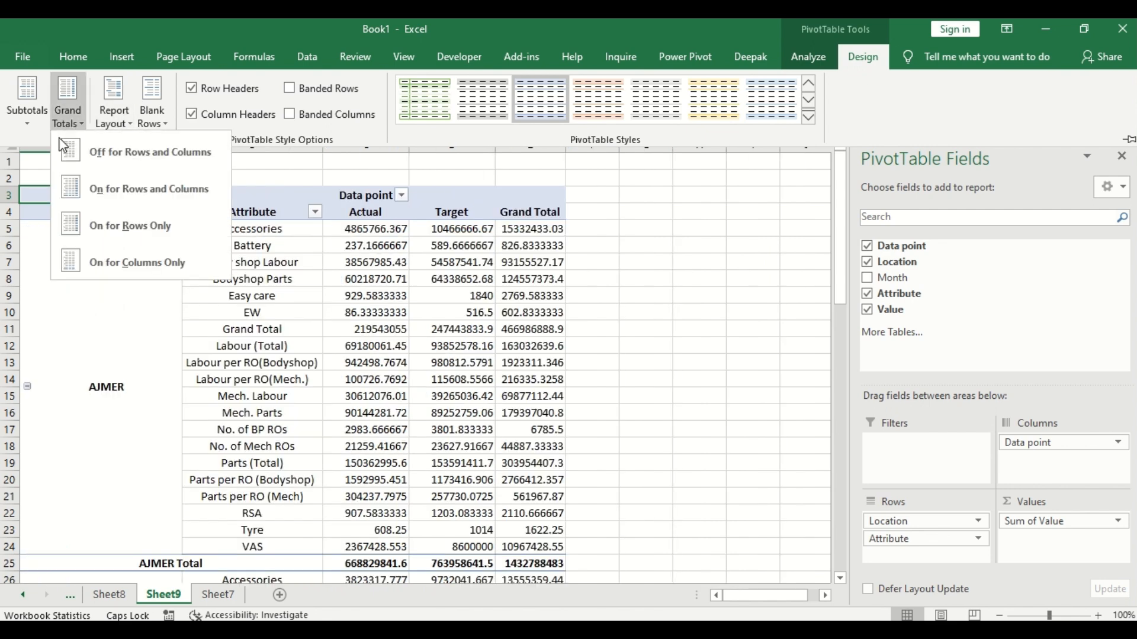
click(133, 152)
click(26, 107)
click(89, 152)
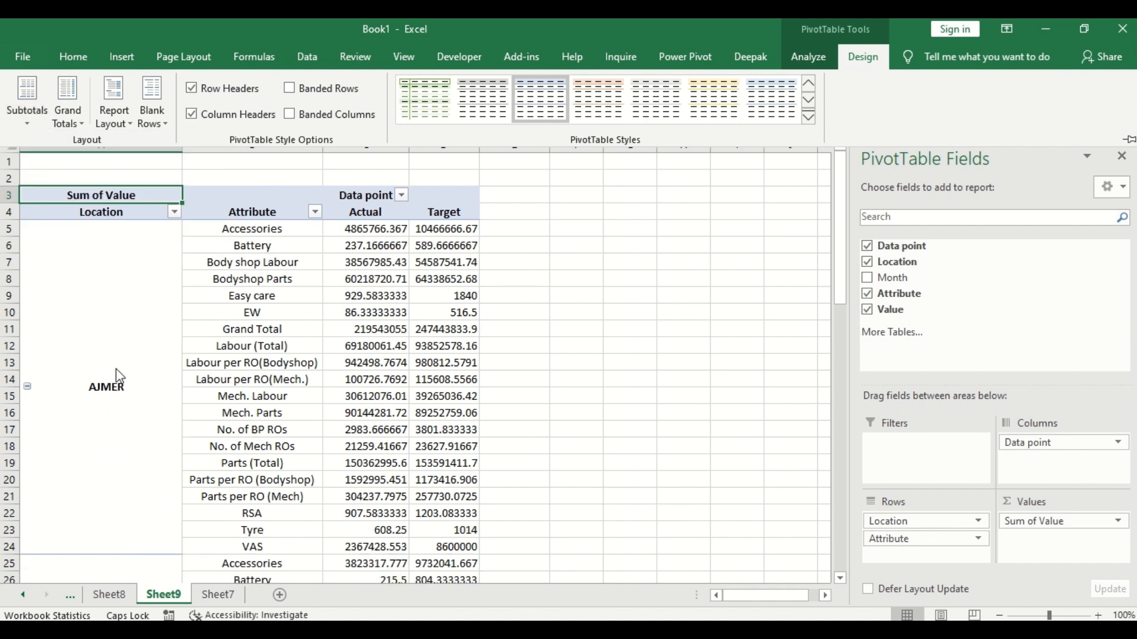
Step: Hide the expand/collapse buttons in the Sheet9 PivotTable and narrow column A to fit the Location labels
click(812, 59)
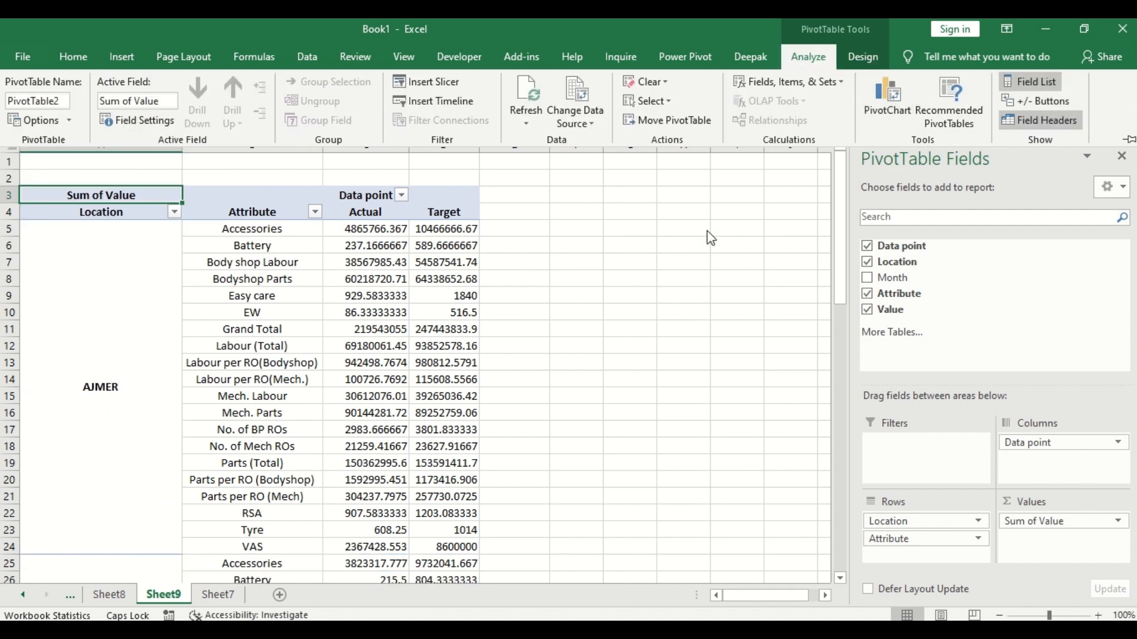
click(178, 359)
drag(185, 141, 98, 169)
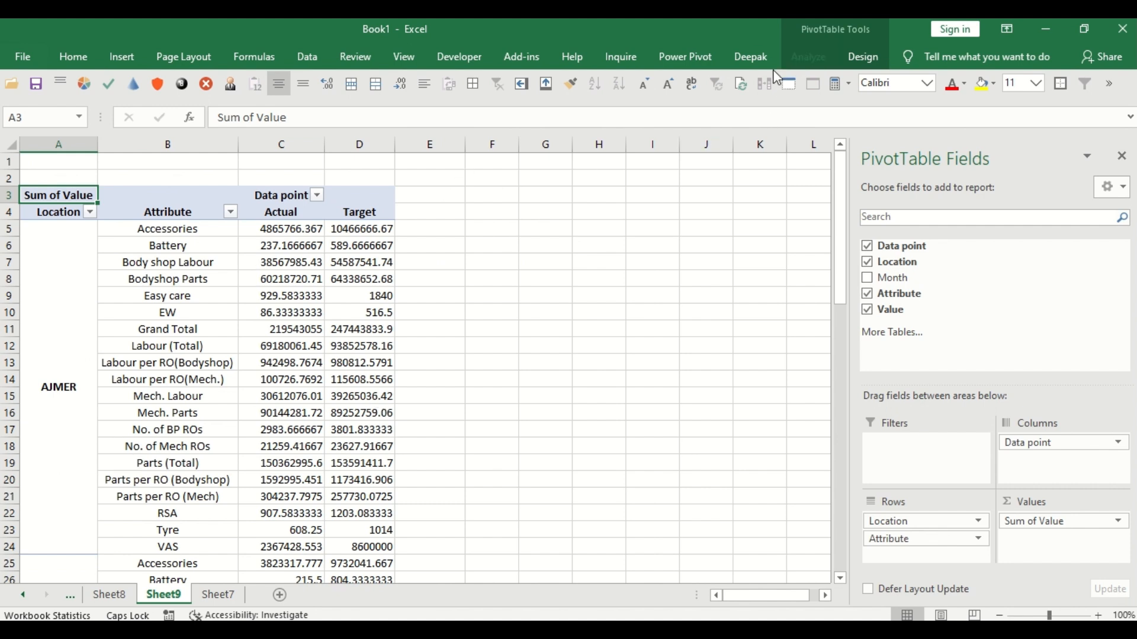
Step: Turn off merging and centering of cells with labels in the PivotTable options and add Month as a report filter
click(808, 56)
click(34, 120)
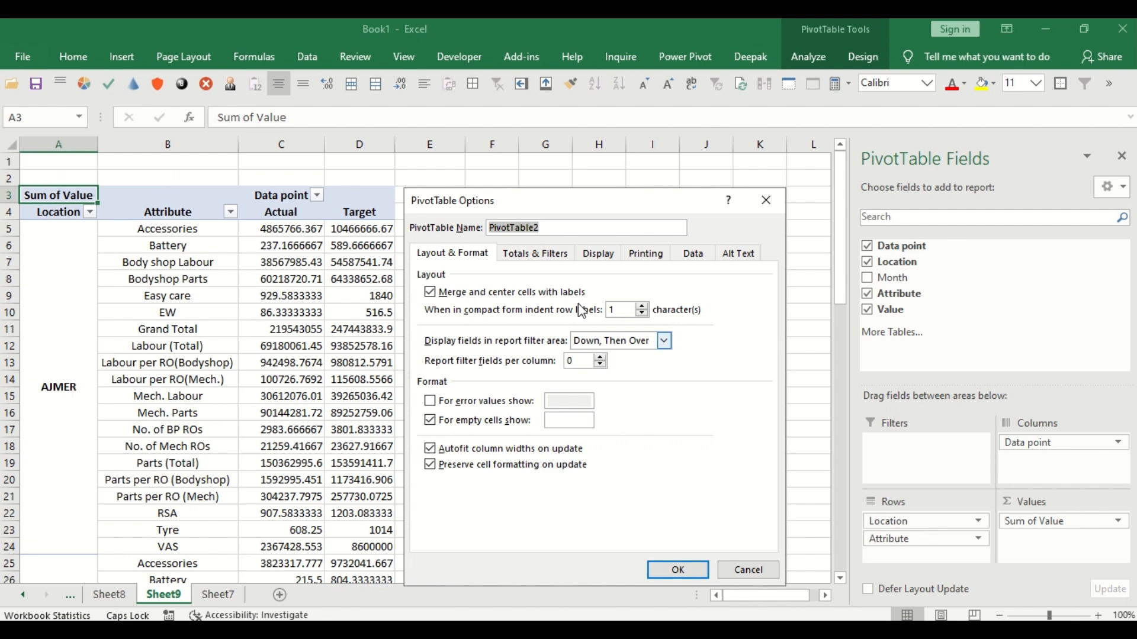
click(495, 292)
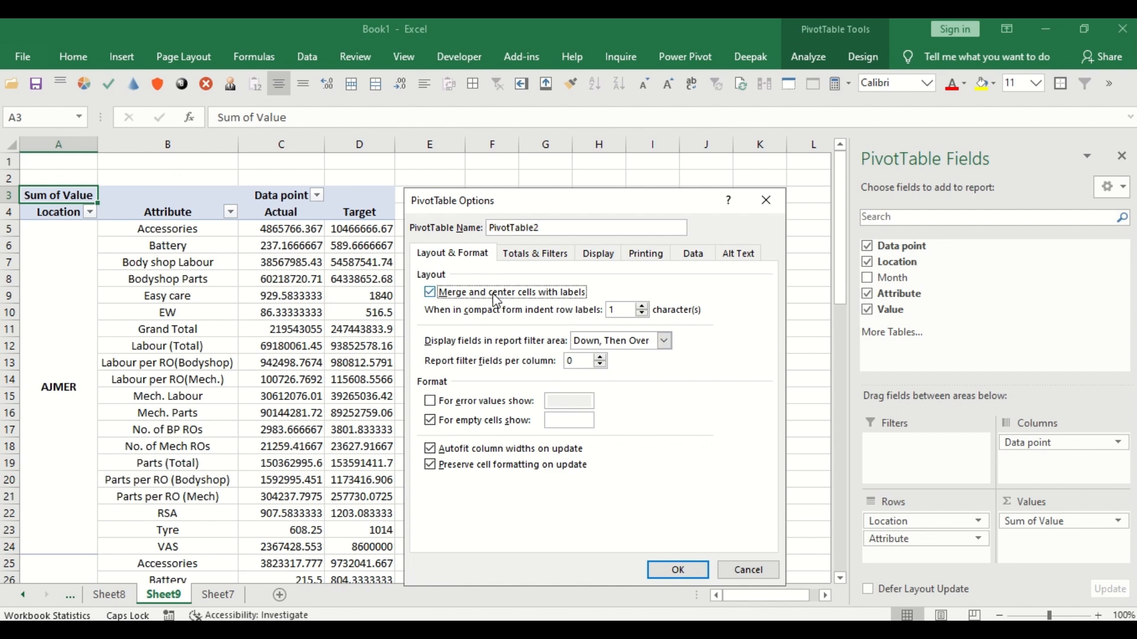
click(670, 574)
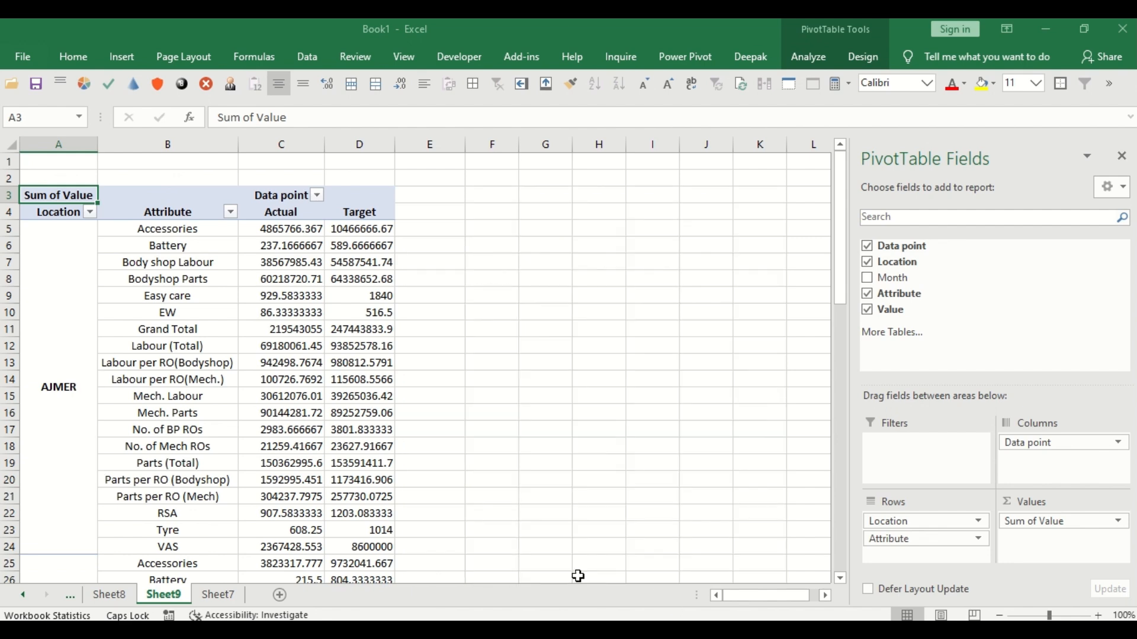
drag(894, 288, 923, 455)
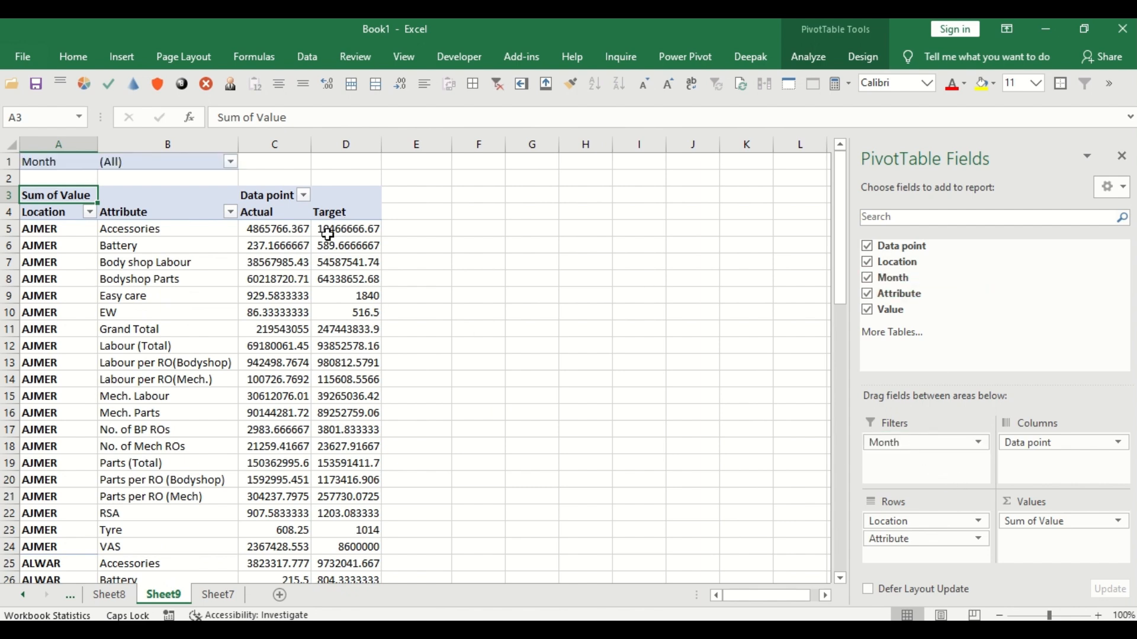
Step: Examine the layout, totals, display, printing, data and alt text settings in the PivotTable options
click(150, 157)
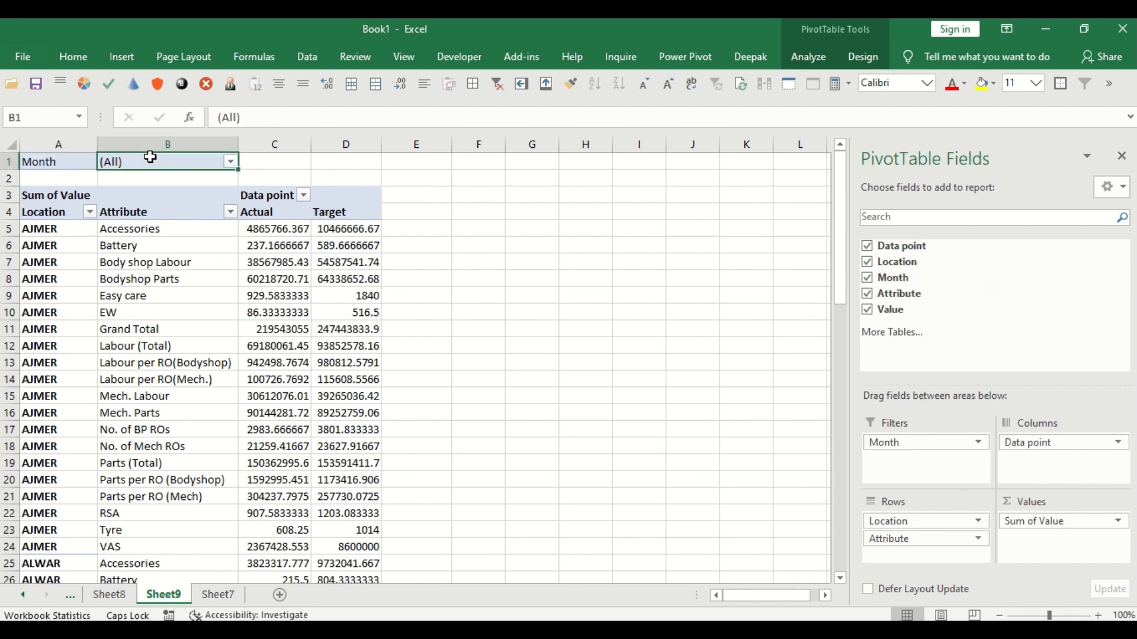
click(808, 57)
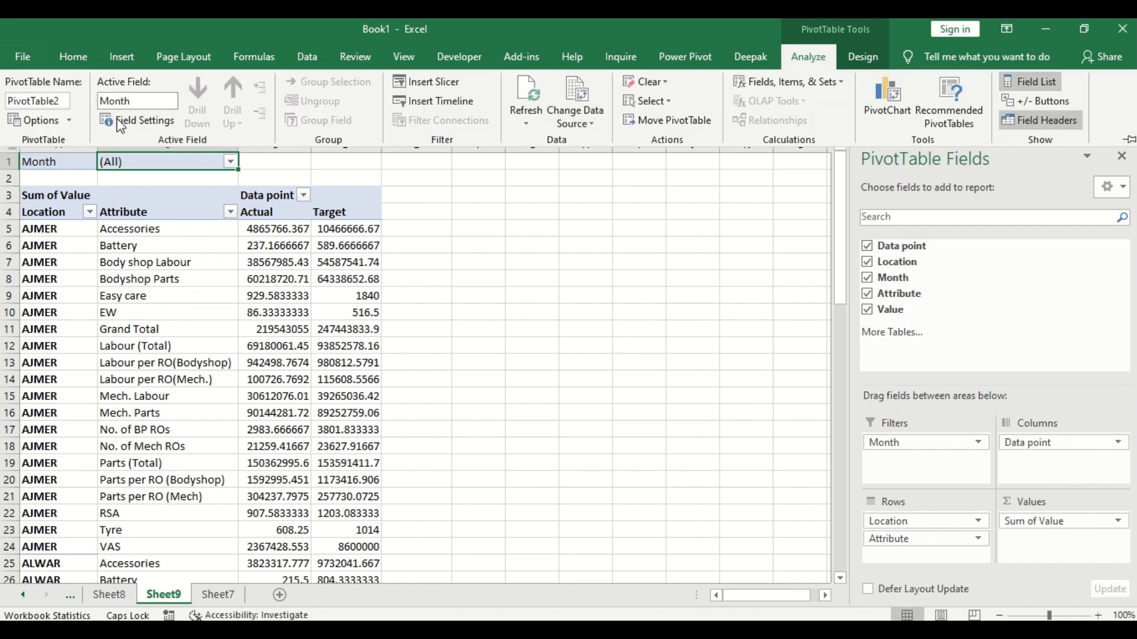
click(44, 122)
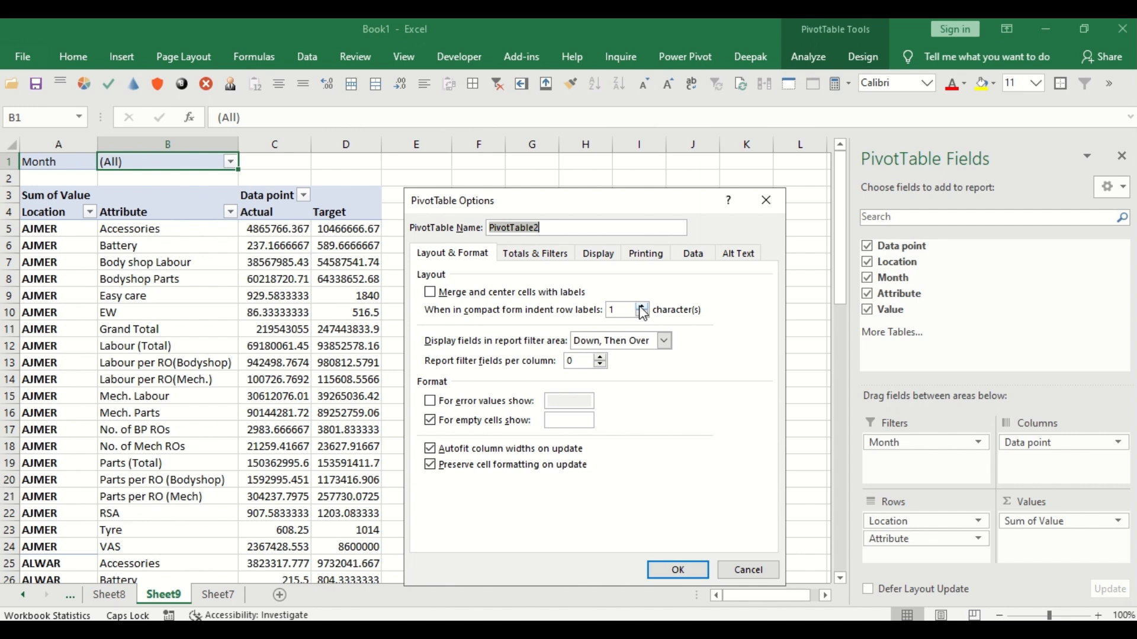
click(536, 255)
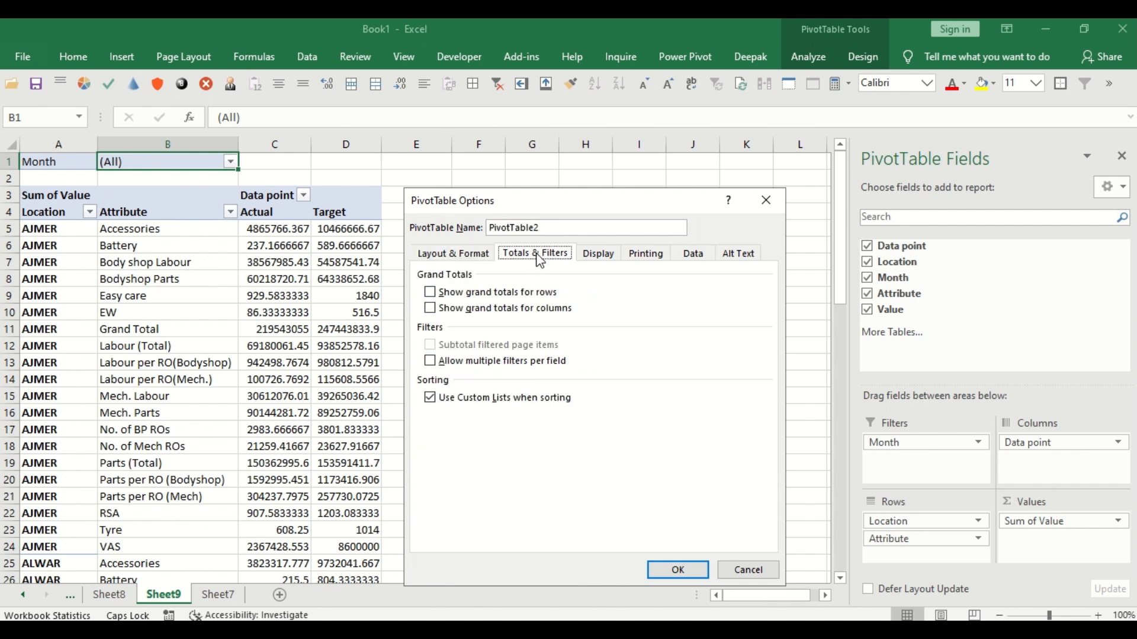
click(596, 254)
click(631, 257)
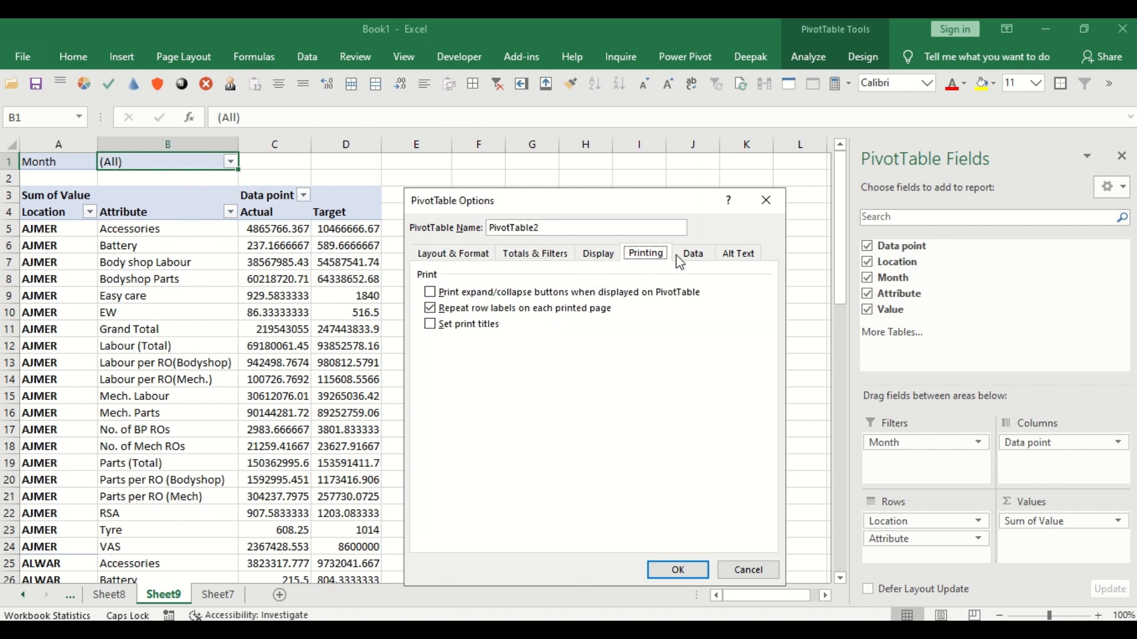
click(690, 256)
click(733, 259)
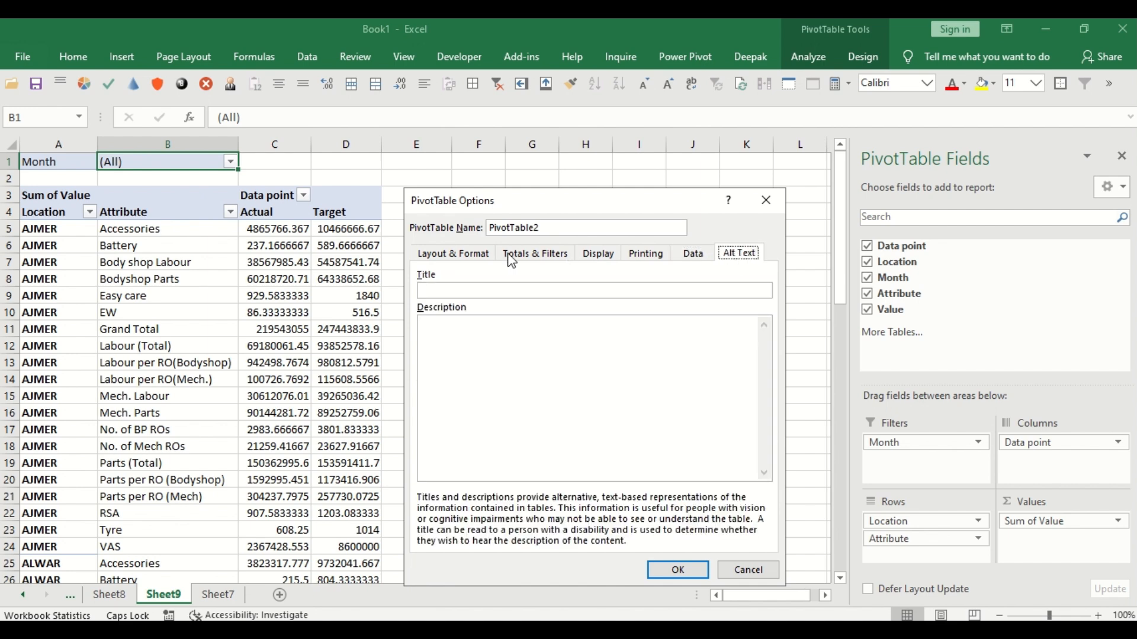
click(486, 256)
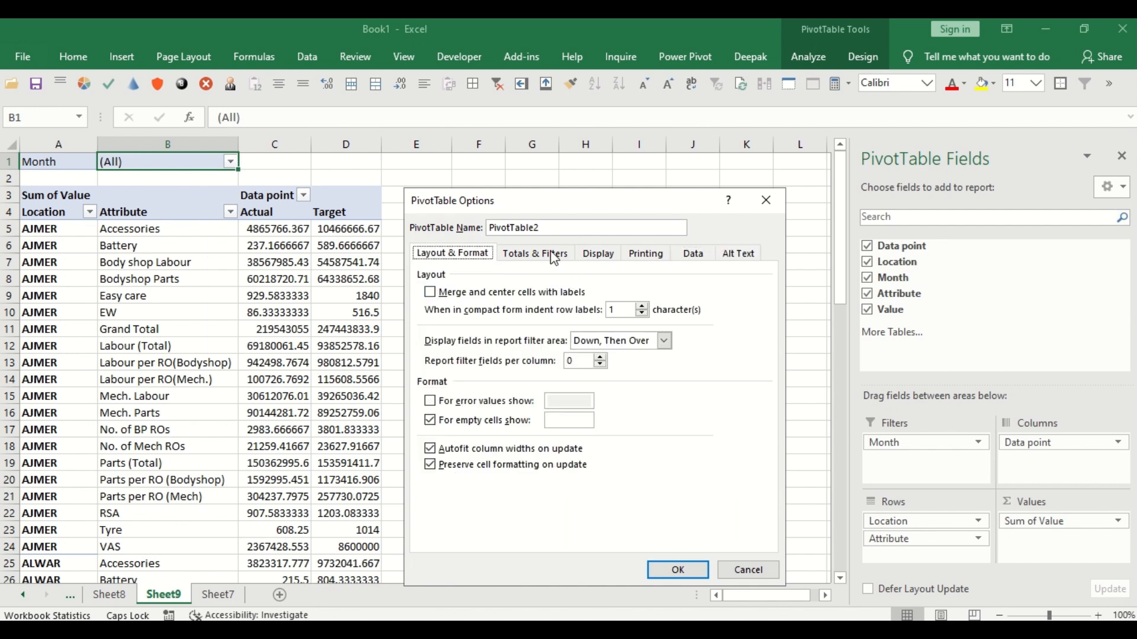
click(641, 306)
click(688, 577)
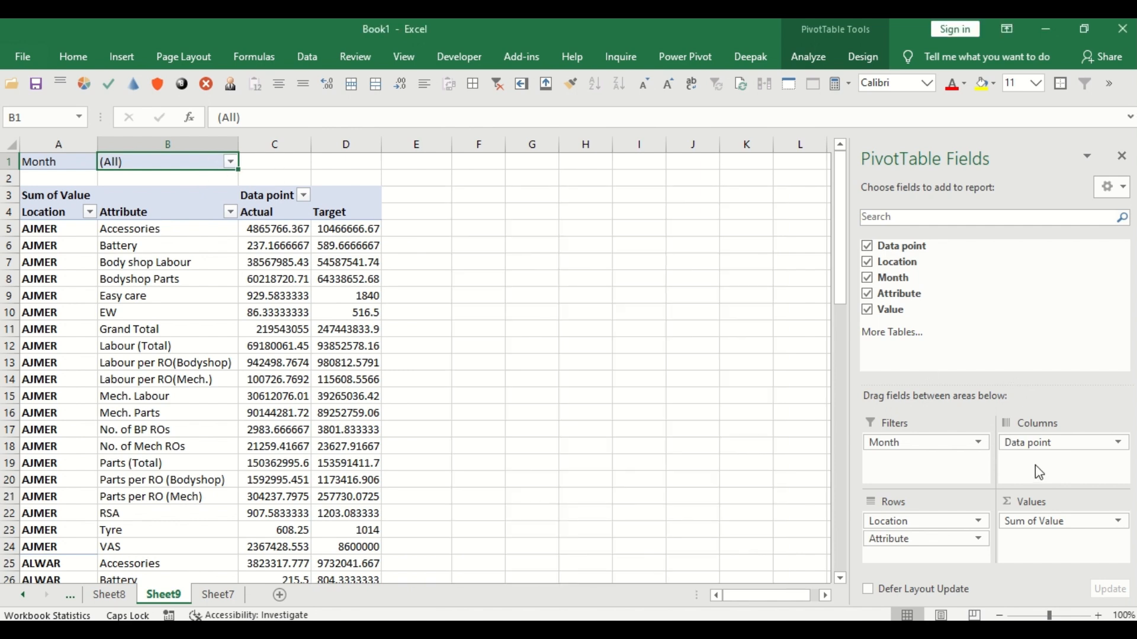
Step: Keep Data point as the column field and move the Target column ahead of Actual in the PivotTable
drag(944, 468, 1063, 478)
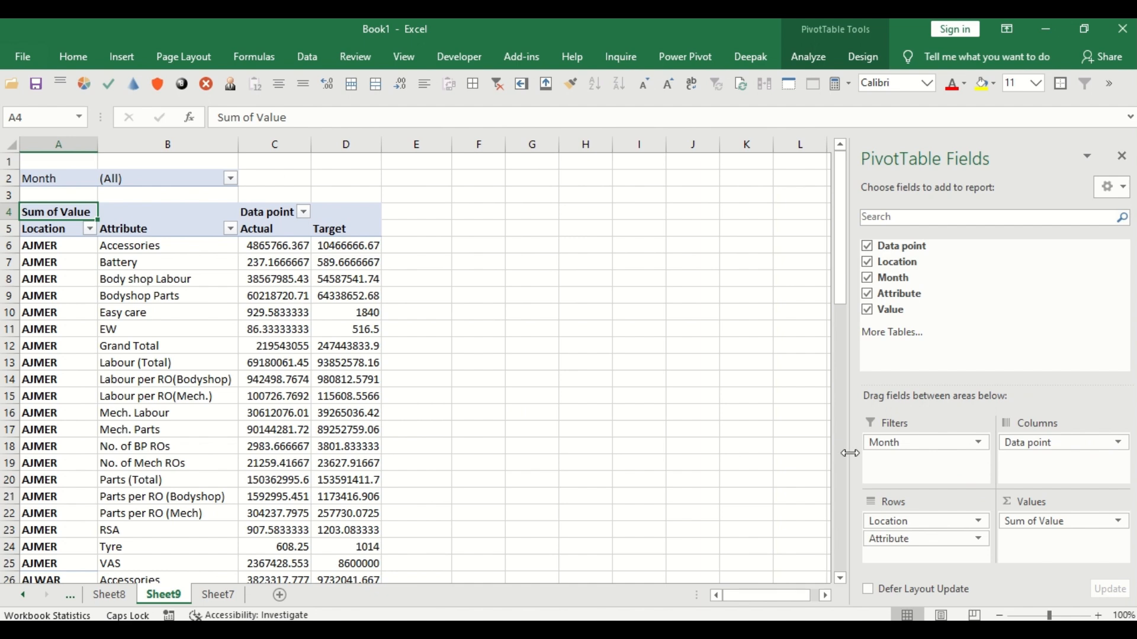
click(328, 233)
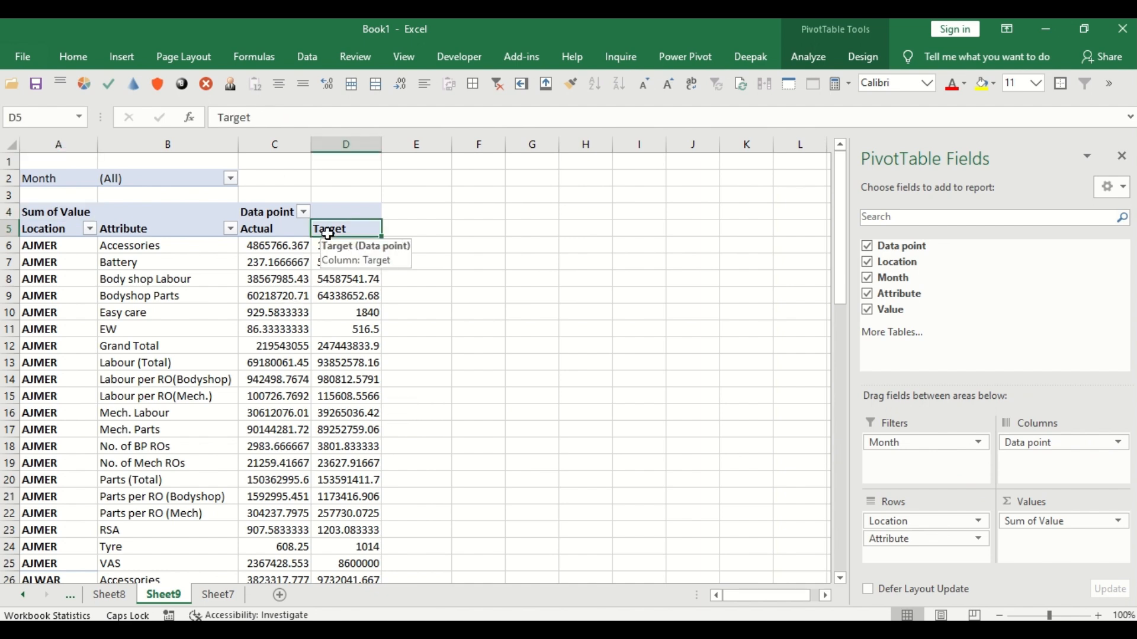
drag(329, 221, 268, 244)
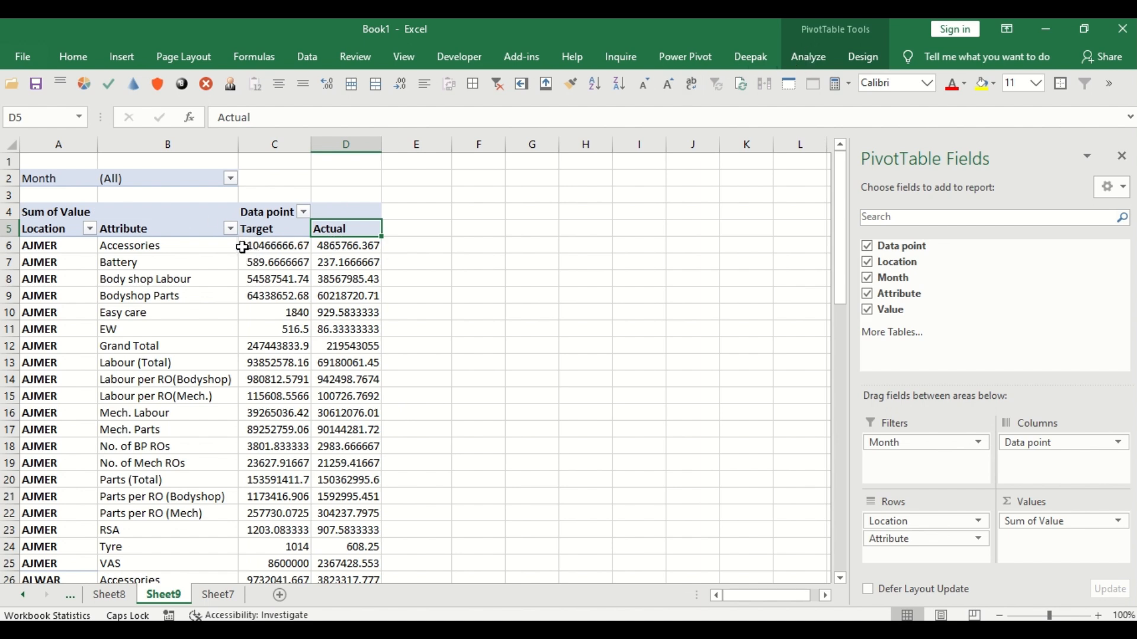
click(306, 282)
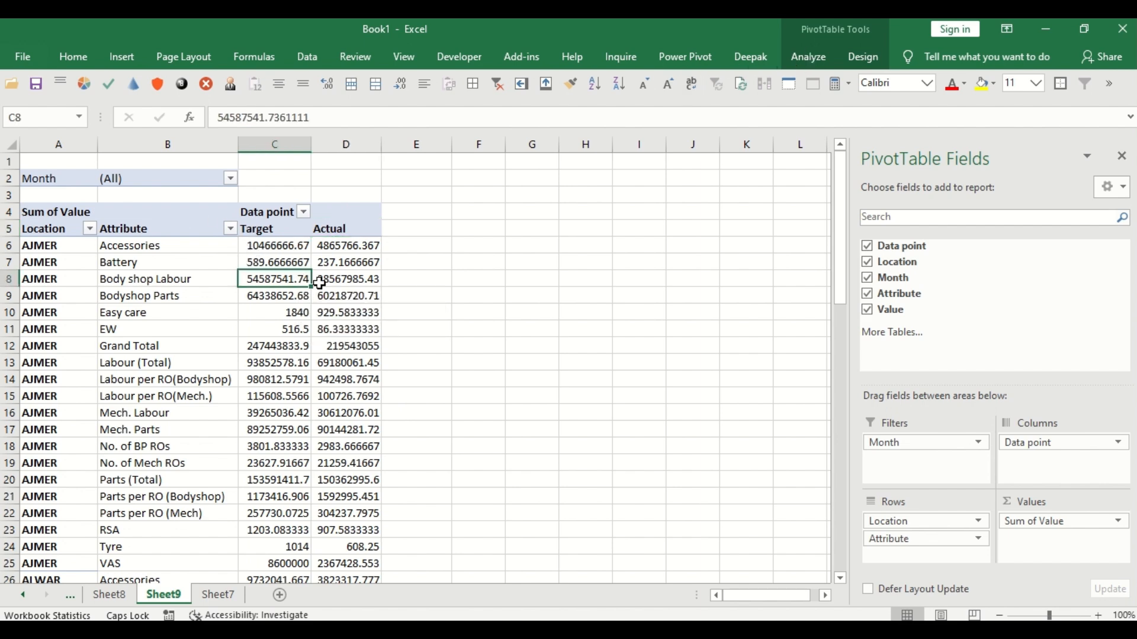
click(325, 294)
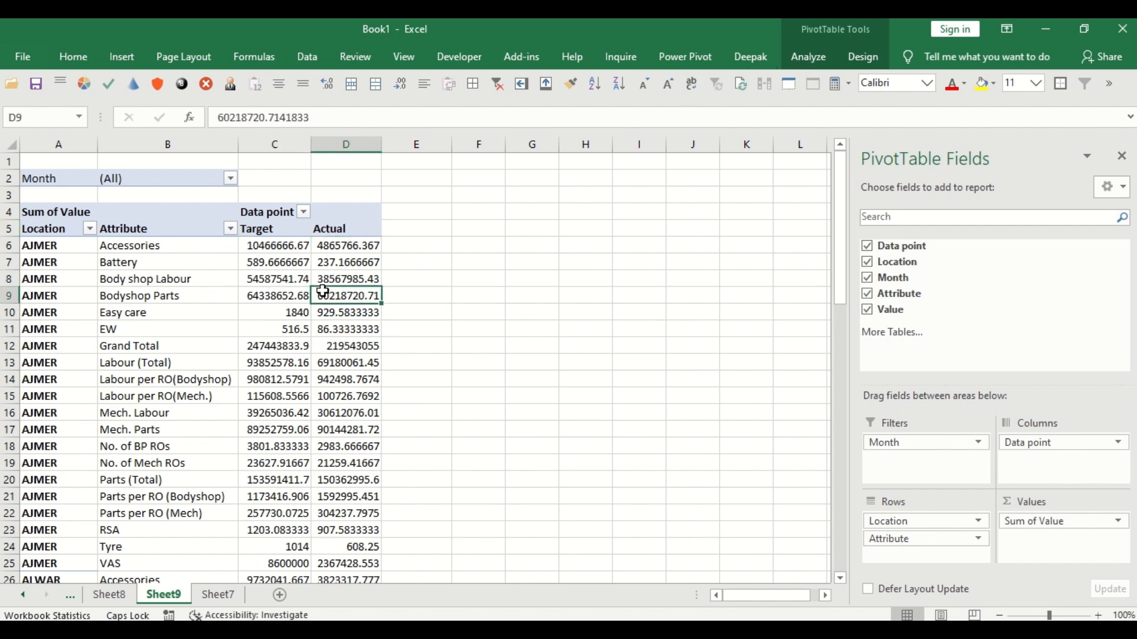
click(135, 229)
click(57, 278)
click(149, 300)
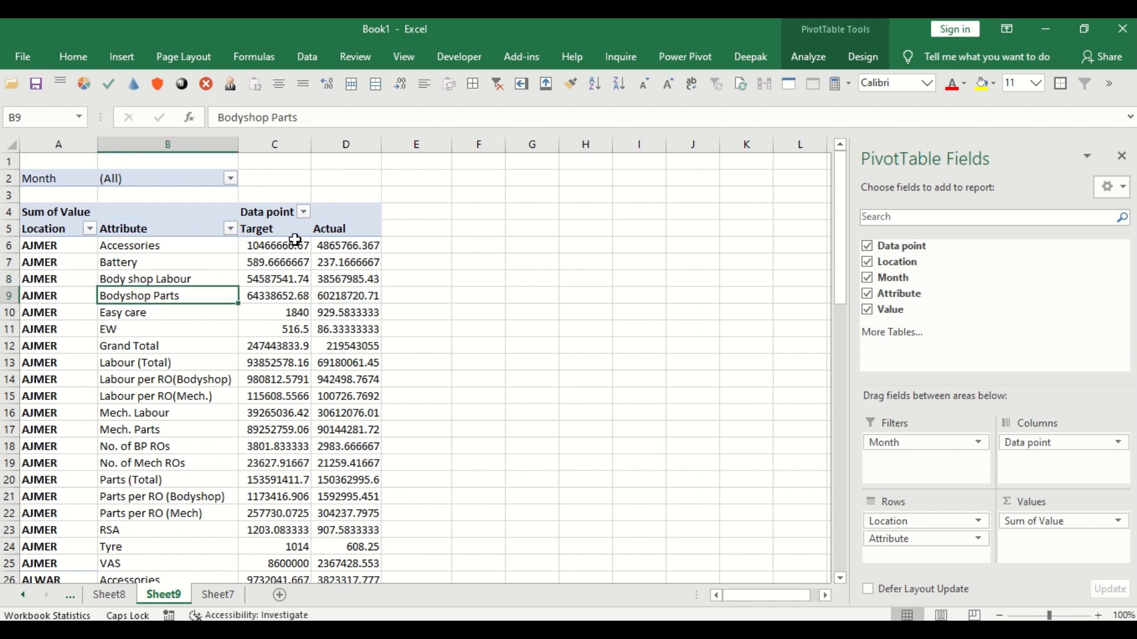
click(280, 232)
click(173, 232)
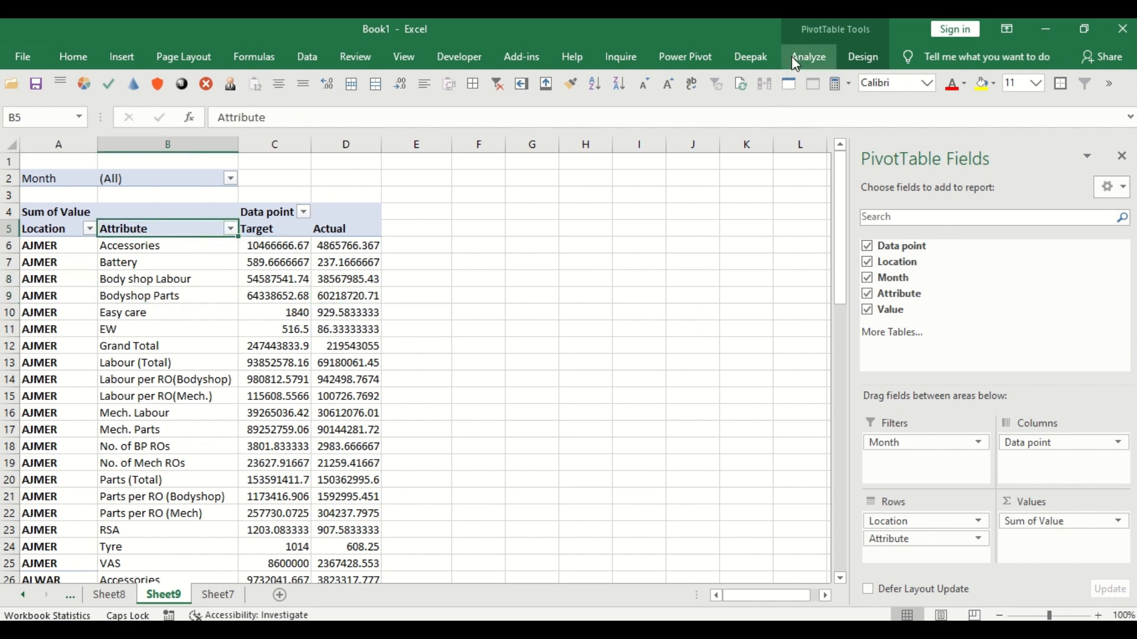
click(808, 57)
click(805, 82)
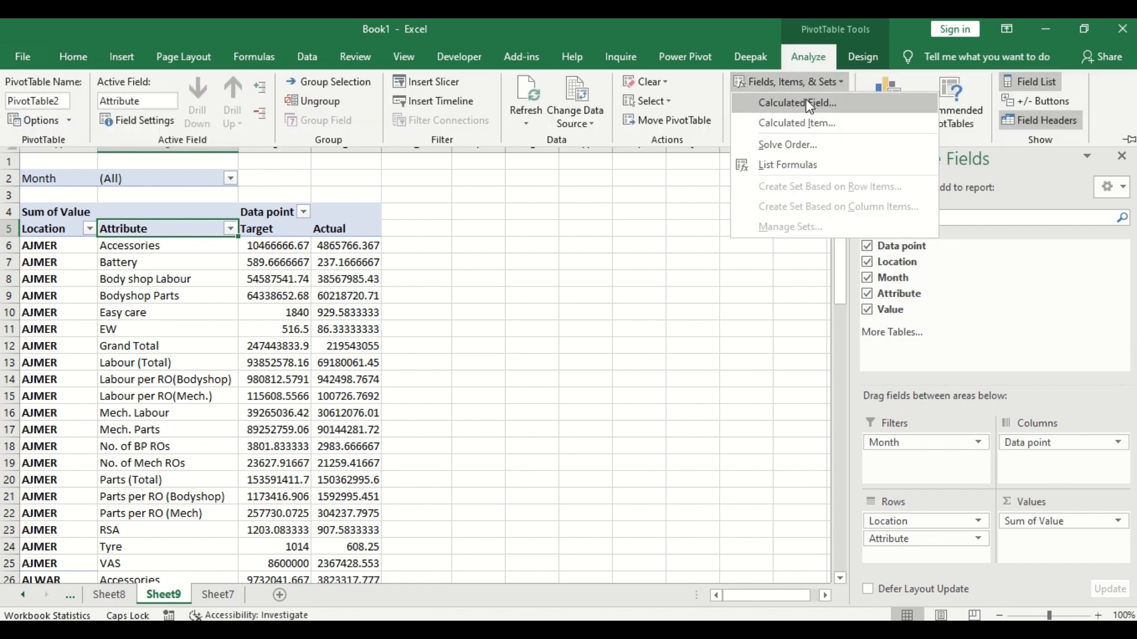
click(806, 103)
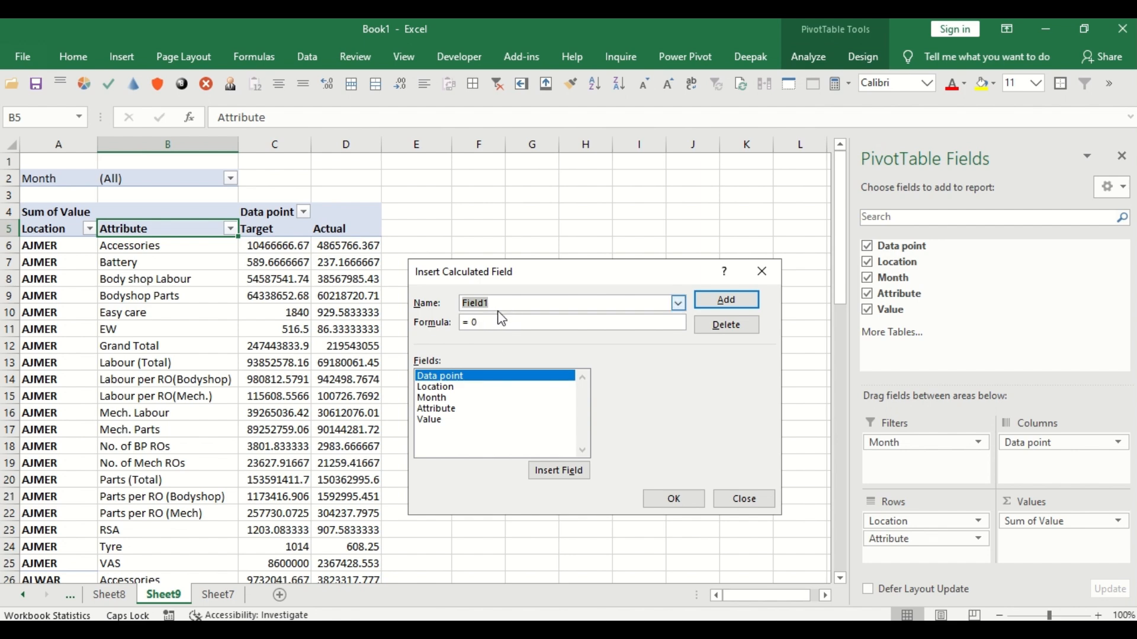
text(aCH%)
key(shift+Tab)
text(A)
key(Tab)
click(506, 320)
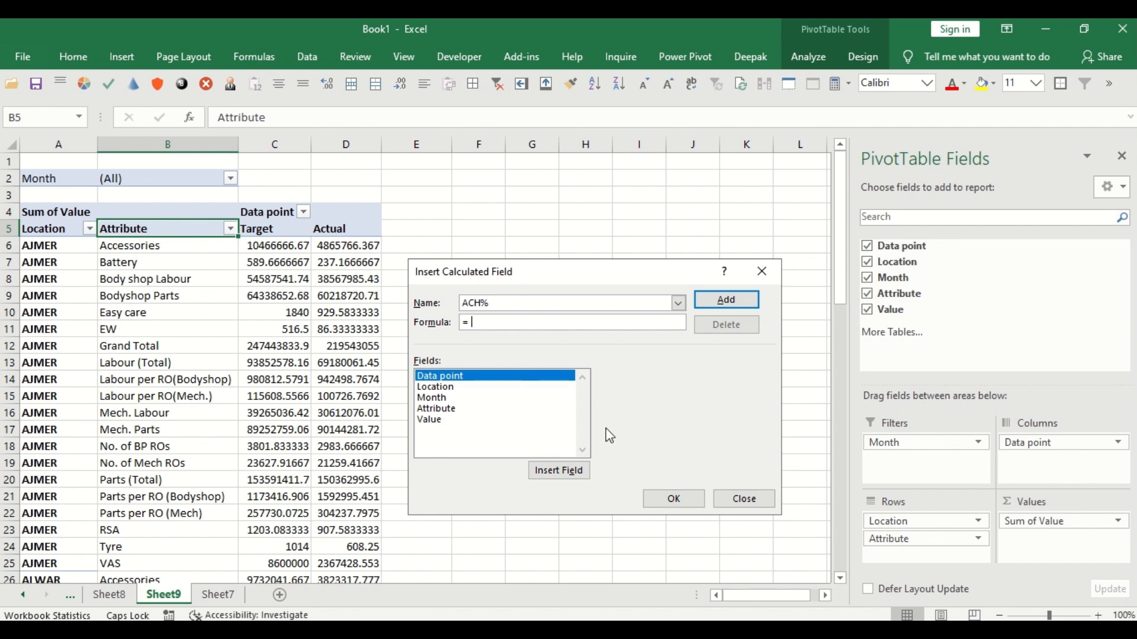
key(Escape)
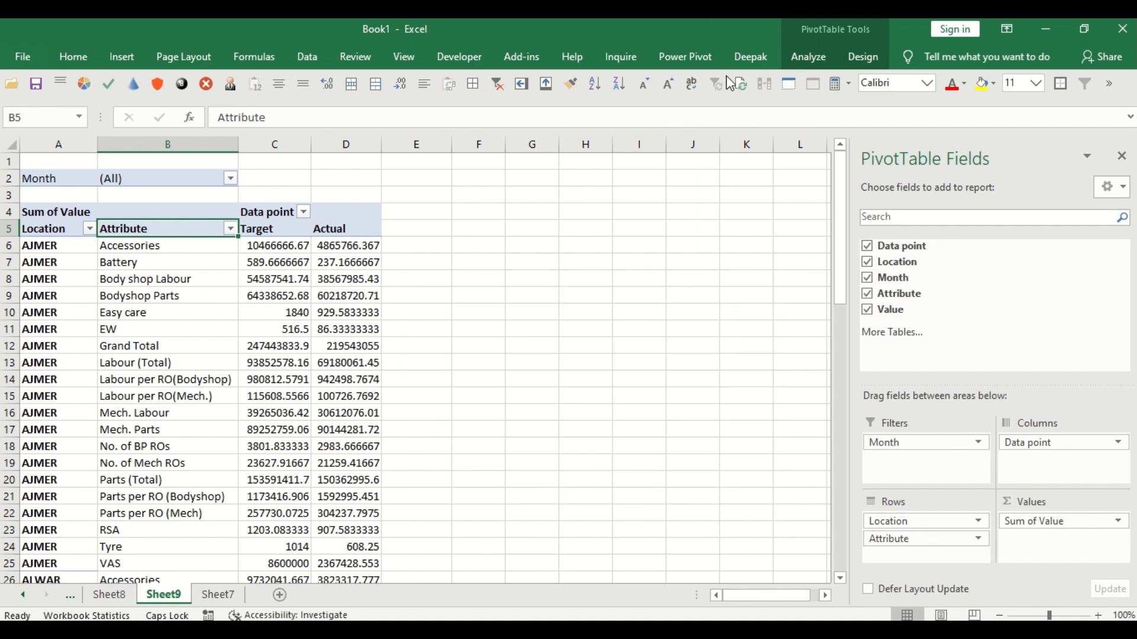
Step: Try to add a calculated item ACH% to the Attribute field with the formula = Actual / Target
click(803, 57)
click(791, 83)
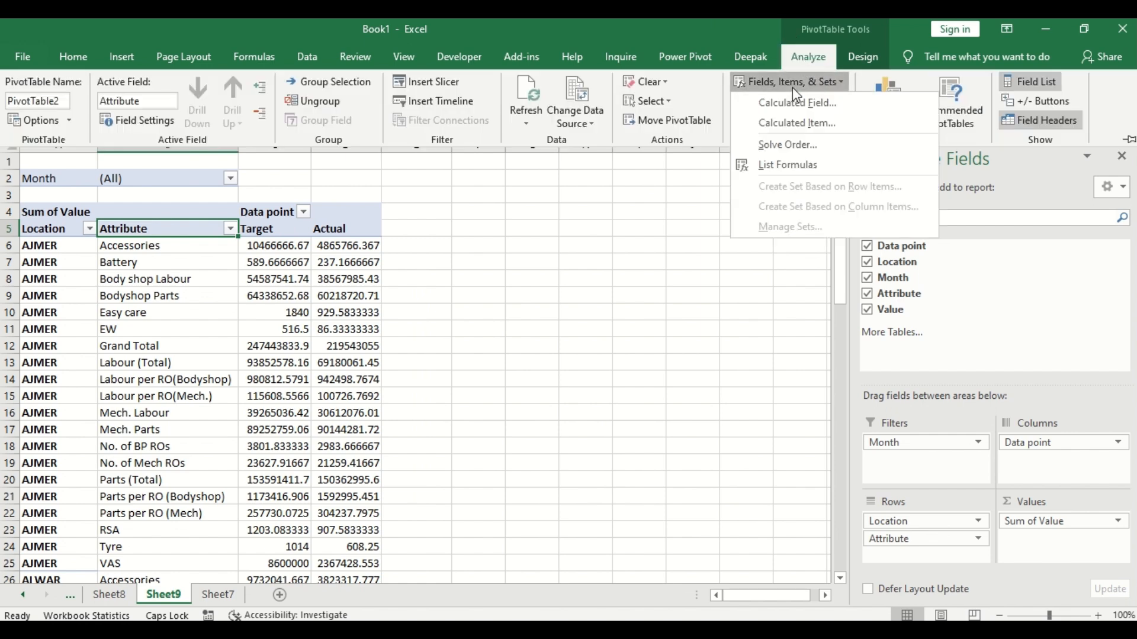
click(796, 124)
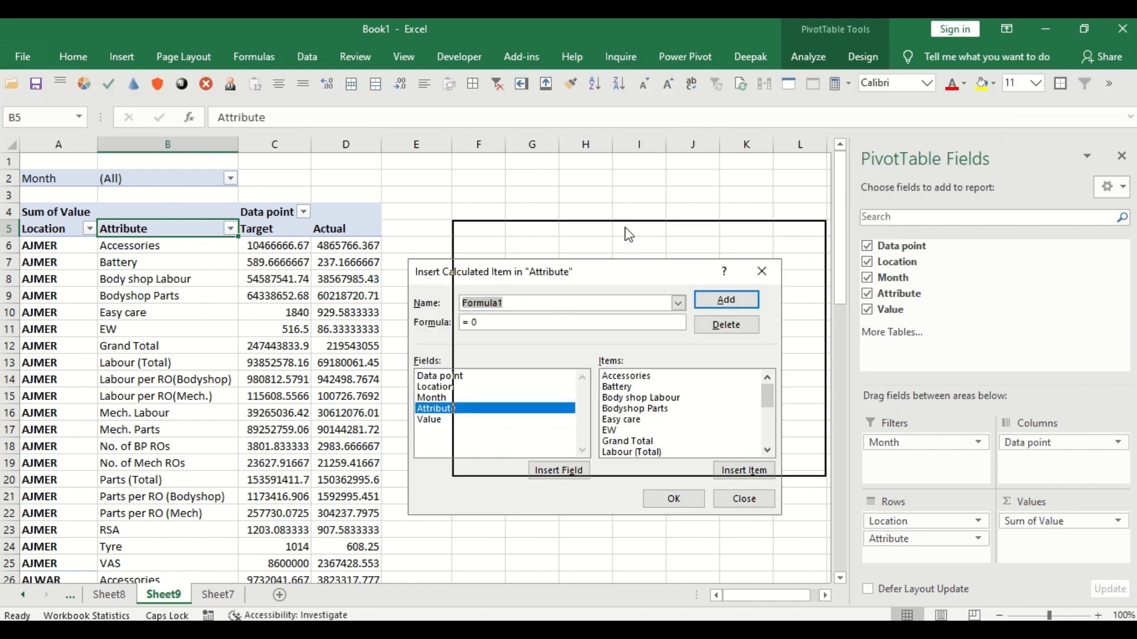
text(AC)
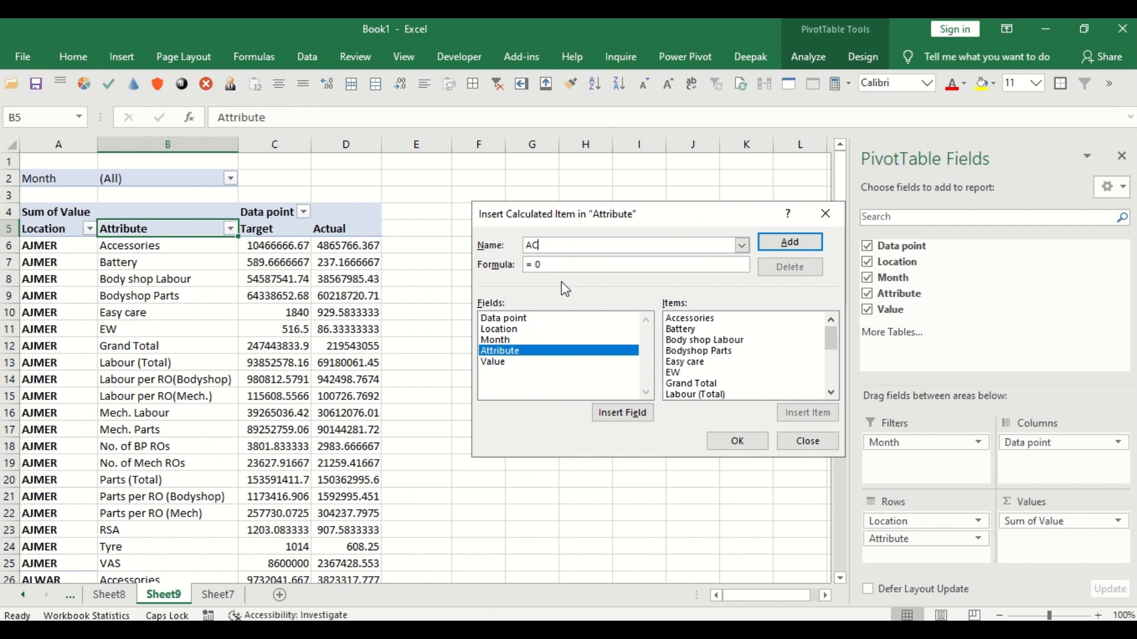
text(H%)
click(499, 318)
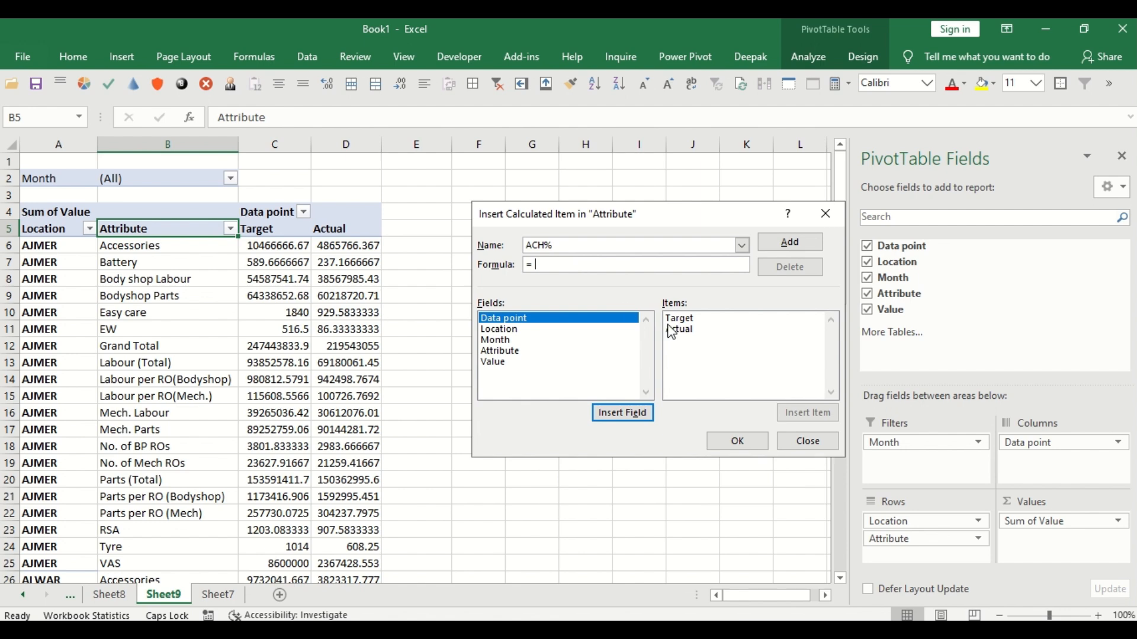
double_click(687, 333)
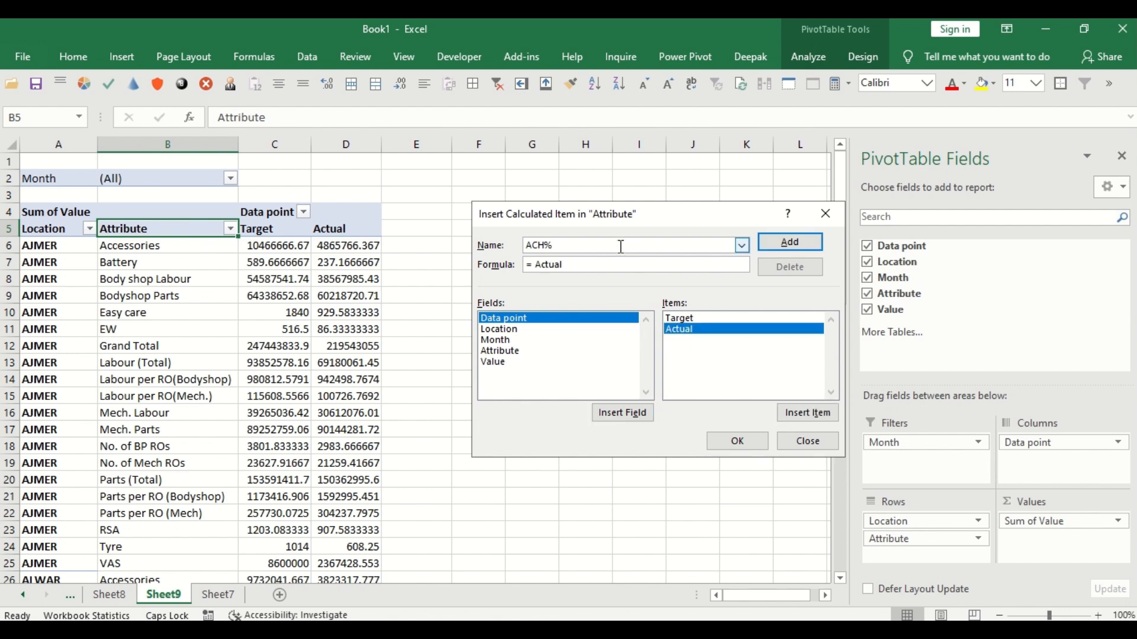
text(/)
double_click(681, 320)
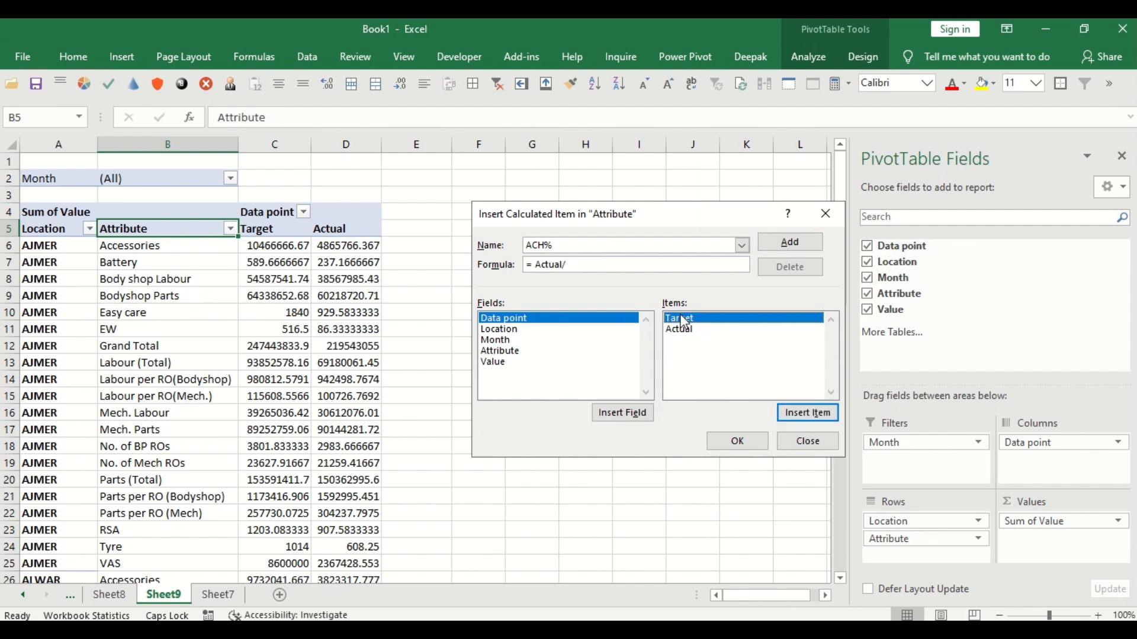
click(786, 244)
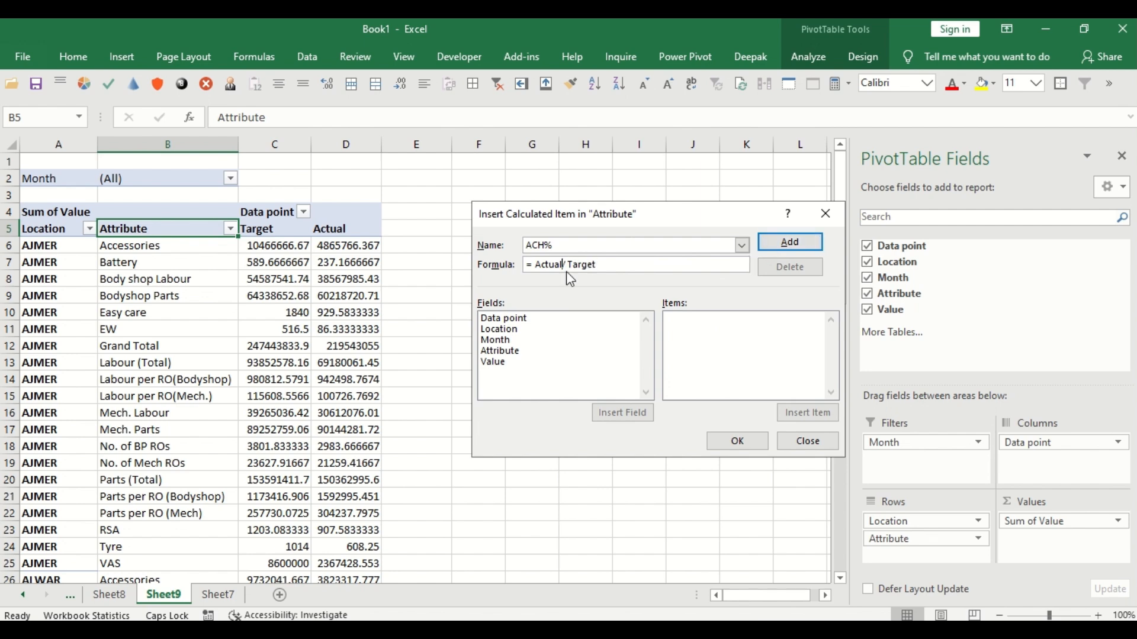
click(793, 242)
click(502, 320)
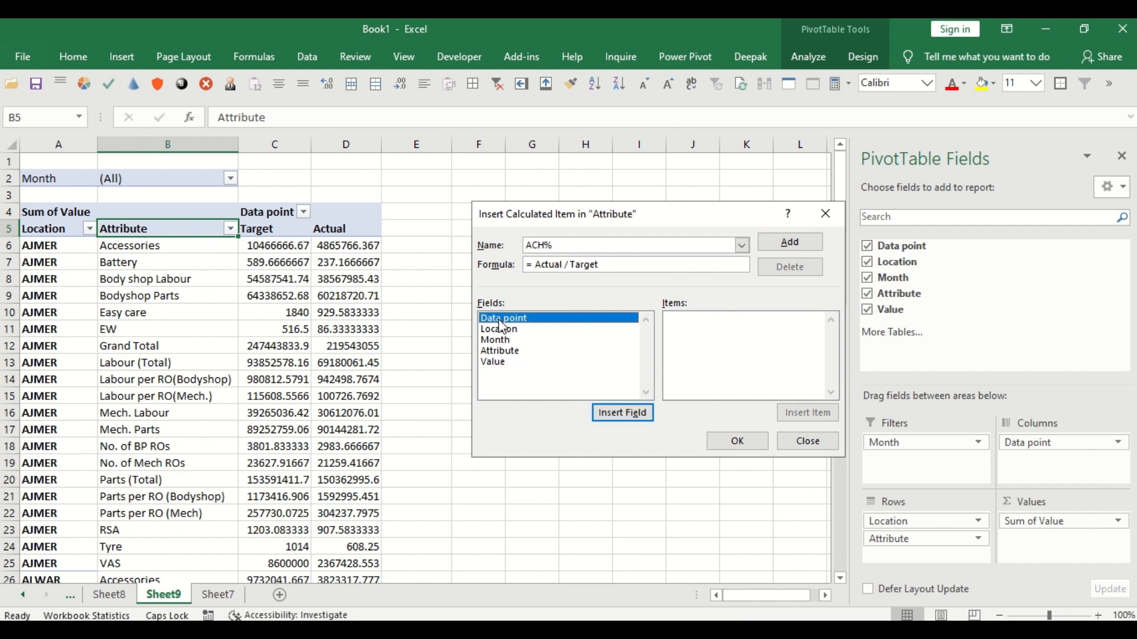
click(626, 413)
Step: Check the PivotTable on Sheet8 and return to the one on Sheet9
click(448, 54)
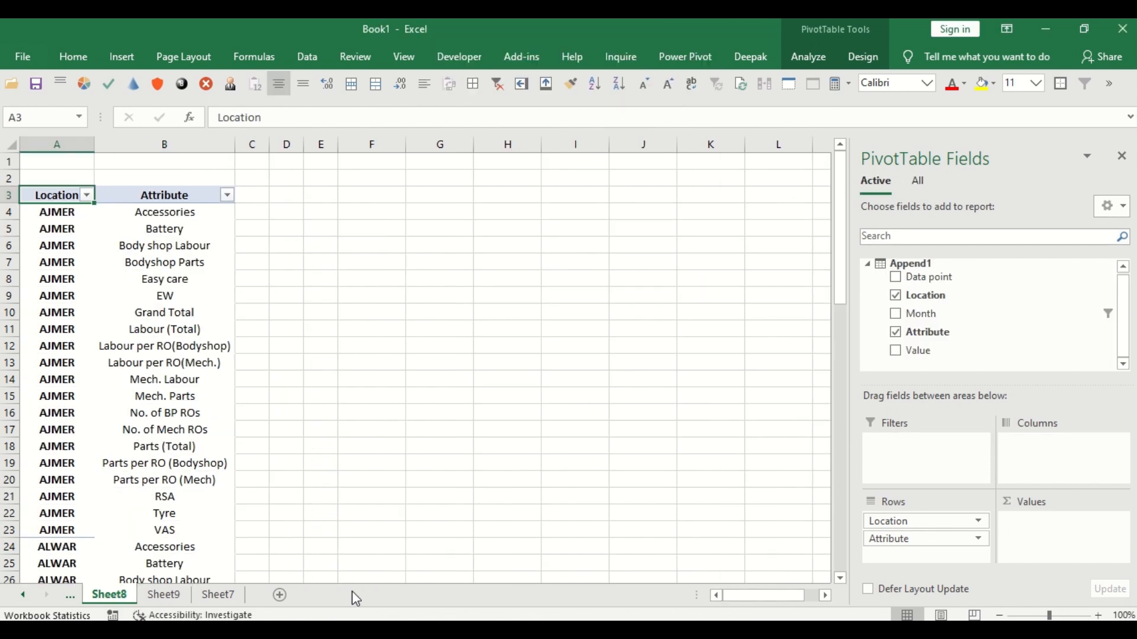
click(164, 594)
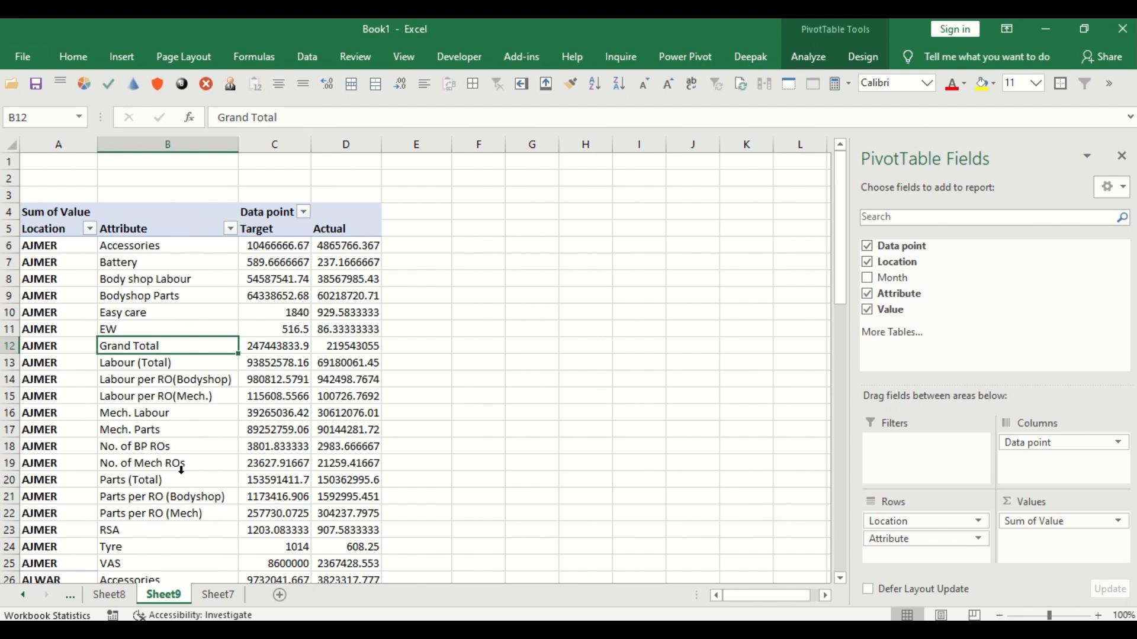
Step: Calculate Actual divided by Target in E6 with =D6/C6 and format the result as a percentage without decimals
click(354, 247)
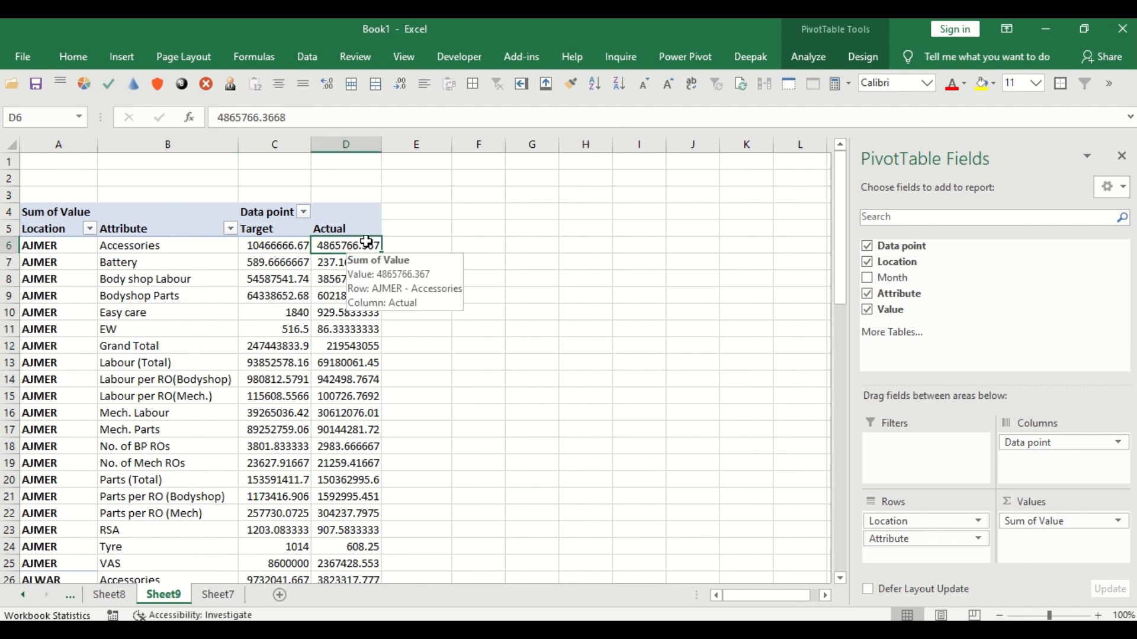
click(414, 244)
text(=)
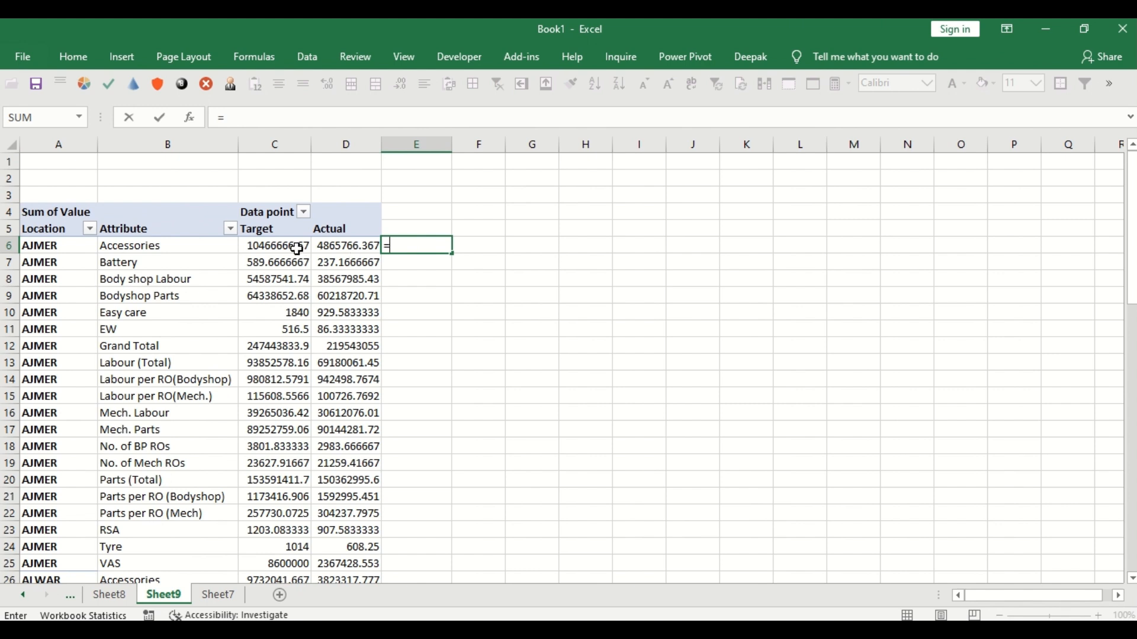
text(C6)
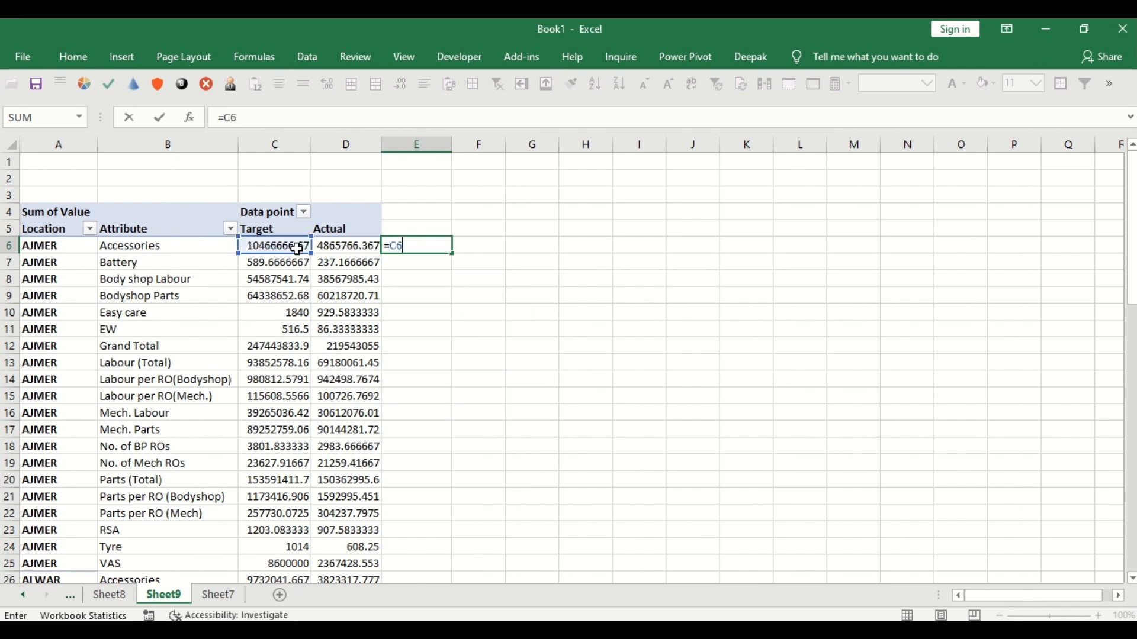
key(BackSpace)
key(BackSpace)
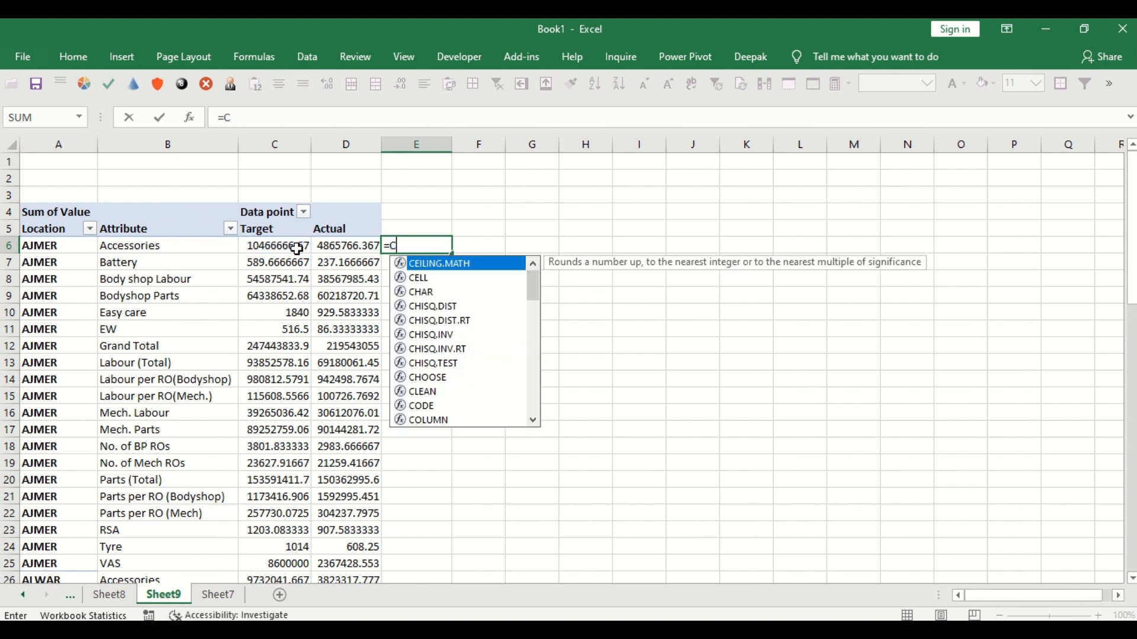
text(D6)
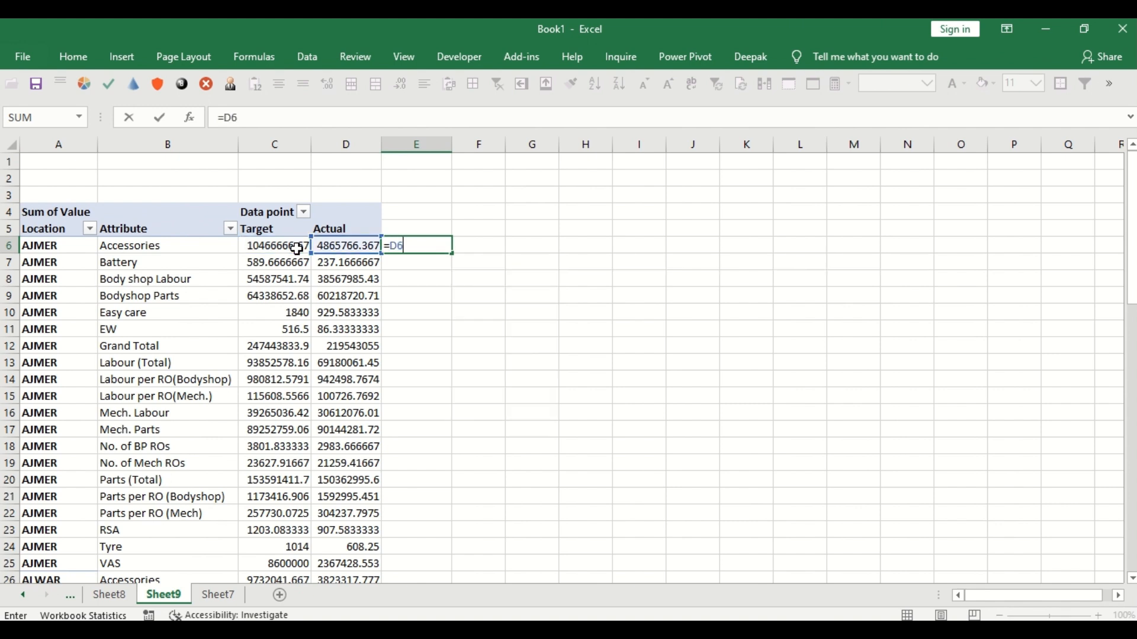
text(/c6)
key(Return)
click(442, 245)
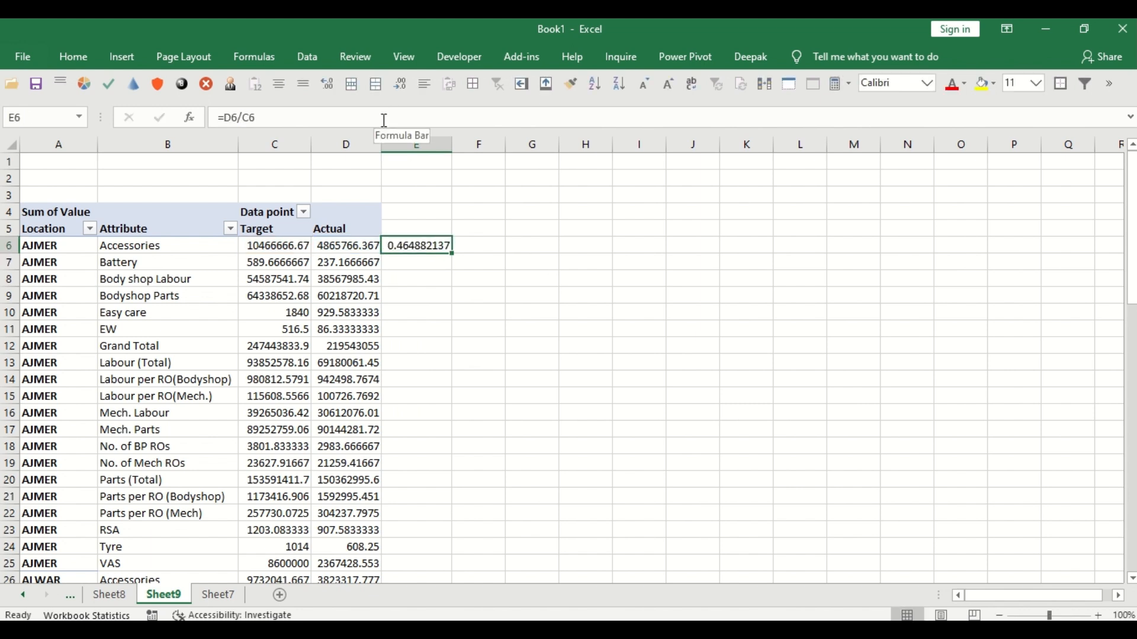
key(ctrl+shift+5)
Step: Enter the note "CTRL+Shift+5 = format as %" in cell F5
click(468, 227)
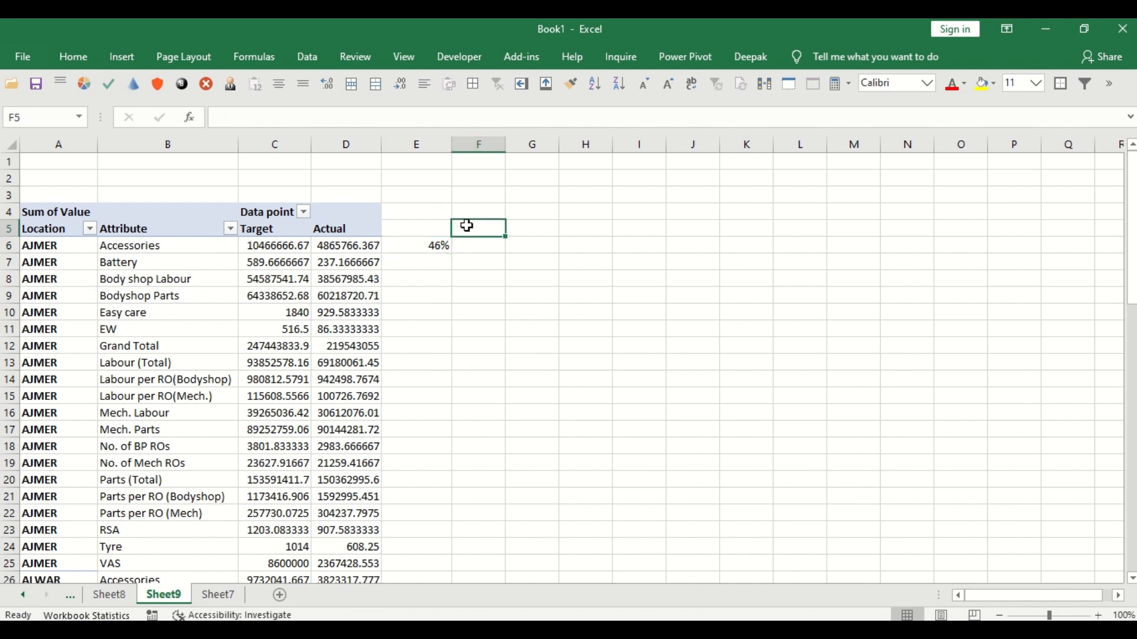
text(C)
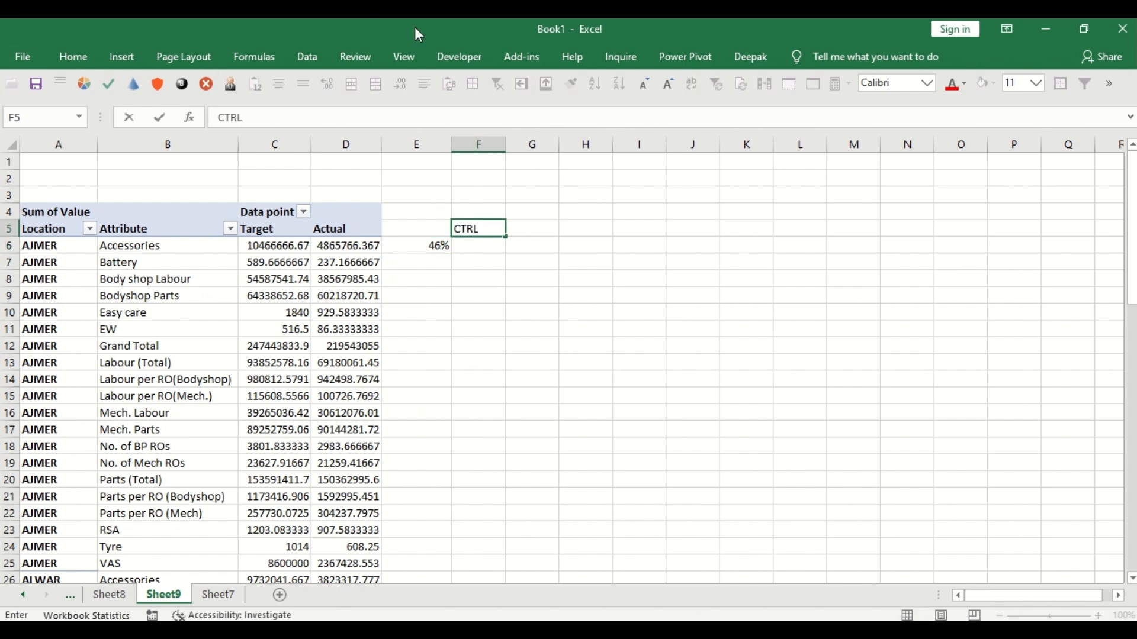
text(TRL)
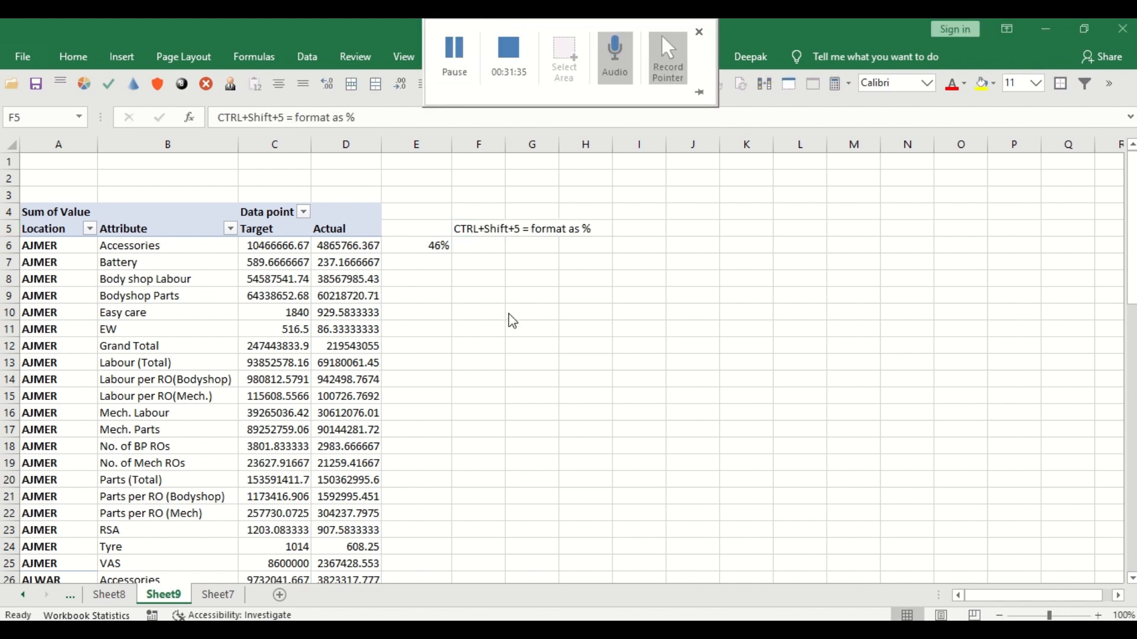
Step: Fill the E6 percentage formula down column E alongside the PivotTable rows
click(438, 248)
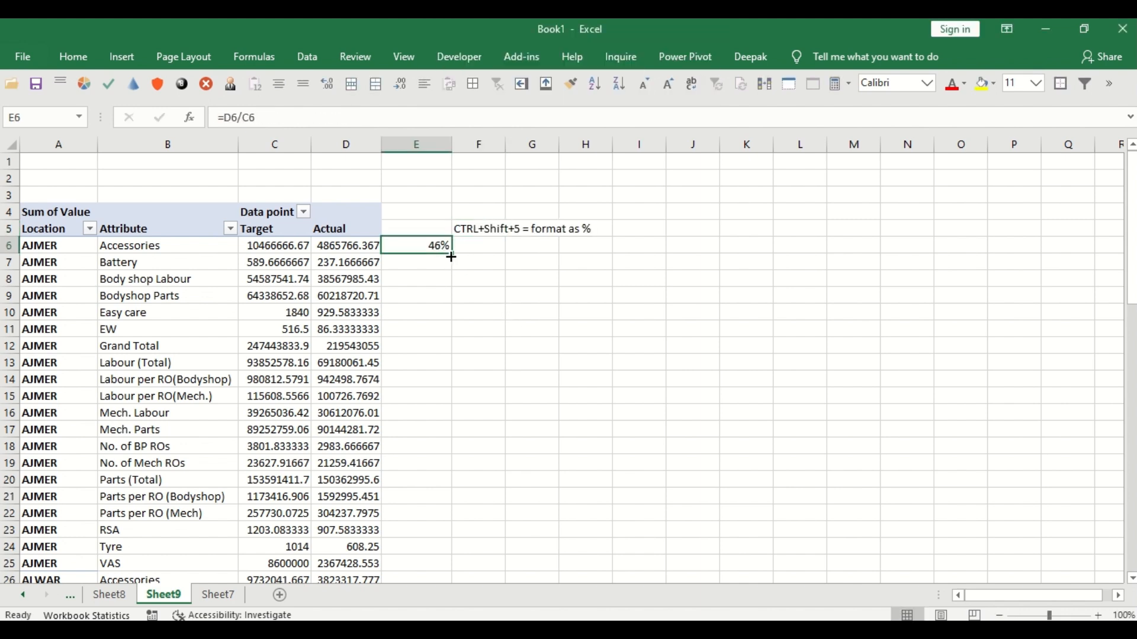
double_click(452, 255)
click(480, 224)
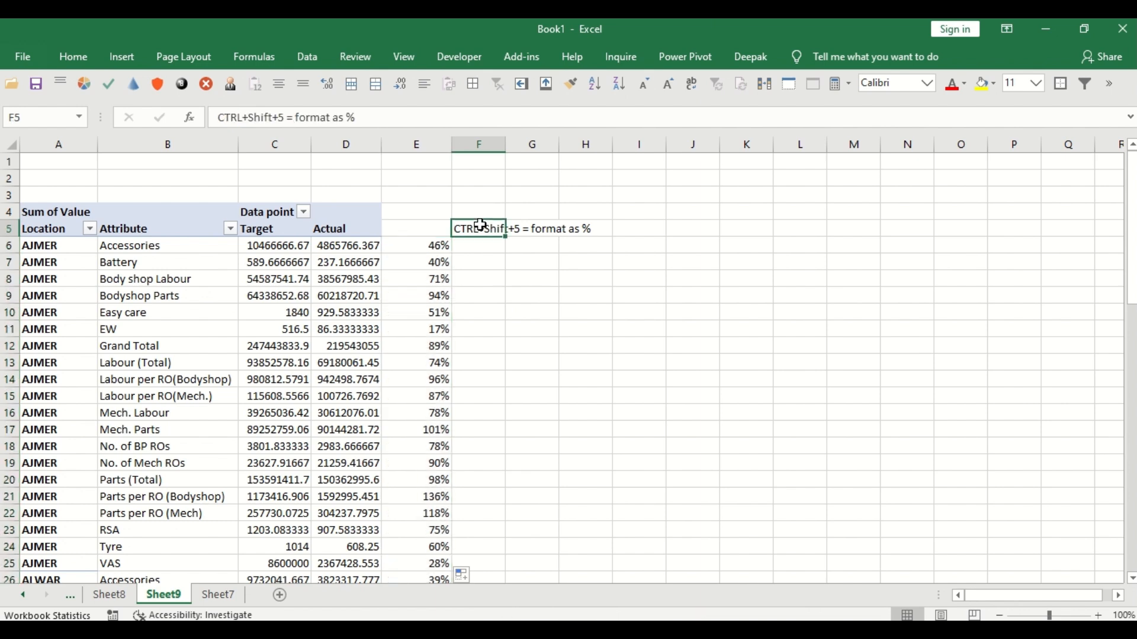
click(545, 262)
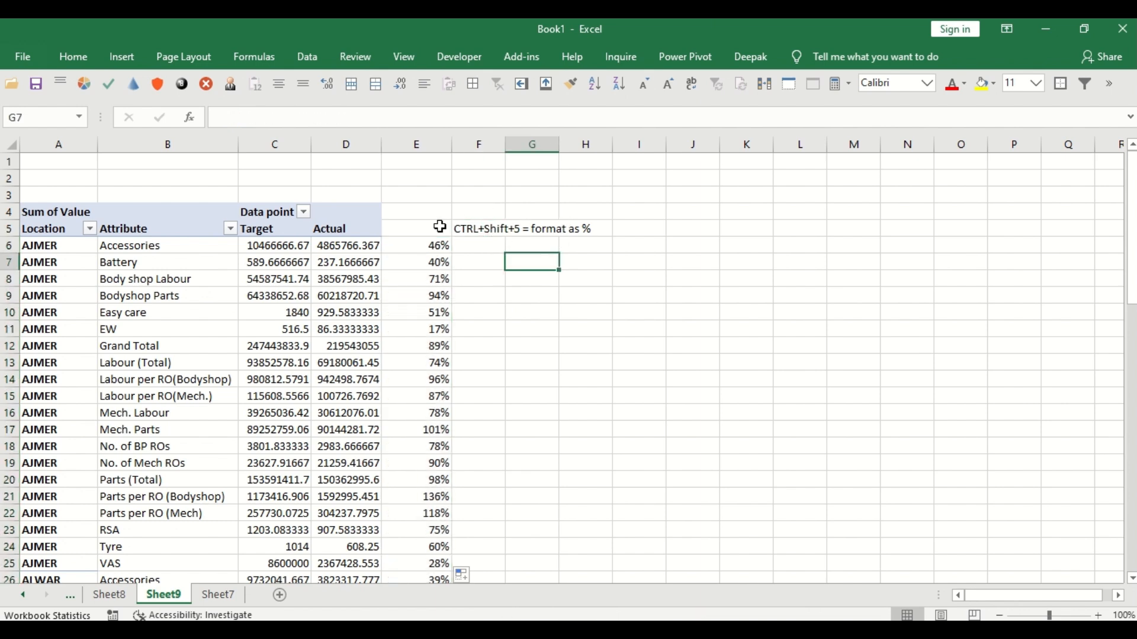
click(479, 223)
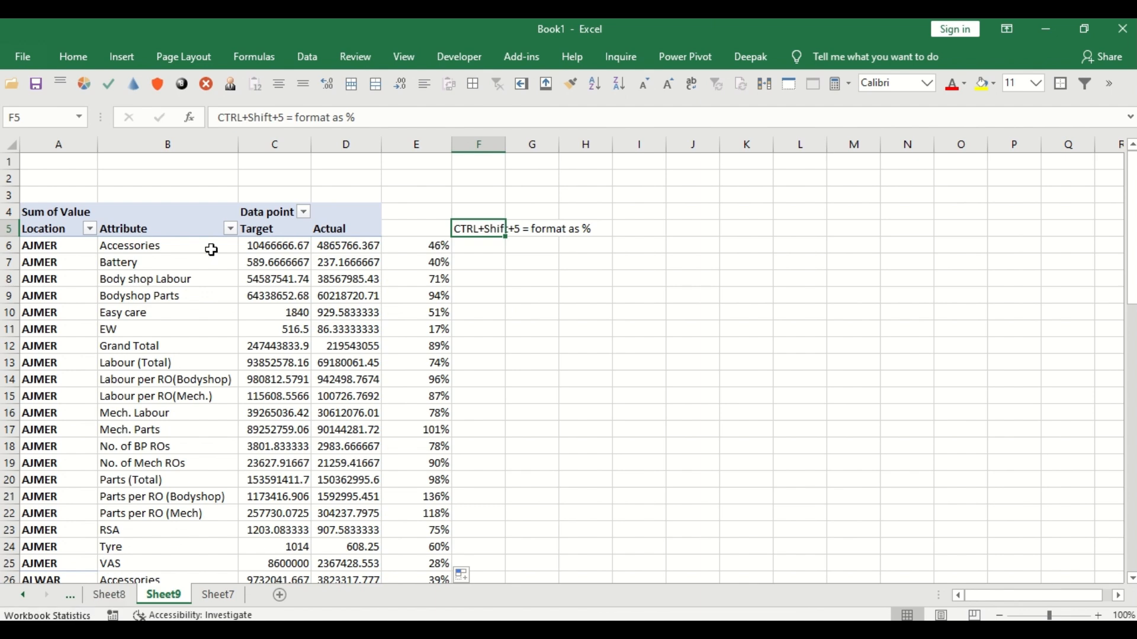
Step: Compare the field lists of the PivotTables on Sheet9 and Sheet8, ending on Sheet8
click(244, 246)
click(245, 230)
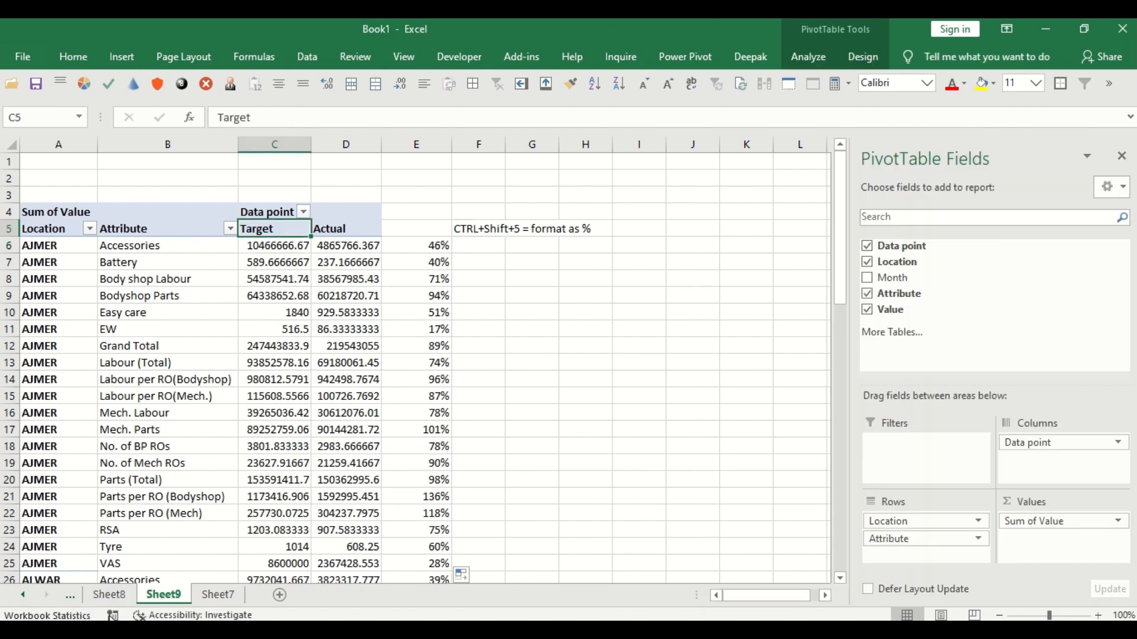
click(109, 594)
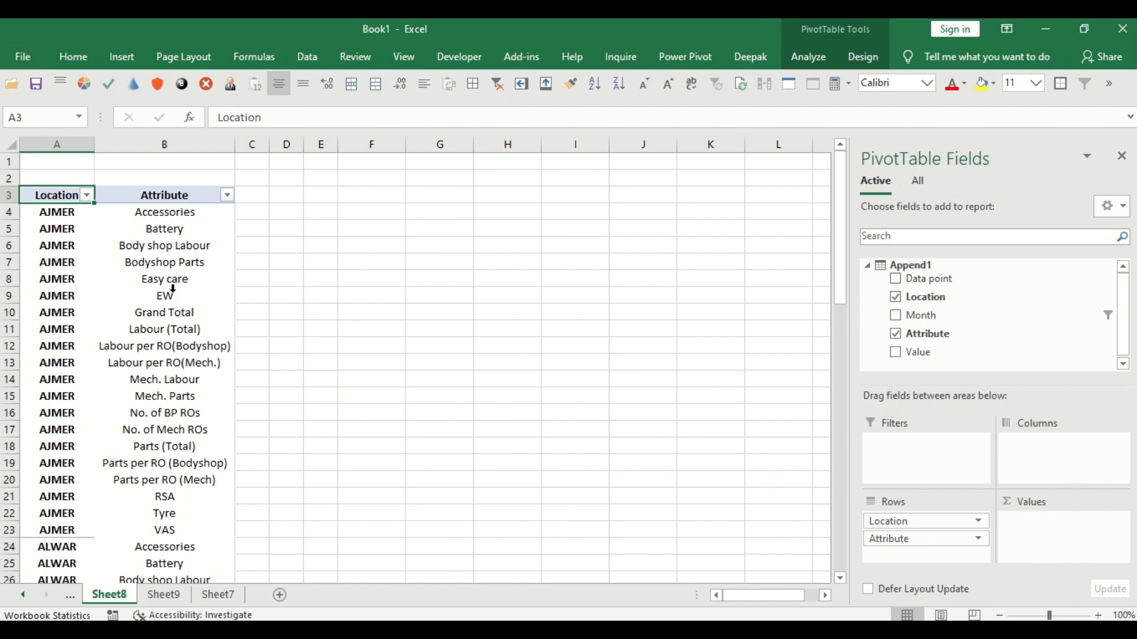
click(171, 166)
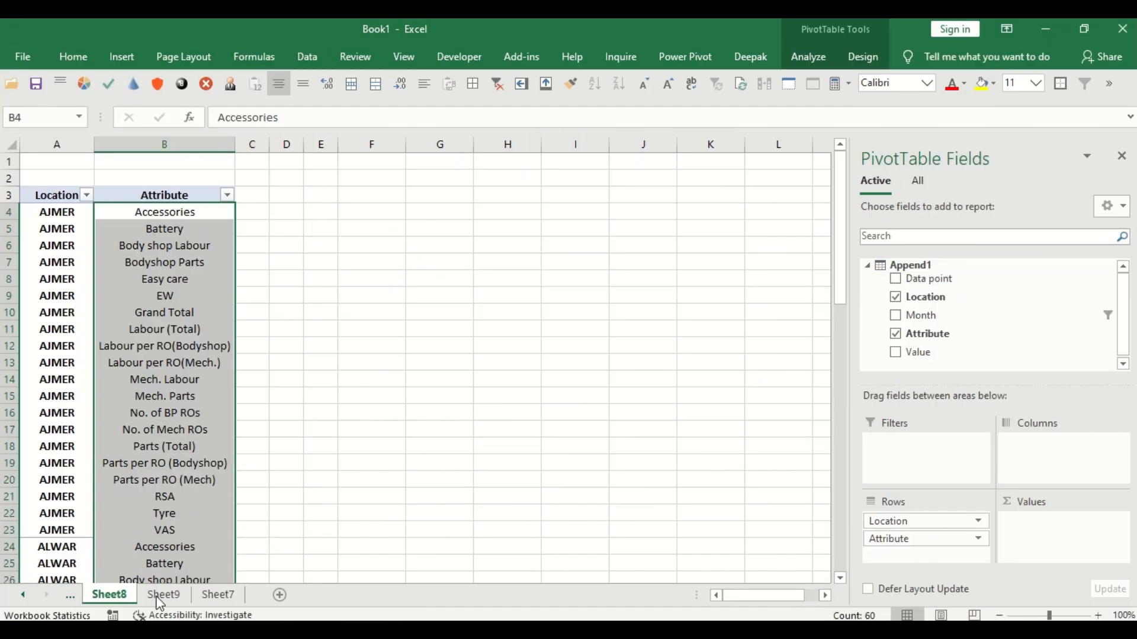
click(161, 595)
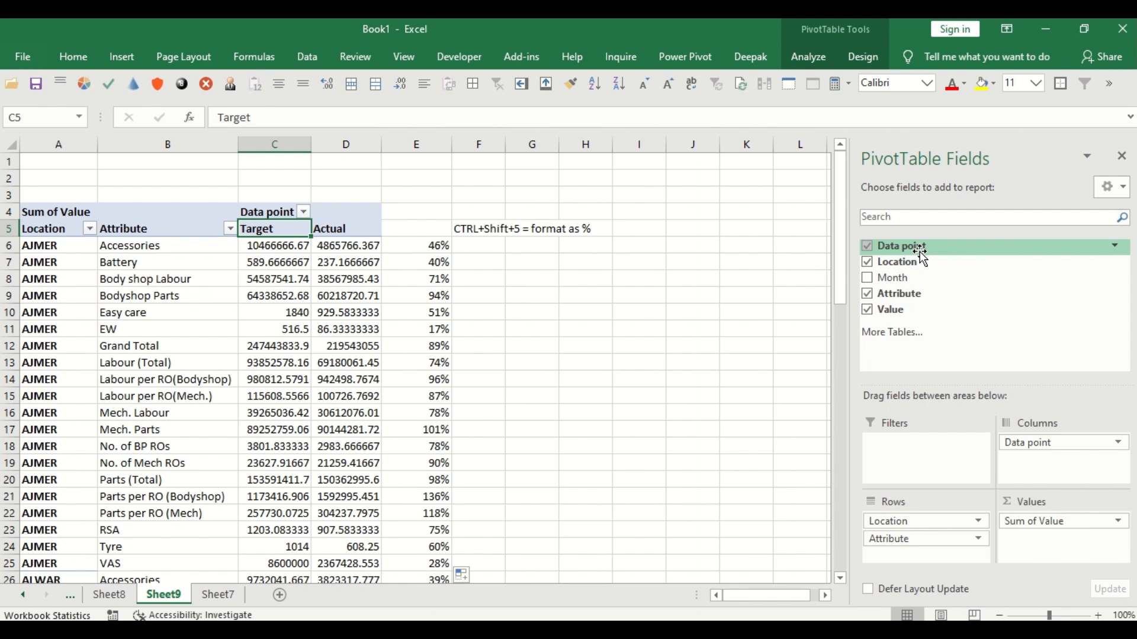
click(98, 598)
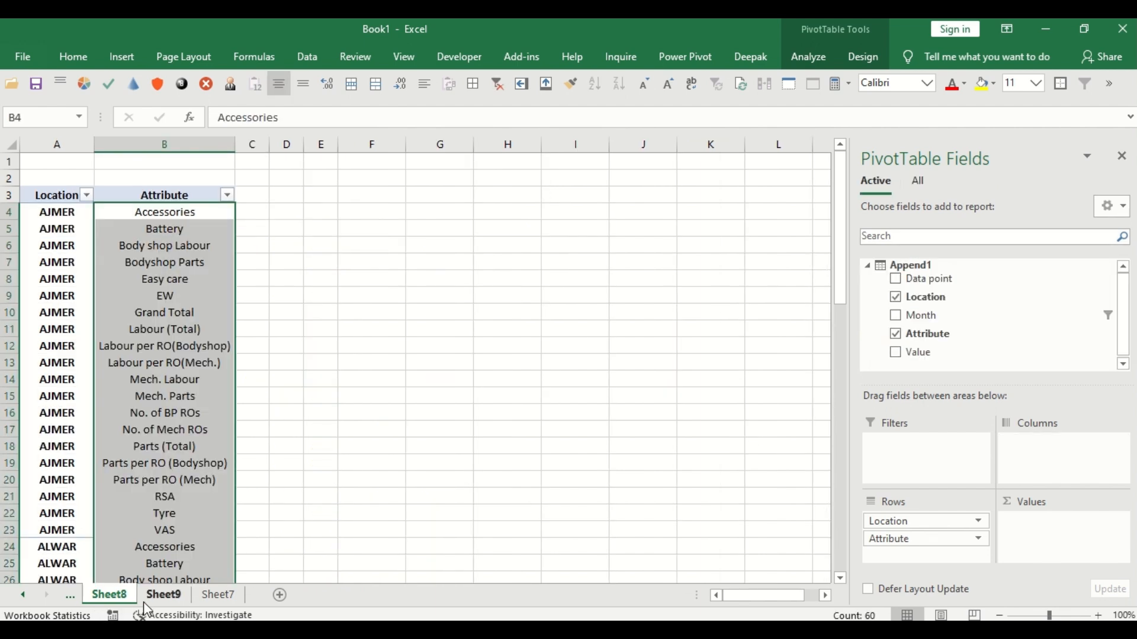
click(162, 595)
click(126, 601)
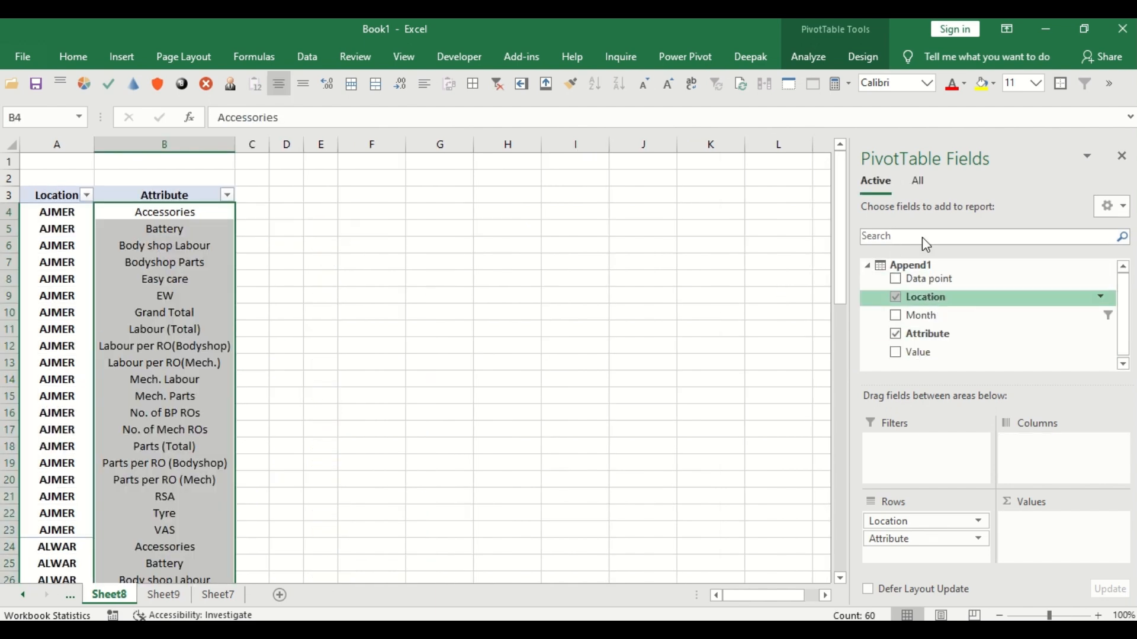
Step: Show all tables in the Sheet8 field list, expand Append1 and add Value to the PivotTable's values area
click(921, 182)
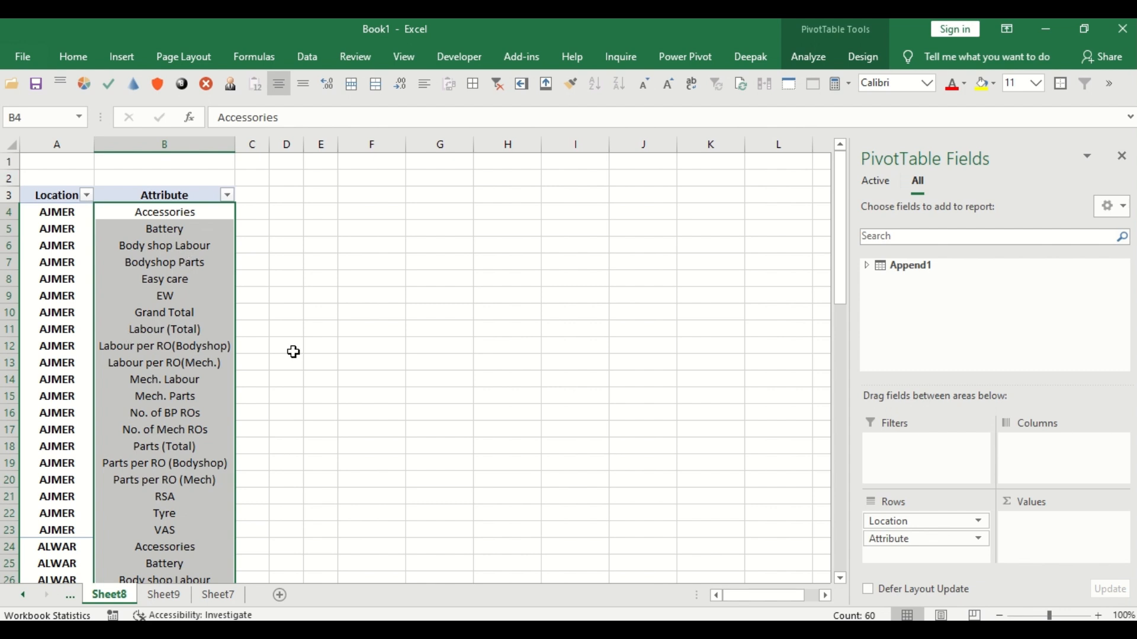
click(871, 267)
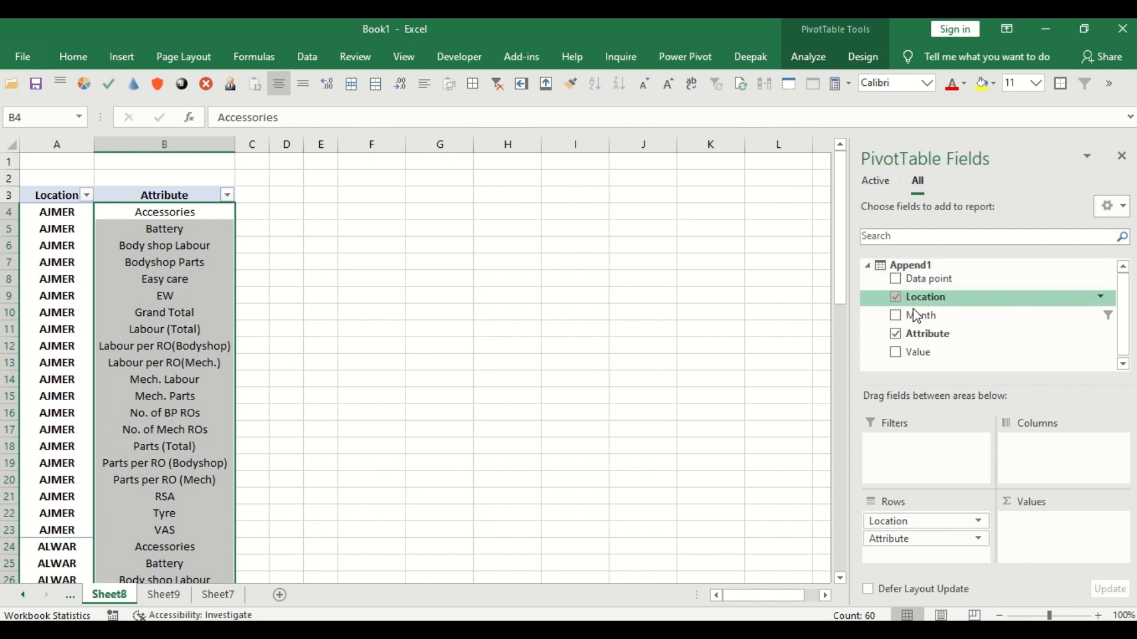
drag(920, 352, 1042, 535)
Step: Try Data point as the column field with Target ahead of Actual on Sheet8, and remove Data point from the columns
drag(924, 279, 1031, 457)
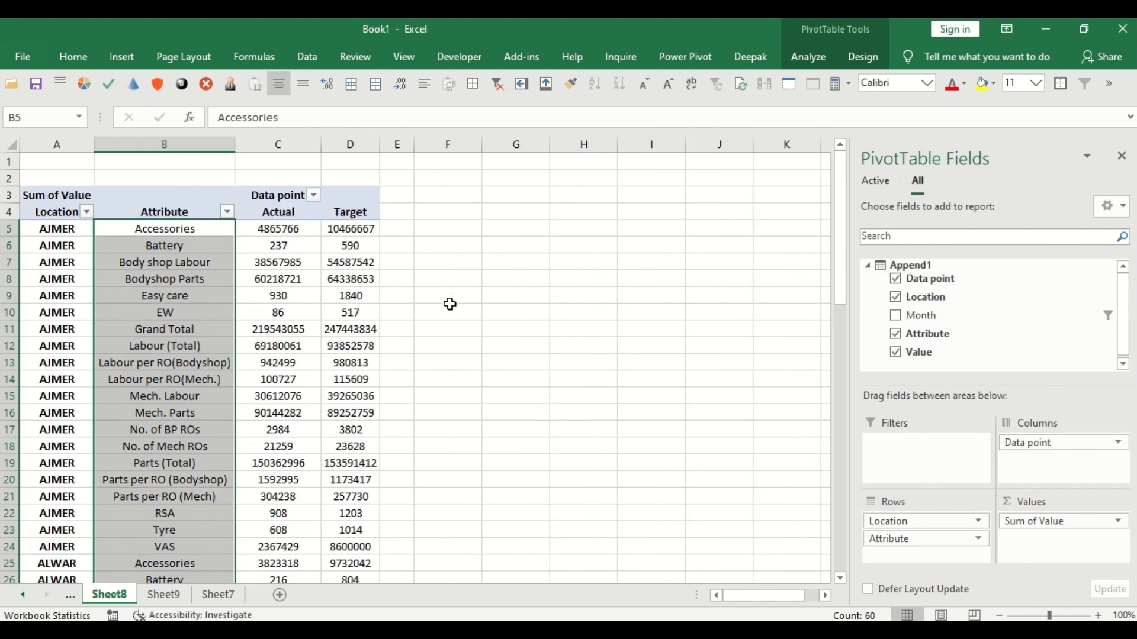
click(343, 217)
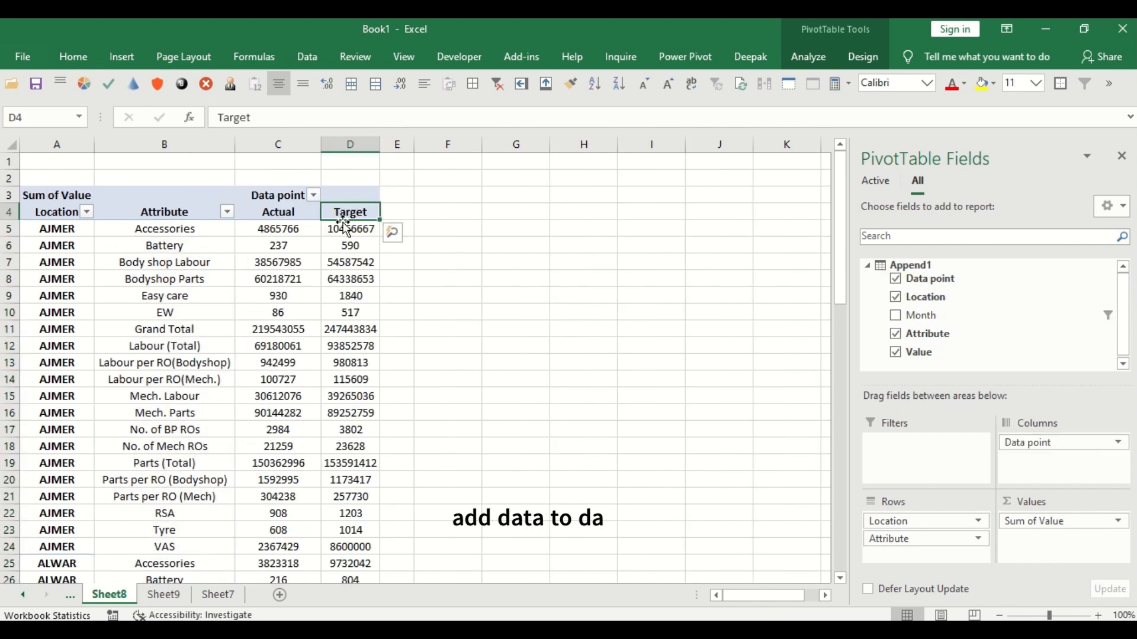
drag(342, 224, 236, 216)
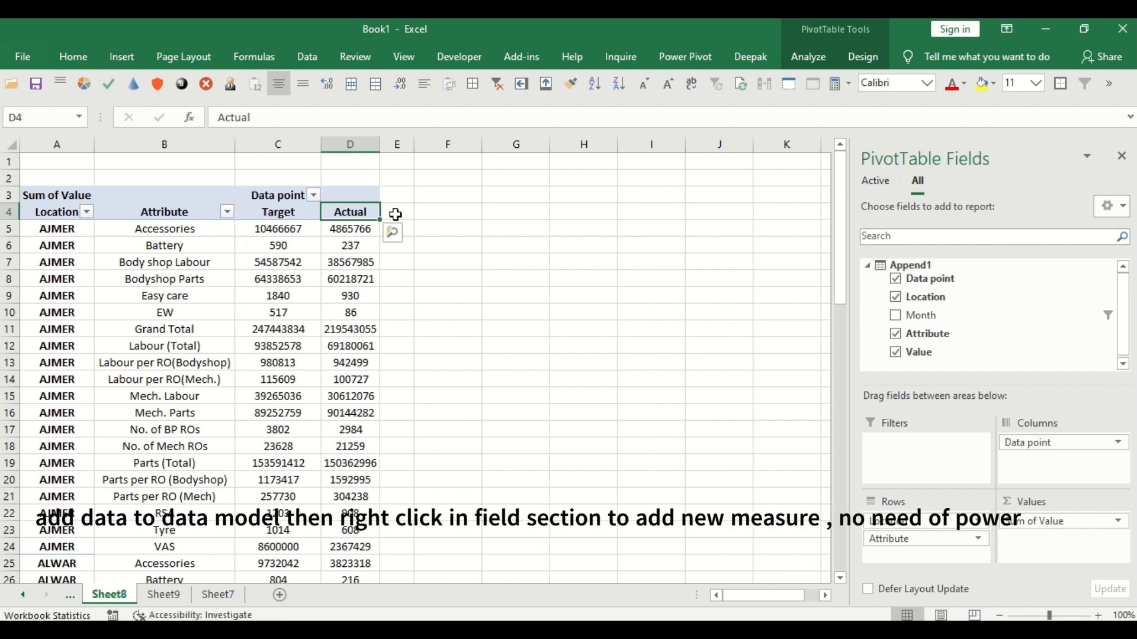
drag(1046, 442, 986, 359)
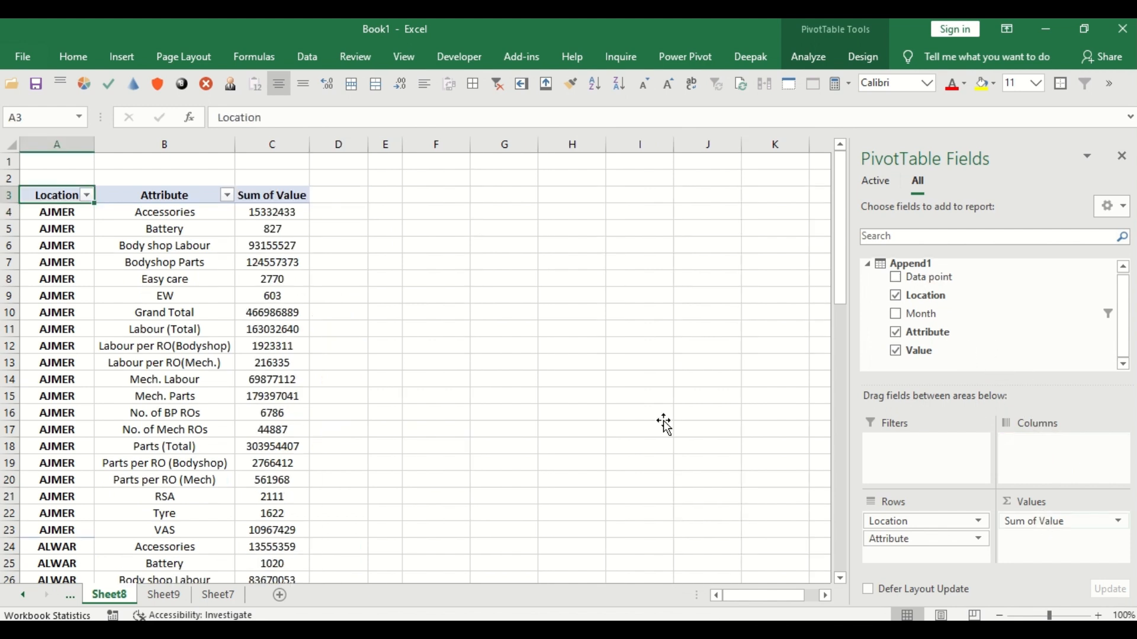
Step: Start a new measure on the Append1 table, named TGT with the value description EALLEN
right_click(909, 265)
click(950, 279)
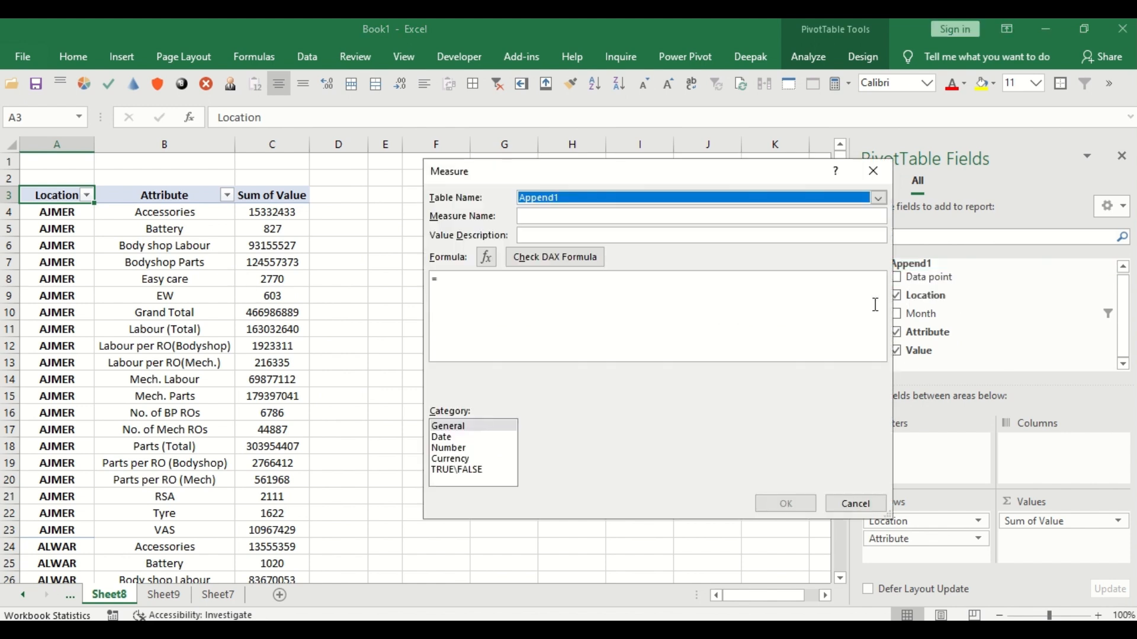
click(541, 214)
key(Caps_Lock)
text(TGT)
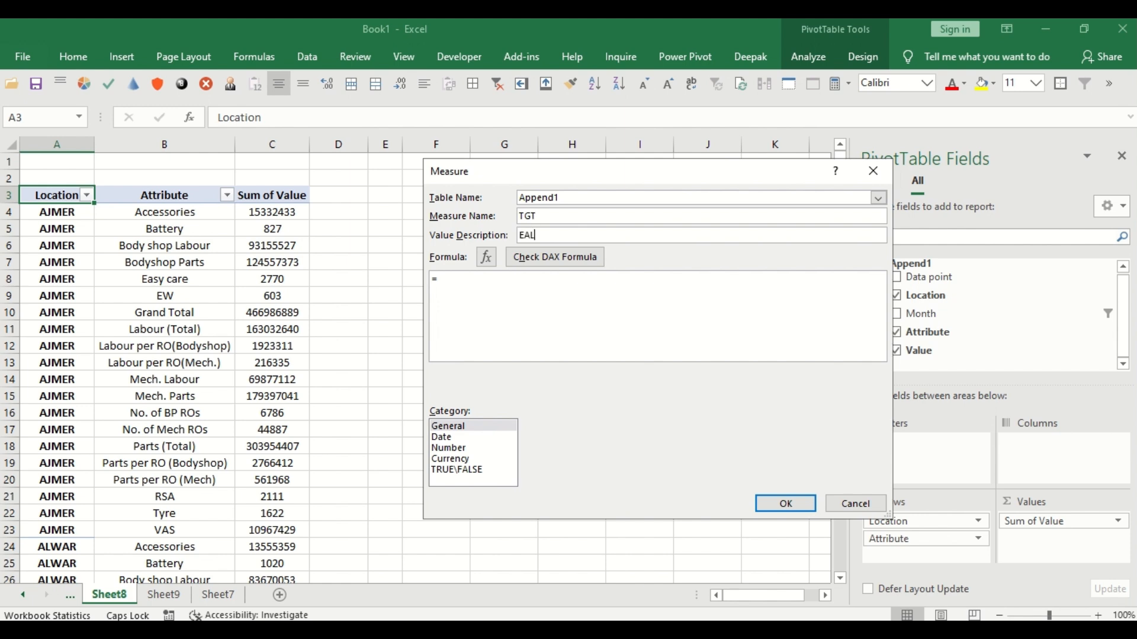
key(Tab)
key(Tab)
key(Tab)
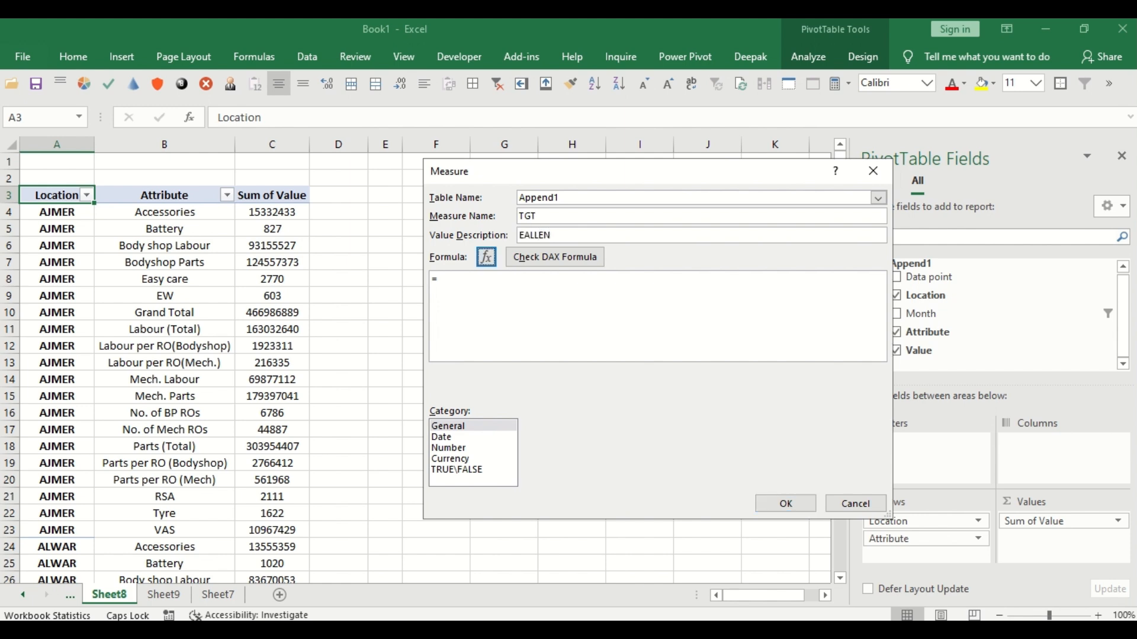
Step: Begin the TGT measure's formula with CALCULATE, using SUM(Append1[Value]) as its expression
text(C)
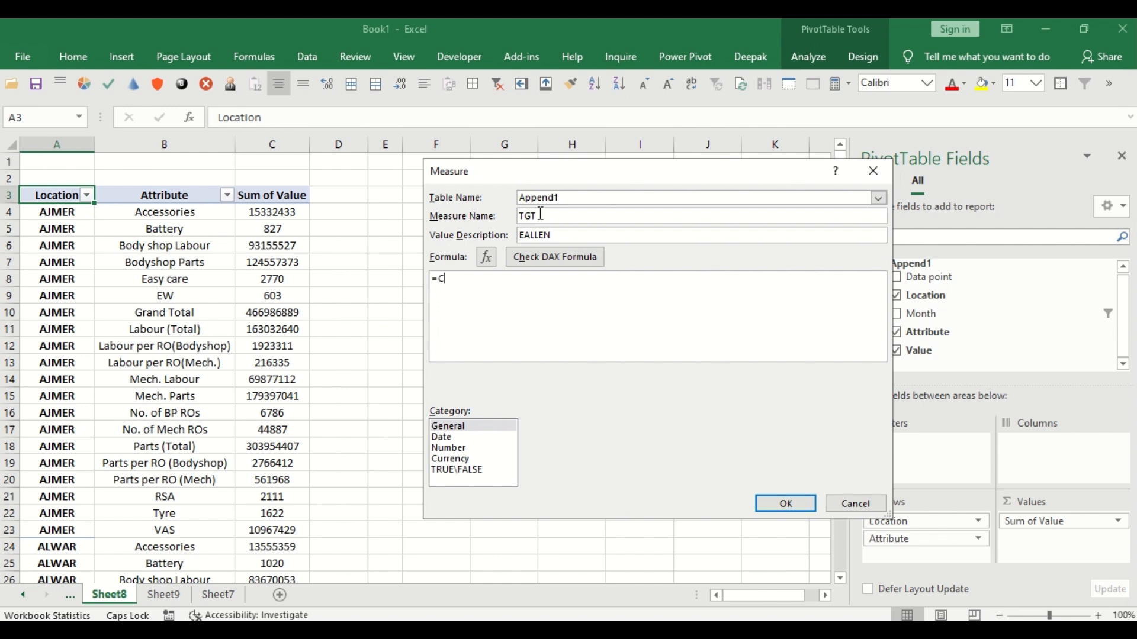
text(AL)
key(Tab)
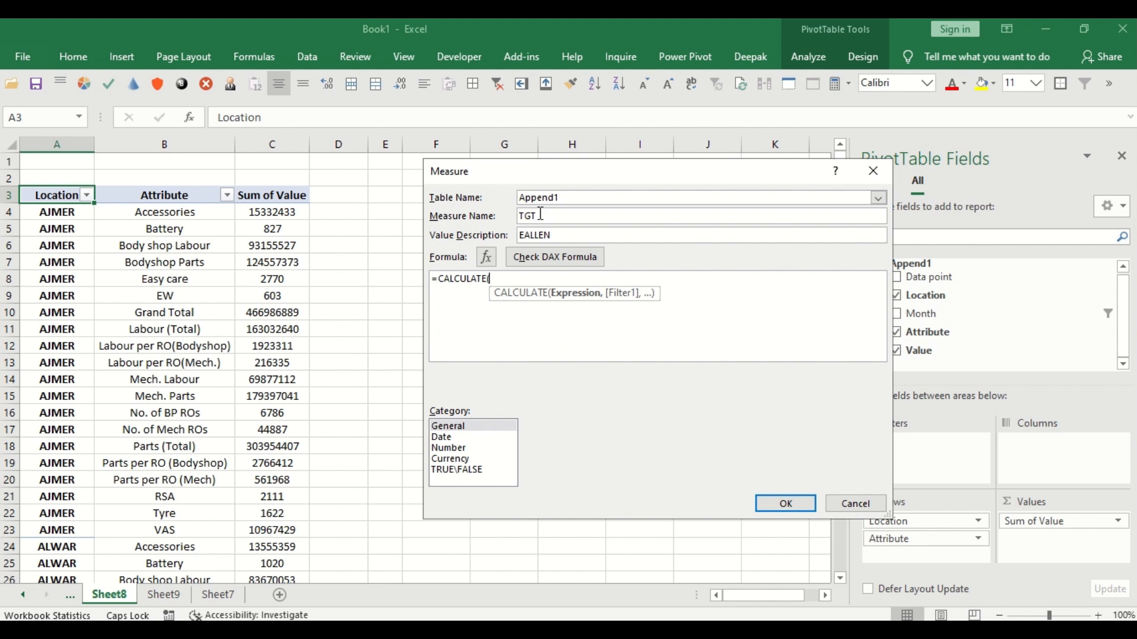
text(SUM)
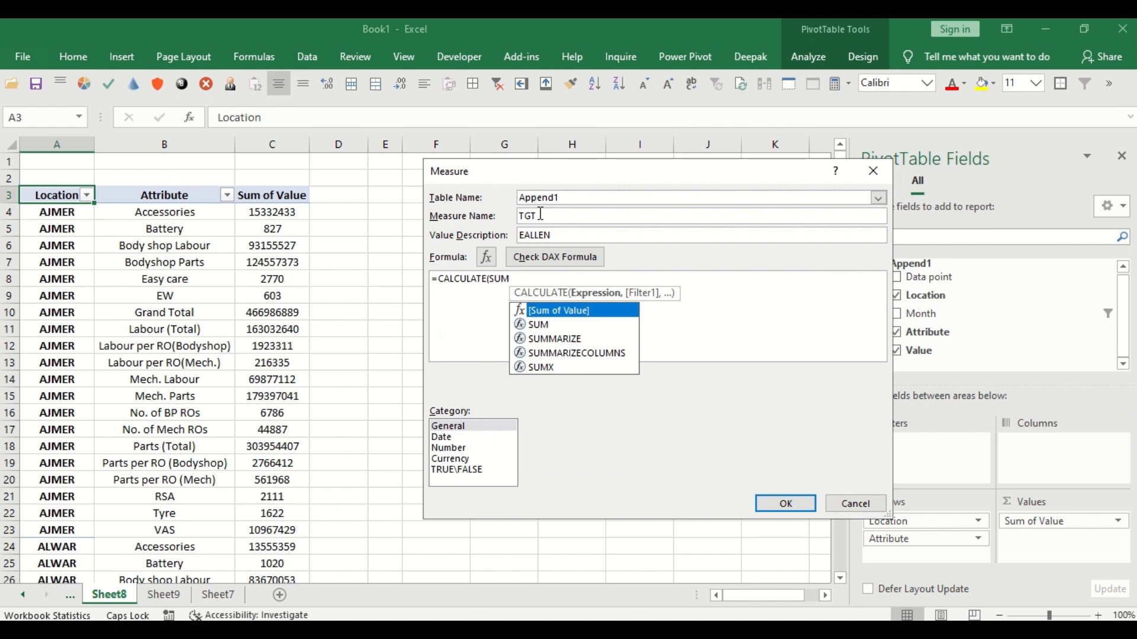
key(Down)
key(Tab)
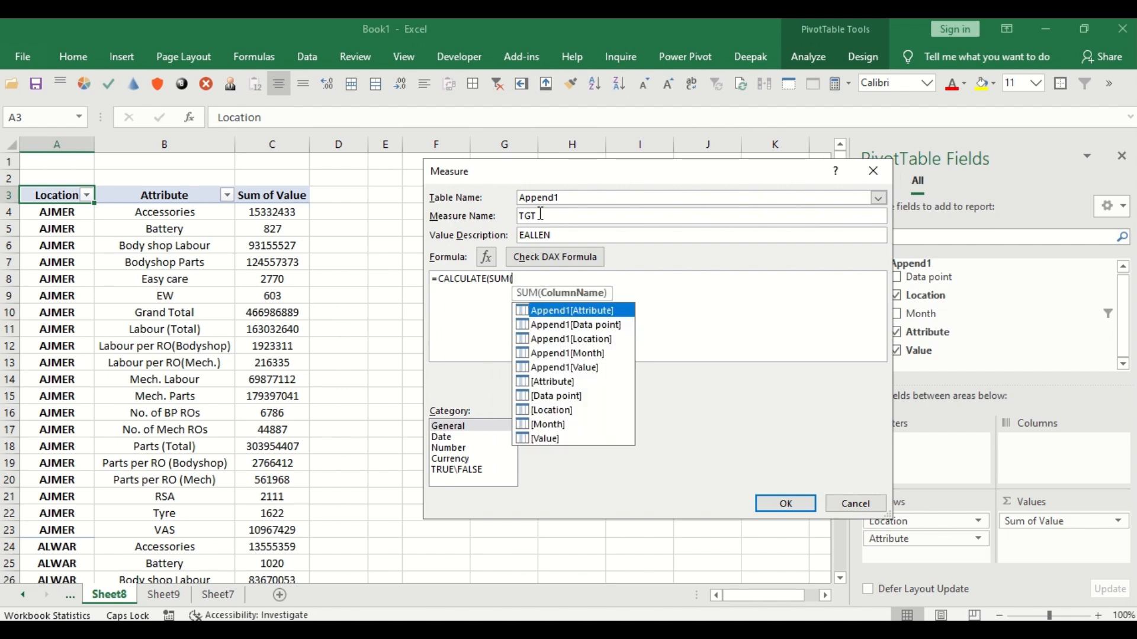
text(AP)
key(Down)
key(Down)
key(Down)
key(Down)
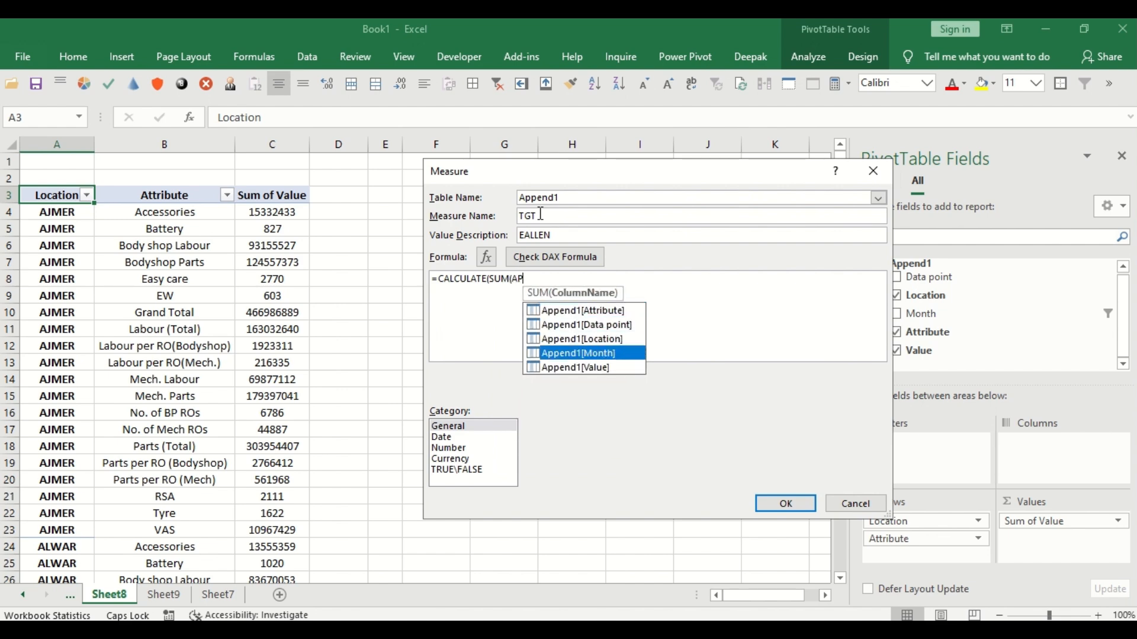
key(Tab)
text())
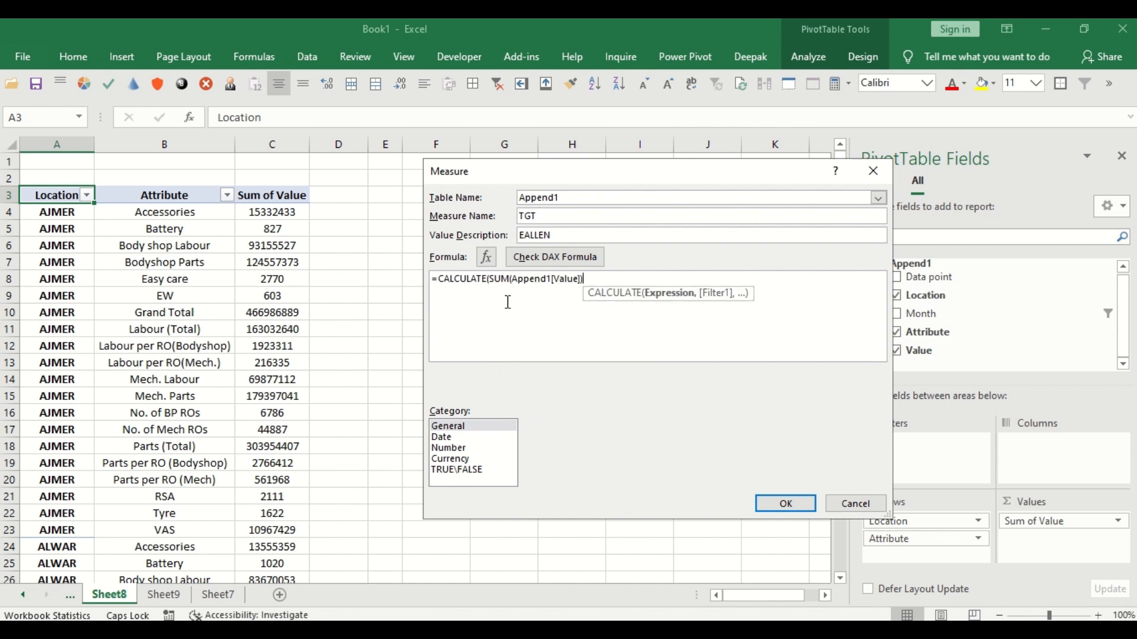
Step: Complete the TGT formula with the filter Append1[Data point]="Target", check the DAX for errors and save the measure
text(,)
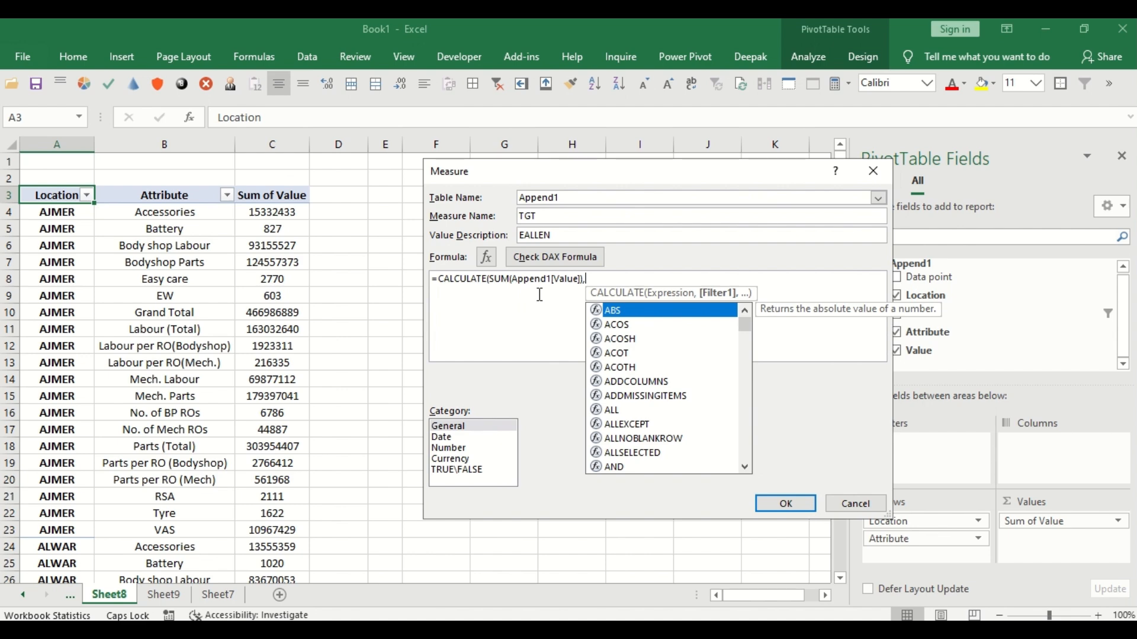
text(APP)
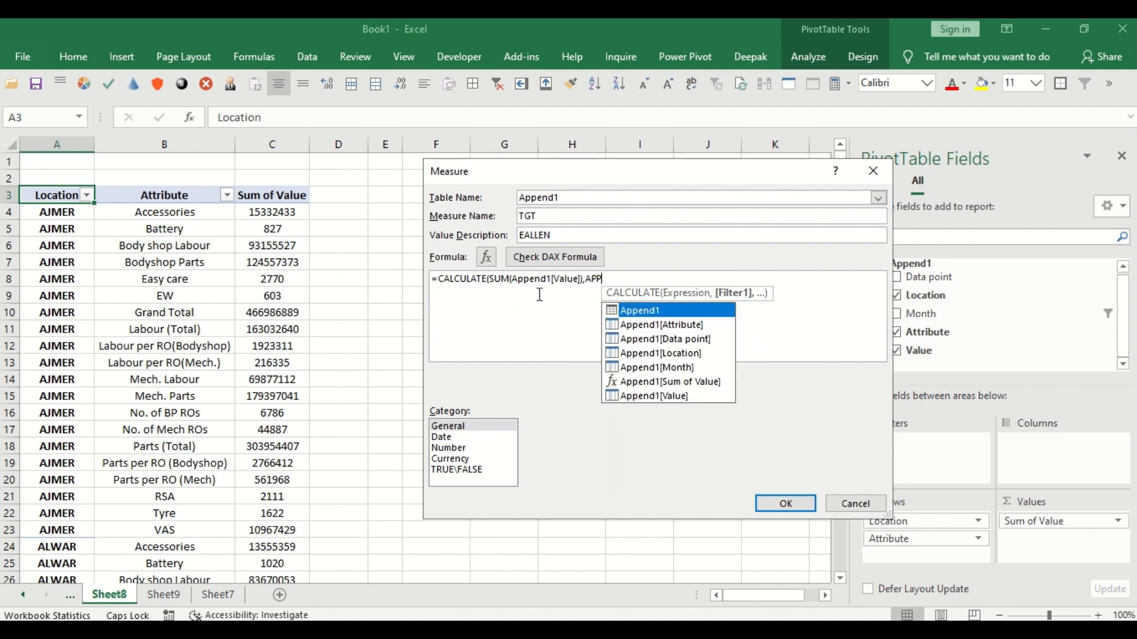
key(Down)
key(Down)
key(Down)
key(Down)
key(Up)
key(Up)
key(Tab)
text(=")
key(Caps_Lock)
text(Target"))
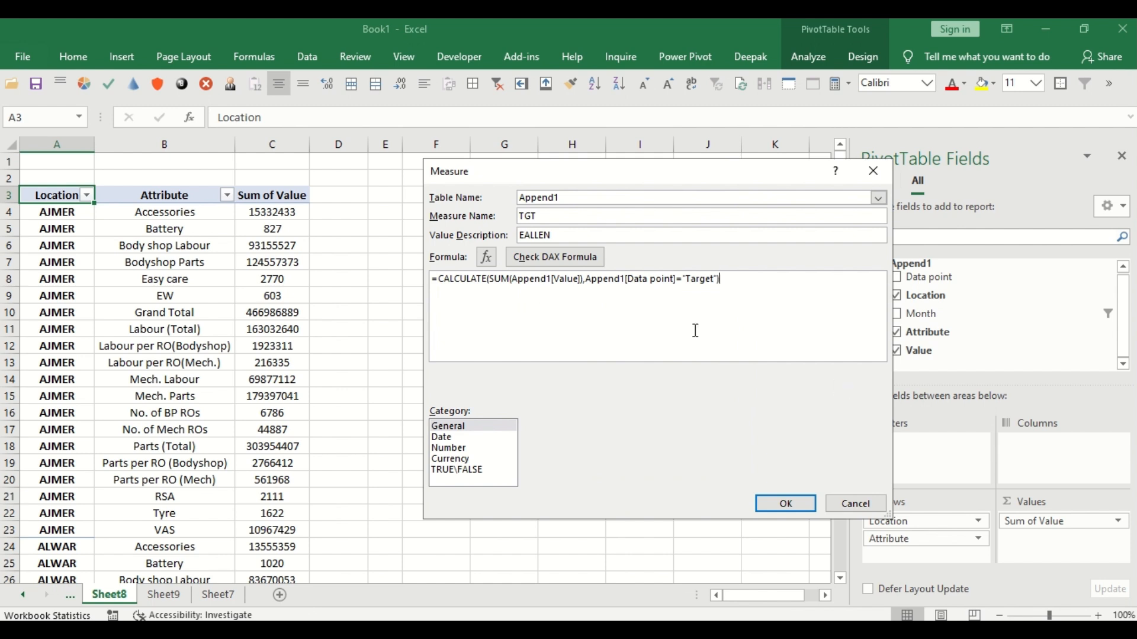
click(521, 257)
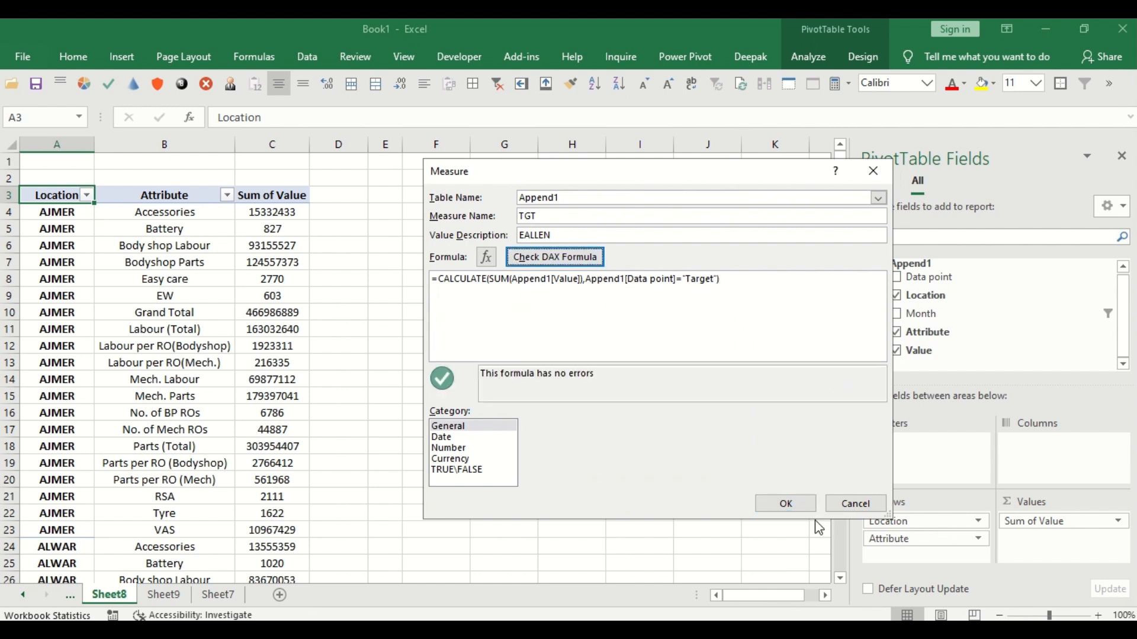
click(787, 503)
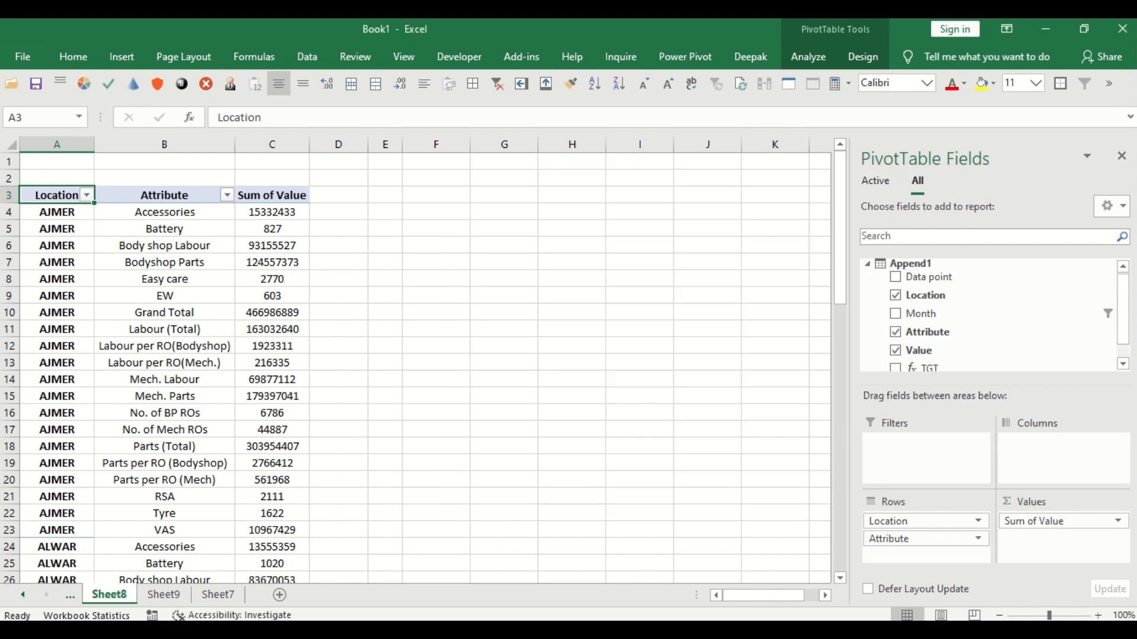
Step: Add the TGT measure to the PivotTable's values and inspect Sum of Value and TGT for AJMER Accessories
scroll(1012, 364, down, 1)
drag(935, 355, 1045, 541)
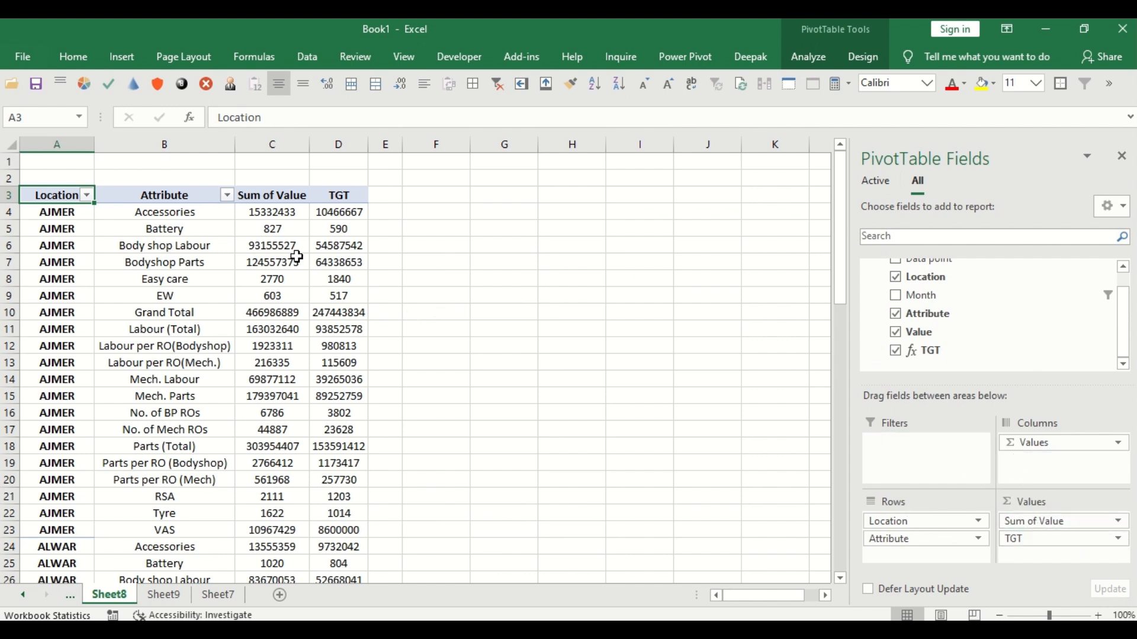
click(252, 215)
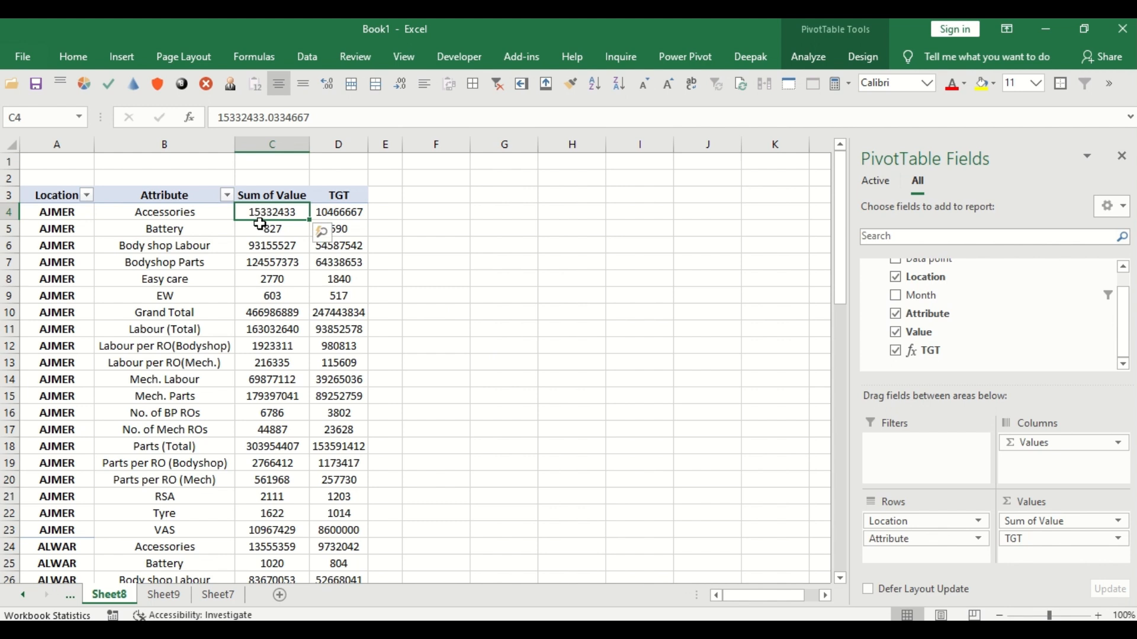
click(334, 211)
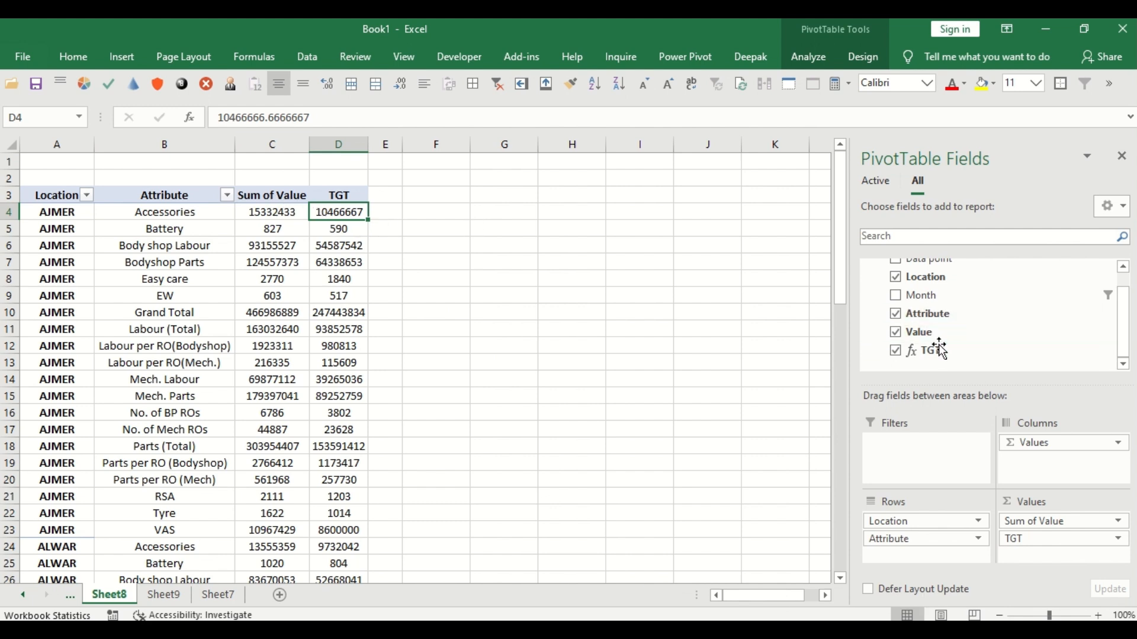
scroll(940, 349, up, 1)
right_click(916, 268)
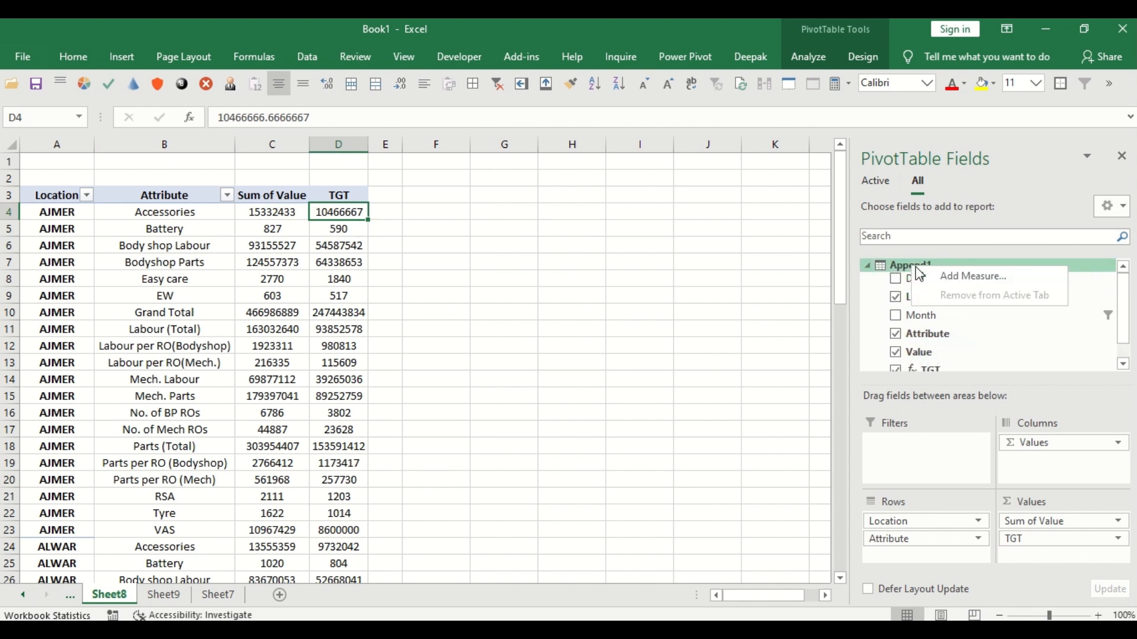
click(951, 277)
click(554, 216)
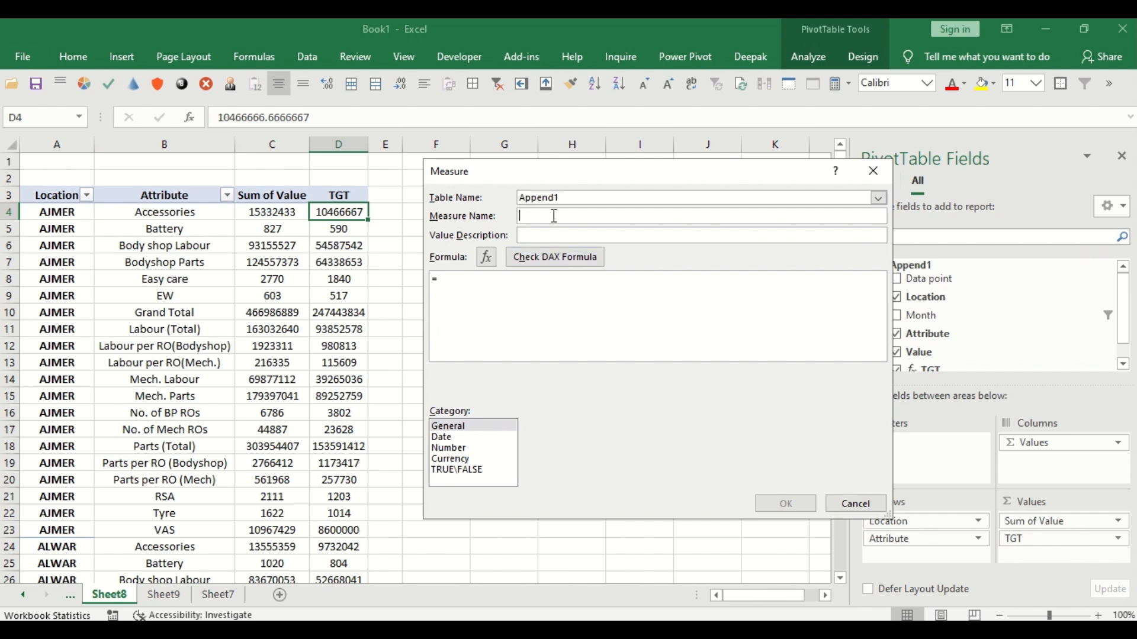
text(act)
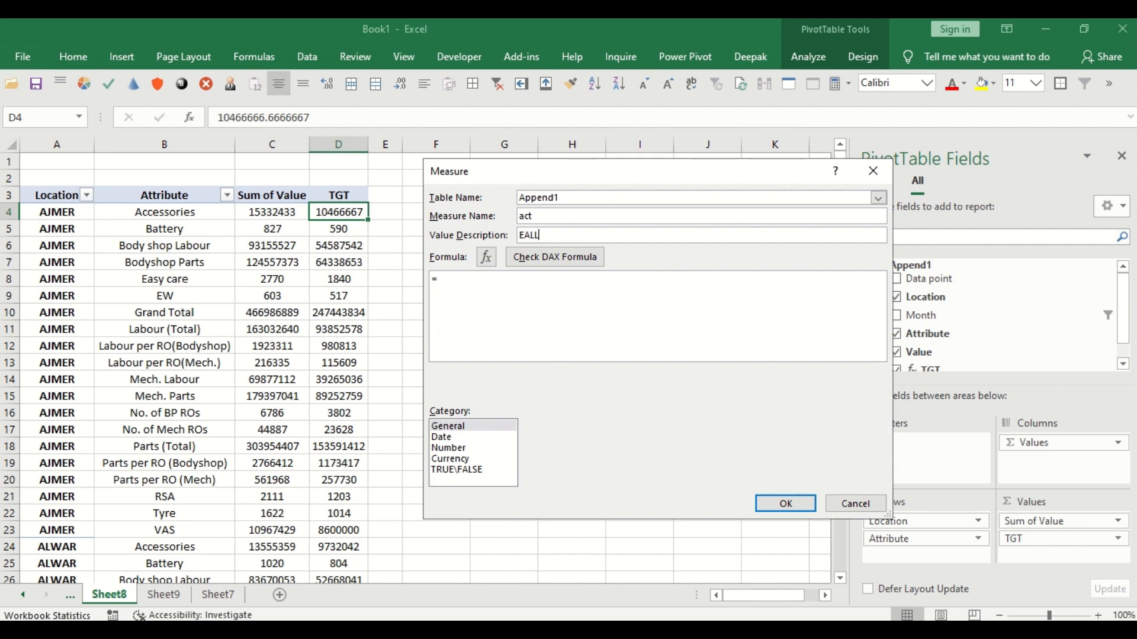
key(Tab)
key(Tab)
key(Tab)
Step: Begin the act measure's formula with CALCULATE, using SUM(Append1[Value]) as its expression
text(cal)
key(Tab)
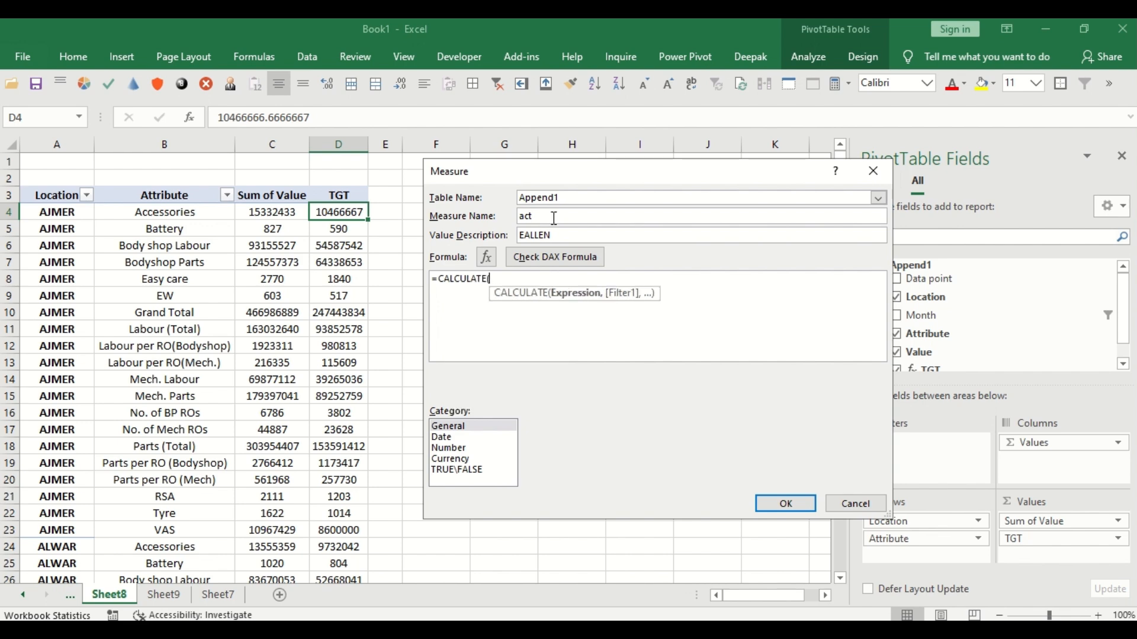
text(sum)
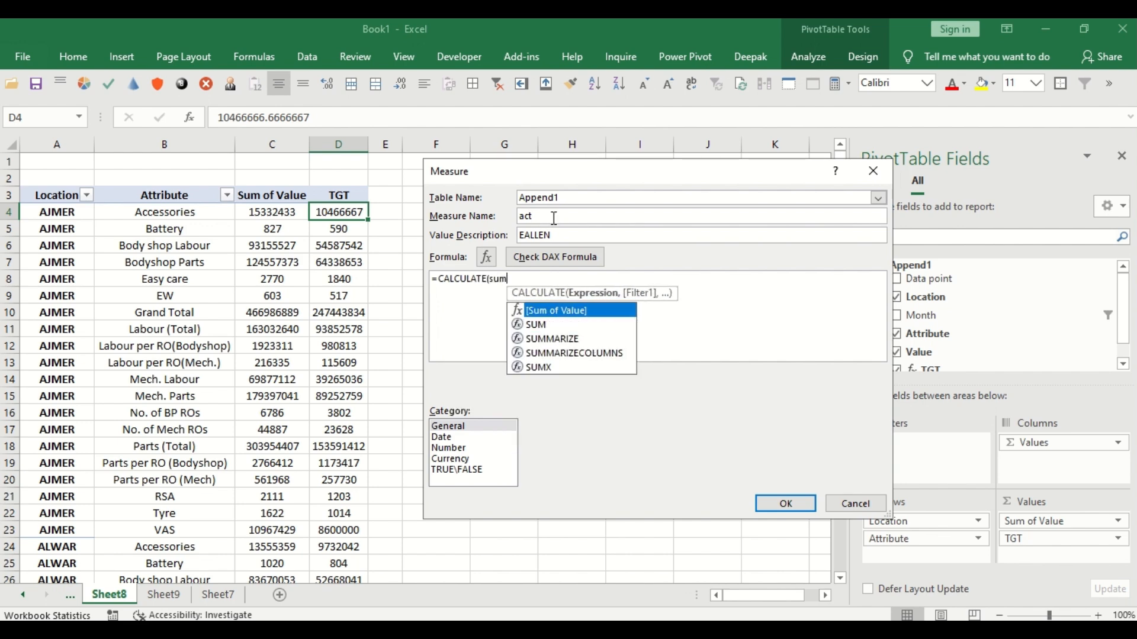
key(Tab)
text(ap)
key(Down)
key(Down)
key(Down)
key(Down)
key(Tab)
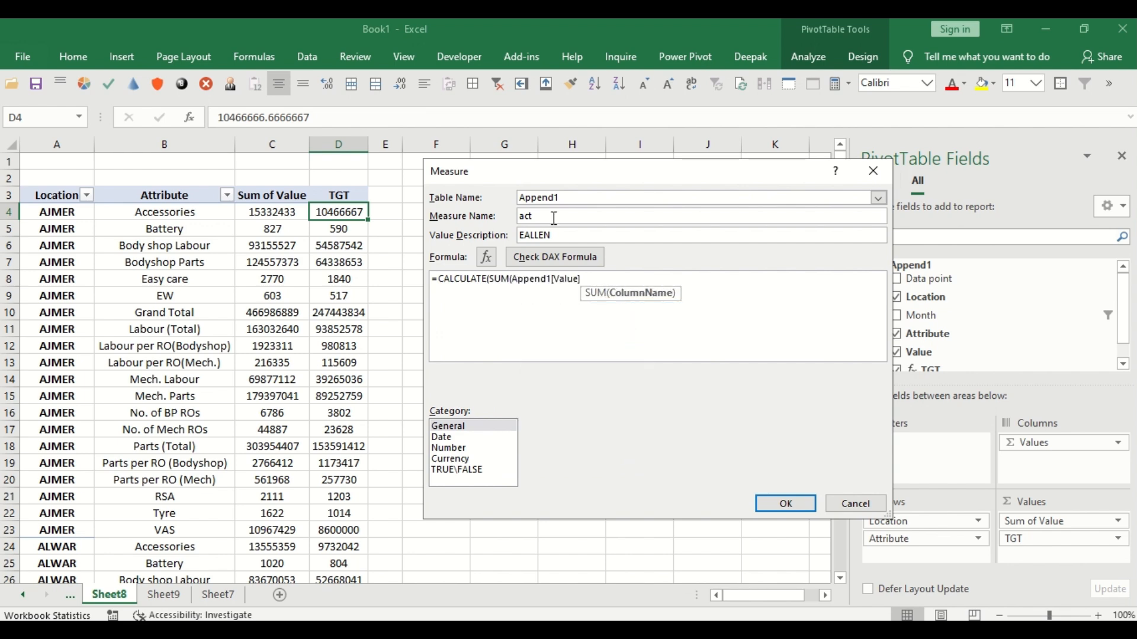
text()))
Step: Complete the act formula with the filter Append1[Data point]="Actual", check the DAX for errors and save the measure
text(,)
text(ap)
key(Down)
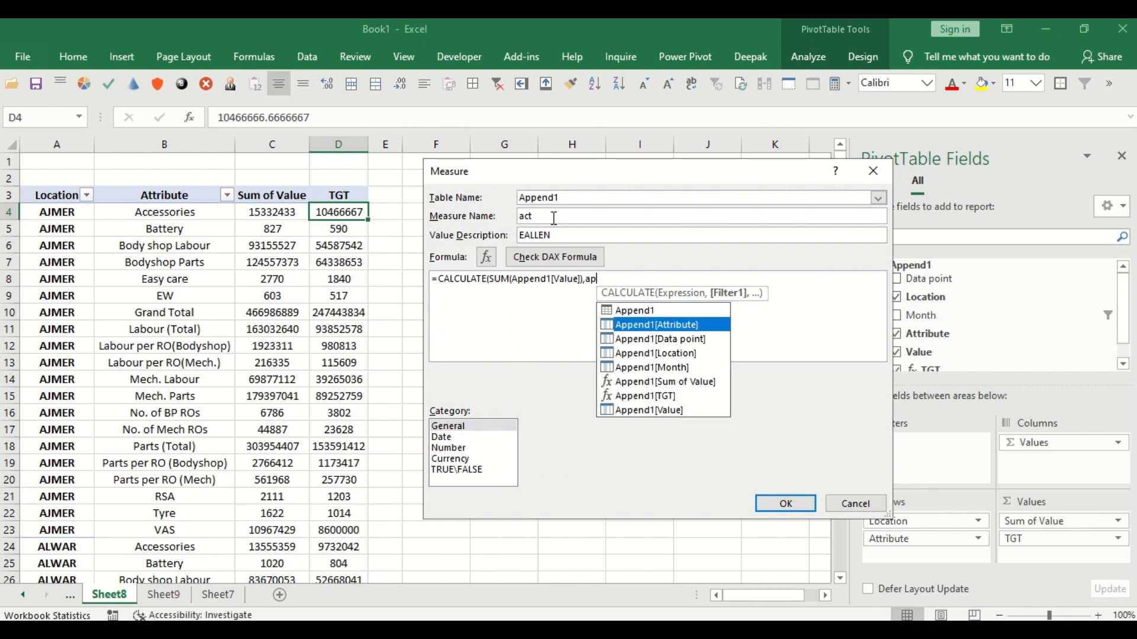
key(Down)
key(Tab)
text(=)
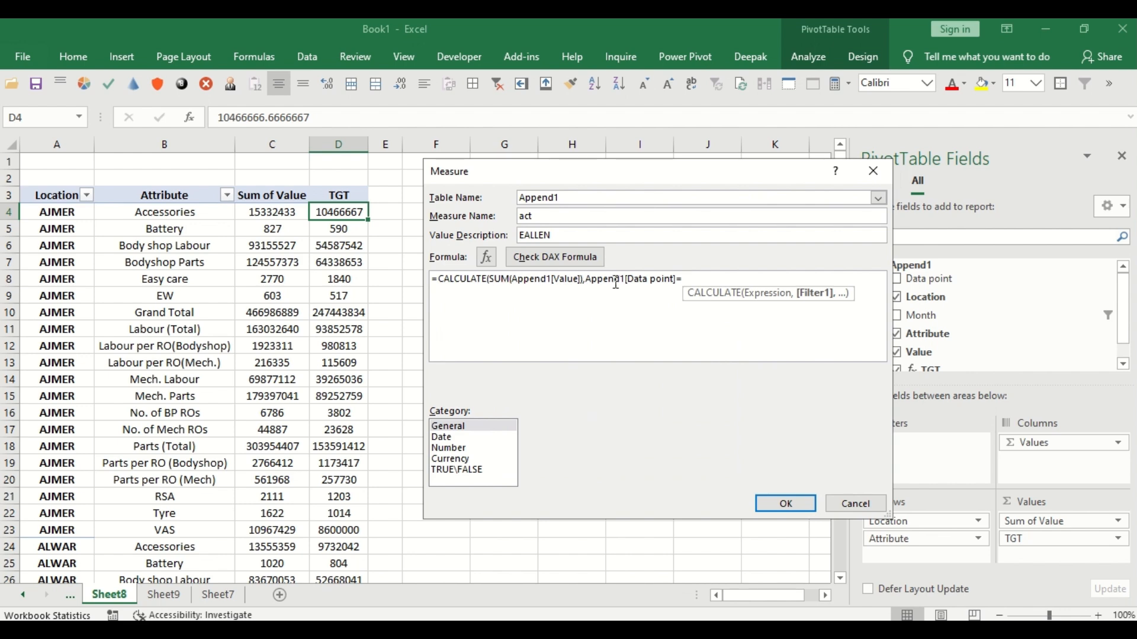
text("Actual"))
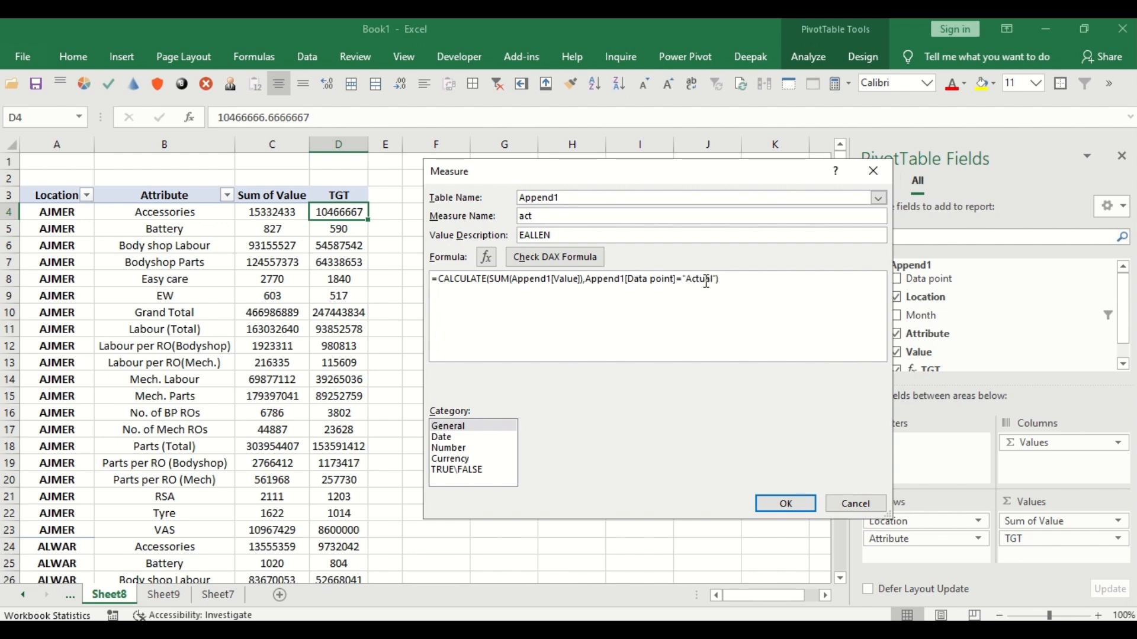
click(521, 258)
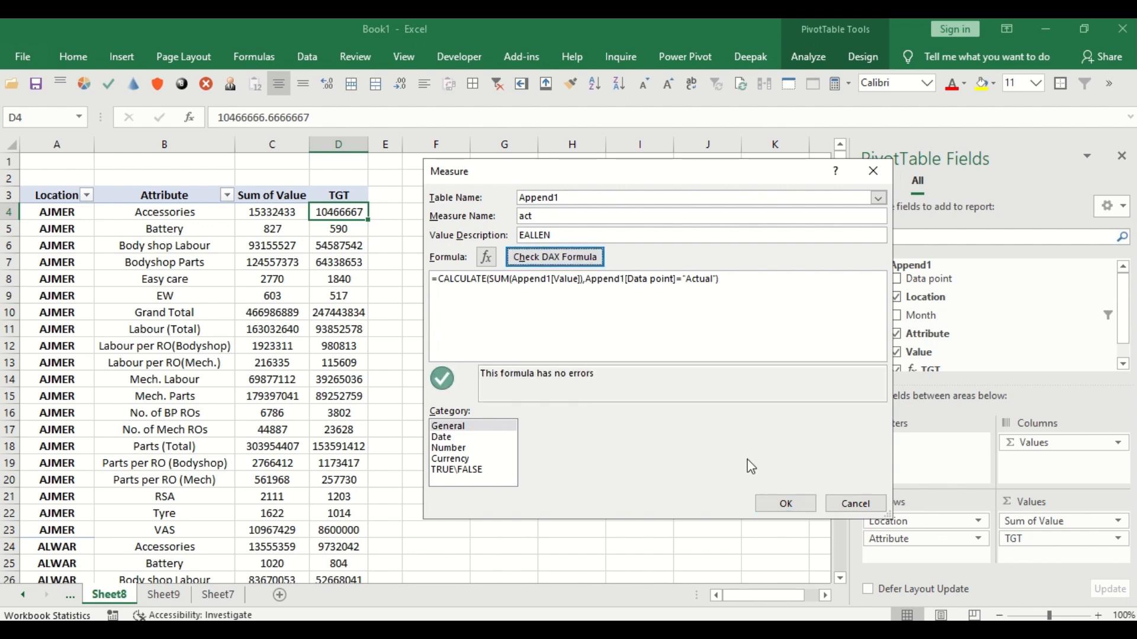
click(785, 504)
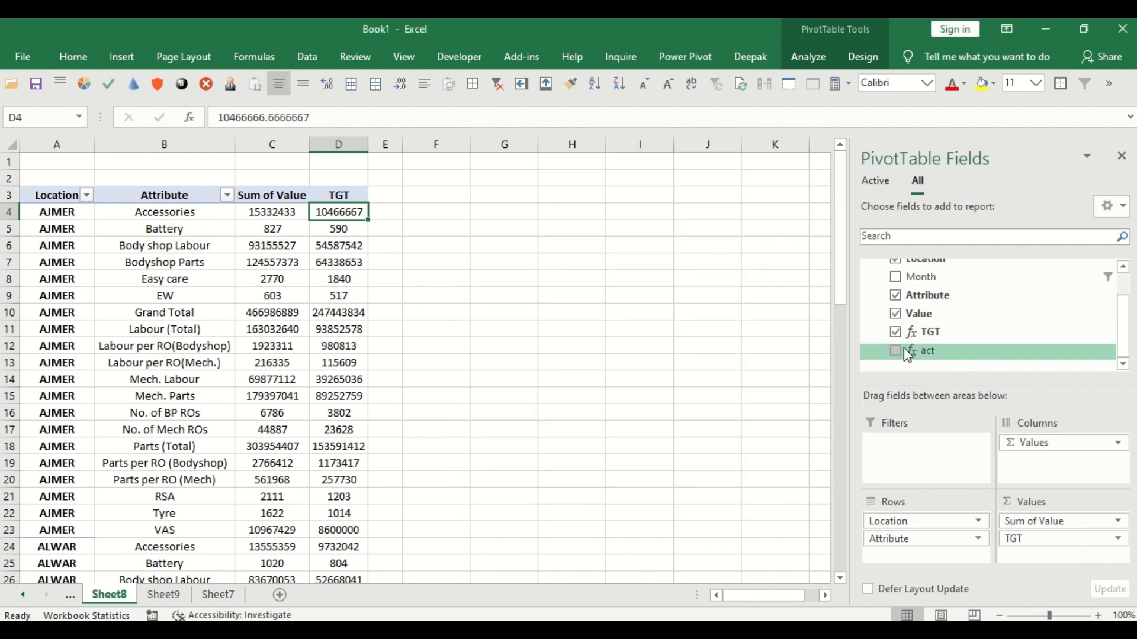
Step: Add the act measure to the PivotTable's values and compare TGT plus act with Sum of Value for AJMER Accessories
click(904, 346)
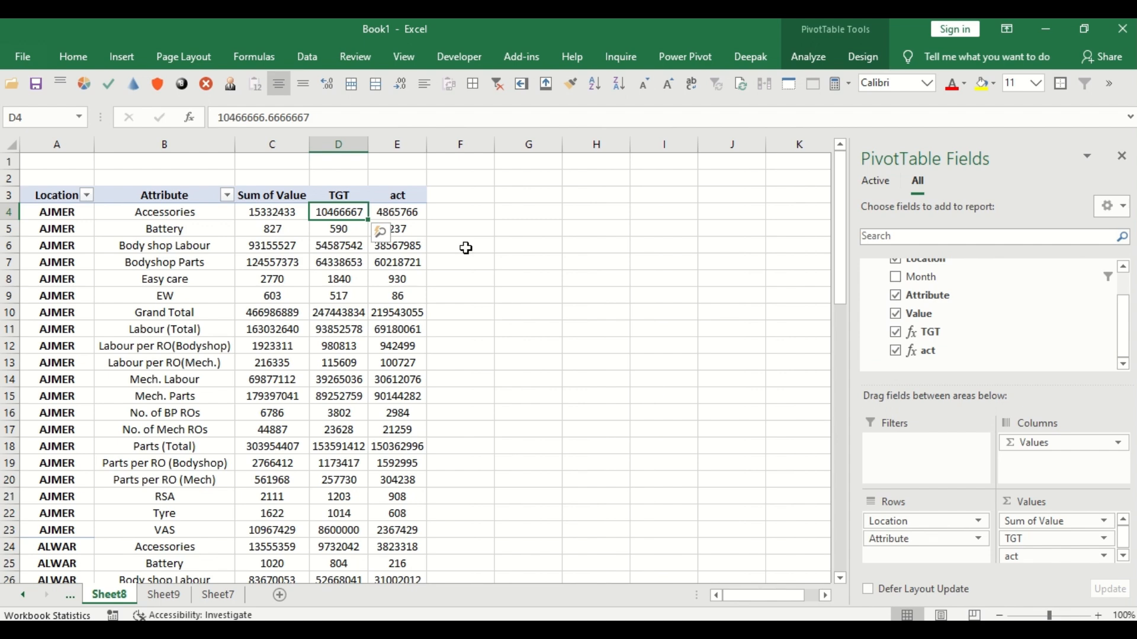
ctrl+click(397, 213)
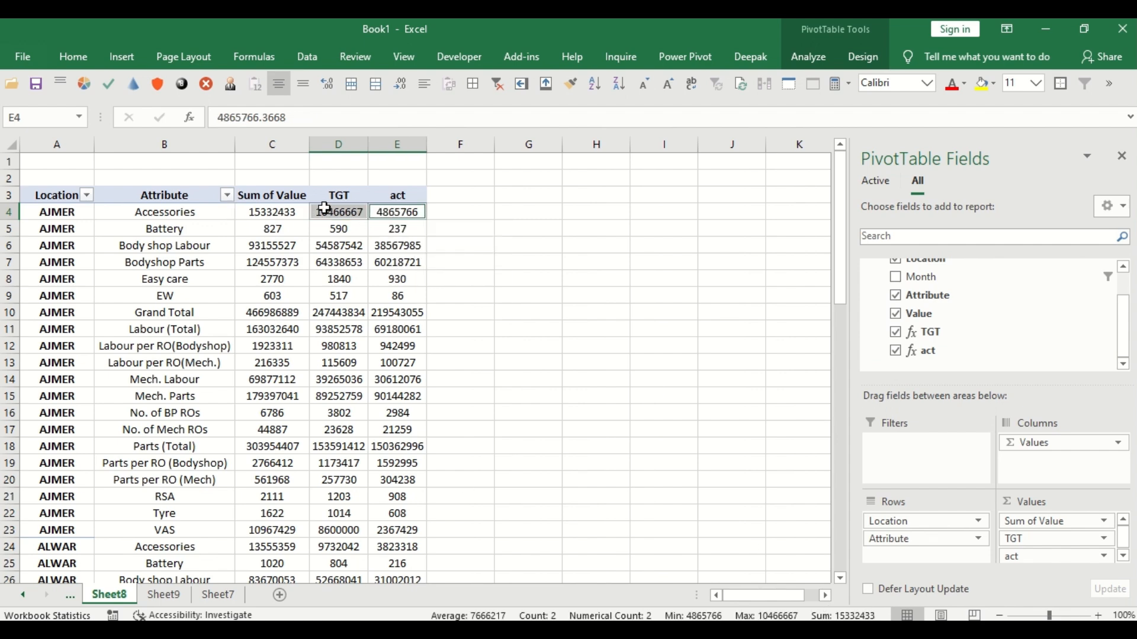
click(261, 194)
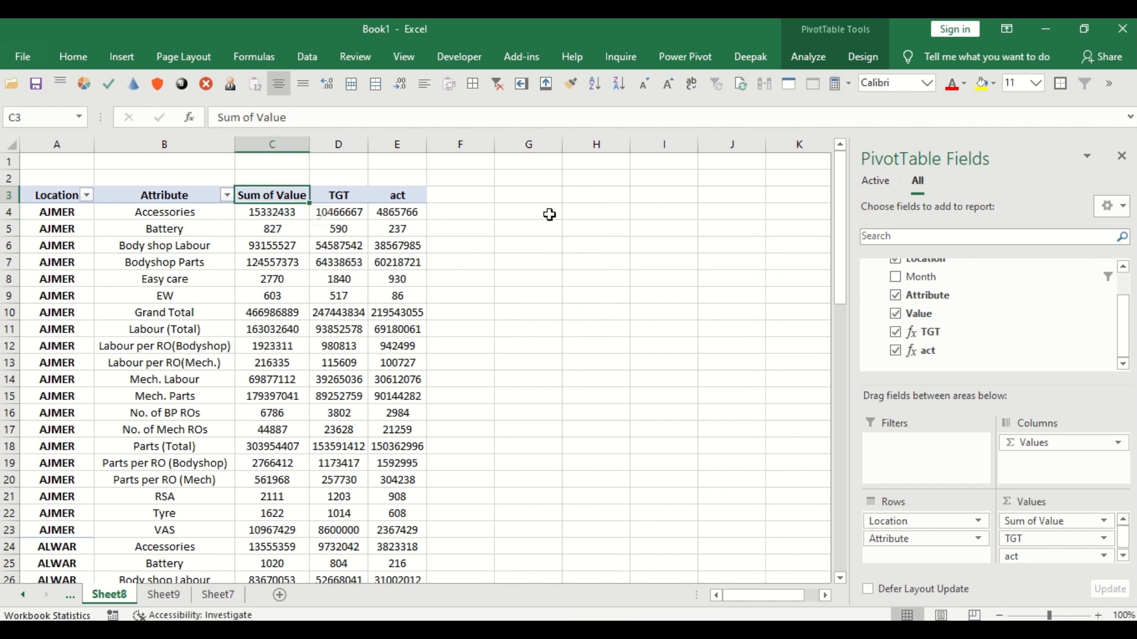
click(346, 212)
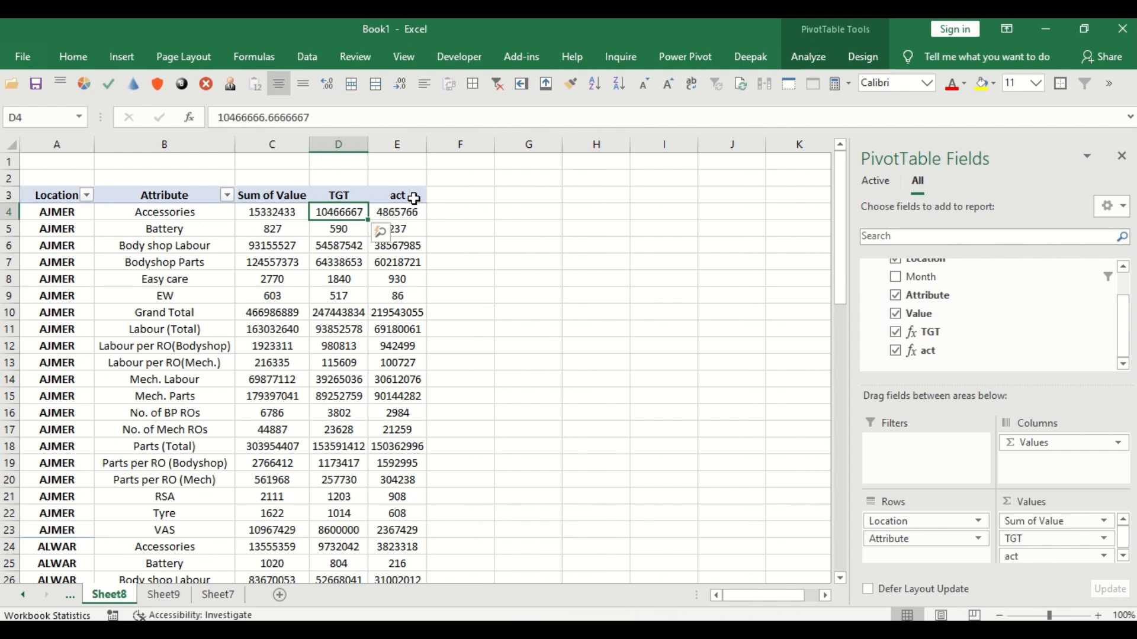
click(452, 198)
text(ac)
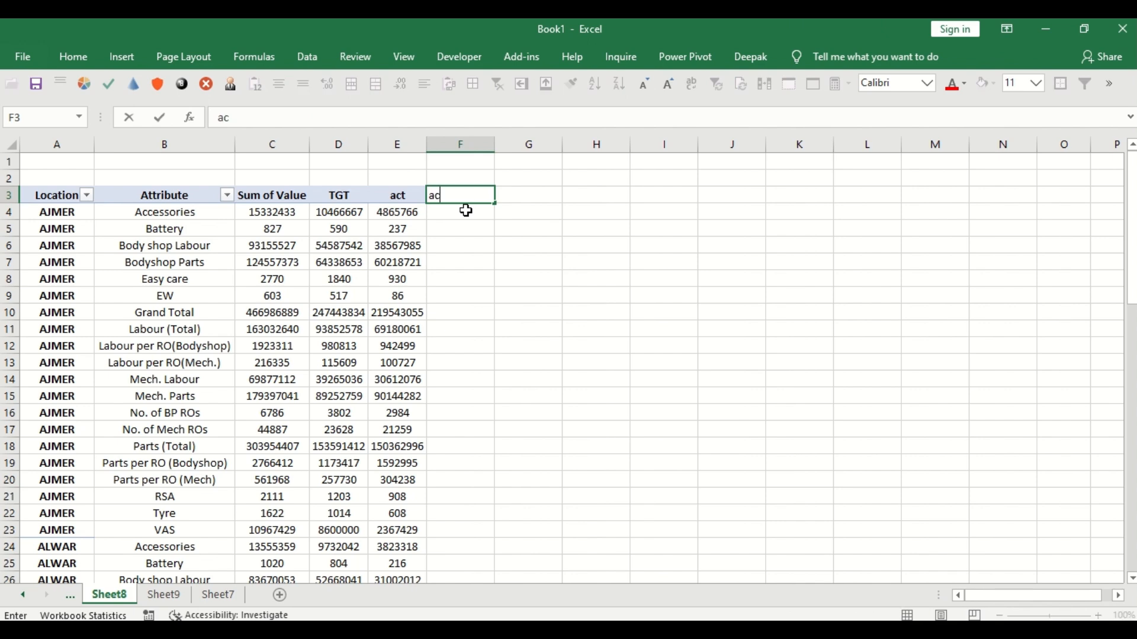
text(h%)
key(Escape)
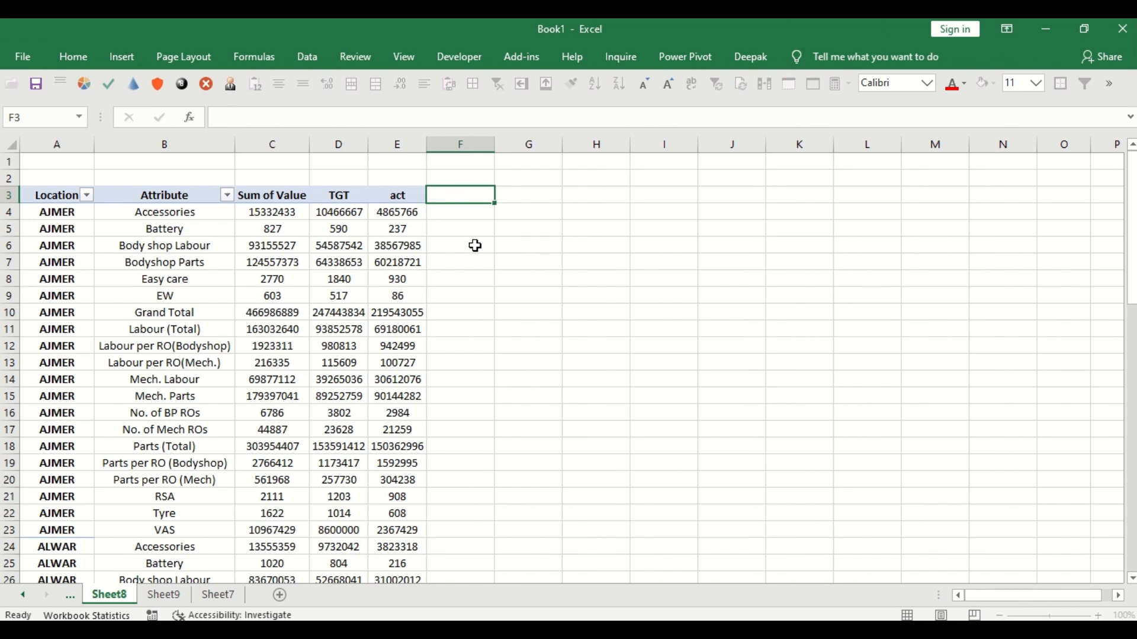
click(394, 198)
scroll(947, 319, up, 3)
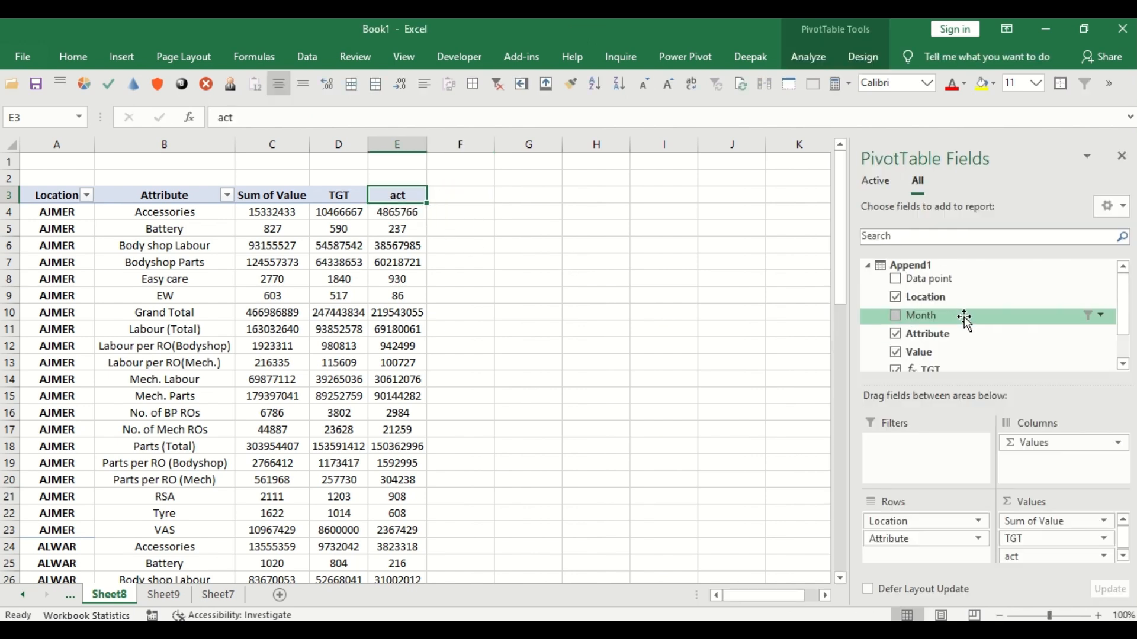
right_click(922, 271)
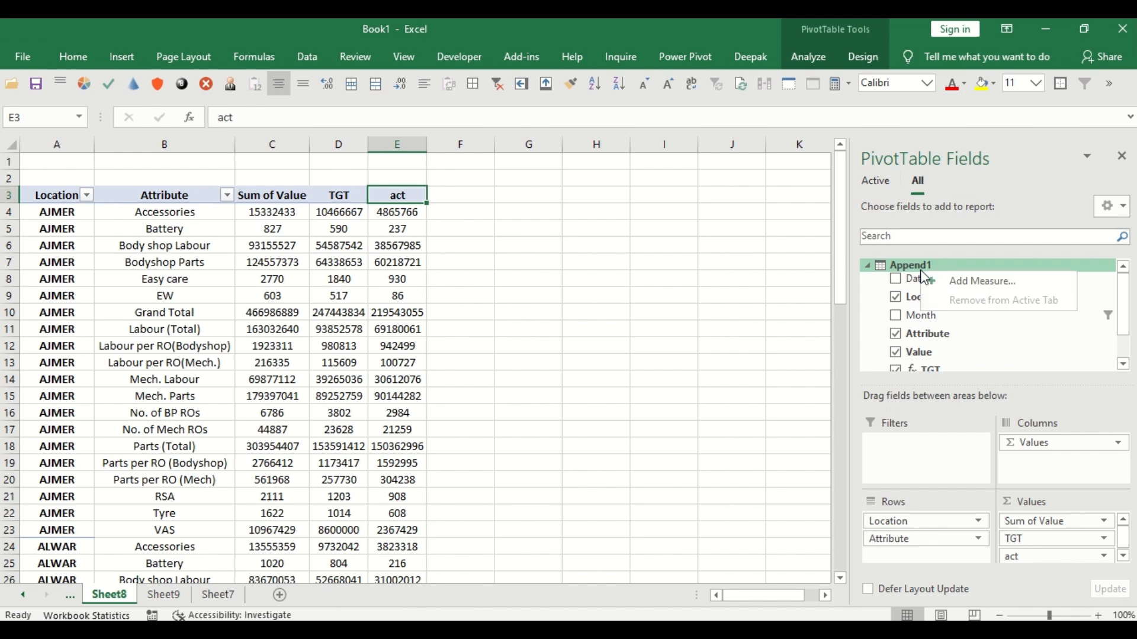
click(973, 283)
click(569, 218)
text(ach%)
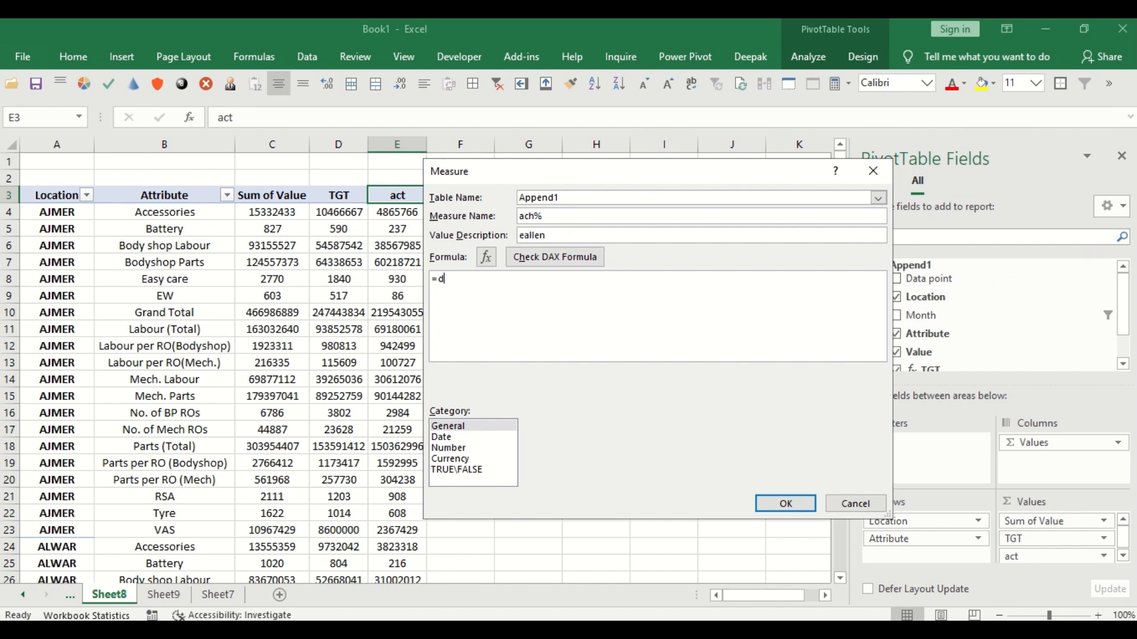
Step: Enter the ach% formula =DIVIDE([act],[TGT]) and save the measure
text(iv)
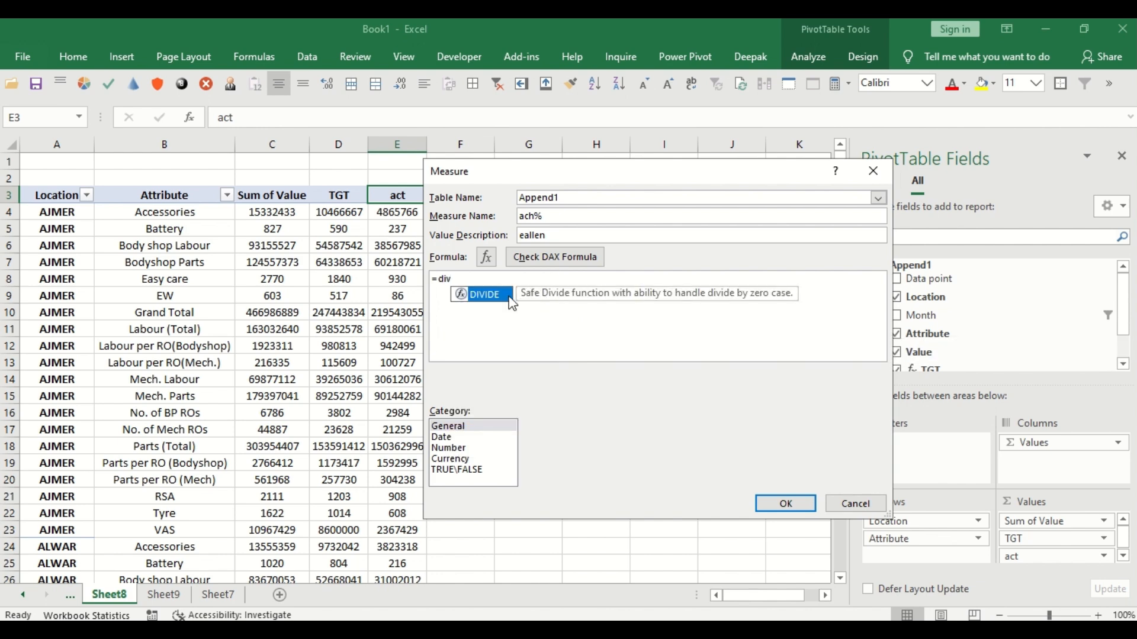
double_click(504, 296)
text(act)
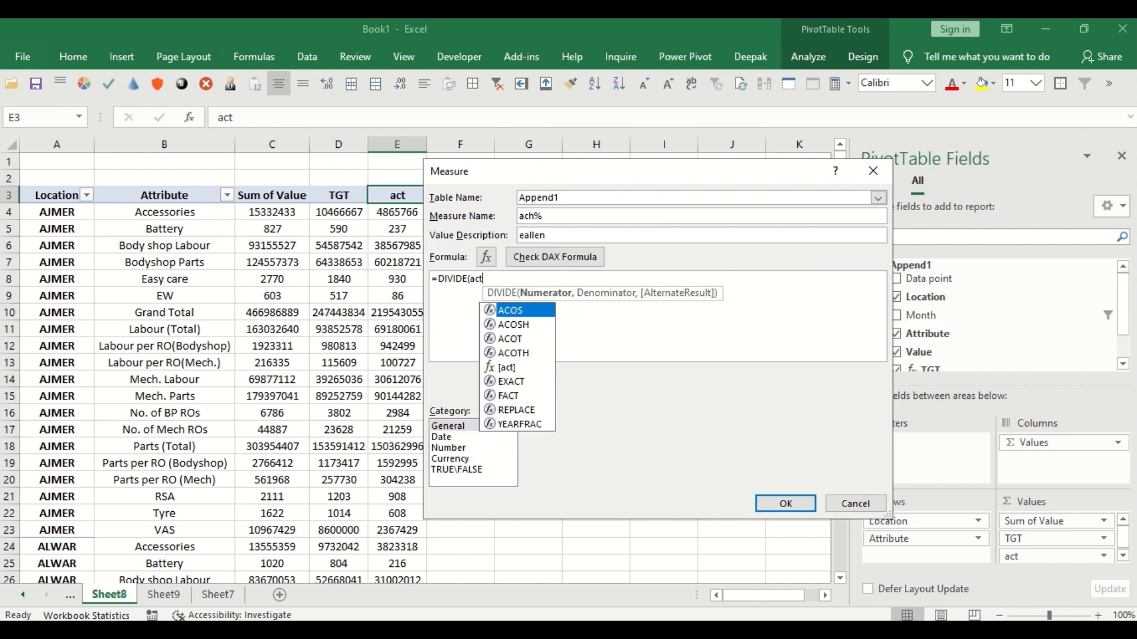
double_click(512, 310)
text(, )
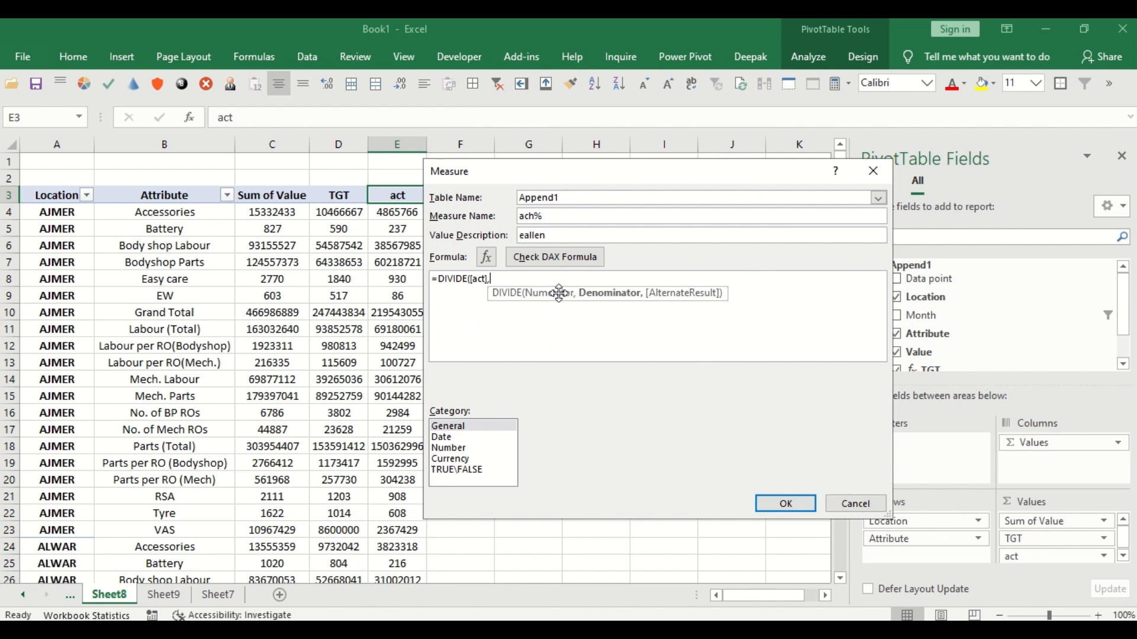
text(tg)
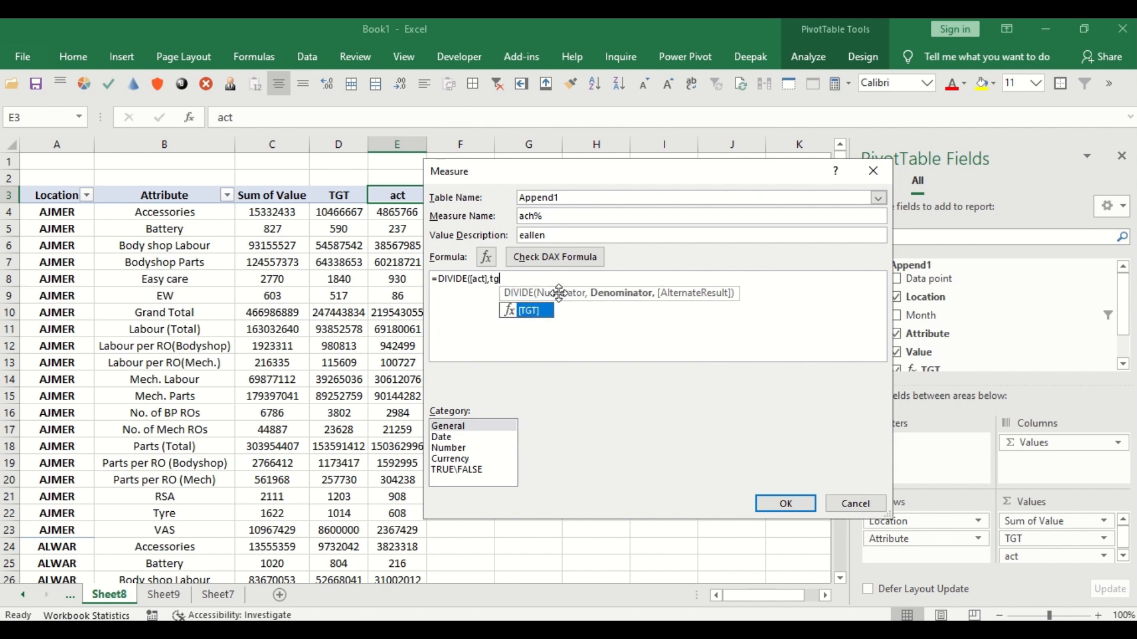
double_click(548, 315)
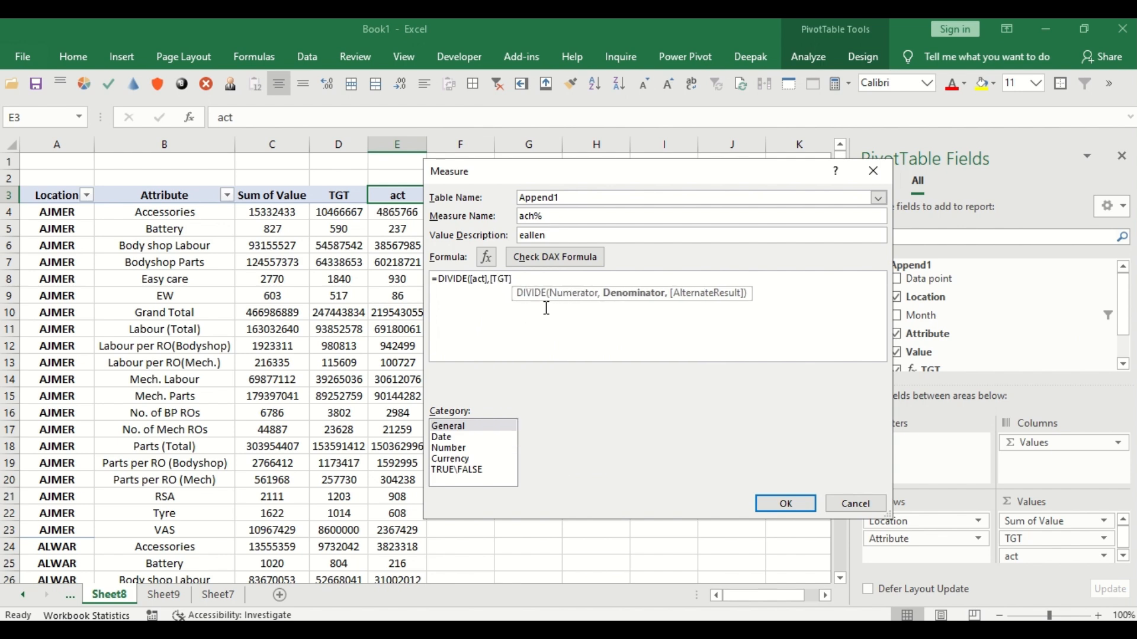
text())
click(786, 503)
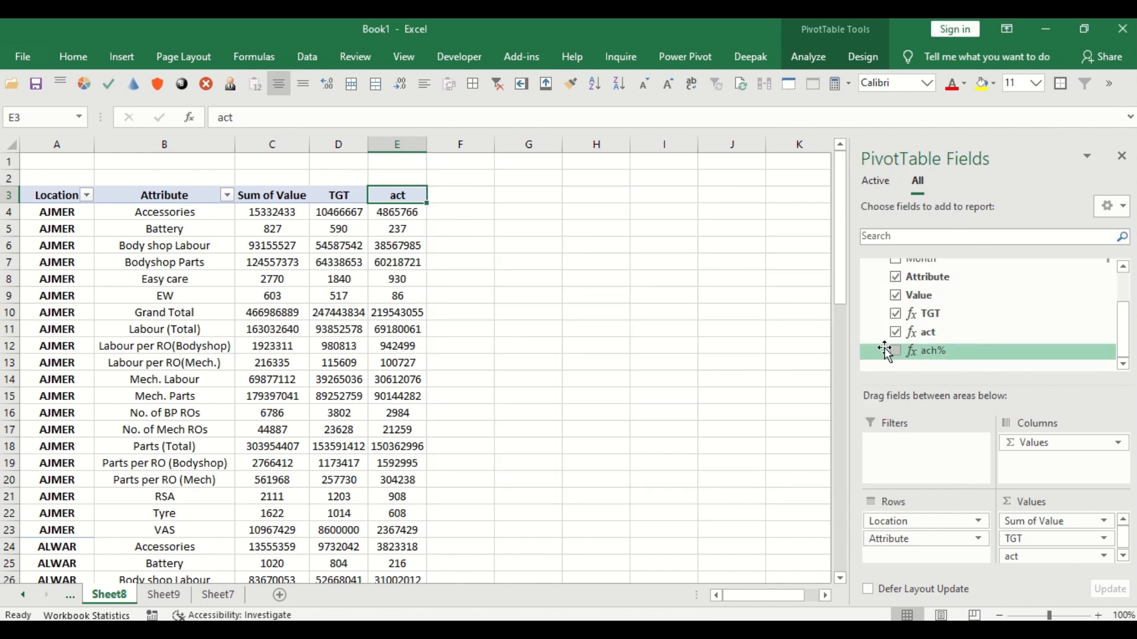
Step: Add the ach% measure to the PivotTable's values and format its column F as a percentage
drag(459, 148, 466, 148)
click(447, 144)
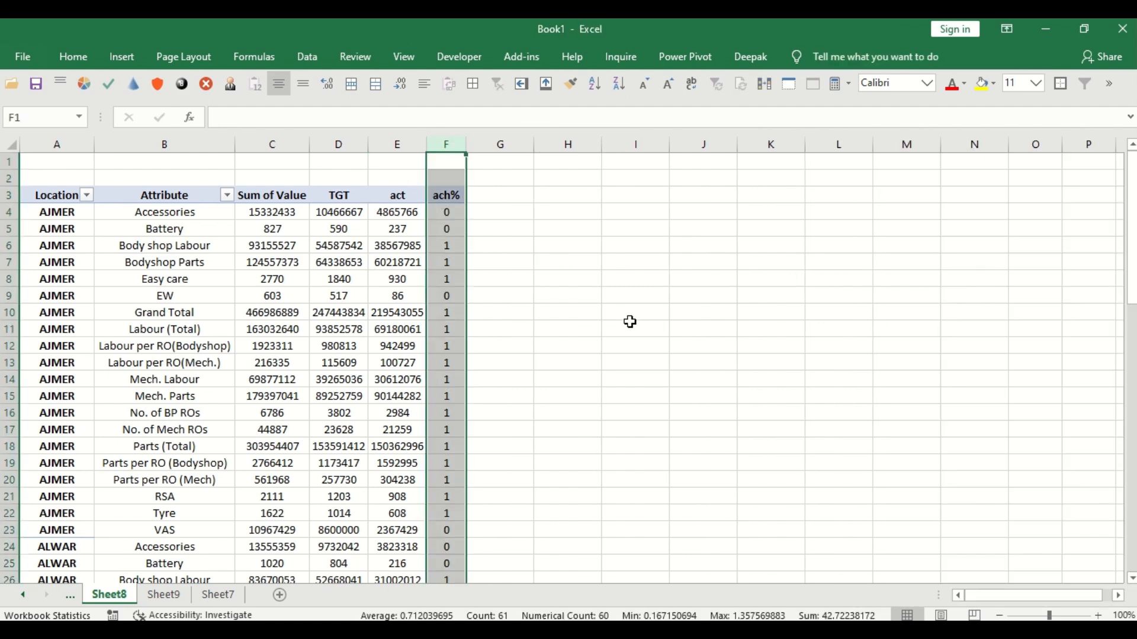
key(ctrl+shift+5)
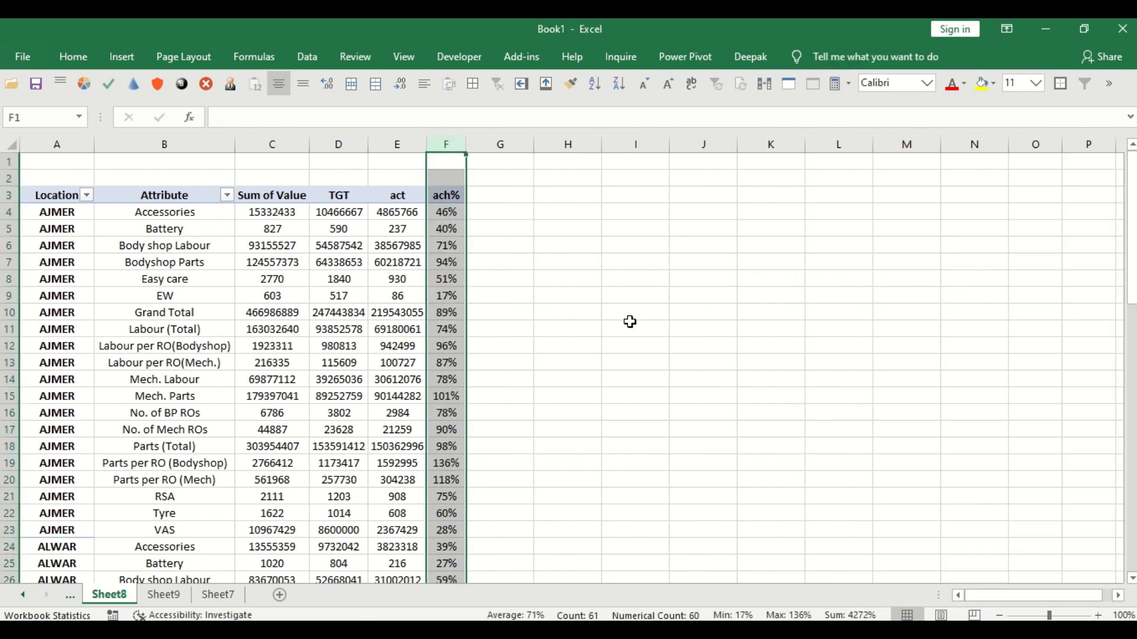
Step: Check the AJMER Accessories achievement in cell H4 by dividing act by TGT as a percentage, and clear the cell
click(546, 213)
text(=)
click(382, 214)
text(/)
click(339, 213)
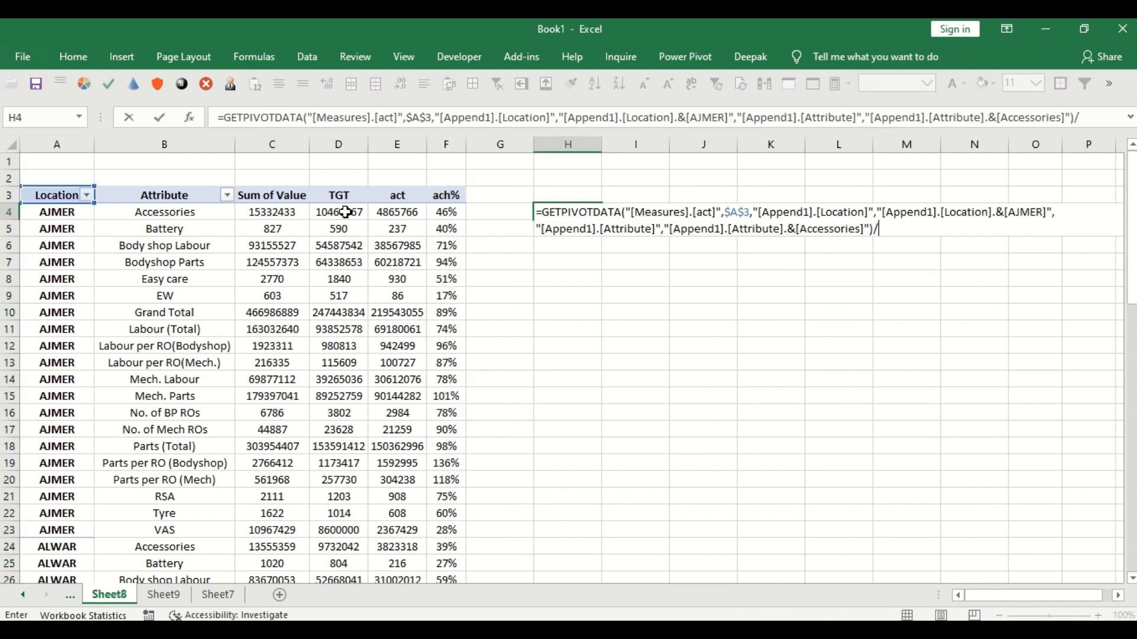
key(ctrl+Return)
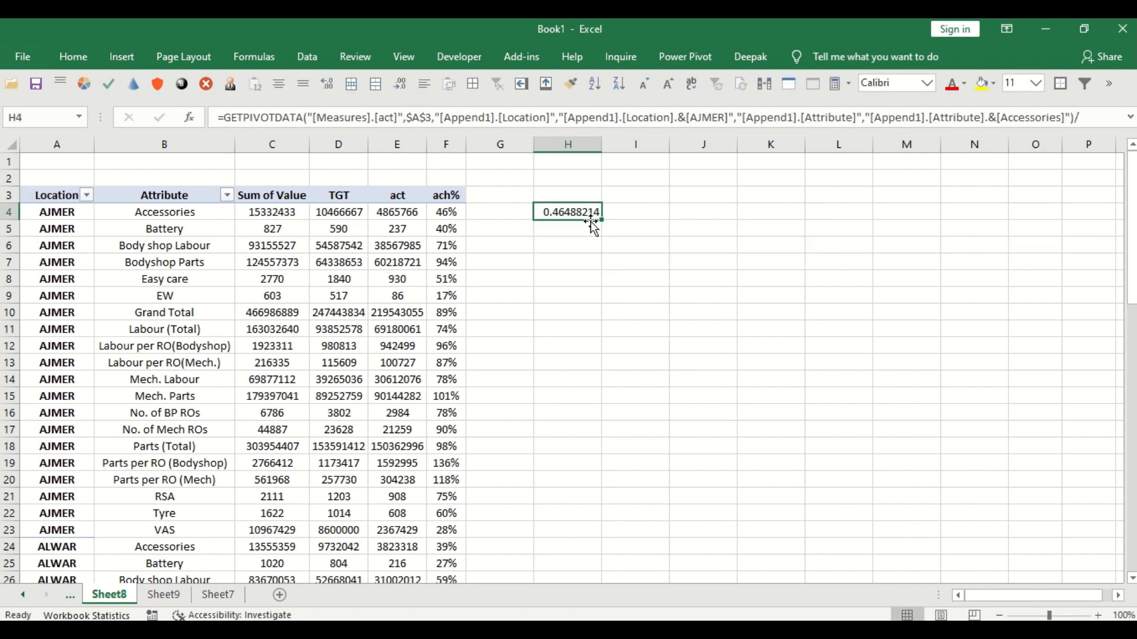
key(ctrl+shift+5)
click(329, 83)
key(Delete)
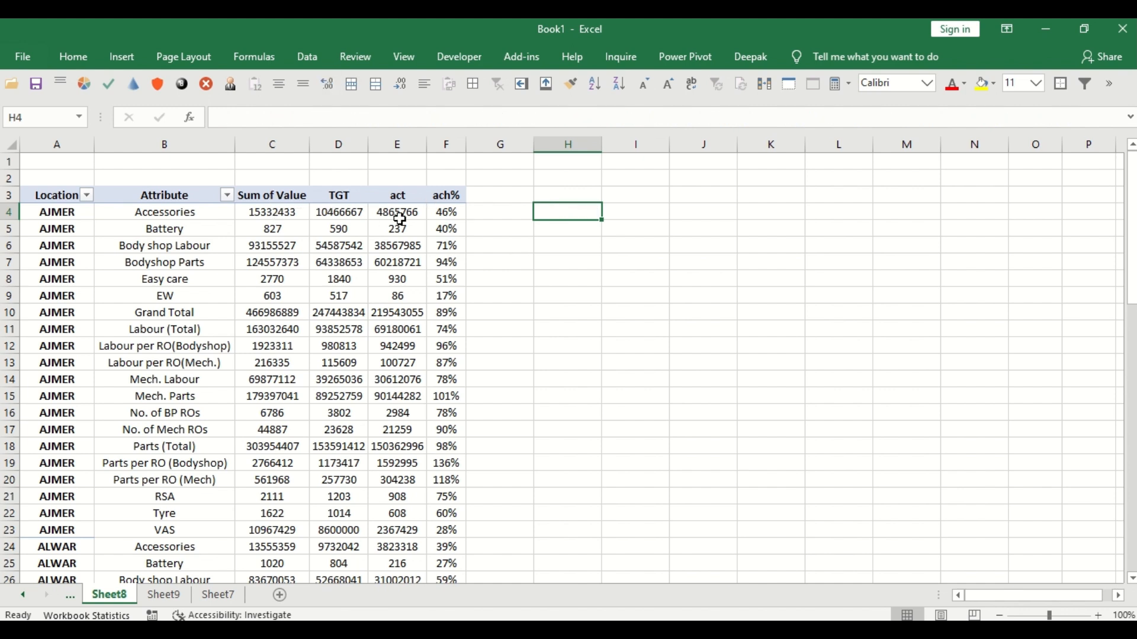
Step: Remove Sum of Value from the PivotTable's values and look through the remaining TGT, act and ach% columns
click(289, 194)
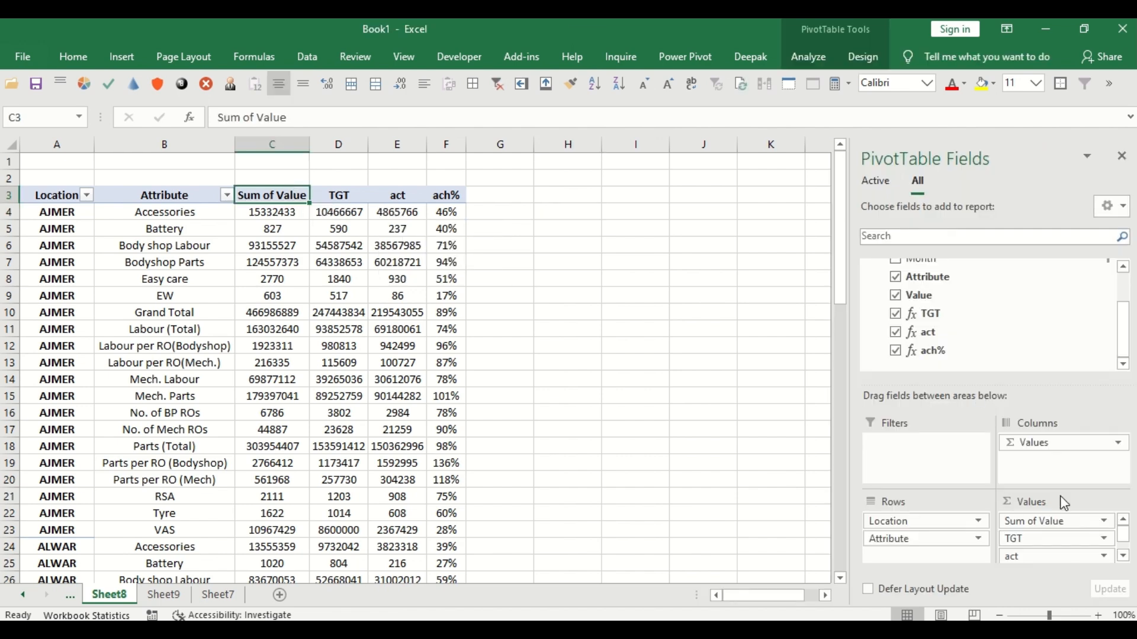
drag(1066, 522, 1010, 350)
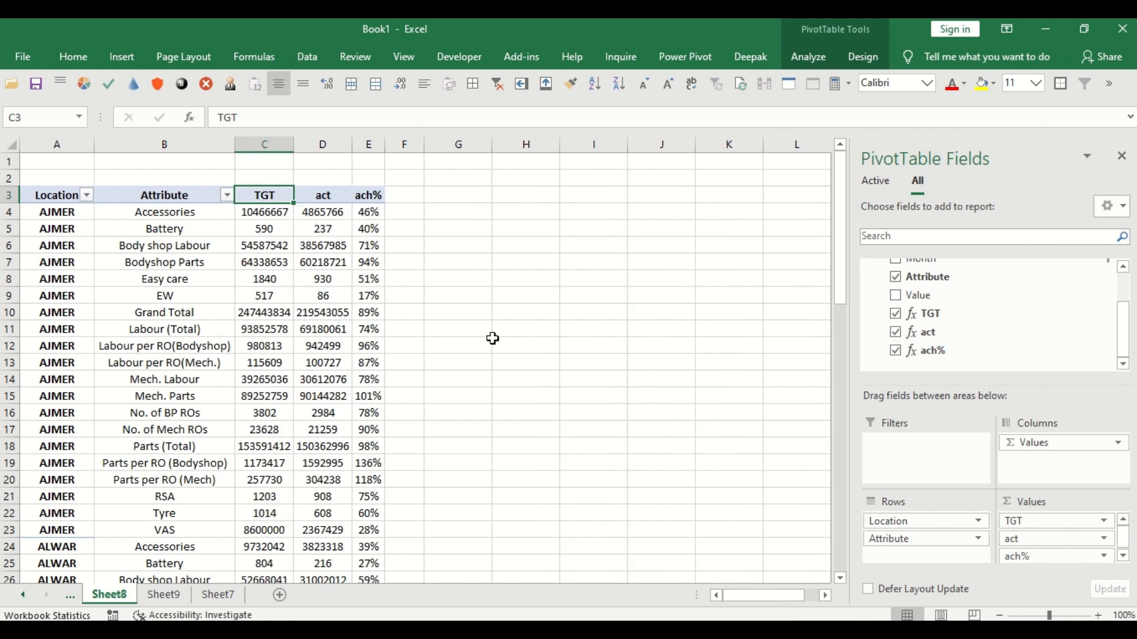
scroll(364, 381, down, 4)
scroll(373, 378, up, 4)
Step: Add Month as a report filter on the PivotTable and set it to All
scroll(928, 340, up, 1)
drag(927, 324, 928, 451)
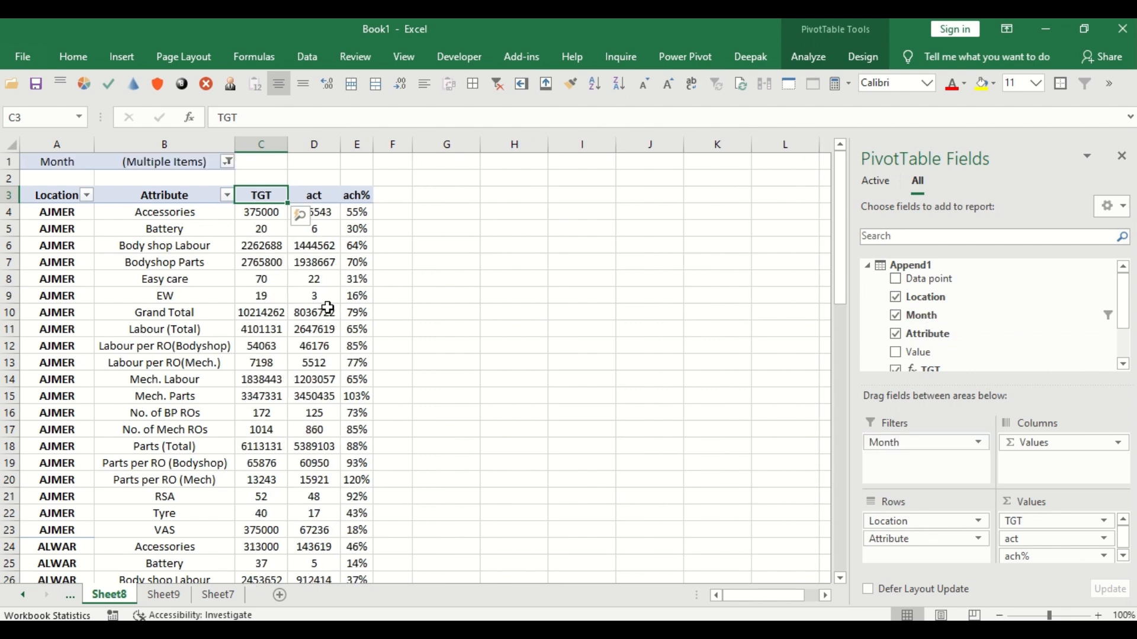
click(228, 163)
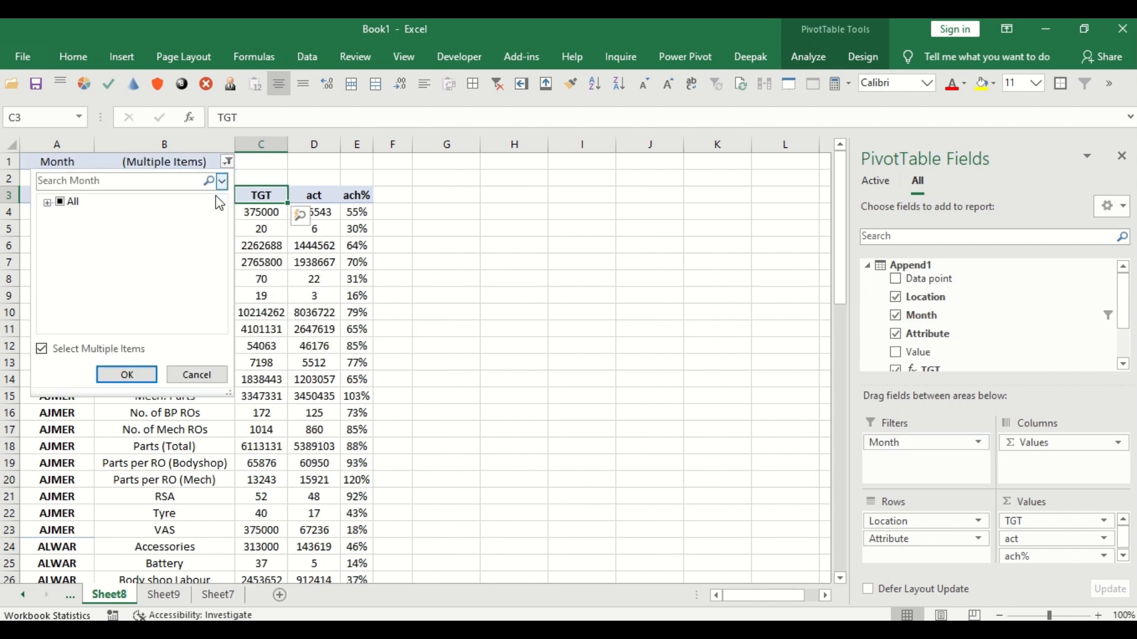
click(60, 202)
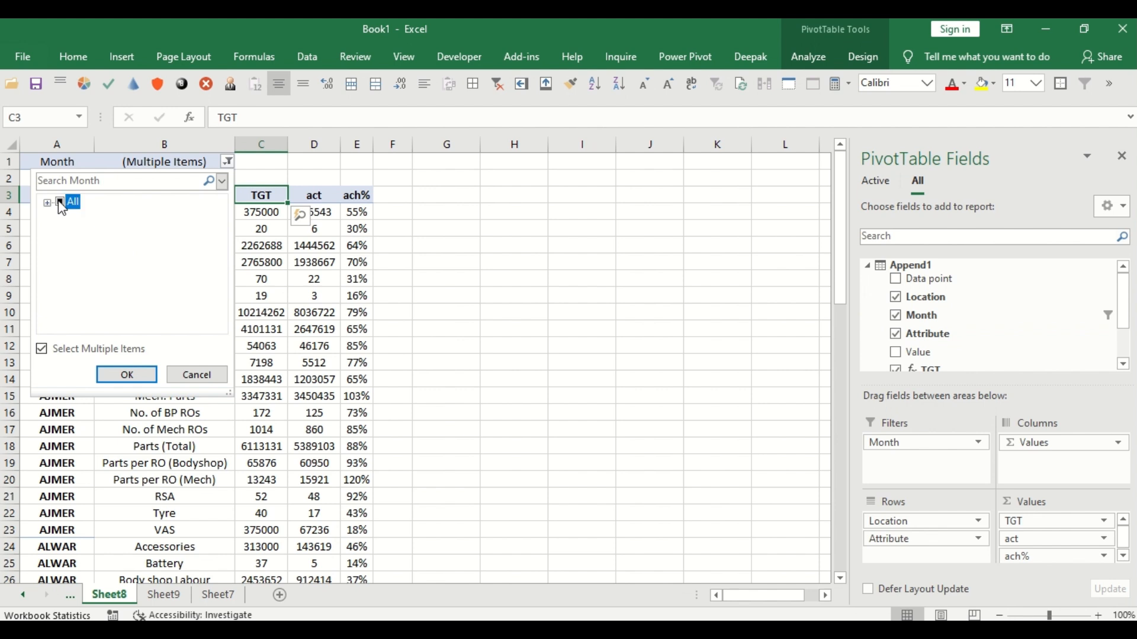
click(126, 375)
mouse_move(511, 20)
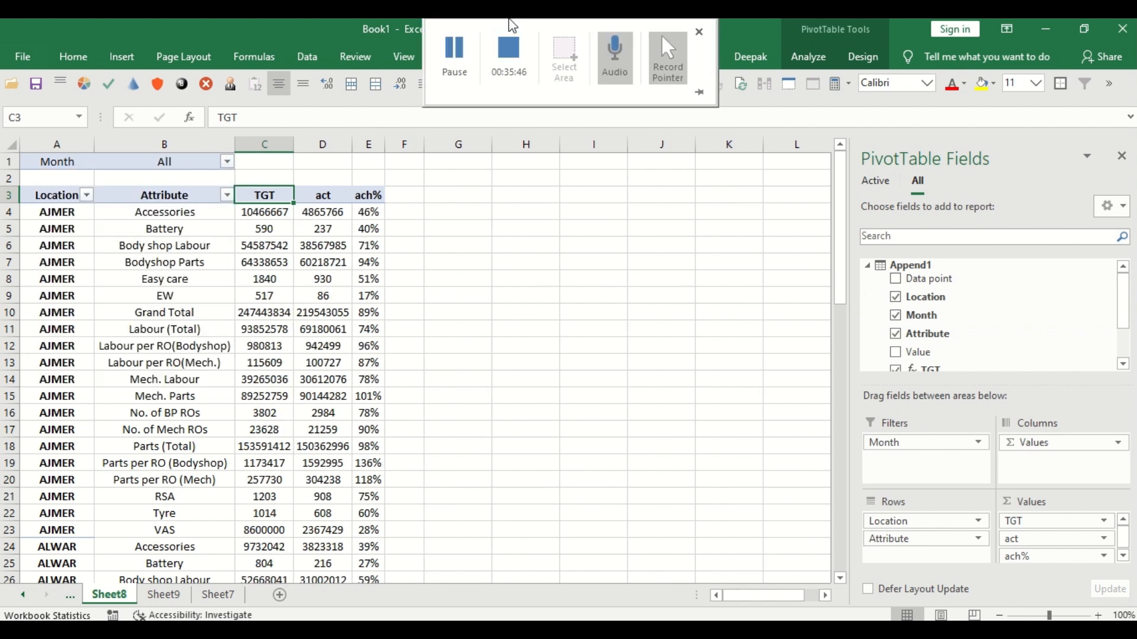
click(455, 50)
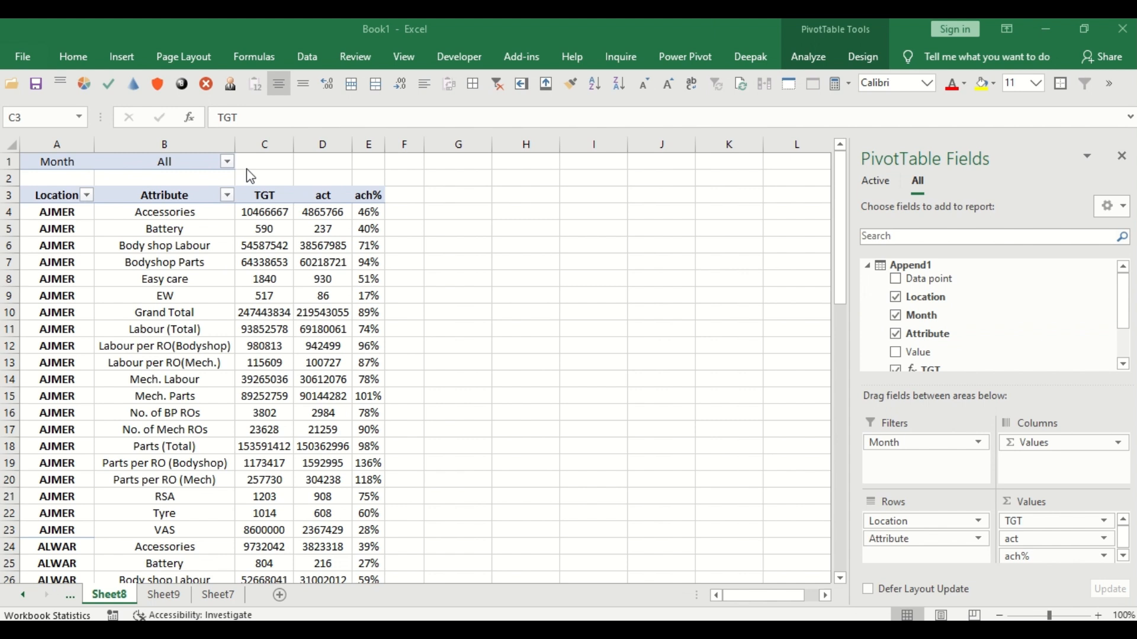
Step: Open the PivotTable's Month filter and expand its list of months
click(228, 163)
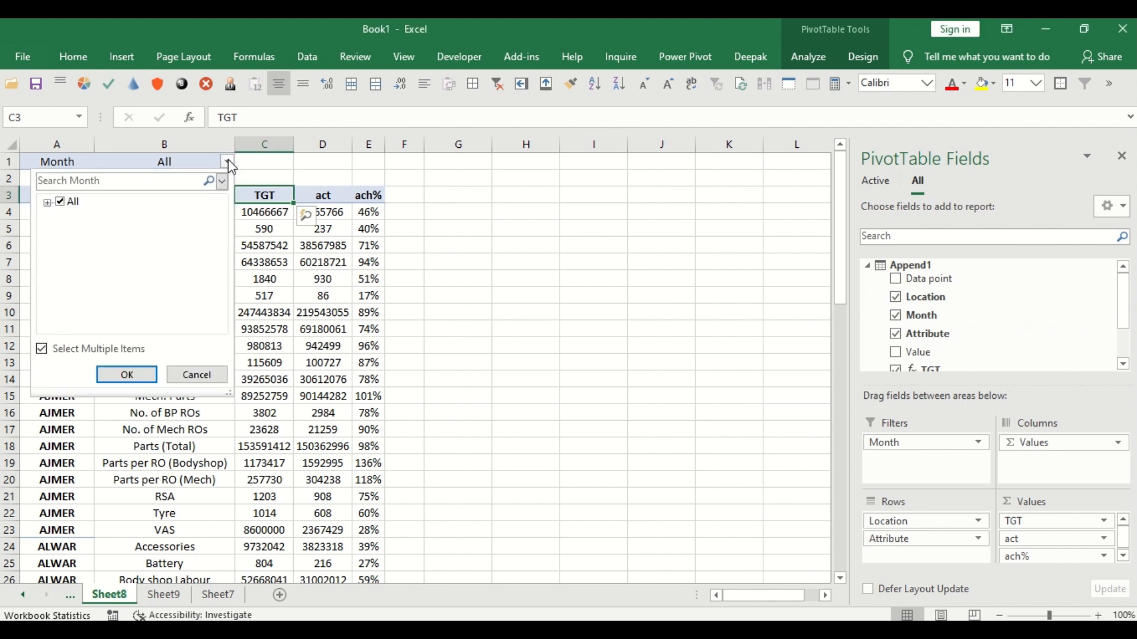
click(48, 204)
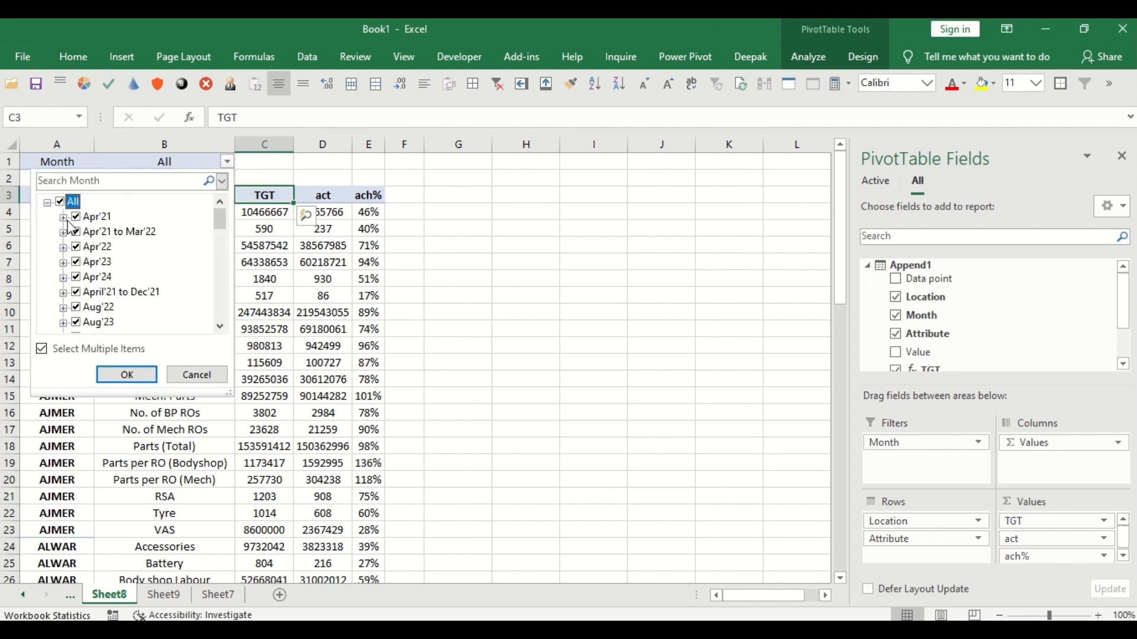
click(60, 202)
click(76, 218)
click(77, 248)
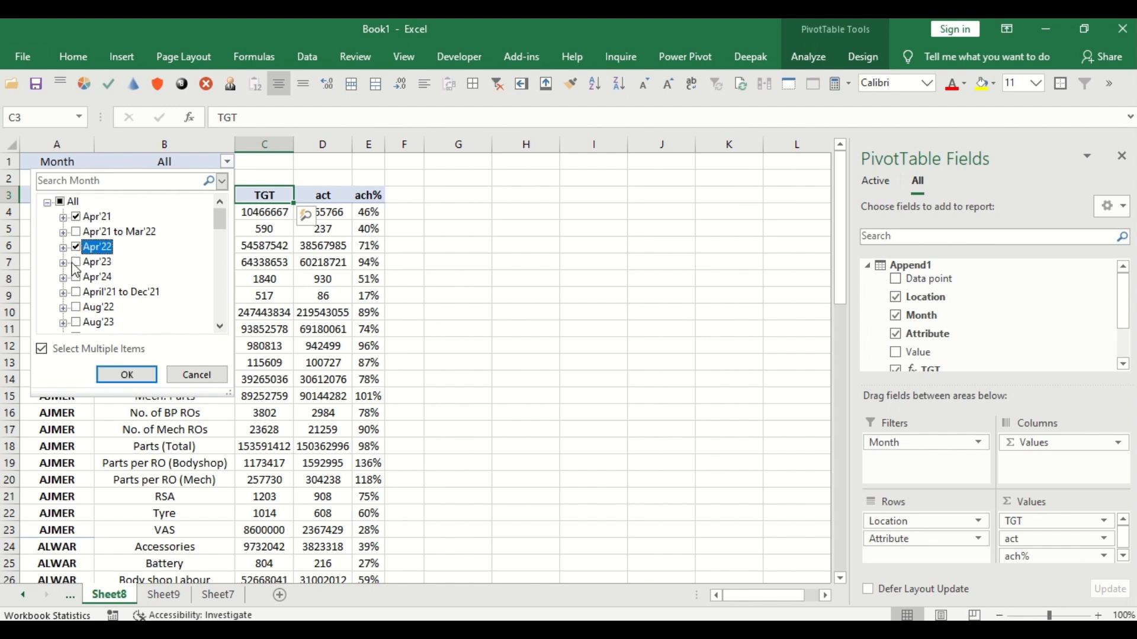
click(60, 202)
click(60, 202)
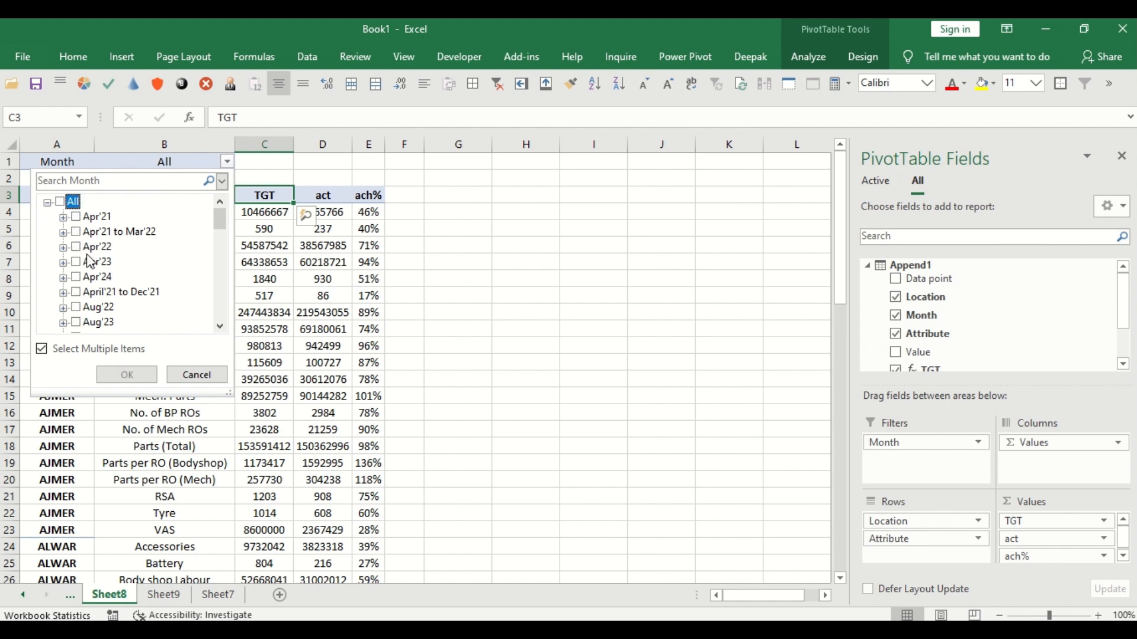
scroll(90, 263, down, 3)
scroll(110, 297, down, 2)
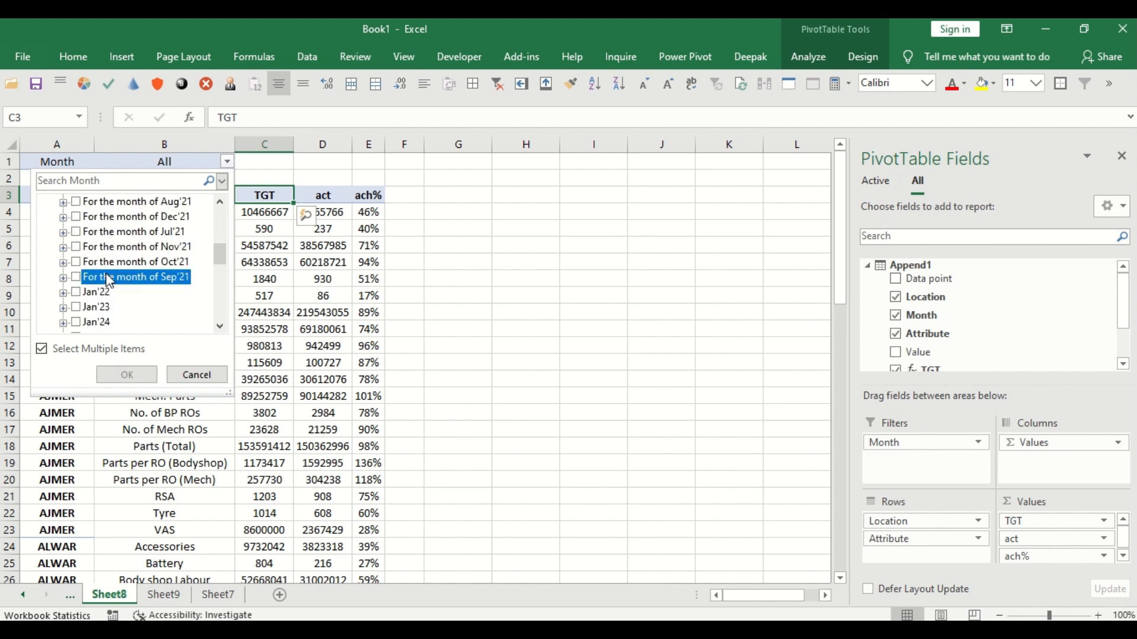
scroll(109, 281, down, 2)
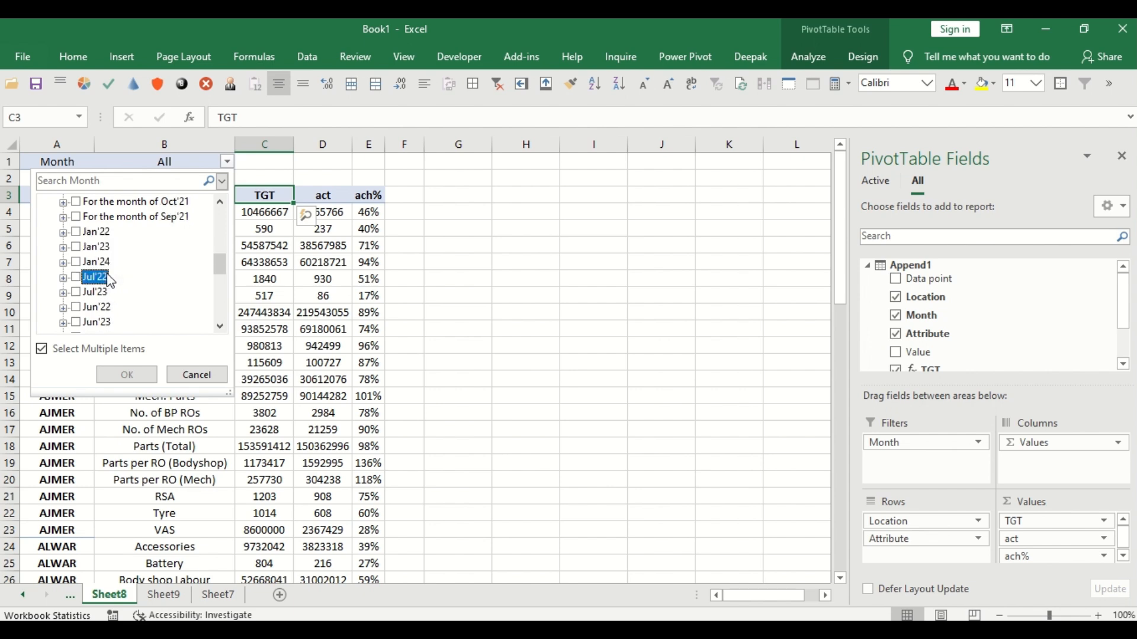
click(77, 278)
click(77, 279)
click(77, 308)
scroll(107, 290, up, 8)
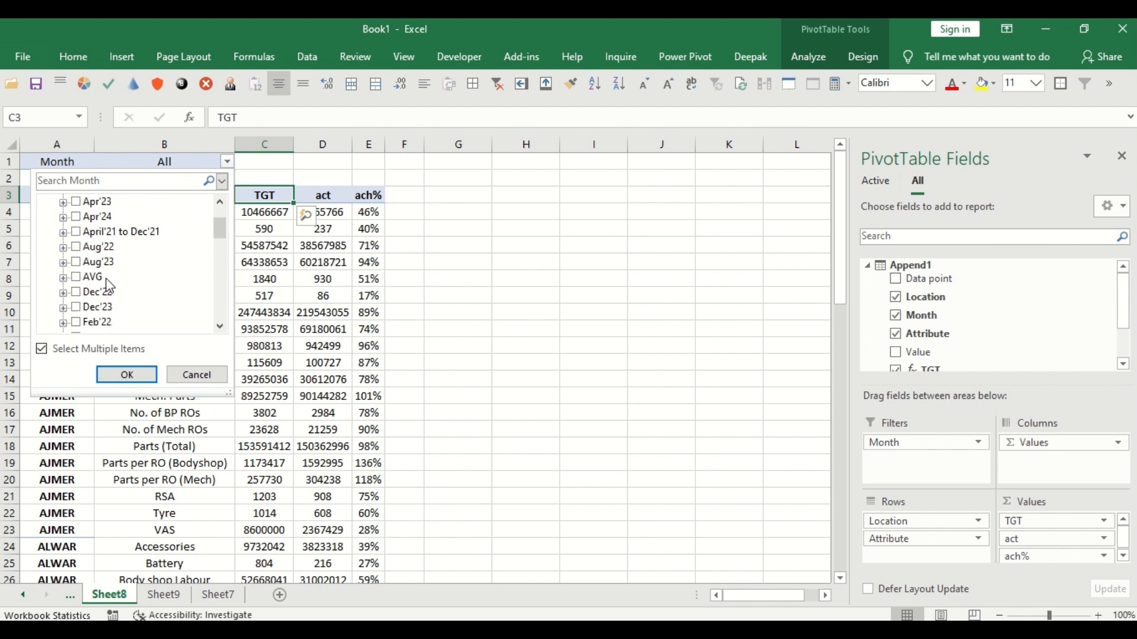
Step: Search the Month filter for jun and apply all matching months to the PivotTable
click(116, 181)
text(jun)
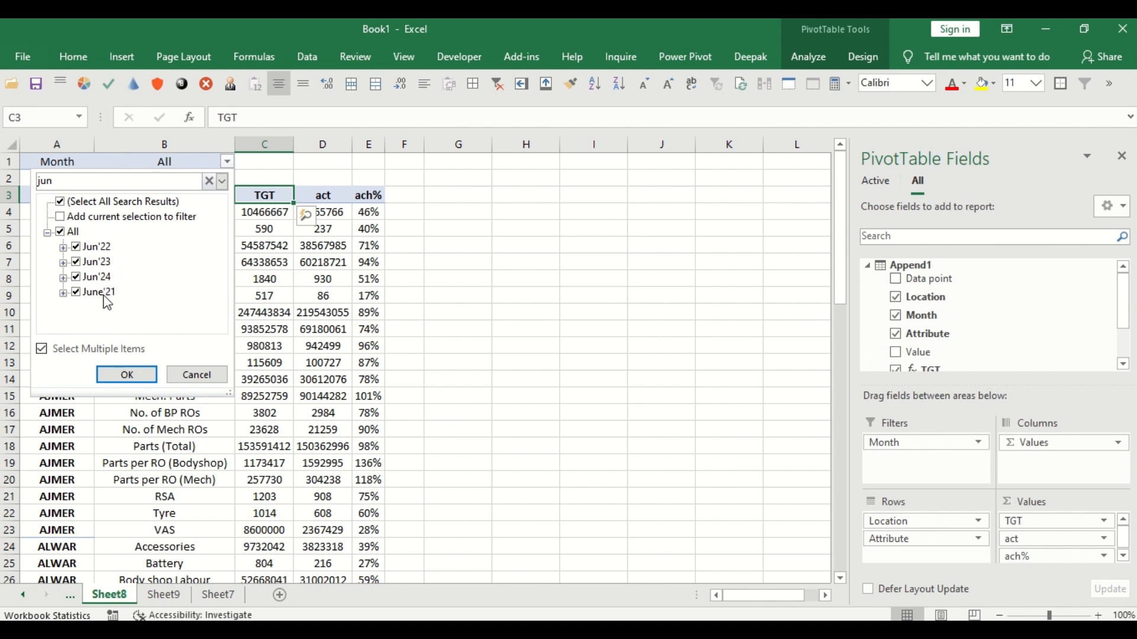
click(127, 375)
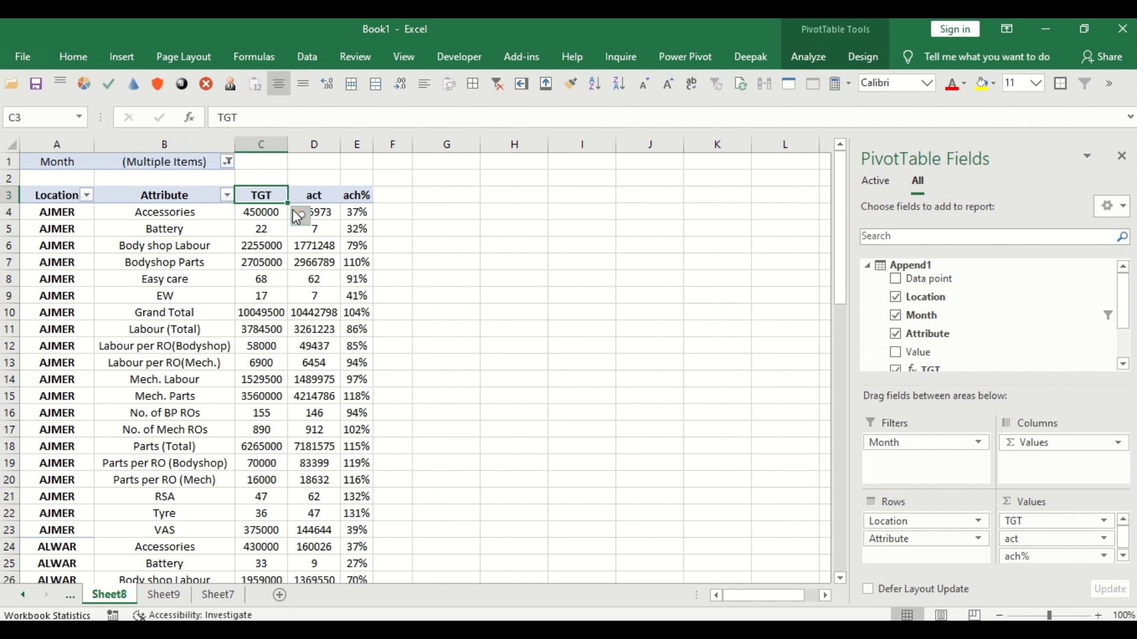
Step: Move the Month field from the report filter to the PivotTable's columns and review the monthly TGT, act and ach% values
click(261, 211)
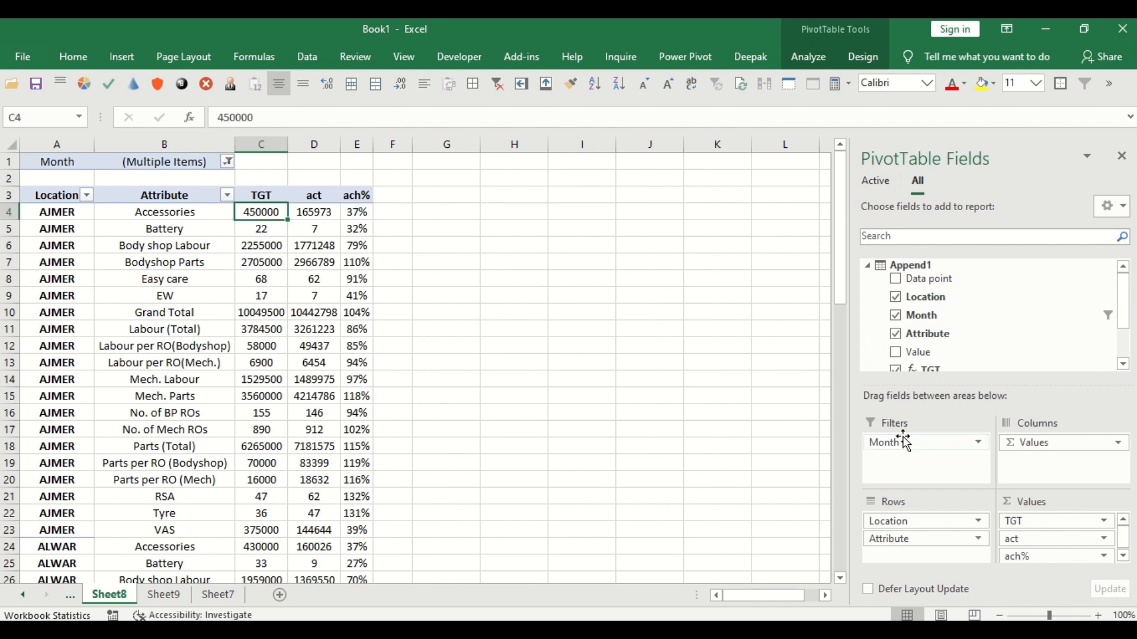
click(920, 448)
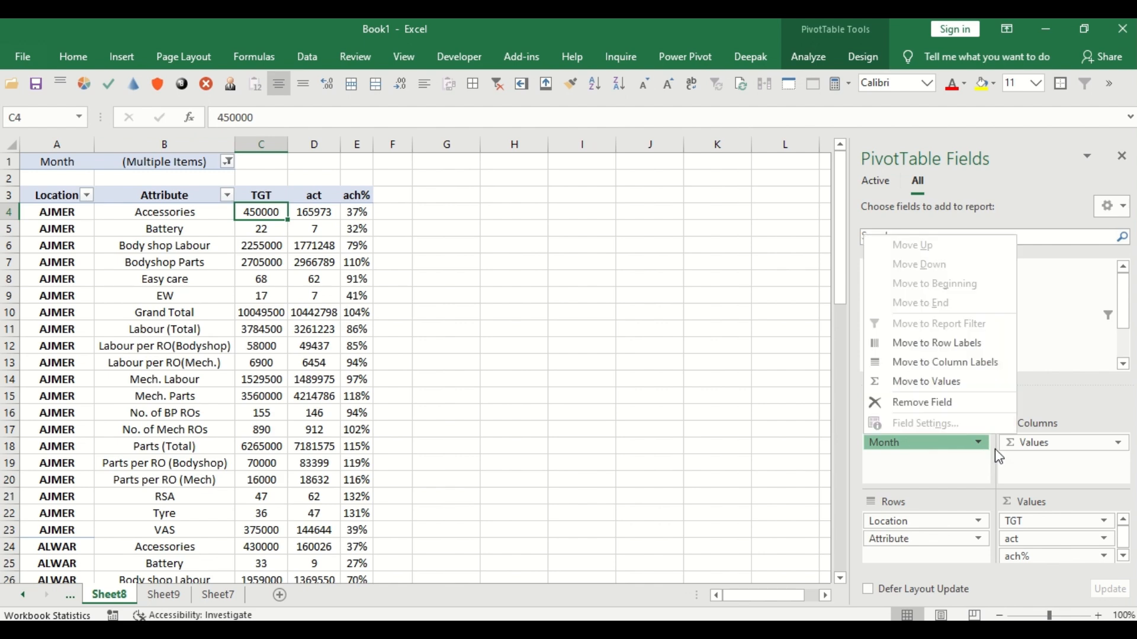
drag(944, 441, 1022, 464)
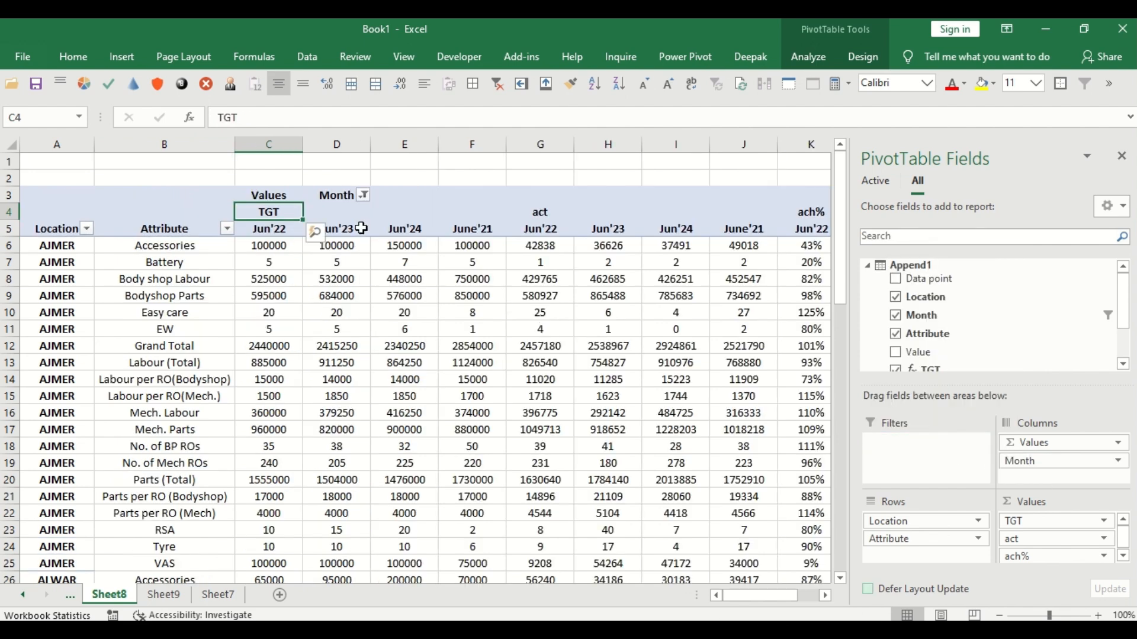
click(318, 194)
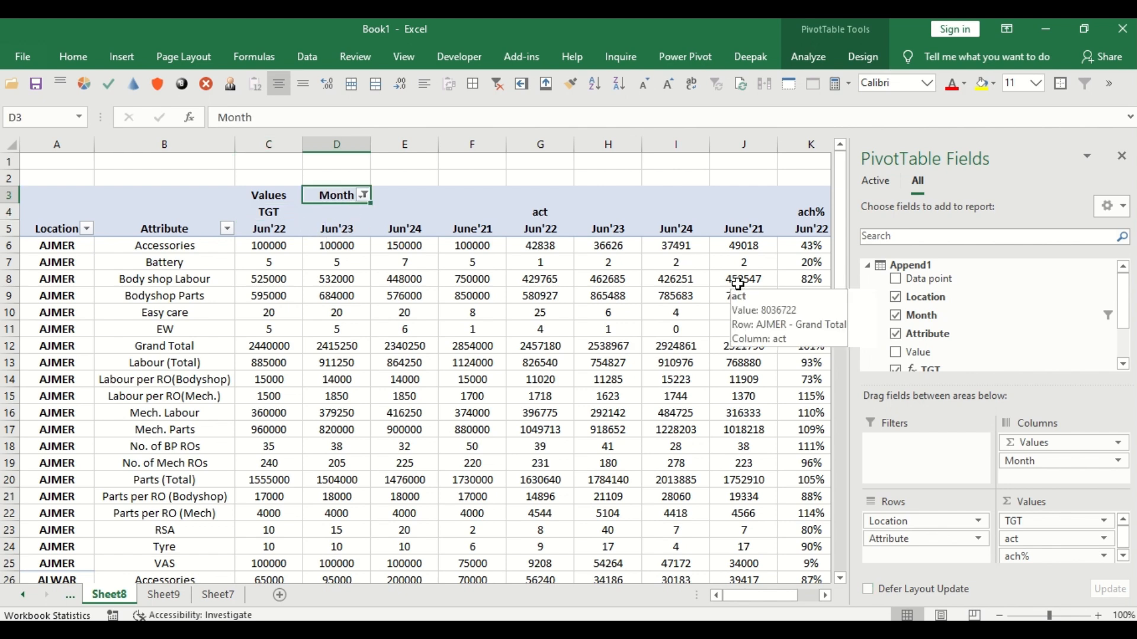
scroll(739, 284, down, 1)
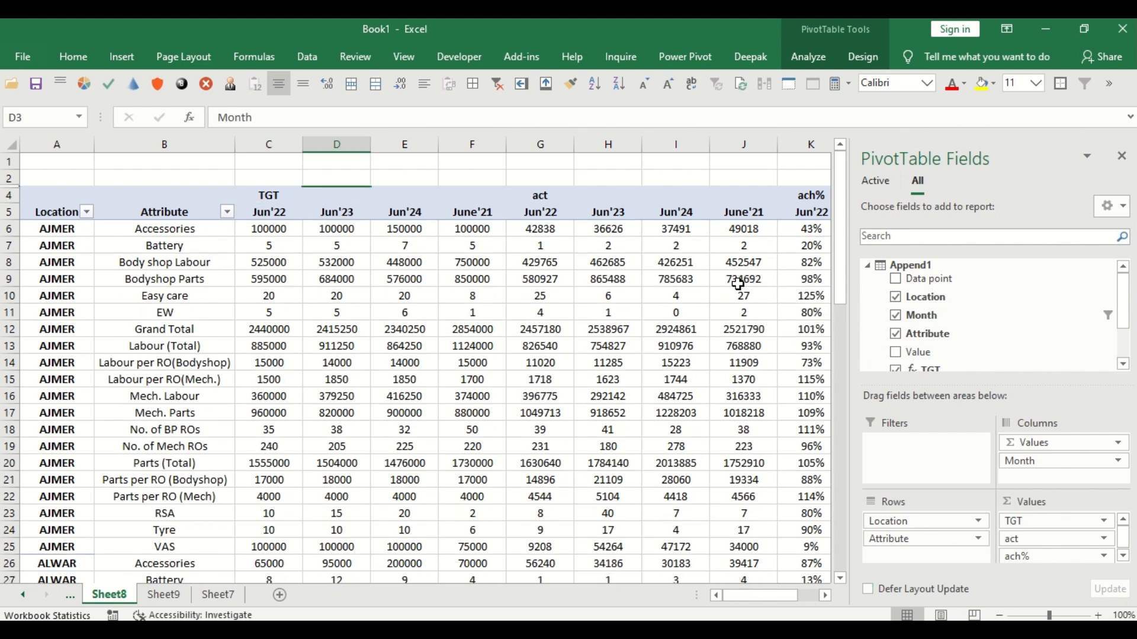
Step: Enable merging and centering of cells with labels in the PivotTable's layout options
key(Down)
key(Left)
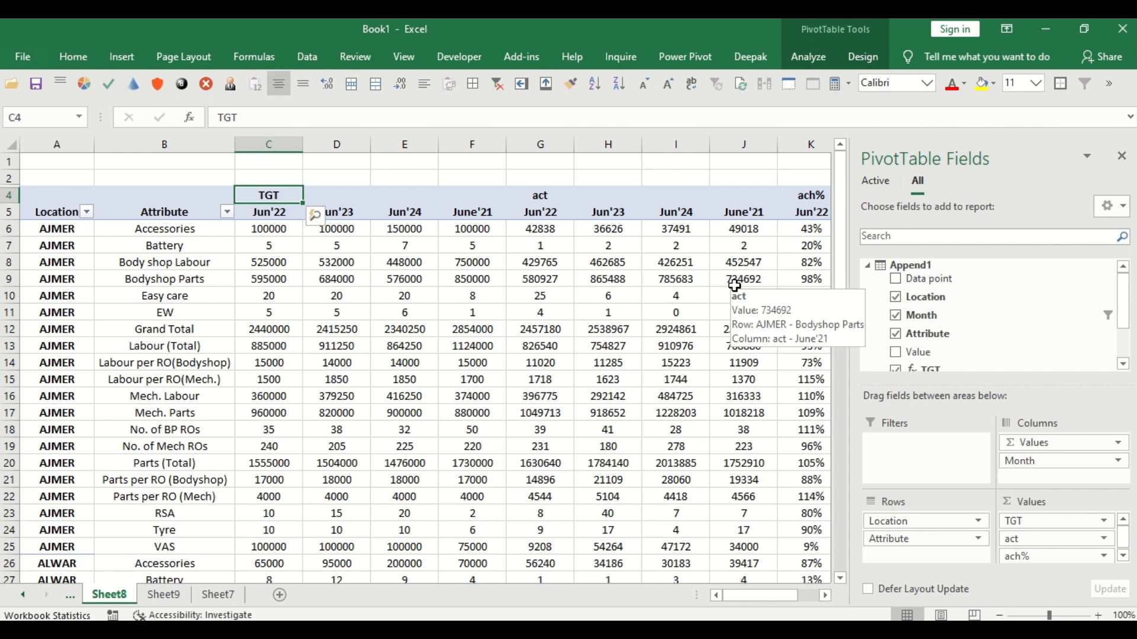
click(466, 187)
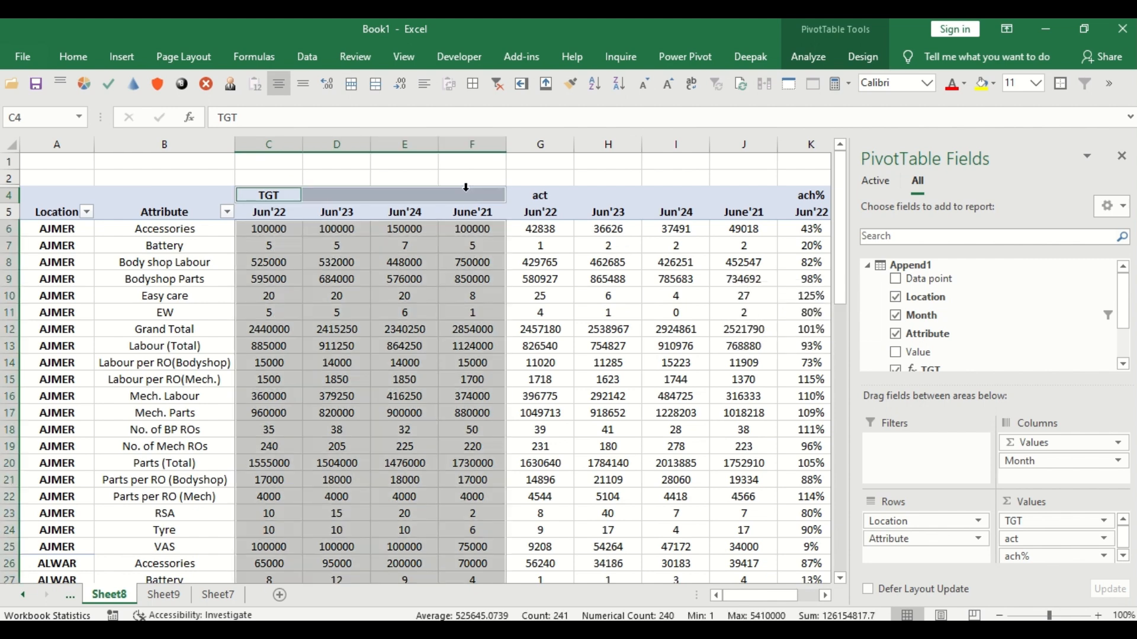
click(466, 195)
click(808, 57)
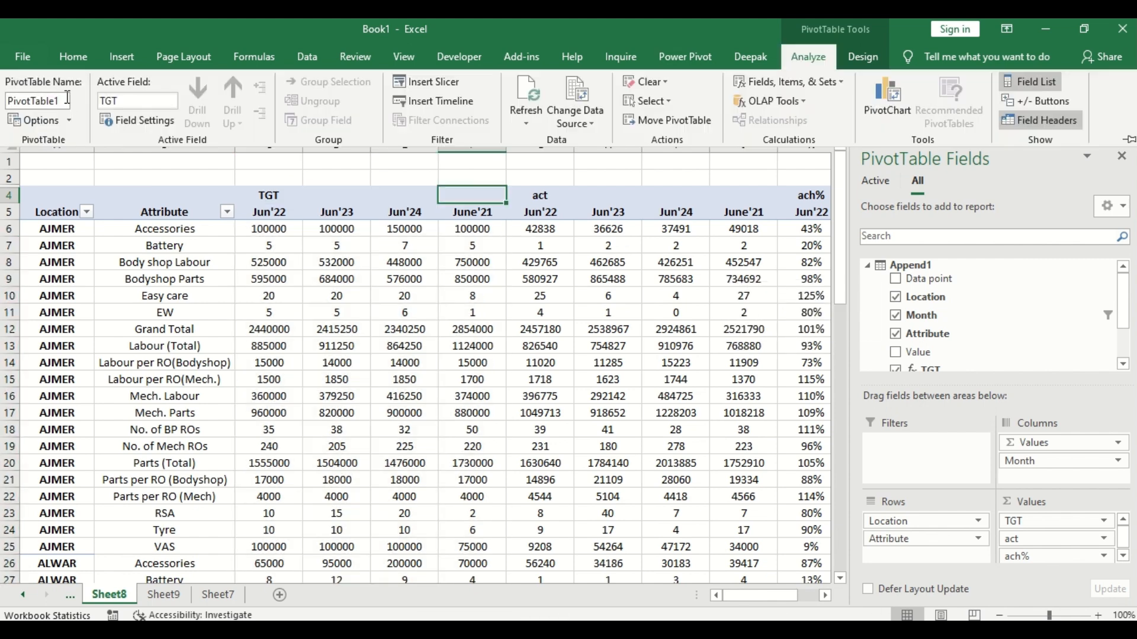
click(37, 124)
click(493, 233)
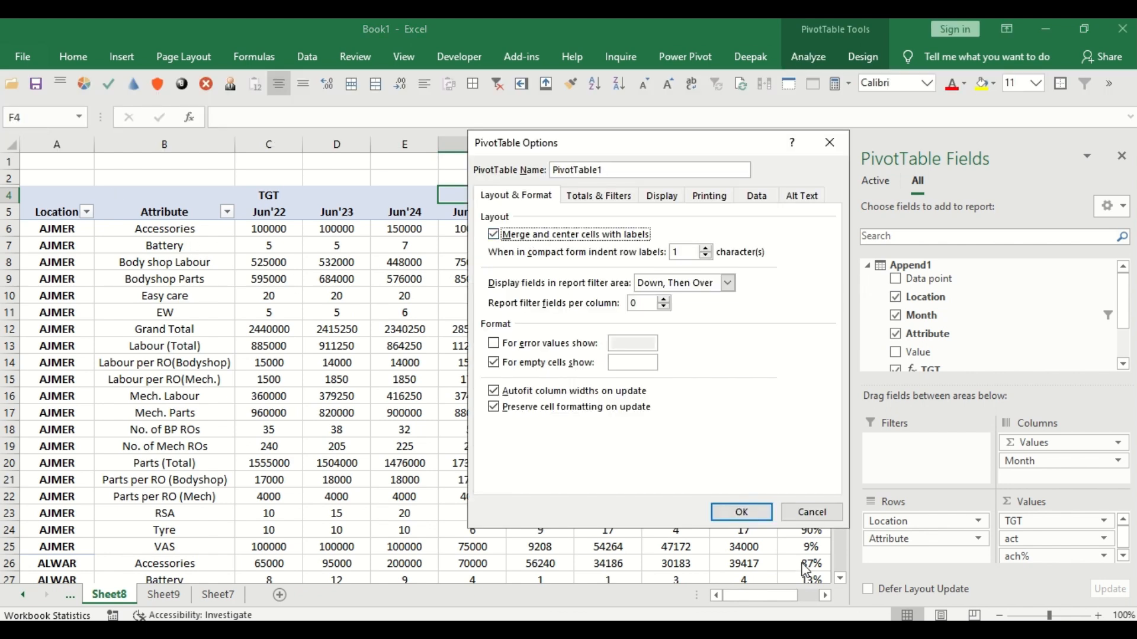
click(743, 518)
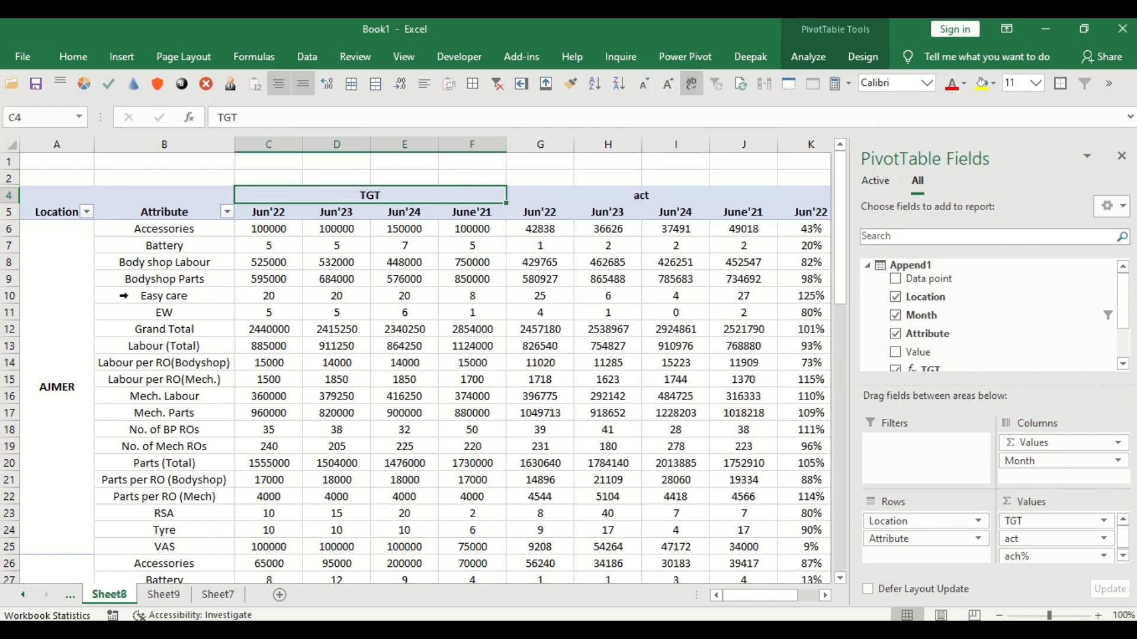
Step: Select the whole PivotTable, hide the field list and apply all borders to its cells
key(ctrl+a)
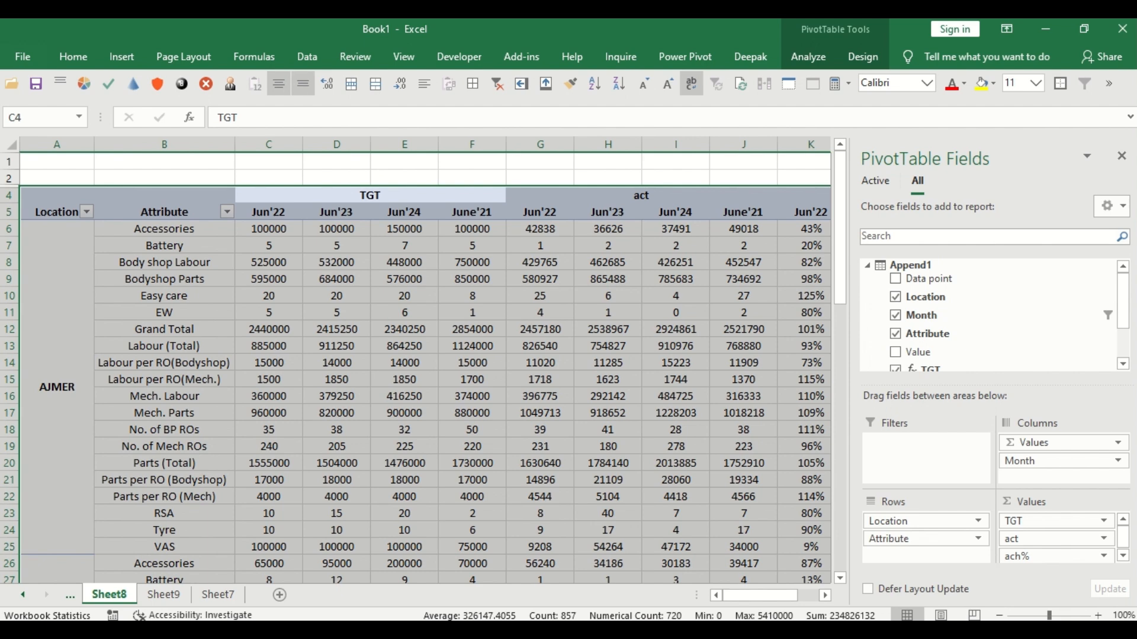
click(1121, 156)
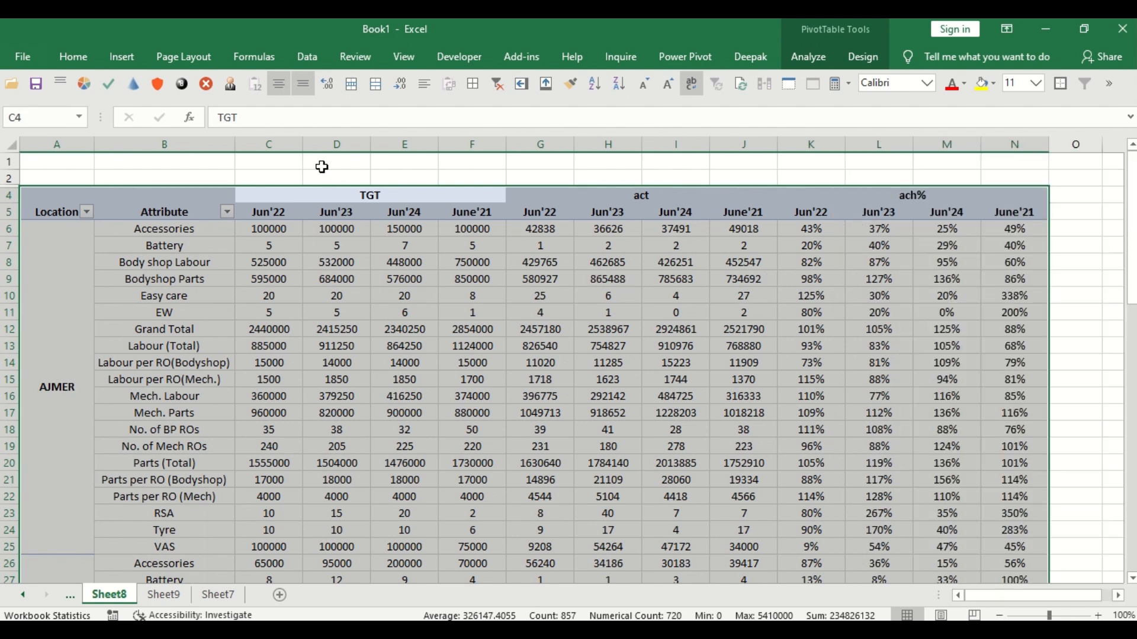
click(472, 83)
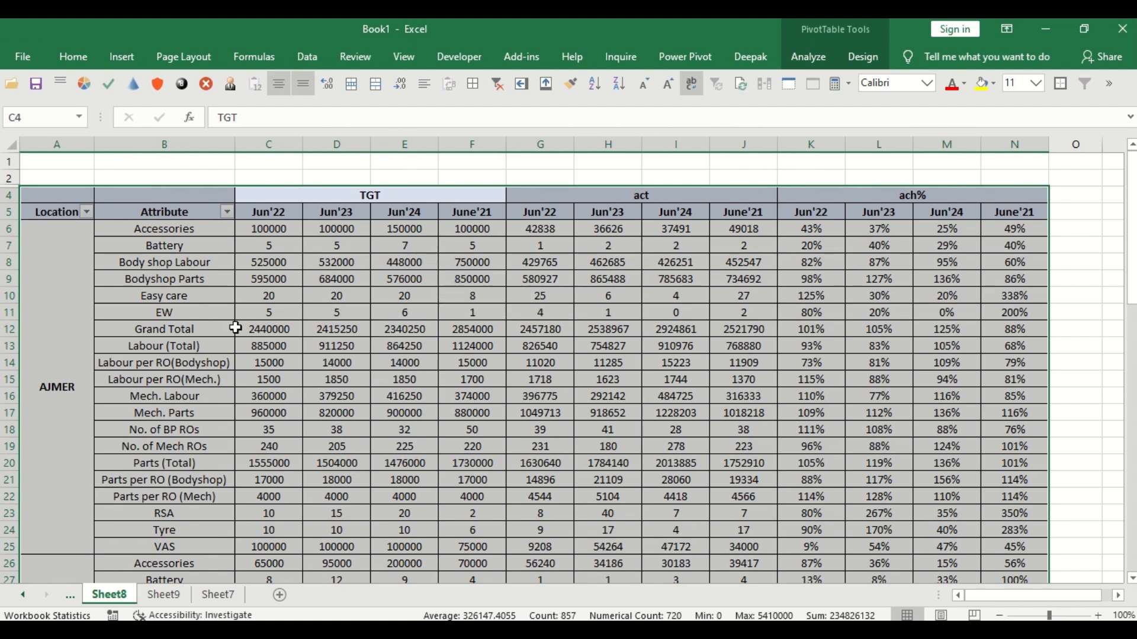
Step: Try to sort the PivotTable's month column headers in ascending order, starting from the Jun'22 header under TGT
click(279, 212)
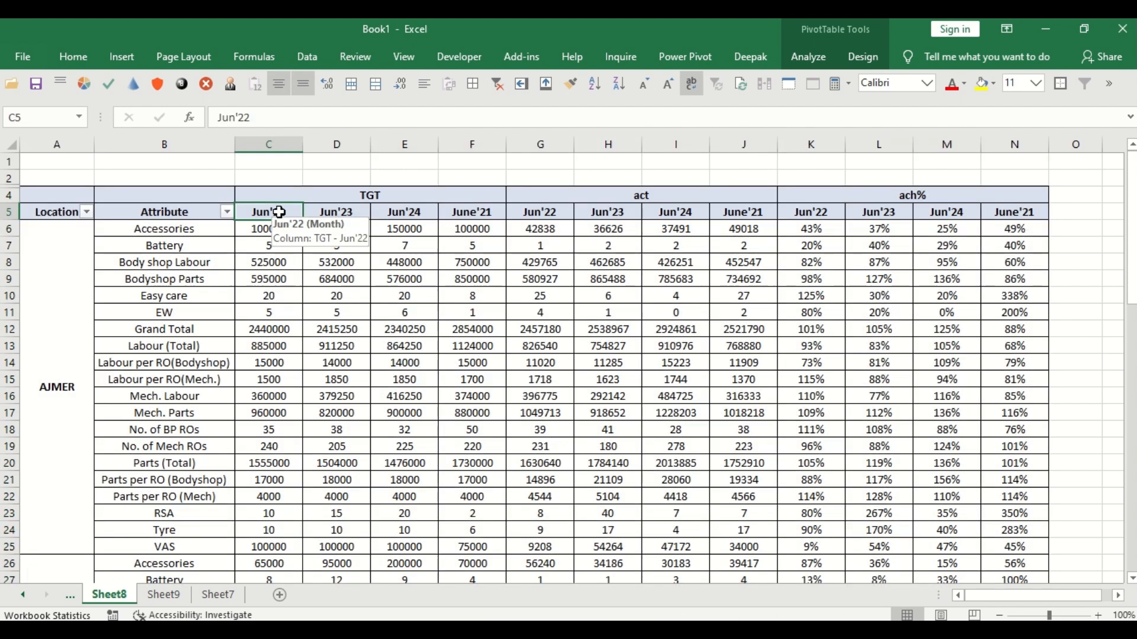
ctrl+click(557, 218)
click(277, 211)
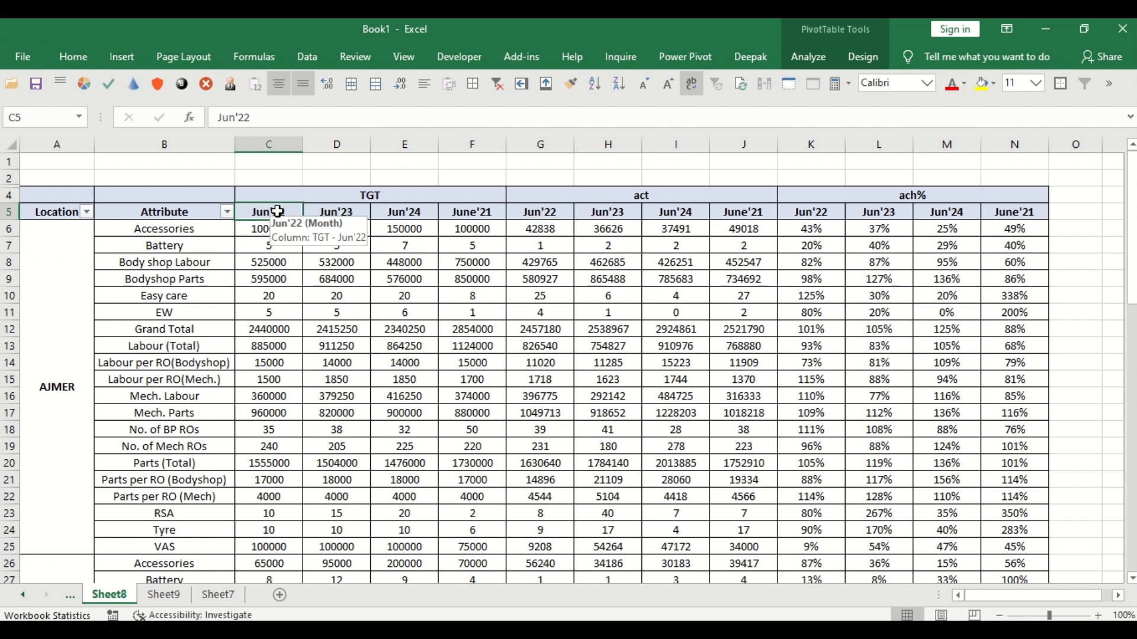
click(303, 59)
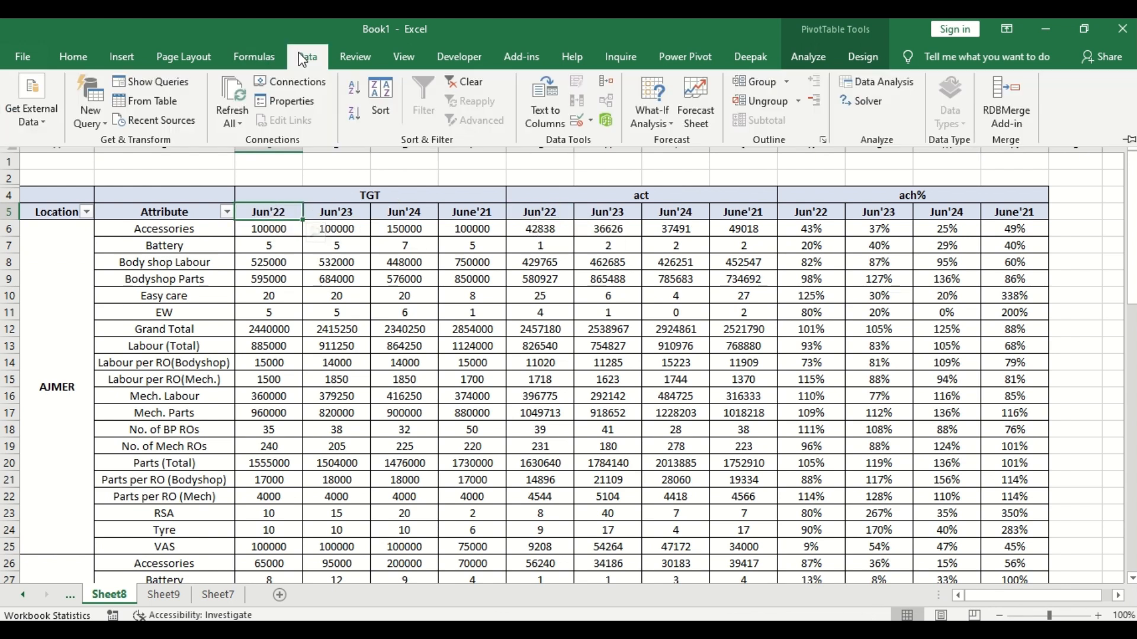
click(354, 89)
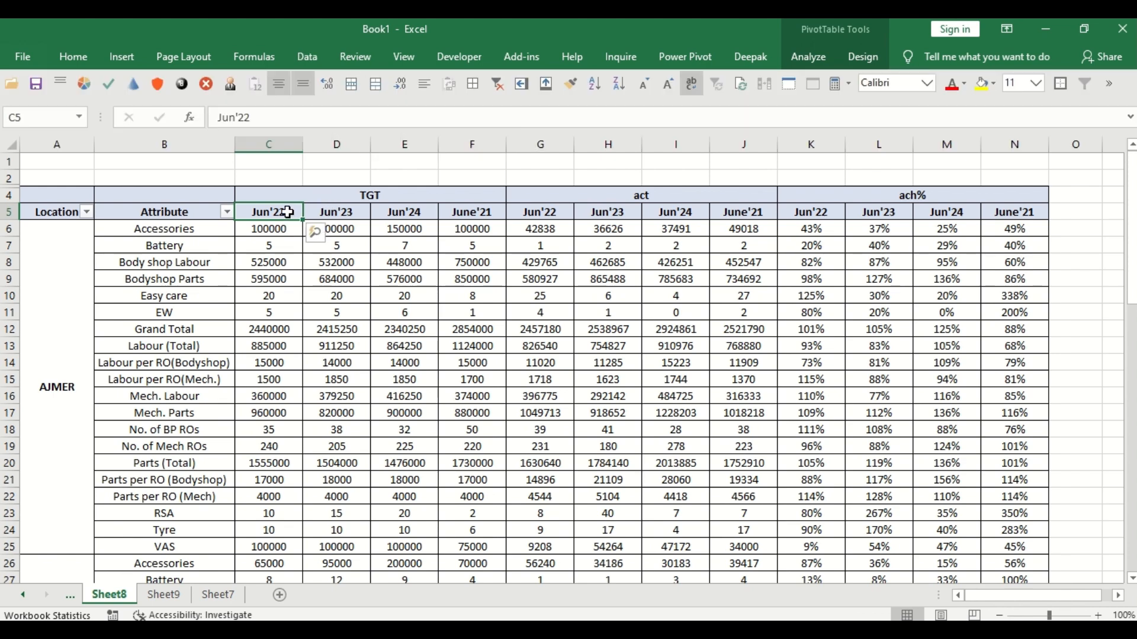
shift+click(996, 214)
click(312, 59)
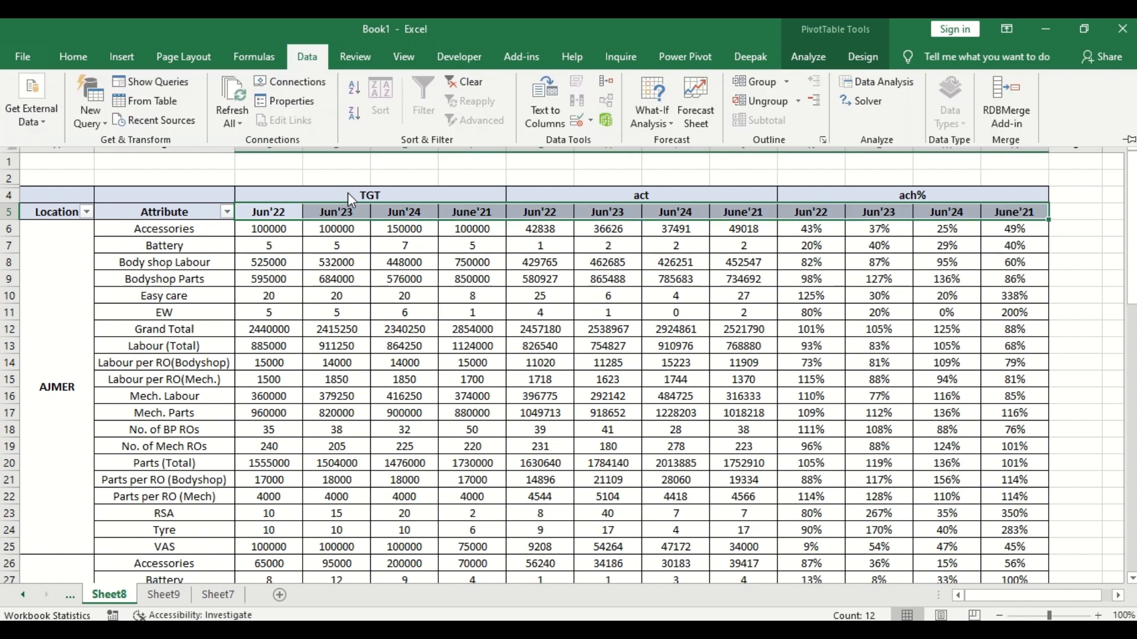
click(295, 208)
click(296, 212)
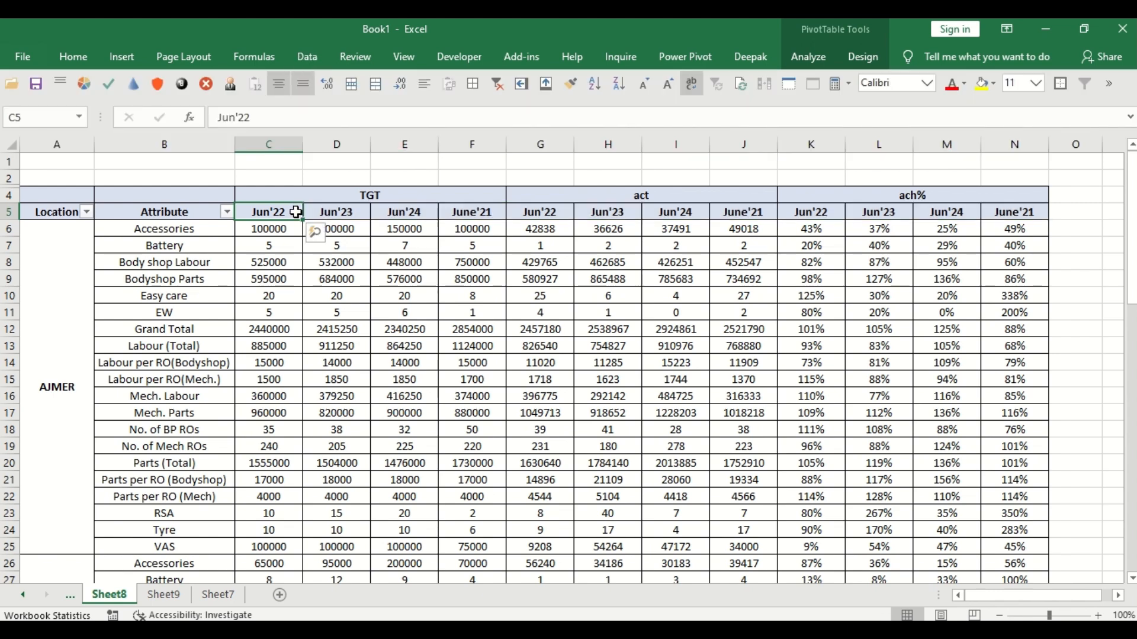
Step: Show the PivotTable field list again and set its fields to sort A to Z in the PivotTable's display options
right_click(296, 212)
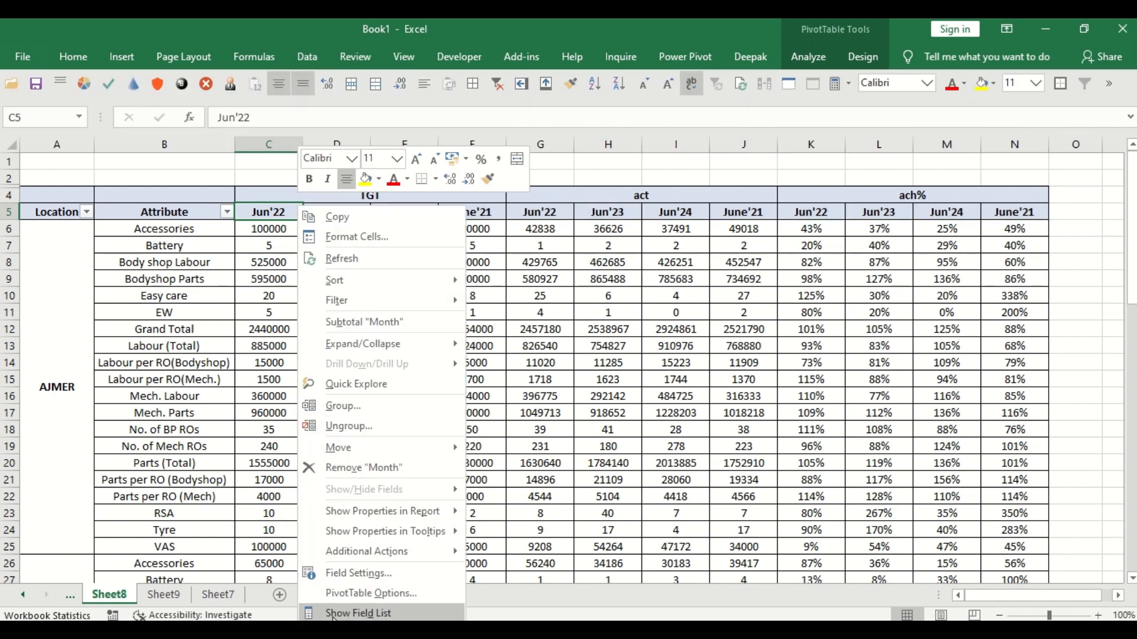
click(336, 616)
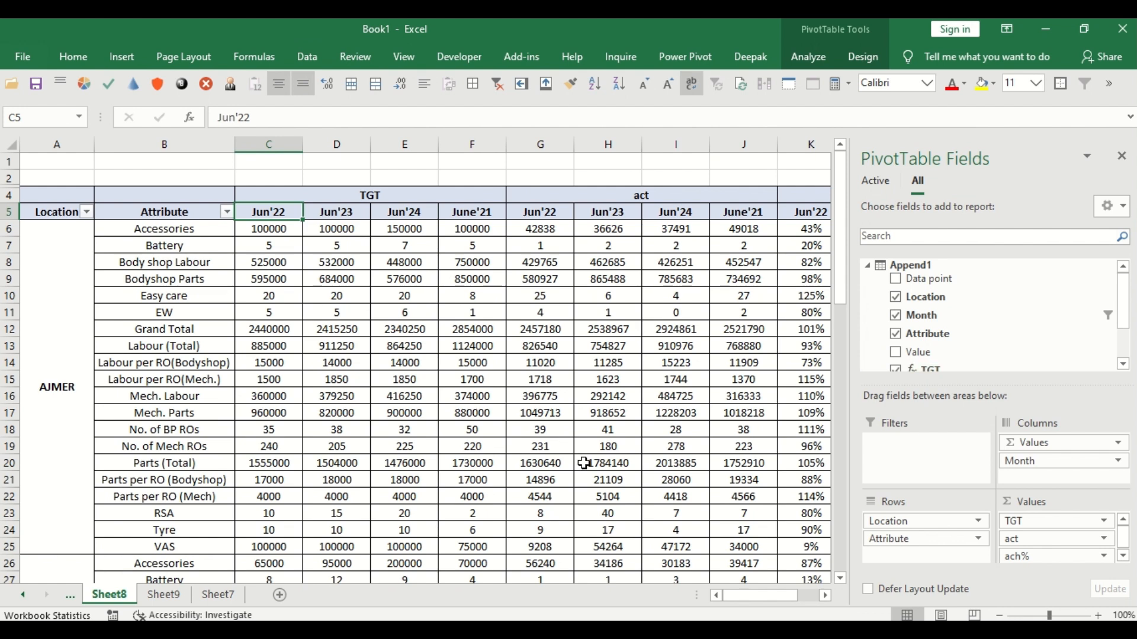
right_click(279, 216)
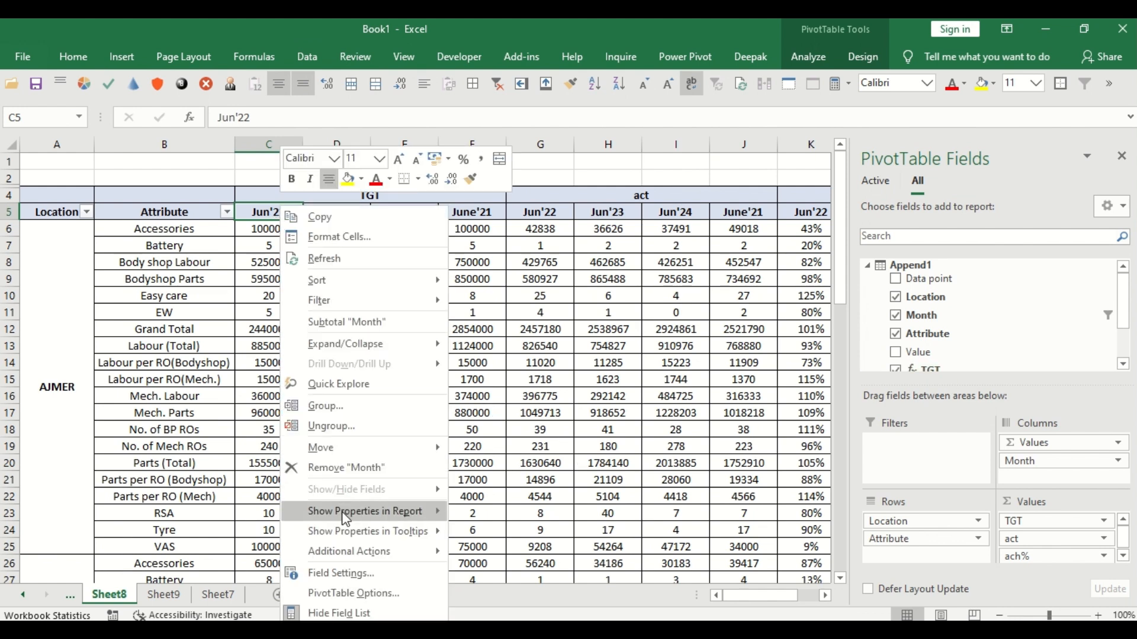
mouse_move(370, 533)
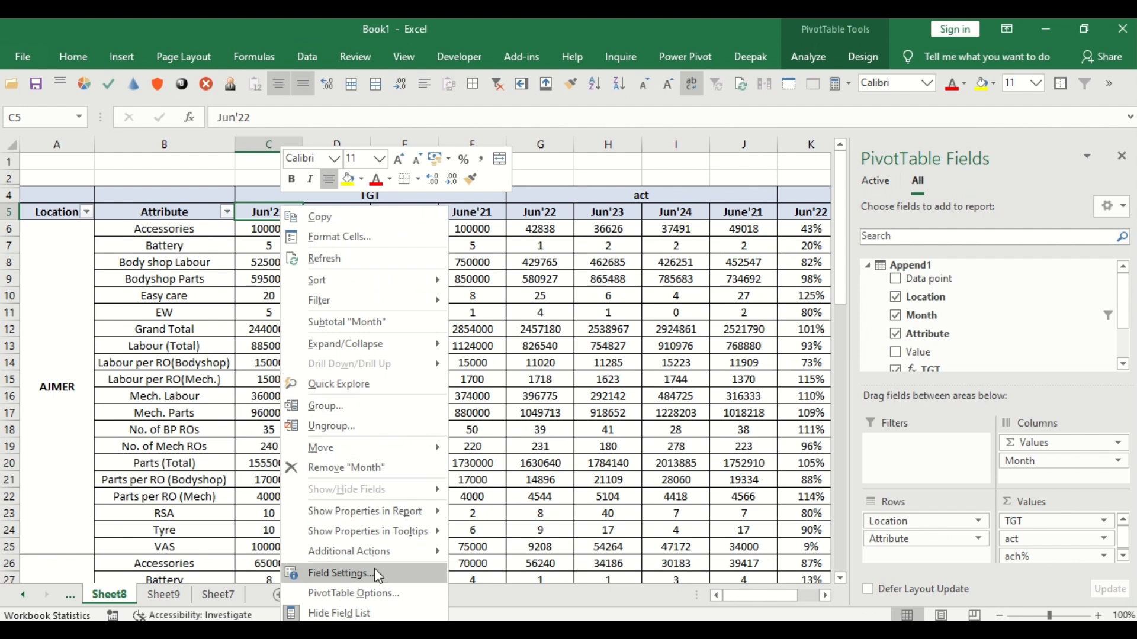
click(375, 603)
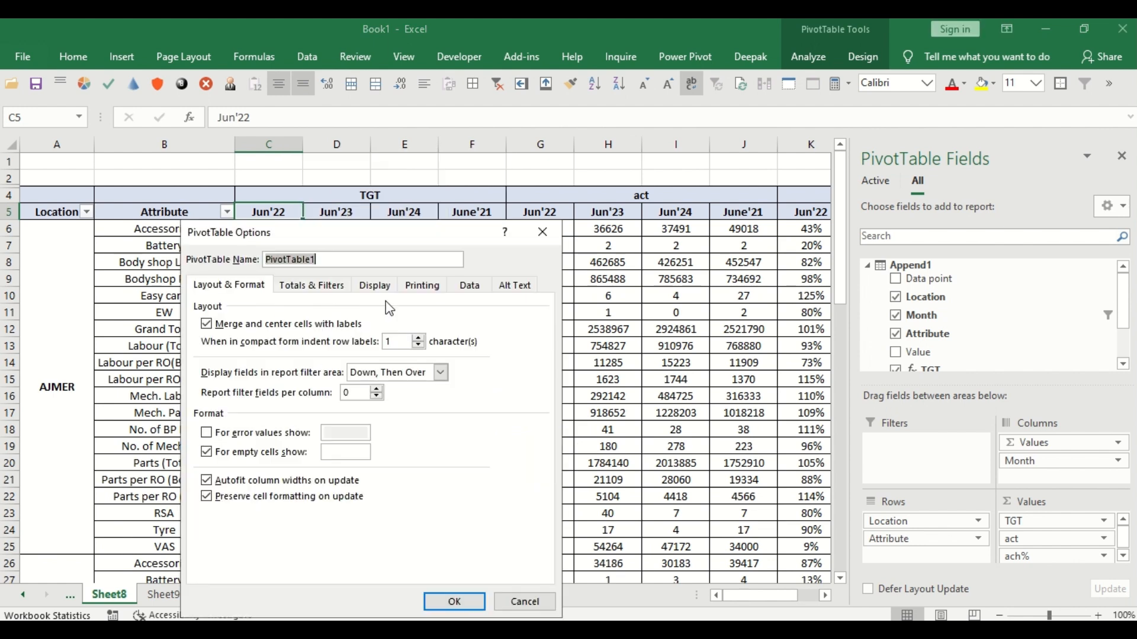
click(325, 284)
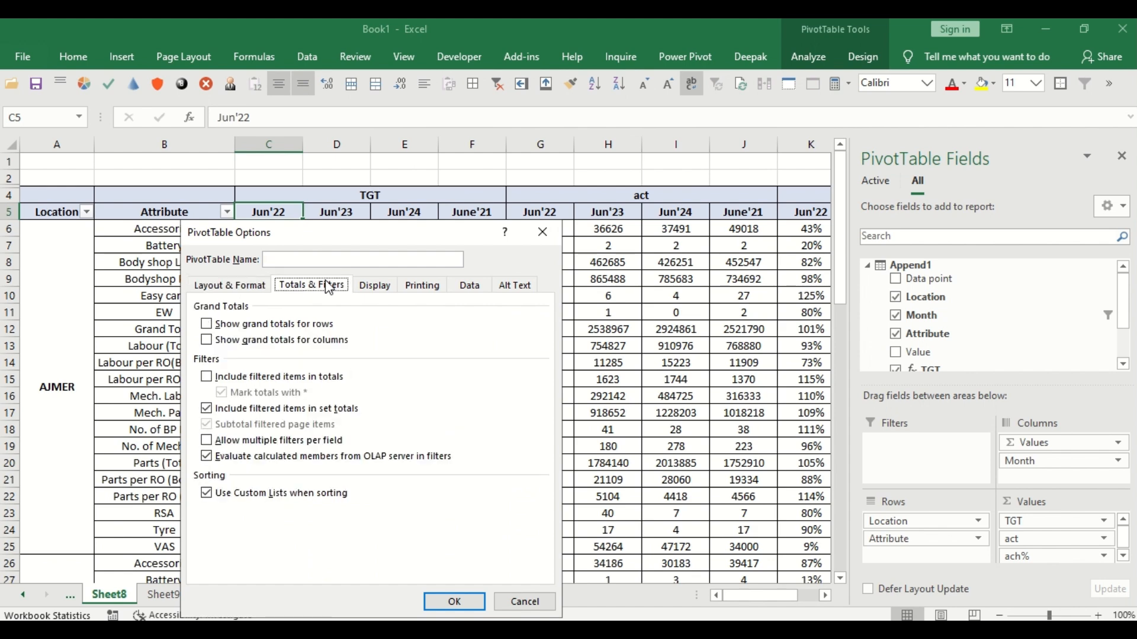
click(372, 289)
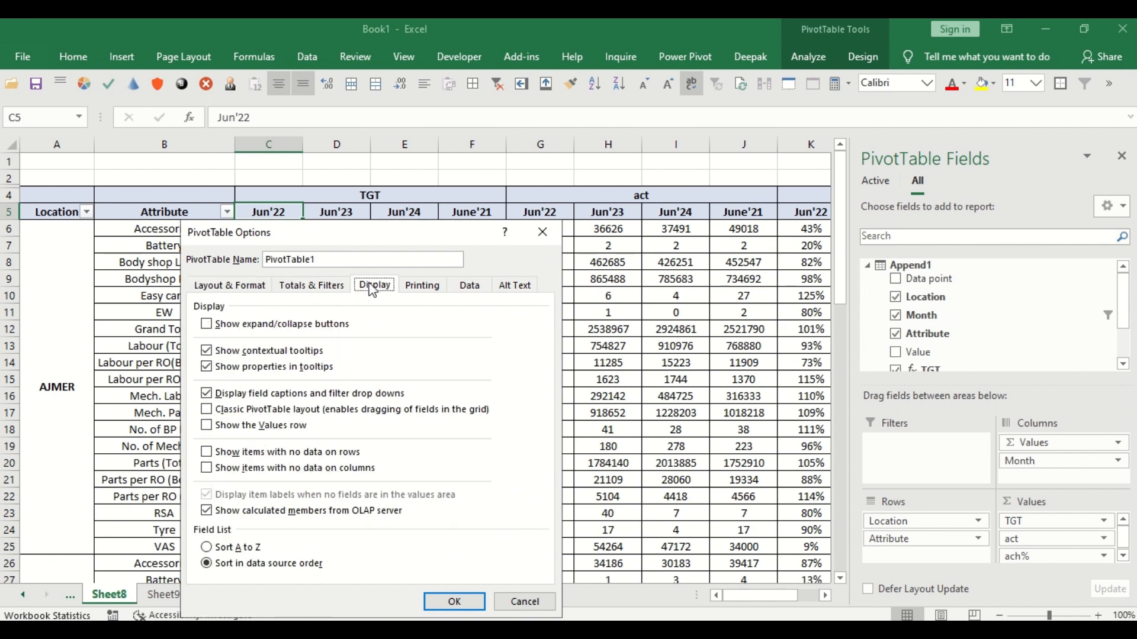
click(236, 549)
click(454, 601)
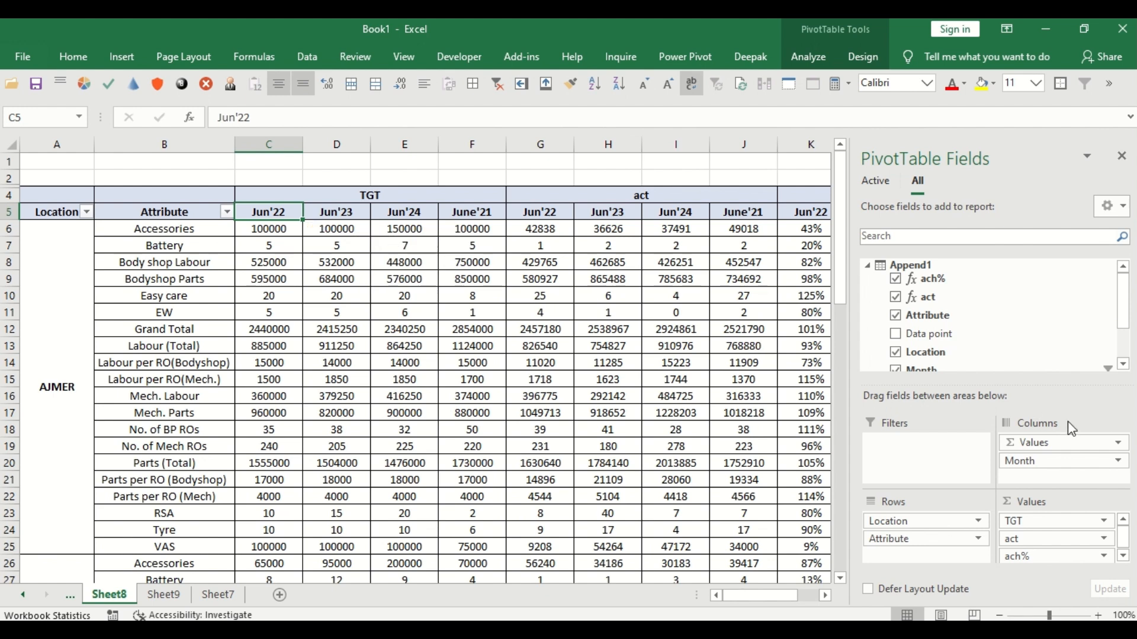
Step: Place Month above Values in the PivotTable's columns, then autofit all column widths and hide the field list
drag(1045, 471, 1040, 441)
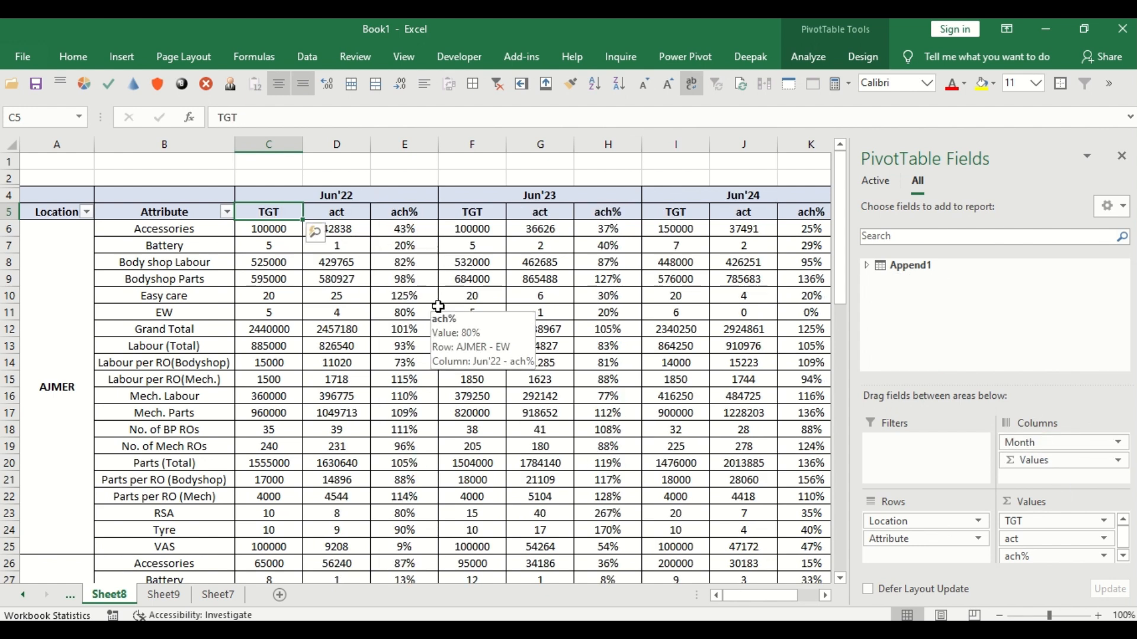
key(ctrl+a)
key(ctrl+a)
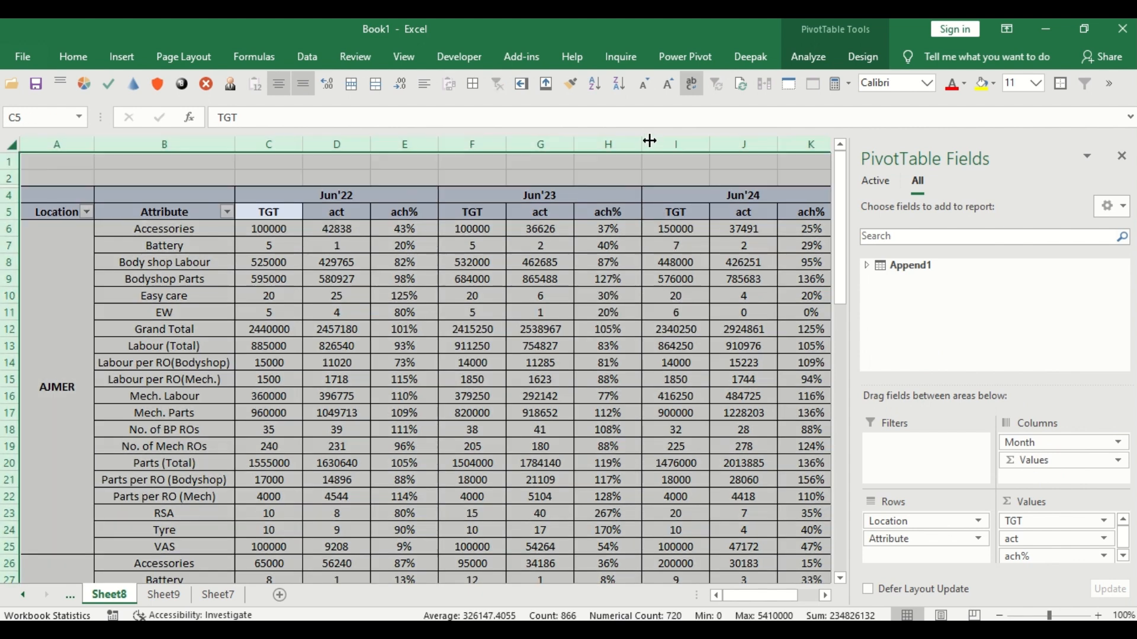
double_click(642, 140)
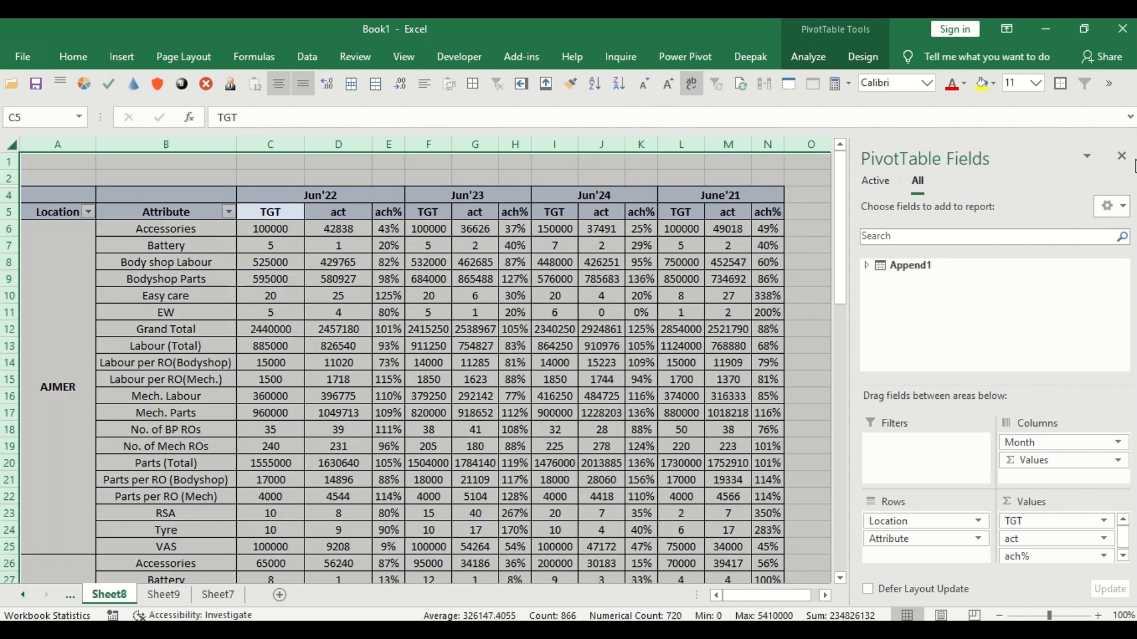
click(1121, 156)
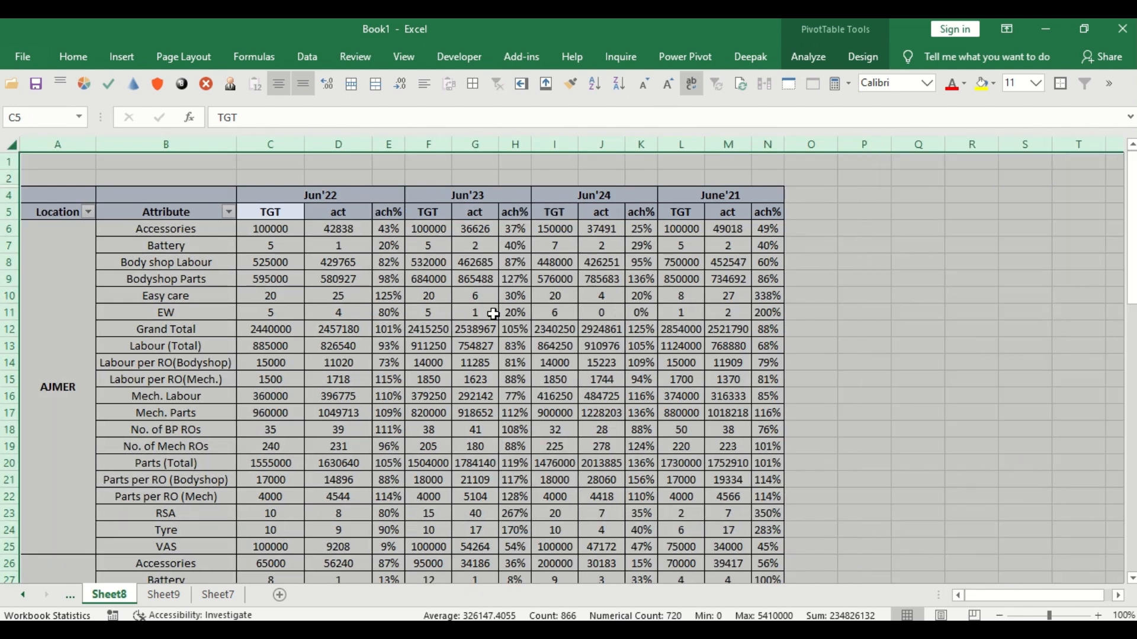
Step: Move the June'21 column group ahead of Jun'22 in the PivotTable and autofit all column widths
click(267, 213)
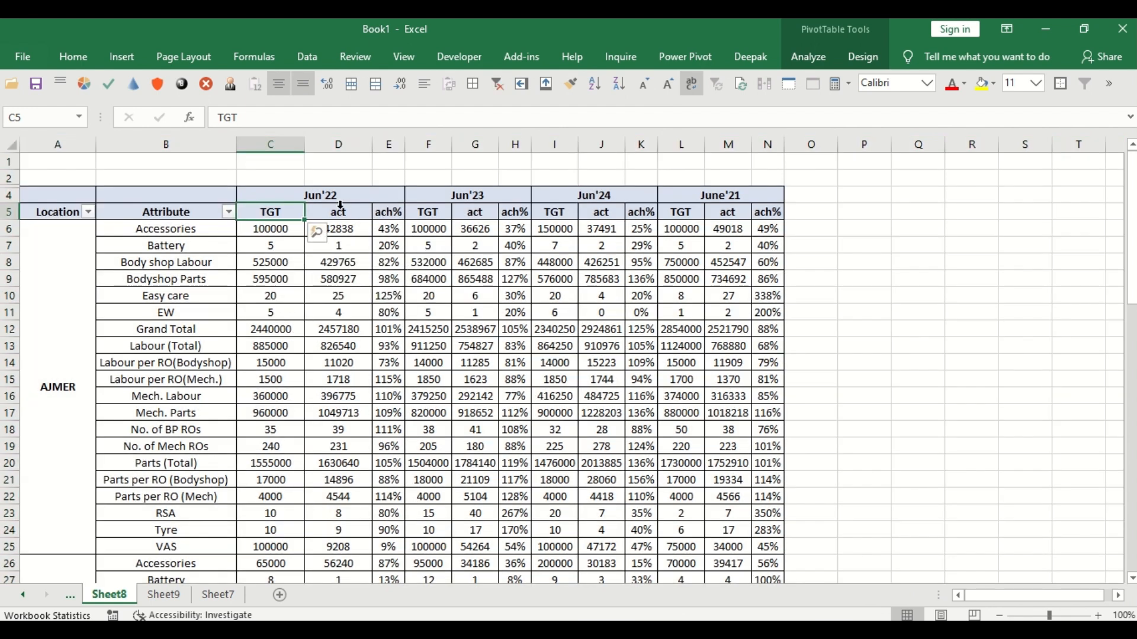
click(729, 203)
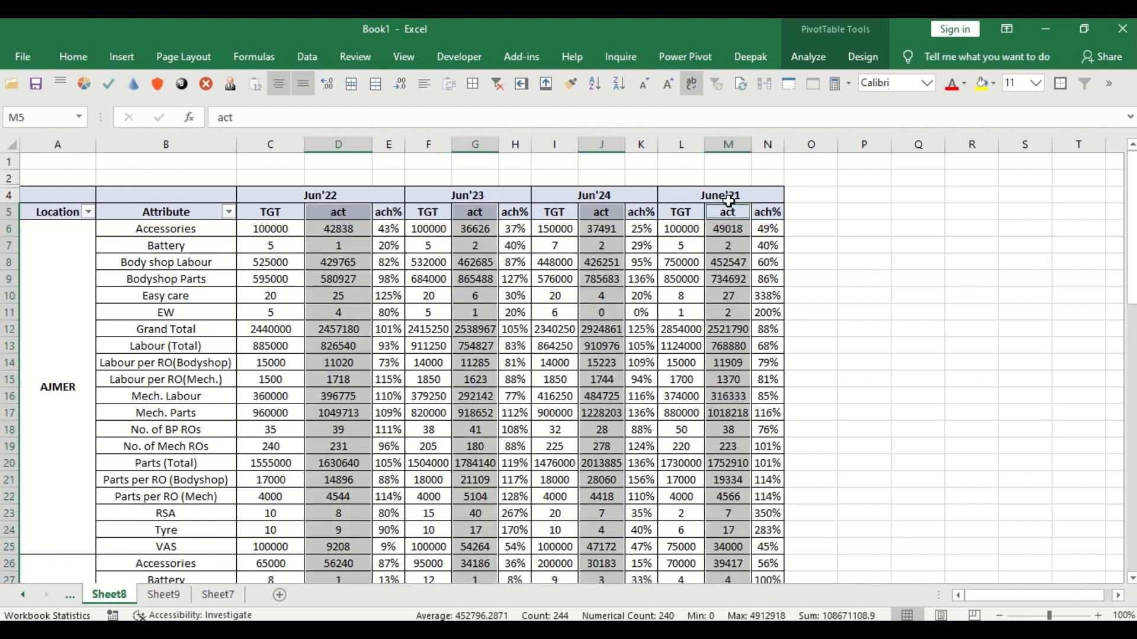
click(725, 195)
drag(724, 195, 239, 213)
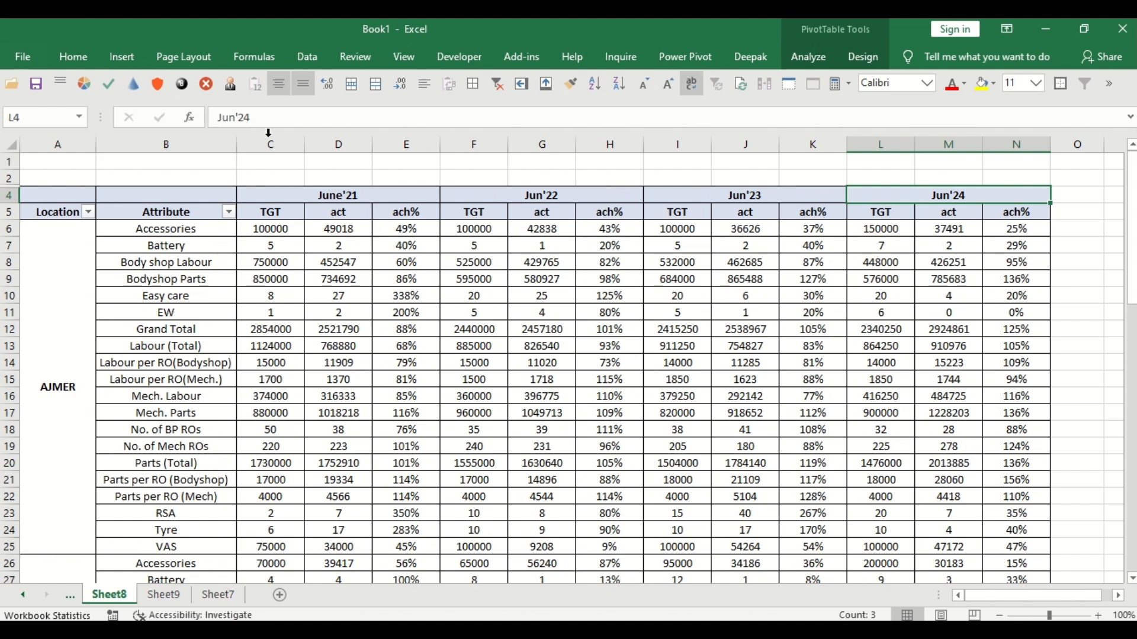
key(ctrl+a)
double_click(304, 144)
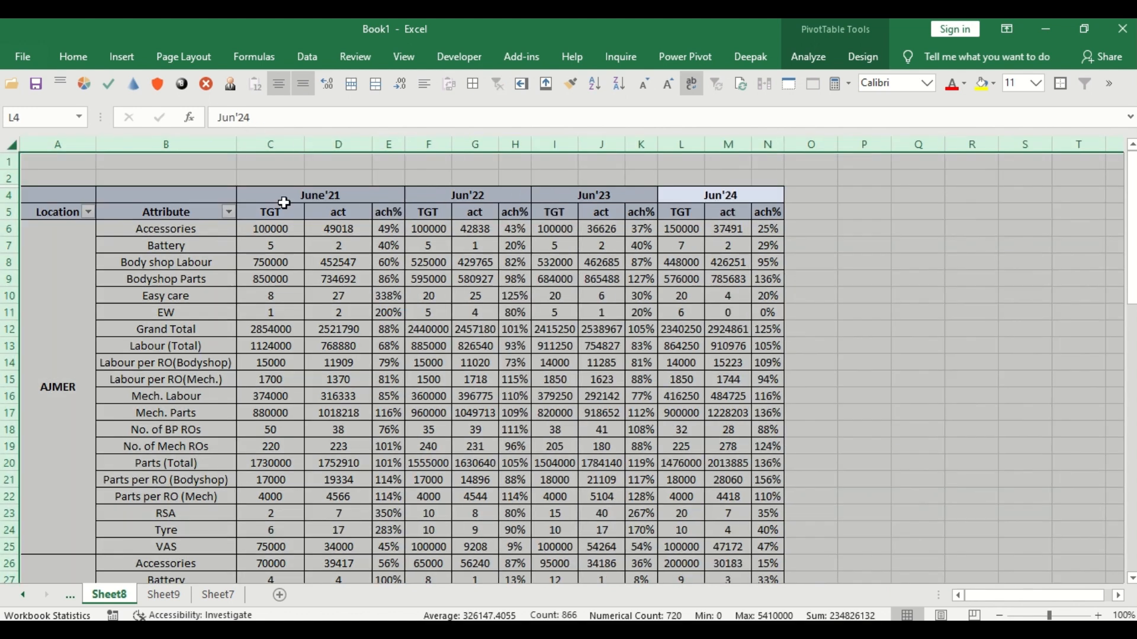
Step: Review AJMER's June'21 figures for Accessories and VAS in the TGT, act and ach% columns
click(278, 212)
click(263, 230)
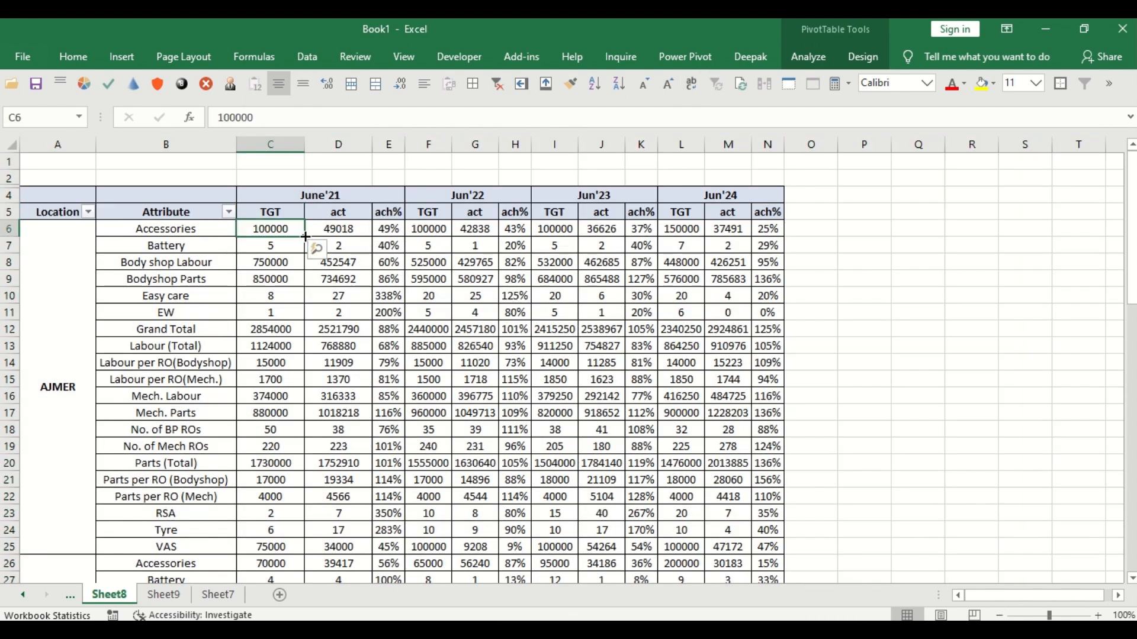
click(340, 229)
click(386, 229)
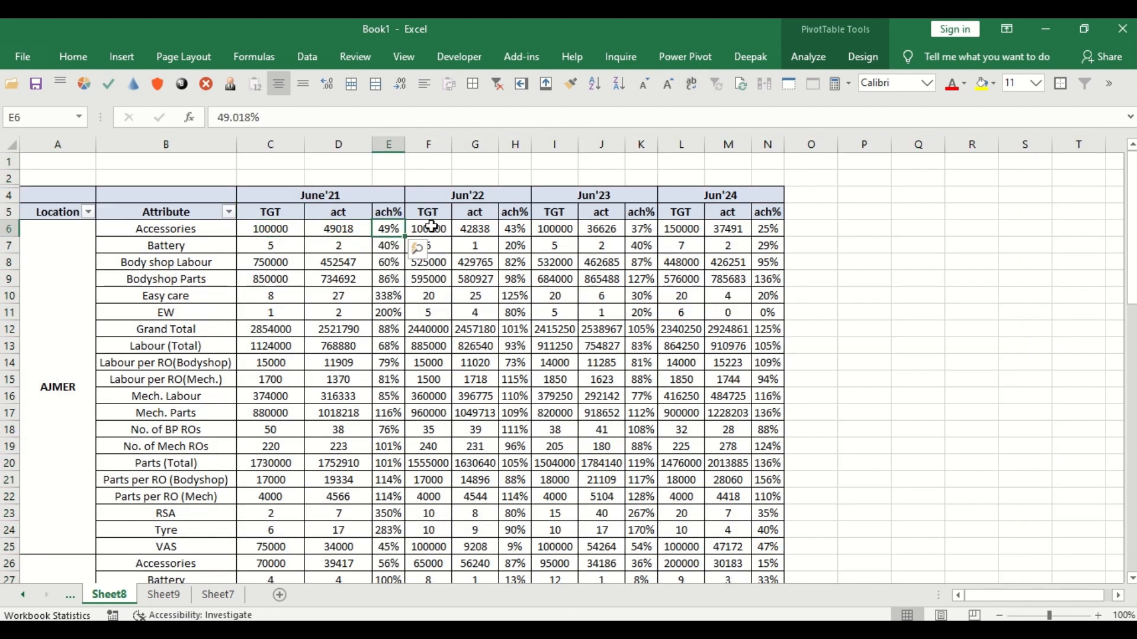
click(70, 394)
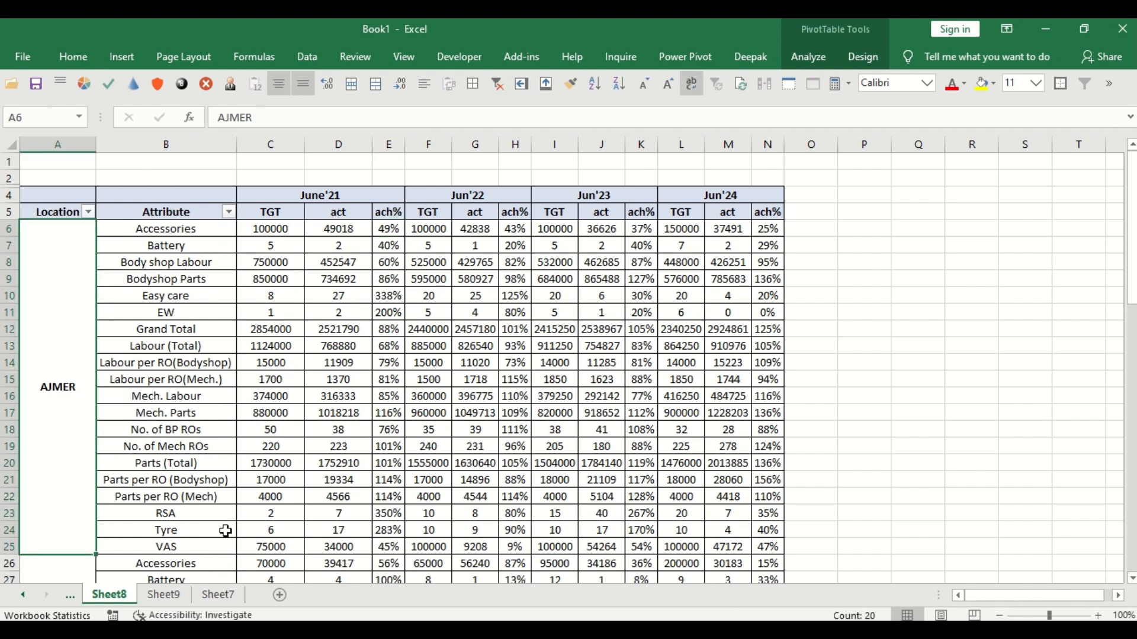
click(178, 549)
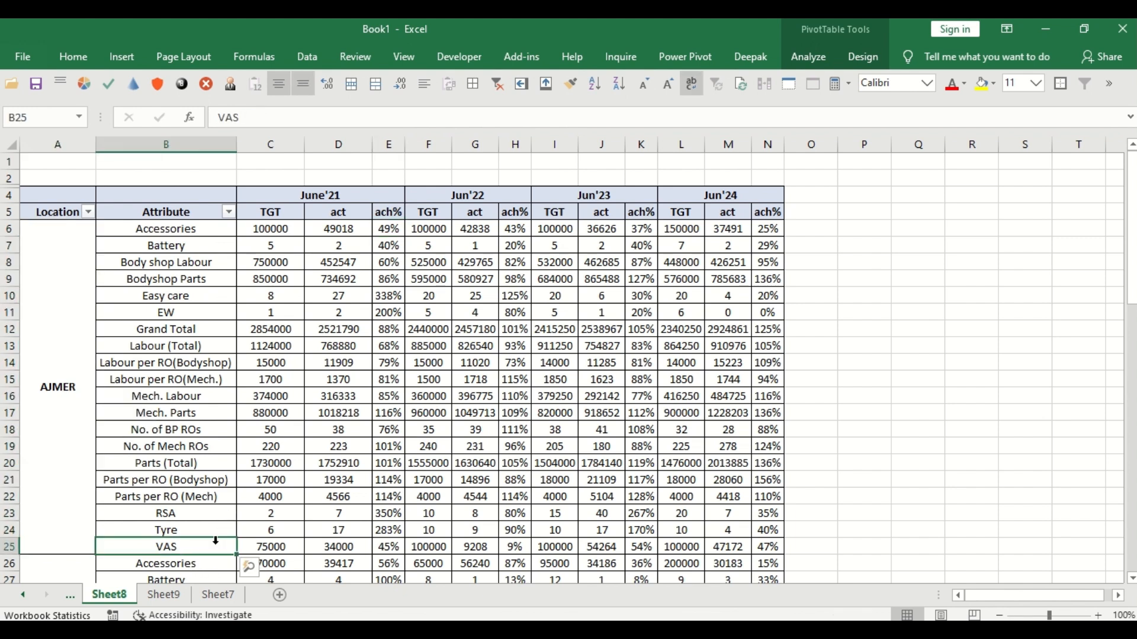
click(337, 548)
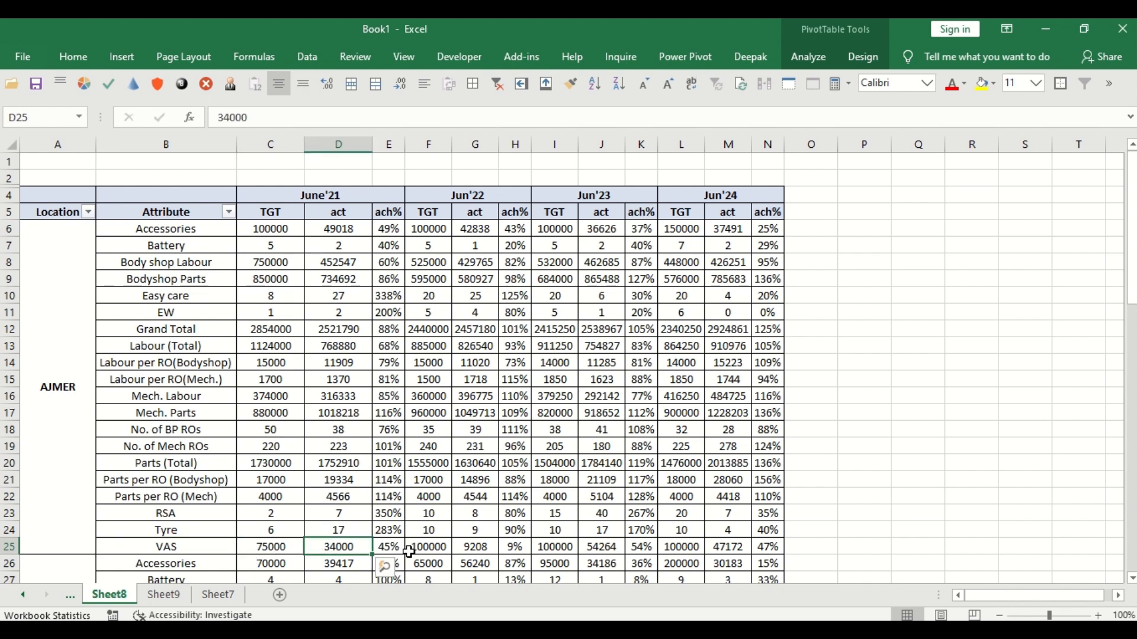
click(391, 548)
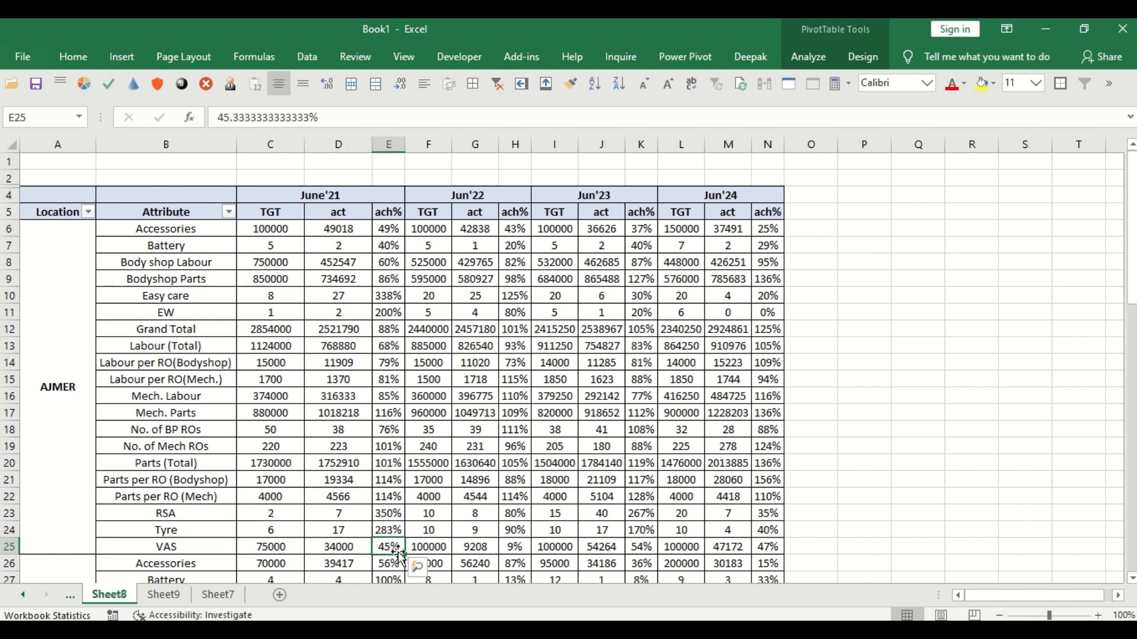
mouse_move(480, 20)
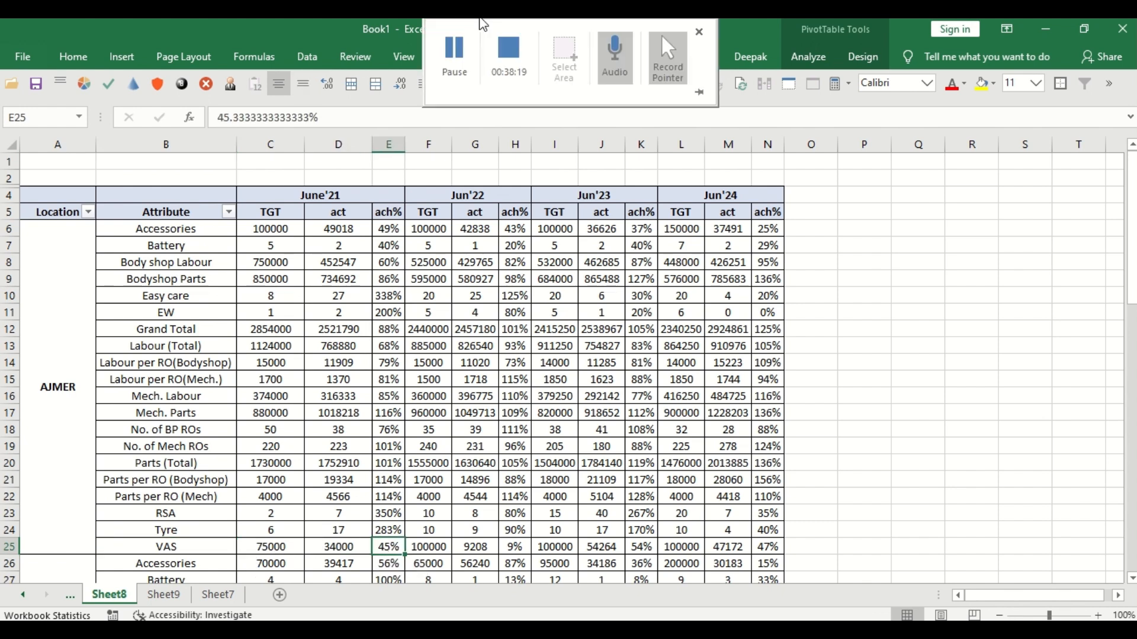
click(463, 48)
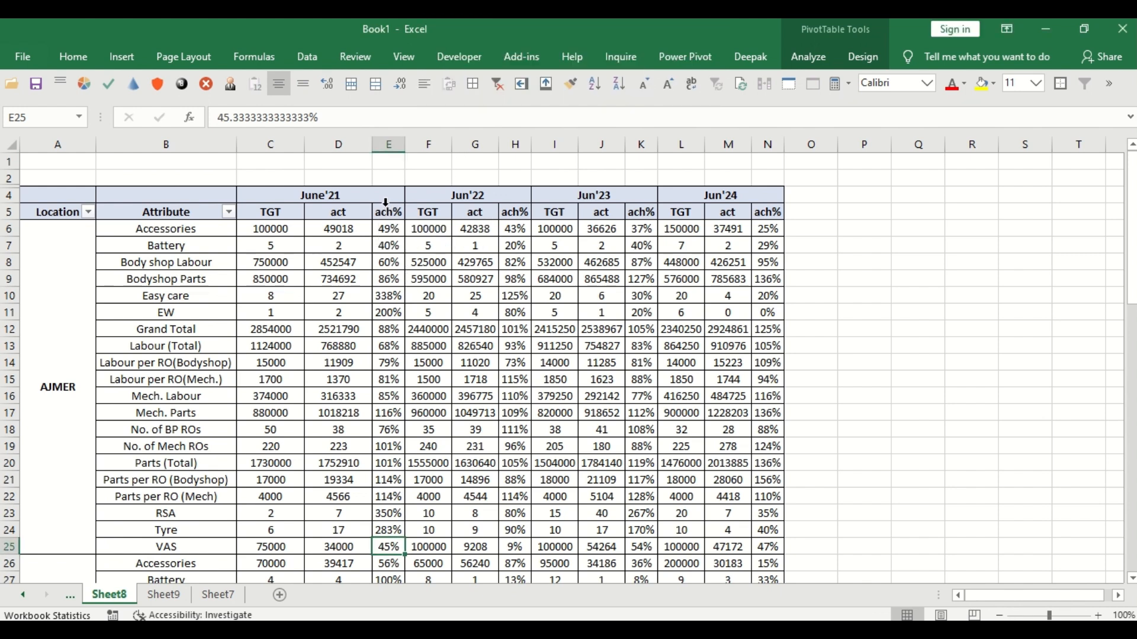
Step: Show one decimal place in the ach% columns of every month in the PivotTable
click(386, 202)
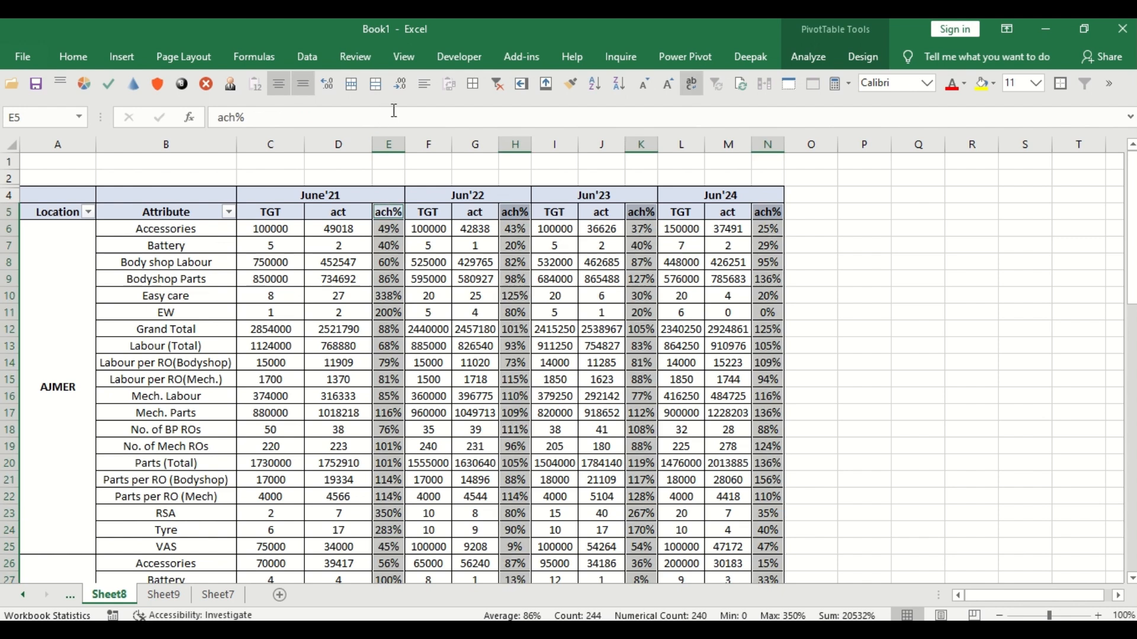
click(335, 89)
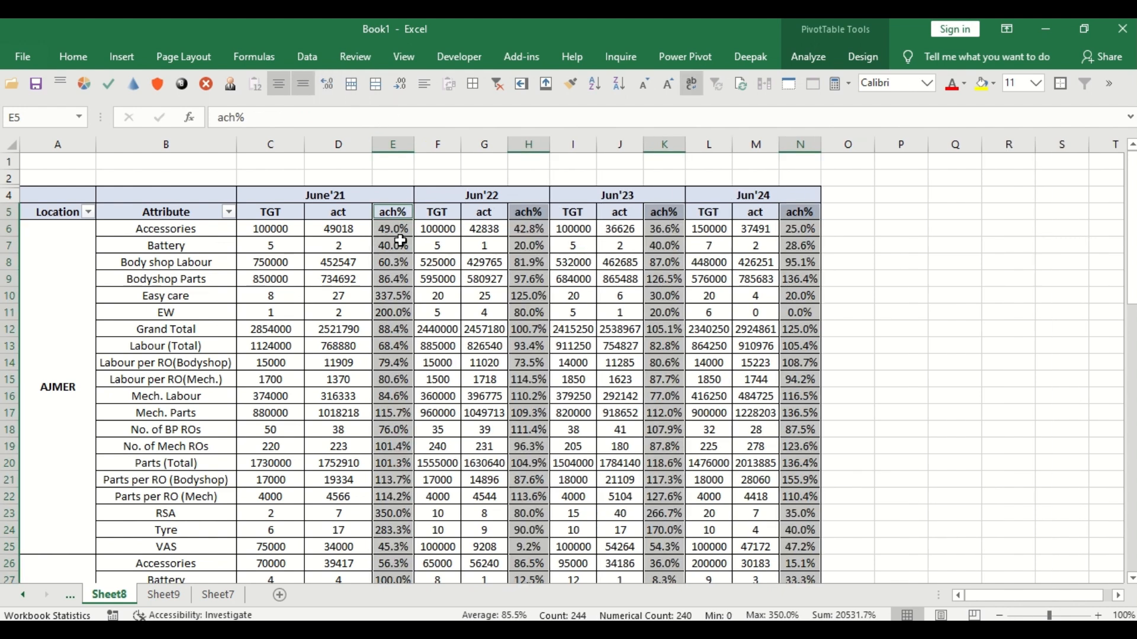
click(348, 165)
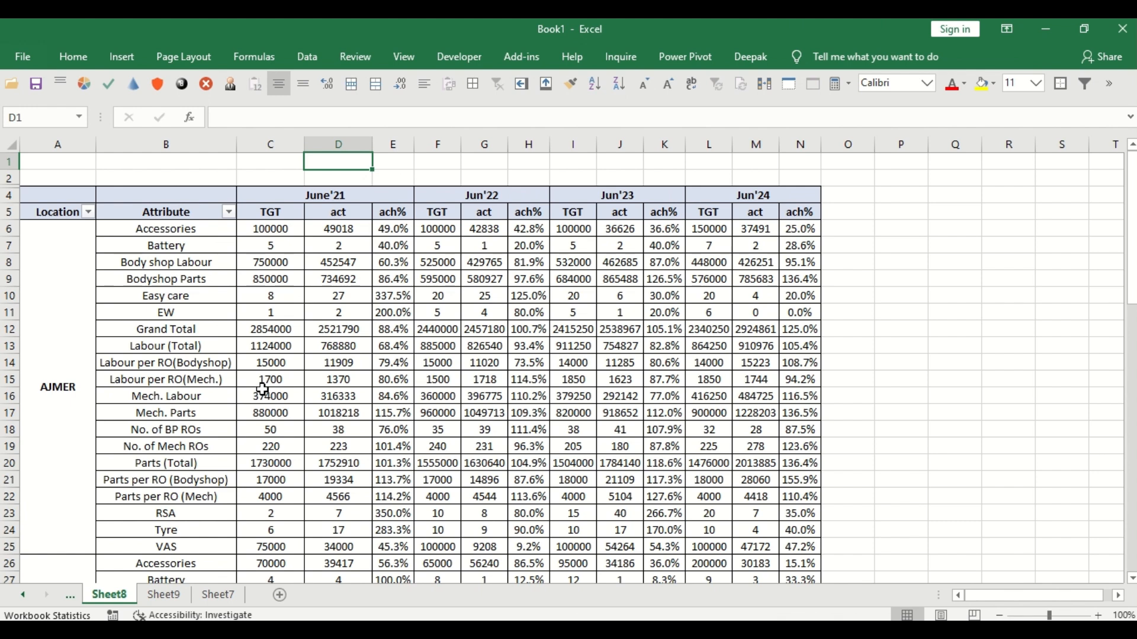
Step: Delete two of the blank worksheet rows above the PivotTable
right_click(5, 157)
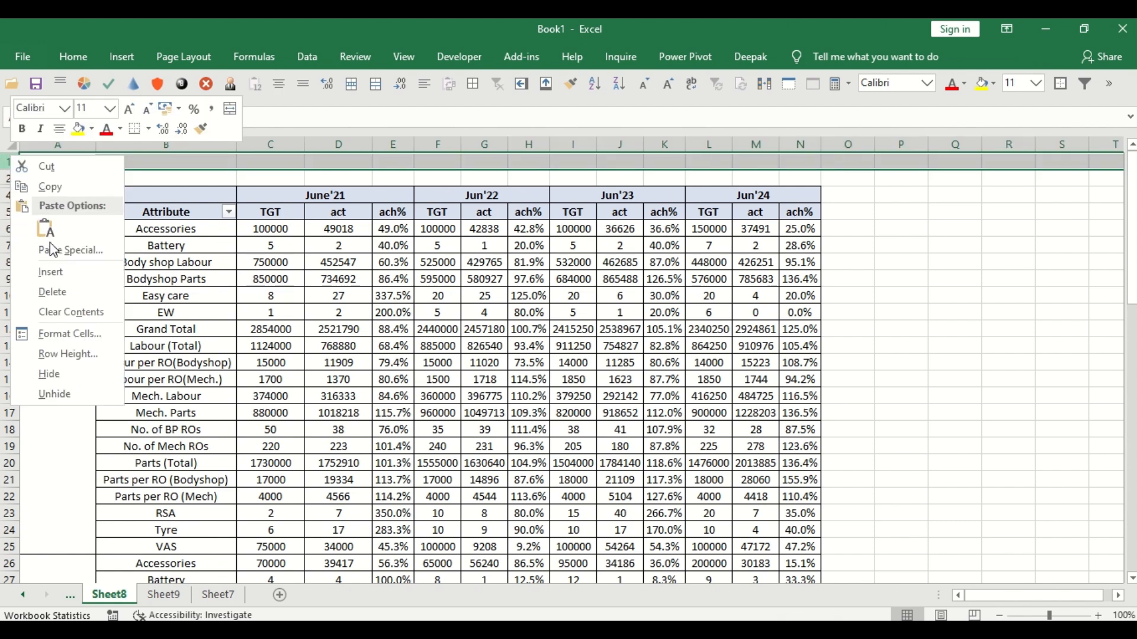
click(60, 299)
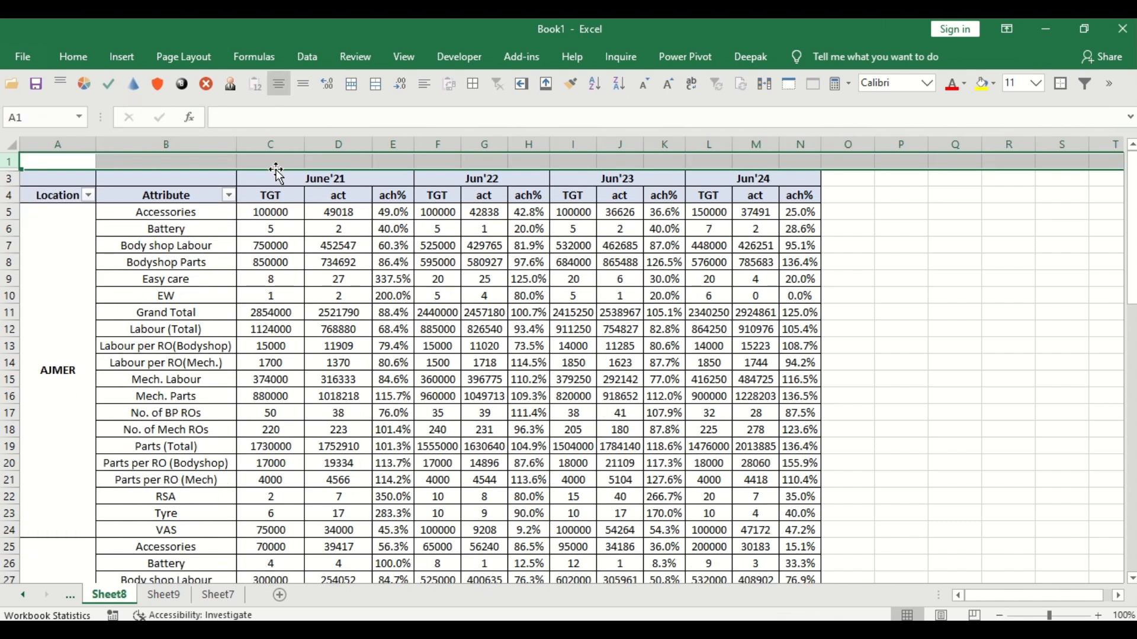
right_click(5, 160)
click(47, 295)
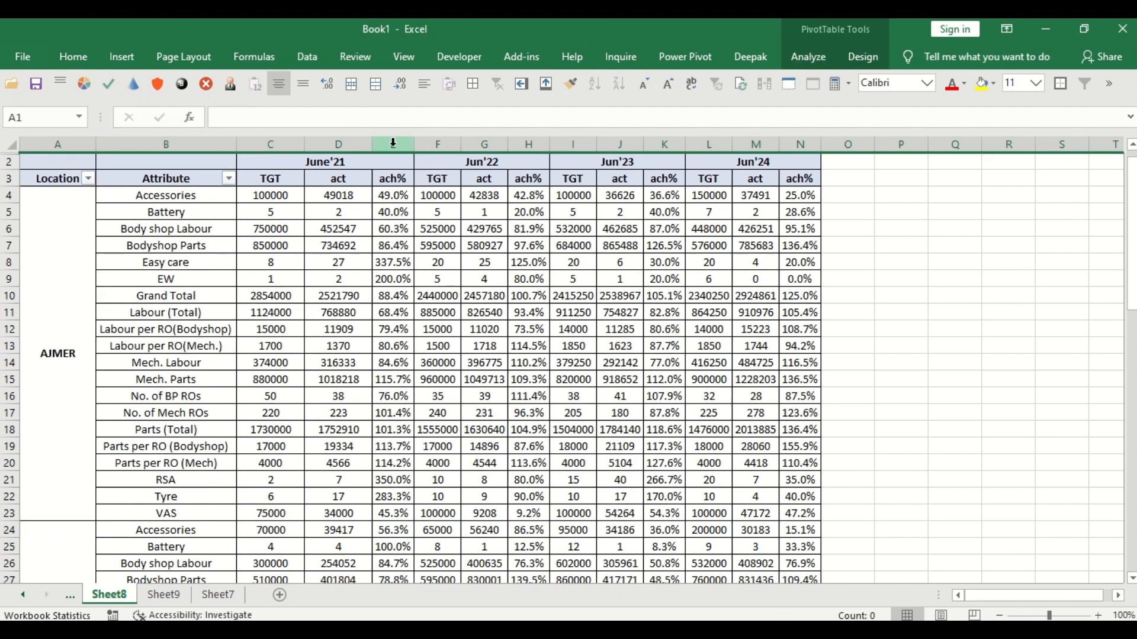
click(343, 166)
click(870, 192)
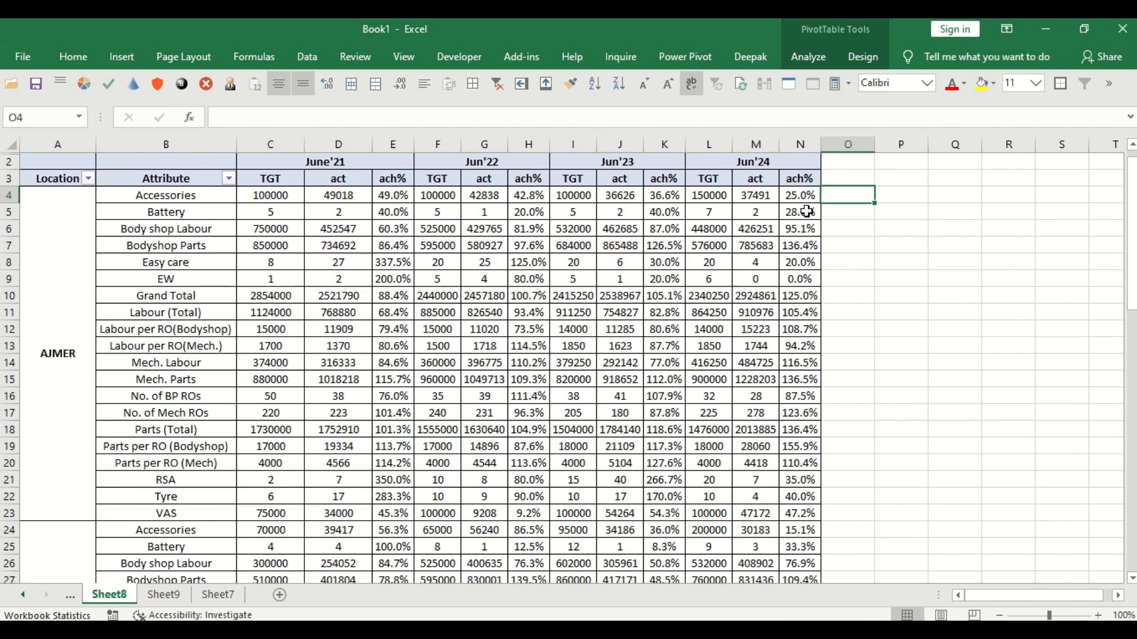
key(ctrl+a)
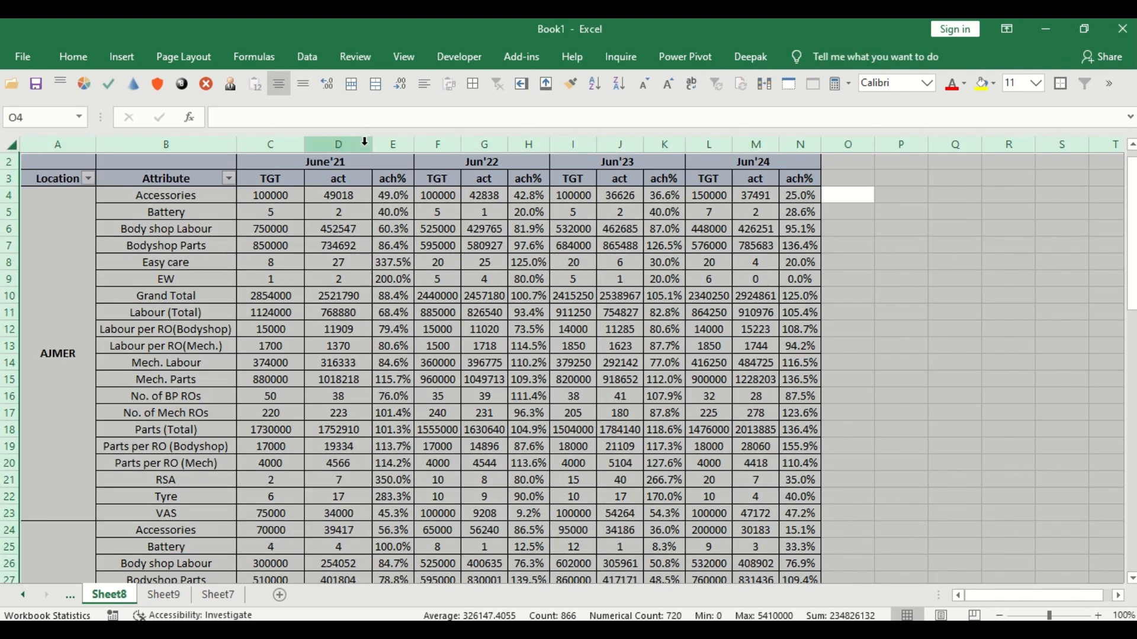
click(355, 196)
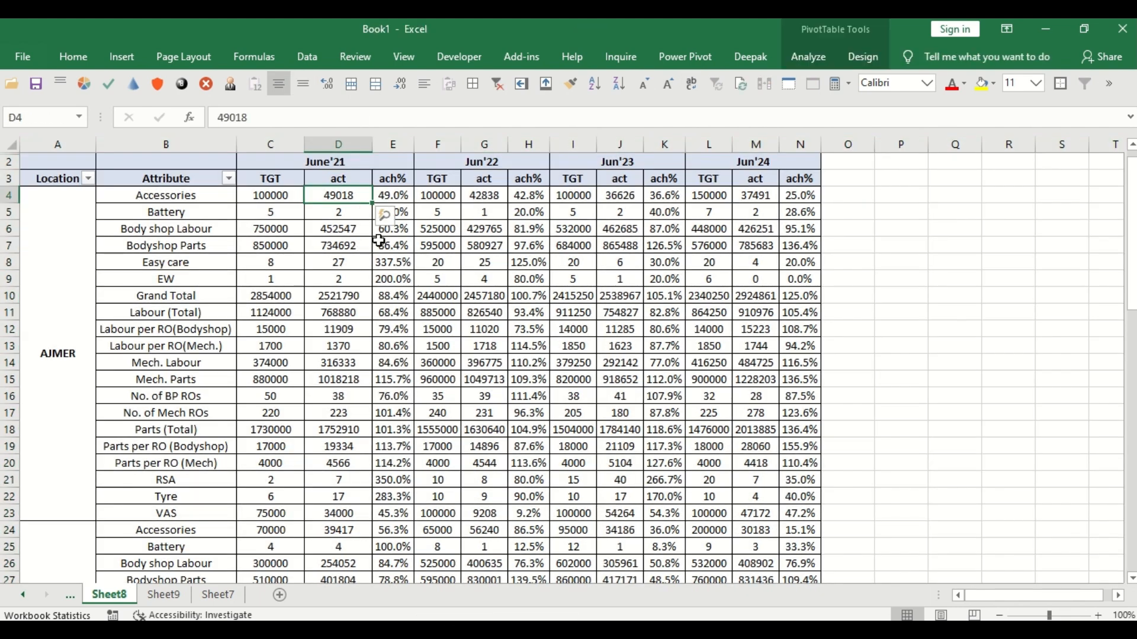
click(392, 197)
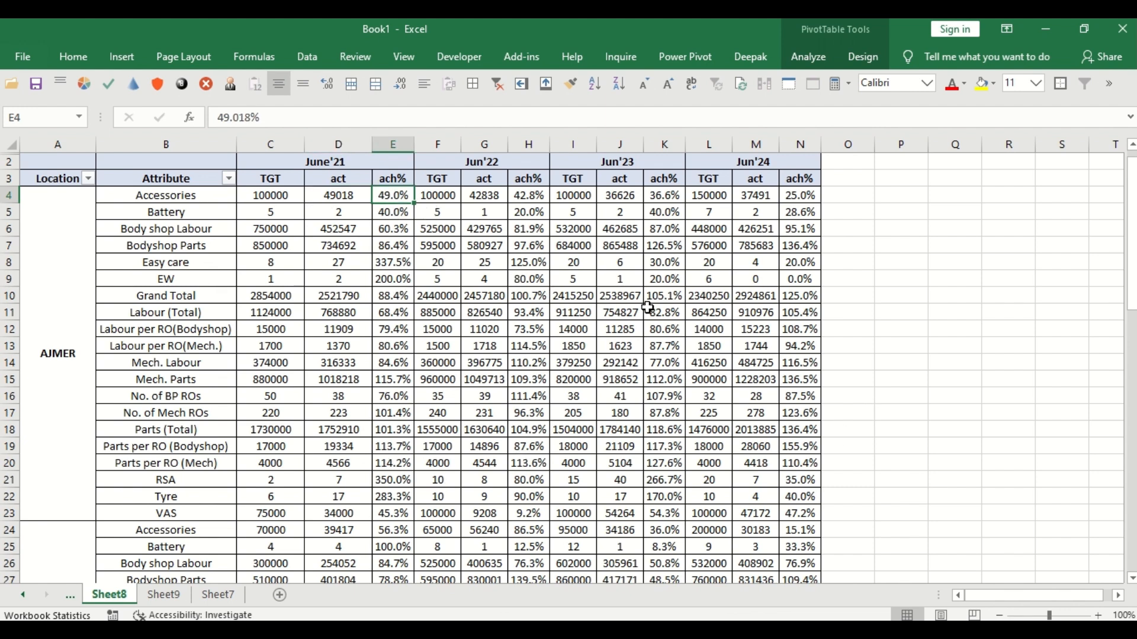
mouse_move(656, 308)
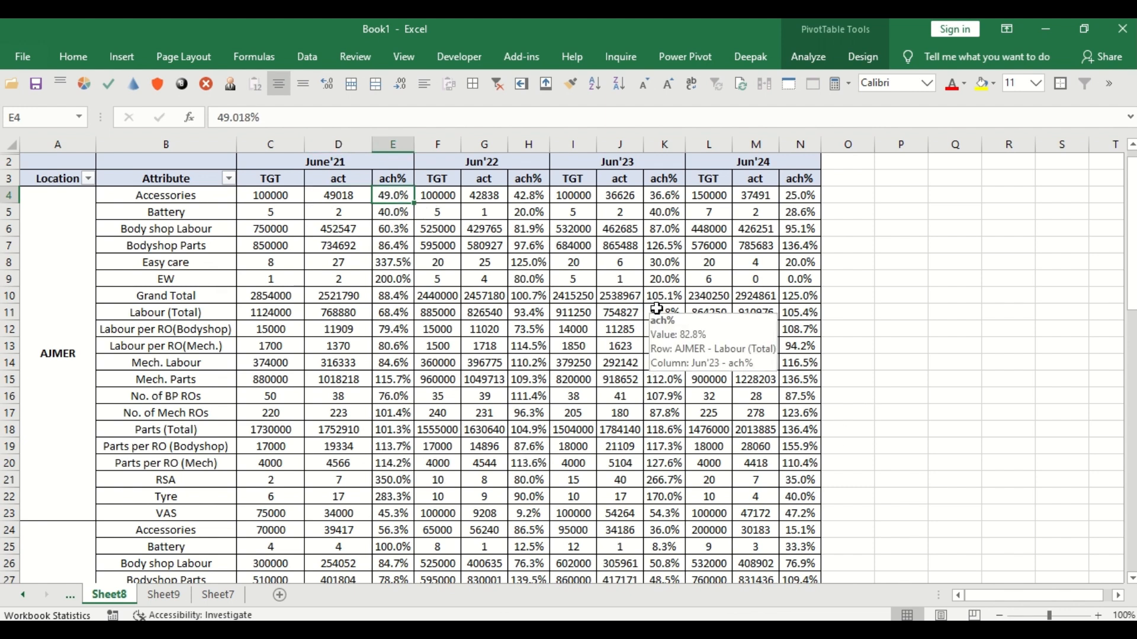
key(ctrl+shift+Down)
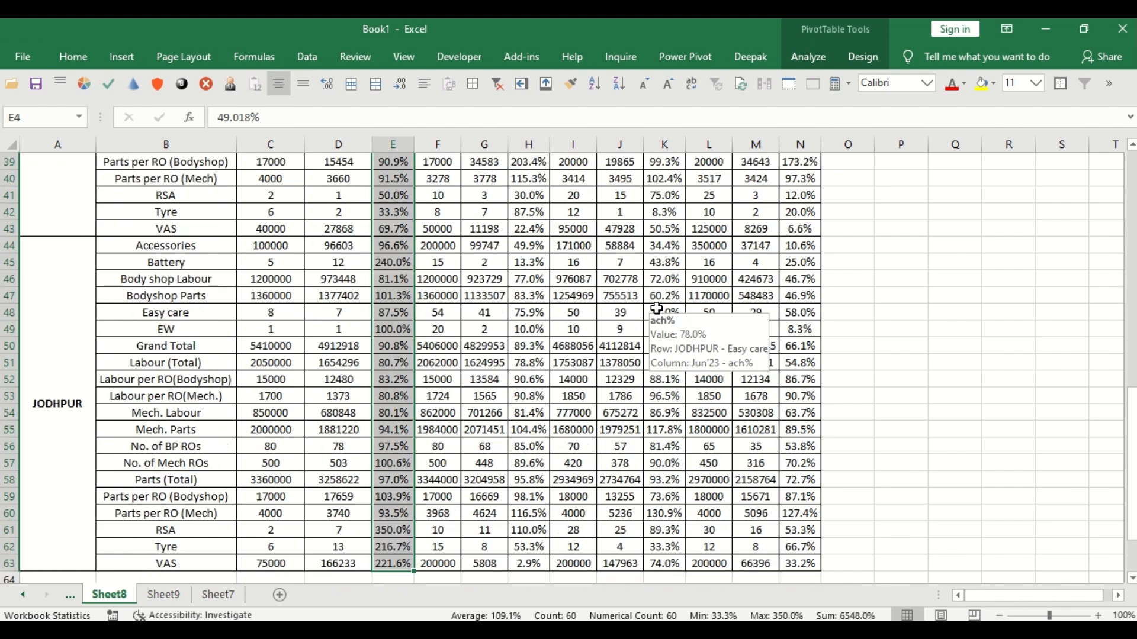
key(ctrl+BackSpace)
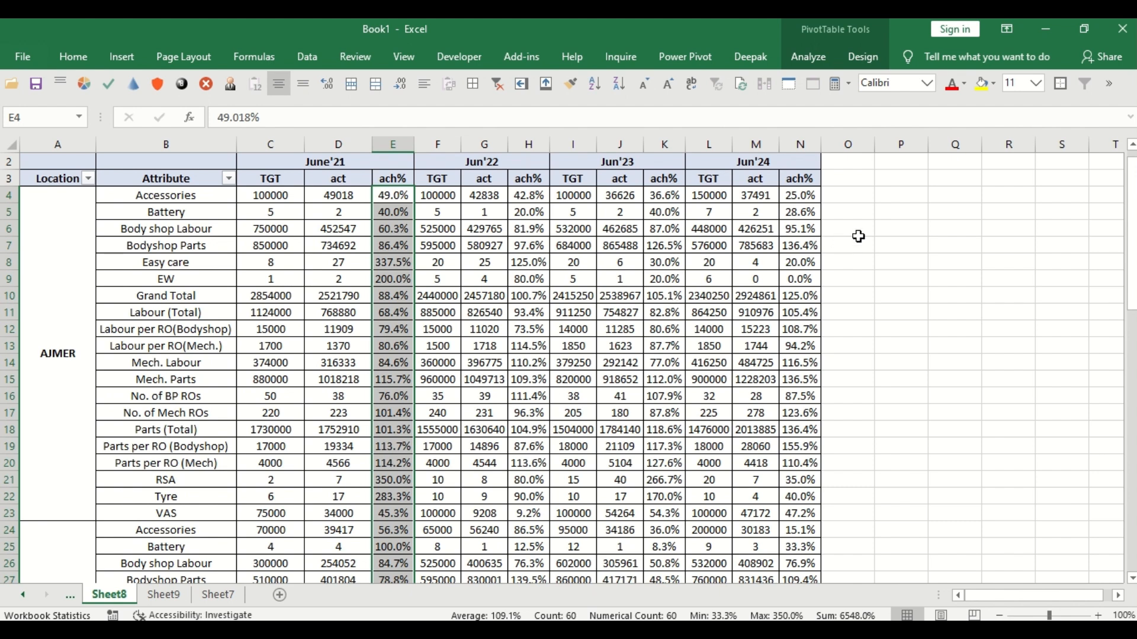
key(ctrl+1)
key(Return)
Step: Write the note "CTRL+1" in P4 and "OPEN FORMAT WINDOW" in Q4, and clear both cells
click(909, 198)
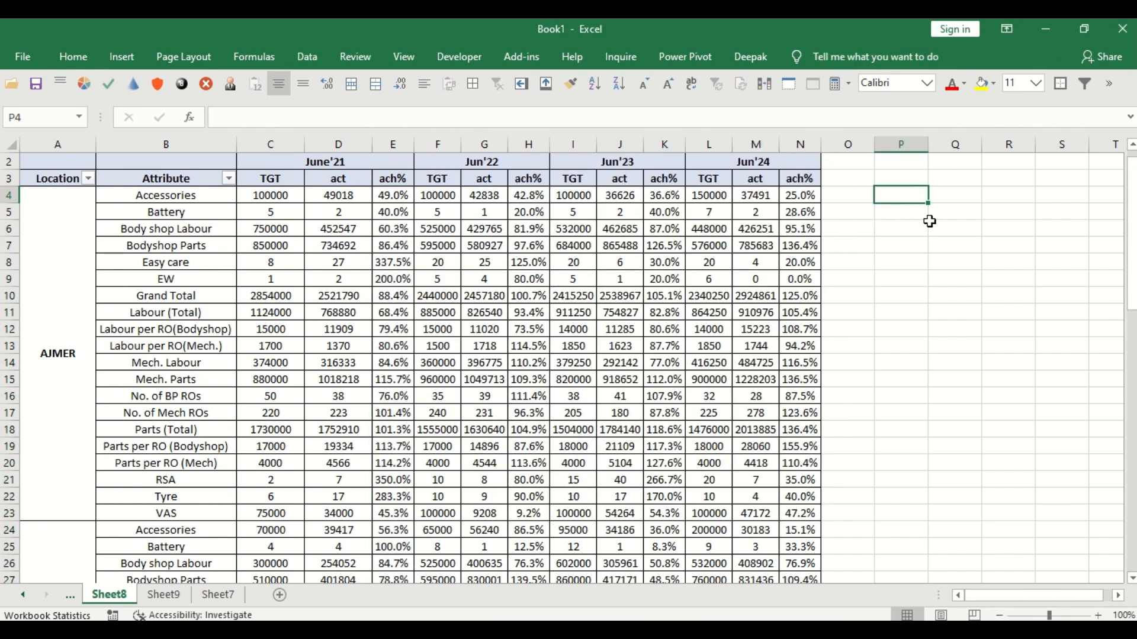
text(CTRL)
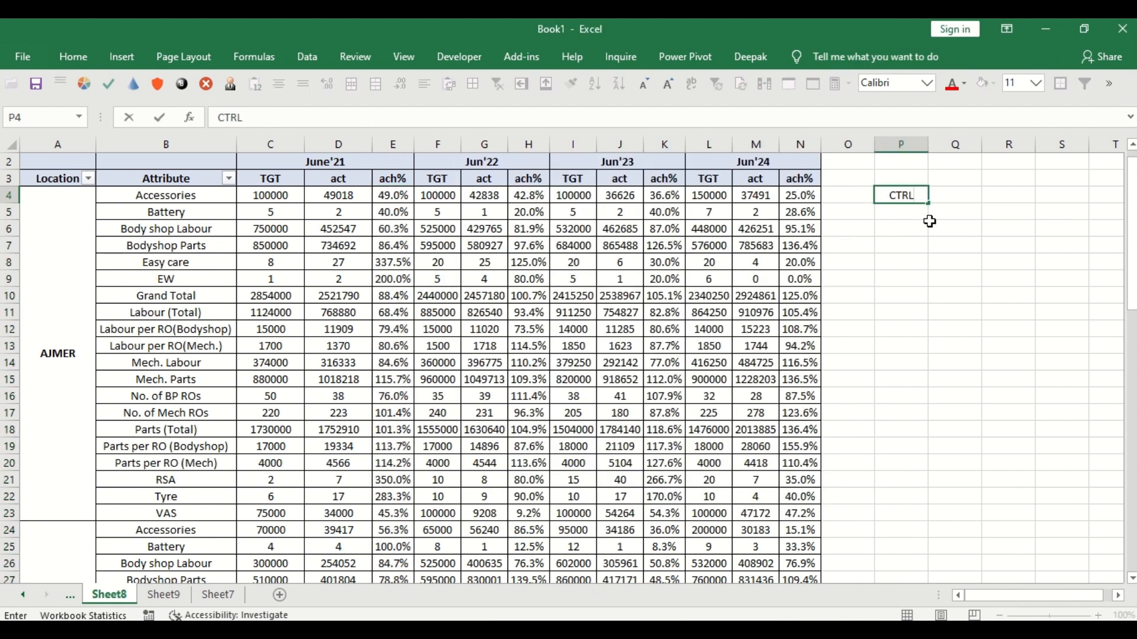
text(+1)
key(Return)
key(Up)
key(Right)
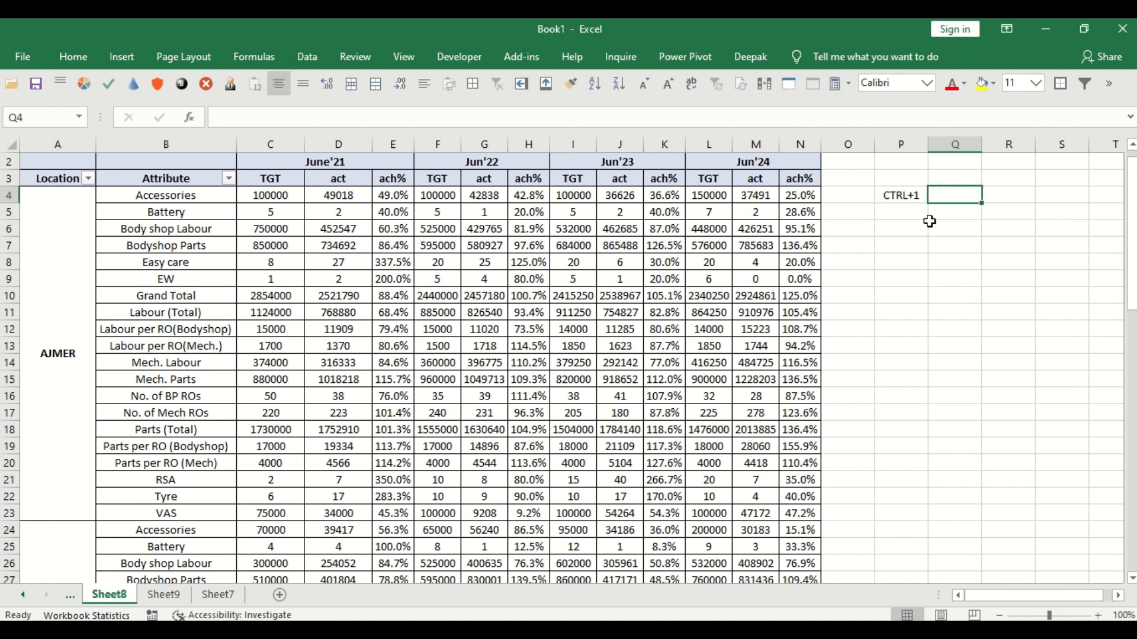
text(OPEN FO)
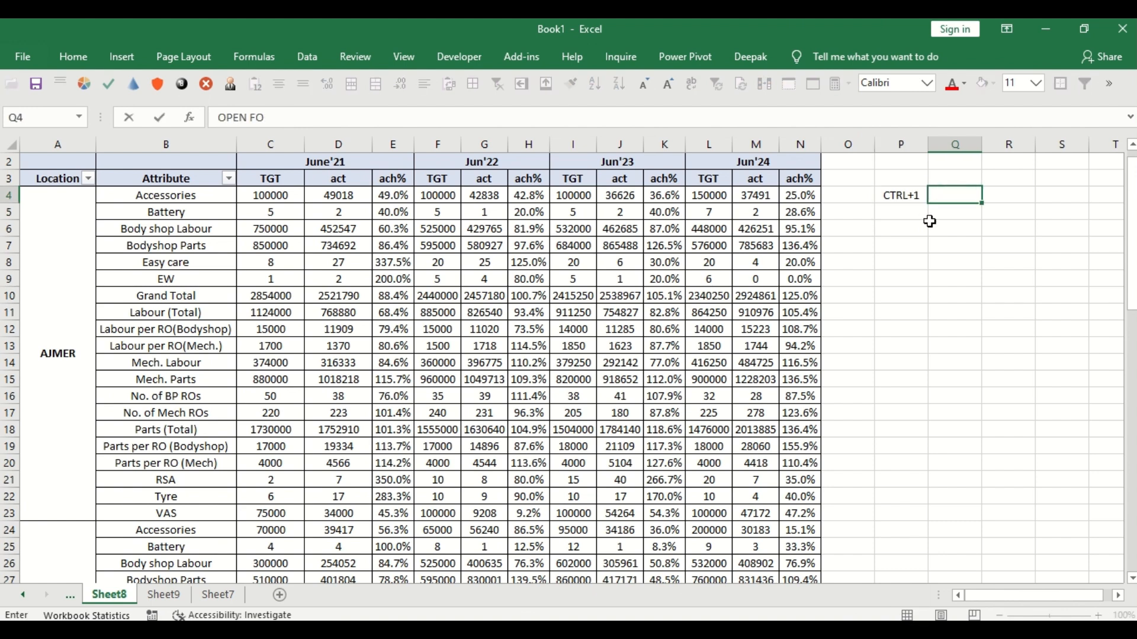
text(RMAT WINDOW)
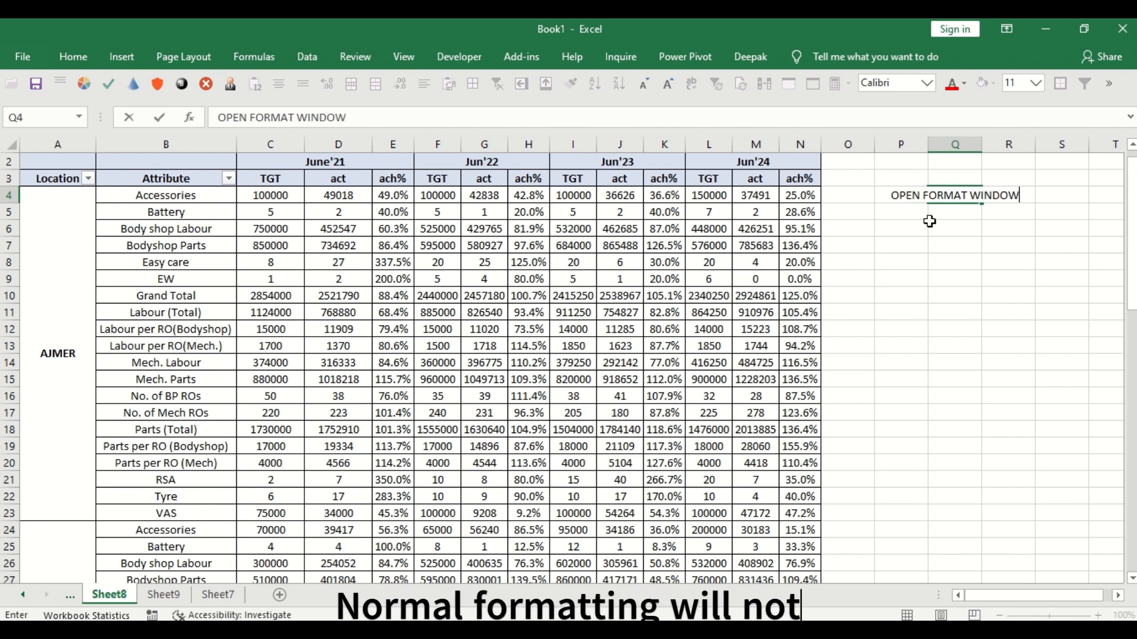
key(Return)
key(Up)
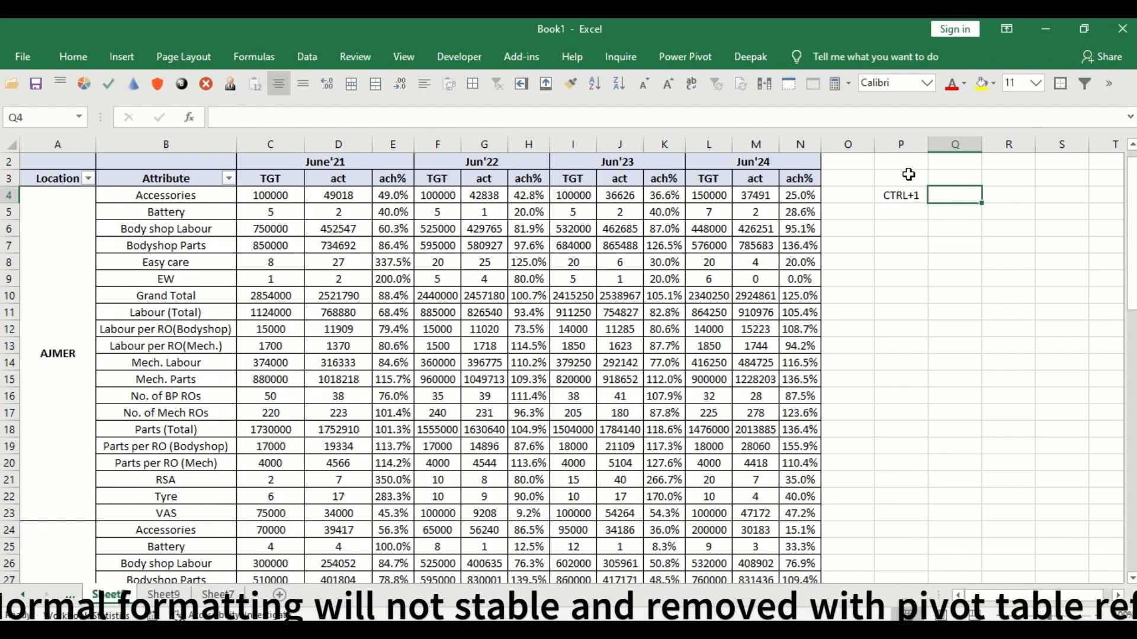
drag(897, 177, 1004, 254)
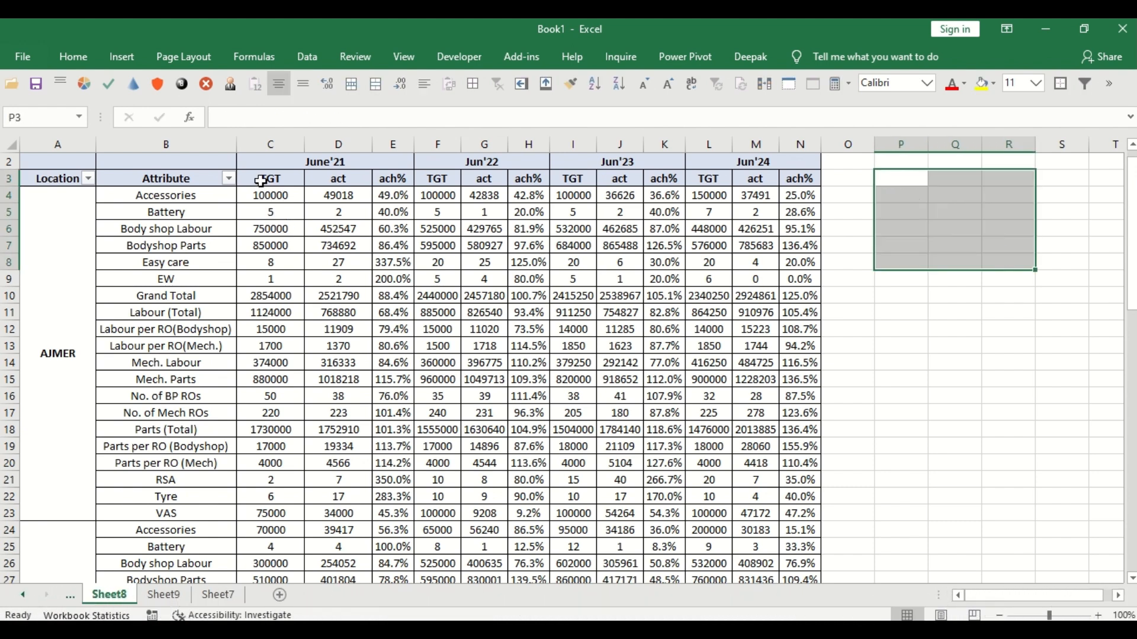
Step: Enter the custom number format code [<100%][red] 0.0% for the June'21 ach% values in E4:E63
click(400, 199)
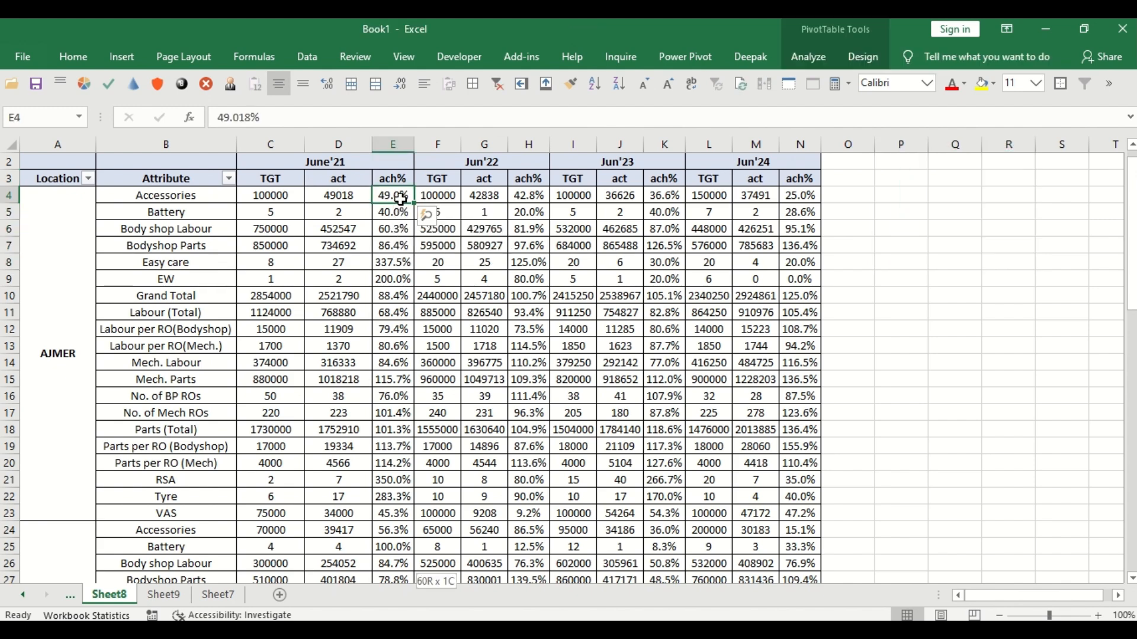
key(ctrl+shift+Down)
key(ctrl+1)
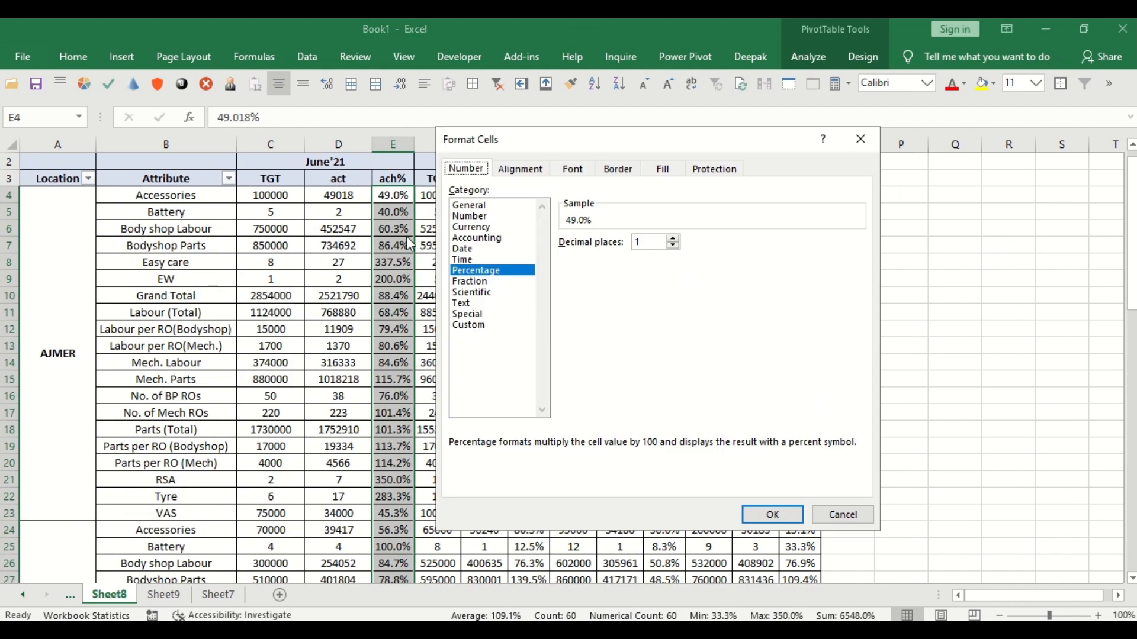
click(460, 328)
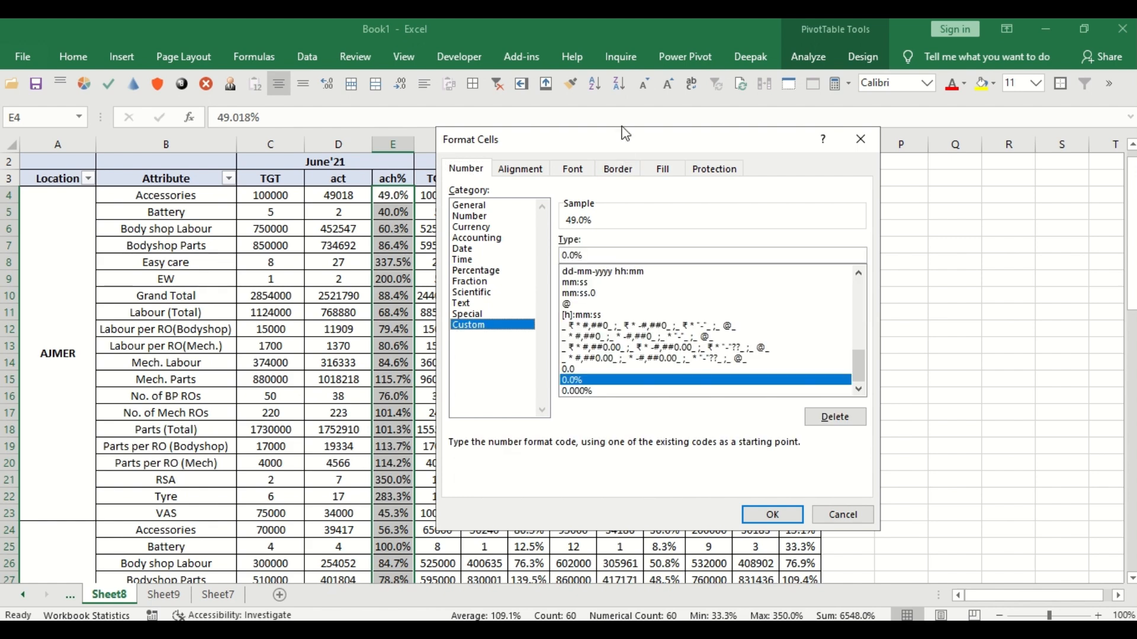
drag(622, 136, 817, 52)
click(781, 172)
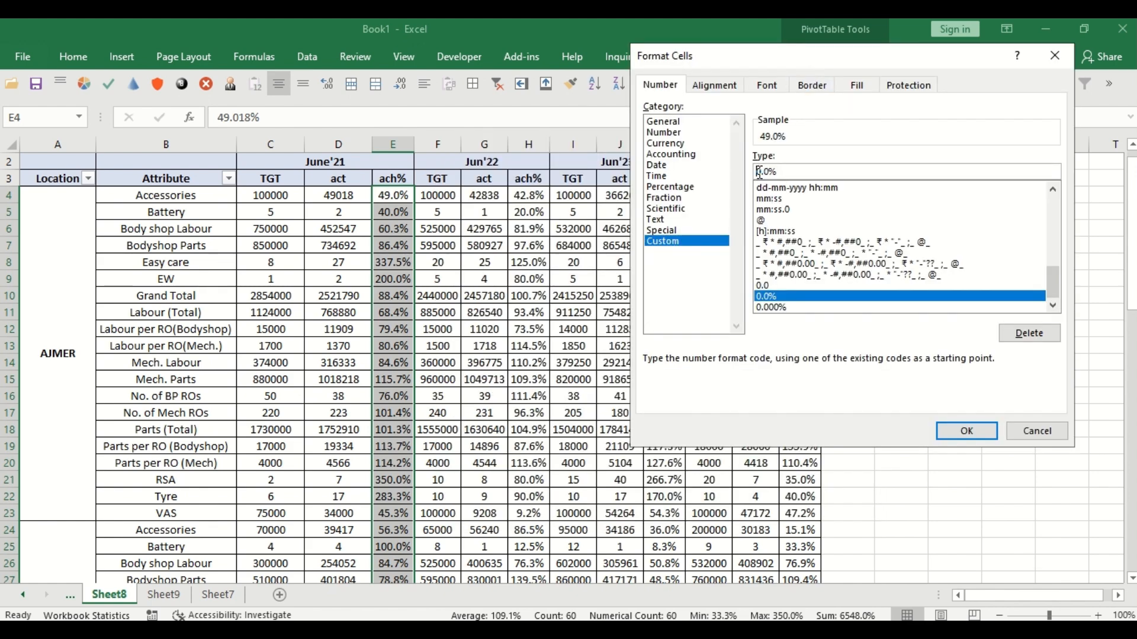
text([)
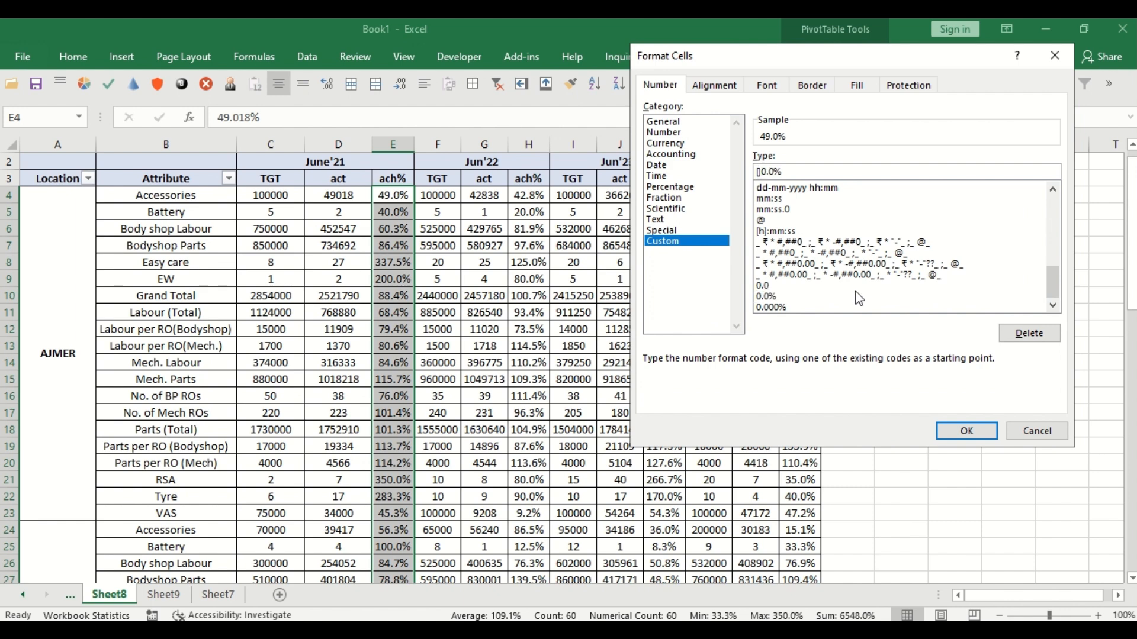
text(<100%][red])
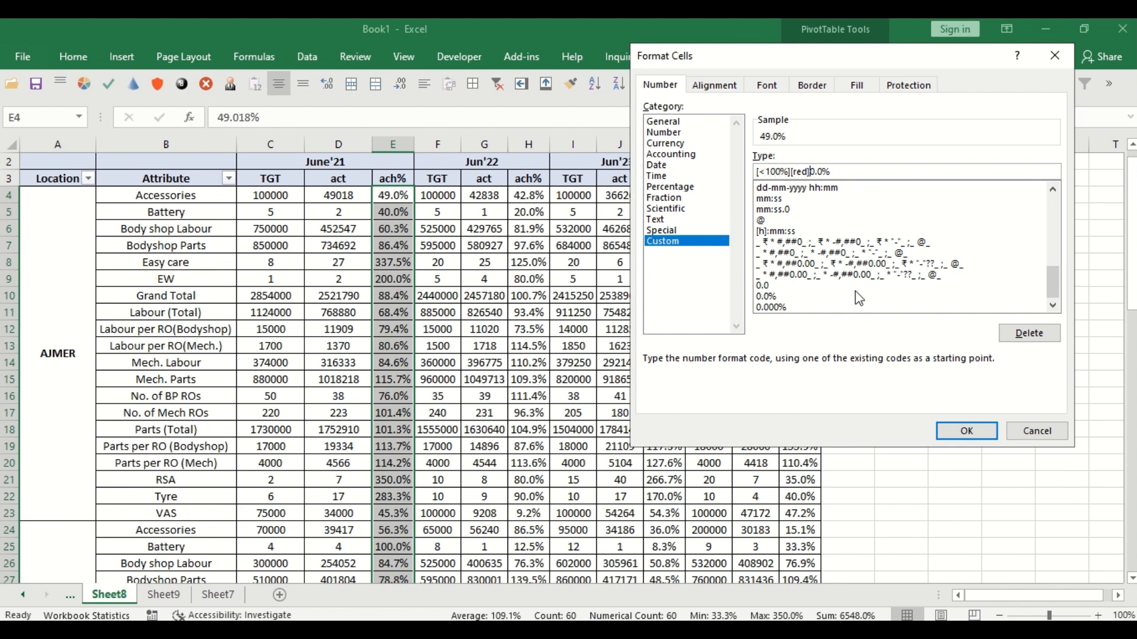
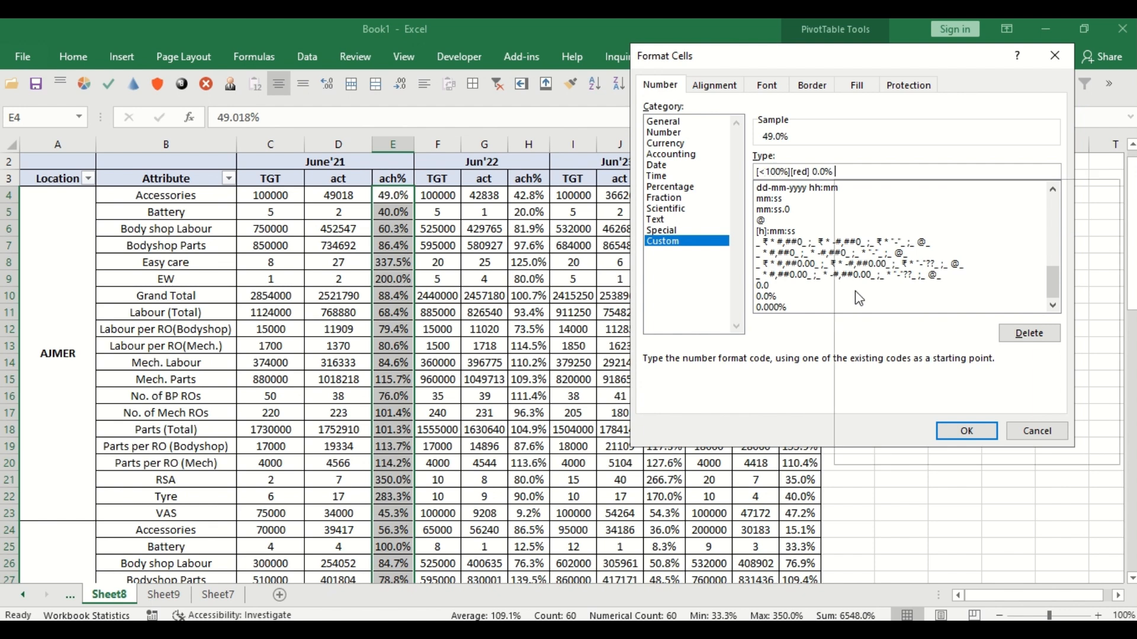
Step: Append the "downwards button" emoji to the below-100% custom format code and close the emoji picker
key(super+period)
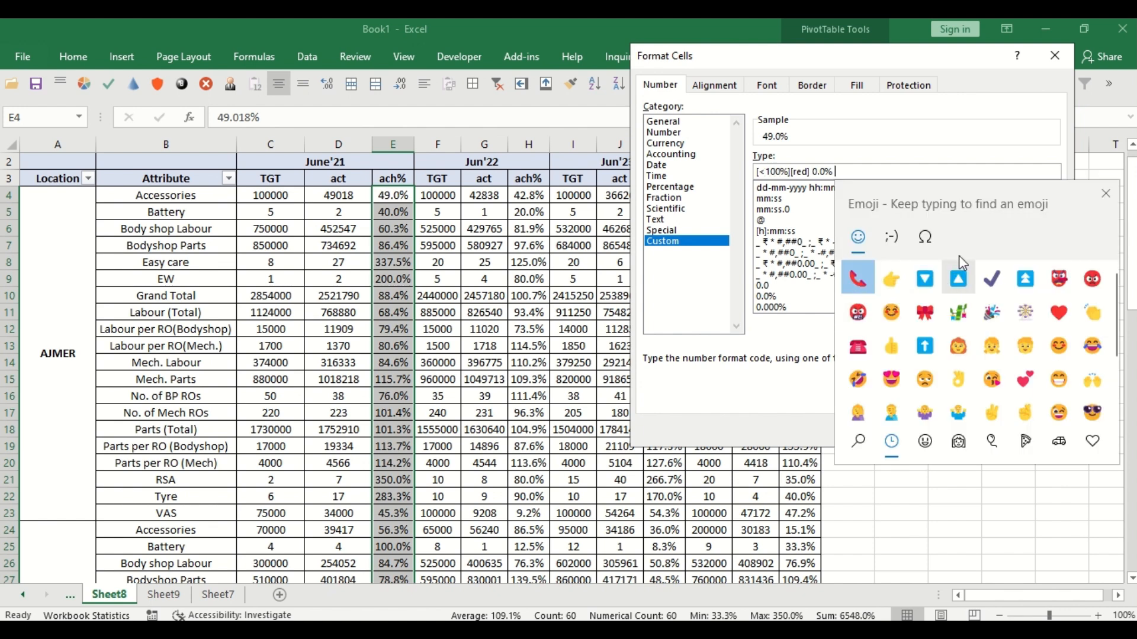
drag(987, 209, 546, 312)
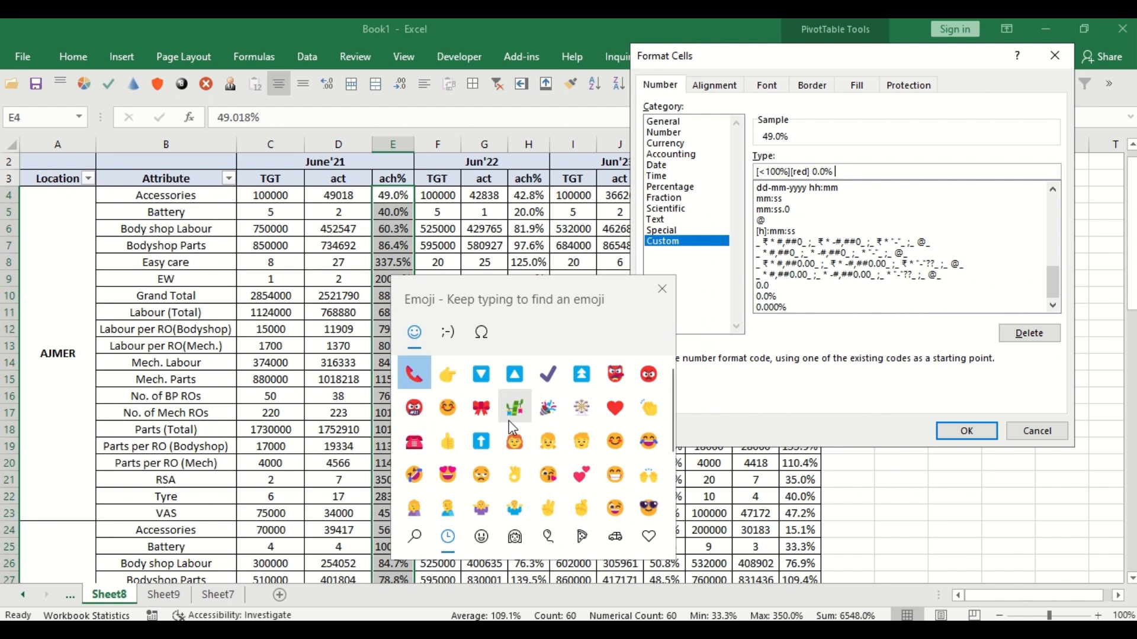
key(Escape)
key(super+period)
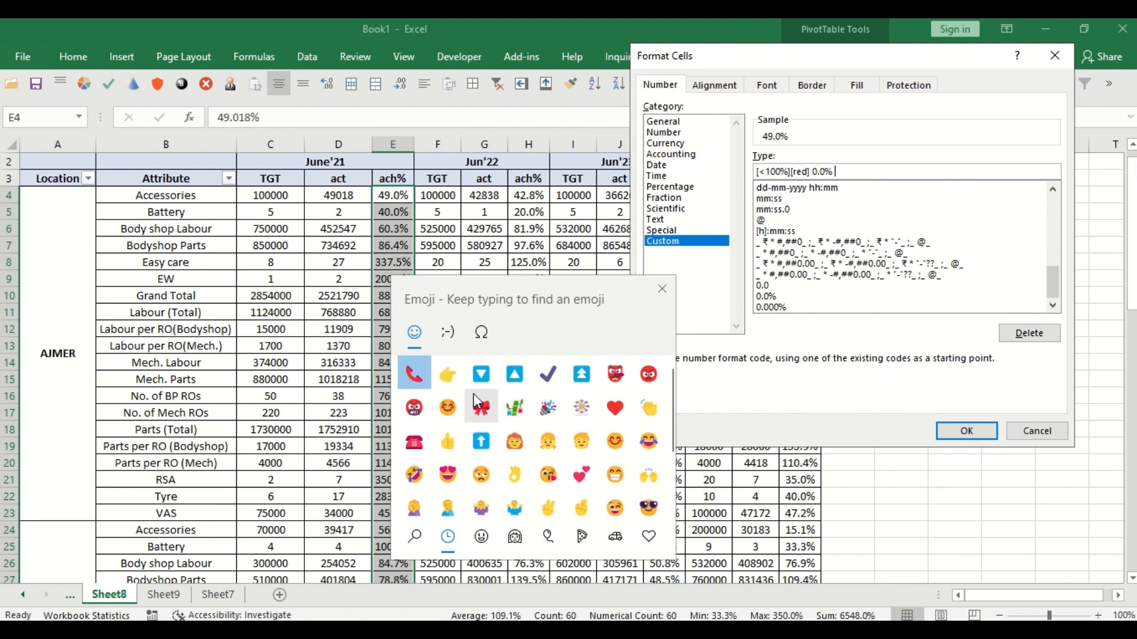
click(494, 375)
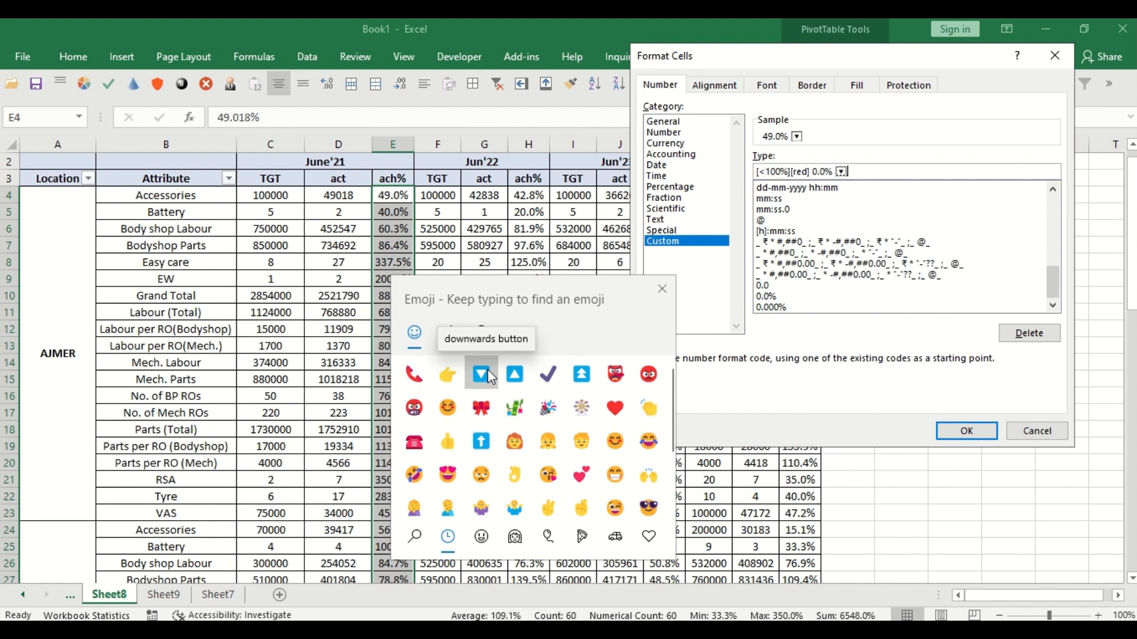
click(663, 288)
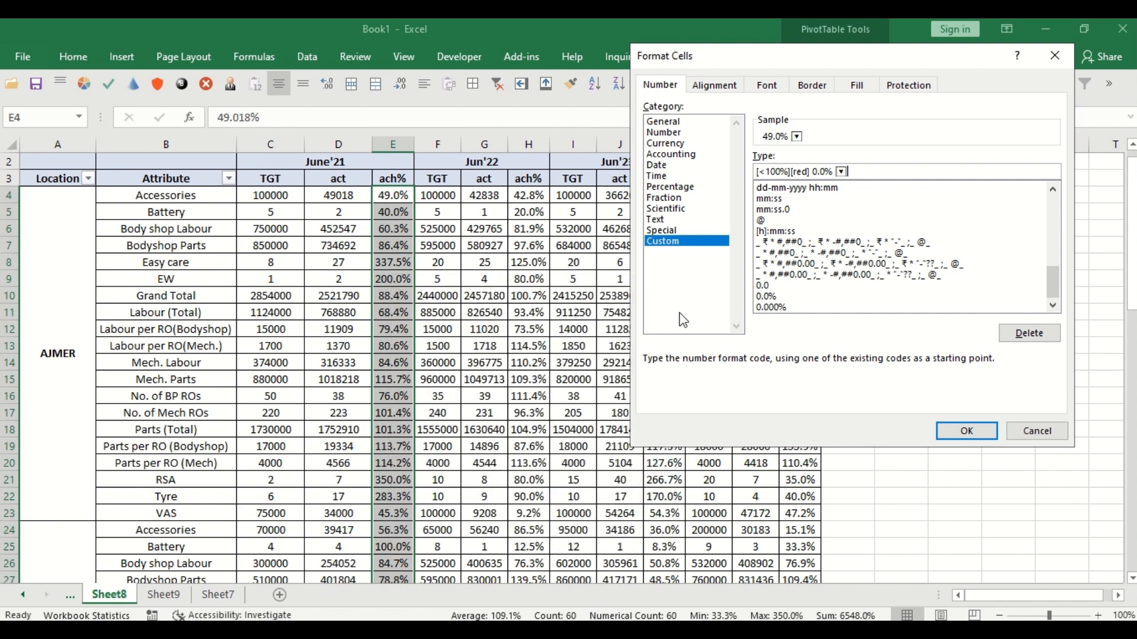
Step: Set the font of the June'21 ach% values to red and bold and apply the cell formatting
click(766, 84)
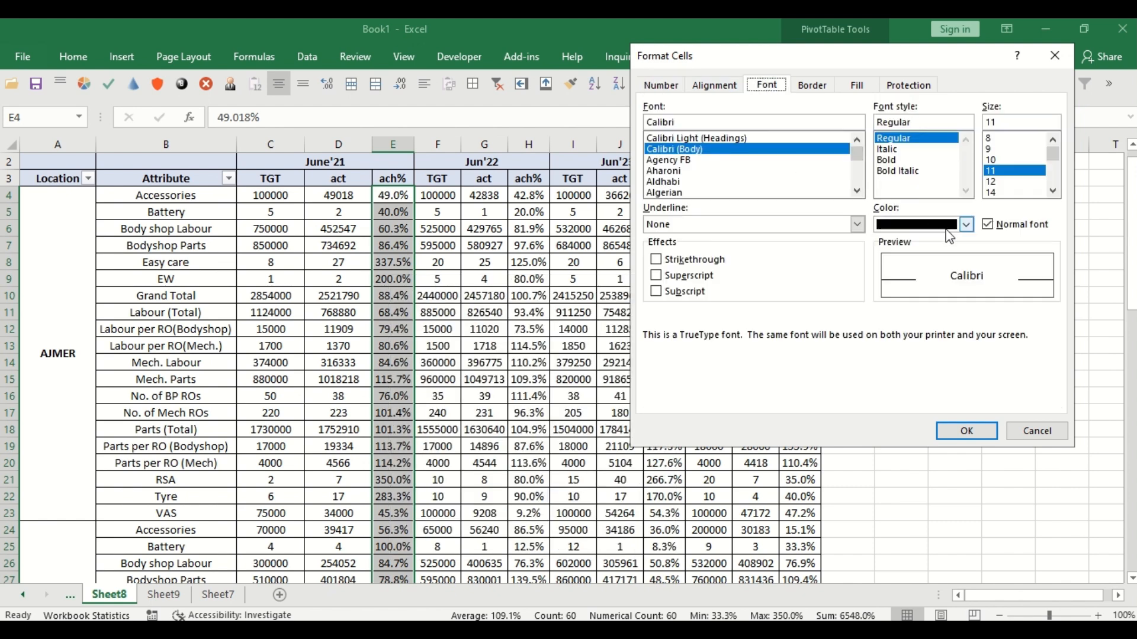
click(966, 224)
click(897, 375)
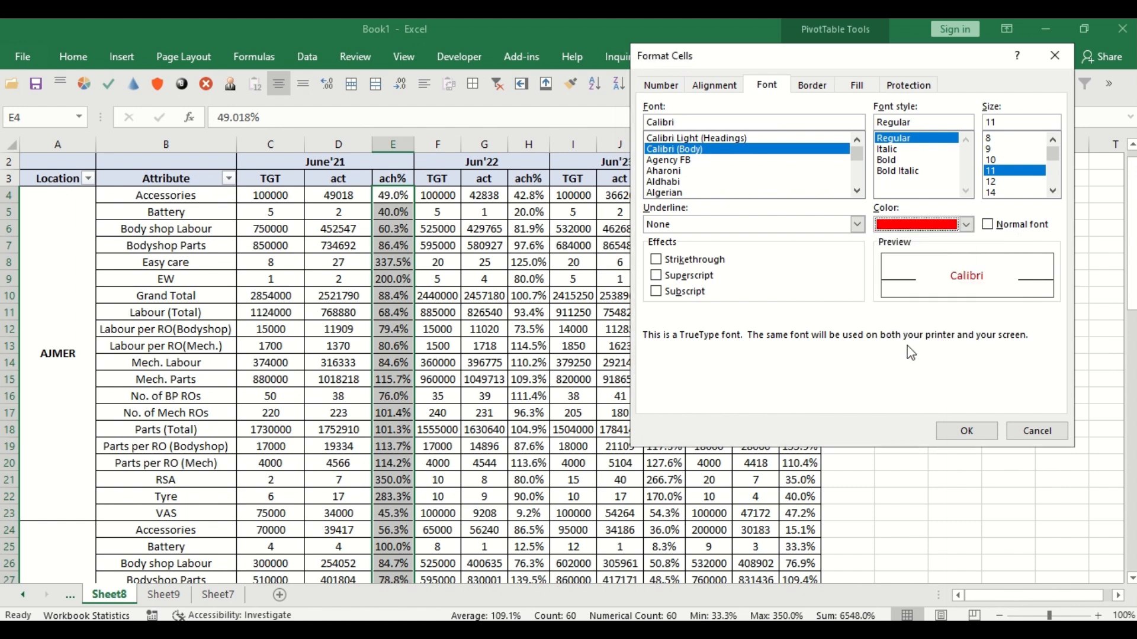
click(888, 161)
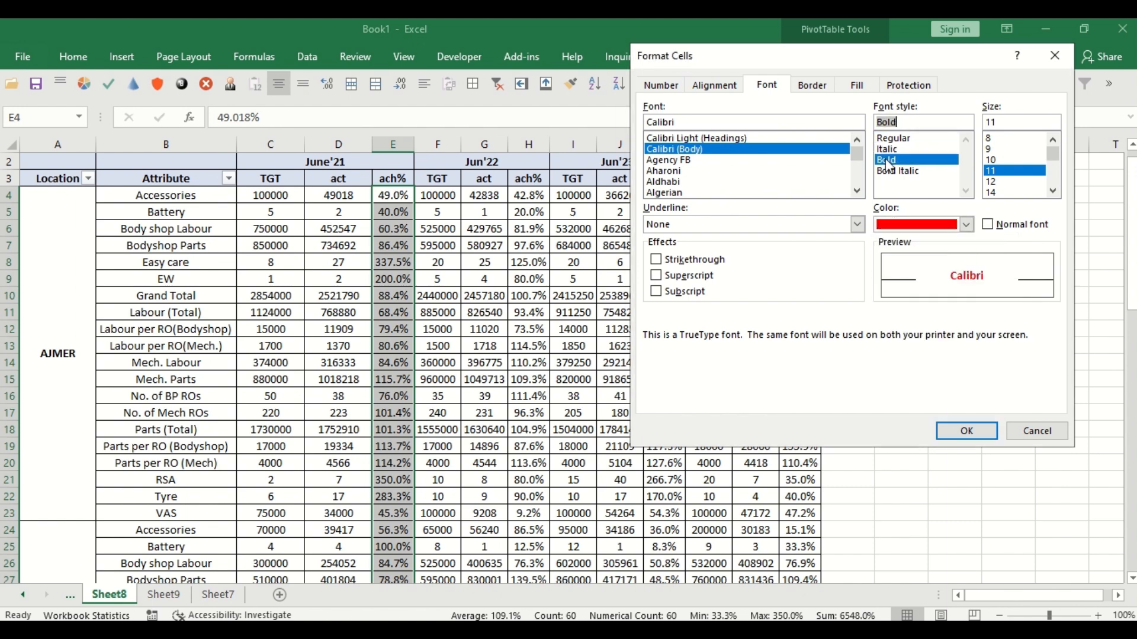
click(968, 437)
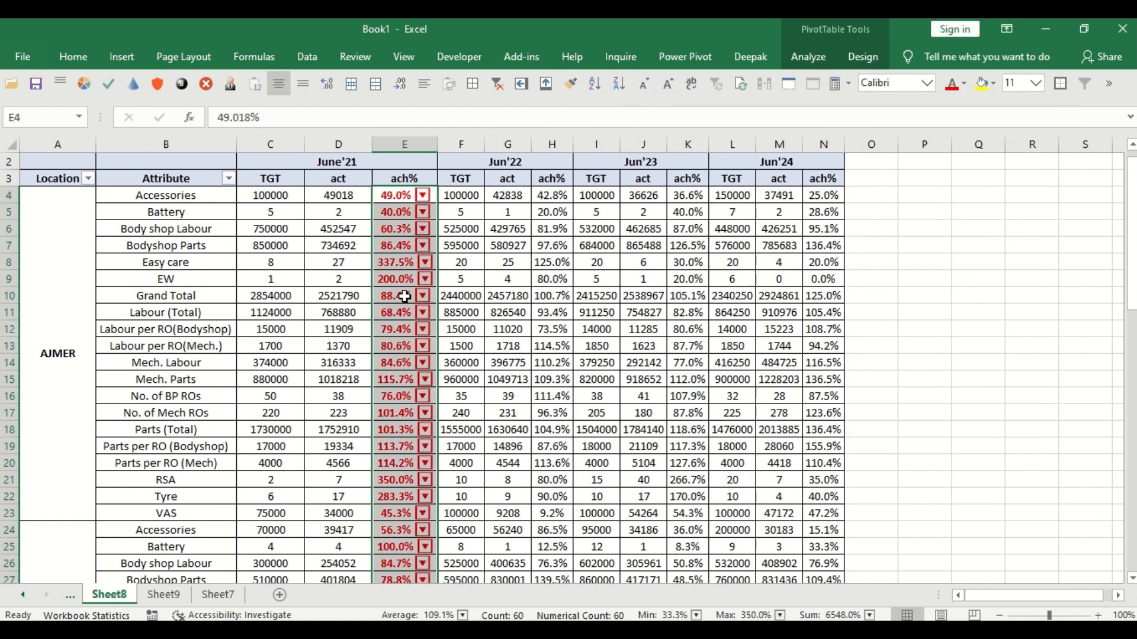
scroll(414, 402, down, 3)
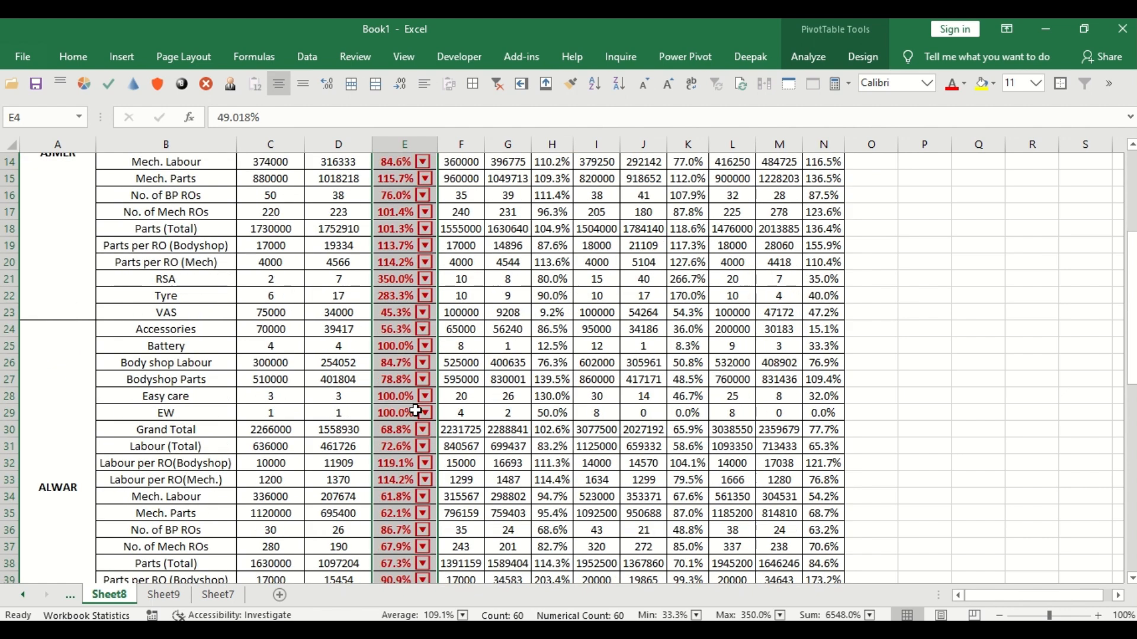
mouse_move(415, 410)
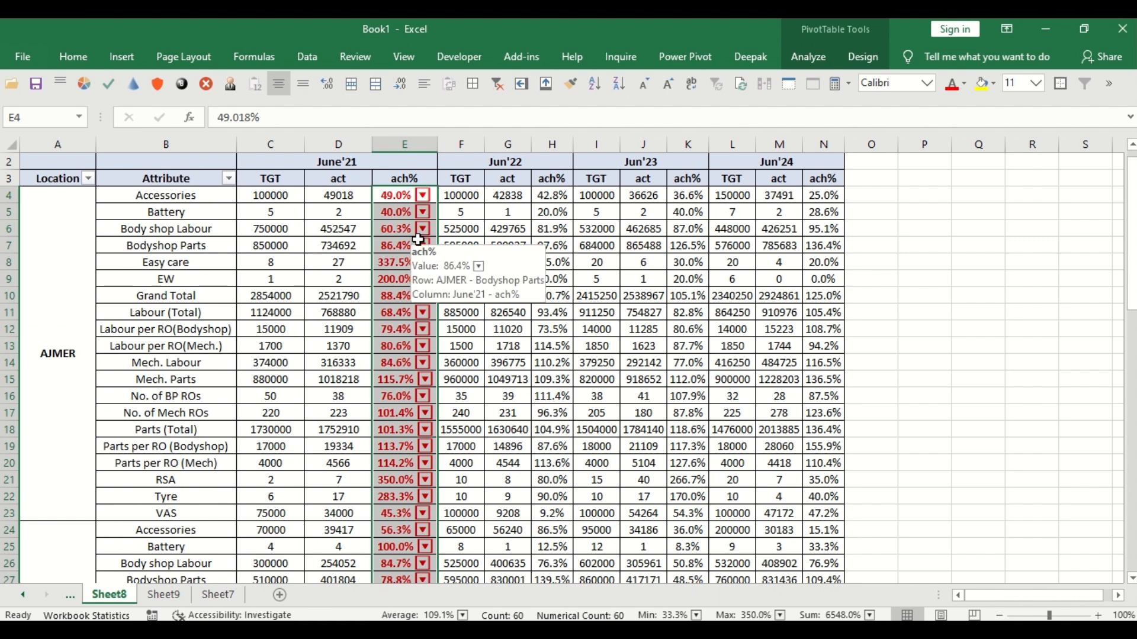
Step: Try to change the condition in the June'21 ach% custom number format to <100%
key(ctrl+1)
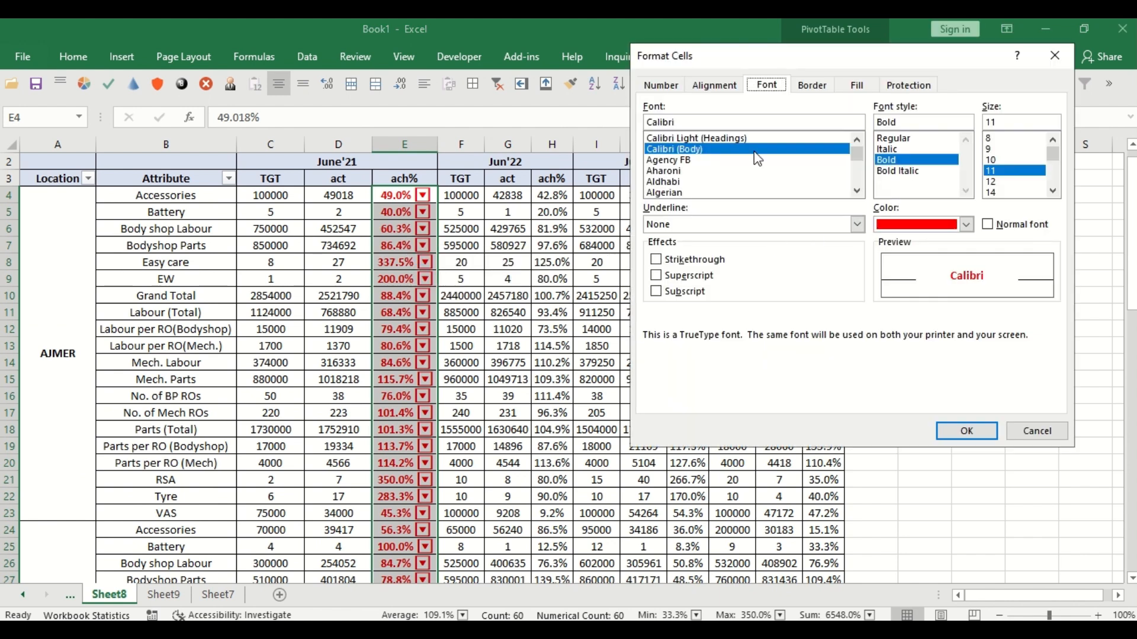
click(663, 86)
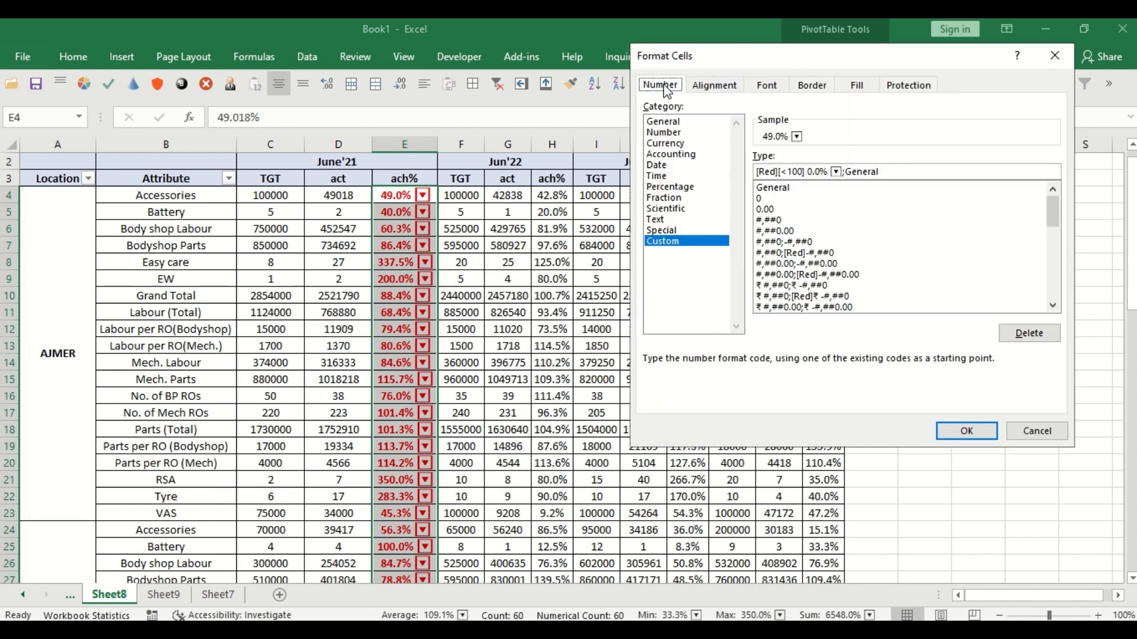
click(804, 171)
text(%)
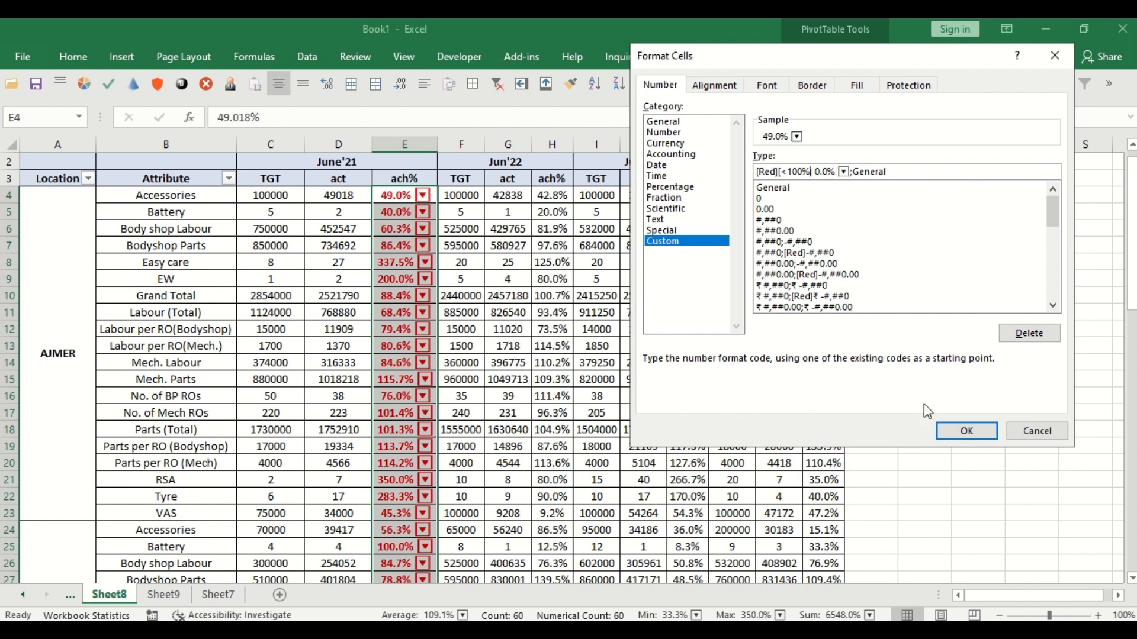
click(956, 437)
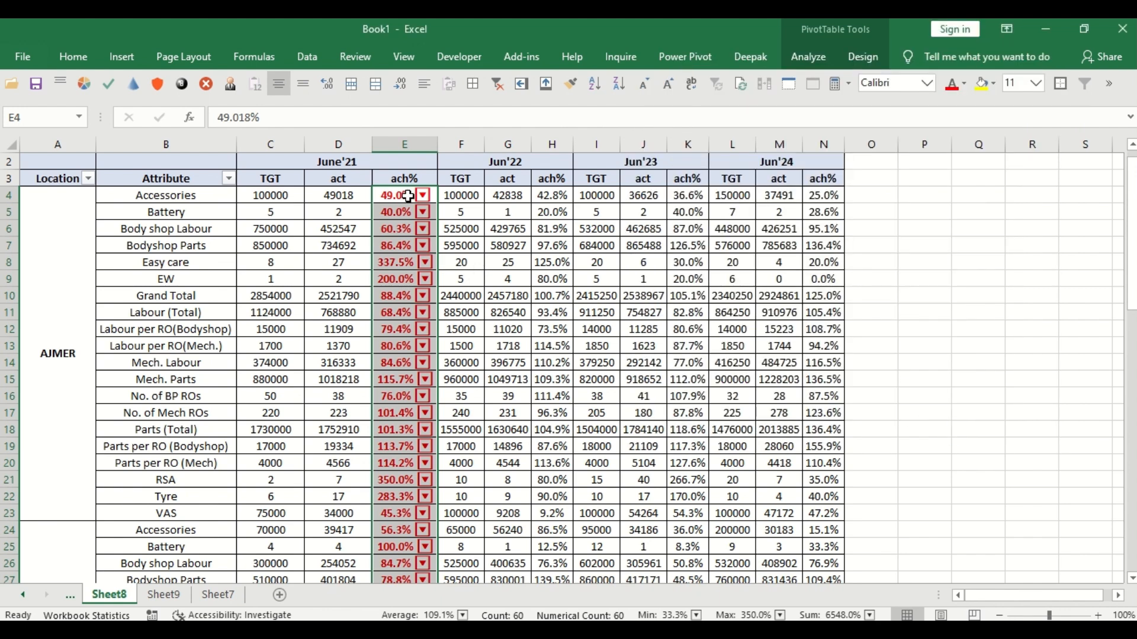
Step: Change the condition in the June'21 ach% custom number format to [<1], keeping the red 0.0% arrow section and General
key(ctrl+1)
click(803, 172)
key(BackSpace)
key(BackSpace)
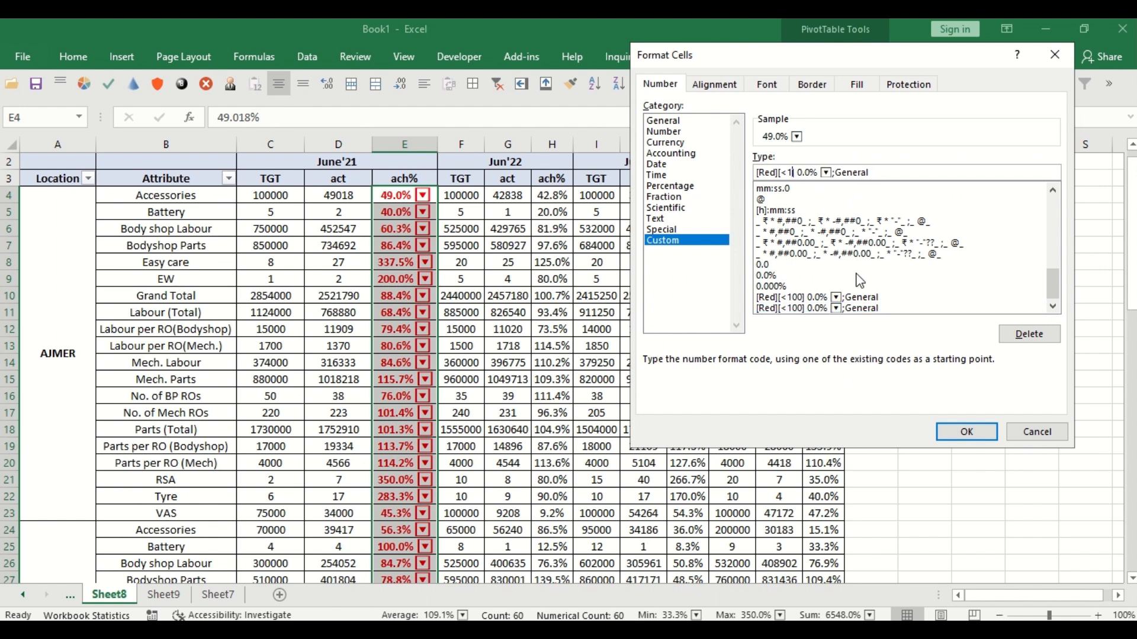
click(958, 437)
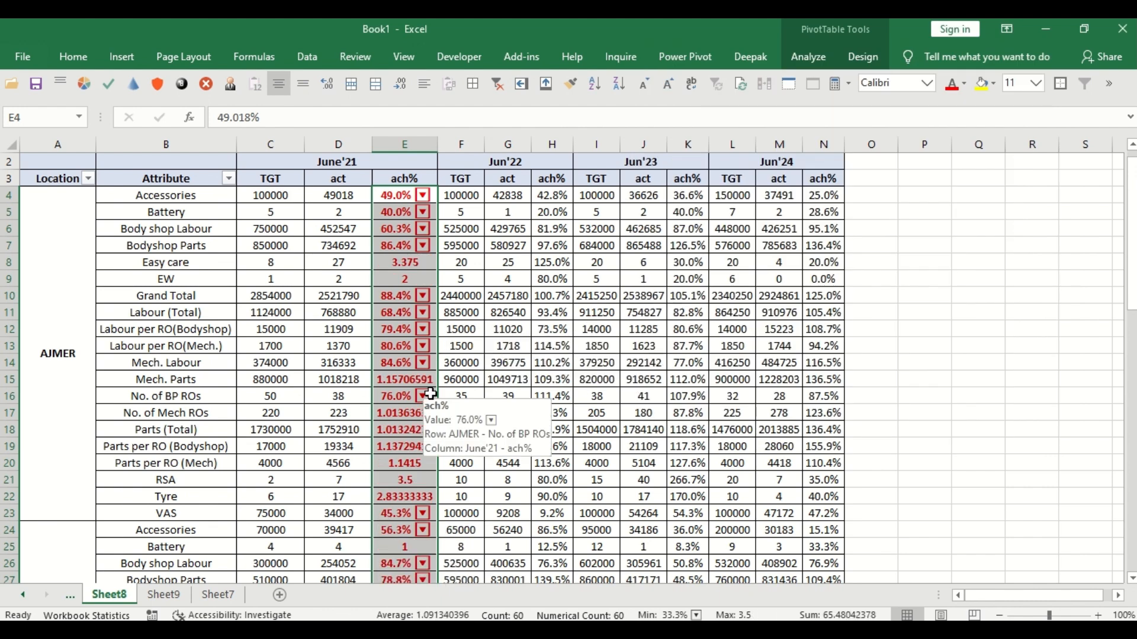
Step: Copy the [Red][<1] 0.0% section with its arrow symbol from the June'21 ach% custom format code and select the General section
key(ctrl+1)
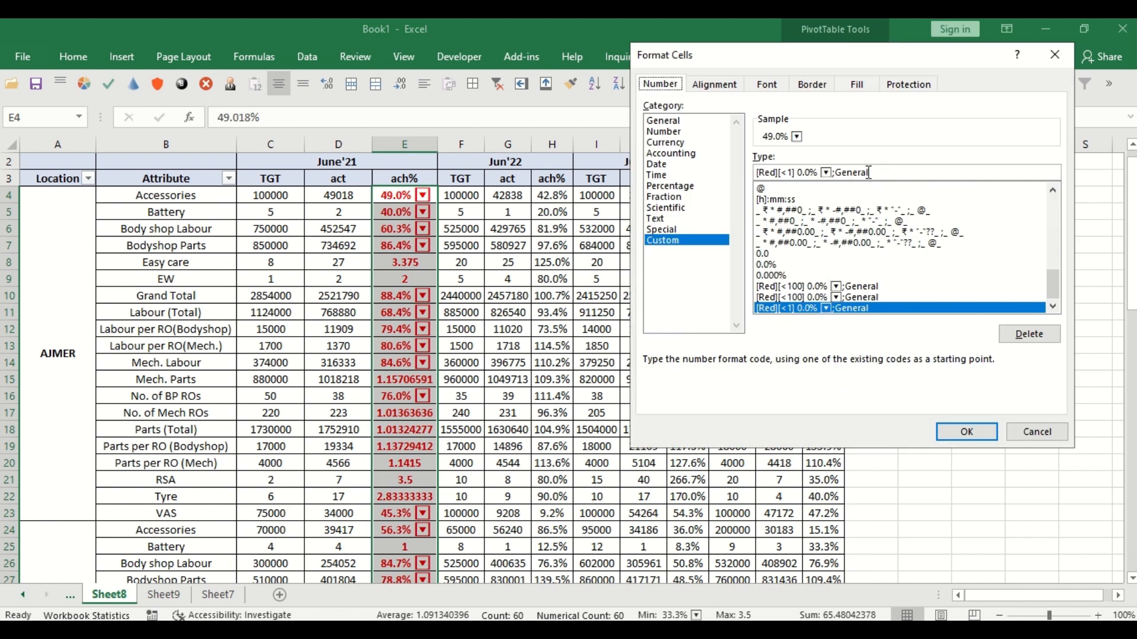
drag(830, 172, 715, 180)
key(ctrl+c)
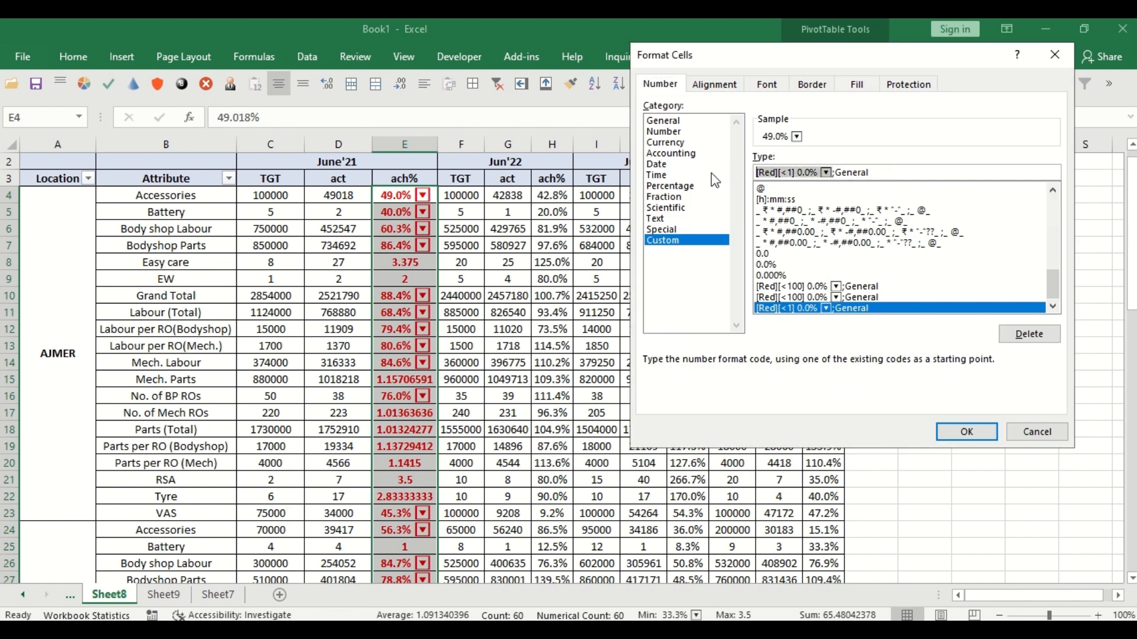
double_click(860, 173)
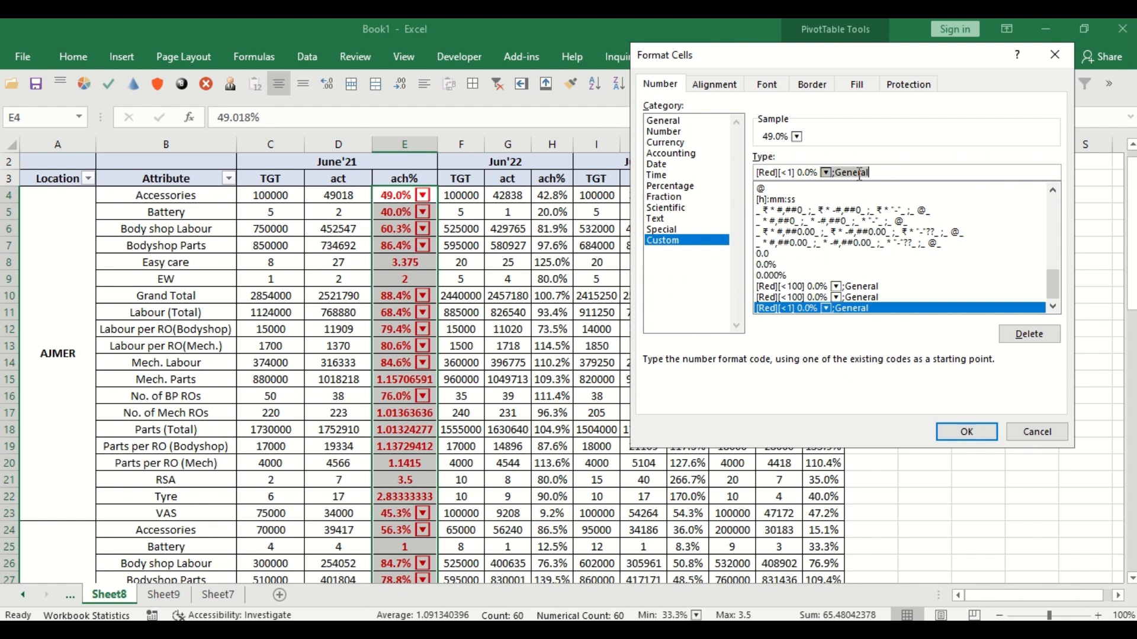
Step: In the custom number format for the June'21 ach% values, replace the General section with [green][>1] 0.0%
click(874, 171)
shift+click(837, 172)
key(ctrl+v)
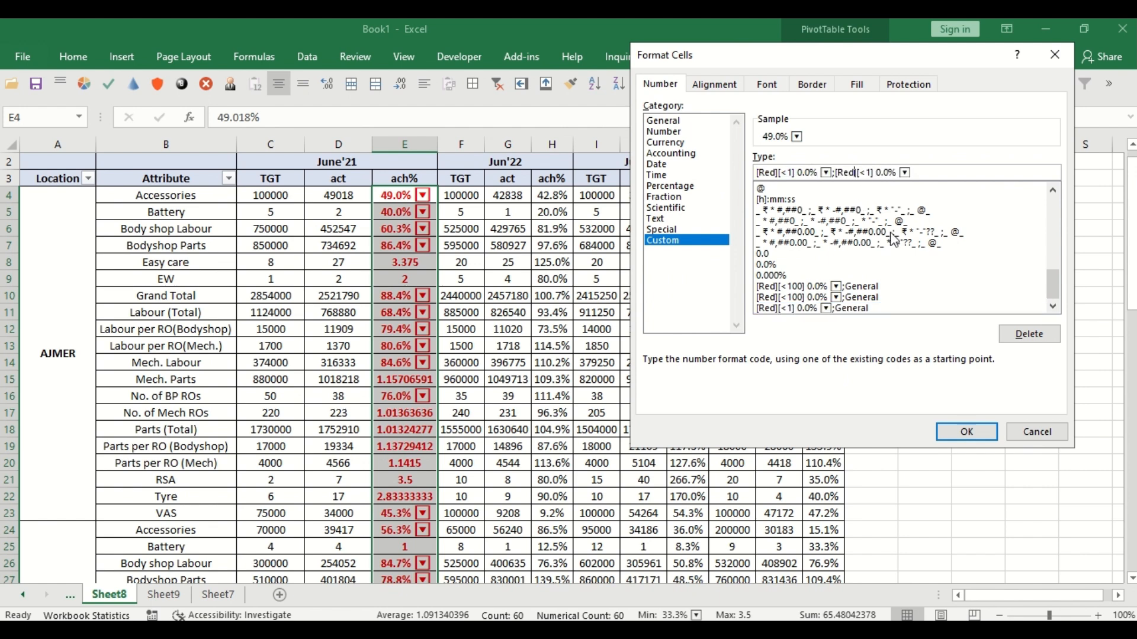
key(BackSpace)
key(BackSpace)
key(BackSpace)
key(BackSpace)
text(green)
key(BackSpace)
text(>)
Step: Add the upward triangle emoji to the end of the green section and apply the custom format
key(super+period)
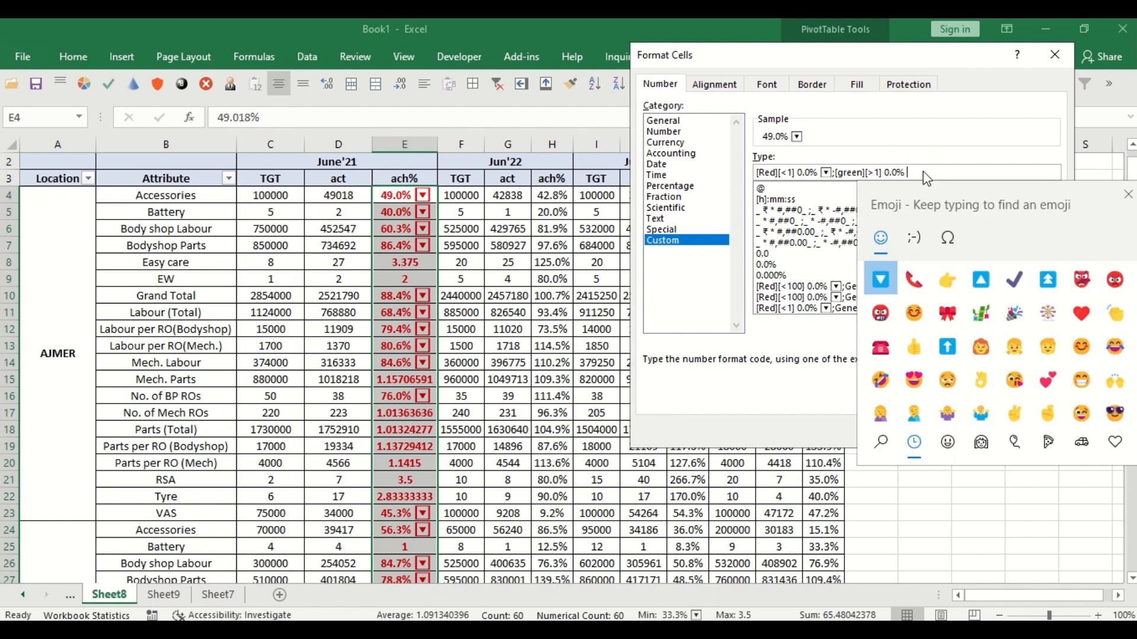
click(981, 279)
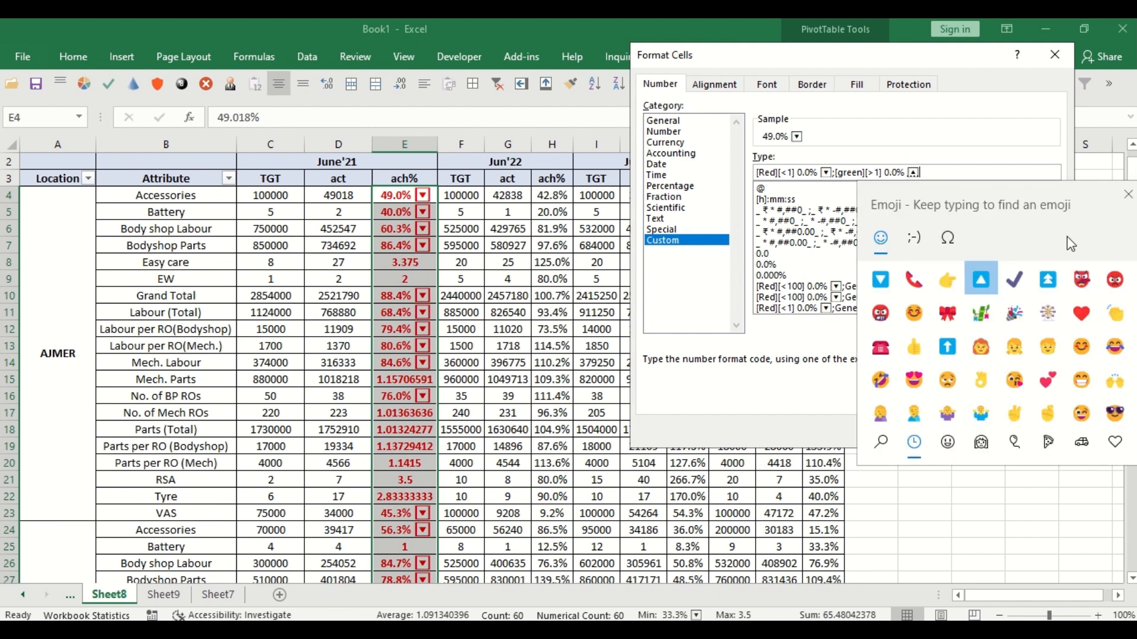
click(1127, 195)
click(966, 432)
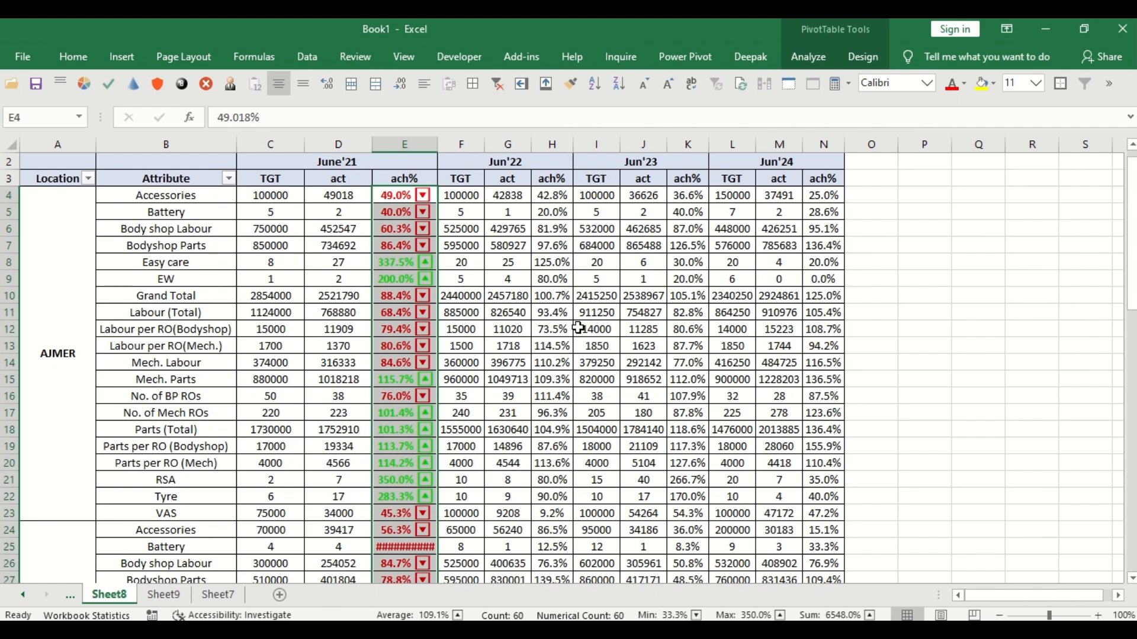
Step: Change the green section's condition to >=1 in the June'21 ach% custom format and apply it
scroll(476, 302, down, 8)
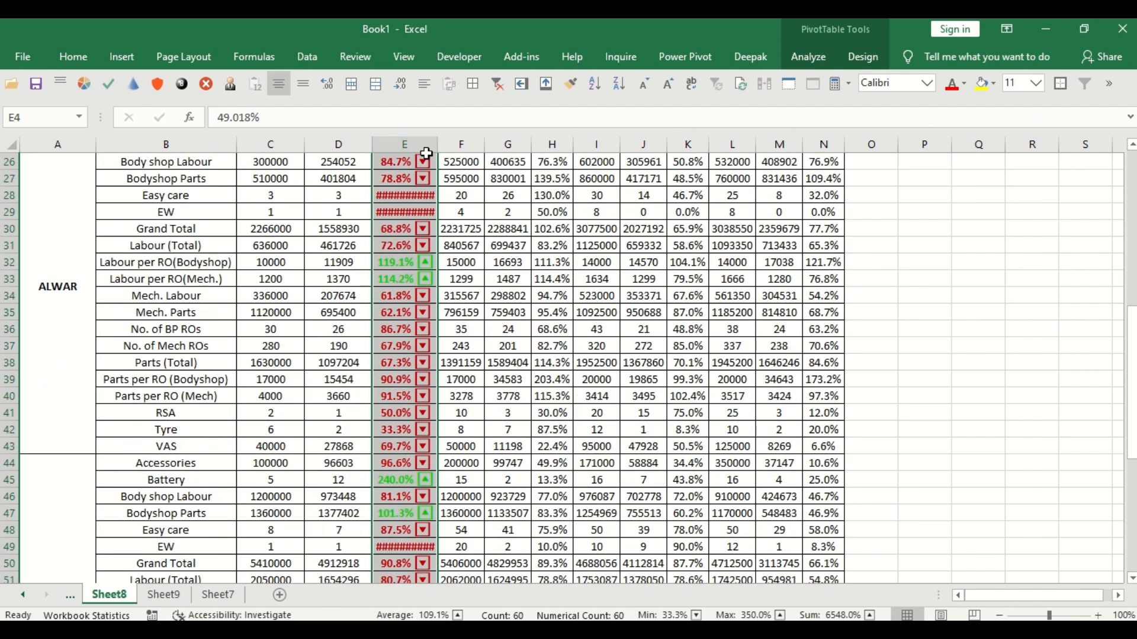
scroll(463, 236, up, 8)
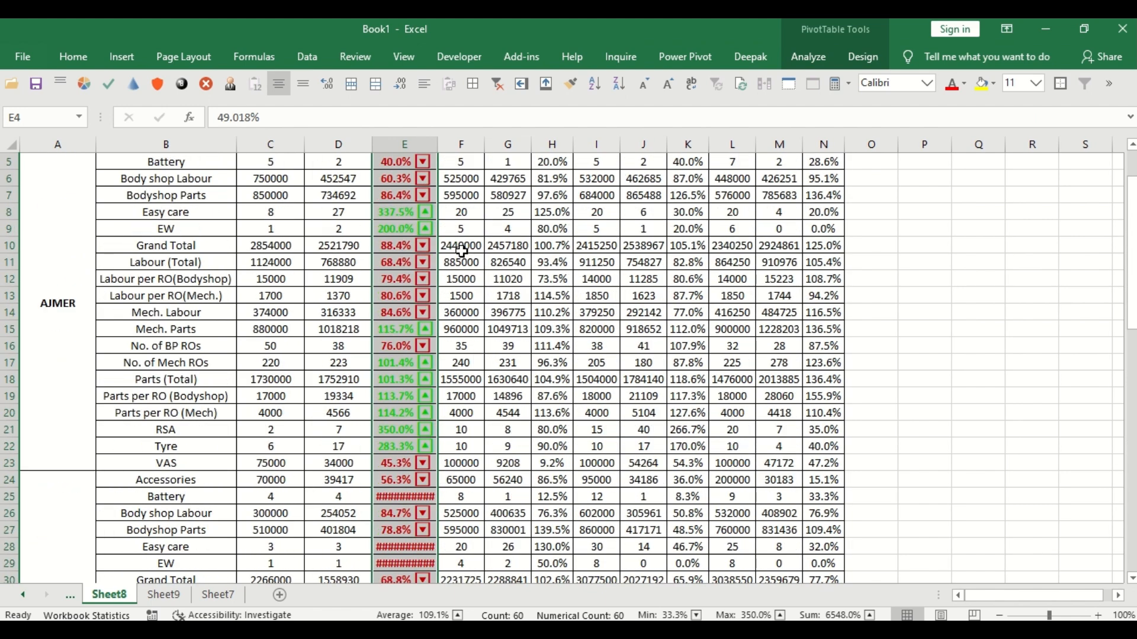
scroll(460, 248, down, 11)
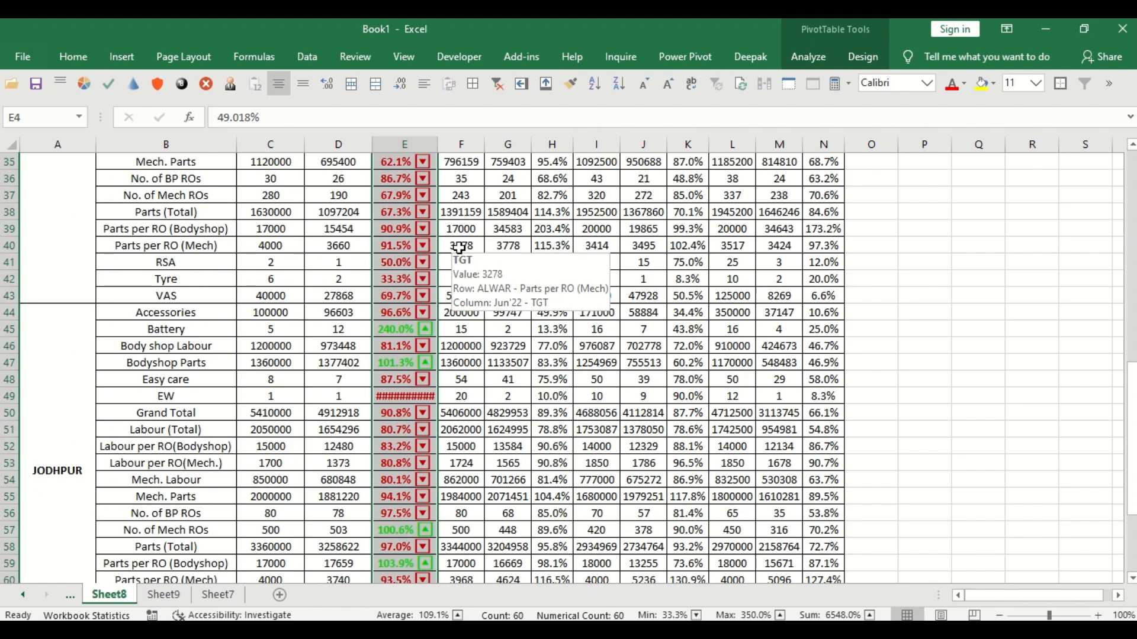
scroll(460, 249, up, 11)
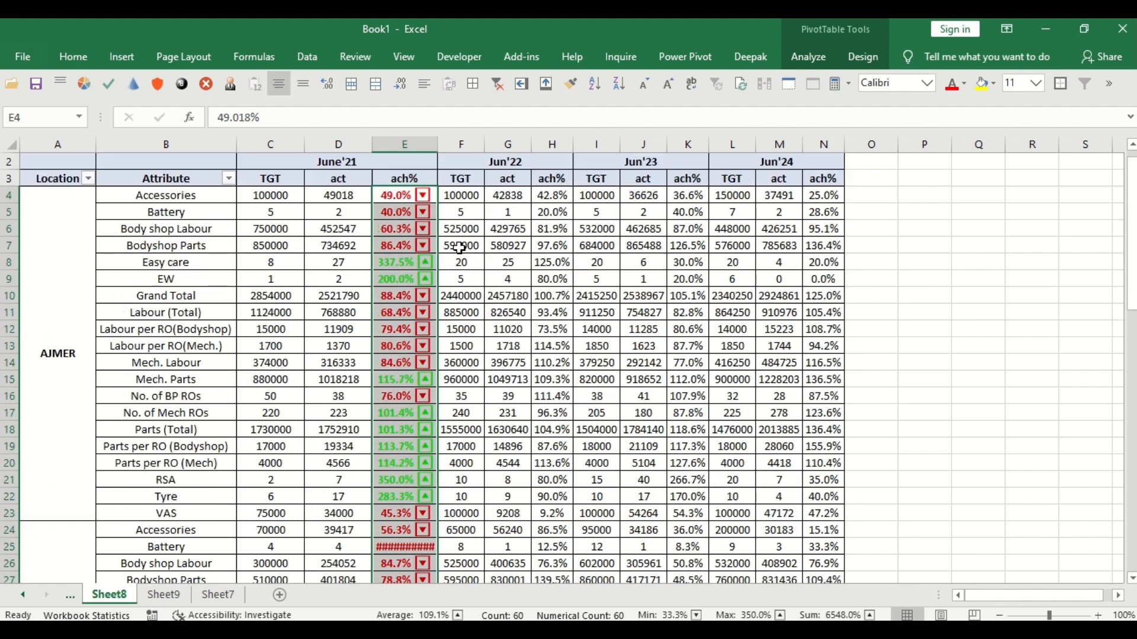
key(ctrl+1)
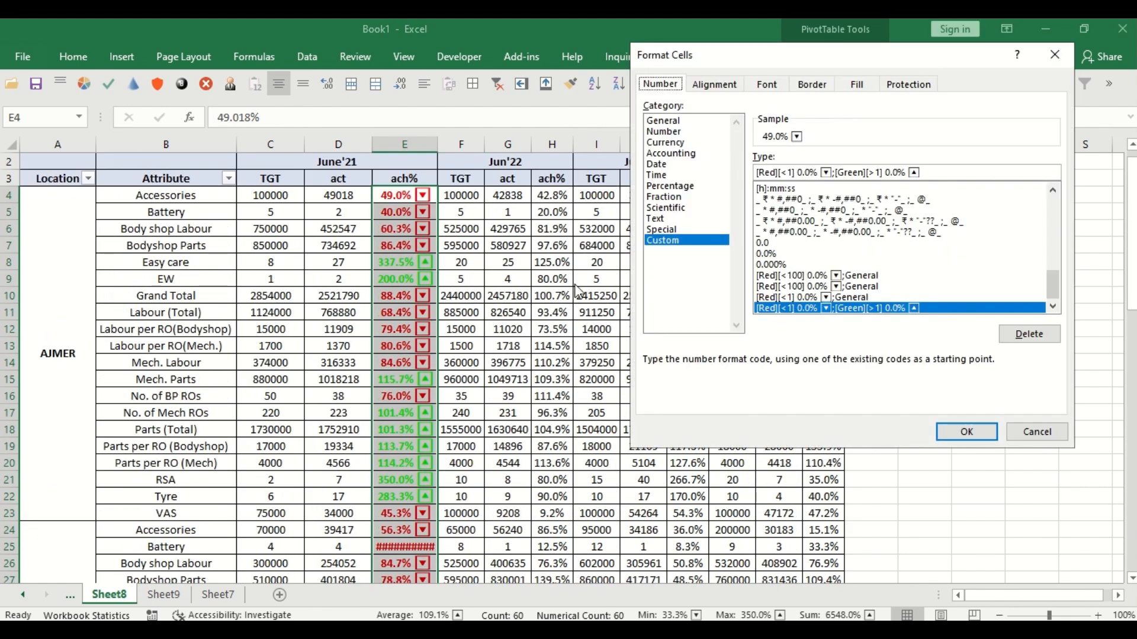
click(880, 173)
text(=)
click(971, 437)
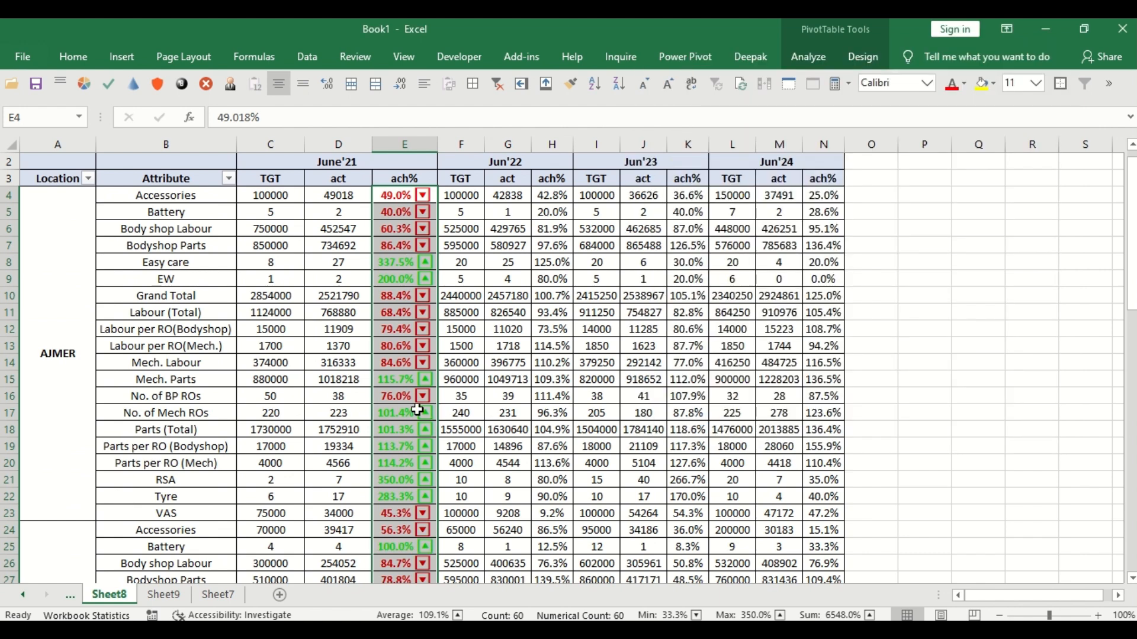
Step: Add spaces around the semicolon between the red and green sections of the June'21 ach% custom format and apply it
scroll(416, 408, down, 10)
scroll(416, 406, down, 4)
scroll(416, 355, up, 14)
key(ctrl+1)
click(835, 171)
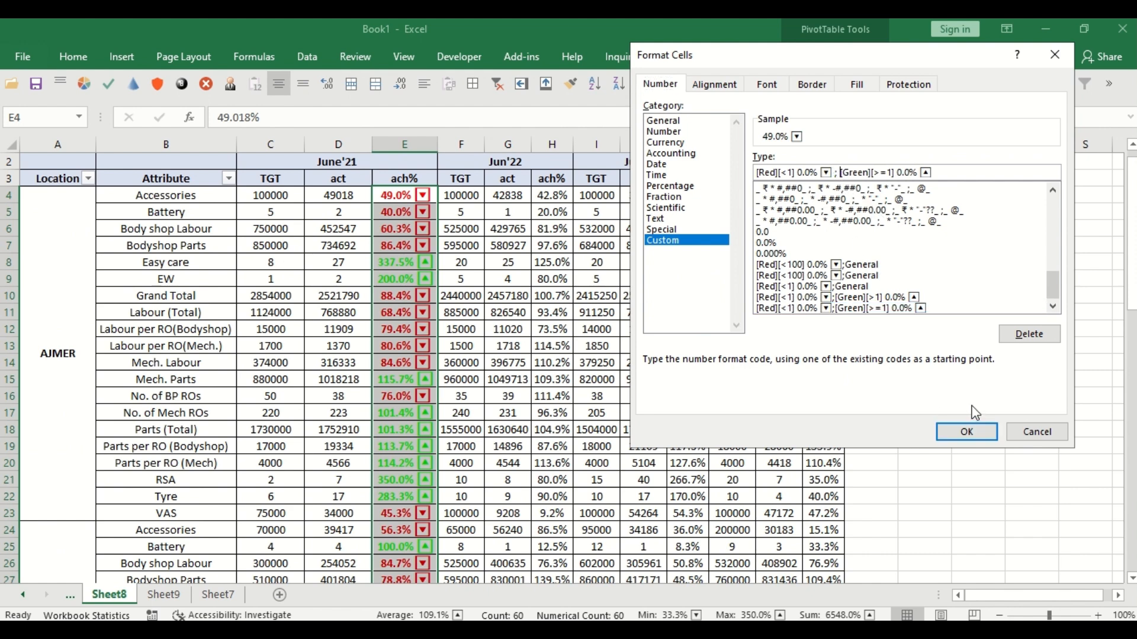
click(955, 436)
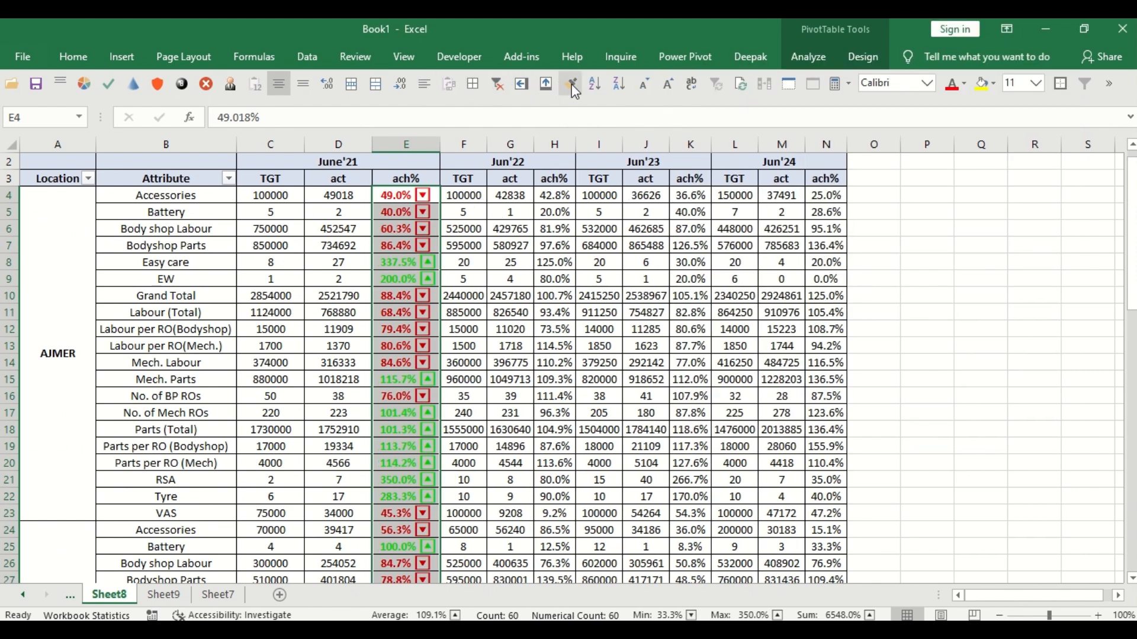
Step: Copy the June'21 ach% formatting to the Jun'22, Jun'23 and Jun'24 ach% columns and autofit all column widths
click(571, 86)
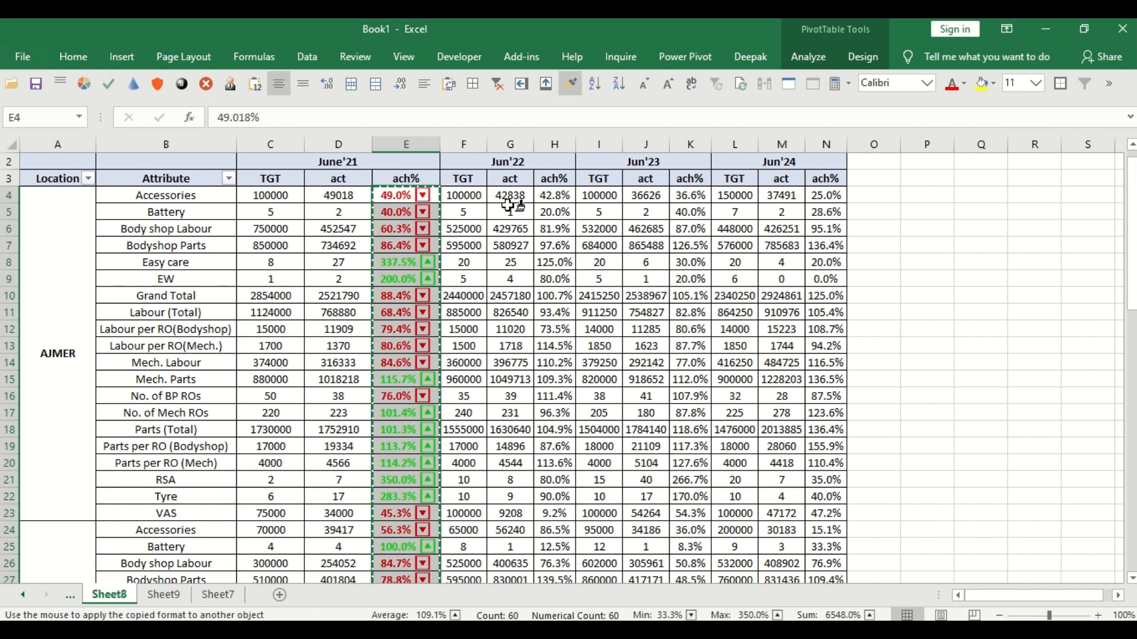
click(545, 199)
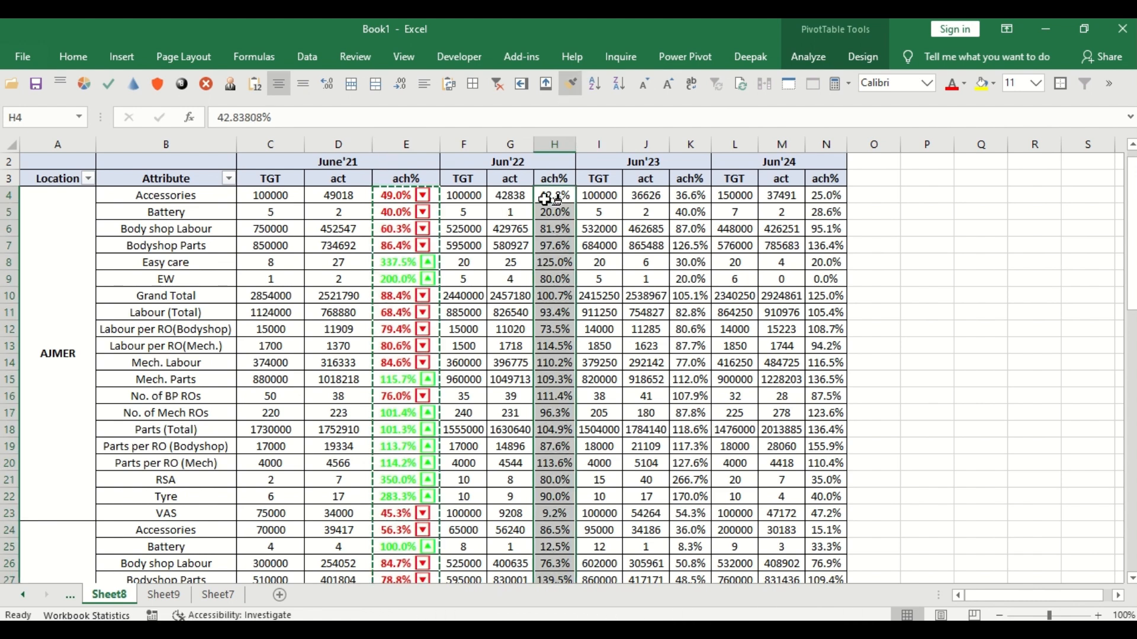
click(689, 196)
click(829, 196)
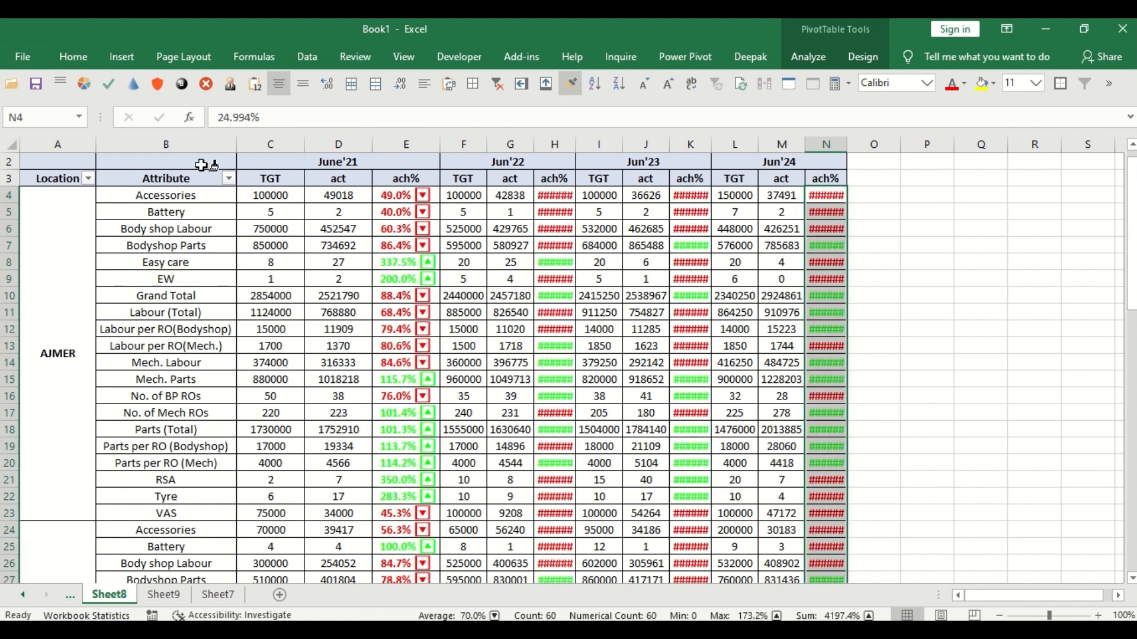
click(8, 143)
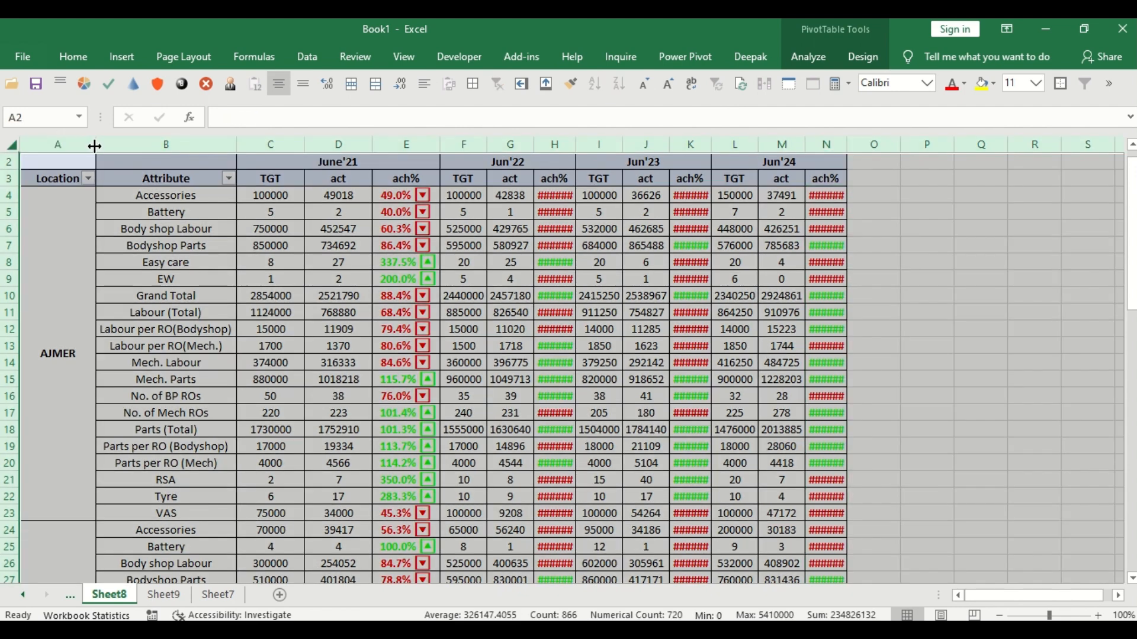
click(432, 265)
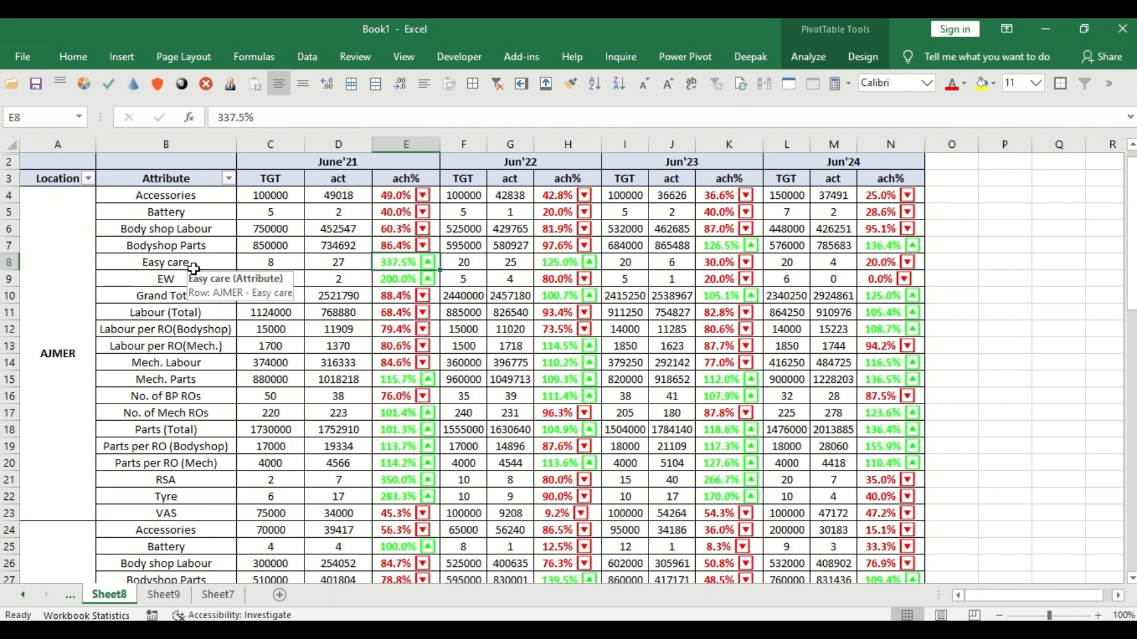
Step: Unhide row 1 above the month headings and select that row
click(10, 144)
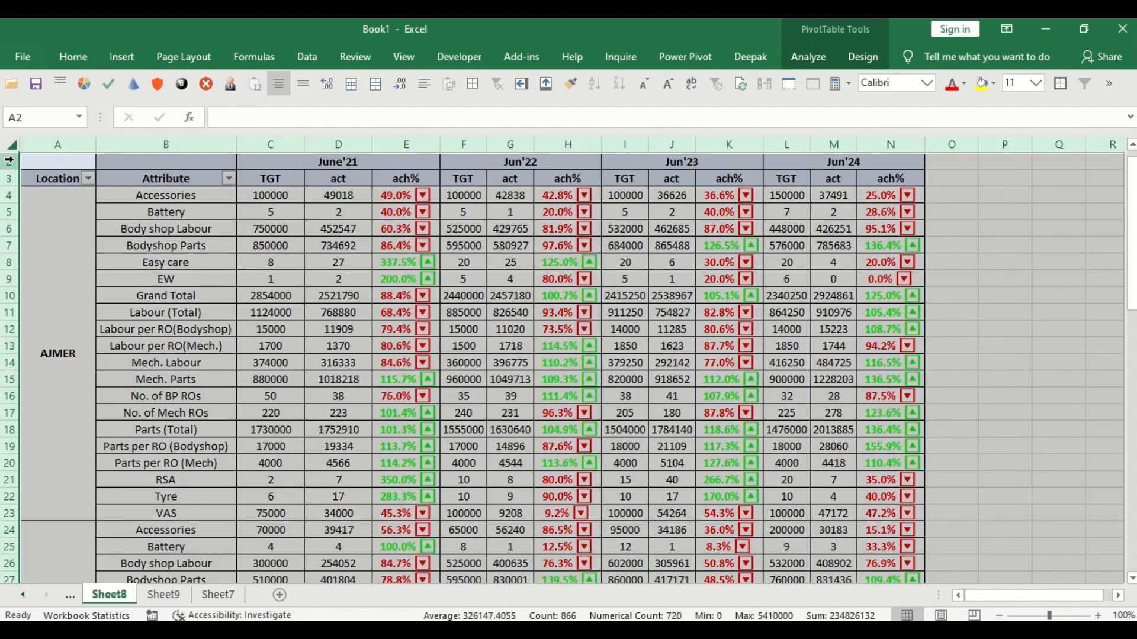
right_click(9, 160)
click(71, 399)
click(271, 164)
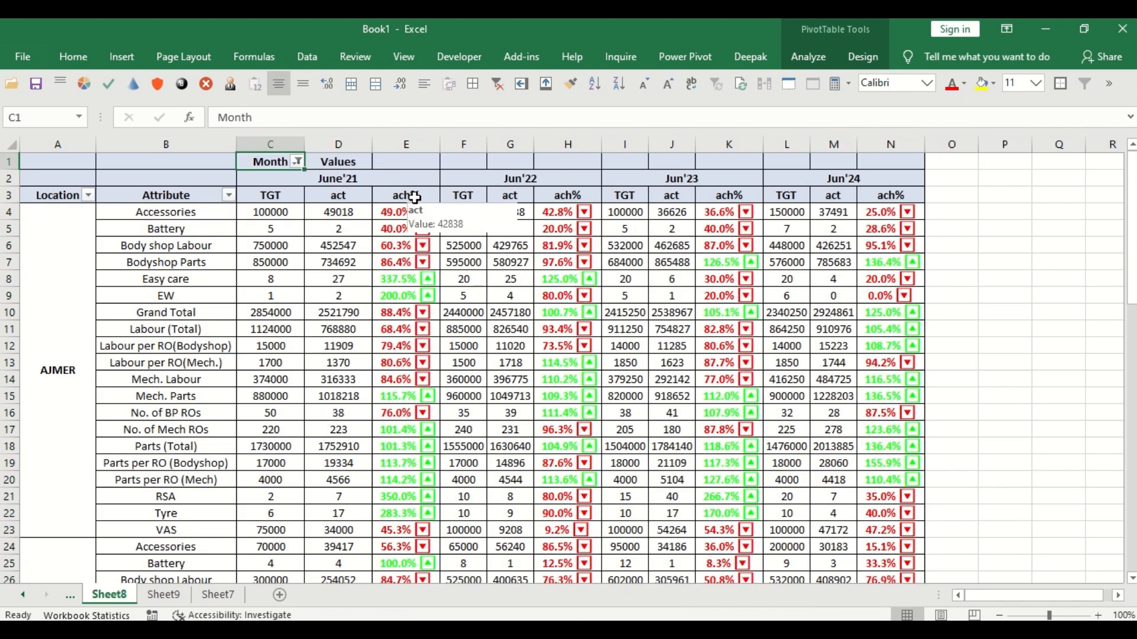
key(shift+space)
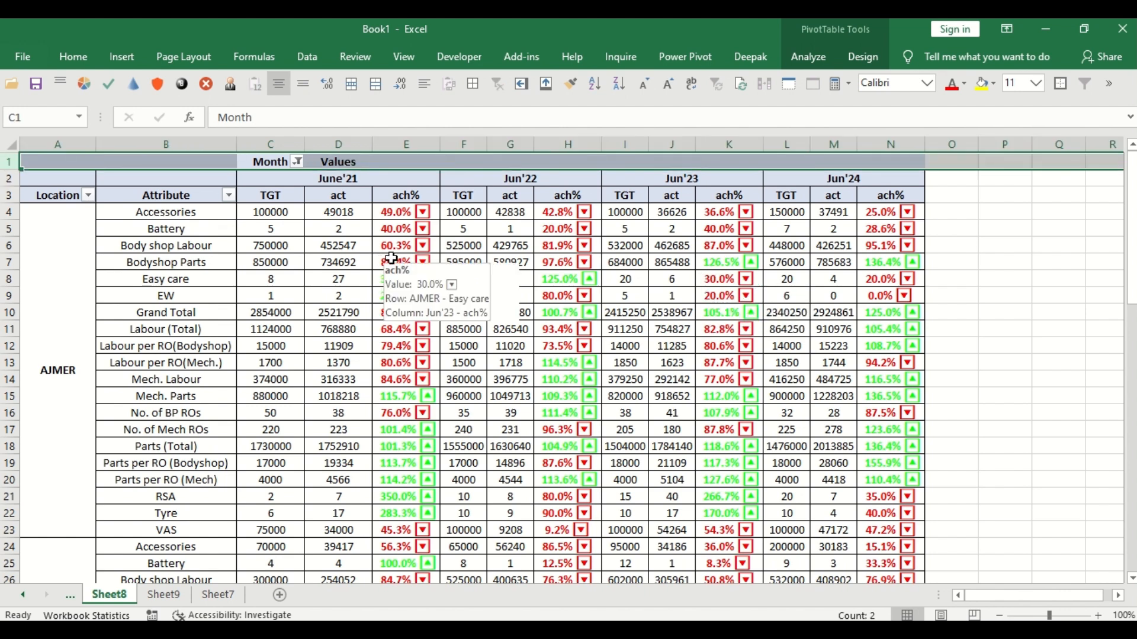
Step: Insert a Month slicer for the pivot table and move it slightly over the Jun'23 columns
click(338, 195)
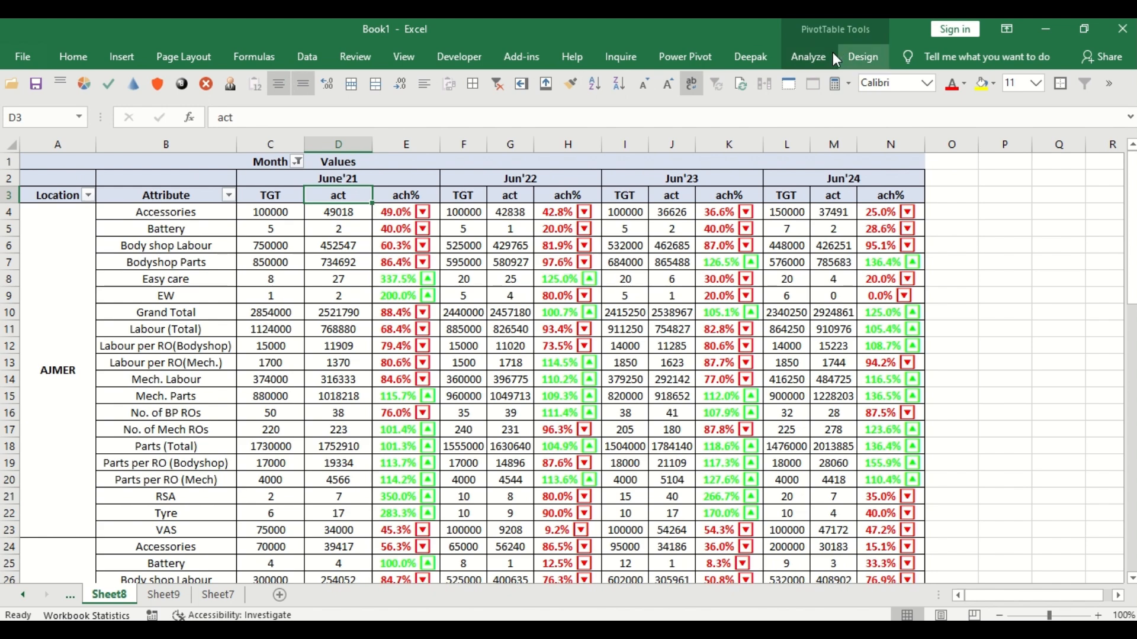
click(812, 57)
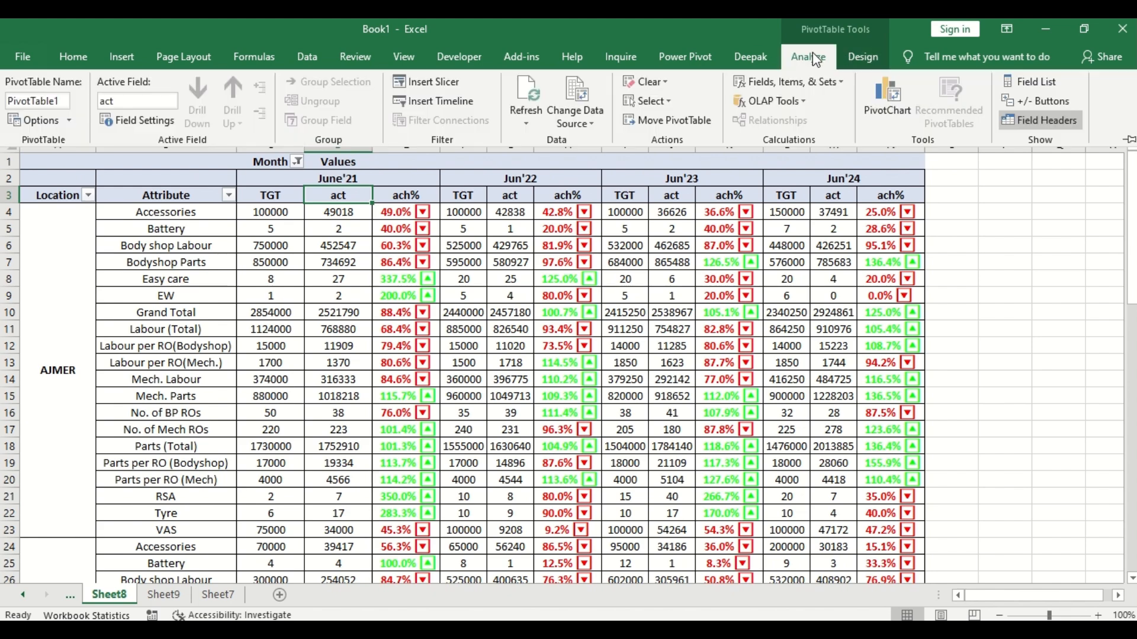
click(435, 84)
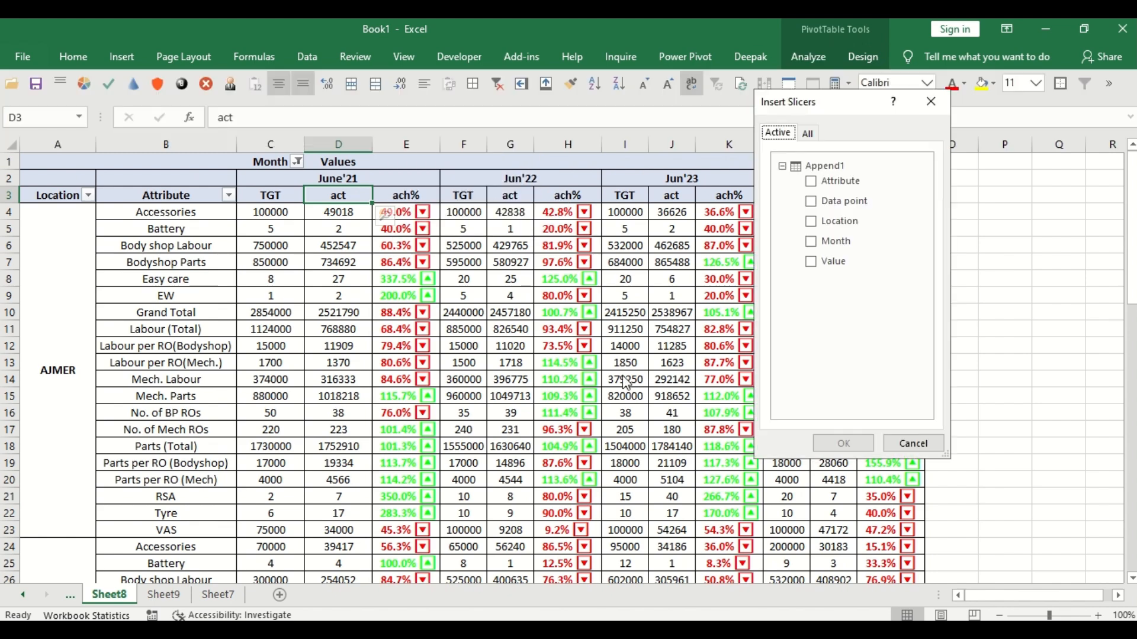
click(823, 241)
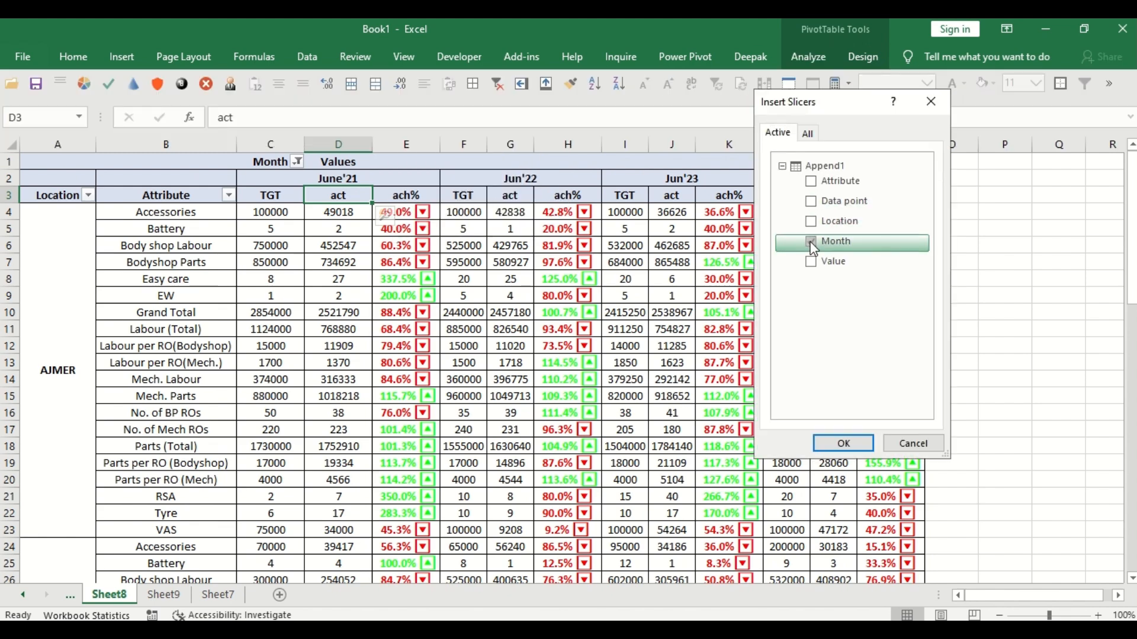
click(830, 446)
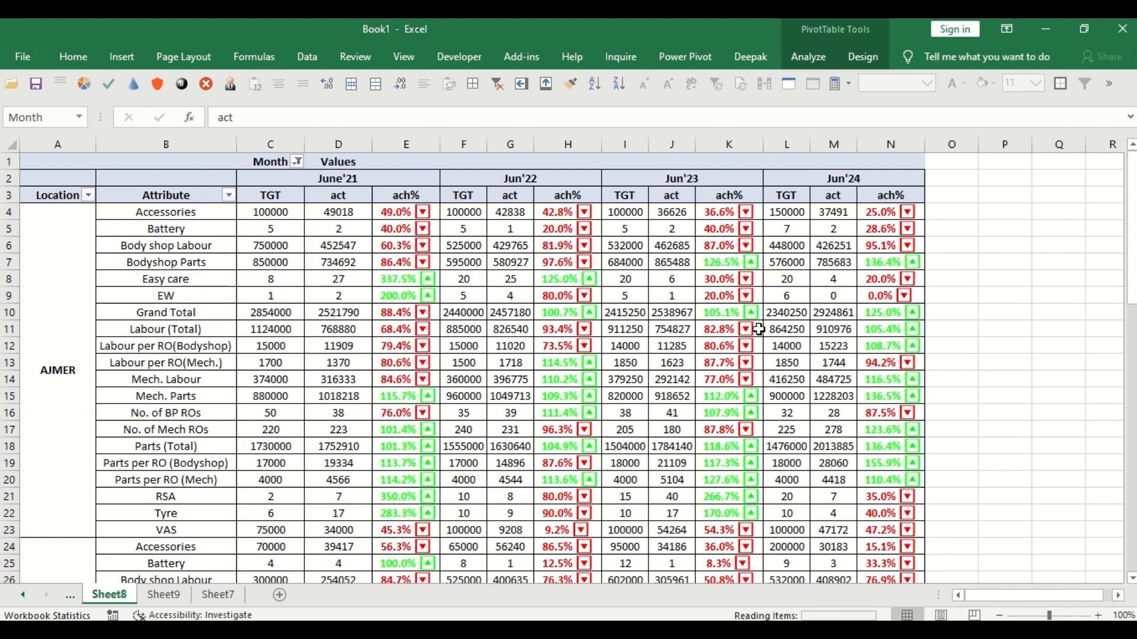
mouse_move(724, 284)
mouse_down()
mouse_move(935, 234)
mouse_move(705, 274)
mouse_up()
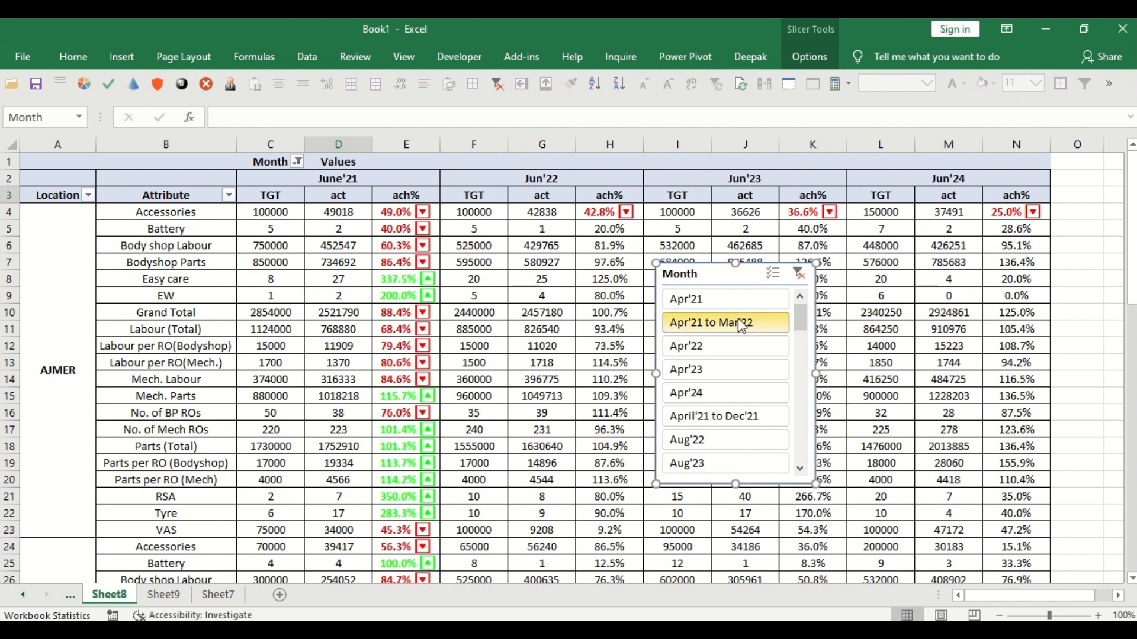
Step: Turn on multi-select in the Month slicer, add Apr'21 to the selection, and clear the slicer's filter
click(773, 274)
click(709, 300)
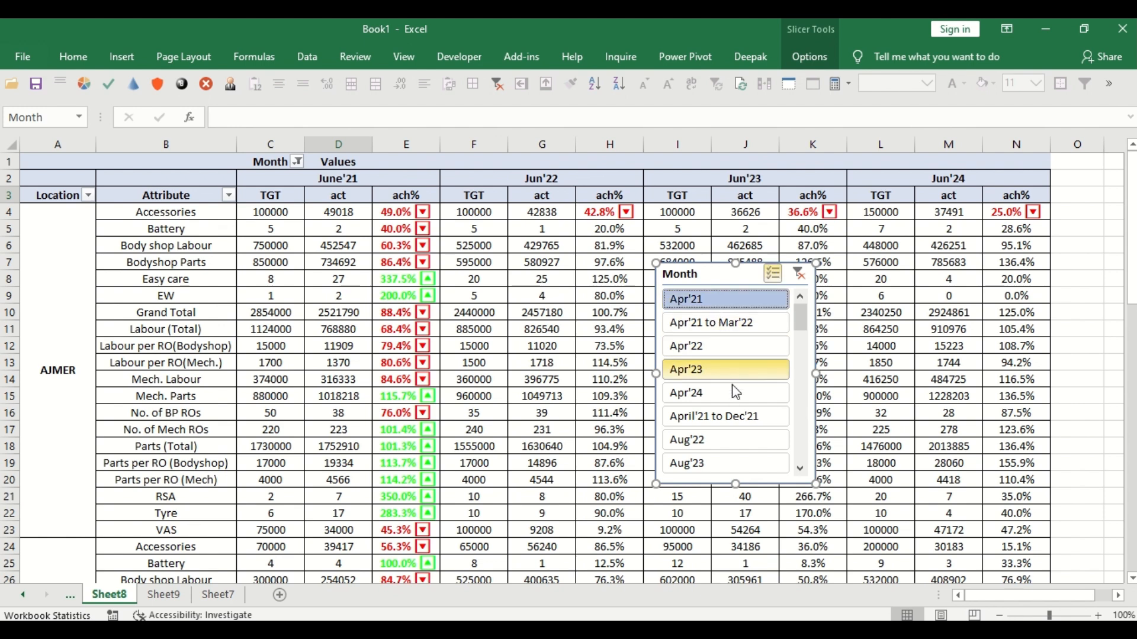
click(736, 392)
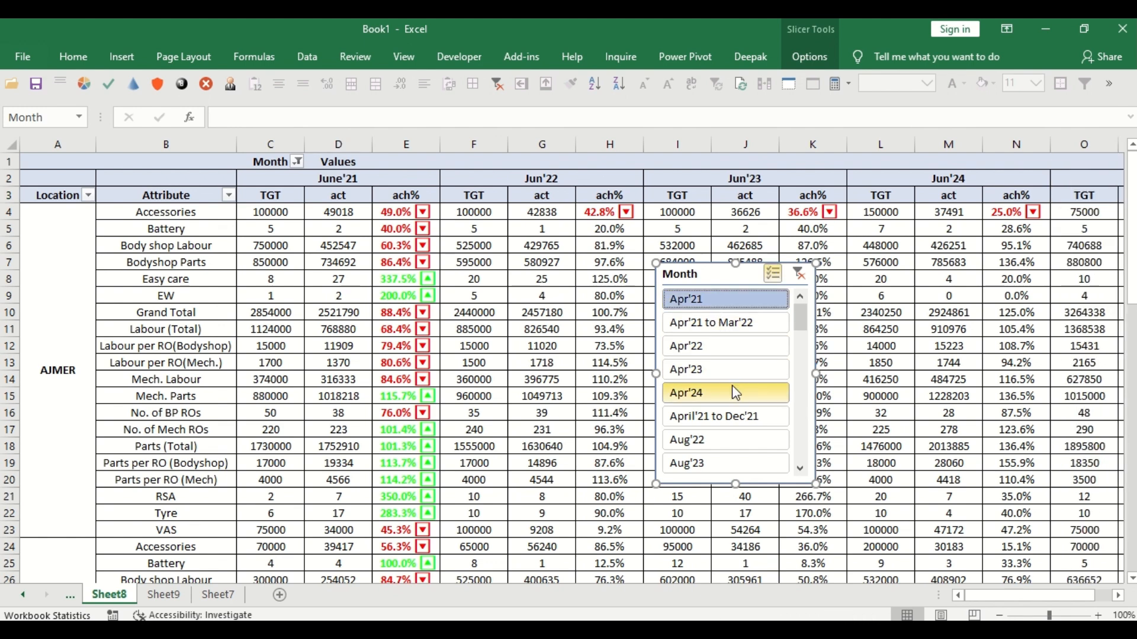
drag(974, 596, 1034, 607)
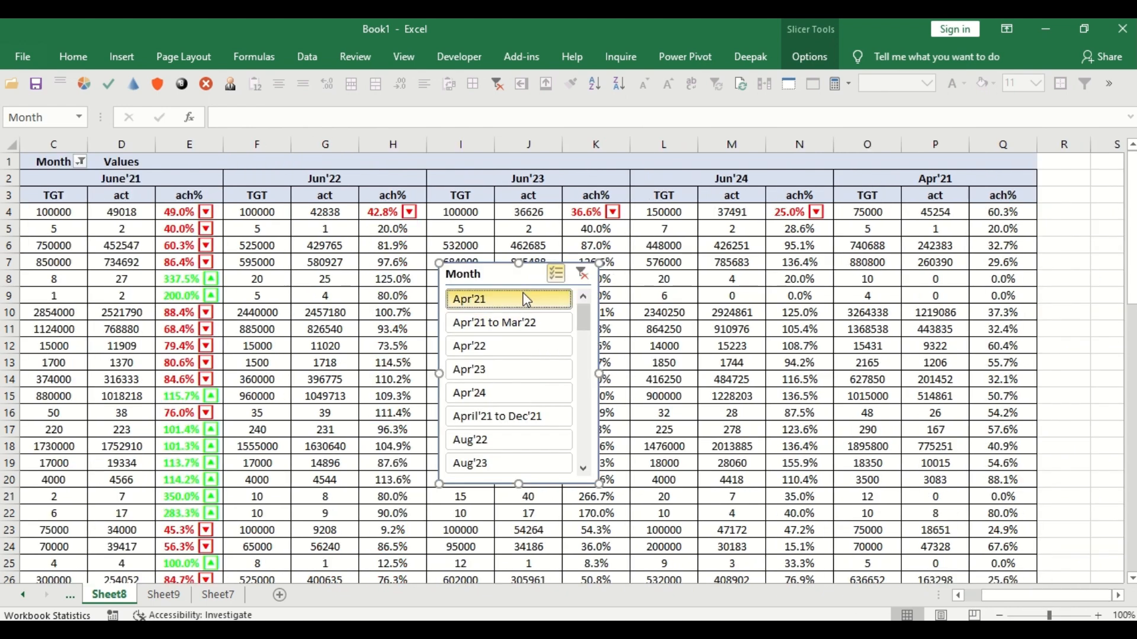
click(579, 272)
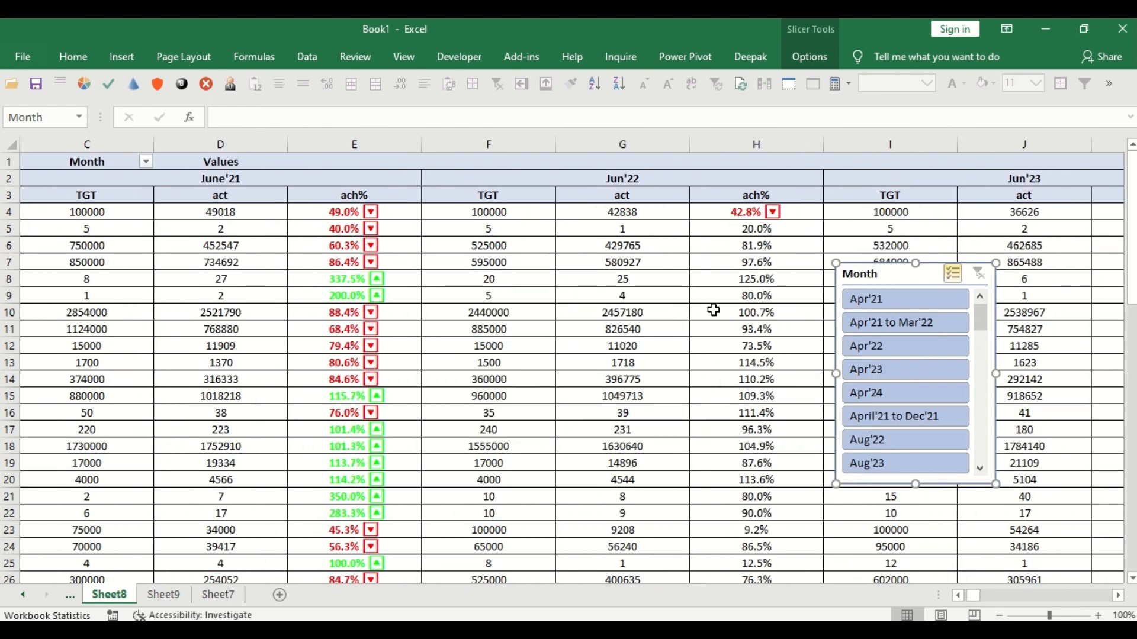
Step: Remove the Month slicer from the sheet
right_click(895, 275)
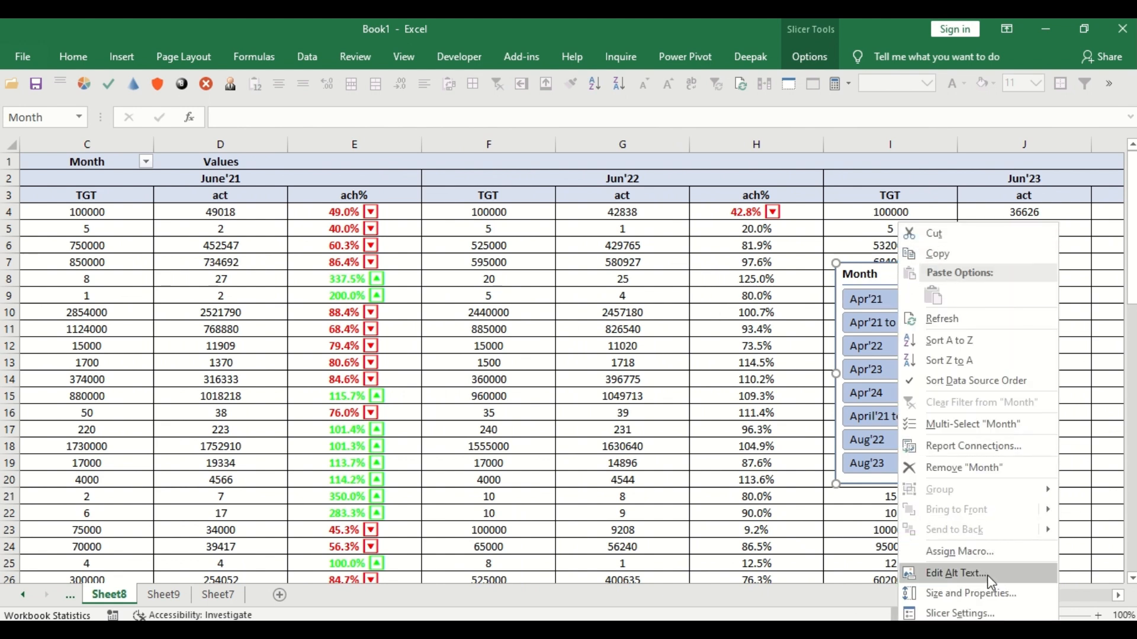
click(967, 579)
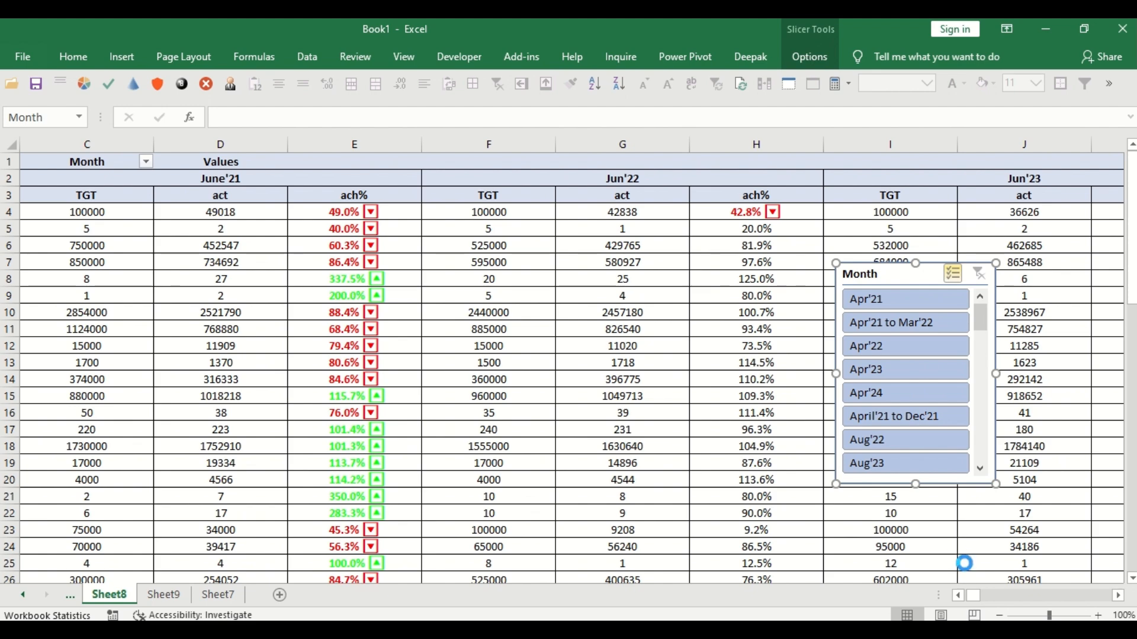
key(Delete)
Step: Autofit all column widths of the pivot table and return to the Location heading cell
key(ctrl+a)
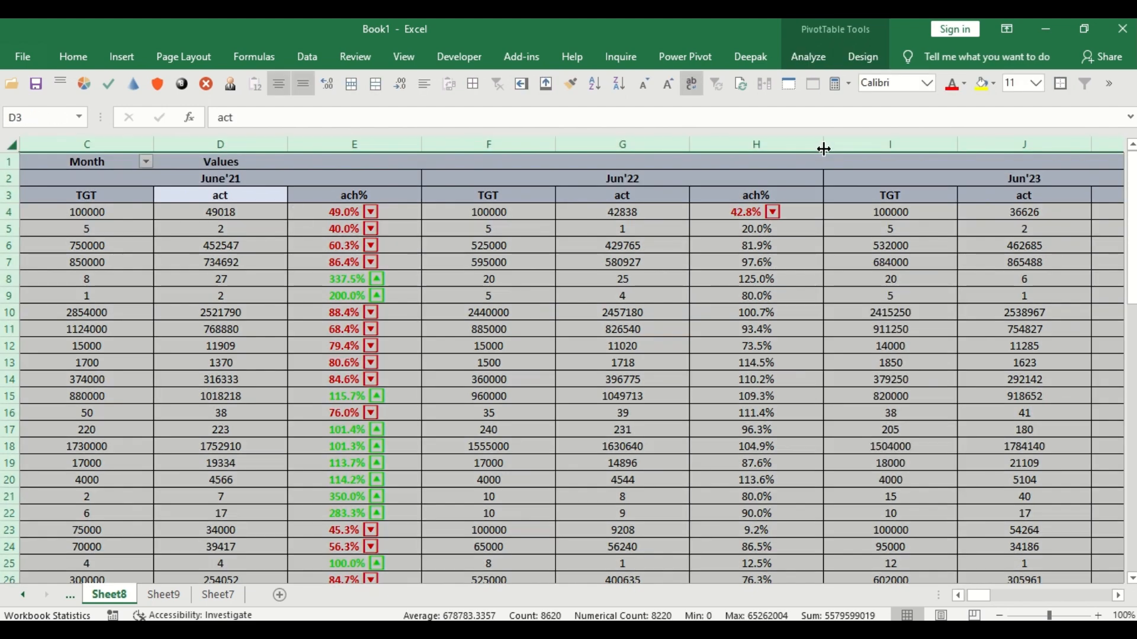
double_click(822, 144)
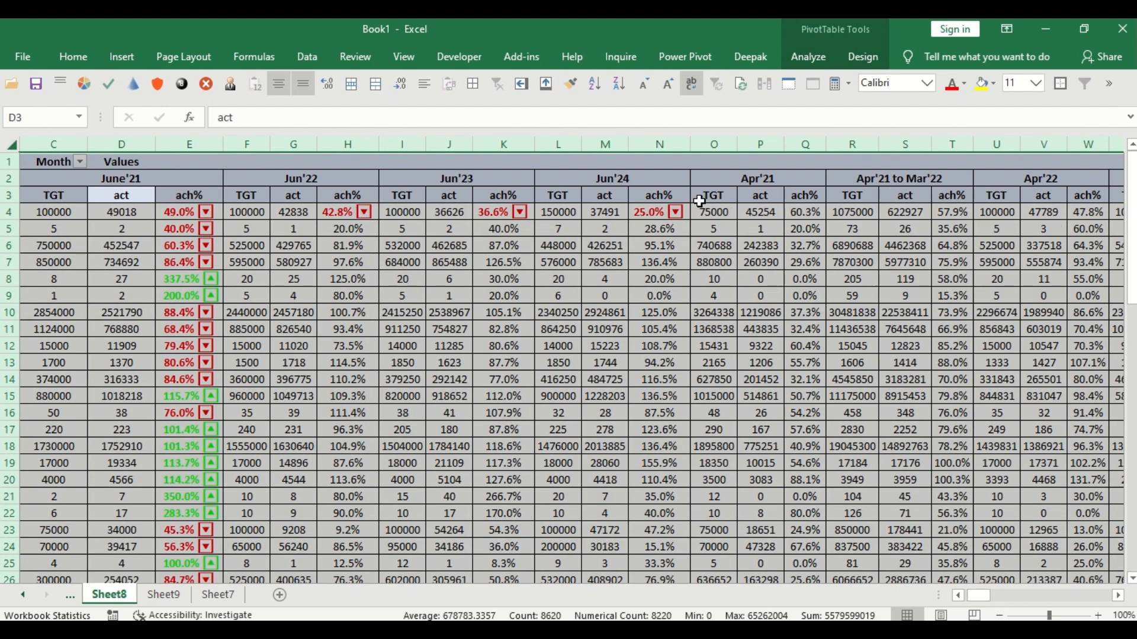
click(696, 200)
key(Home)
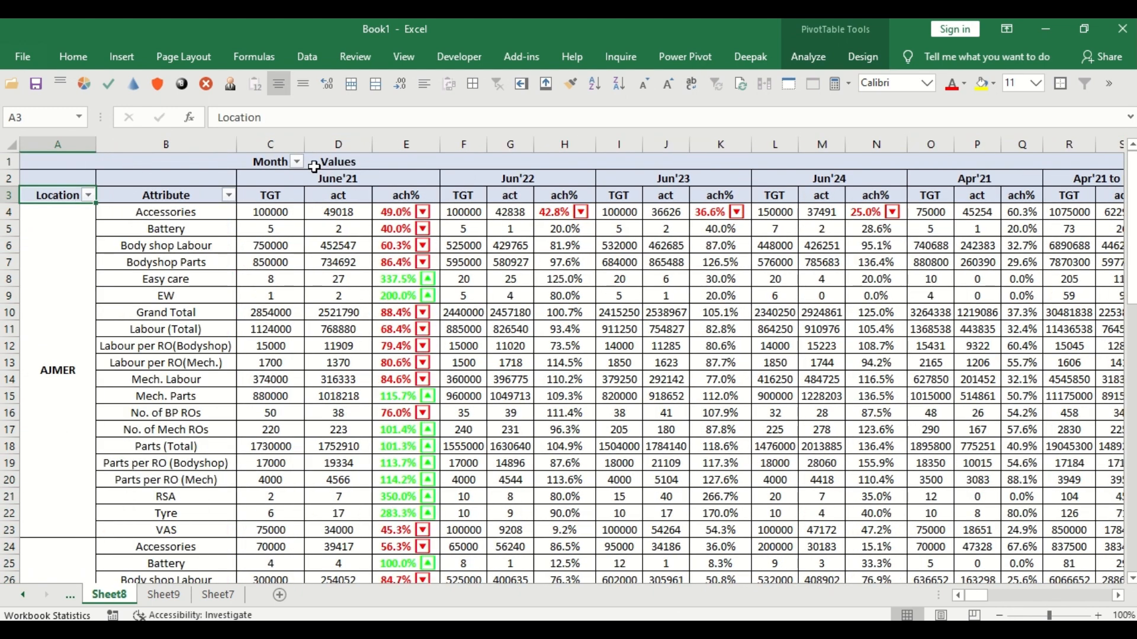
Step: Search the Month filter for jun and limit the pivot table to June'21, Jun'22, Jun'23 and Jun'24
click(291, 160)
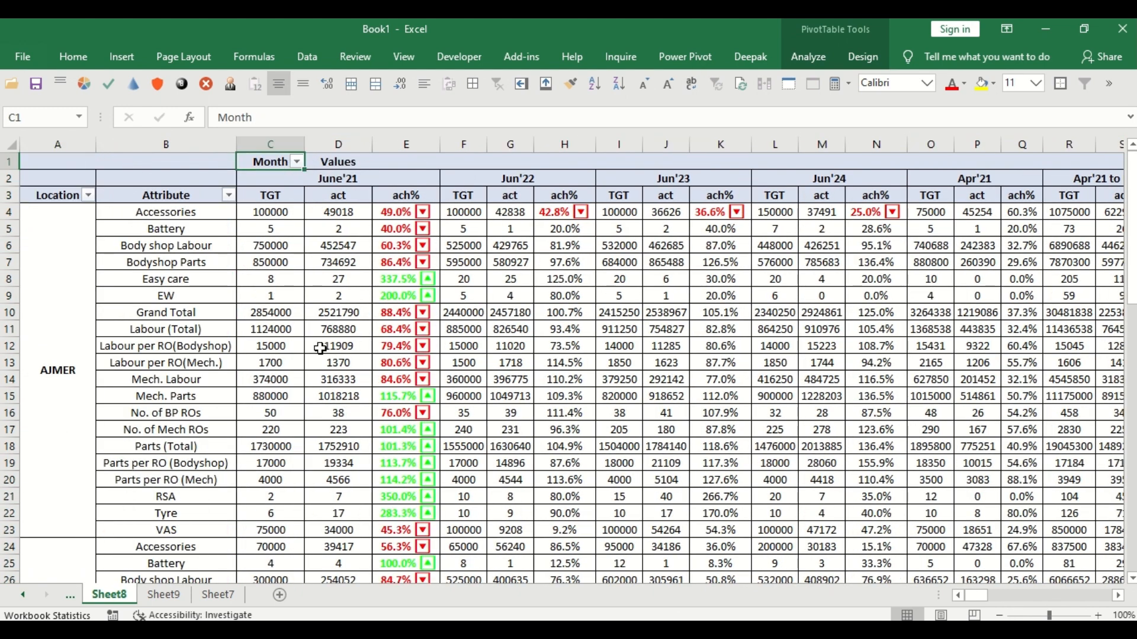
click(296, 162)
click(158, 305)
text(jun)
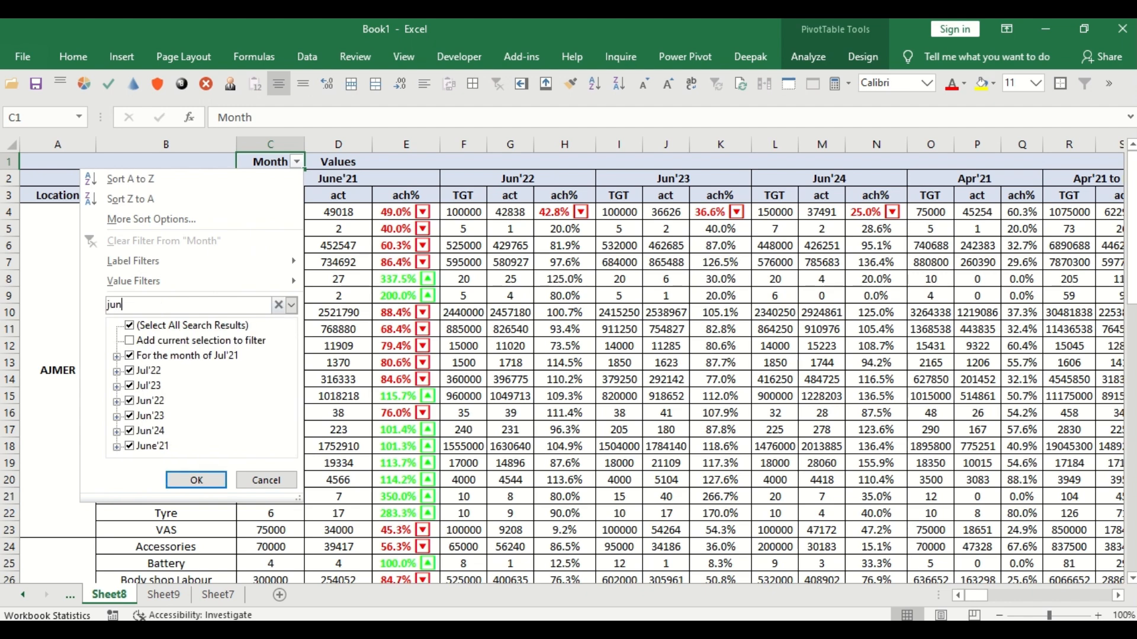
click(196, 480)
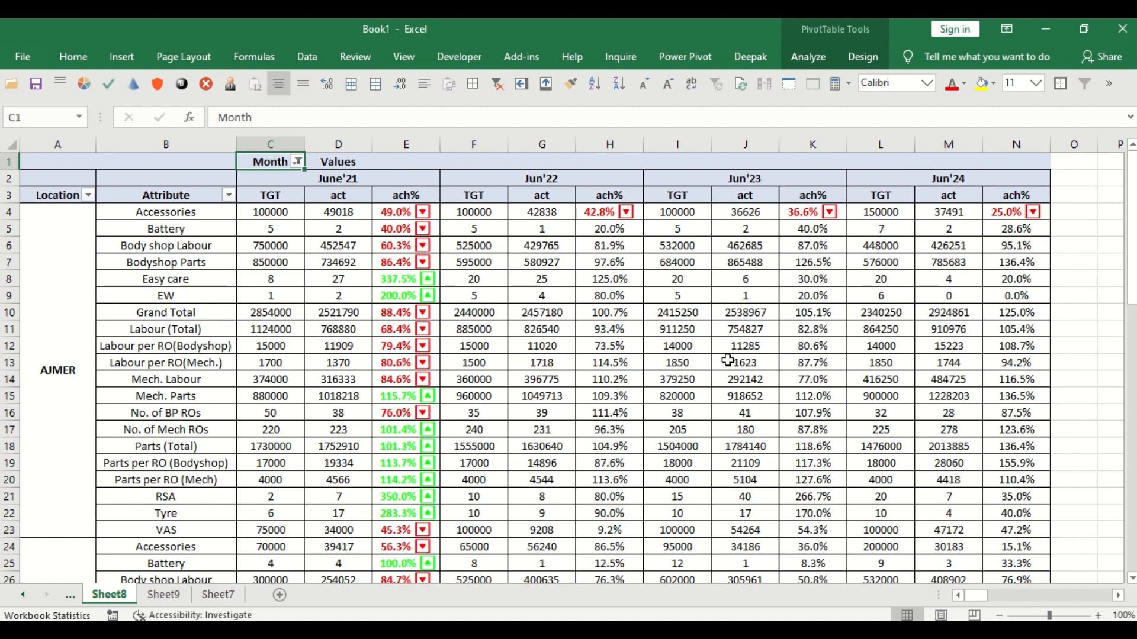
Step: Copy the formatting of the whole June'21 ach% column to the Jun'22, Jun'23 and Jun'24 ach% columns
click(409, 211)
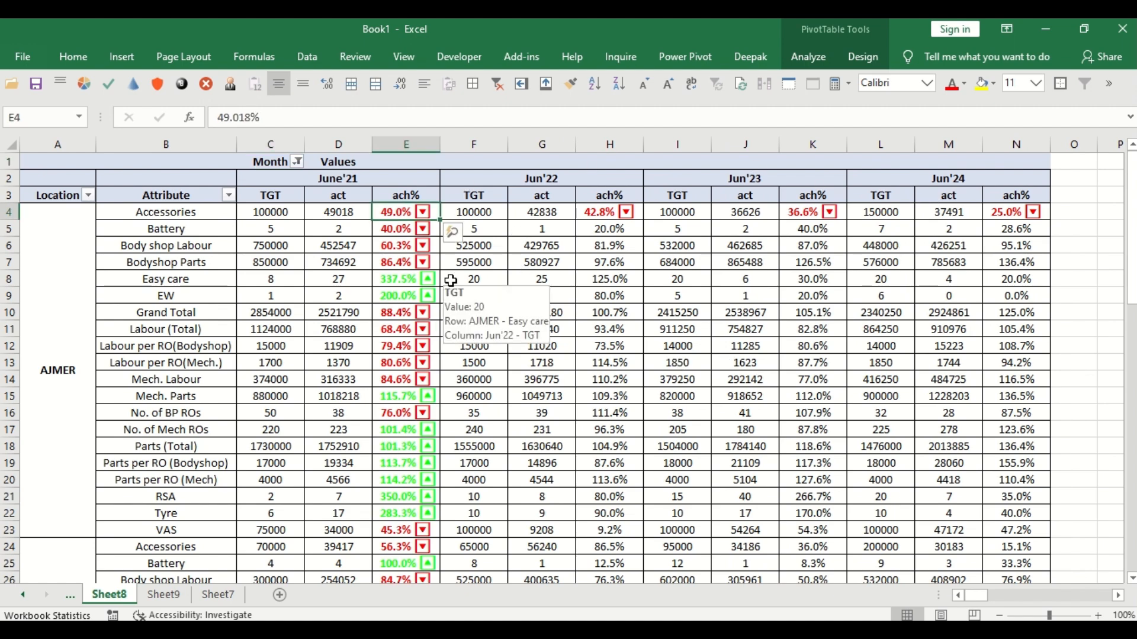
key(ctrl+shift+Down)
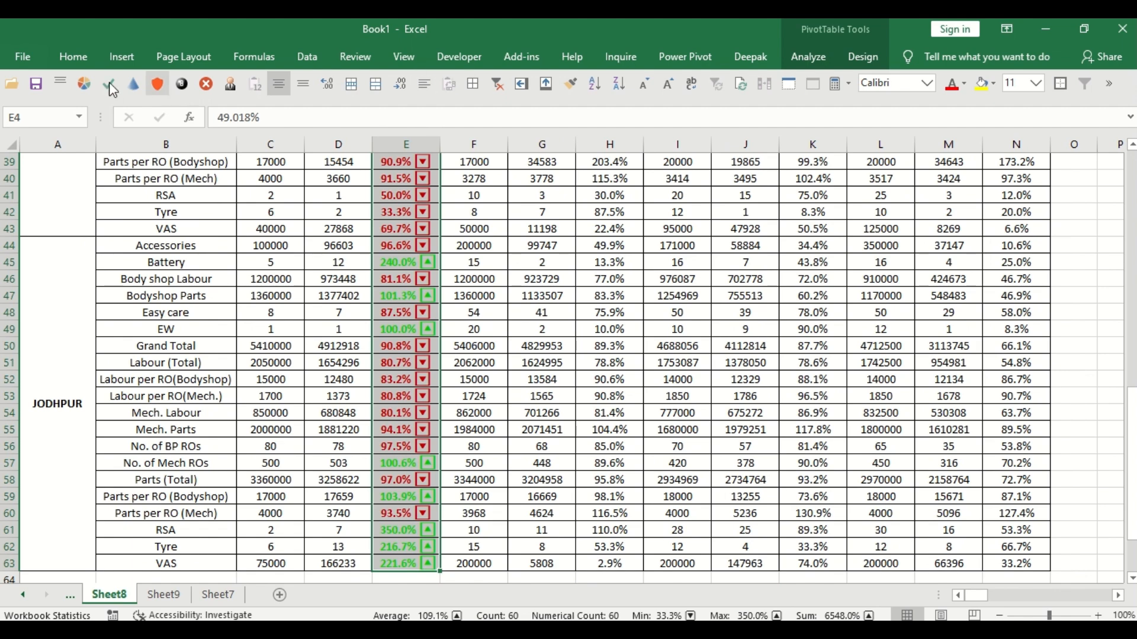
click(77, 59)
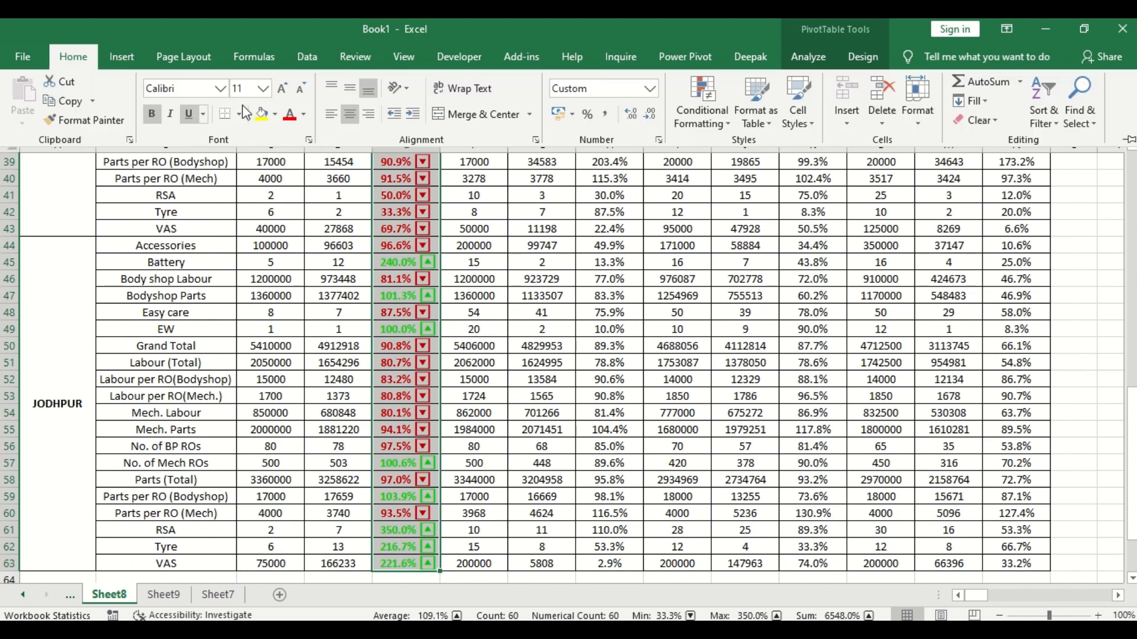
click(84, 120)
scroll(470, 216, up, 13)
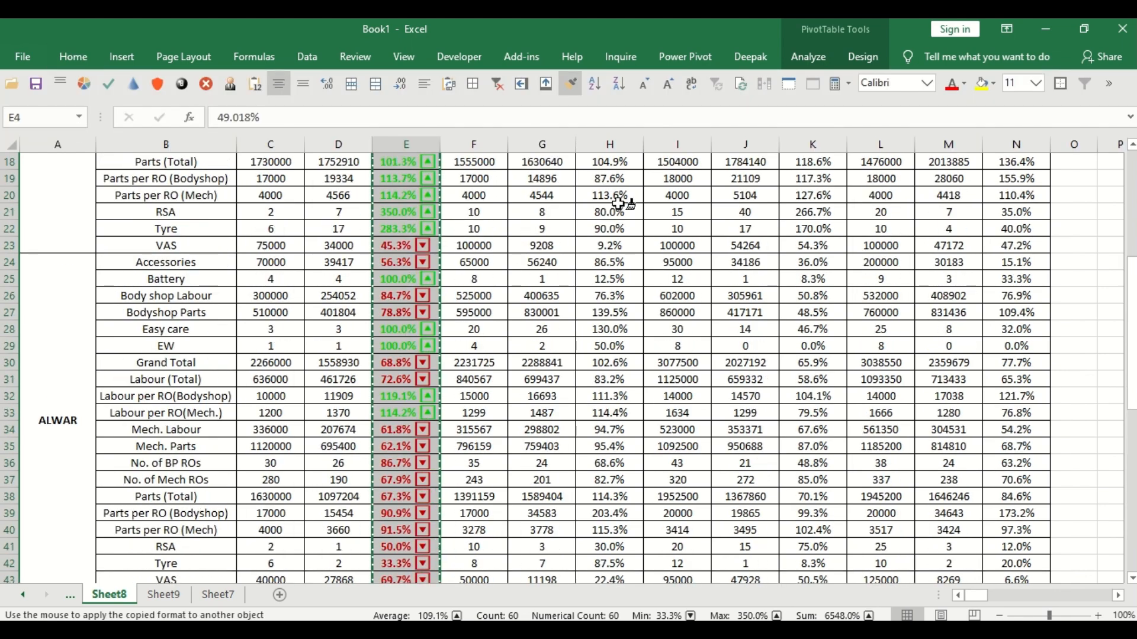
click(610, 214)
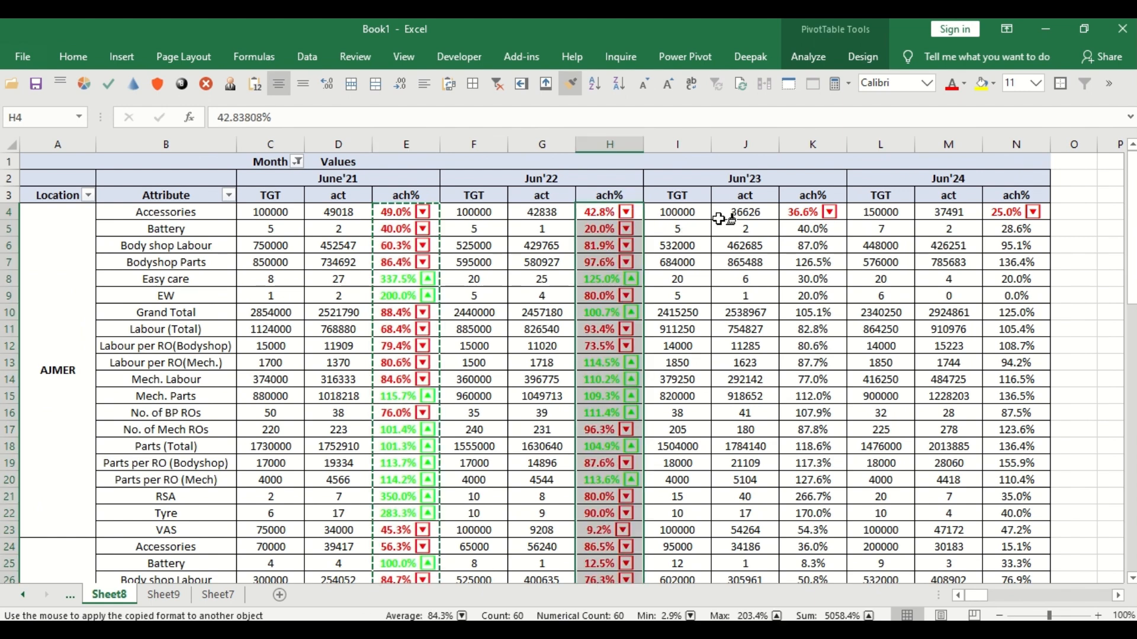
click(790, 213)
click(1000, 213)
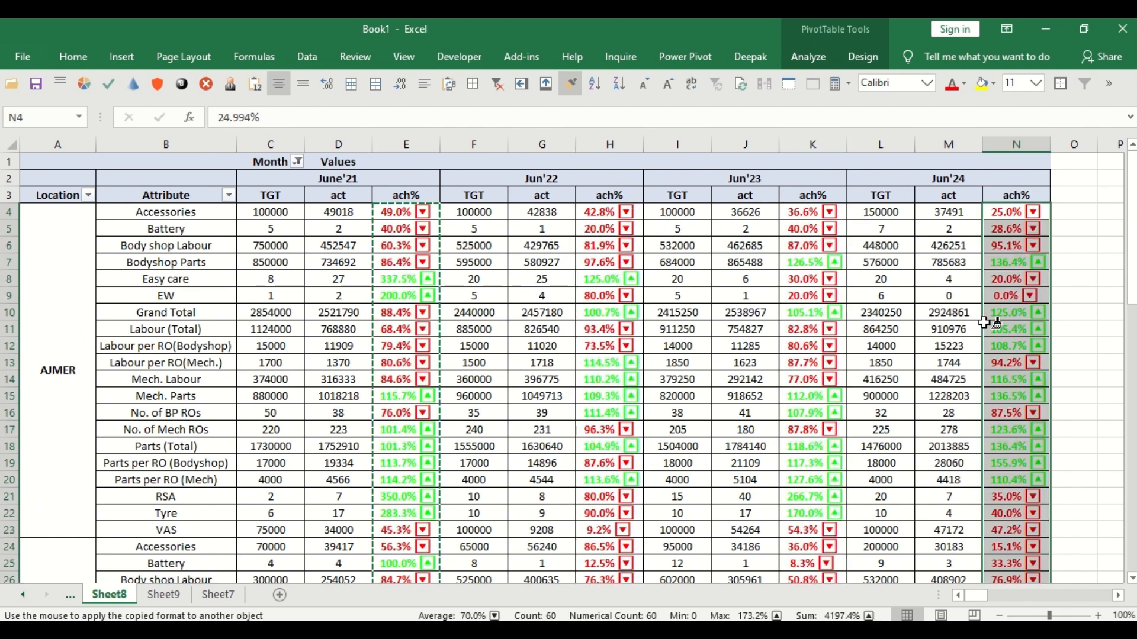
key(Escape)
key(F12)
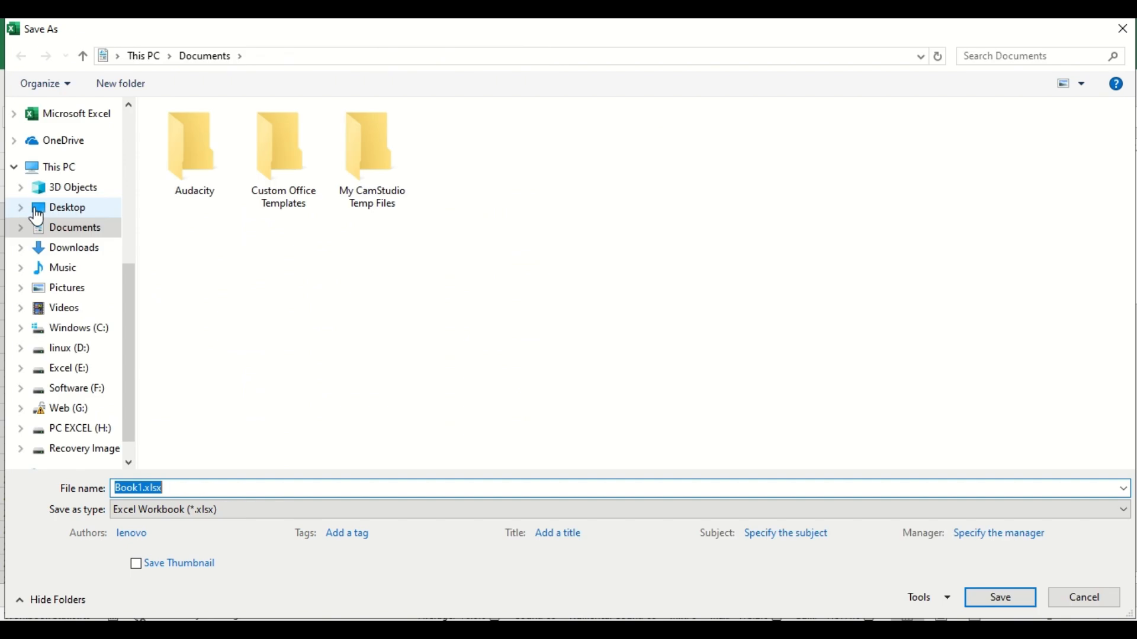
key(Escape)
Step: Freeze the panes above row 4, below the pivot table's header rows
click(3, 212)
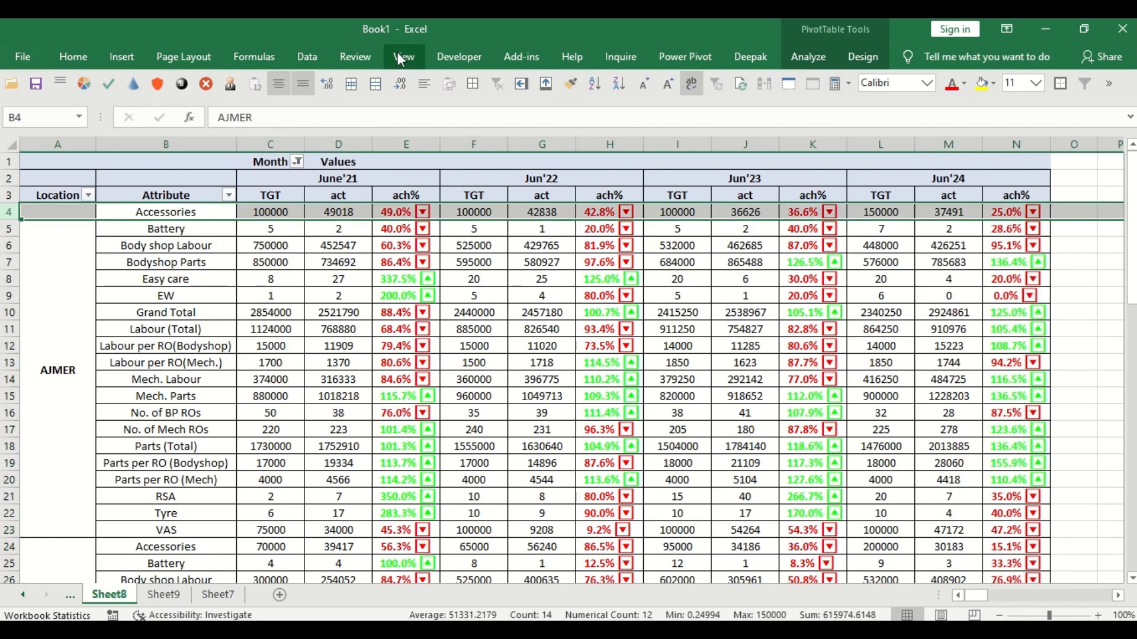
click(400, 57)
click(569, 124)
click(583, 146)
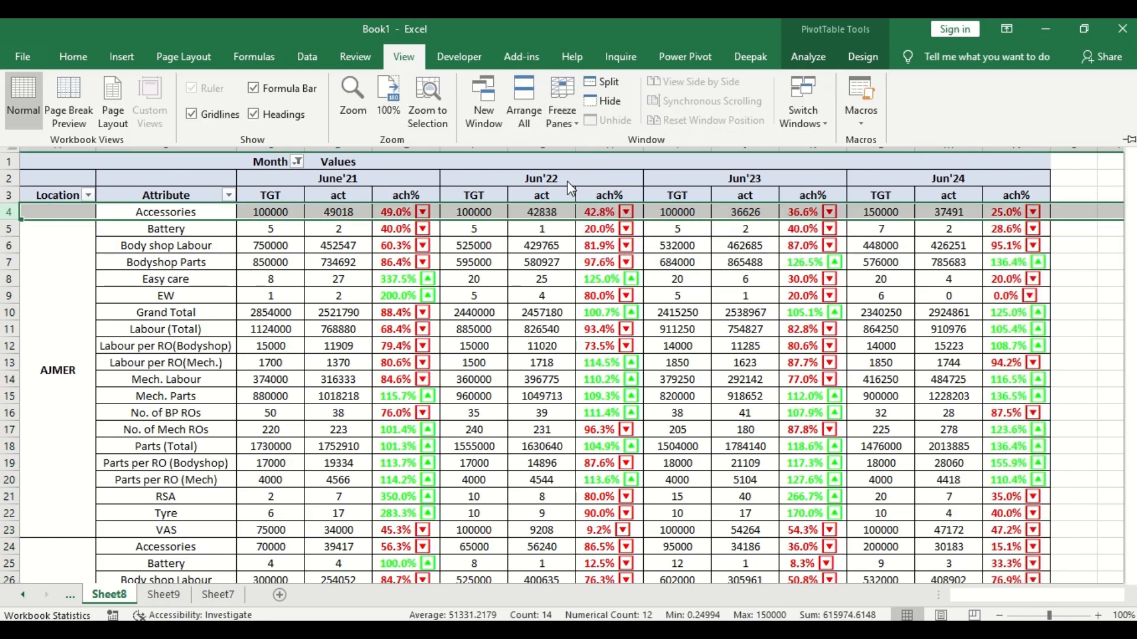
click(303, 246)
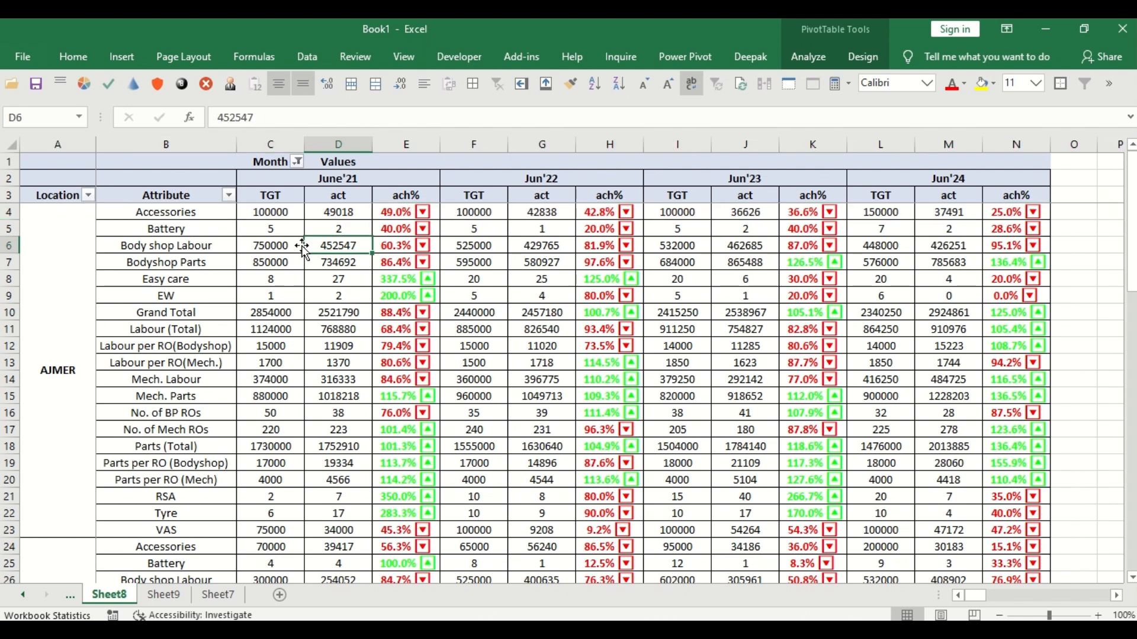
Step: Filter Attribute to only Labour per RO(Bodyshop), Labour per RO(Mech.), Parts per RO (Bodyshop) and Parts per RO (Mech)
click(229, 196)
click(81, 359)
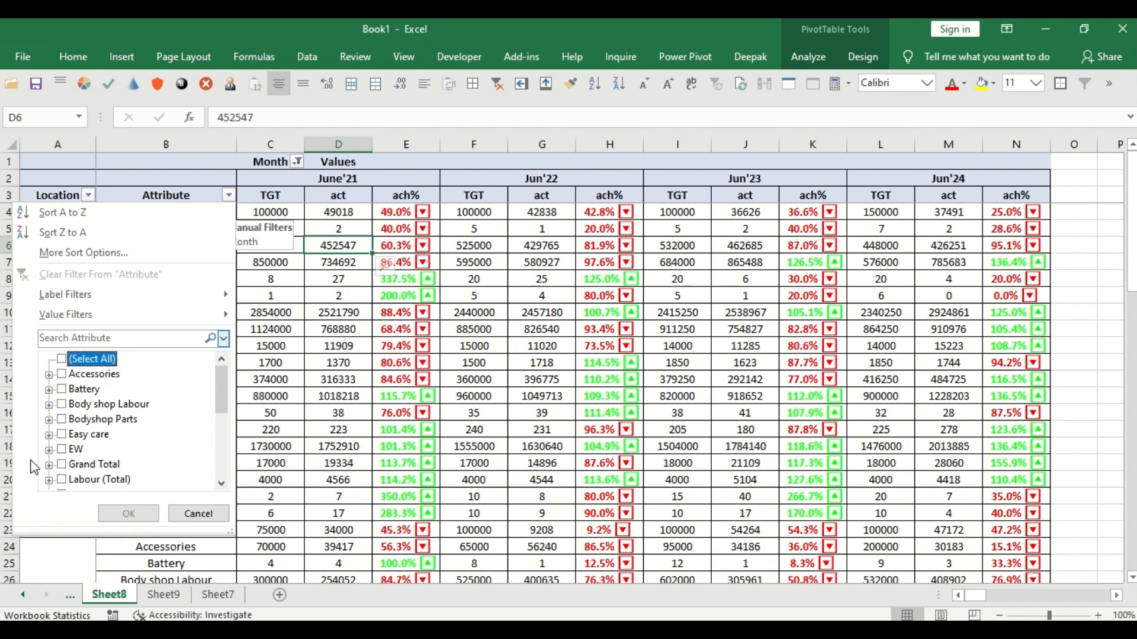
scroll(86, 442, down, 3)
scroll(86, 442, down, 1)
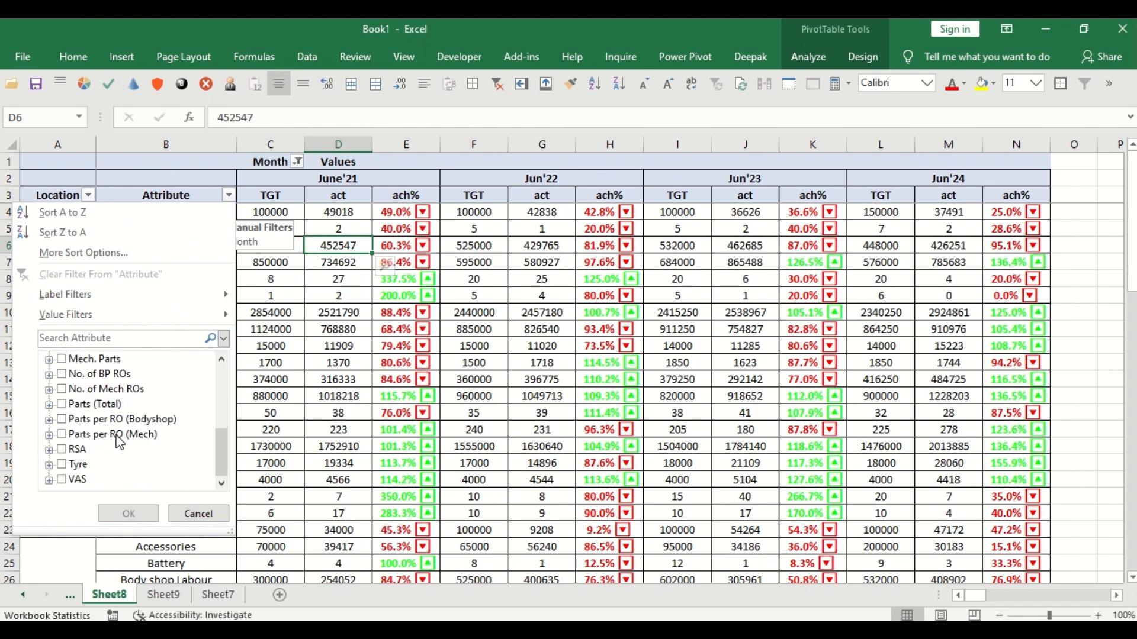
scroll(120, 443, up, 1)
scroll(119, 441, up, 1)
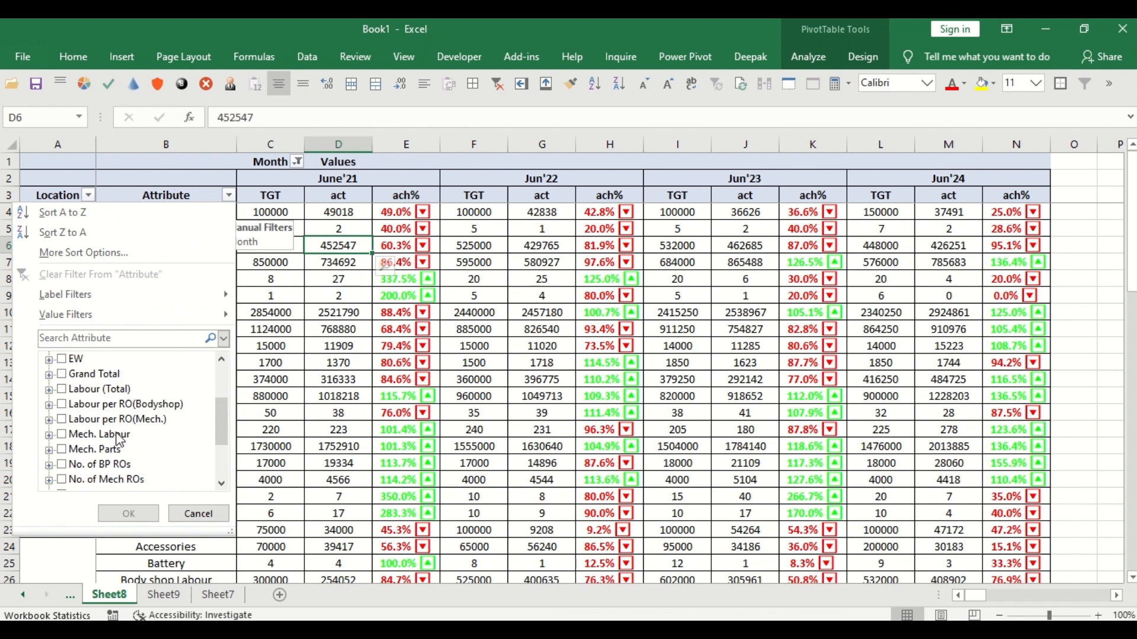
click(62, 405)
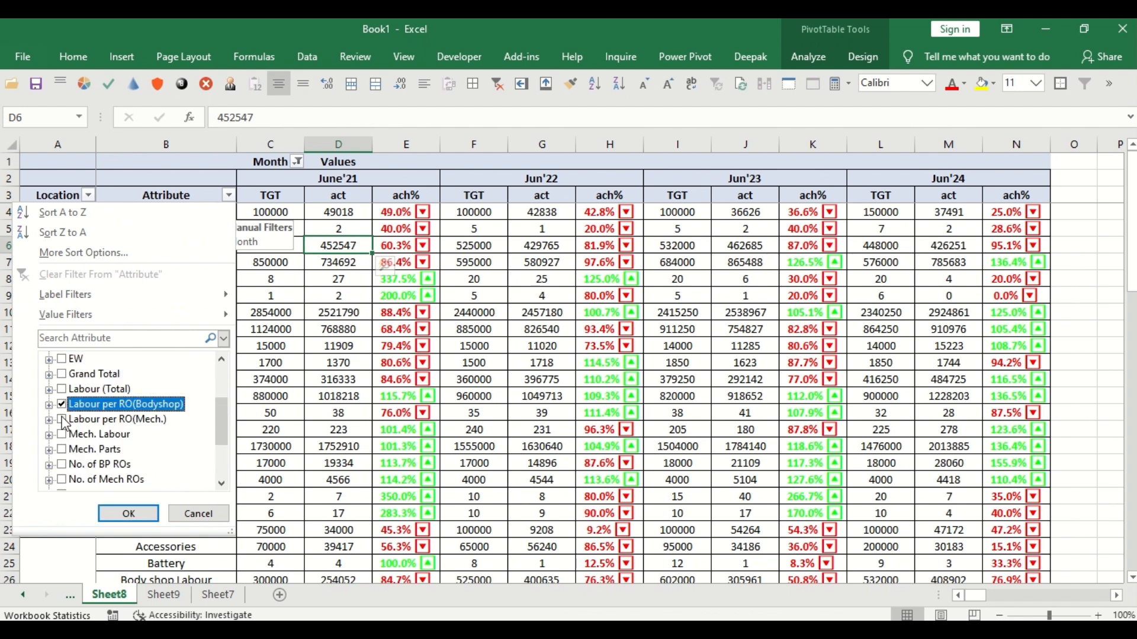
click(62, 420)
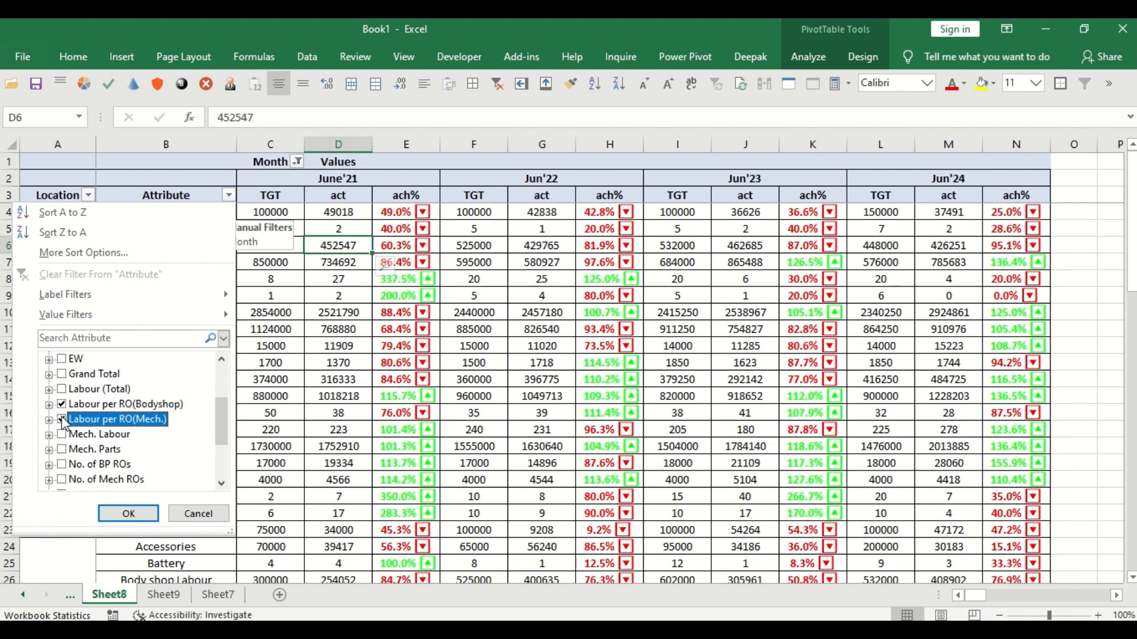
scroll(105, 420, down, 2)
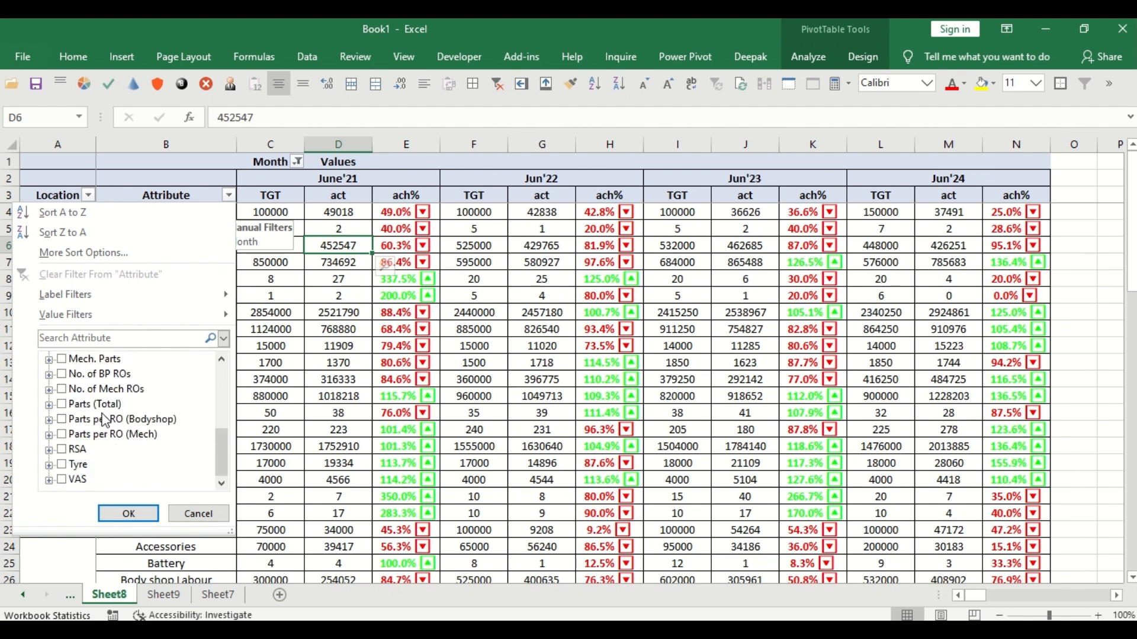
click(62, 419)
click(62, 435)
click(128, 514)
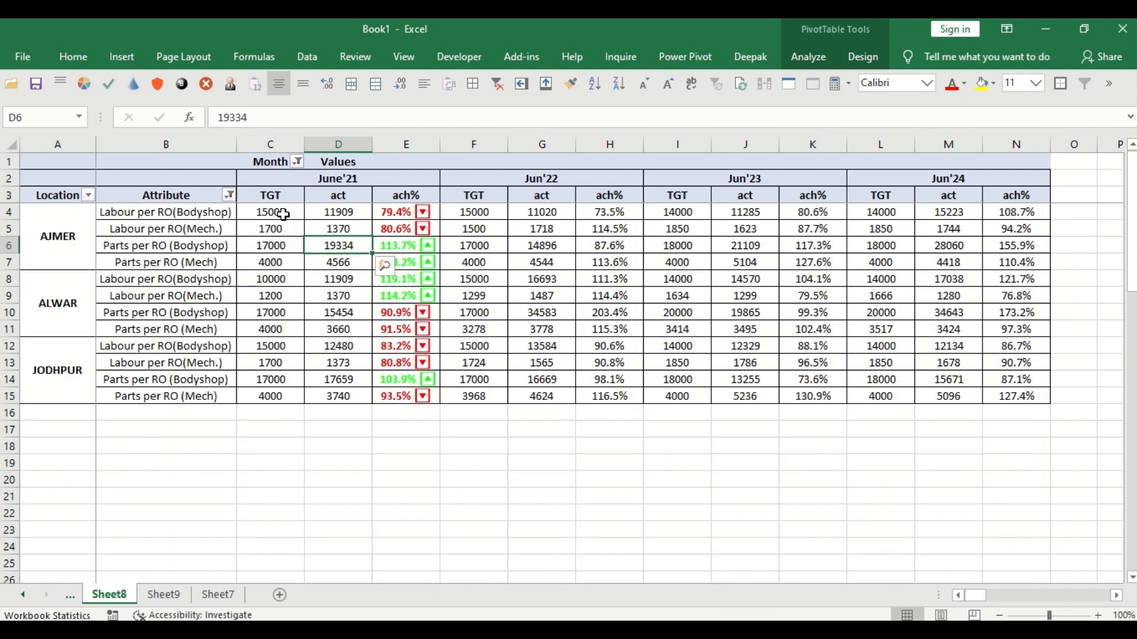
Step: Reapply the June'21 ach% formatting to the Jun'22, Jun'23 and Jun'24 ach% cells in rows 4 to 15
drag(401, 212, 403, 396)
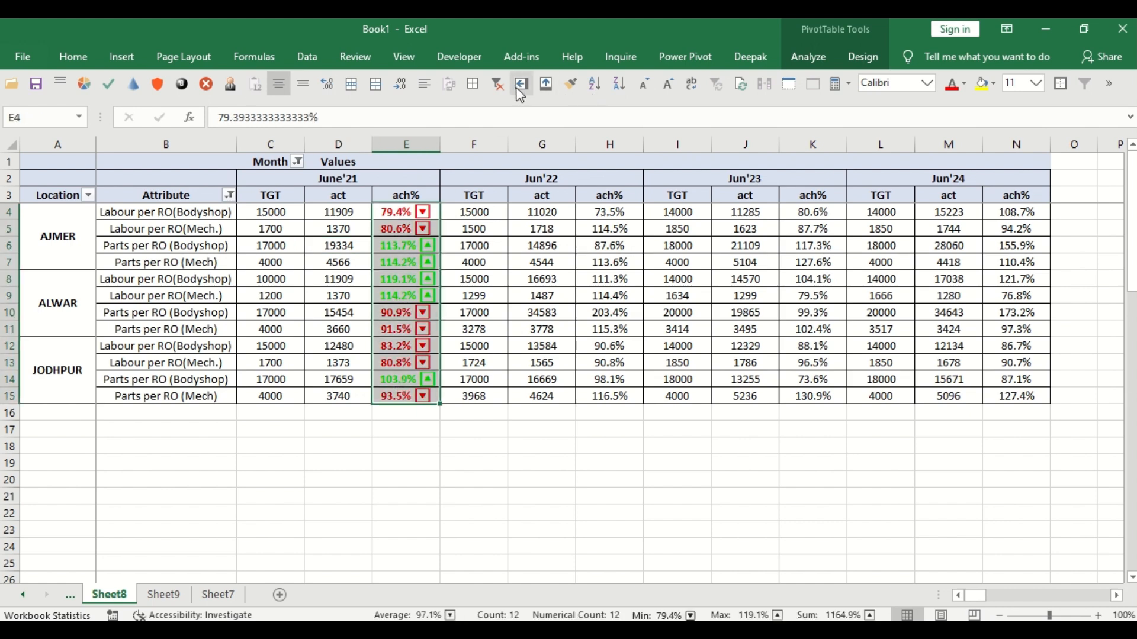
click(570, 83)
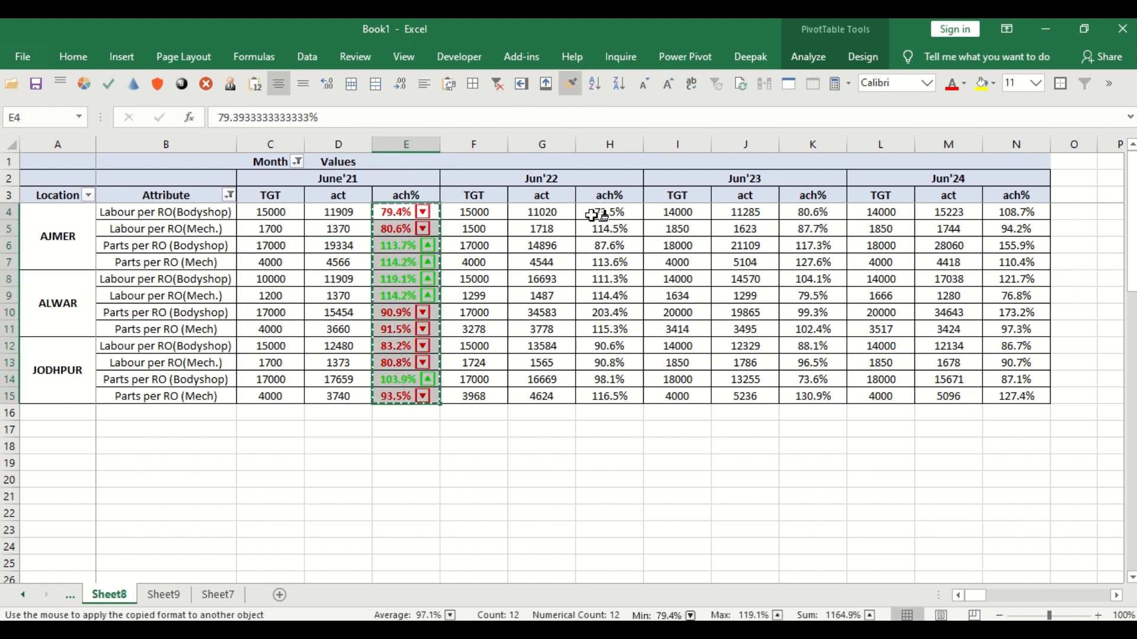
drag(594, 213, 598, 396)
mouse_move(813, 212)
mouse_down()
mouse_move(827, 213)
mouse_move(813, 396)
mouse_up()
drag(1005, 213, 1017, 396)
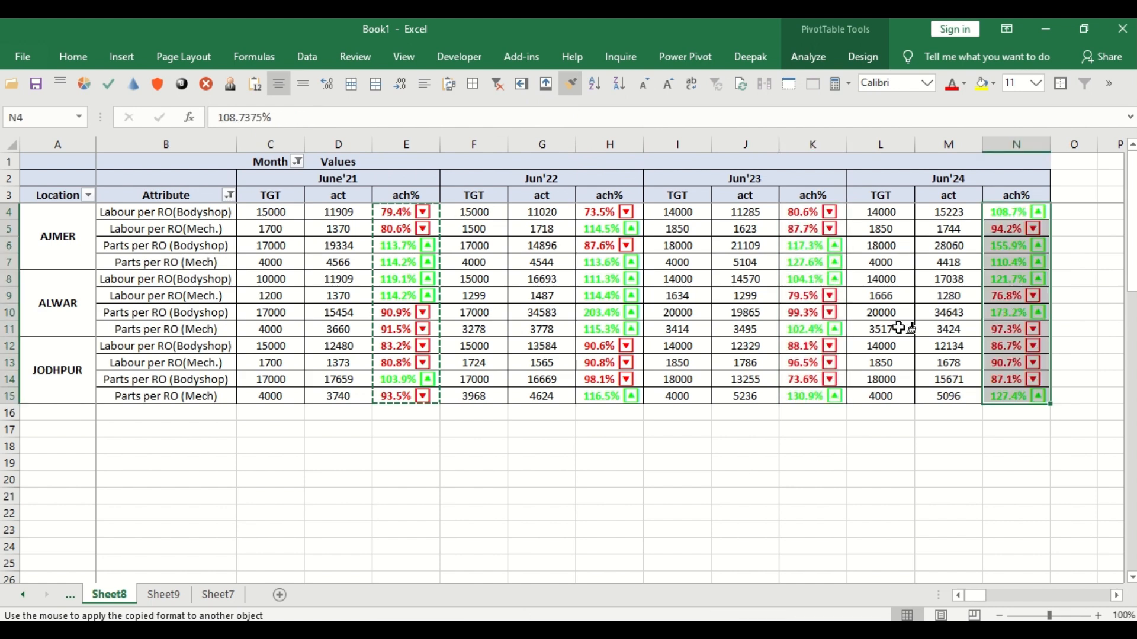
key(Escape)
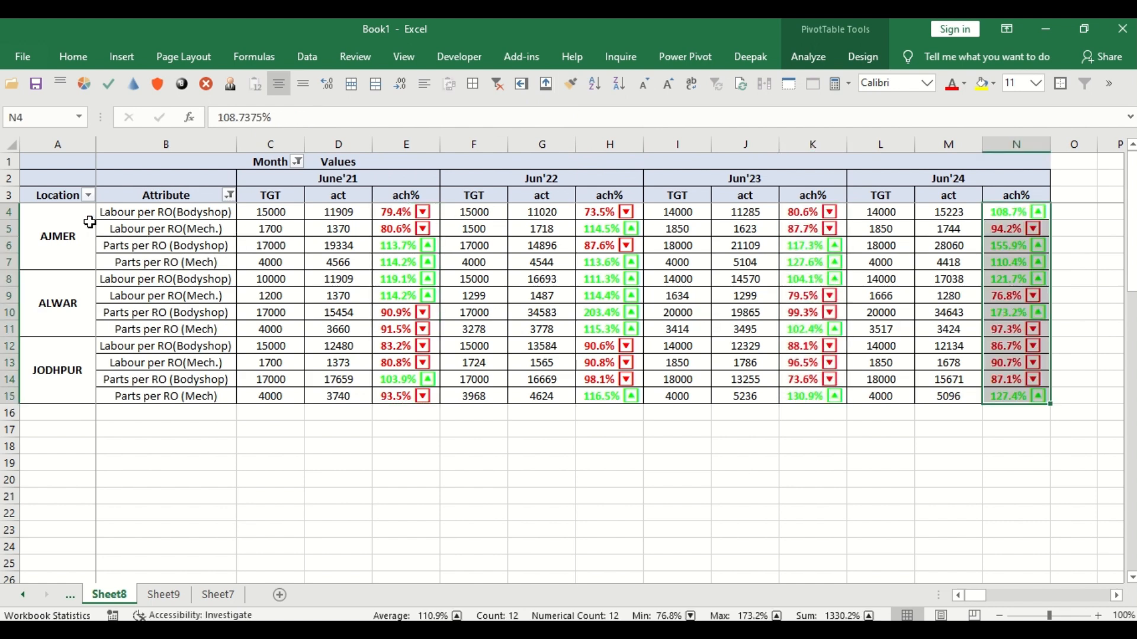
Step: Compare AJMER's ach% for Labour per RO(Bodyshop) and Labour per RO(Mech.) across the June months
click(135, 215)
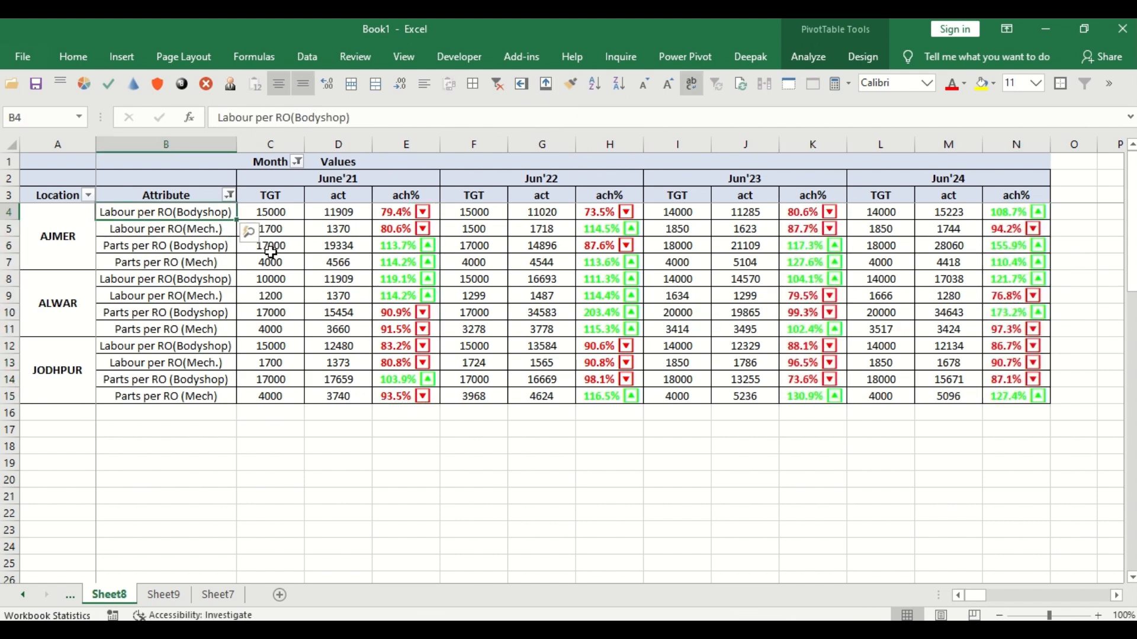
click(407, 214)
click(605, 212)
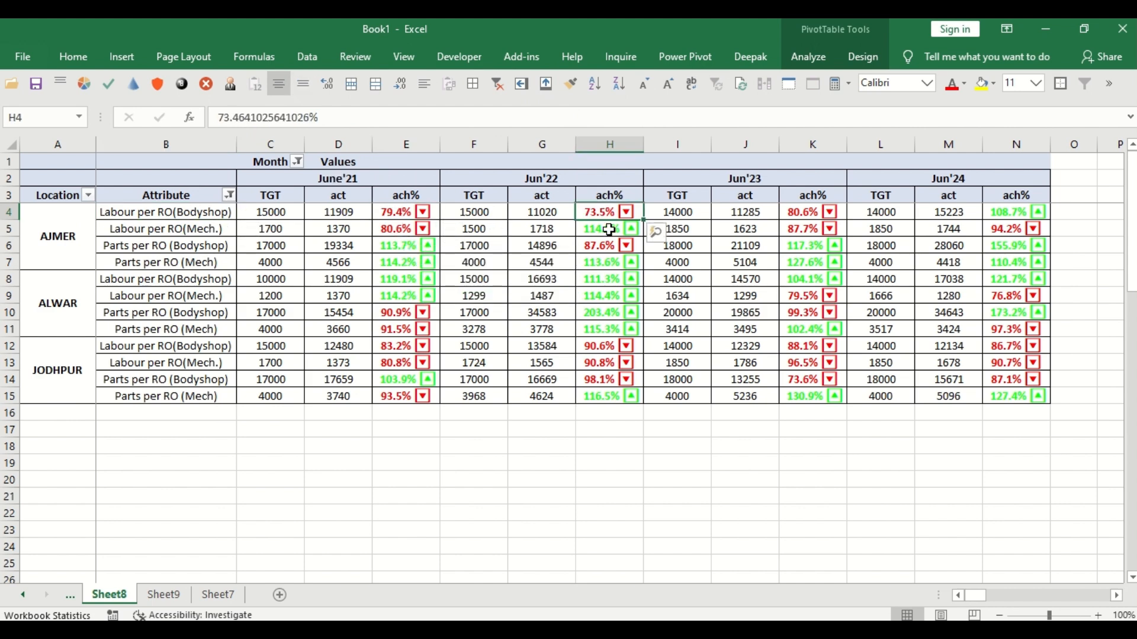
click(792, 217)
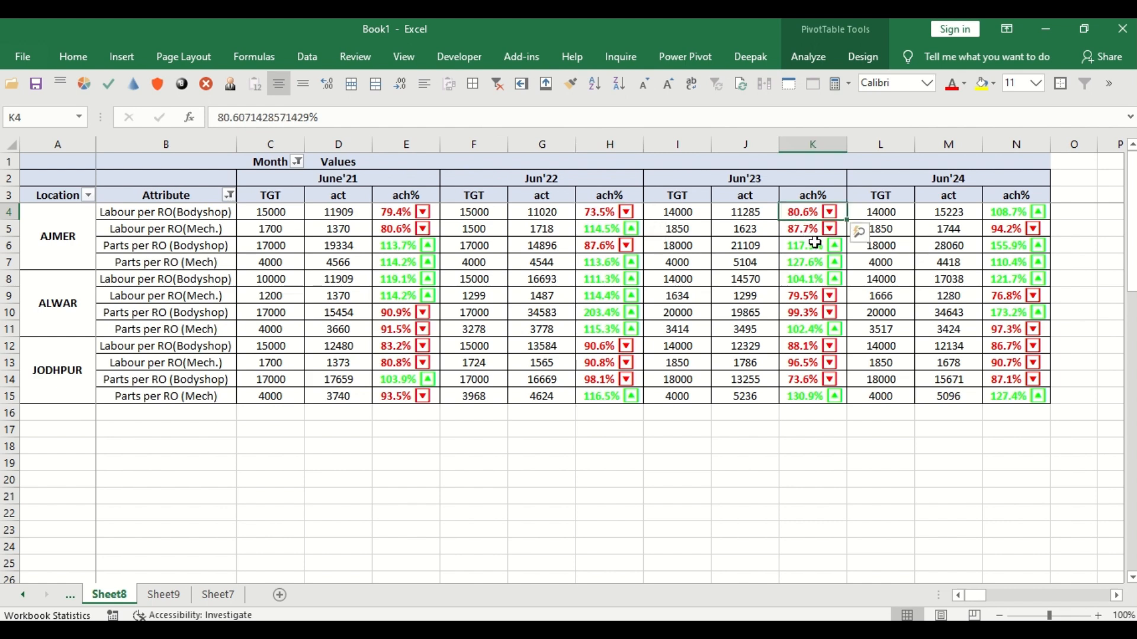
click(999, 216)
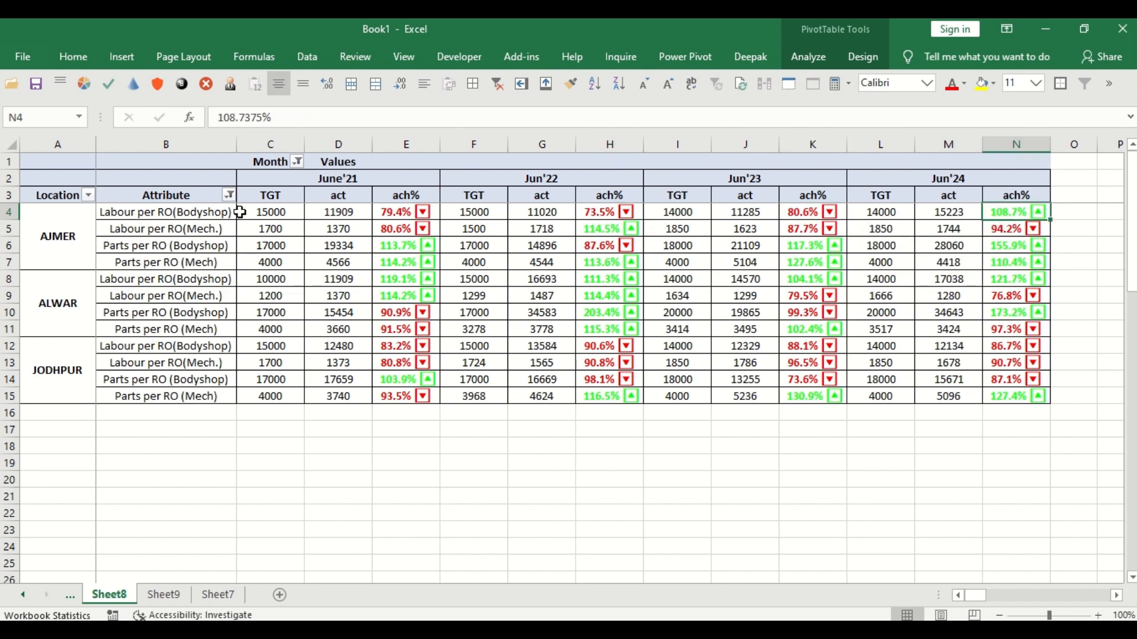
click(169, 232)
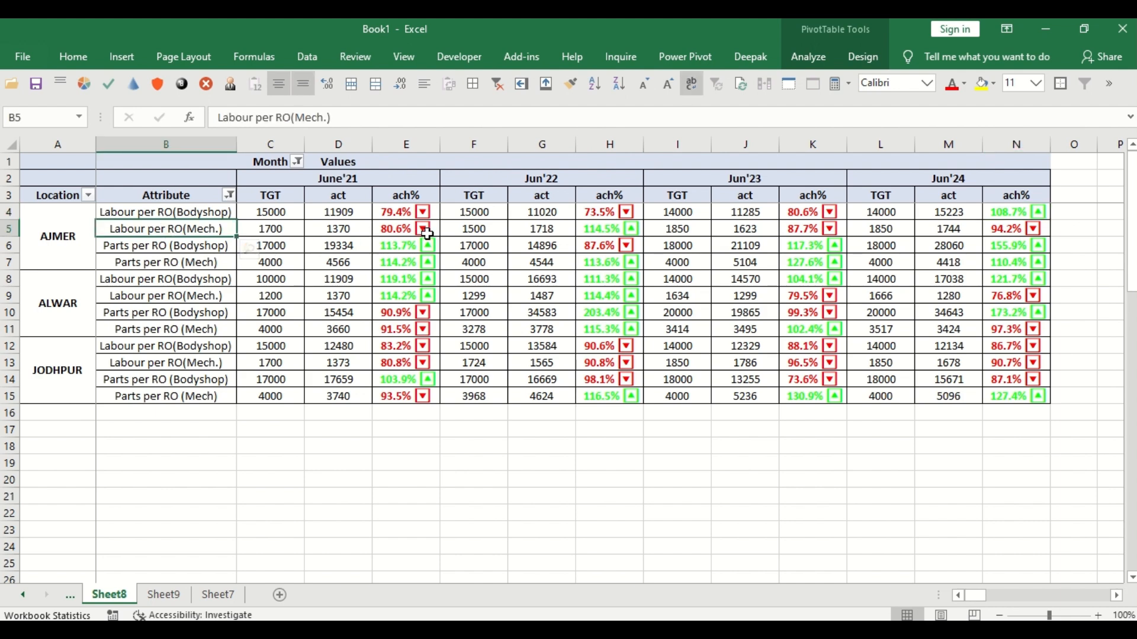
click(599, 231)
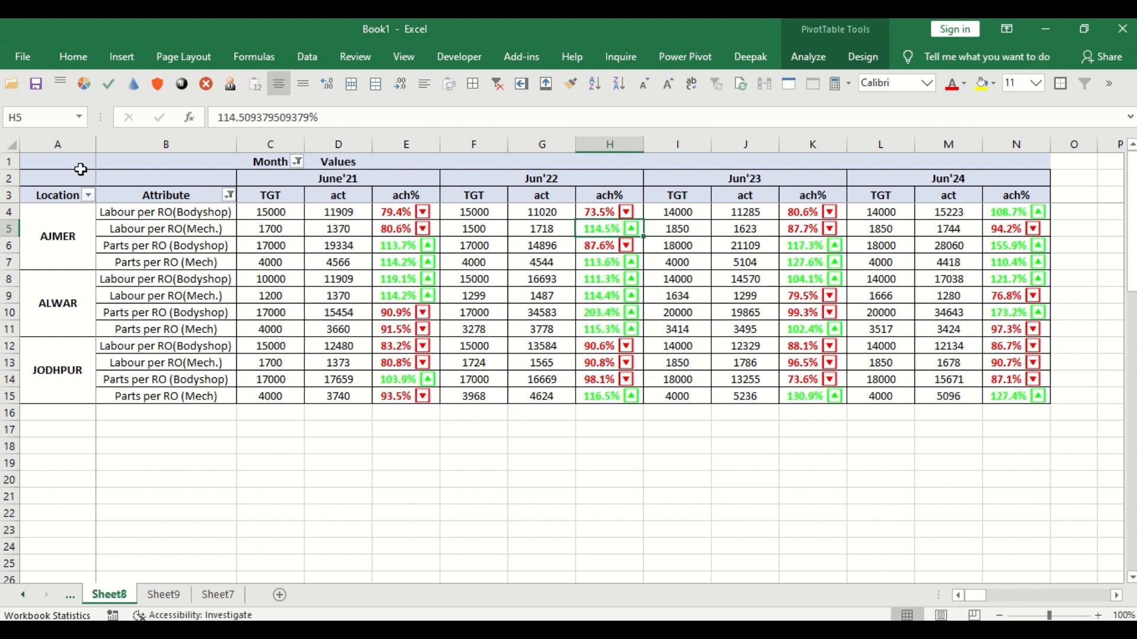
Step: Insert a Month slicer for the filtered pivot table and place it over the Jun'22 columns
mouse_move(71, 162)
mouse_down()
mouse_move(681, 350)
mouse_move(987, 397)
mouse_up()
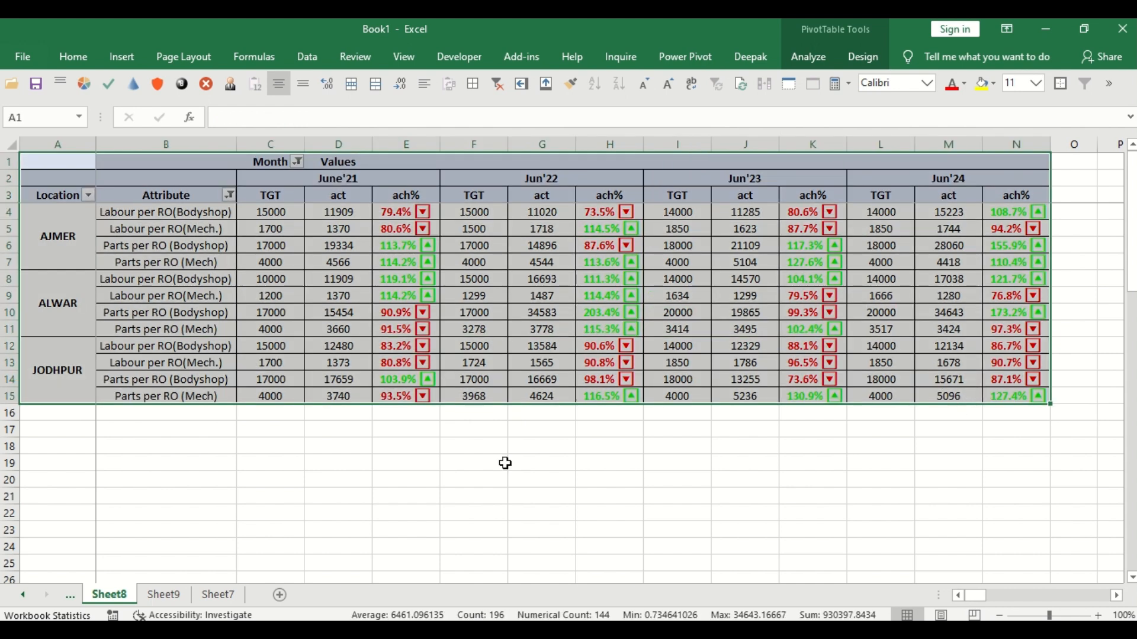
click(799, 57)
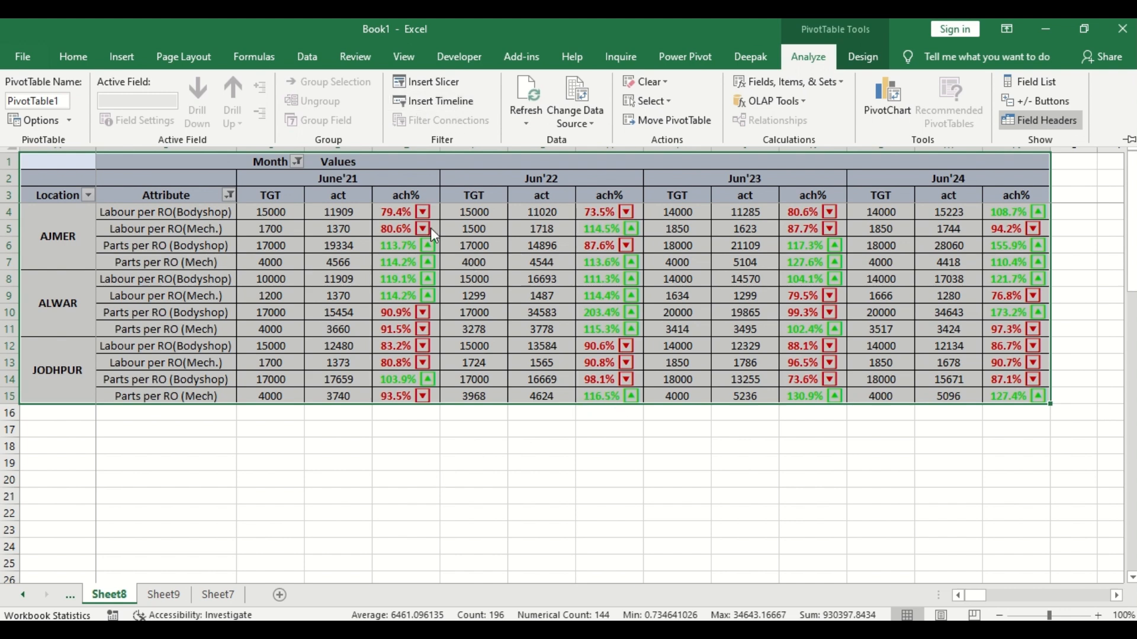
click(418, 83)
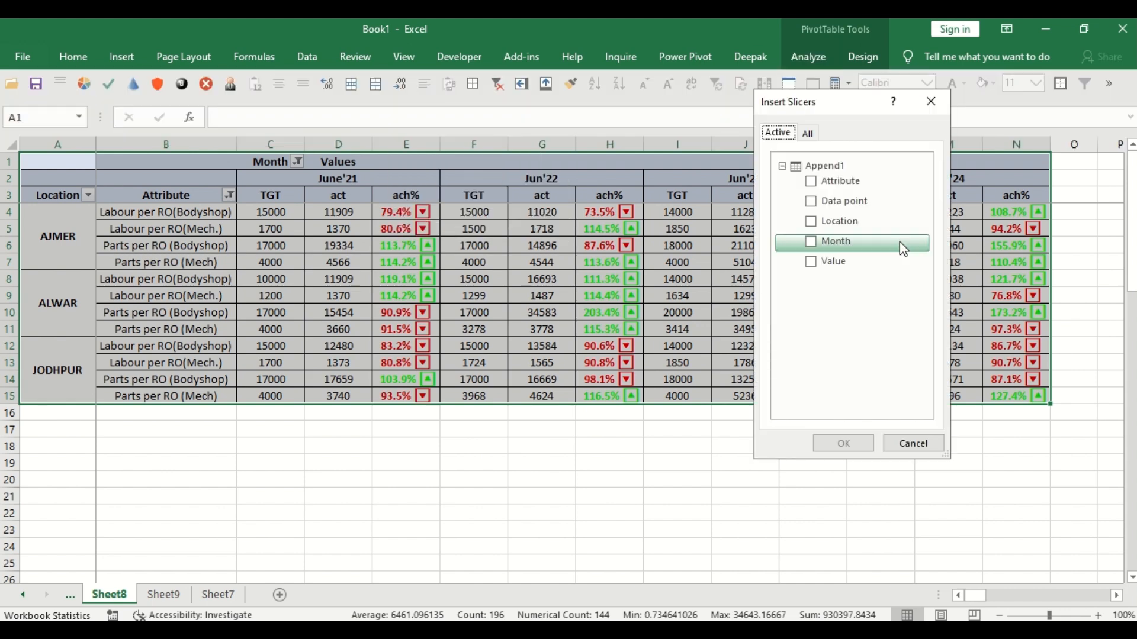
click(817, 249)
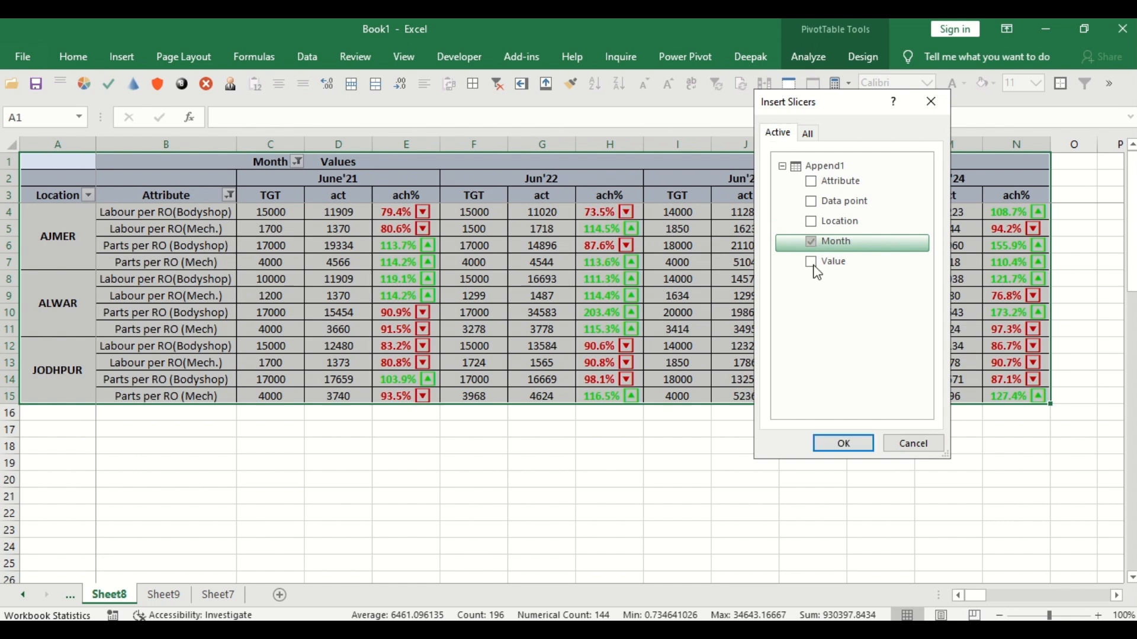
click(837, 444)
drag(73, 167, 480, 231)
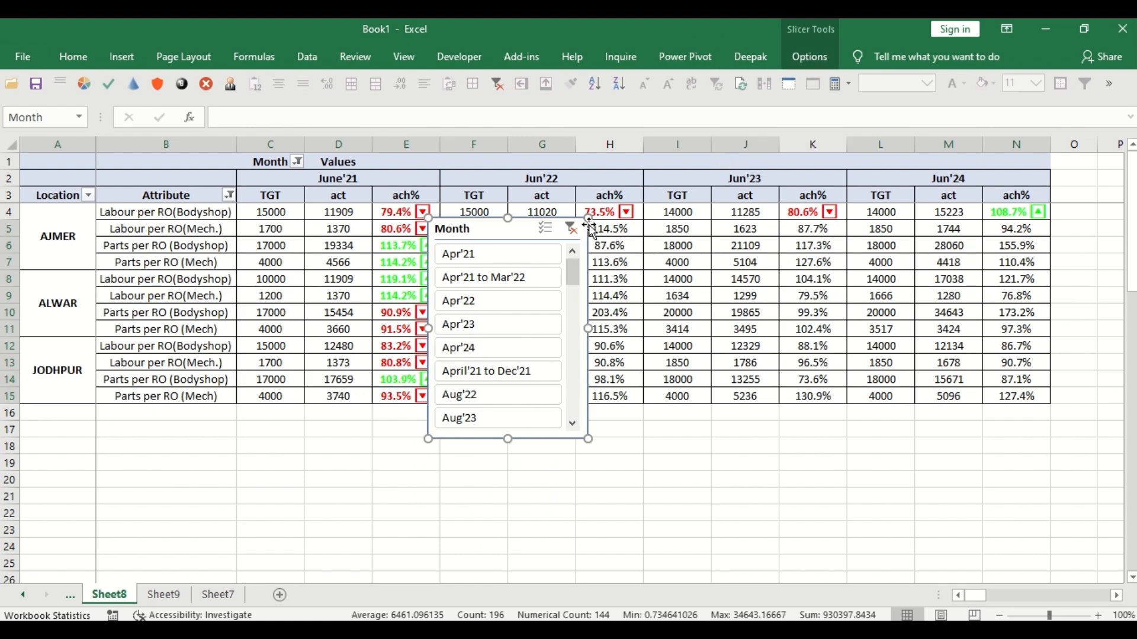
Step: Set the Month slicer's button layout to 6 columns
click(810, 59)
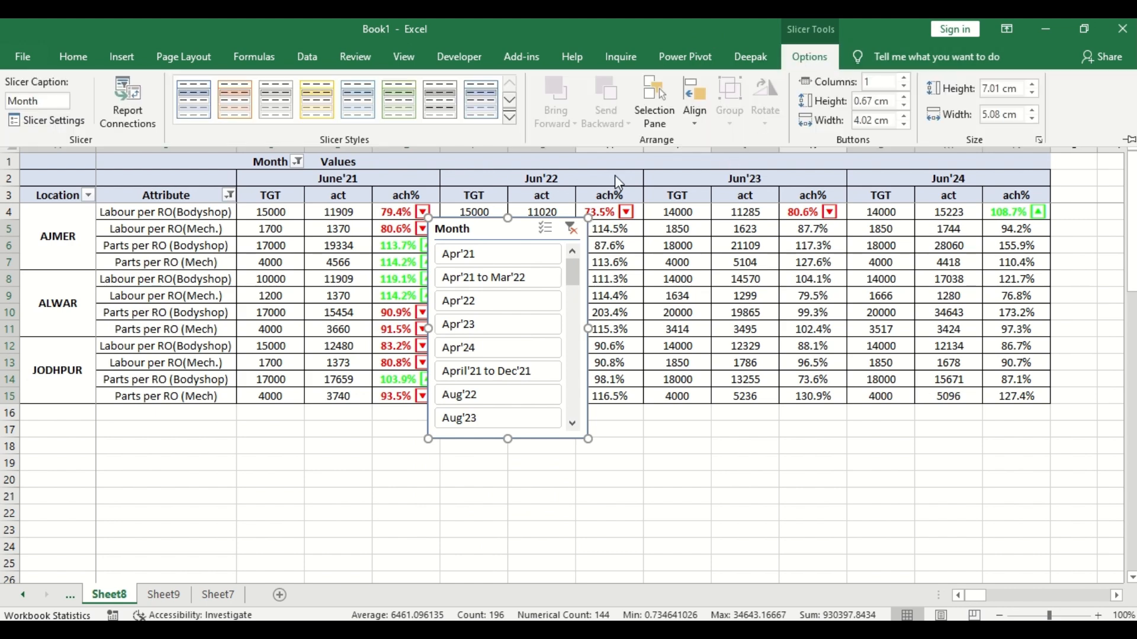
click(903, 80)
click(903, 80)
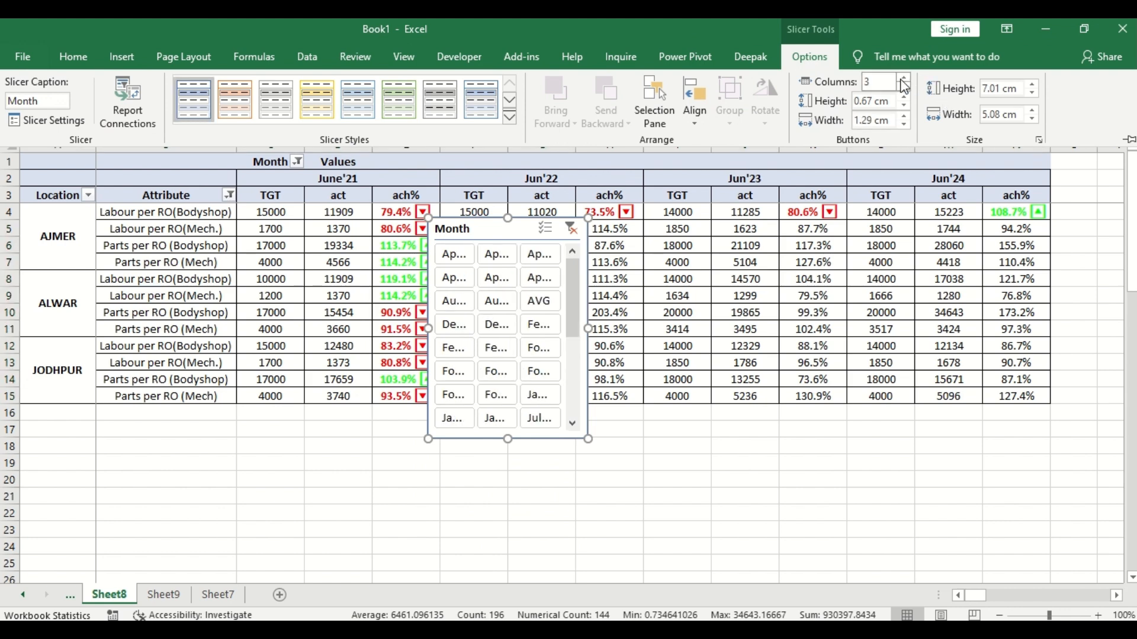
click(903, 80)
click(903, 80)
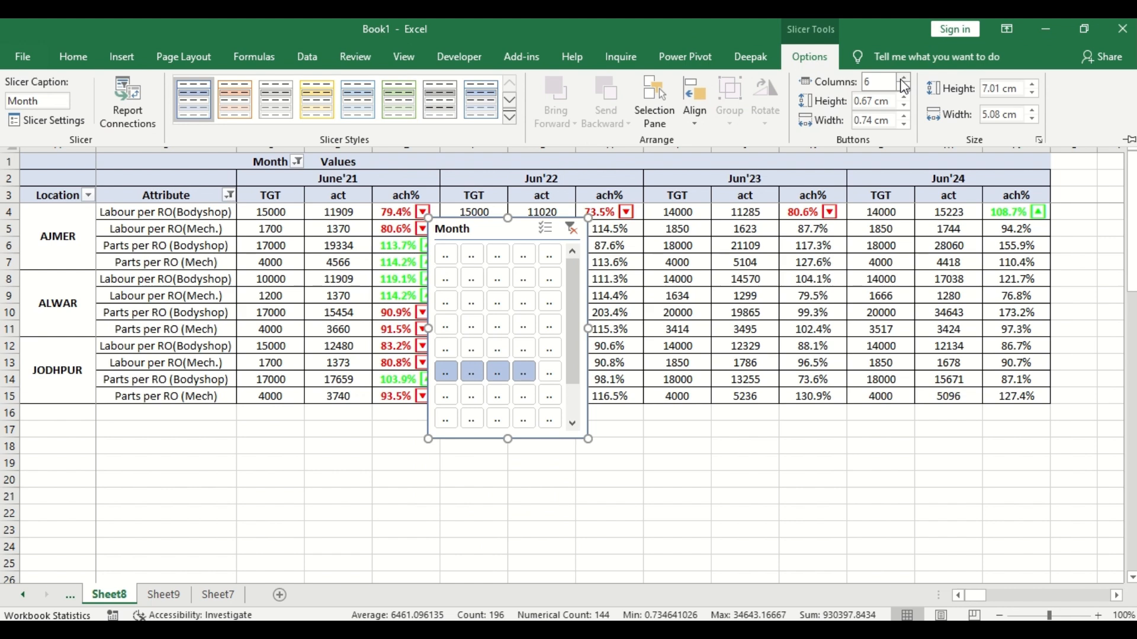
Step: Widen the Month slicer to about 17.15 cm and place it below the pivot table at about 5.08 cm high
click(589, 328)
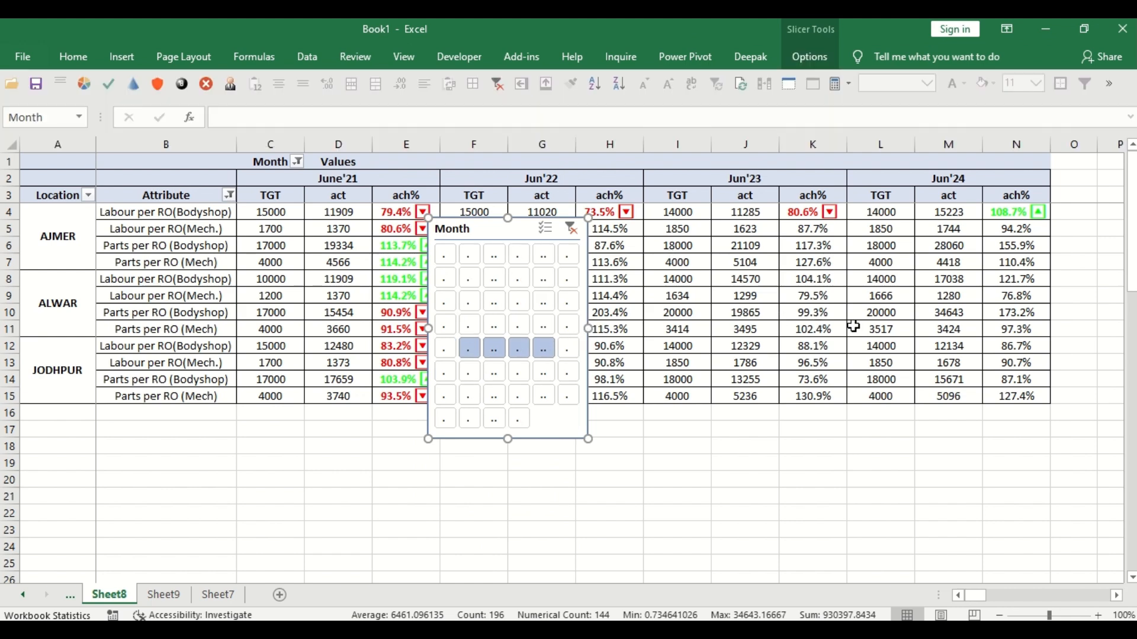
drag(589, 328, 947, 328)
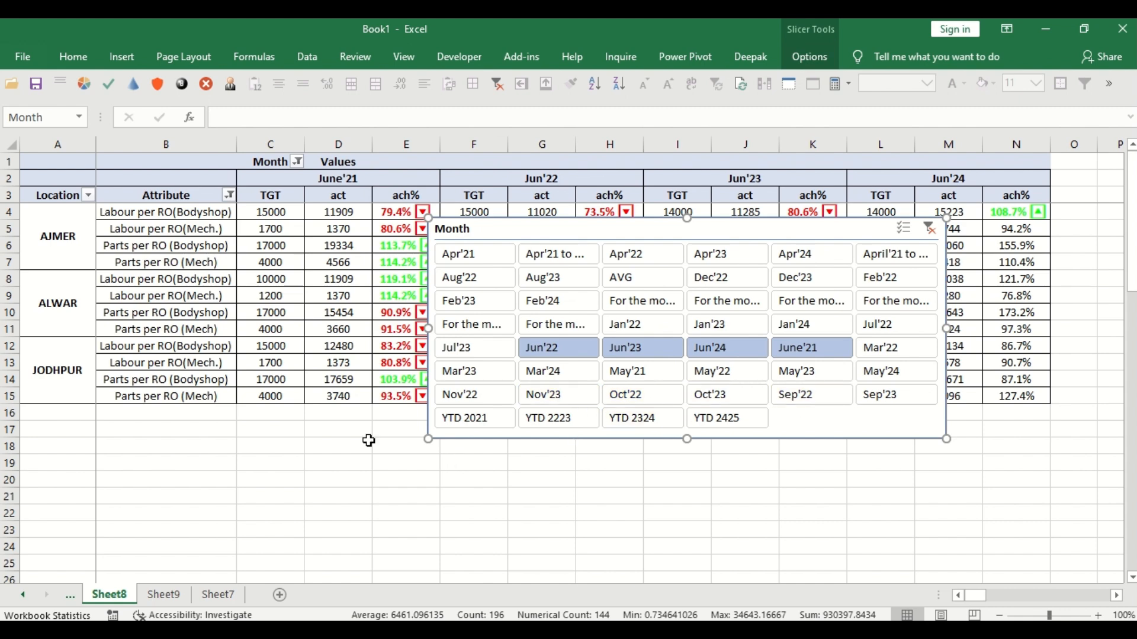
drag(428, 328, 405, 328)
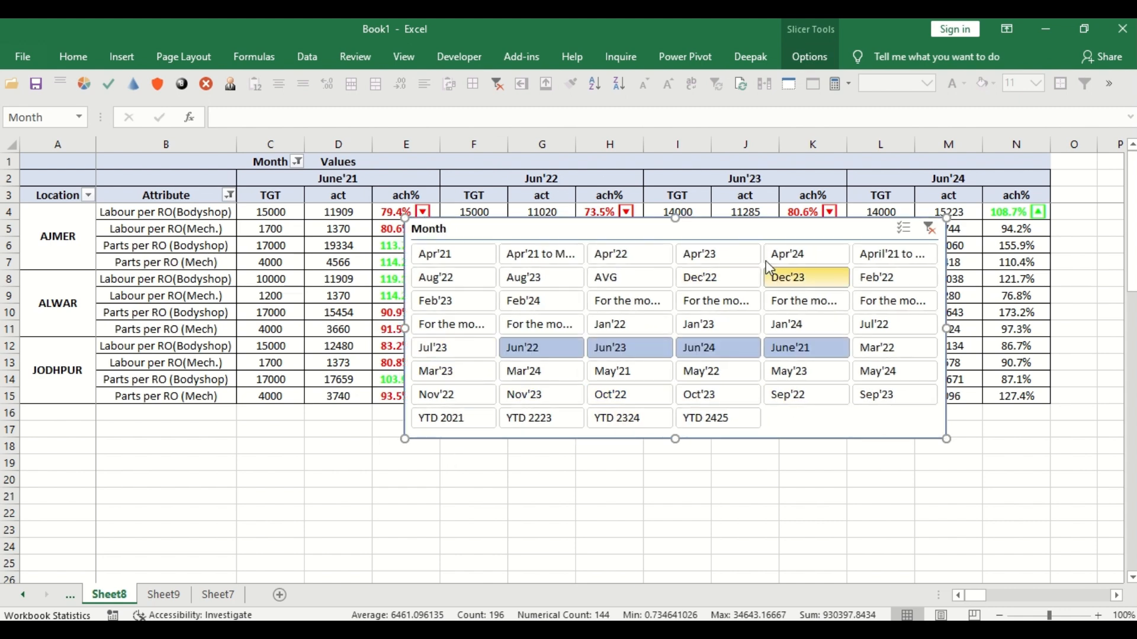
drag(736, 231, 661, 395)
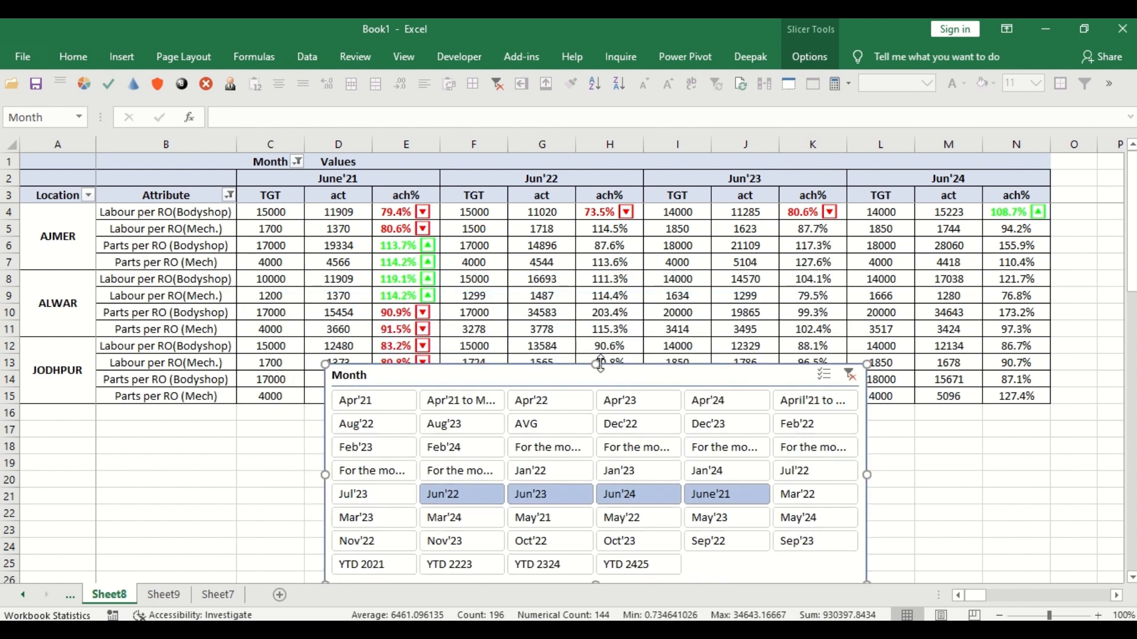
drag(600, 375, 585, 418)
Step: Increase the Month slicer's button layout to 13 columns
click(804, 59)
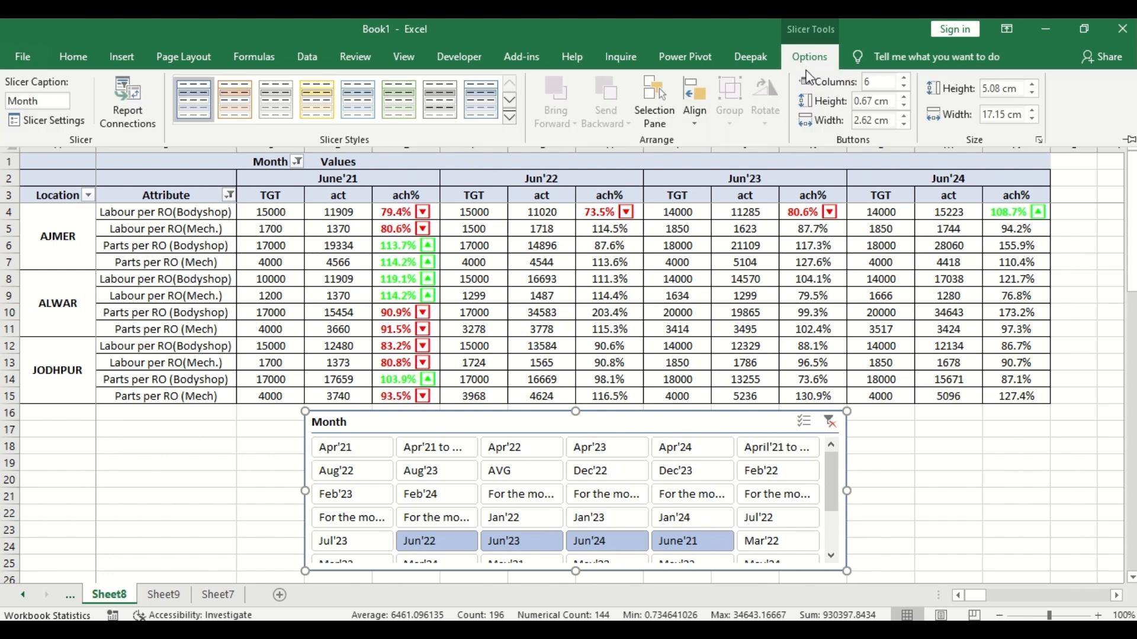
click(905, 78)
click(904, 78)
click(904, 78)
click(905, 78)
click(904, 78)
click(905, 78)
click(904, 78)
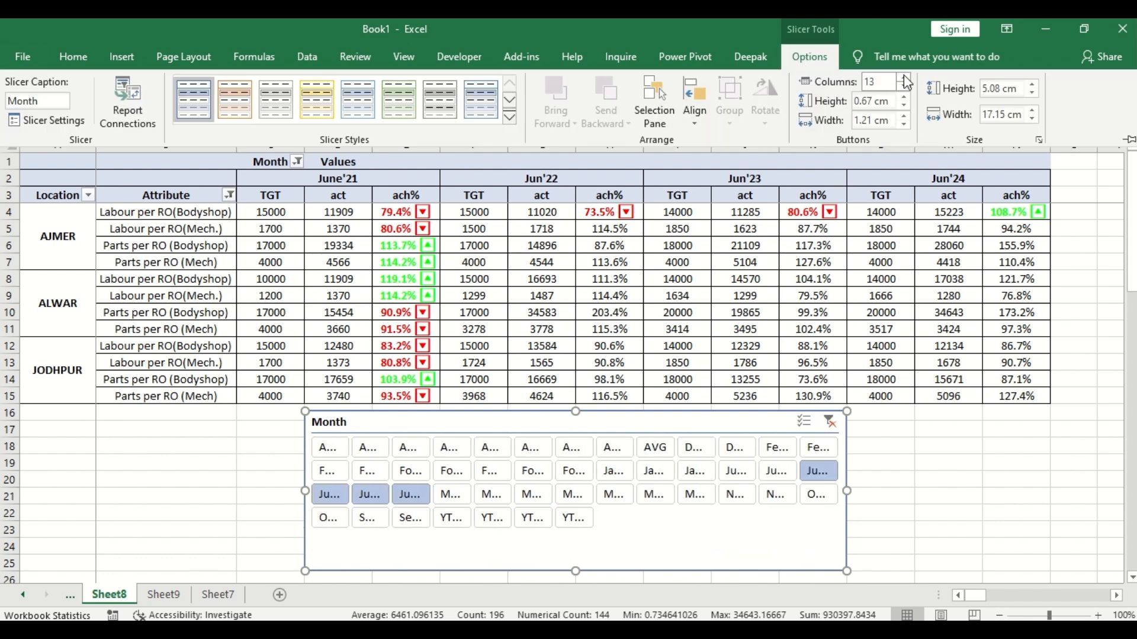
Step: Stretch the Month slicer across columns A to N, about 31.59 cm wide, to match the pivot table
click(846, 493)
drag(849, 491, 1045, 491)
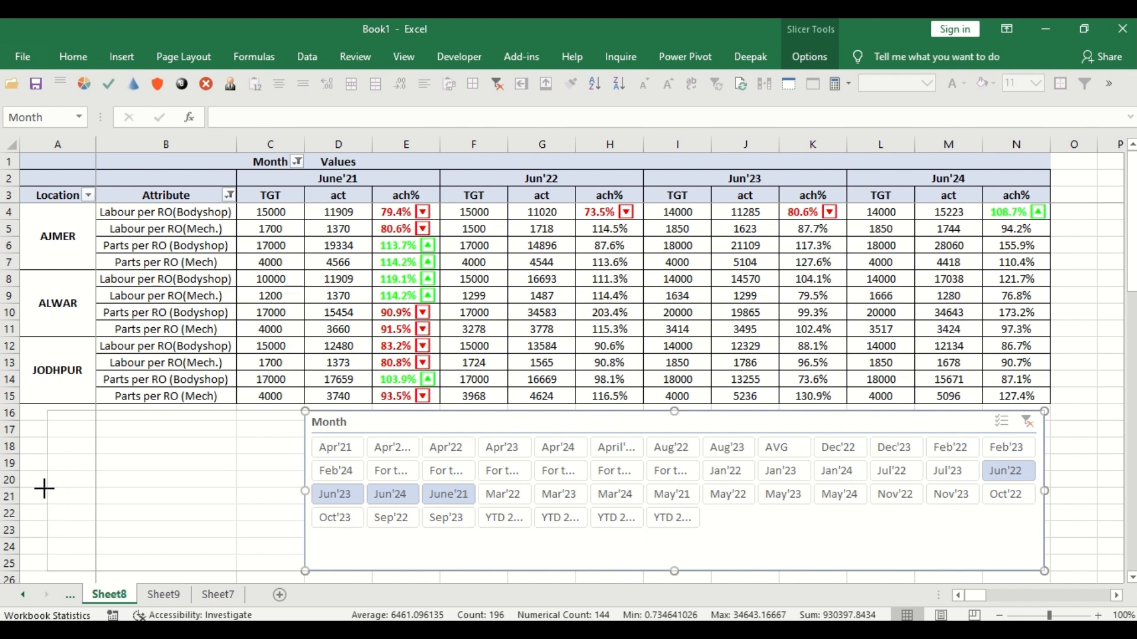
drag(44, 489, 46, 491)
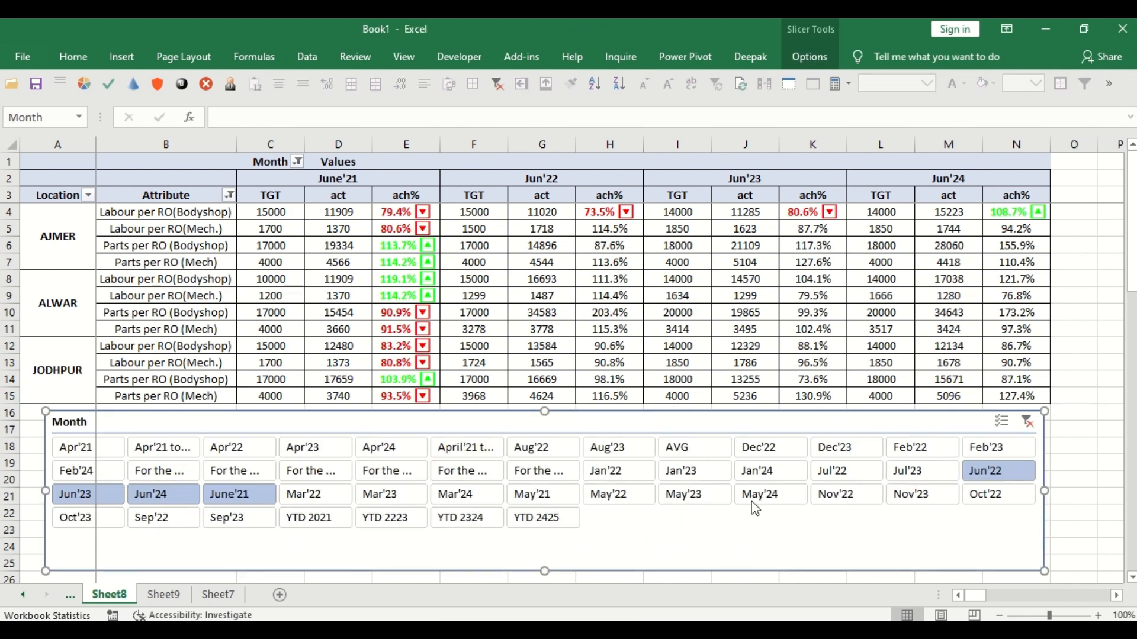
mouse_move(522, 23)
click(454, 49)
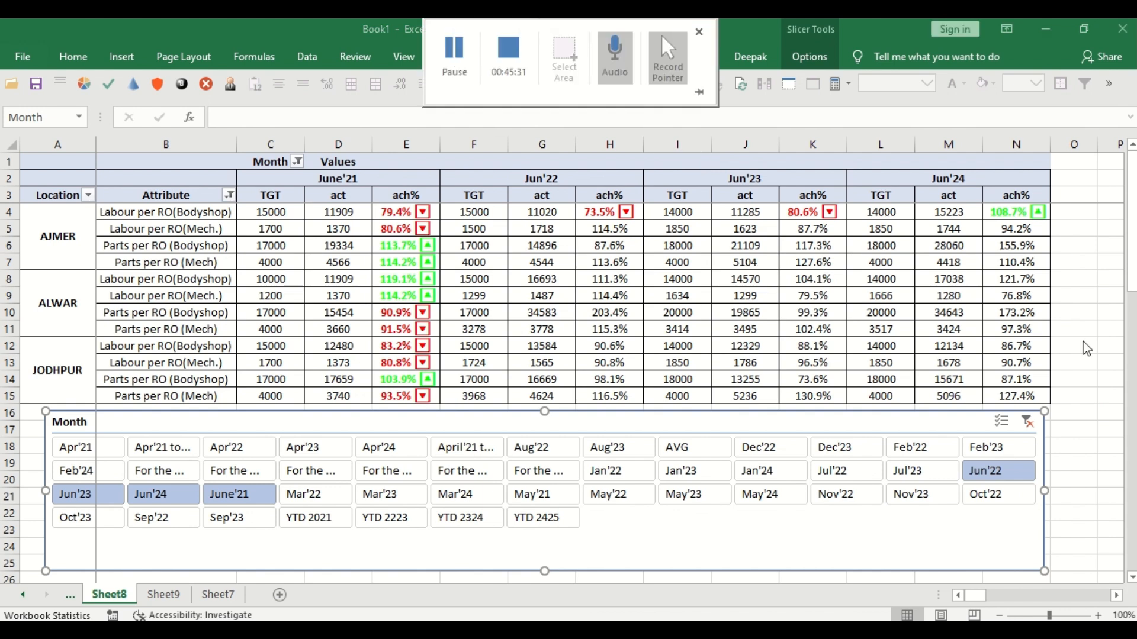
Step: Start a new custom slicer style for the Month slicer and name it "eallen"
click(810, 56)
click(509, 120)
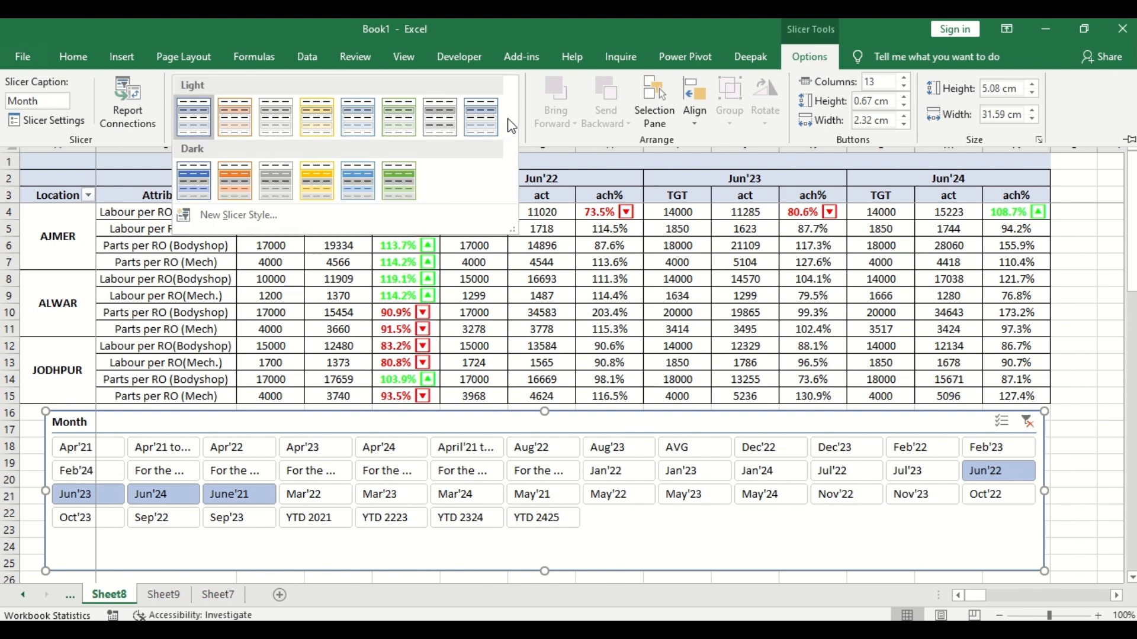
click(260, 217)
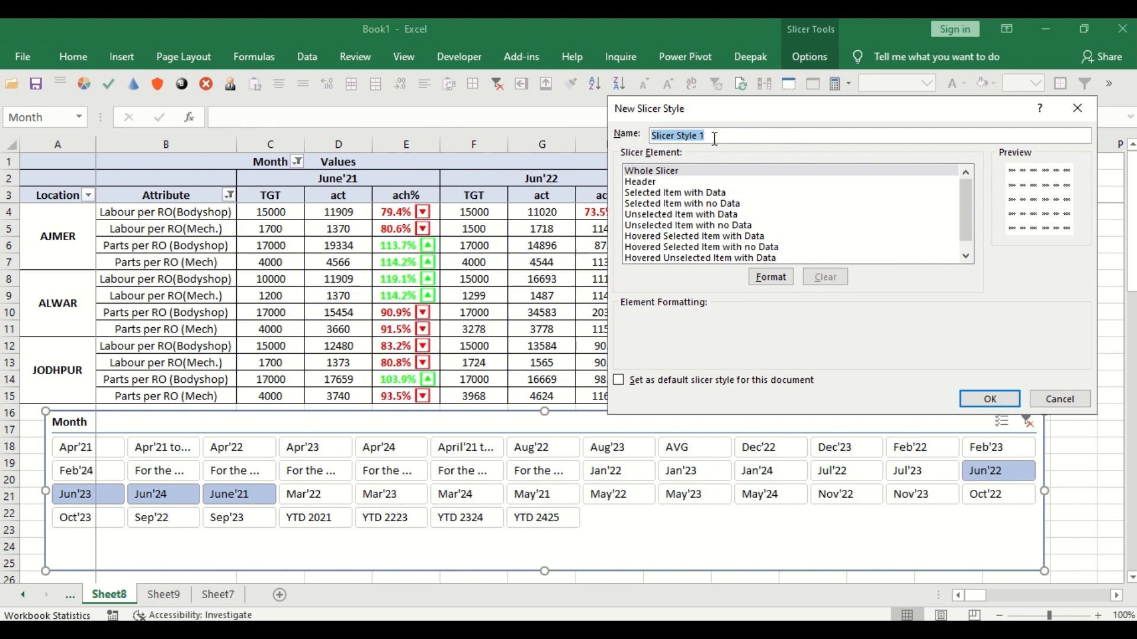
text(cu)
key(BackSpace)
text(en)
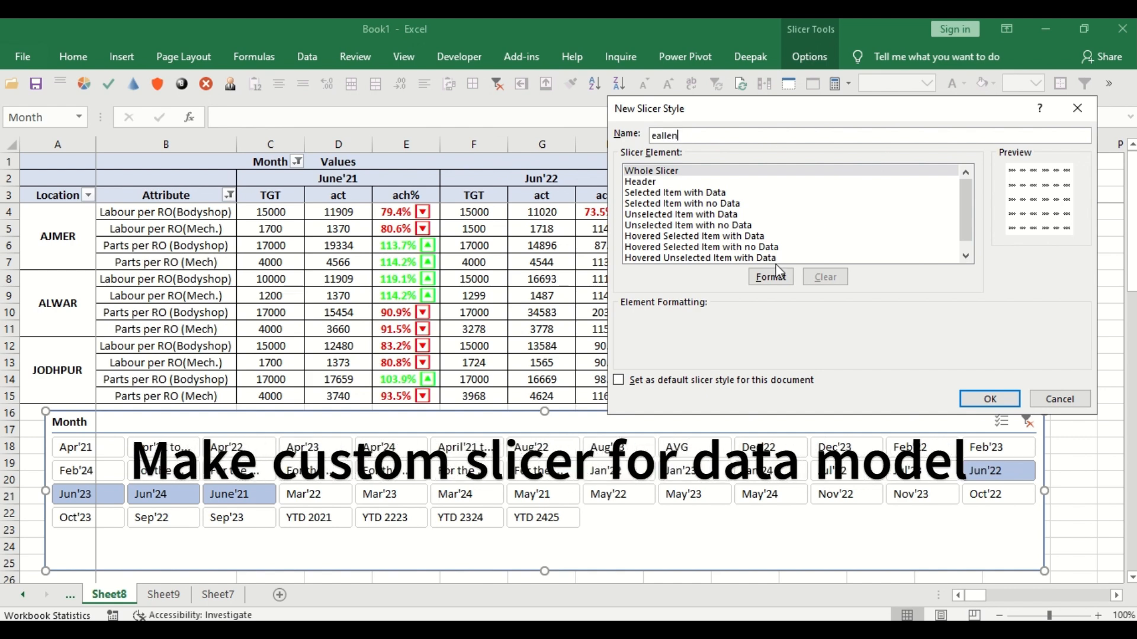
Step: Format the style's Whole Slicer element with no border, a white background and automatic font color, and create the style
click(778, 274)
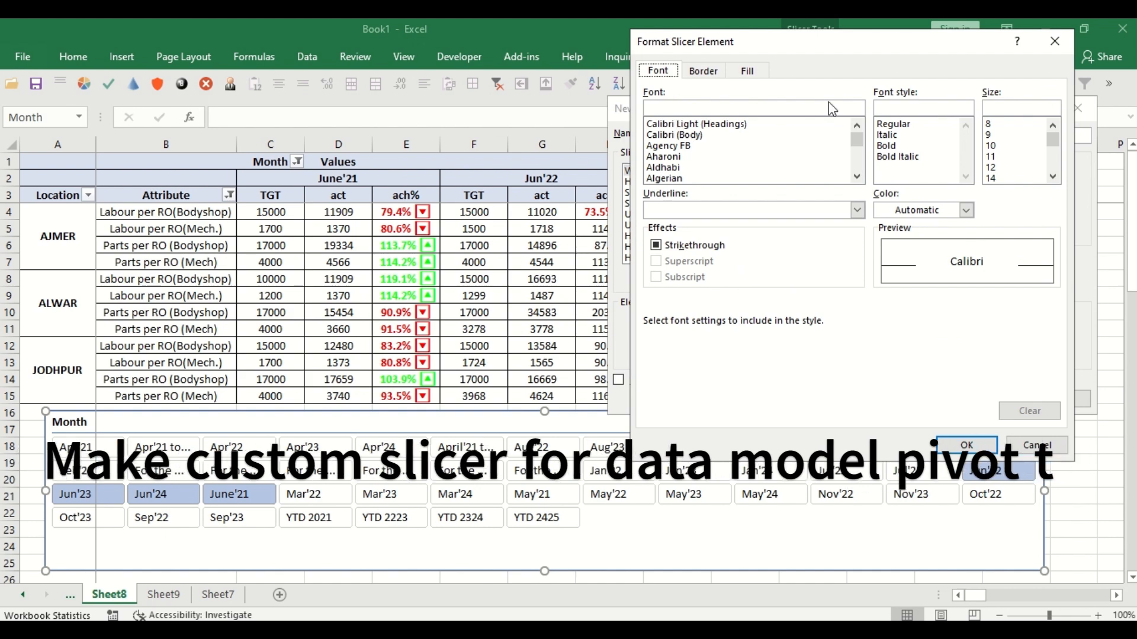
click(716, 76)
click(820, 119)
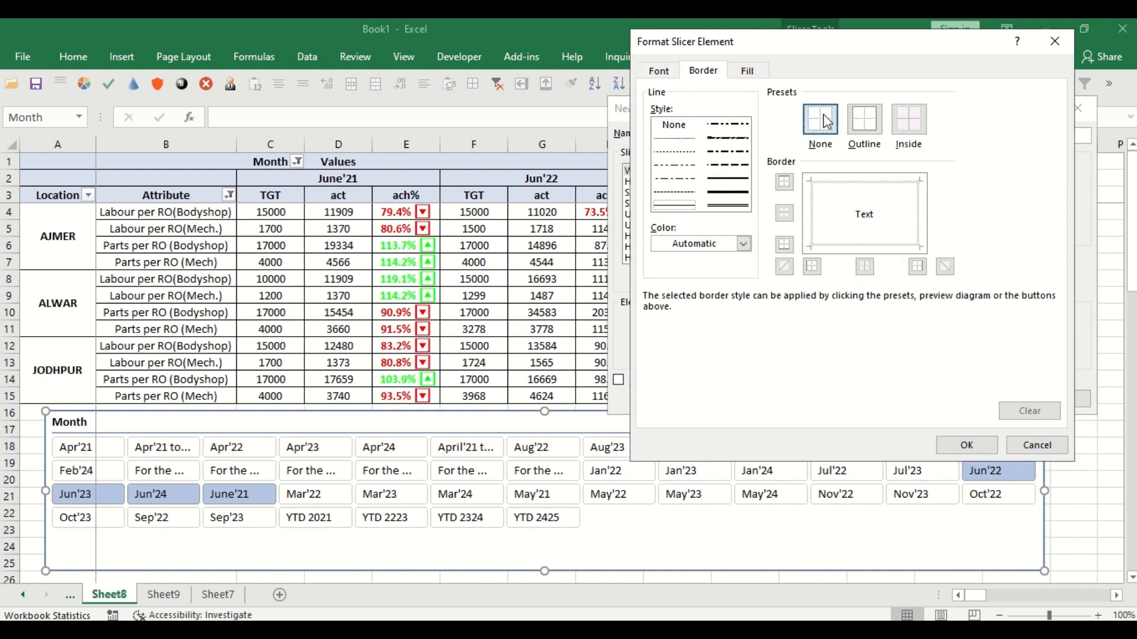
click(747, 73)
click(658, 131)
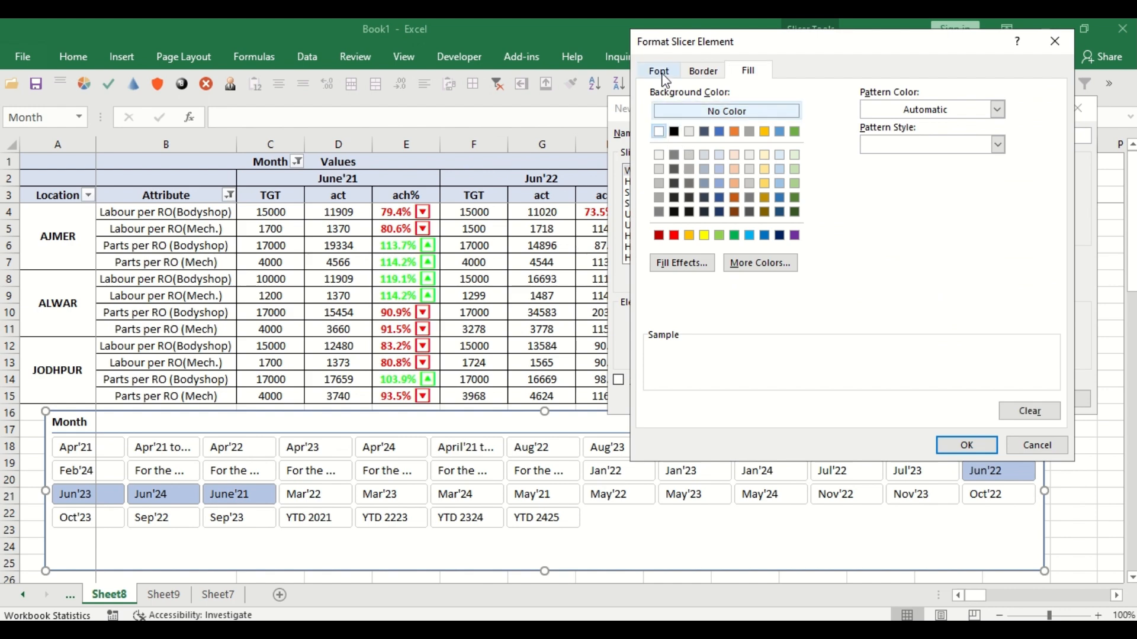
click(659, 71)
click(938, 210)
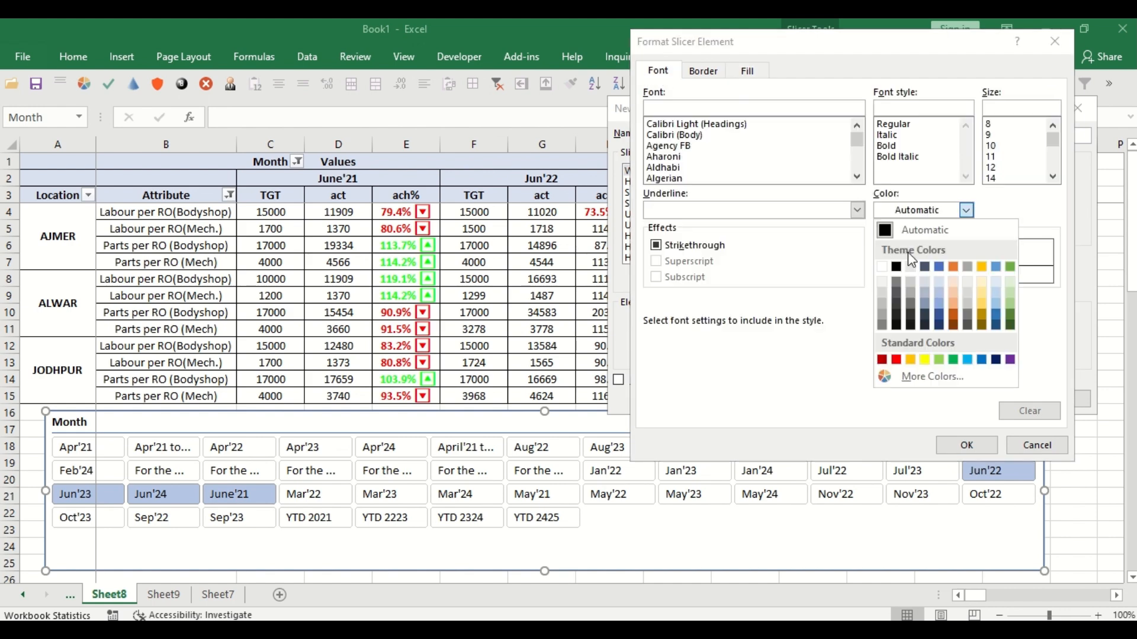
click(881, 232)
click(966, 445)
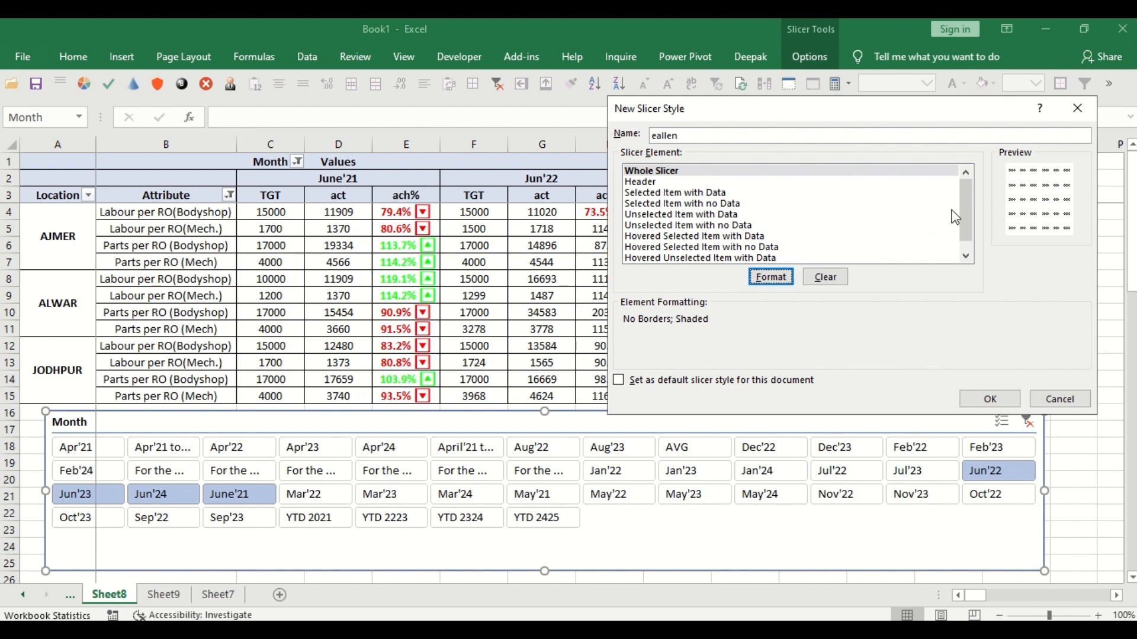
click(992, 402)
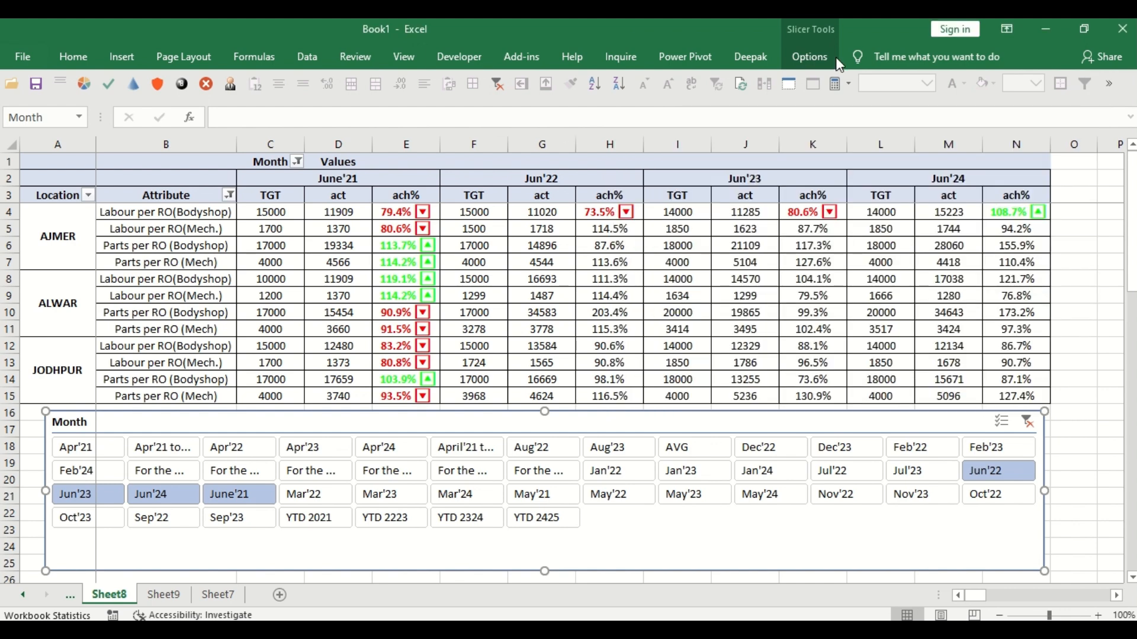
Step: Apply the custom eallen style to the Month slicer and use the slicer to filter the pivot table to Oct'22
click(806, 59)
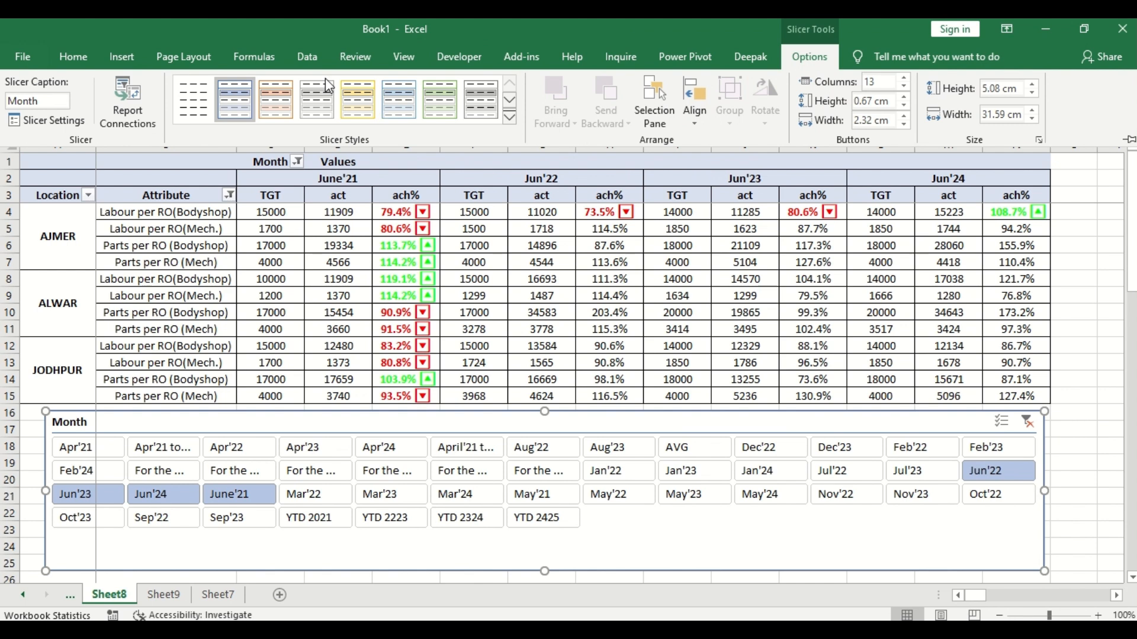
click(510, 118)
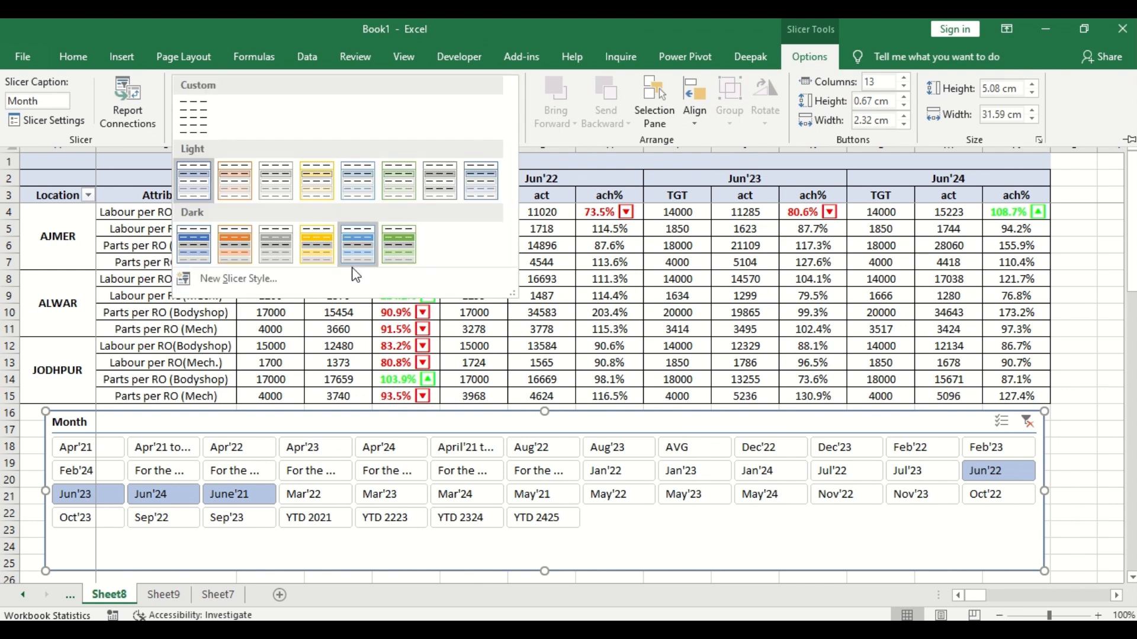
click(201, 122)
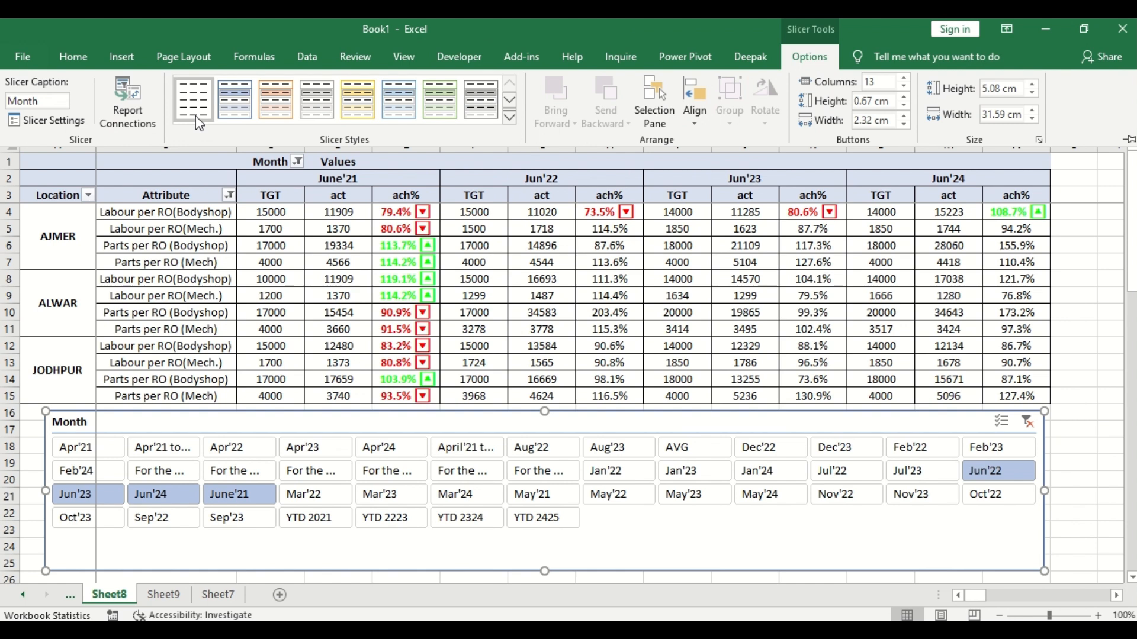
key(ctrl+F1)
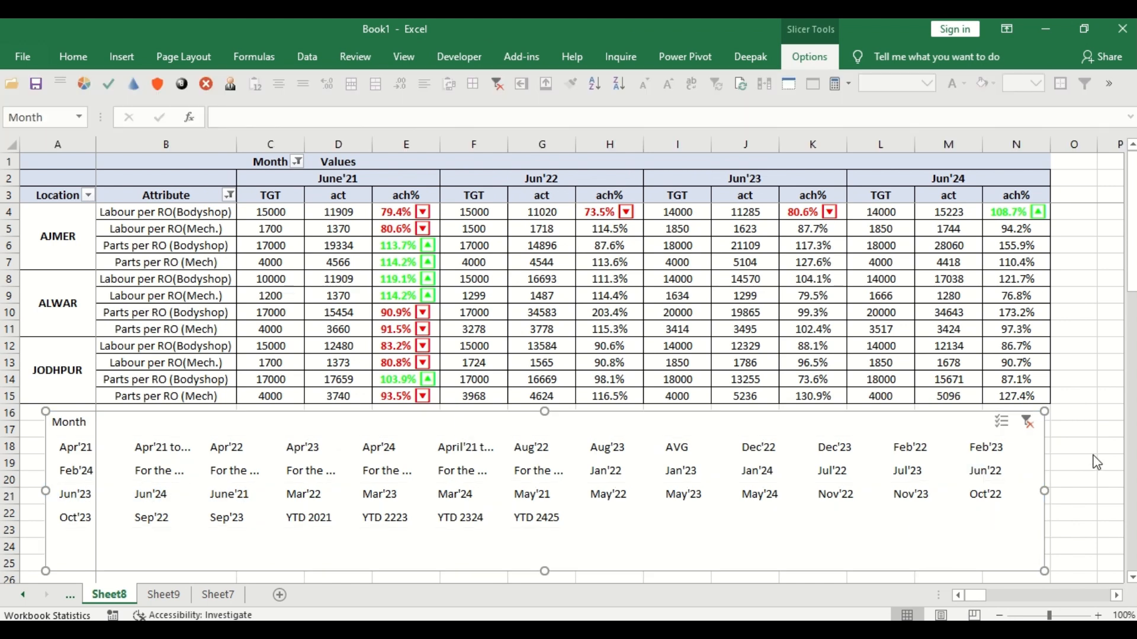
click(973, 494)
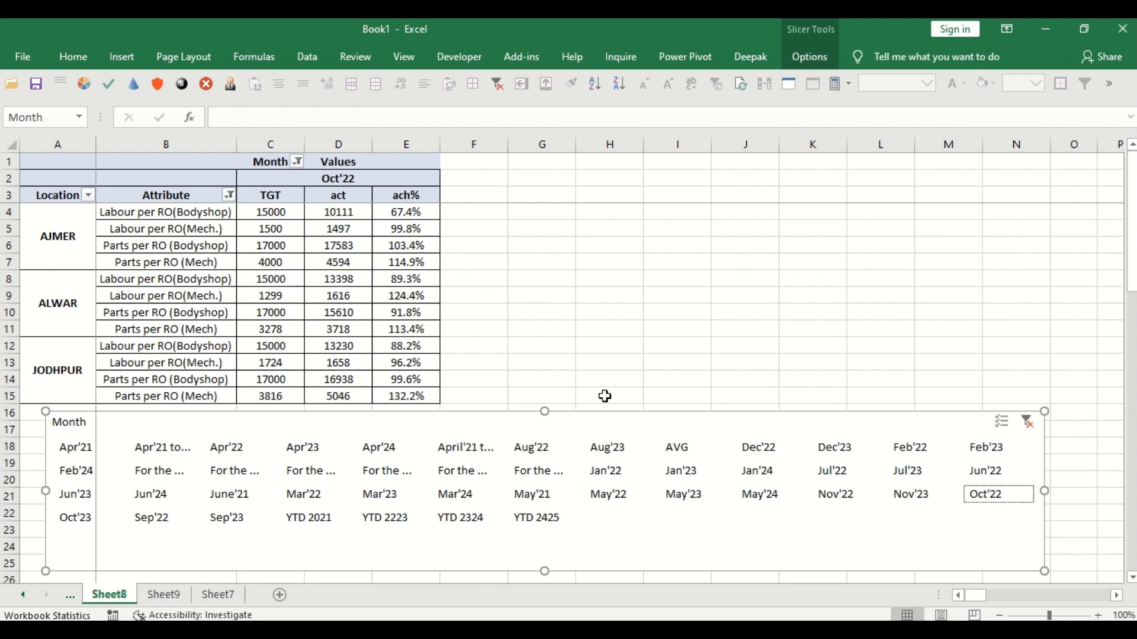
Step: Open the eallen slicer style for modification and set the Whole Slicer element's font color to white
click(821, 57)
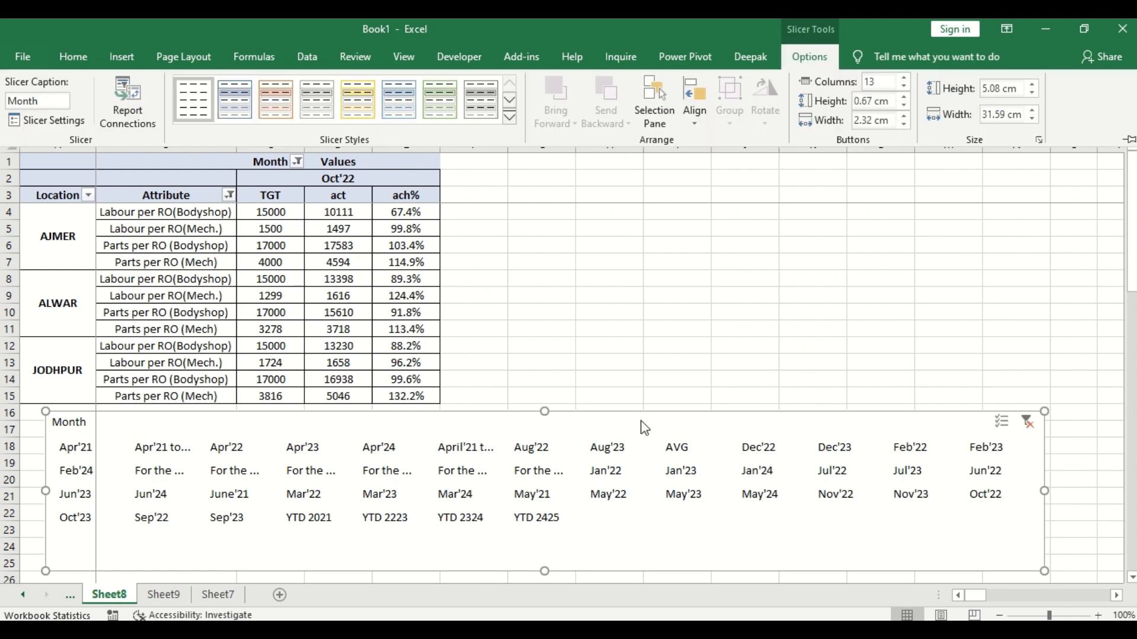
right_click(193, 97)
click(230, 105)
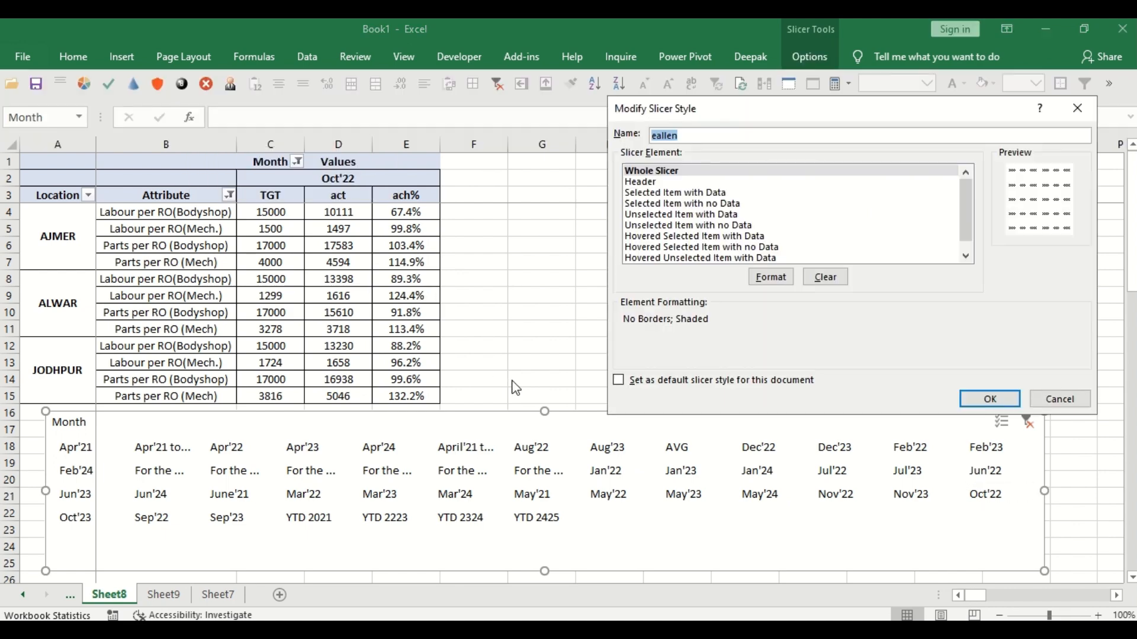
click(786, 288)
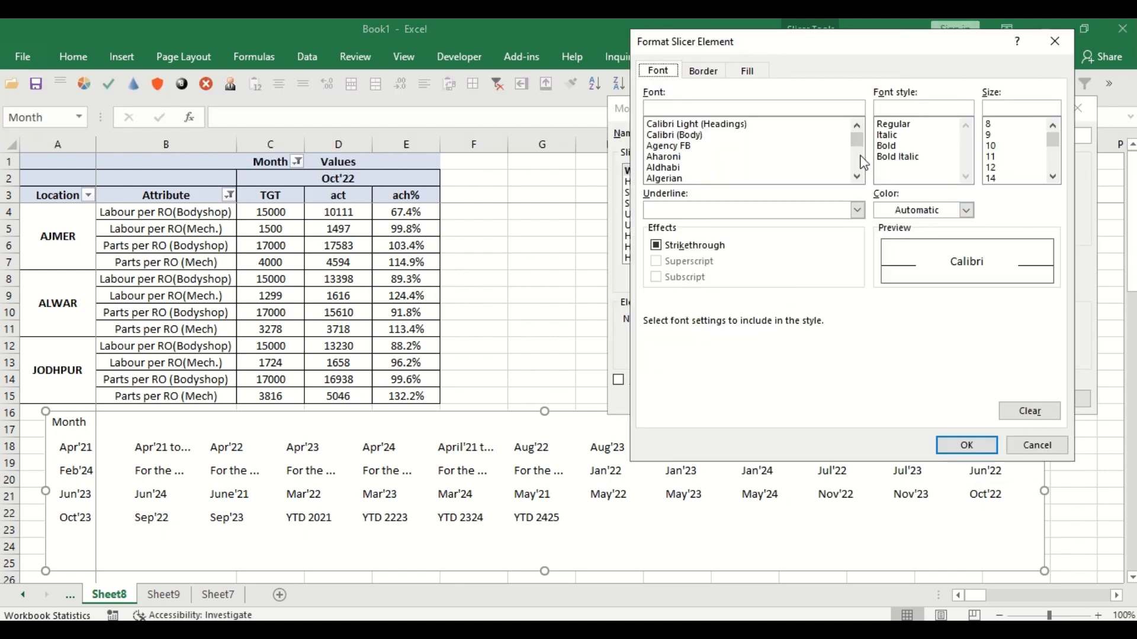
click(919, 212)
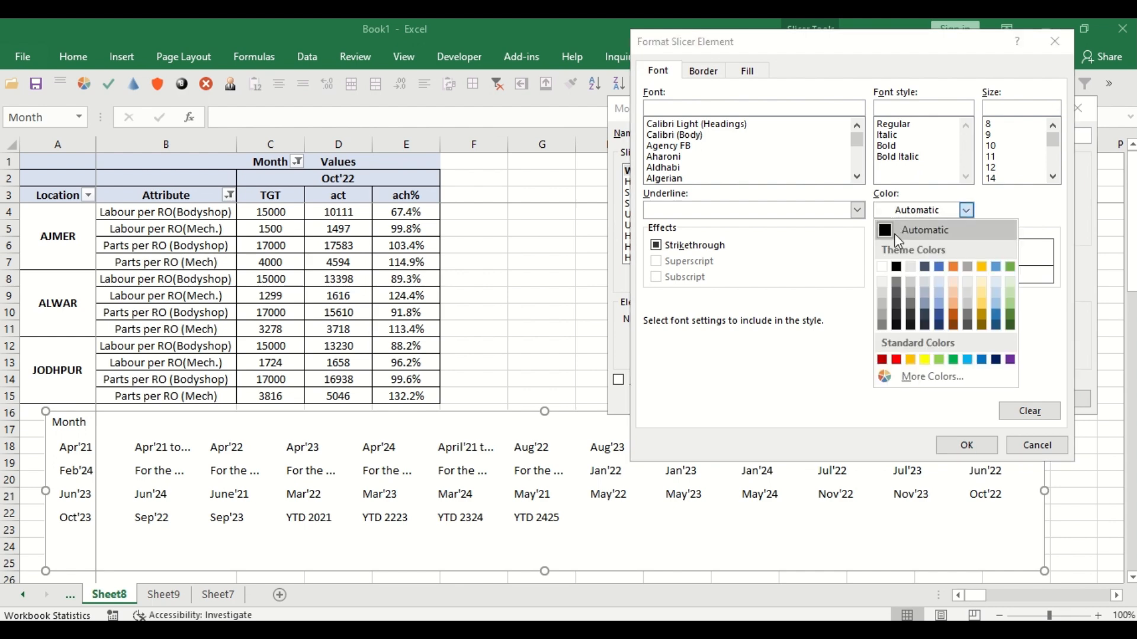
click(883, 265)
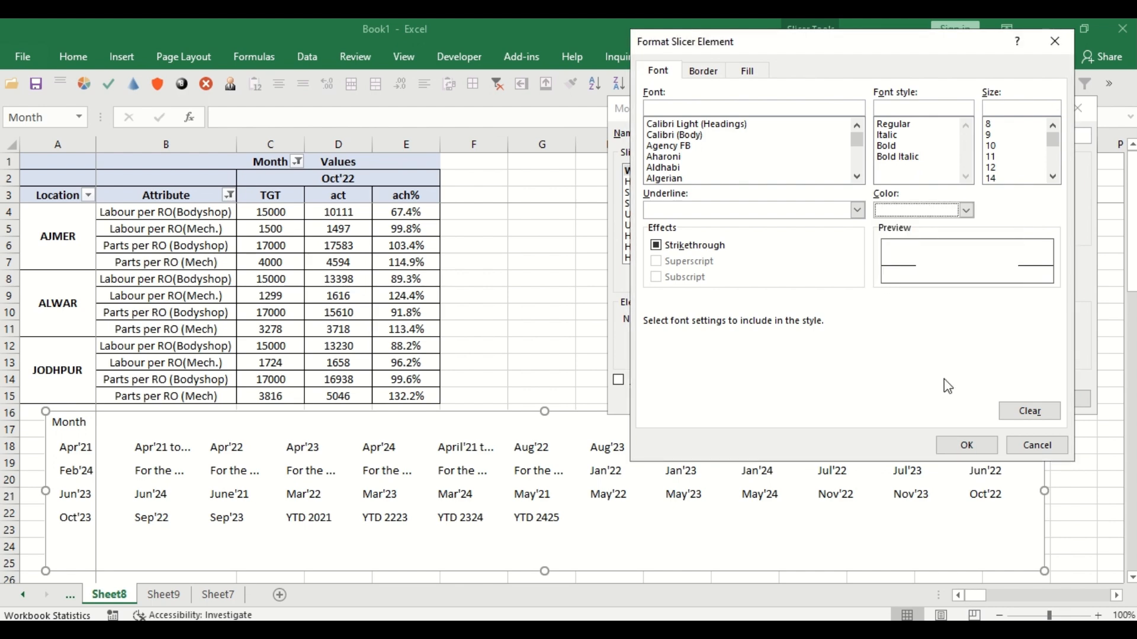
Step: Set the Whole Slicer element's border to None with a white line color and save the modified eallen style
click(704, 73)
click(817, 118)
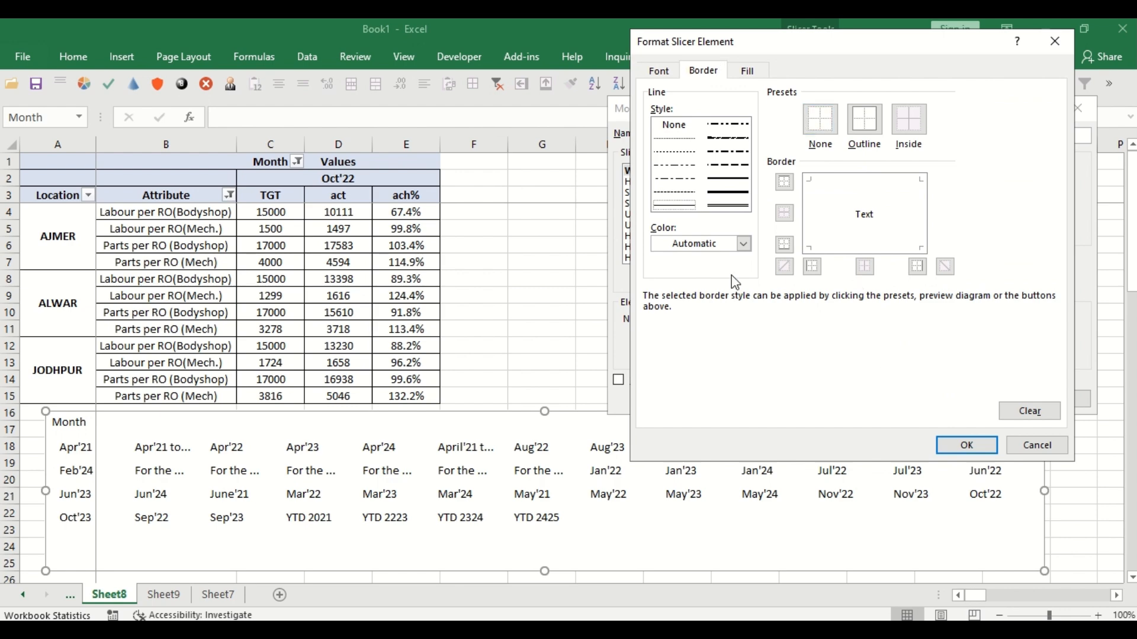
click(743, 243)
click(665, 301)
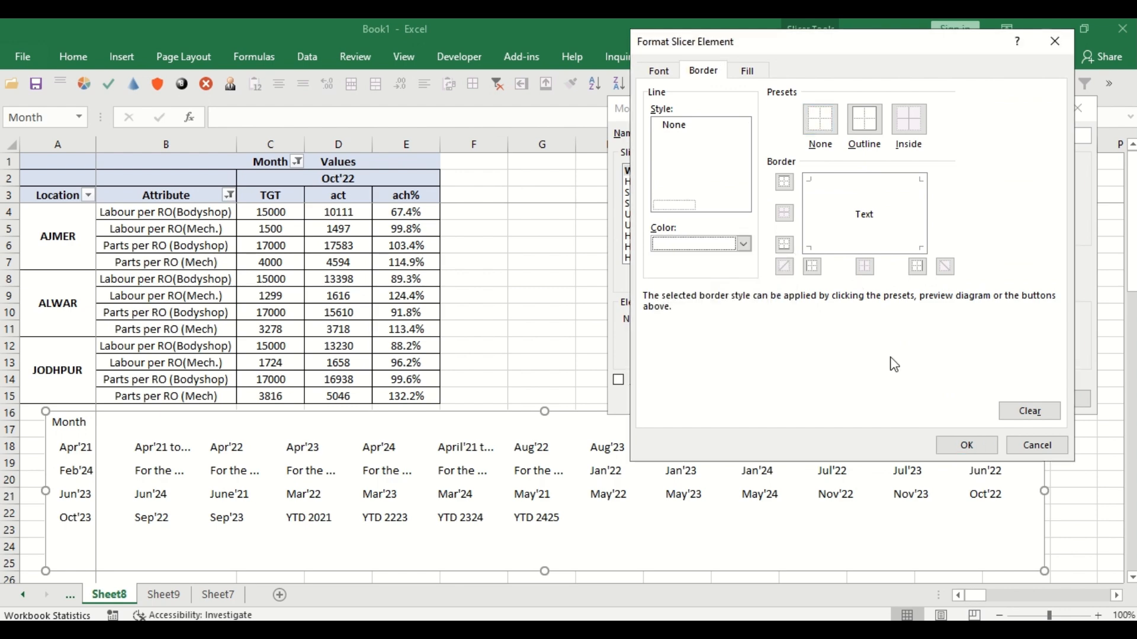
click(966, 445)
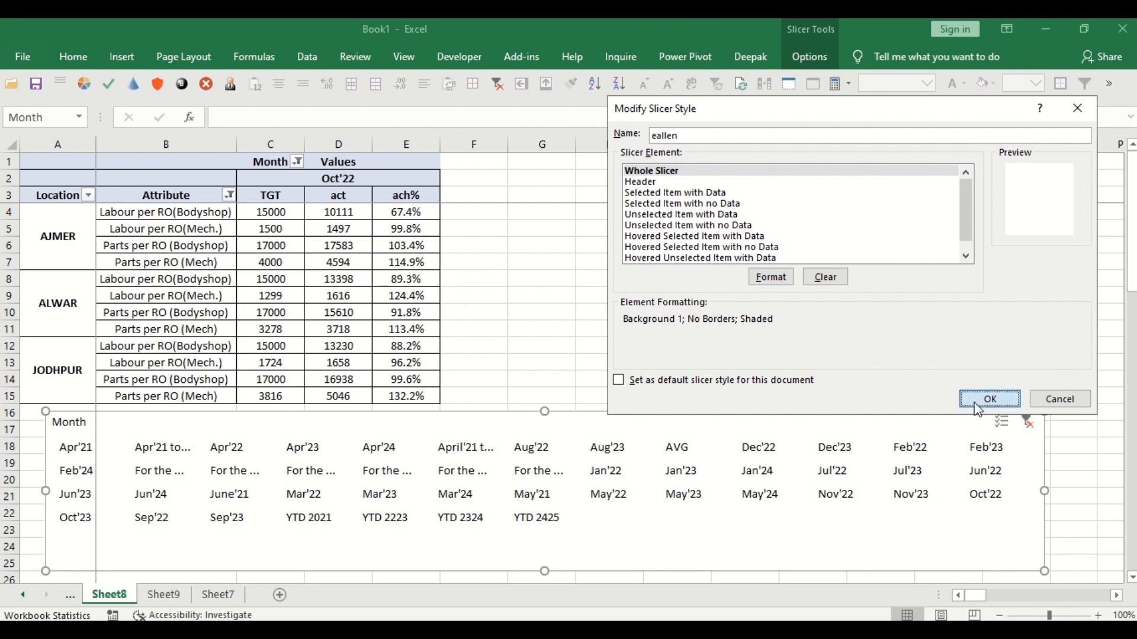
click(977, 405)
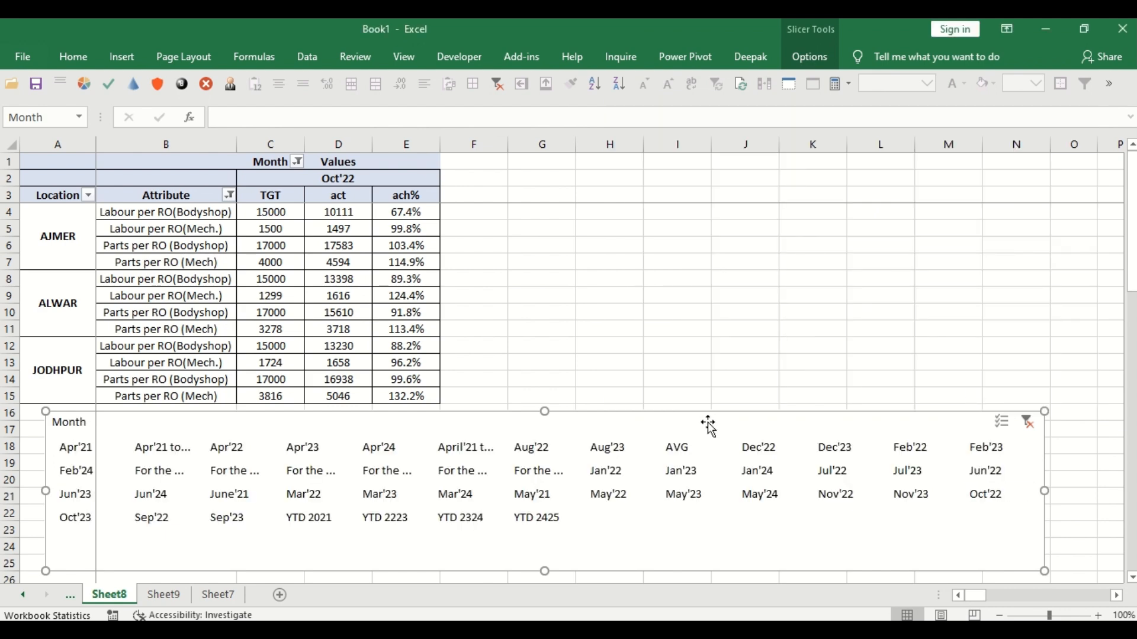
Step: Clear the Month slicer's header caption and set its items to ascending (A to Z) order in the slicer settings
click(799, 59)
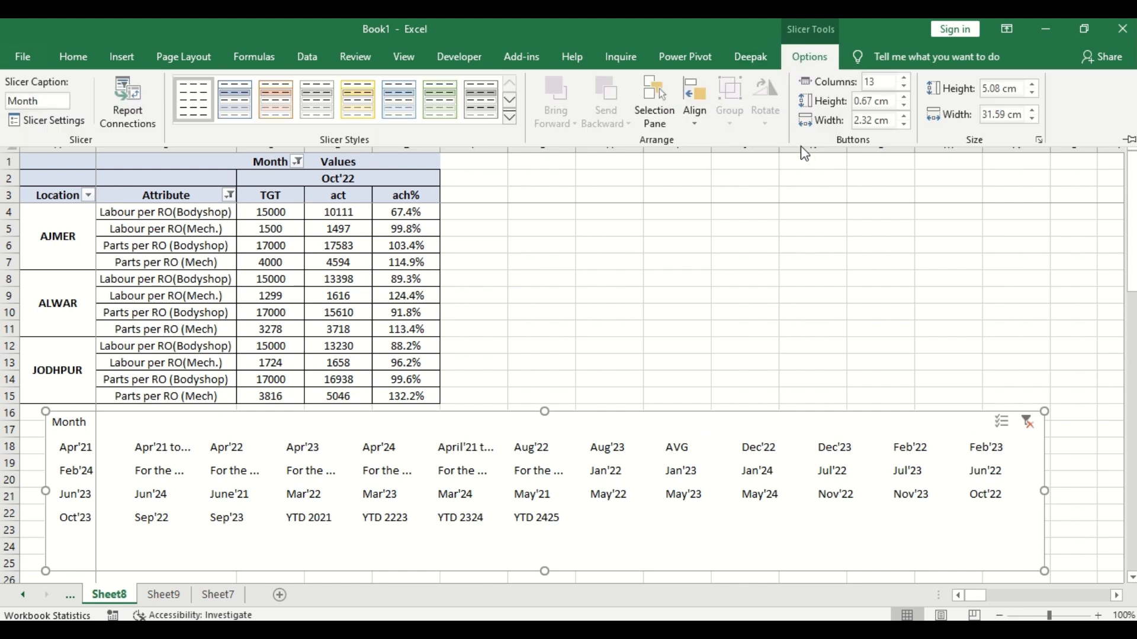
right_click(191, 101)
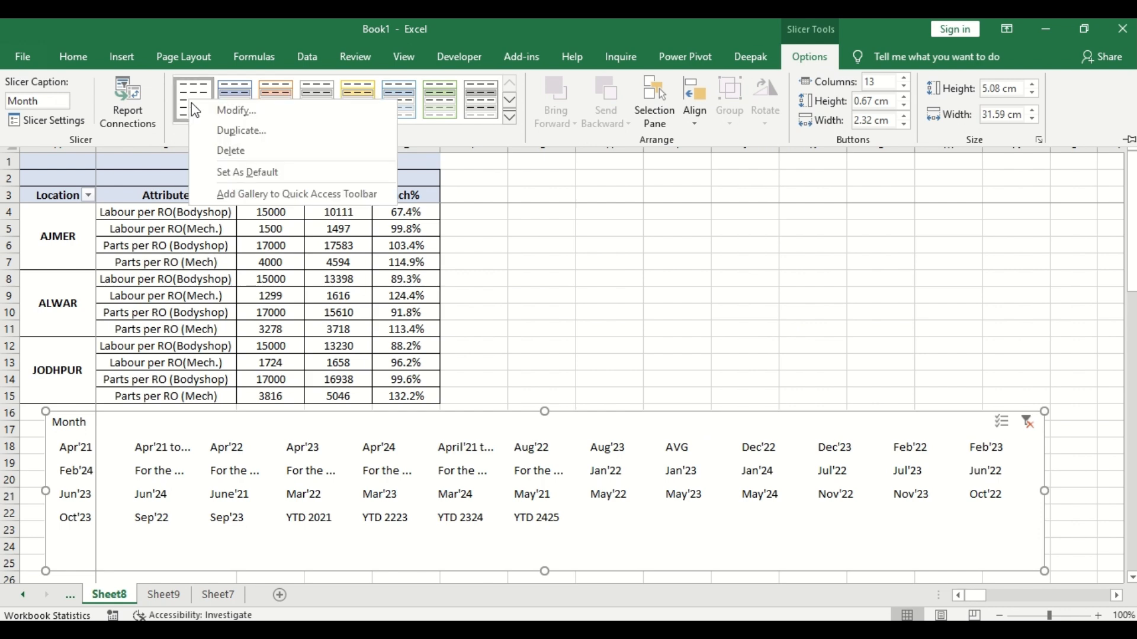
click(77, 127)
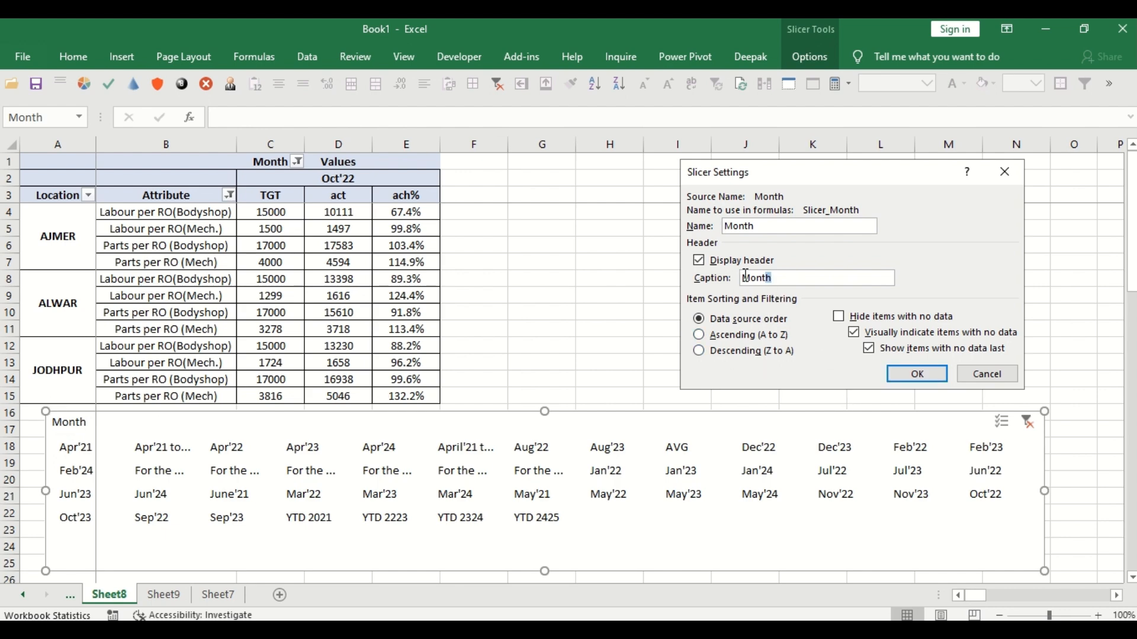
key(BackSpace)
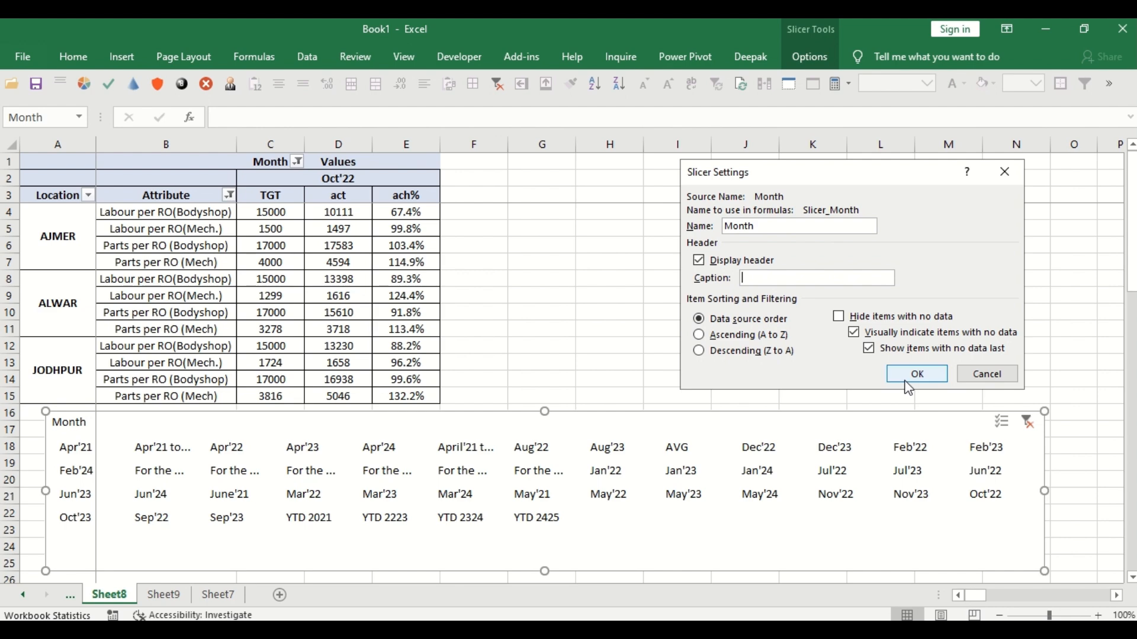
click(700, 336)
click(937, 373)
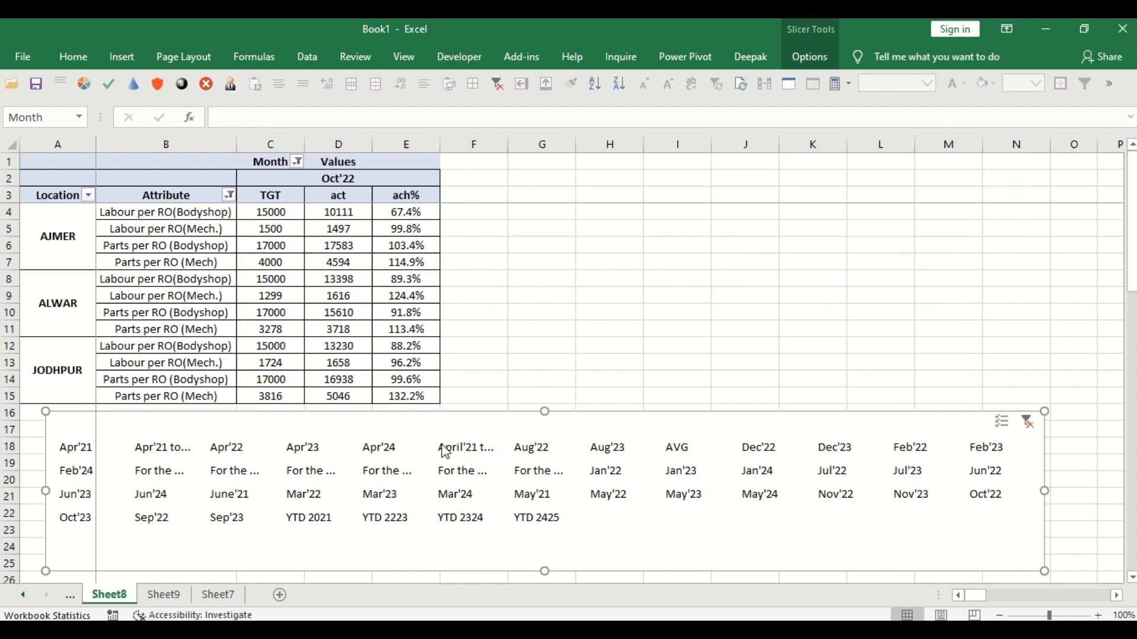
Step: Use the slicer to filter the pivot table to Jun'22, Jun'23 and Jun'24 together
click(730, 355)
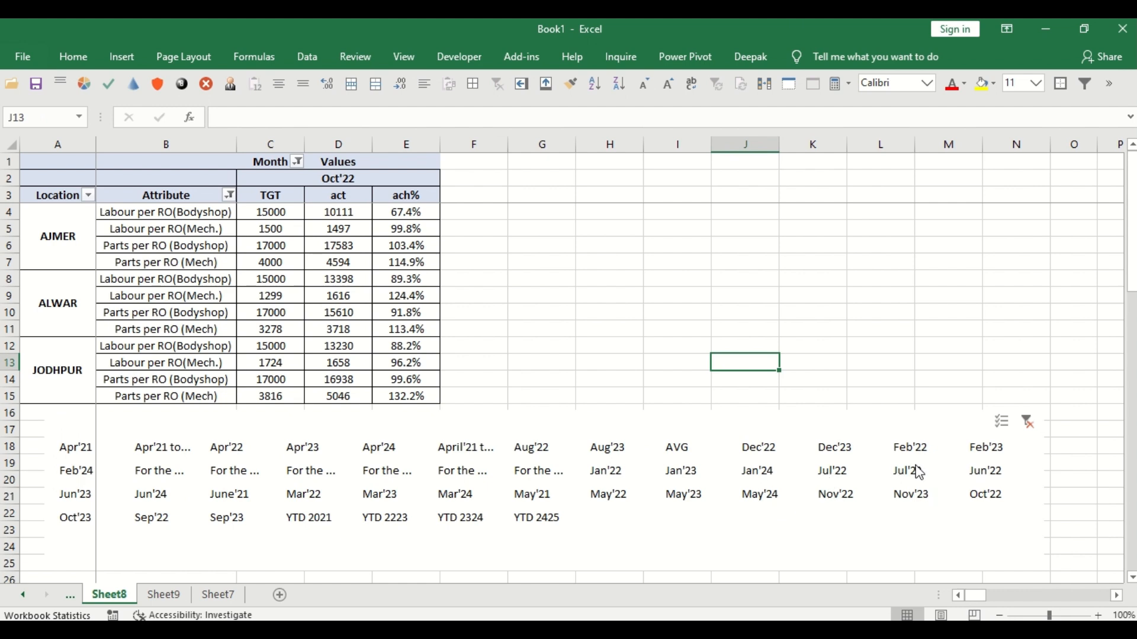
click(986, 474)
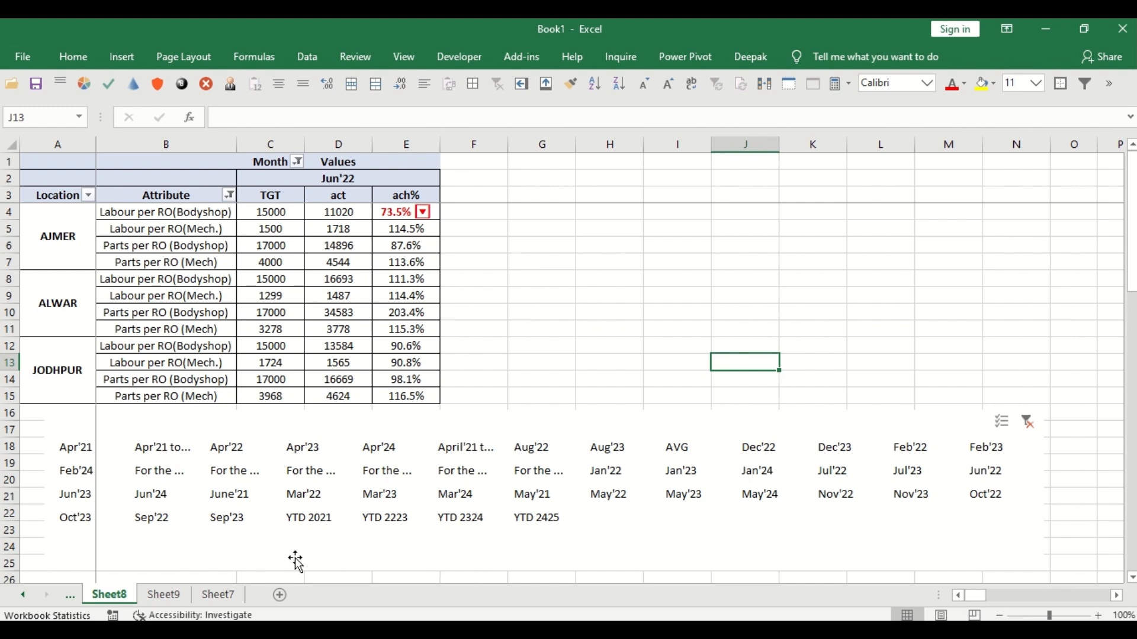
ctrl+click(80, 500)
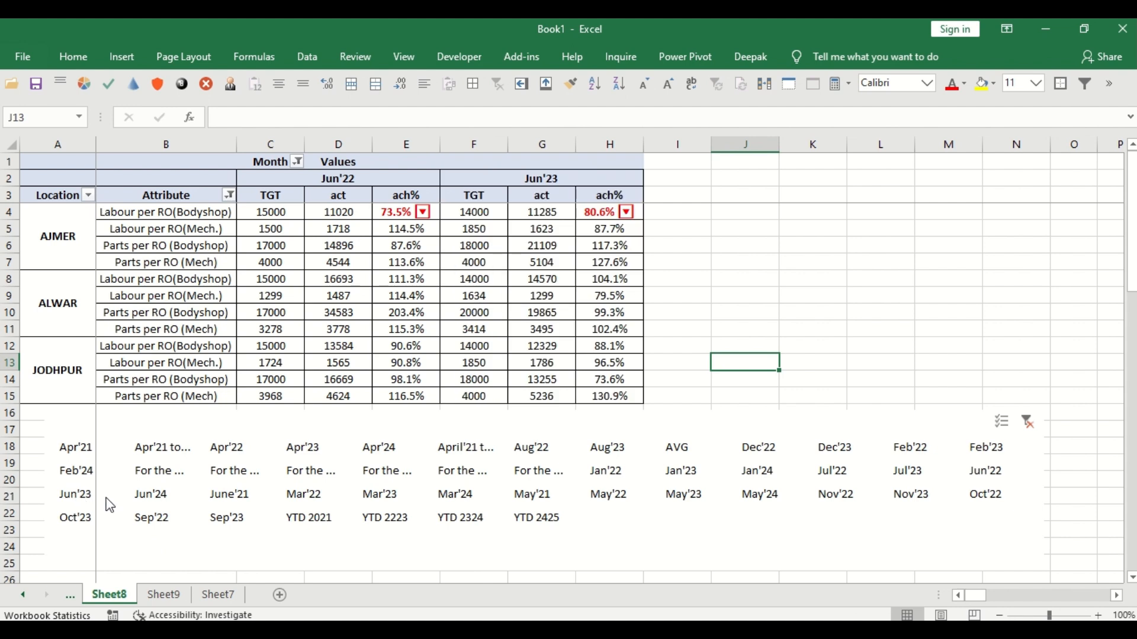
ctrl+click(145, 503)
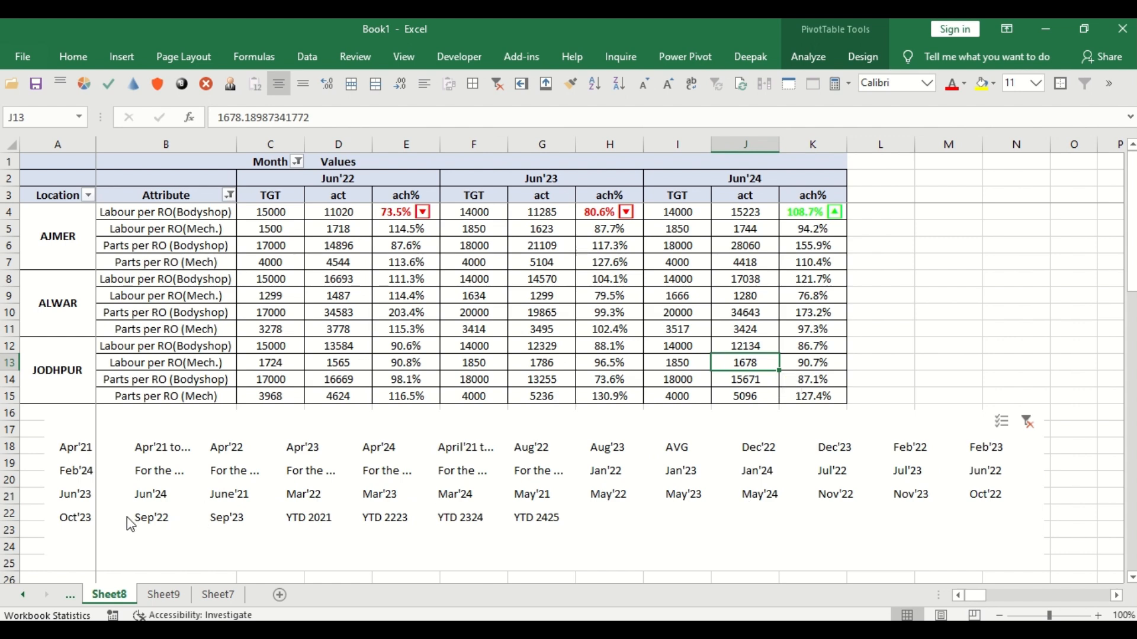
Step: Shift the slicer about one column to the right and filter the pivot table to June'21, Jun'22, Jun'23 and Jun'24
click(81, 473)
drag(251, 423, 318, 424)
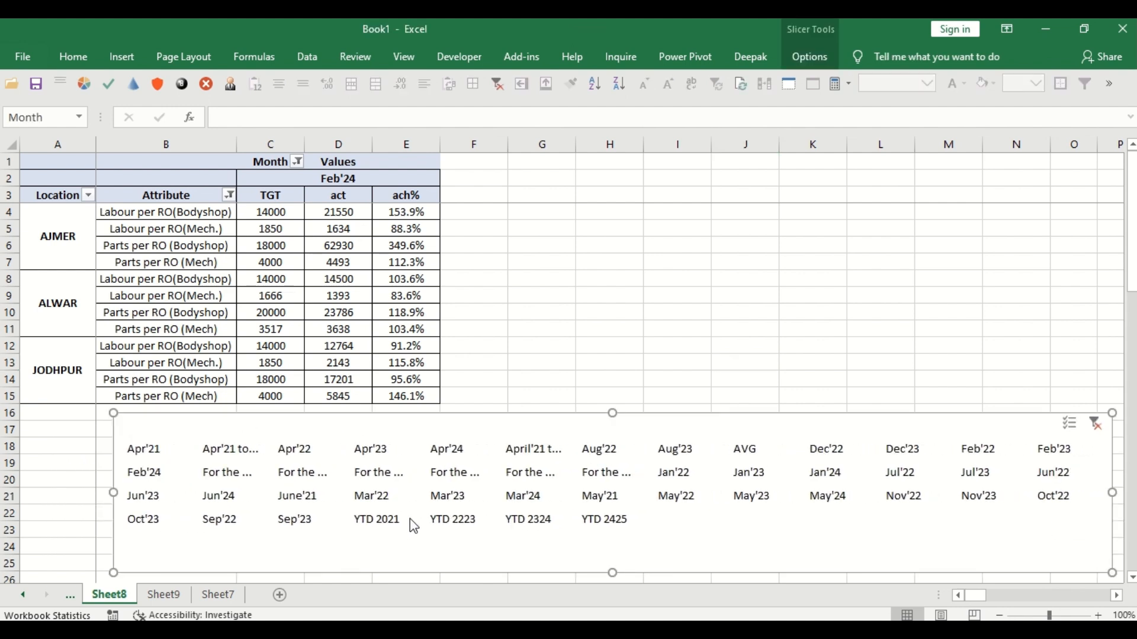
click(297, 496)
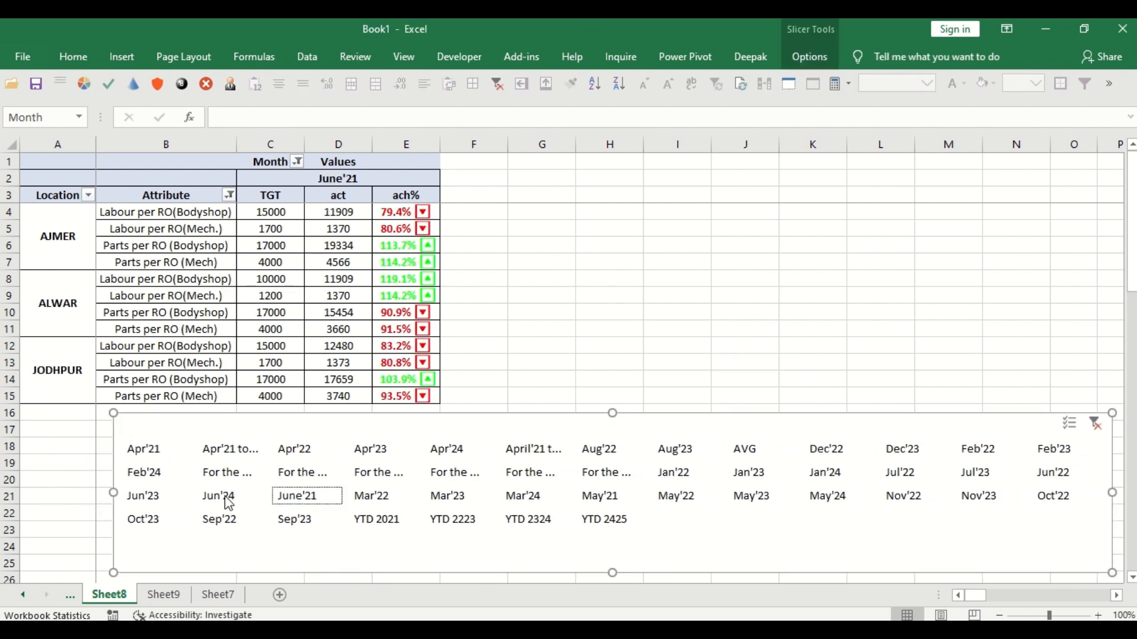
click(172, 503)
click(1057, 476)
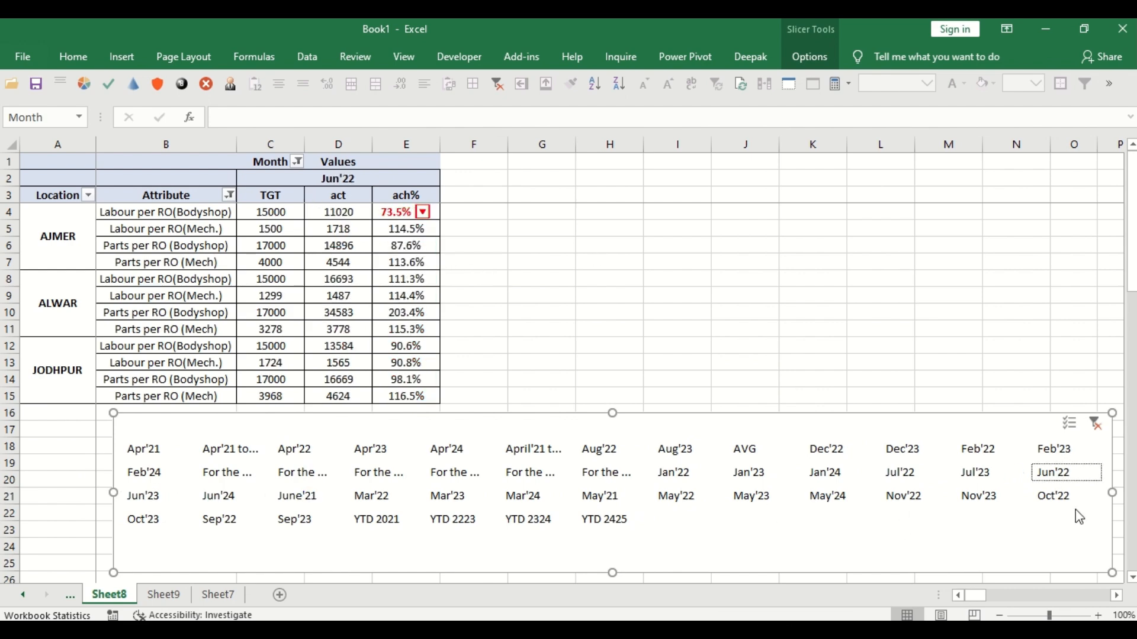
click(145, 500)
click(222, 500)
ctrl+click(296, 498)
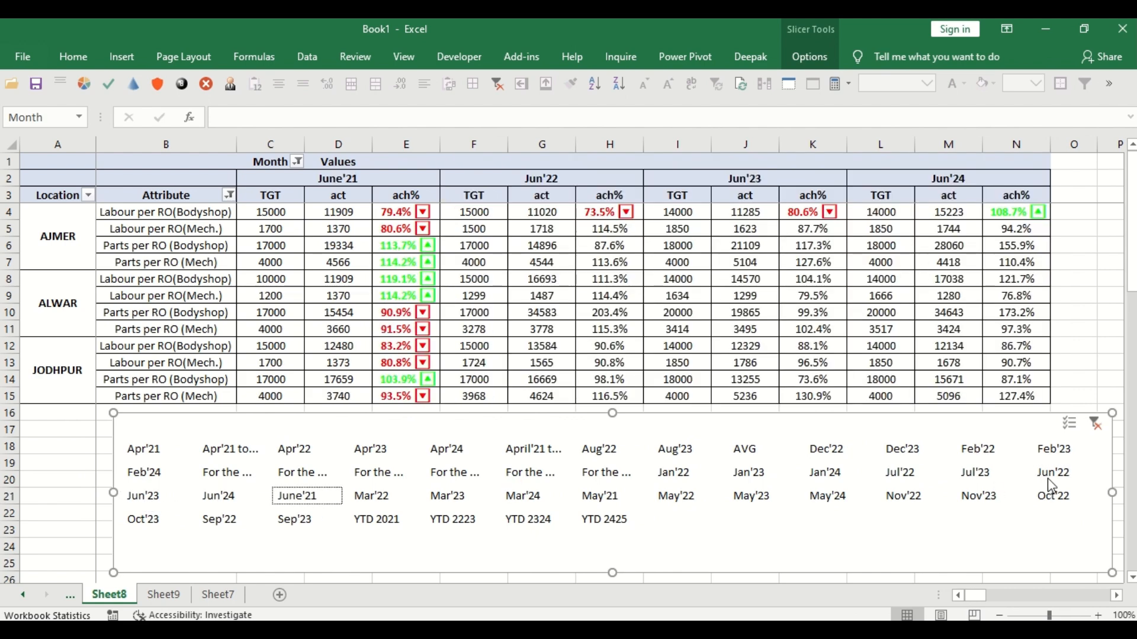
Step: Replace the slicer's custom style with the built-in light orange slicer style
click(799, 54)
click(281, 105)
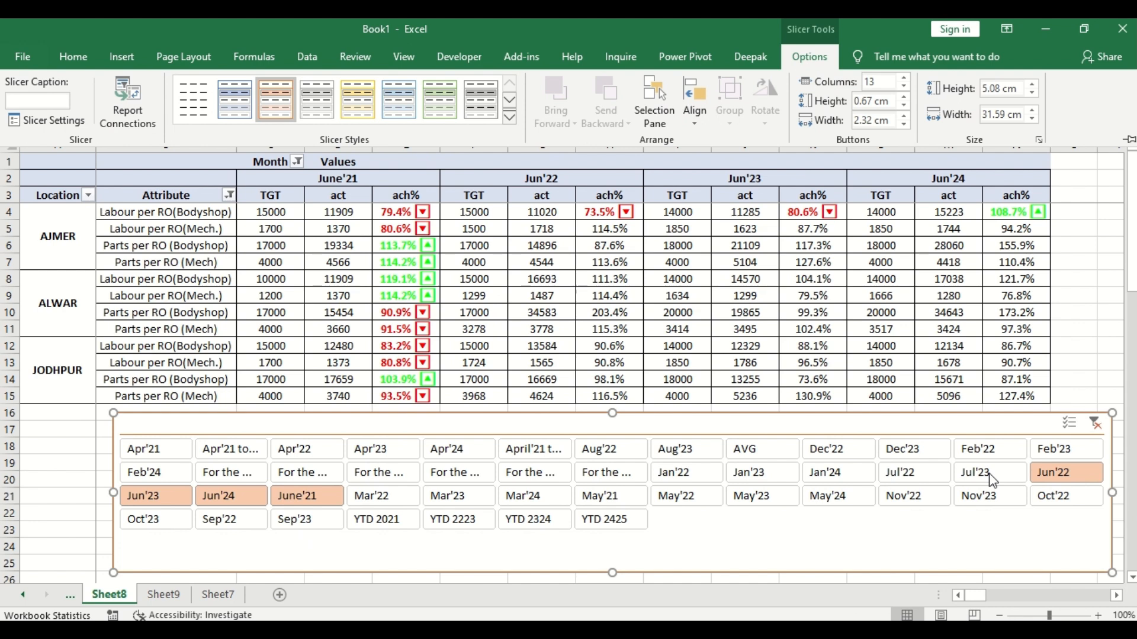
click(966, 483)
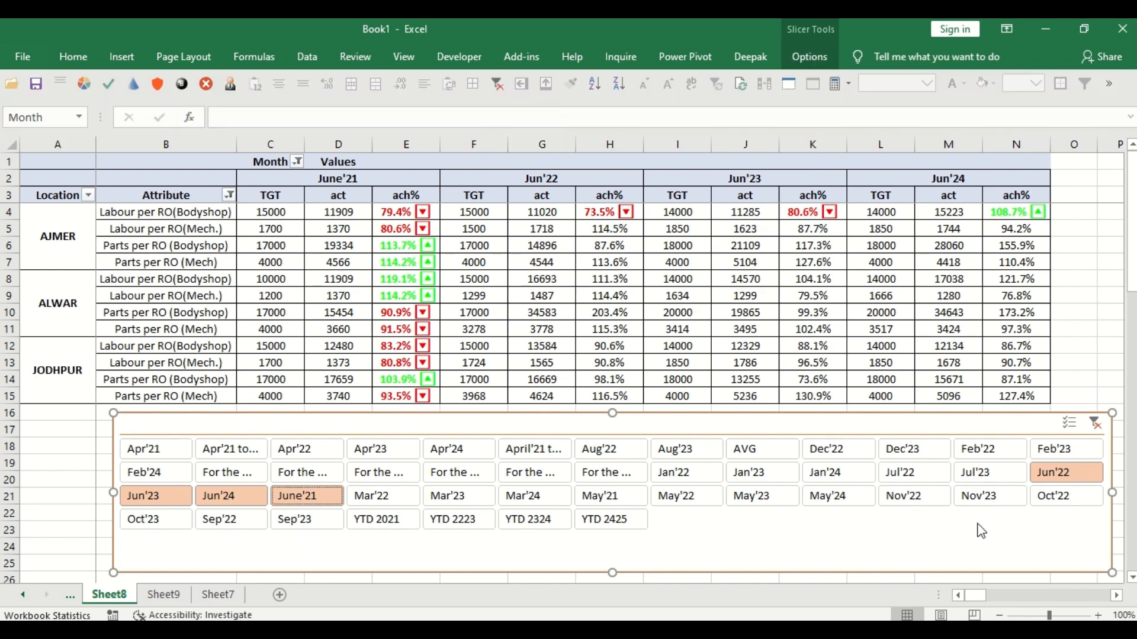
Step: Try single months in the restyled slicer, ending with June'21, Jun'22, Jun'23 and Jun'24 selected together
click(1000, 472)
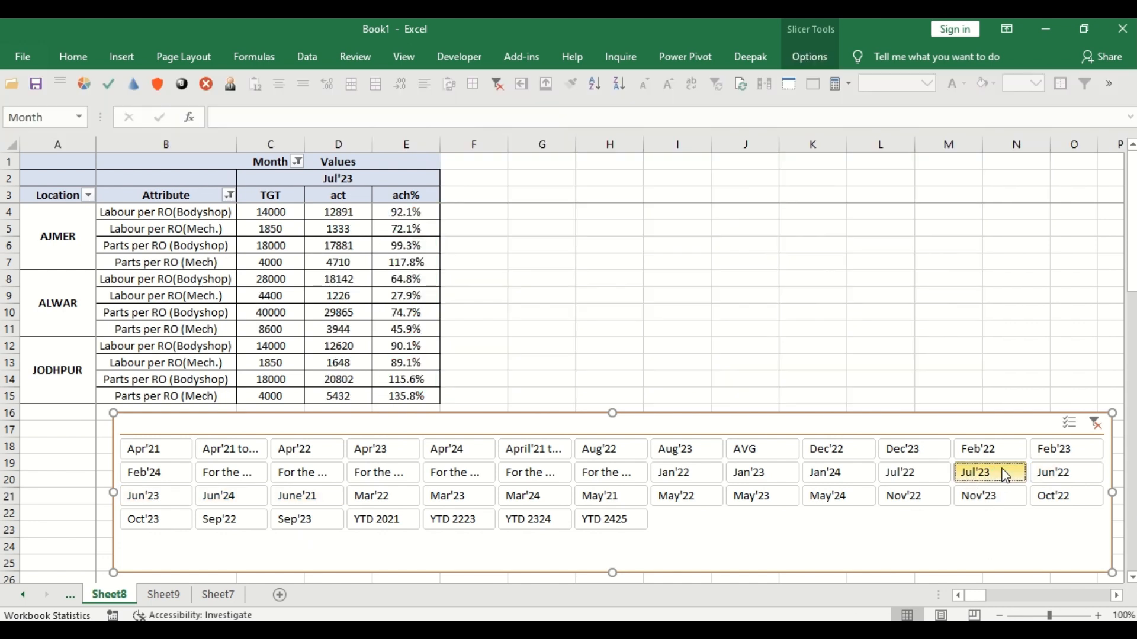
click(1063, 479)
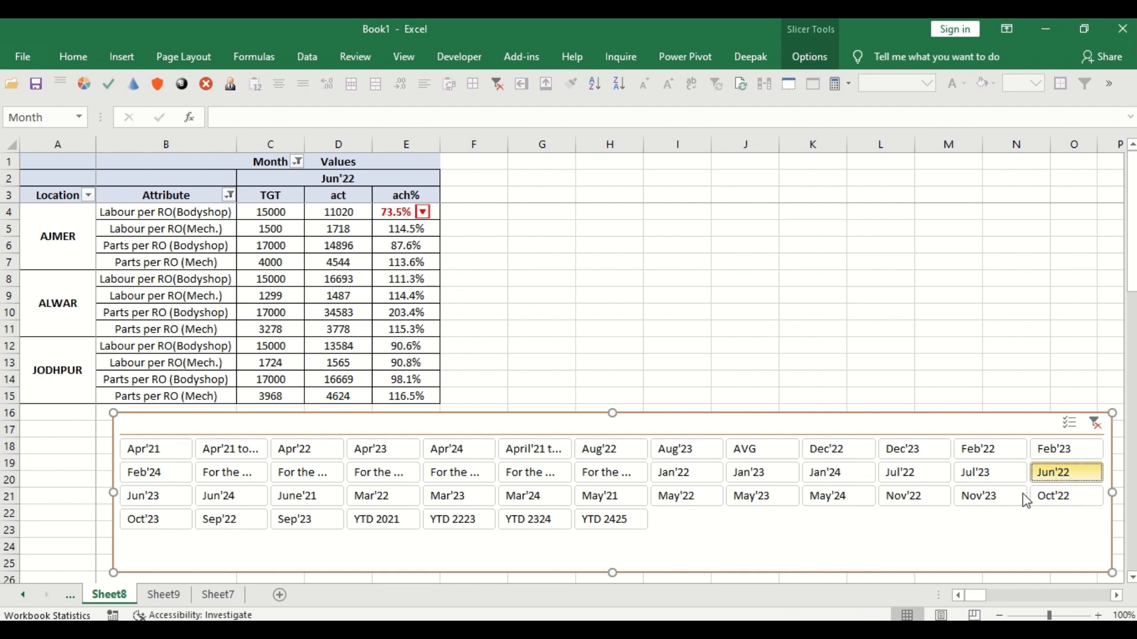
click(152, 500)
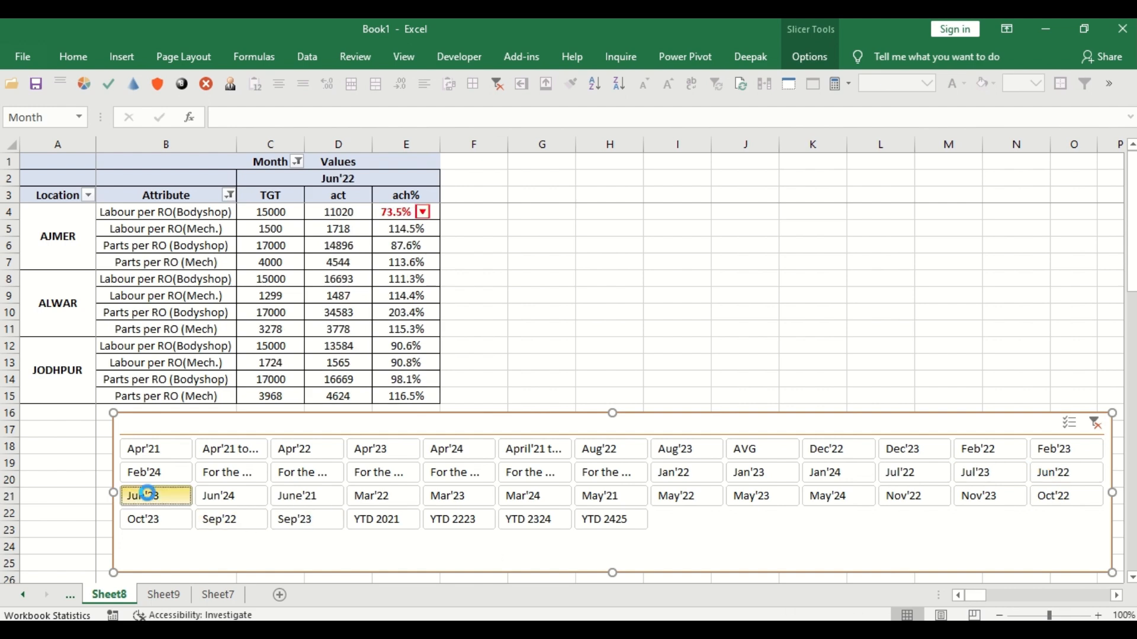
click(1066, 481)
ctrl+click(231, 496)
ctrl+click(307, 496)
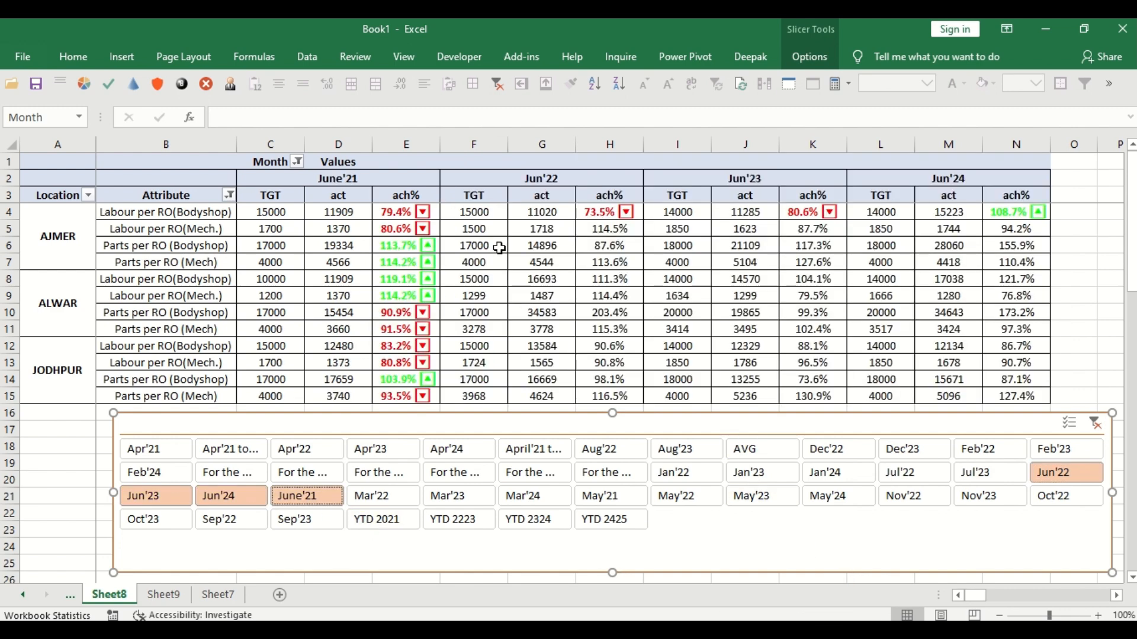
Step: Copy the arrow formatting of the June'21 ach% values (E4:E15) onto the Jun'22, Jun'23 and Jun'24 ach% columns with Format Painter
drag(379, 212, 387, 394)
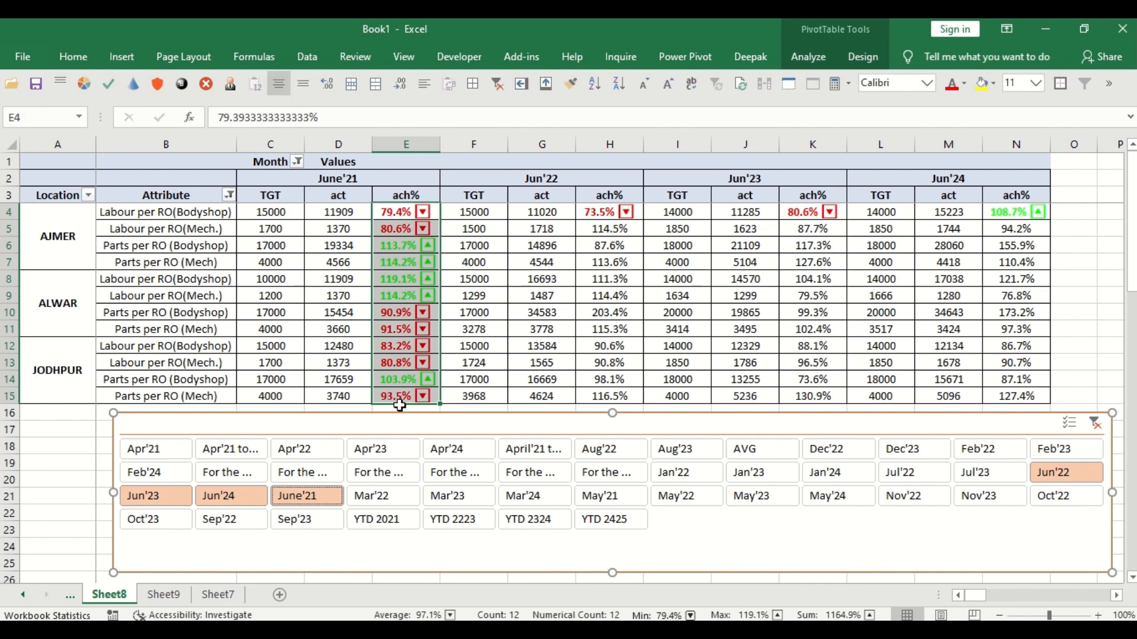
click(568, 84)
click(609, 217)
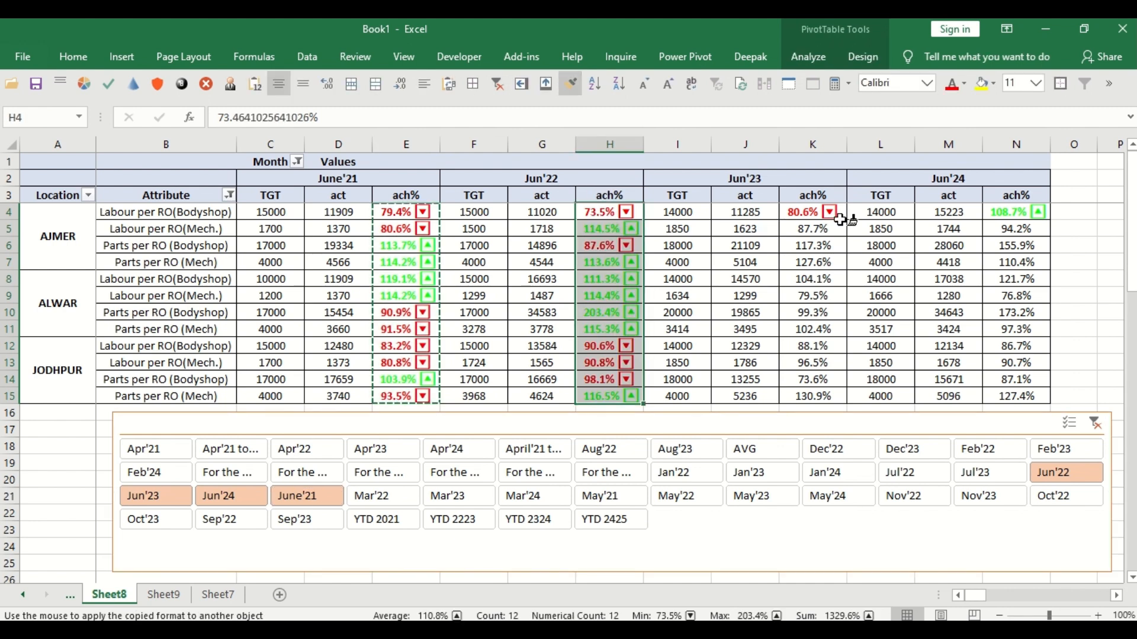
click(812, 217)
click(1027, 215)
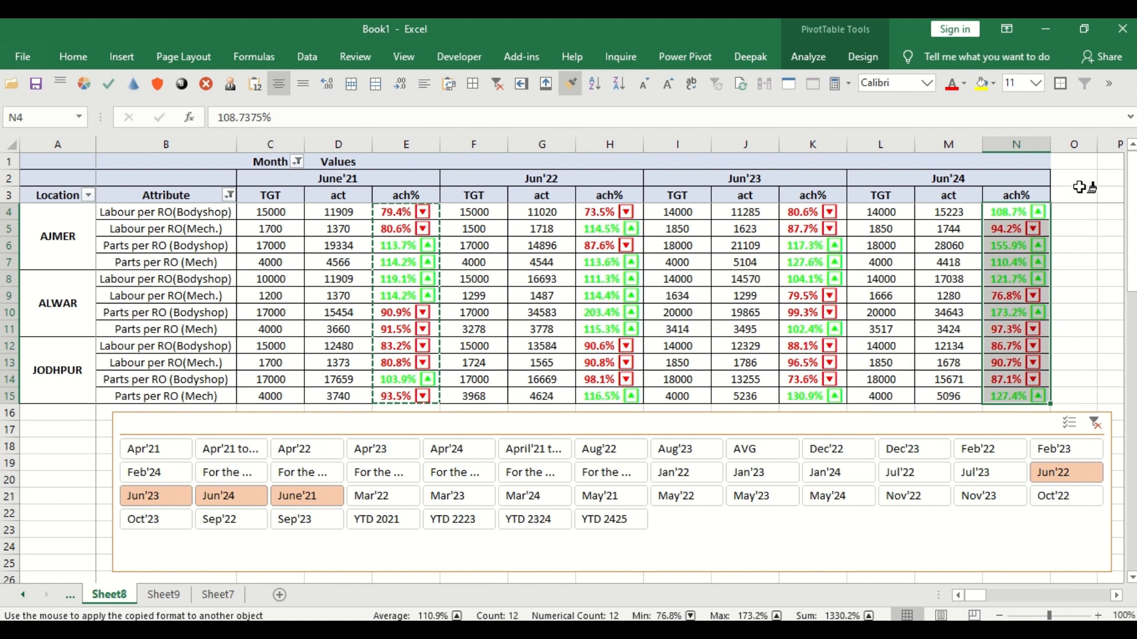
key(Escape)
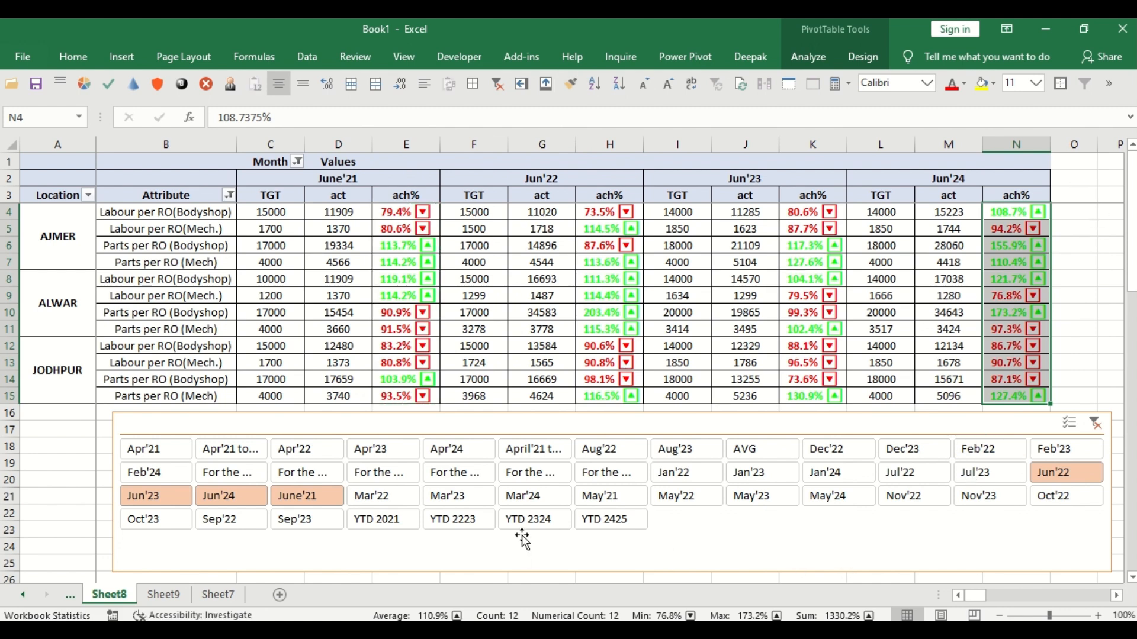
Step: Use the slicer to filter the pivot table to May'21, May'22, May'23 and May'24
click(605, 503)
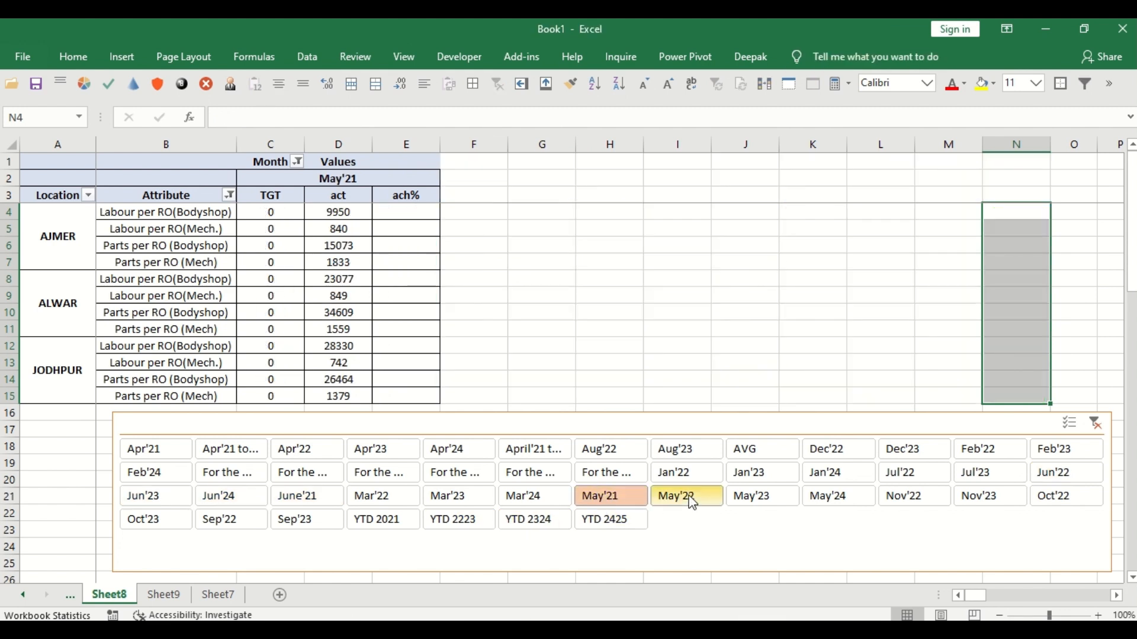
ctrl+click(693, 503)
ctrl+click(761, 499)
ctrl+click(837, 498)
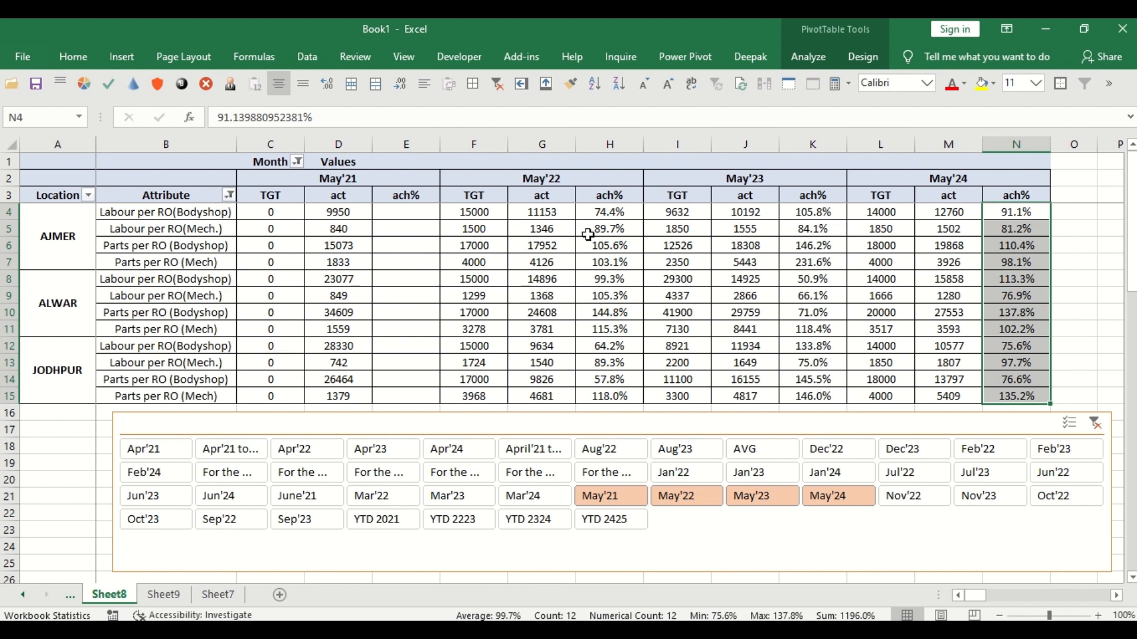
Step: Create a new conditional formatting rule from cell H4 that applies to all cells showing "ach%" values
mouse_move(613, 214)
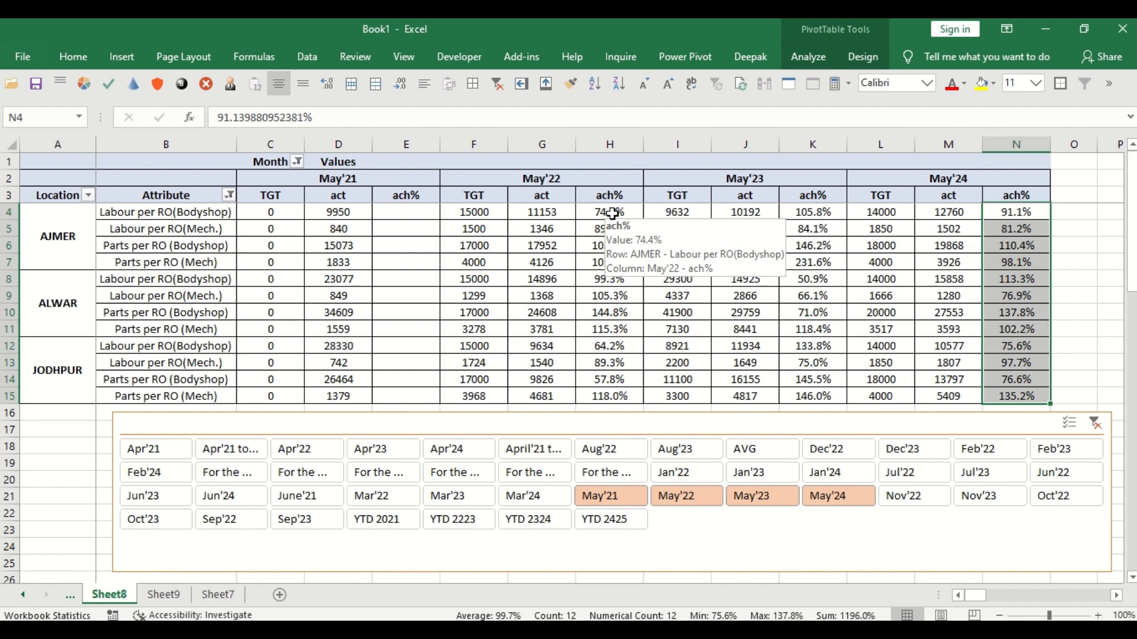
click(612, 214)
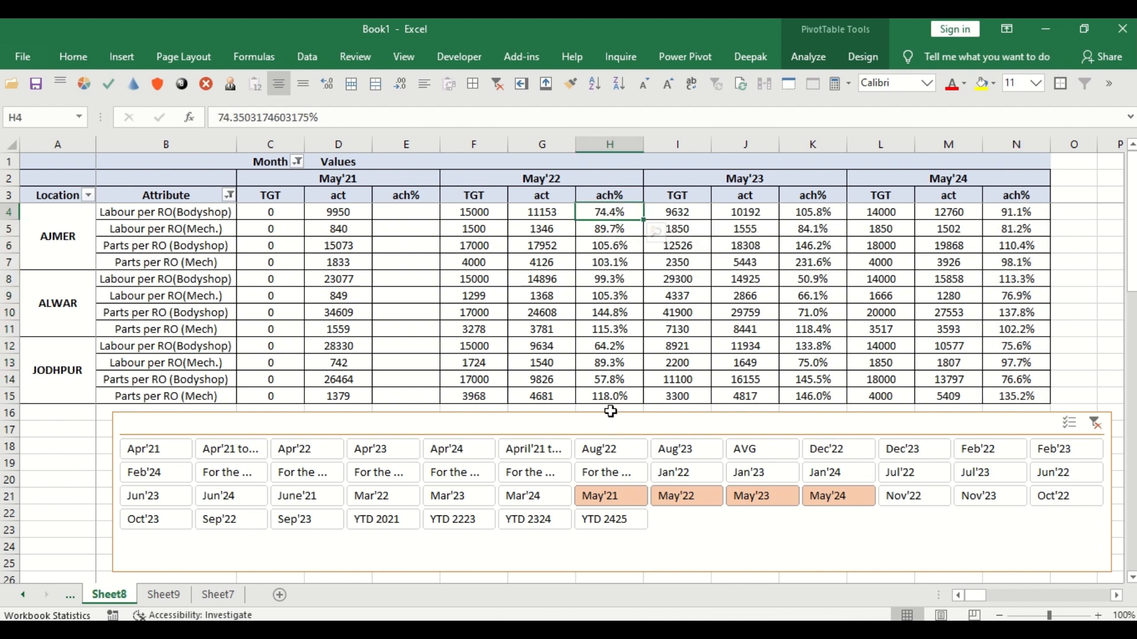
click(84, 63)
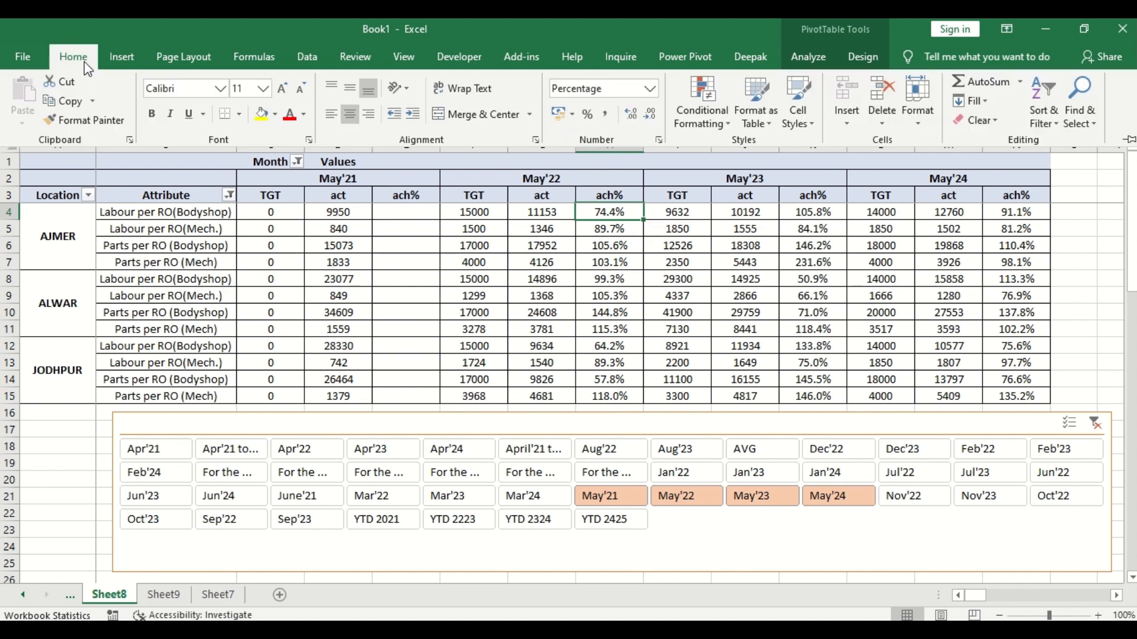
click(720, 124)
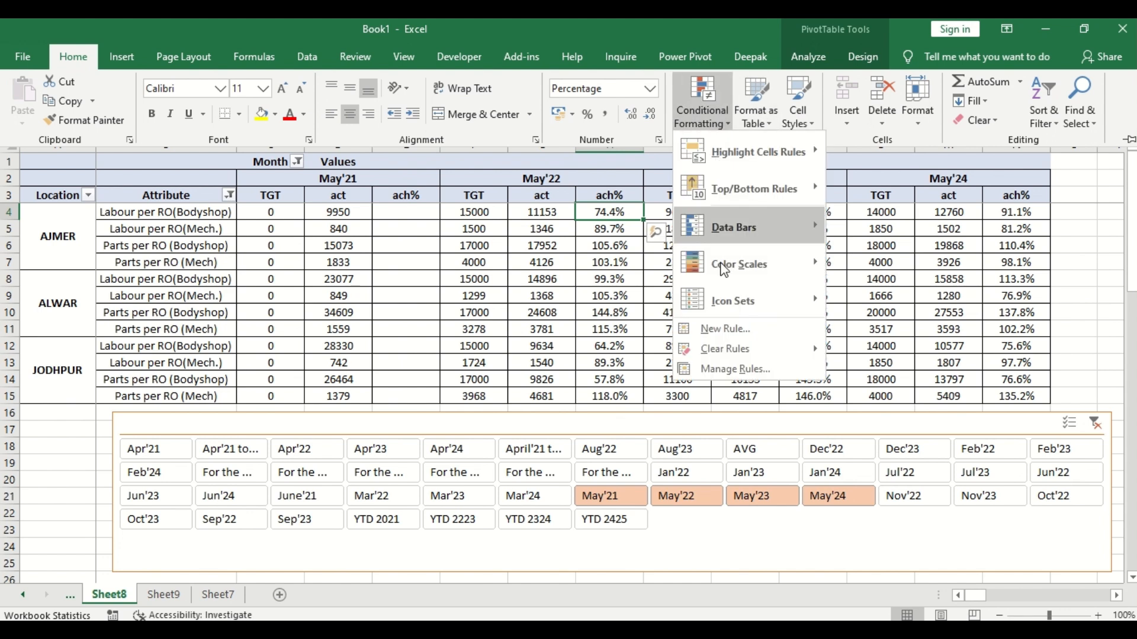
click(714, 329)
drag(756, 87, 676, 252)
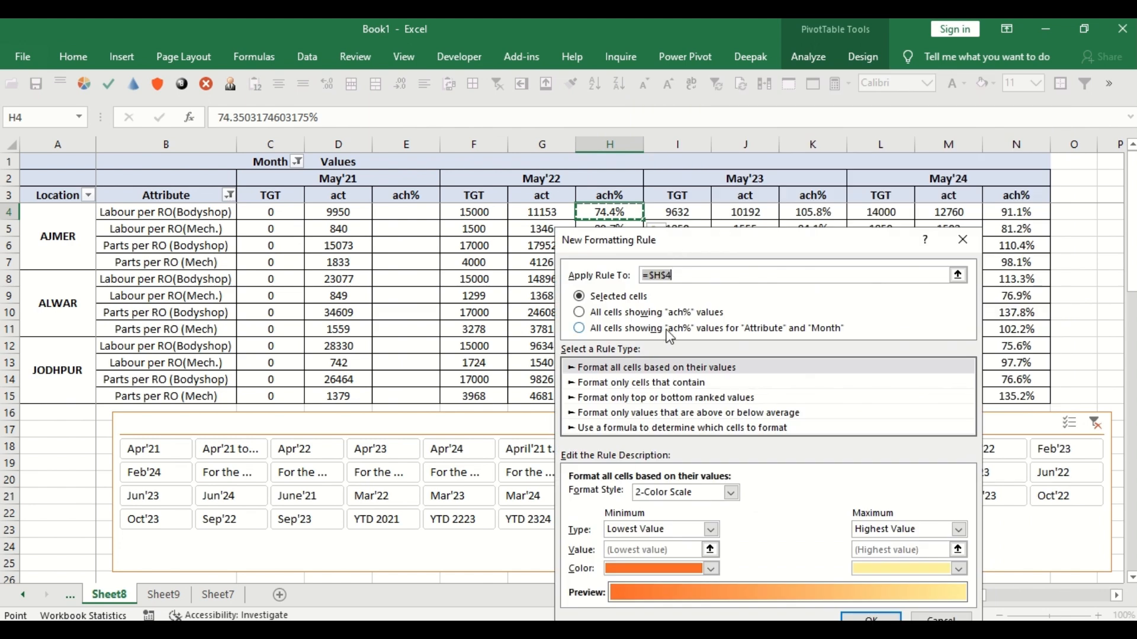
click(580, 314)
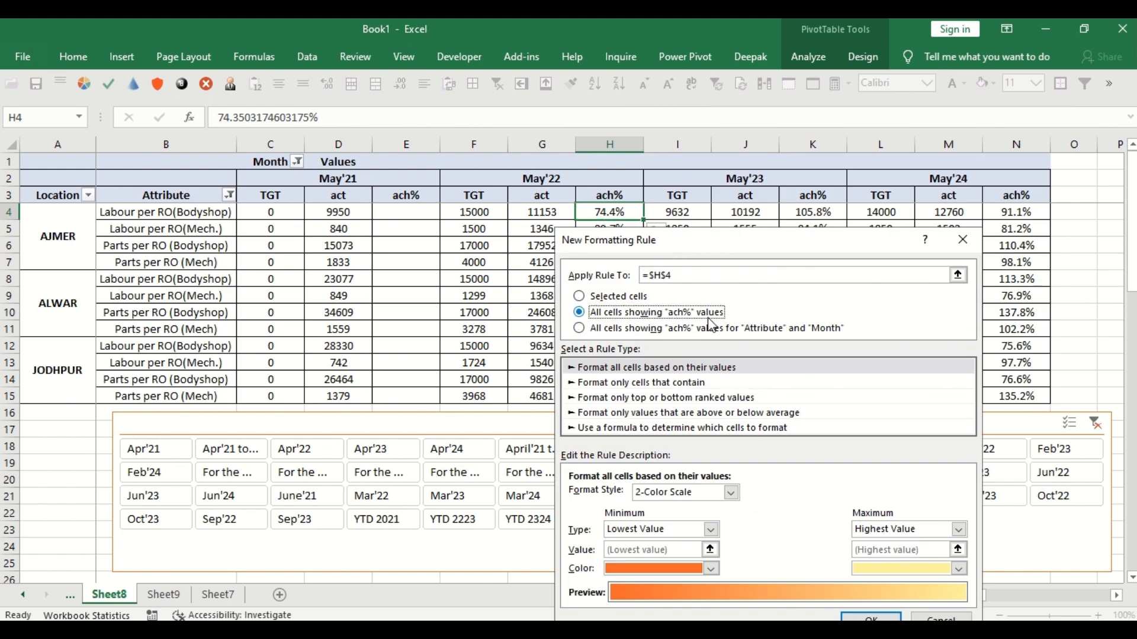
drag(757, 256, 767, 102)
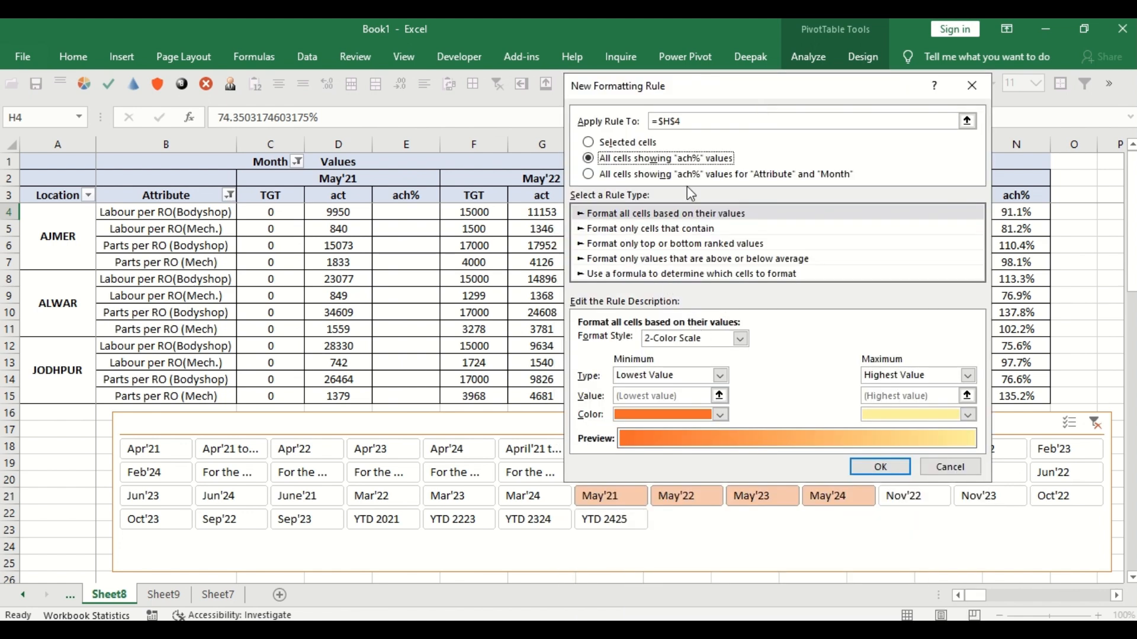
drag(711, 88, 279, 172)
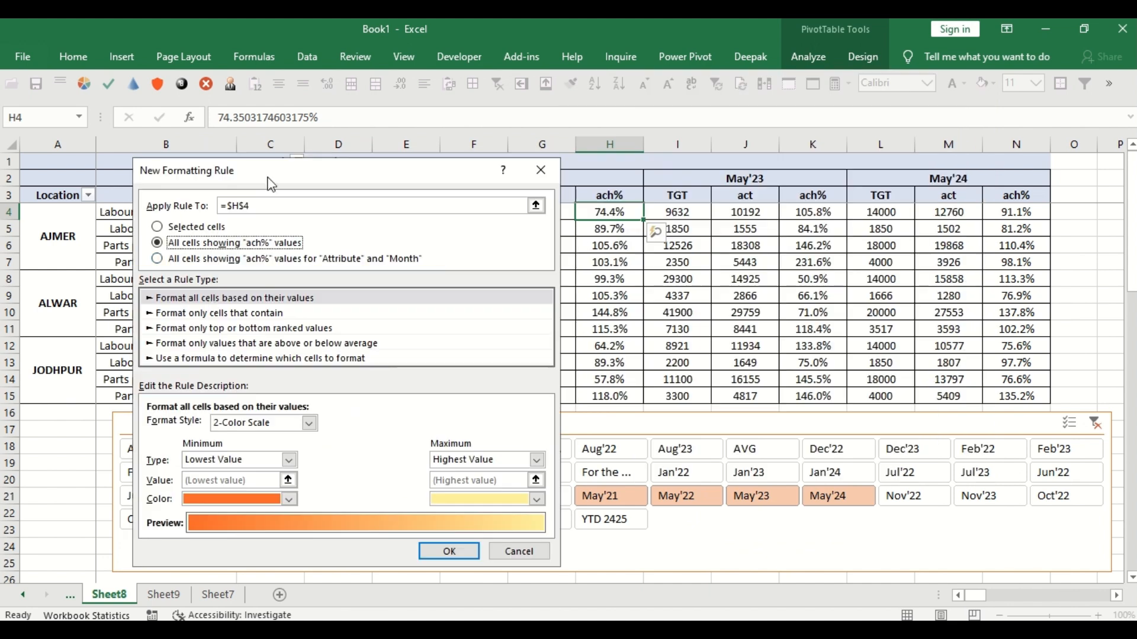
Step: Set the rule to format only cells that contain a cell value less than 1
click(244, 359)
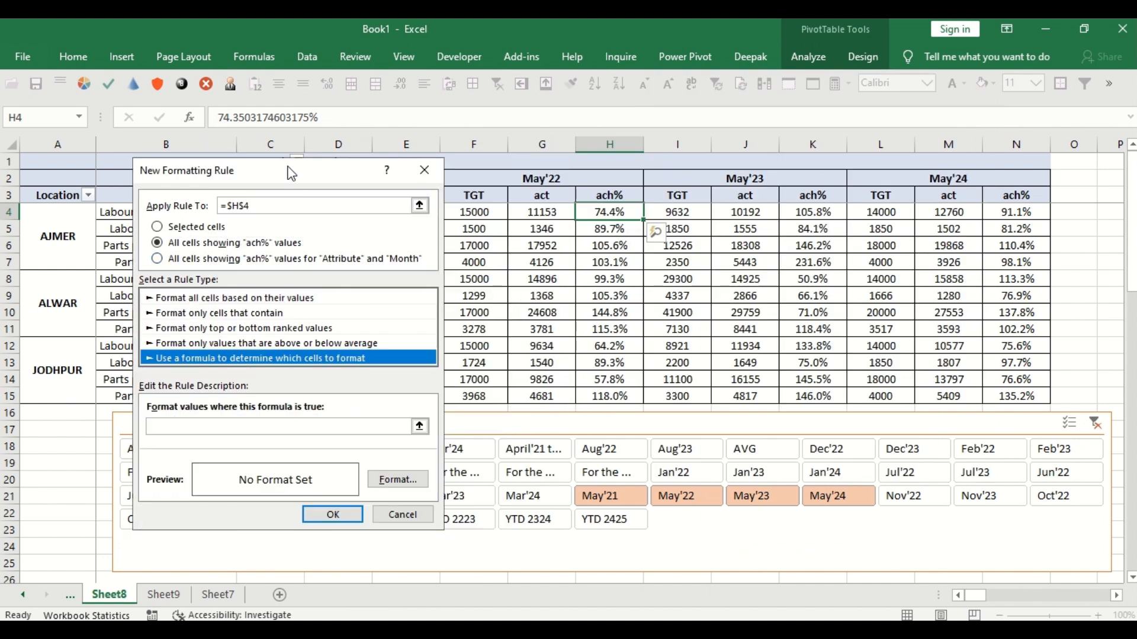
drag(291, 173, 874, 145)
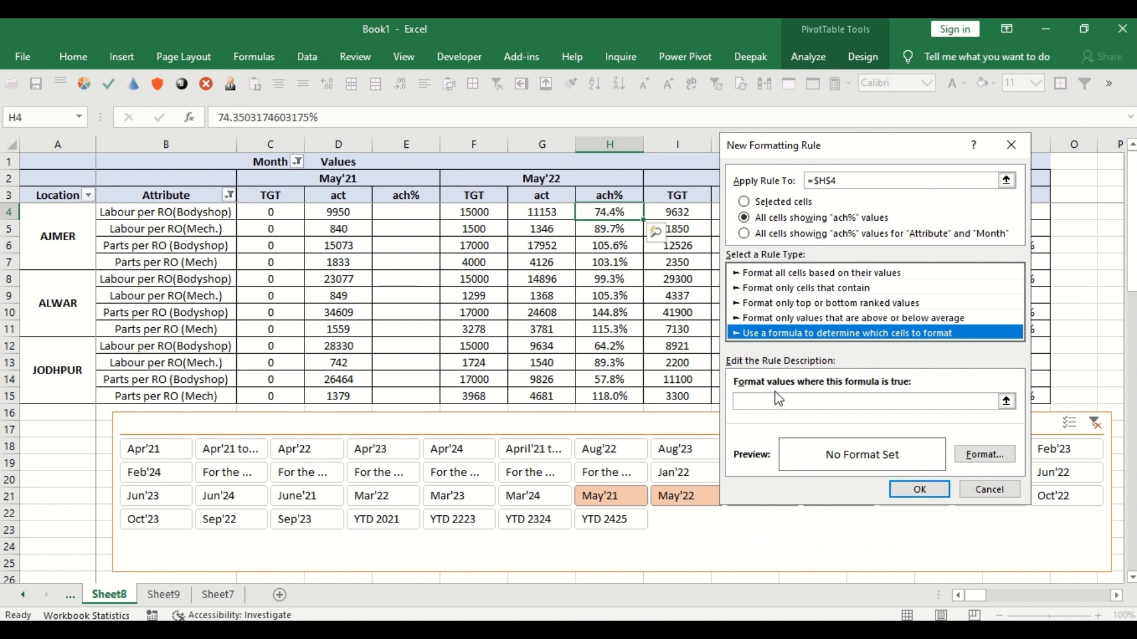
click(811, 289)
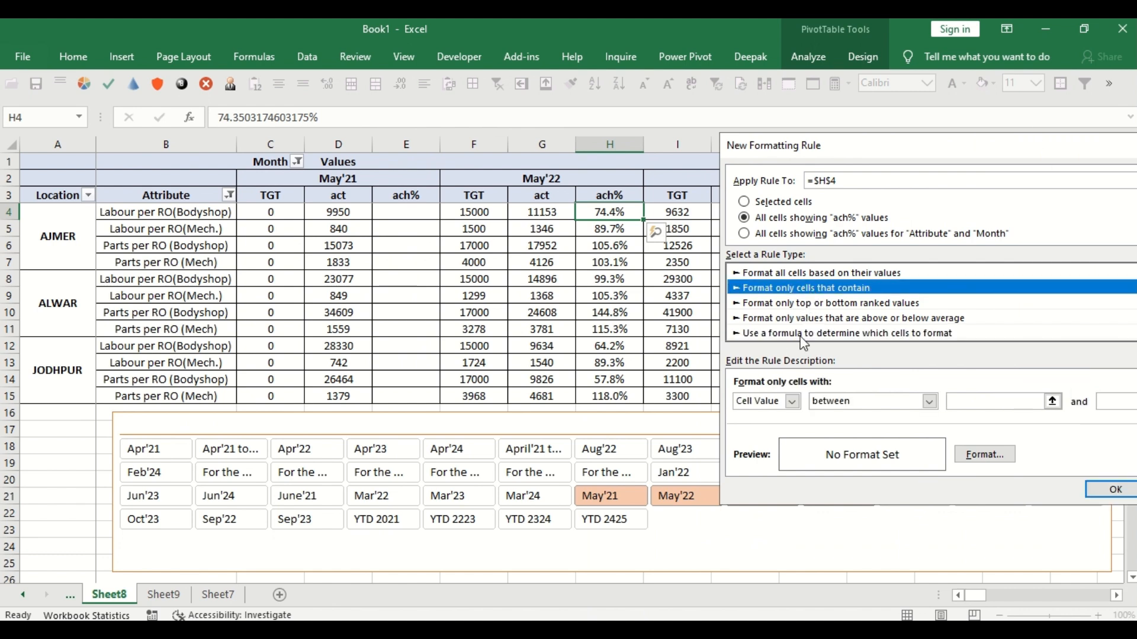
click(930, 402)
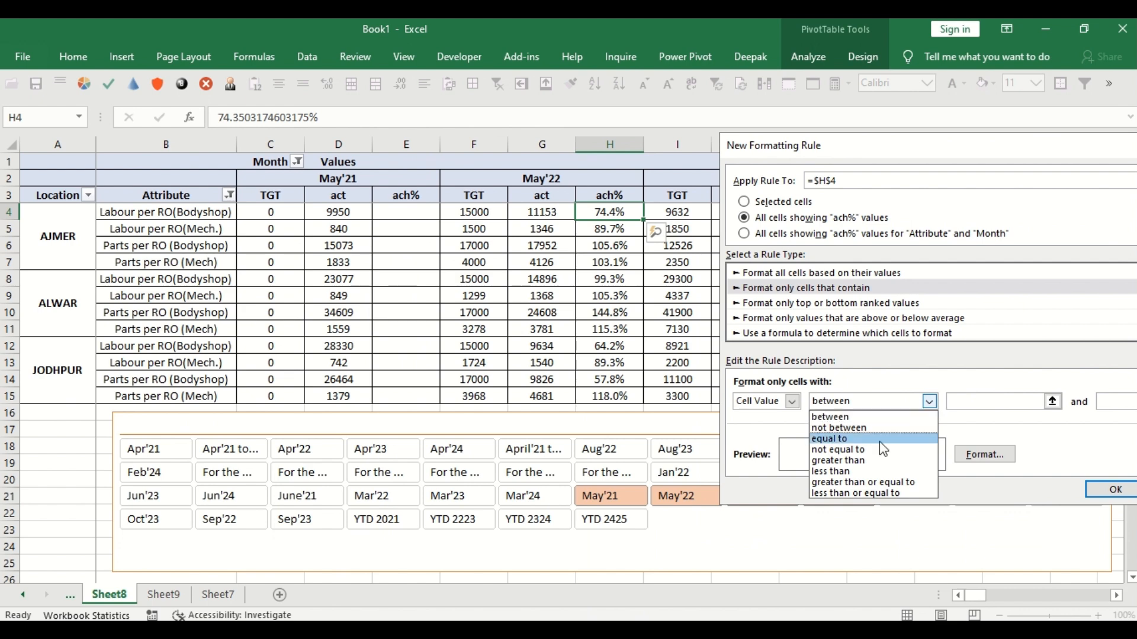
click(848, 475)
click(968, 403)
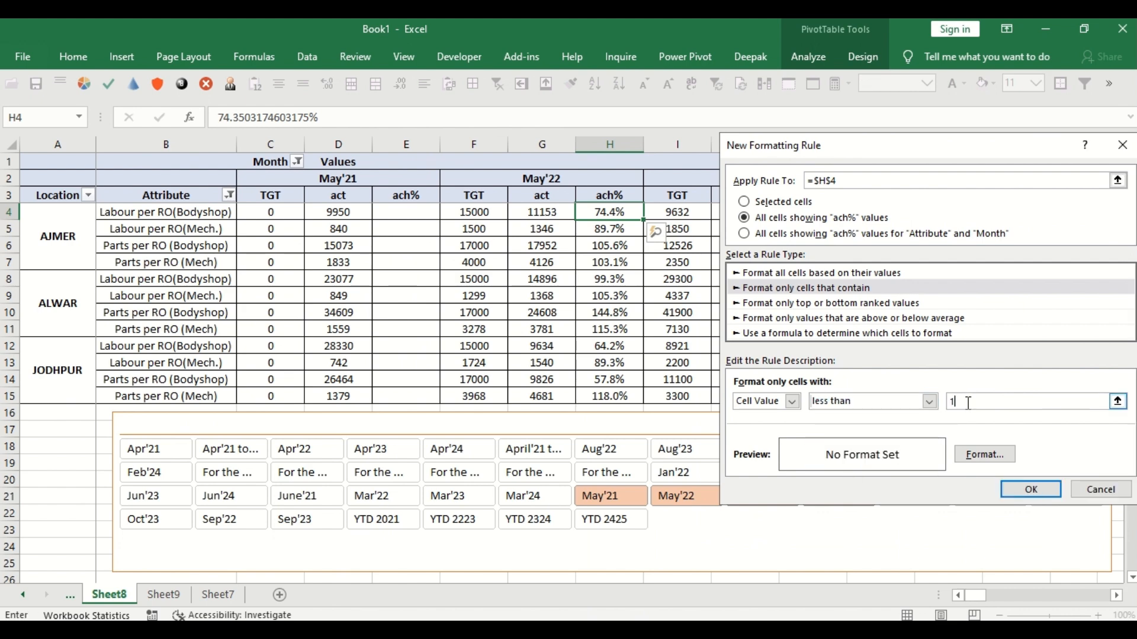
Step: Give the less-than-1 rule the custom number format [Red]0.0%
click(979, 460)
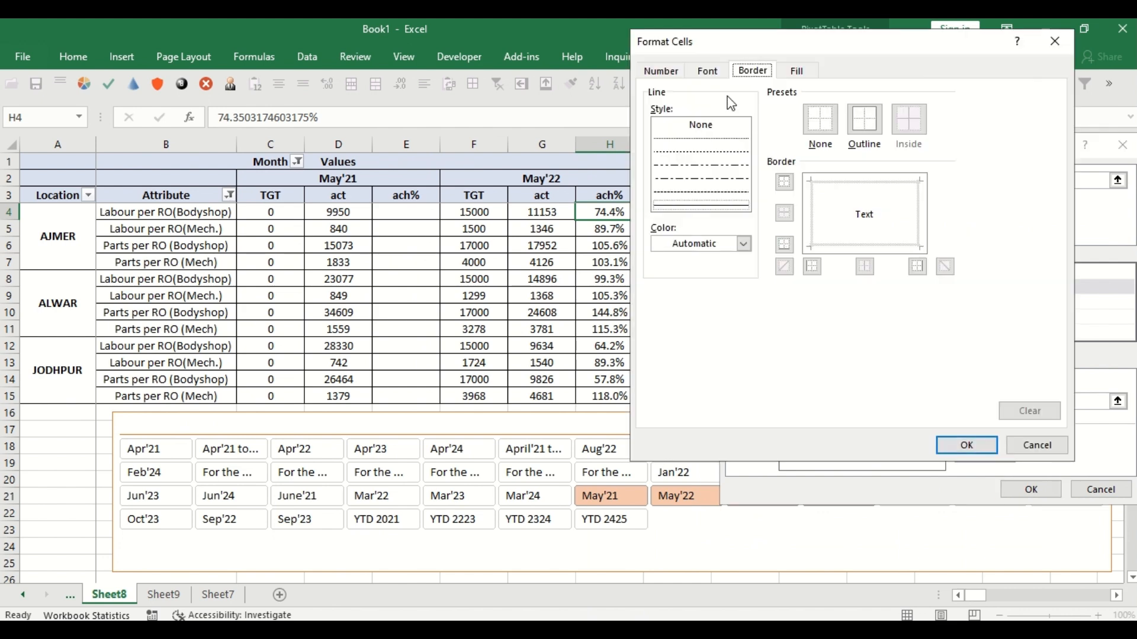
click(660, 71)
click(671, 229)
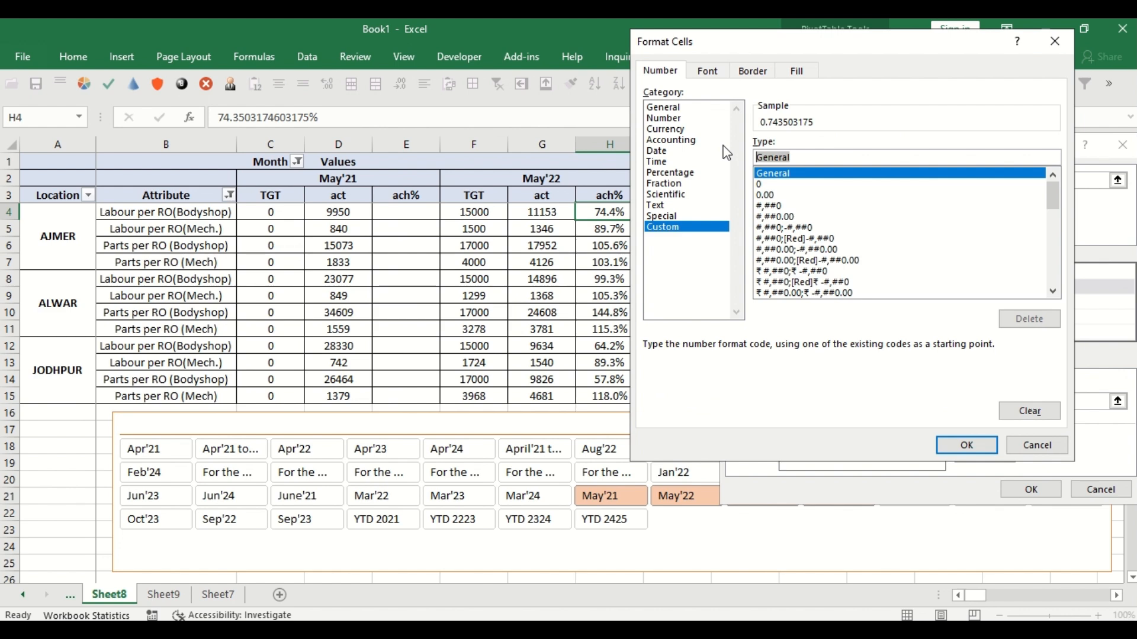
text(0)
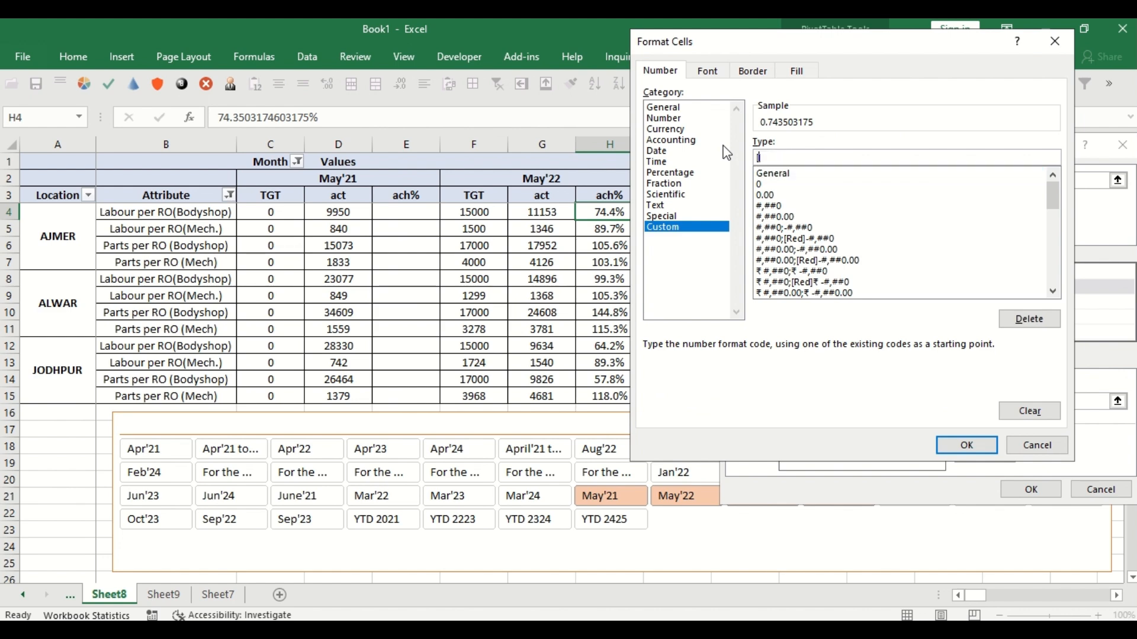
text([red]0.0%)
Step: Make the less-than-1 rule's font red and bold
click(705, 73)
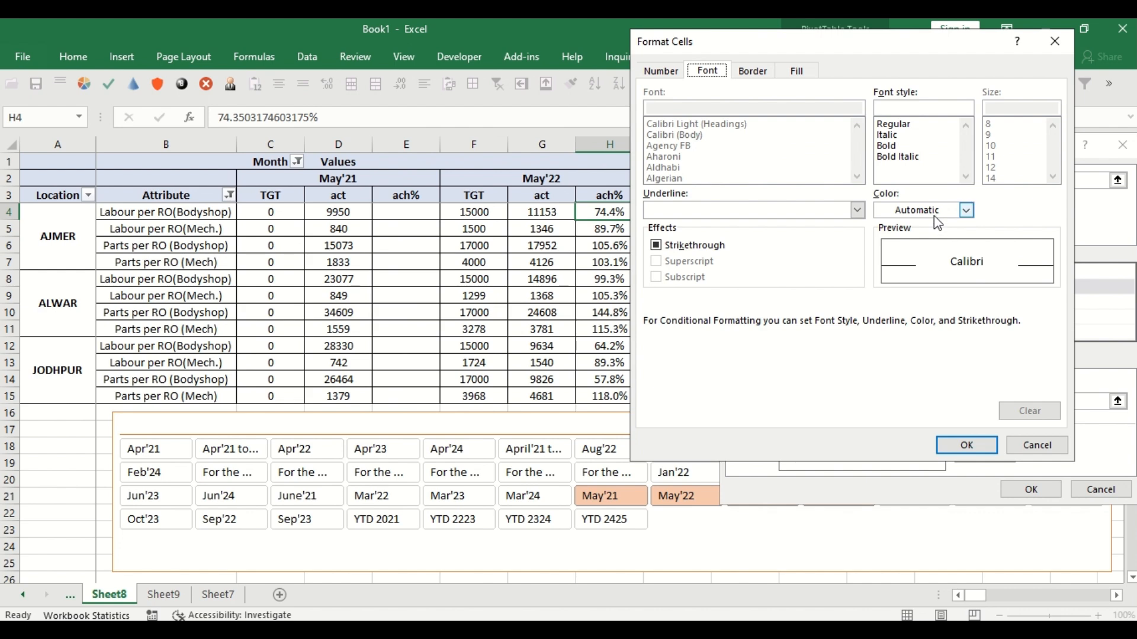
click(966, 210)
click(897, 360)
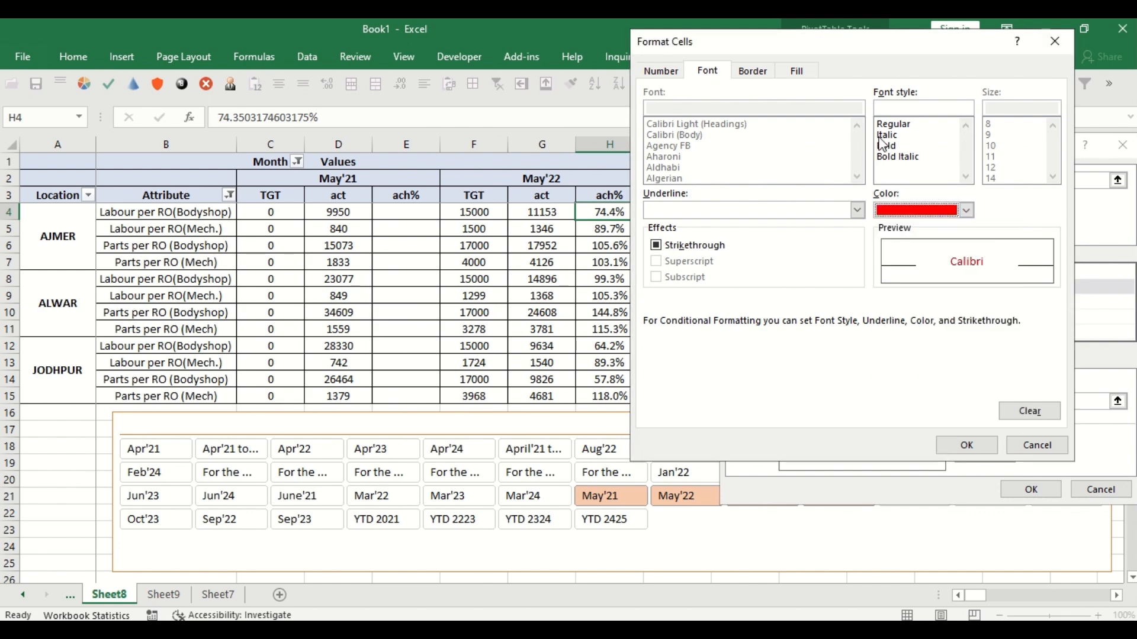
click(883, 146)
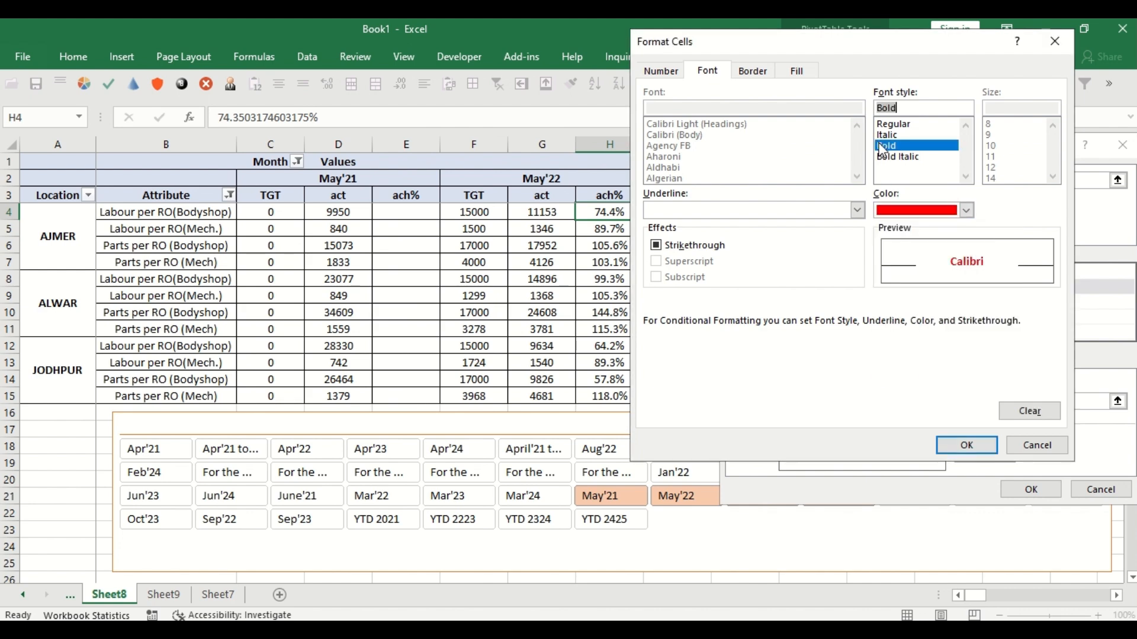
click(966, 445)
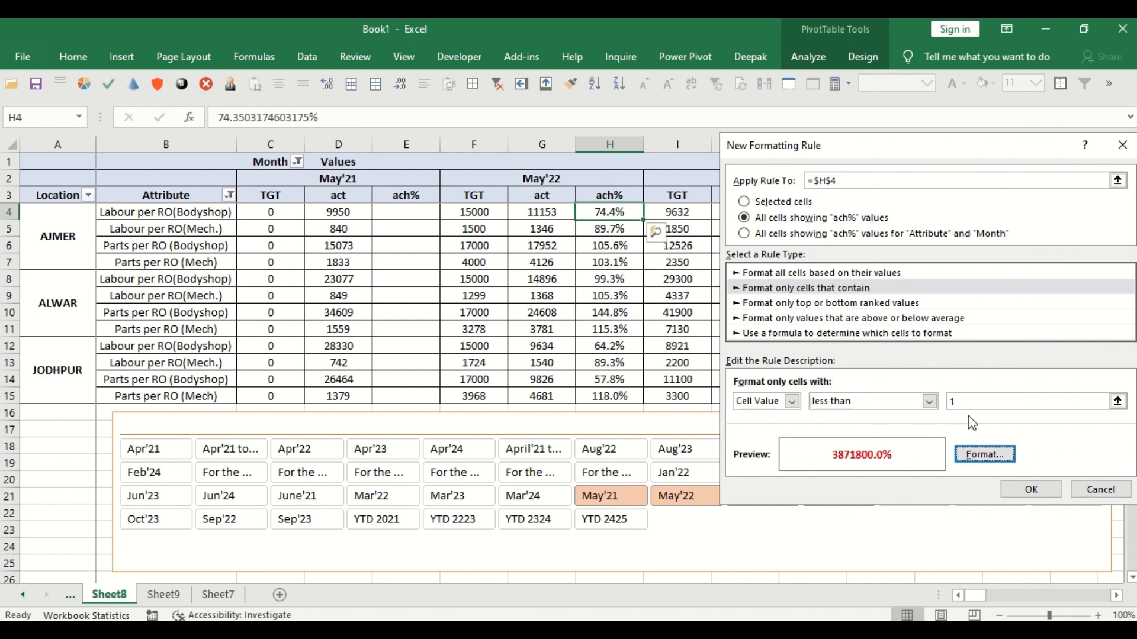
Step: Append a space and the down-arrow emoji to the rule's [Red]0.0% number format and apply the rule
click(985, 454)
click(660, 71)
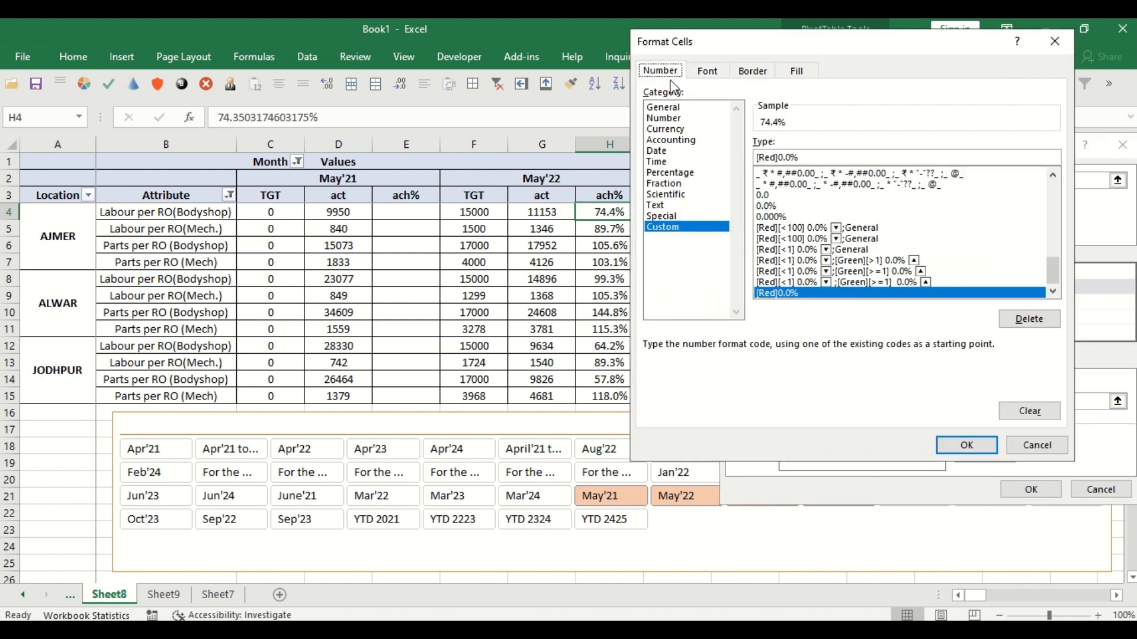
click(820, 160)
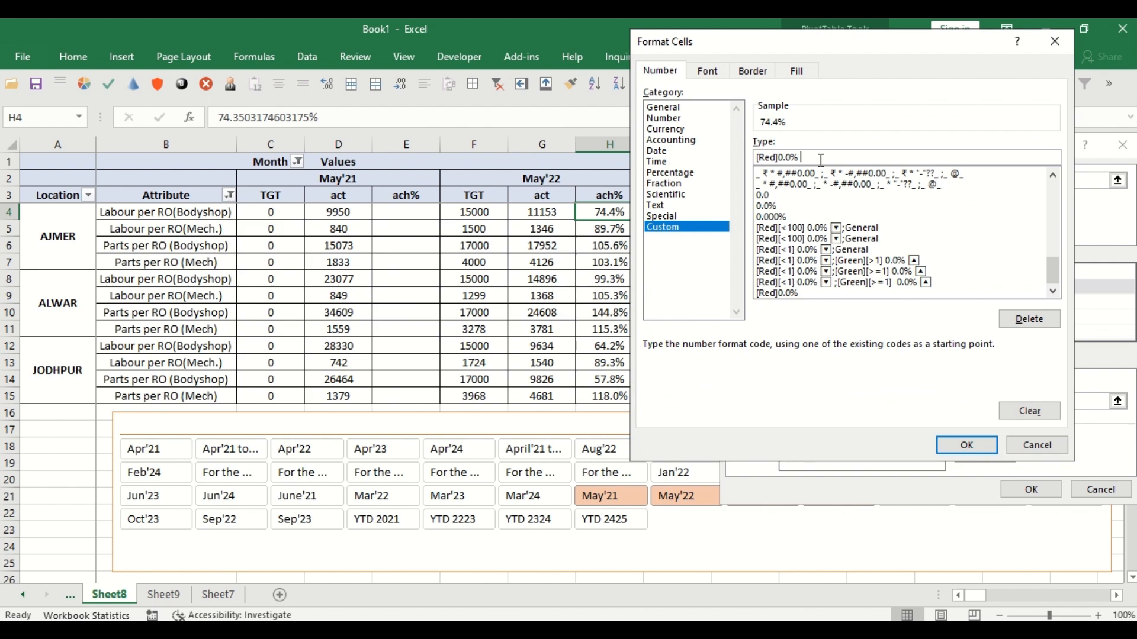
key(super+period)
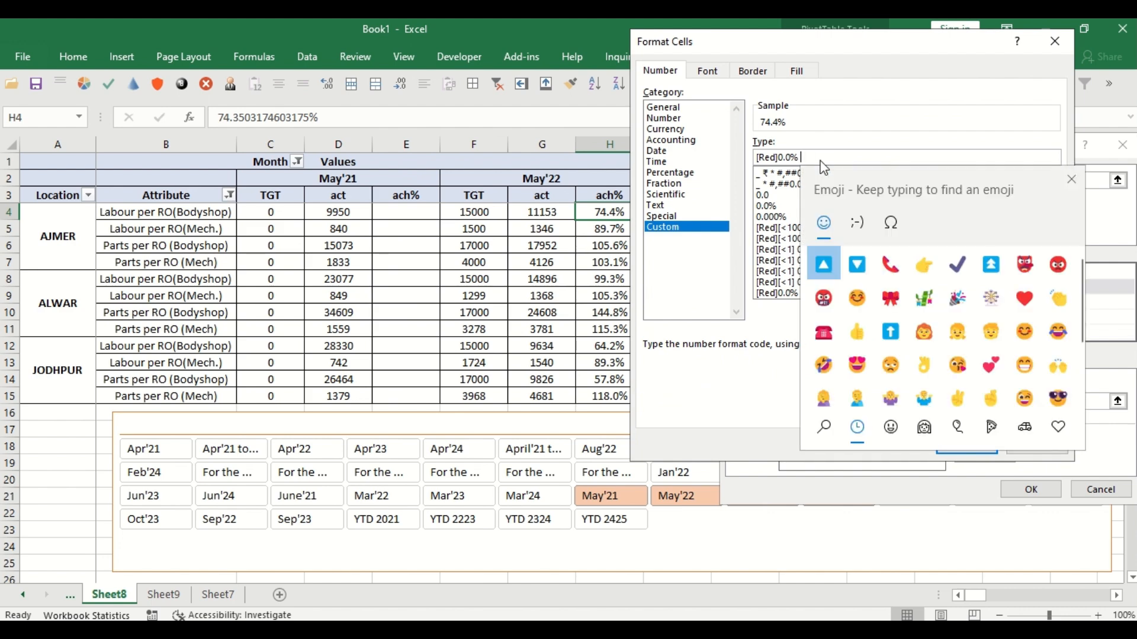
click(851, 267)
key(Escape)
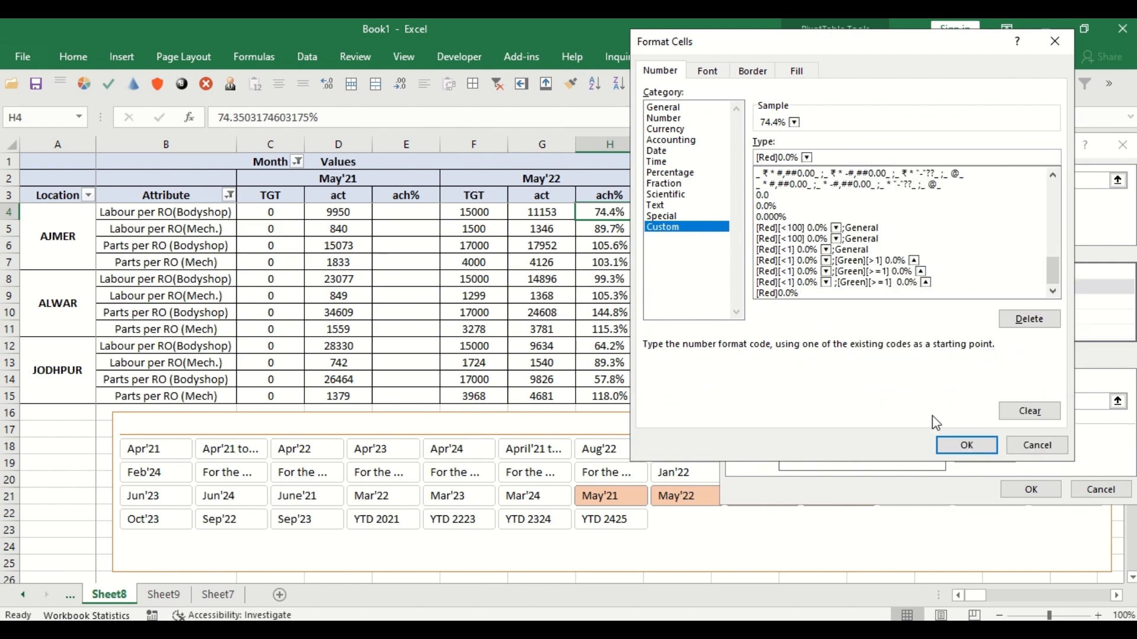
click(954, 444)
click(1023, 489)
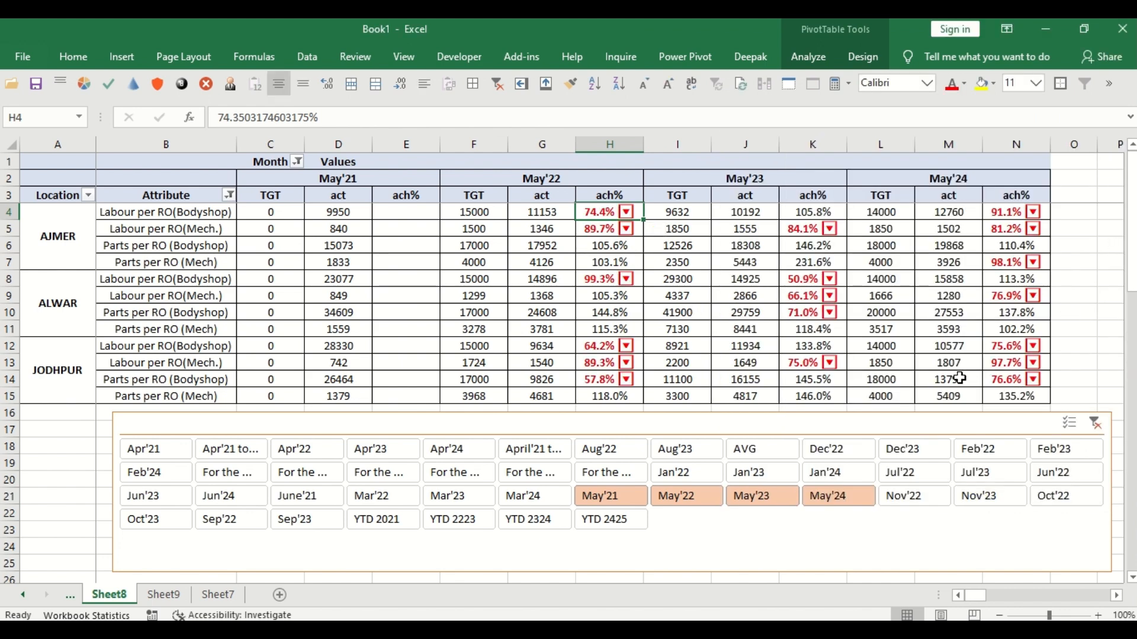
Step: Create a second conditional formatting rule from cell H4 covering all cells showing "ach%" values
click(76, 54)
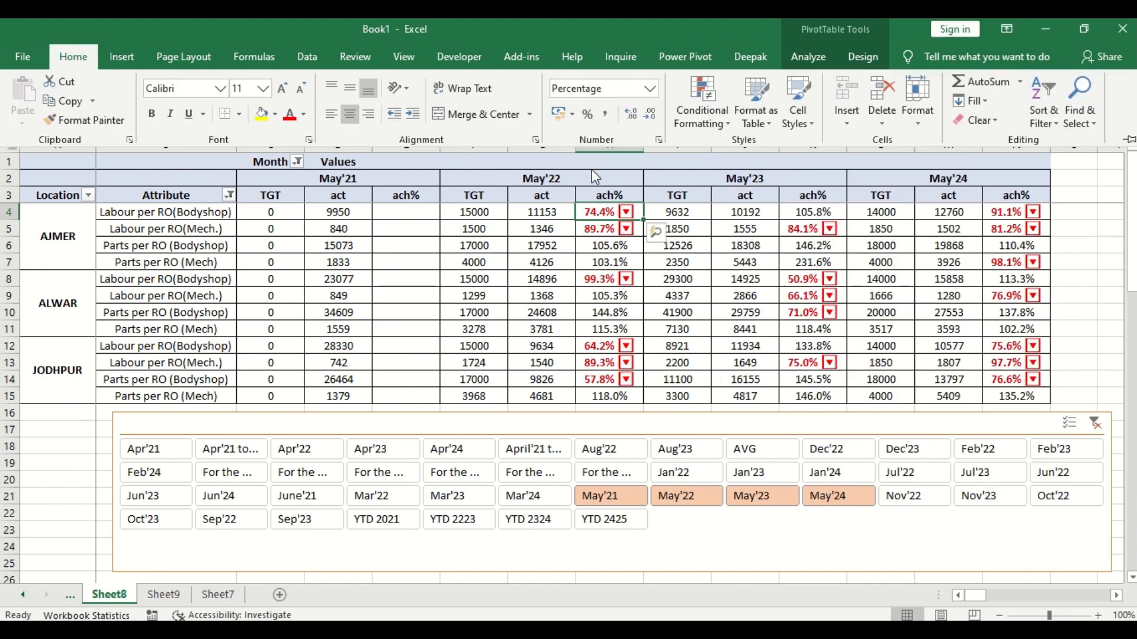
click(698, 122)
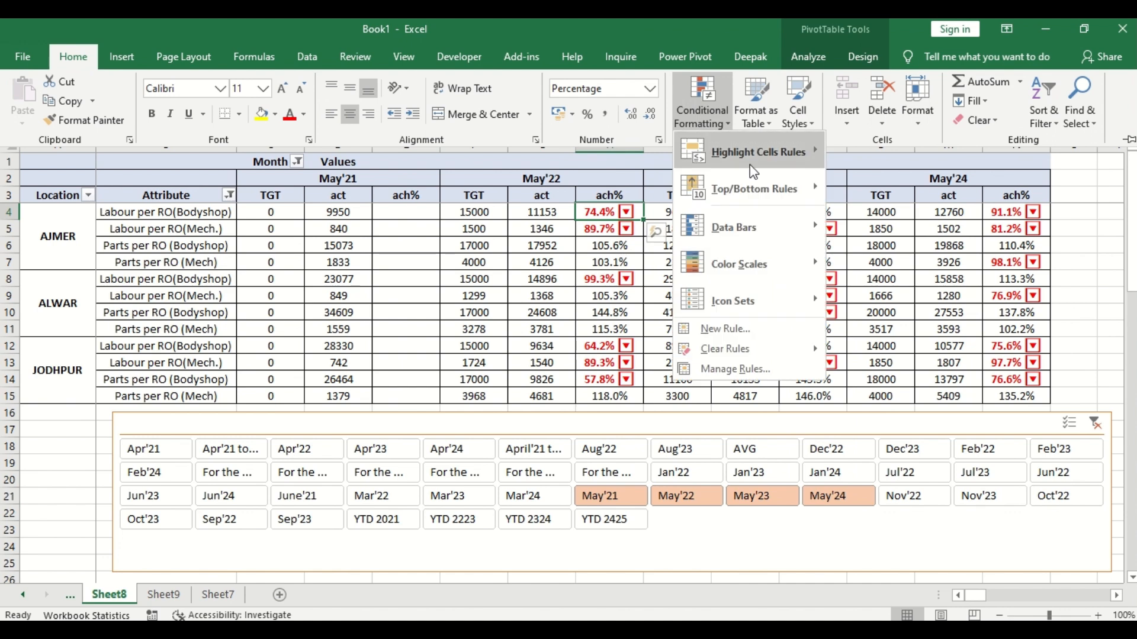
click(750, 335)
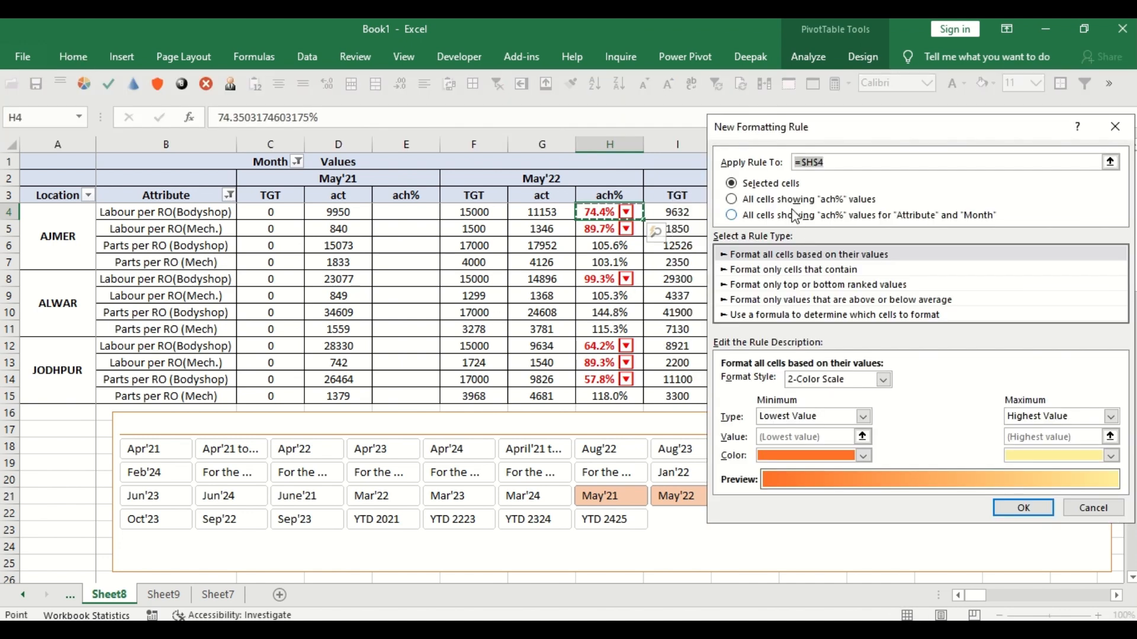
click(781, 200)
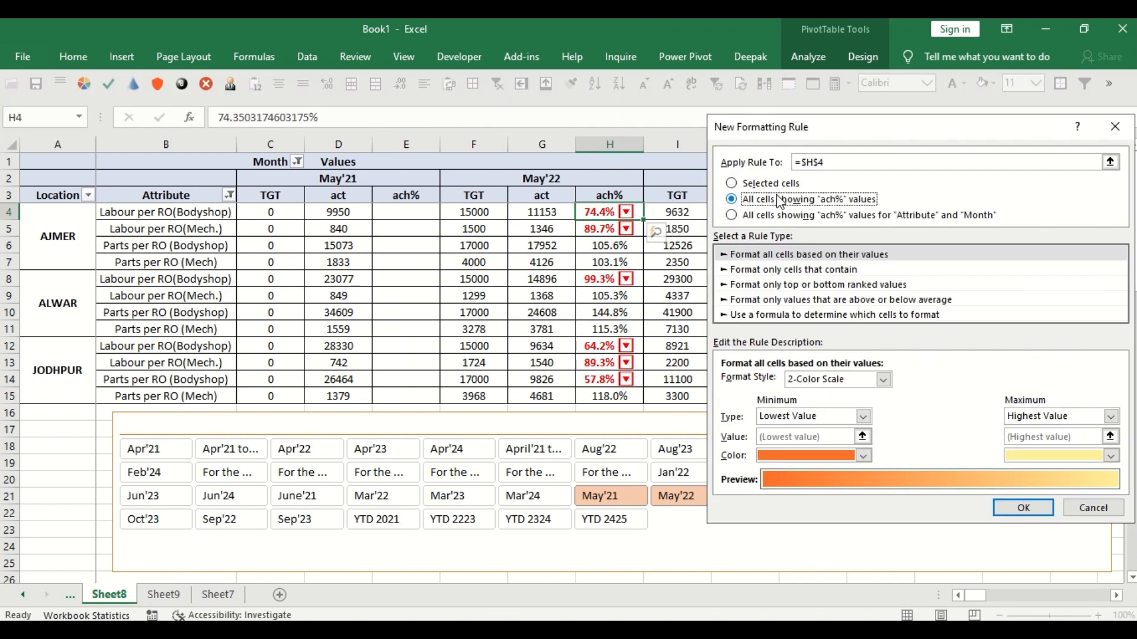
Step: Set the second rule to format only cells with a cell value greater than or equal to 1
click(785, 317)
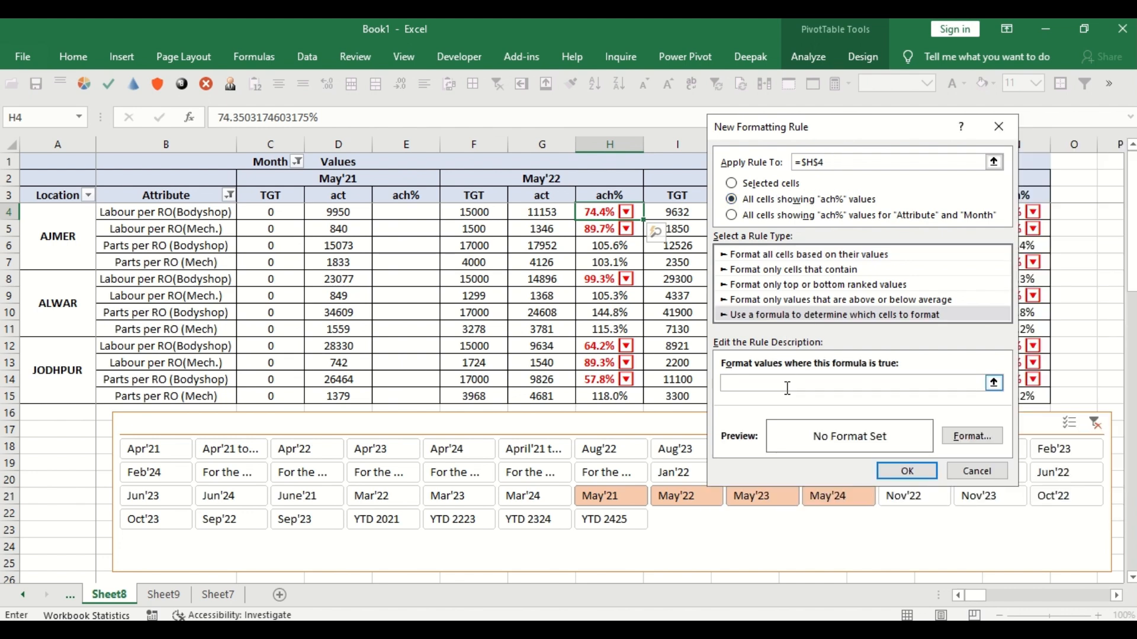
click(777, 271)
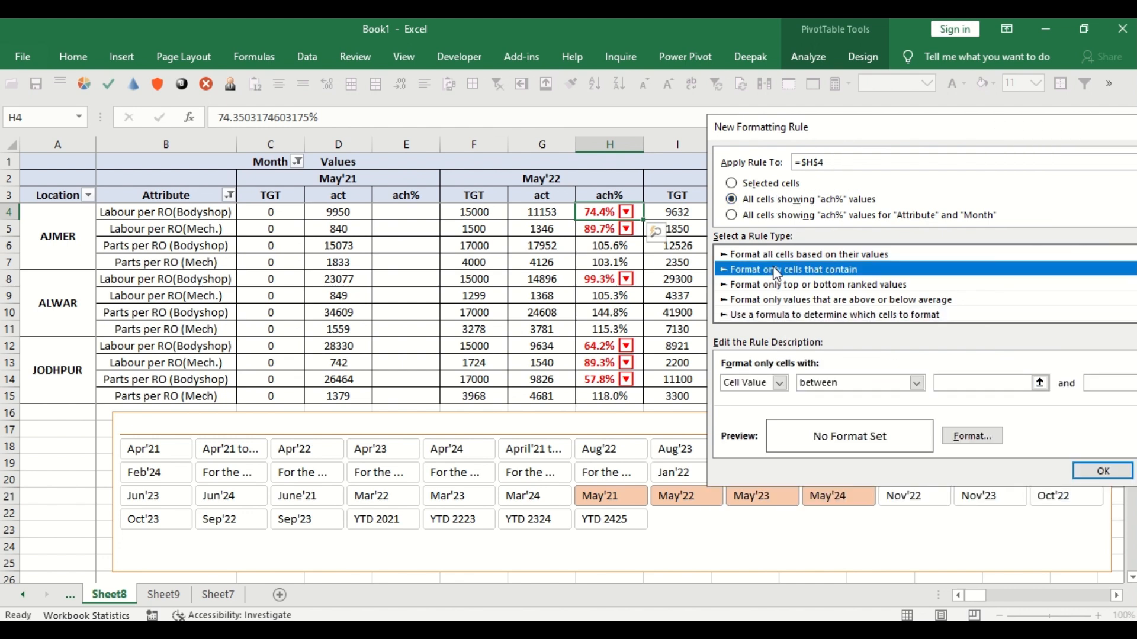
click(916, 383)
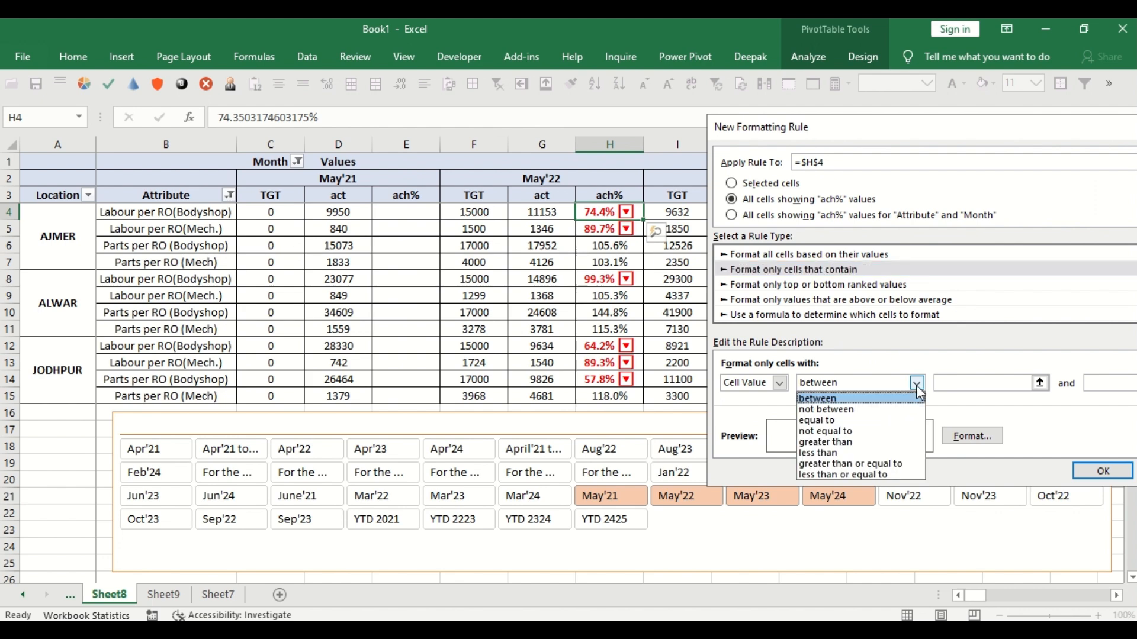
click(851, 465)
click(960, 382)
text(1)
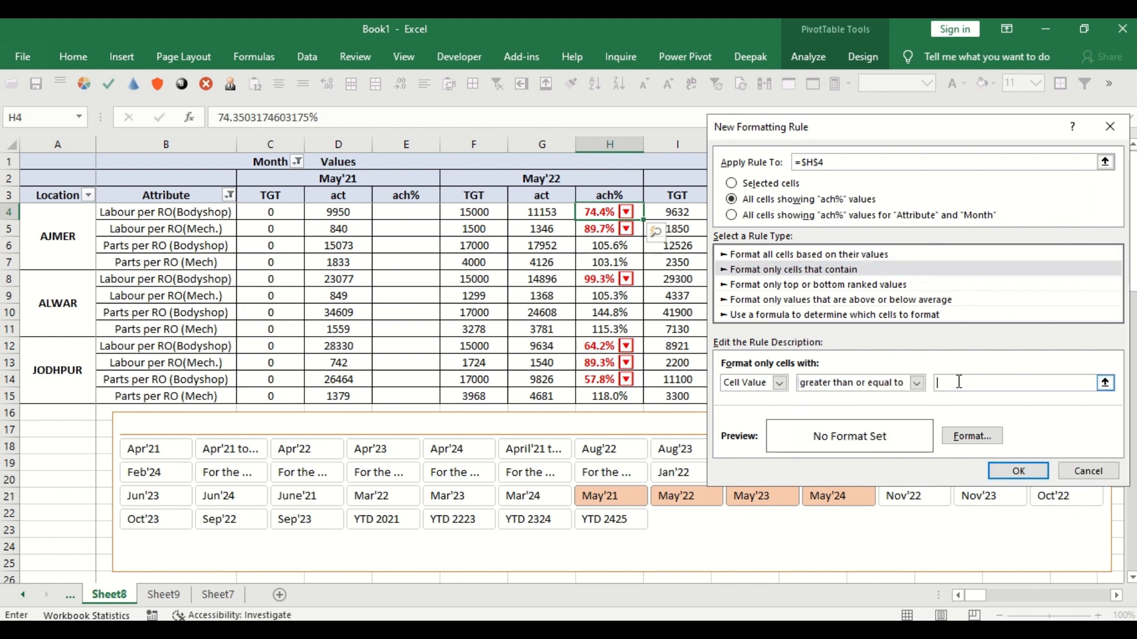
Step: Set the second rule's custom number format to [green]0.00% followed by a space and the up-arrow emoji
click(956, 439)
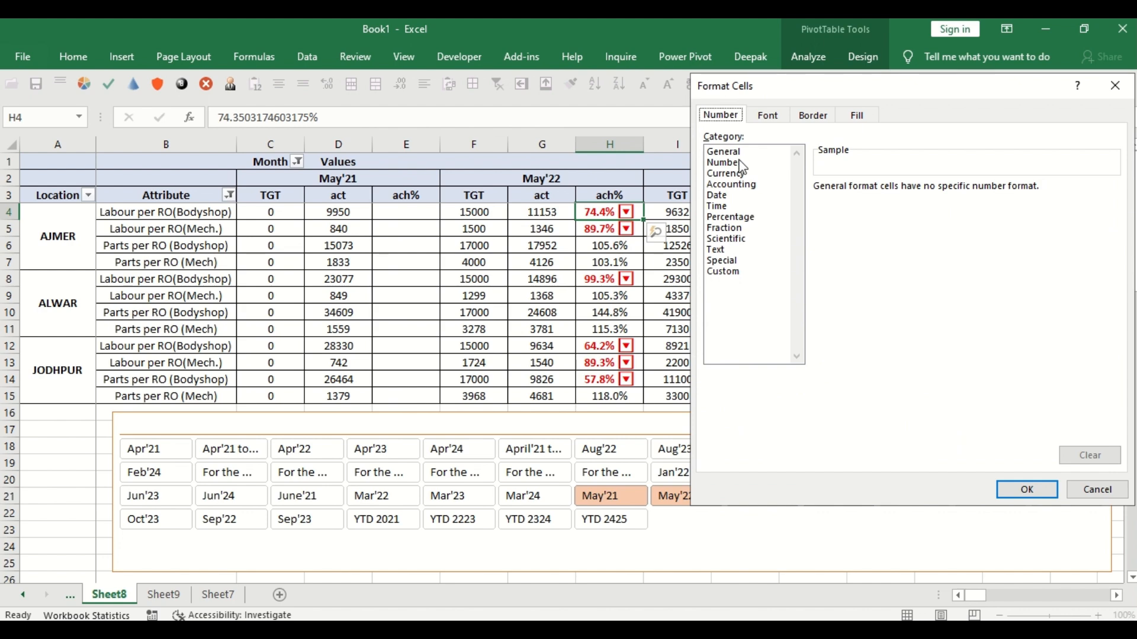
click(725, 272)
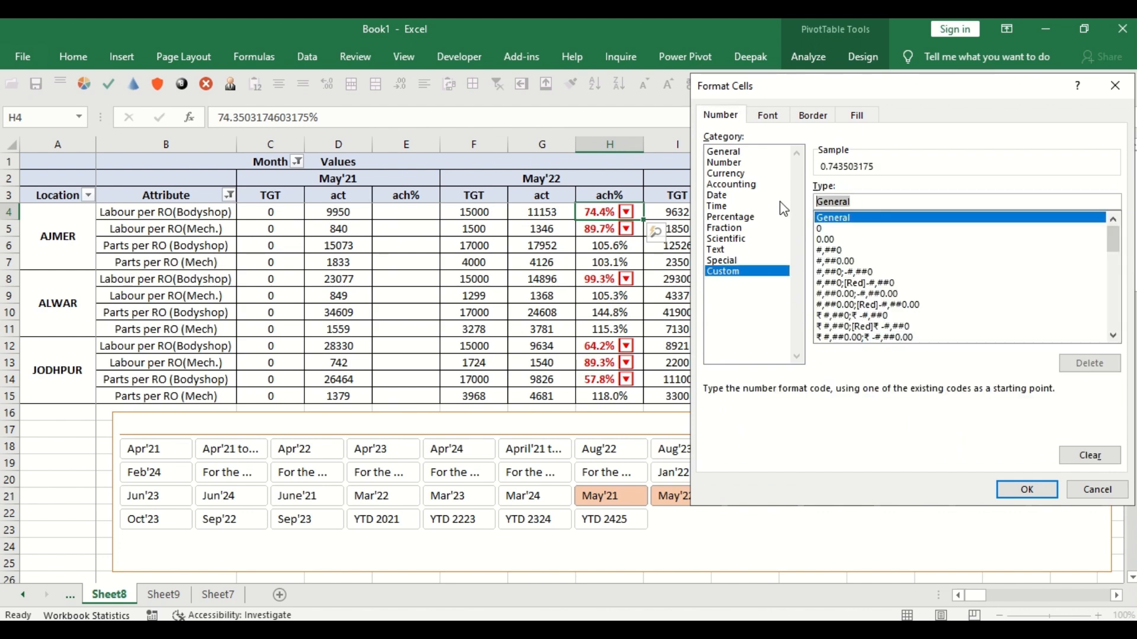
key(BackSpace)
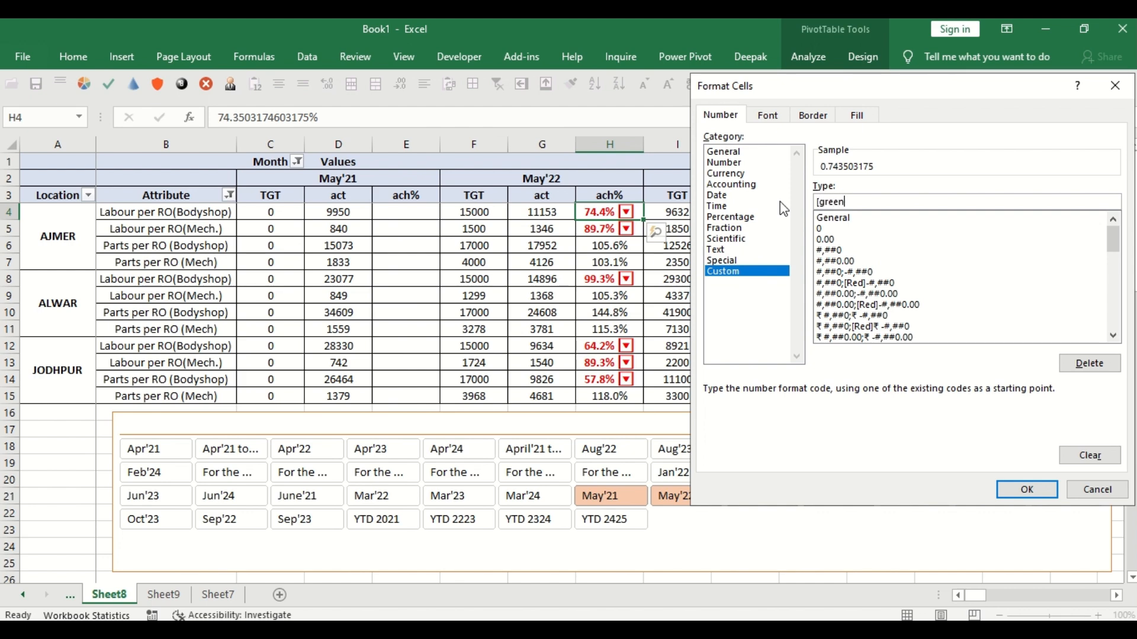
text([green]0.00%)
key(super+period)
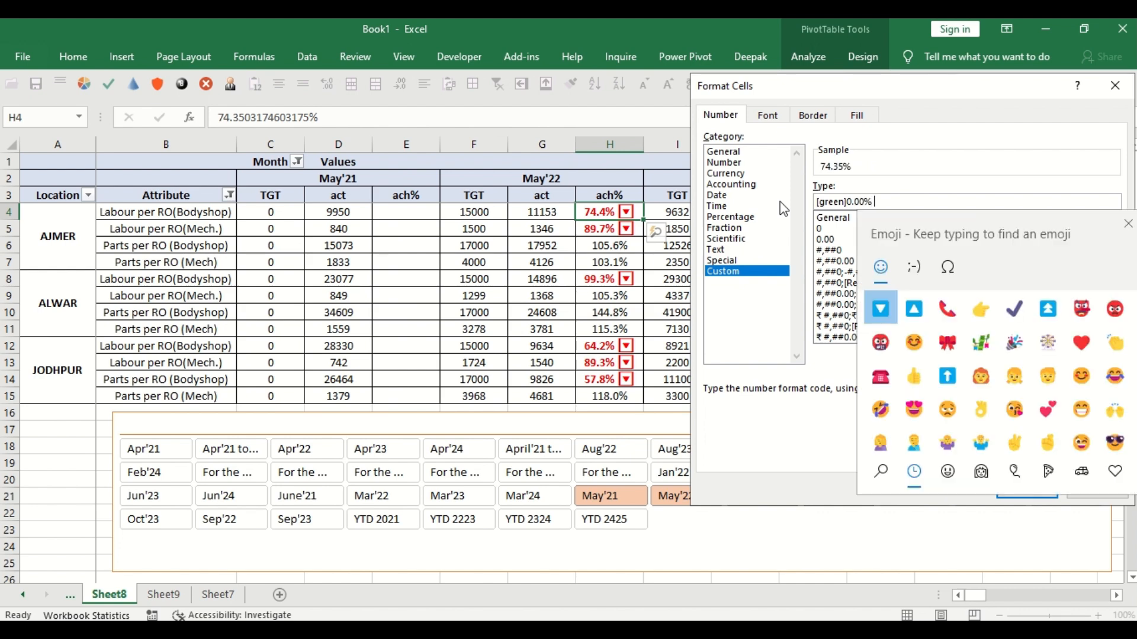
click(914, 308)
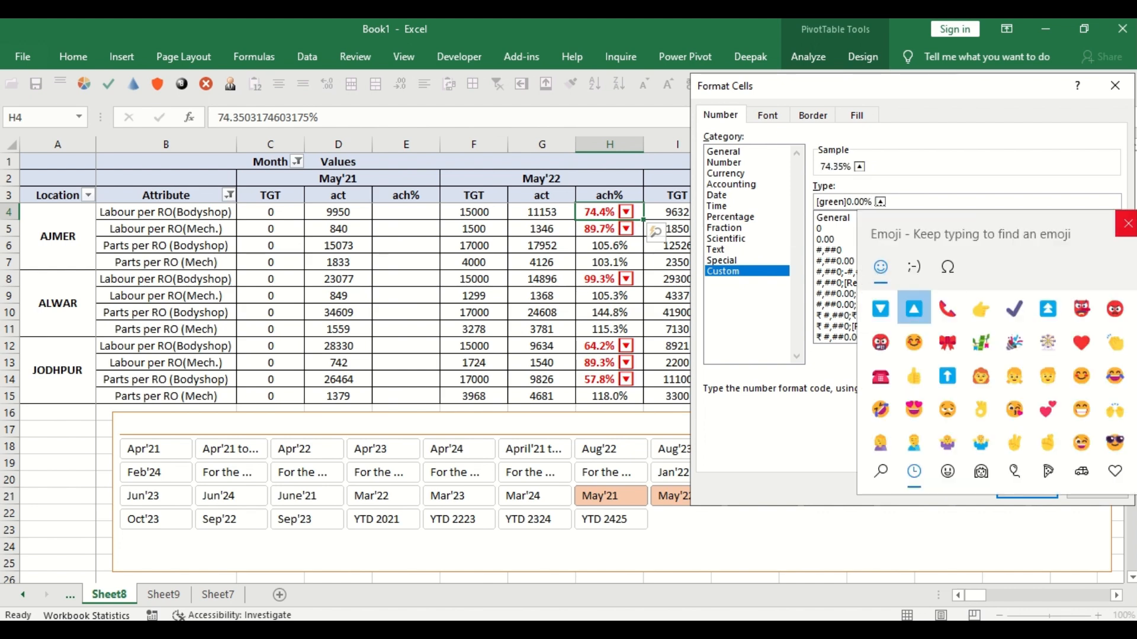
click(1127, 223)
Step: Check the second rule's font and number format settings and apply the rule to the ach% values
click(765, 117)
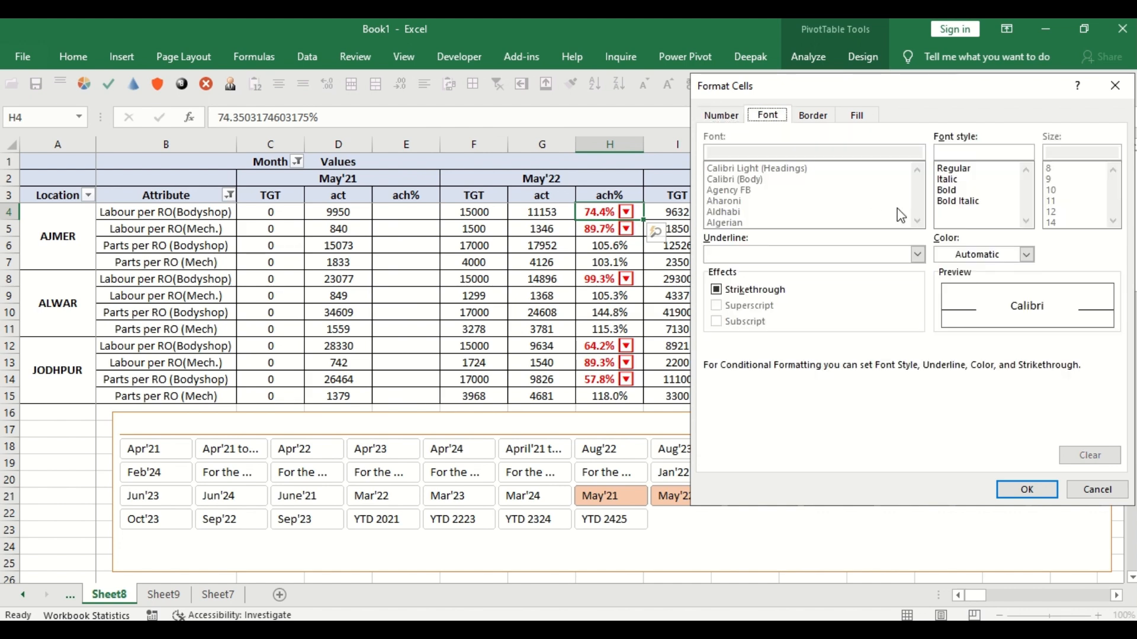
click(719, 117)
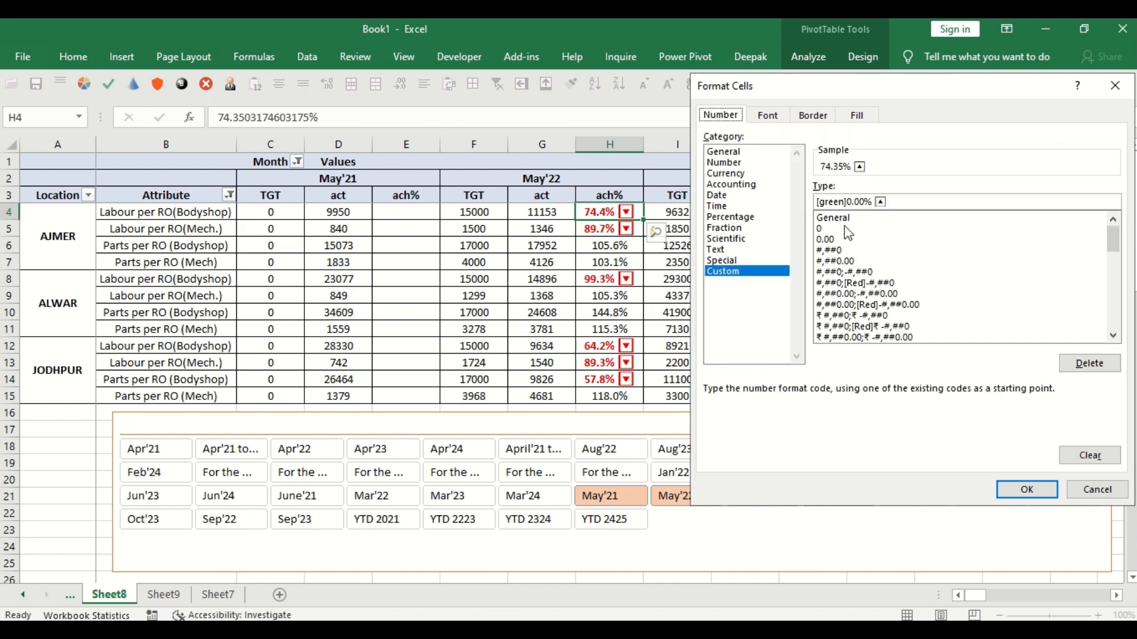
click(768, 115)
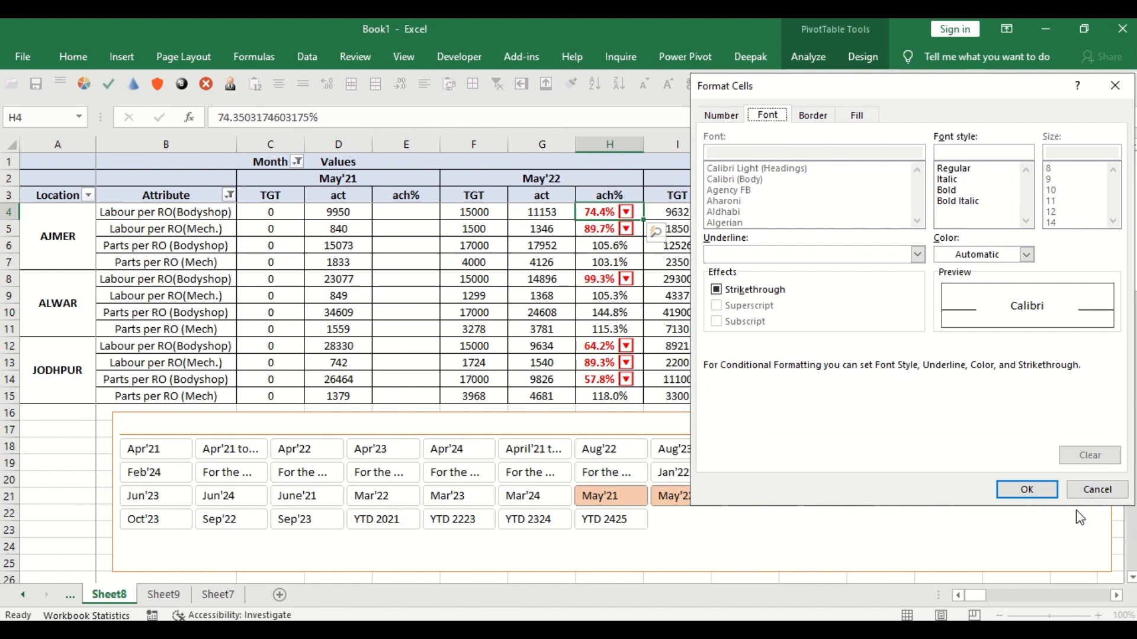
click(1045, 495)
click(1031, 471)
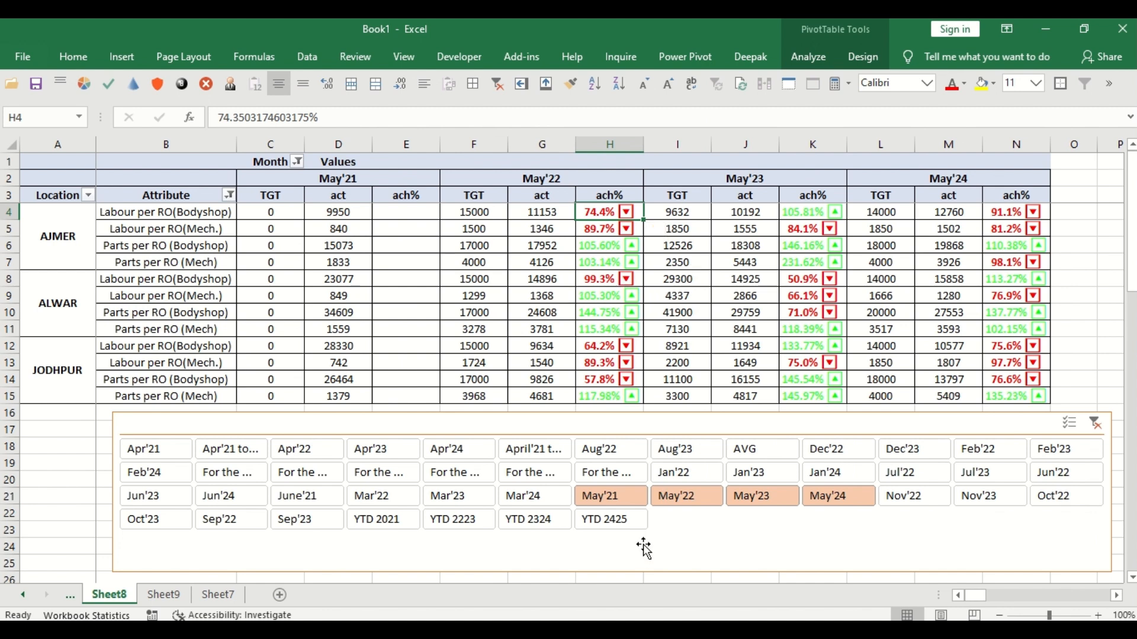
Step: Filter the pivot table by the month slicer to June'21, Jun'22, Jun'23 and Jun'24
click(900, 474)
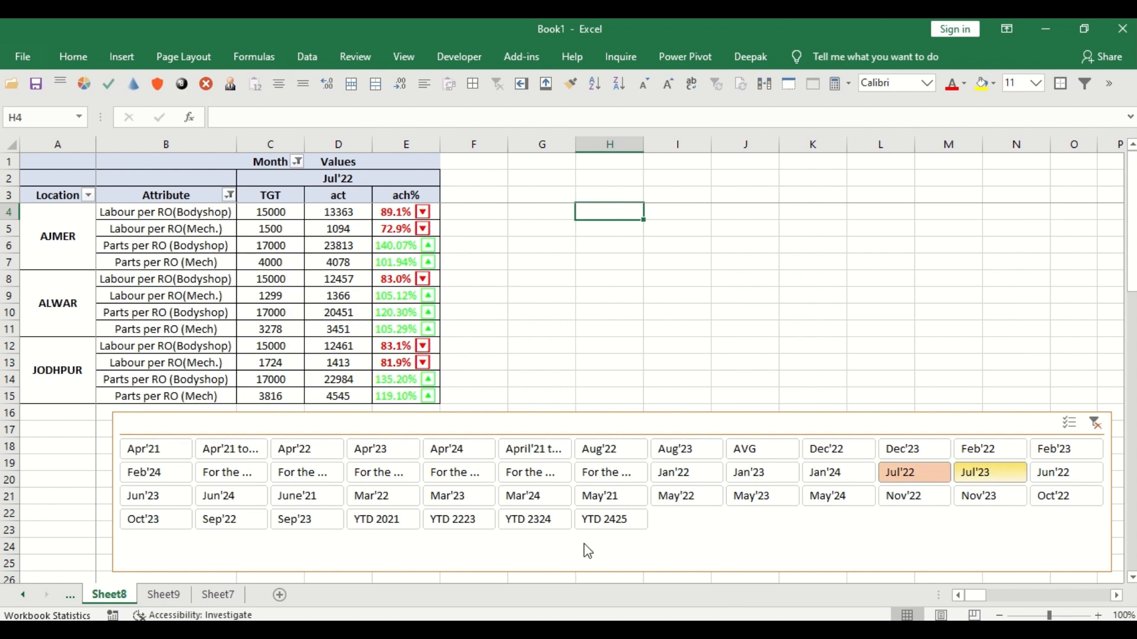
click(1060, 473)
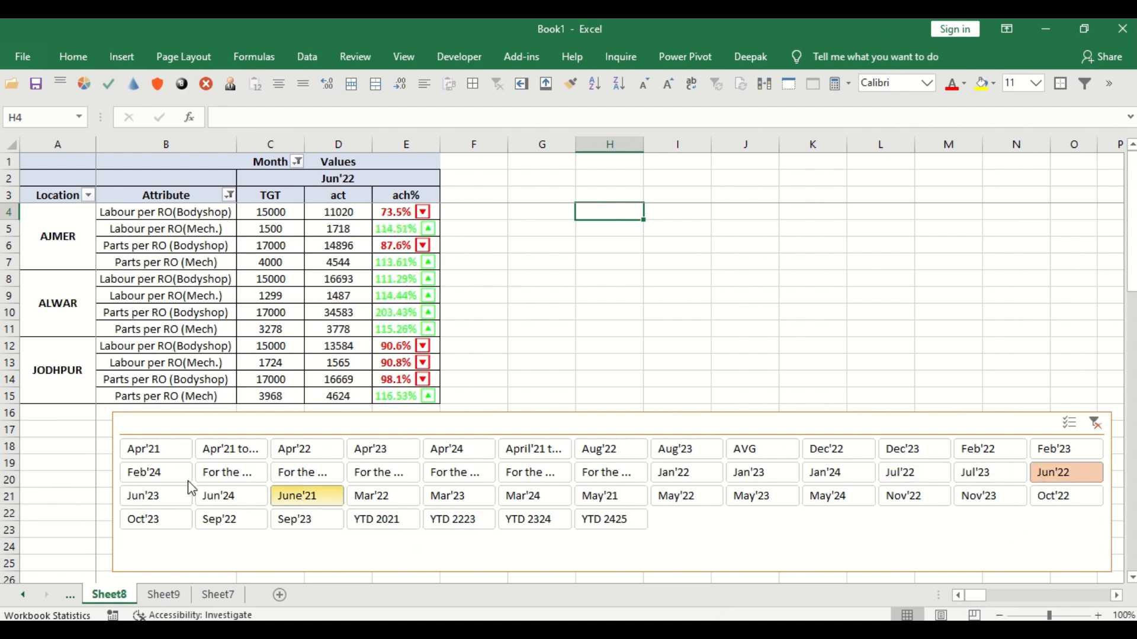
ctrl+click(164, 495)
ctrl+click(234, 499)
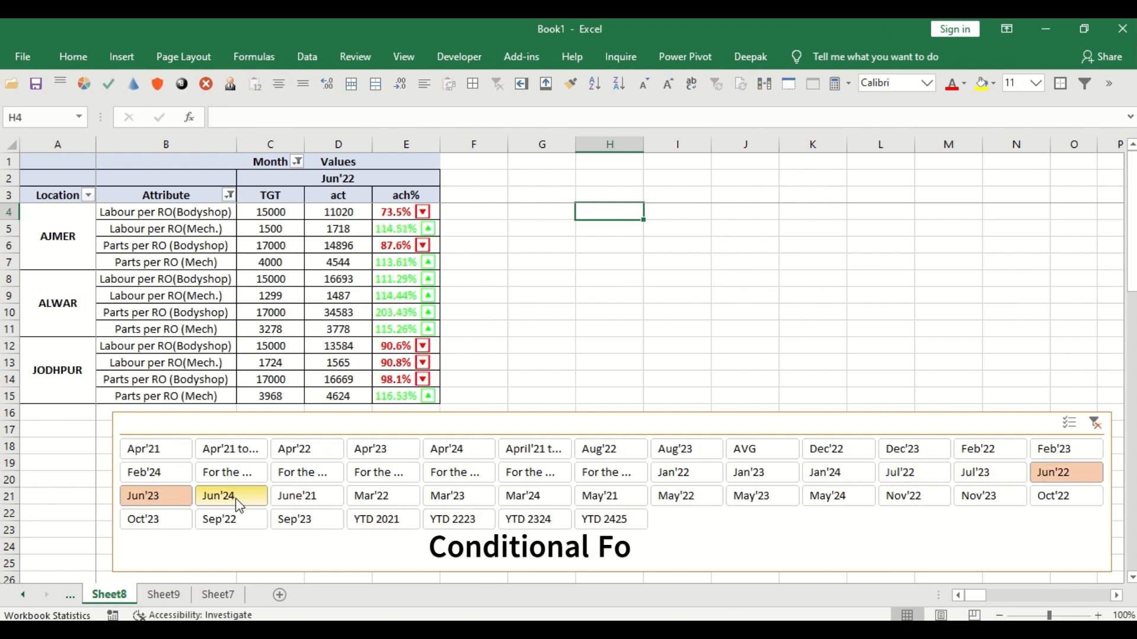
ctrl+click(307, 497)
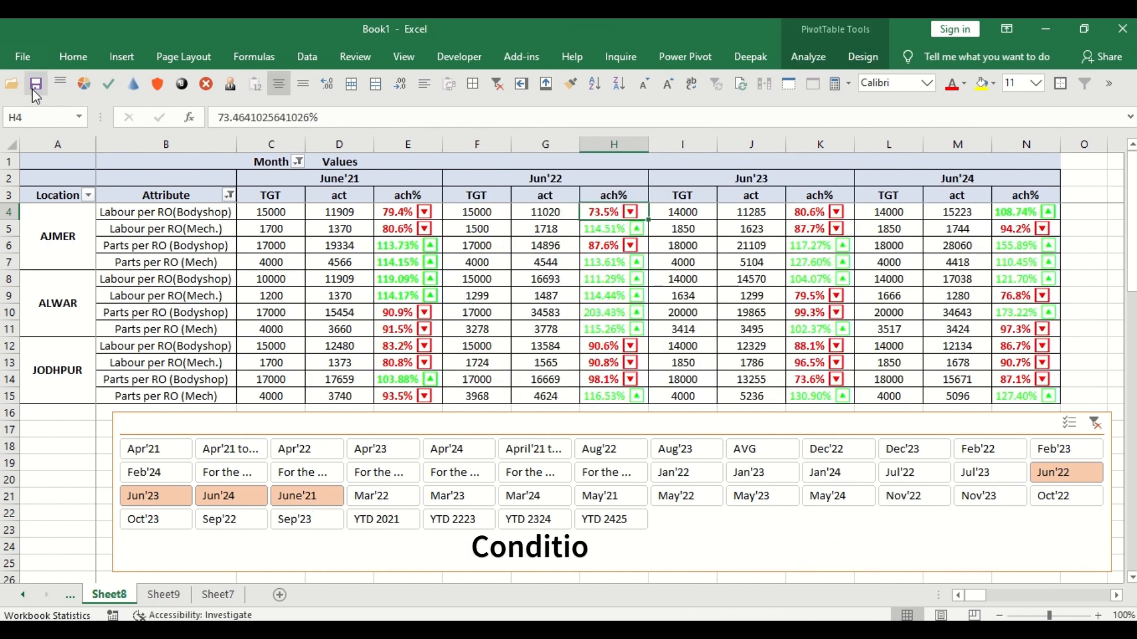
Step: Save the workbook to the Desktop as "PQ adv" in Excel Workbook (*.xlsx) format
key(F12)
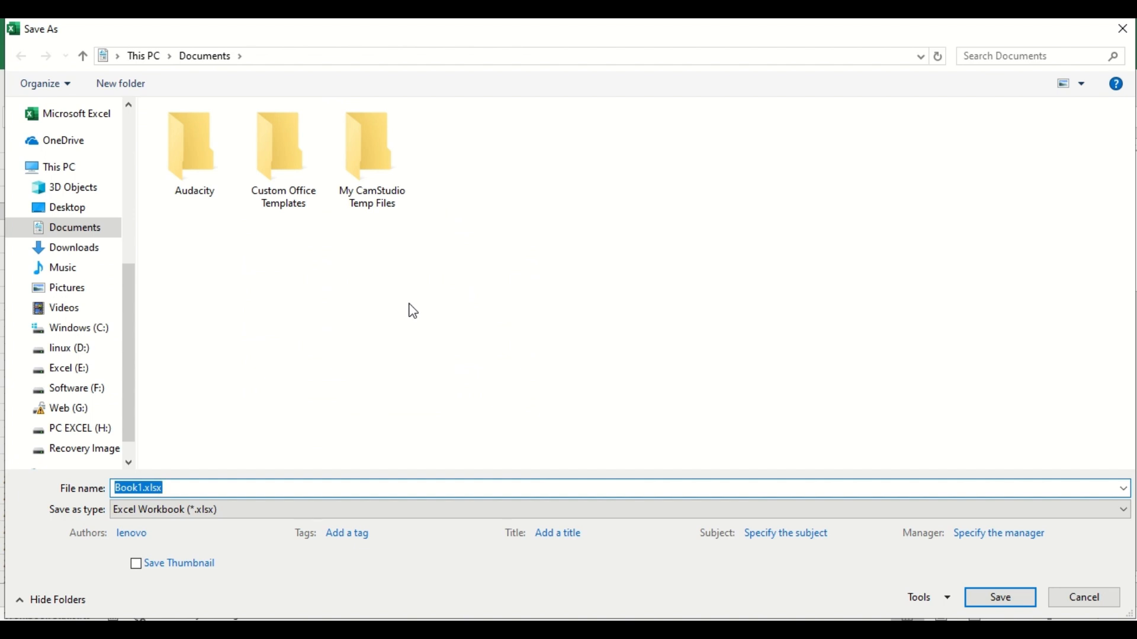
click(65, 207)
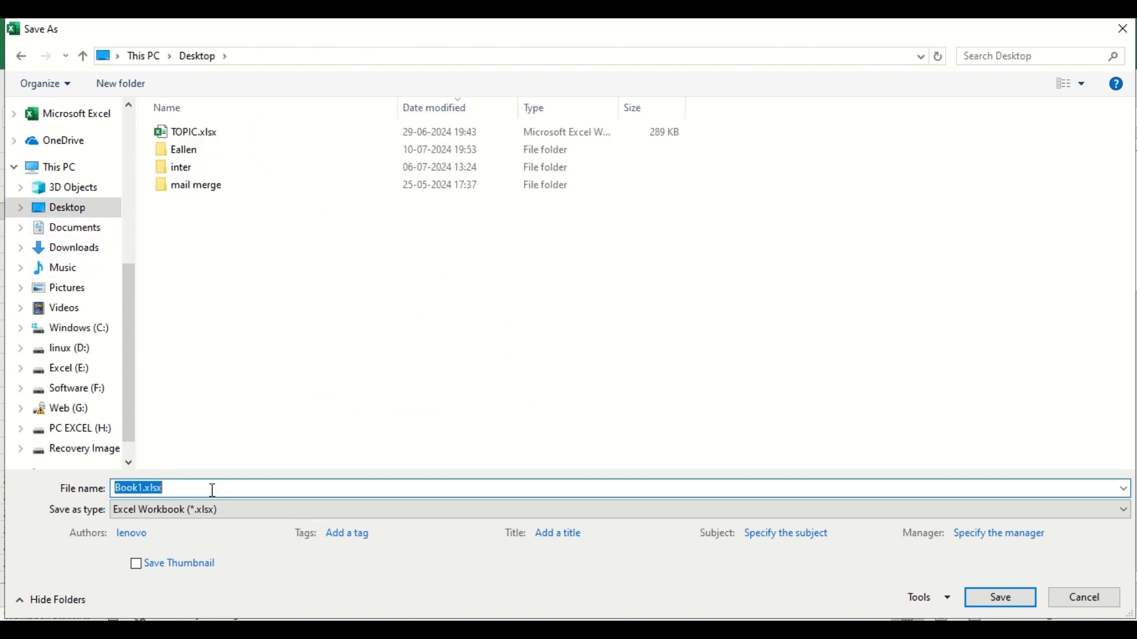
text(PQ adv)
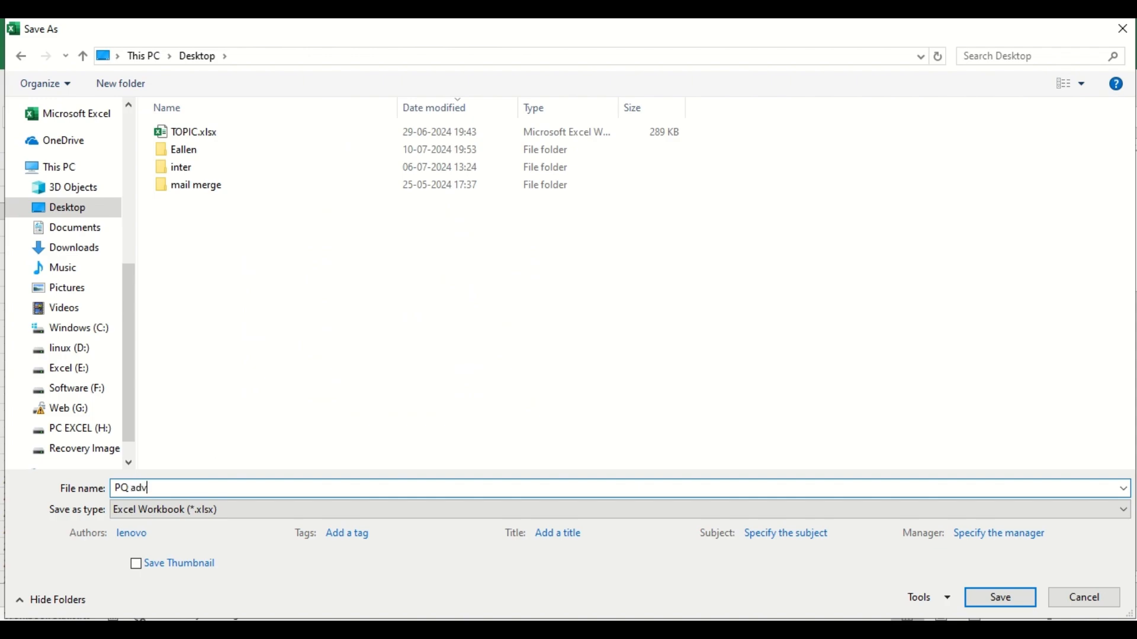
key(Return)
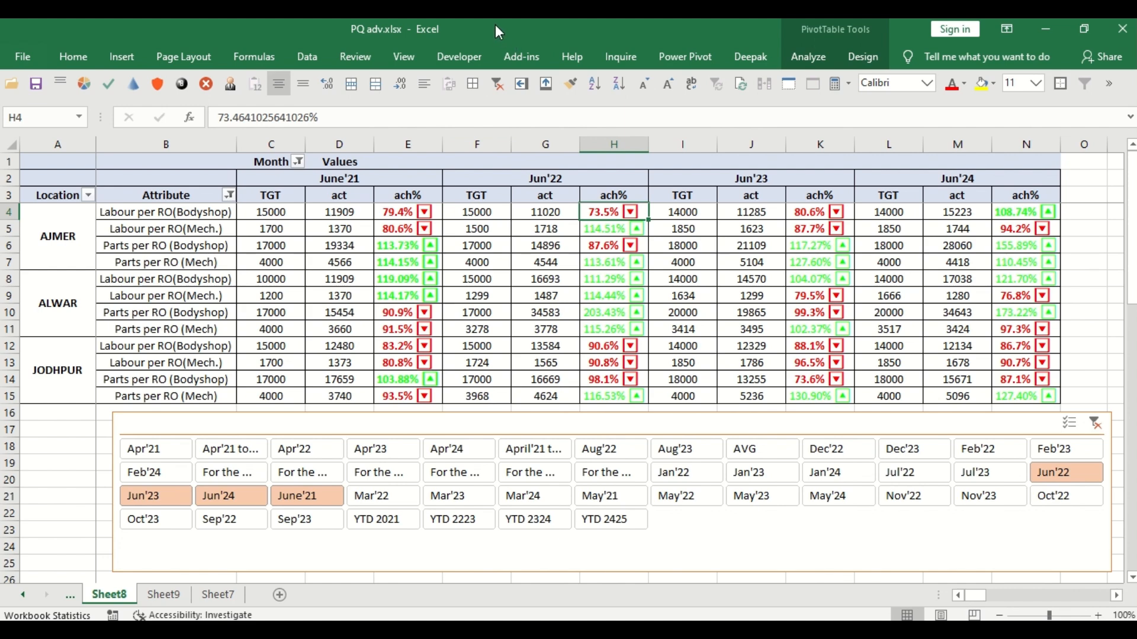
mouse_move(496, 26)
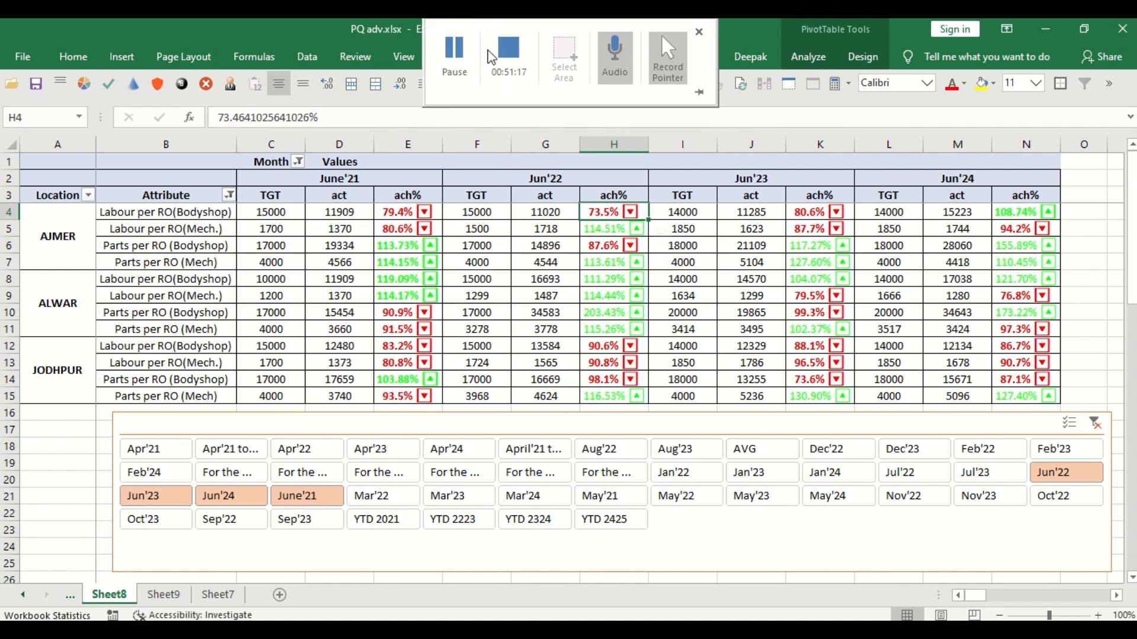
click(490, 57)
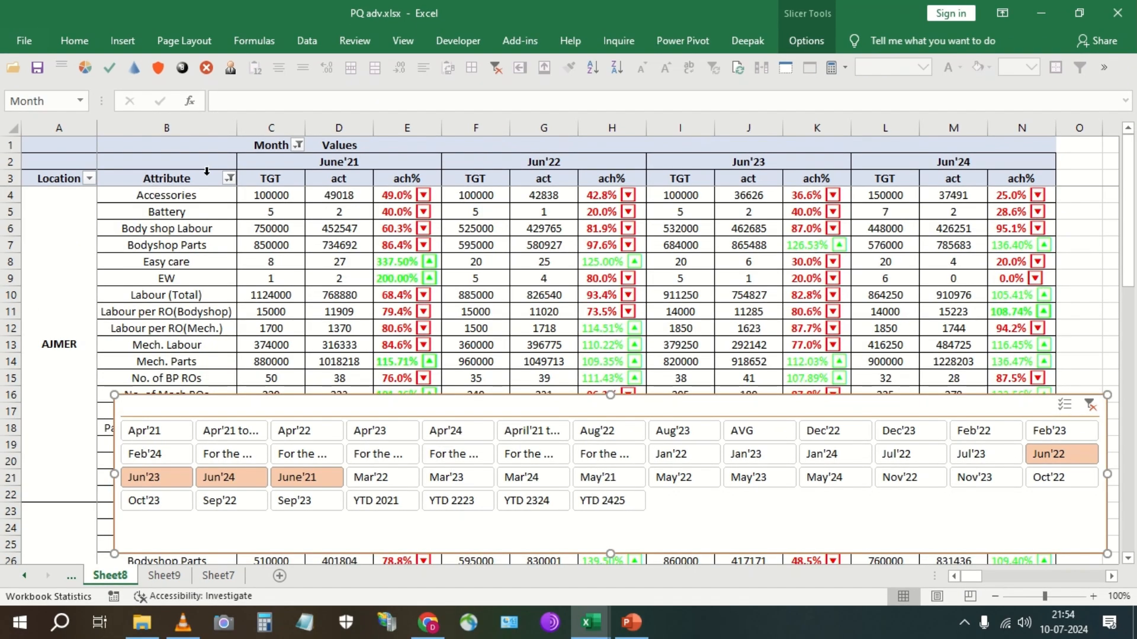
Step: Try placing the month slicer lower on the sheet, and undo that move together with the last Attribute filter change
click(207, 171)
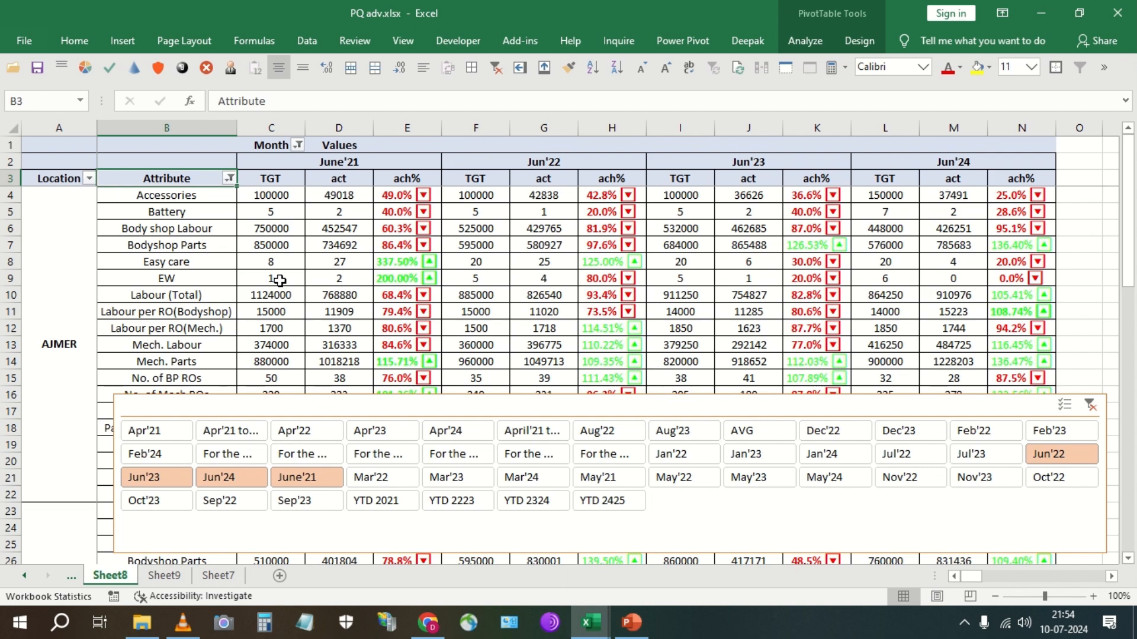
scroll(310, 284, down, 2)
drag(565, 304, 569, 417)
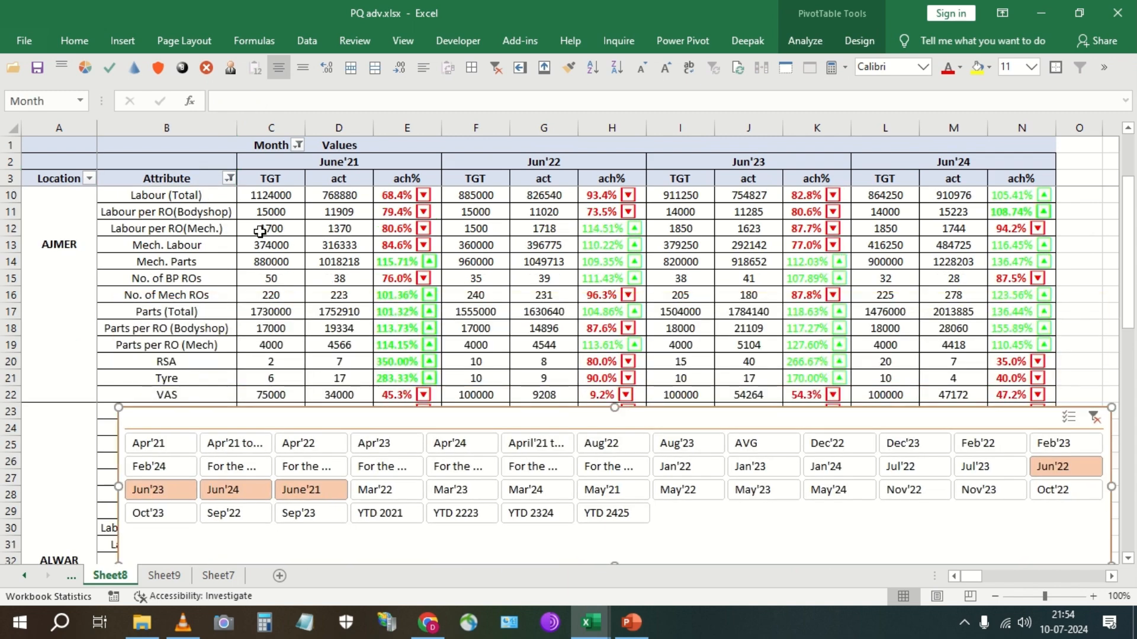
click(252, 213)
key(ctrl+z)
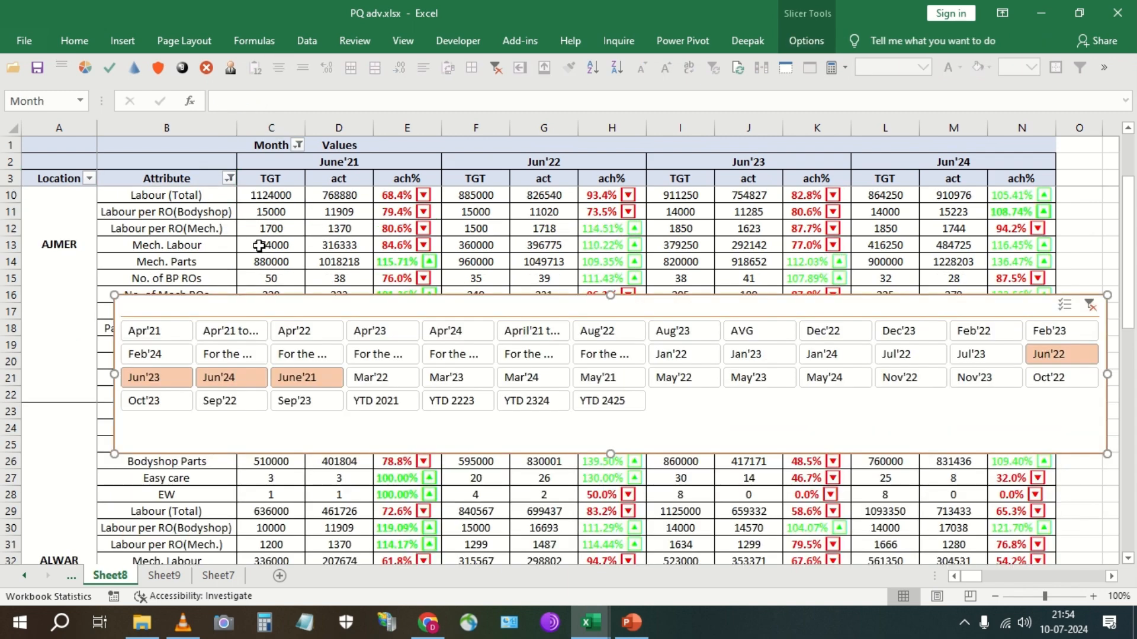
key(ctrl+z)
scroll(169, 218, up, 2)
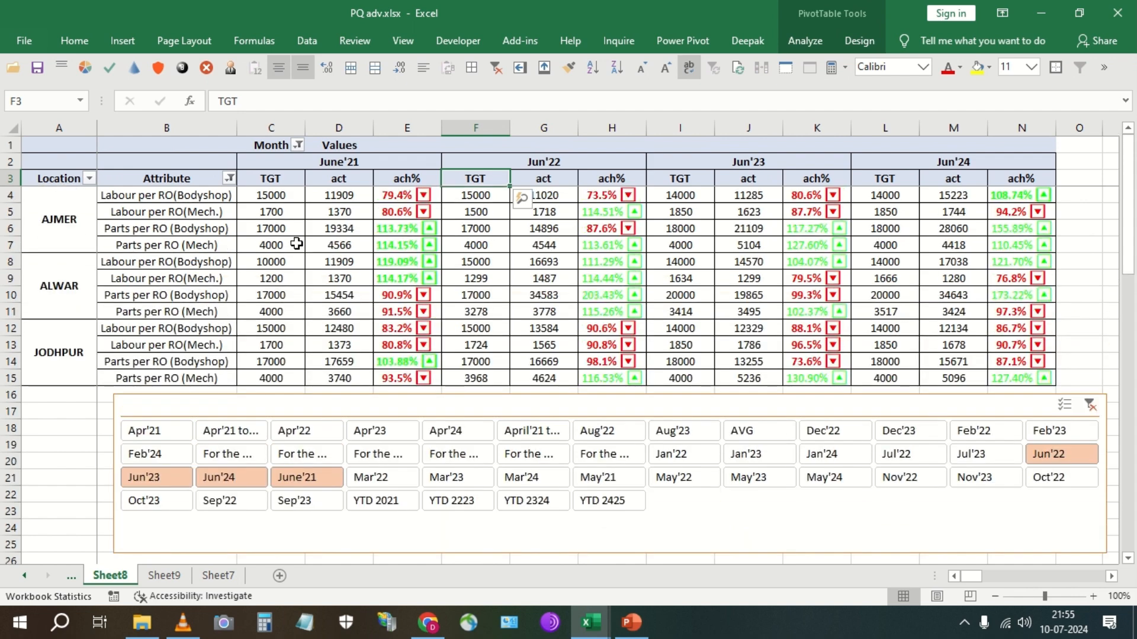
Step: Filter Attribute to include every item except Grand Total, and move the month slicer down to about row 24
click(202, 197)
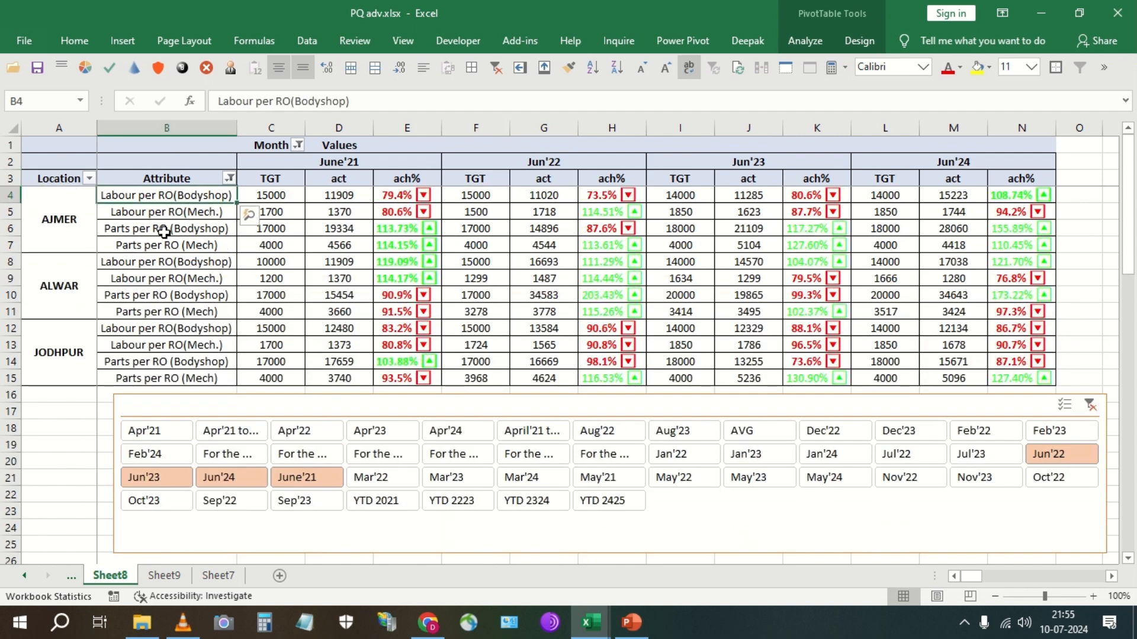
click(164, 230)
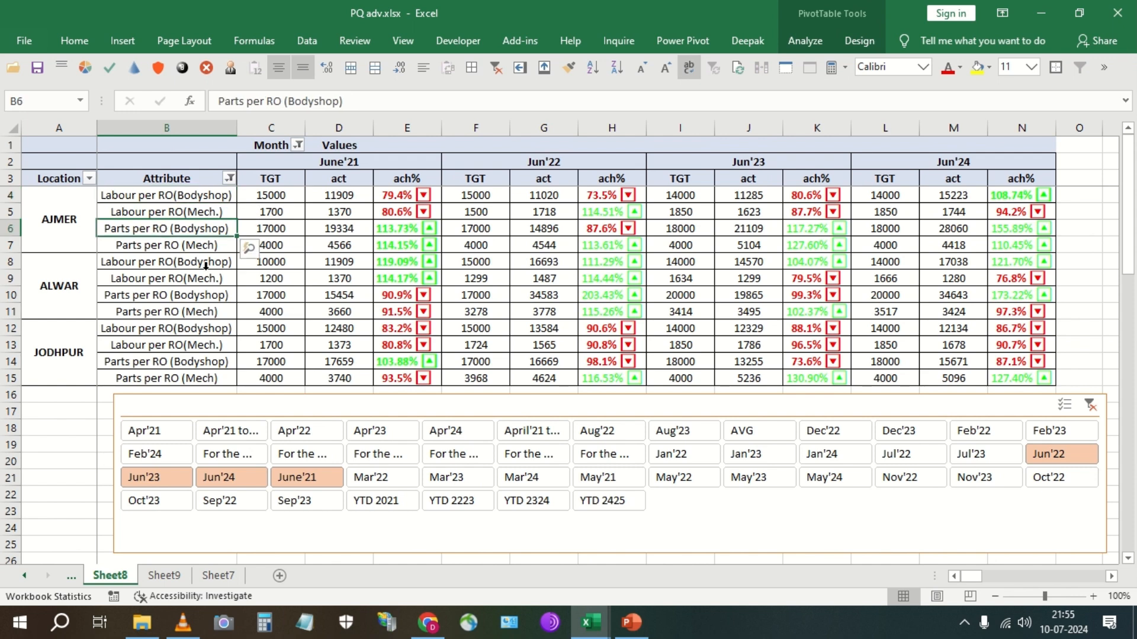
click(229, 178)
click(65, 341)
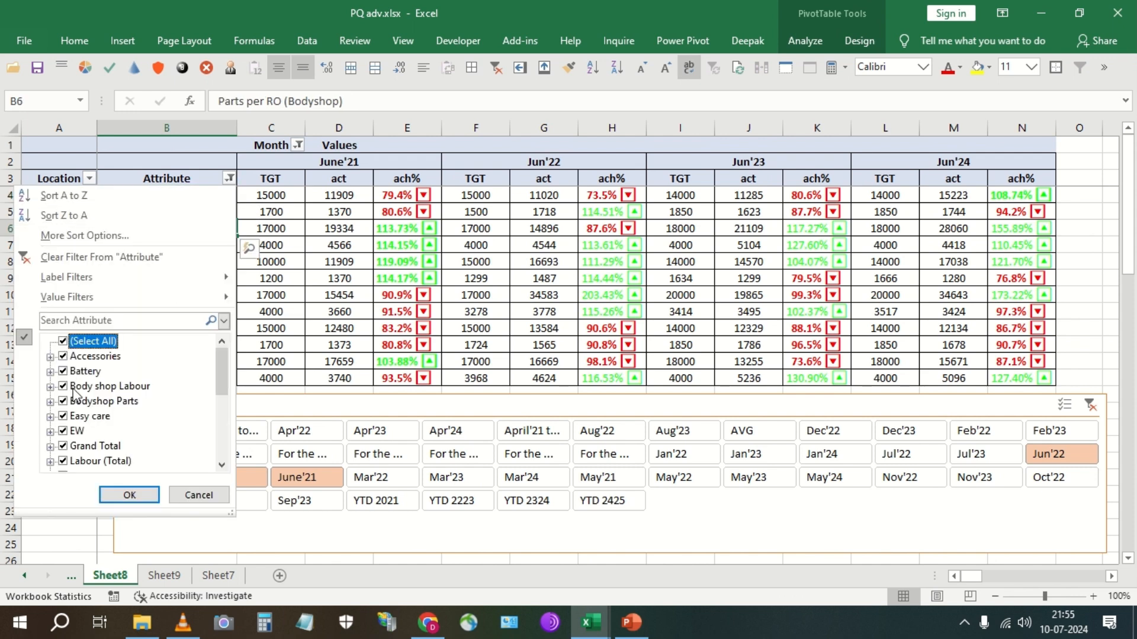
scroll(74, 394, down, 1)
click(63, 401)
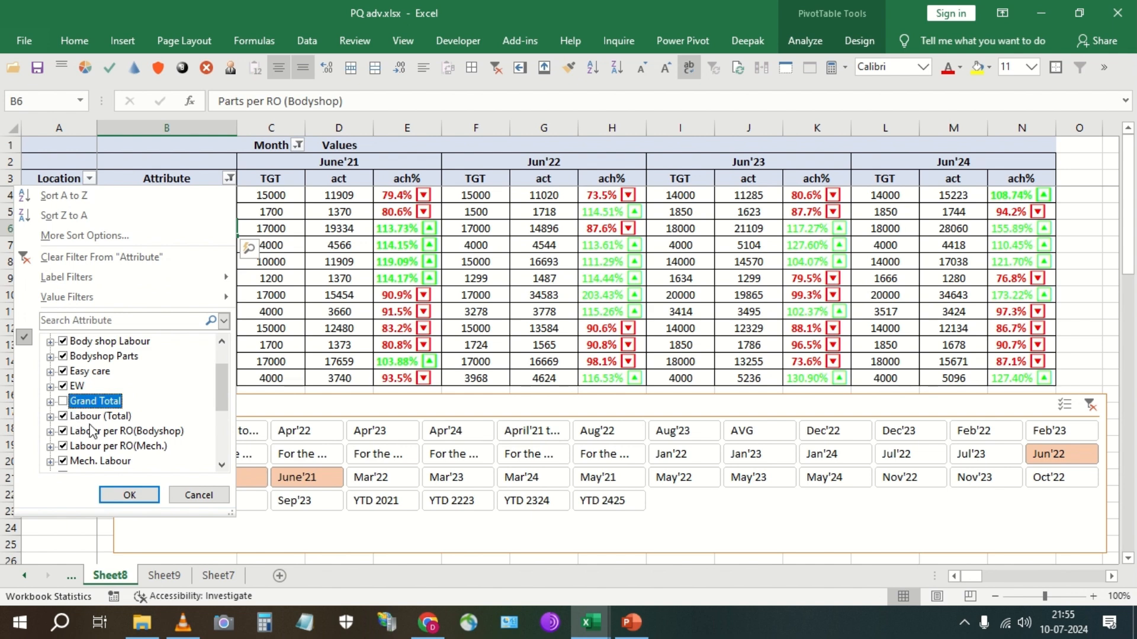
scroll(106, 462, down, 3)
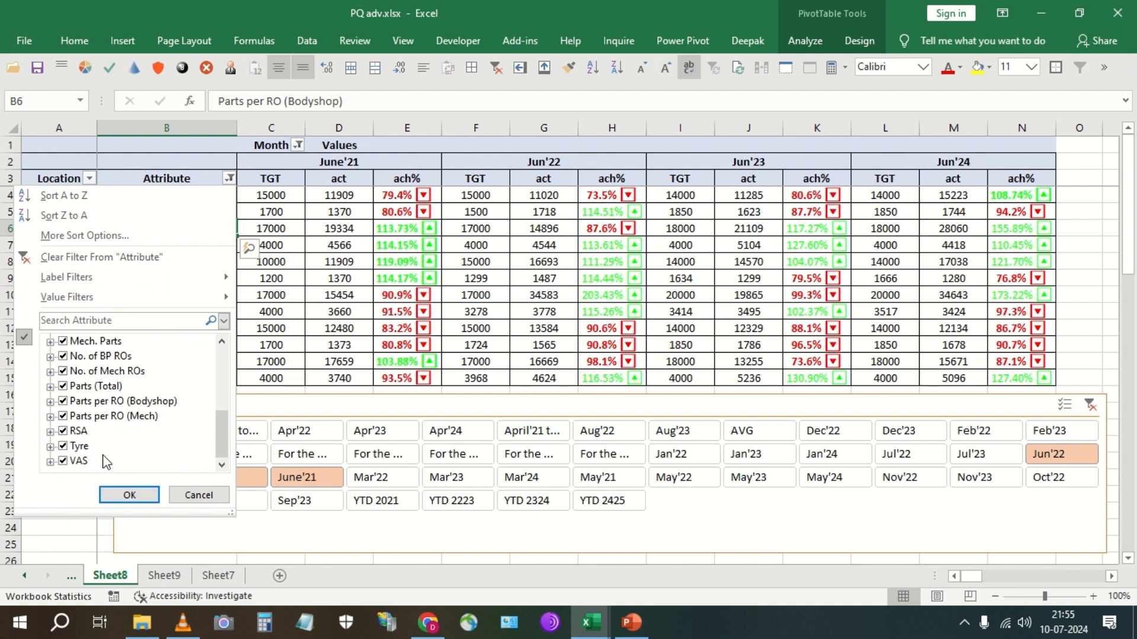
click(129, 495)
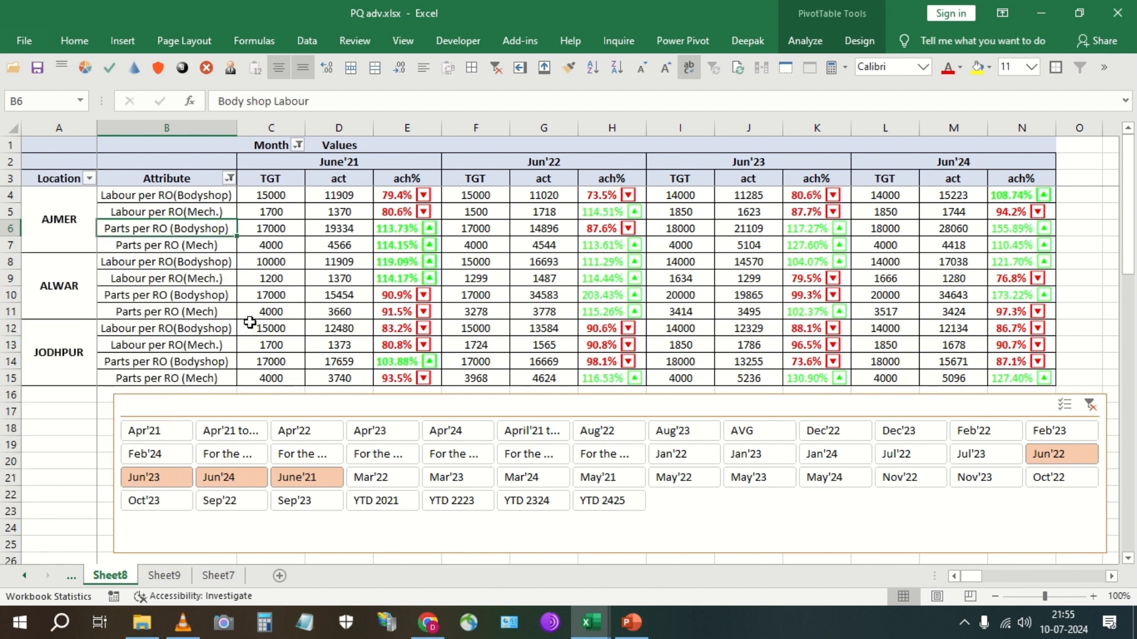
drag(362, 414, 389, 539)
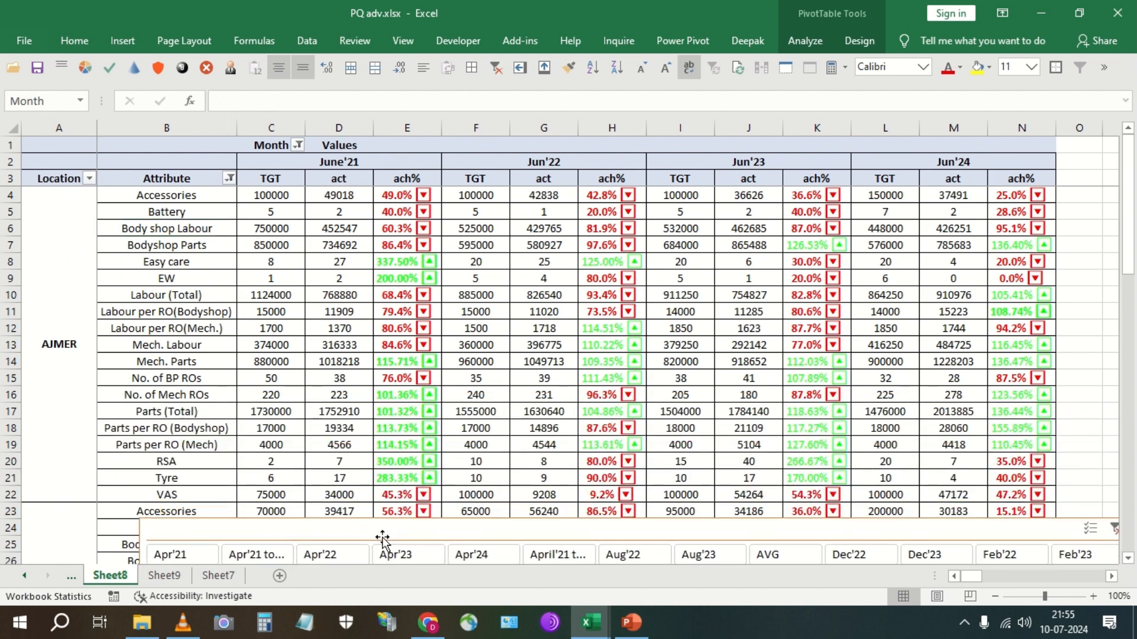
Step: Reorder the Attribute items so that No. of Mech ROs comes first and No. of BP ROs second
click(178, 388)
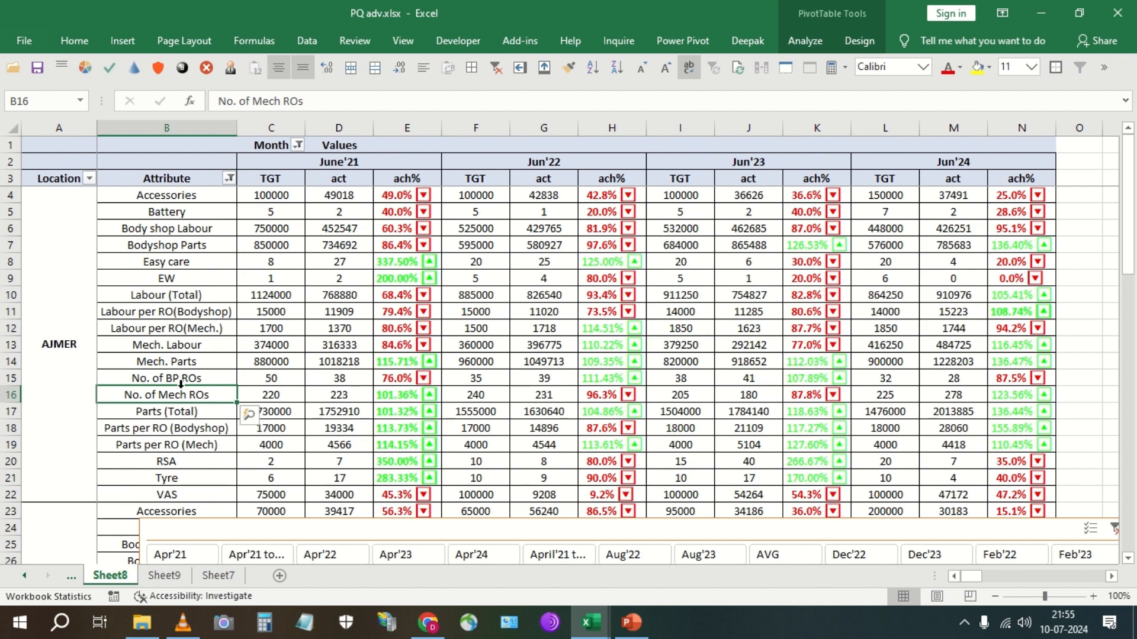
drag(179, 387, 167, 191)
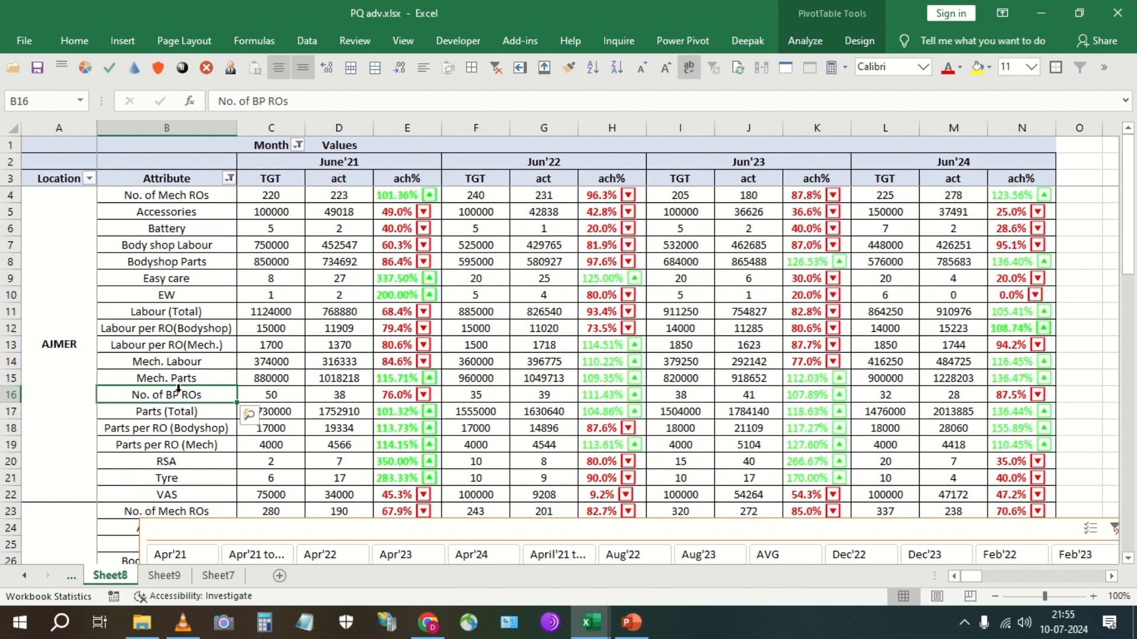
drag(174, 388, 169, 204)
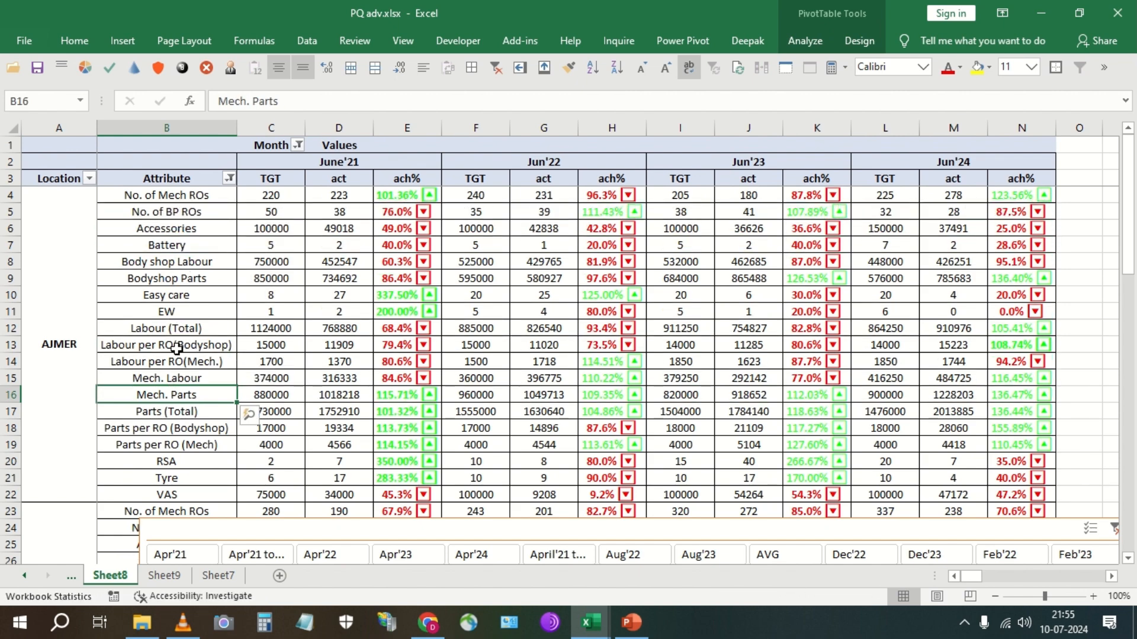
Step: Move Labour per RO(Bodyshop) and Labour per RO(Mech.) together to directly below No. of BP ROs
click(175, 348)
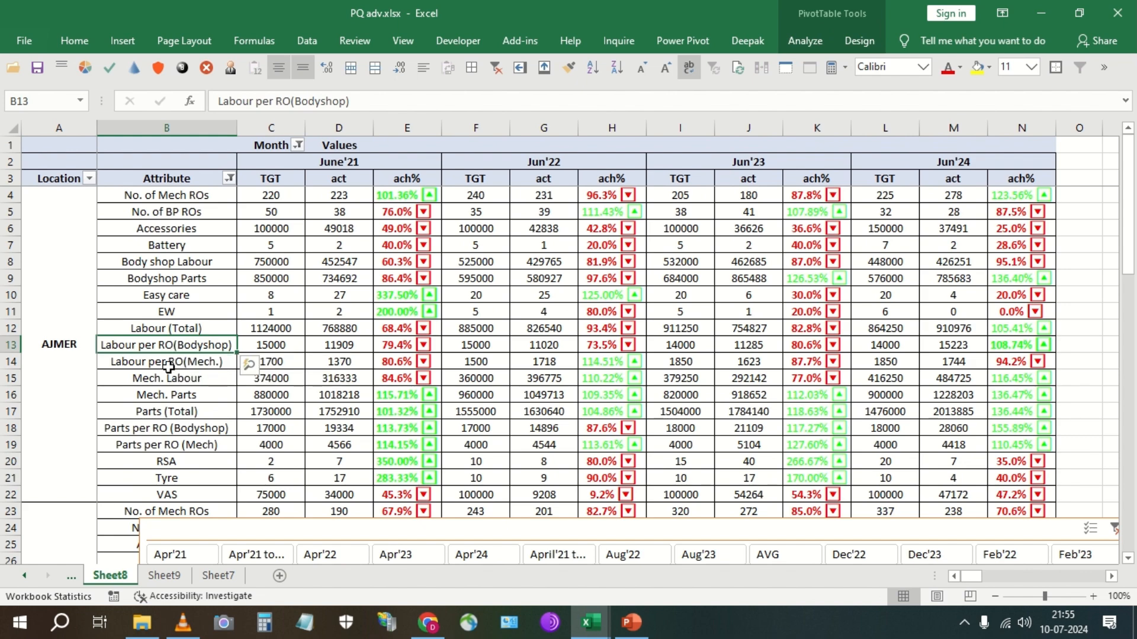
shift+click(170, 360)
drag(167, 336, 180, 226)
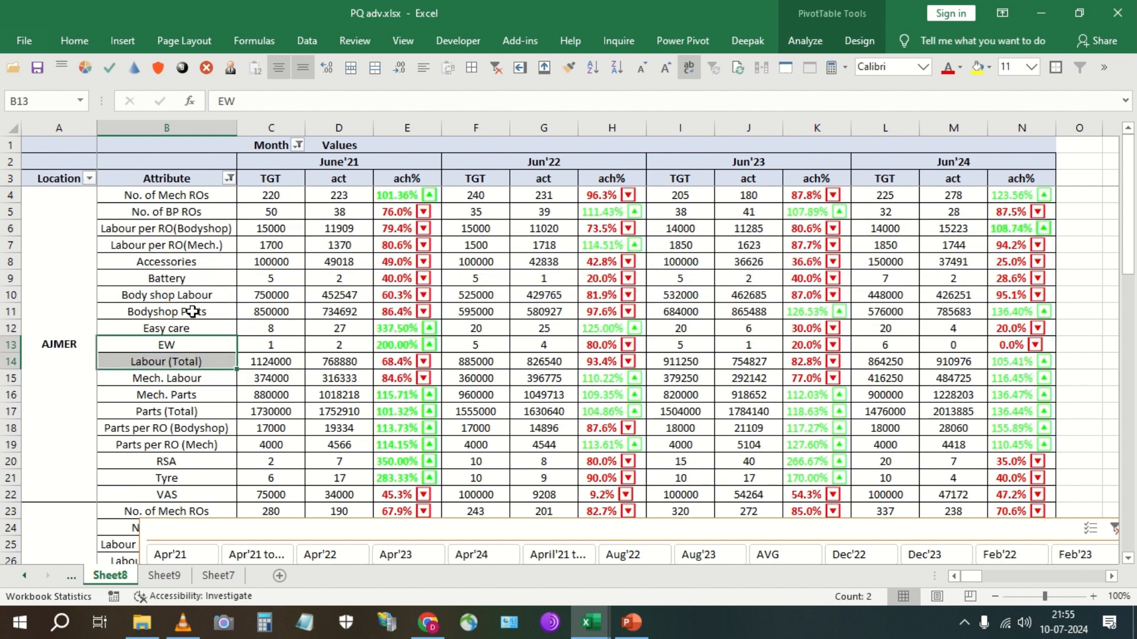
Step: Move the Parts per RO items below Labour per RO(Mech.), followed by Mech. Labour, Mech. Parts, Body shop Labour, Bodyshop Parts, Labour (Total) and Parts (Total)
drag(169, 435, 188, 286)
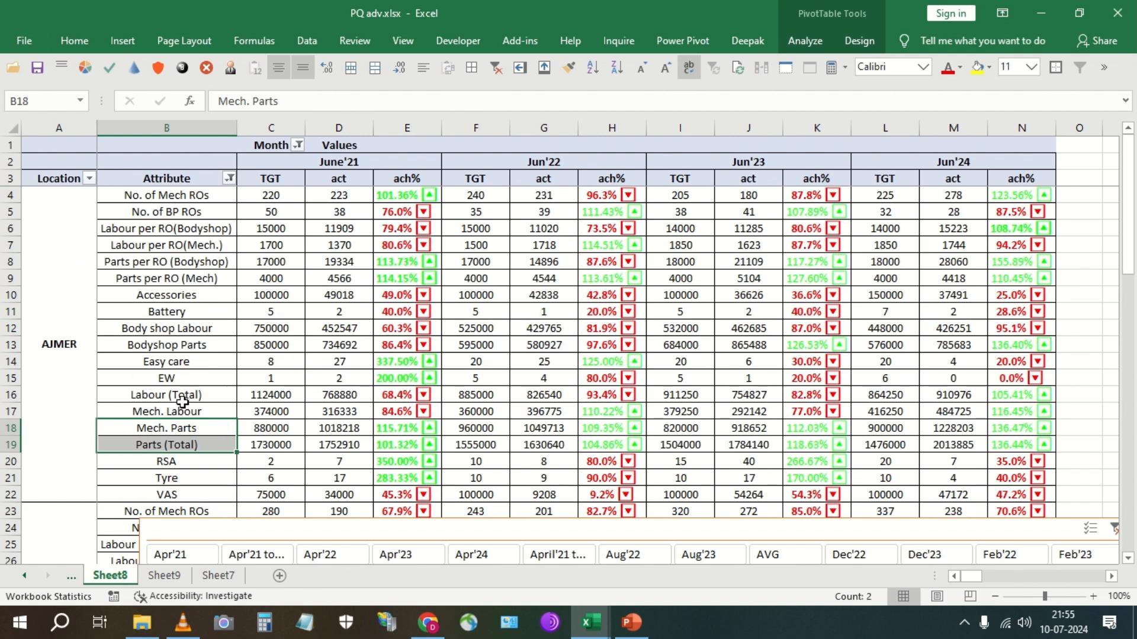
drag(179, 333, 187, 346)
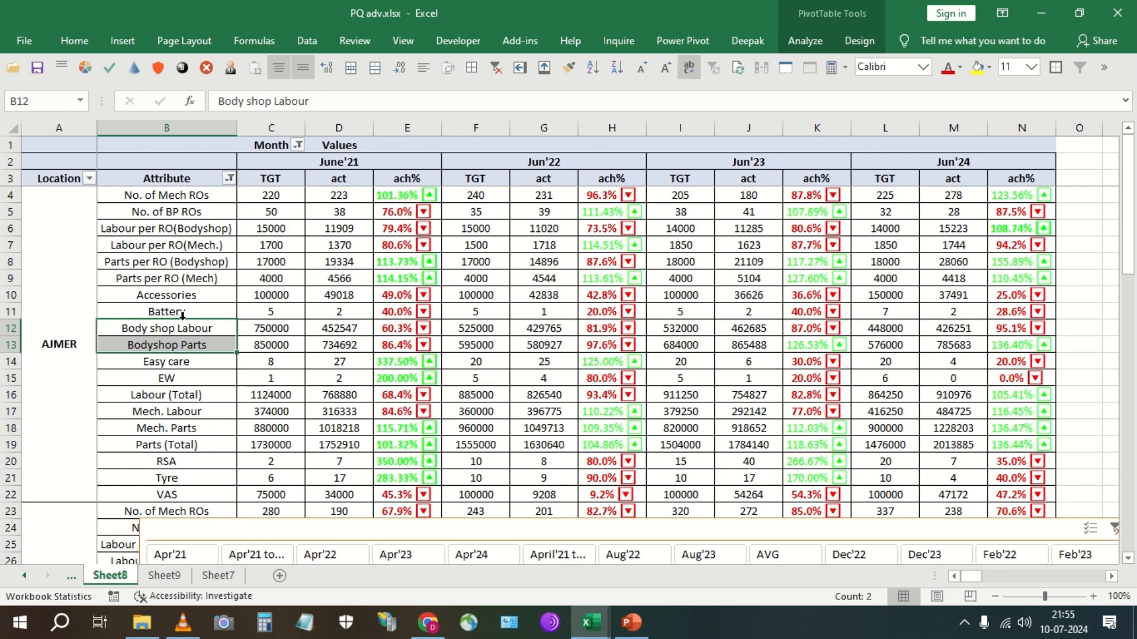
mouse_move(181, 321)
mouse_down()
mouse_move(183, 288)
mouse_move(183, 315)
mouse_up()
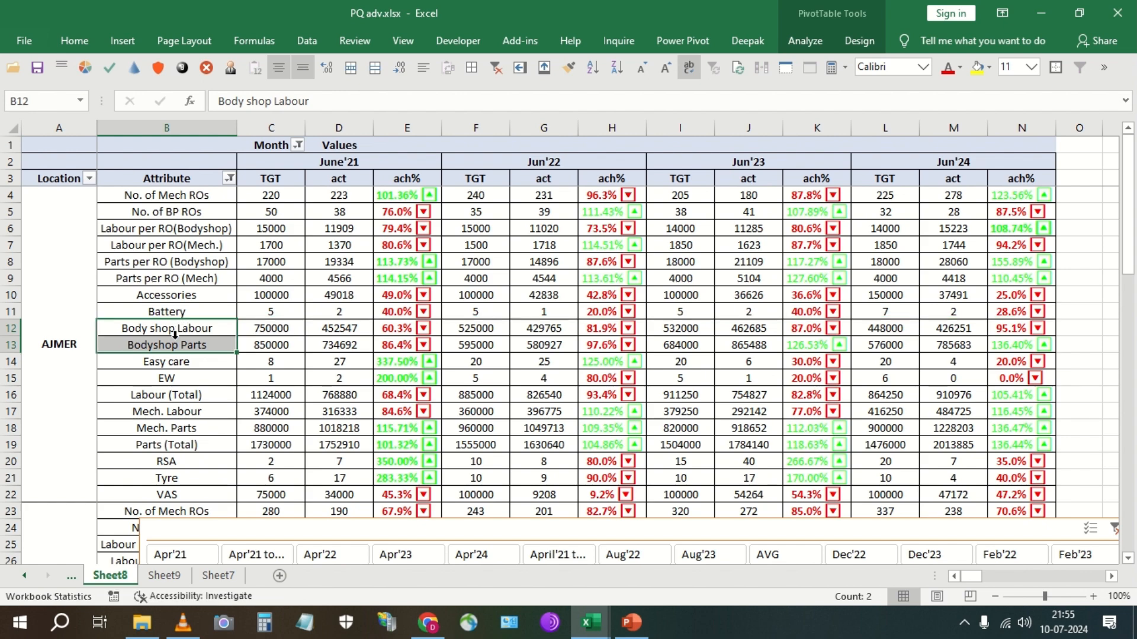
drag(181, 414, 184, 322)
click(182, 385)
click(181, 380)
drag(174, 428, 181, 358)
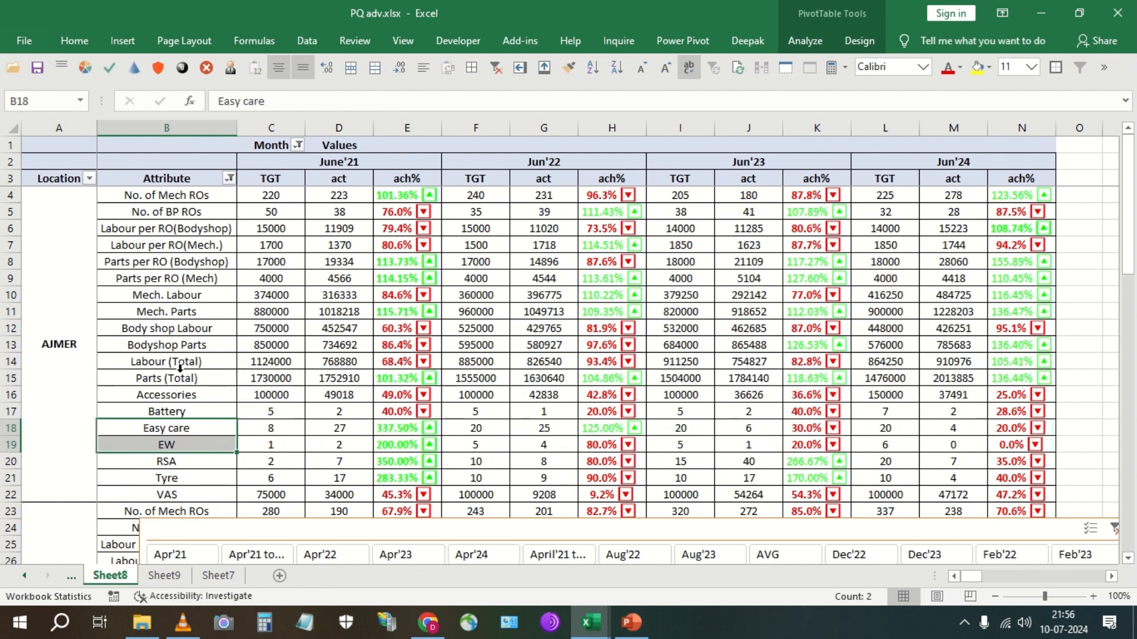
Step: Include Grand Total in the Attribute filter again and move it directly below Parts (Total)
click(229, 178)
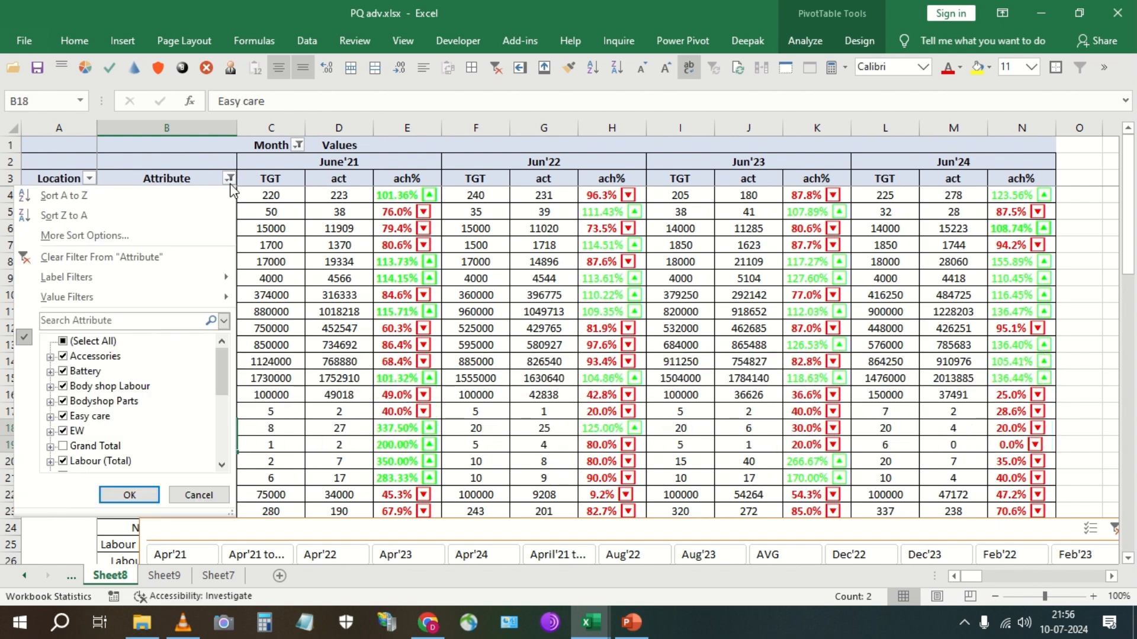
scroll(102, 443, down, 2)
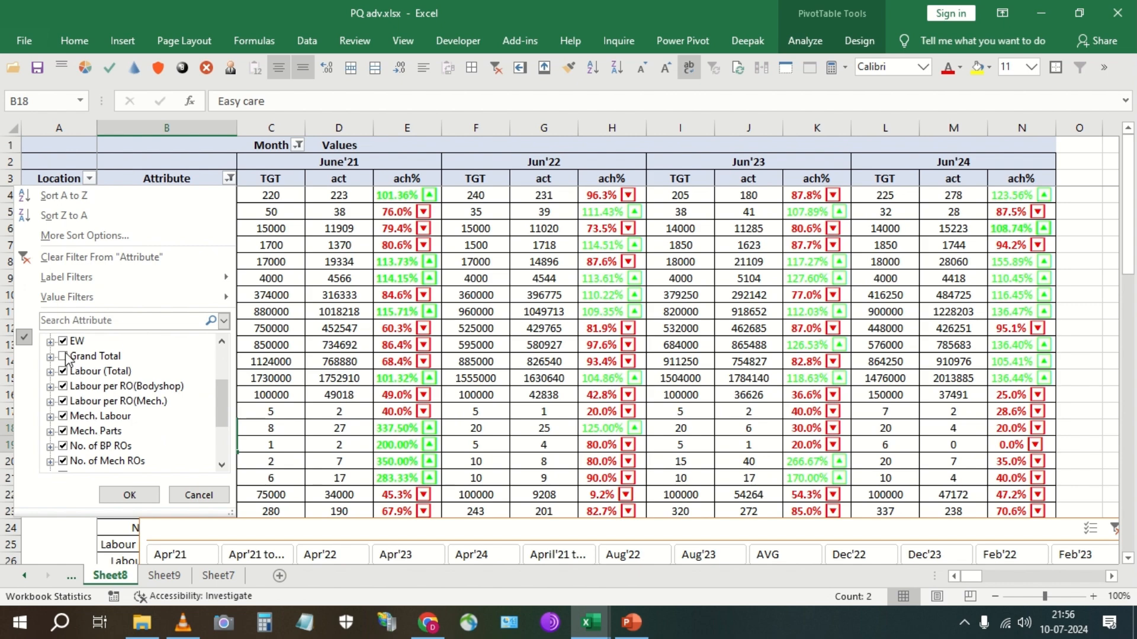
click(129, 495)
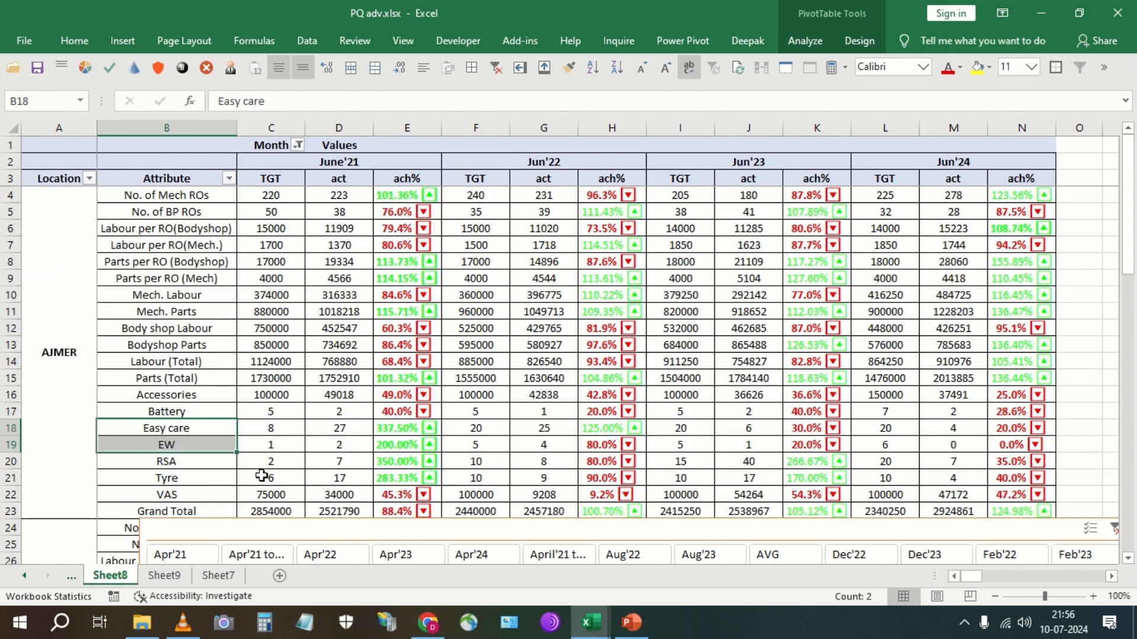
click(190, 511)
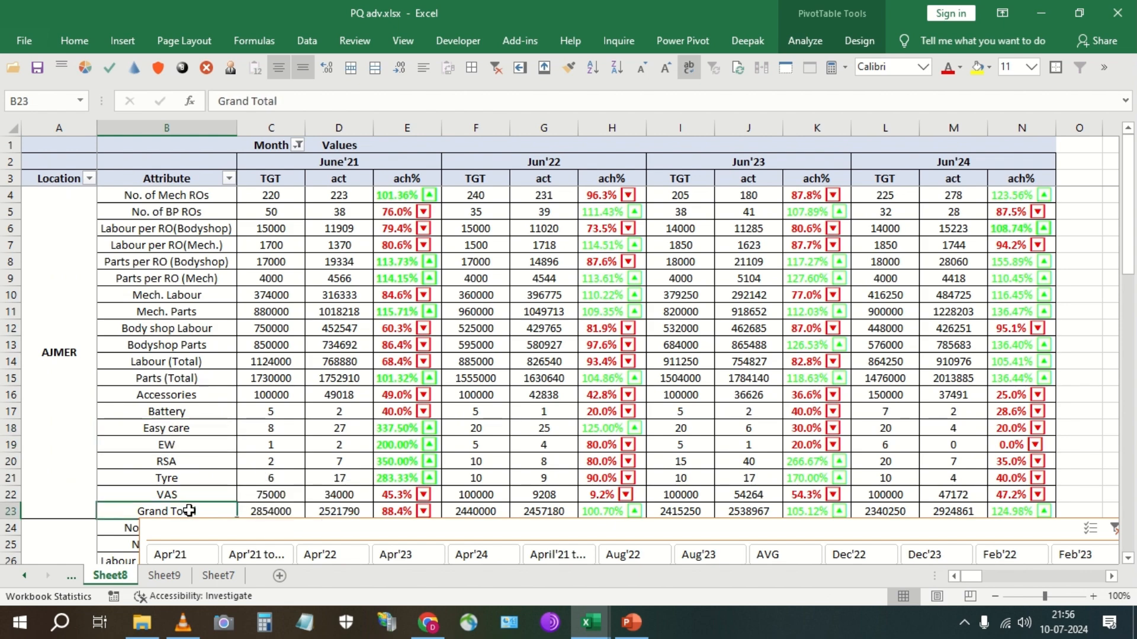
drag(190, 511, 161, 405)
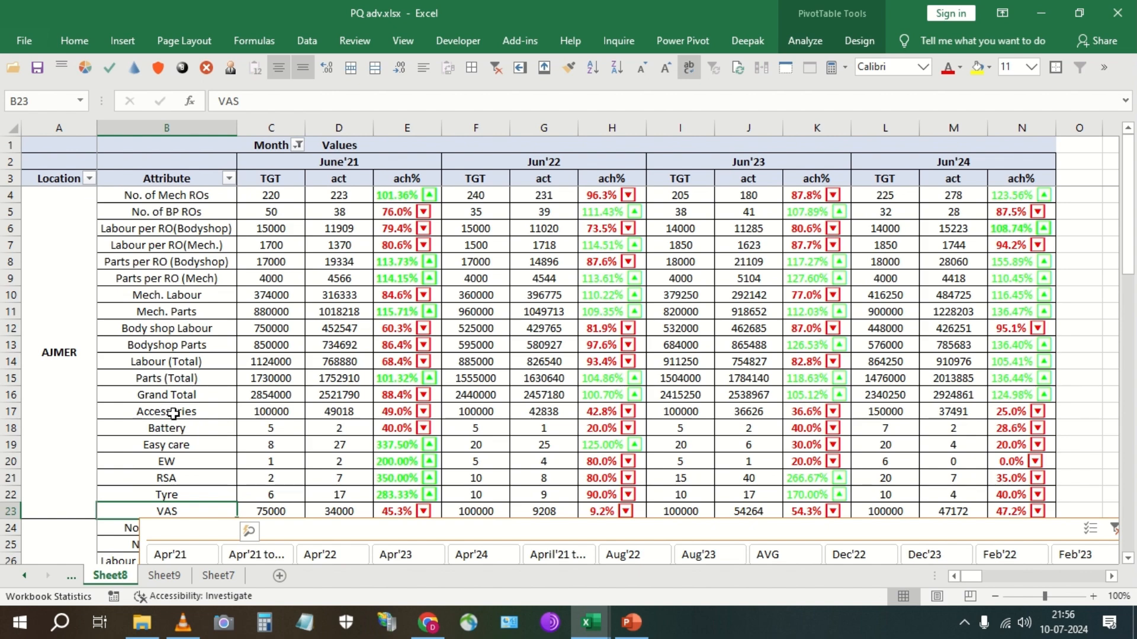
Step: Try to group the Attribute items from No. of Mech ROs to Grand Total
click(180, 189)
drag(178, 197, 203, 394)
right_click(202, 361)
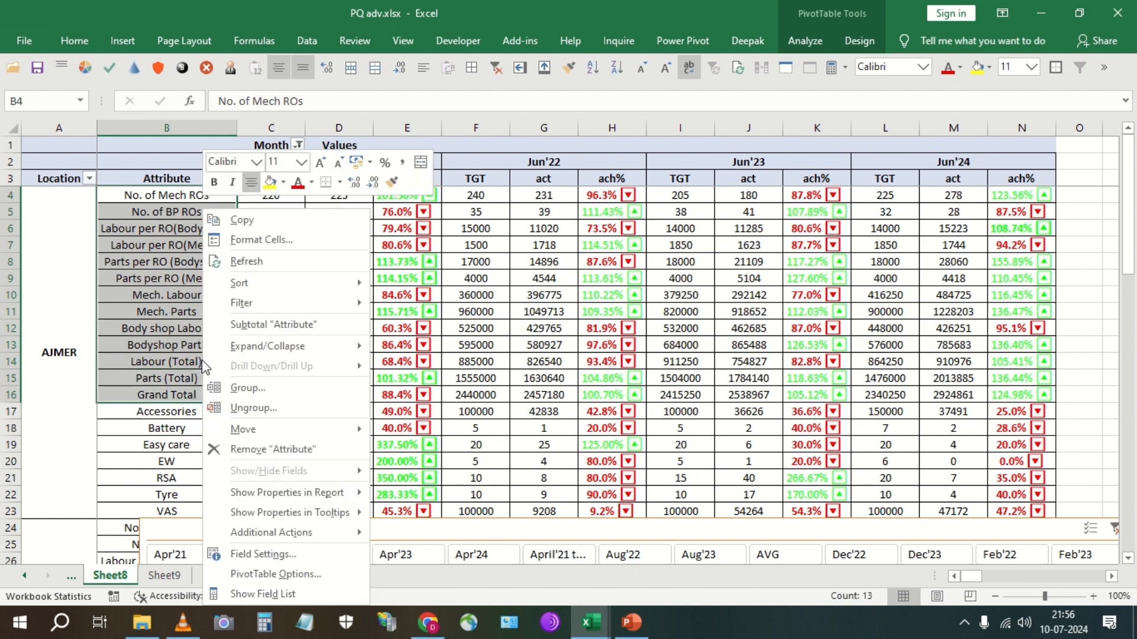
click(257, 392)
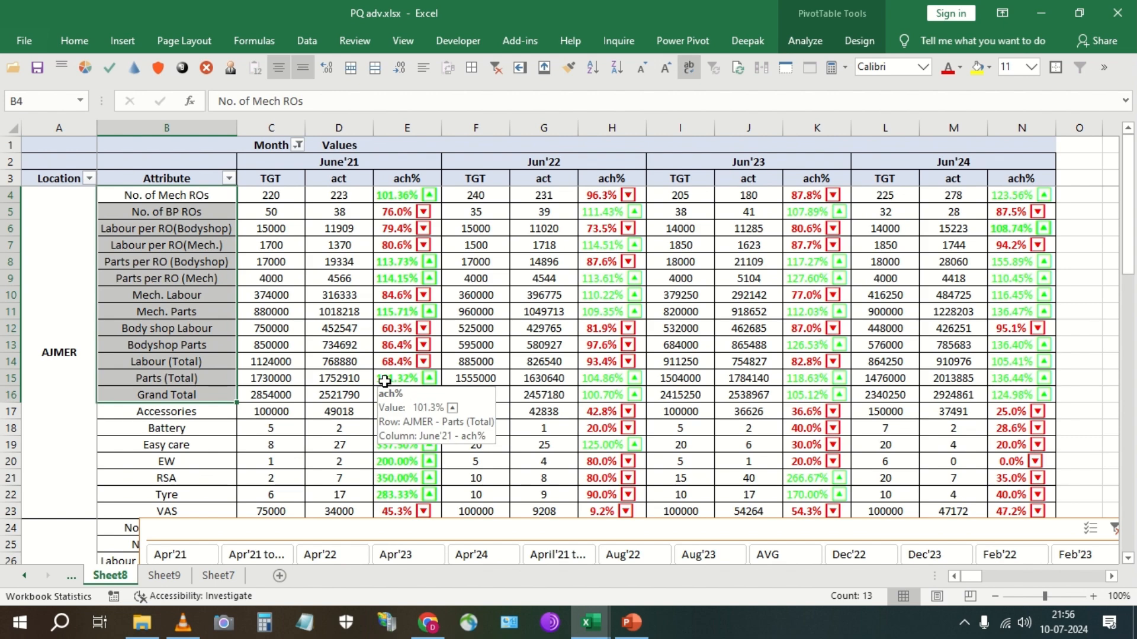
right_click(190, 279)
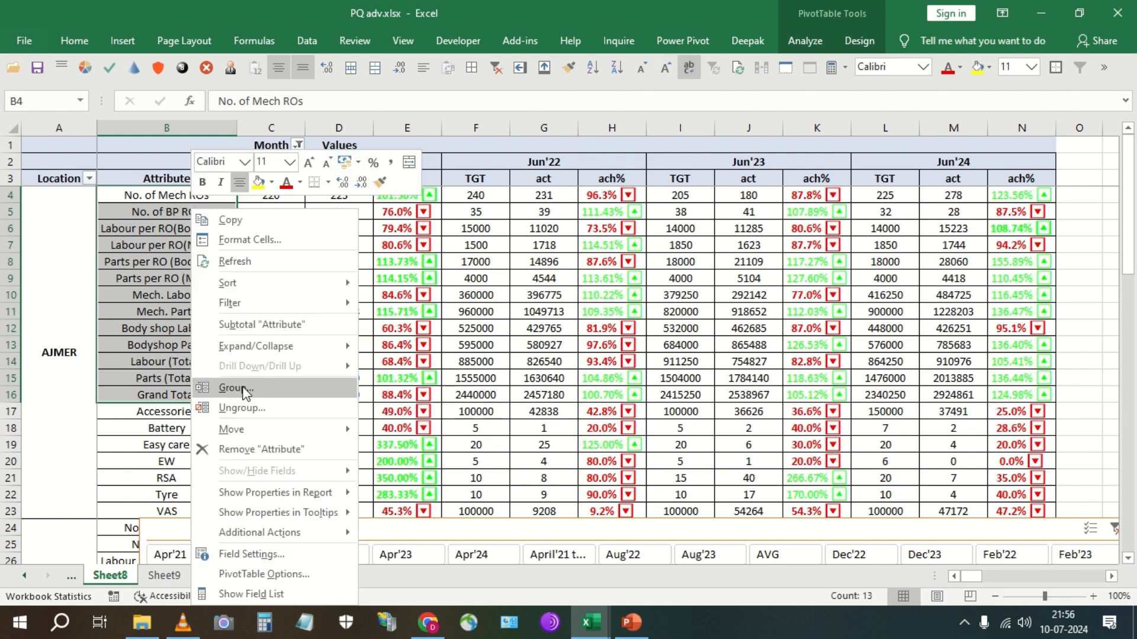
click(244, 391)
Step: Try to group the Attribute items from Accessories to VAS
drag(198, 413, 177, 505)
right_click(181, 483)
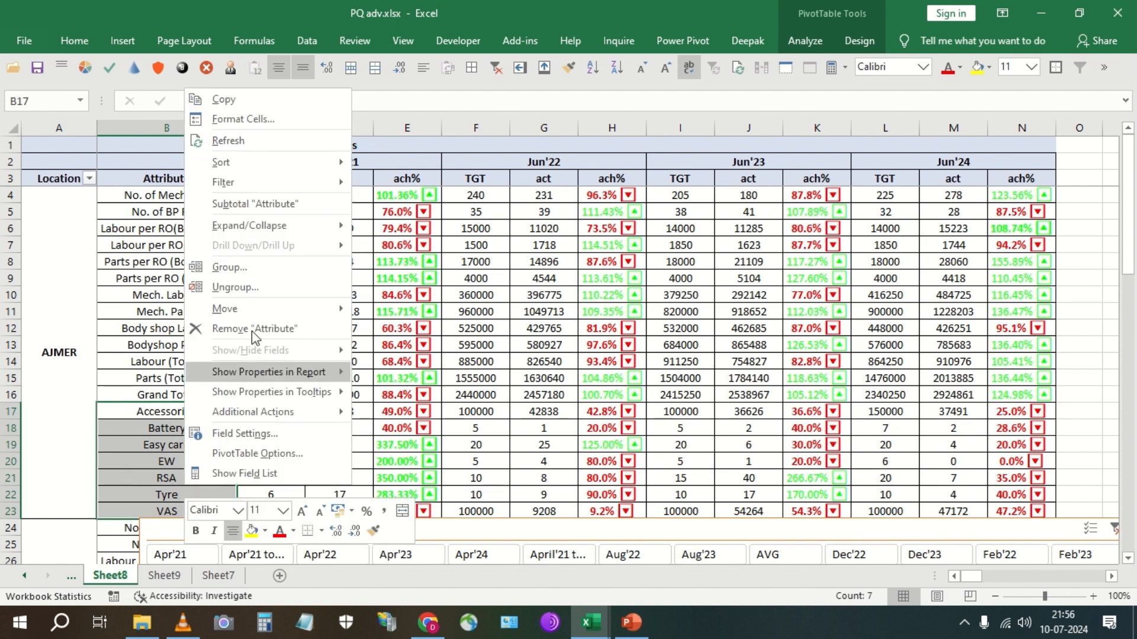
click(220, 267)
Step: Move the month slicer down to about row 29, clear of the AJMER block
scroll(212, 368, down, 3)
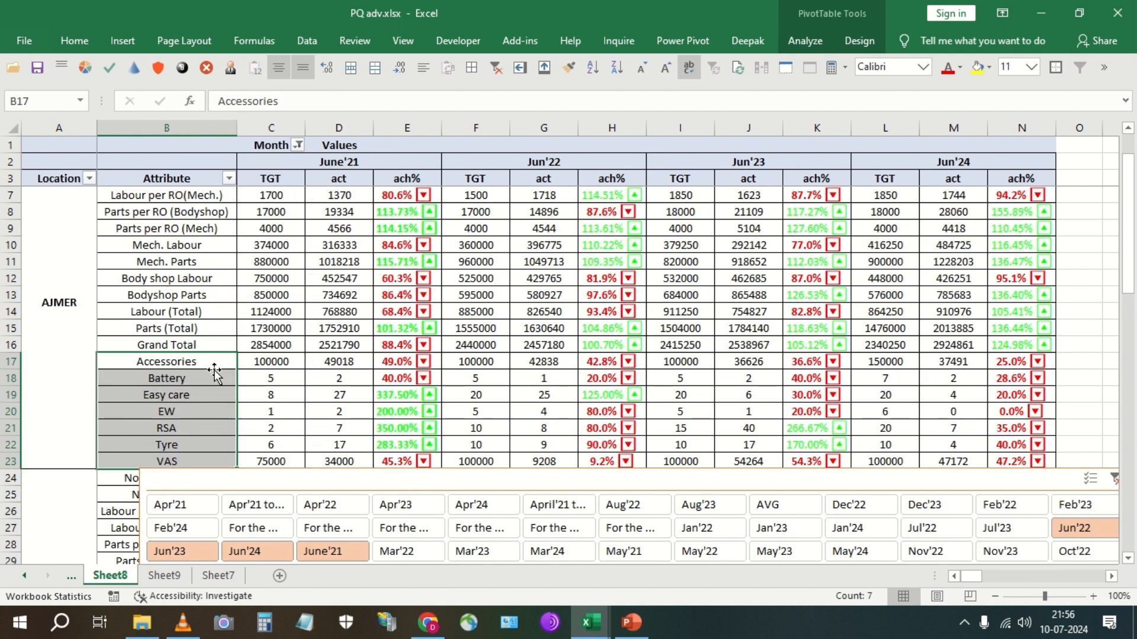
drag(220, 380, 189, 461)
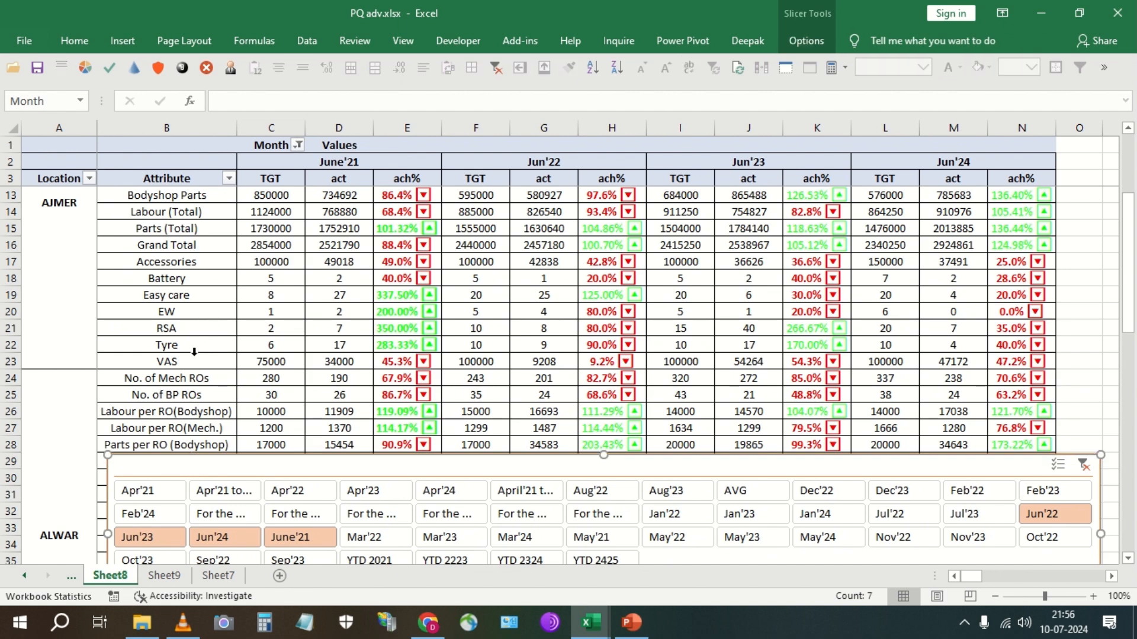
click(186, 229)
scroll(189, 248, up, 3)
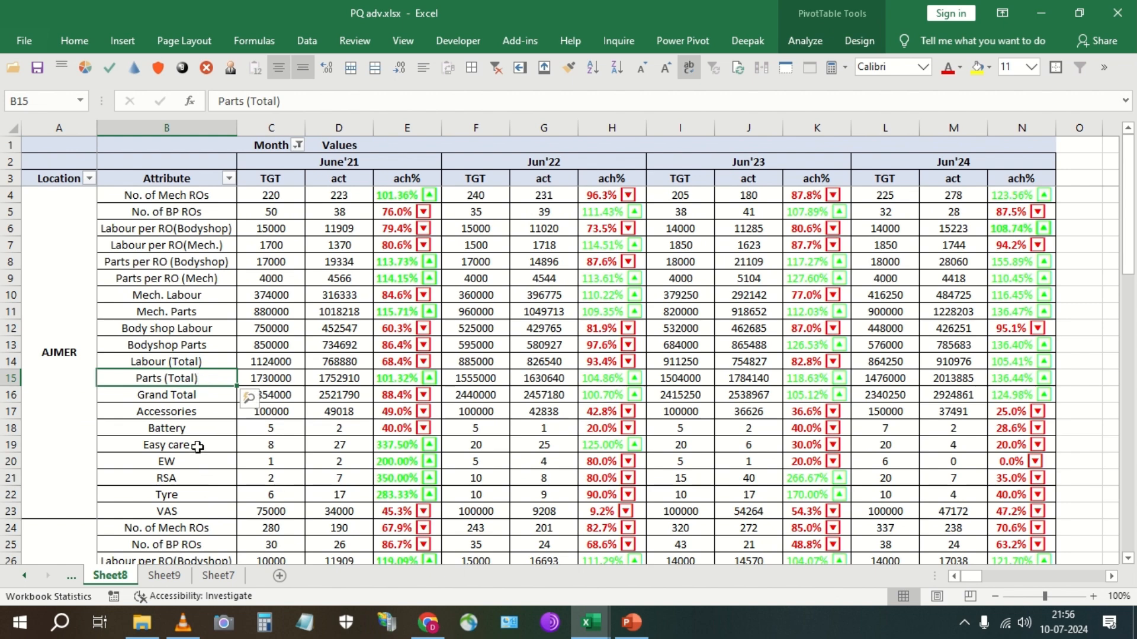
Step: Exclude Grand Total from the Attribute filter
drag(155, 411, 167, 512)
drag(162, 391, 210, 221)
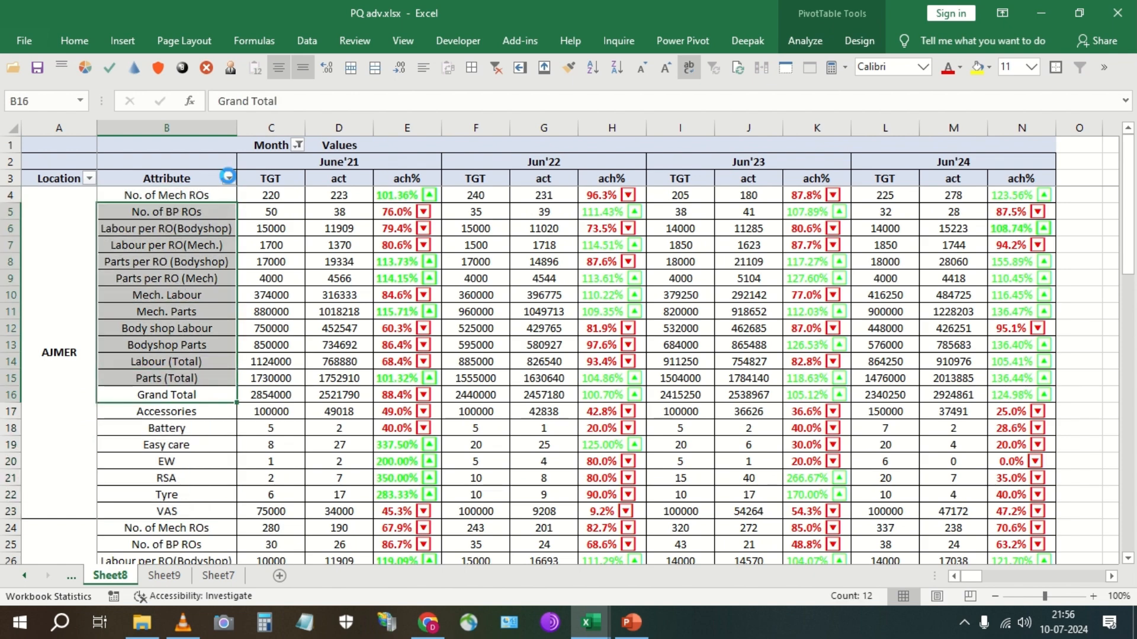
click(229, 178)
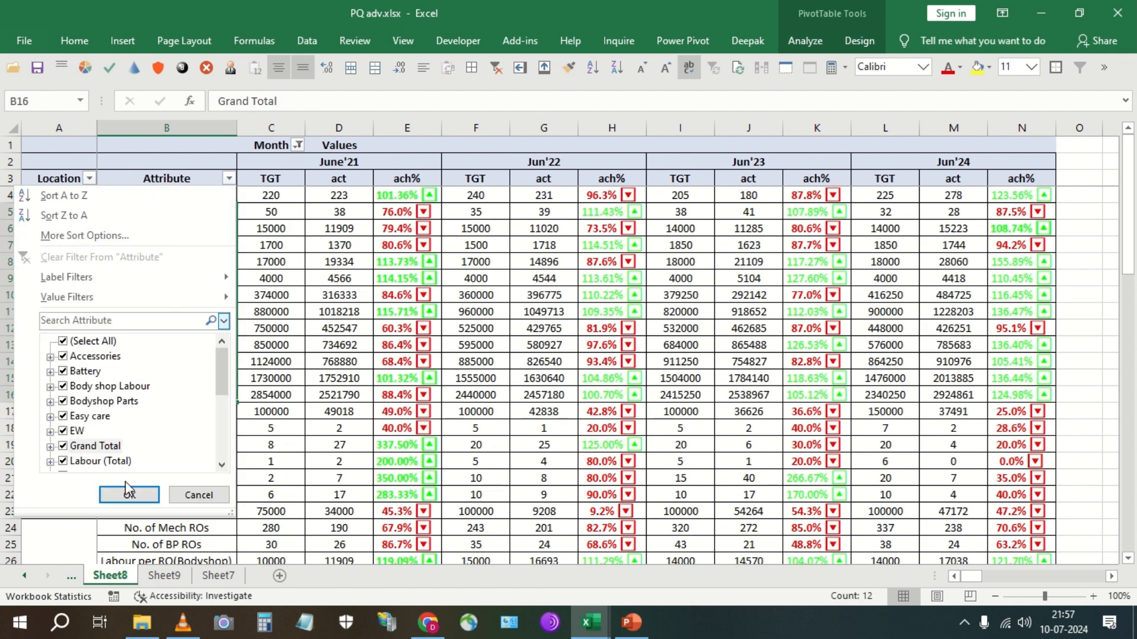
click(63, 445)
click(127, 495)
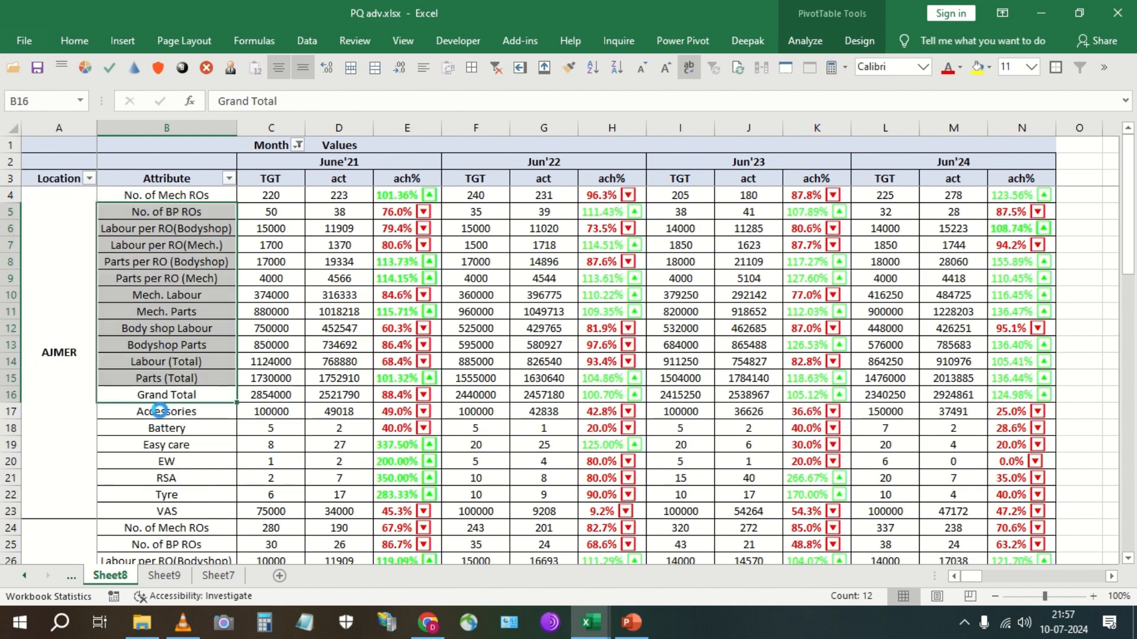
Step: Try to group the Attribute items from No. of Mech ROs to Parts (Total), and undo the Grand Total filter change
click(178, 383)
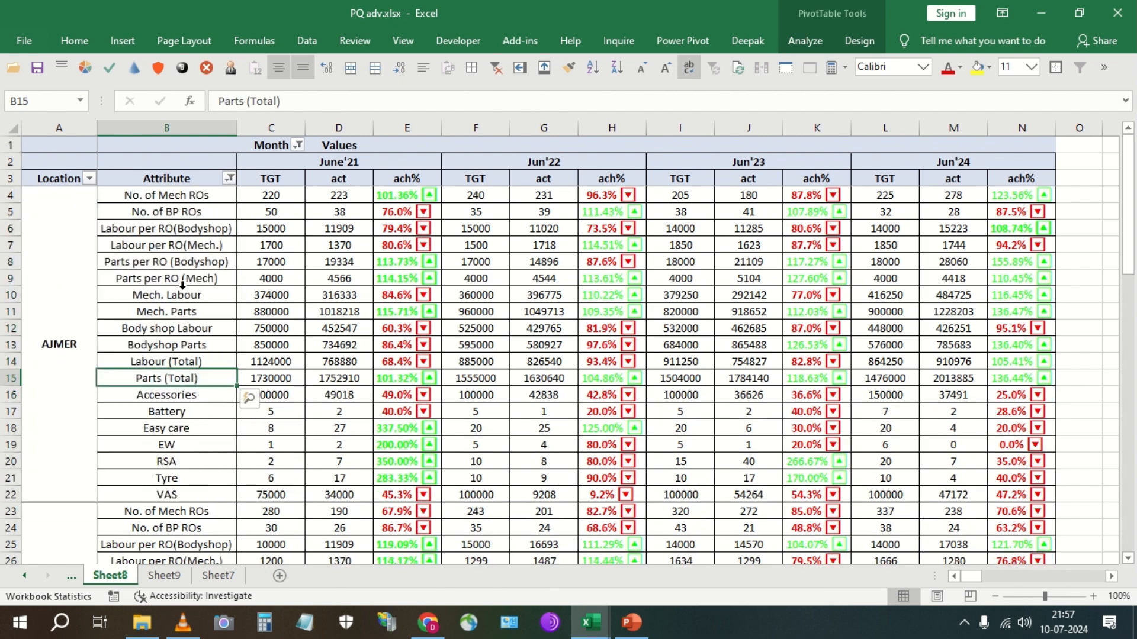
shift+click(185, 196)
right_click(187, 197)
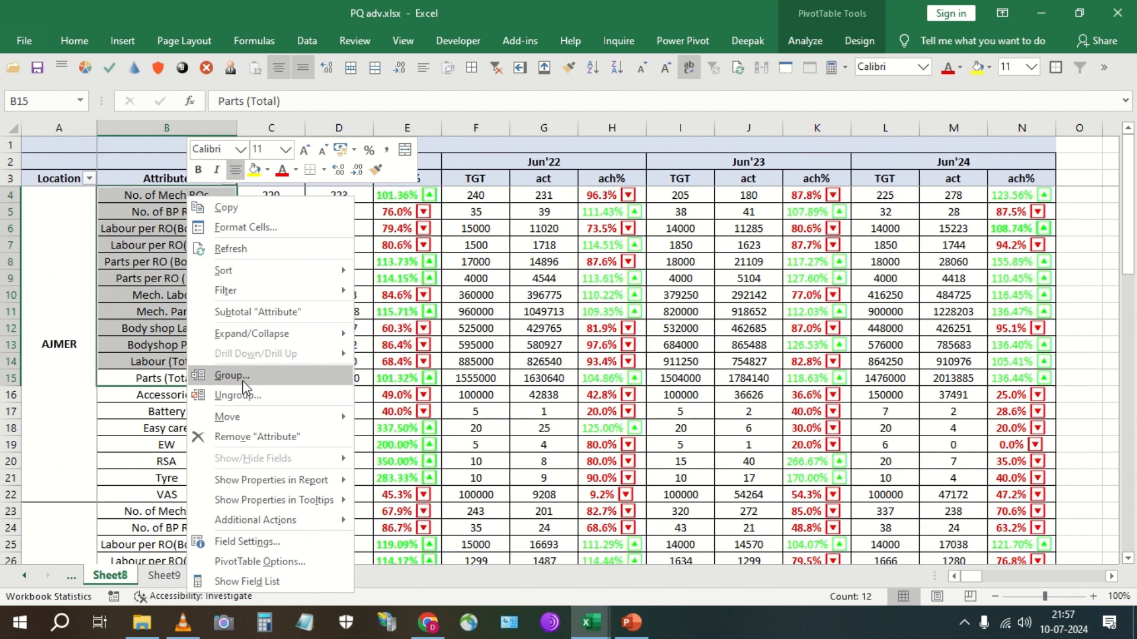
key(Escape)
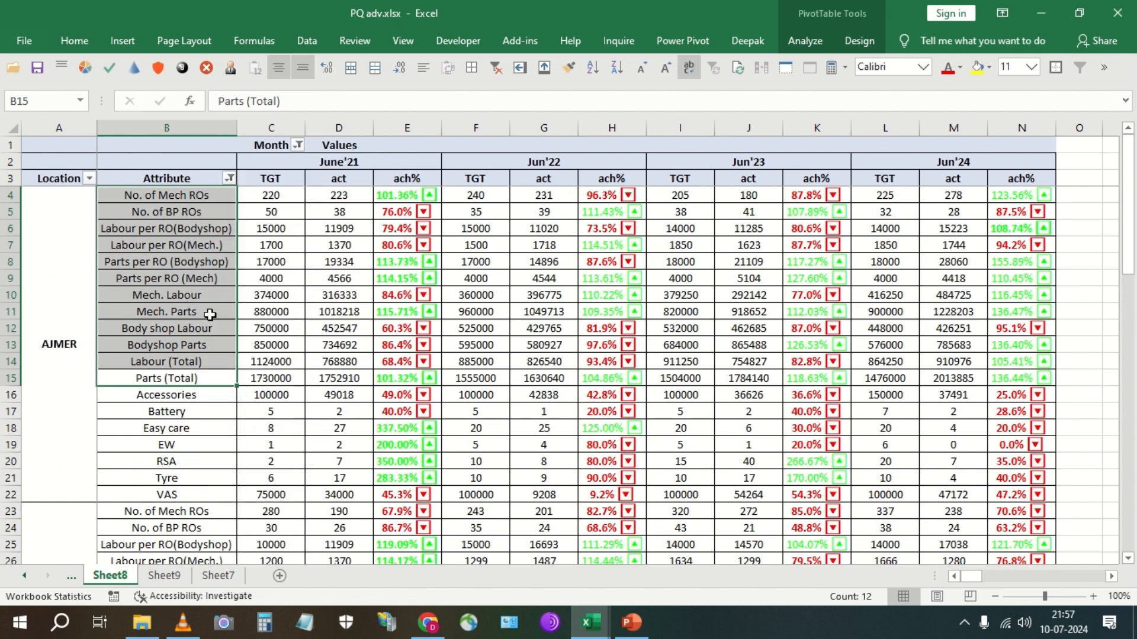
key(ctrl+z)
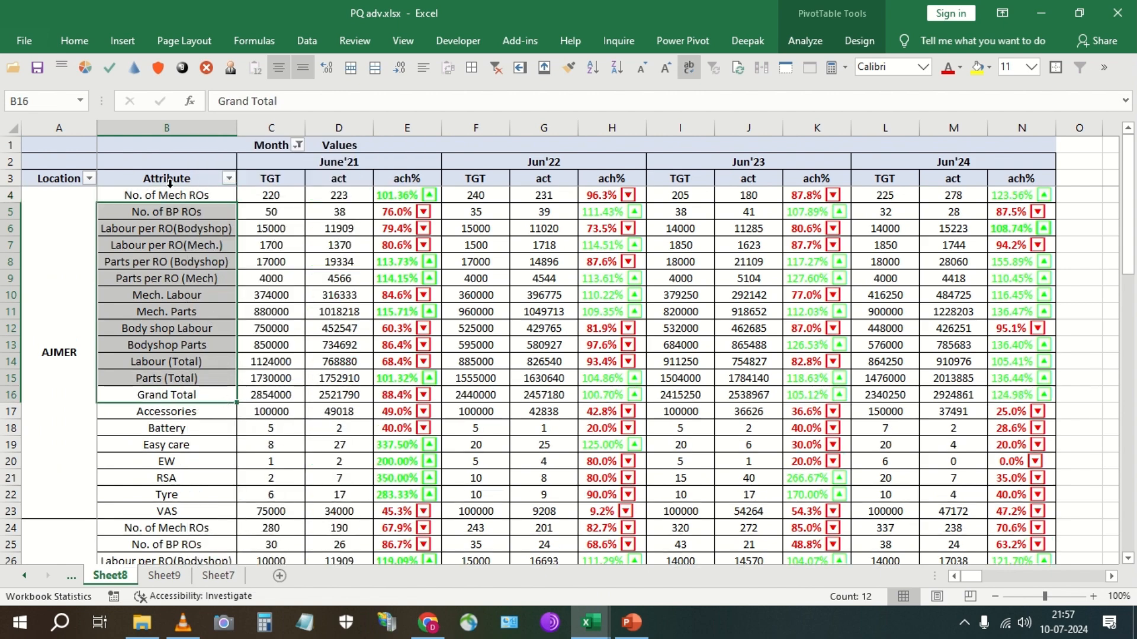
Step: Move the month slicer down to about row 45, just below the ALWAR block
click(169, 179)
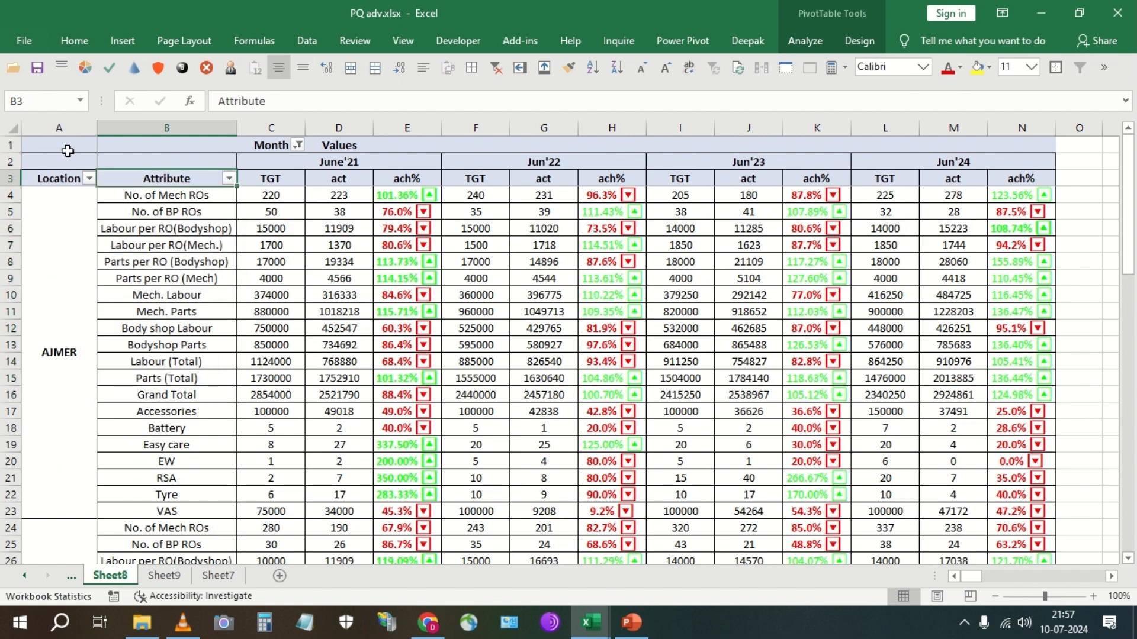
drag(68, 155, 1049, 479)
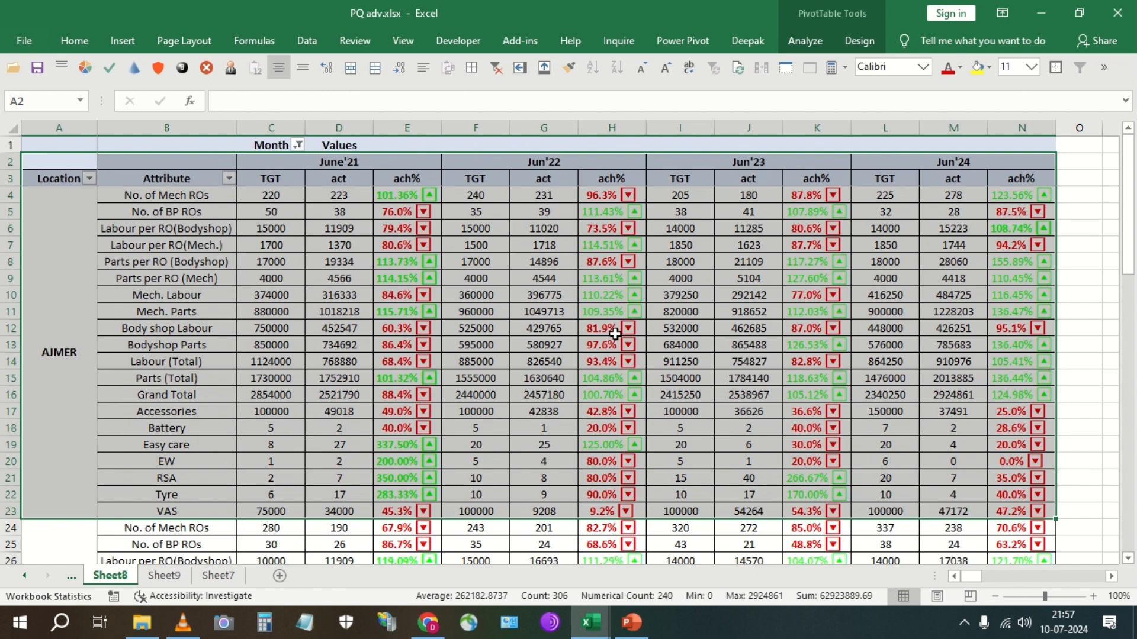
scroll(267, 413, down, 4)
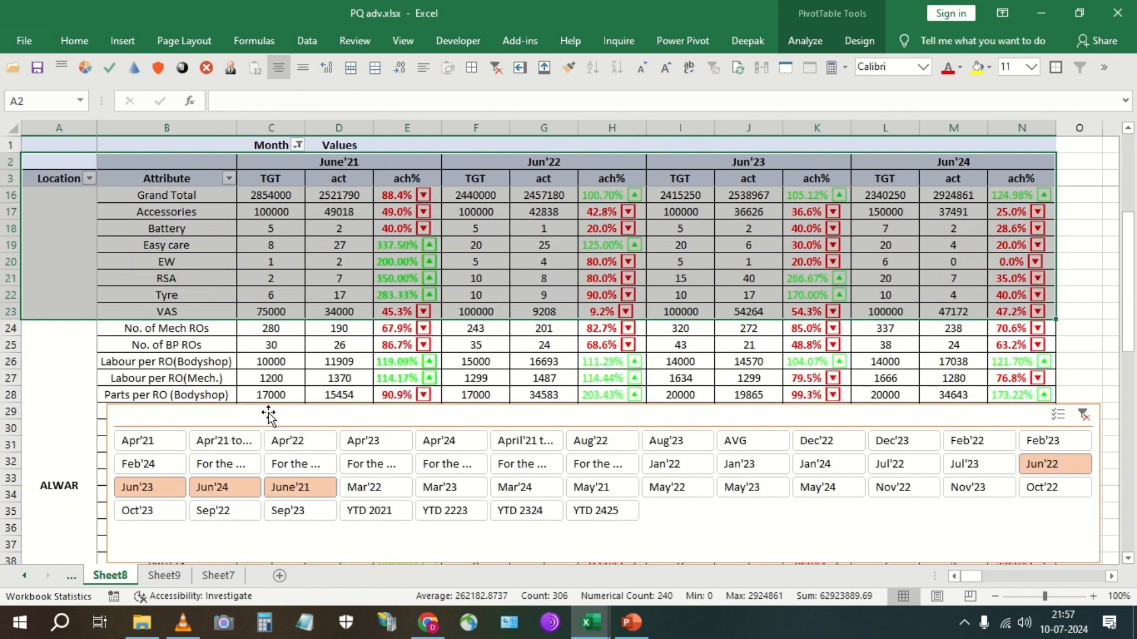
drag(476, 425, 510, 441)
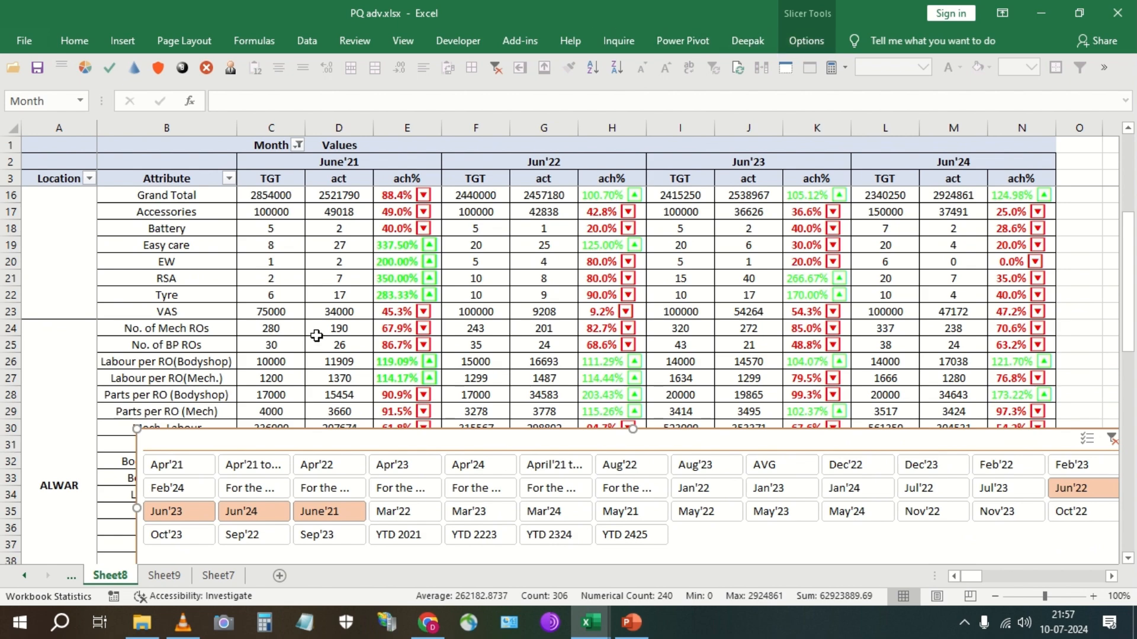
click(387, 280)
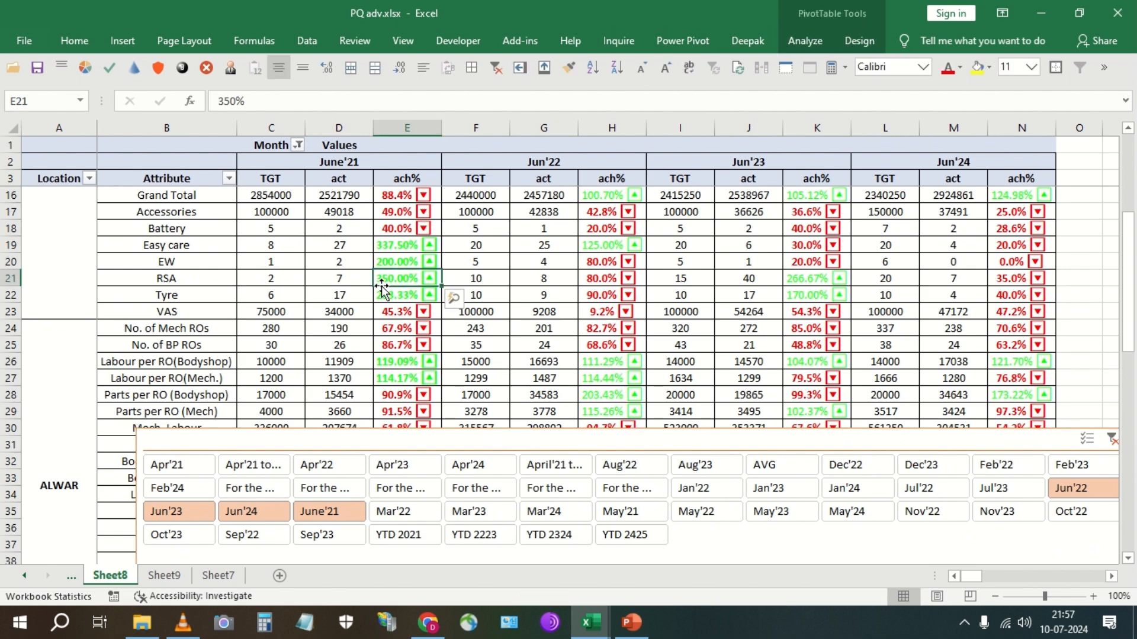
scroll(391, 275, down, 4)
drag(399, 240, 311, 483)
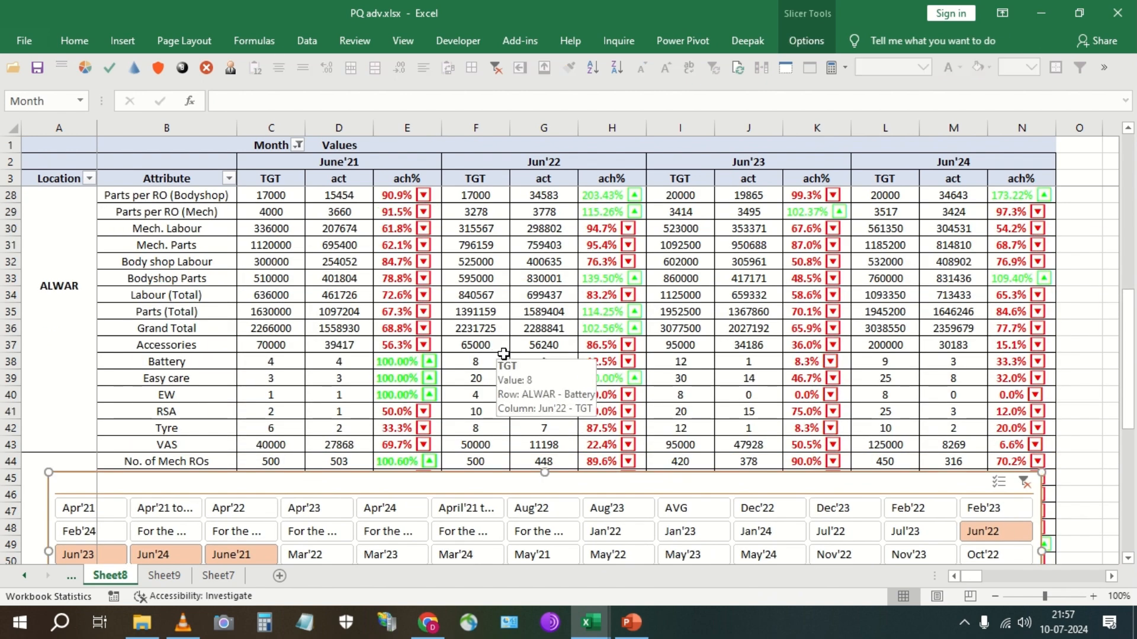
click(469, 214)
scroll(490, 238, up, 5)
scroll(490, 238, up, 3)
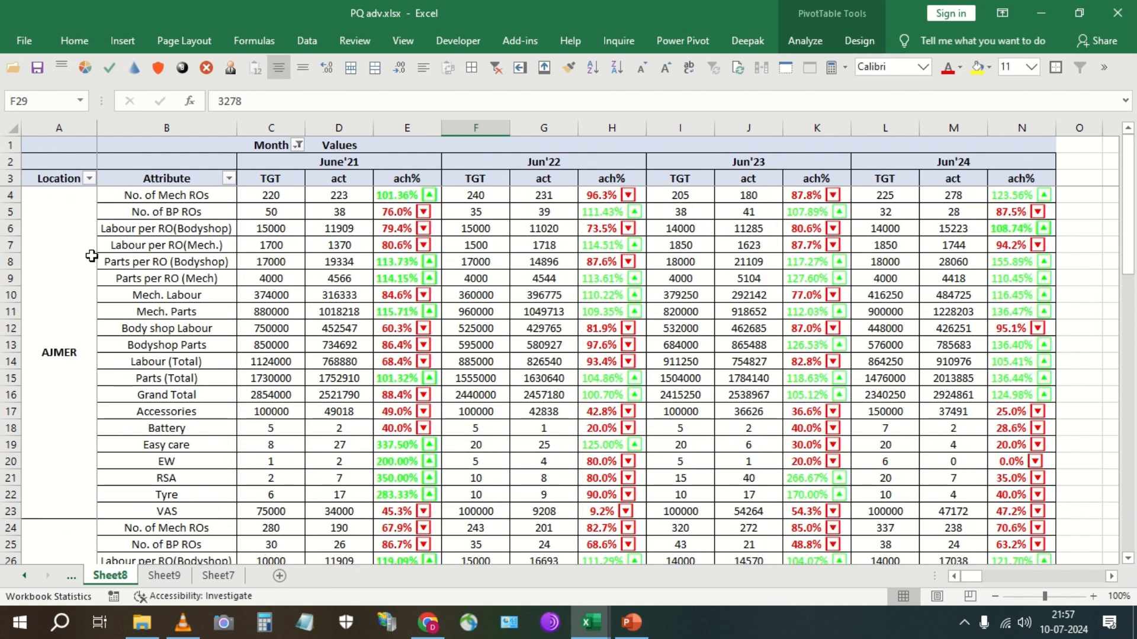
Step: Select the headers and AJMER block in A1:N23, look at Sheet1, and return to the pivot table on Sheet8
click(66, 136)
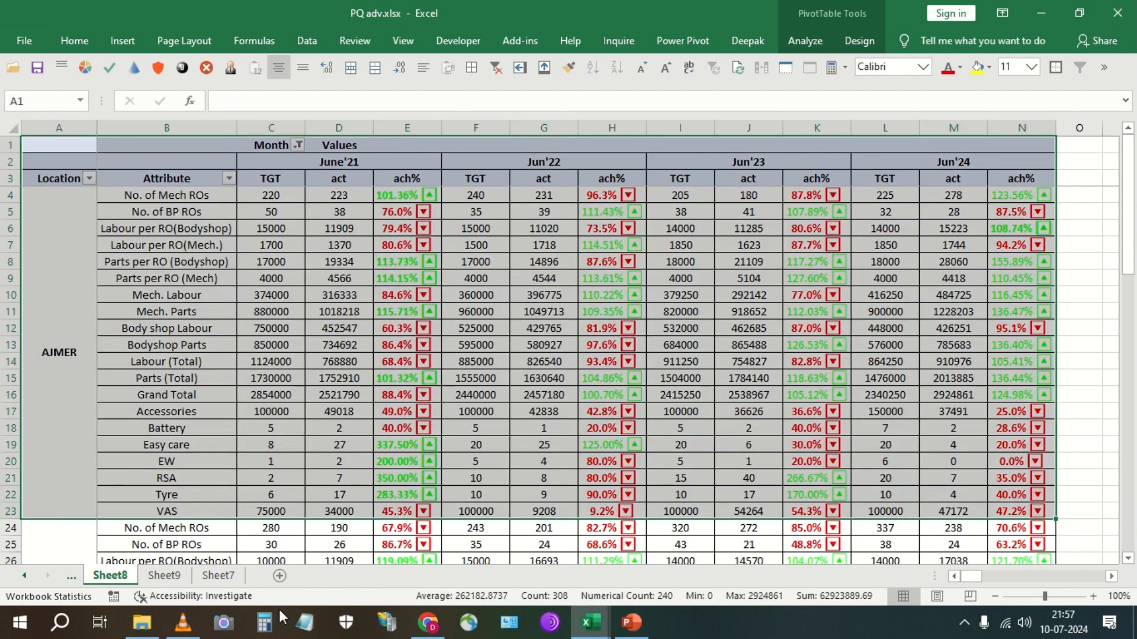
click(27, 577)
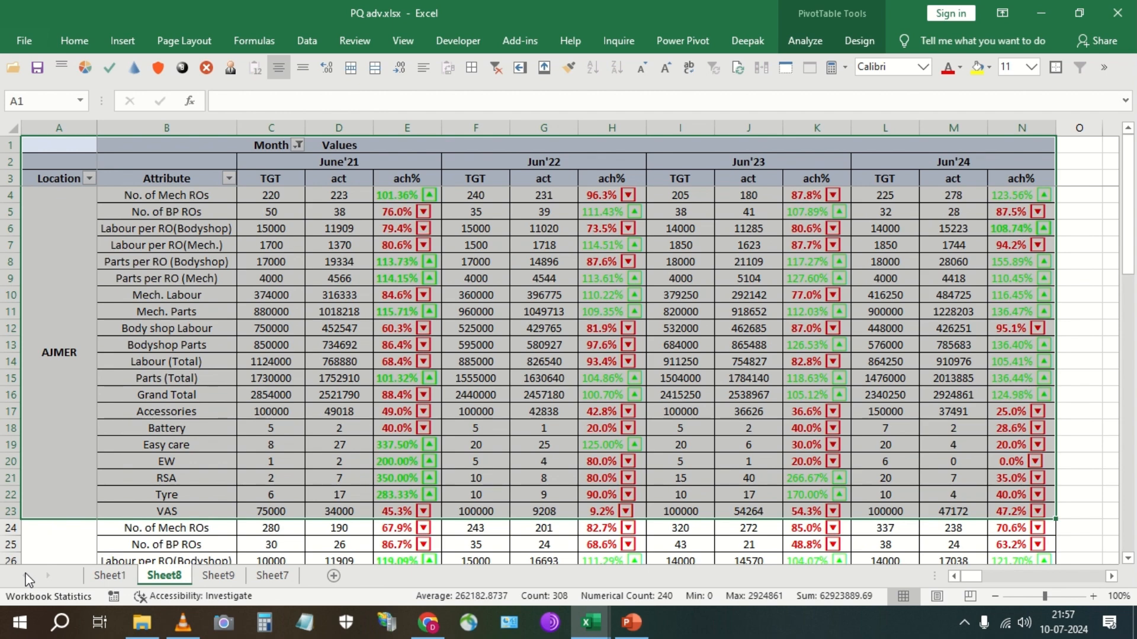
click(111, 577)
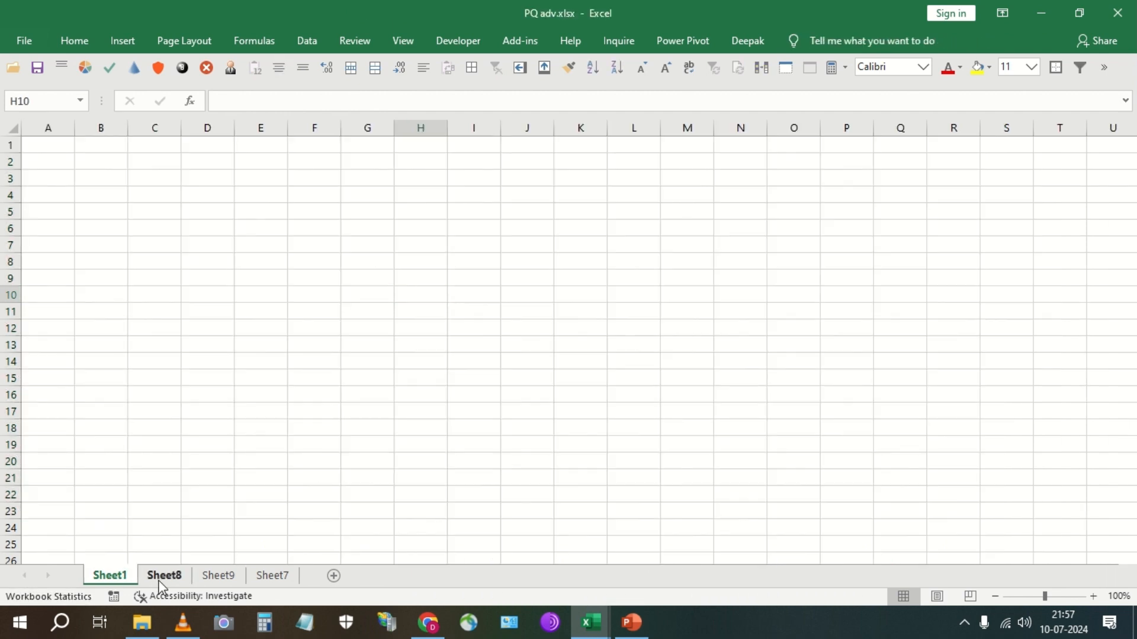
click(161, 577)
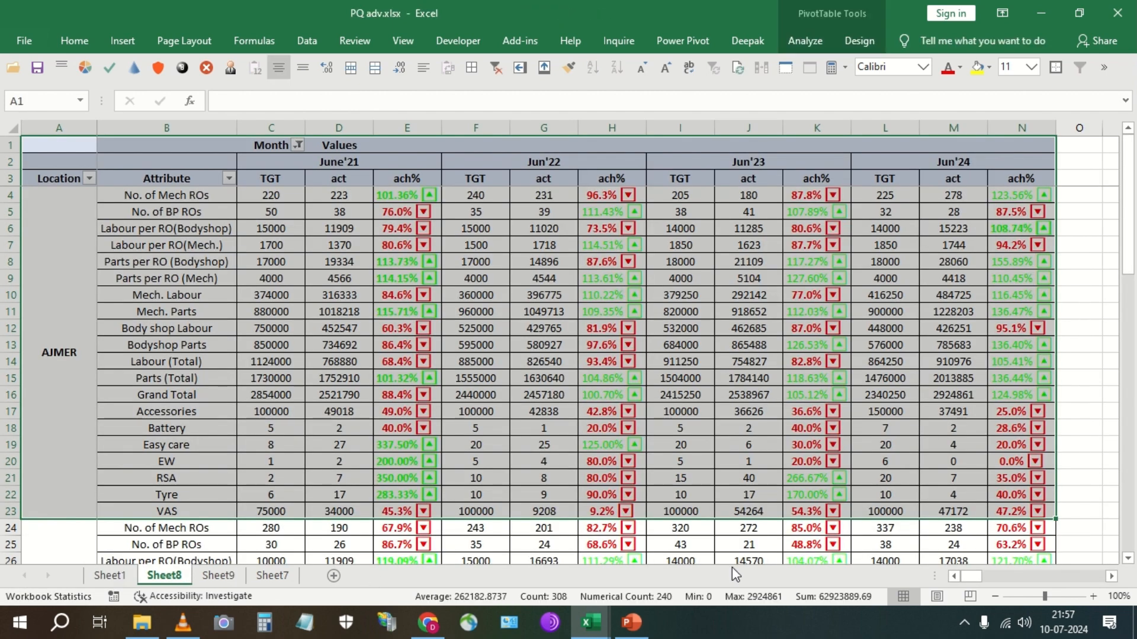
scroll(601, 502, down, 5)
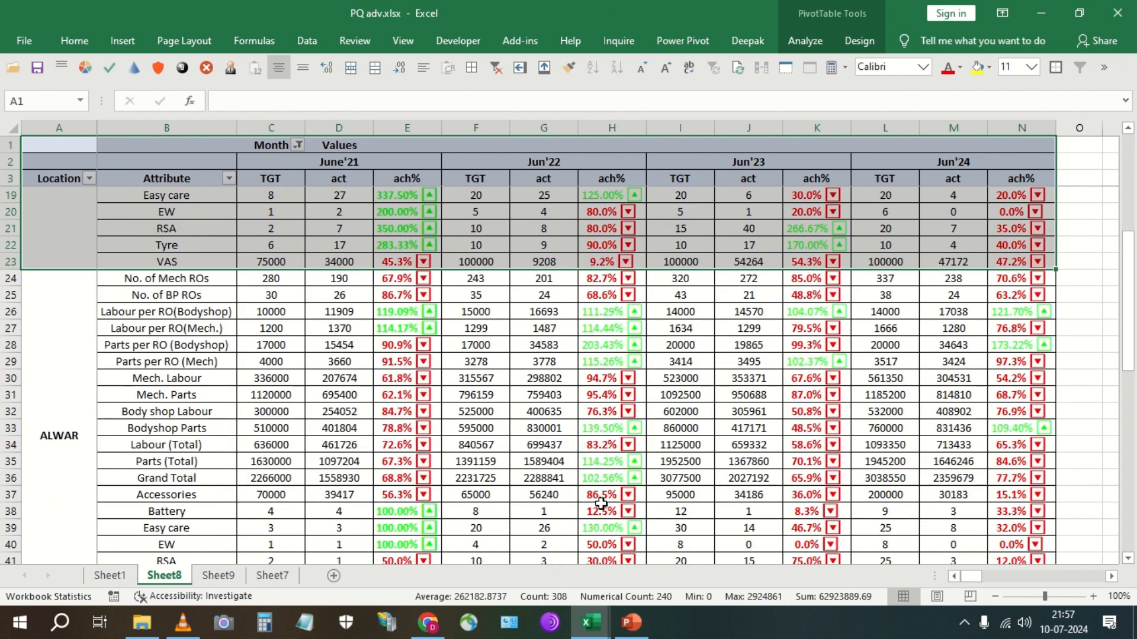
Step: Filter the pivot table with the month slicer to Jul'22 and Jul'23
scroll(601, 502, down, 7)
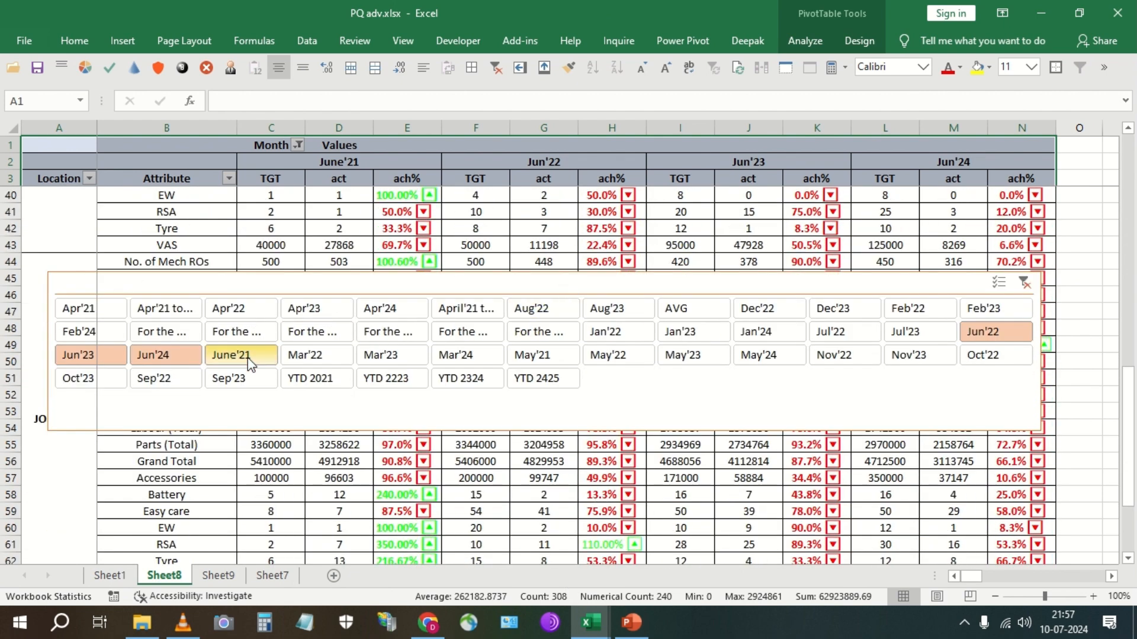
click(830, 334)
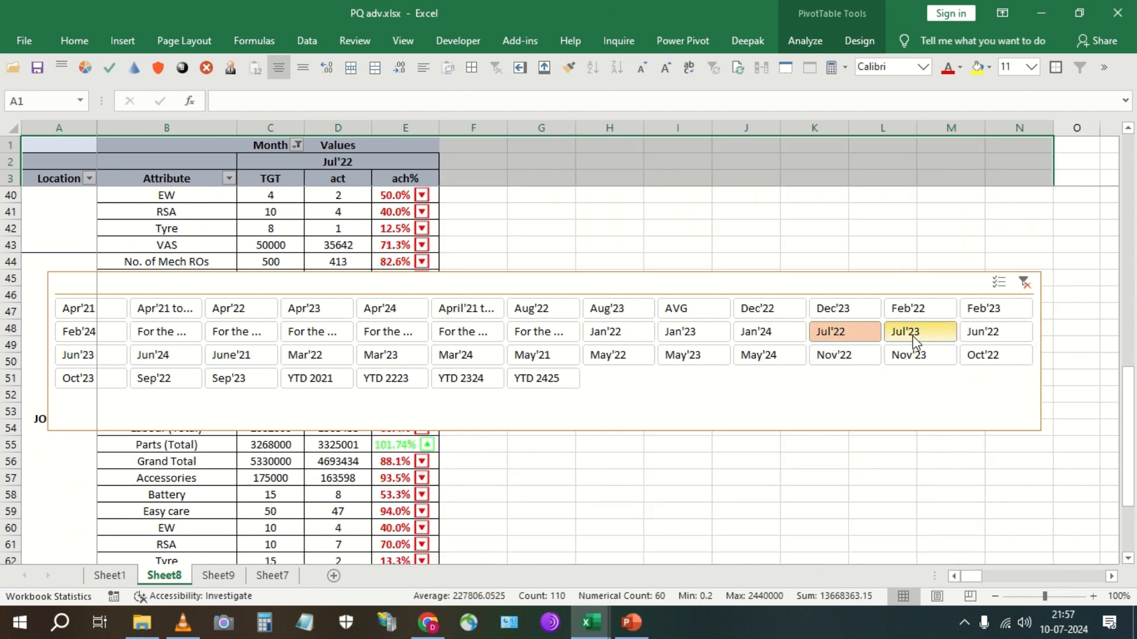
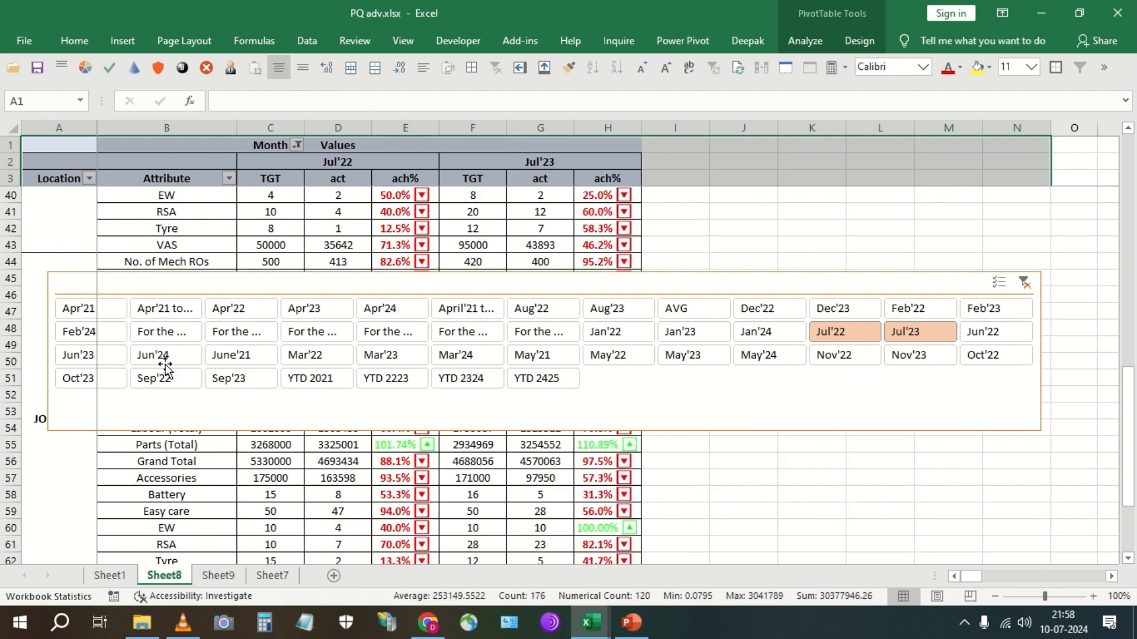
scroll(552, 428, up, 1)
scroll(553, 427, up, 4)
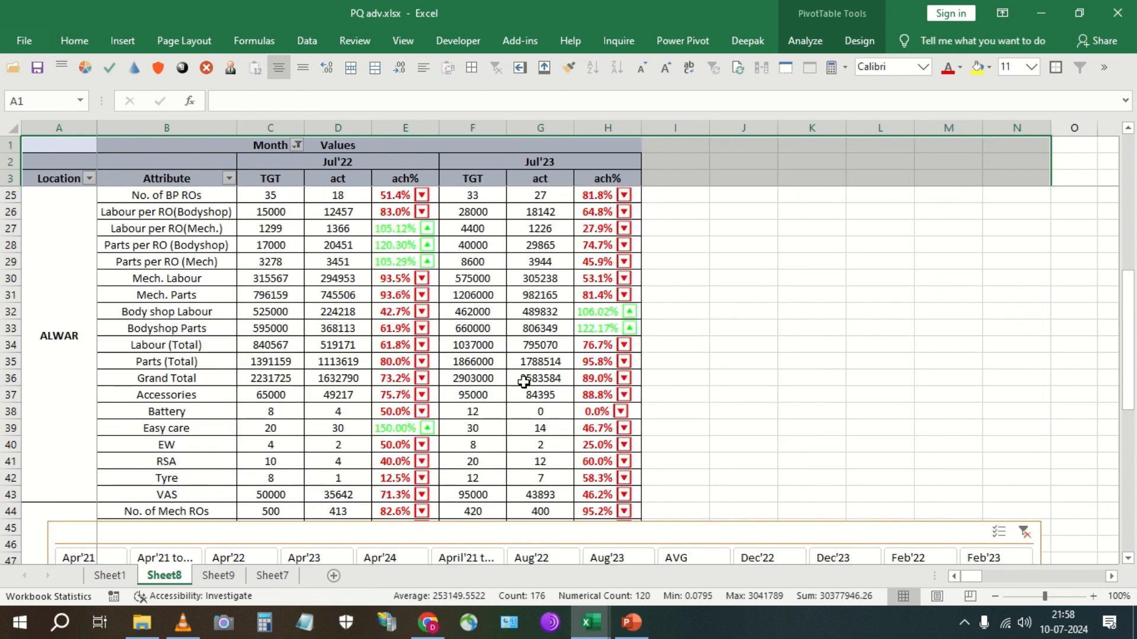
Step: Switch to the DATA BANK FY 2023-24 workbook and copy the Apr'24 tables in C3:L32 on the Service locationwise FY 2425 sheet
click(590, 622)
click(673, 561)
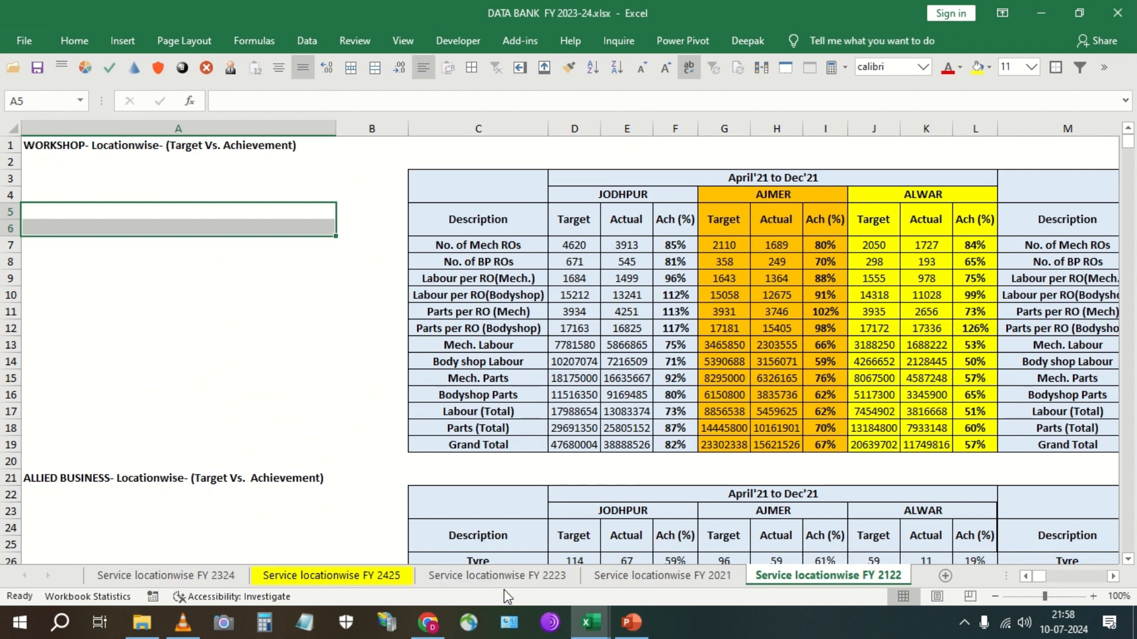
click(379, 577)
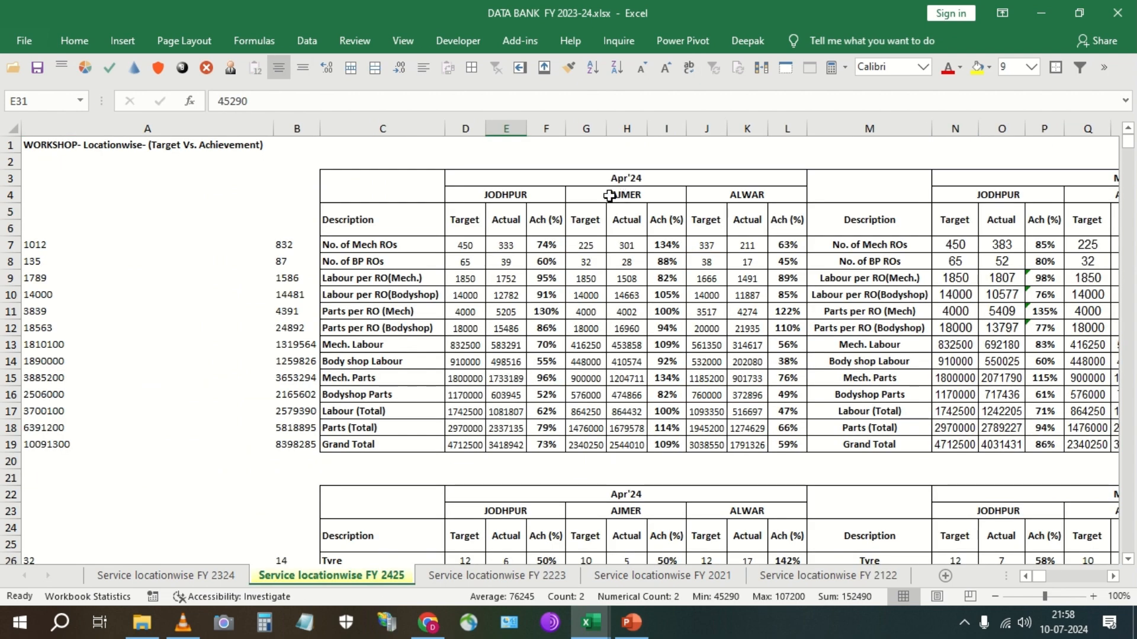
drag(422, 186, 731, 445)
scroll(732, 445, down, 3)
key(ctrl+shift+Down)
key(ctrl+shift+Down)
key(ctrl+c)
click(234, 579)
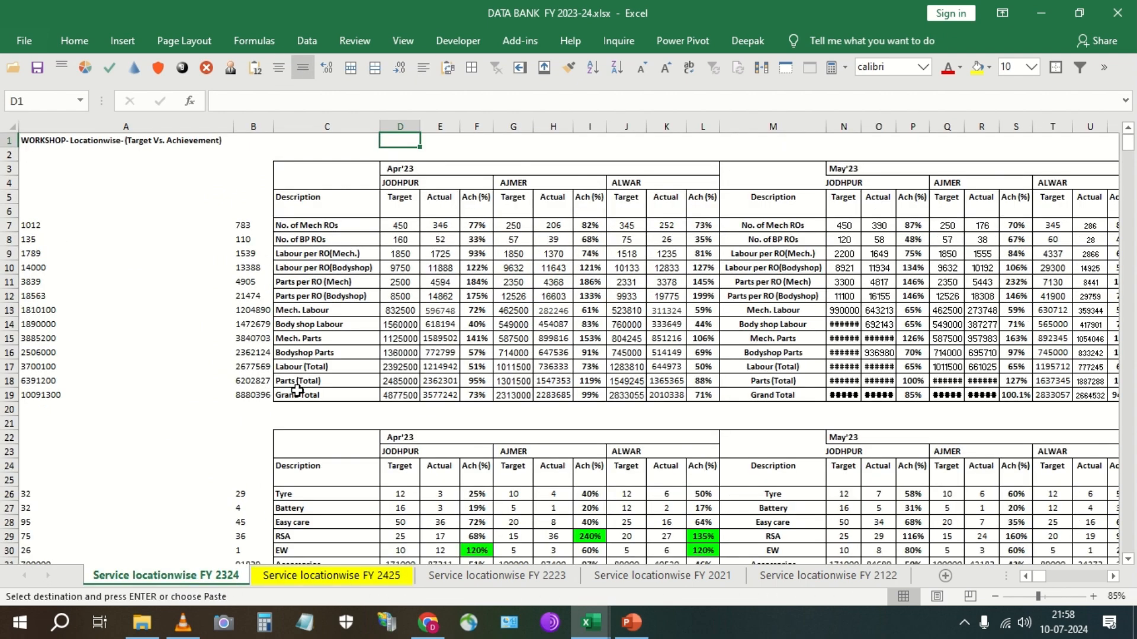
click(323, 577)
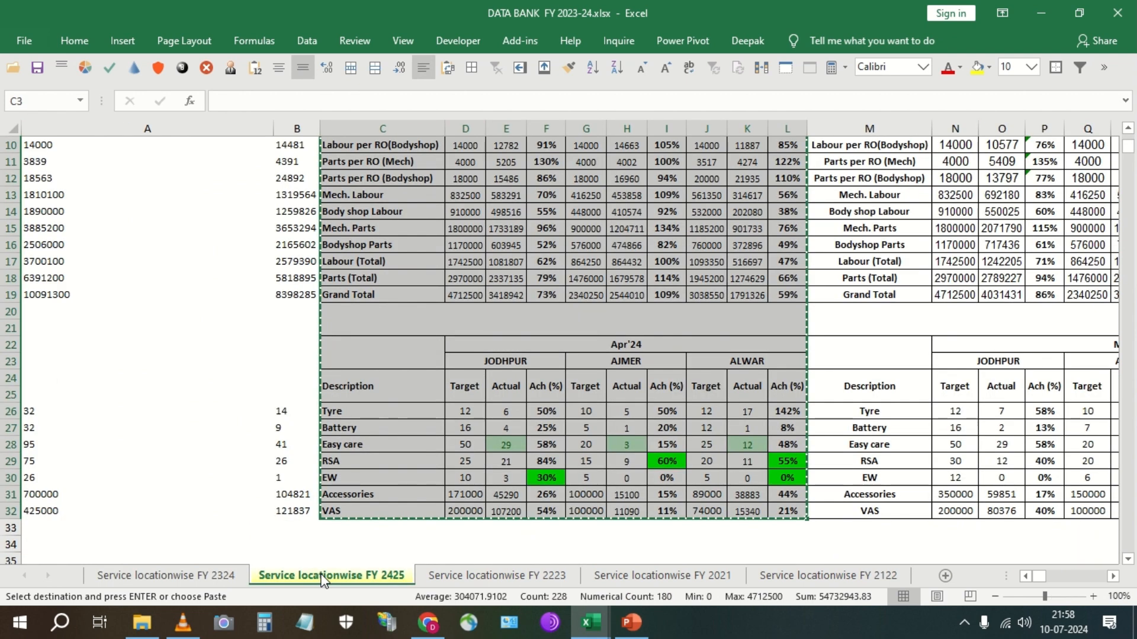
Step: Paste the copied tables at AG3 over the empty Jul'24 block, replacing the existing data
scroll(740, 344, up, 3)
click(913, 245)
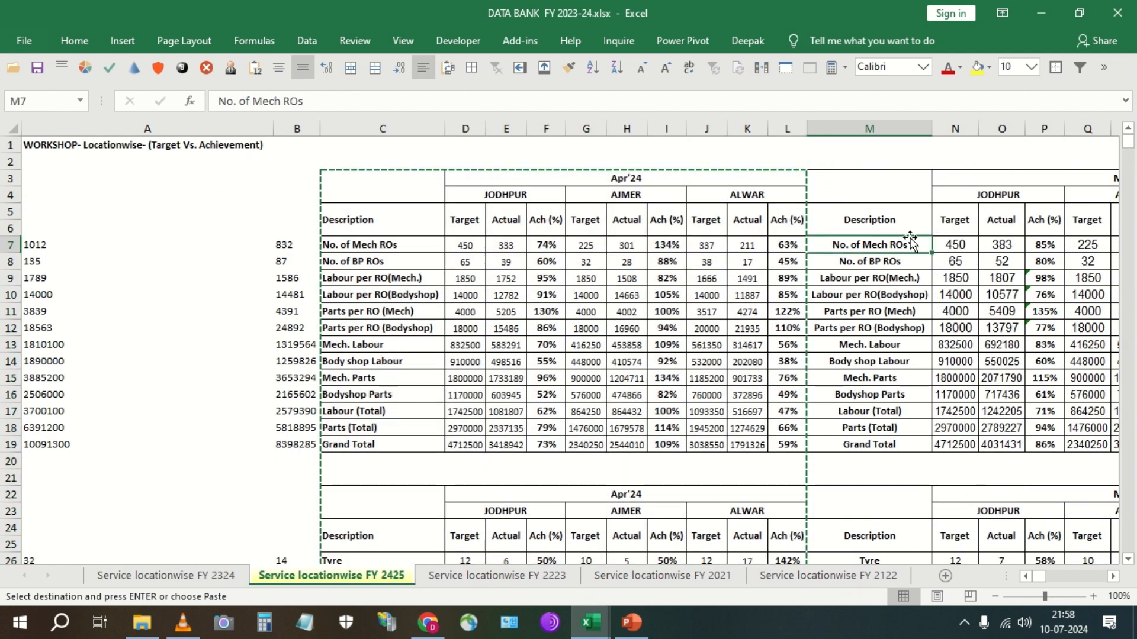
click(901, 214)
key(Right)
key(Right)
key(Right)
key(Right)
key(Right)
key(Right)
key(Right)
key(Right)
key(Right)
key(Right)
key(Right)
key(Right)
key(Right)
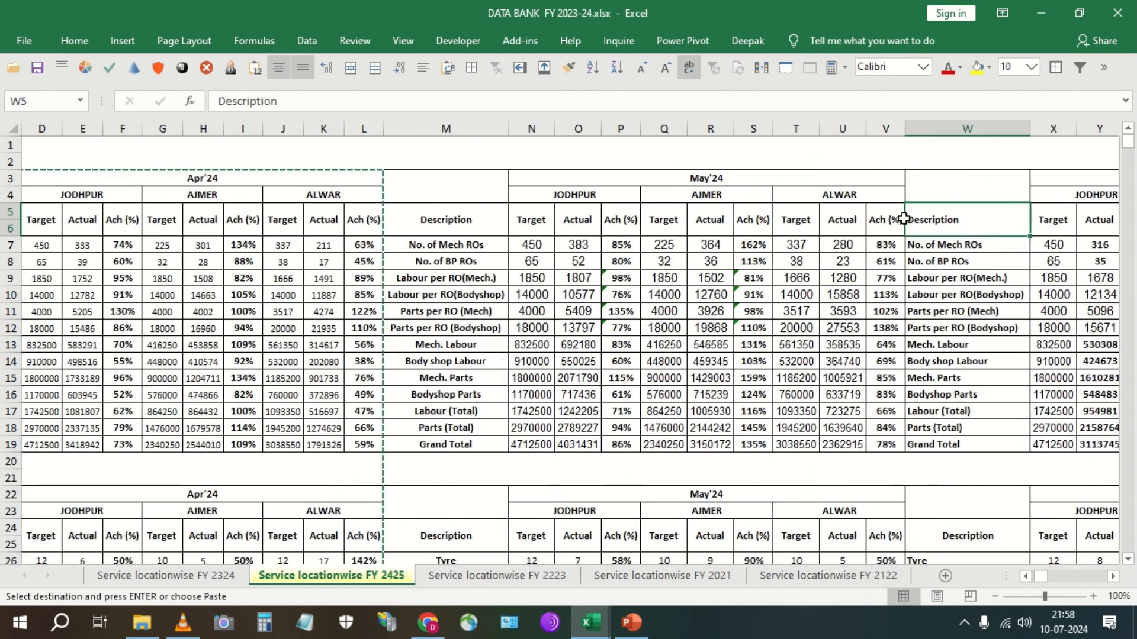
key(Right)
key(Right)
key(Right)
key(Right)
key(Right)
key(Right)
key(Right)
key(Right)
key(Right)
key(Right)
key(Right)
key(Right)
key(Right)
key(Right)
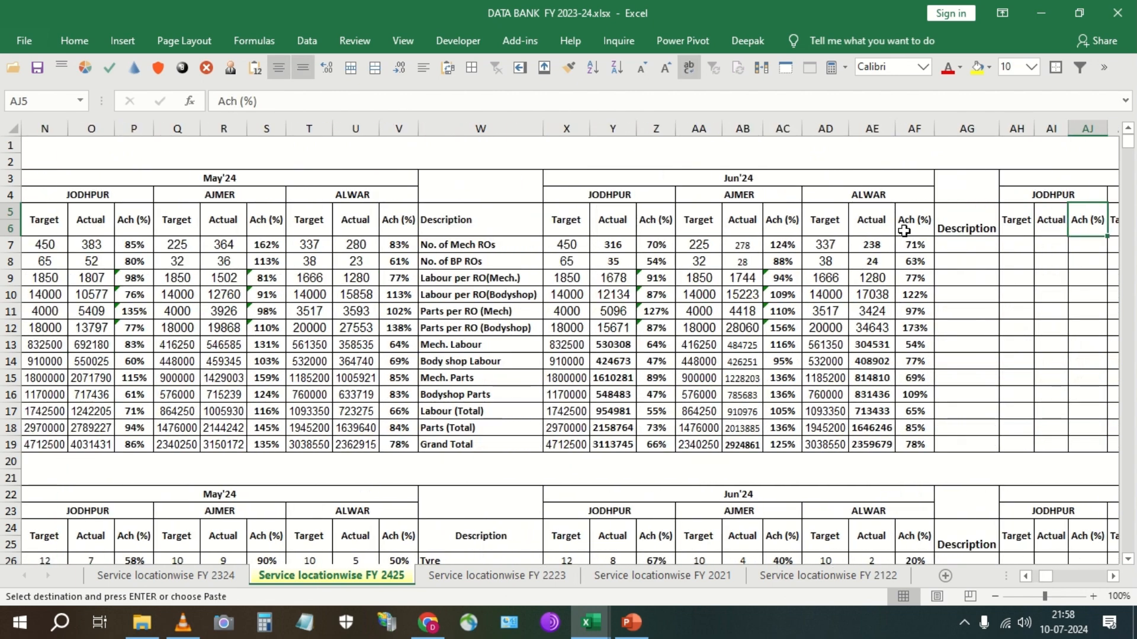
key(Right)
key(Right)
key(Right)
key(Right)
key(Right)
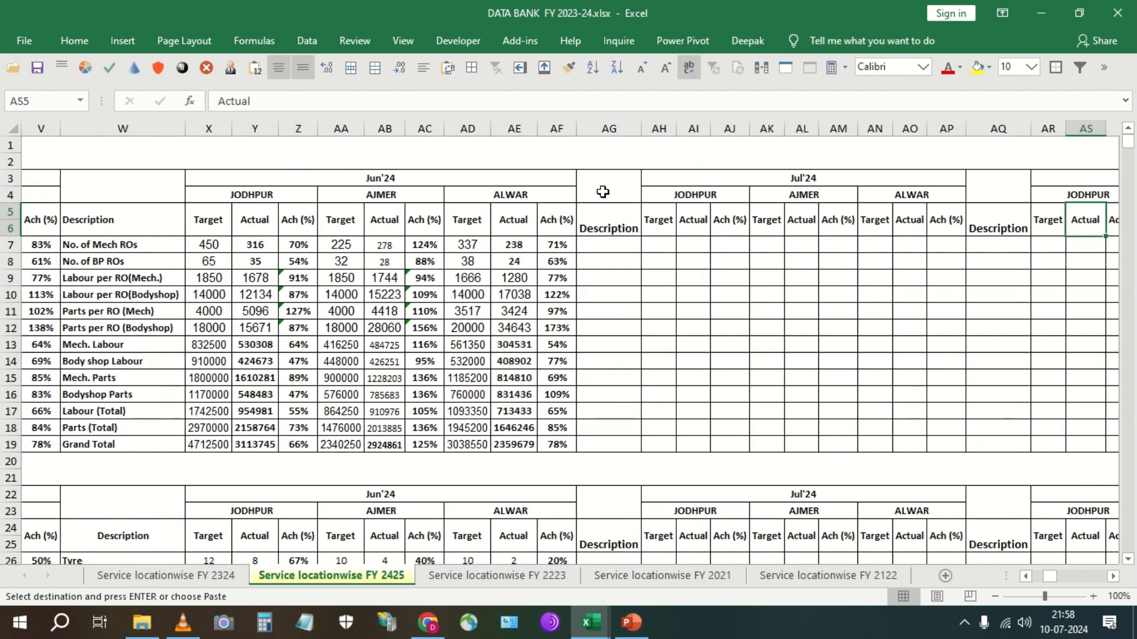
click(603, 192)
key(ctrl+v)
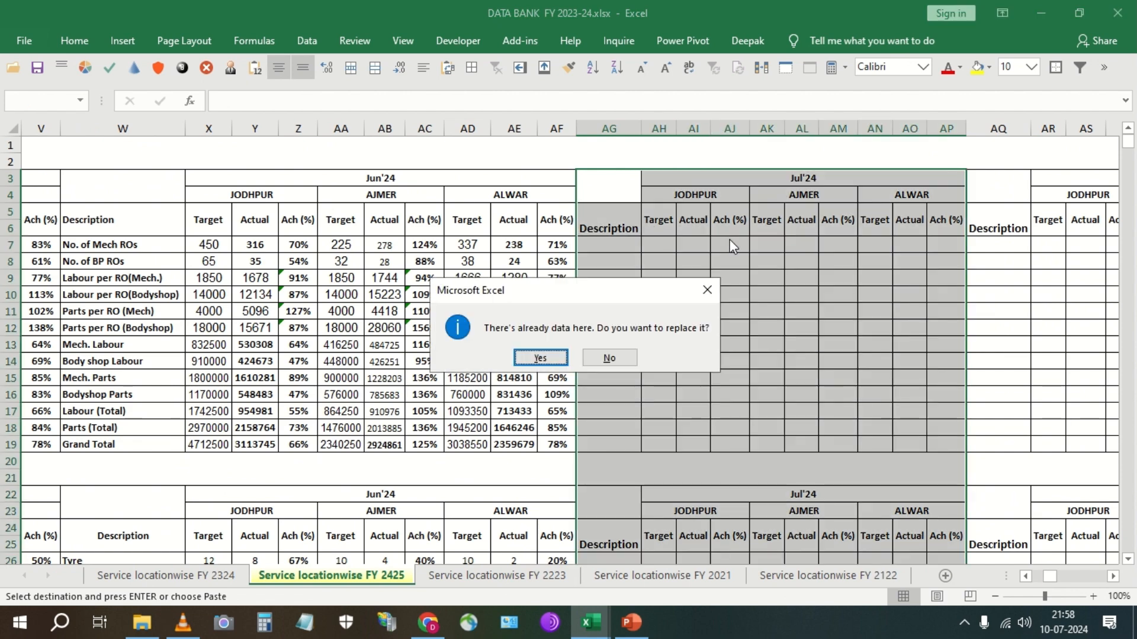
key(Return)
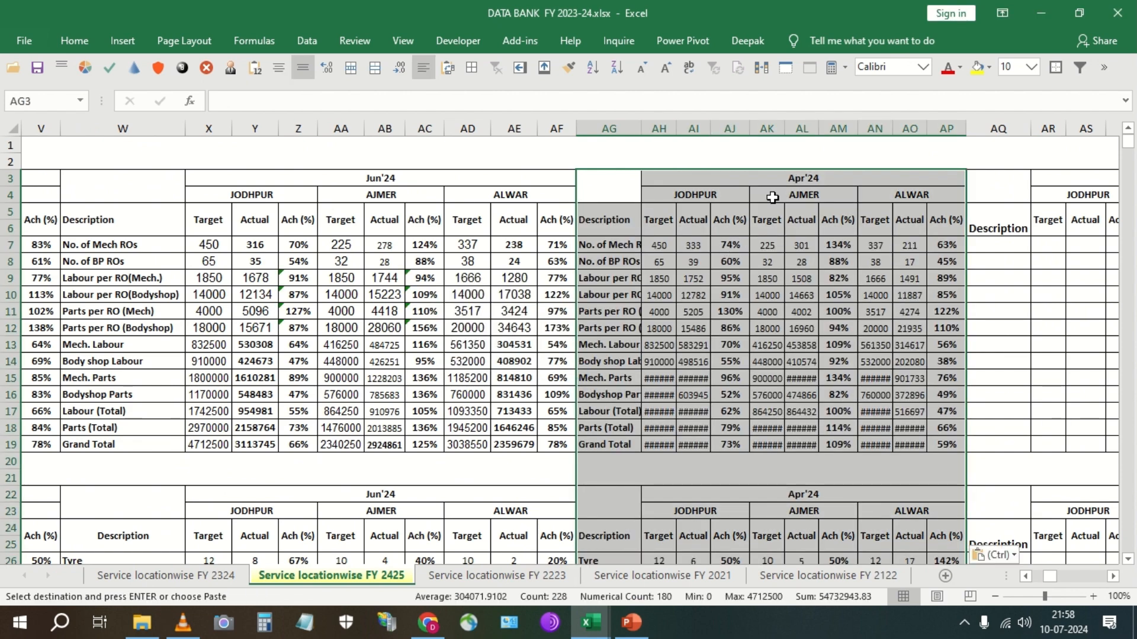
Step: Change the month header of the pasted upper table in AH3 to Jul'24
double_click(792, 178)
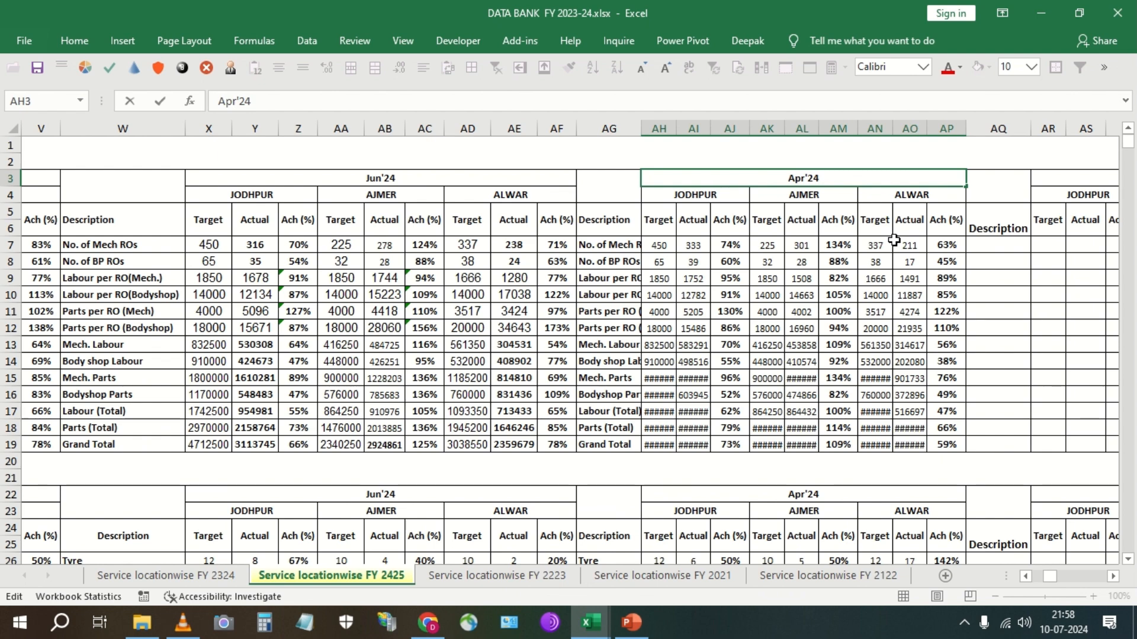
key(BackSpace)
key(BackSpace)
key(Delete)
text(Jul)
key(ctrl+Return)
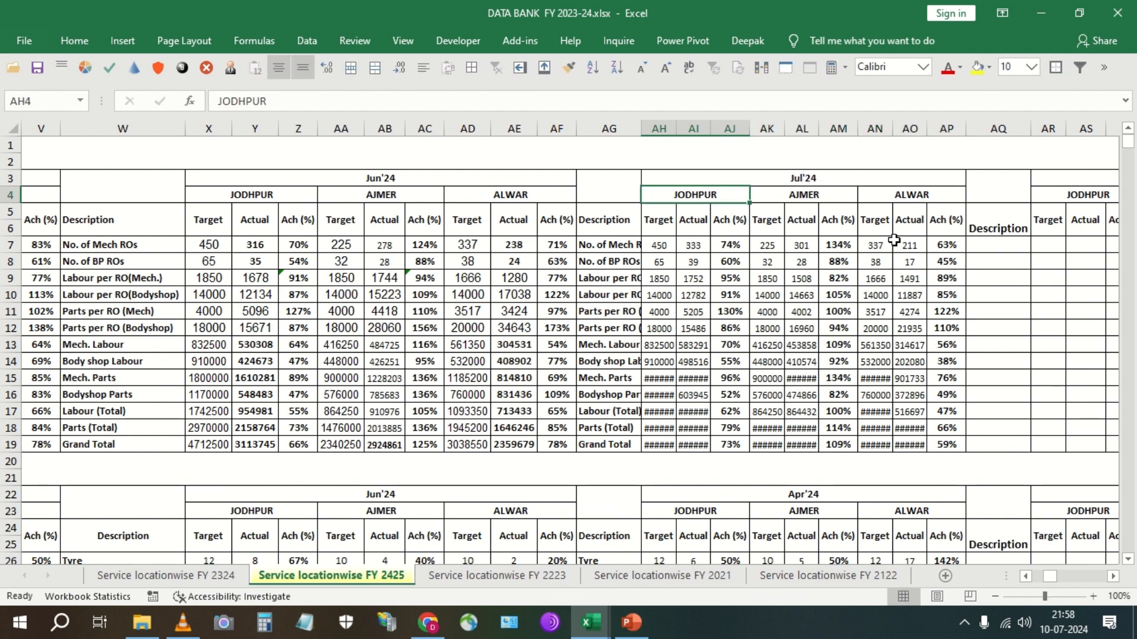
Step: Copy the Jul'24 header onto the lower pasted table's month header in AH22
key(ctrl+c)
click(782, 488)
key(ctrl+v)
key(Escape)
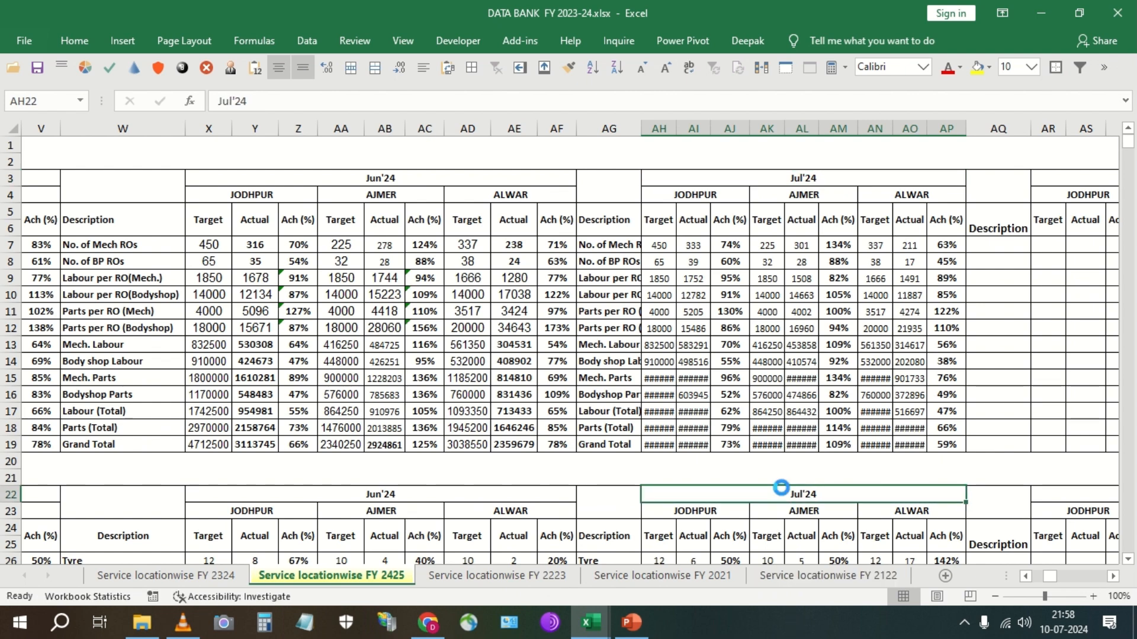
Step: Return to the PQ adv.xlsx workbook and refresh the query table on Sheet7
key(alt+Tab)
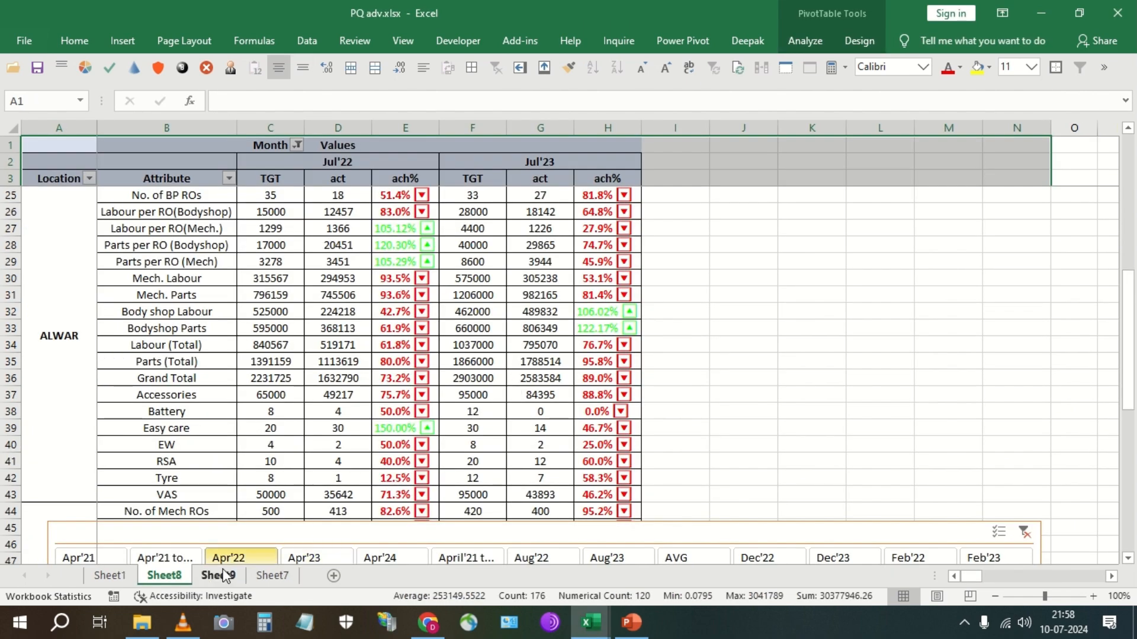
click(223, 575)
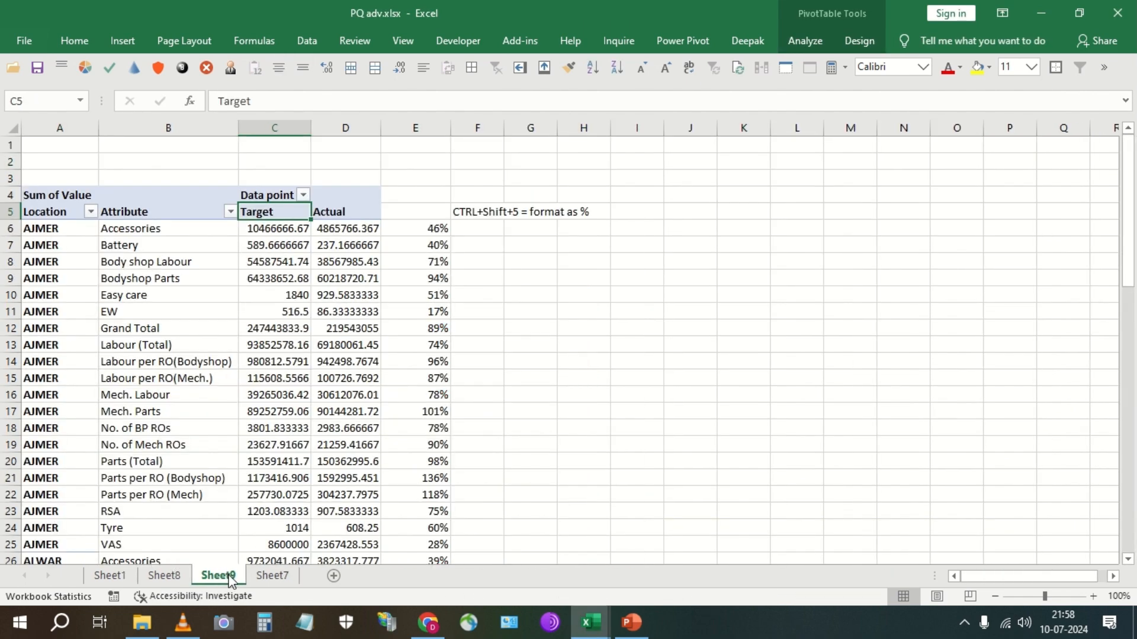
click(272, 575)
click(362, 309)
right_click(365, 310)
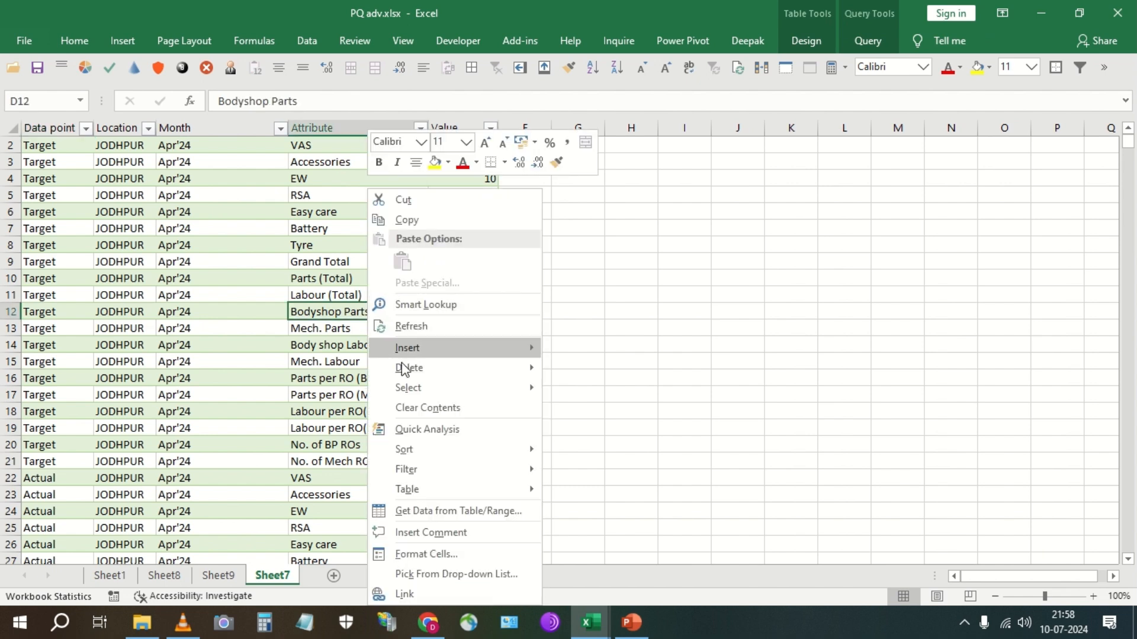
click(408, 325)
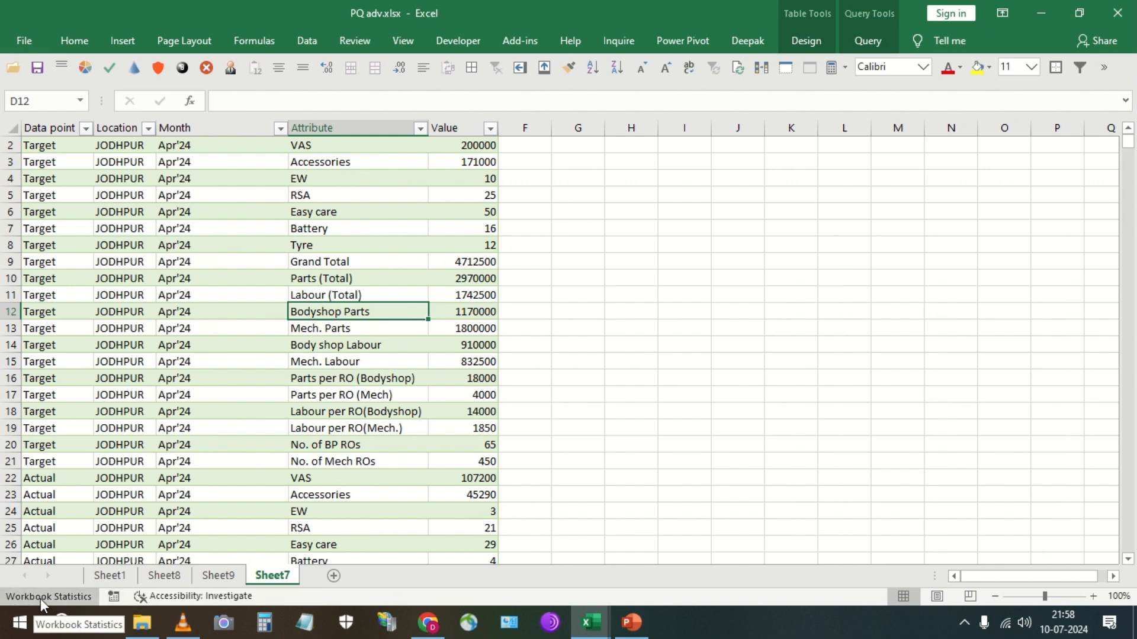
Step: Filter the Month column by "jul" to check for the Jul'24 records, and clear the filter
scroll(251, 221, up, 1)
click(281, 145)
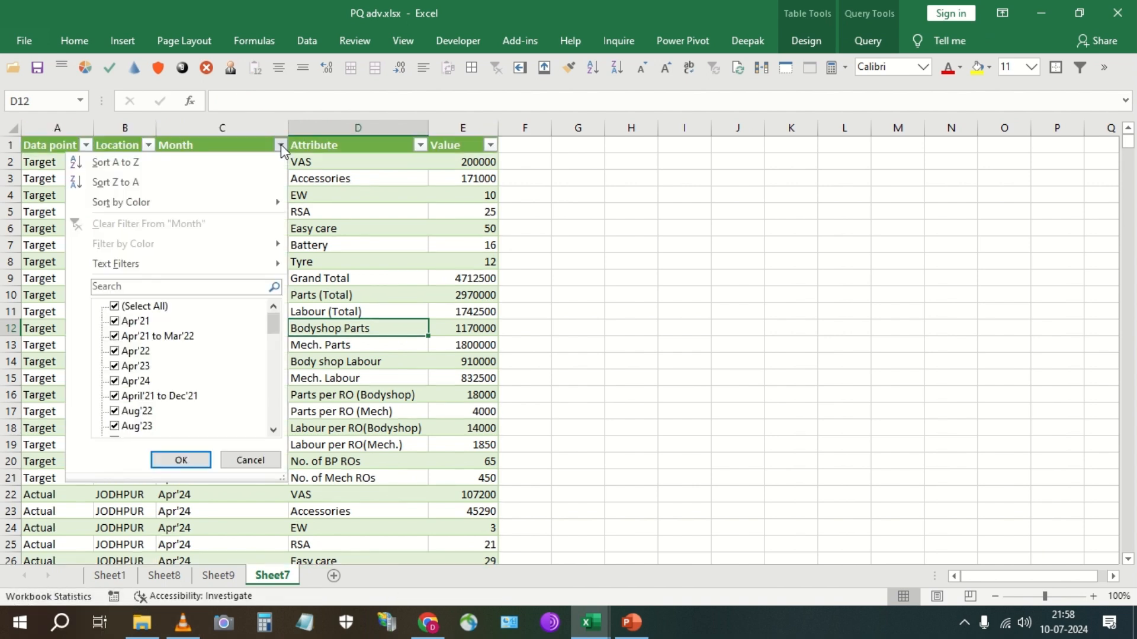
click(169, 289)
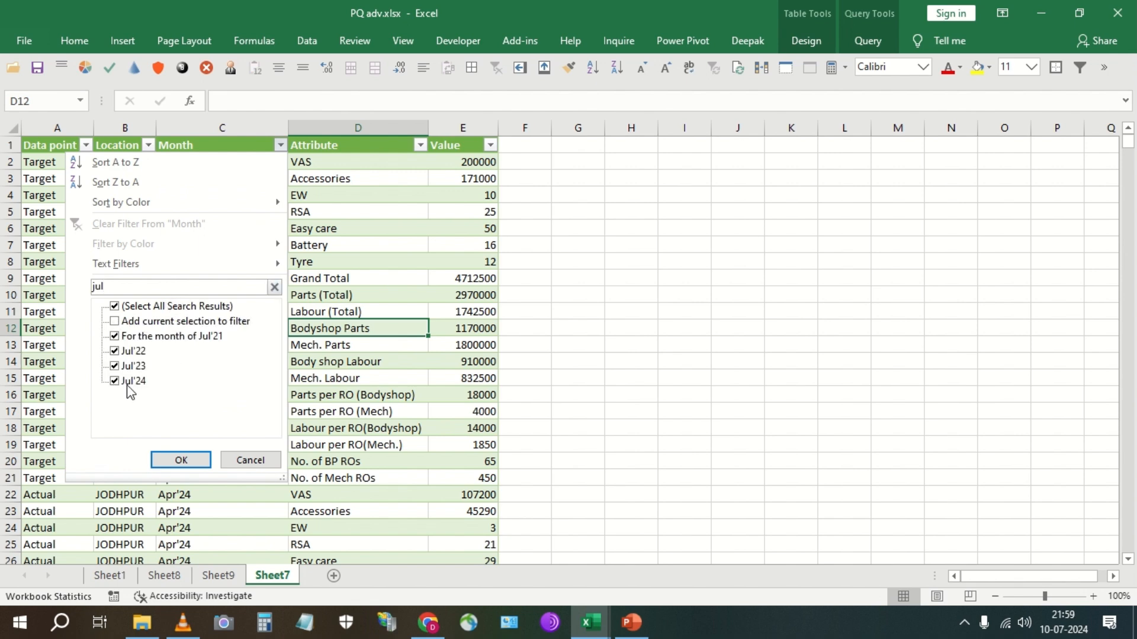
click(203, 462)
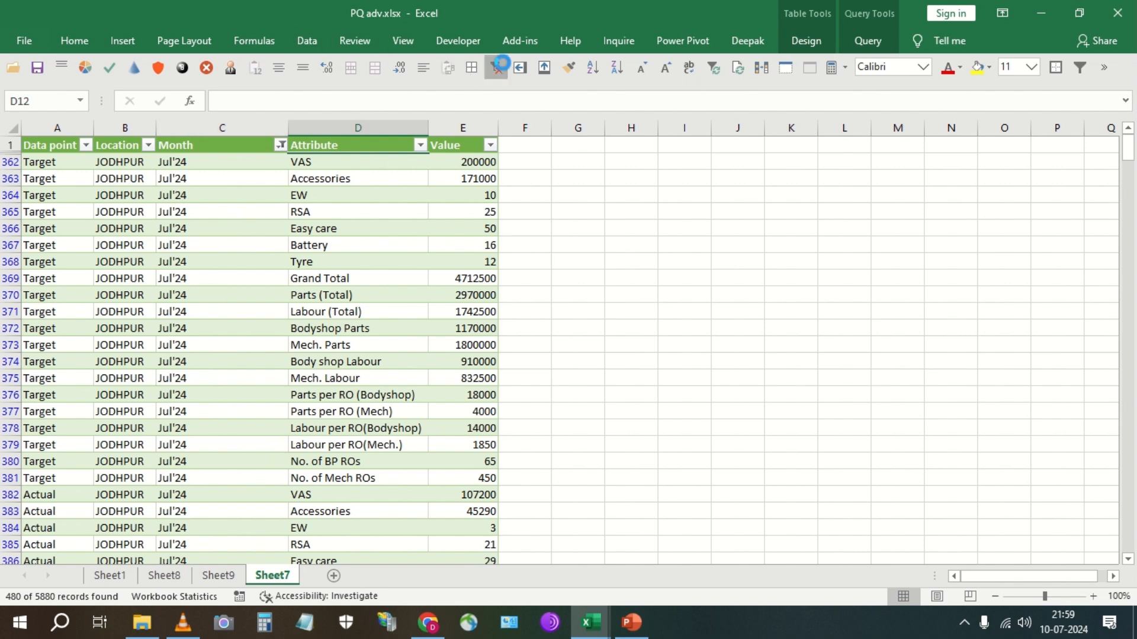
click(496, 67)
Step: Delete the empty Sheet1 from the workbook
click(163, 576)
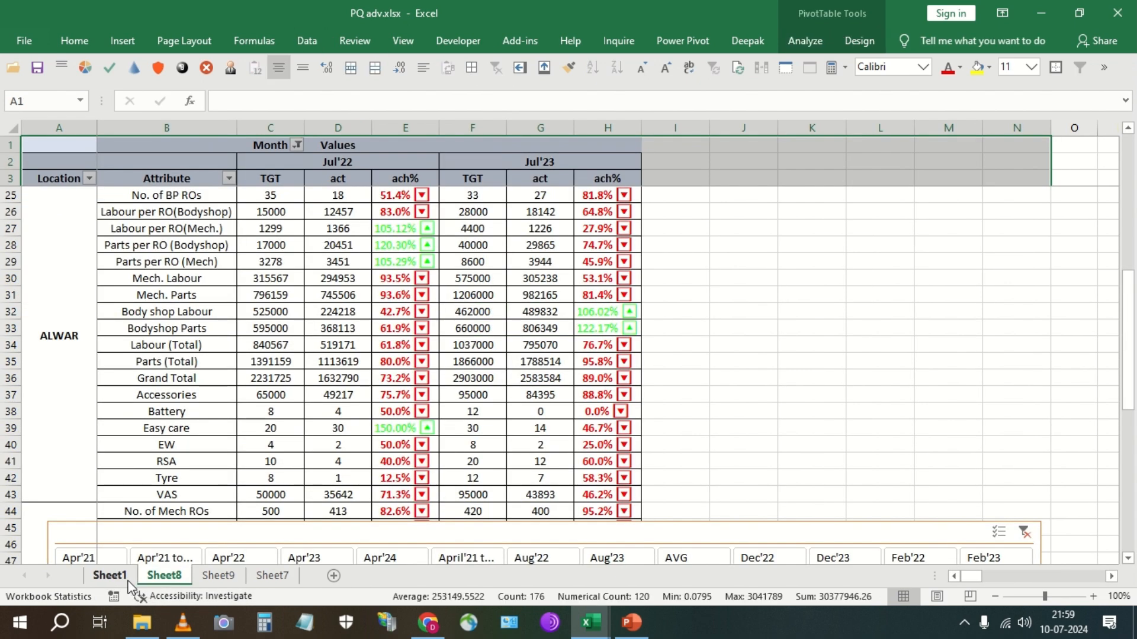
click(128, 582)
right_click(104, 579)
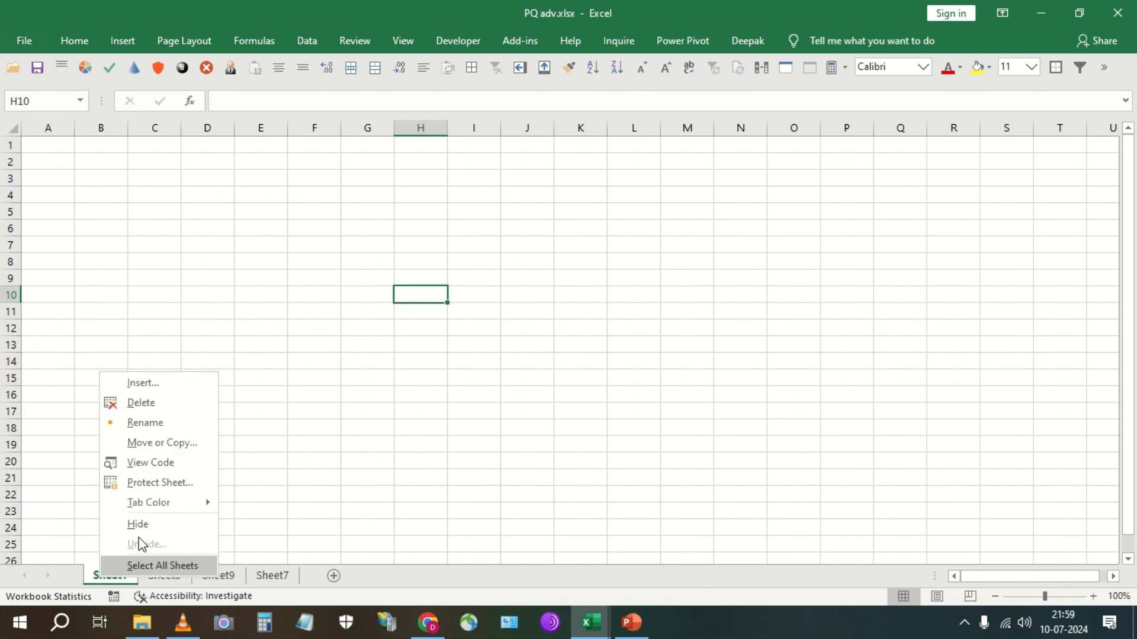
click(157, 402)
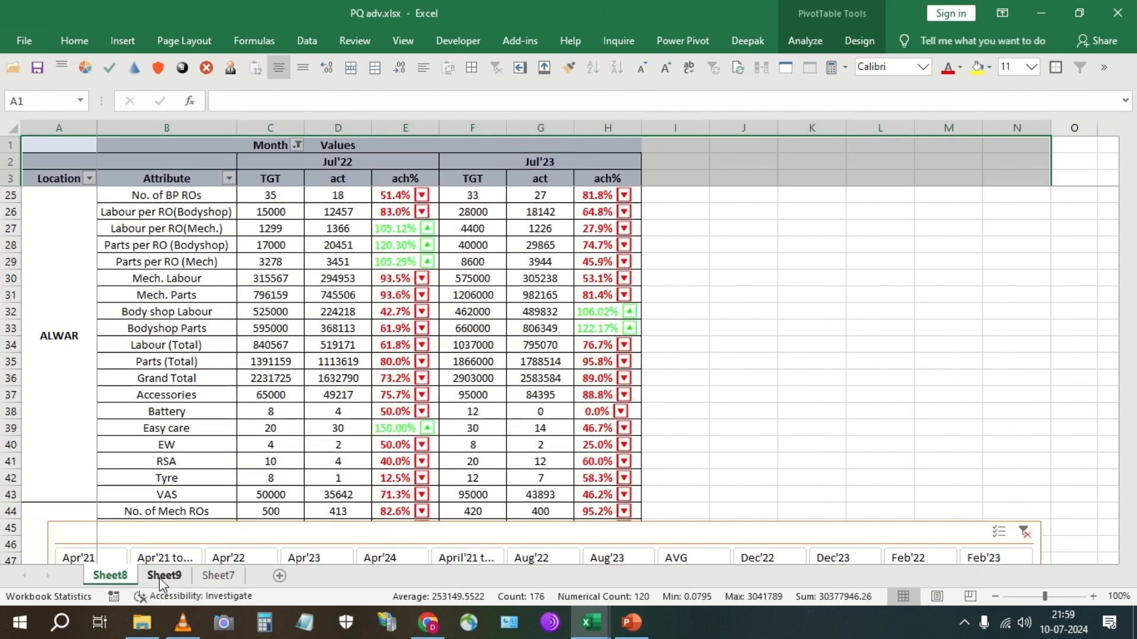
Step: Hide Sheet9 and return to the pivot table on Sheet8
click(158, 578)
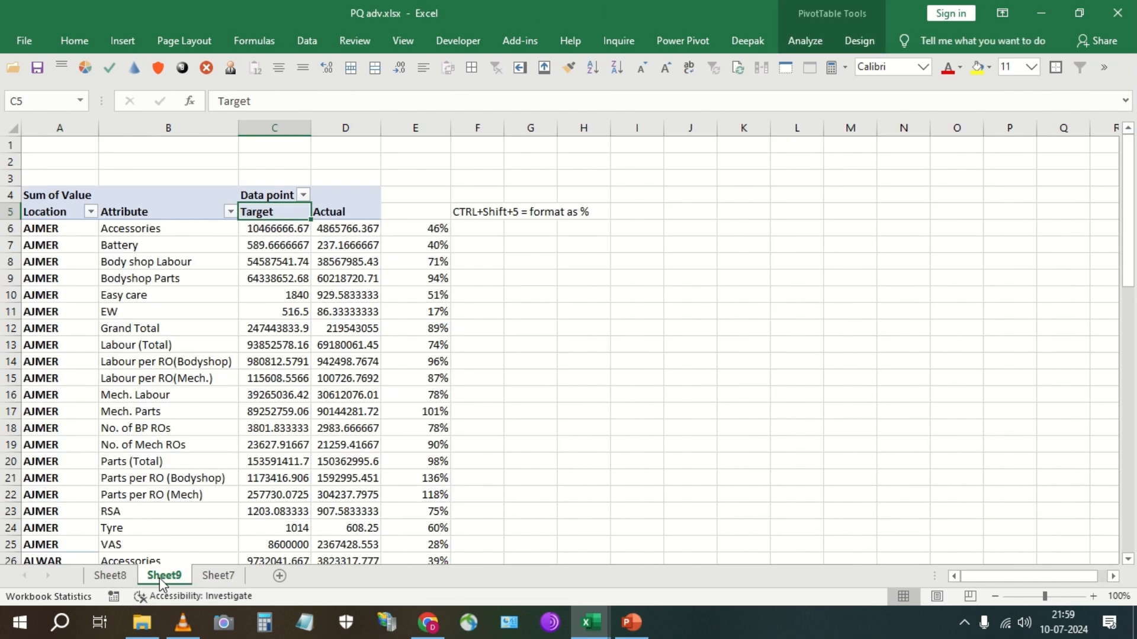
right_click(159, 578)
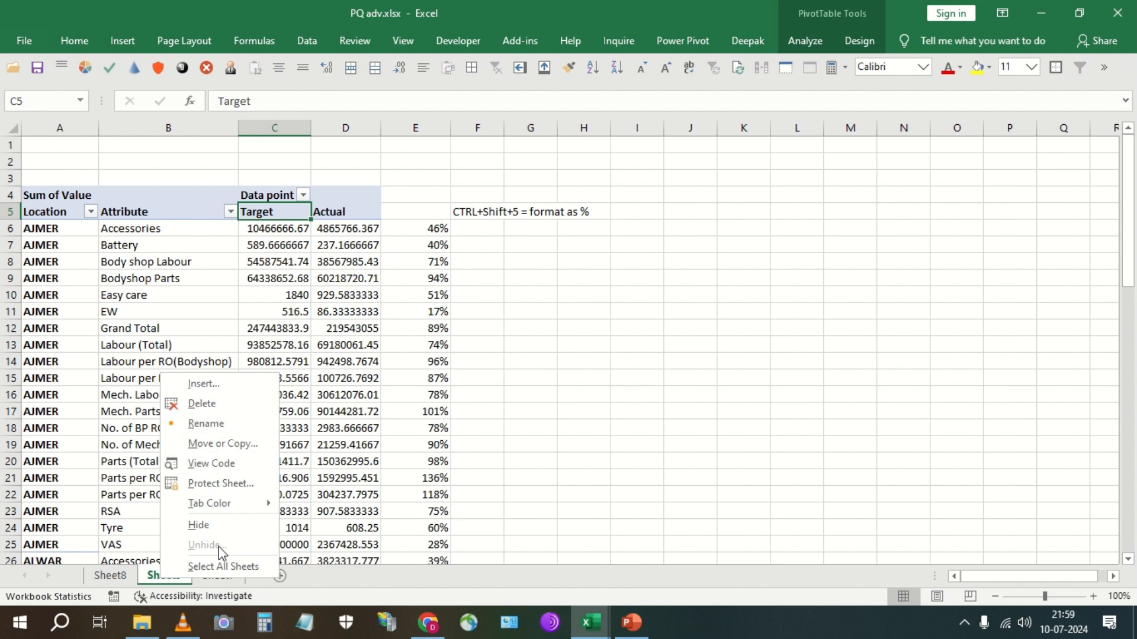
click(200, 526)
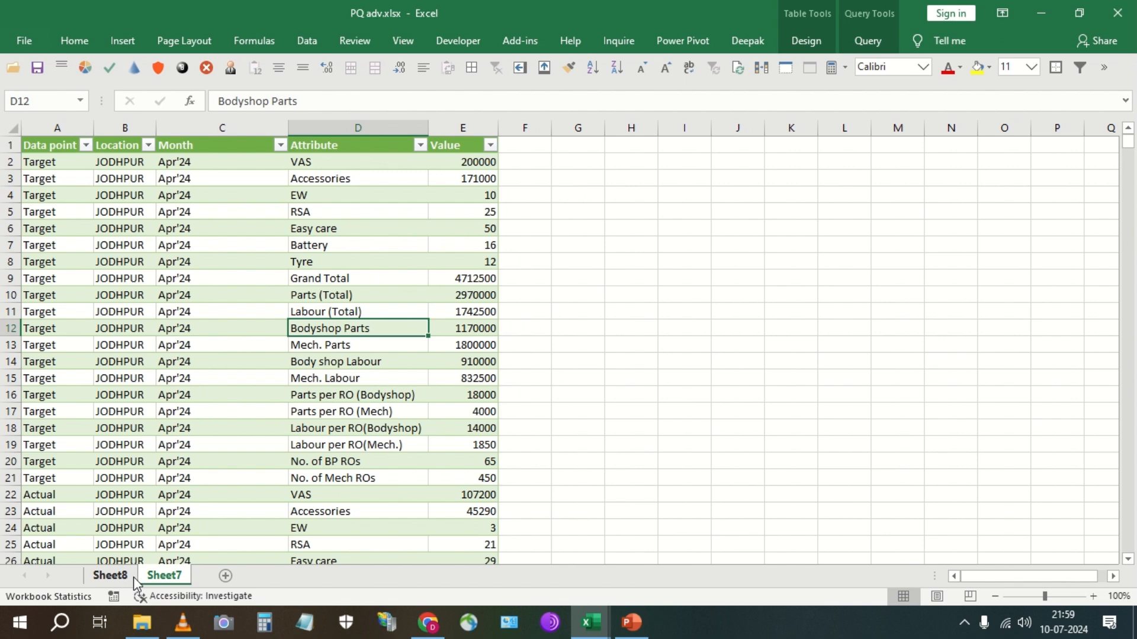
click(131, 577)
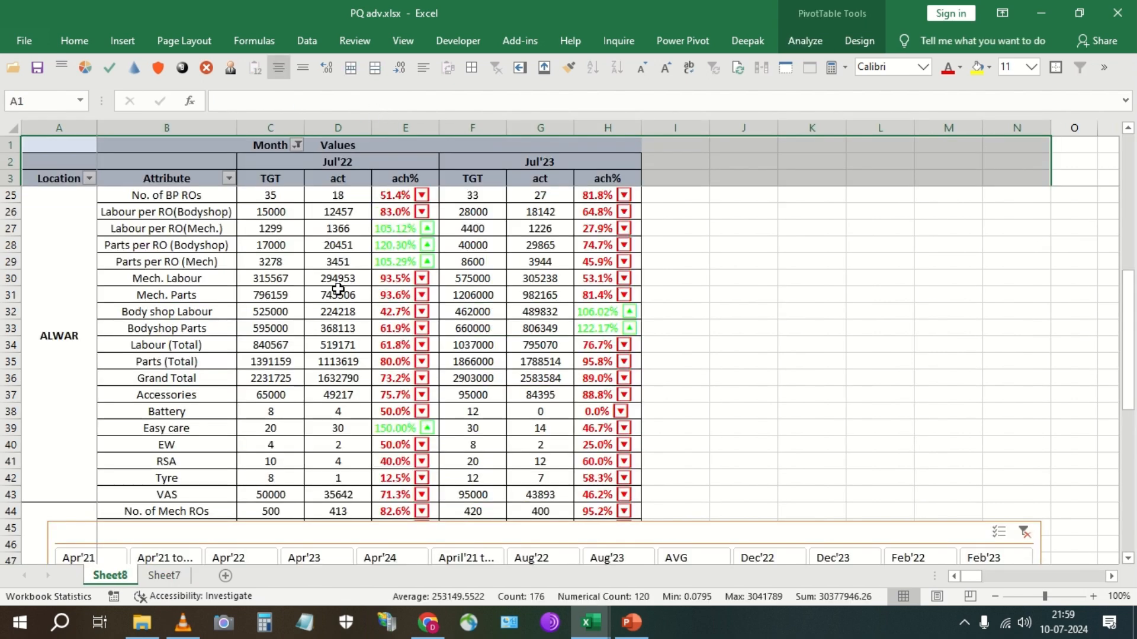
Step: Refresh all data connections so the pivot table and month slicer pick up the added month, and go to the slicer
click(337, 290)
scroll(337, 290, up, 4)
mouse_move(244, 1)
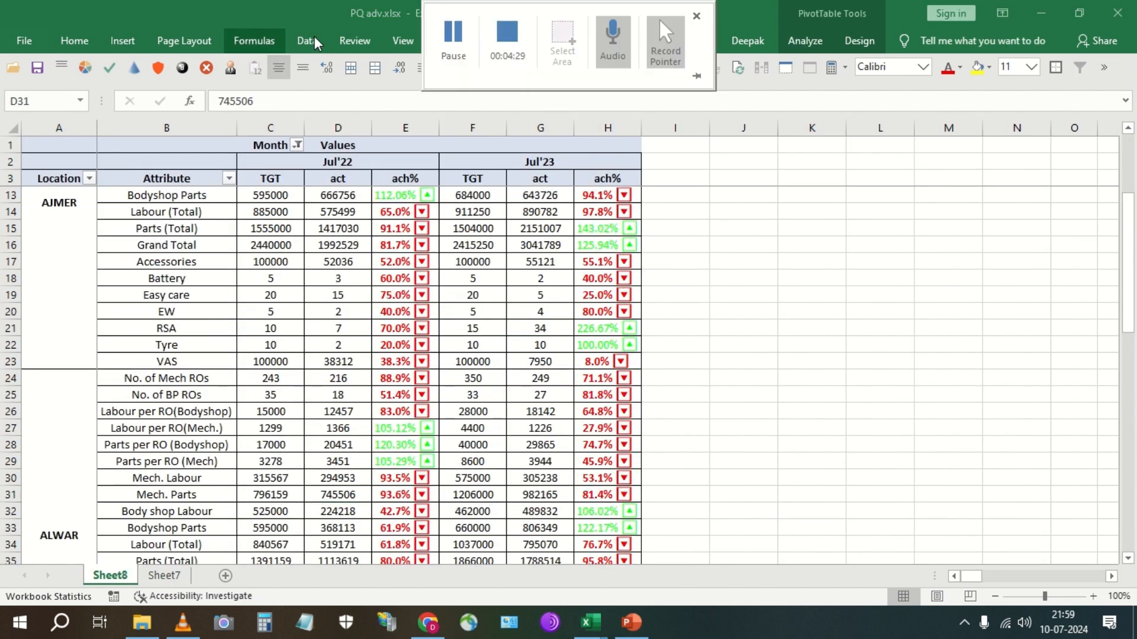
click(313, 39)
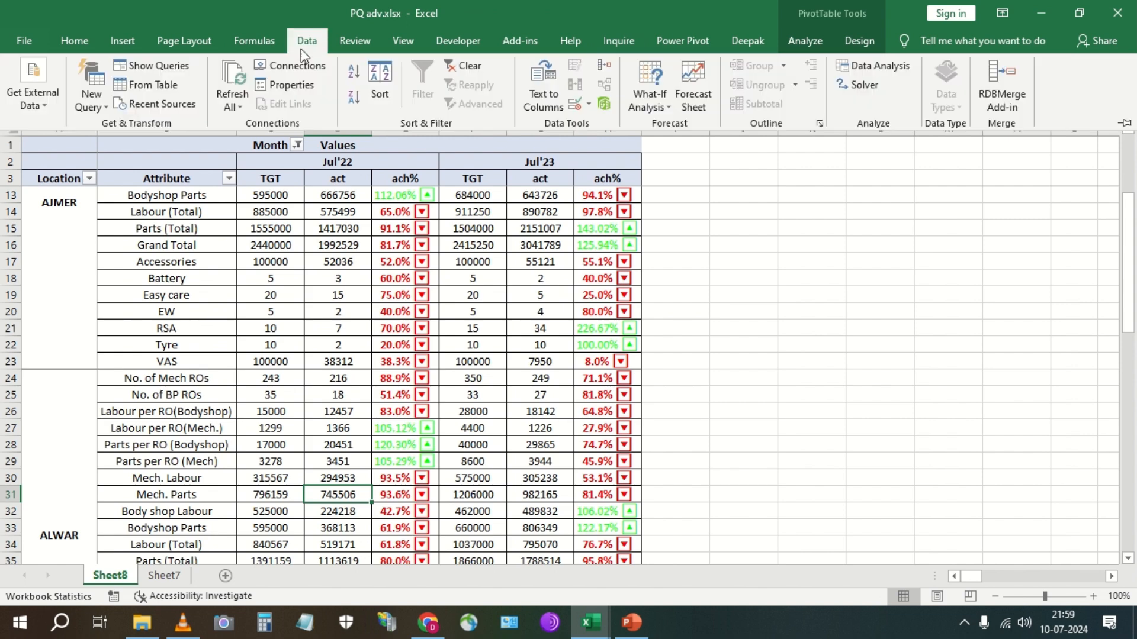
click(232, 80)
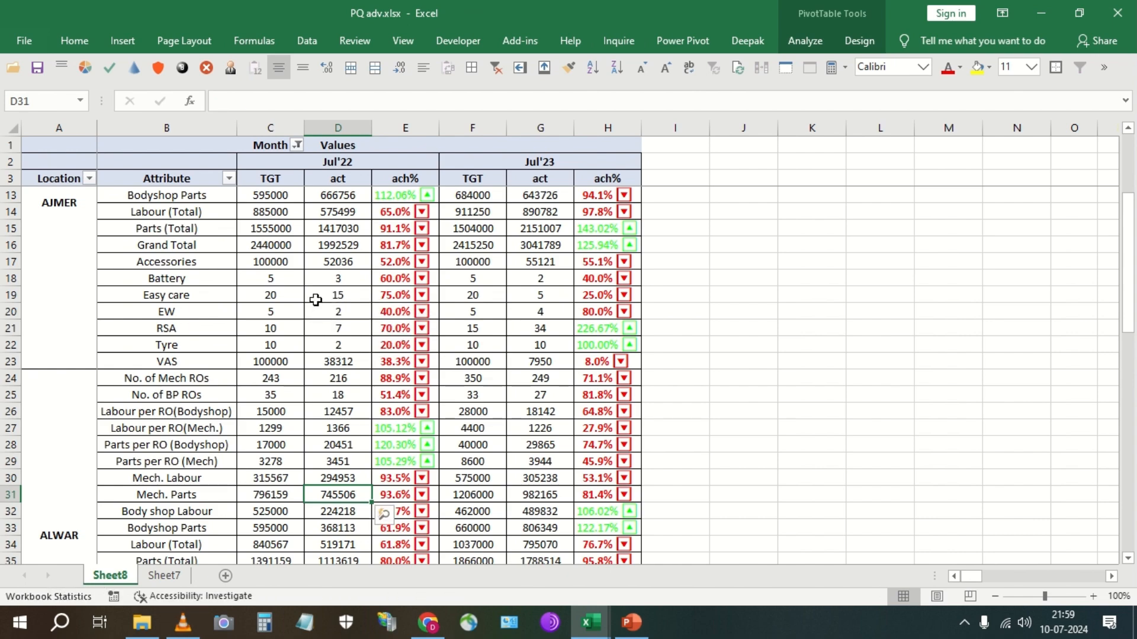
scroll(247, 510, up, 1)
scroll(509, 435, down, 8)
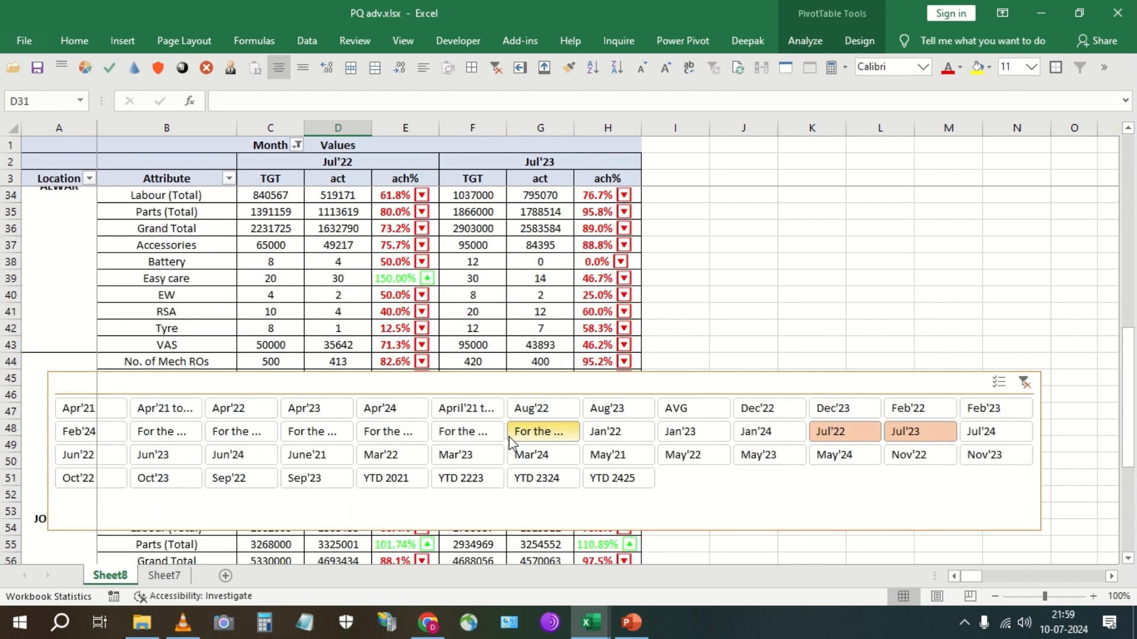
Step: Add Jul'24 to the months selected in the slicer and move the slicer down, clear of most of the JODHPUR rows
scroll(509, 437, down, 3)
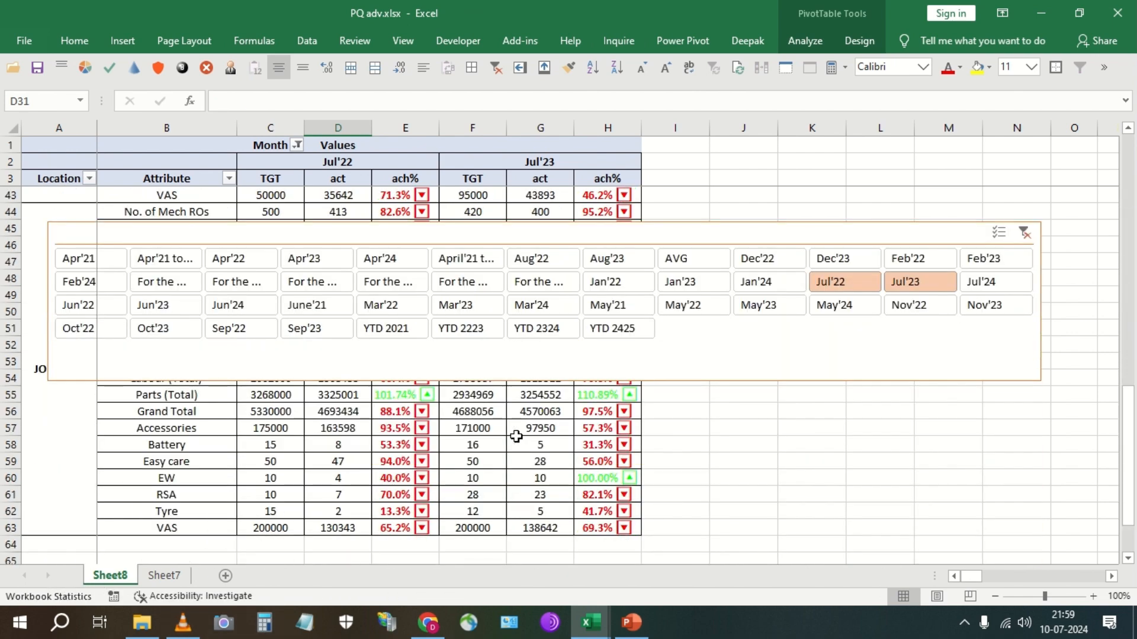
ctrl+click(992, 286)
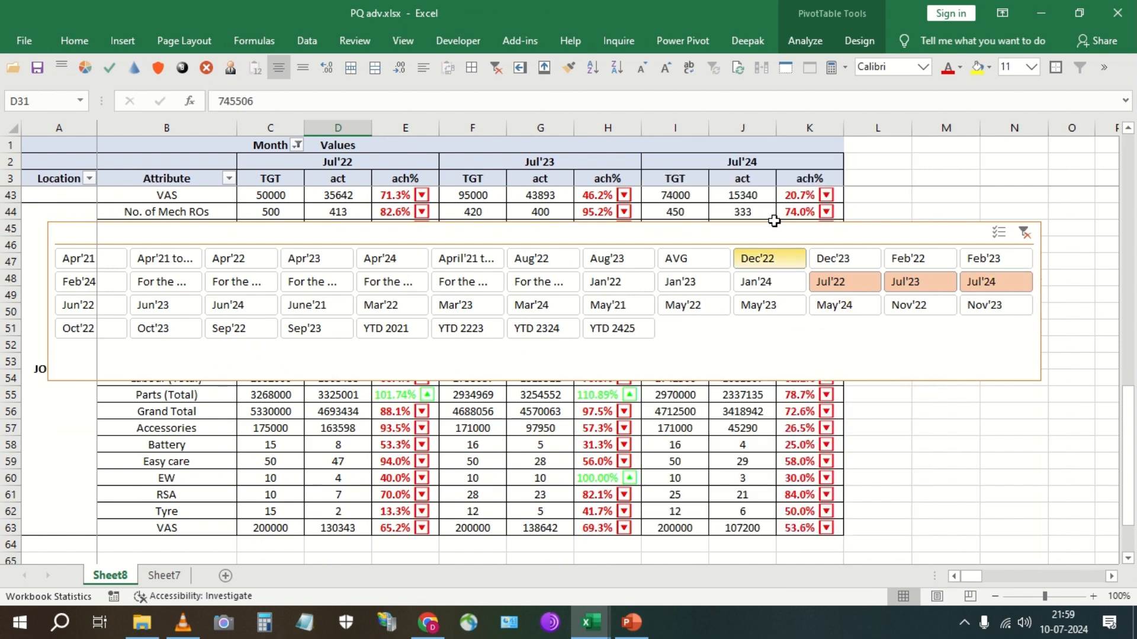
drag(775, 232, 765, 528)
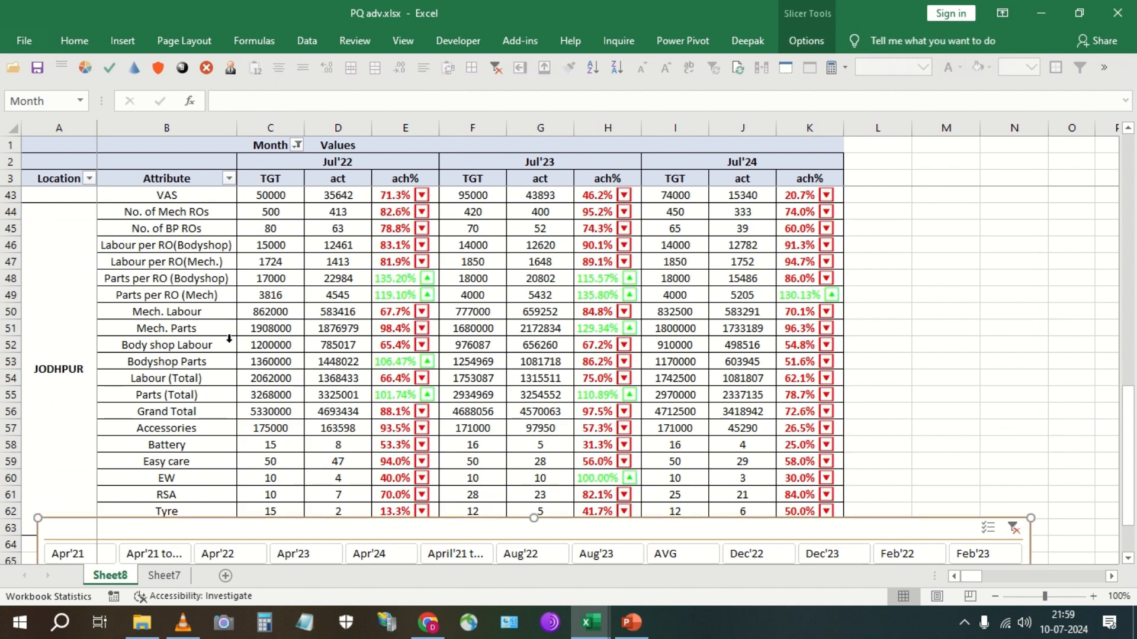
Step: Go back to the start of the pivot table and check AJMER's Jul'24 target for No. of Mech ROs
click(172, 350)
scroll(256, 293, up, 11)
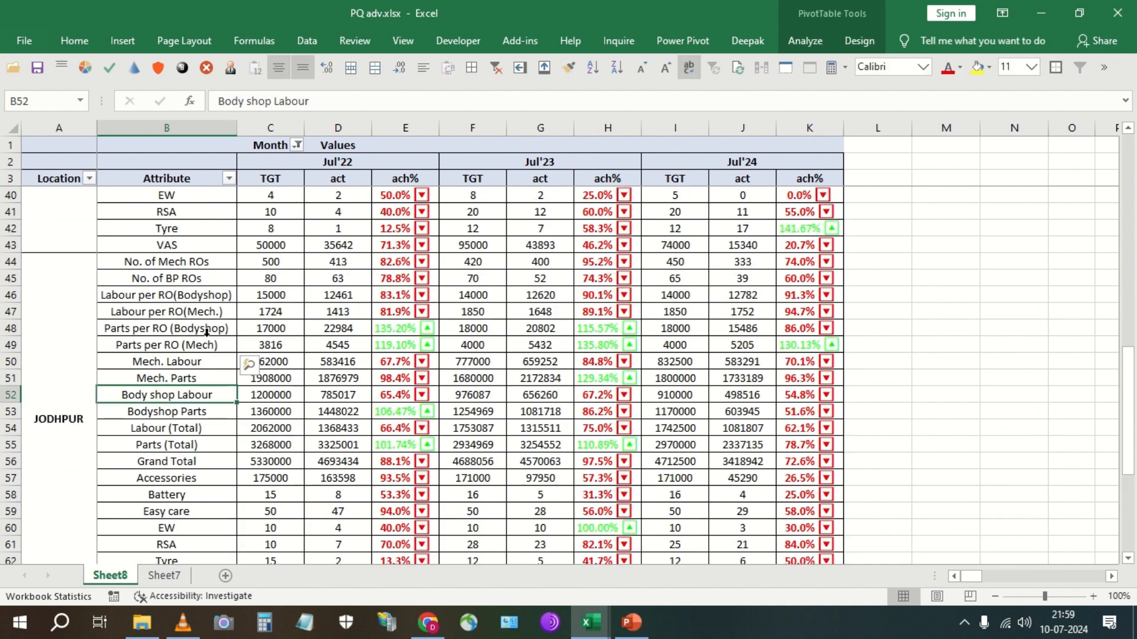
scroll(255, 292, up, 2)
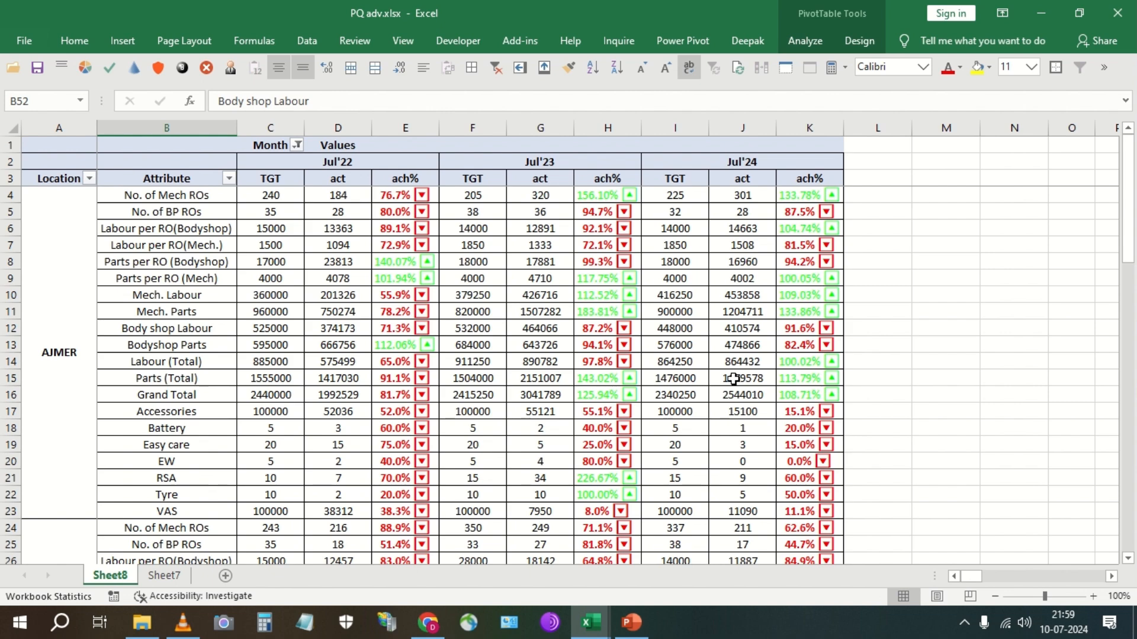
mouse_move(733, 379)
click(678, 190)
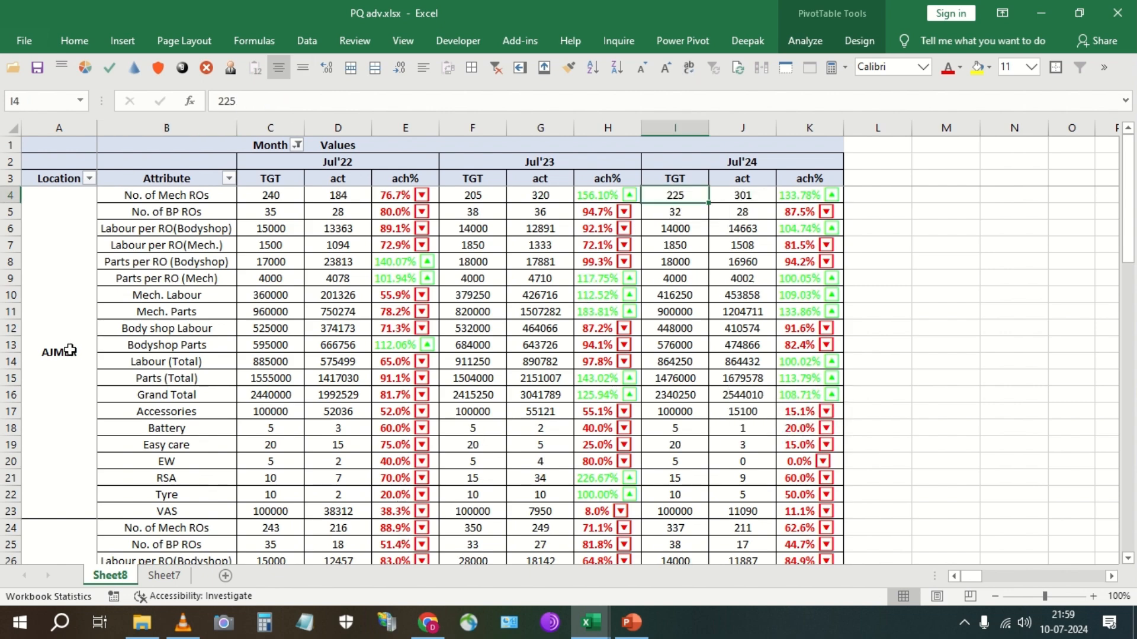
Step: Switch to the DATA BANK FY 2023-24 workbook and autofit the width of the Jul'24 columns AH to AP
key(alt+Tab)
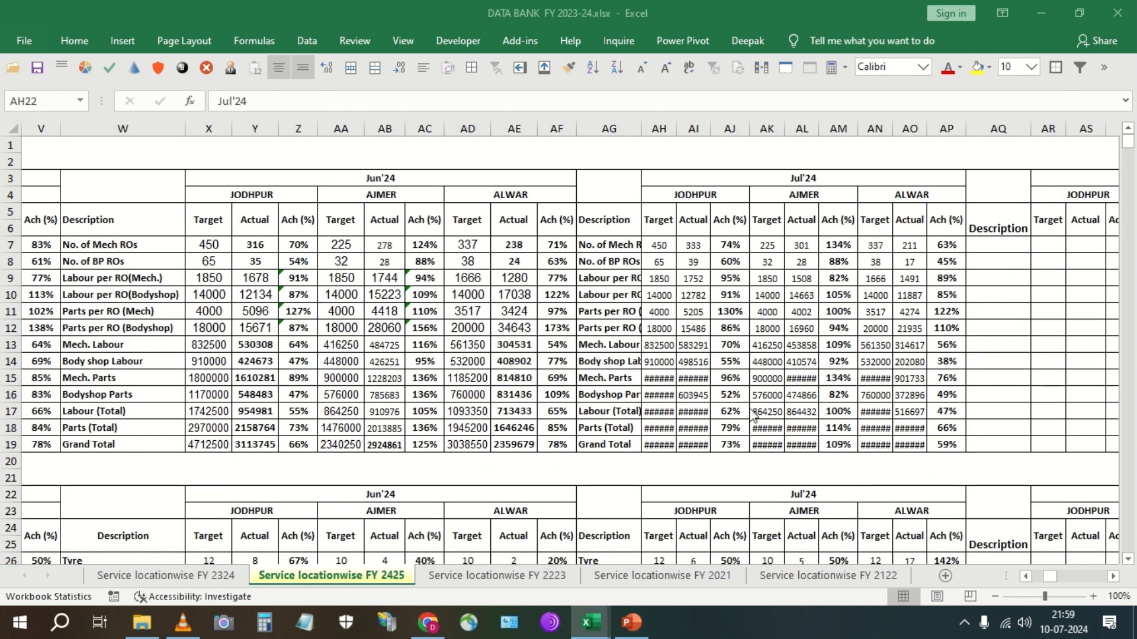
drag(769, 246, 769, 428)
key(ctrl+v)
drag(659, 129, 923, 138)
double_click(923, 129)
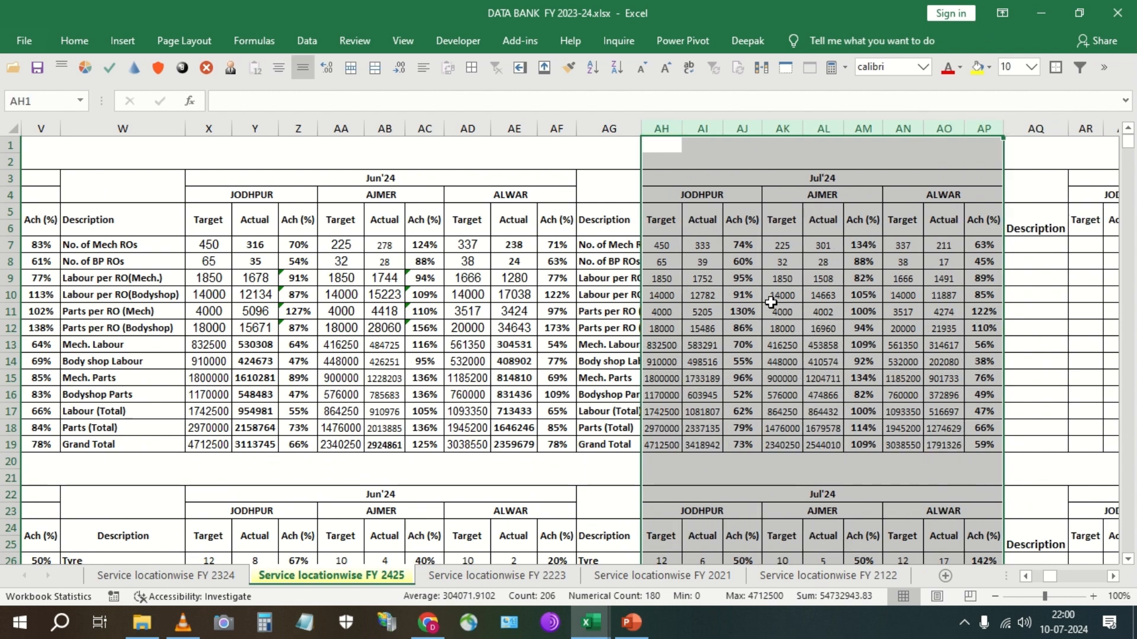
Step: Compare AJMER's Jul'24 Grand Total target, actual and achievement between the source sheet and the pivot table
click(796, 445)
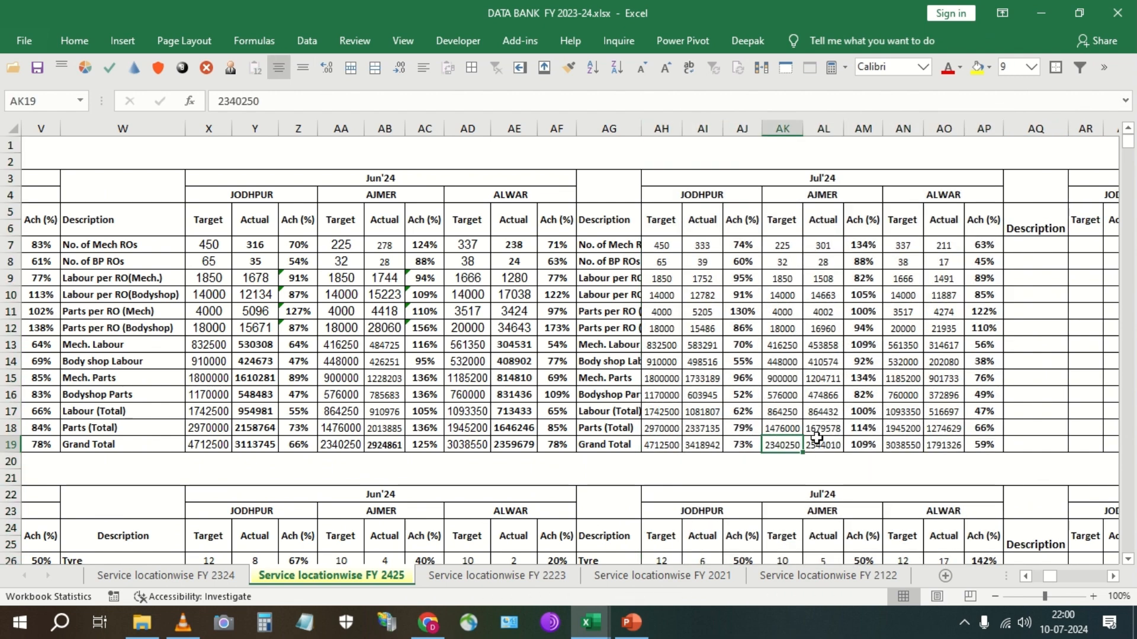
key(alt+Tab)
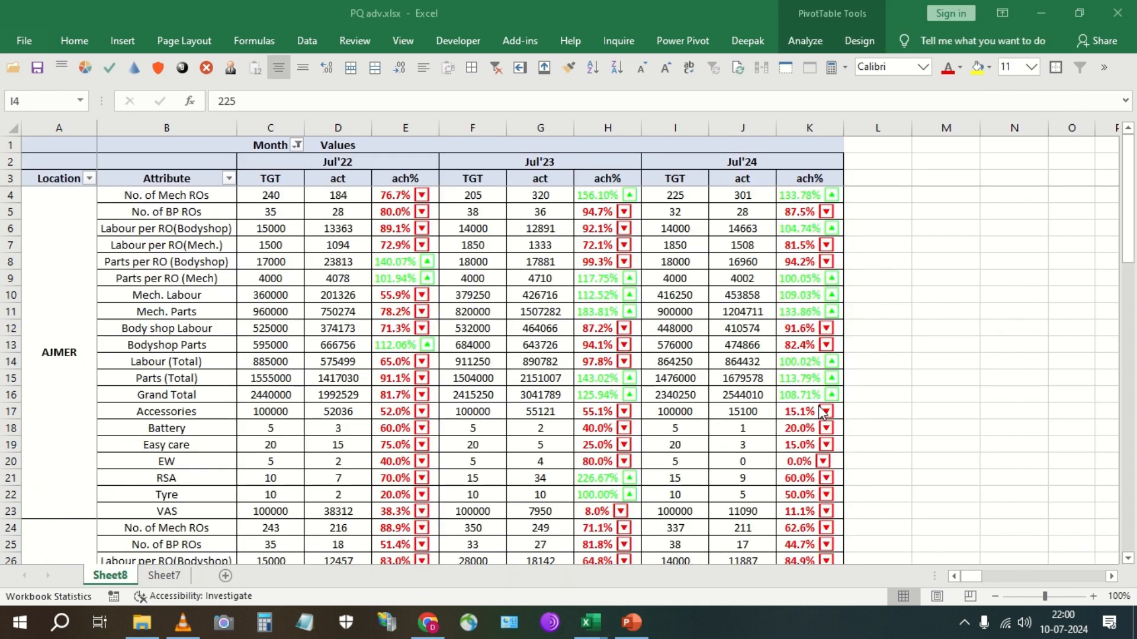
click(669, 396)
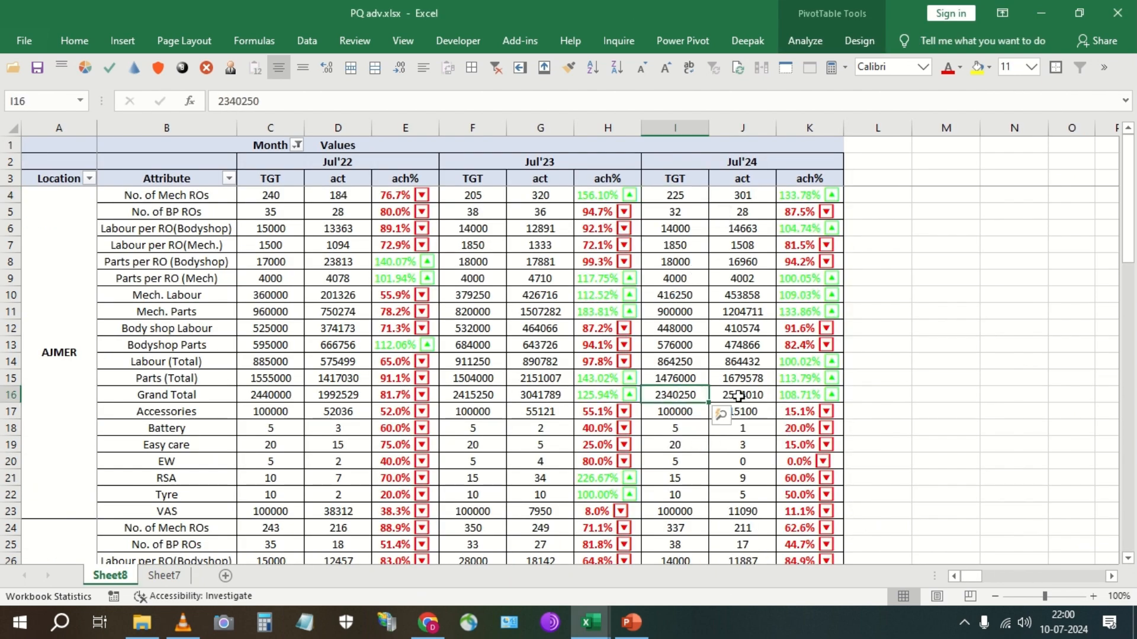
click(741, 394)
click(791, 396)
key(alt+Tab)
click(864, 446)
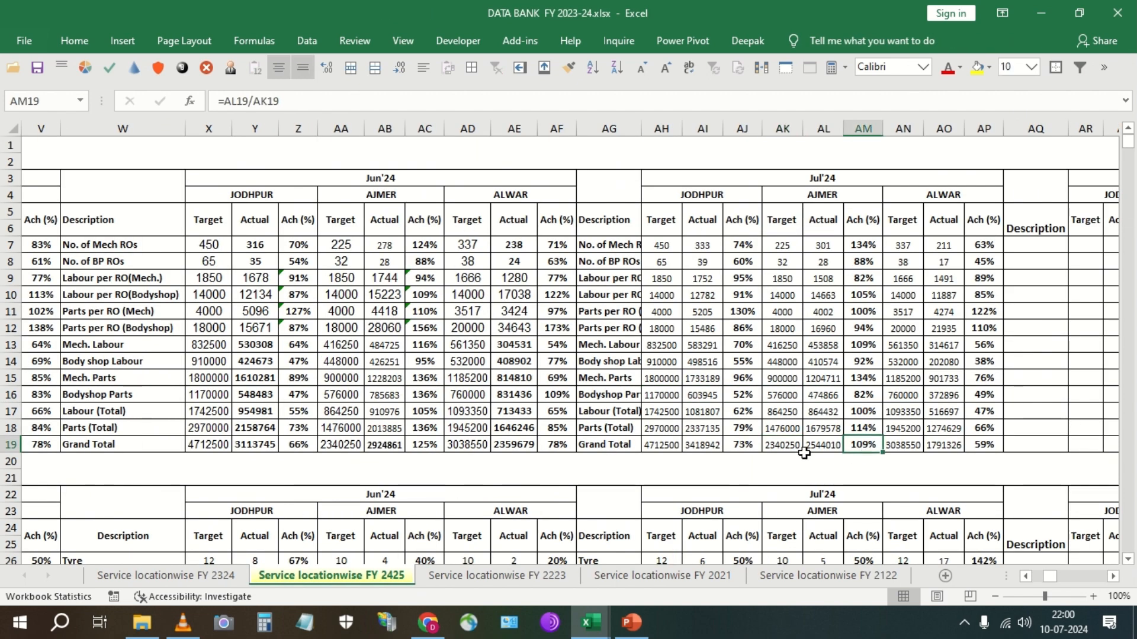
Step: Compare AJMER's Jul'24 No. of Mech ROs target, actual and achievement in the source sheet with the pivot table
click(777, 250)
click(823, 245)
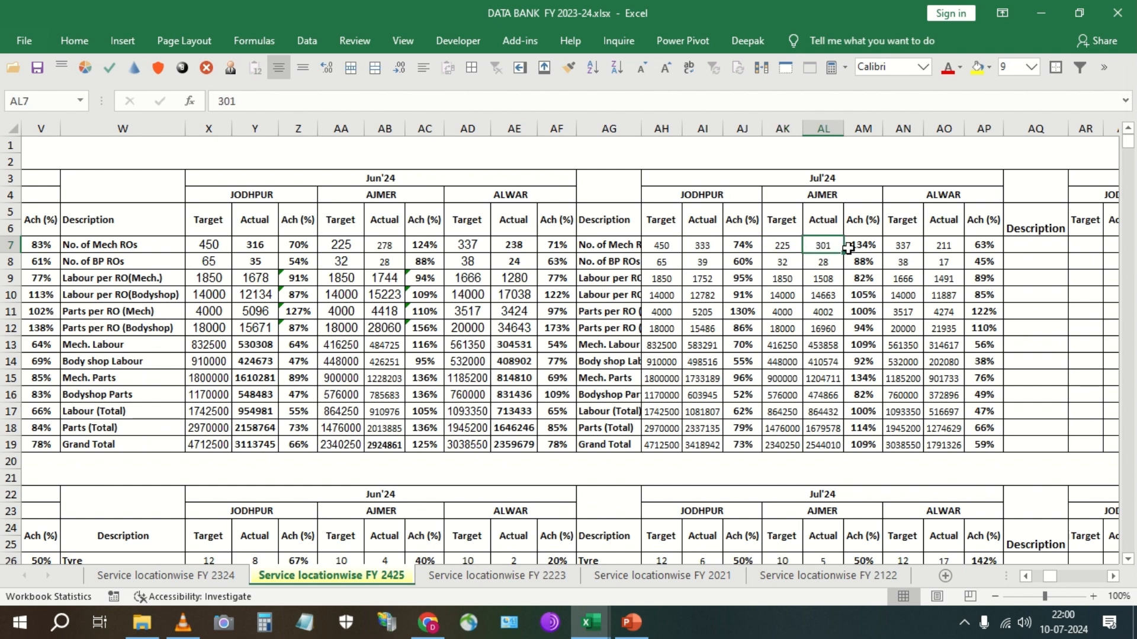
click(852, 248)
key(alt+Tab)
click(800, 191)
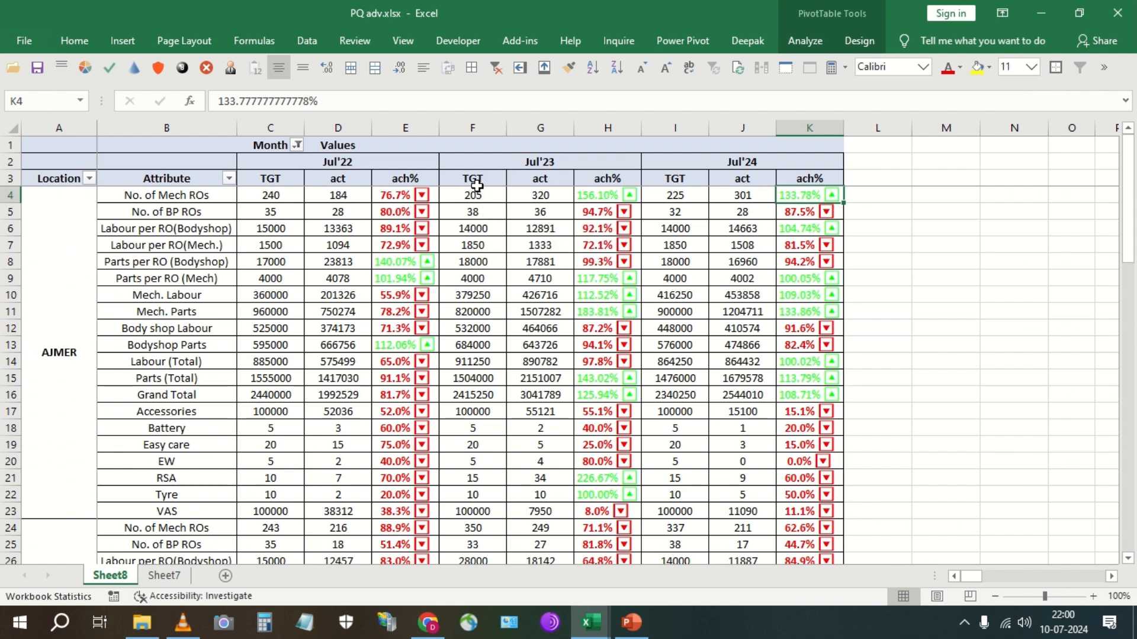
Step: Open the Service locationwise FY 2324 sheet in the source workbook and go to its Jul'23 block
key(ctrl+Tab)
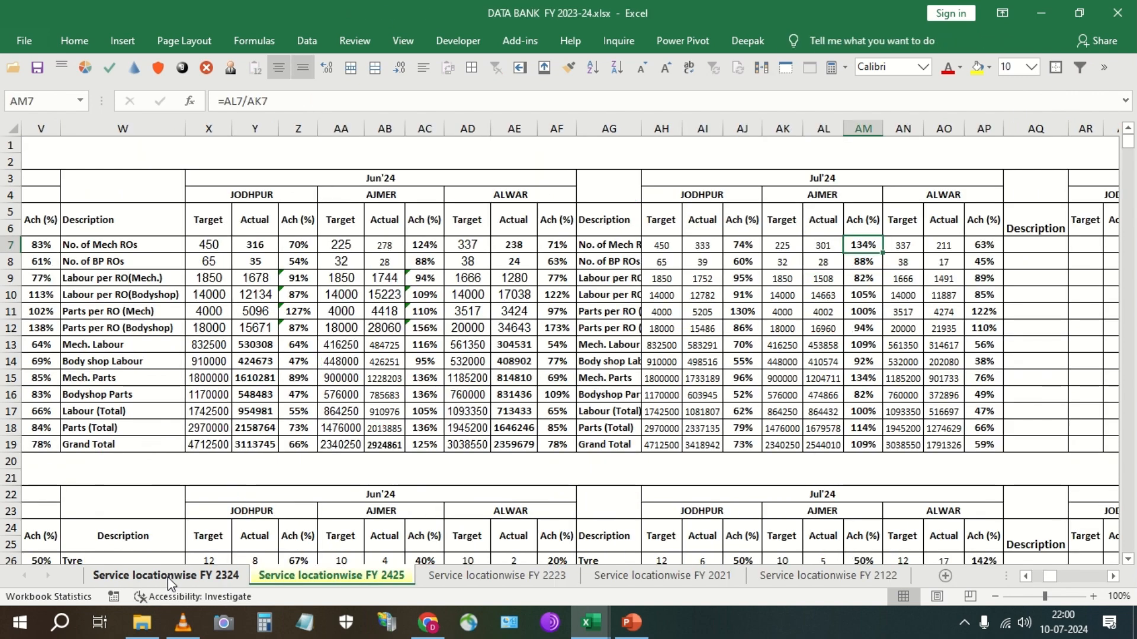
click(168, 577)
click(625, 203)
key(Right)
key(Right)
key(Right)
key(Right)
key(Right)
key(Right)
key(Right)
key(Right)
key(Right)
key(Right)
key(Right)
key(Right)
key(Right)
key(Right)
key(Right)
key(Right)
key(Right)
key(Right)
key(Right)
key(Right)
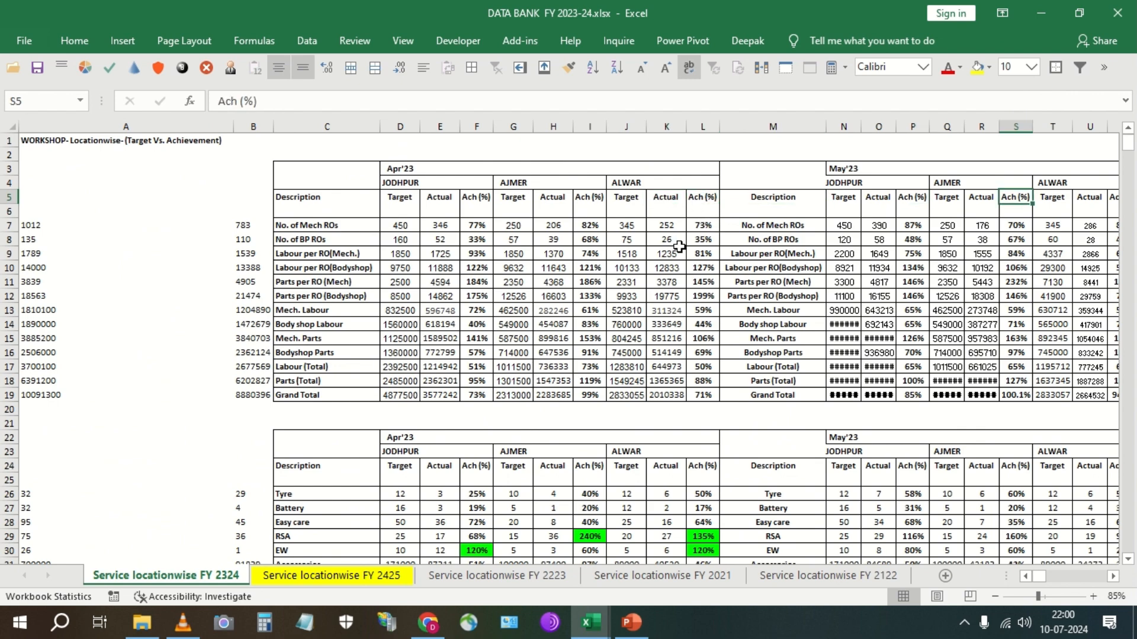
key(Right)
key(Right)
key(Right)
key(Right)
key(Right)
key(Right)
key(Right)
key(Right)
key(Right)
key(Right)
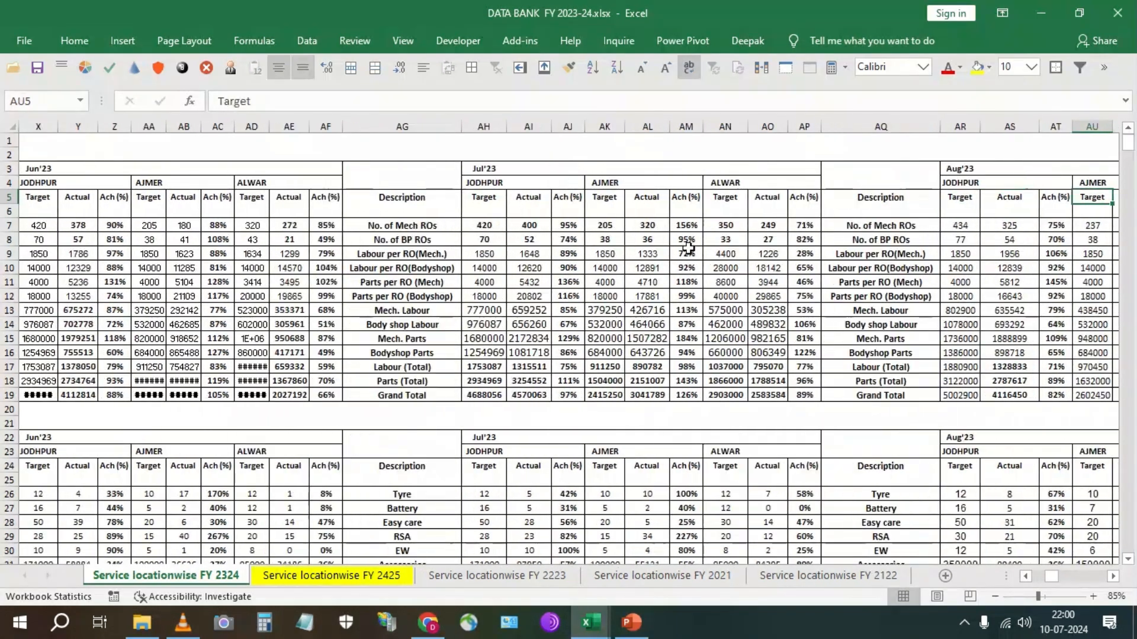
Step: Compare AJMER's Jul'23 No. of Mech ROs target and actual in the source sheet with the pivot table
click(603, 226)
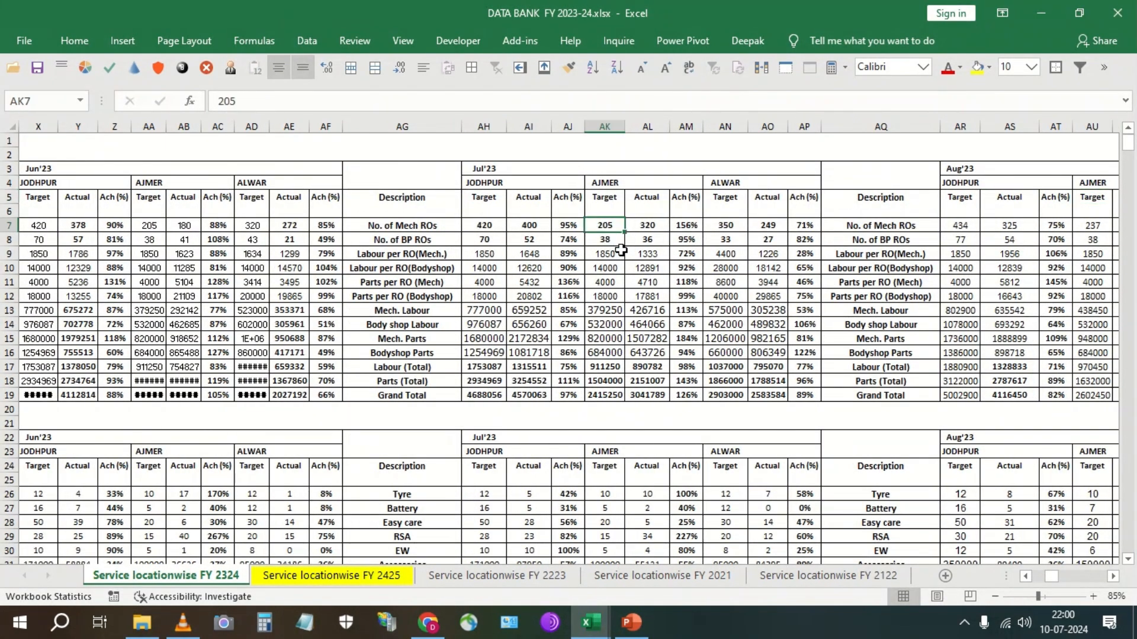
click(639, 228)
key(ctrl+Tab)
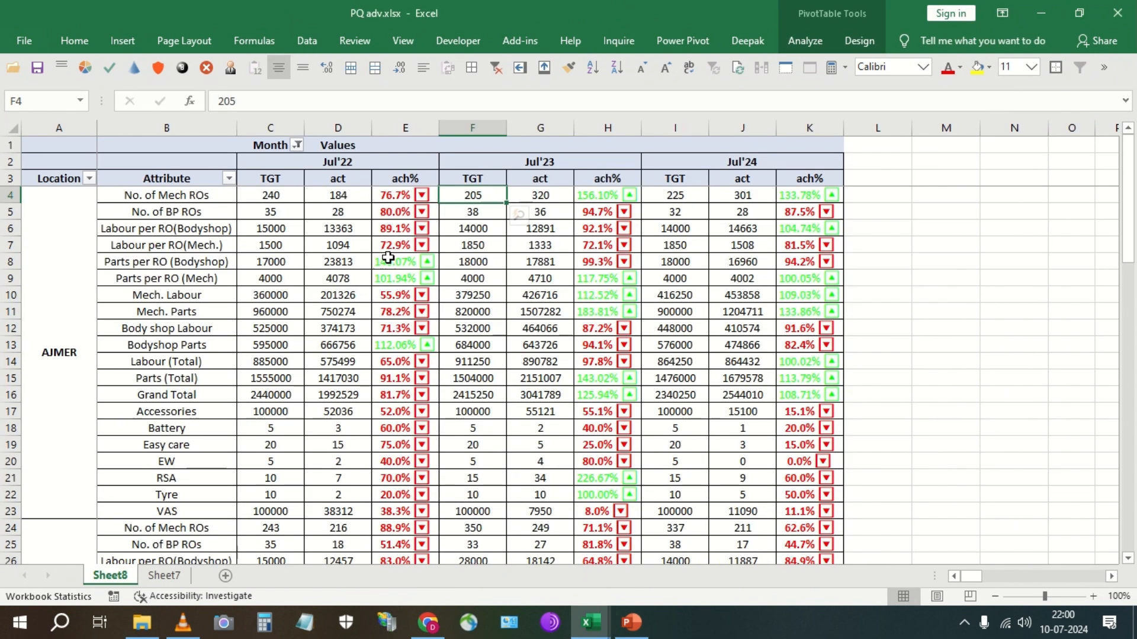
click(535, 197)
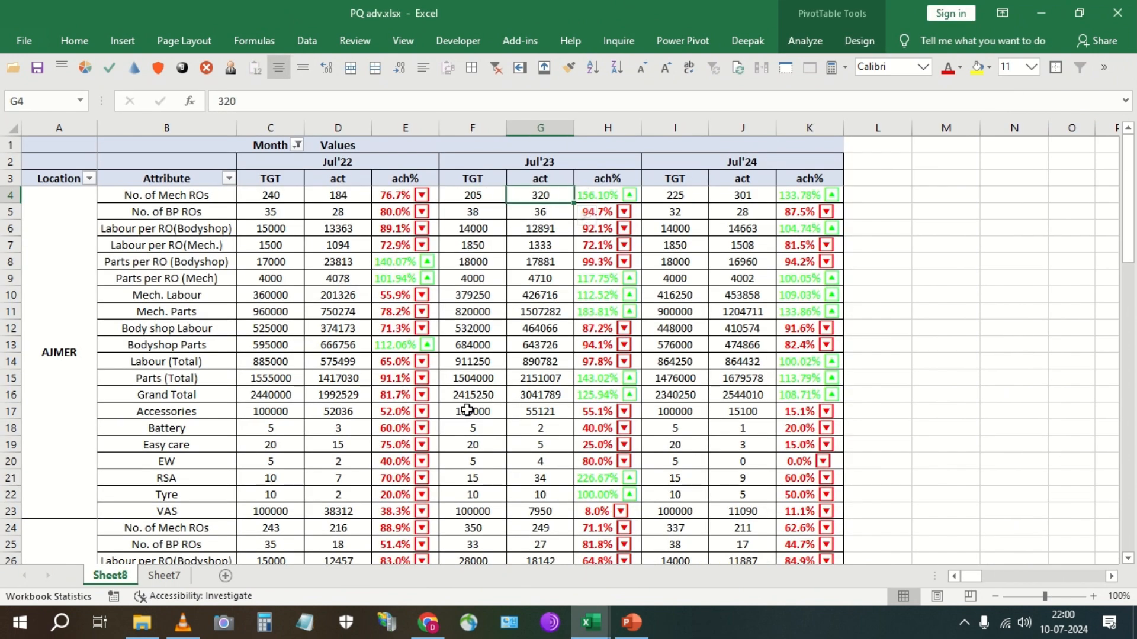
Step: Check AJMER's Jul'23 Grand Total target and actual in the pivot table against the source sheet
click(455, 398)
click(521, 395)
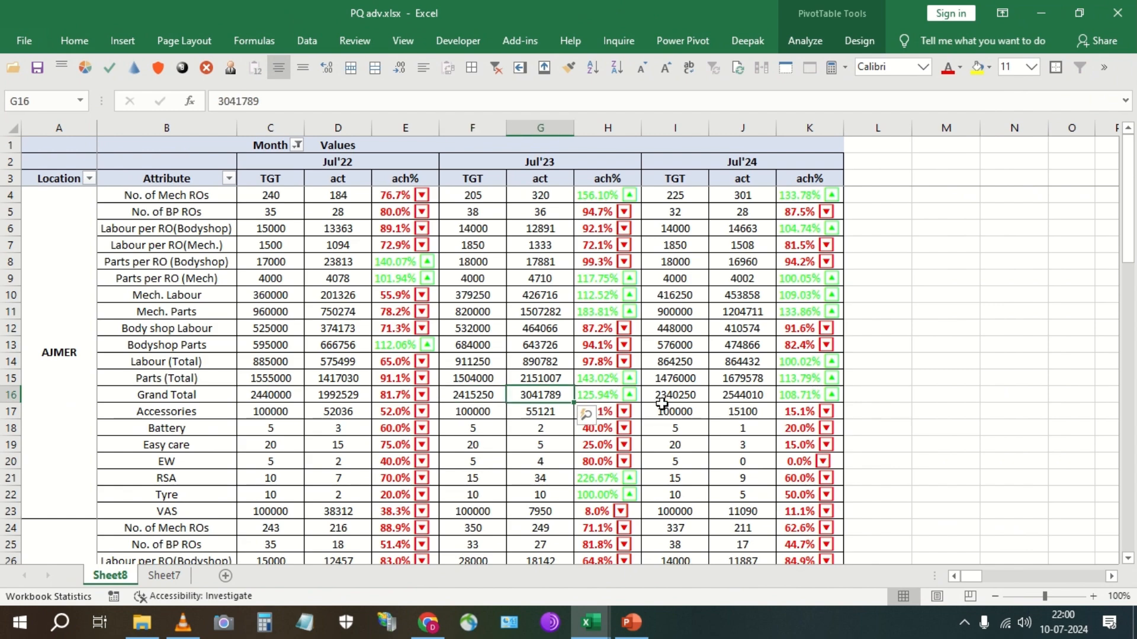
key(ctrl+Tab)
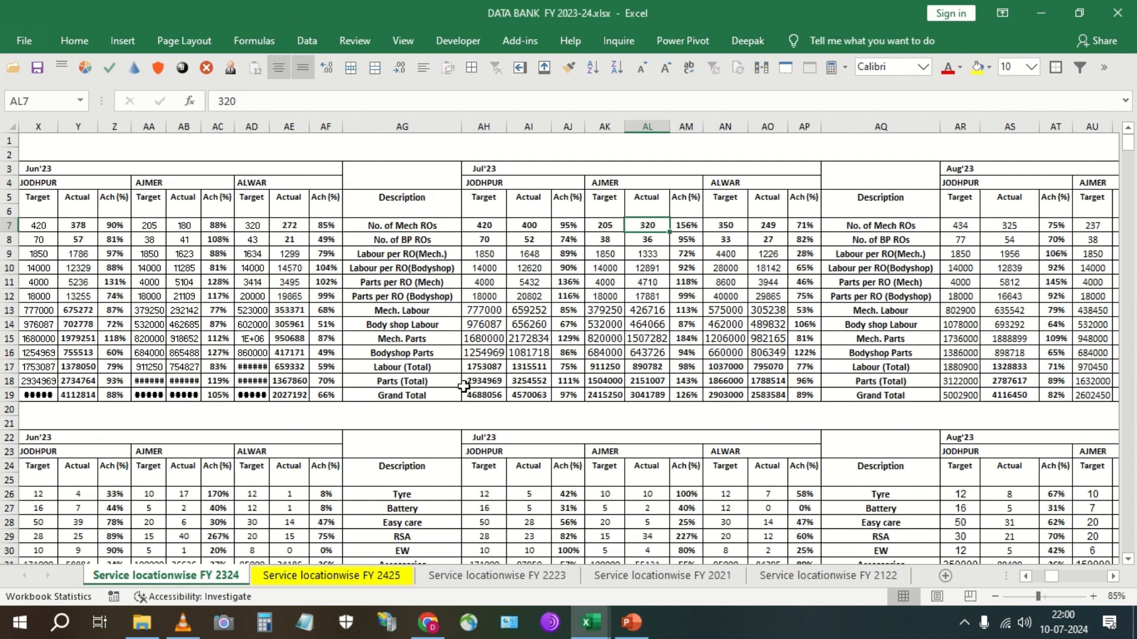
Step: Compare AJMER's Jul'23 Accessories target in the source sheet with the pivot table, and return to the pivot table
scroll(642, 475, down, 3)
click(615, 367)
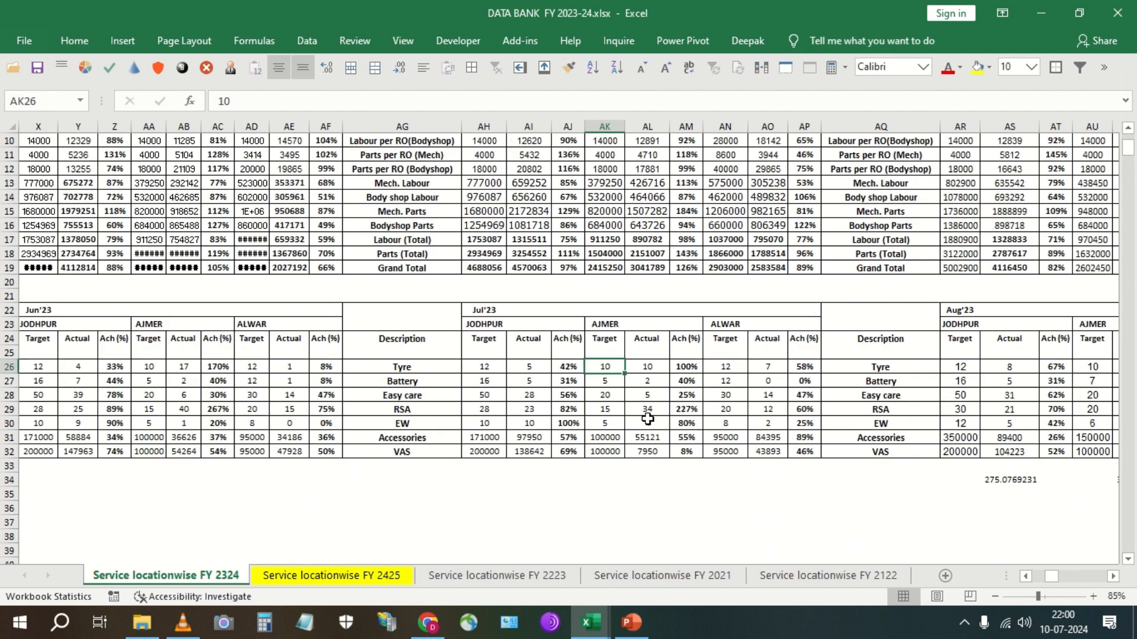
key(ctrl+Tab)
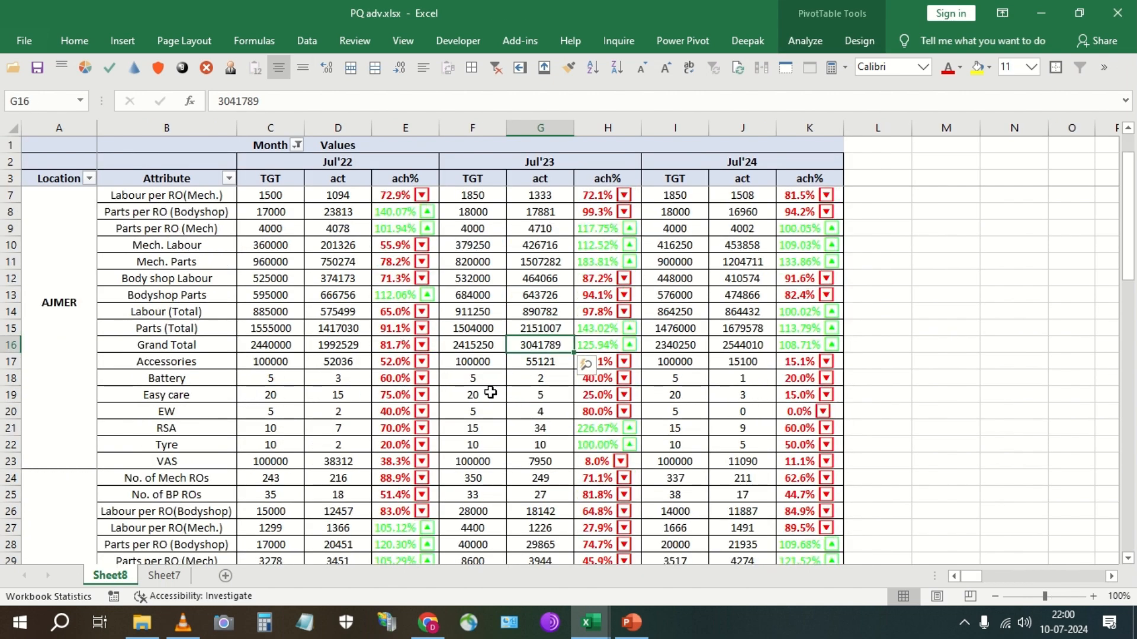
click(481, 360)
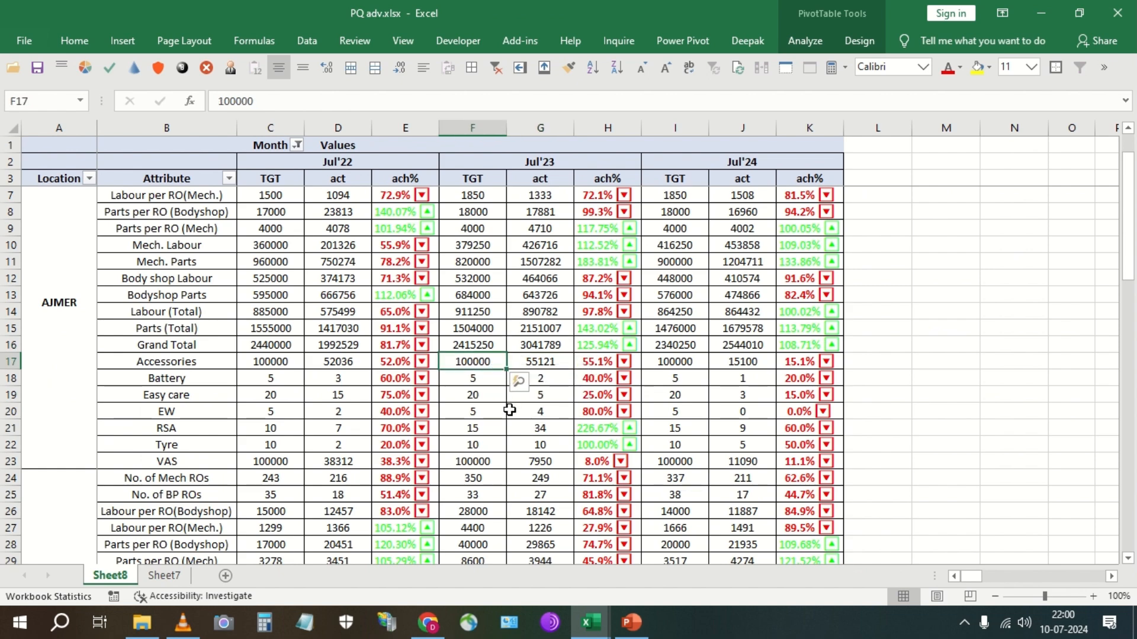
key(ctrl+Tab)
click(598, 440)
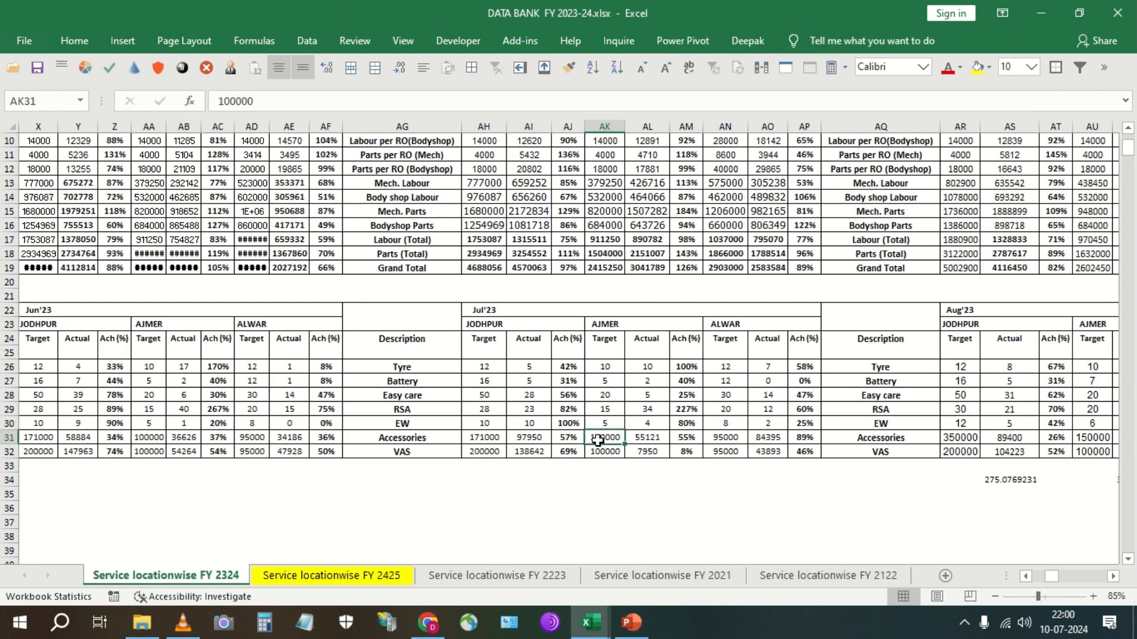
key(ctrl+Tab)
key(ctrl+Tab)
key(ctrl+Tab)
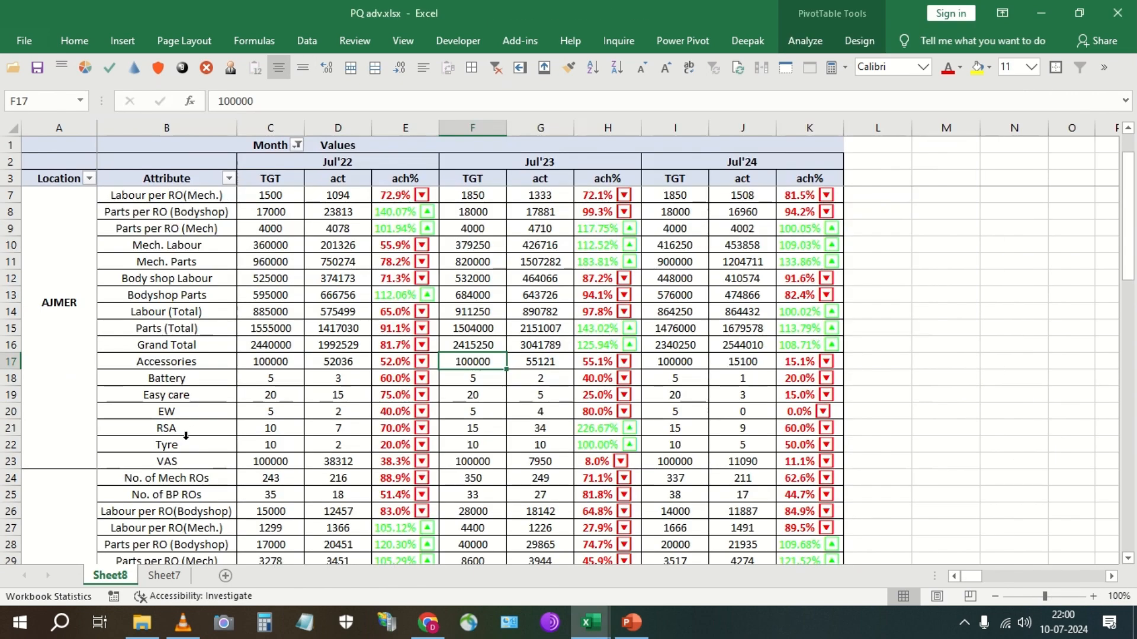
Step: Move the Tyre and Battery attributes above Accessories in the pivot table, directly after Grand Total
click(189, 442)
drag(195, 437, 205, 354)
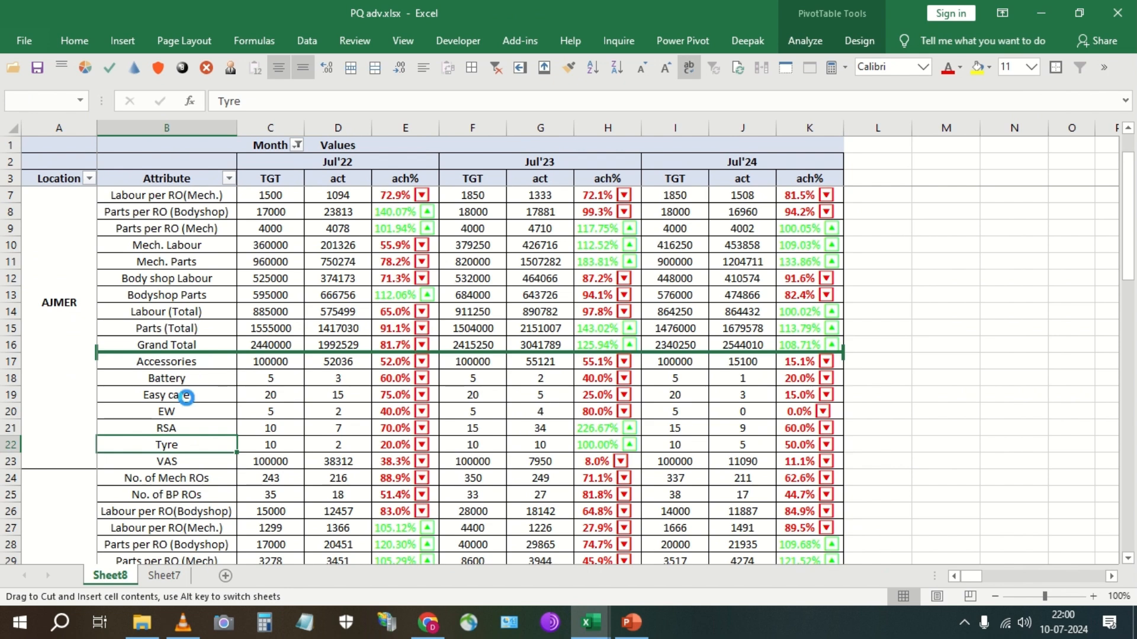
click(178, 397)
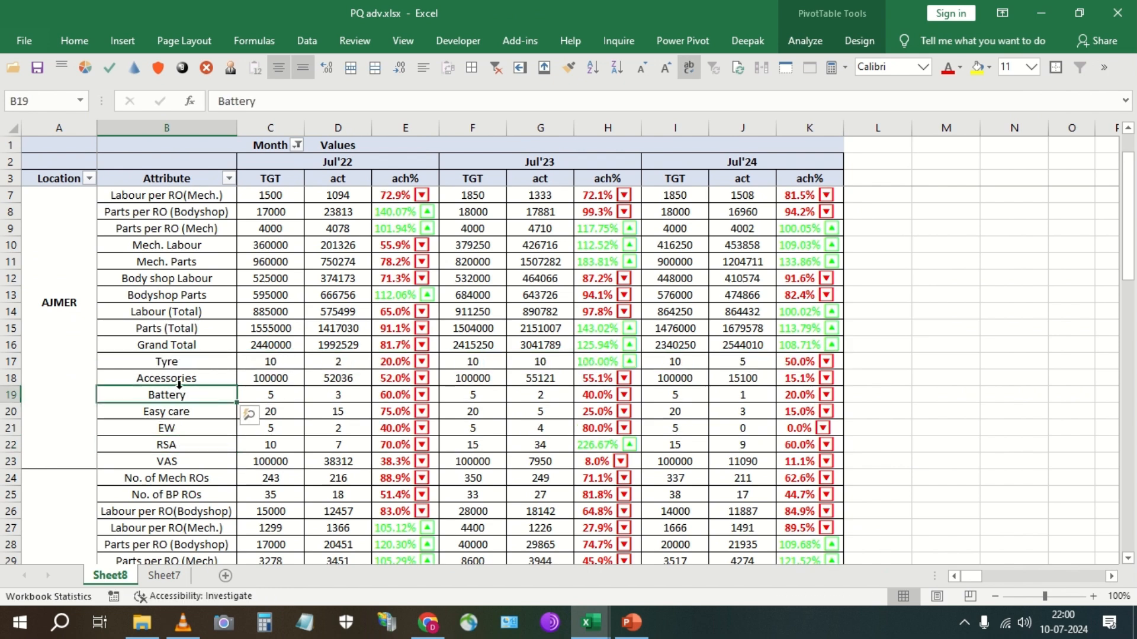
drag(180, 390, 181, 373)
Step: Move the Accessories attribute below RSA, just above VAS, in the pivot table
click(175, 416)
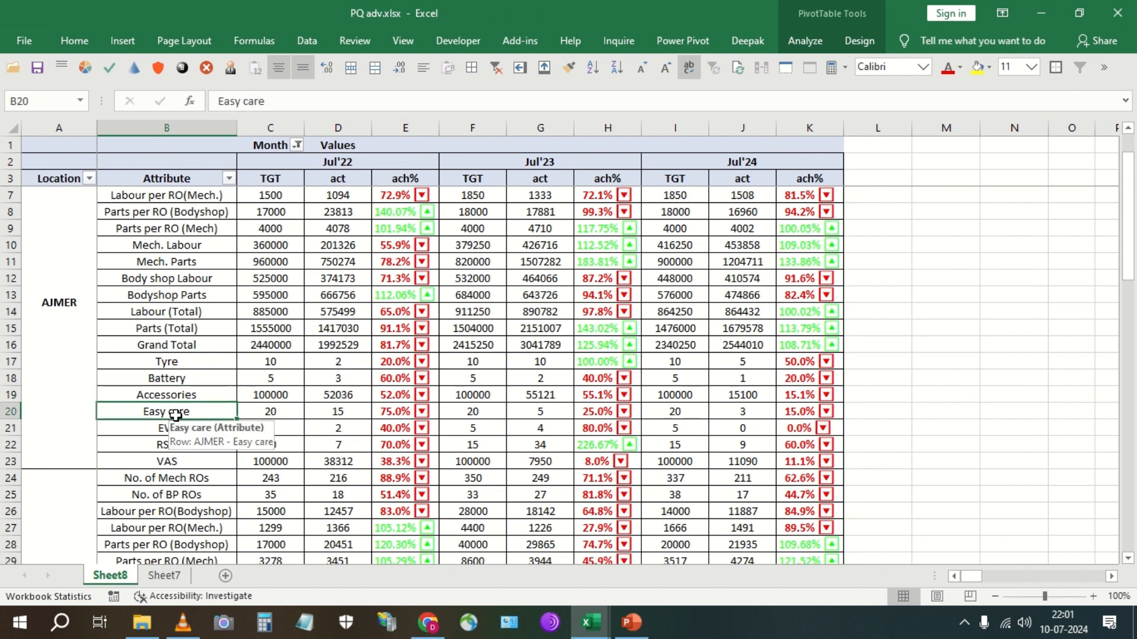
click(183, 397)
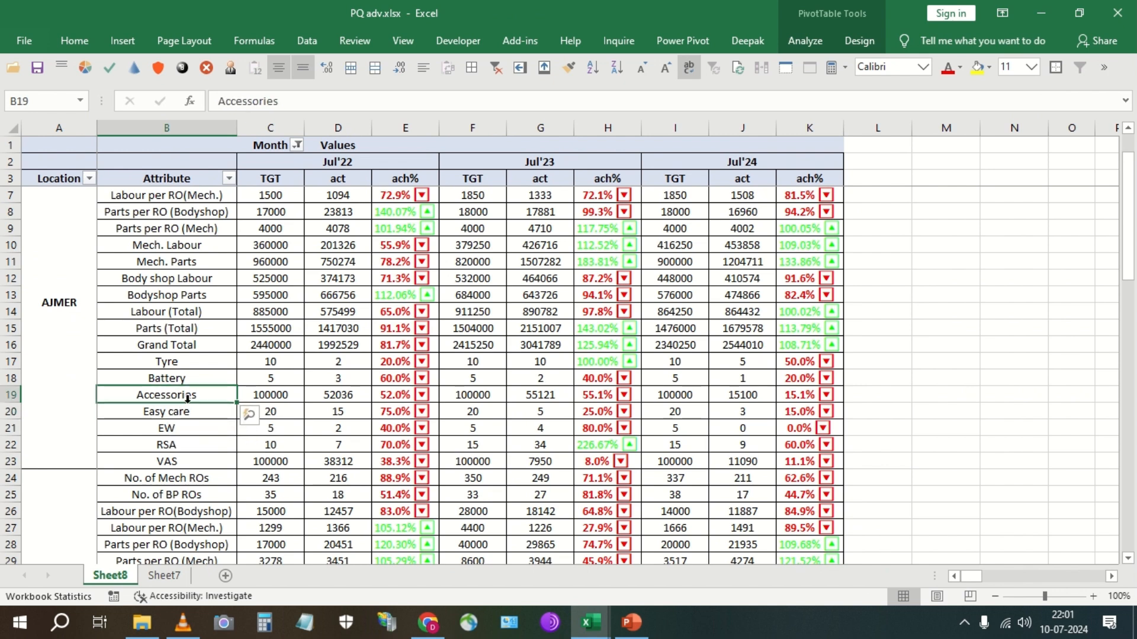
drag(186, 404, 193, 454)
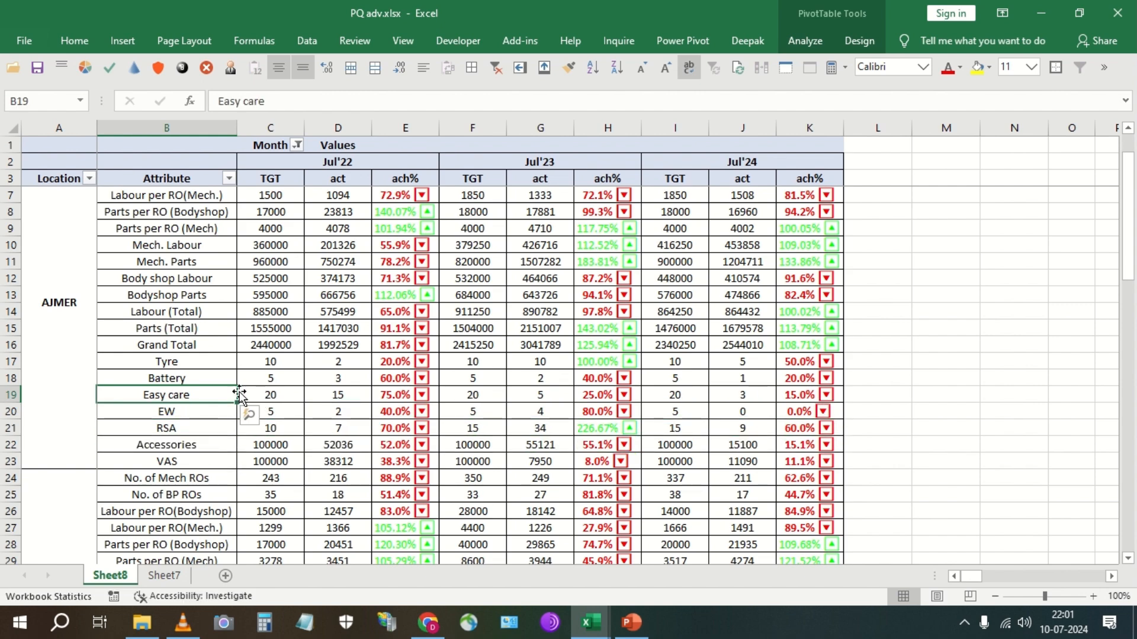
Step: Check the attribute order in the source sheet and move RSA above EW in the pivot table
key(alt+Tab)
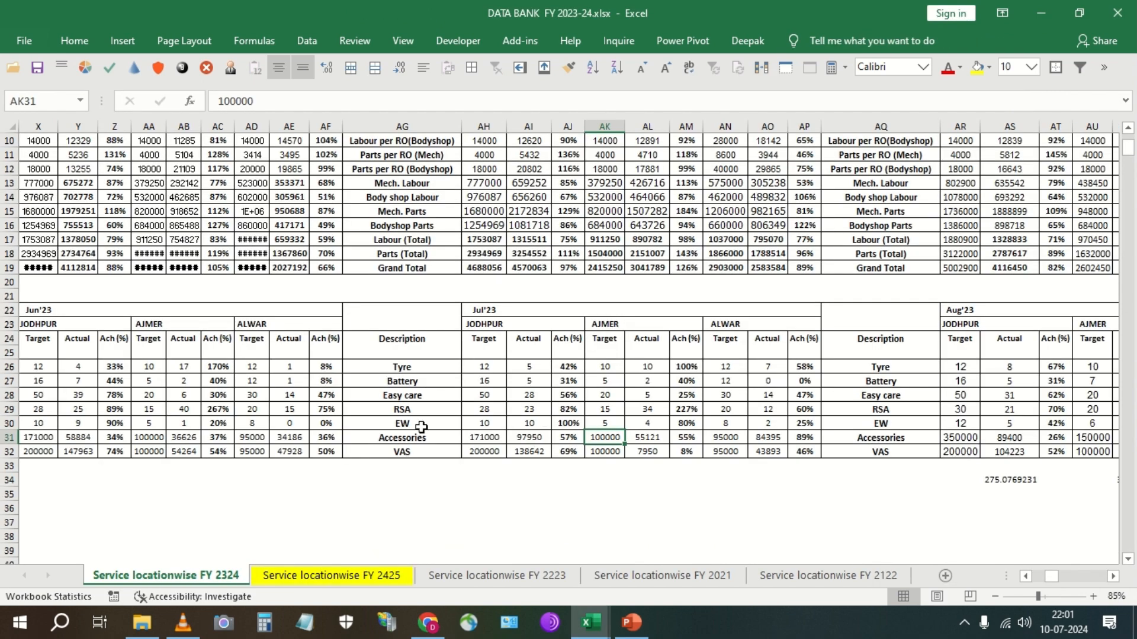
key(alt+Tab)
click(177, 419)
click(183, 428)
drag(190, 421, 190, 413)
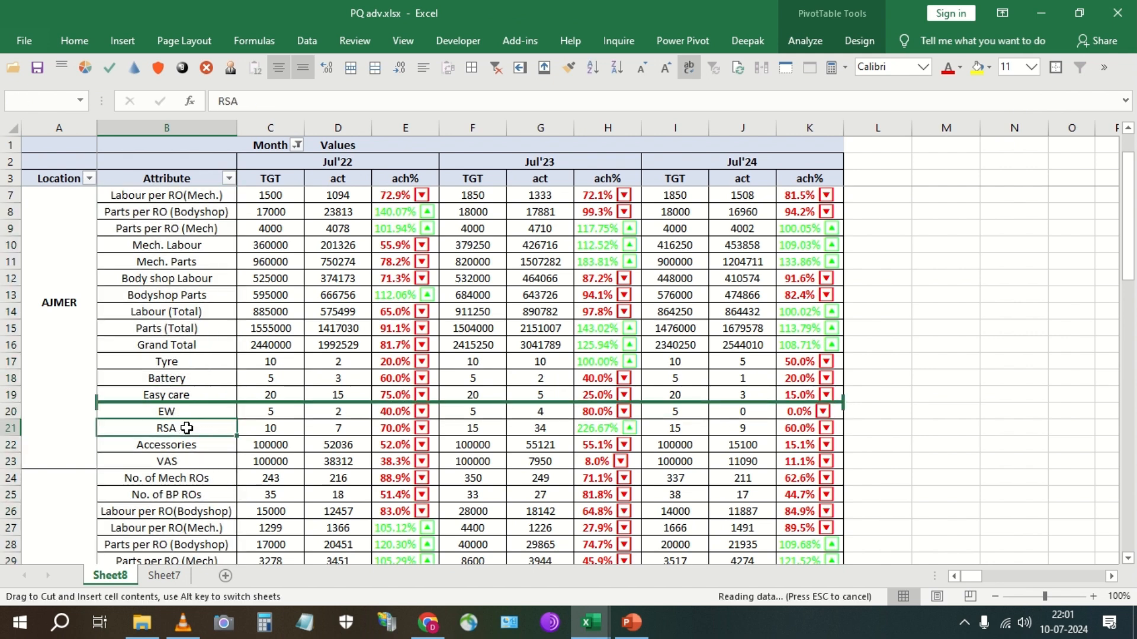
Step: Check AJMER's Jul'23 actuals for Tyre, Battery, Easy care and the reordered rows against the source sheet
click(541, 364)
click(541, 382)
click(537, 397)
click(542, 431)
key(alt+Tab)
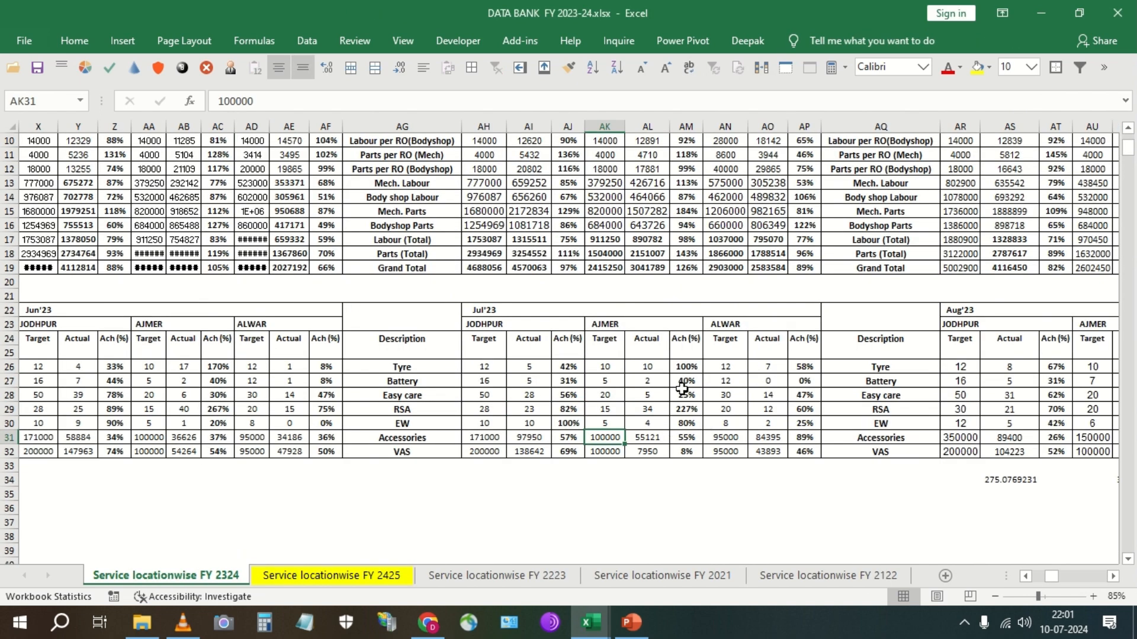
Step: Compare AJMER's Jul'23 actuals from Tyre through VAS in the source sheet with the pivot table
click(639, 366)
click(643, 397)
click(647, 422)
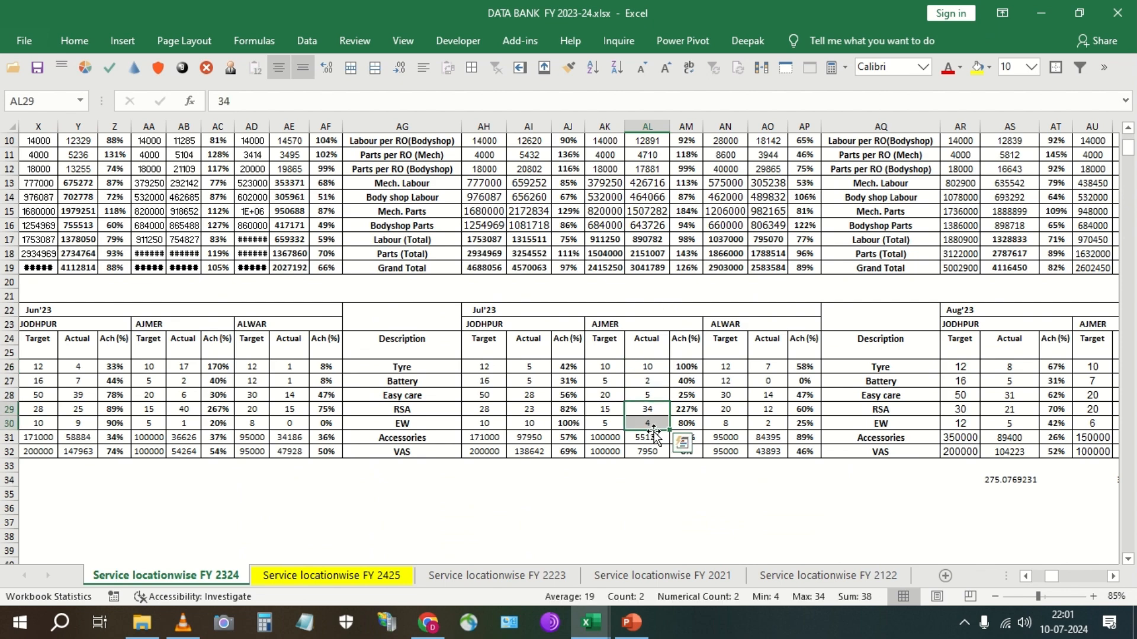
click(648, 438)
key(alt+Tab)
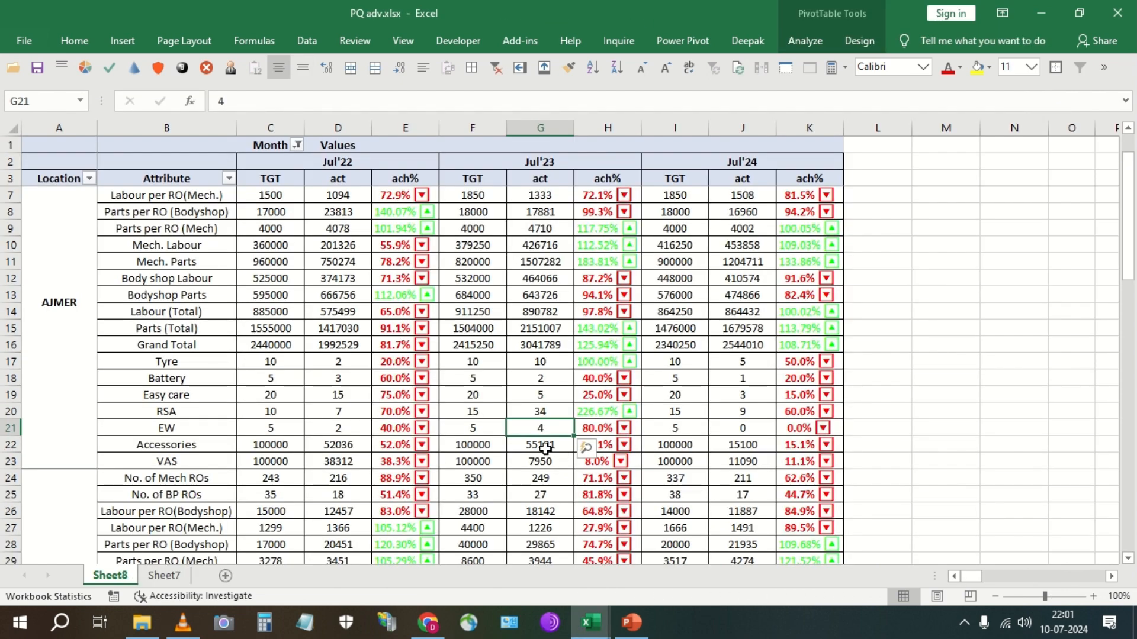
click(541, 462)
Step: Review the attribute order under all locations and move the Month slicer below JODHPUR's VAS row
scroll(259, 349, up, 1)
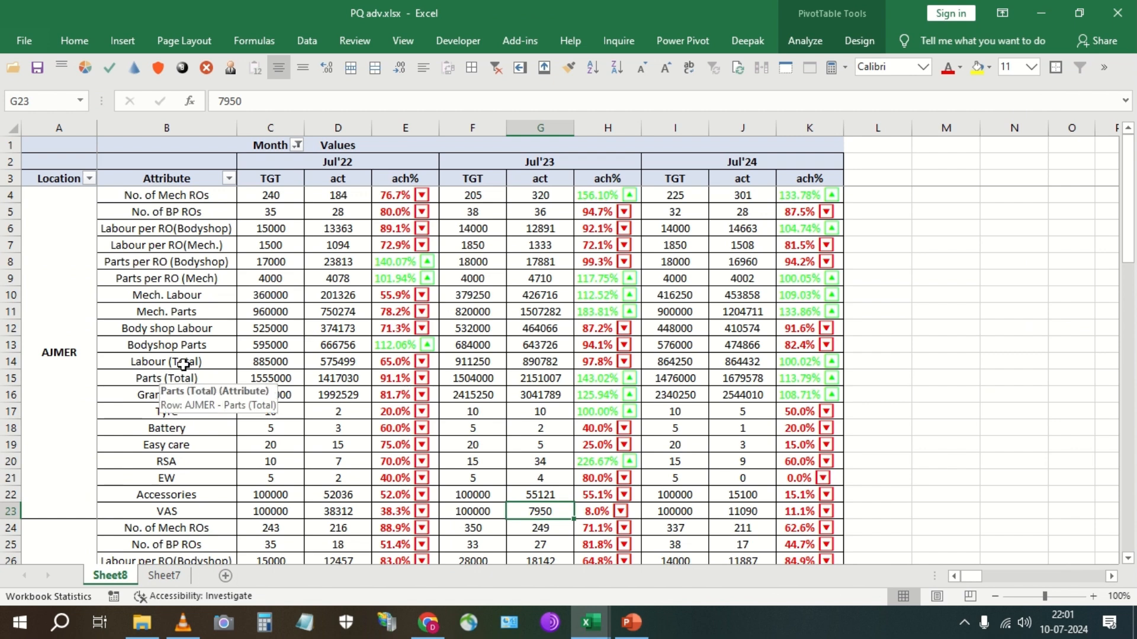
scroll(293, 338, down, 5)
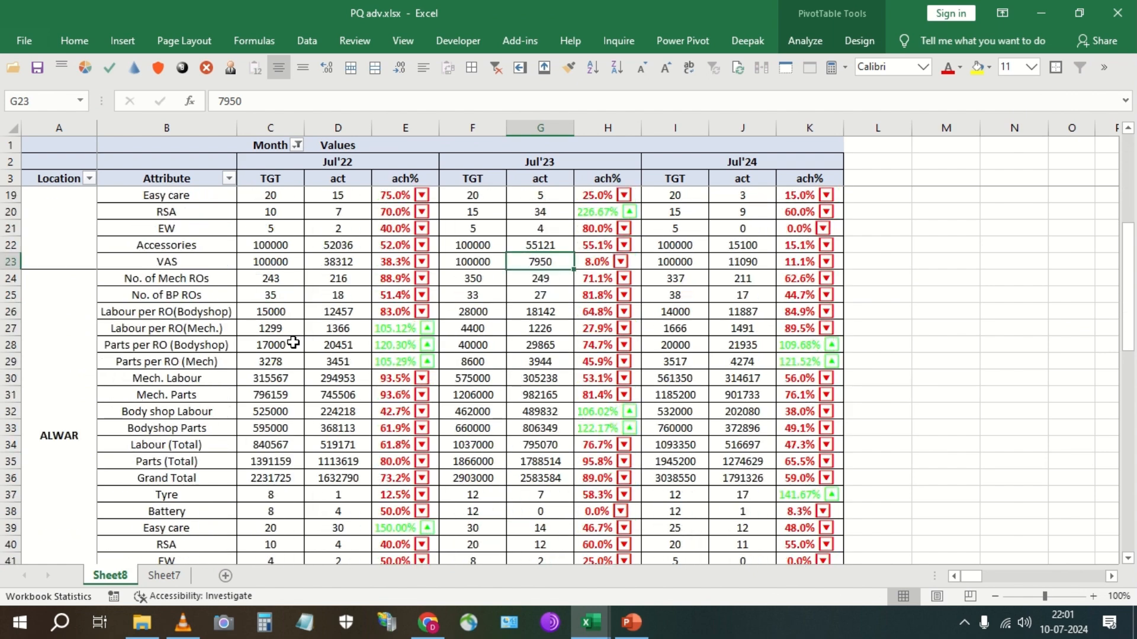
scroll(293, 342, down, 11)
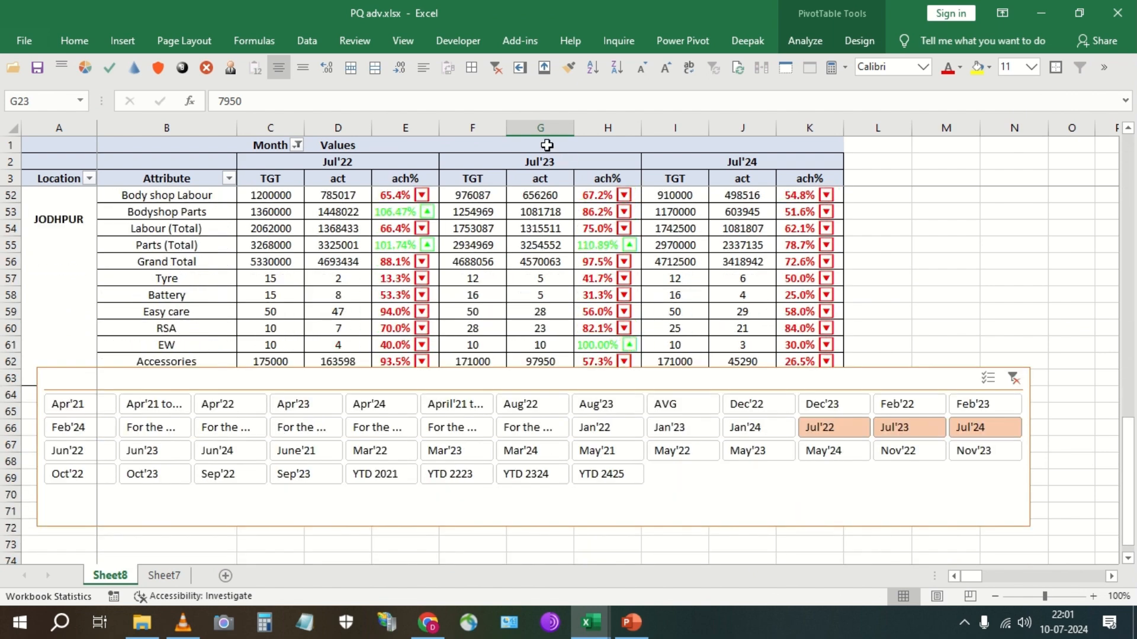
drag(576, 375, 575, 409)
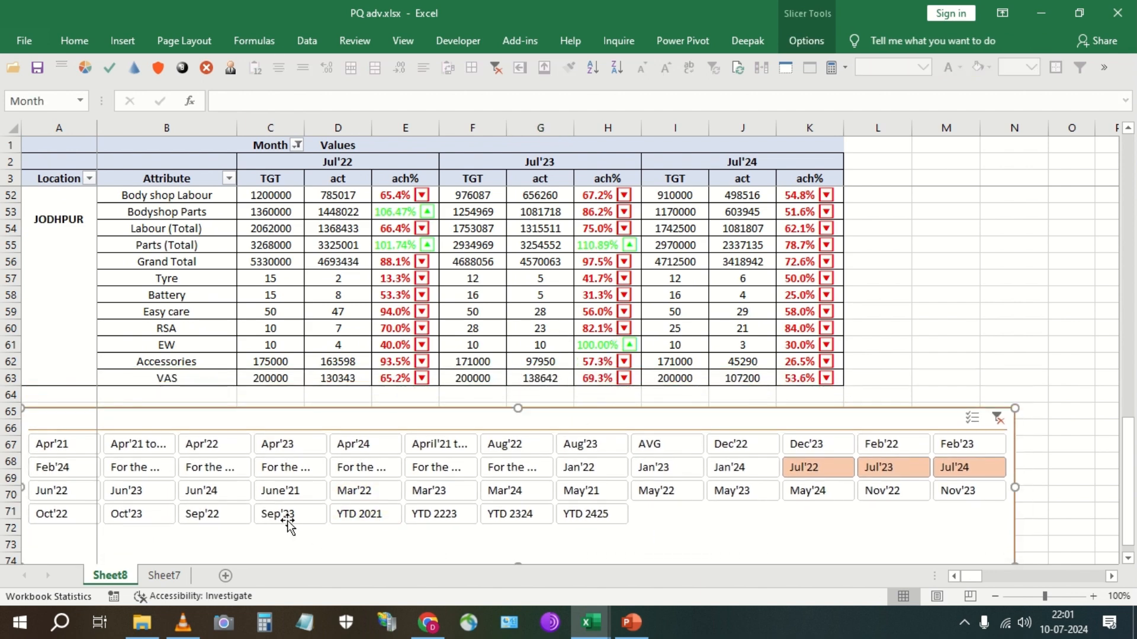
Step: Examine the whole Jul'24 block for all three locations on the Service locationwise FY 2425 sheet of the DATA BANK workbook
key(alt+Tab)
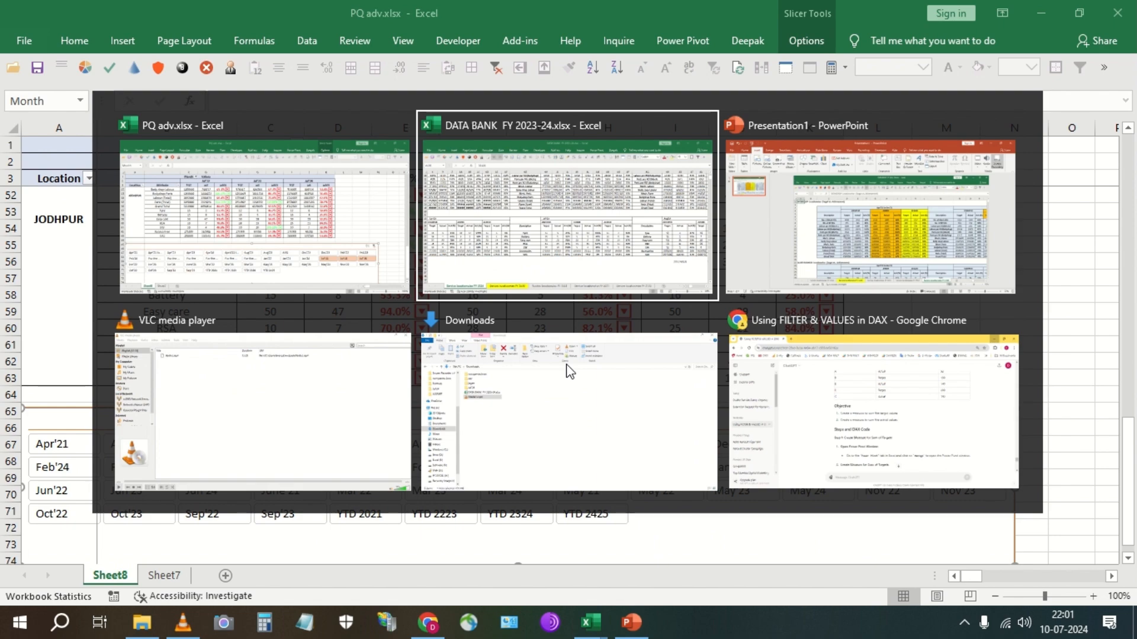
scroll(852, 378, up, 3)
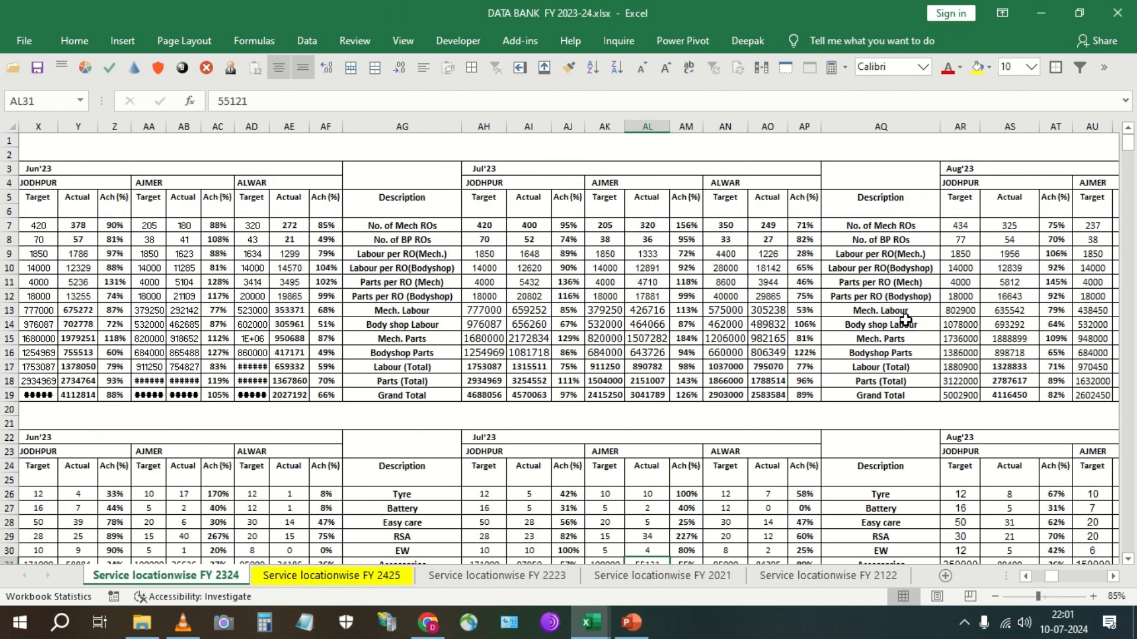
click(332, 576)
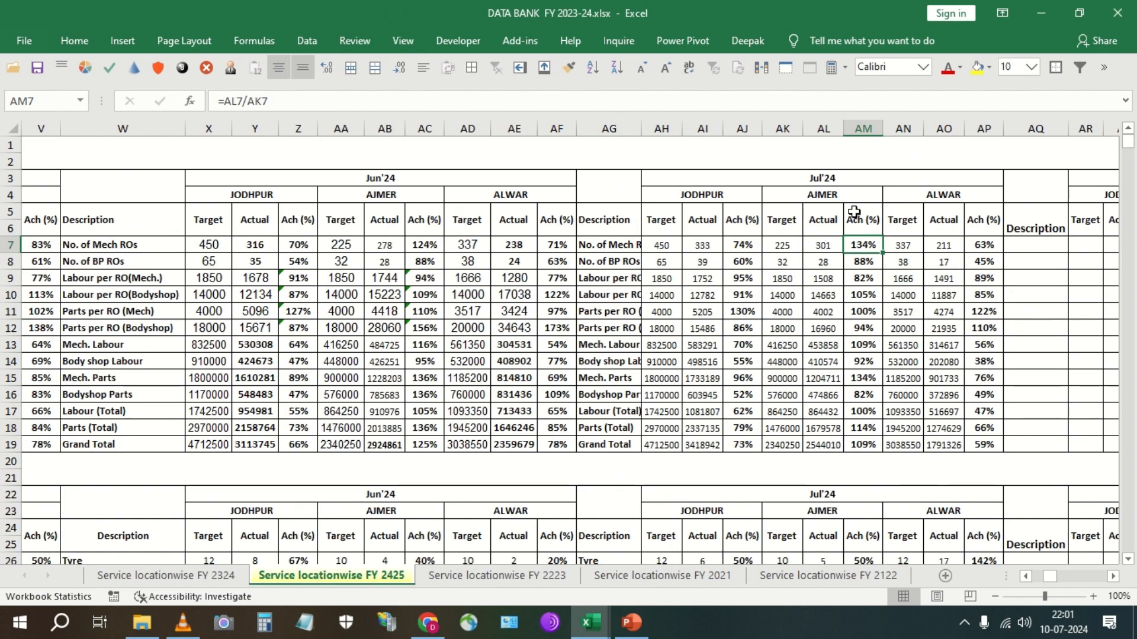
click(669, 248)
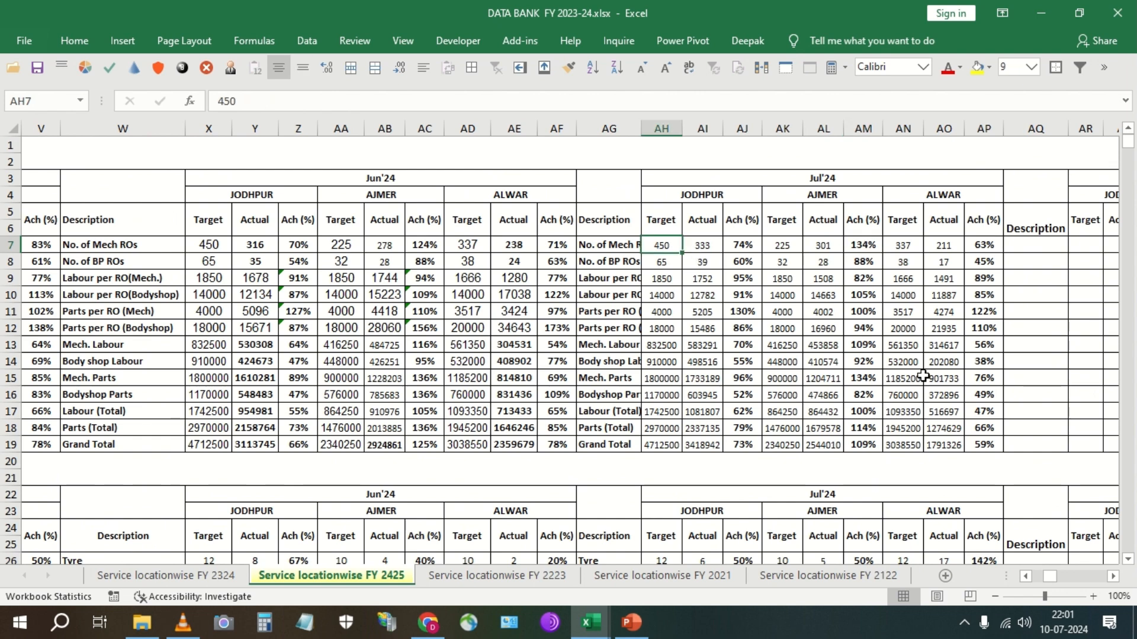
scroll(927, 367, down, 3)
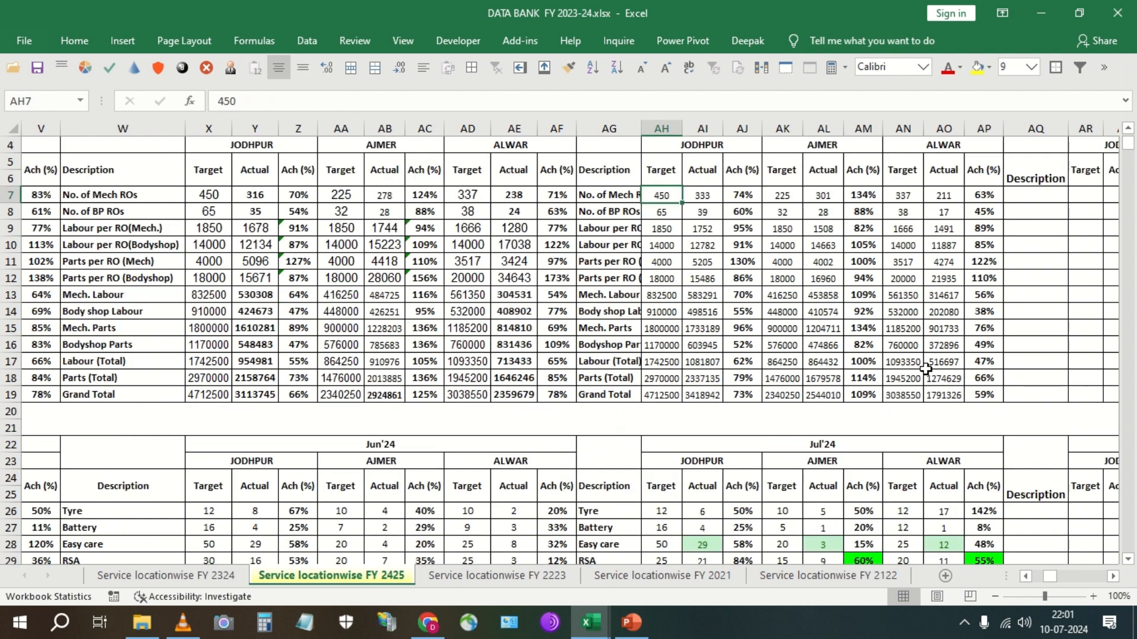
shift+click(984, 509)
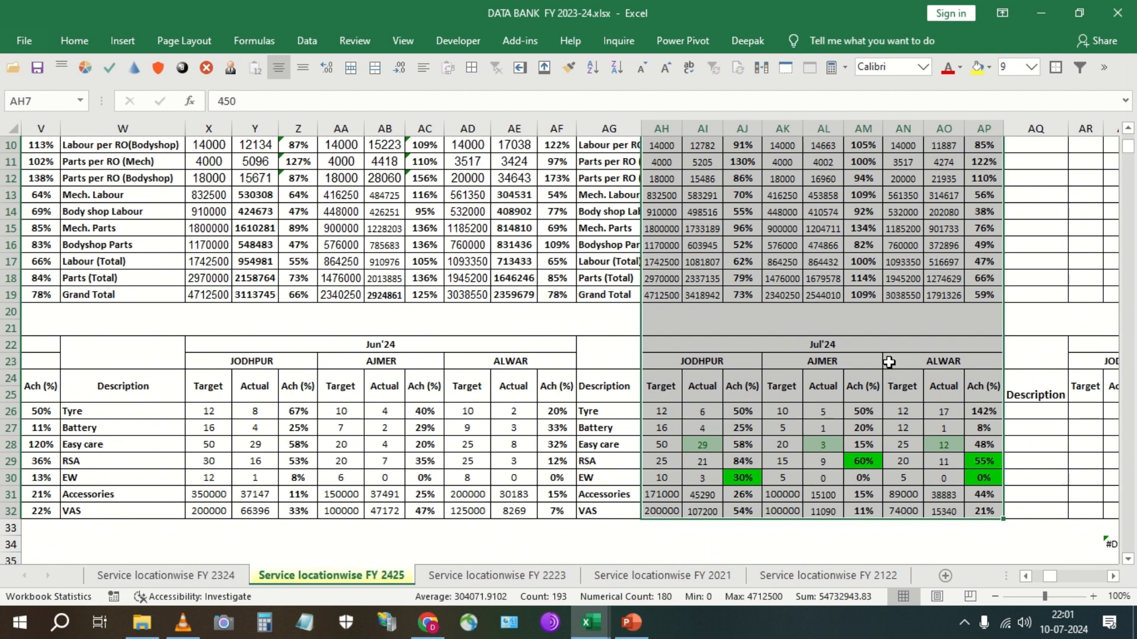
scroll(889, 362, up, 3)
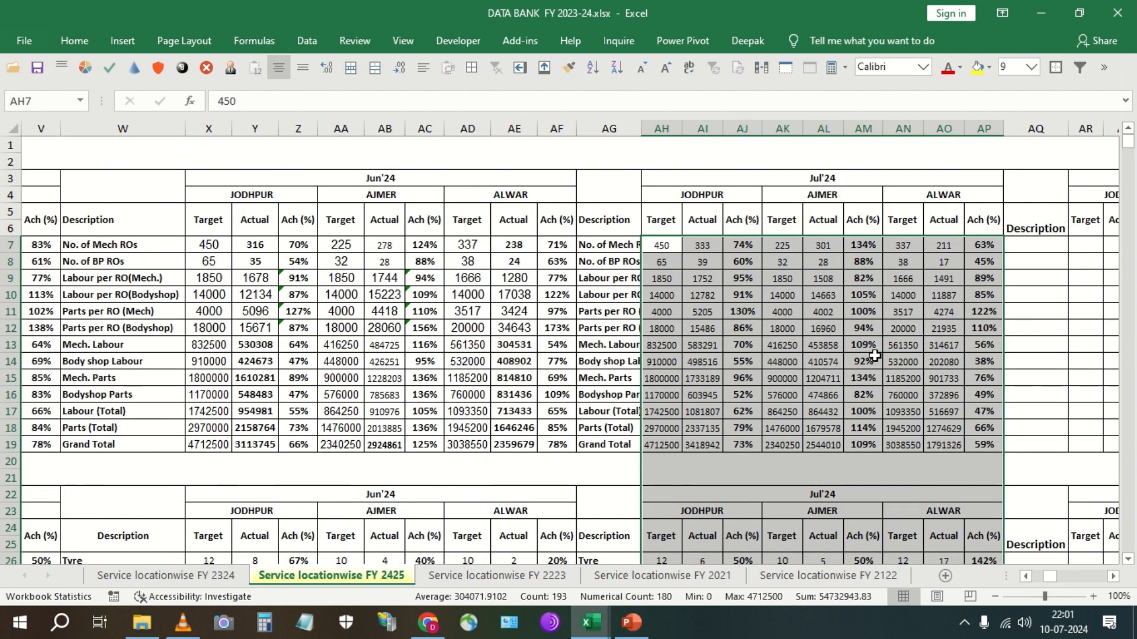
Step: Open the Workshop Business & Service KPI's Mar'22 workbook and check the month cell Z10 on the ALL LOCATION sheet
click(86, 64)
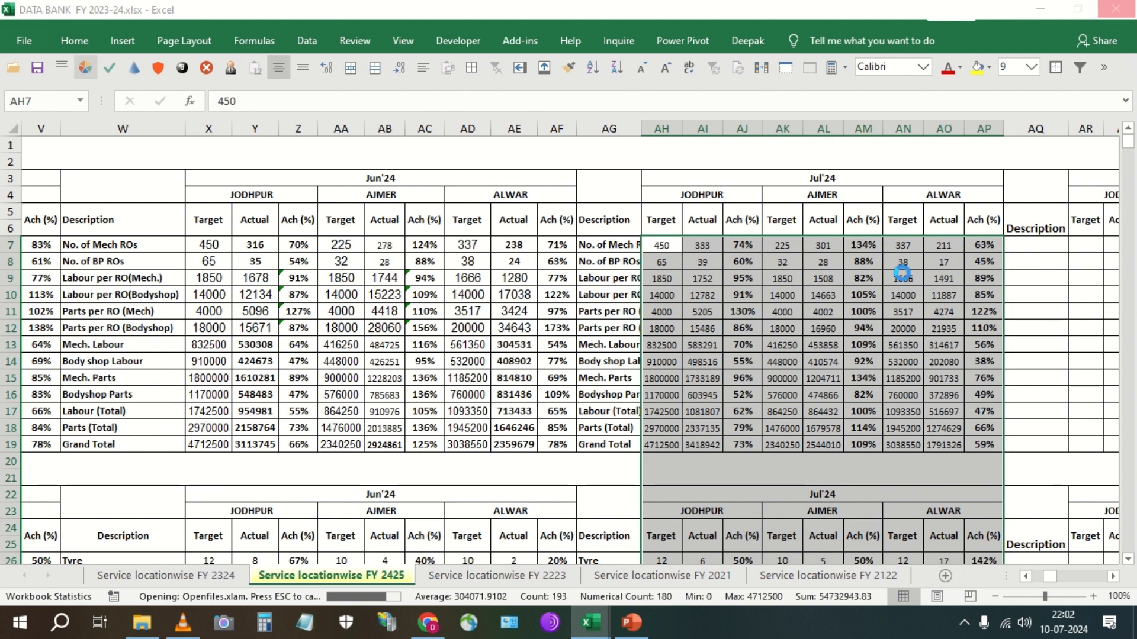
mouse_move(542, 15)
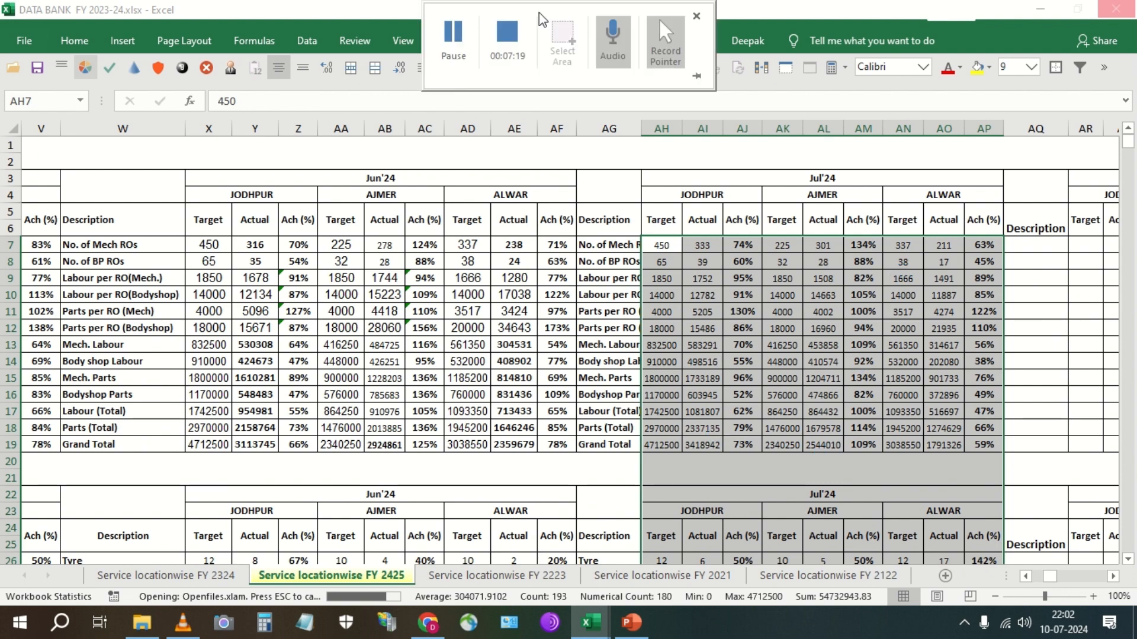
click(451, 35)
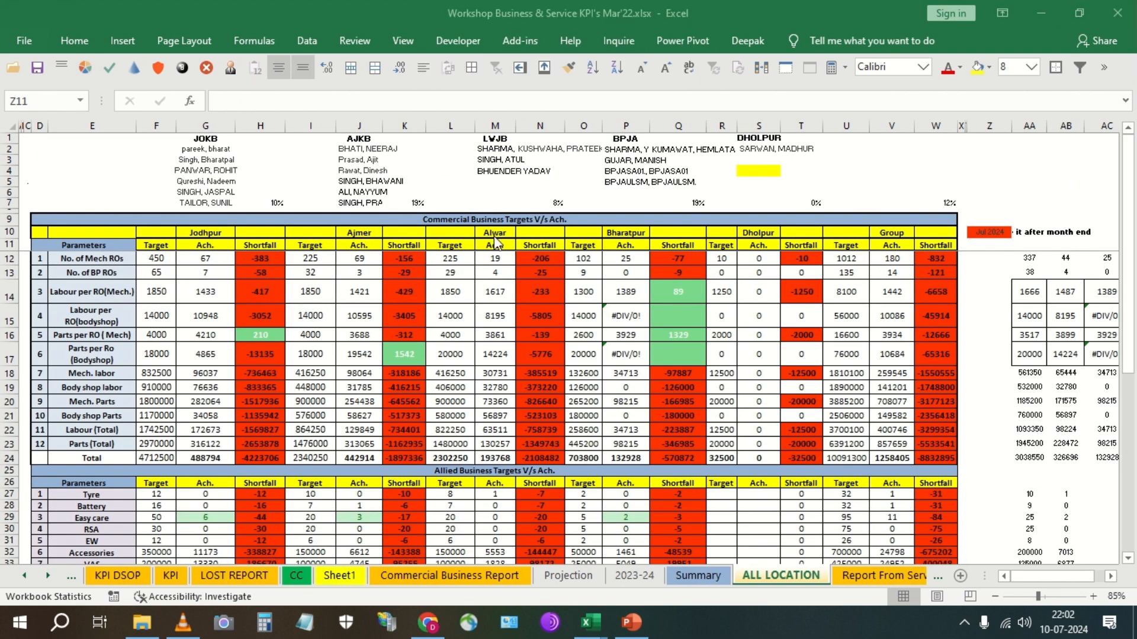
click(986, 229)
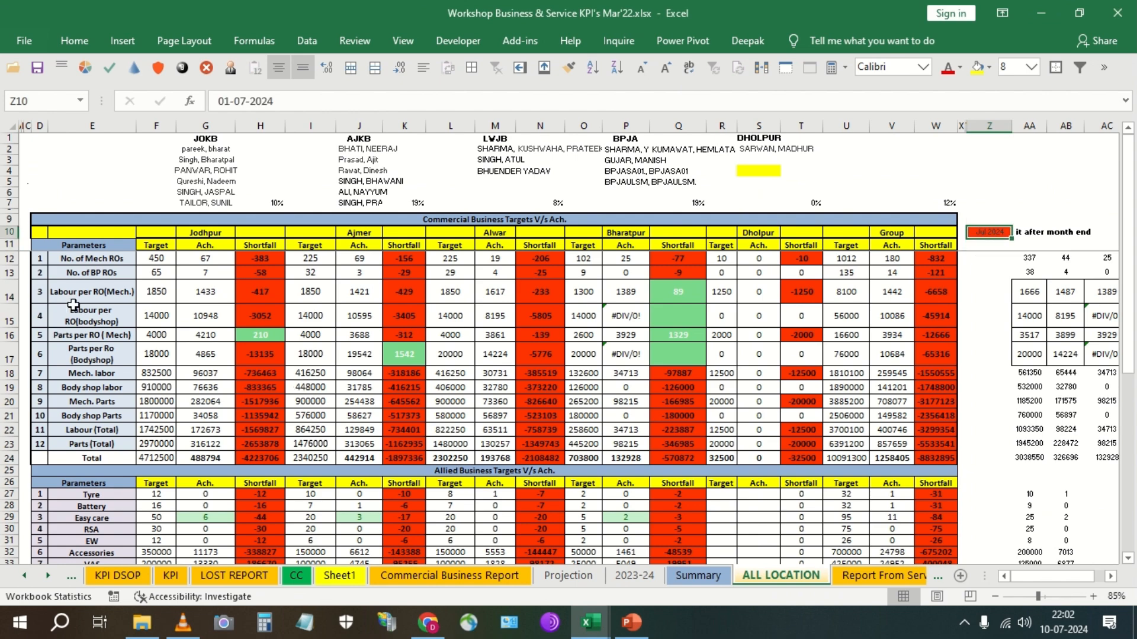
Step: Copy Jodhpur's commercial achievements (G12:G24) and paste them as values into JODHPUR's Jul'24 Actual column from AI7 in DATA BANK
drag(195, 261, 221, 458)
key(ctrl+c)
key(alt+Tab)
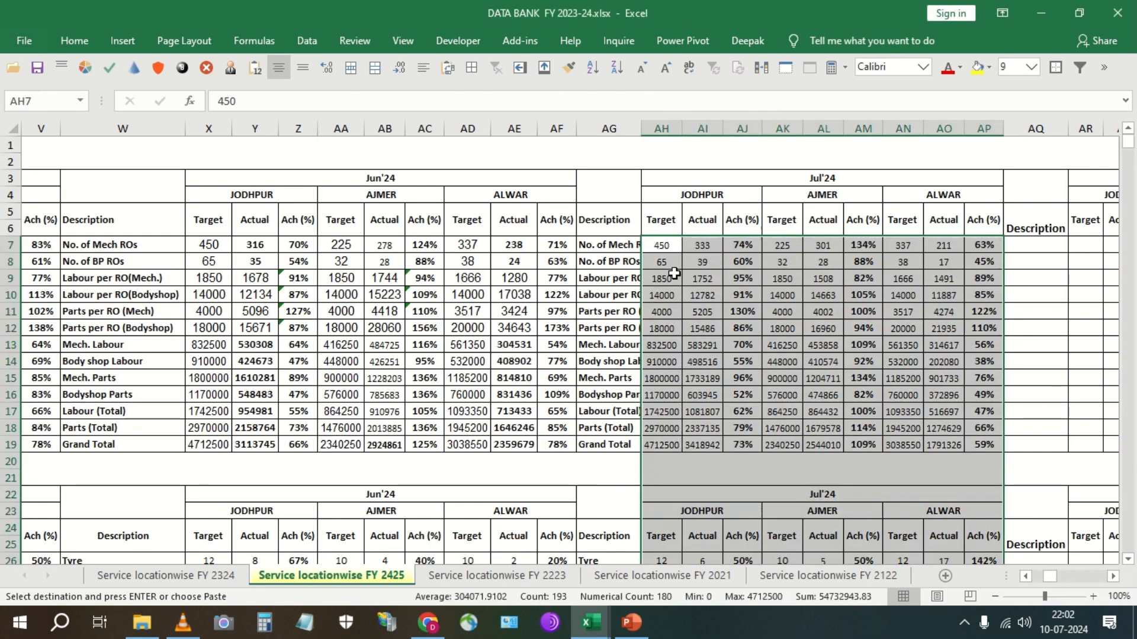
click(702, 244)
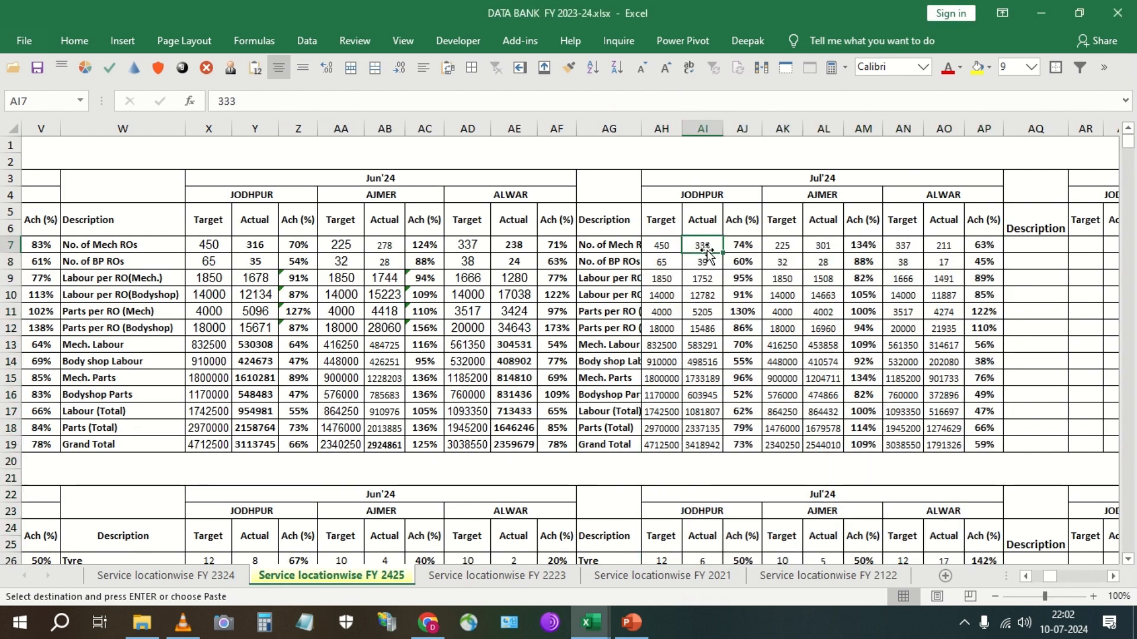
click(249, 66)
Step: Copy Ajmer's commercial achievements (J12:J24) and paste them as values into AJMER's Jul'24 Actual column from AL7
key(alt+Tab)
drag(359, 259, 359, 272)
drag(381, 388, 374, 462)
key(ctrl+c)
key(alt+Tab)
key(ctrl+v)
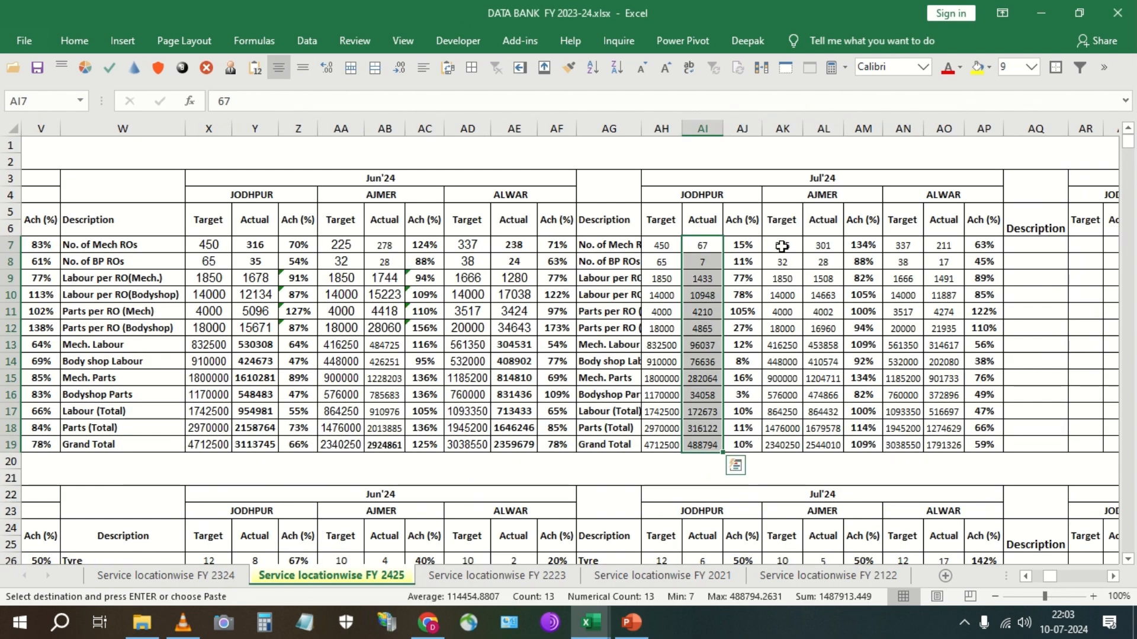
click(810, 245)
click(253, 70)
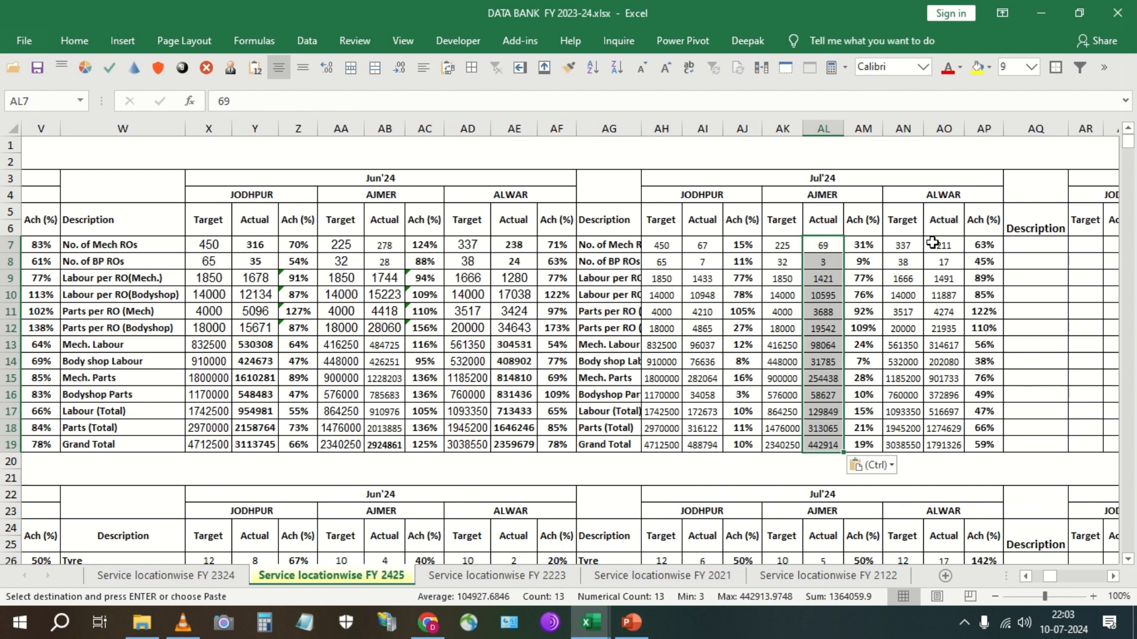
Step: Copy the combined commercial achievements in AB12:AB24 and paste them as values into ALWAR's Jul'24 Actual column from AO7
key(alt+Tab)
drag(1072, 259, 1067, 459)
key(Escape)
key(ctrl+c)
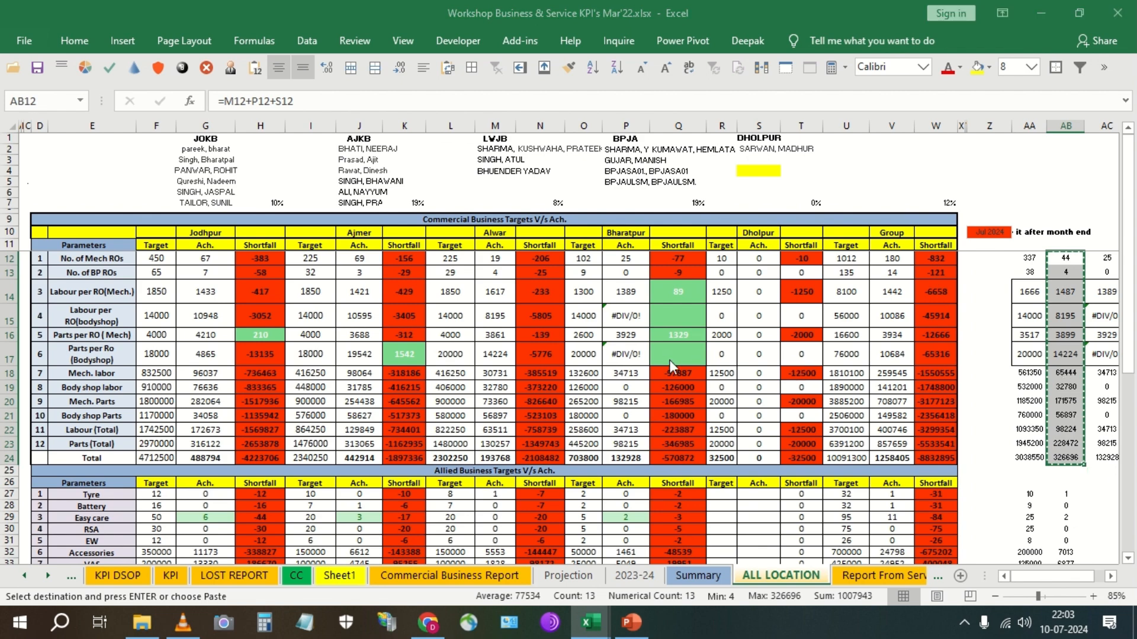
key(alt+Tab)
click(254, 70)
Step: Inspect the formula in cell AC12 of the ALL LOCATION sheet without changing it
key(alt+Tab)
double_click(1104, 259)
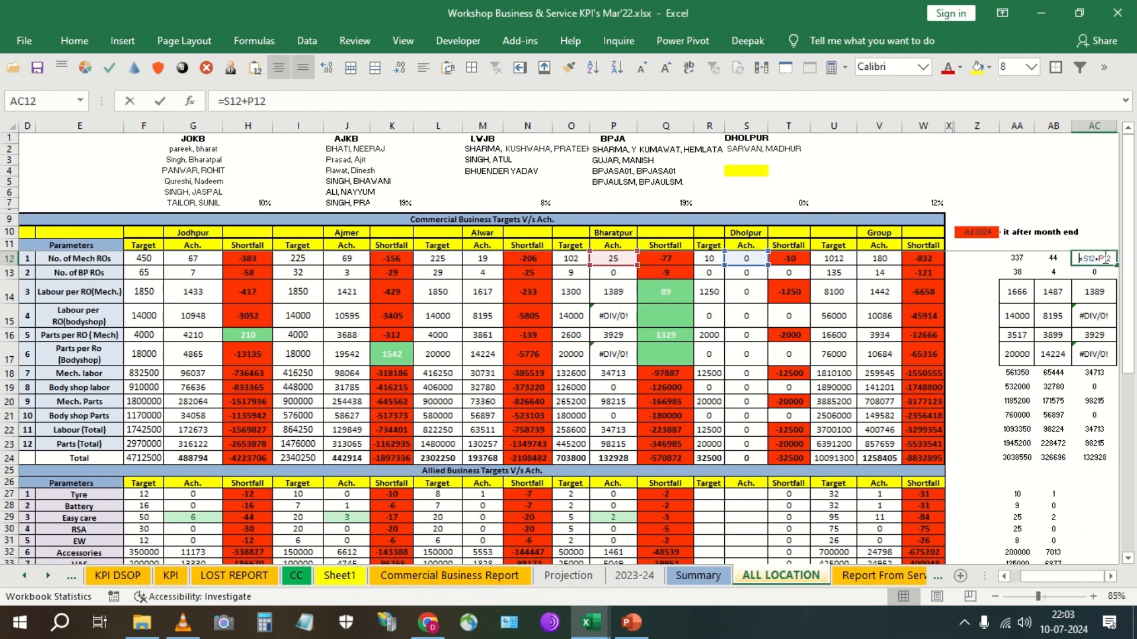
key(Escape)
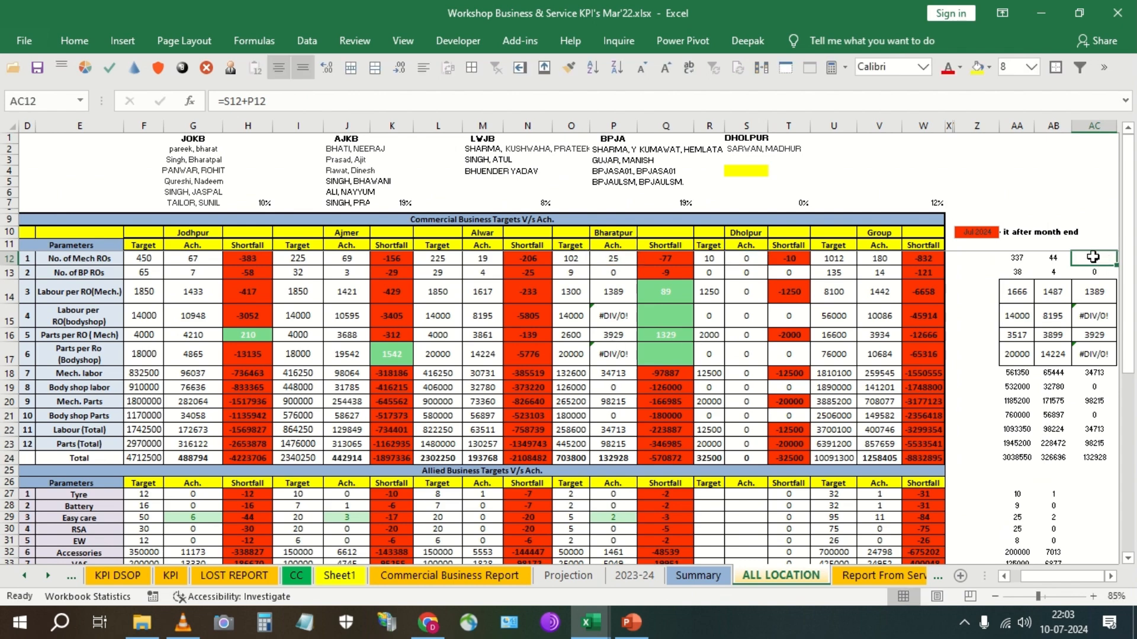
double_click(1092, 259)
key(Escape)
Step: Paste Jodhpur's allied achievements (G27:G35) as values into JODHPUR's Jul'24 Actual column from AI26, and clear the surplus cells AI33:AI34
scroll(271, 429, down, 1)
scroll(272, 429, down, 1)
drag(198, 381, 198, 479)
key(ctrl+c)
key(alt+Tab)
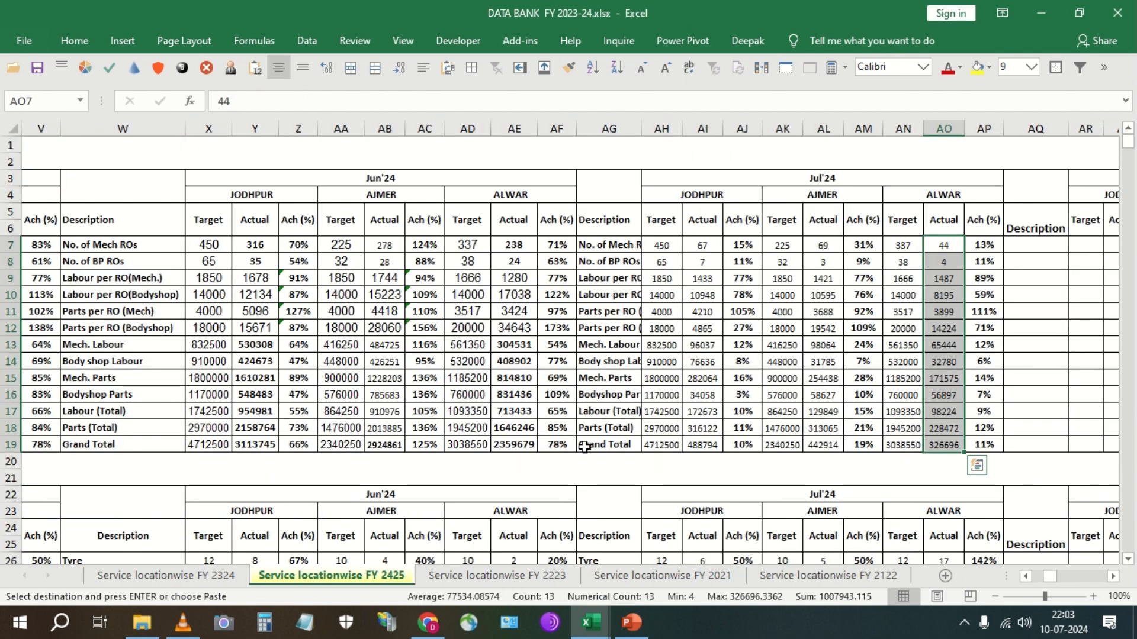
scroll(585, 447, down, 3)
click(702, 411)
click(255, 67)
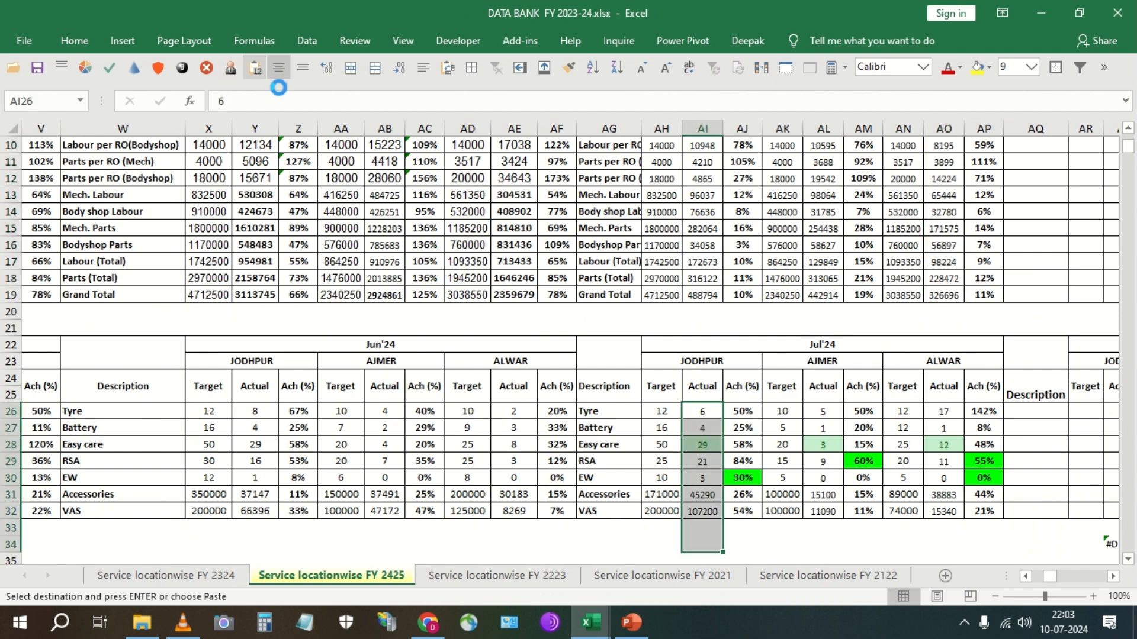
drag(703, 527, 703, 544)
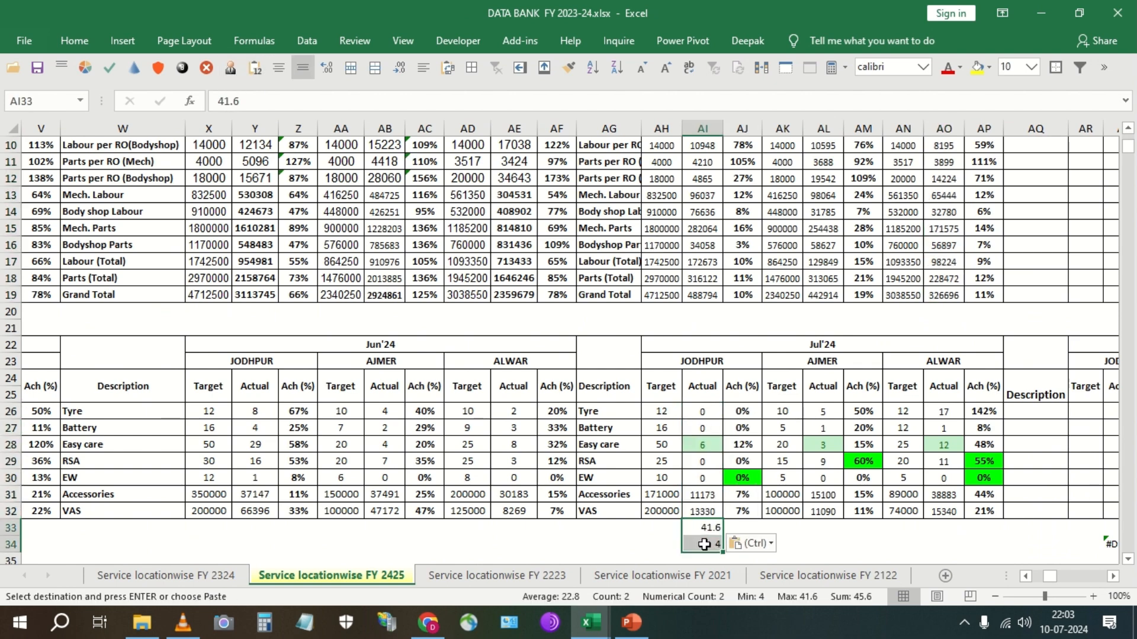
key(Delete)
click(703, 411)
Step: Copy Ajmer's allied achievements (J27:J33) and paste them as values into AJMER's Jul'24 Actual column from AL26
key(alt+Tab)
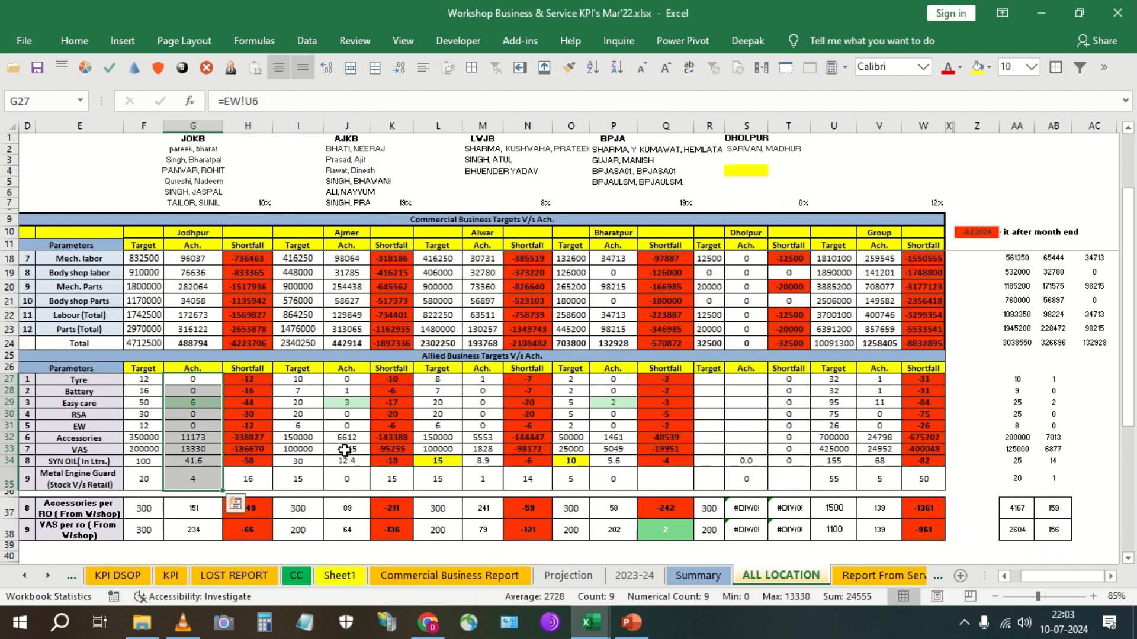
drag(326, 456, 347, 379)
key(ctrl+c)
key(alt+Tab)
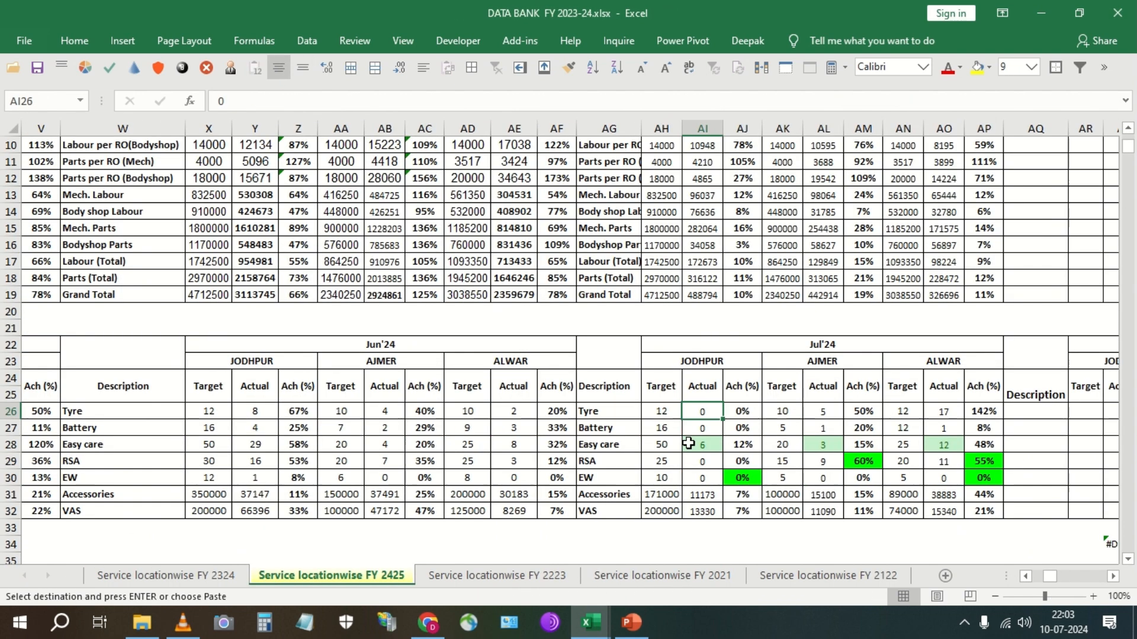
click(814, 410)
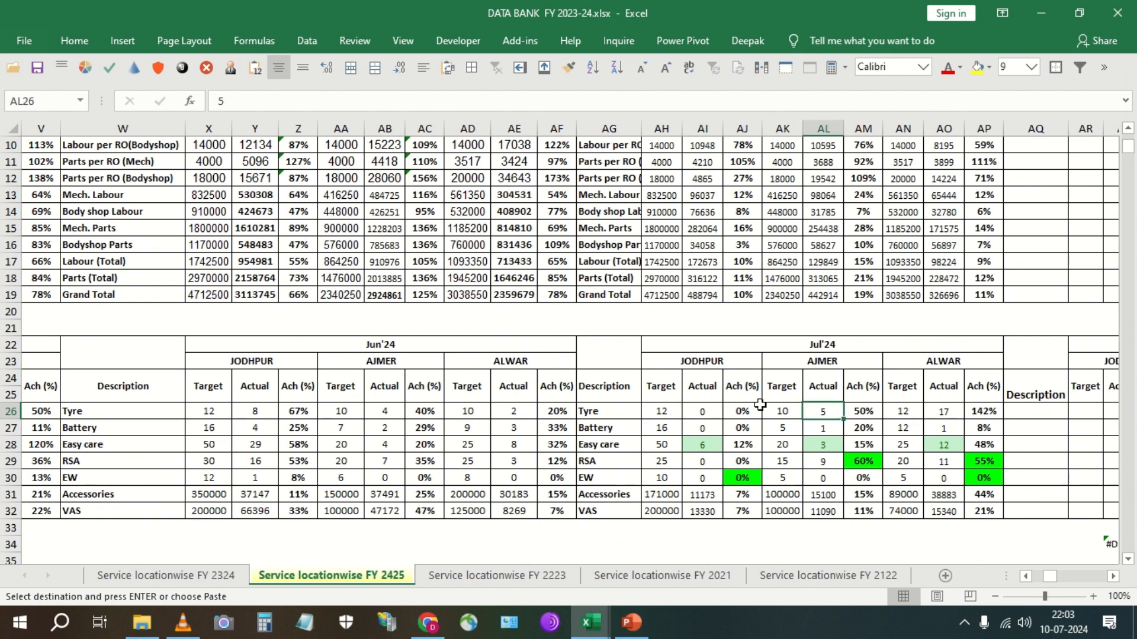
click(254, 69)
Step: Copy the combined allied achievements in AB27:AB33 and paste them as values into ALWAR's Jul'24 Actual column from AO26
click(935, 417)
key(alt+Tab)
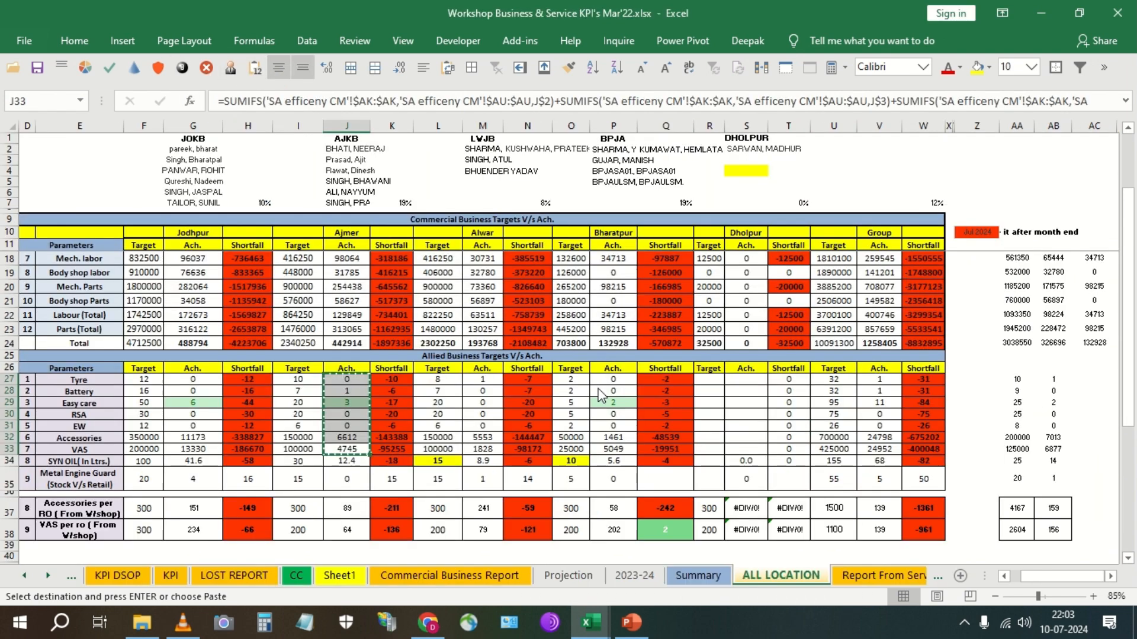
drag(1054, 375, 1053, 439)
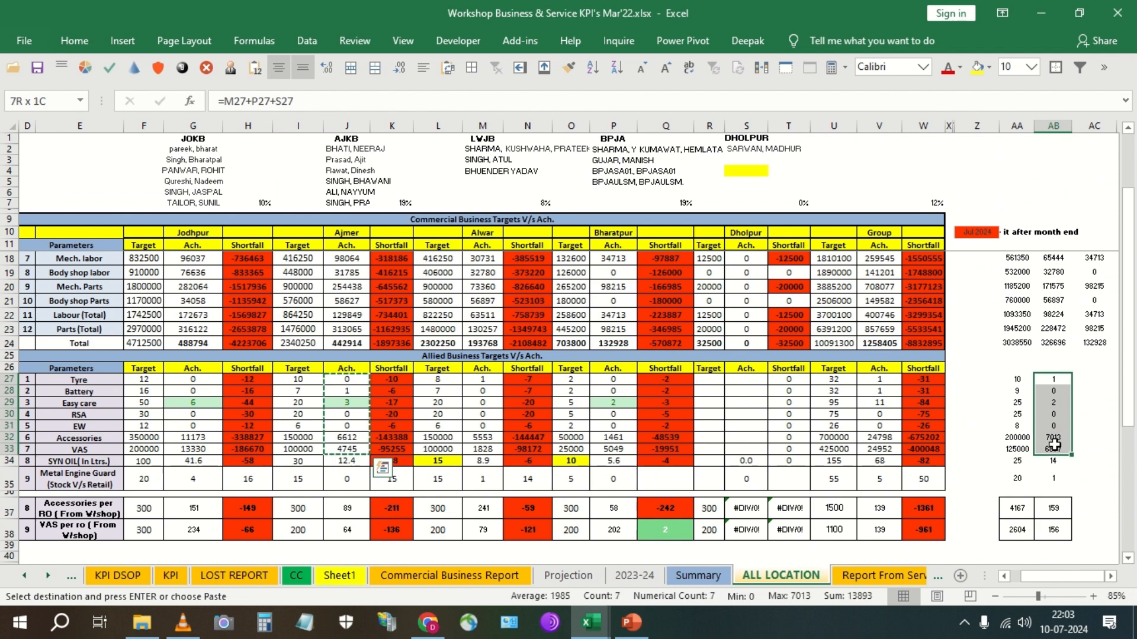
key(ctrl+v)
key(alt+Tab)
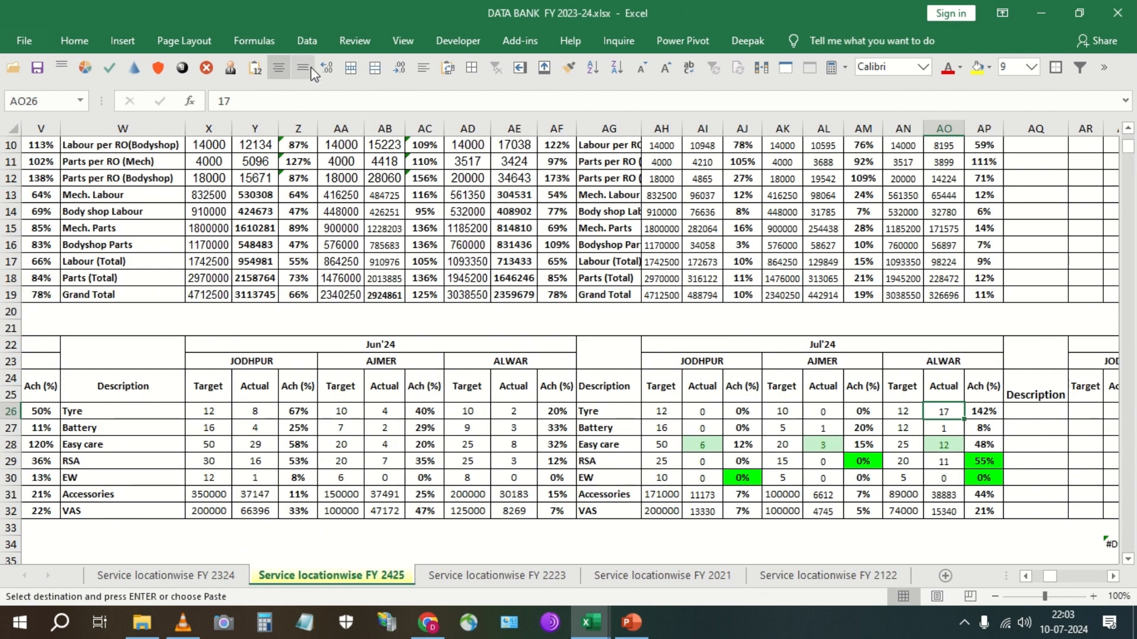
click(253, 69)
Step: Look over the updated Jul'24 block and switch back to the pivot table in the PQ adv workbook
scroll(644, 418, up, 3)
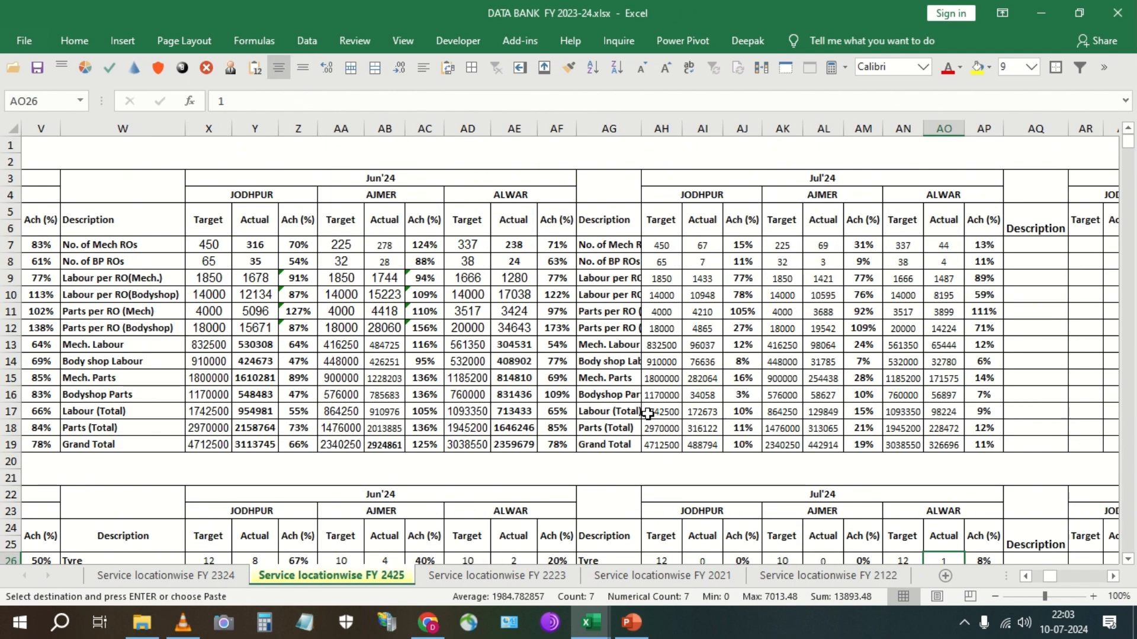
key(alt+Tab)
key(alt+Tab)
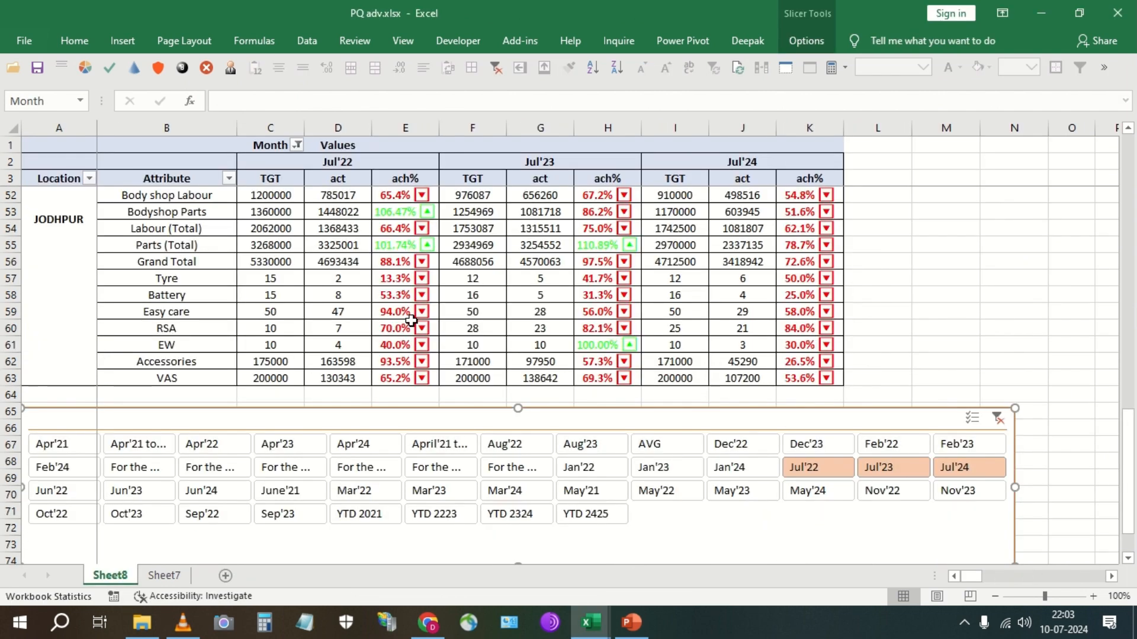
Step: Try to update the pivot table by refreshing all data connections, and check AJMER's Jul'24 actuals on Sheet8
click(304, 40)
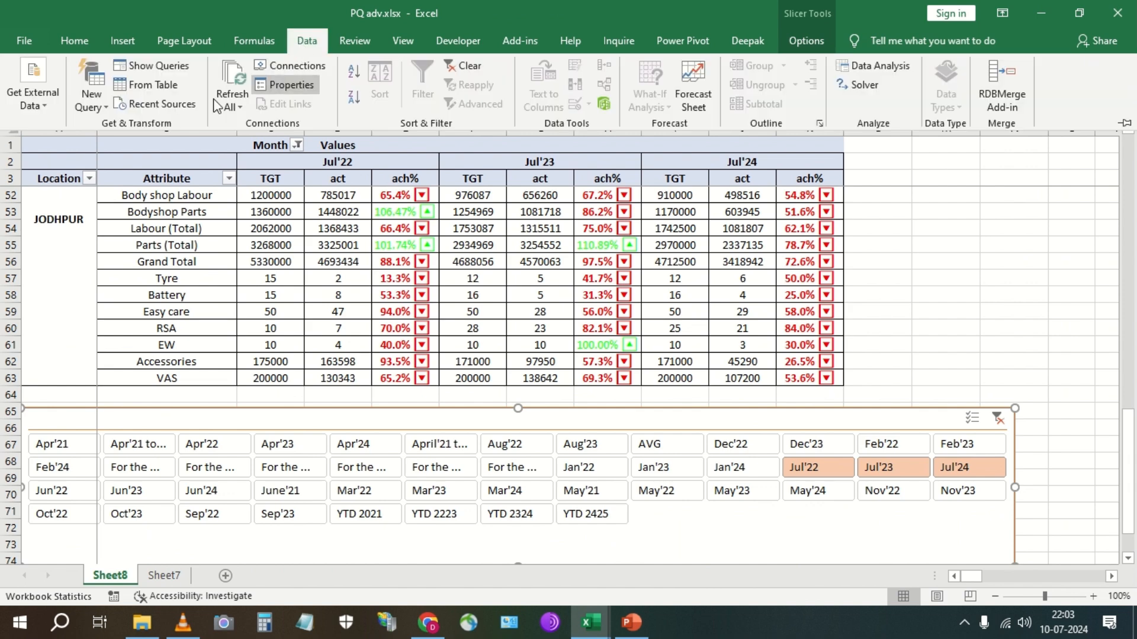
click(237, 79)
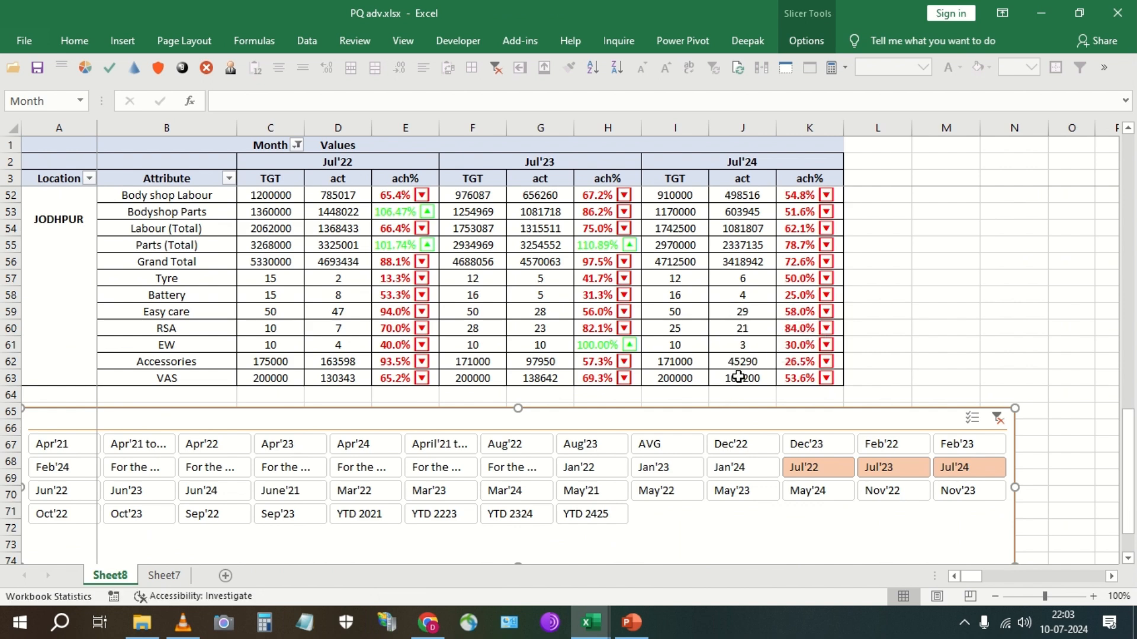
mouse_move(739, 378)
click(936, 240)
scroll(828, 290, up, 16)
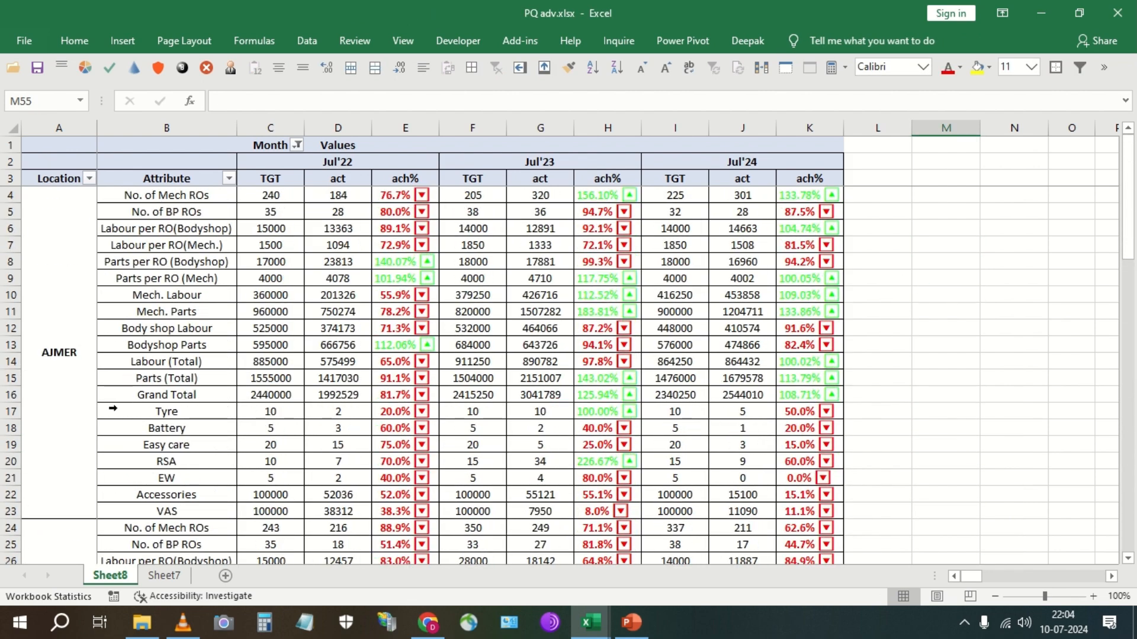
mouse_move(729, 400)
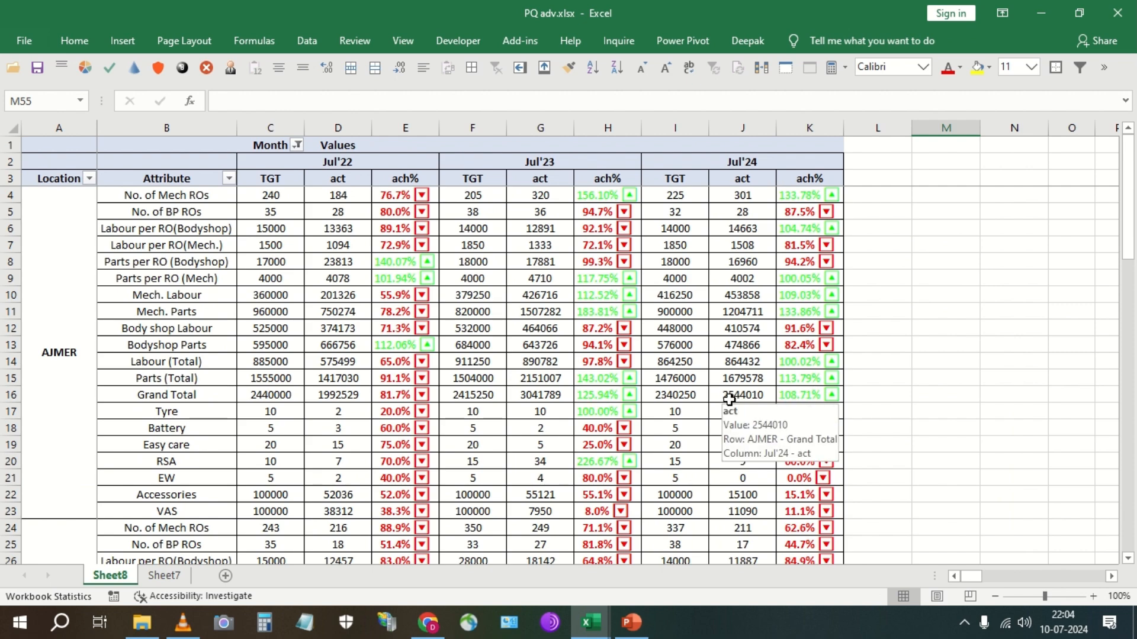
Step: Refresh the query table on Sheet7 and check the background query's refresh status
click(164, 575)
click(177, 329)
right_click(177, 327)
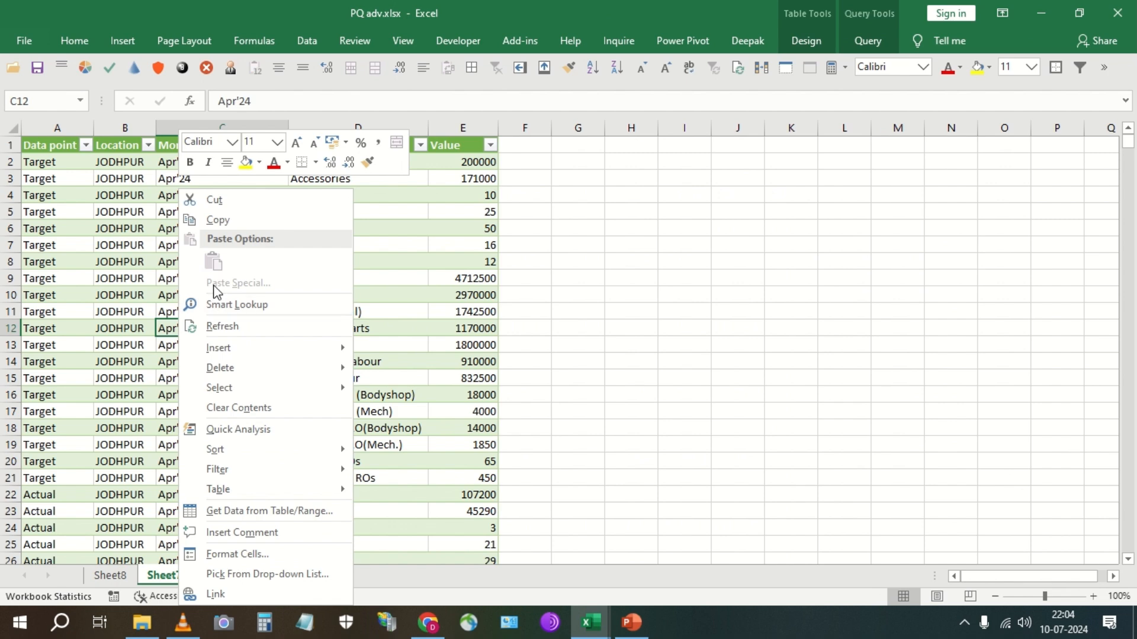
click(219, 327)
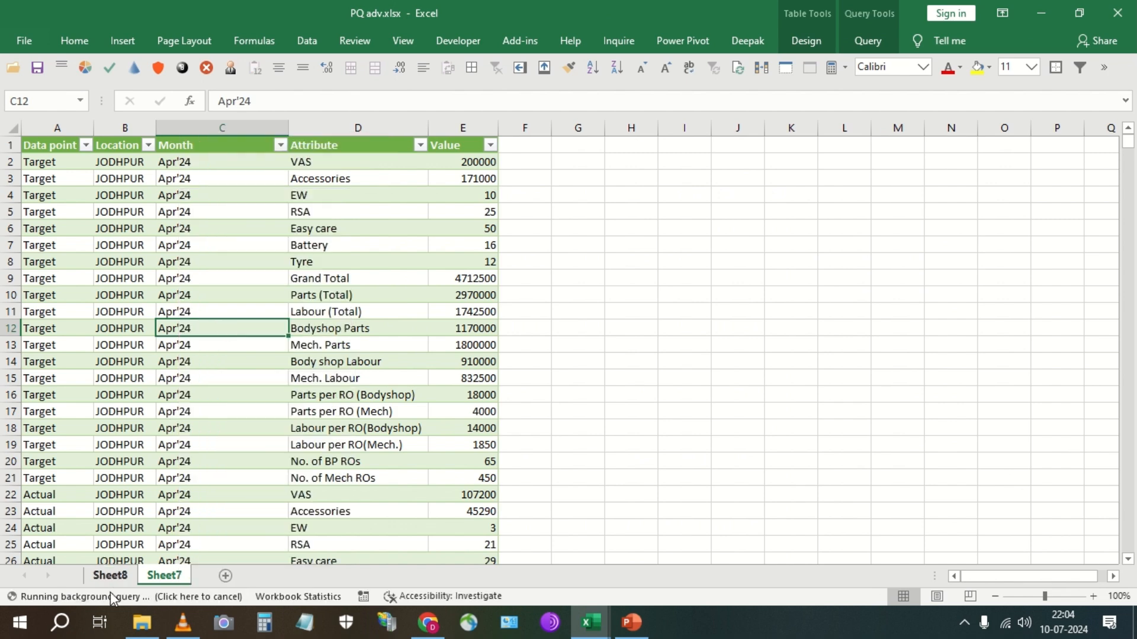
click(113, 598)
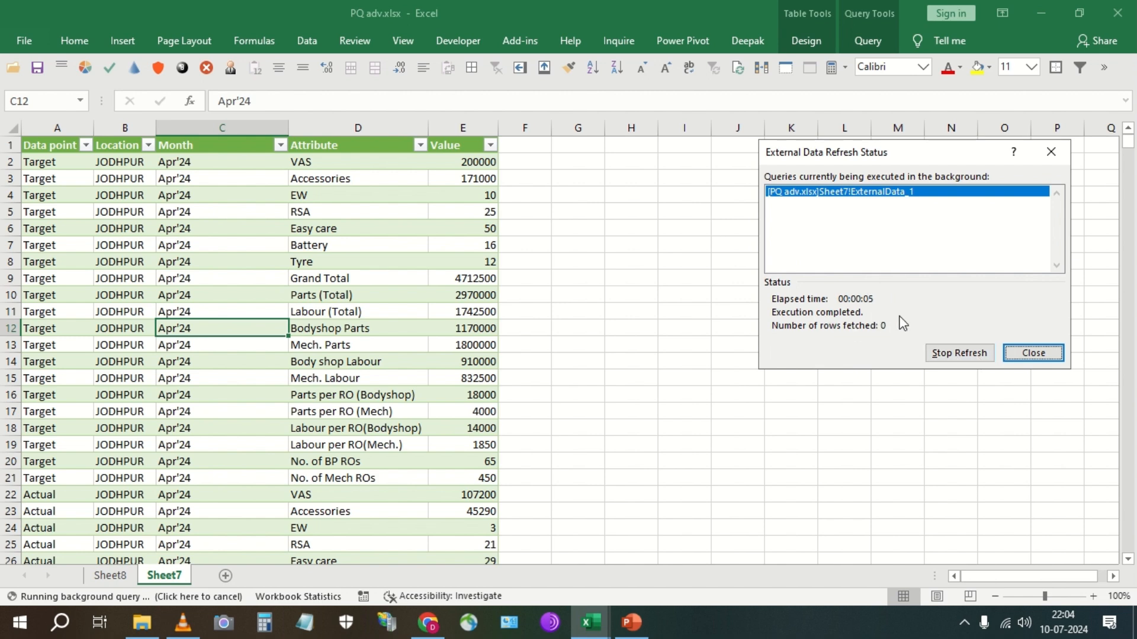
click(1034, 354)
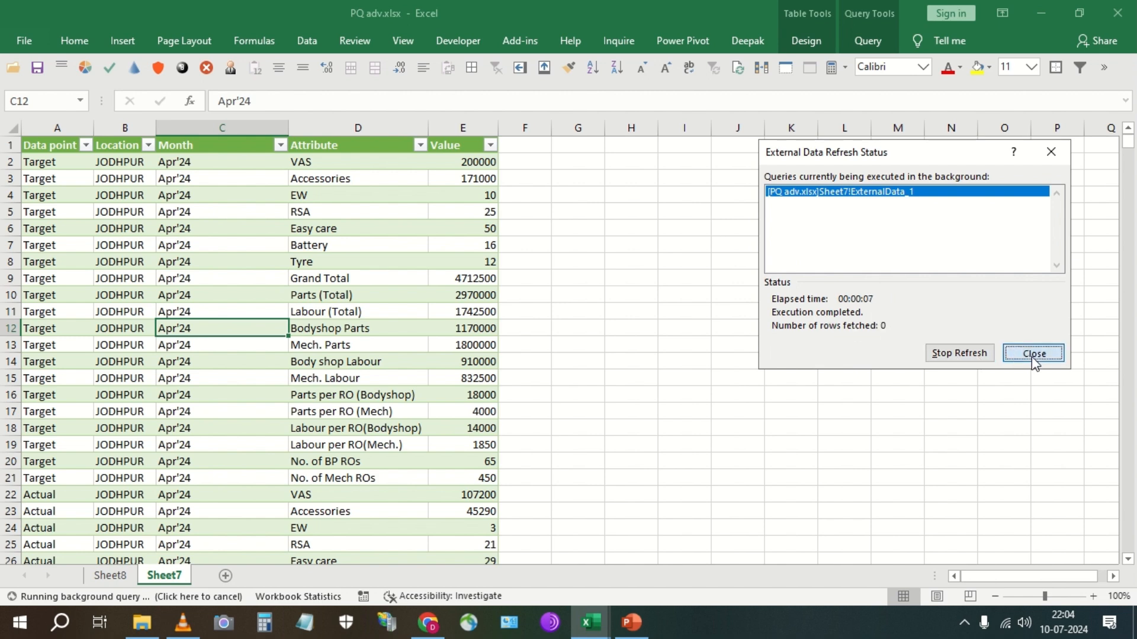
Step: Refresh the pivot table on Sheet8, check AJMER's Jul'24 Grand Total actual, and save the workbook
click(110, 575)
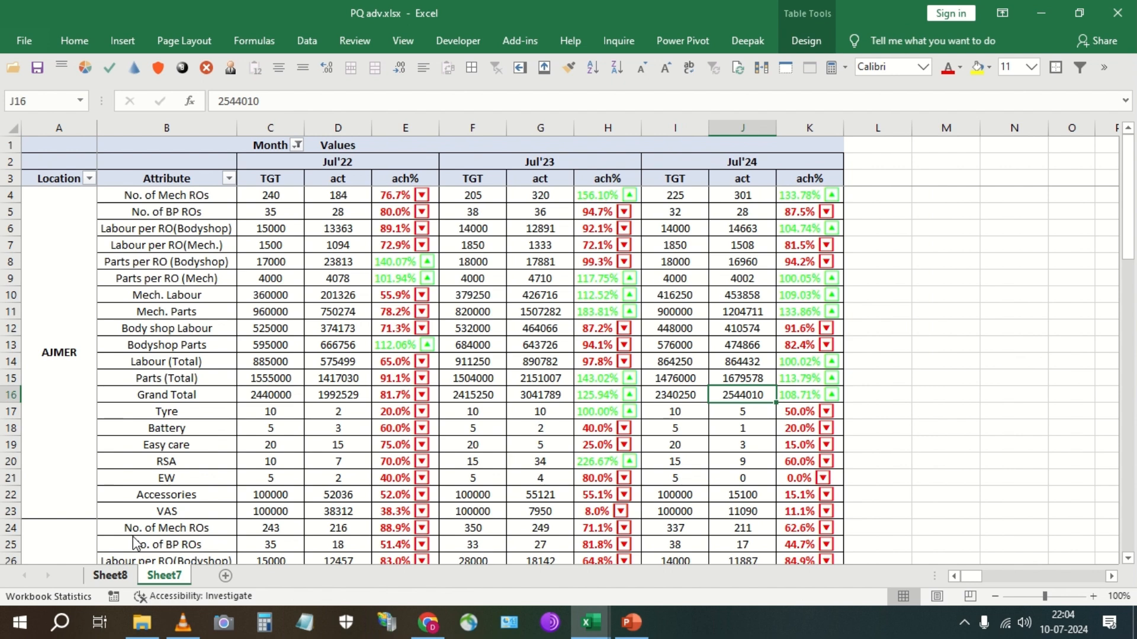
right_click(290, 283)
click(330, 355)
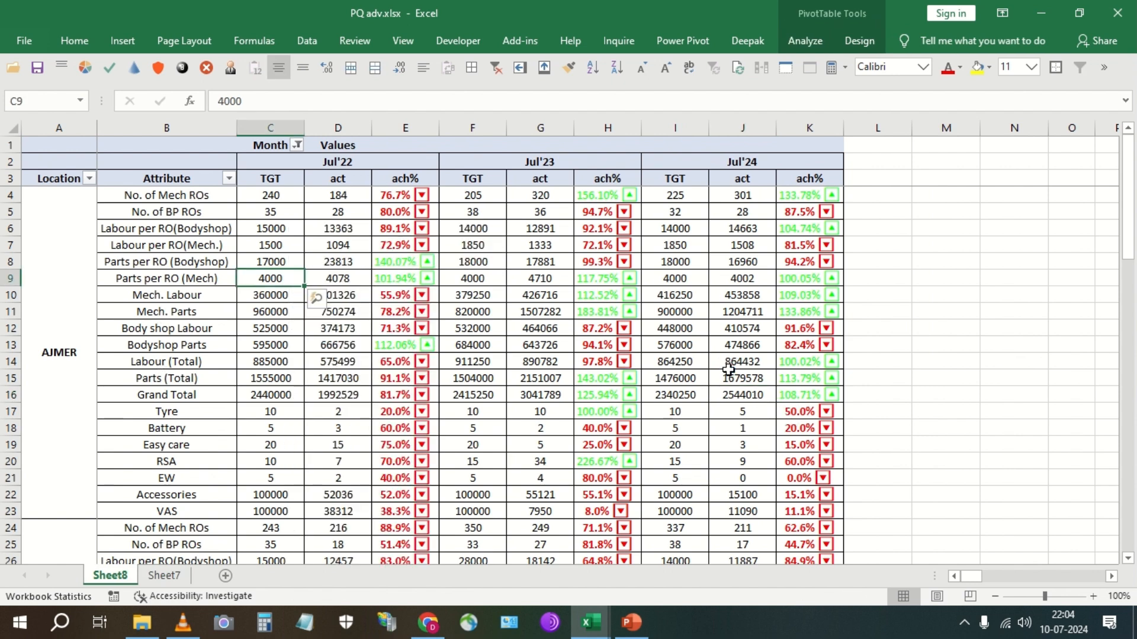
click(732, 395)
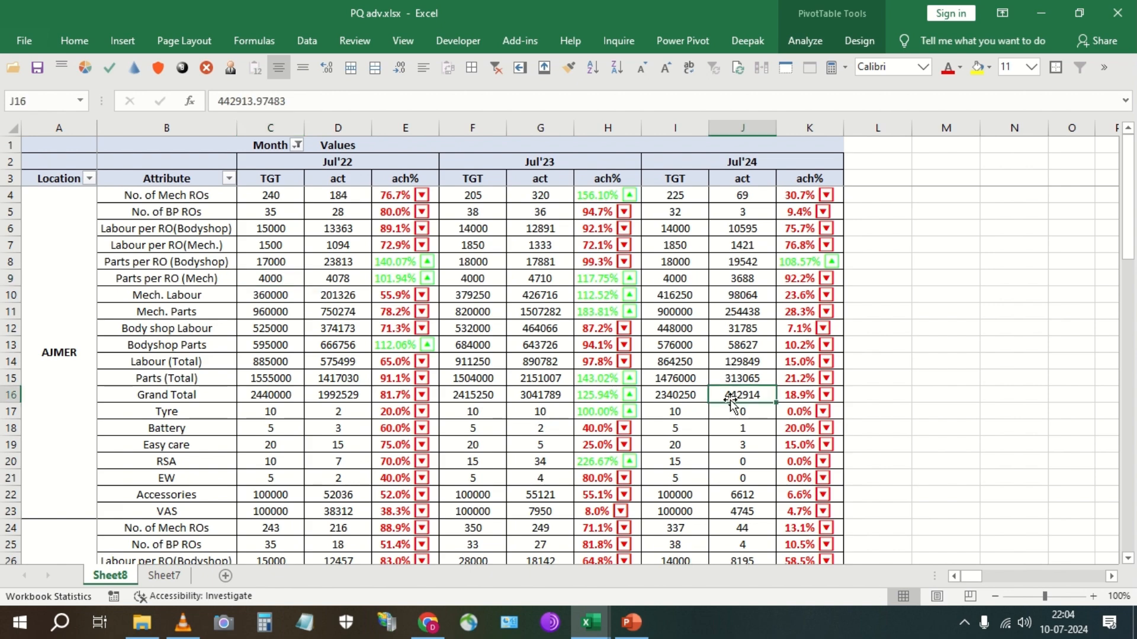
click(37, 75)
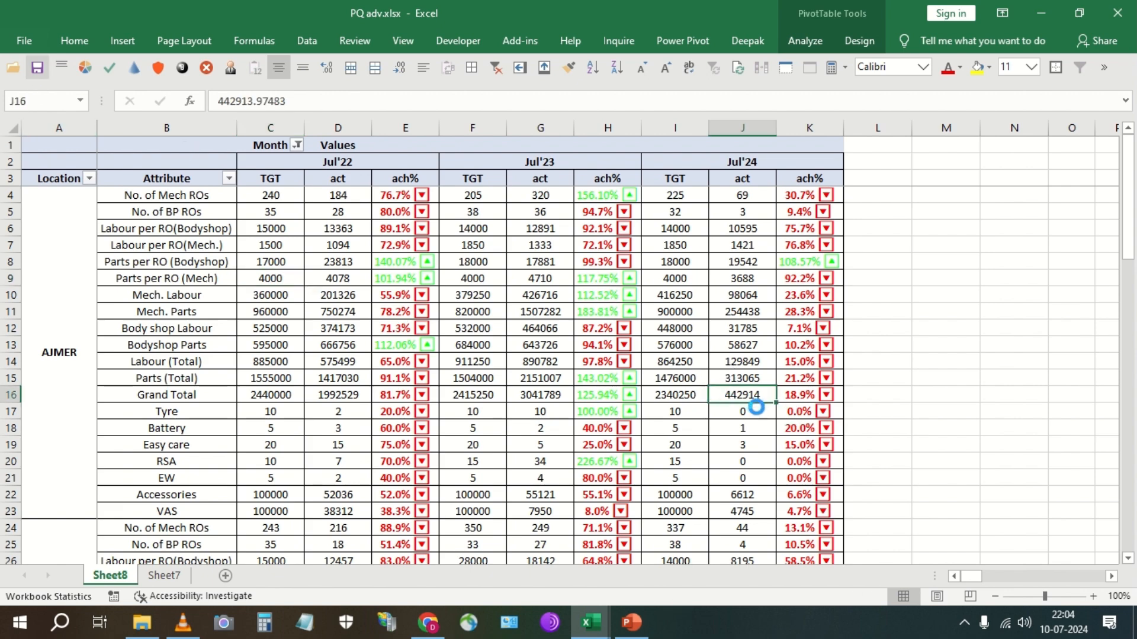
Step: Compare AJMER's Jul'24 Grand Total actual with Ajmer's total achievement in the KPI workbook, and return to the pivot table
key(alt+Tab)
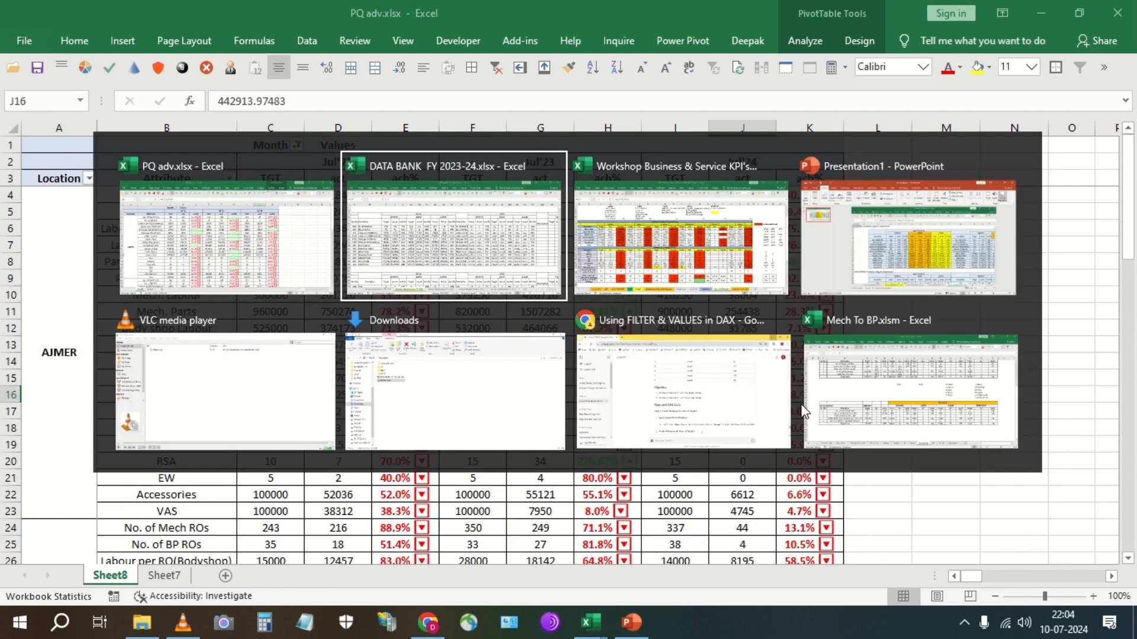
key(alt+Tab)
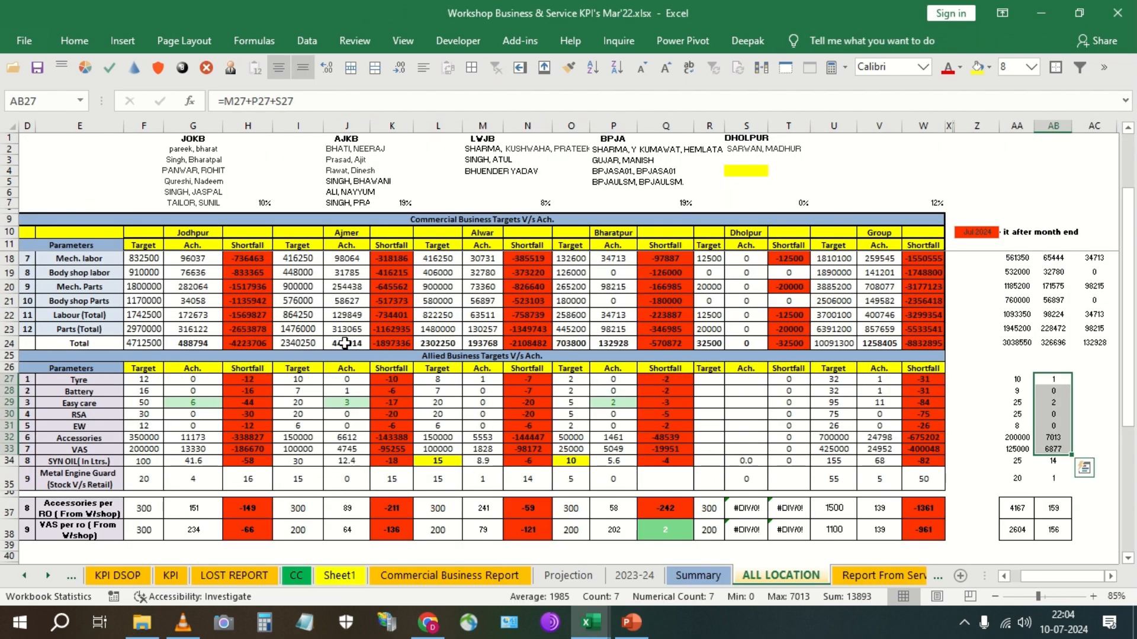
click(344, 344)
key(alt+Tab)
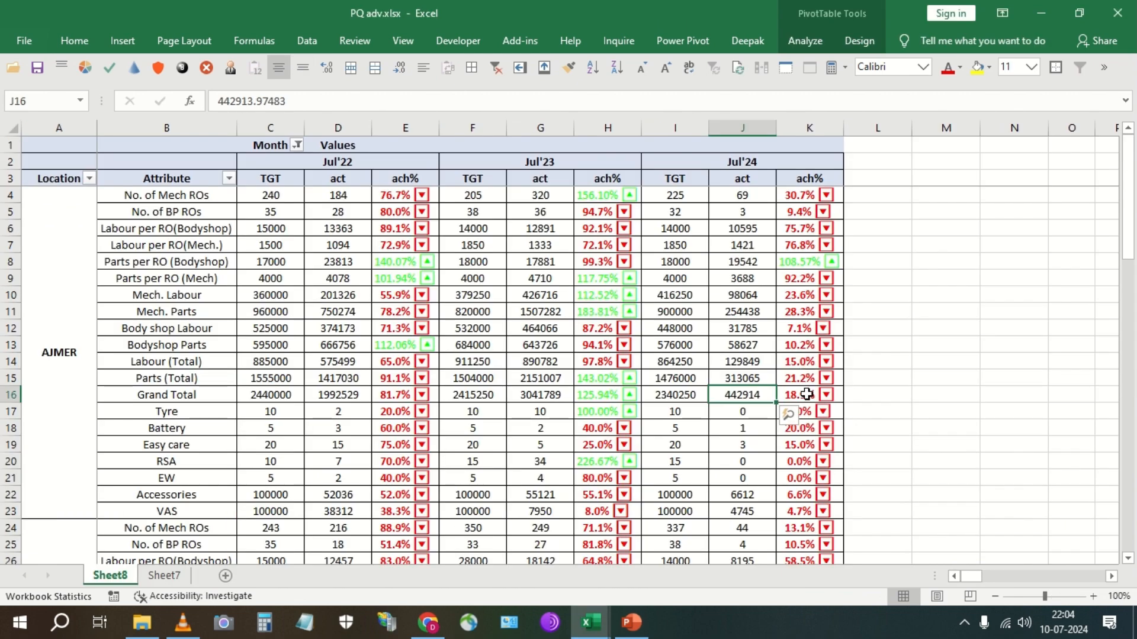
Step: Review AJMER's Jul'24 Grand Total achievement and select the allied attributes from Tyre to VAS (B17:B23)
click(797, 396)
click(733, 411)
drag(177, 512, 190, 414)
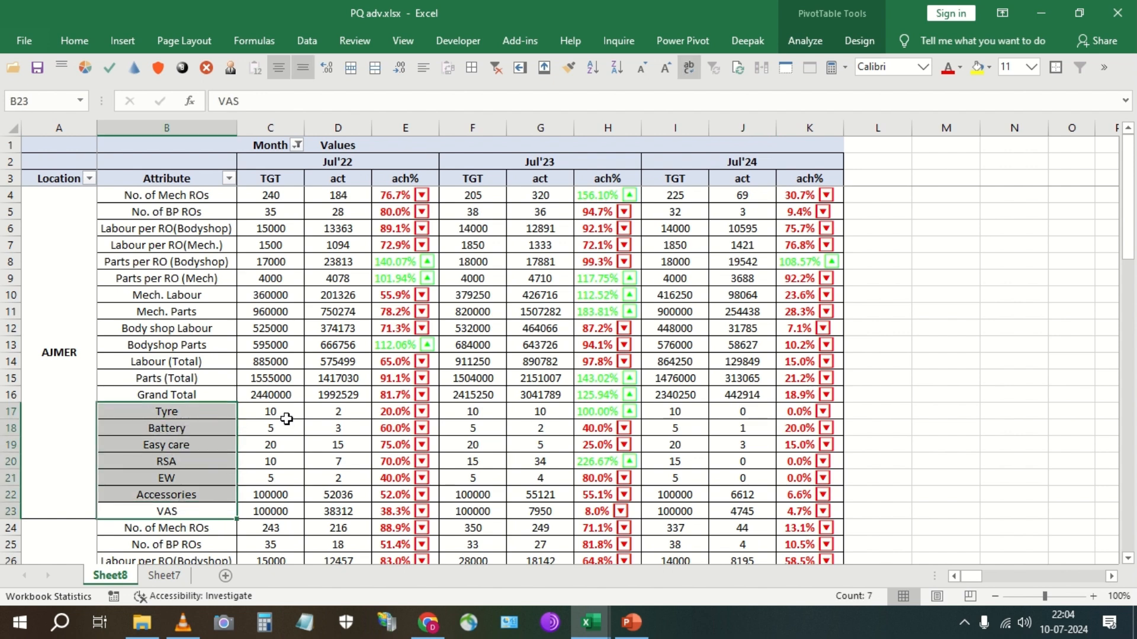